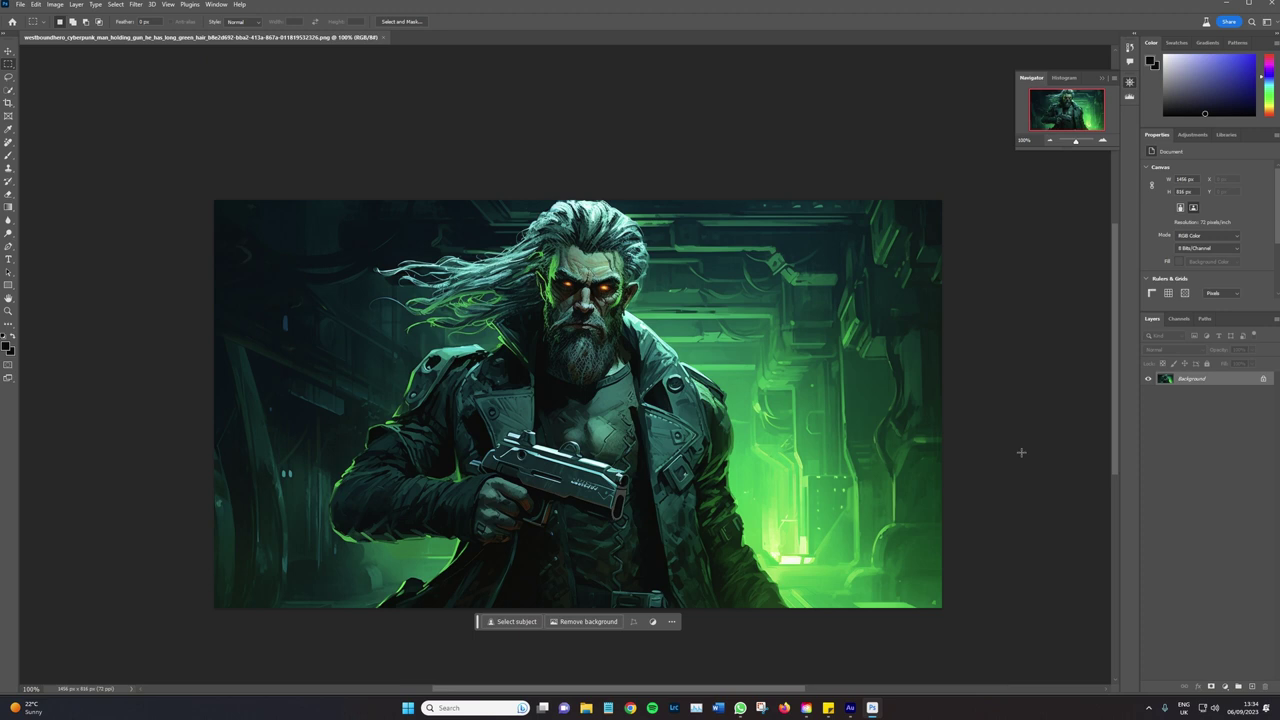
Select the Brush tool and set its size in the brush picker
left_click(1102, 141)
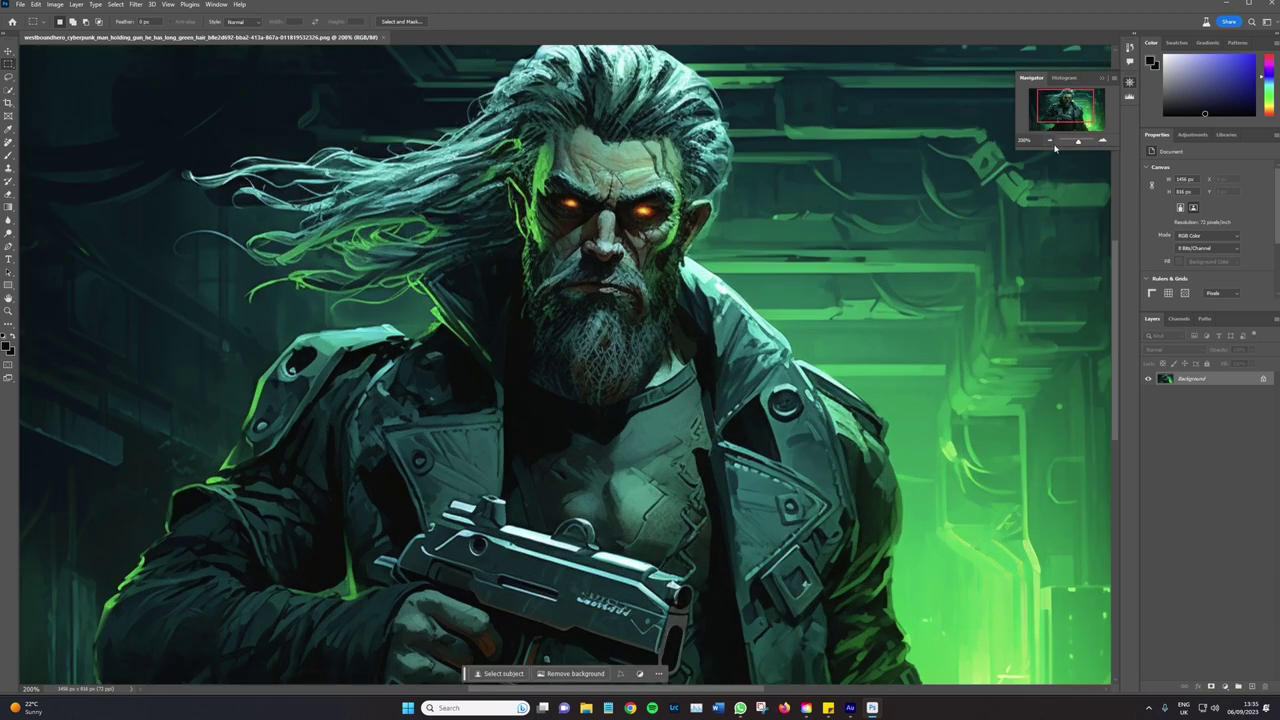
left_click(1052, 143)
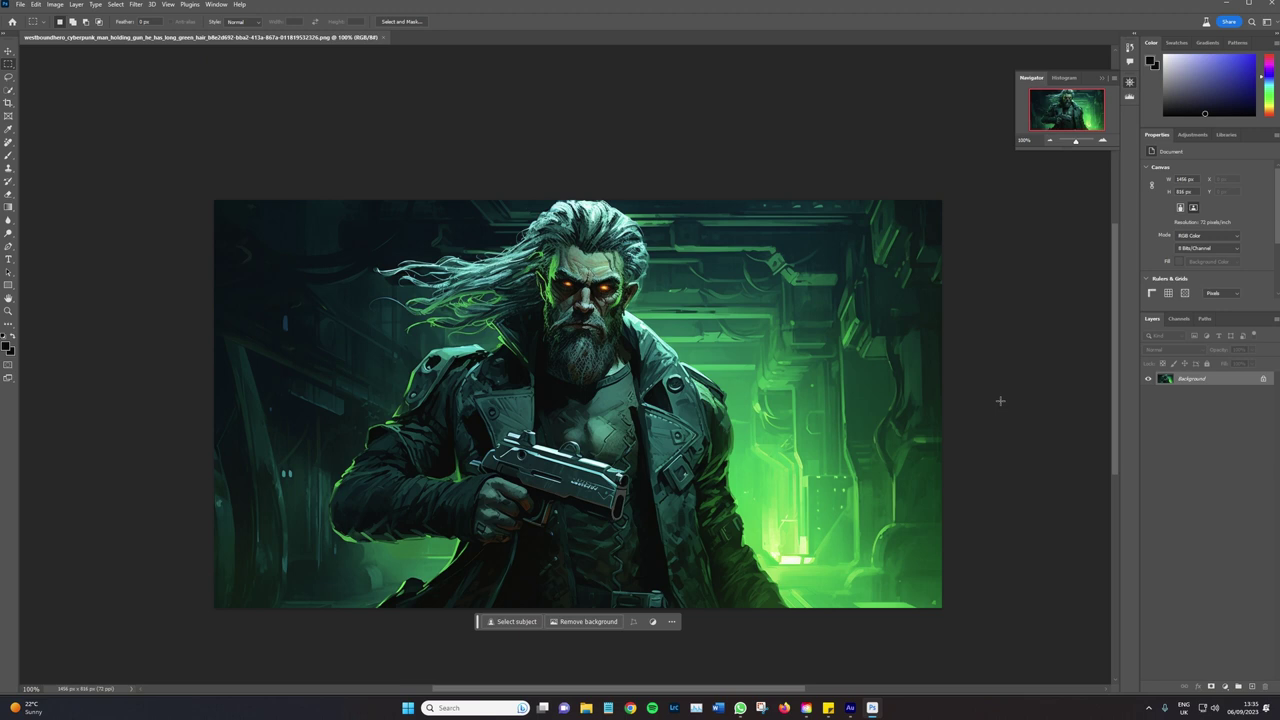
scroll(990, 364, "down", 1)
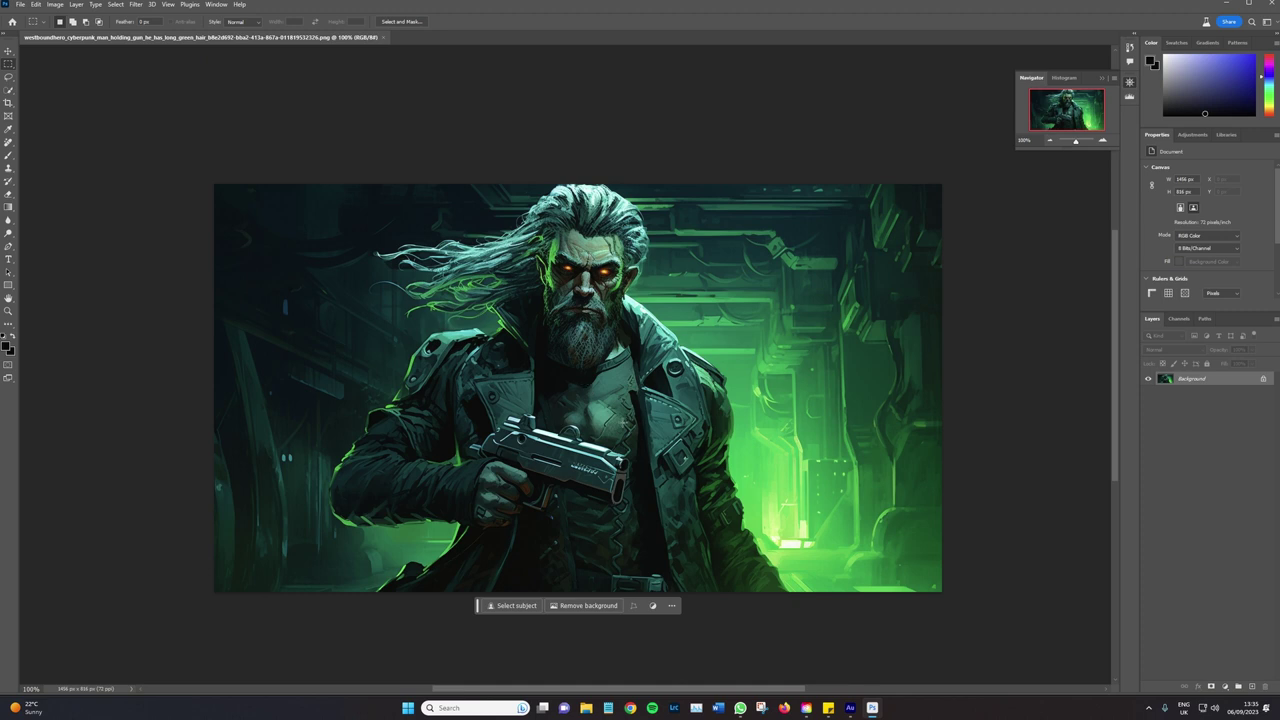
left_click(12, 155)
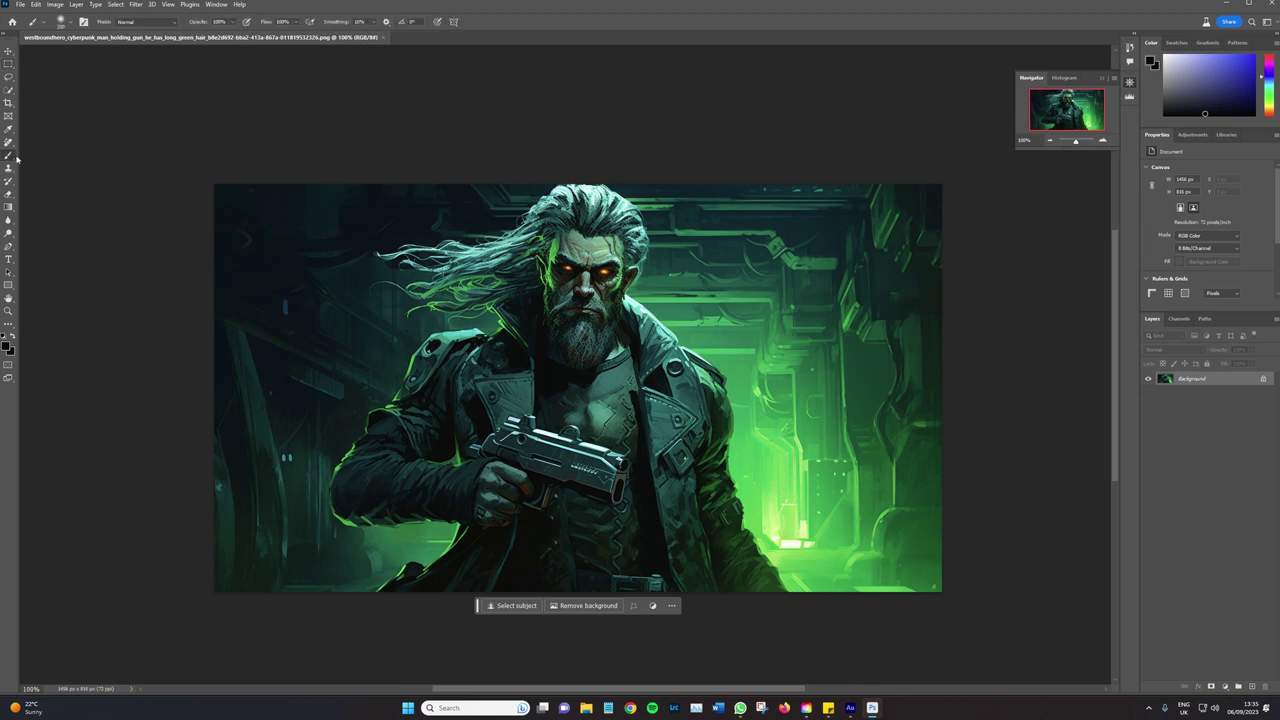
left_click(70, 23)
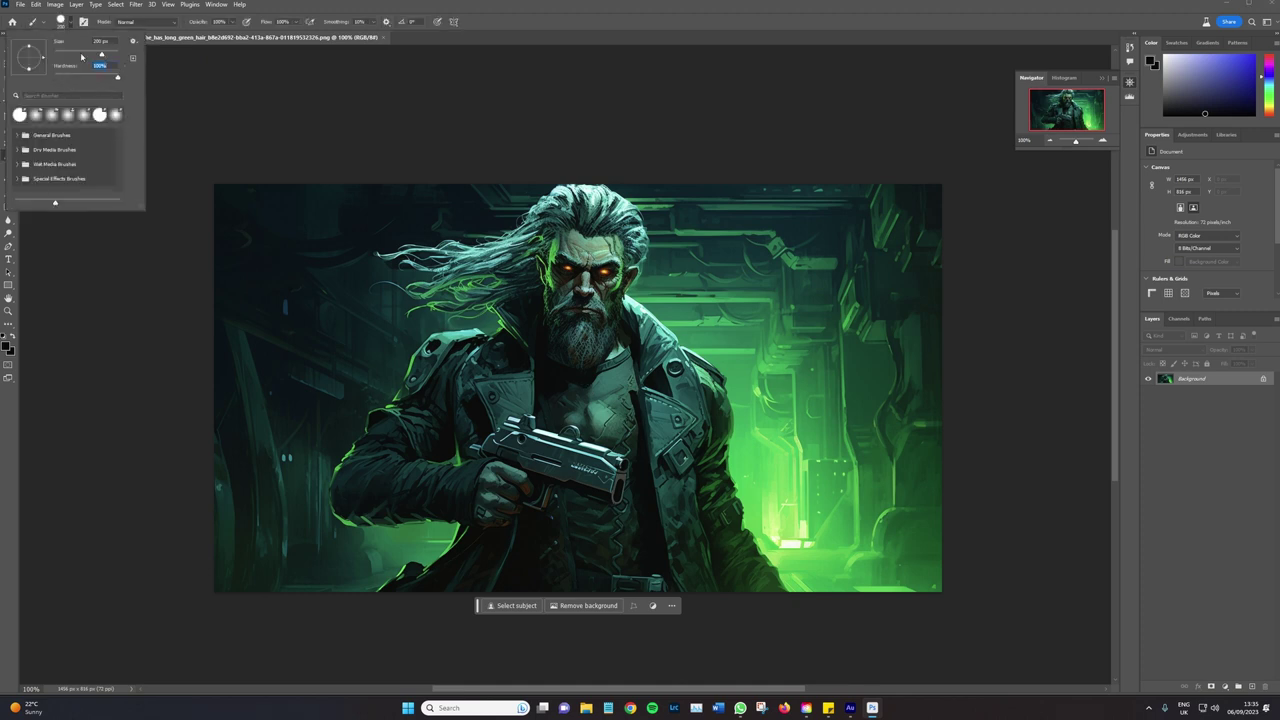
key("Tab")
Set the foreground colour to bright magenta-pink in the Color Picker
left_click(11, 348)
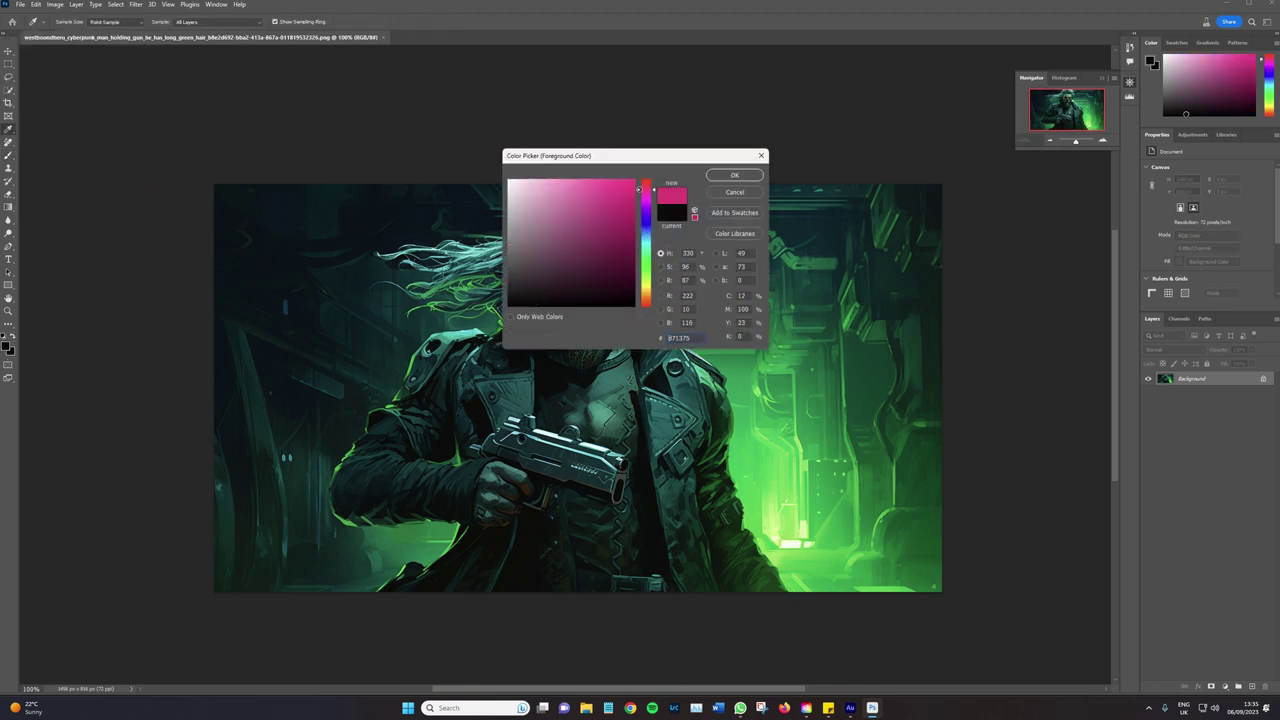
left_click_drag(569, 243, 620, 195)
left_click(734, 175)
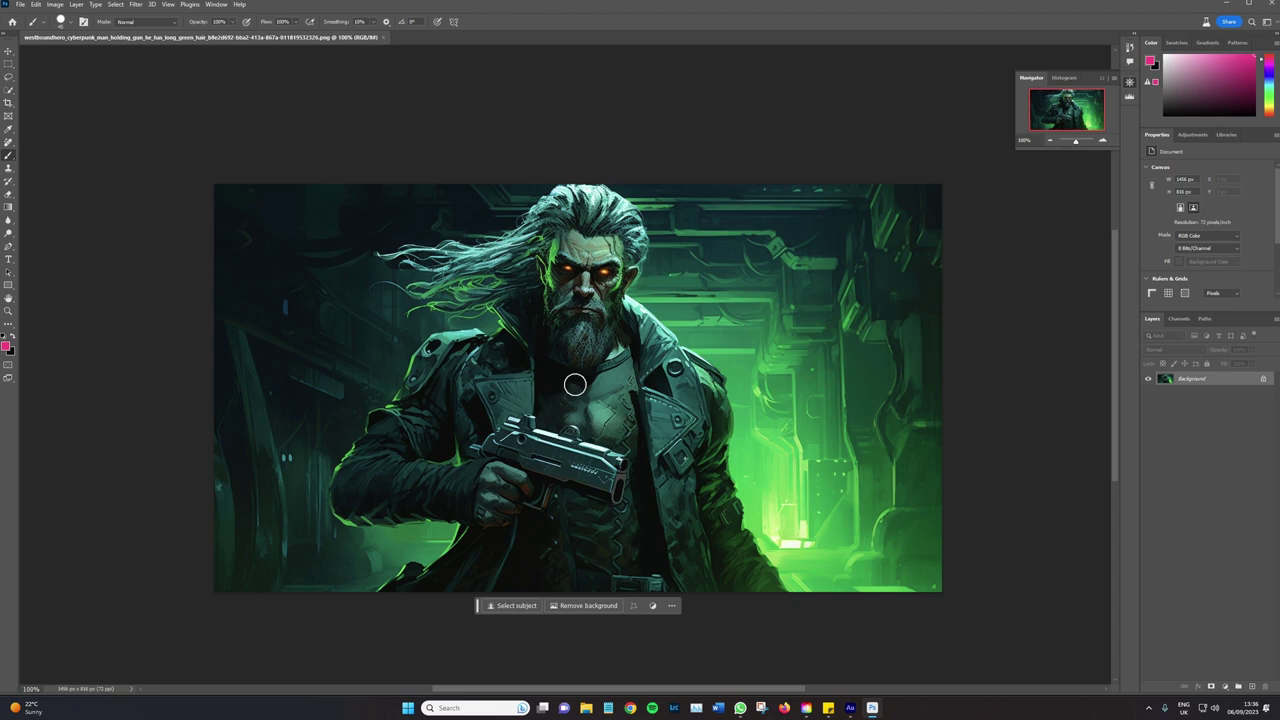
left_click_drag(583, 238, 583, 298)
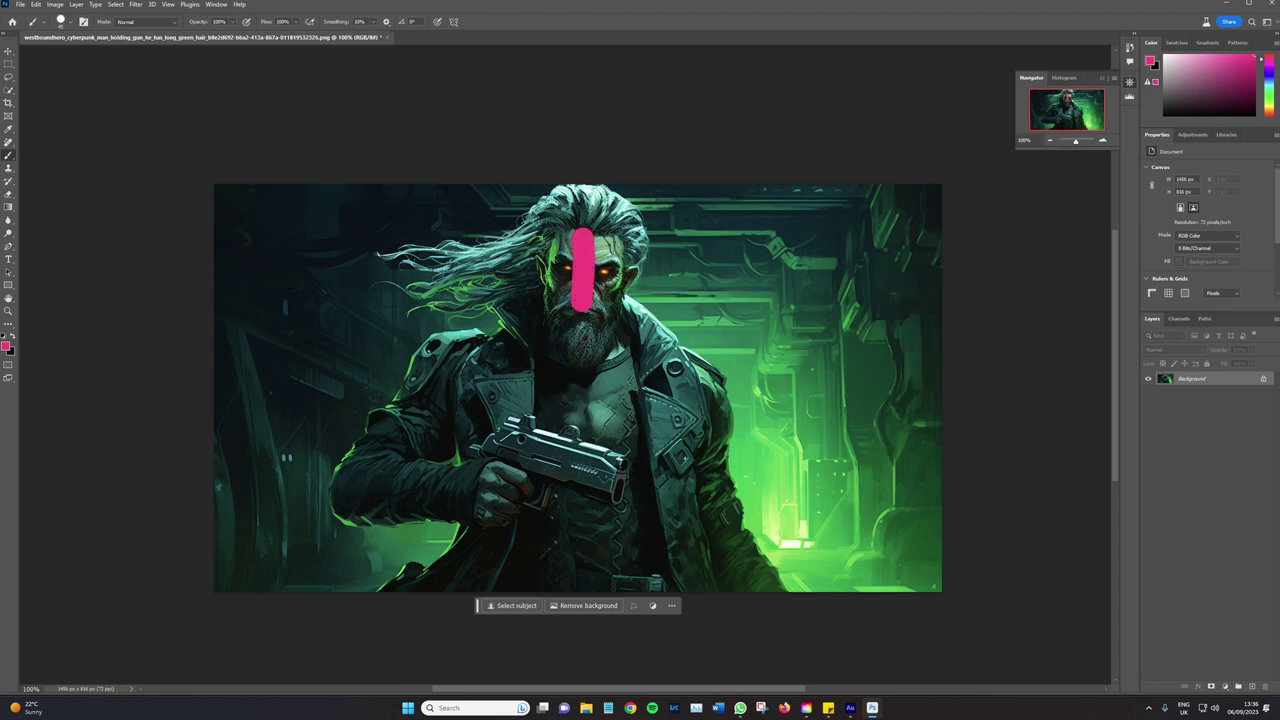
key("ctrl+z")
left_click(61, 20)
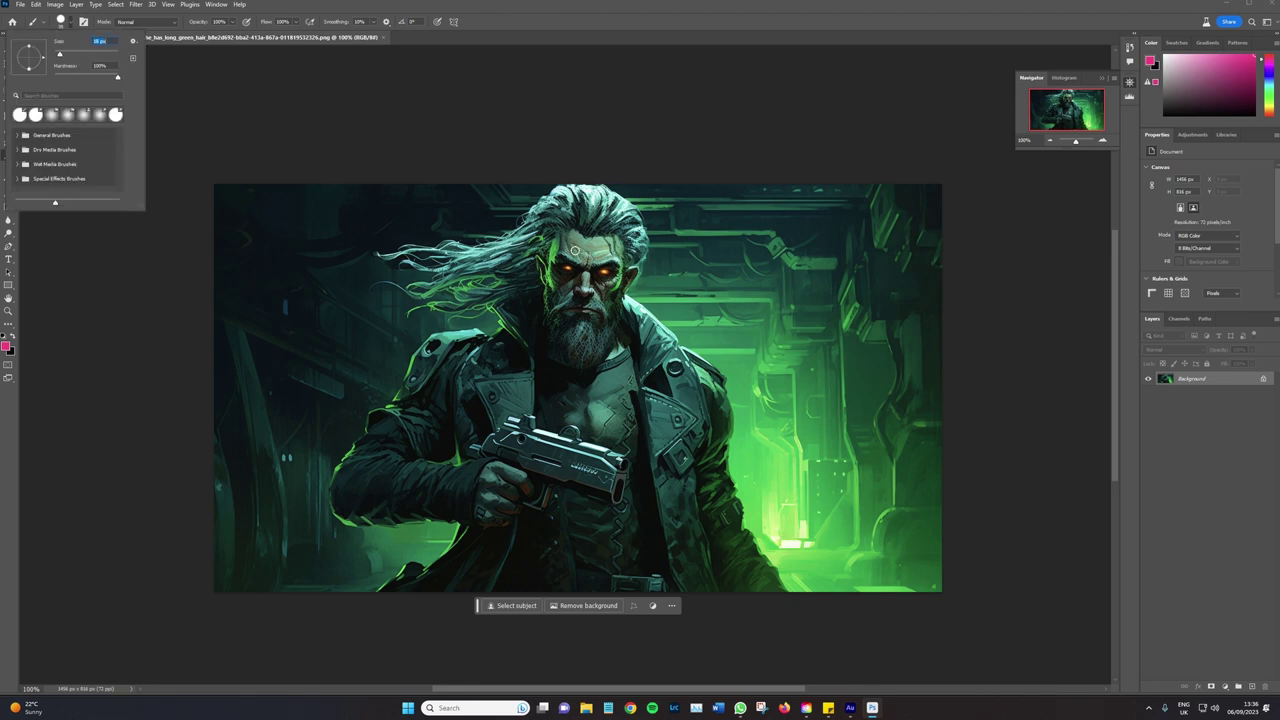
left_click_drag(572, 222, 581, 334)
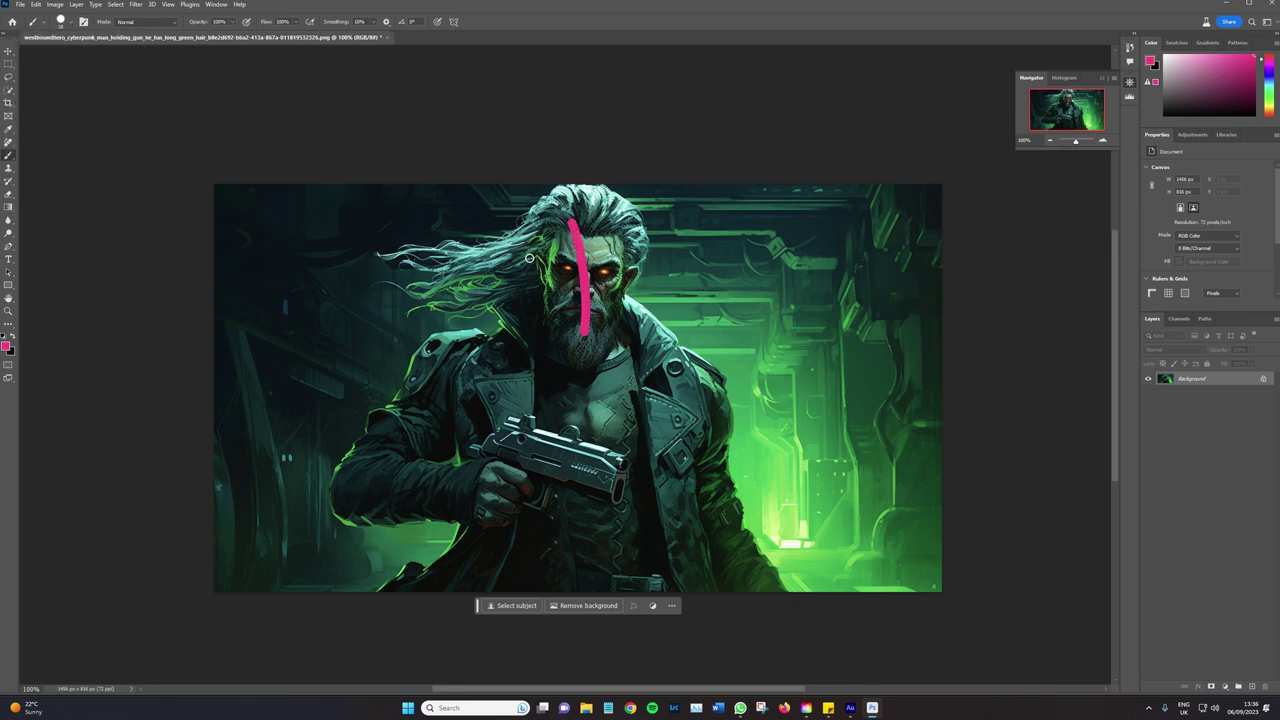
left_click_drag(531, 242, 452, 269)
left_click_drag(541, 355, 571, 552)
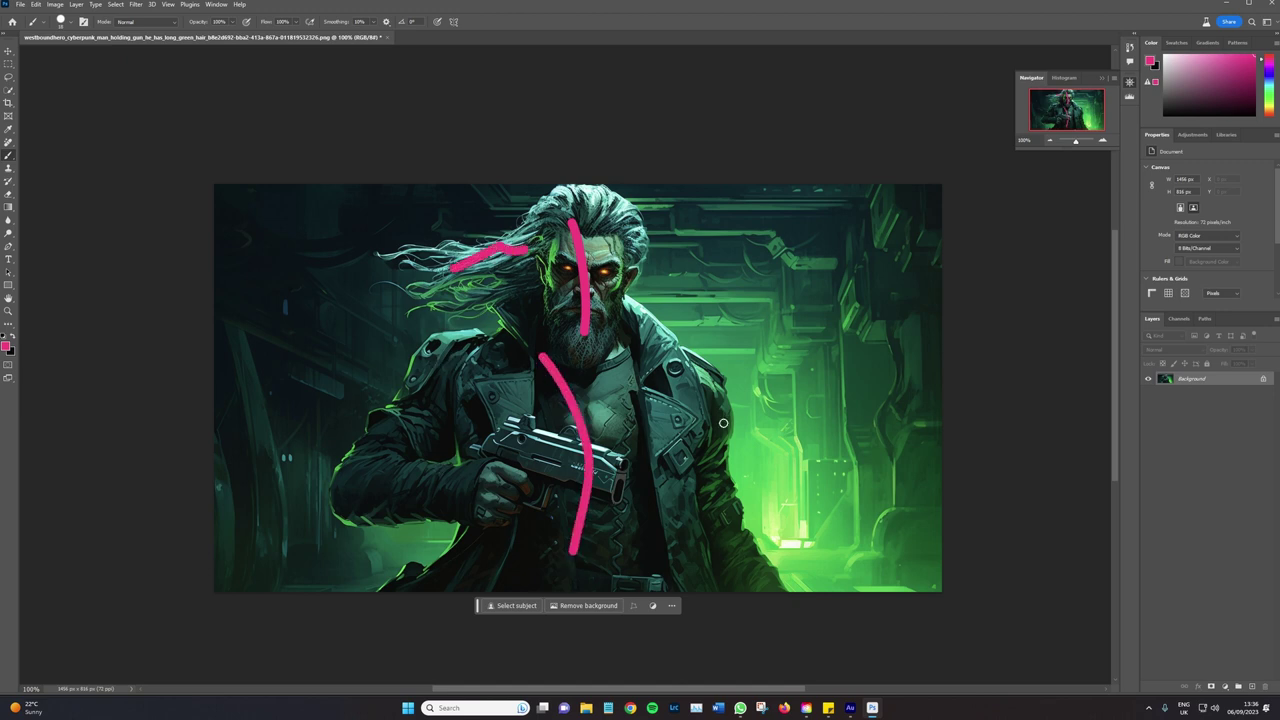
left_click_drag(697, 398, 750, 590)
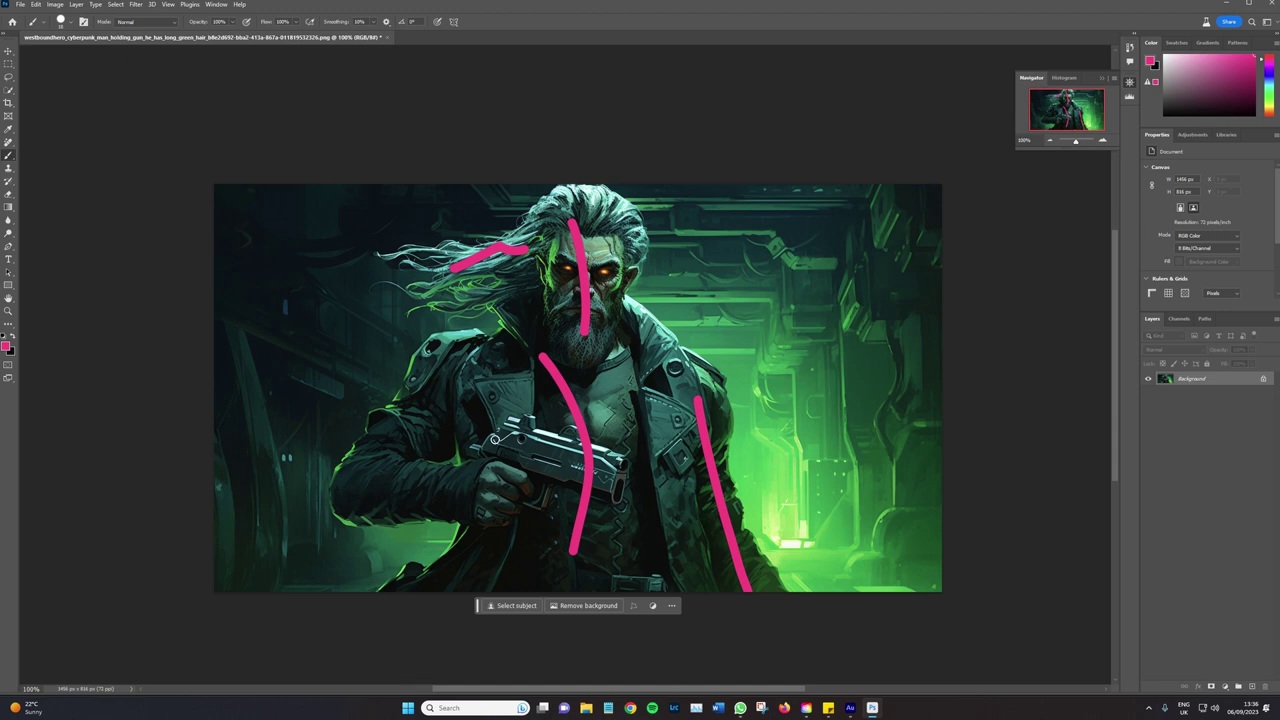
left_click_drag(452, 344, 374, 477)
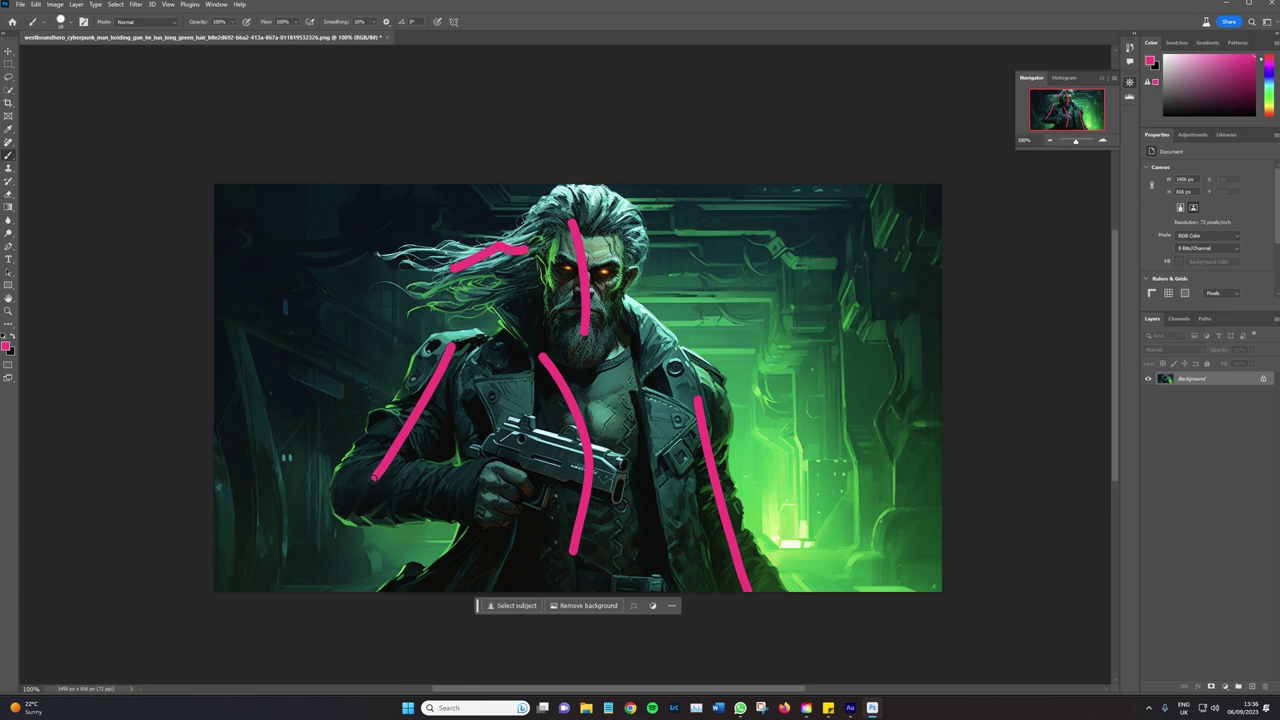
left_click_drag(363, 487, 528, 456)
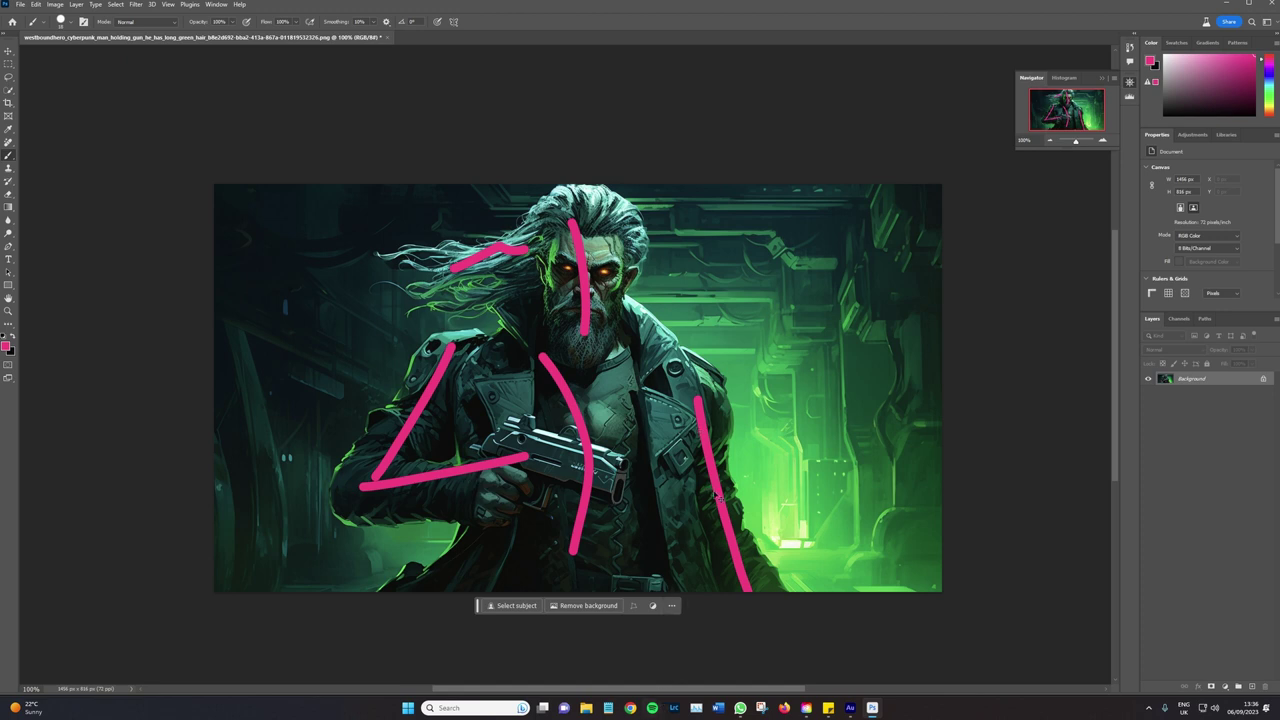
key("ctrl+z")
key("ctrl+z")
key("ctrl+z")
key("ctrl+z")
key("ctrl+z")
key("ctrl+z")
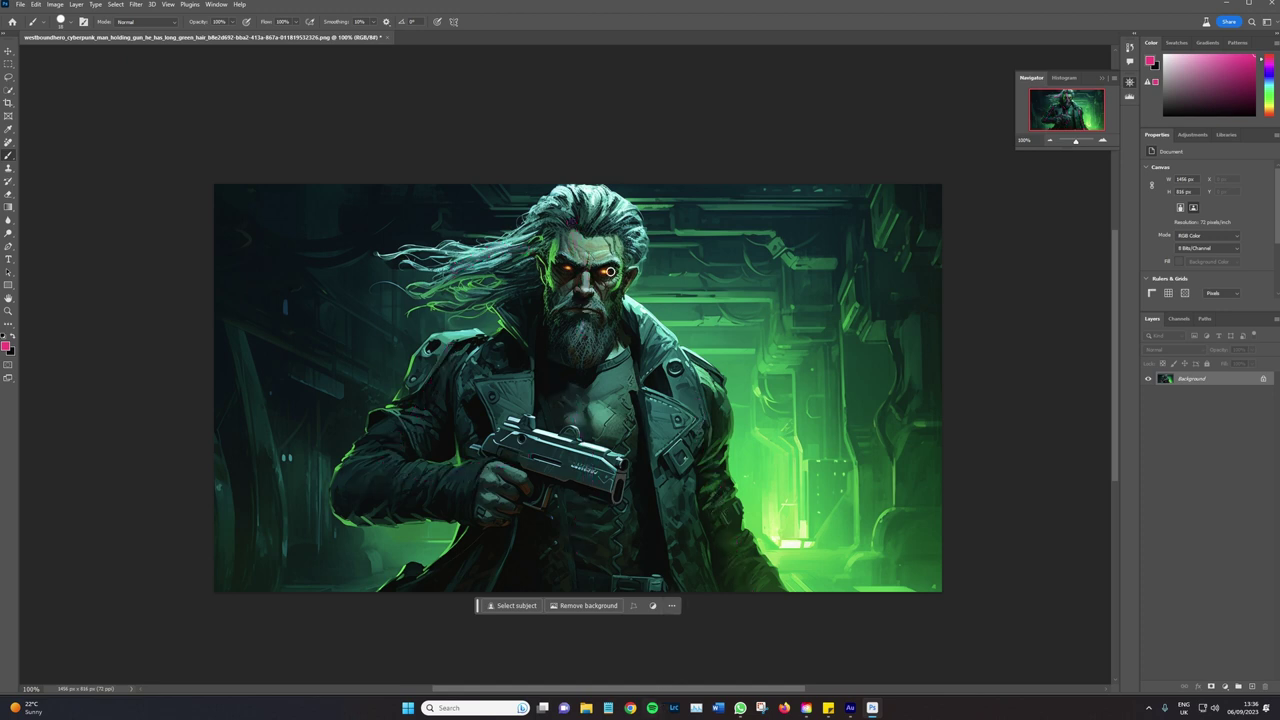
left_click(609, 271)
left_click(566, 271)
key("ctrl+z")
key("ctrl+z")
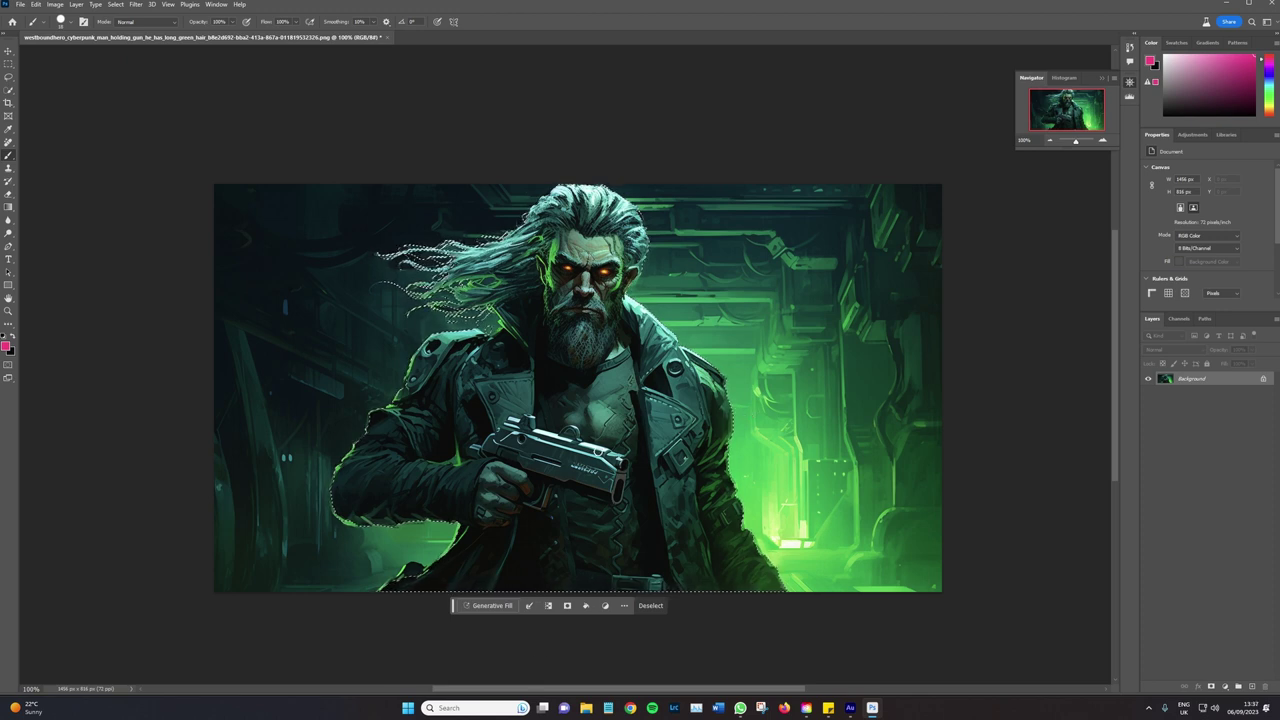
Zoom to 300% on the head and hair and switch to the Quick Selection Tool
left_click(1102, 140)
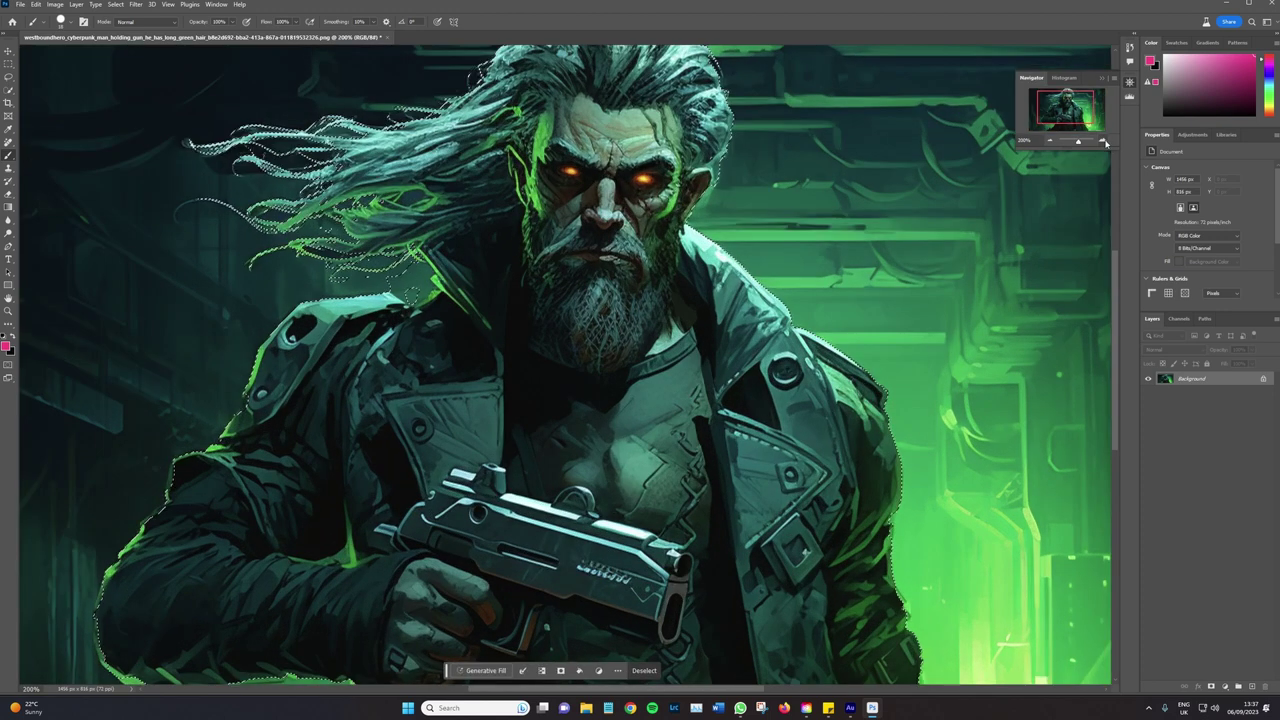
left_click_drag(1075, 120, 1077, 121)
key("ctrl+plus")
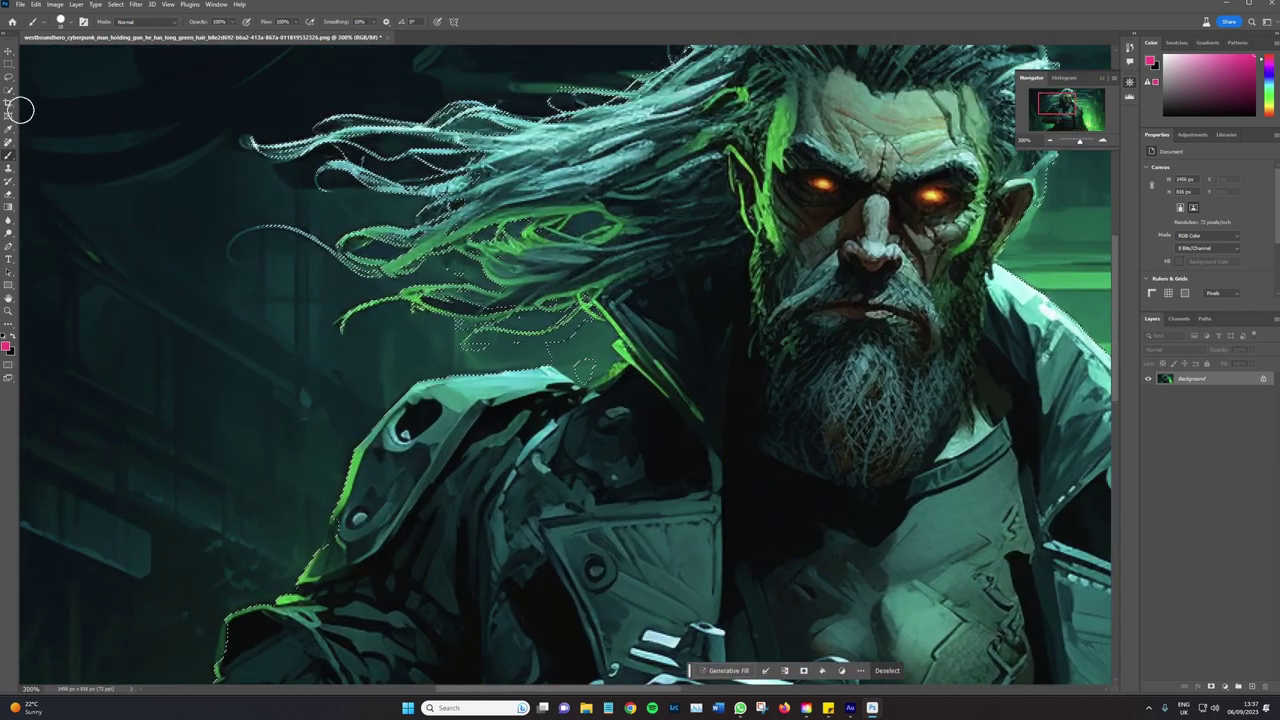
right_click(9, 90)
left_click(60, 100)
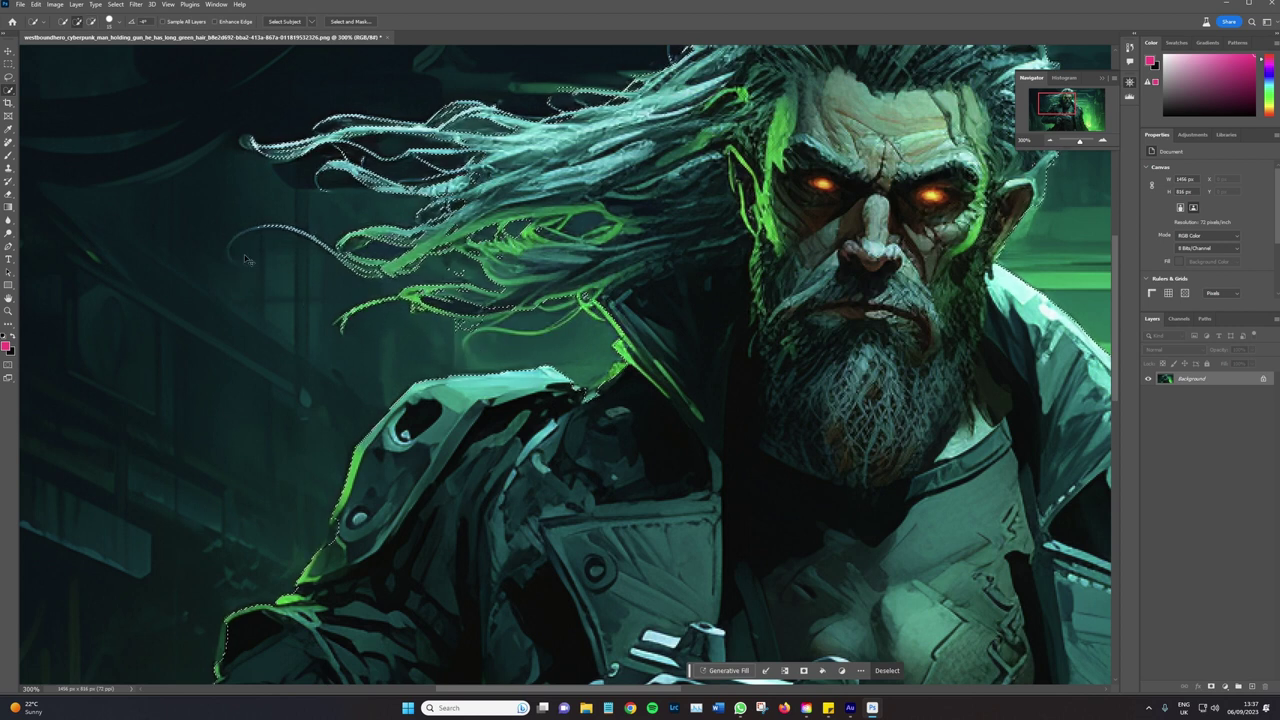
With a smaller Quick Selection brush, add the curled hair tip and Alt-trim the edge under the hair
key("bracketleft")
key("bracketleft")
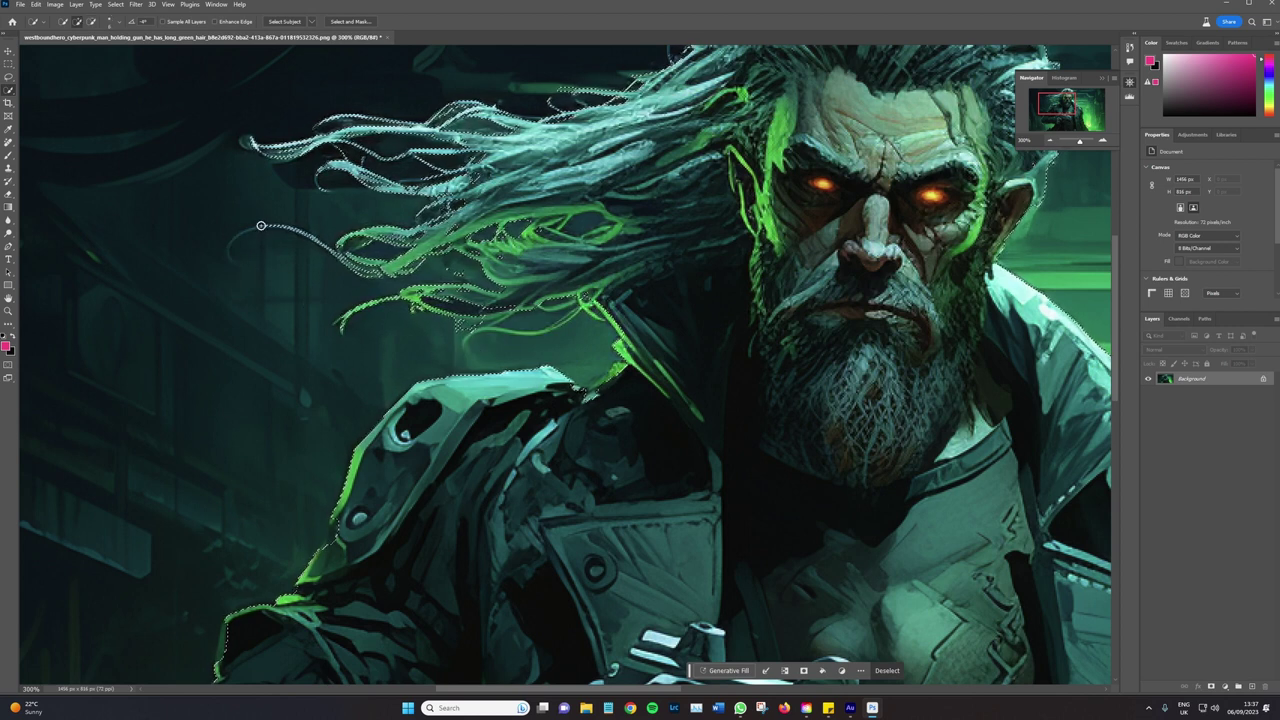
mouse_move(260, 226)
left_mouse_down()
mouse_move(239, 243)
mouse_move(264, 238)
left_mouse_up()
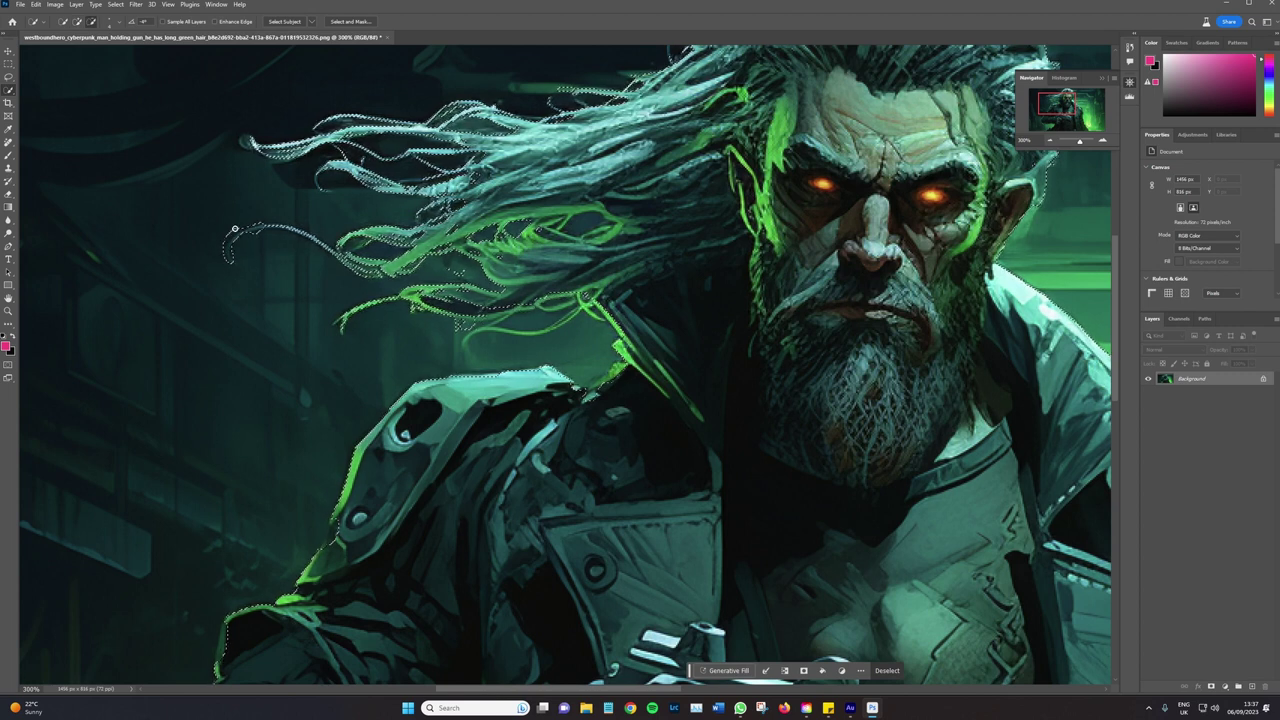
scroll(381, 282, "up", 1)
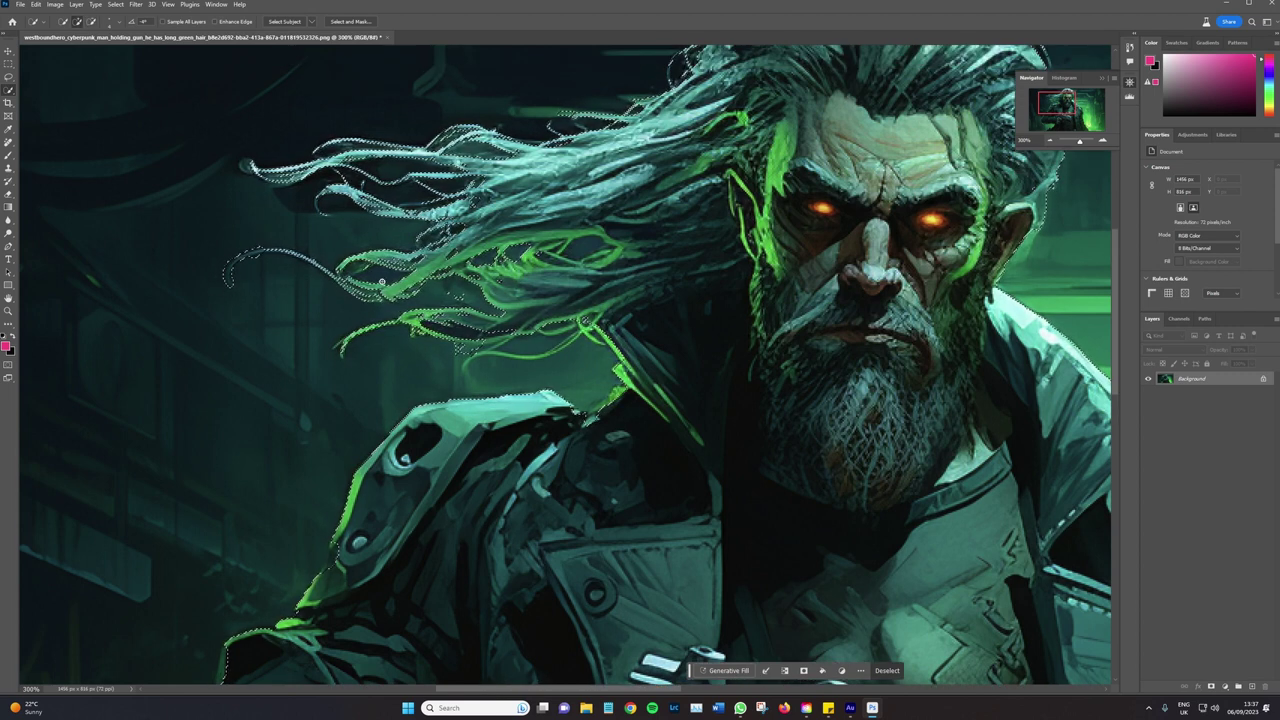
key("alt")
left_click_drag(469, 359, 560, 331)
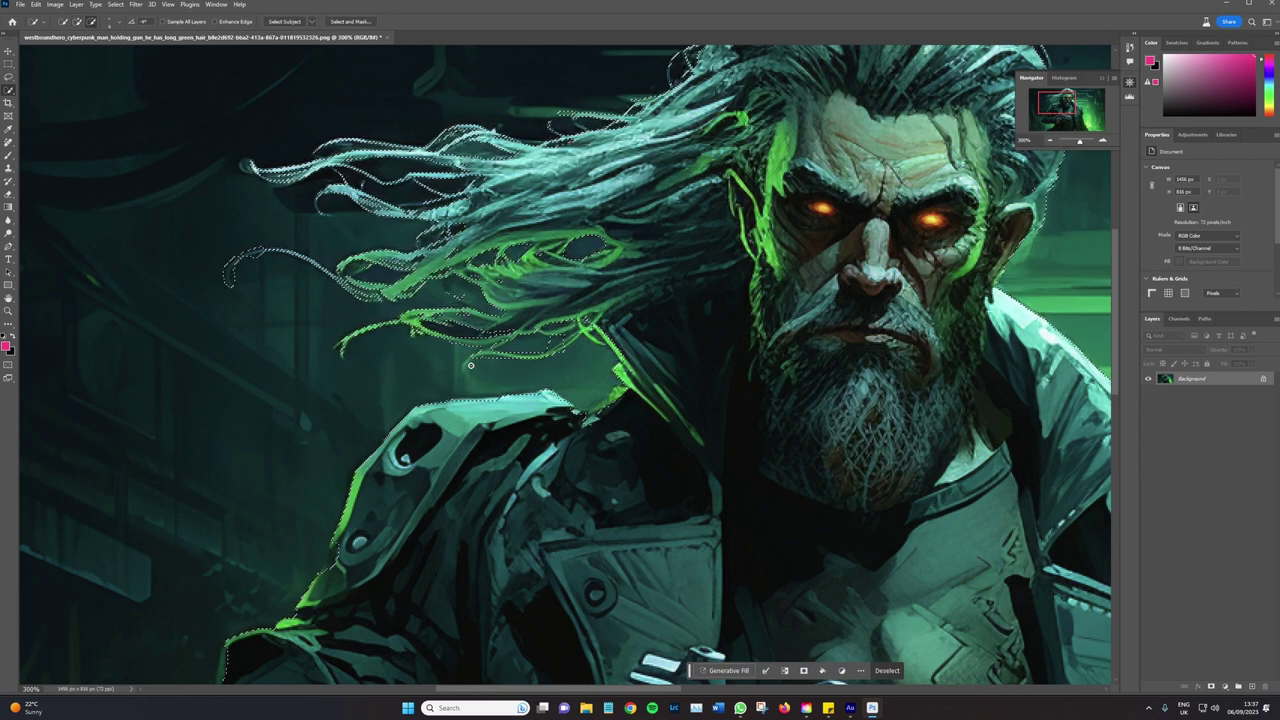
left_click_drag(470, 365, 465, 364)
scroll(545, 368, "up", 5)
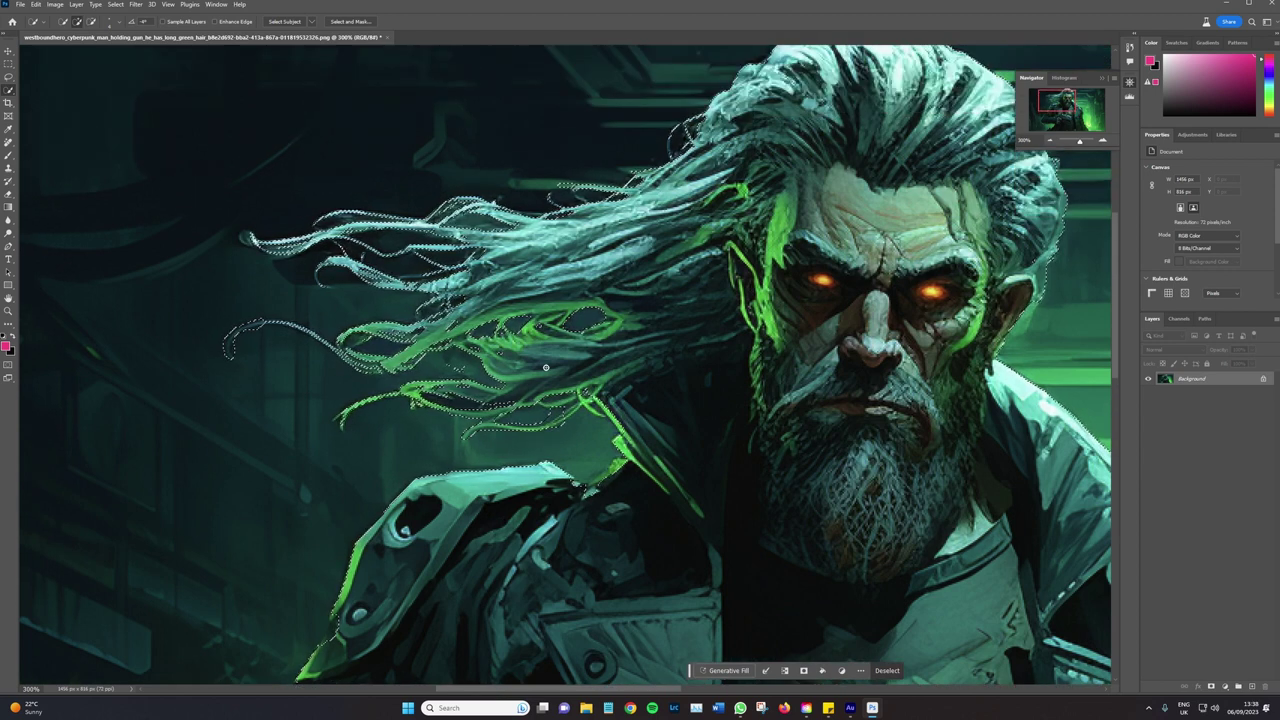
scroll(925, 366, "right", 6)
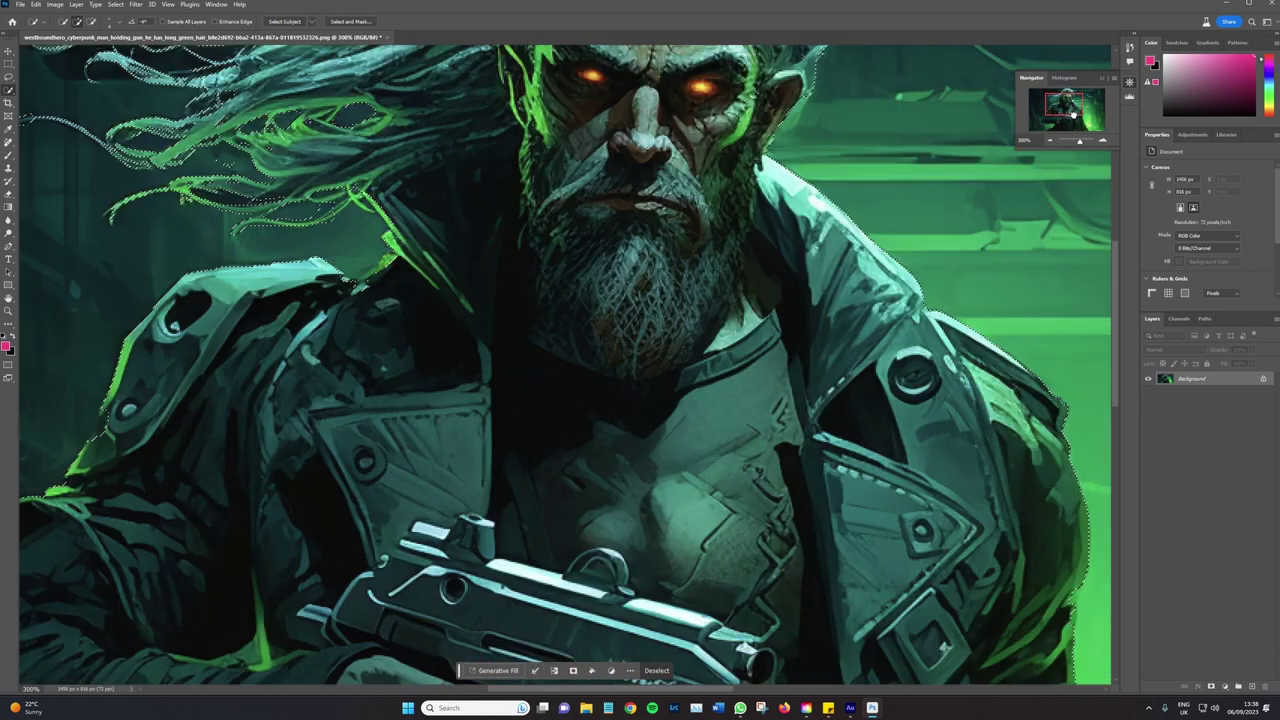
left_click_drag(1068, 105, 1081, 137)
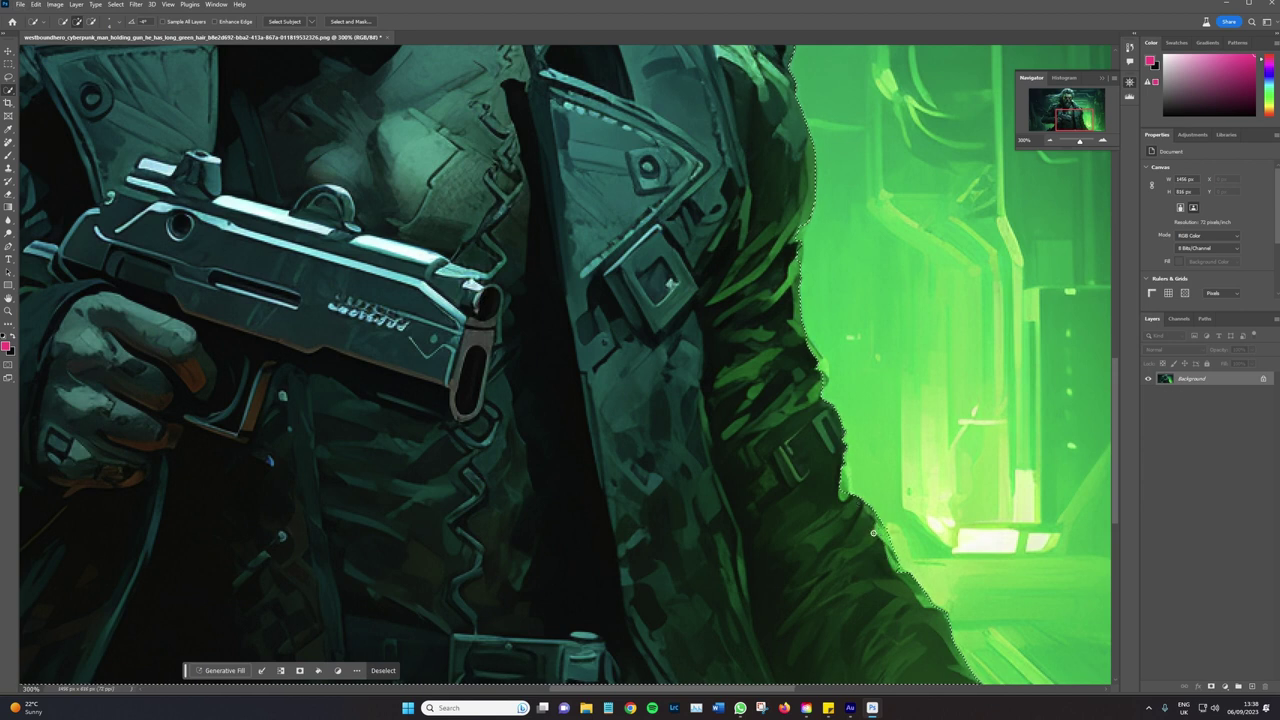
Remove a small stray patch and tidy the selection edge along the gun arm's sleeve crease
scroll(830, 440, "up", 2)
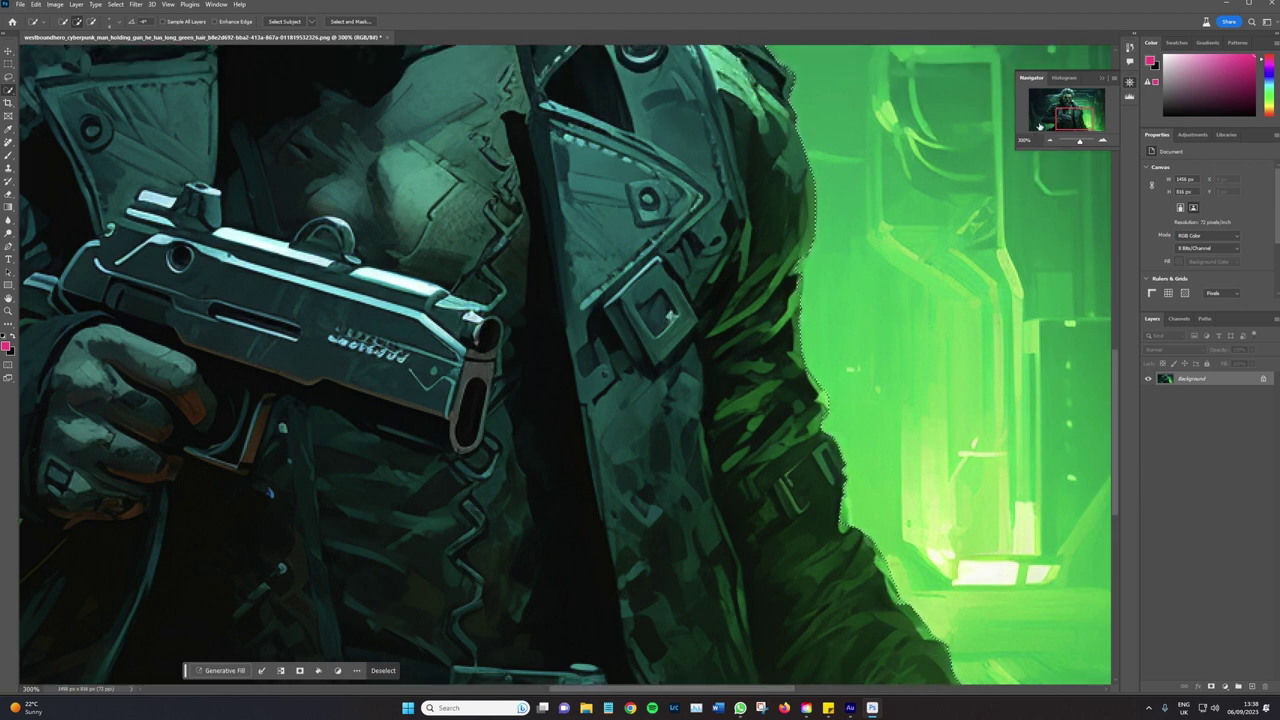
left_click_drag(1080, 118, 1032, 147)
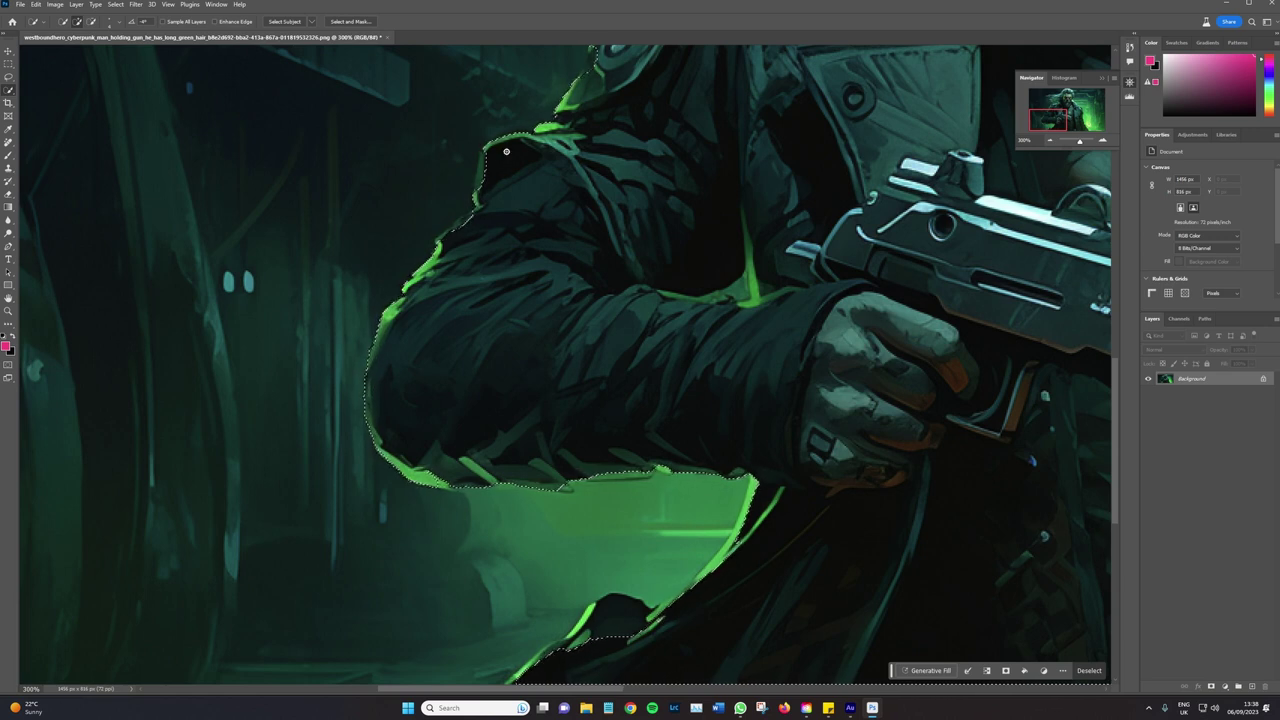
scroll(579, 566, "down", 2)
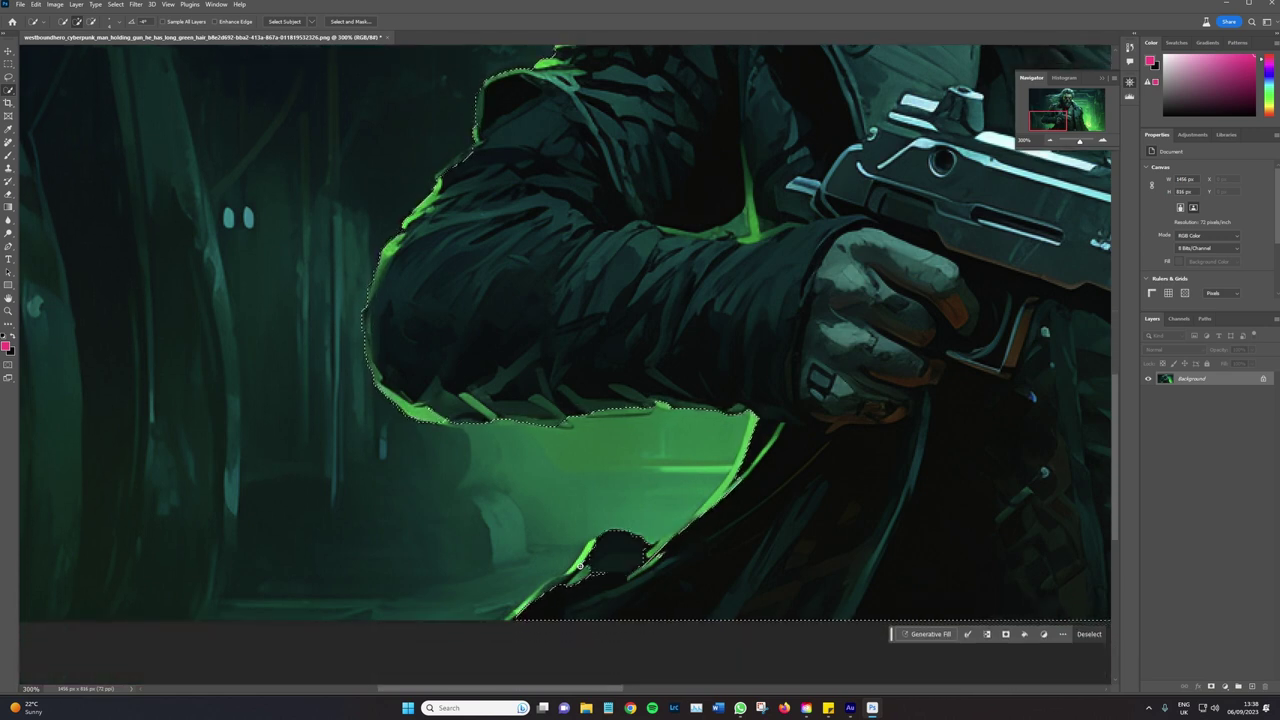
left_click_drag(579, 566, 635, 580)
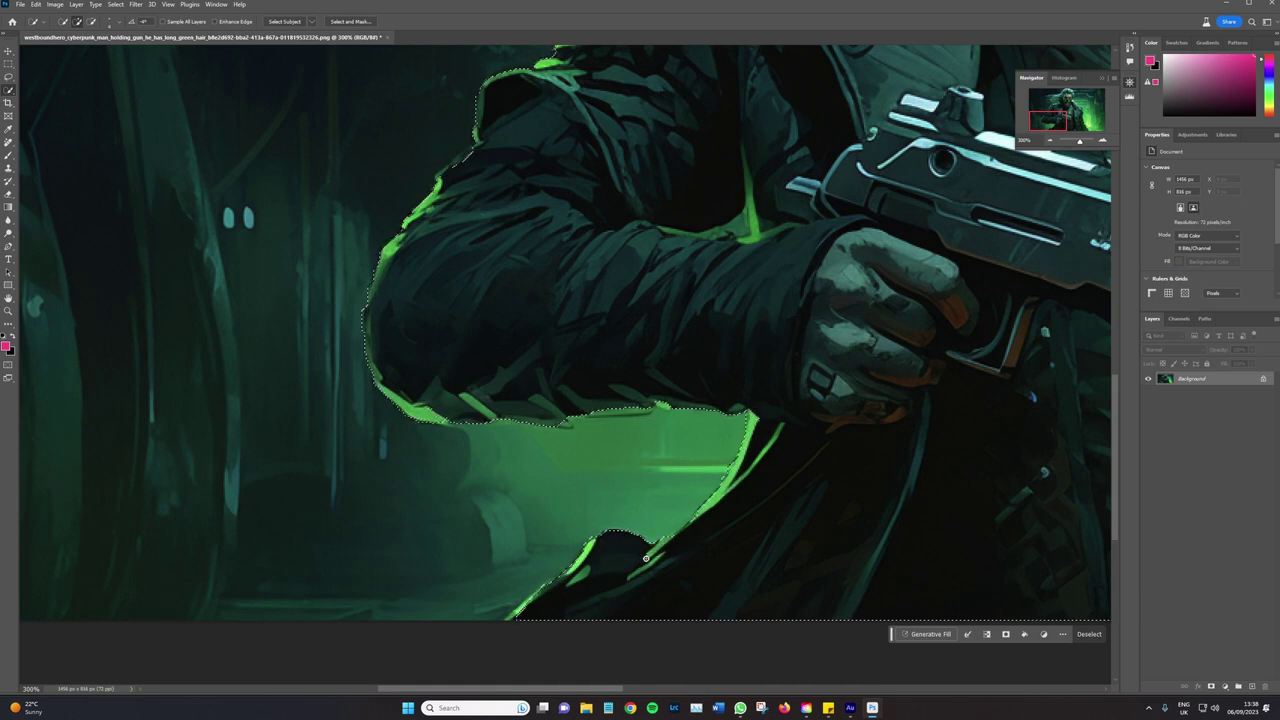
scroll(699, 521, "up", 3)
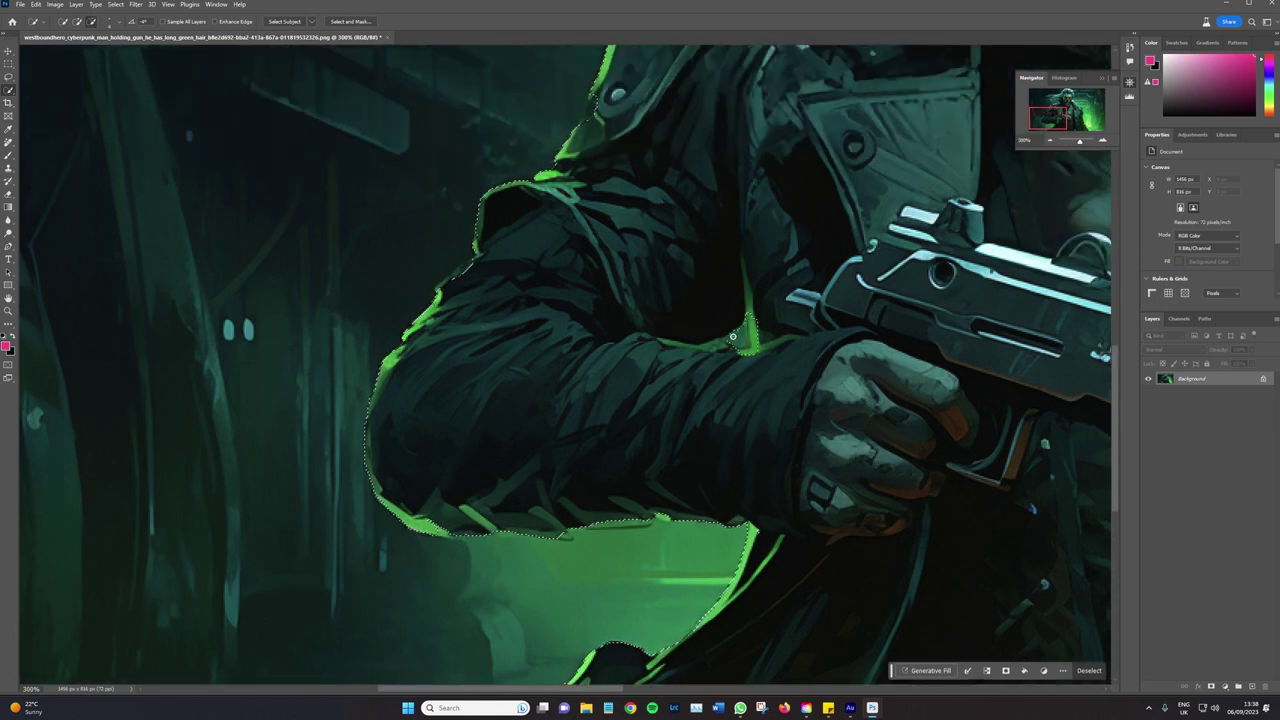
left_click_drag(736, 336, 761, 349)
scroll(722, 519, "up", 3)
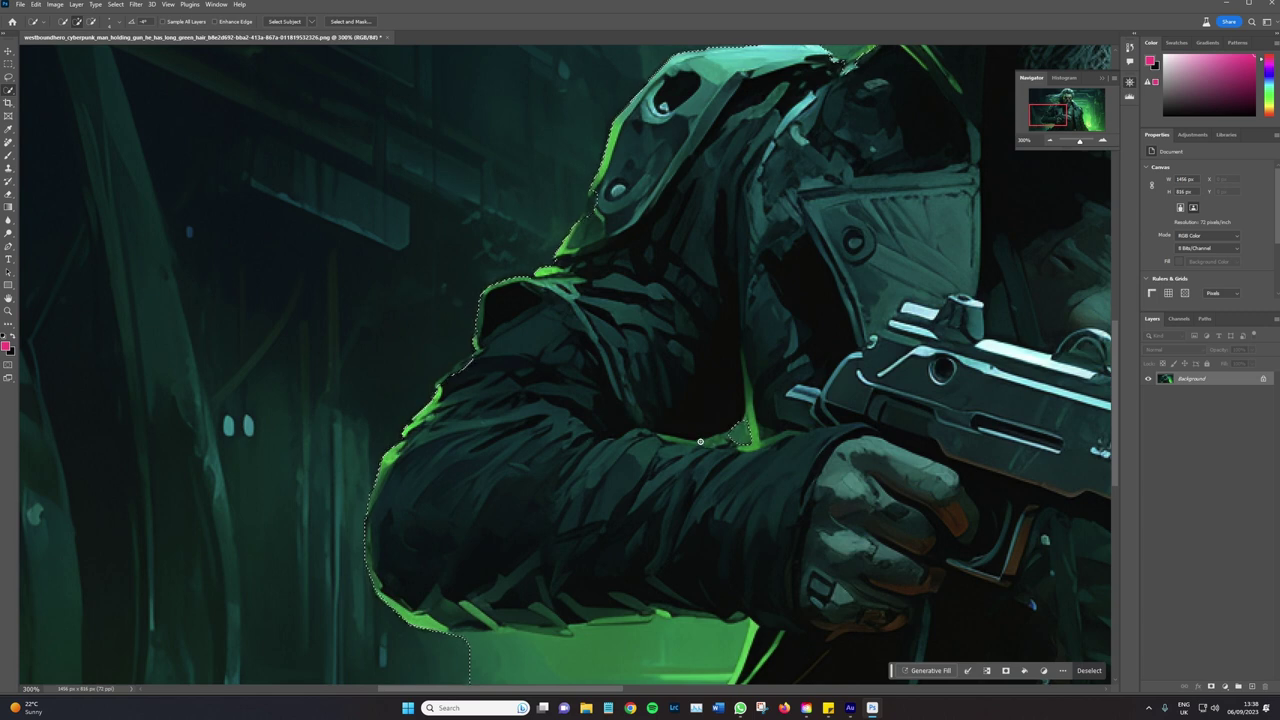
left_click_drag(1057, 113, 1076, 96)
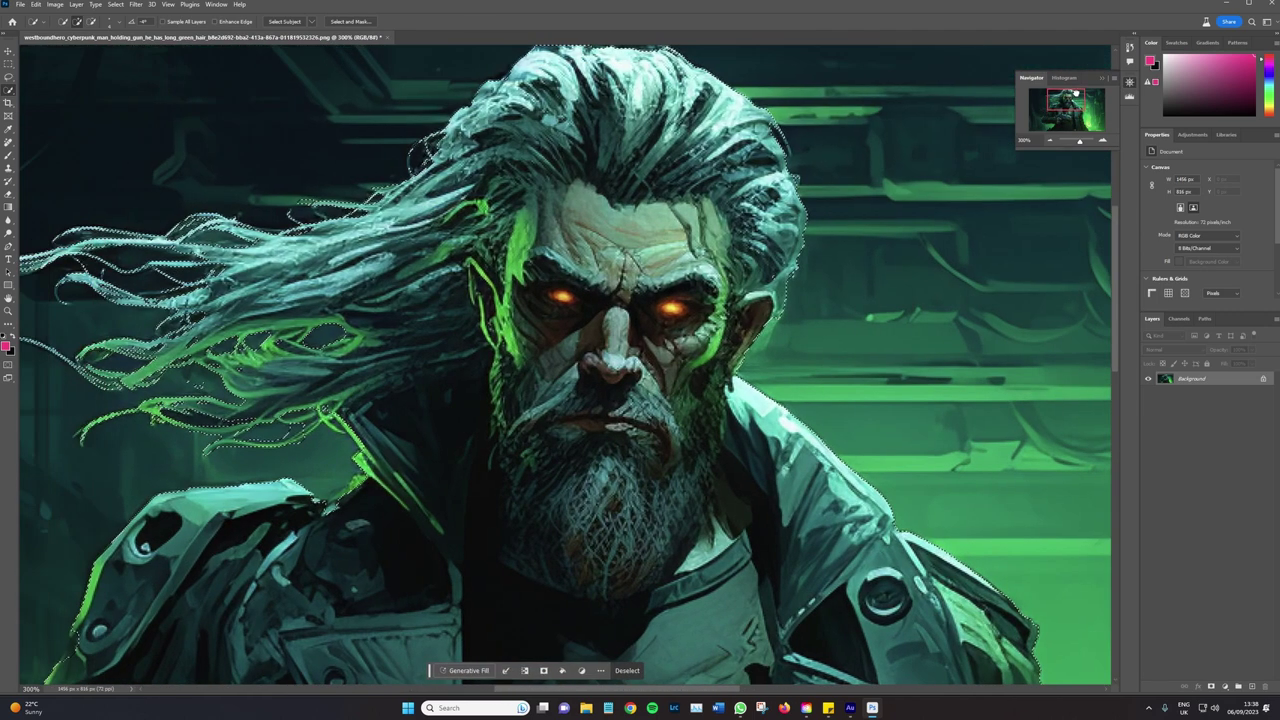
scroll(994, 184, "down", 1)
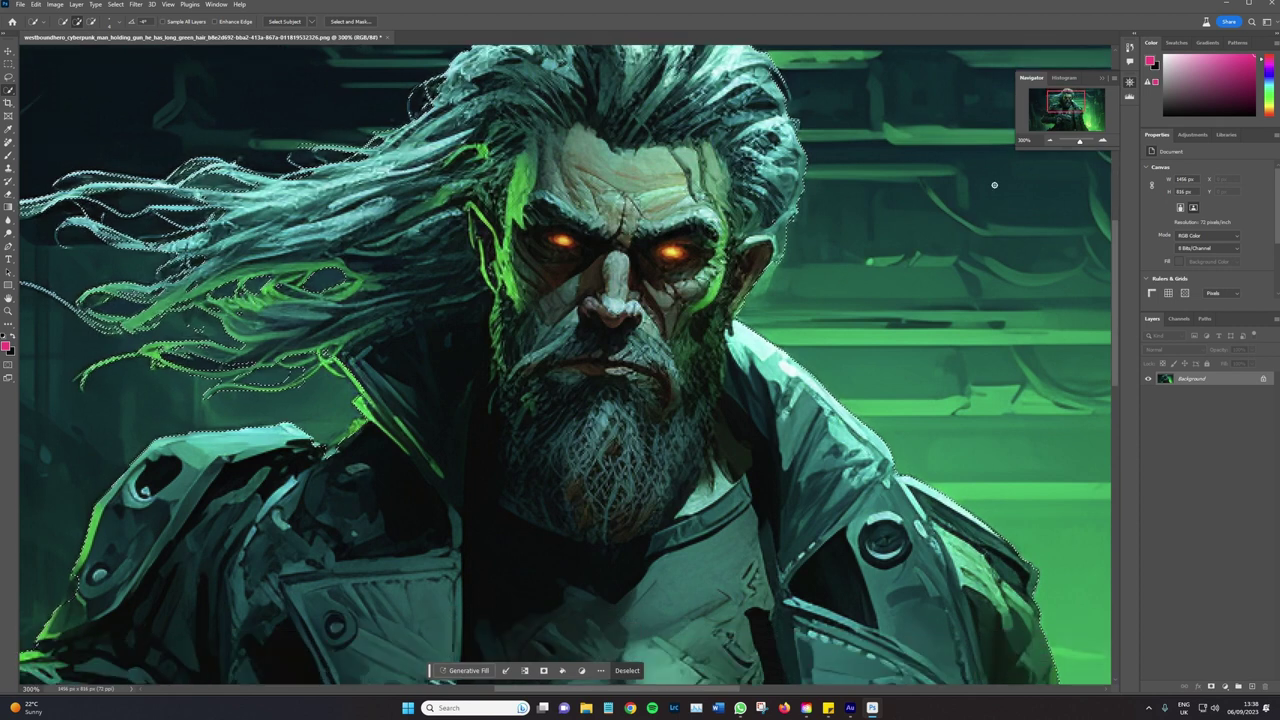
key("ctrl+minus")
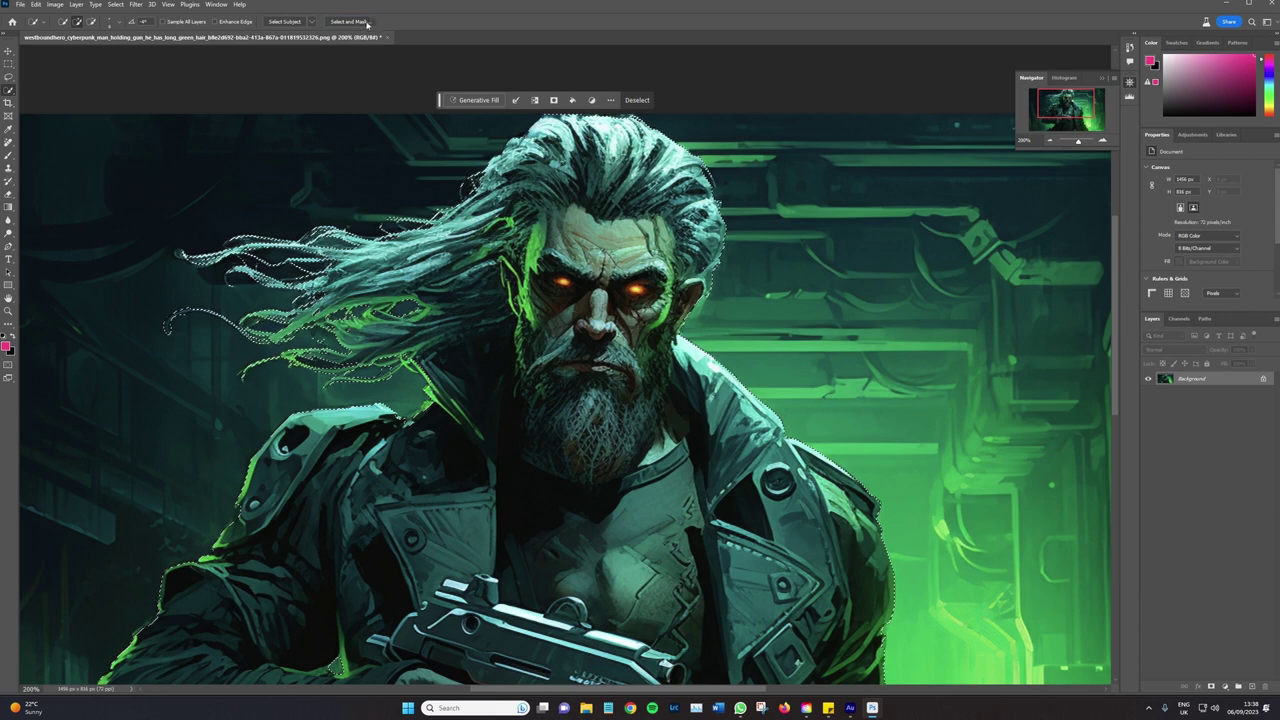
Inspect the gunman selection in Select and Mask, then exit without changes
left_click(367, 23)
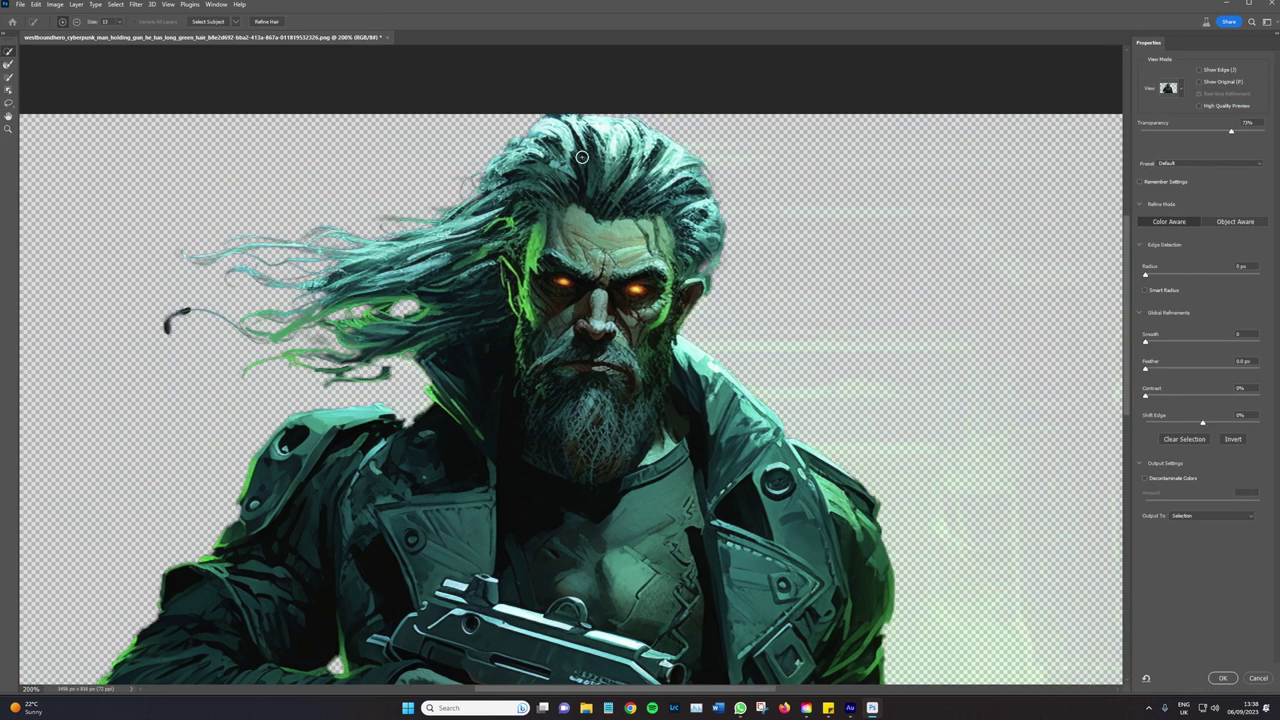
scroll(350, 340, "down", 5)
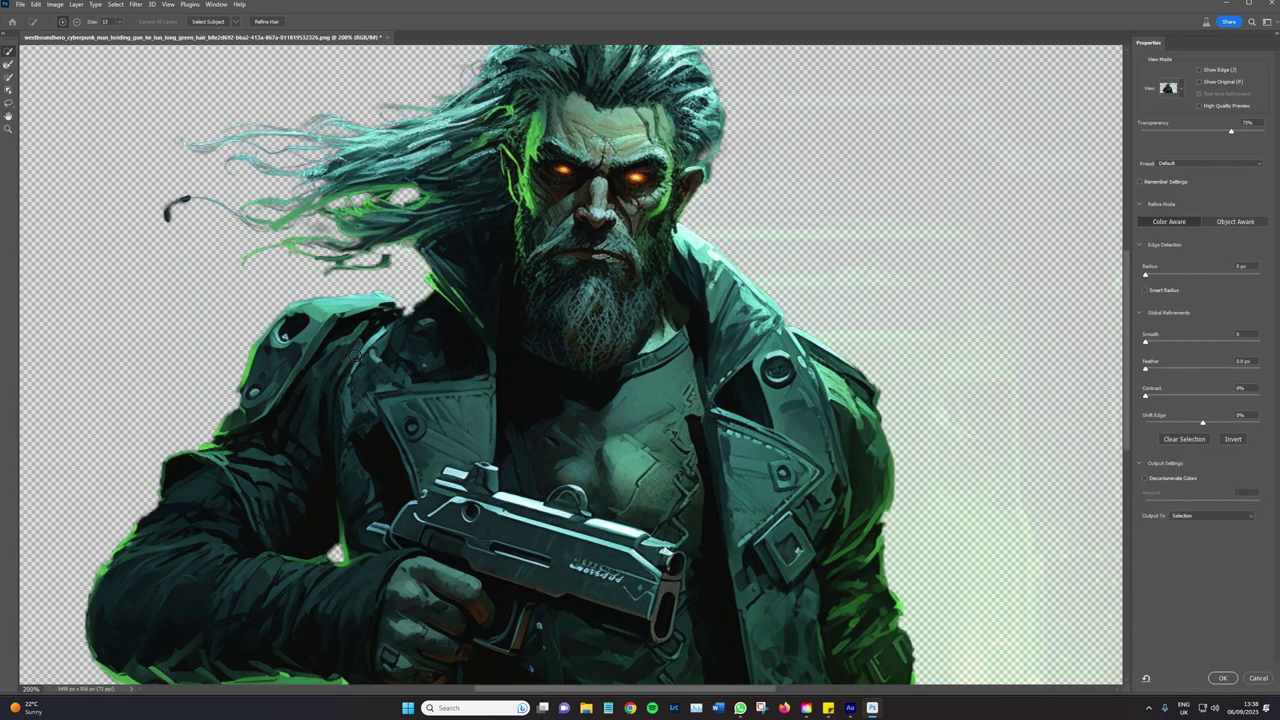
scroll(355, 354, "down", 2)
scroll(264, 519, "down", 2)
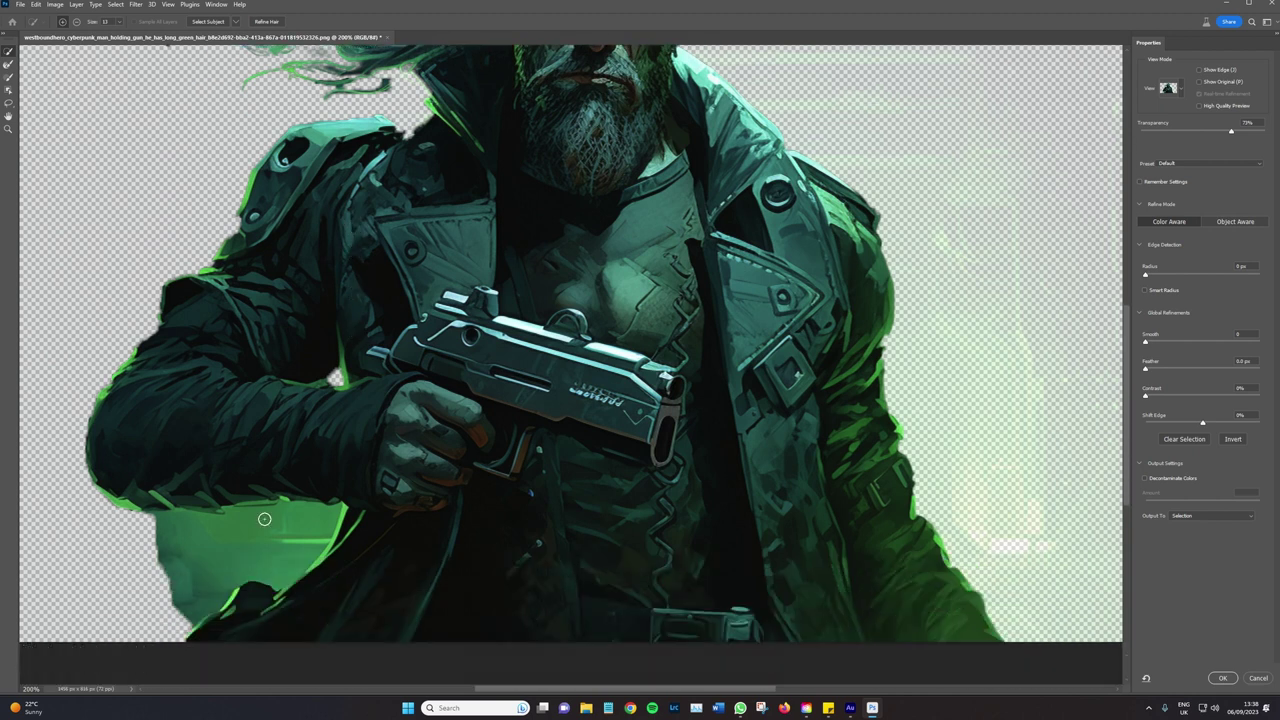
scroll(267, 539, "up", 5)
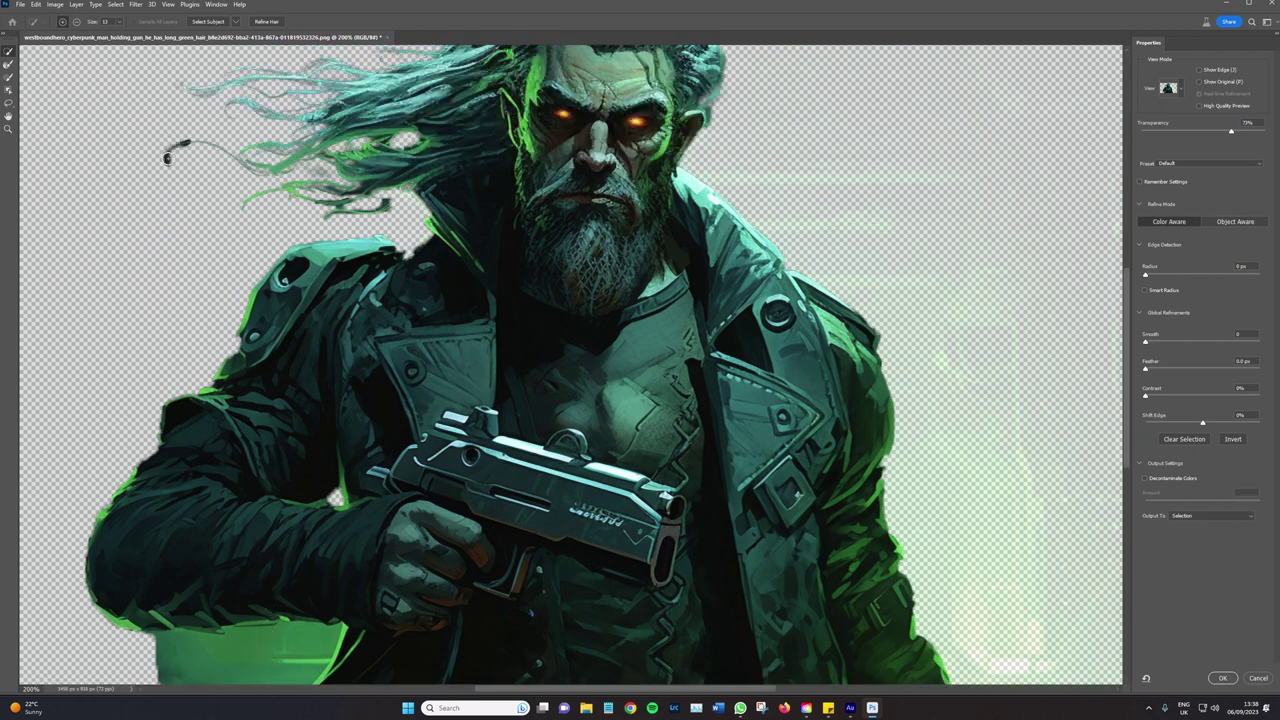
key("Return")
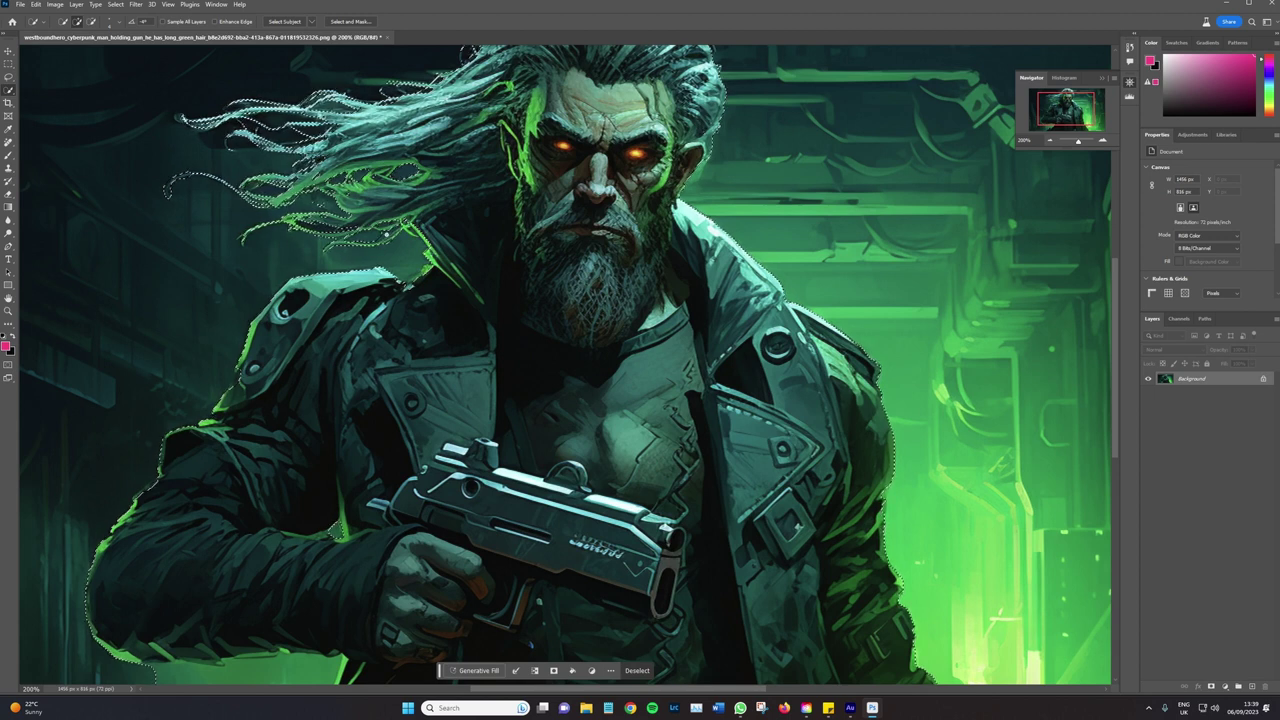
Subtract the background patch below the coat and recheck the selection in Select and Mask
scroll(179, 557, "down", 2)
scroll(179, 557, "down", 1)
left_click_drag(179, 557, 166, 560)
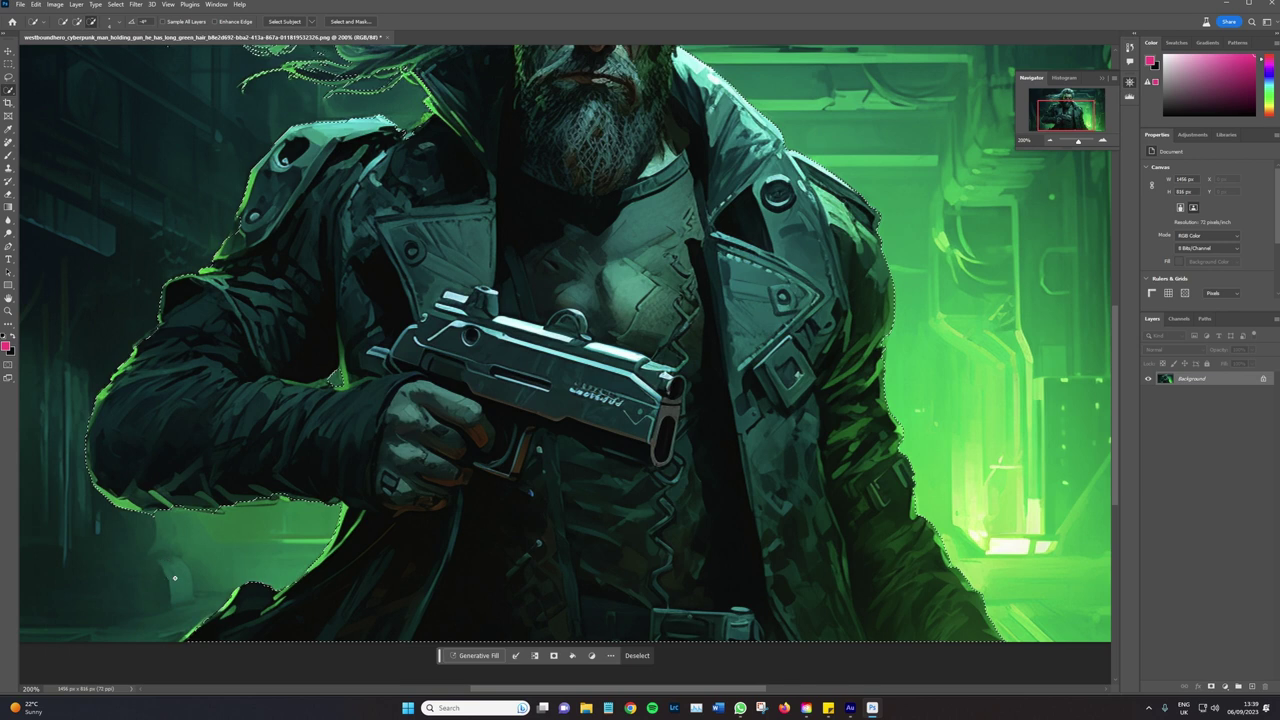
scroll(290, 530, "up", 1)
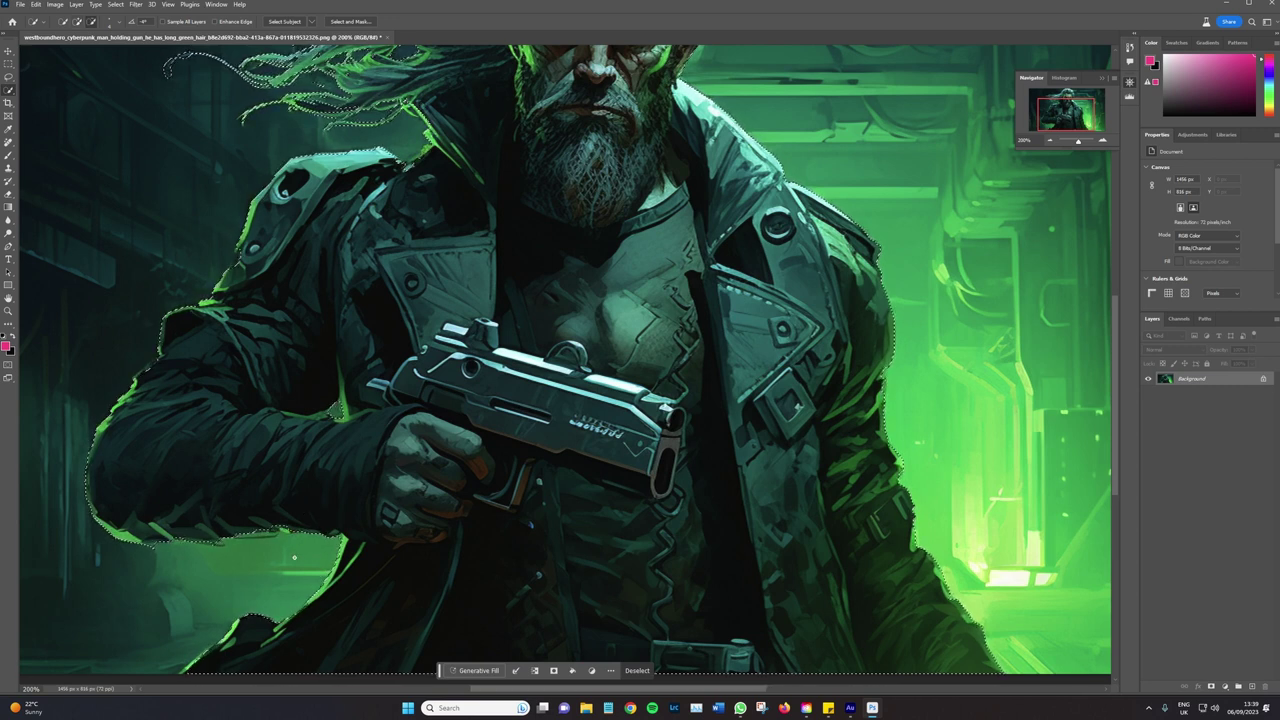
scroll(212, 577, "up", 3)
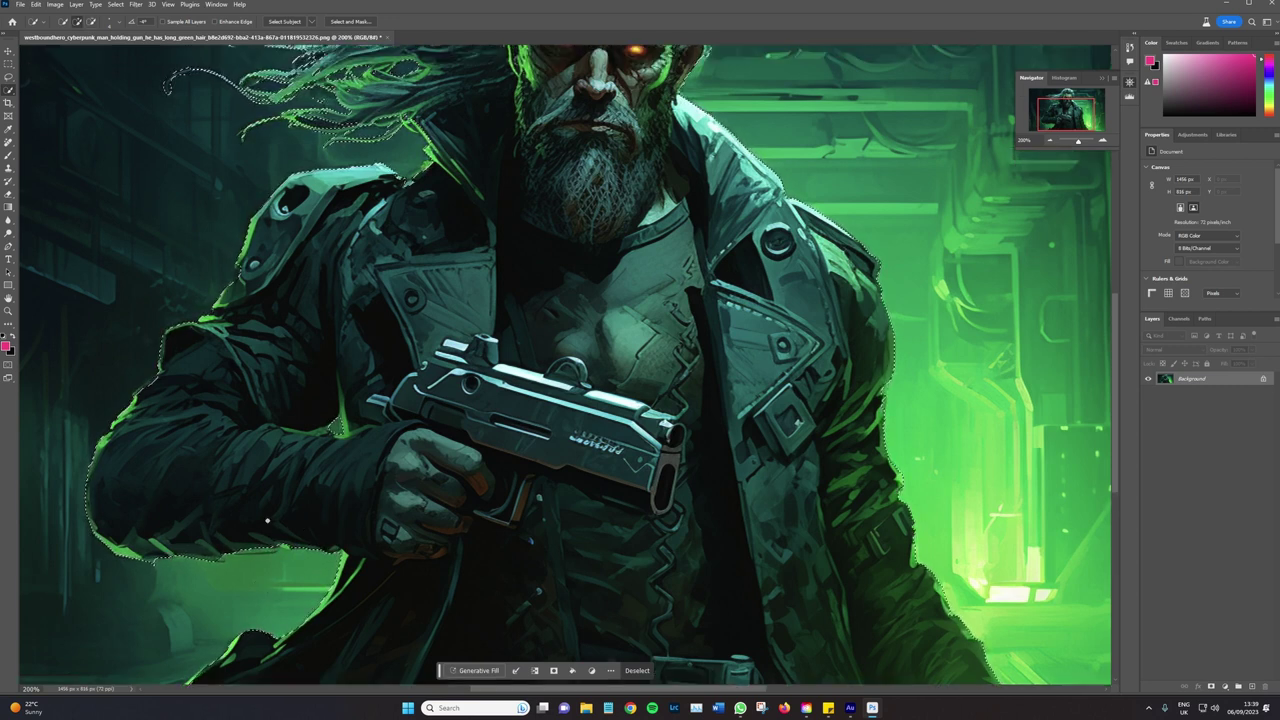
scroll(170, 260, "up", 2)
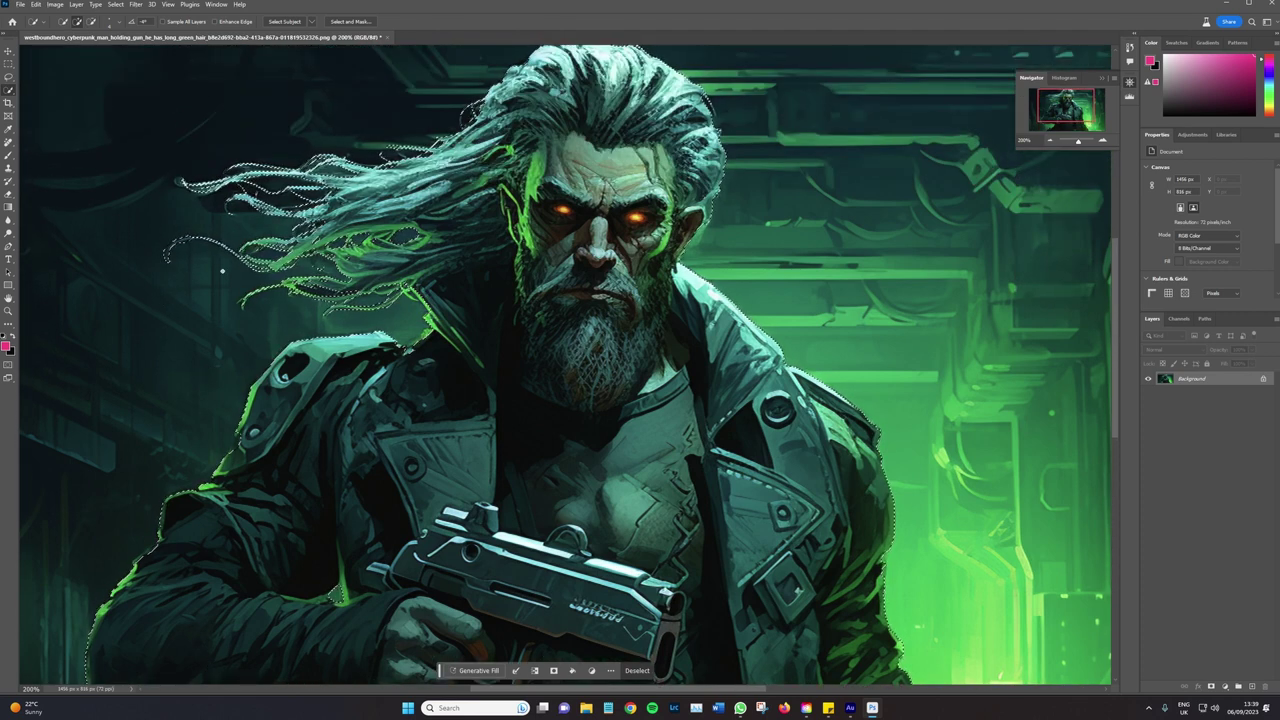
left_click(350, 21)
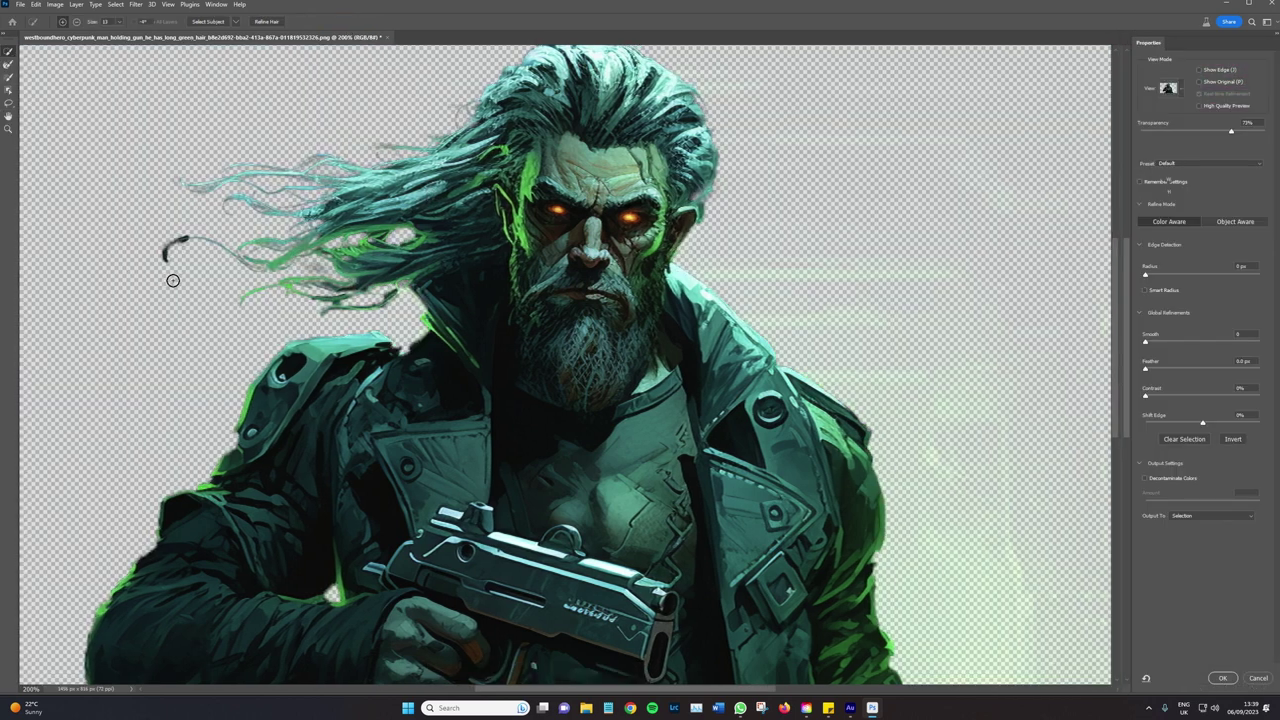
key("Return")
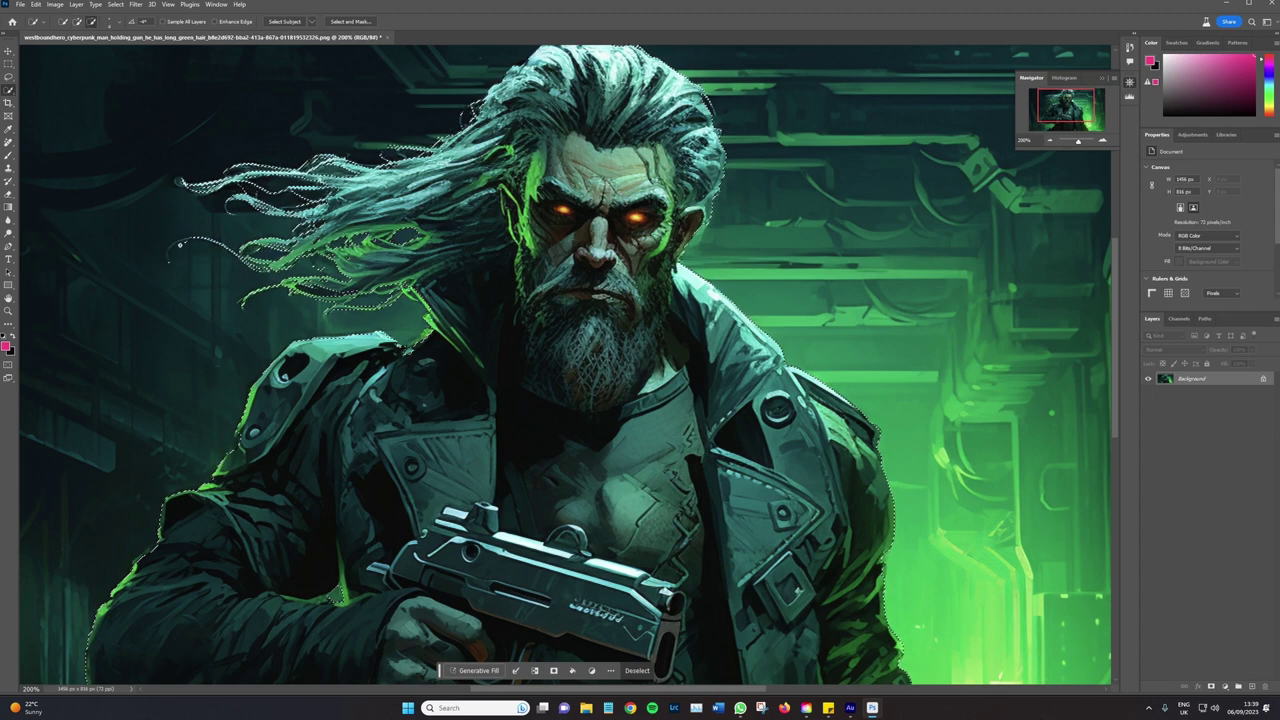
left_click(345, 22)
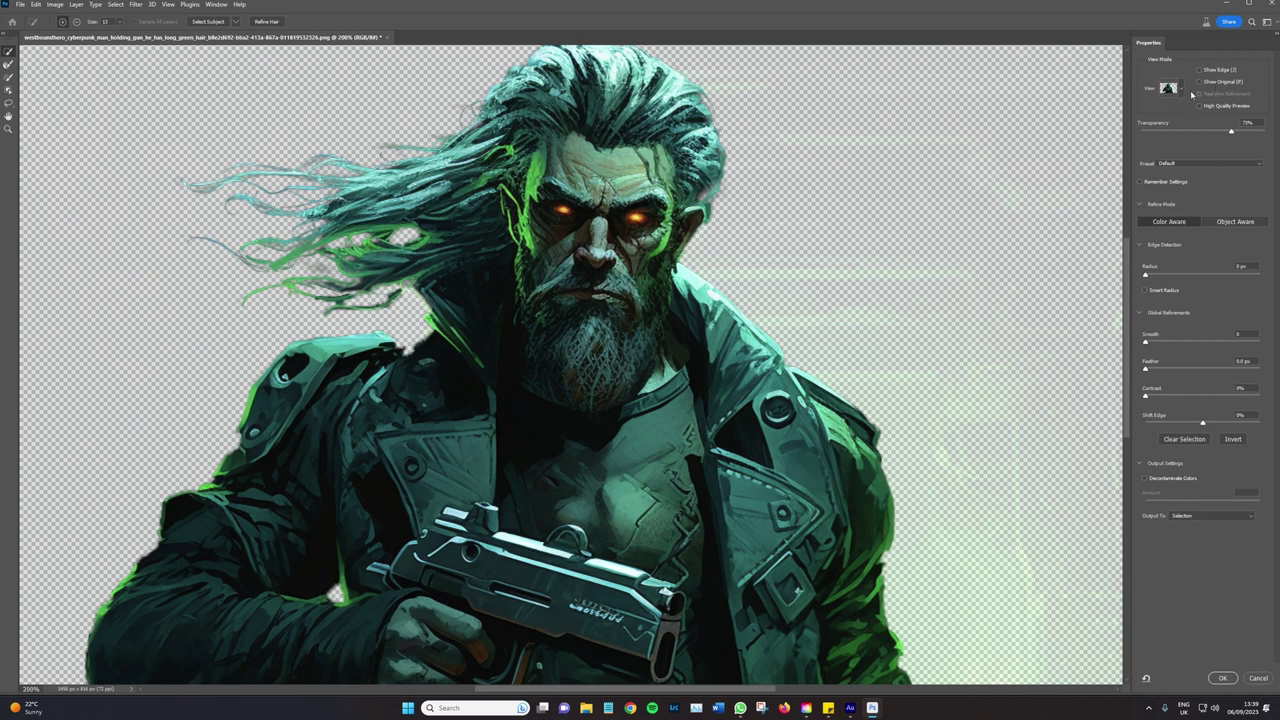
scroll(940, 277, "down", 5)
scroll(926, 343, "up", 2)
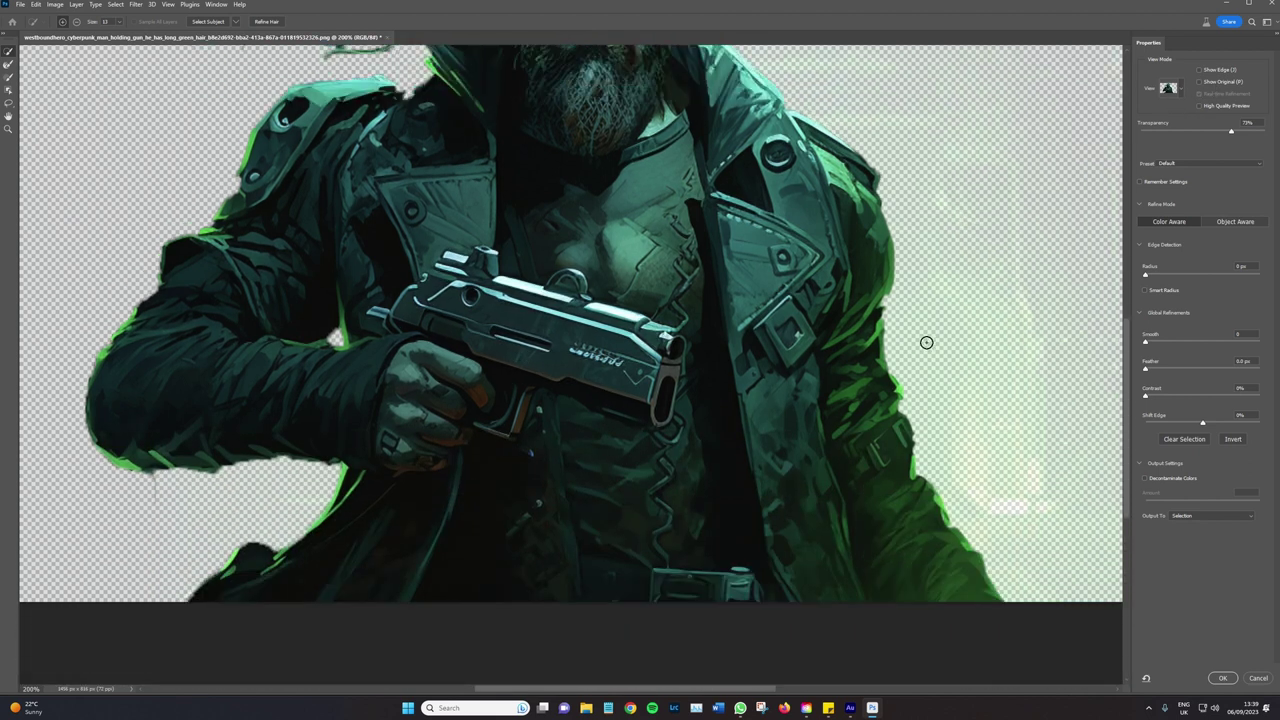
key("Return")
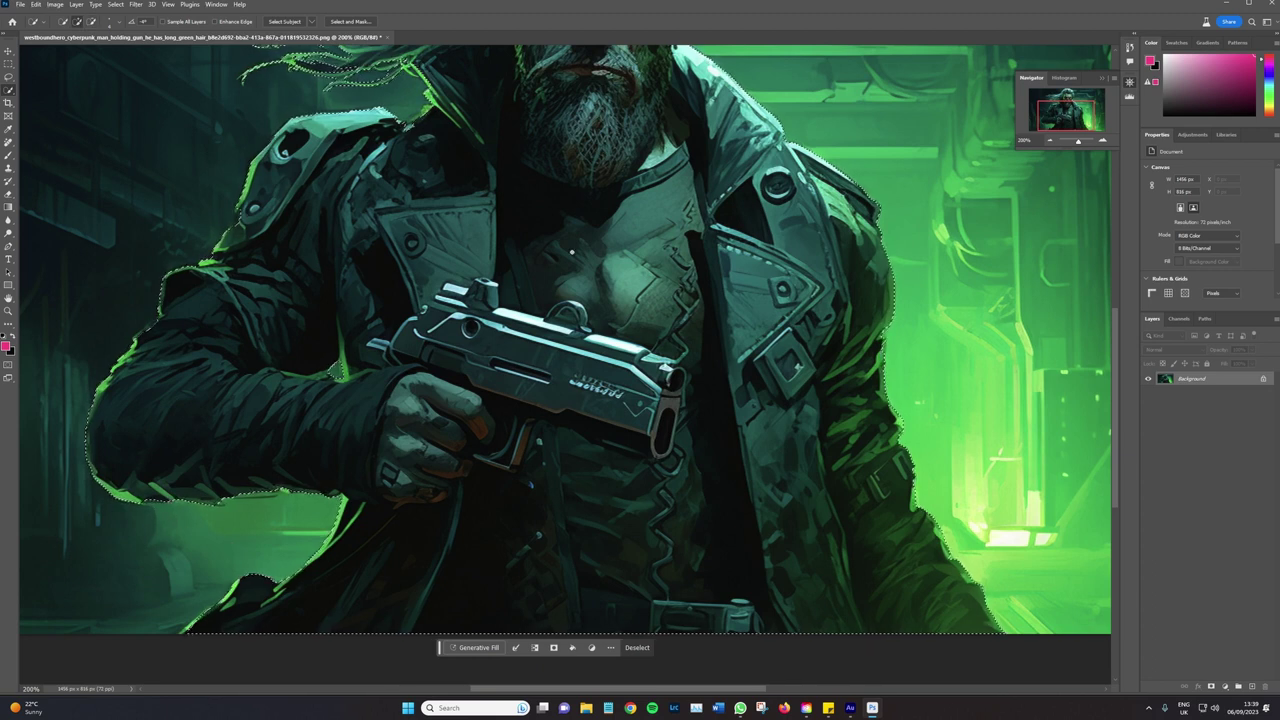
Give the selection a 0.8 px Feather and +20% Shift Edge in Select and Mask
left_click(350, 21)
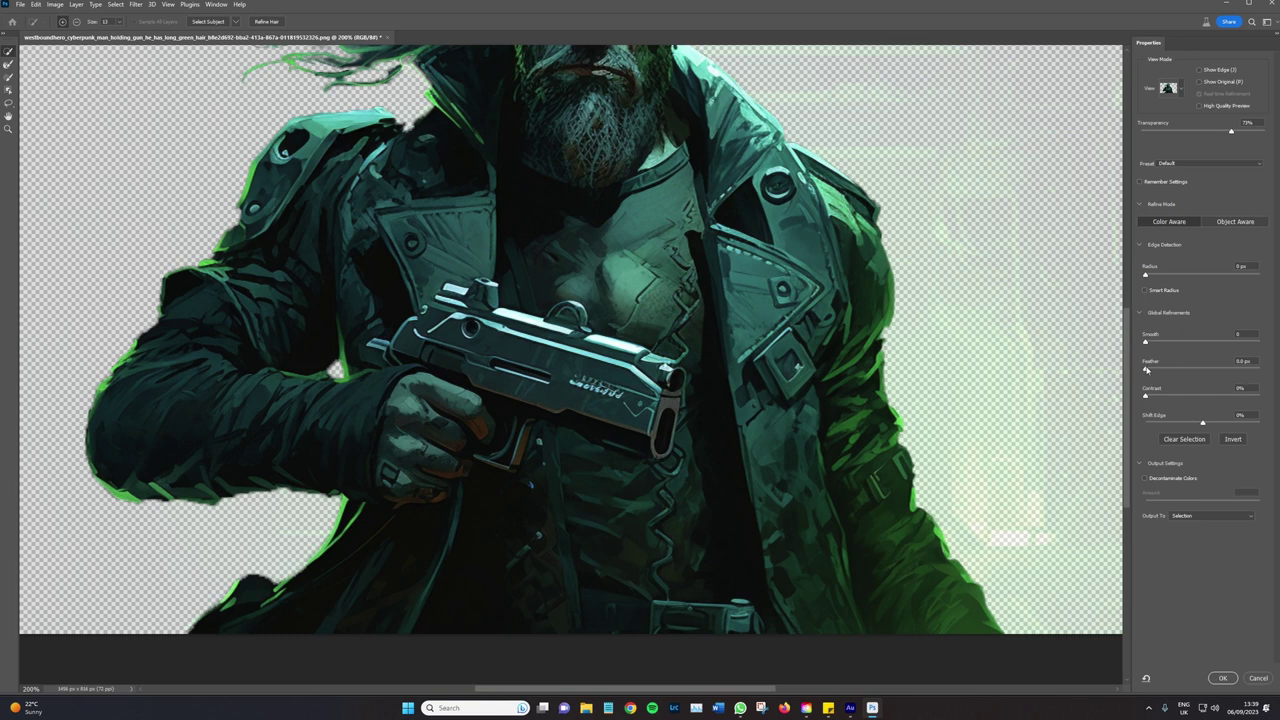
left_click_drag(1146, 370, 1150, 370)
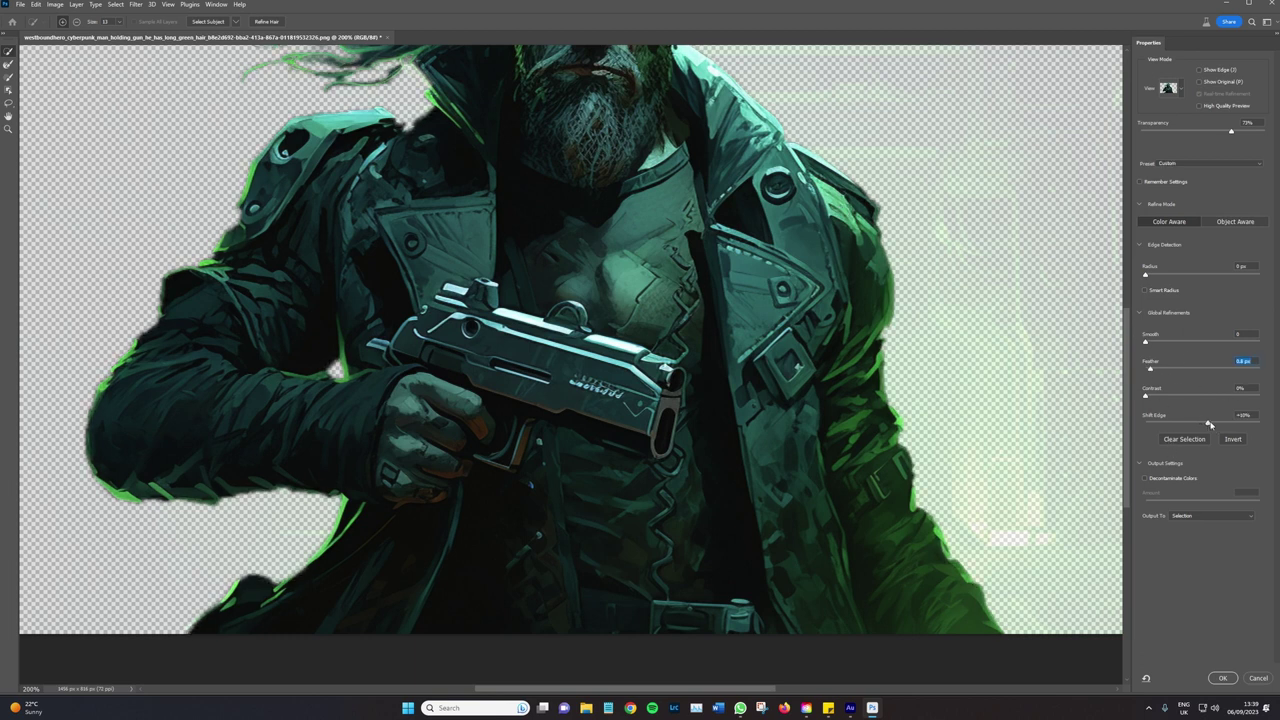
left_click_drag(1209, 424, 1217, 421)
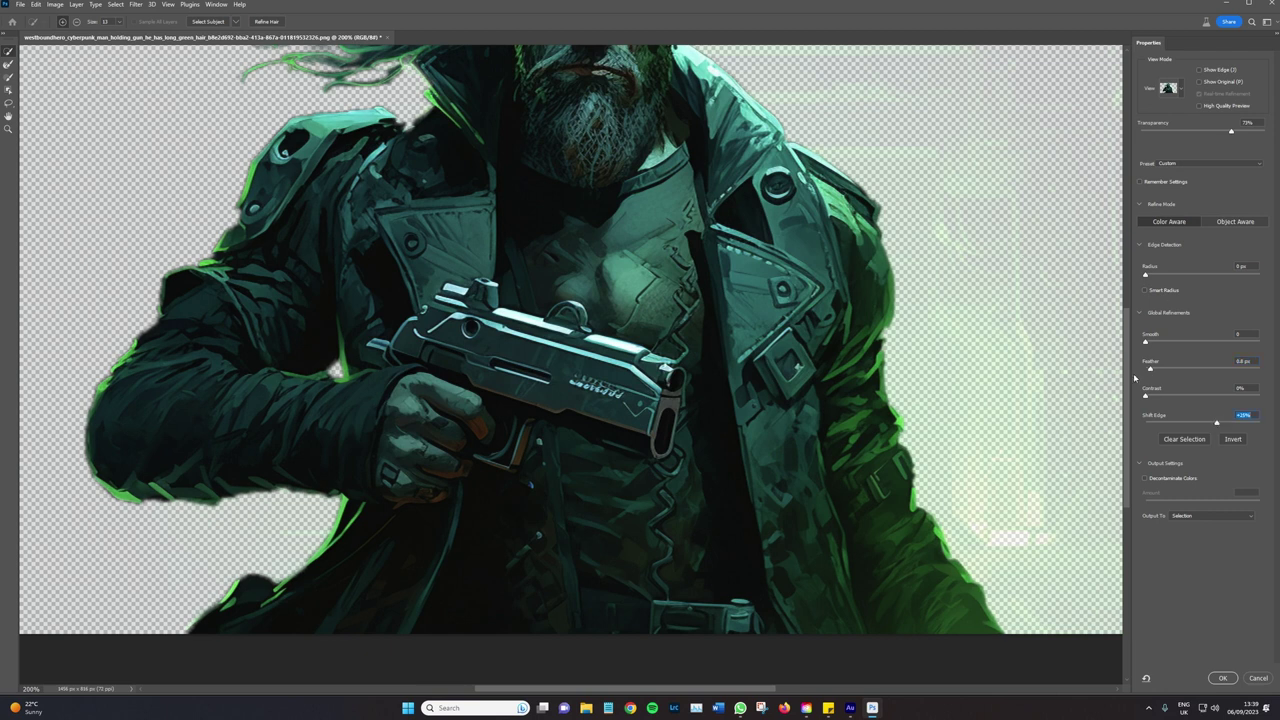
scroll(1130, 330, "up", 5)
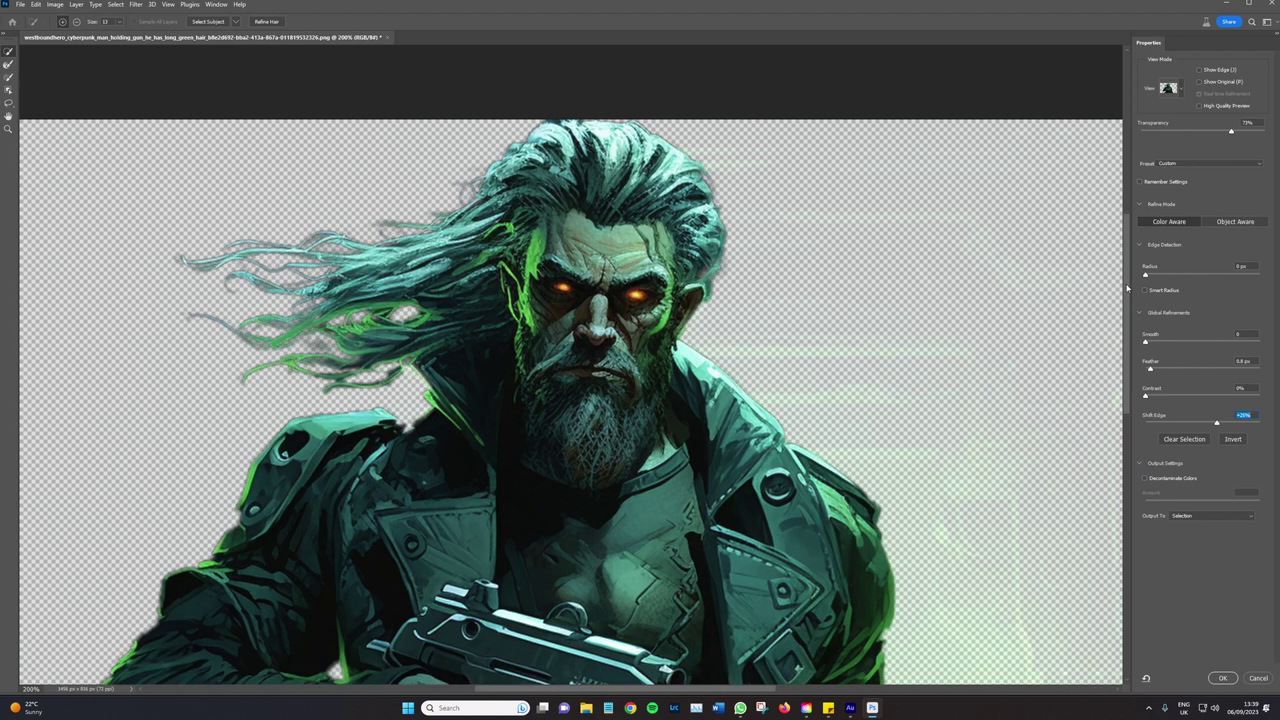
scroll(1120, 340, "down", 5)
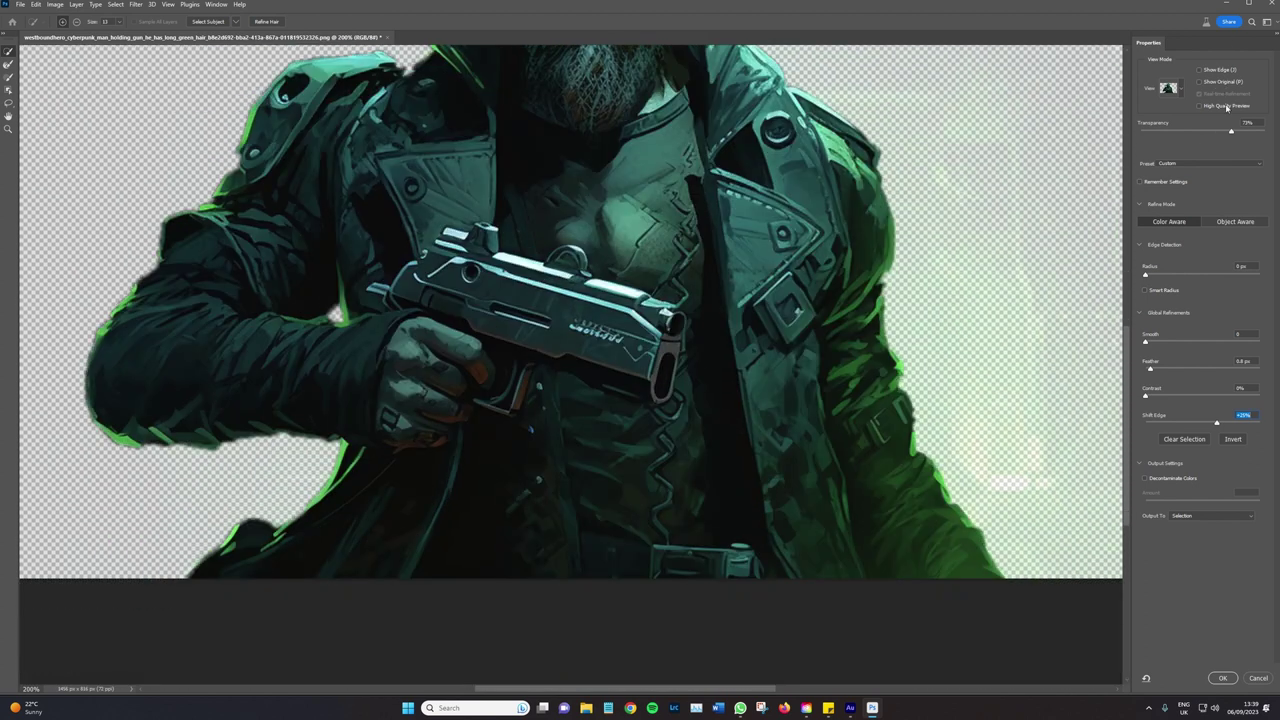
Apply the refined selection and copy the gunman onto a new Layer 1
left_click(1221, 678)
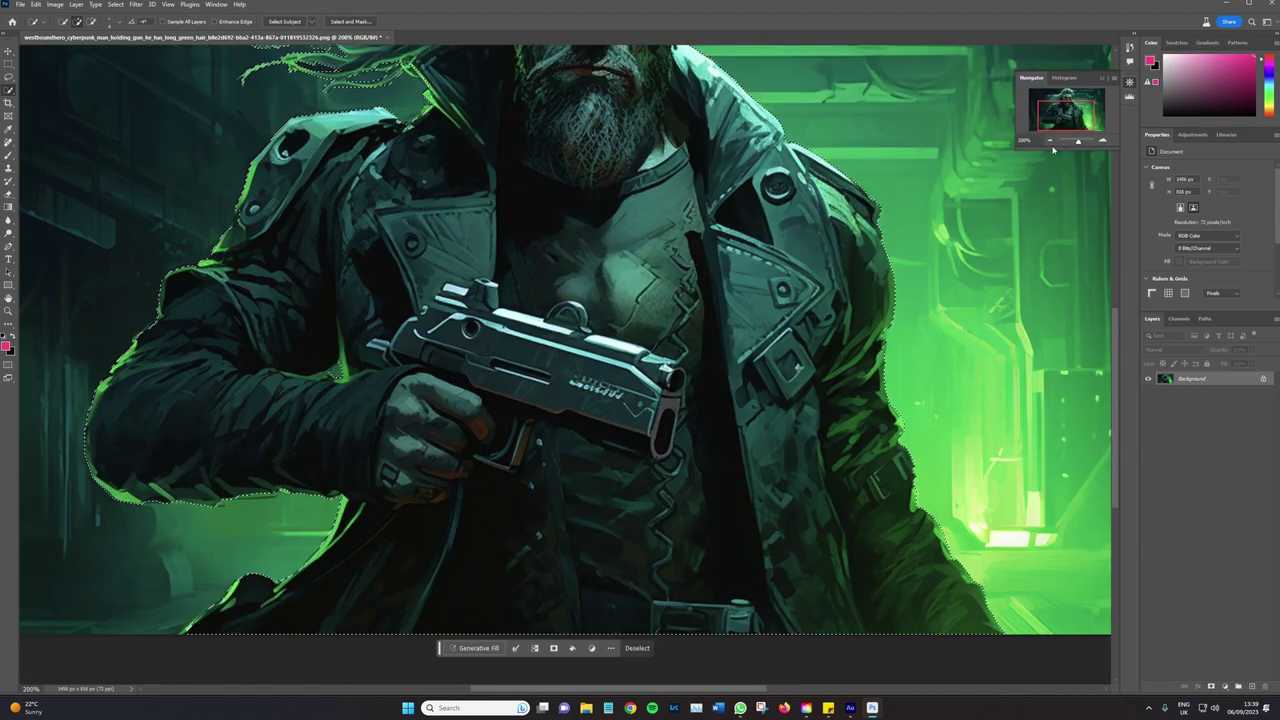
key("ctrl+minus")
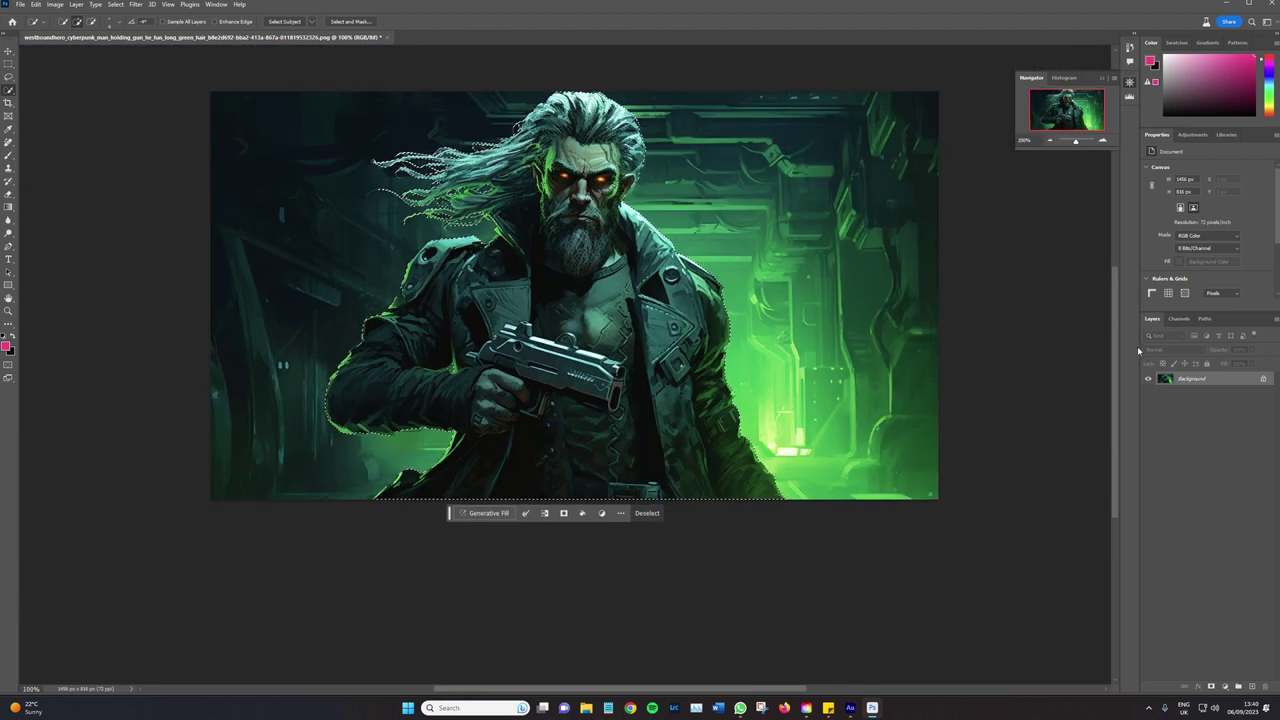
key("ctrl+j")
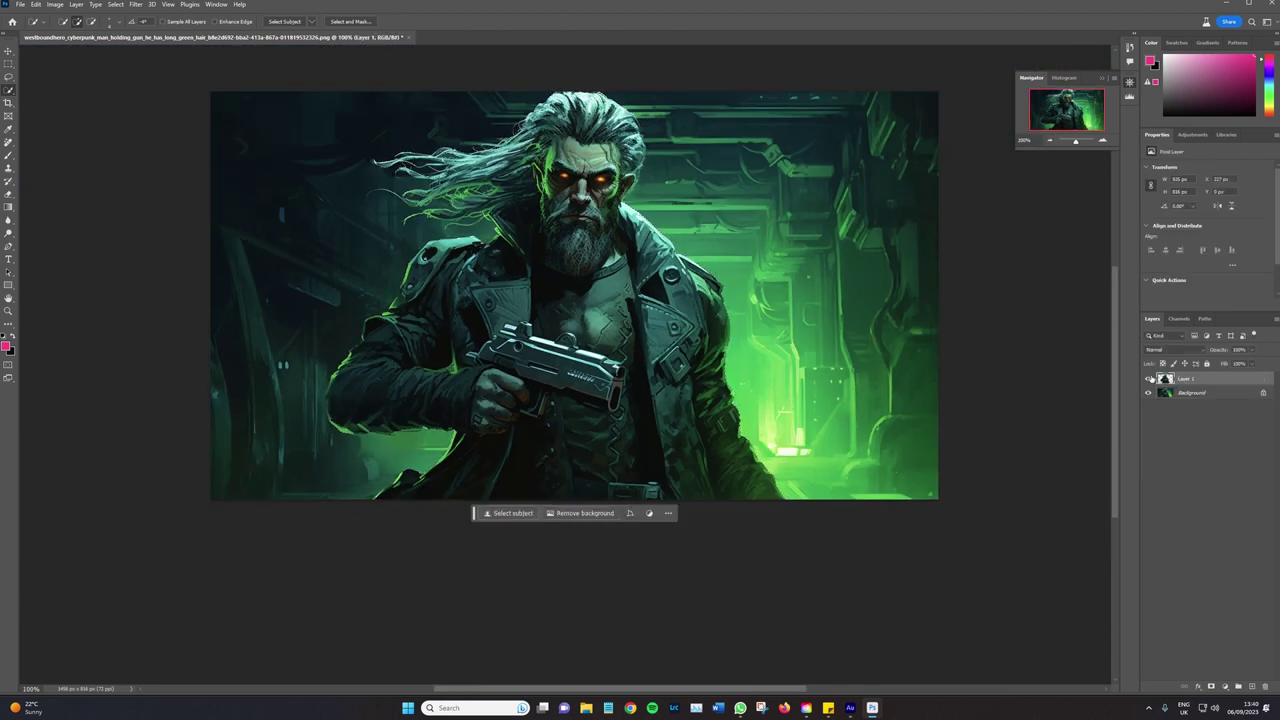
Content-Aware Fill the gunman's outline on the Background layer with corridor
left_click(1166, 383, "ctrl")
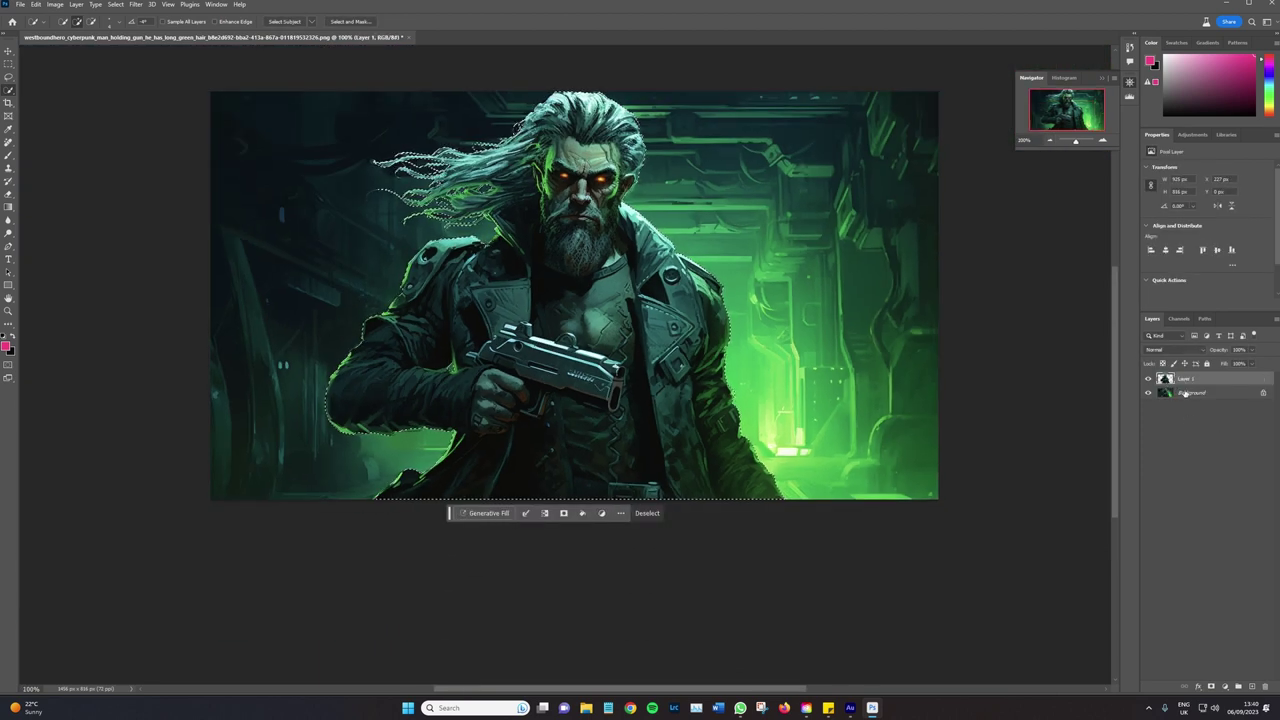
left_click(1193, 394)
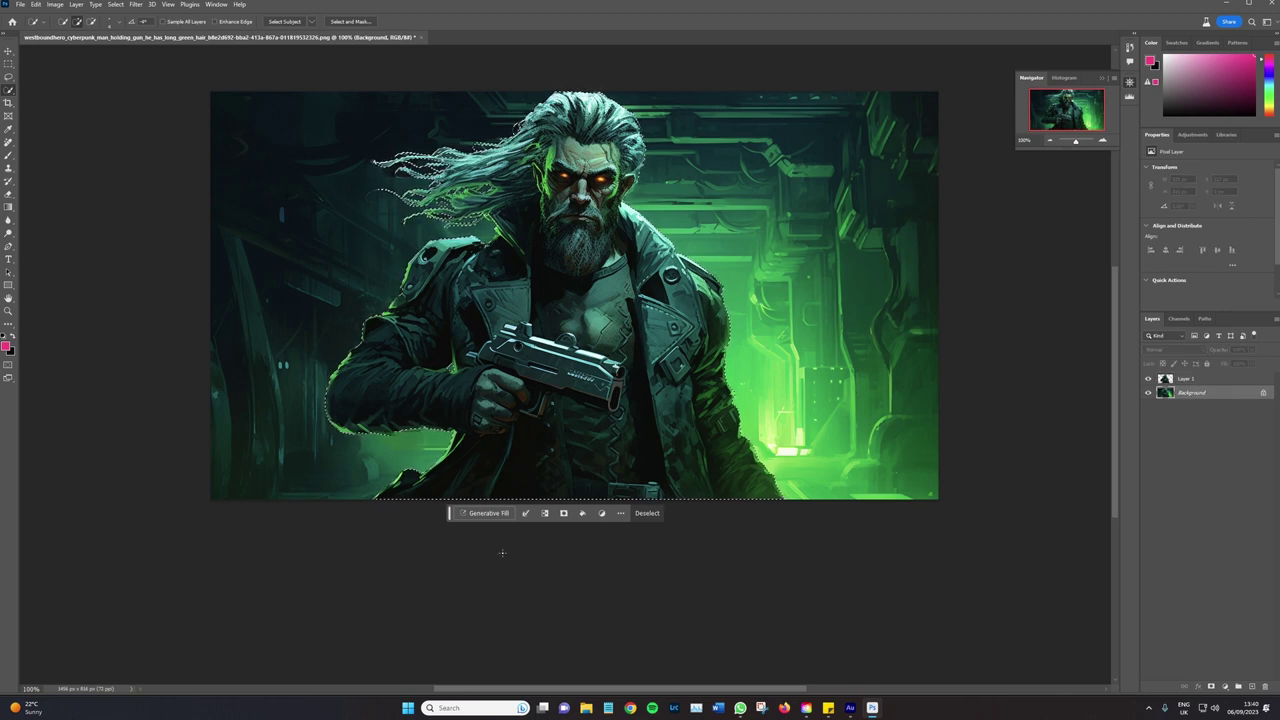
left_click(581, 514)
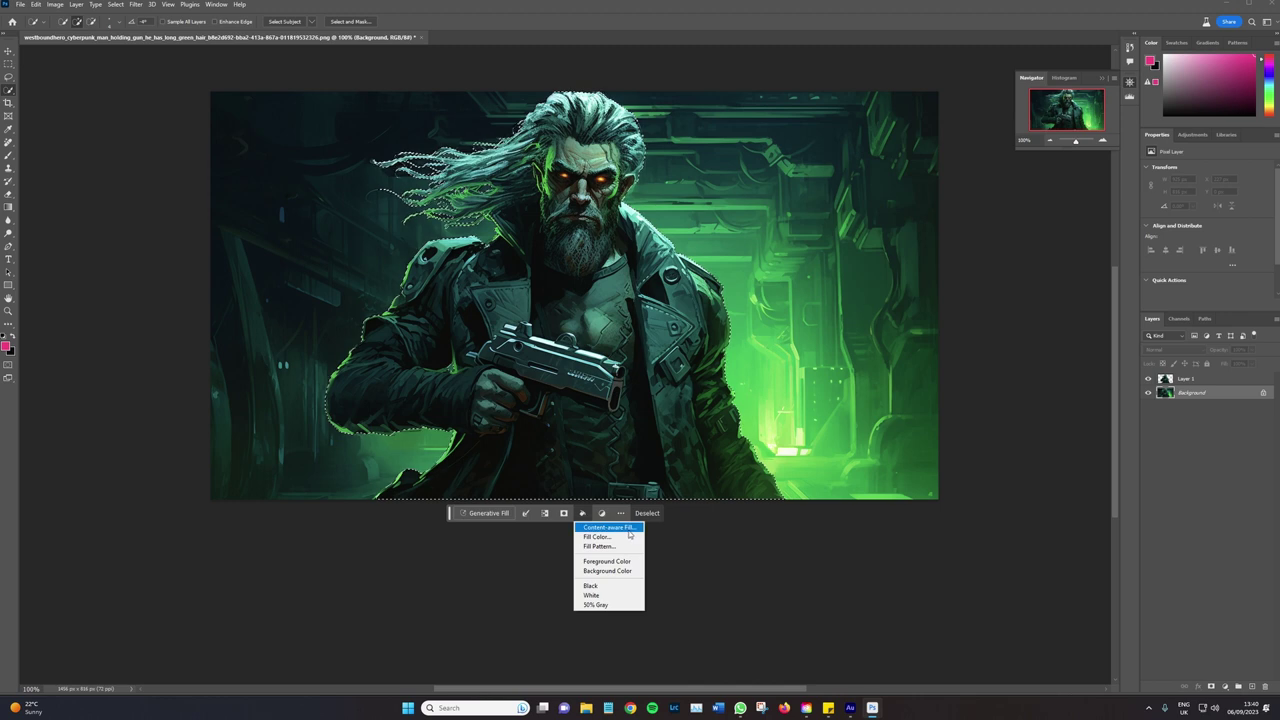
left_click(582, 513)
left_click(620, 527)
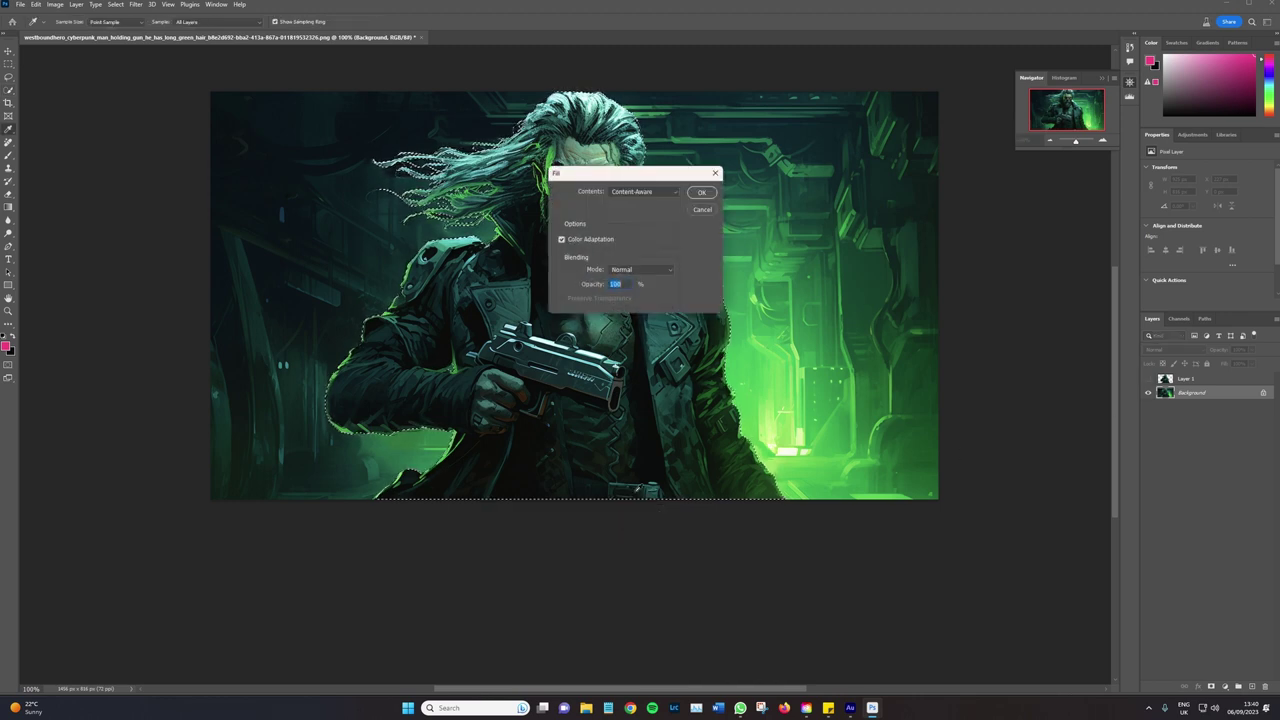
left_click(704, 194)
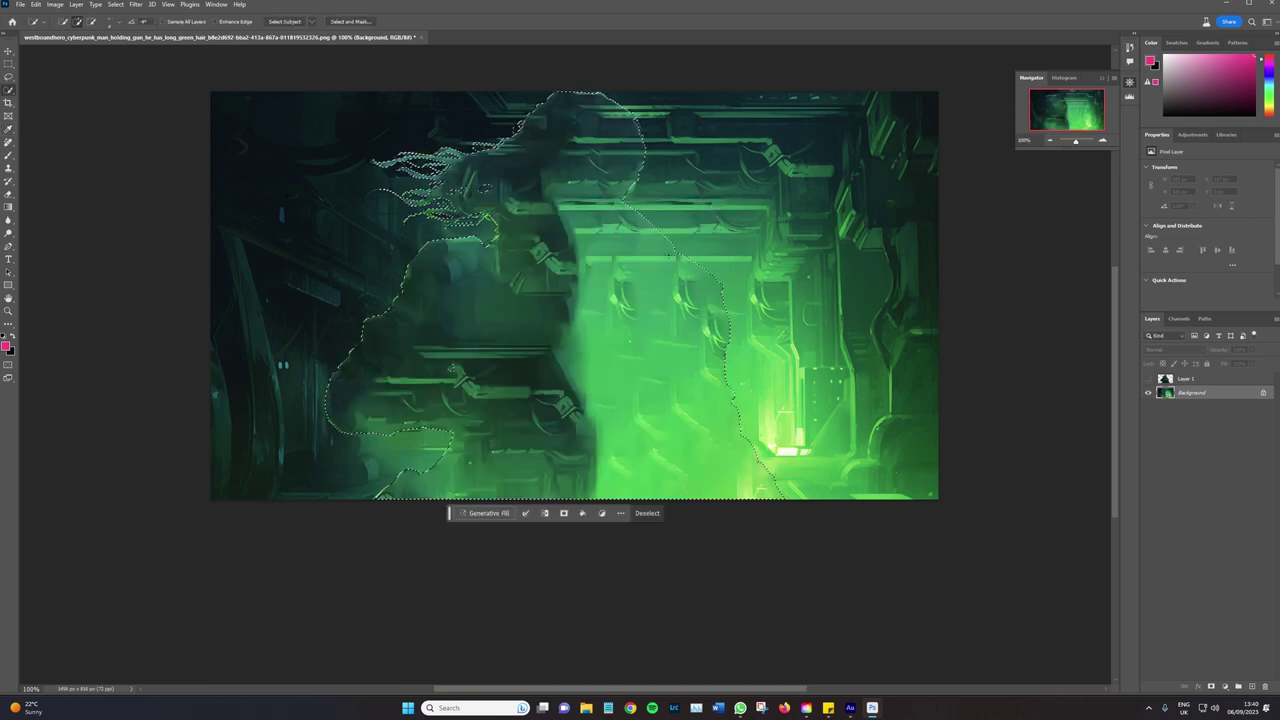
scroll(574, 315, "up", 1)
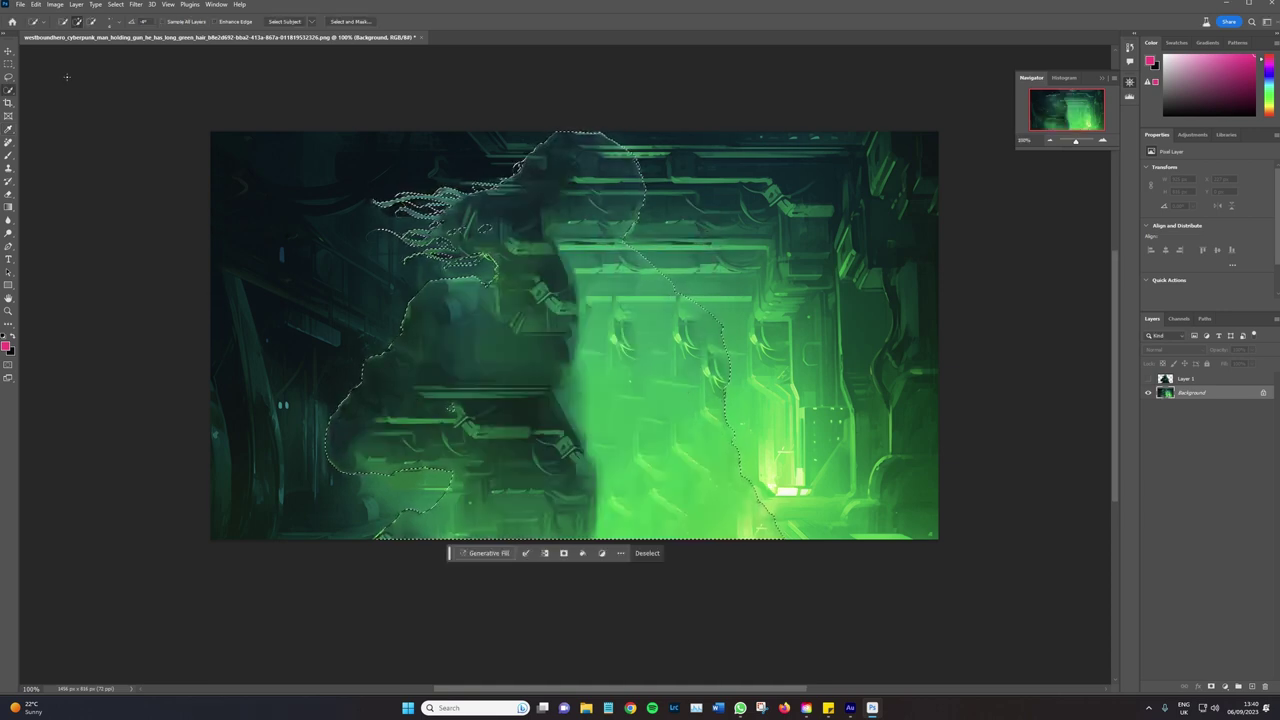
Deselect, toggle Layer 1's visibility to compare the filled background, and select Layer 1
left_click(8, 63)
left_click(130, 114)
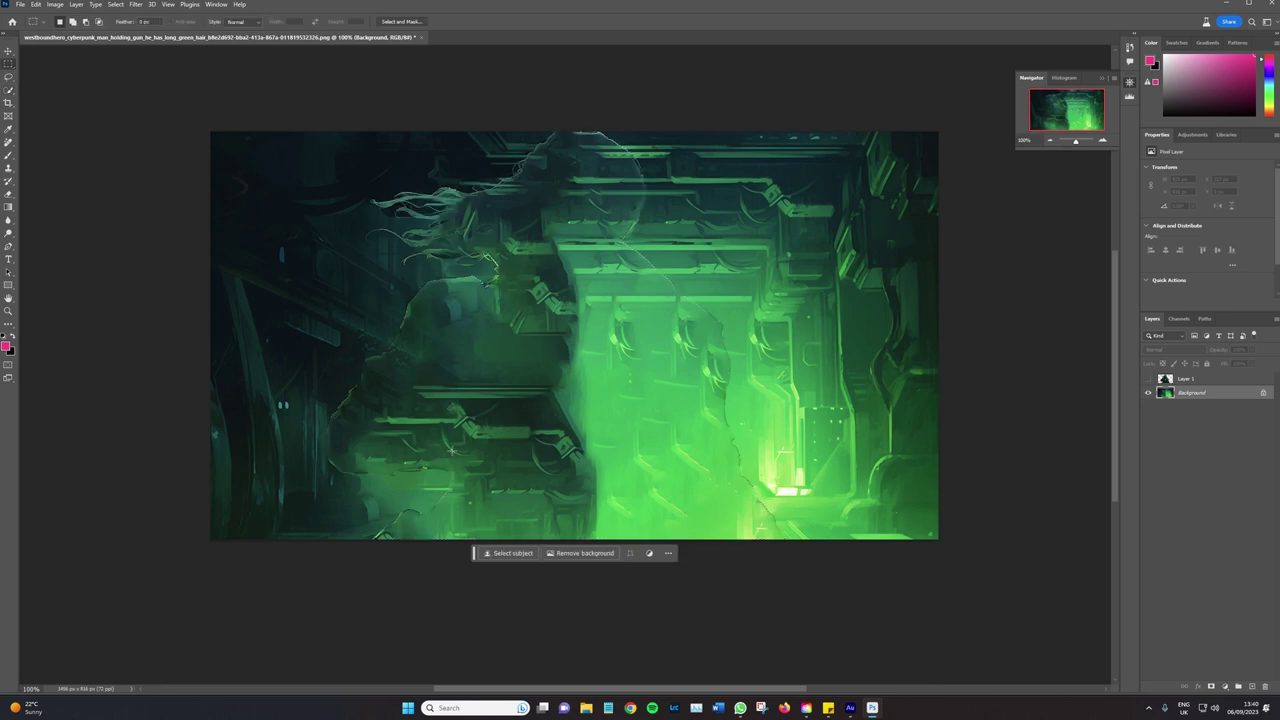
scroll(451, 451, "down", 1)
scroll(973, 396, "up", 1)
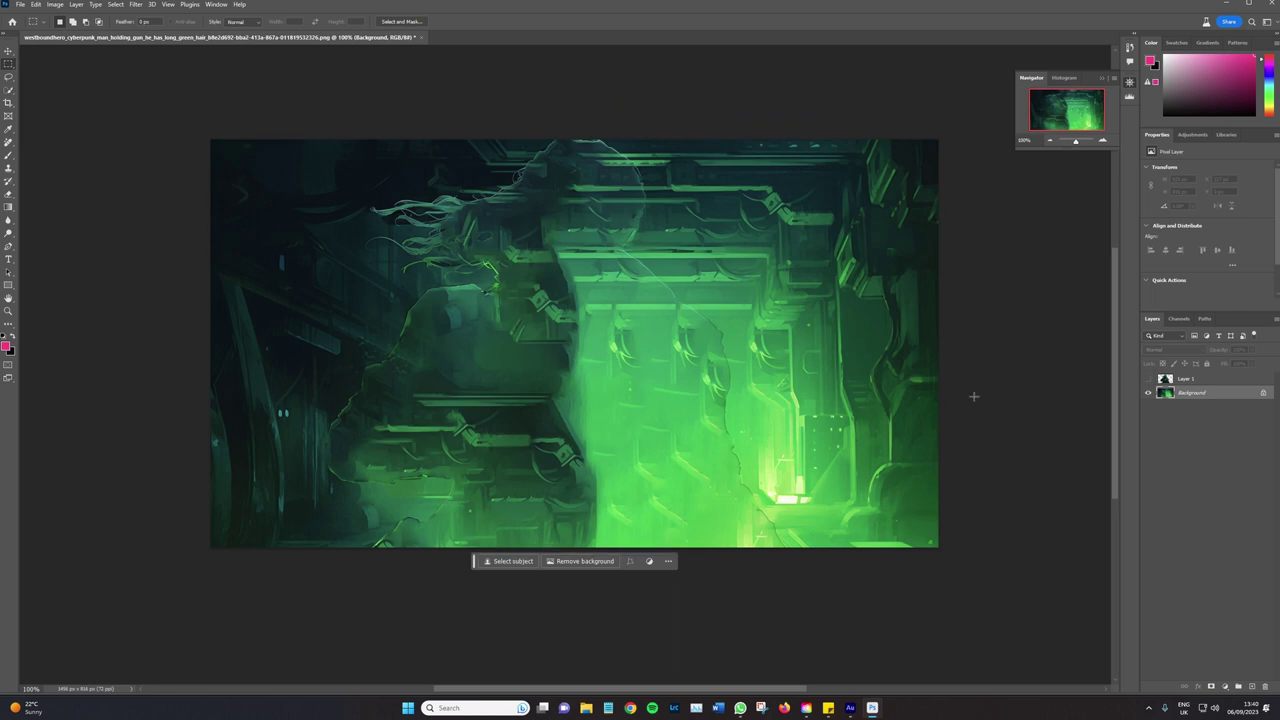
left_click(1147, 380)
left_click(1147, 380)
left_click(1147, 380)
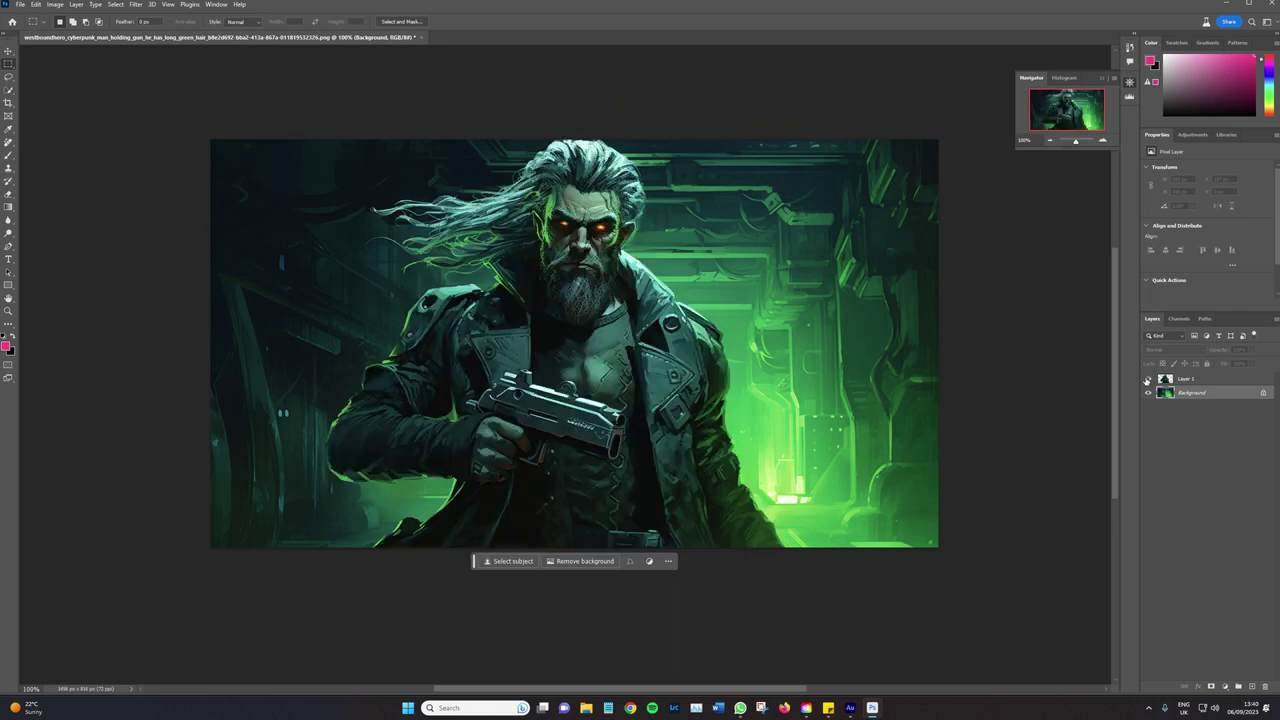
left_click(1147, 380)
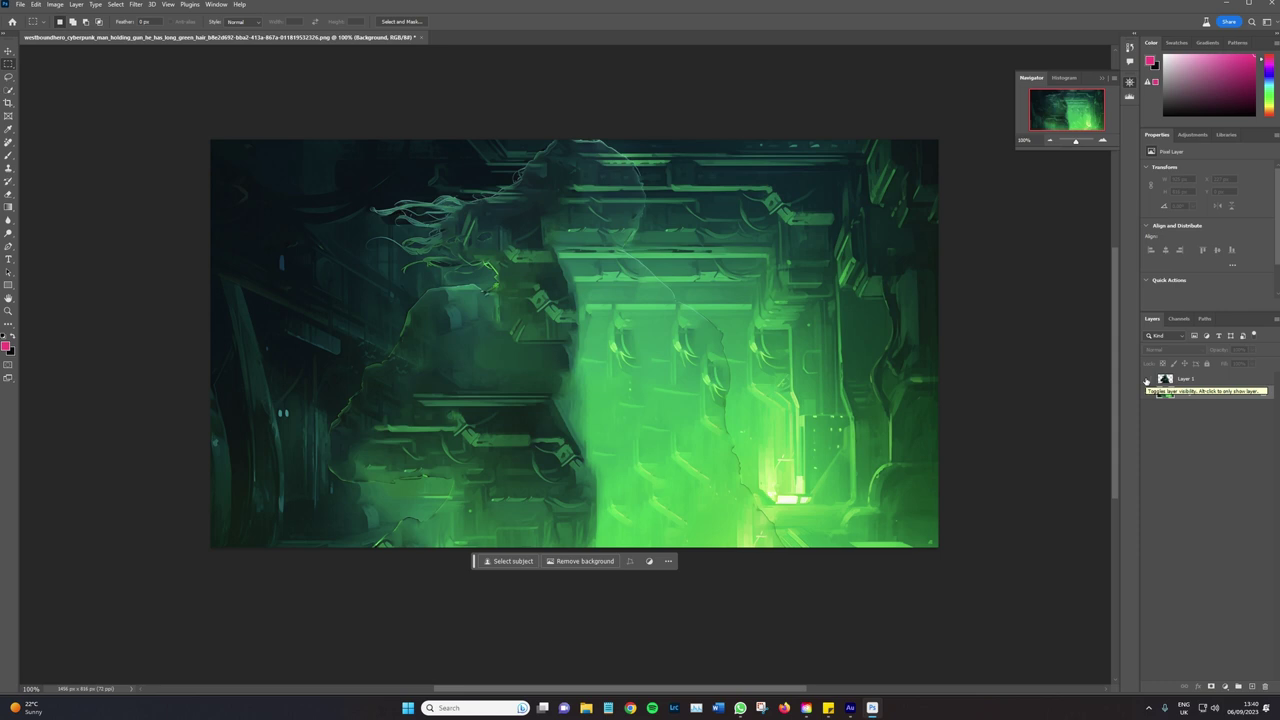
left_click(1147, 380)
left_click(1182, 381)
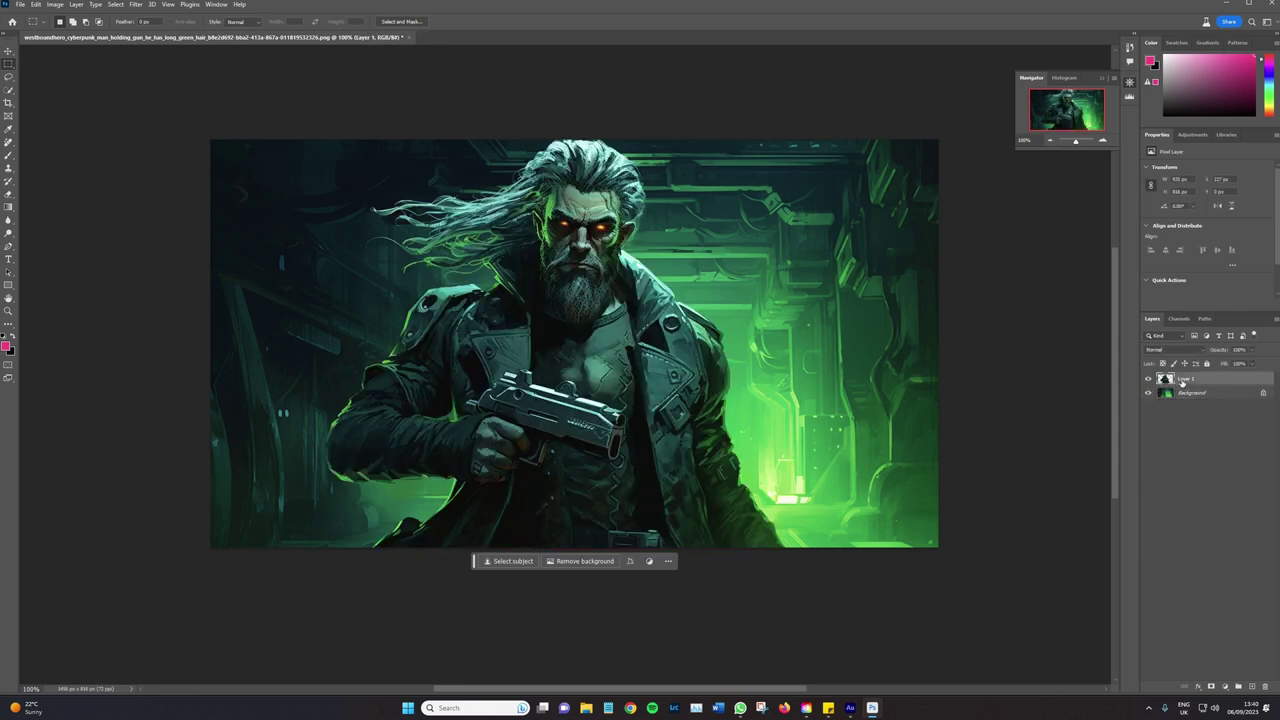
right_click(1184, 381)
Name the layer Body and set up an enlarged Quick Selection brush at 200% zoom
key("Escape")
type("Body")
key("Return")
left_click(1103, 141)
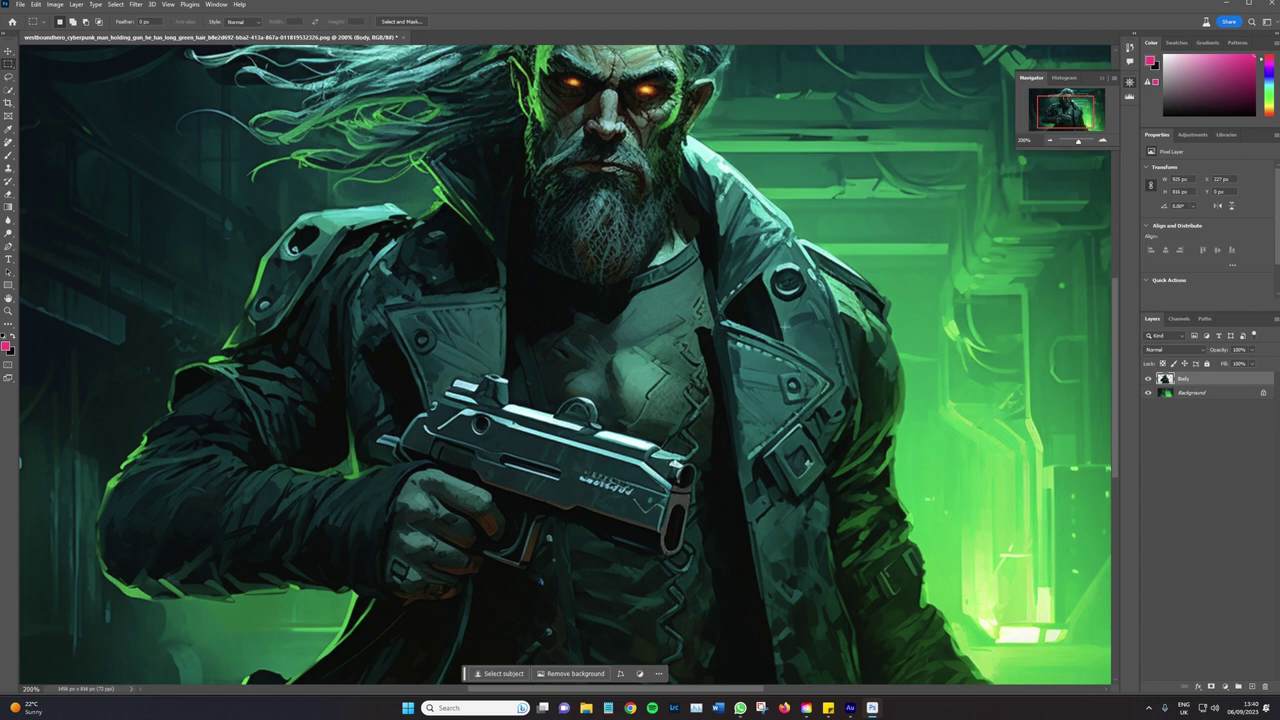
left_click(10, 90)
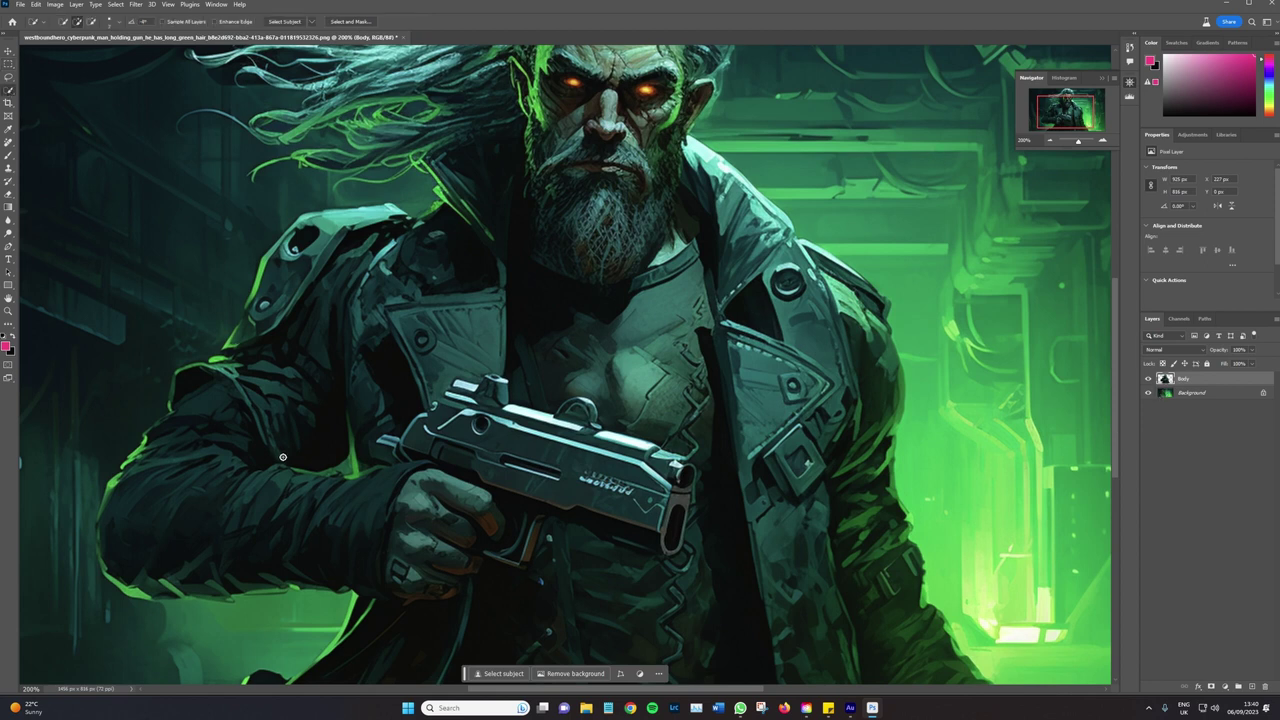
key("bracketright")
key("bracketright")
Select the shoulder pad, arm, lower forearm and gun with Quick Selection
left_click(321, 282)
mouse_move(321, 282)
left_mouse_down()
mouse_move(237, 348)
mouse_move(177, 463)
left_mouse_up()
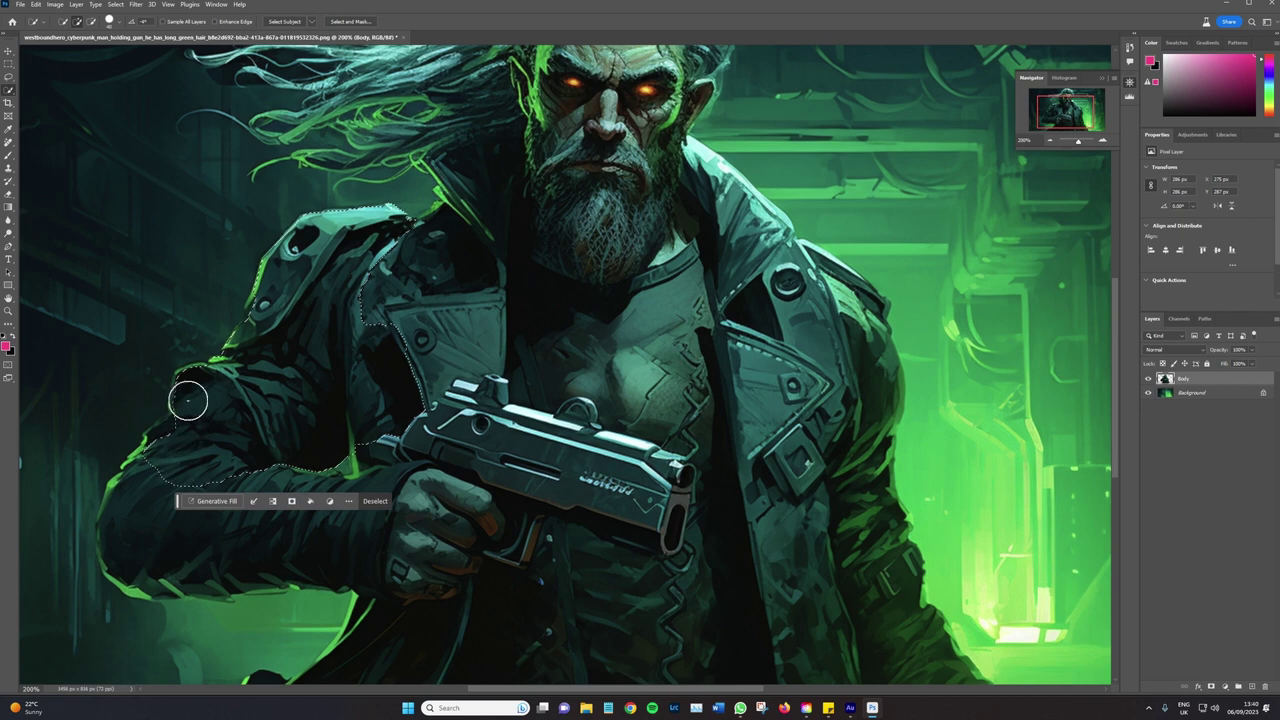
left_click_drag(366, 314, 391, 377)
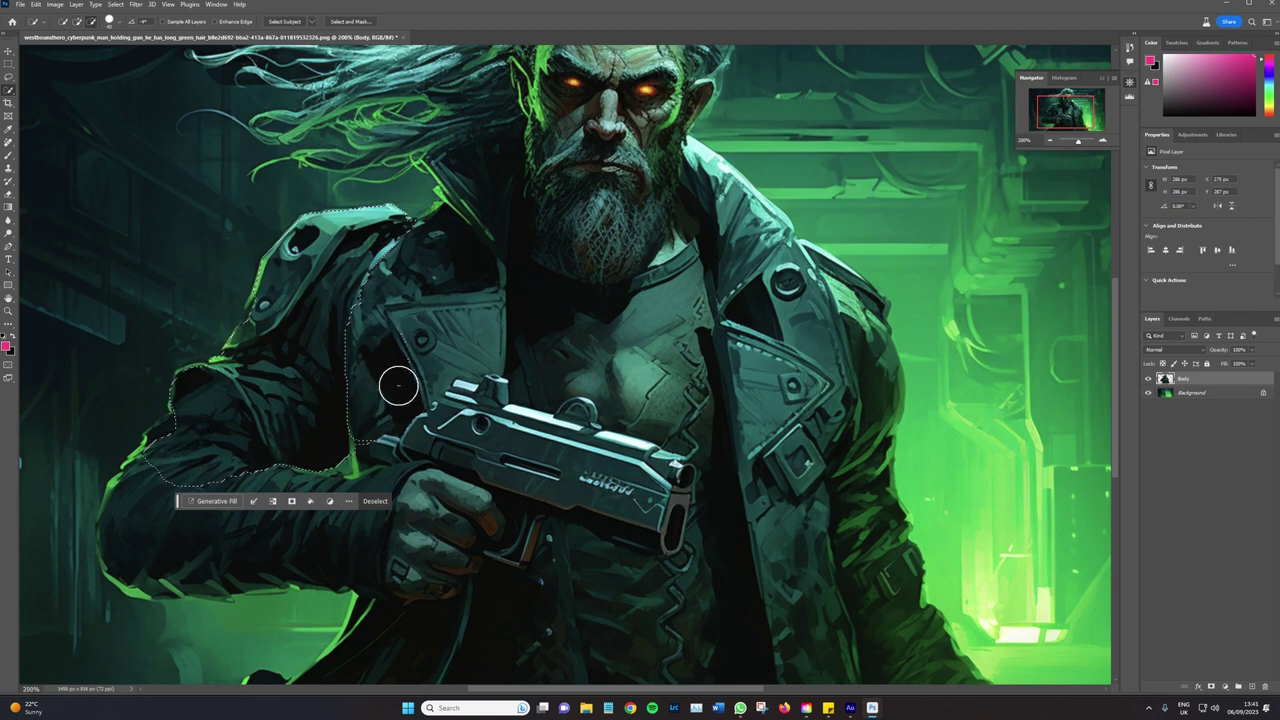
scroll(371, 434, "down", 1)
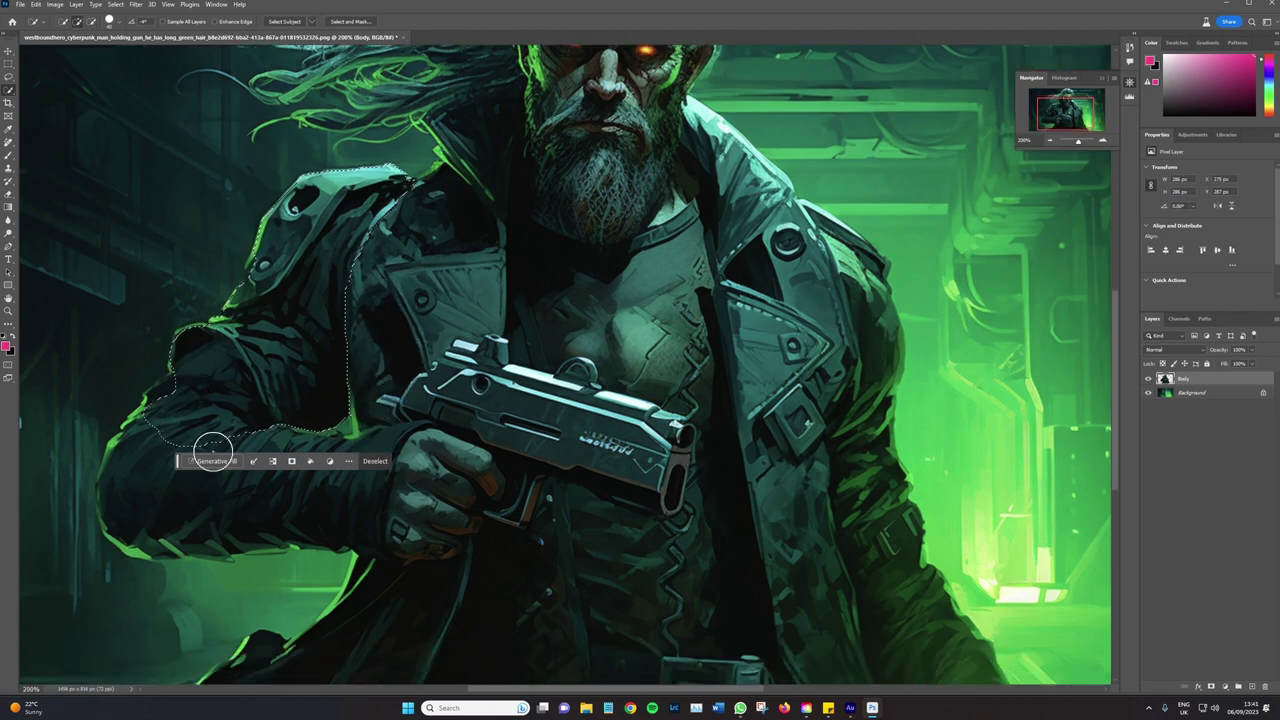
mouse_move(159, 420)
left_mouse_down()
mouse_move(132, 515)
mouse_move(384, 508)
mouse_move(212, 626)
left_mouse_up()
scroll(384, 508, "down", 1)
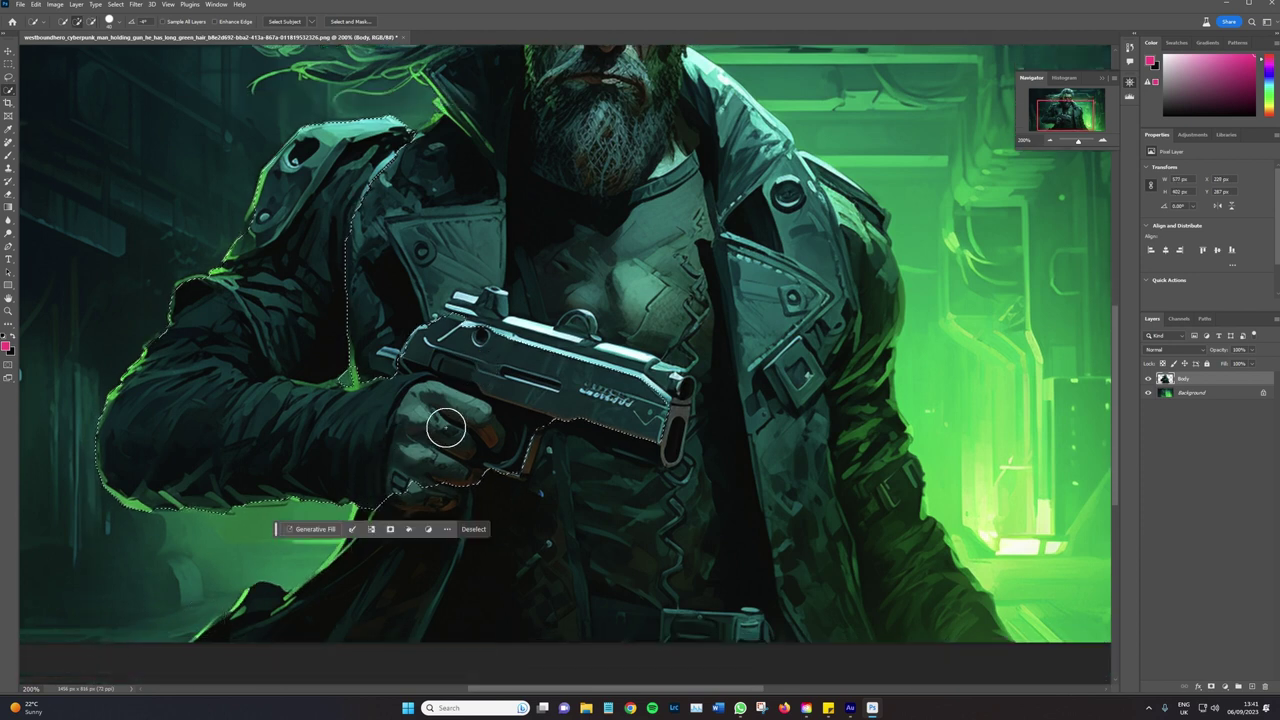
scroll(500, 422, "up", 1)
left_click_drag(586, 422, 573, 353)
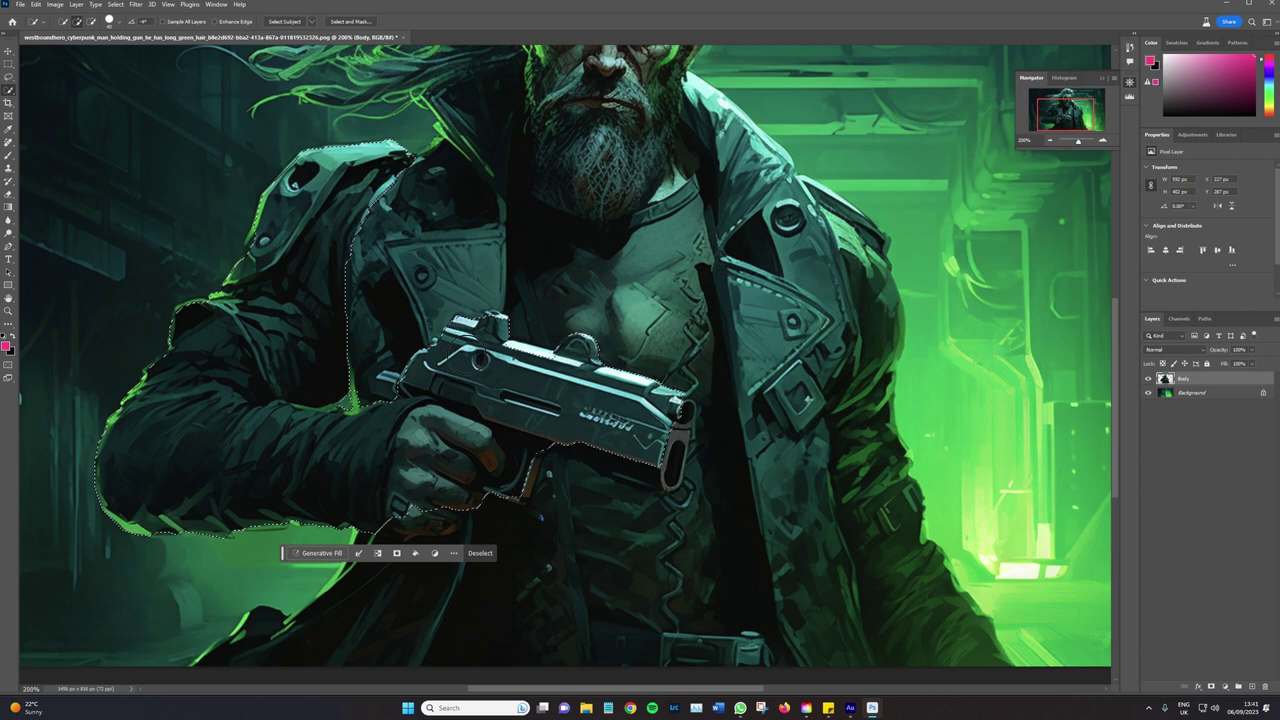
Tidy the arm selection's edges around the shoulder and lower left
left_click_drag(510, 465, 394, 508)
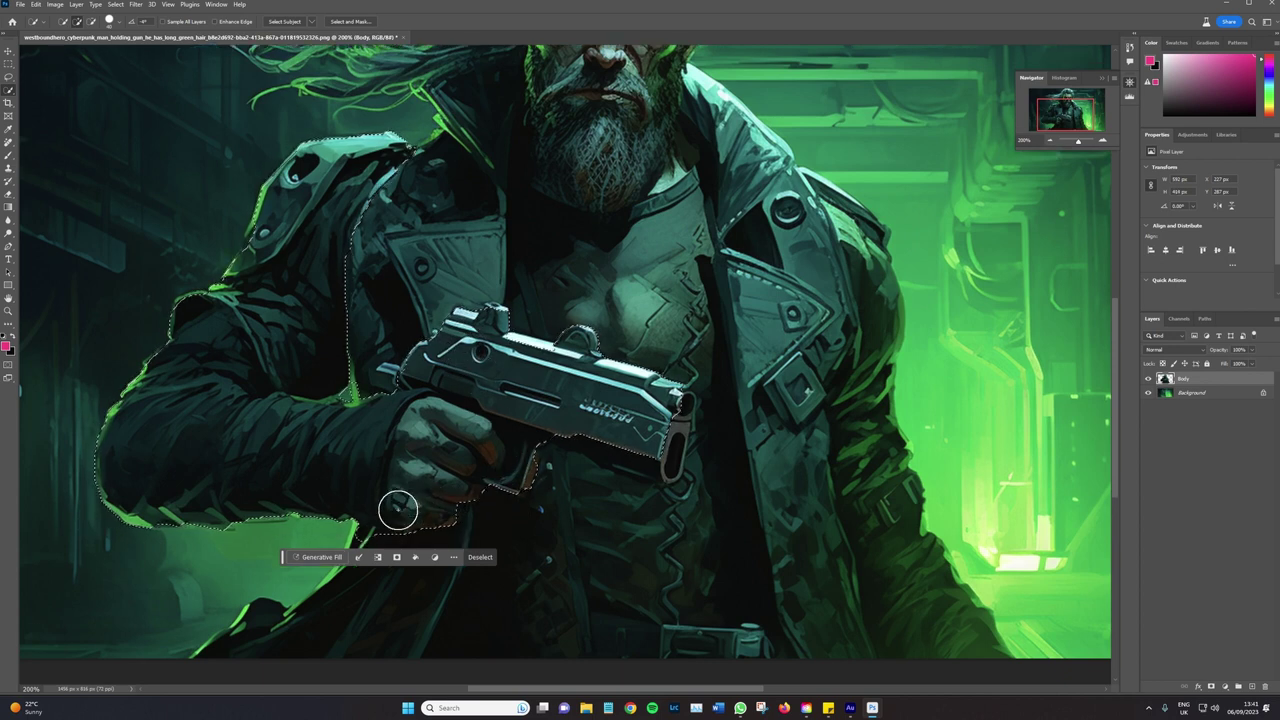
scroll(380, 510, "down", 2)
scroll(362, 515, "down", 1)
scroll(360, 495, "down", 1)
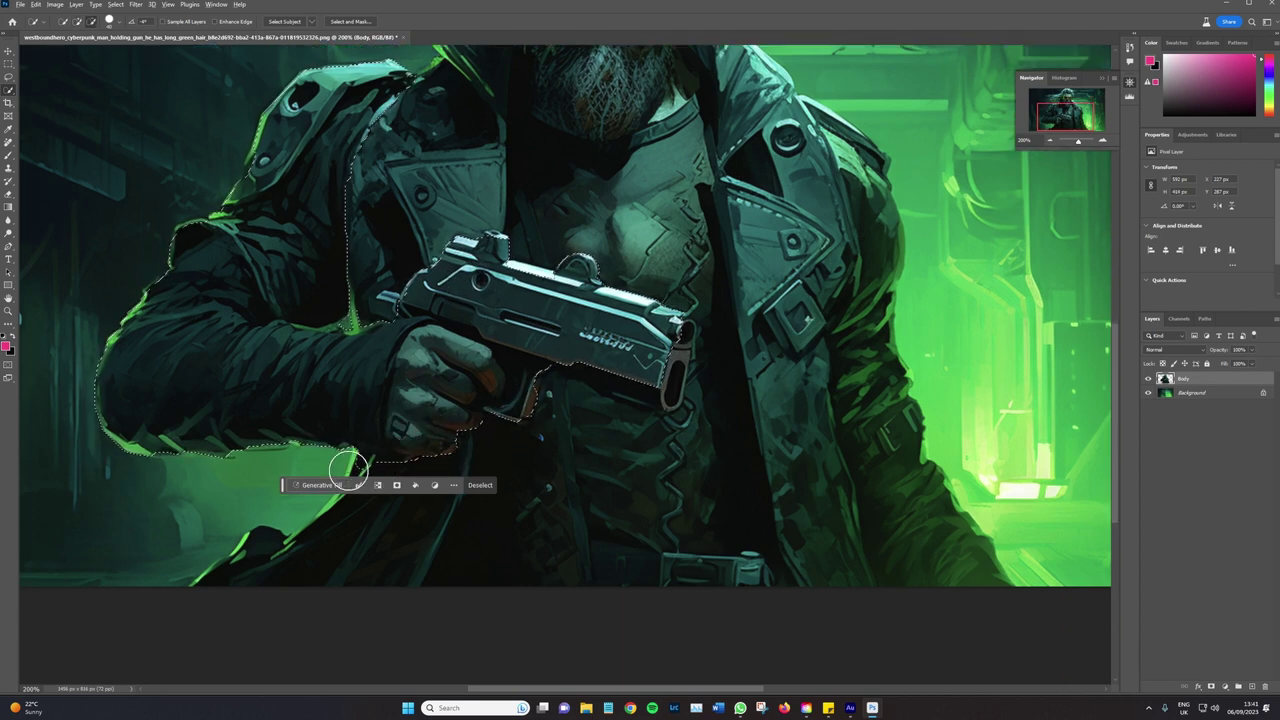
left_click(310, 485)
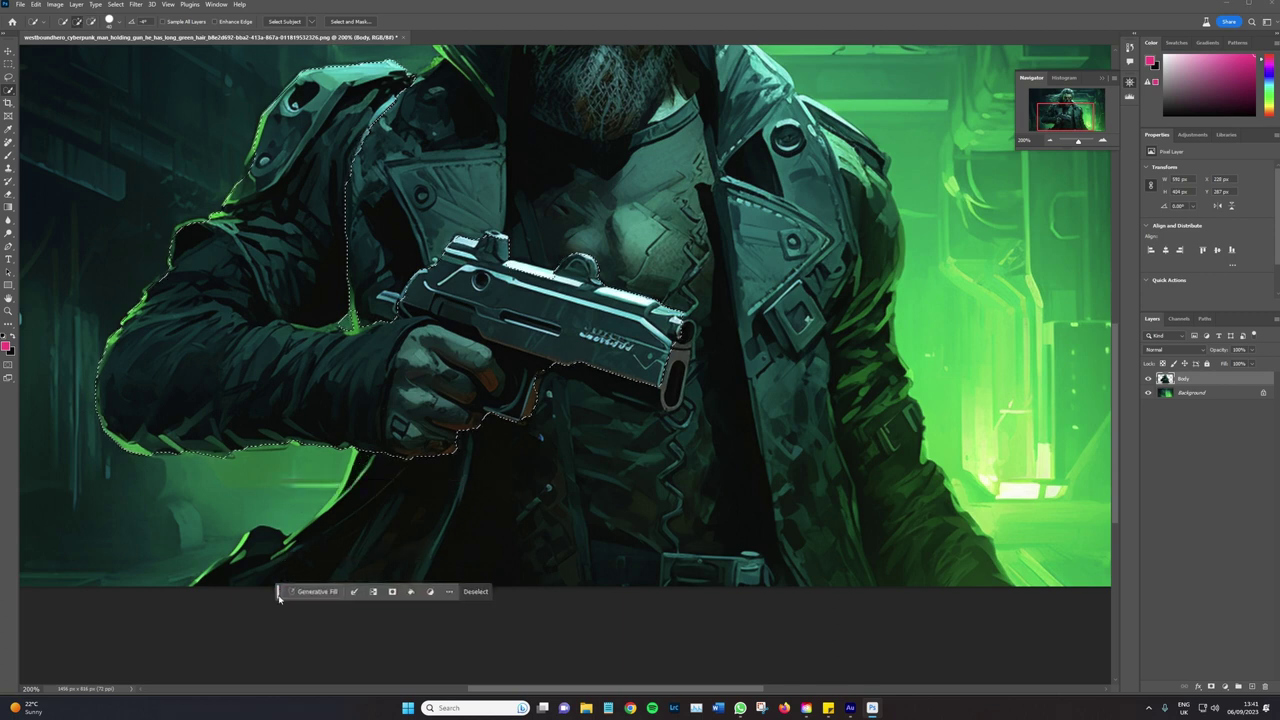
scroll(280, 515, "up", 3)
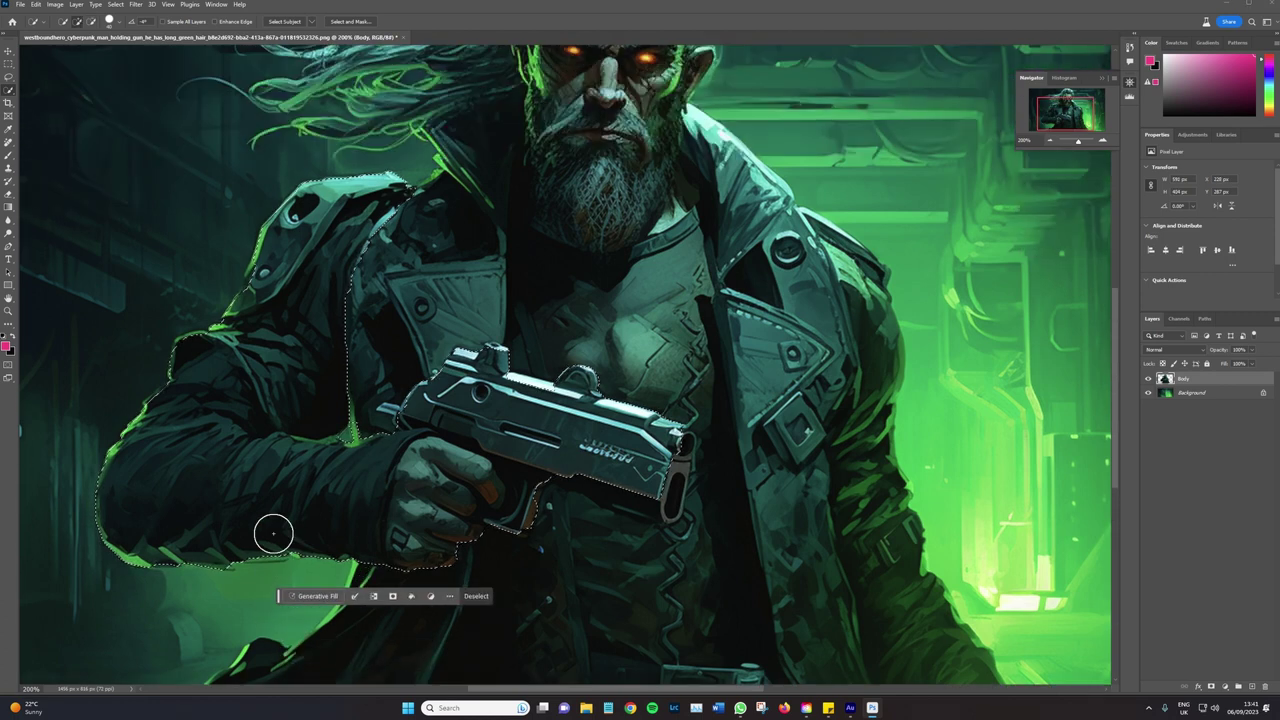
left_click(360, 423)
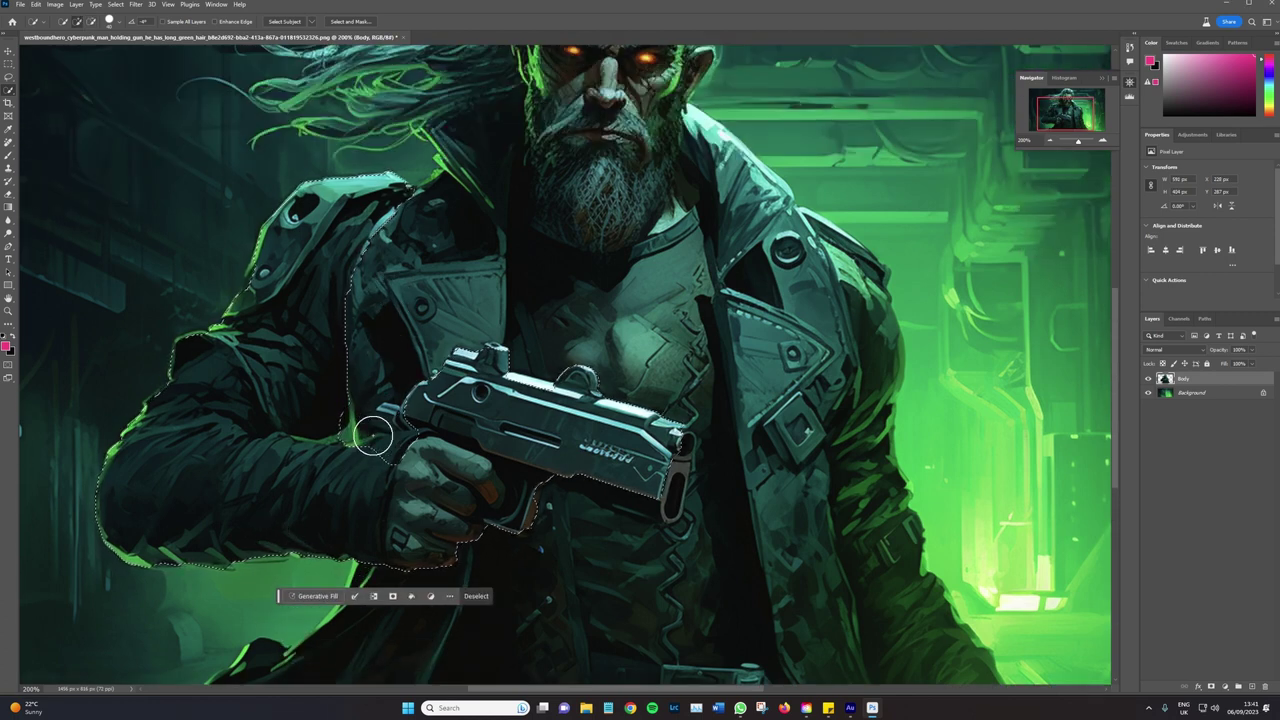
left_click(395, 460)
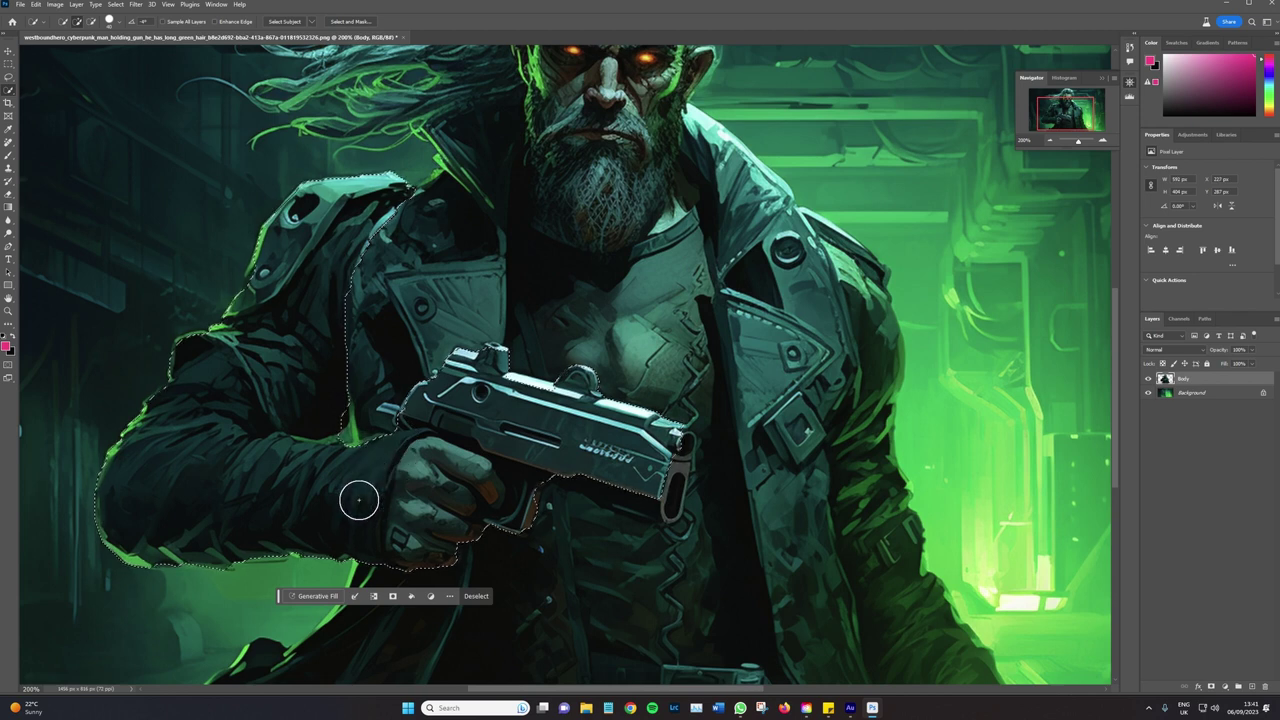
scroll(358, 500, "down", 1)
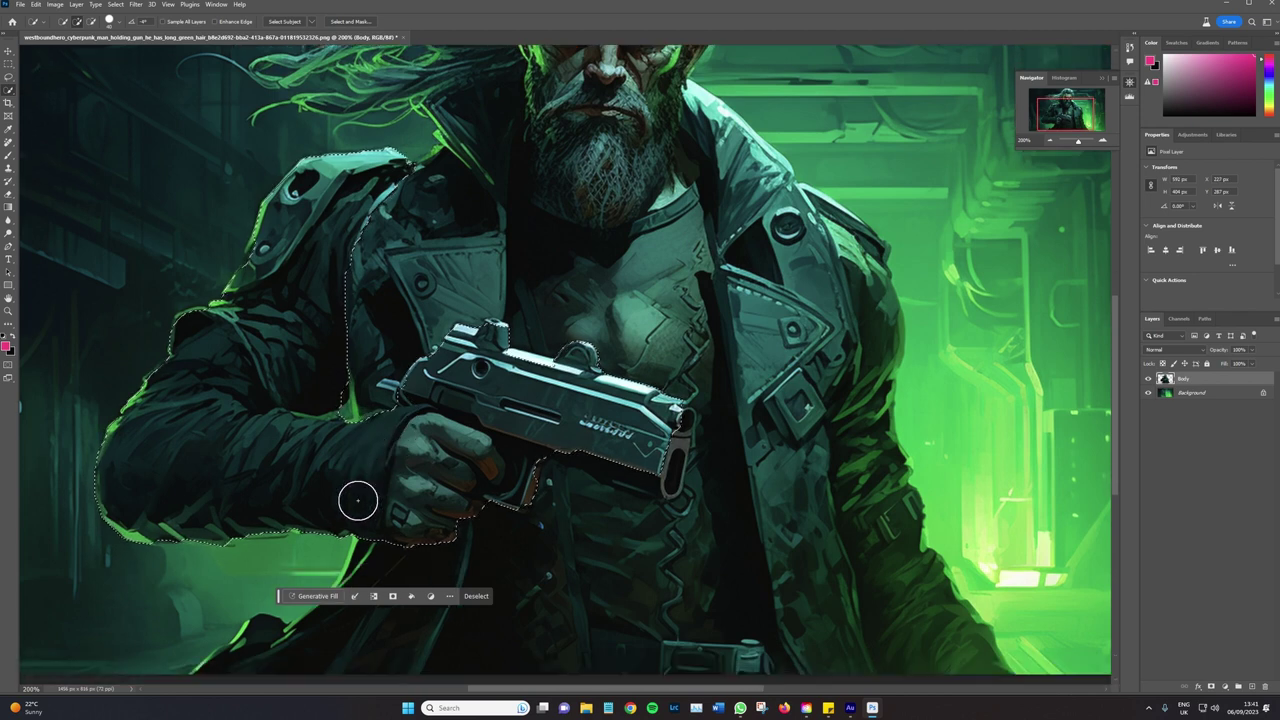
left_click(350, 22)
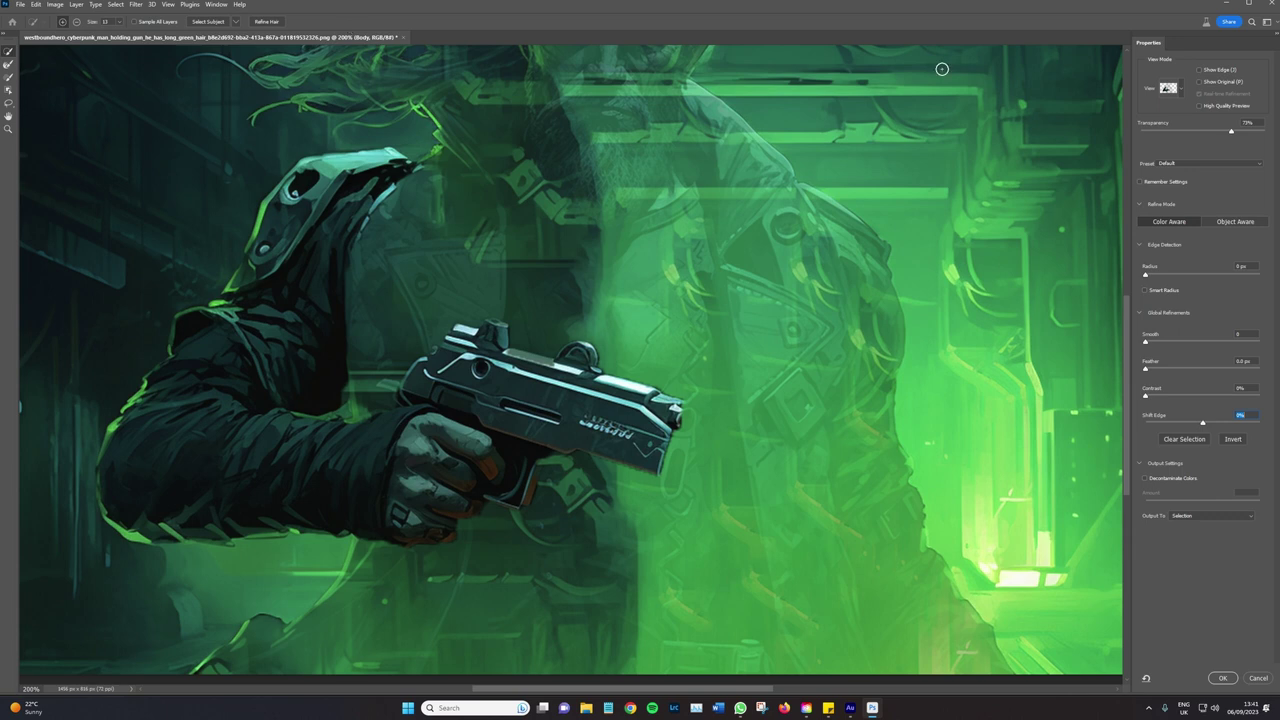
Refine the selection around the gun's underside, magazine, trigger and grip
left_click_drag(1259, 134, 1140, 130)
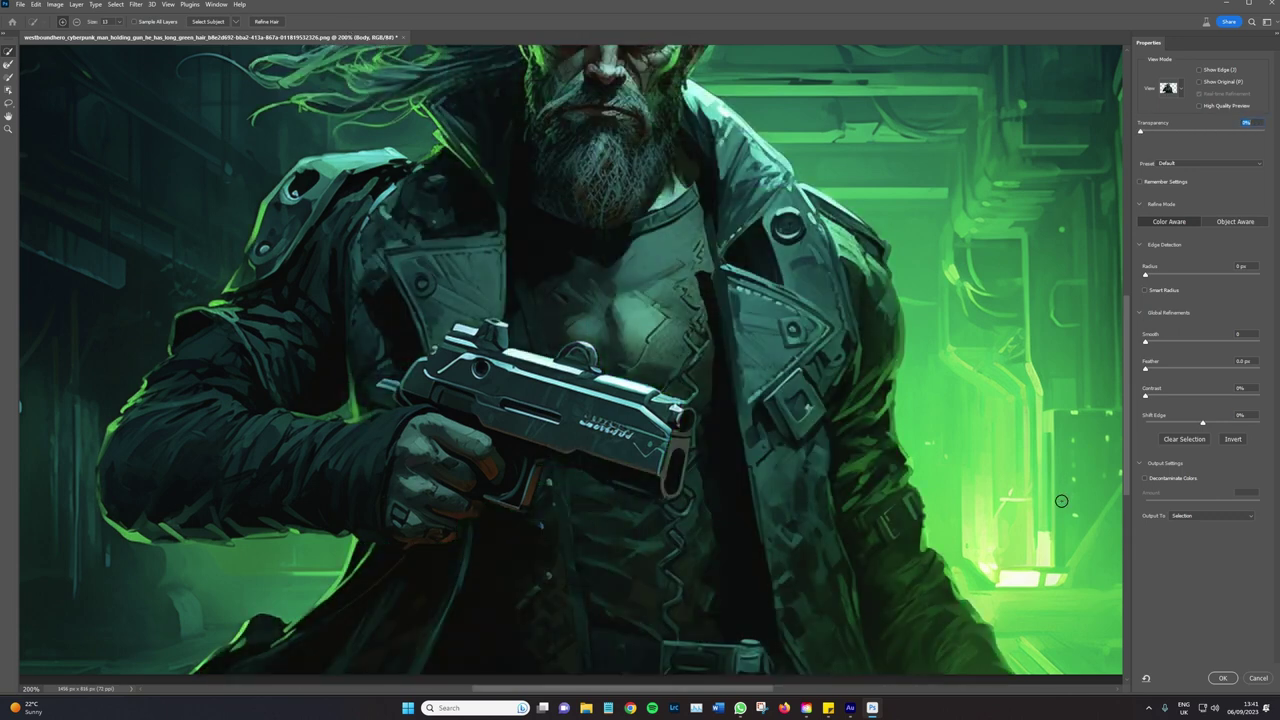
left_click(1224, 678)
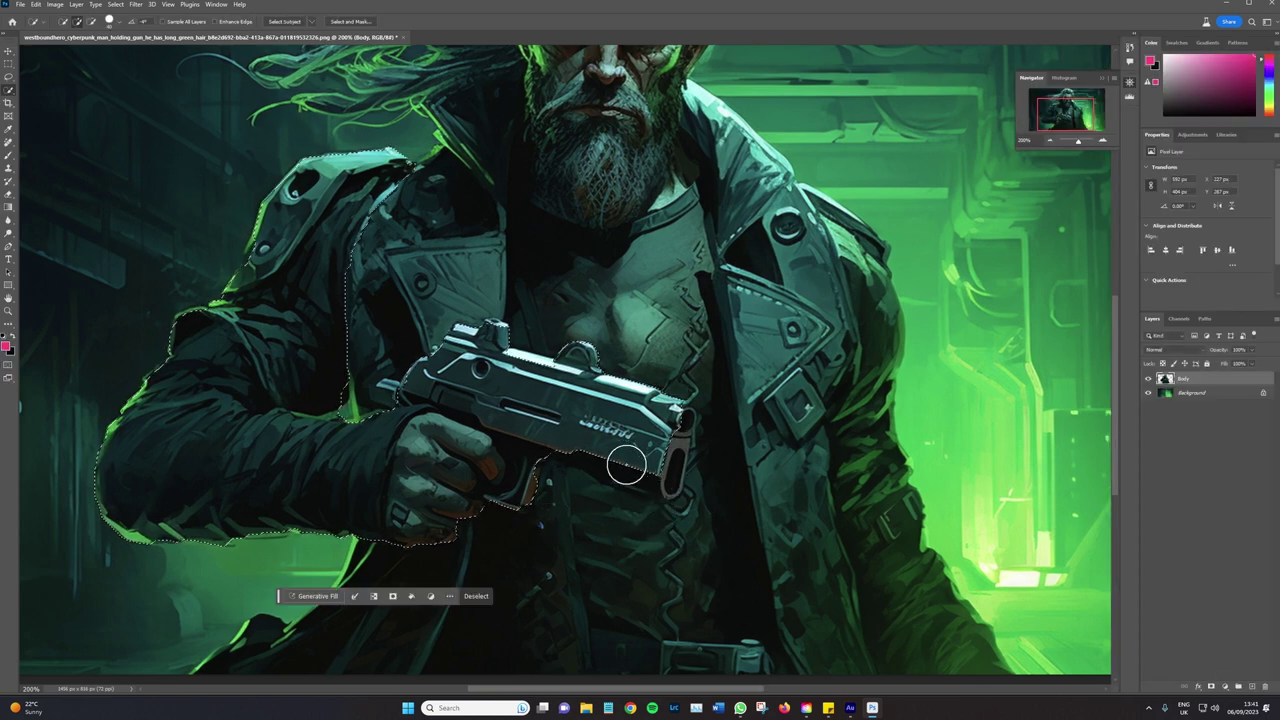
left_click_drag(626, 463, 620, 505)
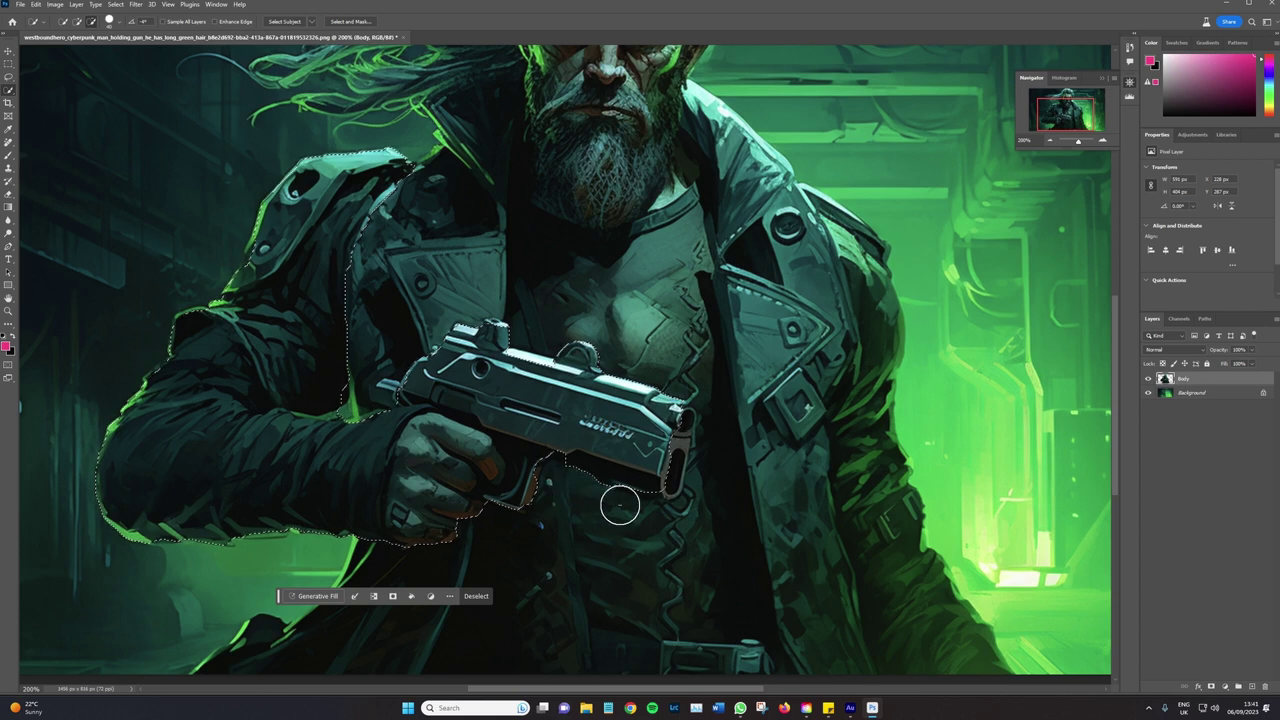
left_click_drag(663, 472, 634, 518)
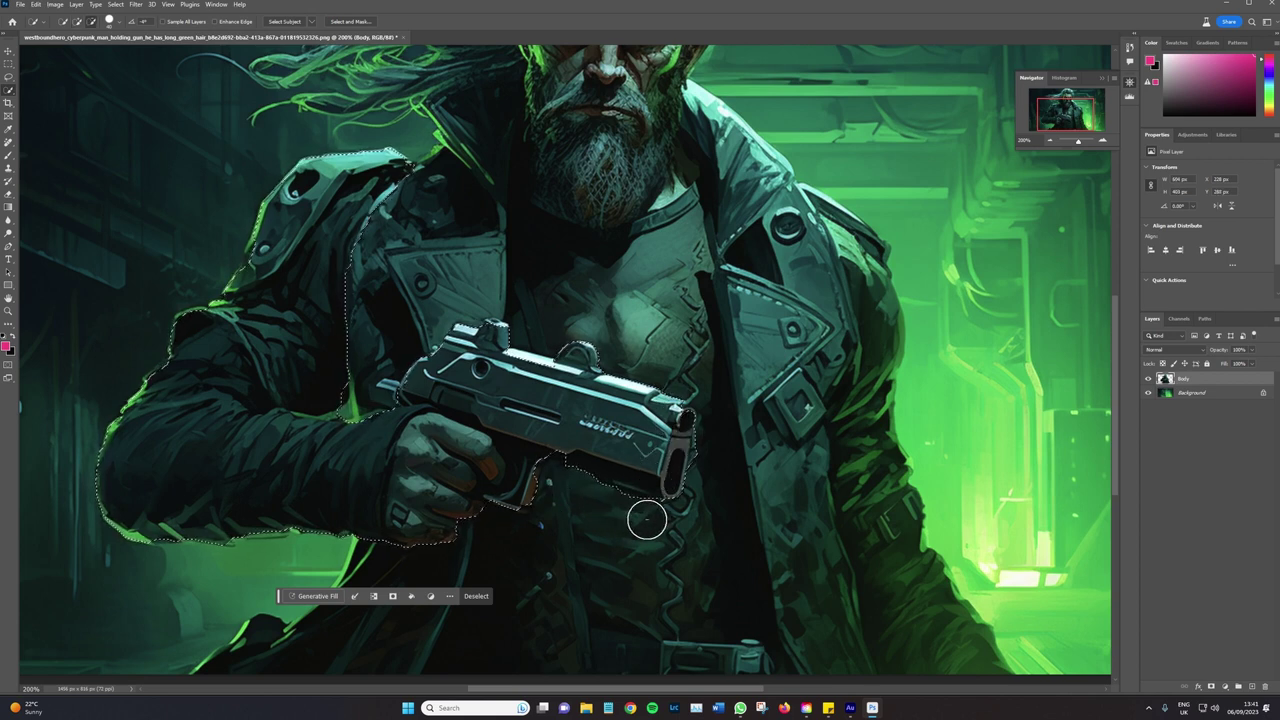
mouse_move(623, 506)
left_mouse_down()
mouse_move(505, 466)
mouse_move(565, 448)
mouse_move(505, 466)
left_mouse_up()
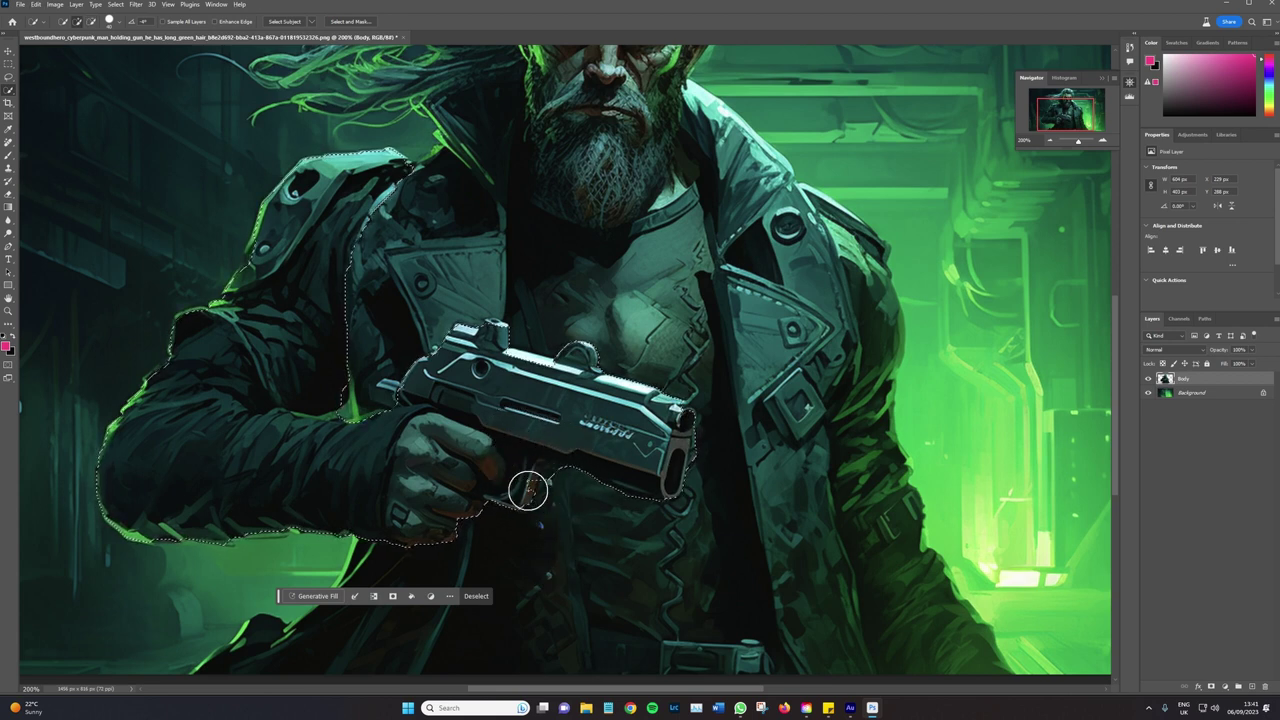
left_click_drag(515, 470, 561, 491)
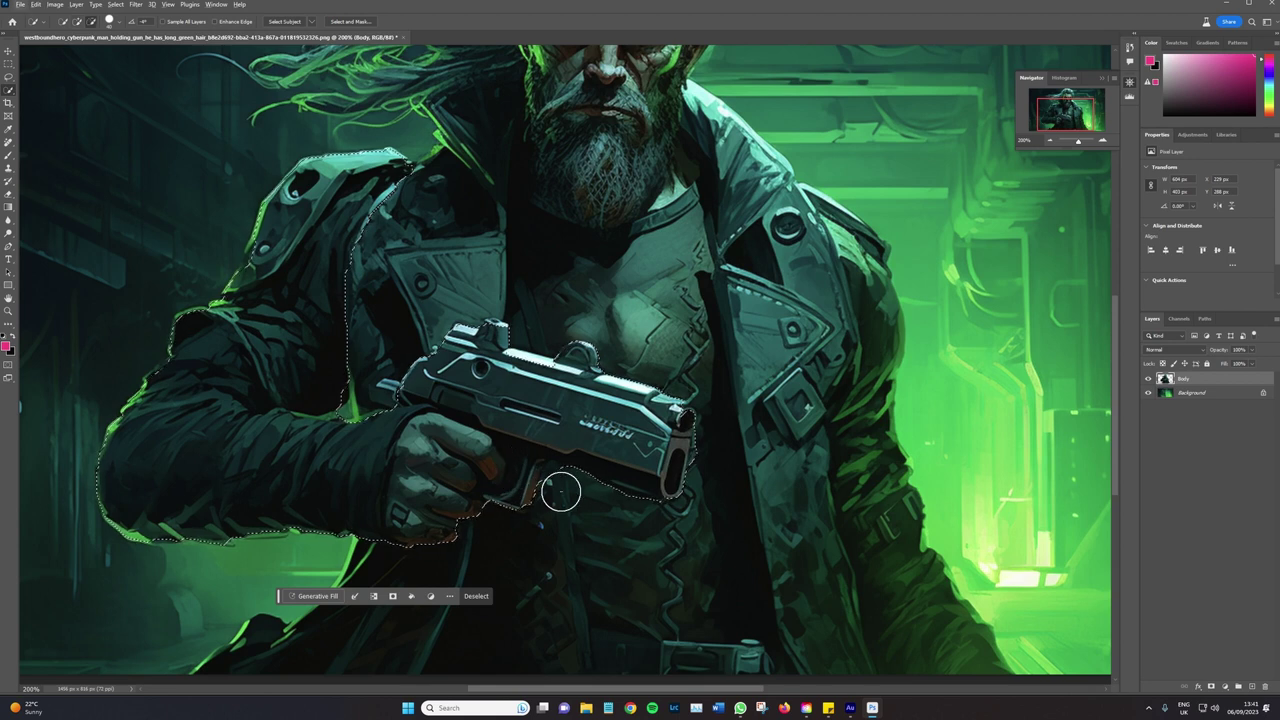
Add the gun's top and rear sight using a smaller Quick Selection brush
key("p")
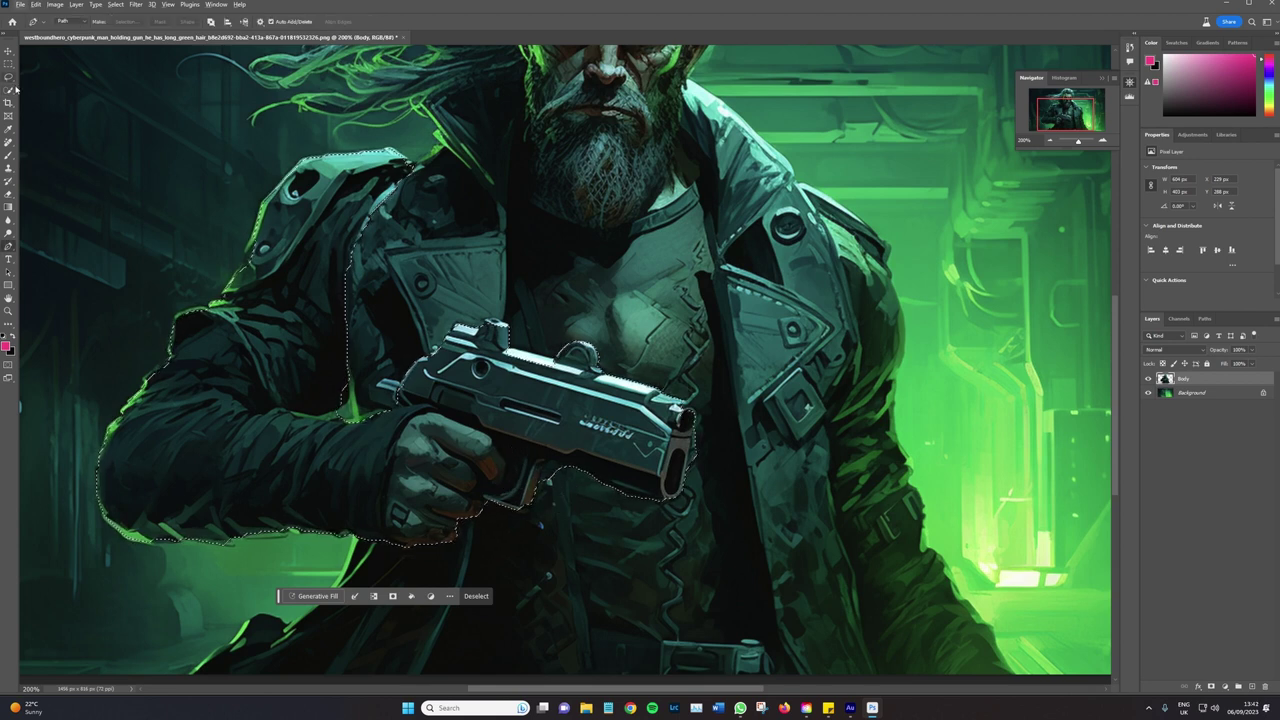
left_click(12, 89)
key("bracketleft")
key("bracketleft")
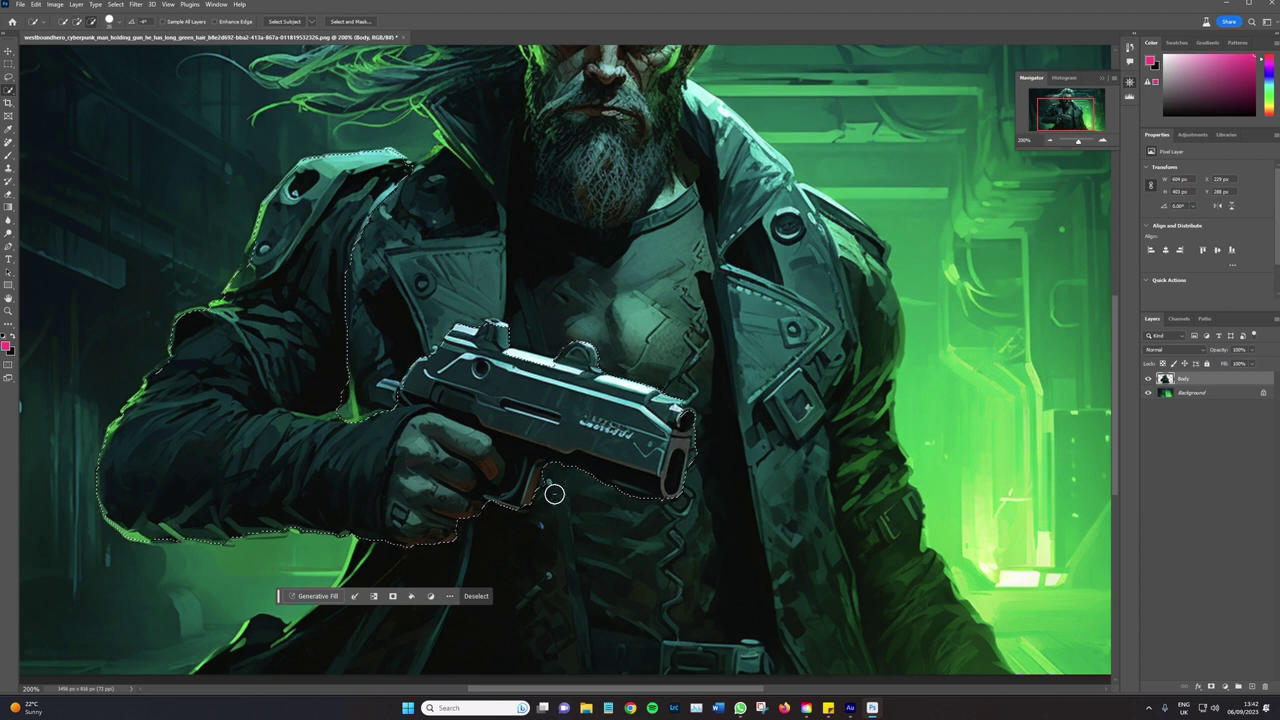
left_click_drag(637, 417, 525, 321)
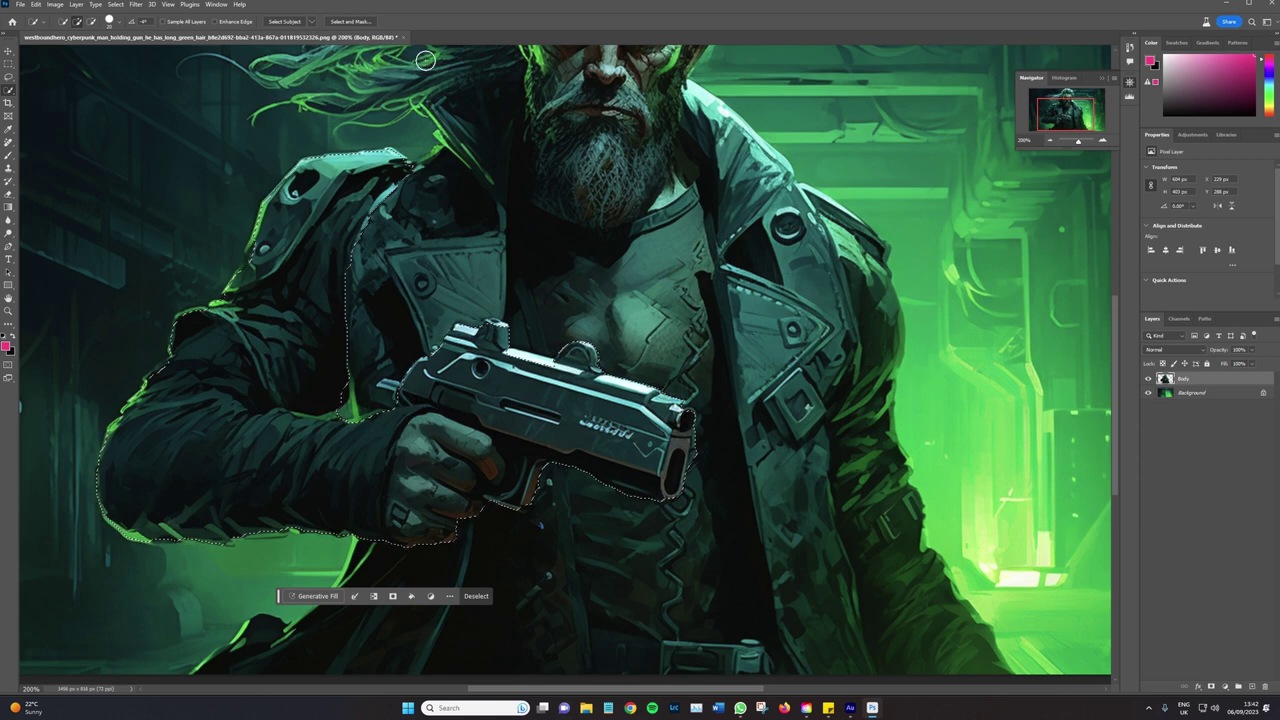
Check the arm and gun selection at 100% overlay opacity in Select and Mask, then accept it
left_click(350, 21)
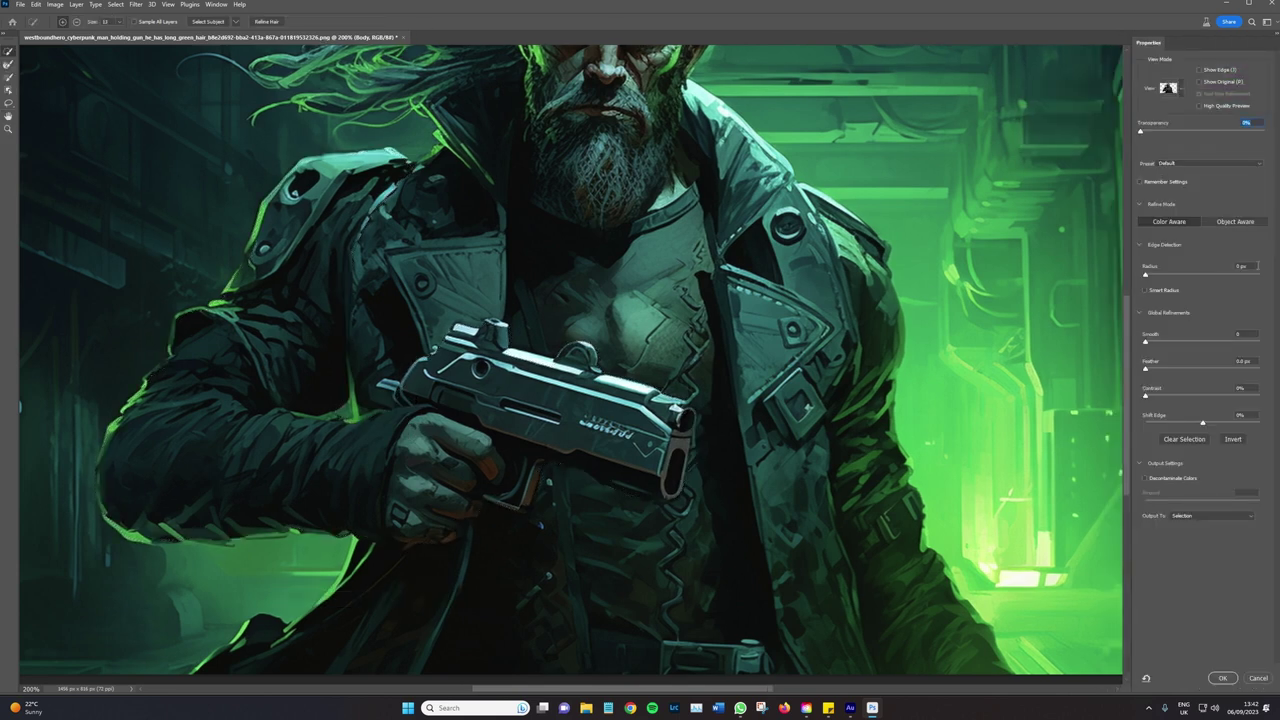
type("100")
key("Return")
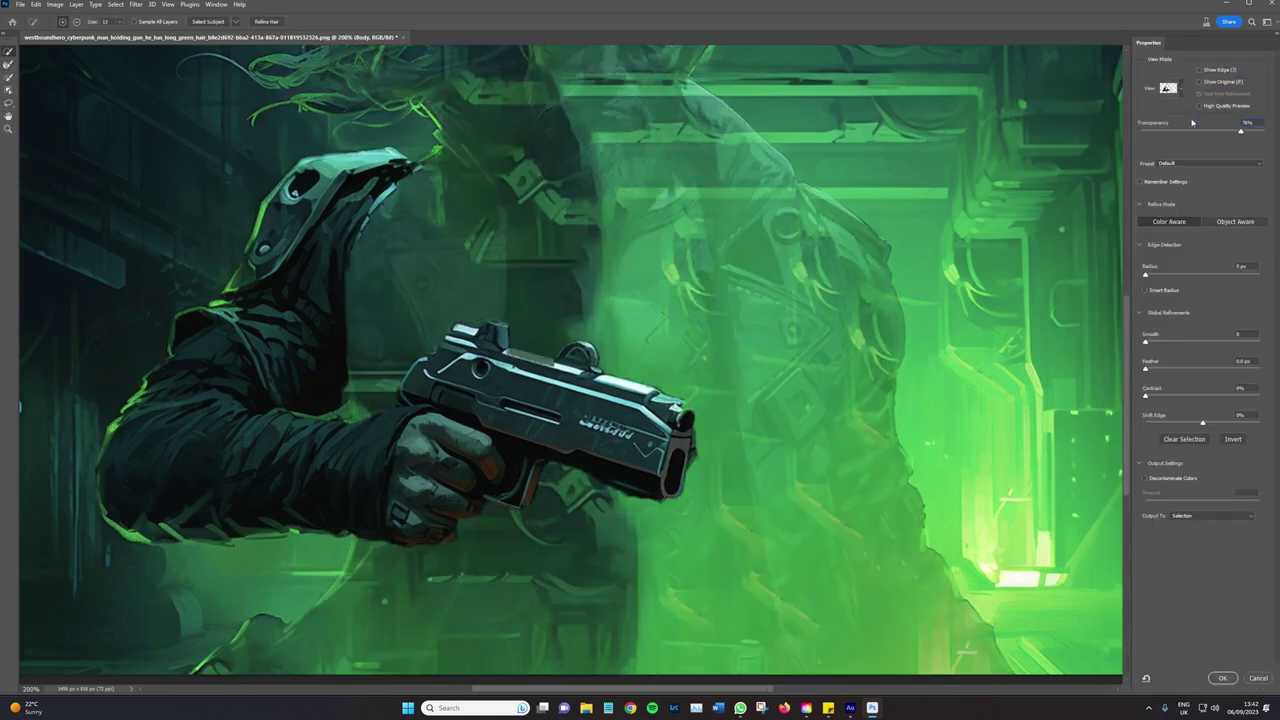
key("Return")
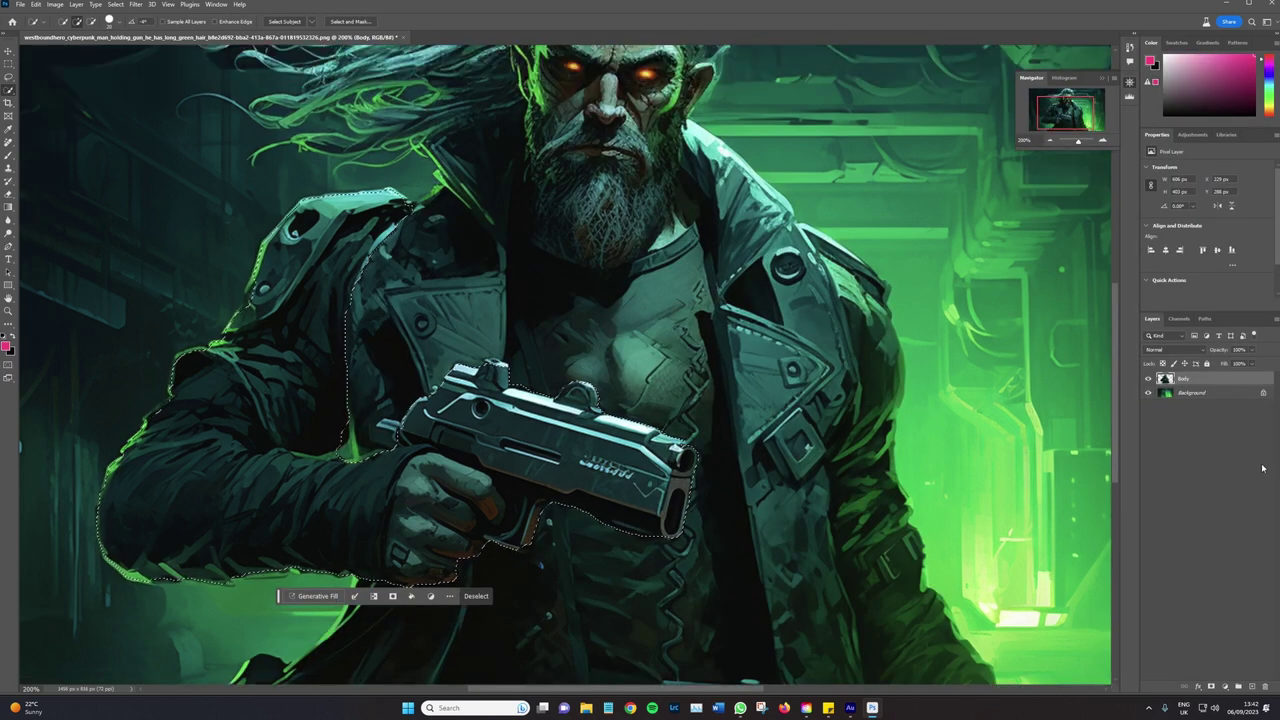
Copy the arm and gun onto a new Layer 1, reload its outline, and select Body
key("ctrl+j")
left_click(1167, 383, "ctrl")
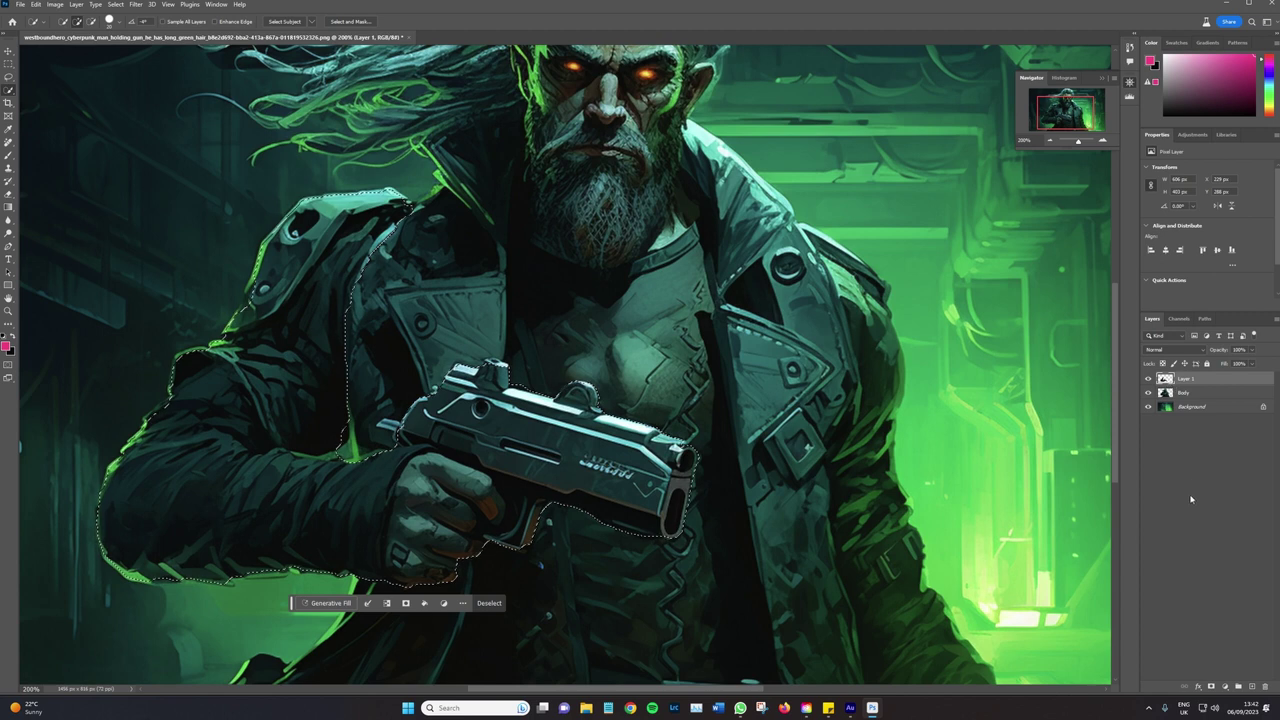
left_click(1196, 394)
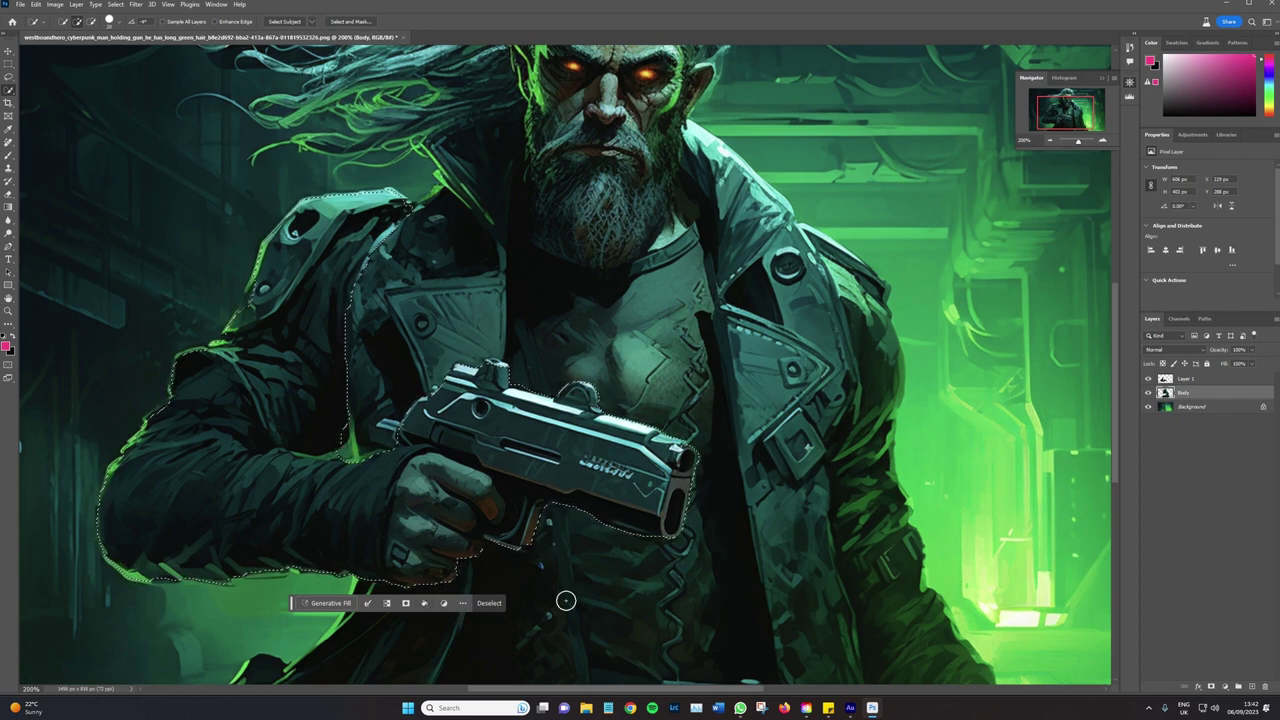
Hide Layer 1, deselect, and make the Body layer active
left_click(1148, 380)
left_click(1149, 380)
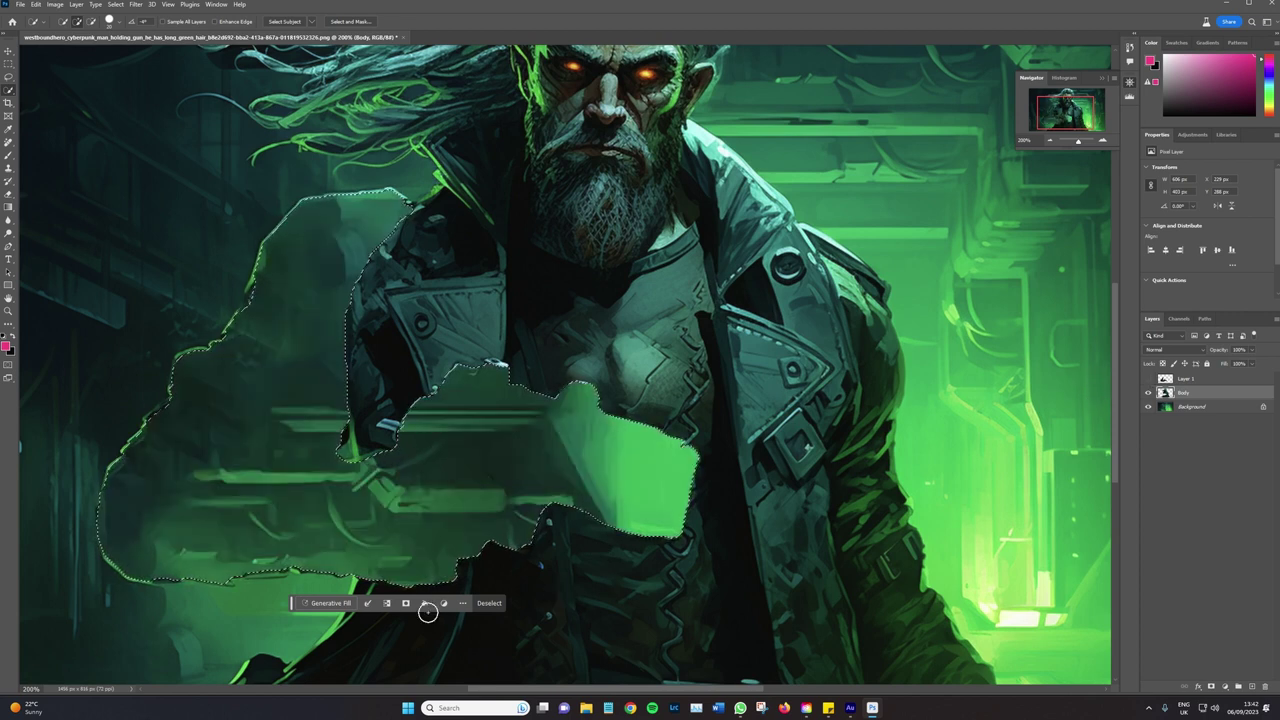
key("m")
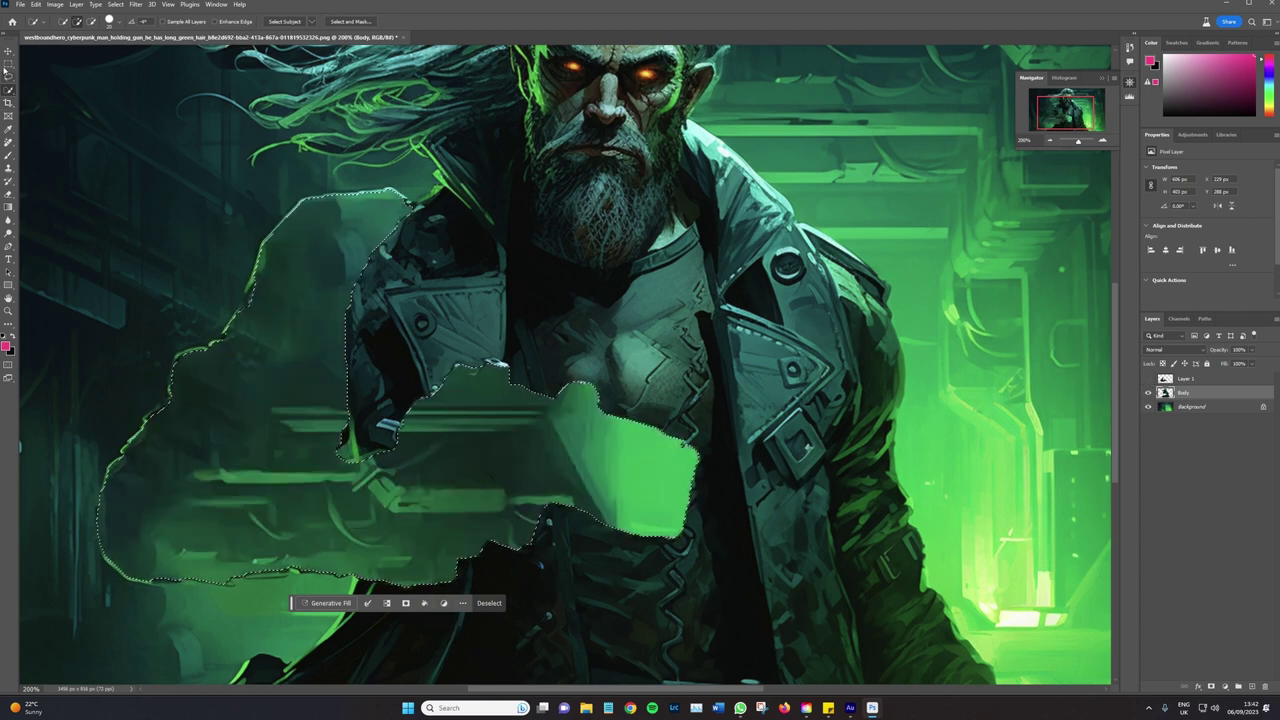
key("ctrl+d")
scroll(174, 272, "down", 1)
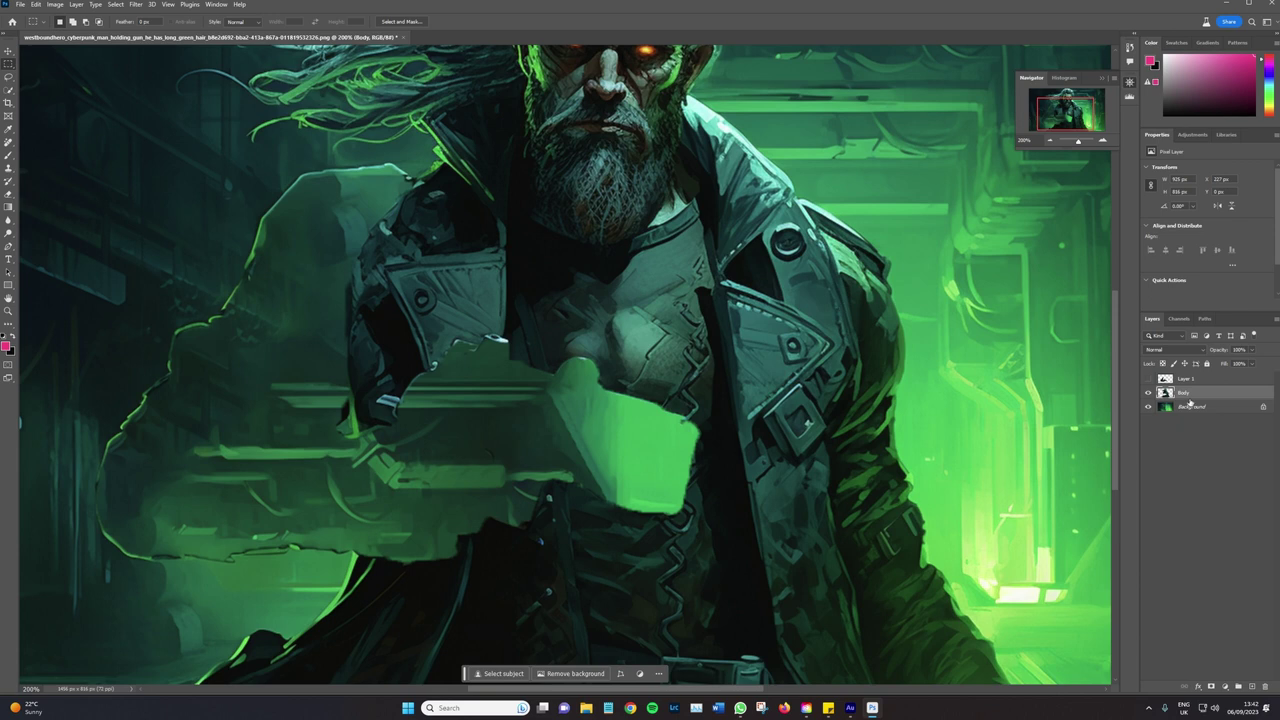
scroll(367, 500, "down", 2)
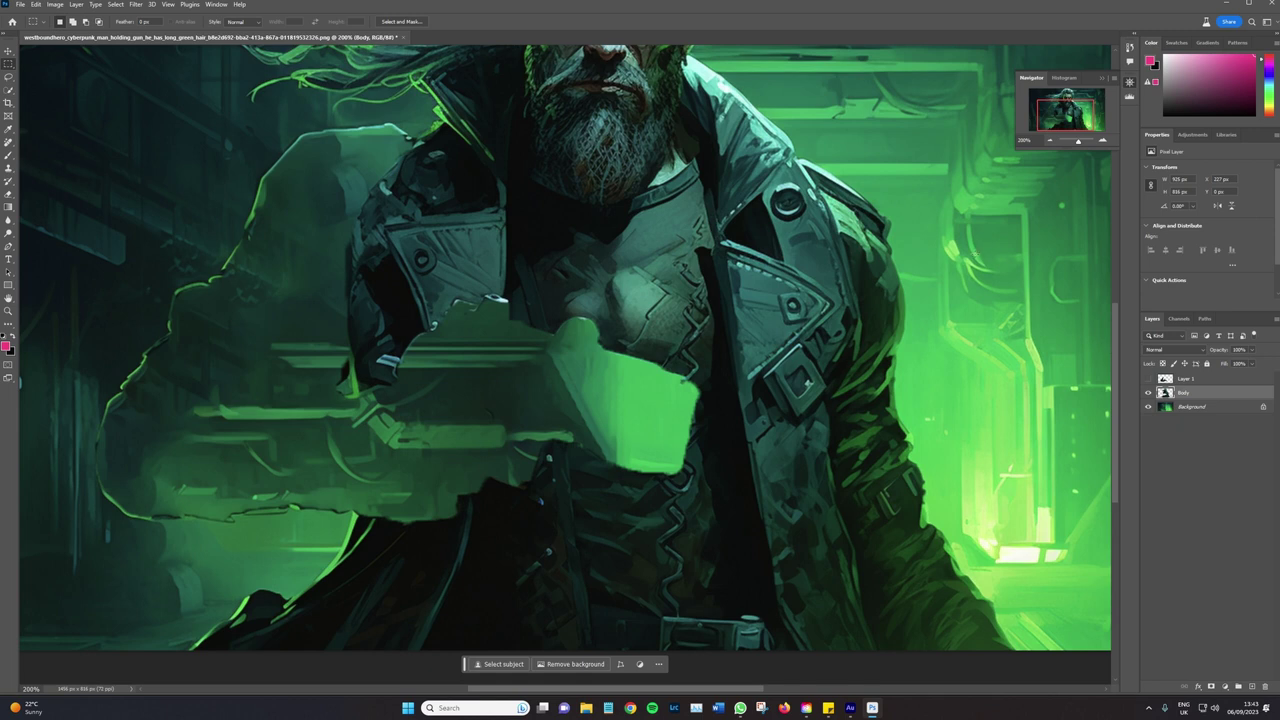
left_click(1184, 408)
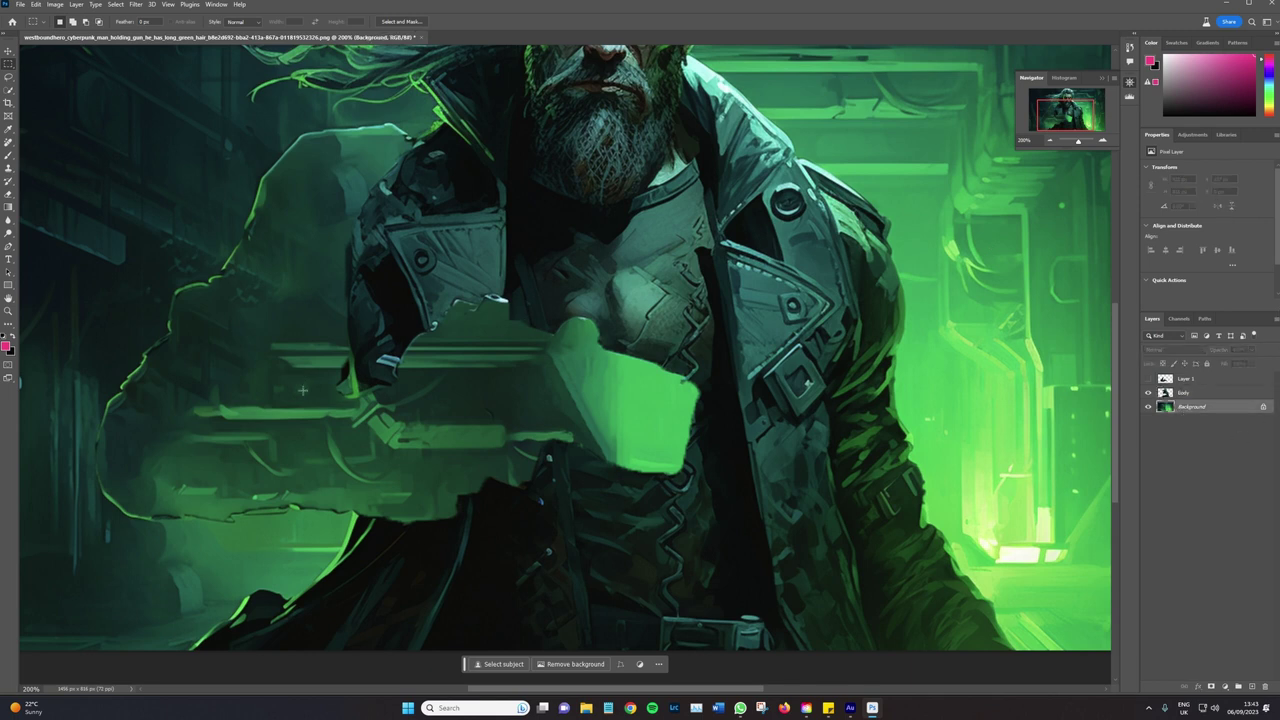
left_click(1184, 393)
Erase the stray bright green outline along the figure's left and bottom edges
key("e")
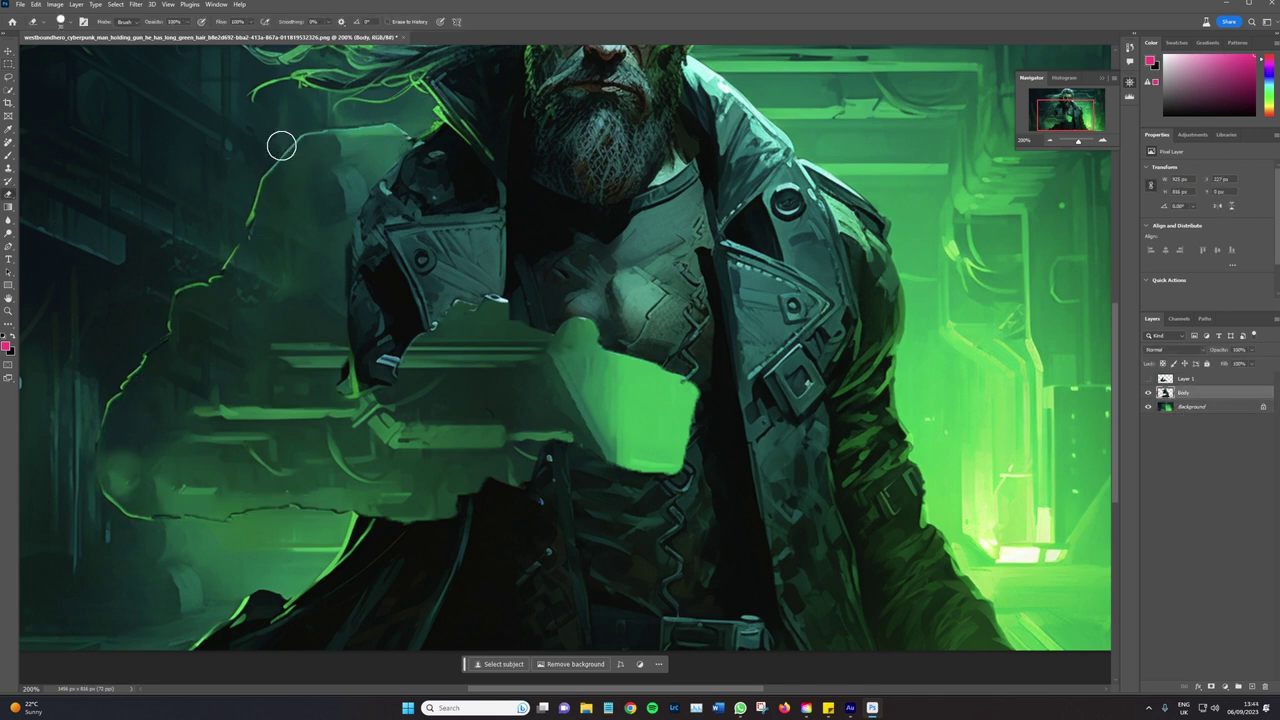
mouse_move(280, 157)
left_mouse_down()
mouse_move(189, 515)
mouse_move(340, 506)
left_mouse_up()
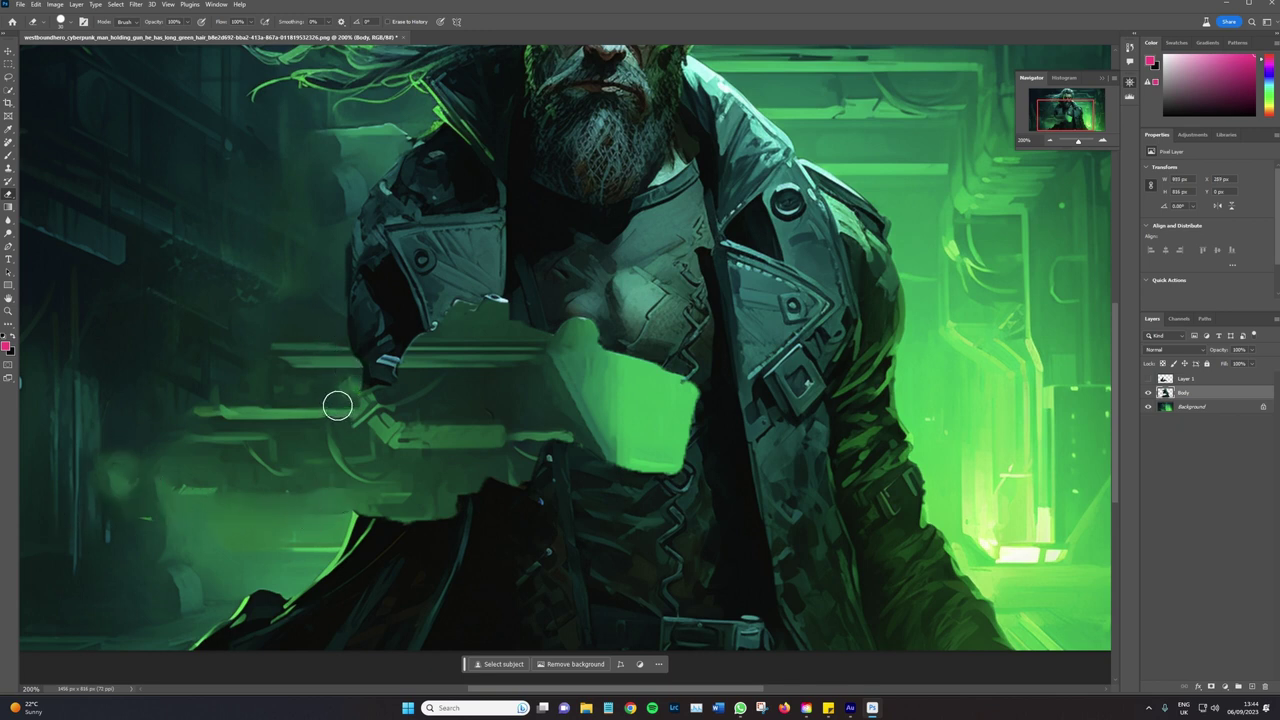
key("ctrl+z")
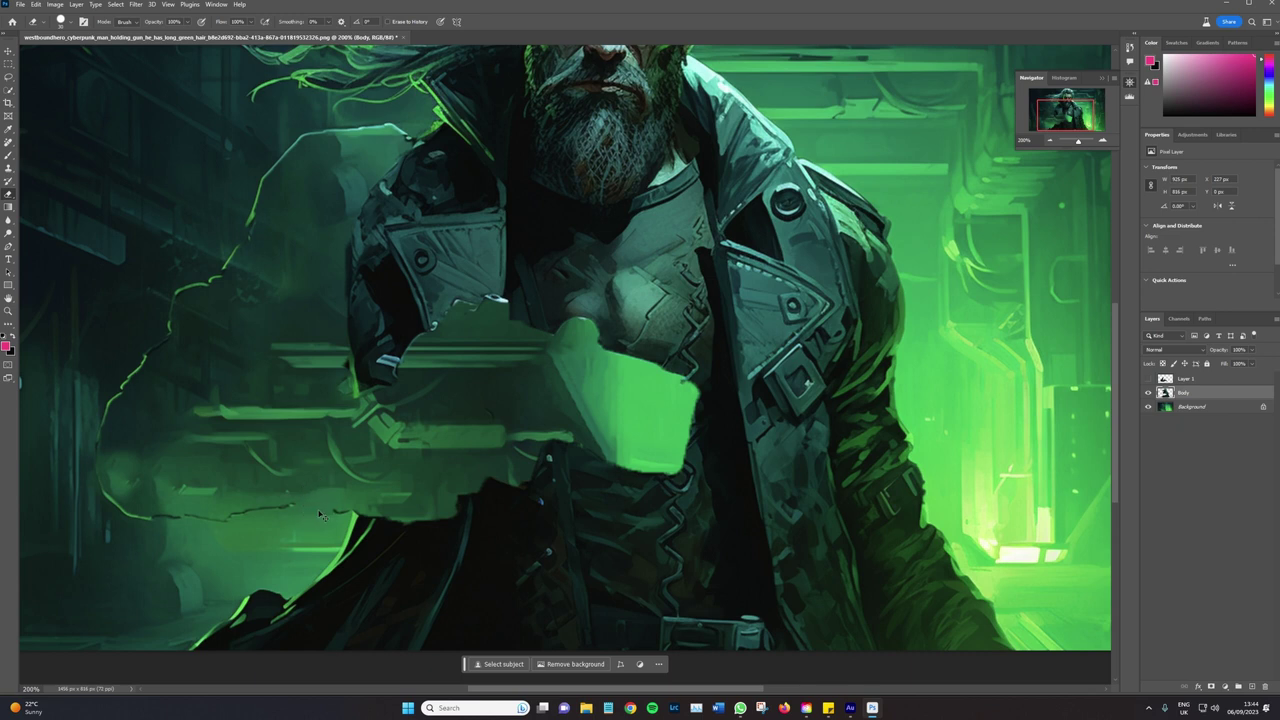
mouse_move(320, 514)
left_mouse_down()
mouse_move(58, 483)
mouse_move(390, 128)
left_mouse_up()
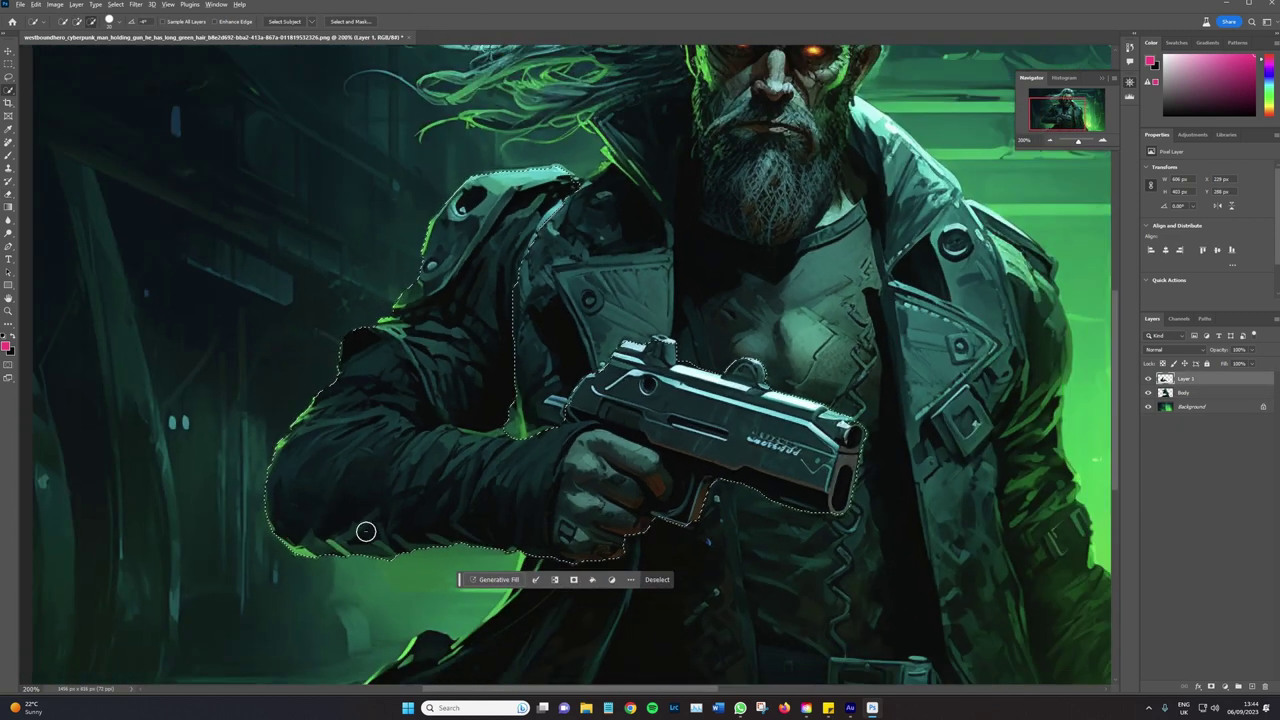
Remove the sleeve and shoulder from the selection and add the gripping hand and wrist
left_click_drag(1070, 112, 1077, 110)
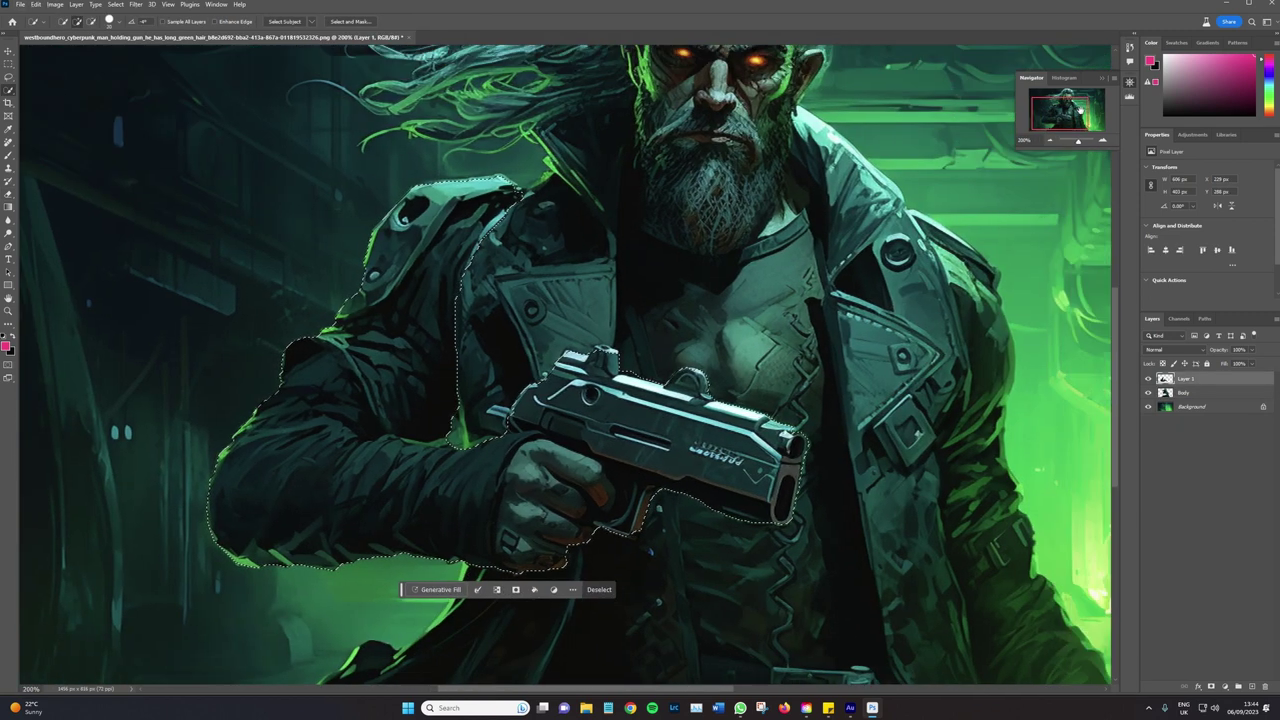
left_click(426, 487, "alt")
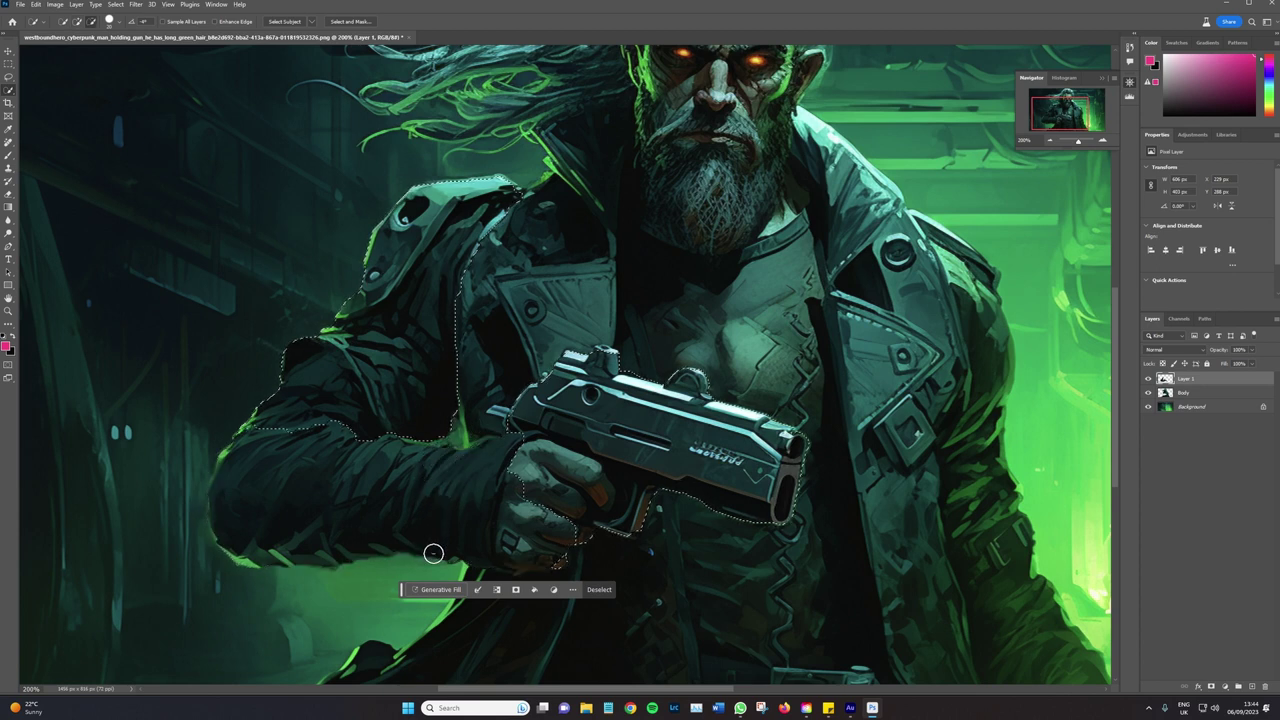
left_click(495, 220, "alt")
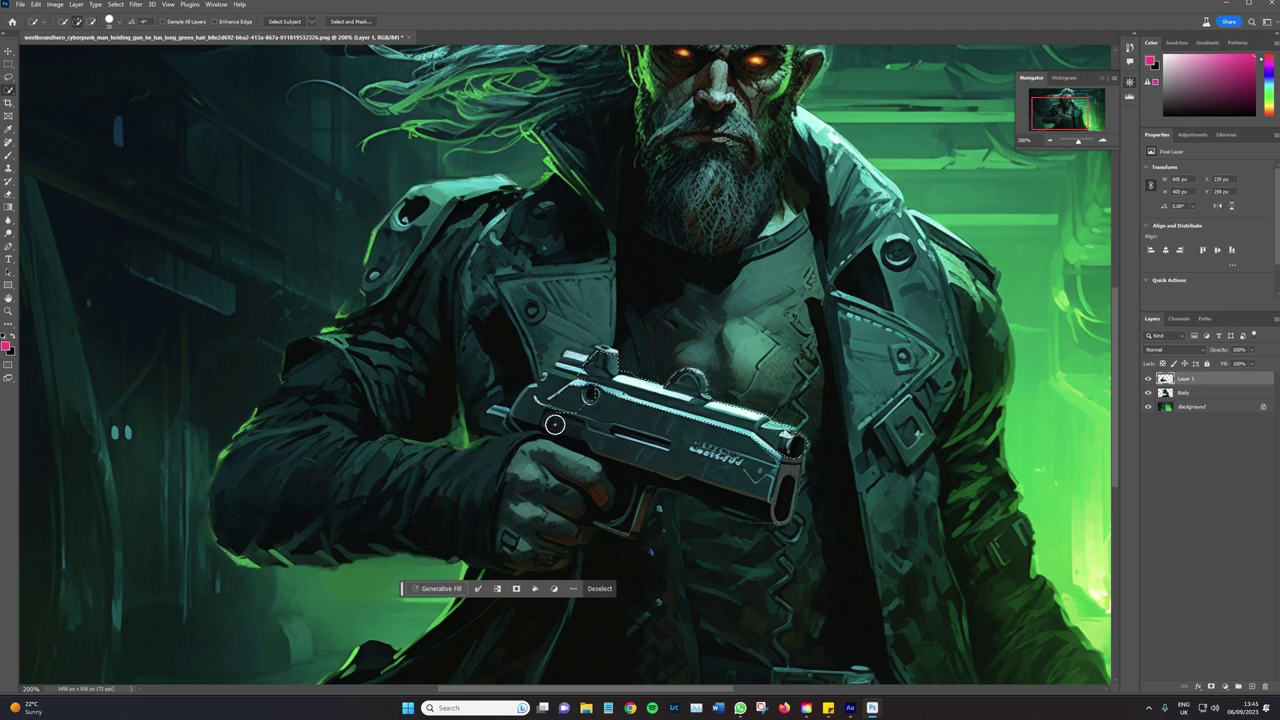
left_click_drag(482, 515, 480, 488)
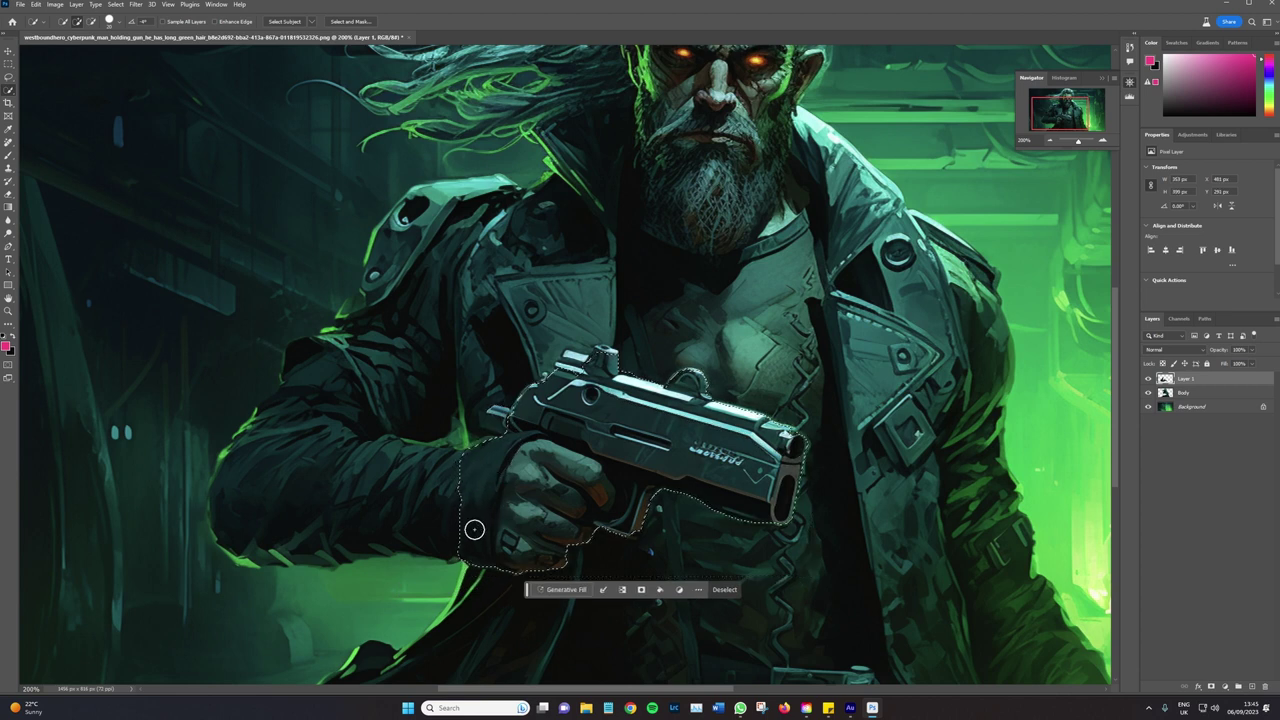
Toggle Body and Layer 1 visibility to compare, leaving Layer 1 hidden
scroll(474, 529, "down", 1)
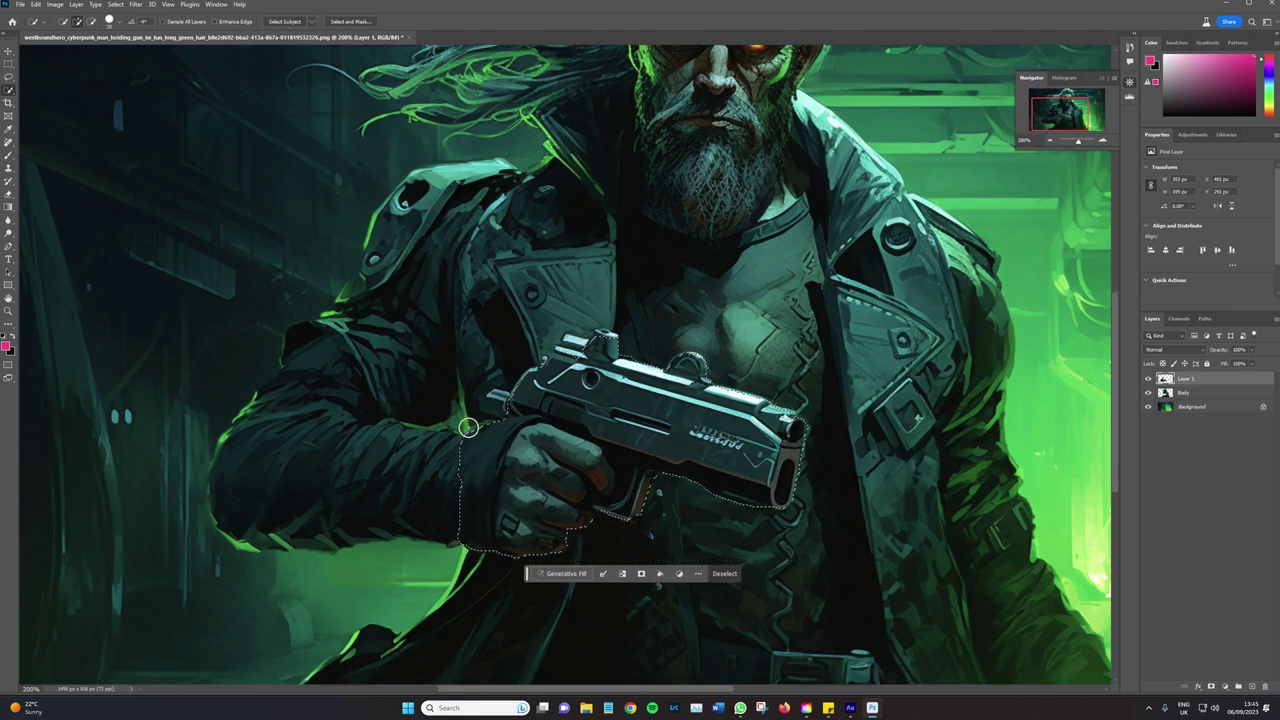
left_click(1148, 393)
left_click(1148, 393)
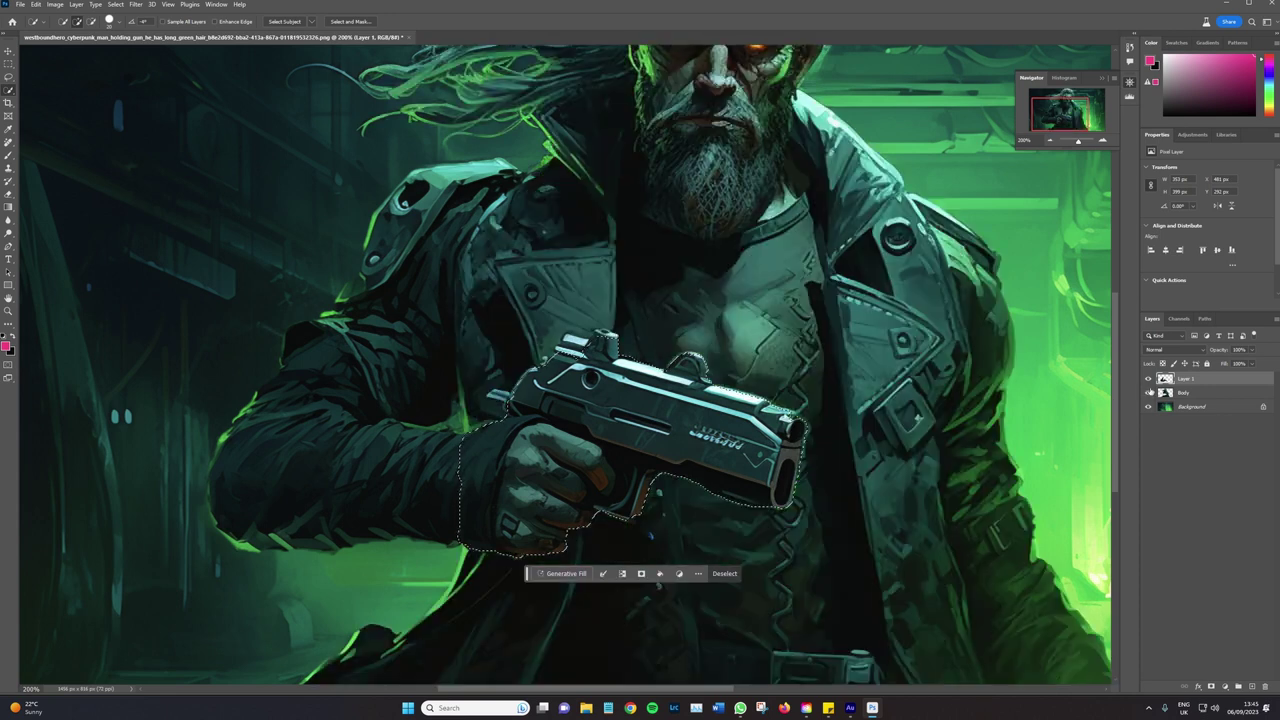
left_click(1148, 379)
left_click(1148, 379)
left_click(1148, 380)
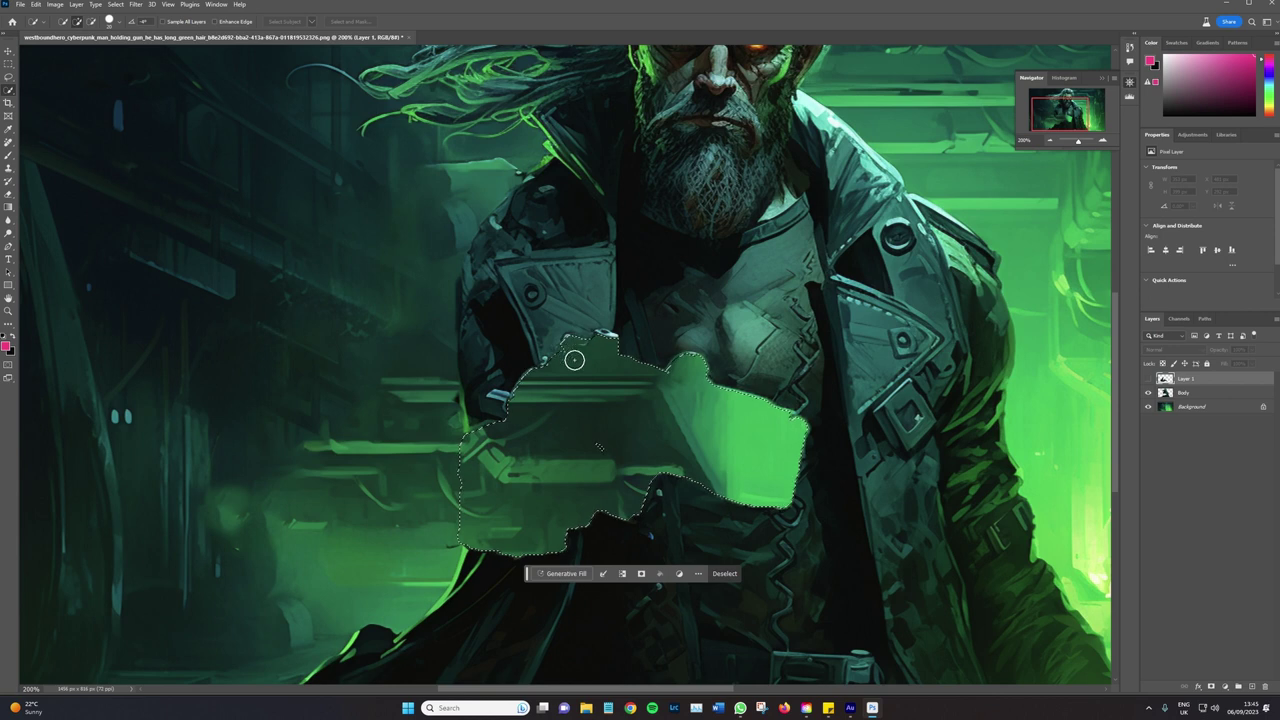
Add the missed patch to the gun-and-hand selection on the Body layer and refine it in Select and Mask
left_click(596, 447)
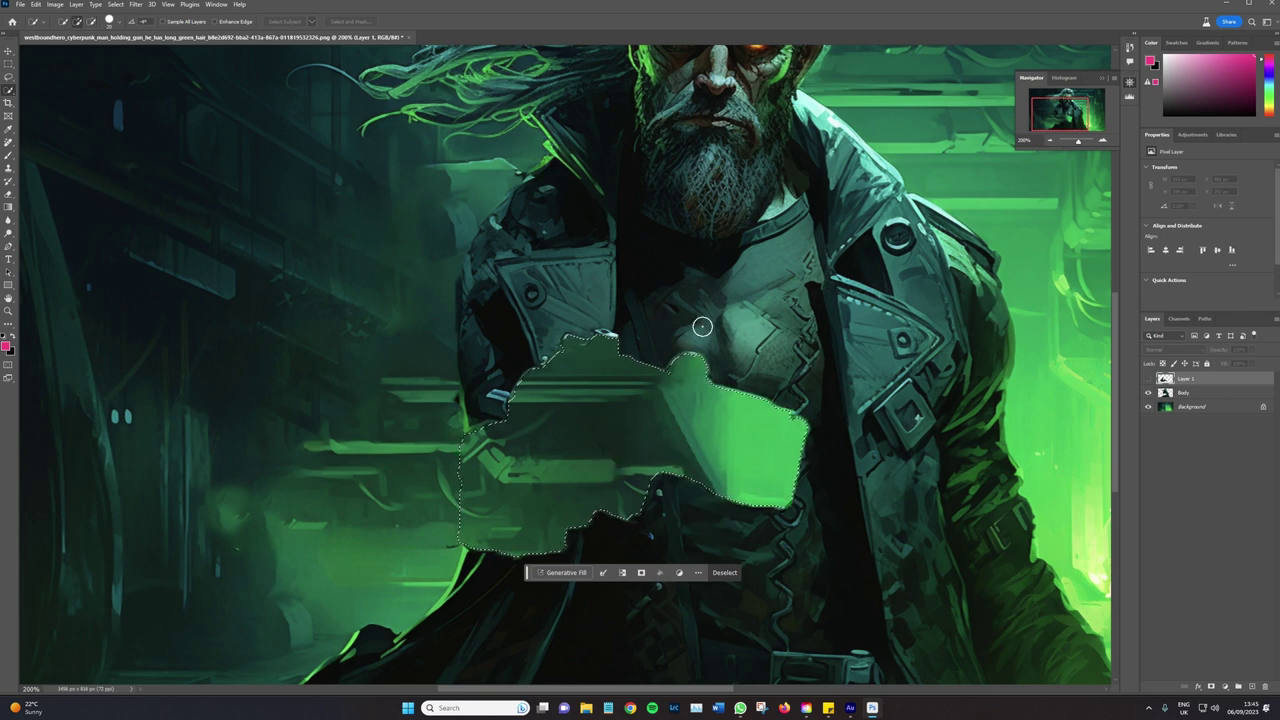
left_click(1204, 396)
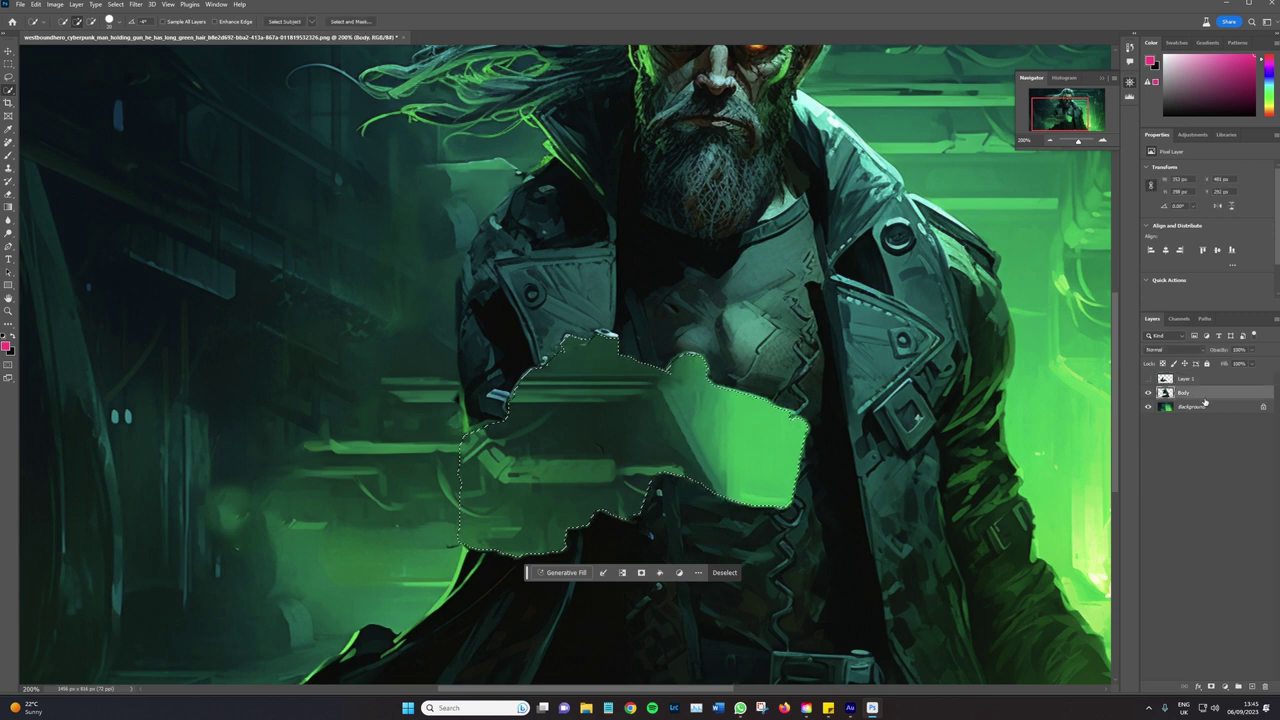
left_click(350, 22)
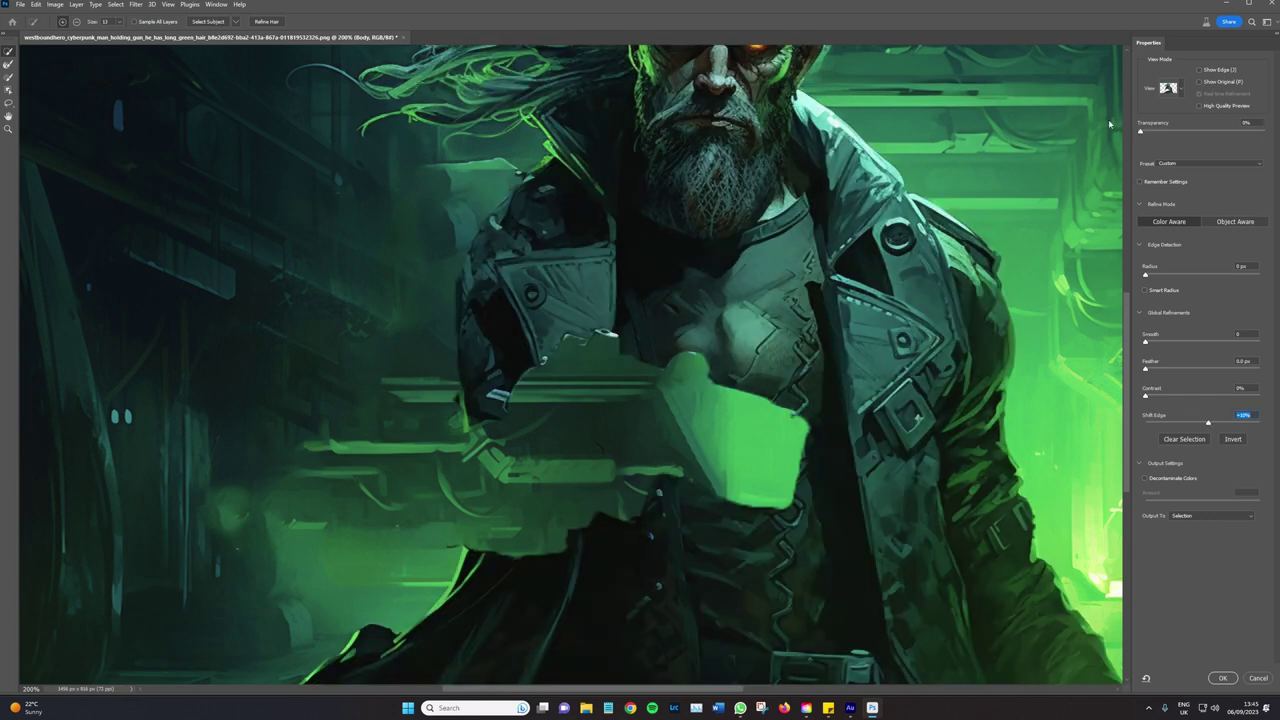
left_click(1222, 678)
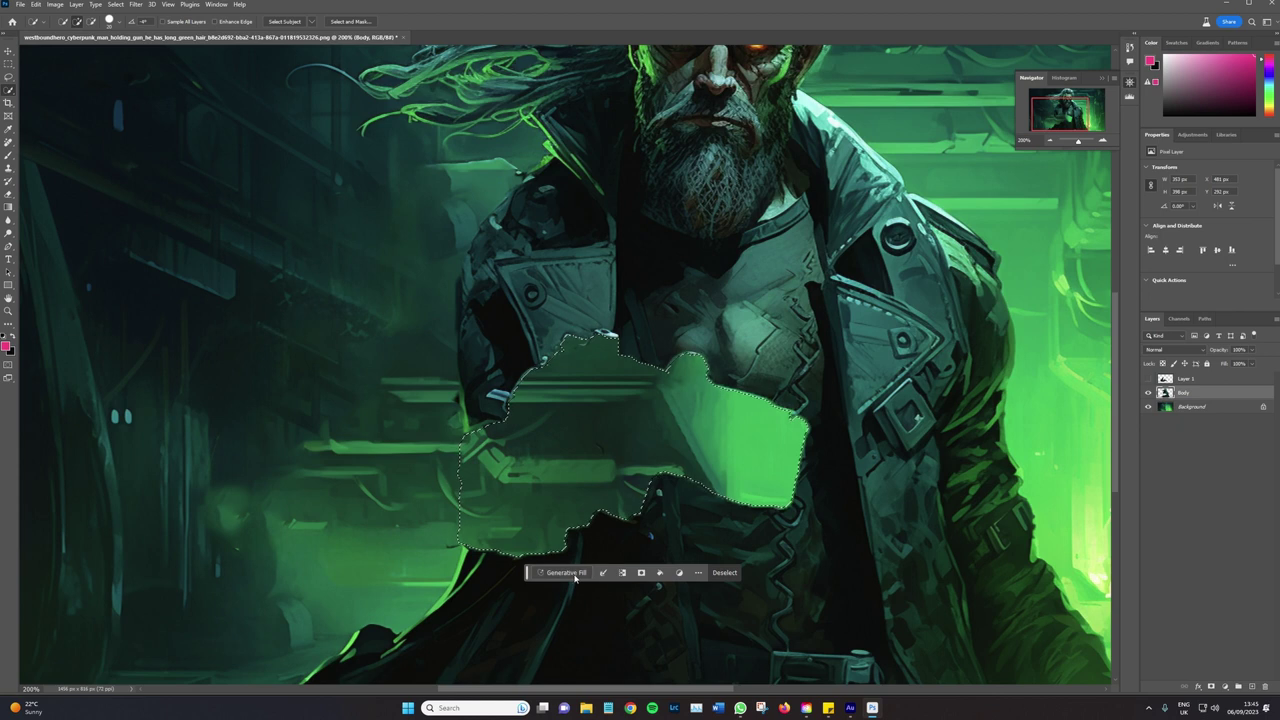
Content-aware fill the selection with coat texture, then clear the selection
left_click(660, 573)
left_click(690, 597)
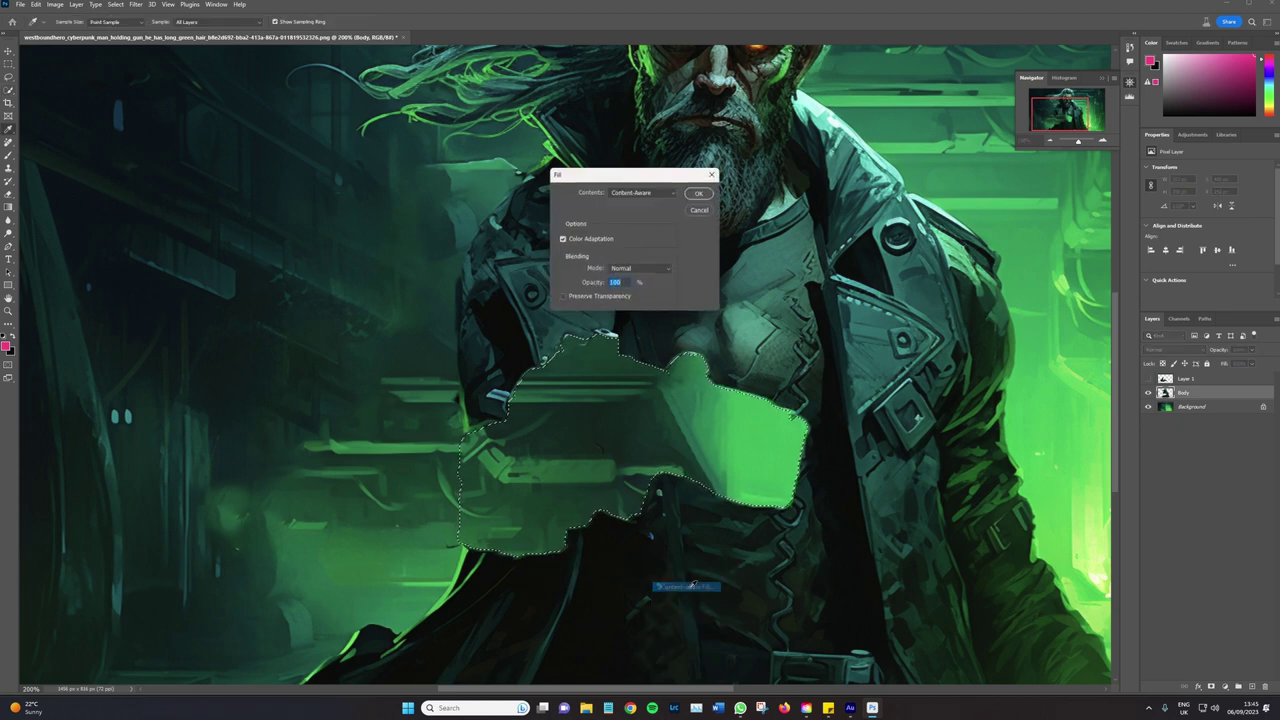
left_click(701, 191)
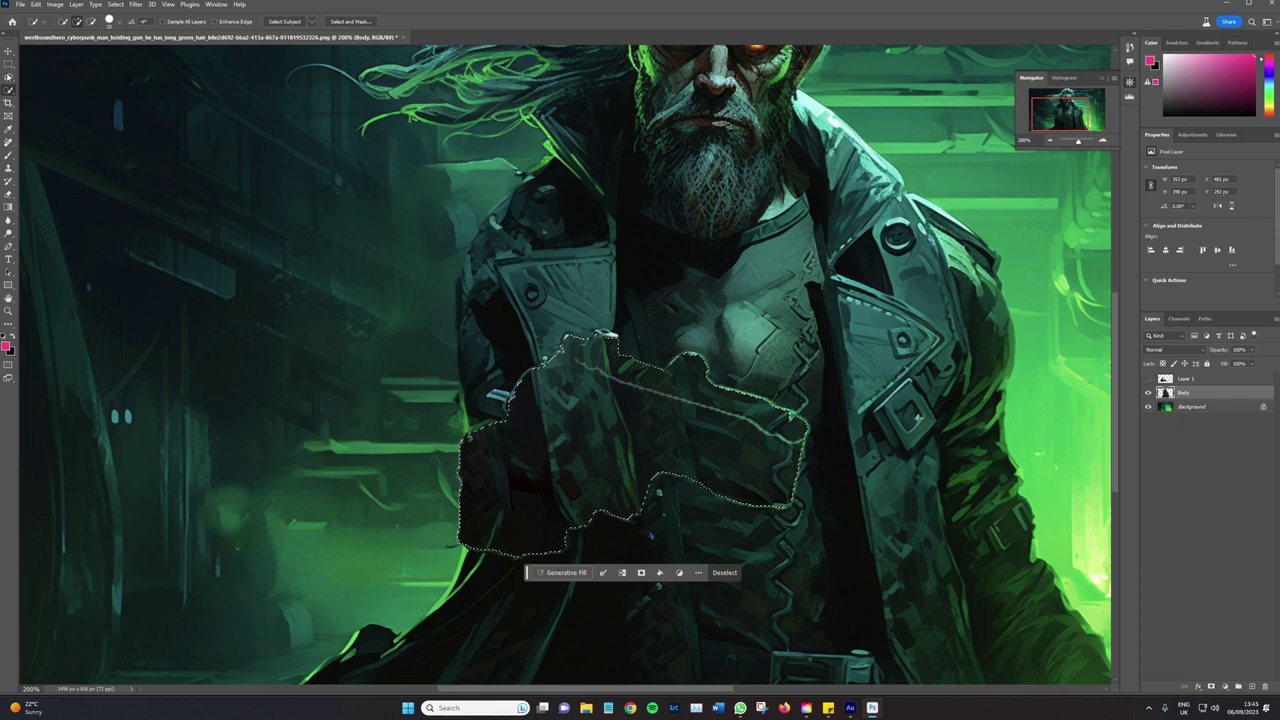
left_click(8, 63)
left_click(616, 500)
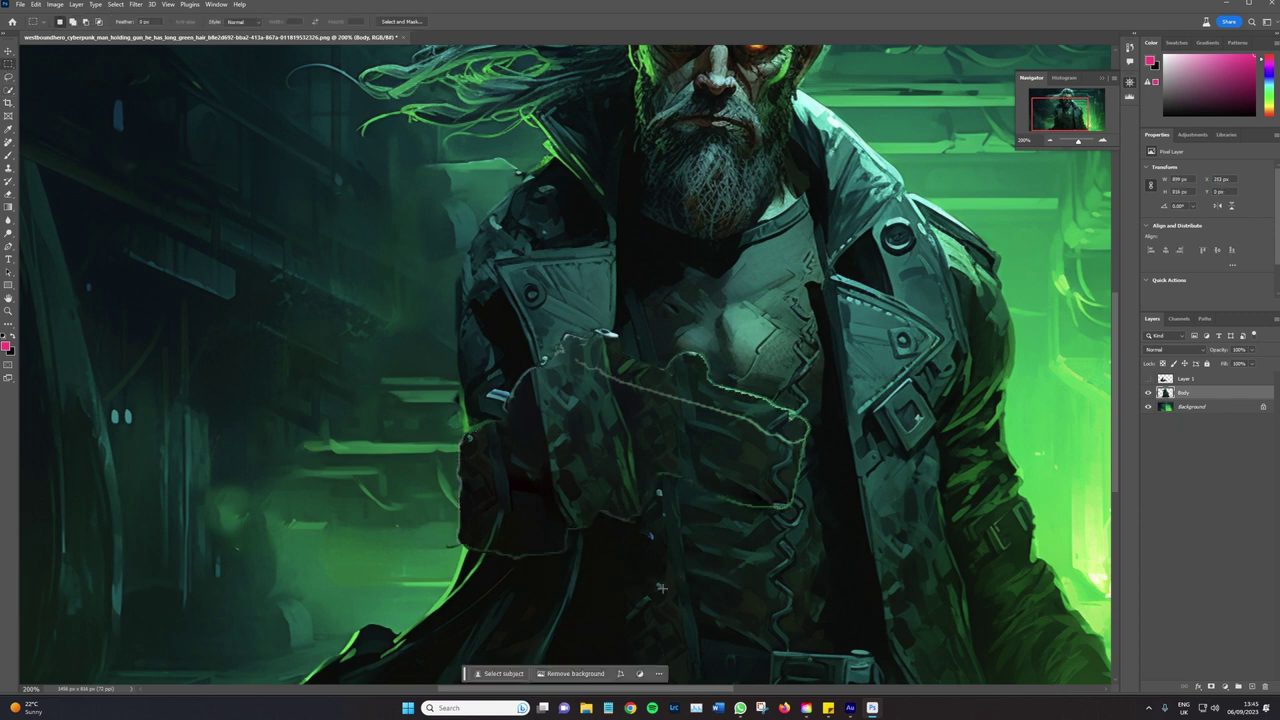
Clone-stamp out the green zigzag and chest lines and the pale crease on the left lapel
scroll(661, 588, "down", 2)
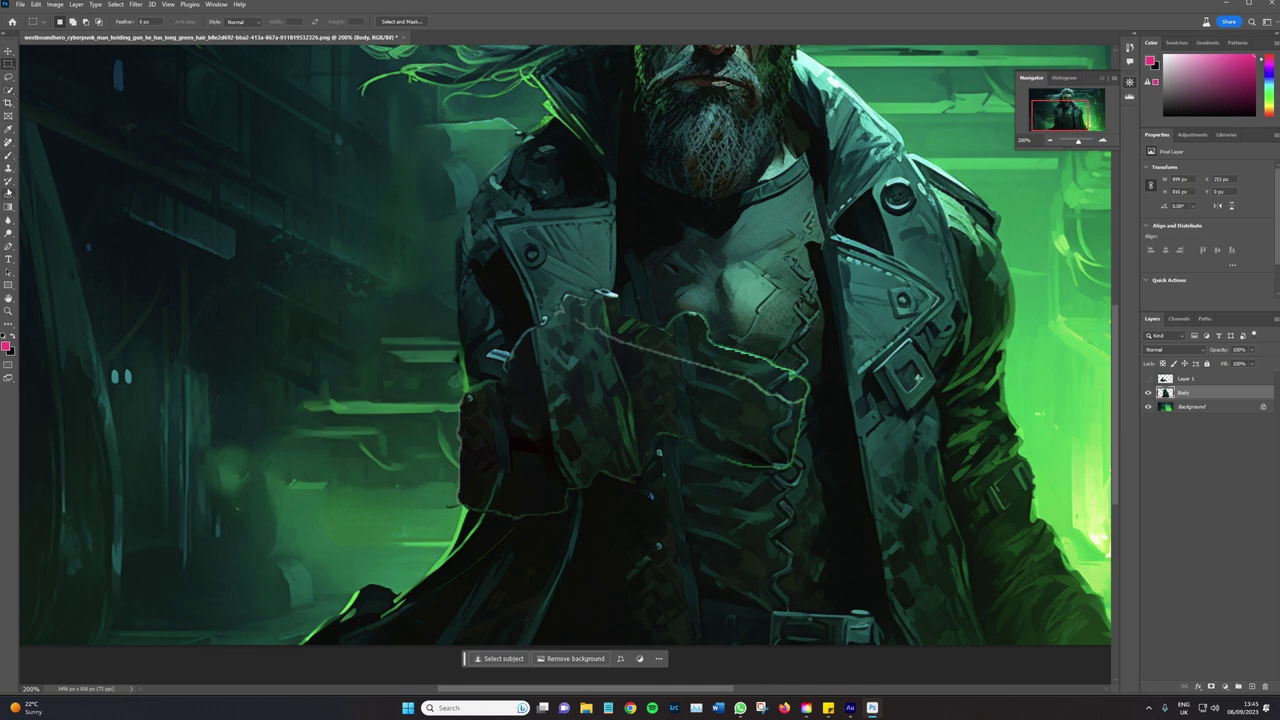
left_click(9, 163)
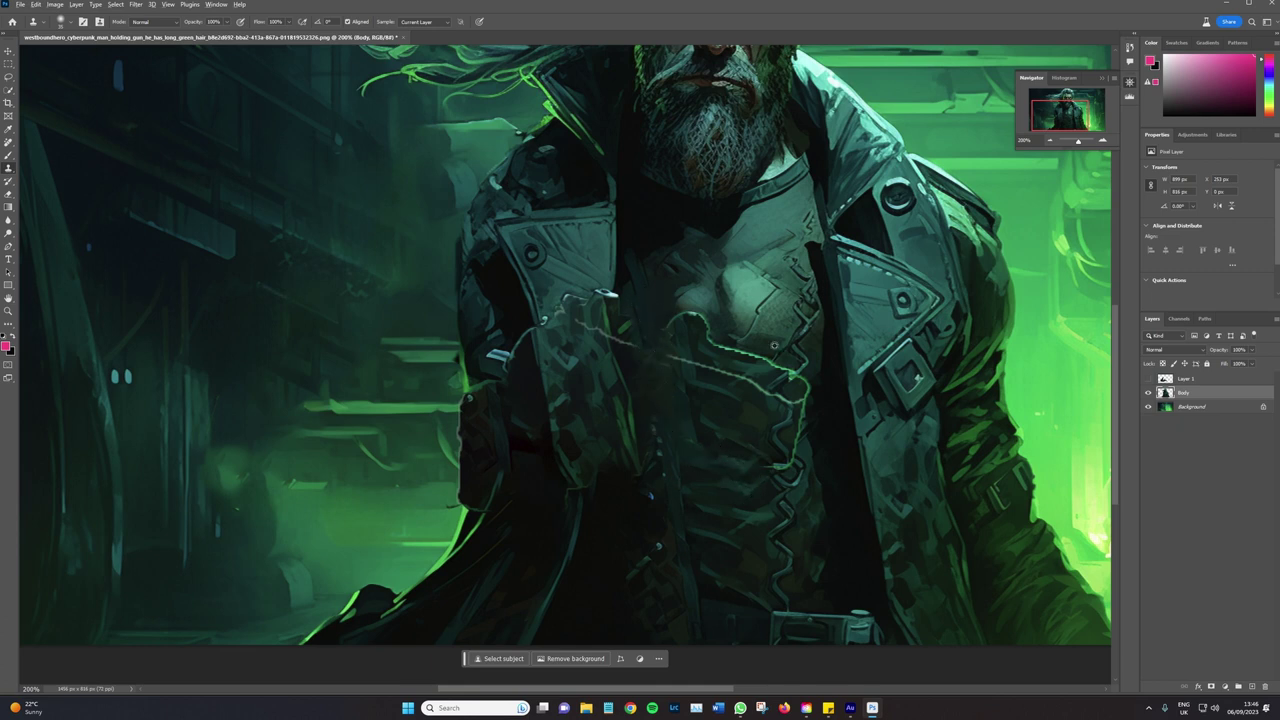
left_click_drag(774, 345, 790, 497)
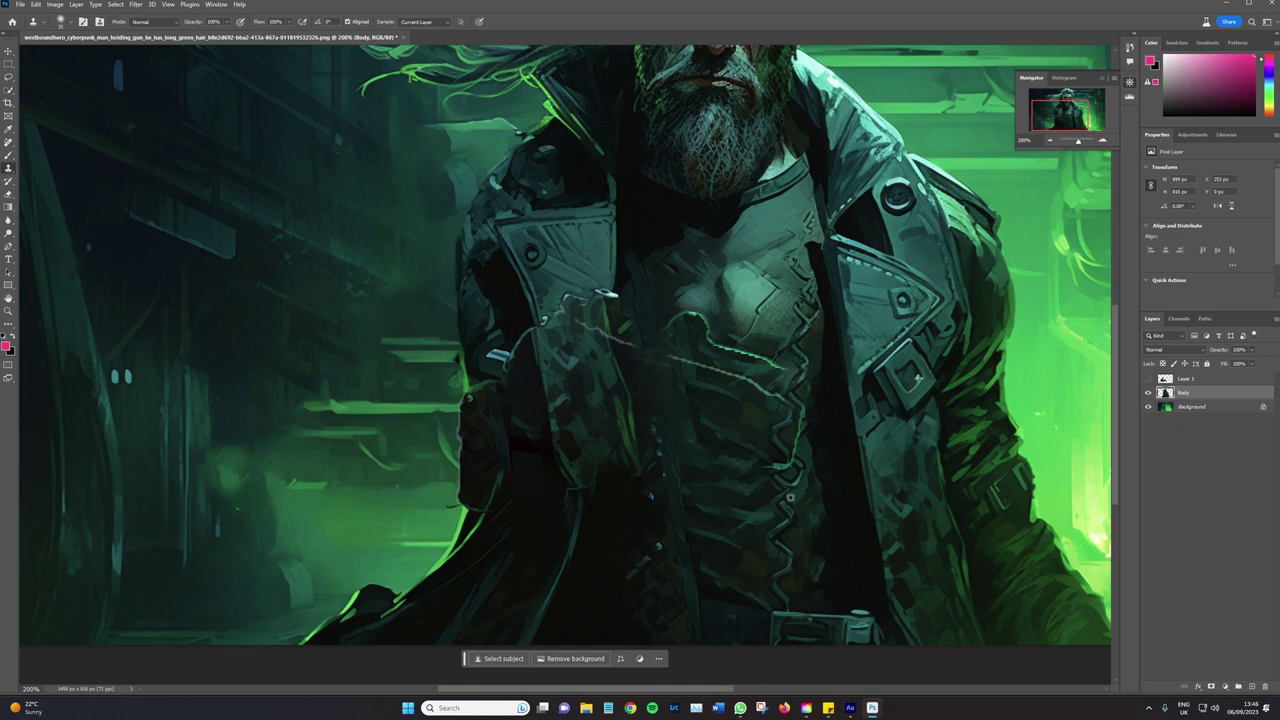
mouse_move(790, 497)
left_mouse_down()
mouse_move(800, 365)
mouse_move(797, 495)
left_mouse_up()
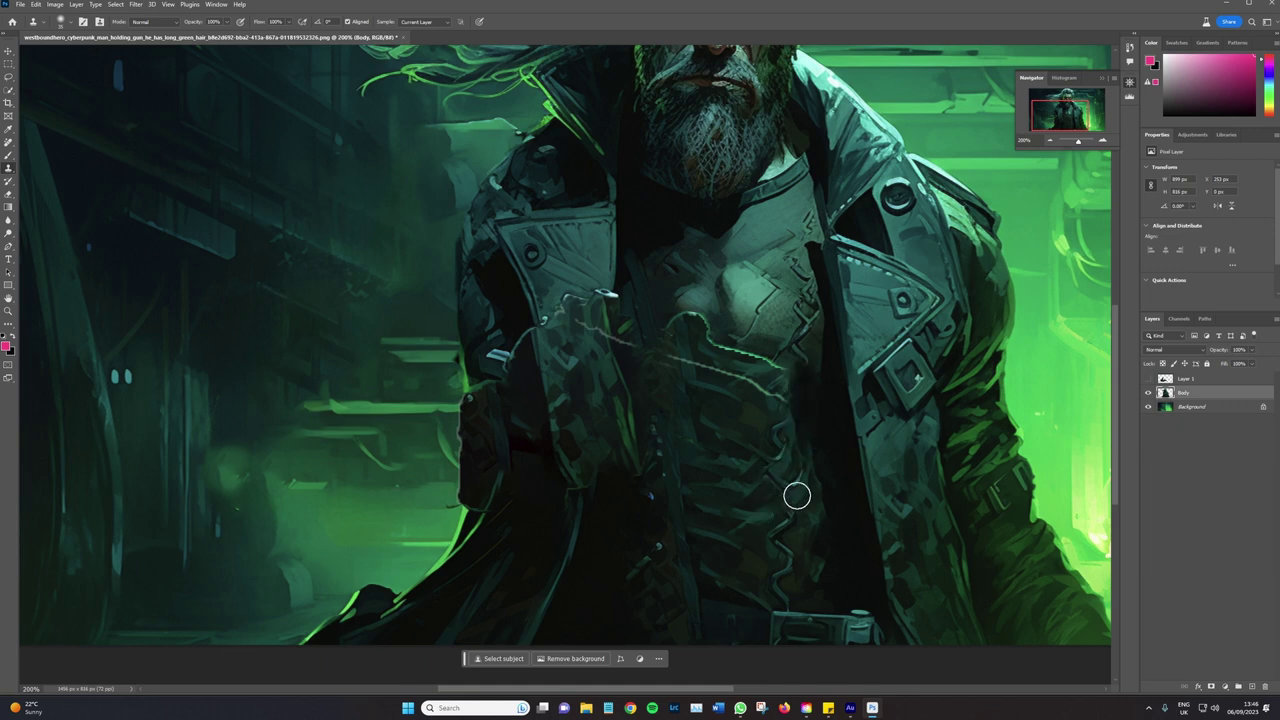
mouse_move(760, 355)
left_mouse_down()
mouse_move(754, 390)
mouse_move(716, 344)
mouse_move(670, 345)
left_mouse_up()
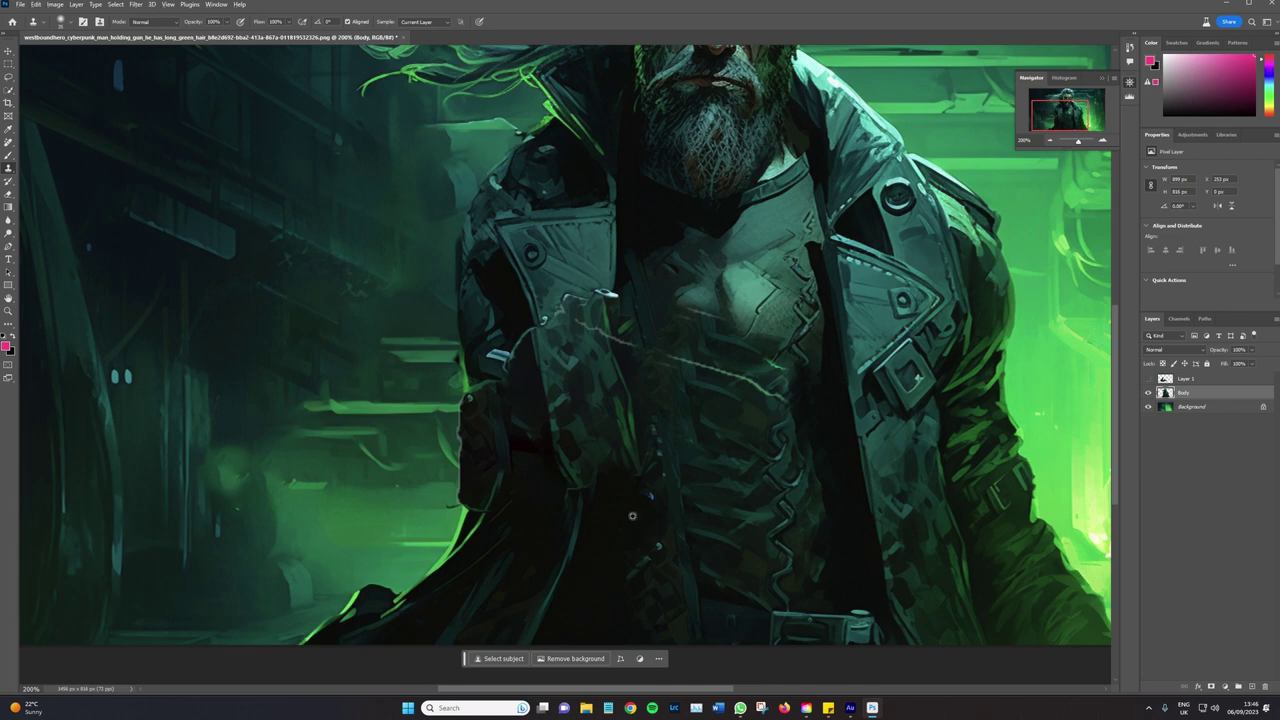
left_click_drag(615, 290, 566, 334)
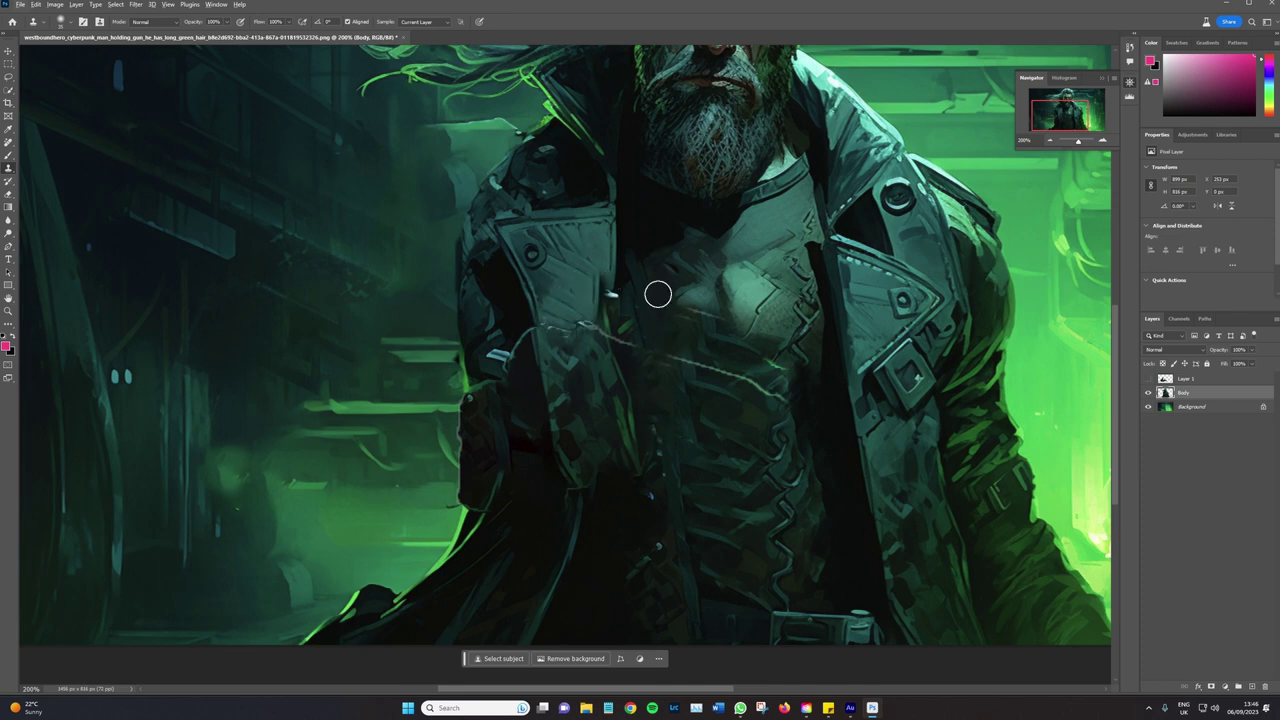
Toggle the gun layer to compare, try shifting it down-left, then undo the move
left_click(1148, 378)
left_click(1148, 378)
left_click(1148, 378)
key("v")
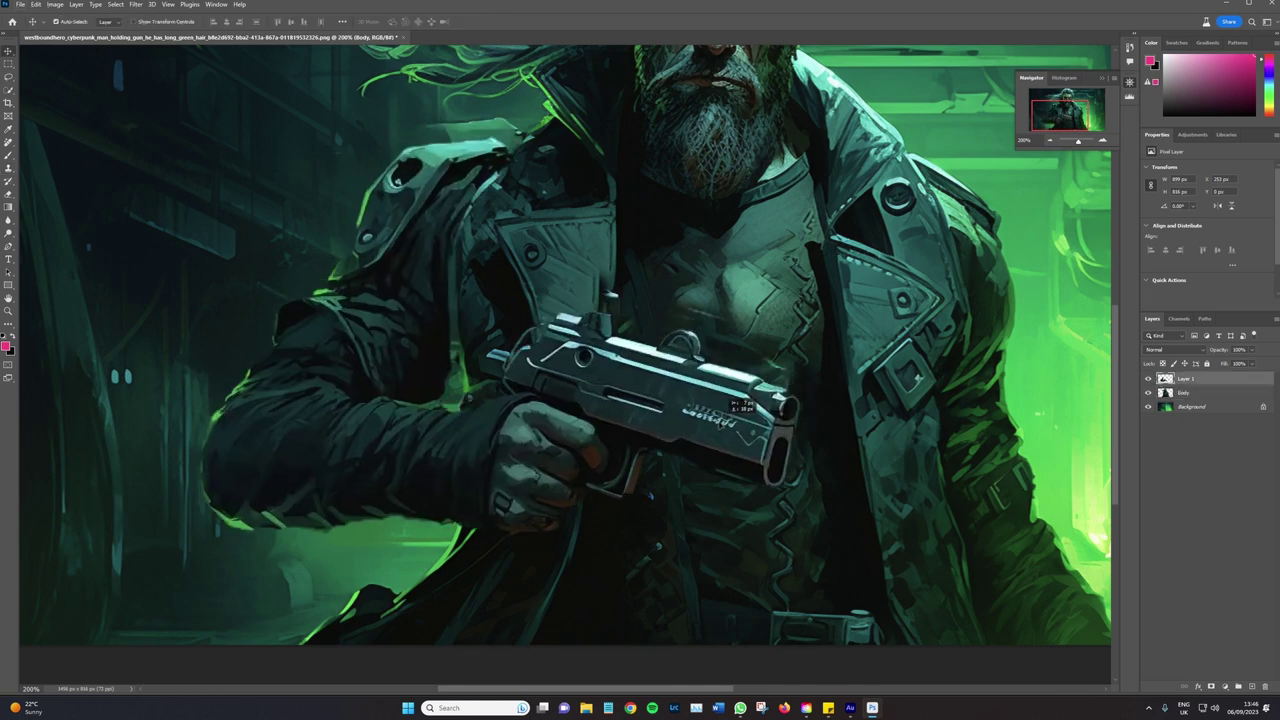
left_click_drag(677, 411, 637, 518)
key("ctrl+z")
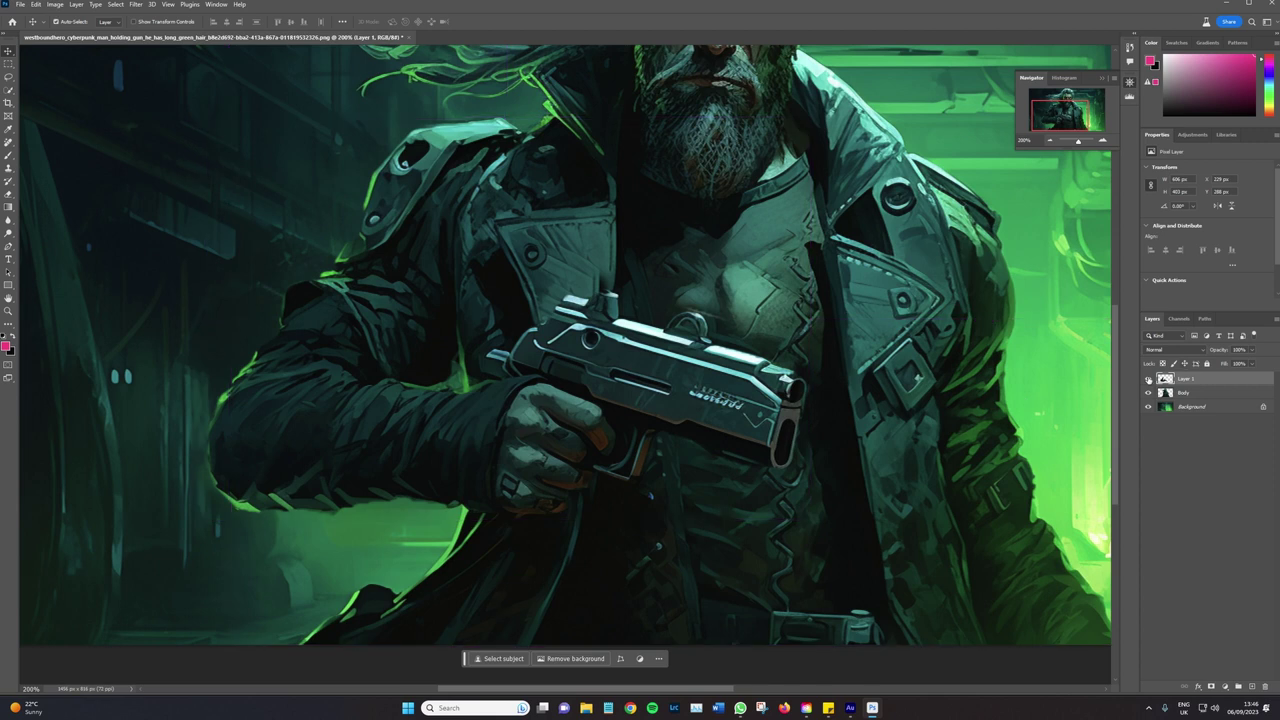
key("ctrl+z")
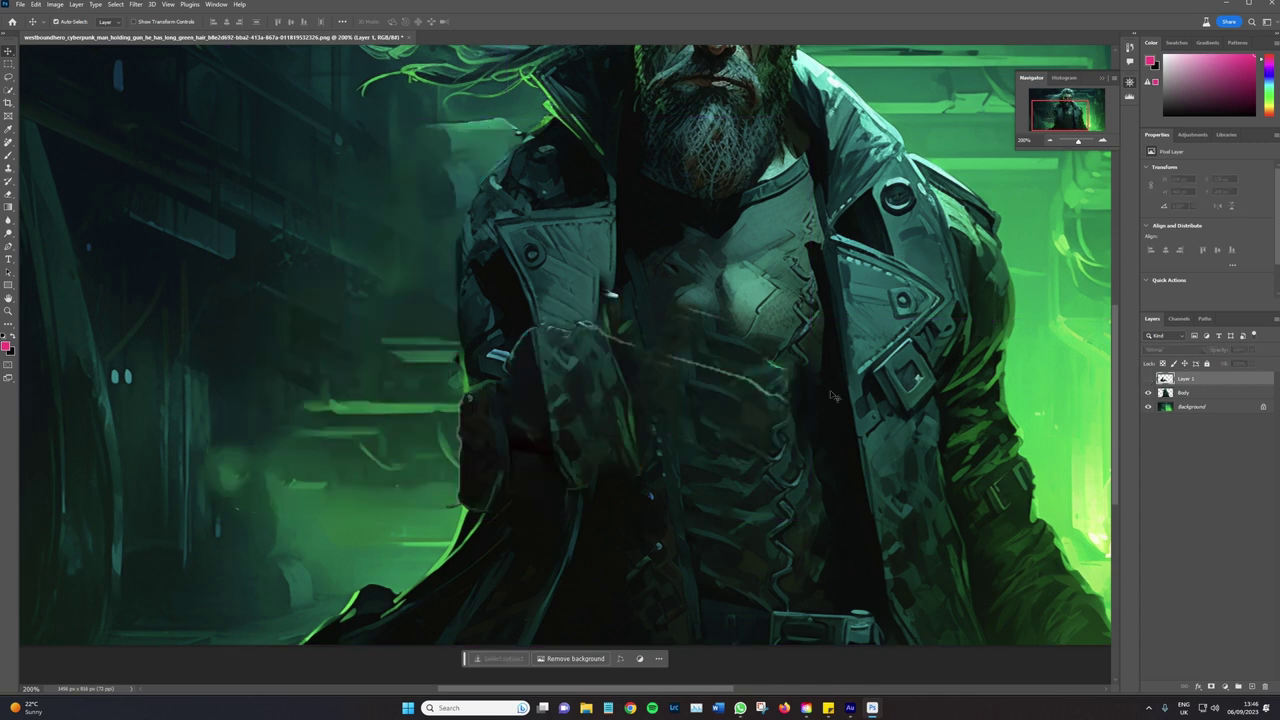
On the Body layer, clone-stamp out the thin strap line across the chest
left_click(8, 167)
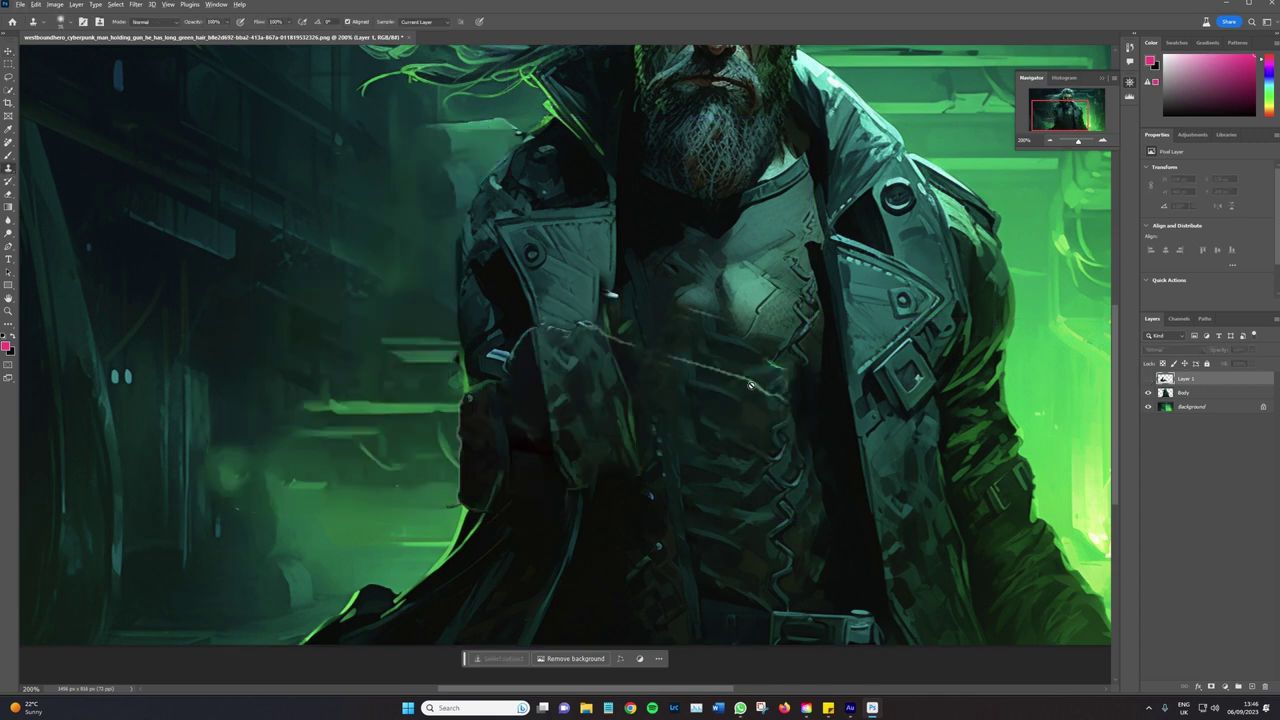
left_click(1218, 393)
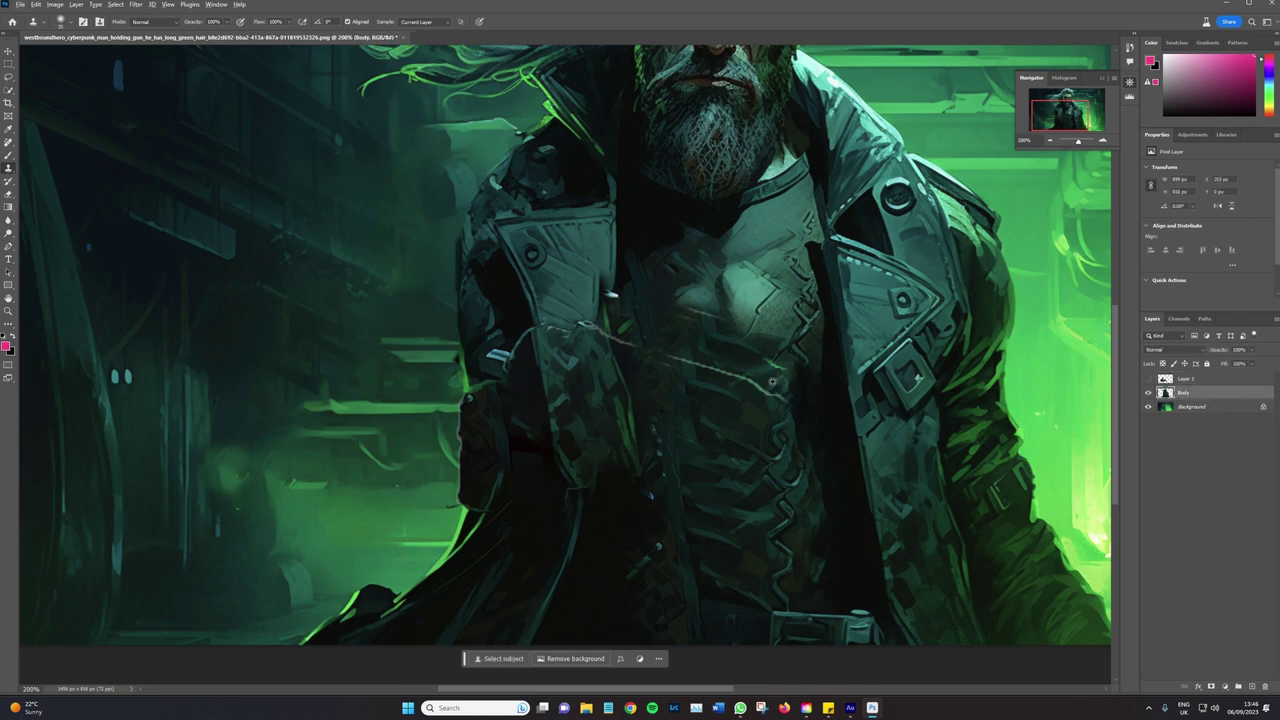
left_click_drag(772, 381, 686, 400)
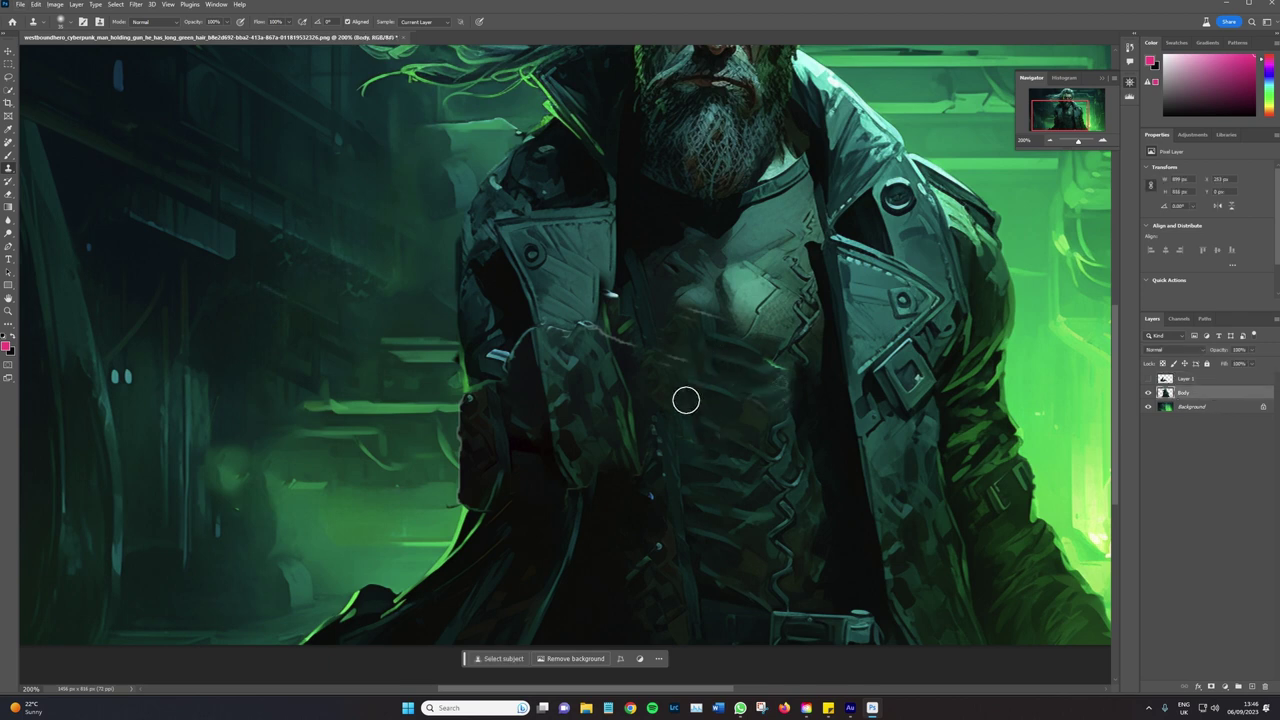
left_click_drag(691, 354, 649, 333)
Try darkening the coat with the Burn tool, undo it, and set its Range to Midtones
right_click(9, 231)
left_click(45, 238)
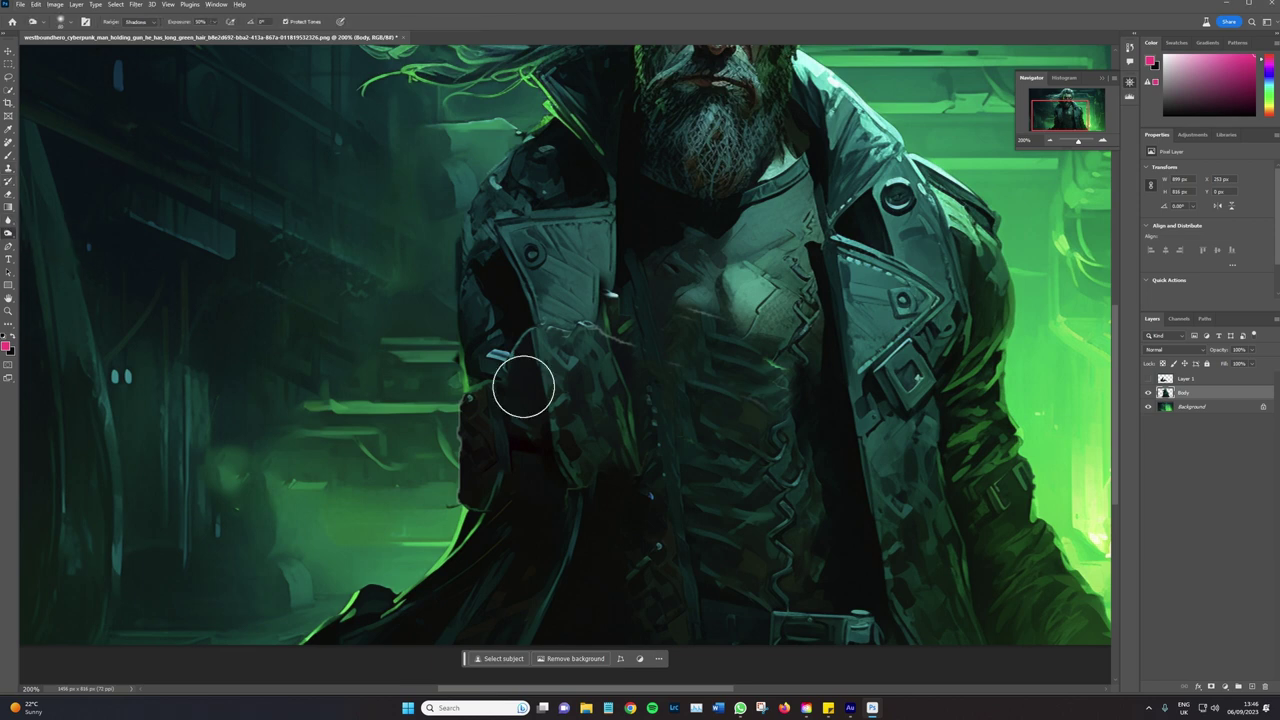
left_click_drag(523, 387, 596, 466)
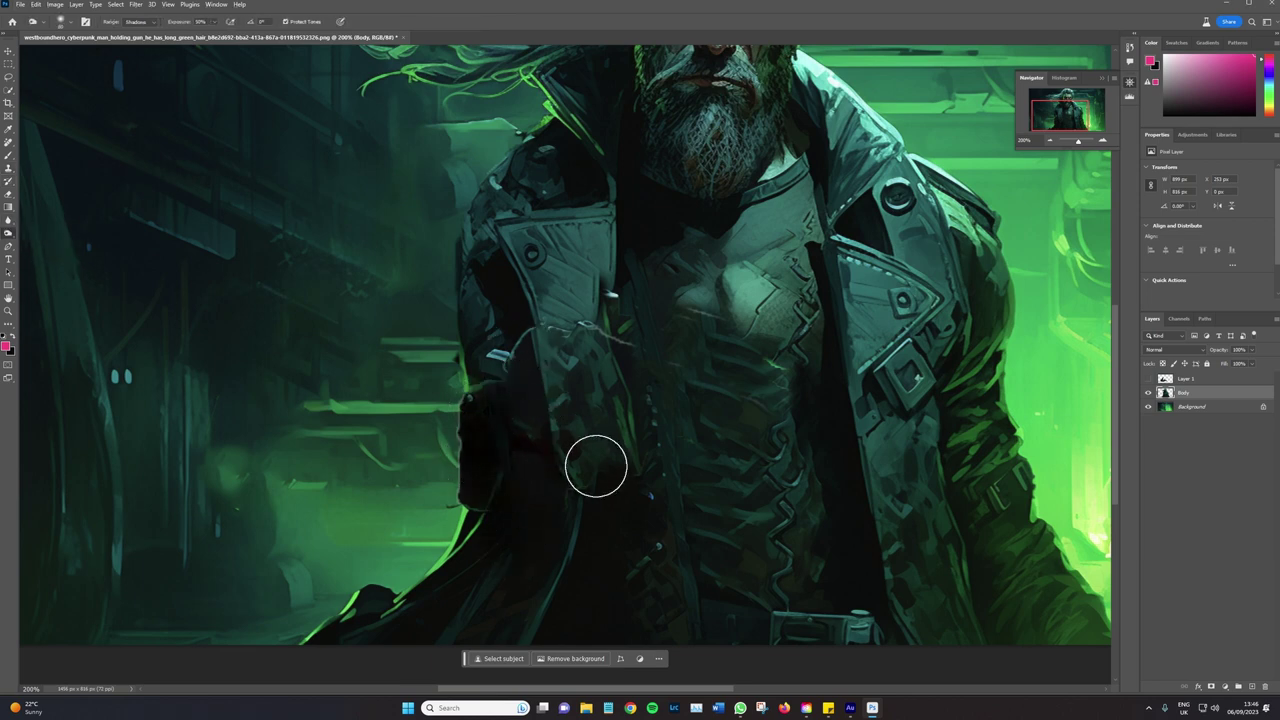
left_click_drag(596, 466, 597, 574)
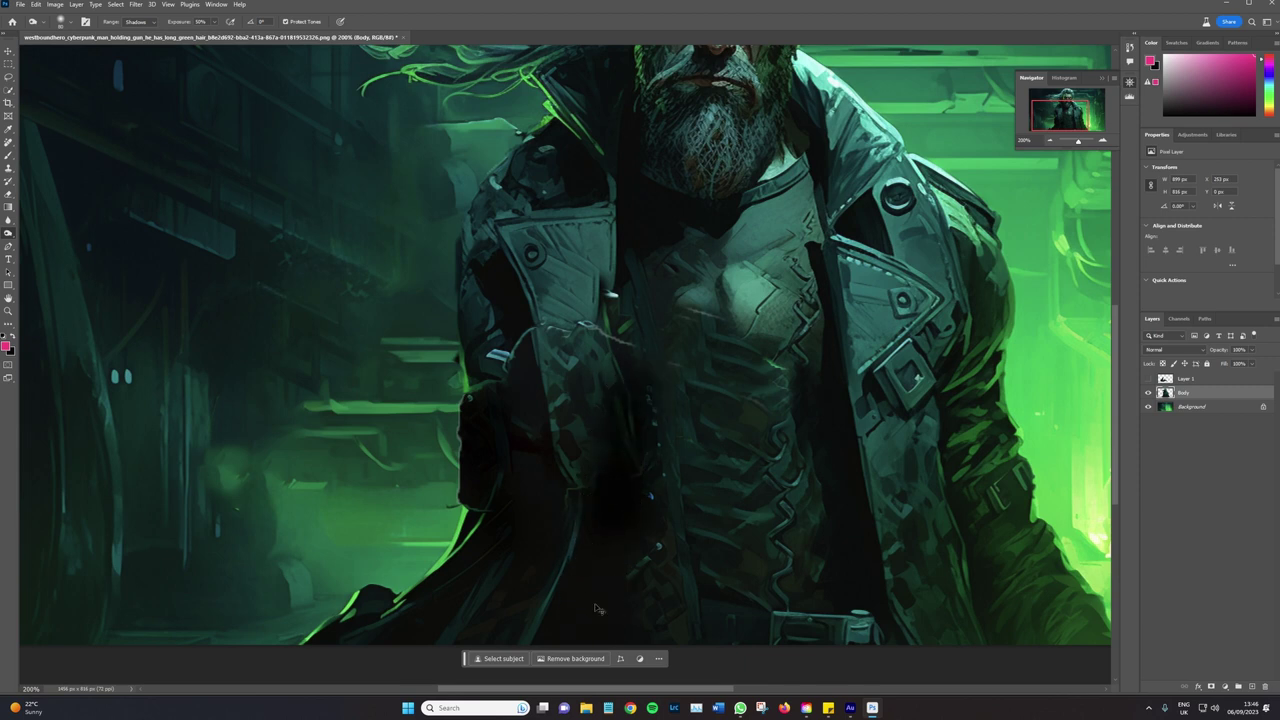
key("ctrl+z")
key("ctrl+z")
key("ctrl+z")
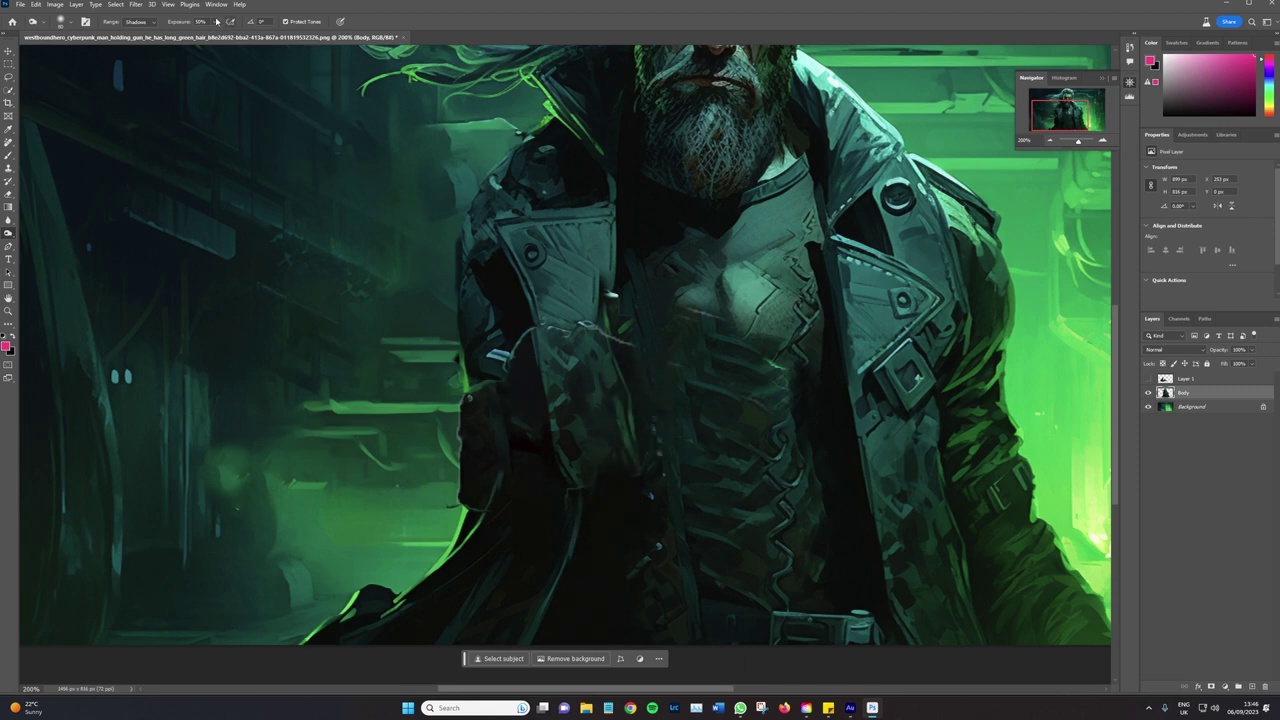
left_click(212, 25)
left_click(138, 21)
left_click(138, 34)
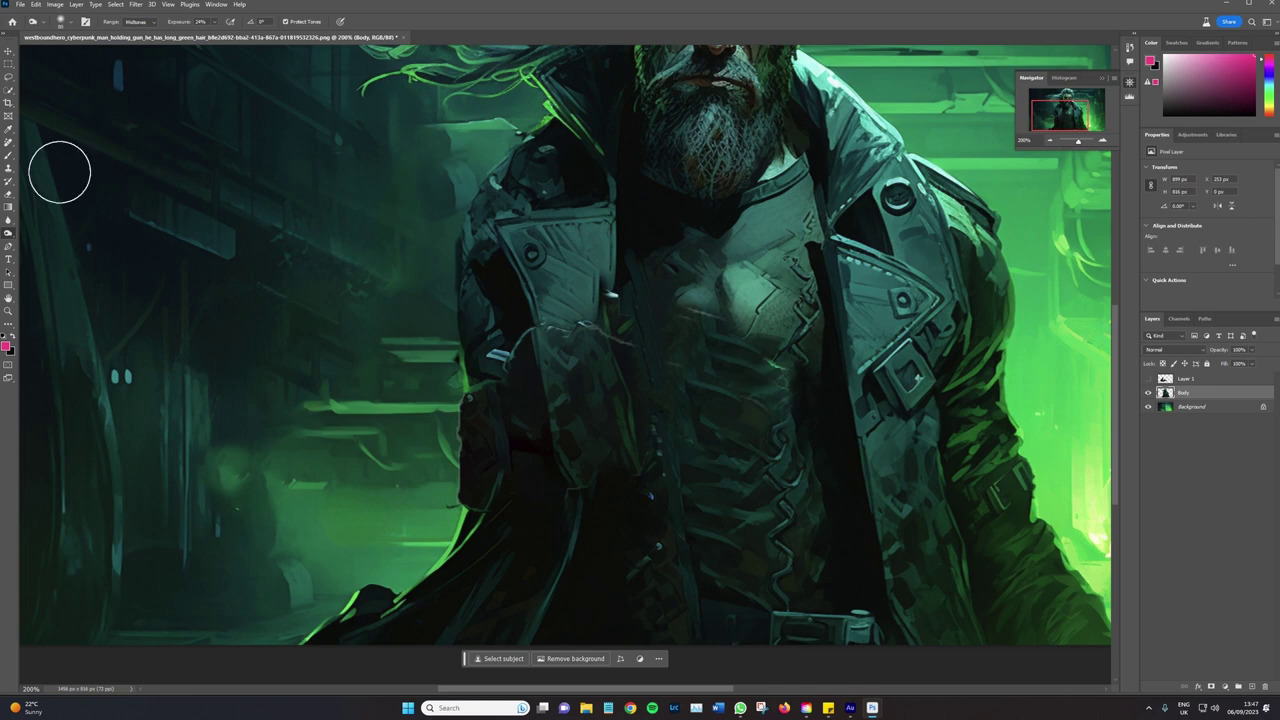
Brush out the lines across the coat front and right chest with the Remove tool
left_click(8, 143)
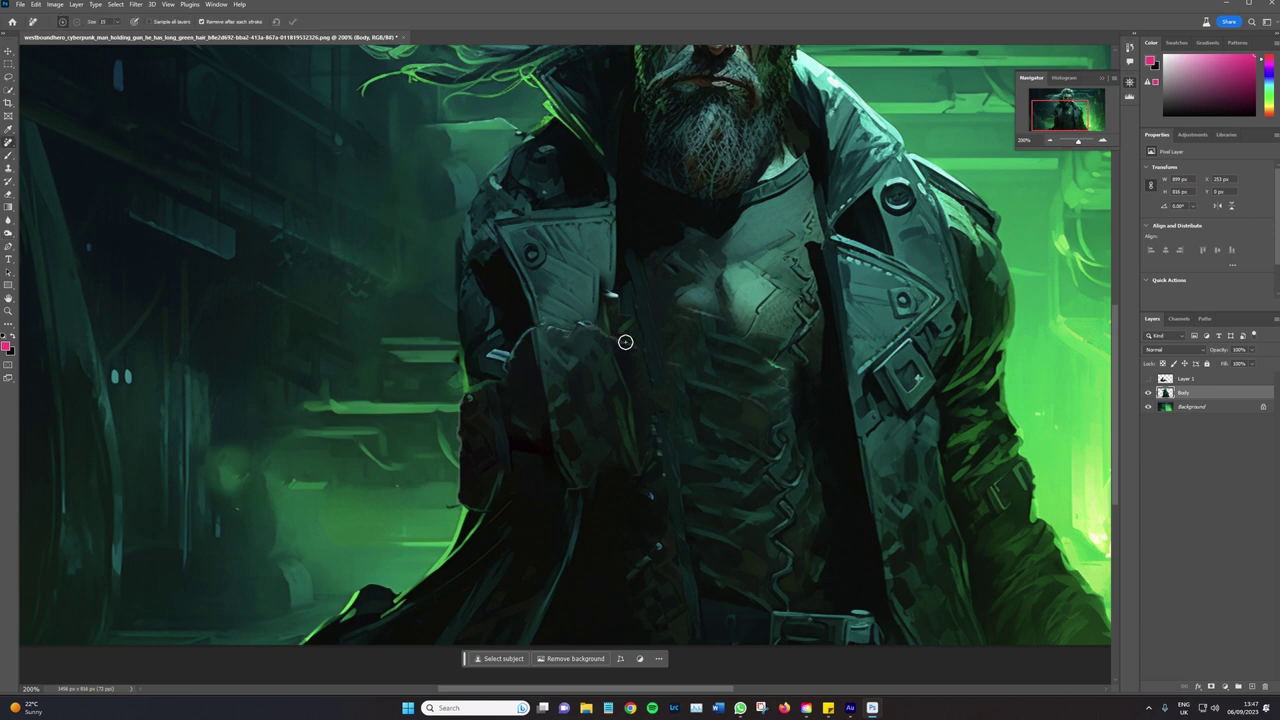
left_click_drag(625, 342, 508, 361)
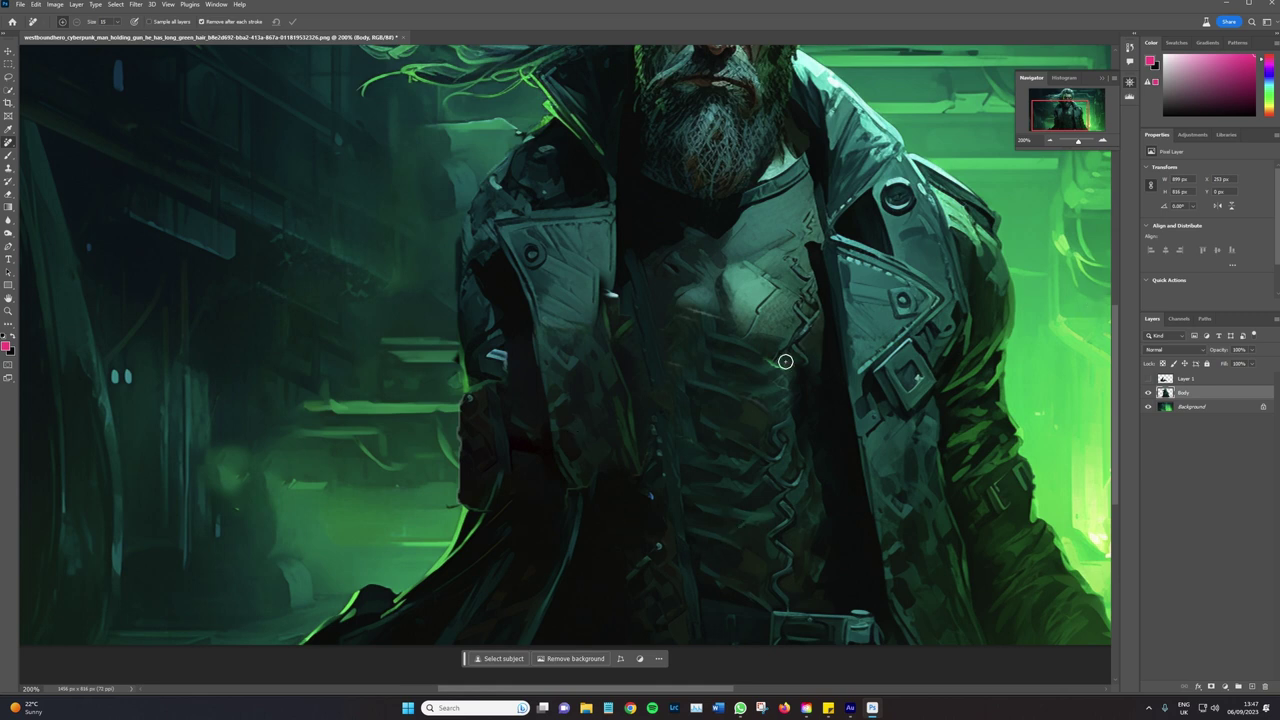
left_click_drag(785, 361, 748, 352)
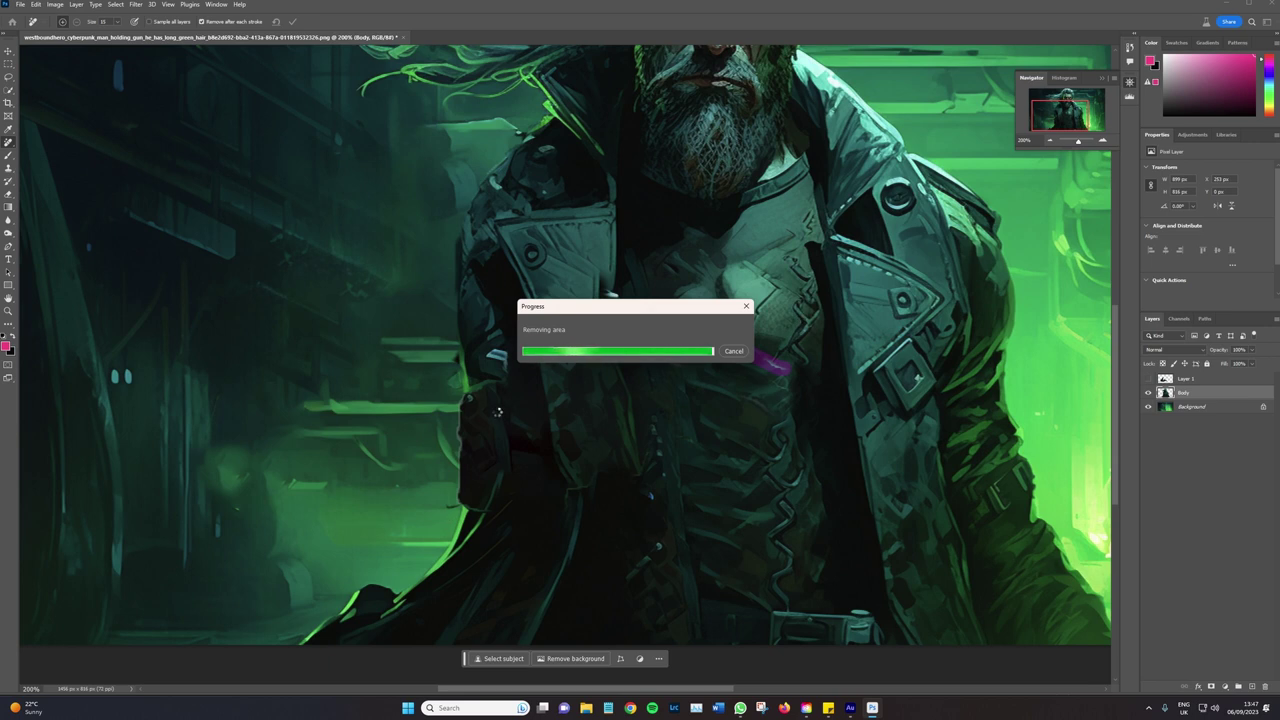
Zoom out to the whole image and back to 100%, toggle the gun layer, then fit the view
left_click(1050, 141)
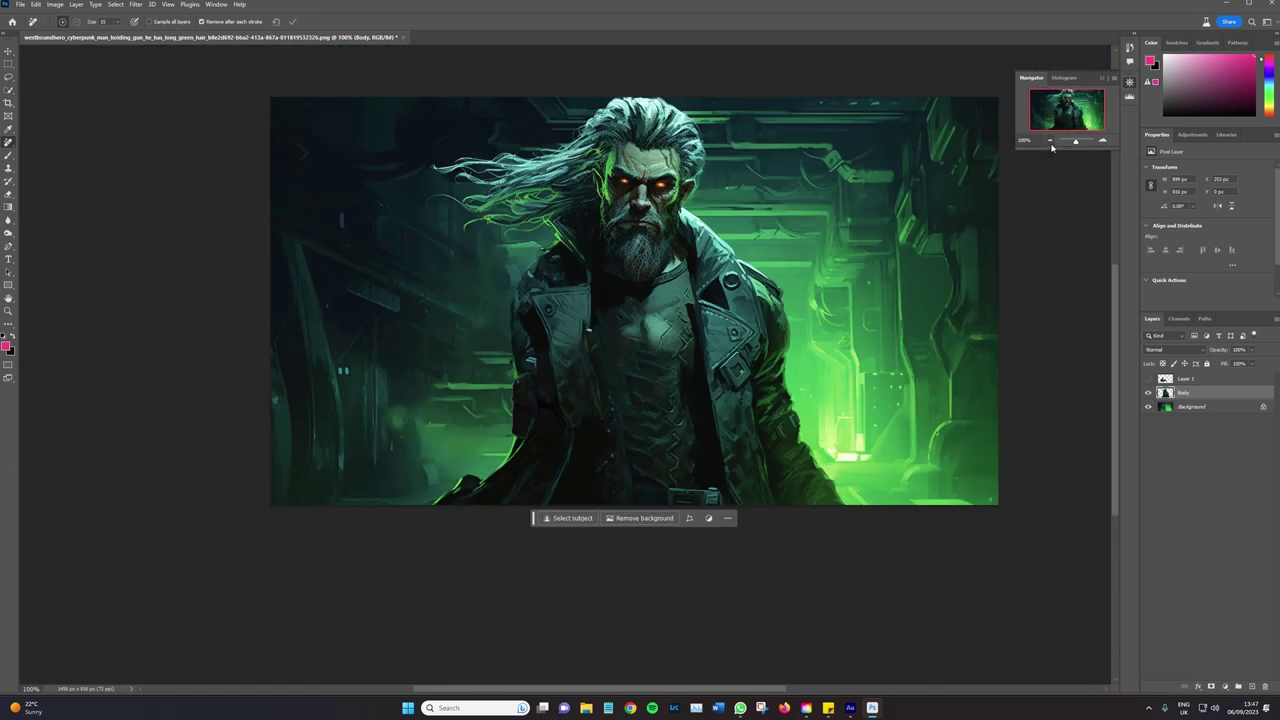
left_click(1050, 141)
left_click(1103, 142)
left_click(1149, 380)
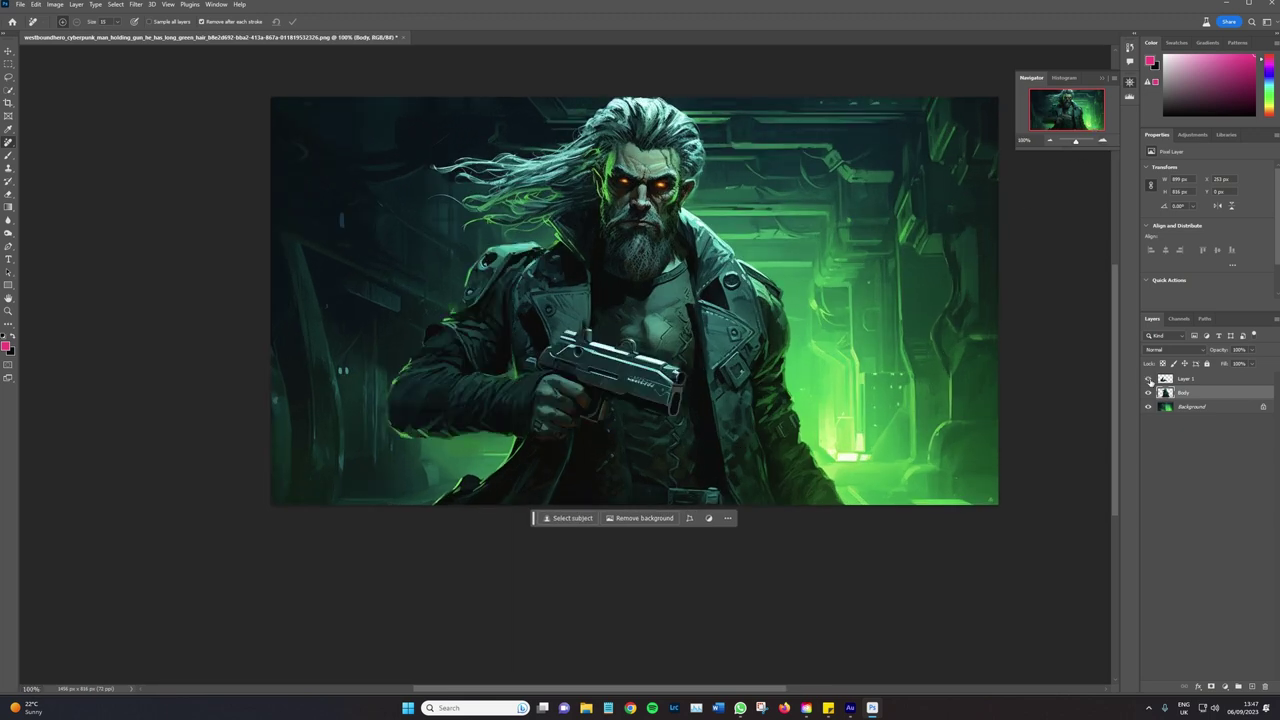
left_click(1149, 380)
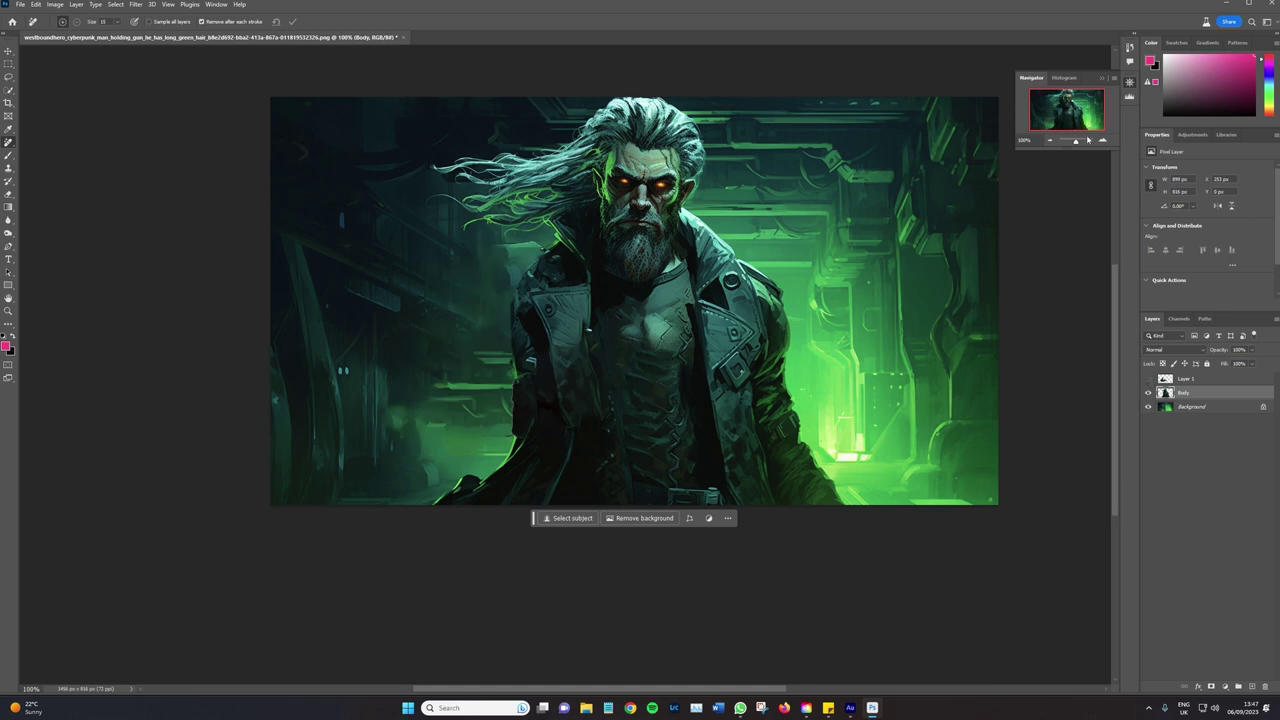
left_click_drag(1088, 140, 1077, 143)
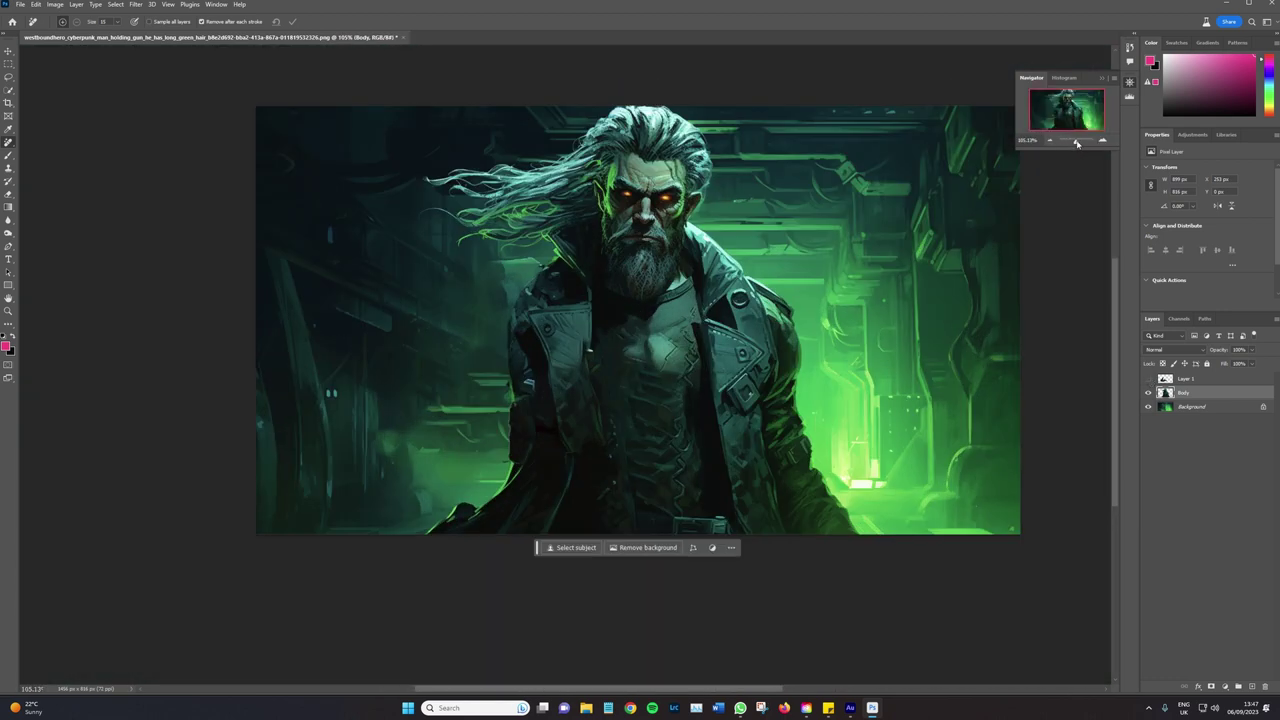
Make Layer 1 visible, rename it Elbow then Shoulder, and zoom to 200% on the arm
left_click(1149, 380)
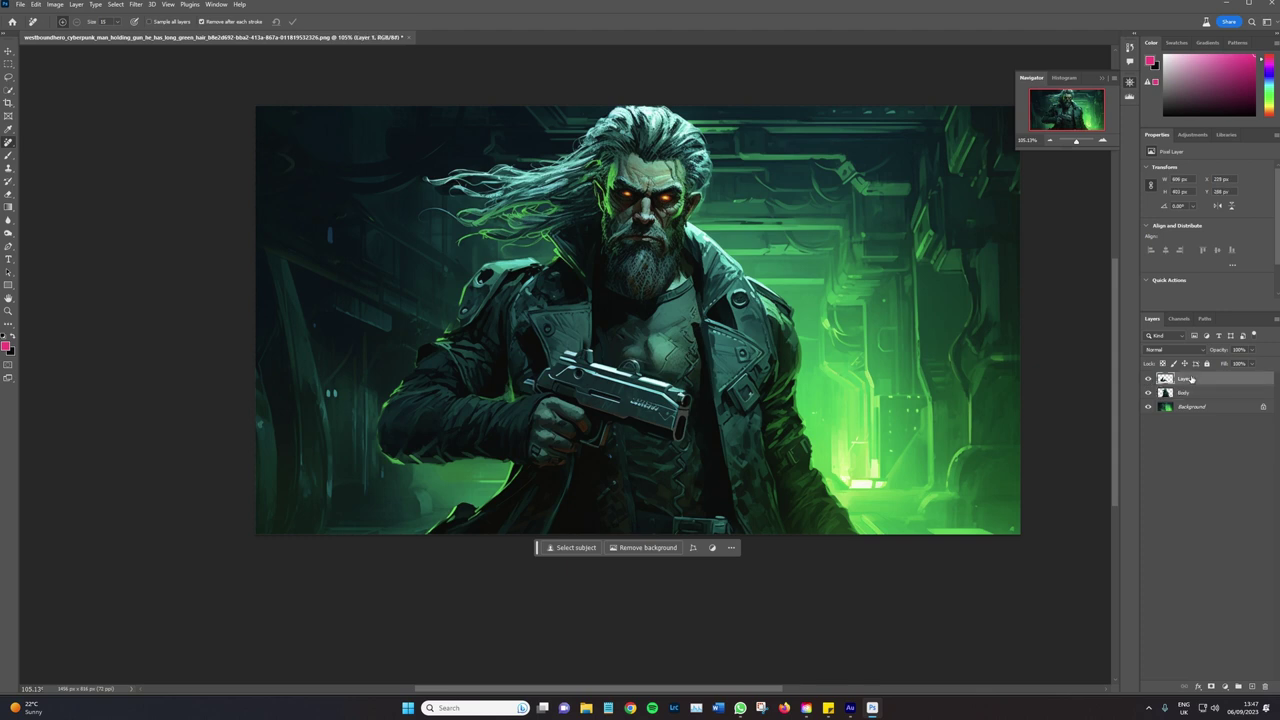
right_click(1190, 379)
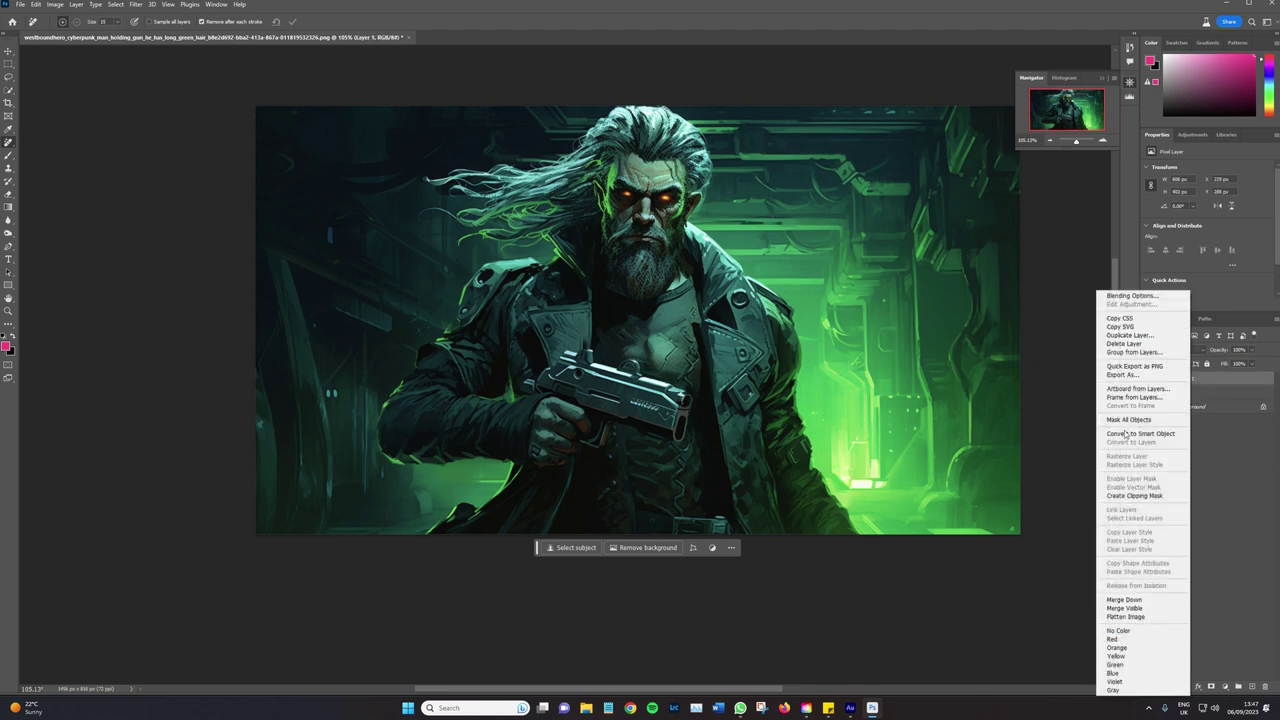
left_click(1202, 379)
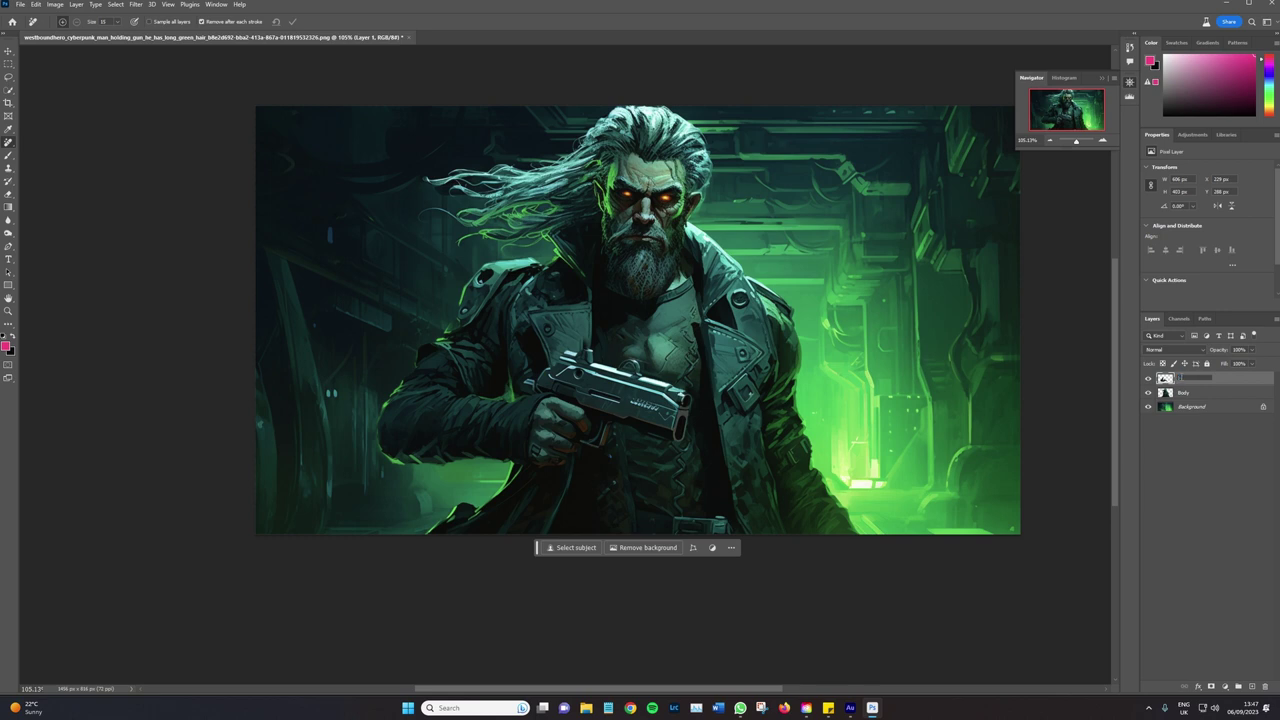
type("ow")
key("Return")
left_click(1103, 143)
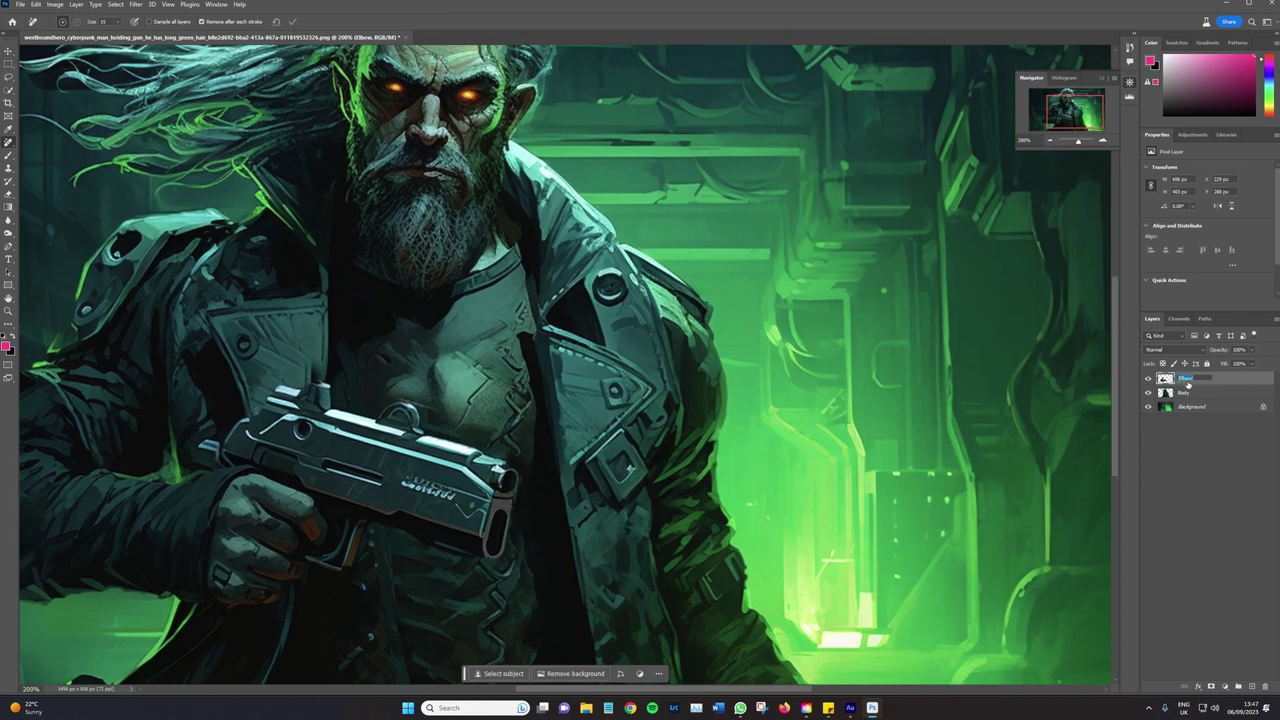
type("der")
key("Return")
left_click_drag(1091, 106, 1080, 108)
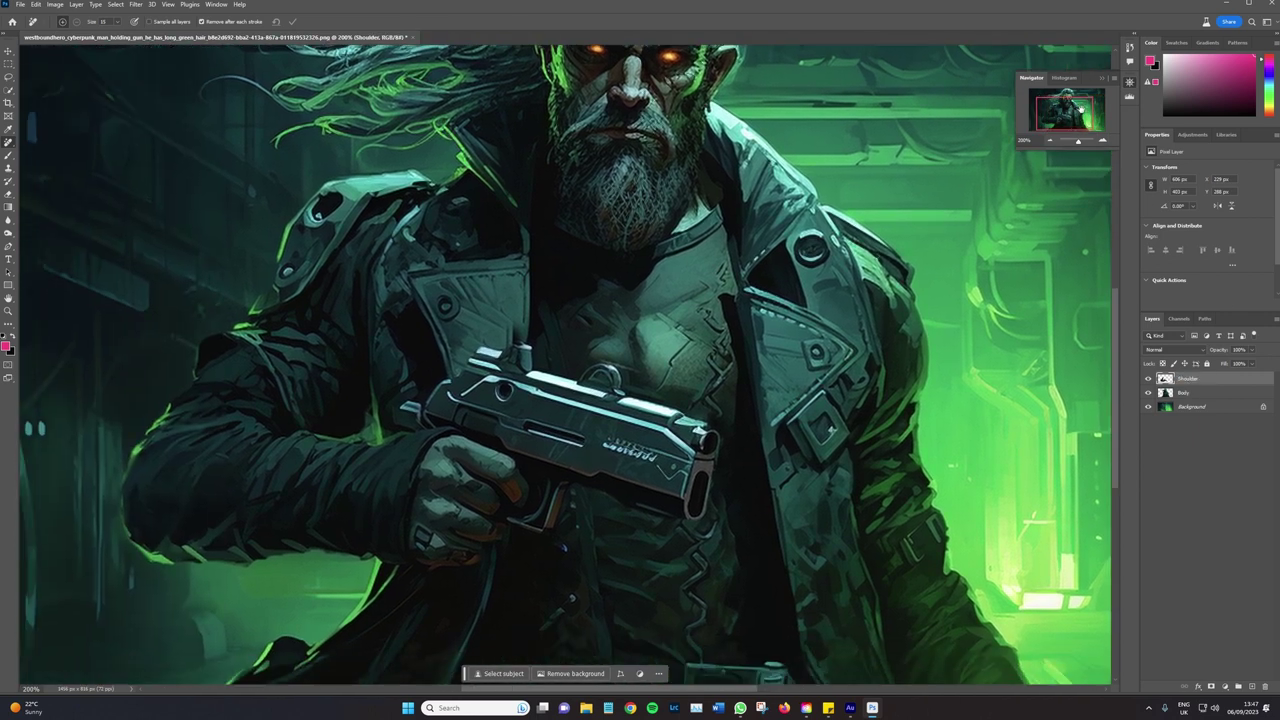
Quick-select the coat sleeve and hand, and preview it at full transparency in Select and Mask
left_click(9, 91)
mouse_move(162, 467)
left_mouse_down()
mouse_move(374, 502)
mouse_move(490, 369)
mouse_move(614, 393)
left_mouse_up()
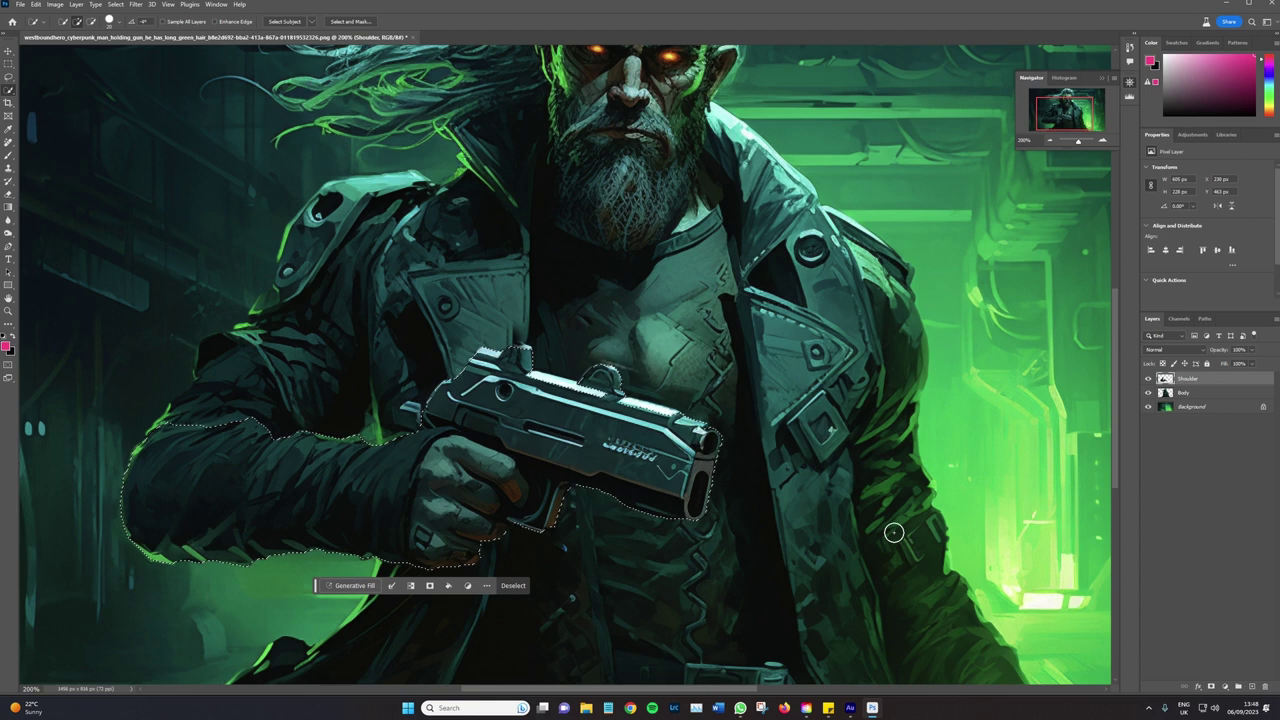
left_click(350, 21)
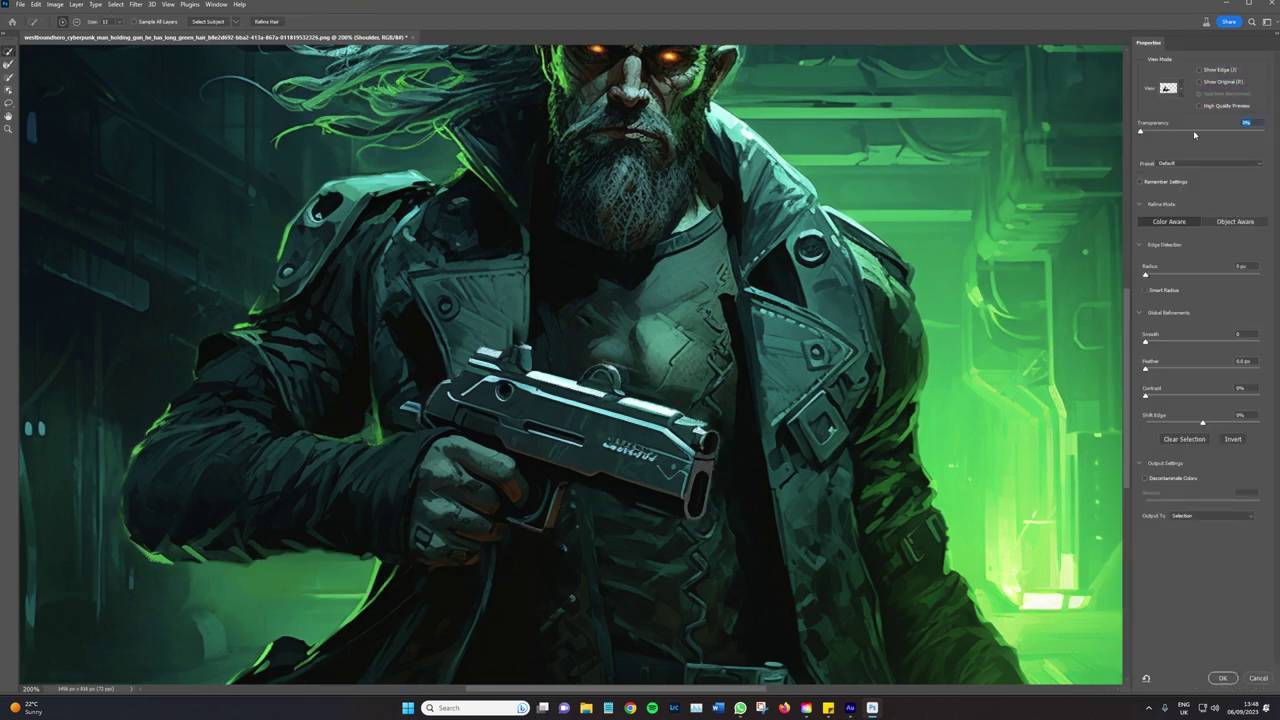
left_click_drag(1194, 134, 1272, 133)
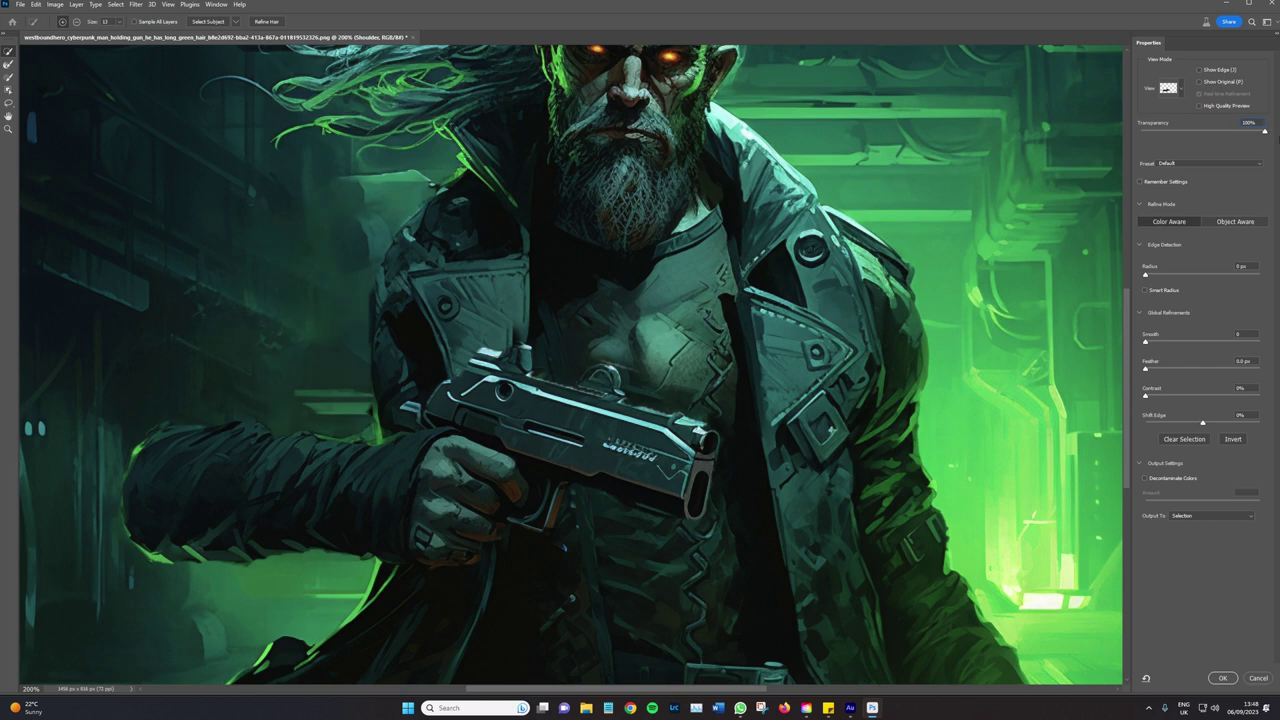
key("Return")
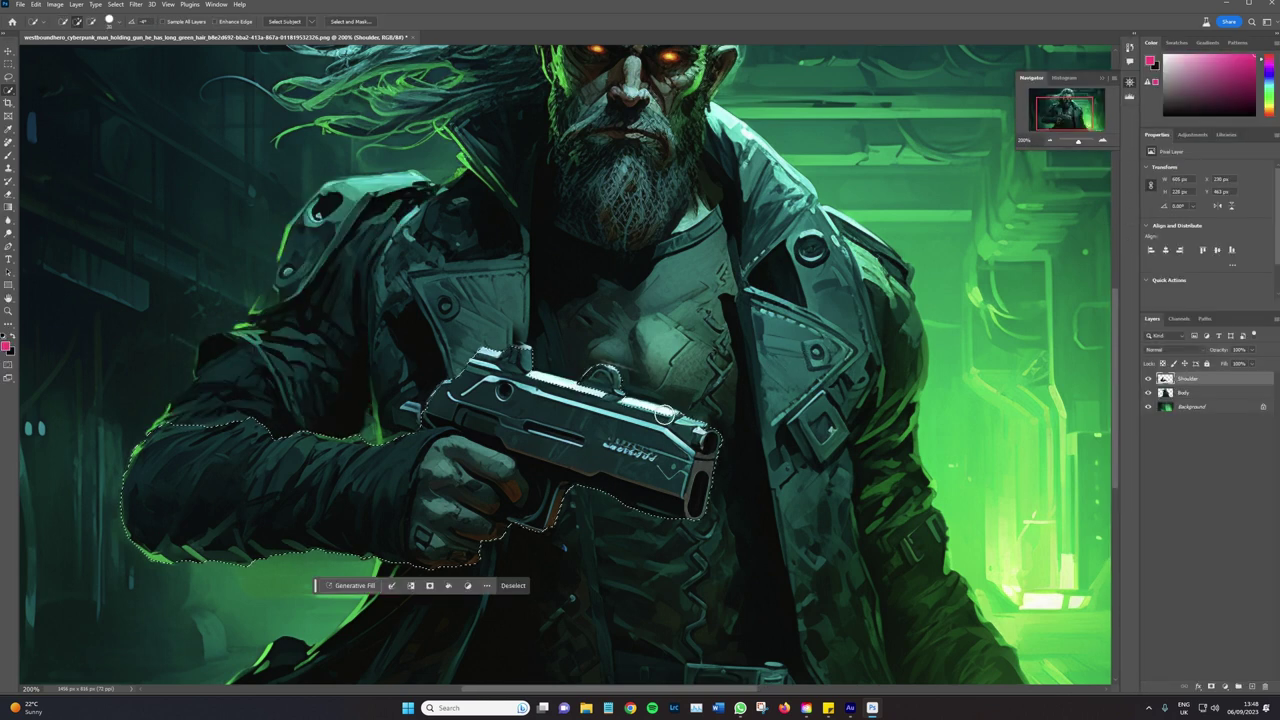
Extend the selection over the arm, subtract the shoulder armour, and accept the refined edges
left_click_drag(400, 220, 300, 320)
left_click(350, 21)
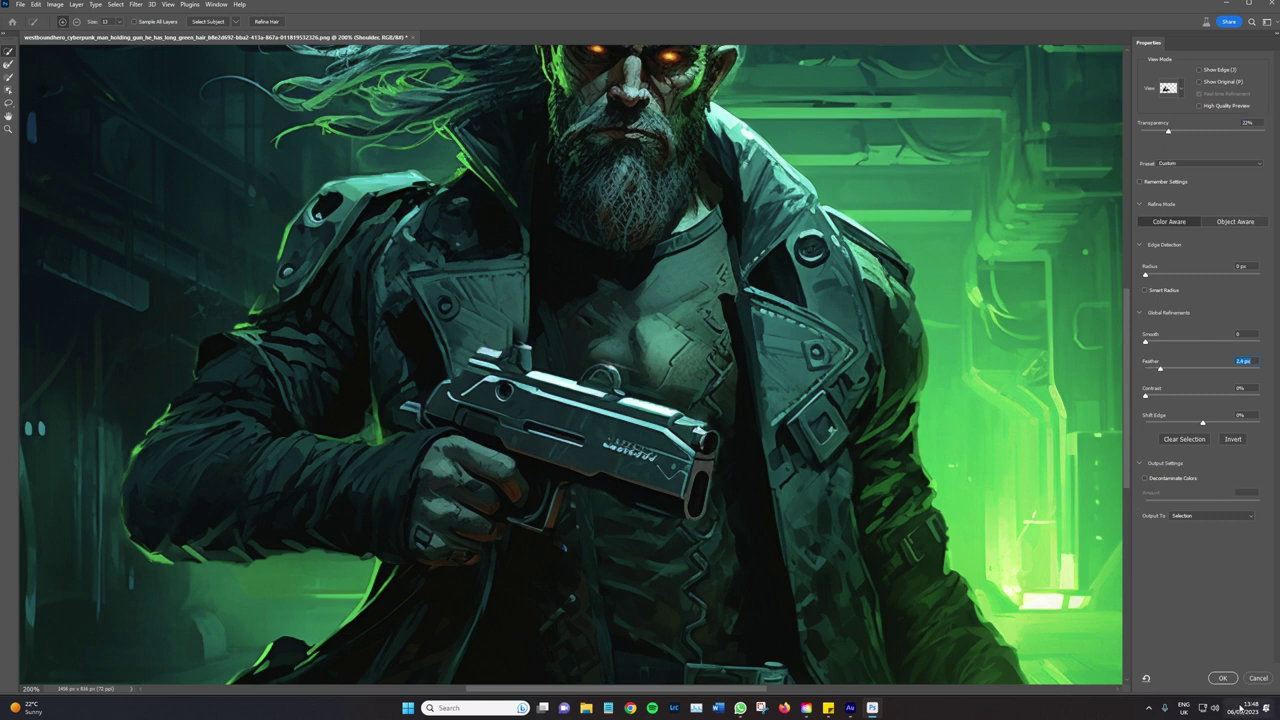
left_click(1221, 678)
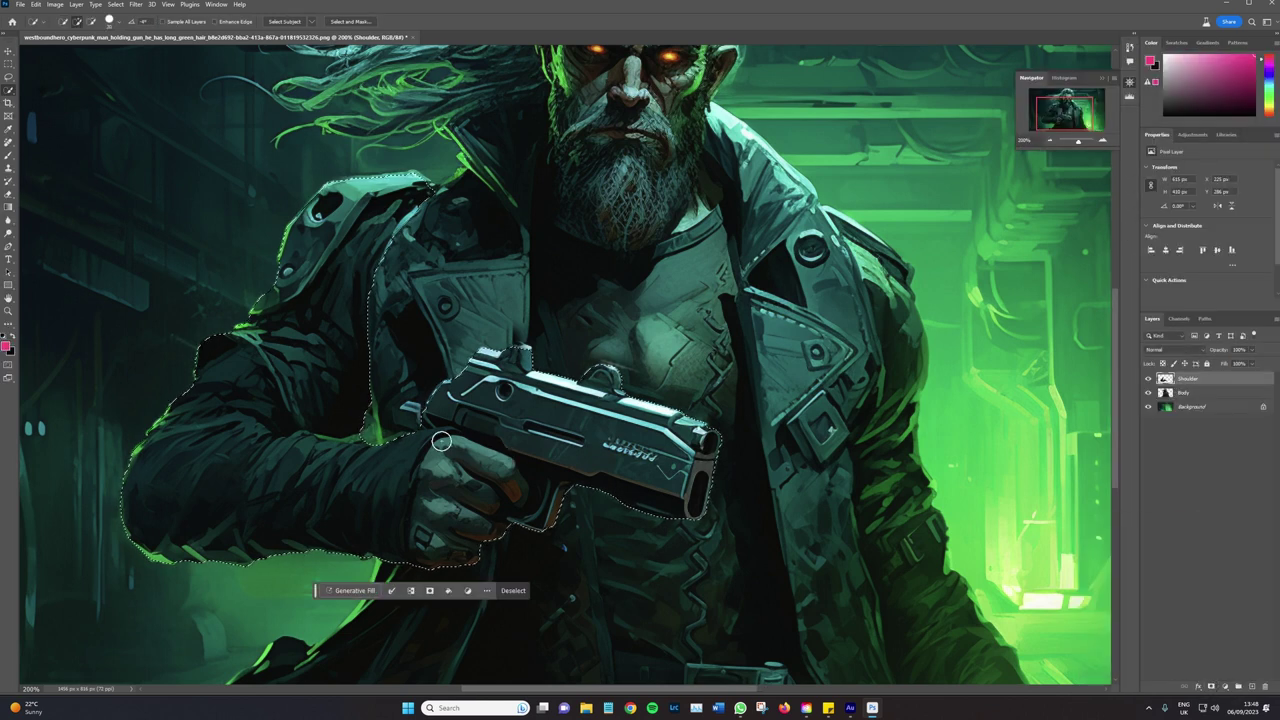
left_click_drag(303, 395, 386, 230)
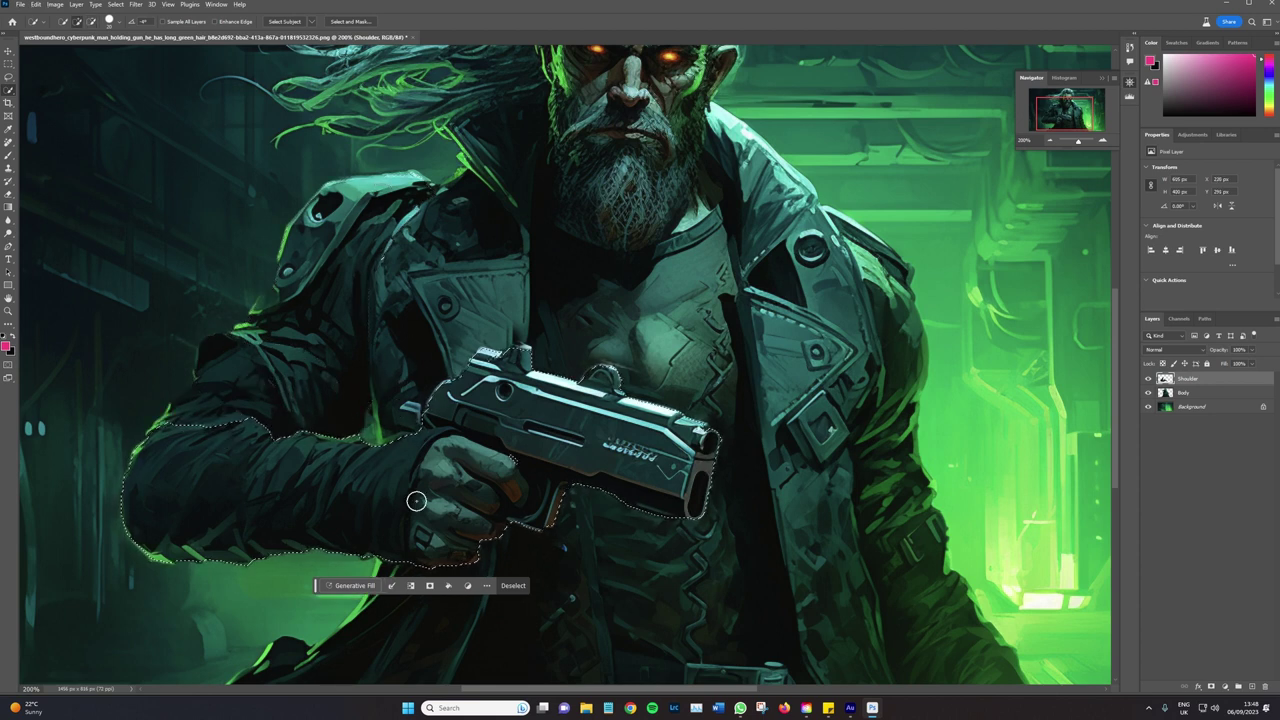
left_click(1129, 82)
key("ctrl+alt+r")
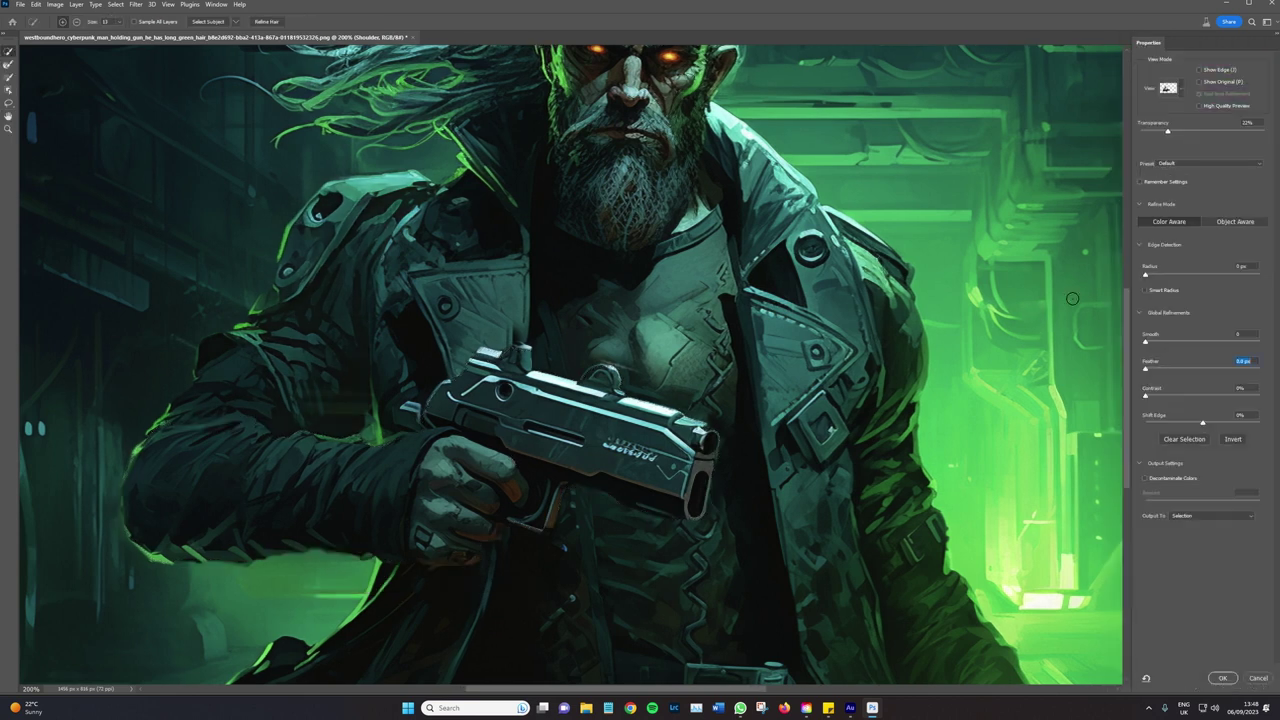
mouse_move(1189, 131)
left_mouse_down()
mouse_move(1265, 134)
mouse_move(969, 113)
left_mouse_up()
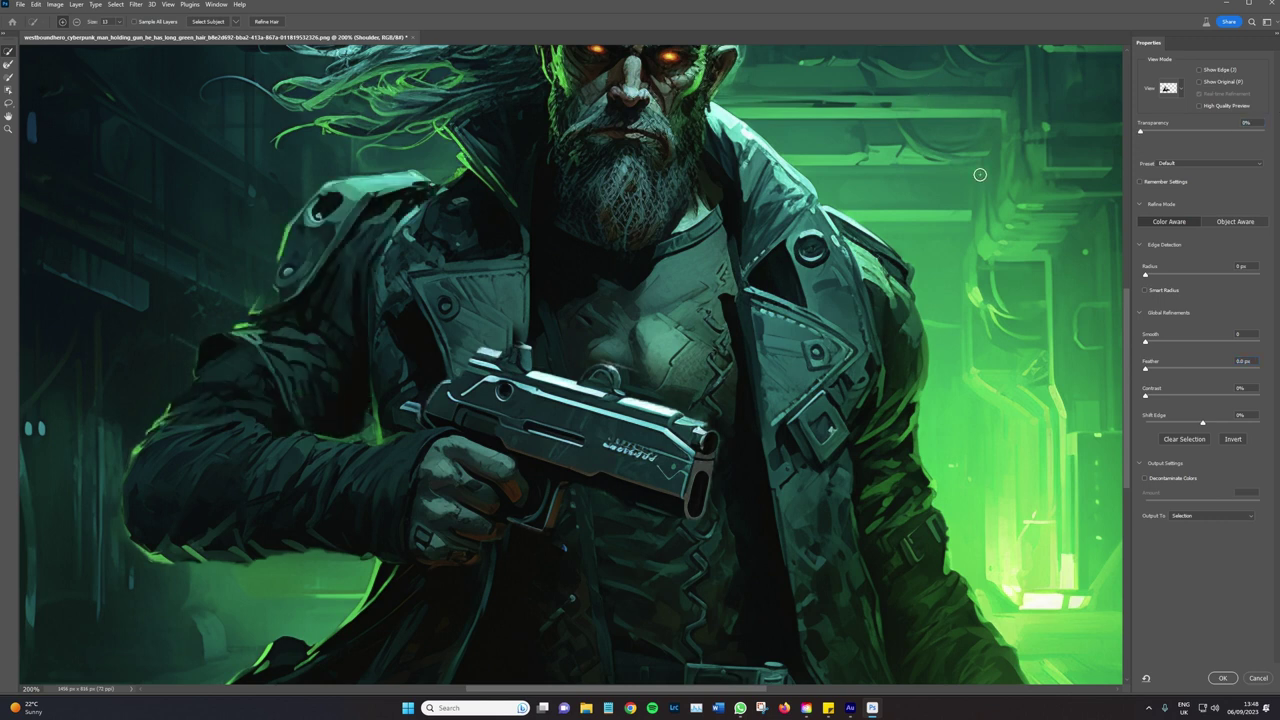
key("Return")
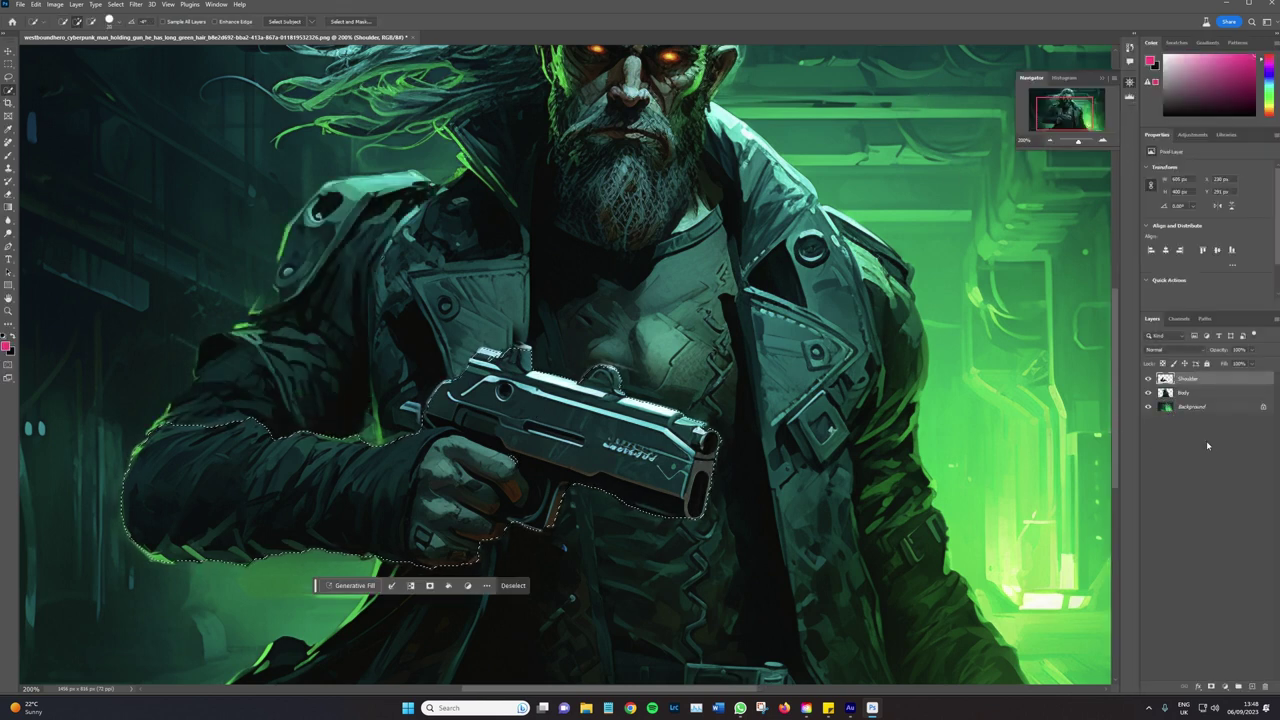
Copy the arm, hand and gun selection to a new layer named Arm
key("ctrl+j")
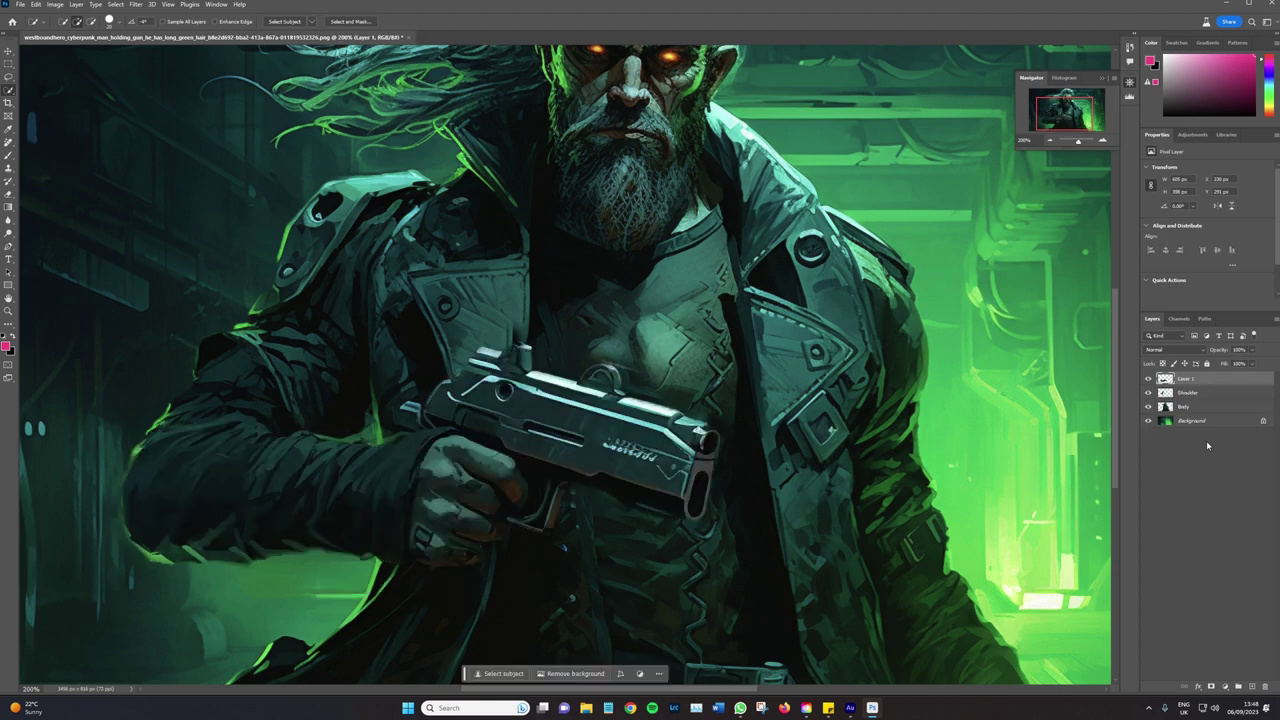
right_click(1225, 380)
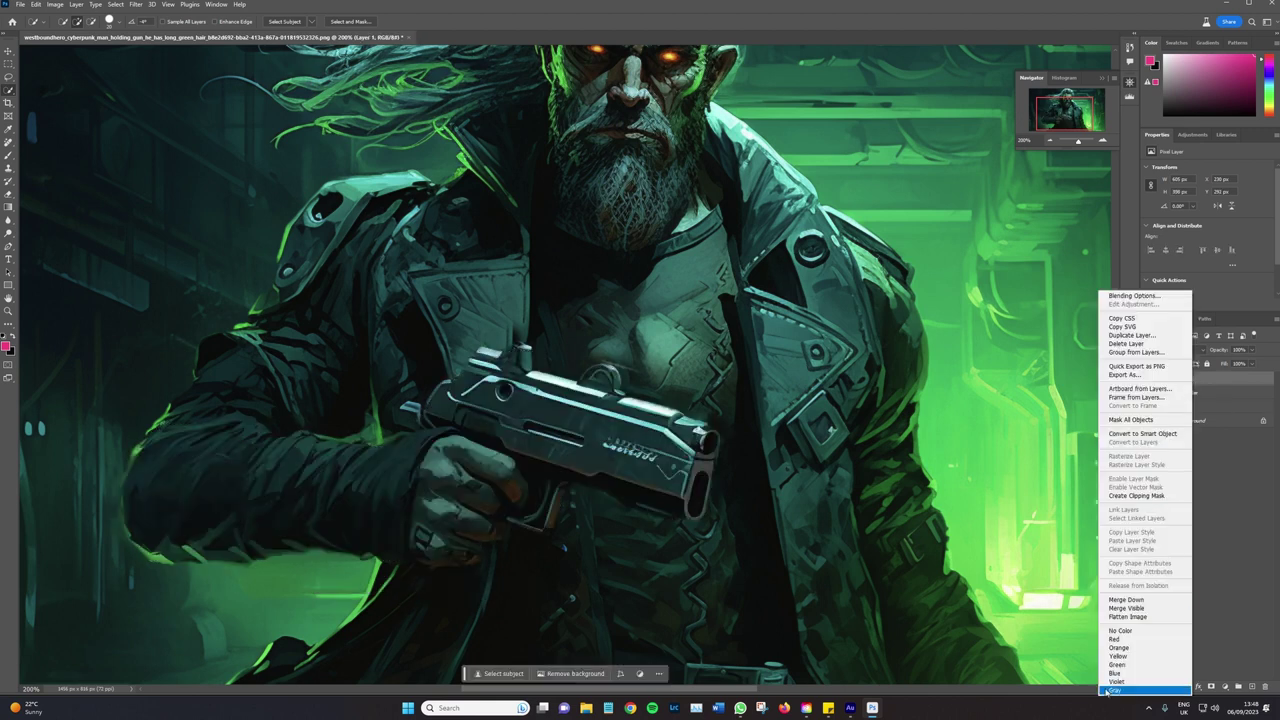
left_click(1202, 378)
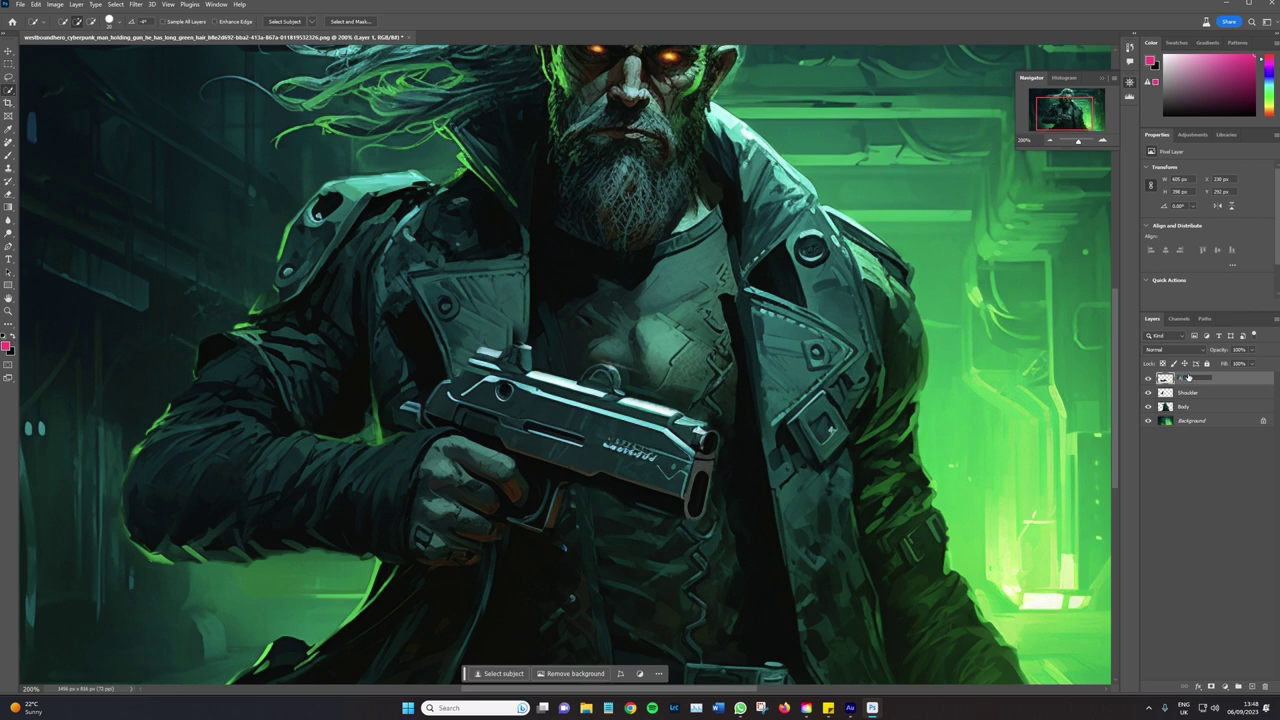
key("Return")
Hide and reshow the Shoulder and Arm layers to check the split, then zoom out to the whole figure
left_click(1162, 408)
left_click(1148, 392)
left_click(1148, 378)
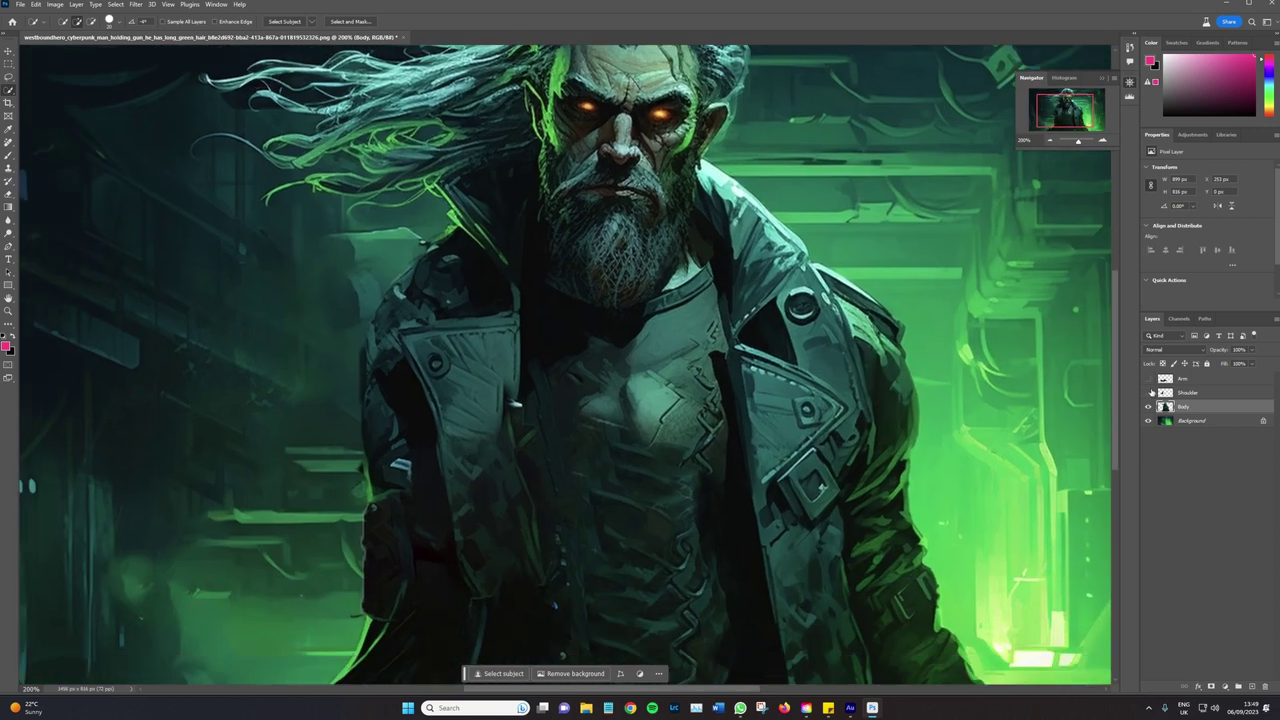
left_click(1147, 379)
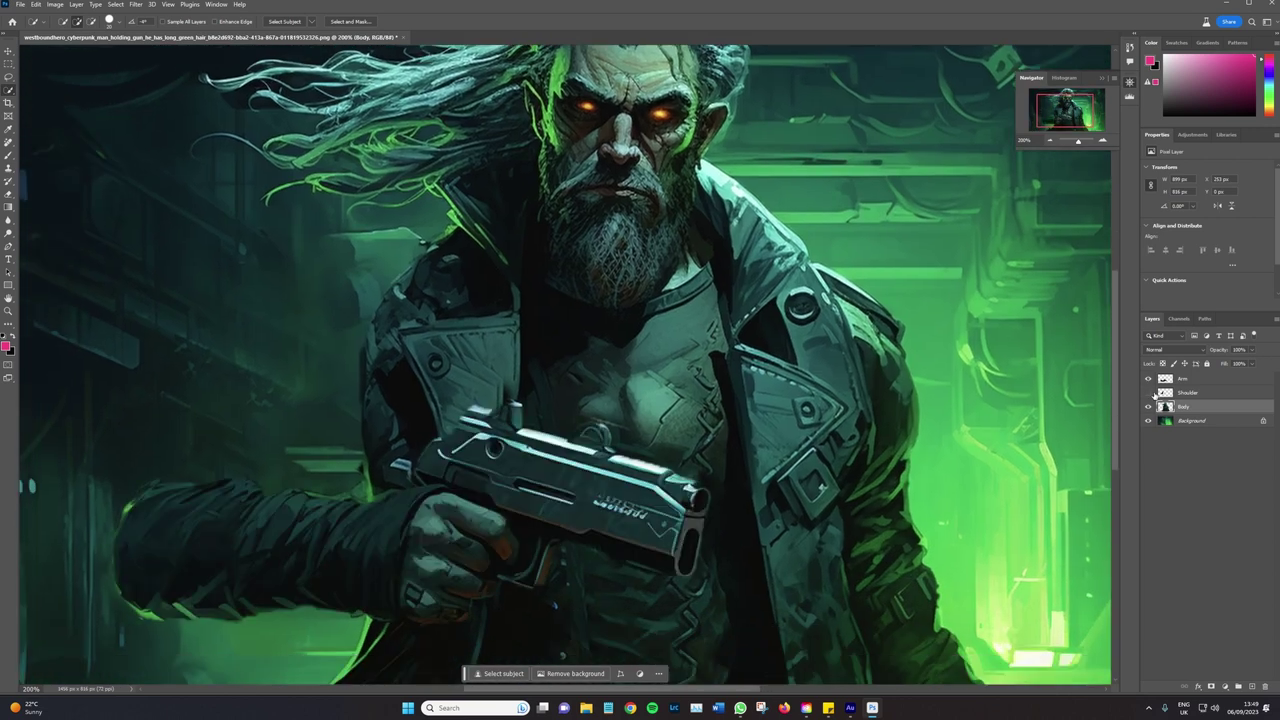
left_click(1148, 392)
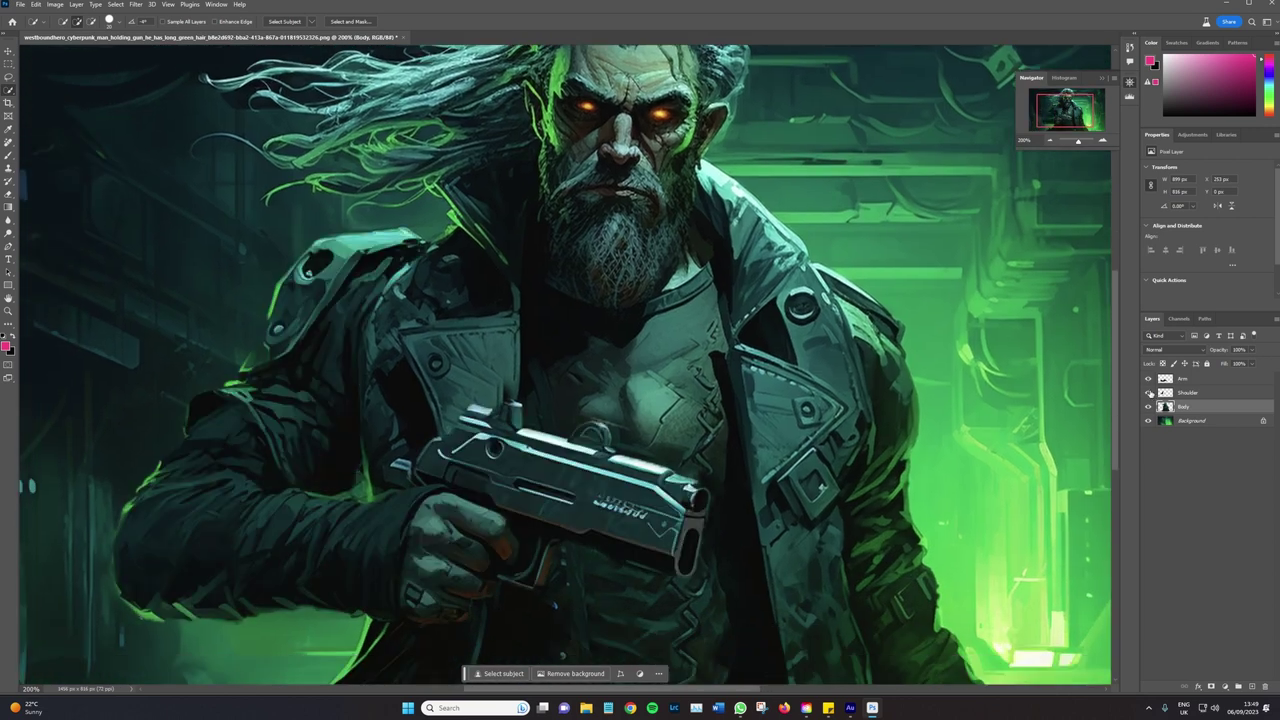
scroll(1015, 153, "up", 3)
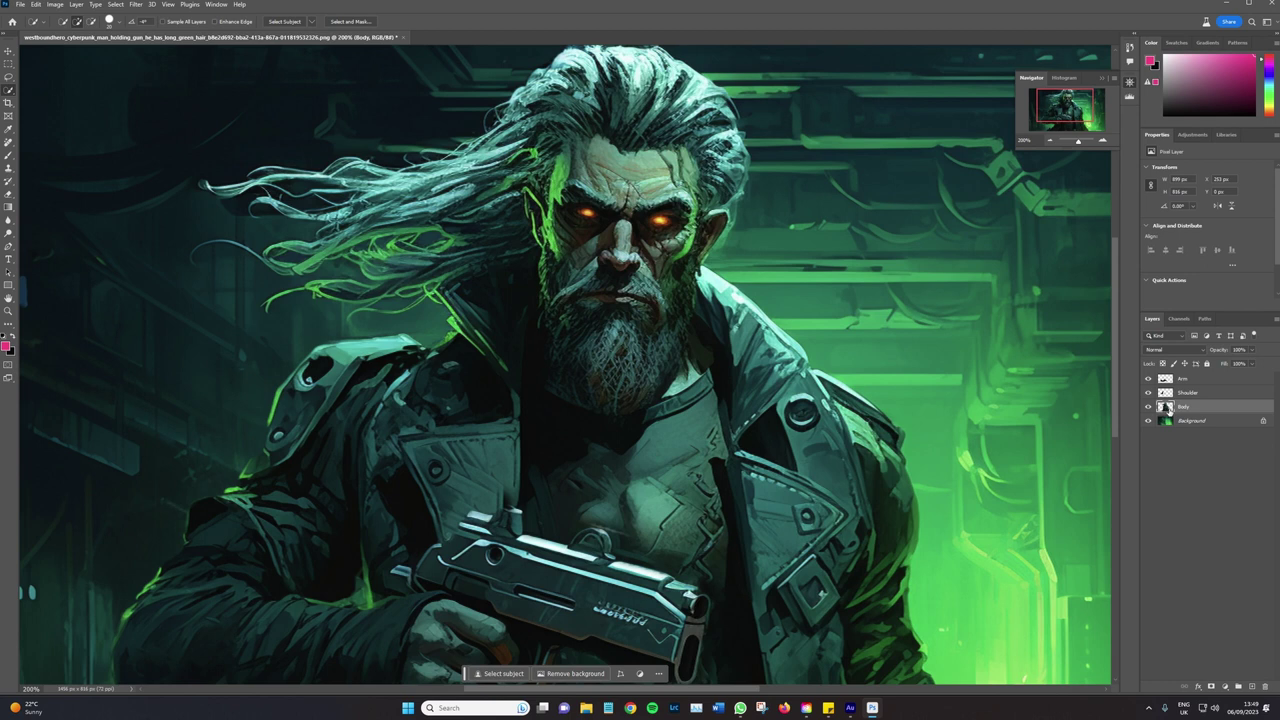
key("ctrl+minus")
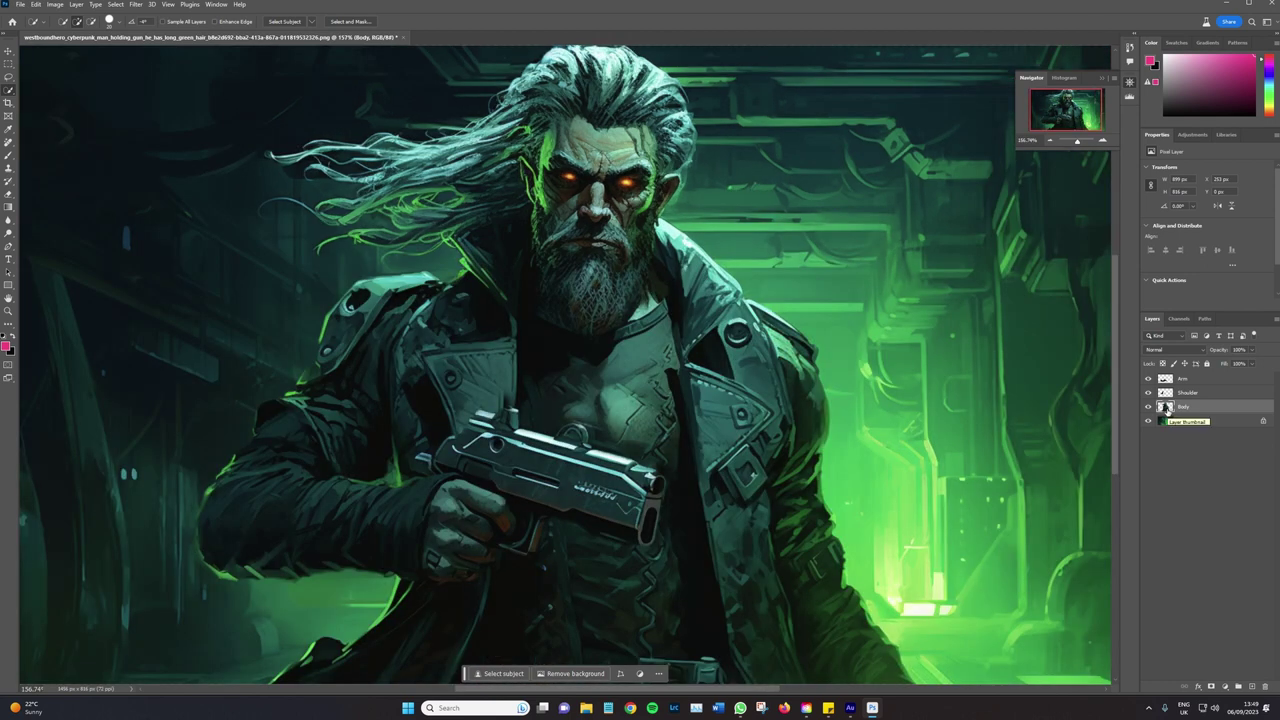
Load the Body layer's pixels and brush-adjust the selection around the coat, head and hair edge
left_click(1165, 408, "ctrl")
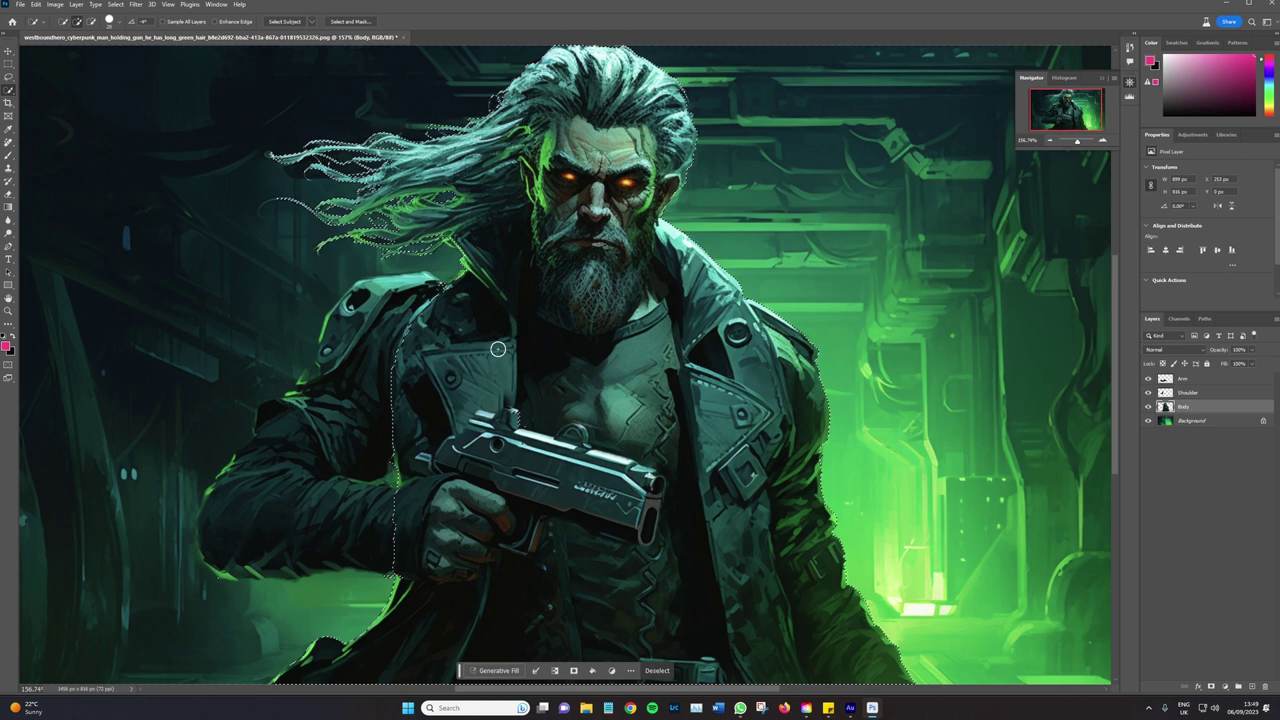
key("bracketright")
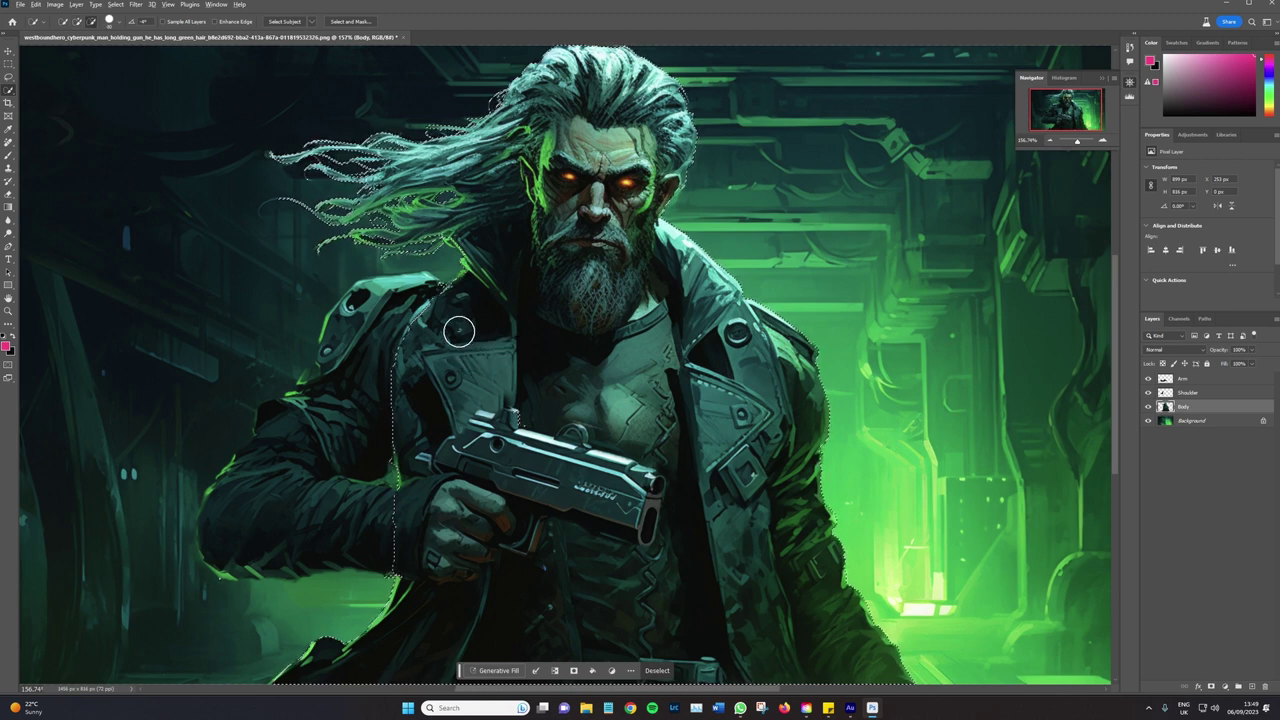
left_click_drag(459, 330, 355, 620)
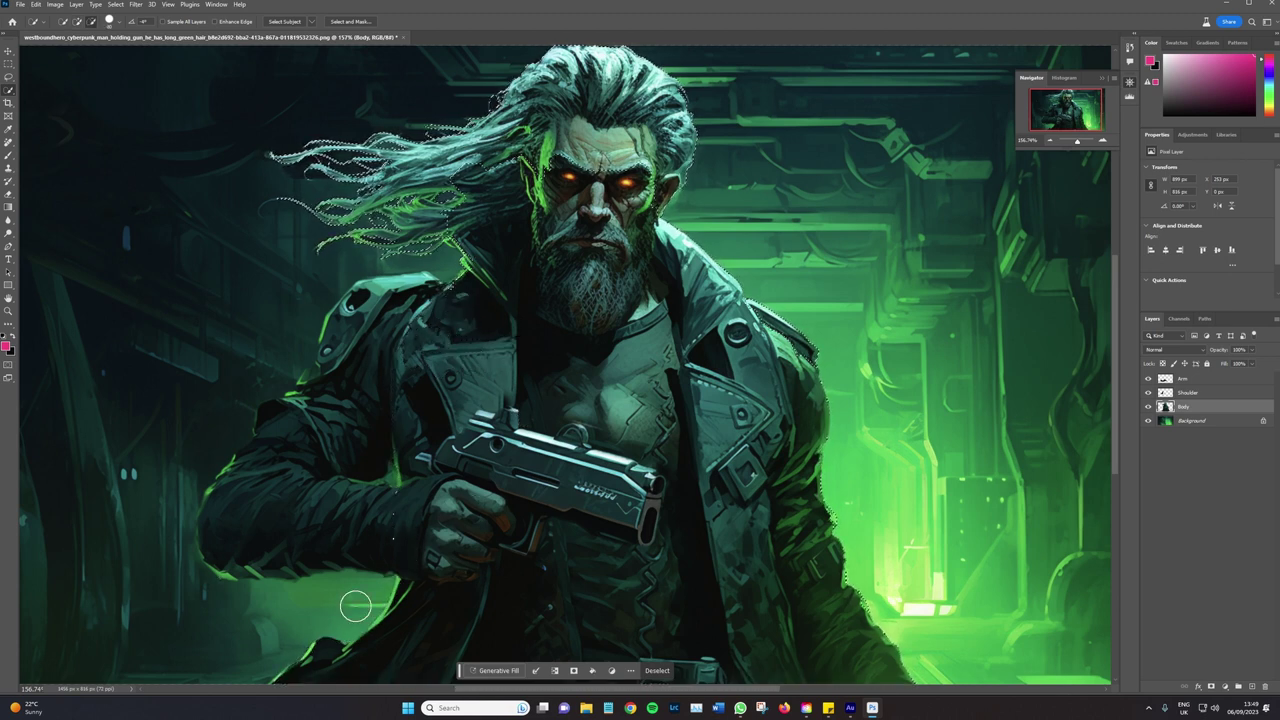
mouse_move(526, 306)
left_mouse_down()
mouse_move(556, 226)
mouse_move(622, 207)
mouse_move(622, 283)
left_mouse_up()
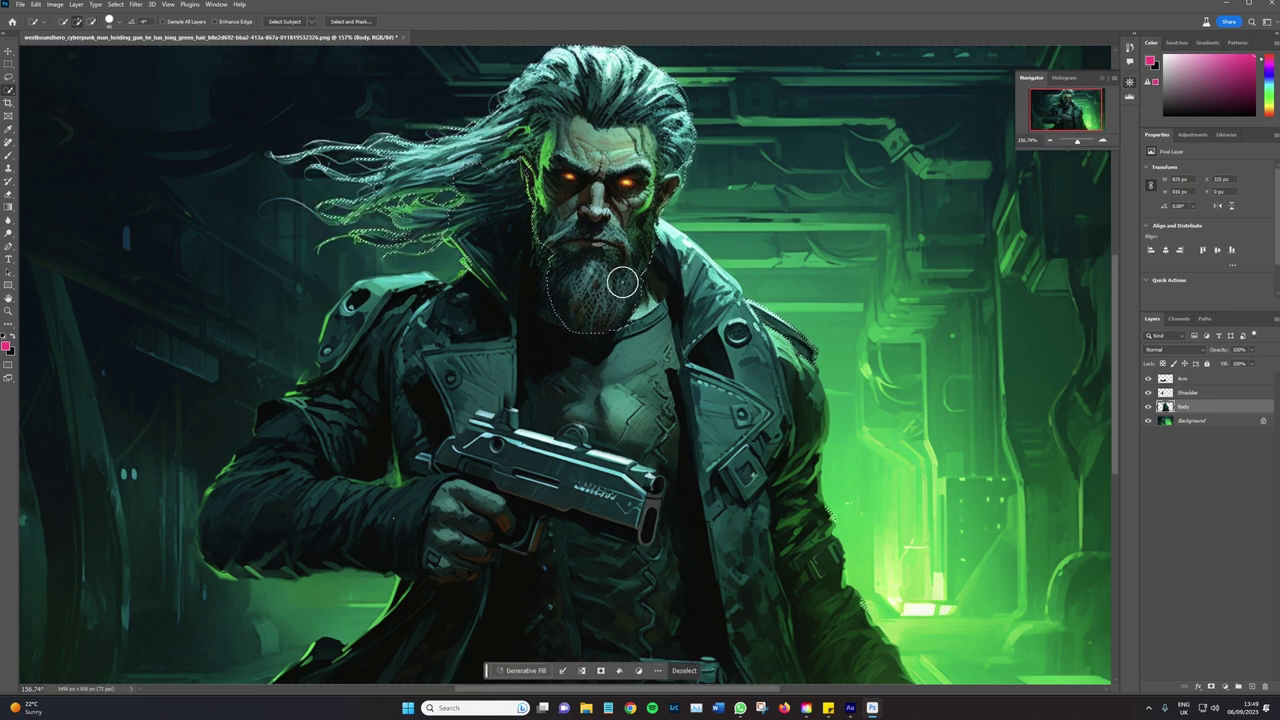
scroll(680, 349, "up", 2)
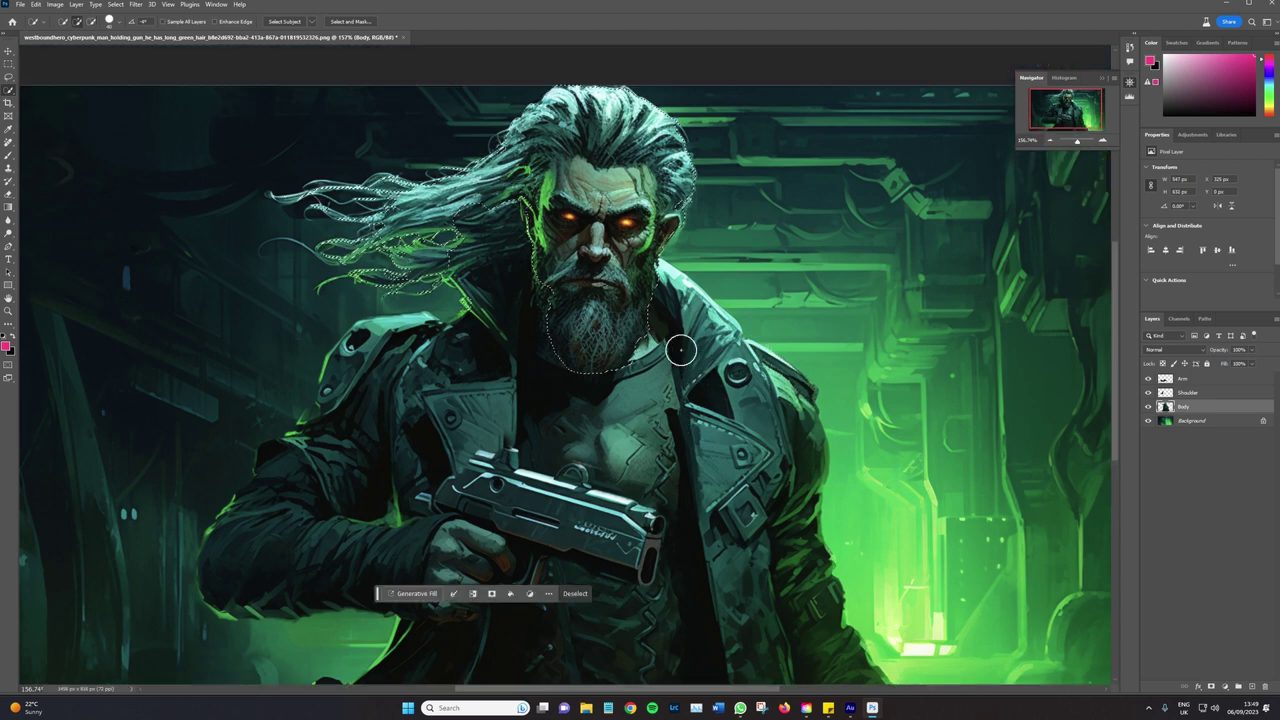
scroll(607, 354, "up", 5)
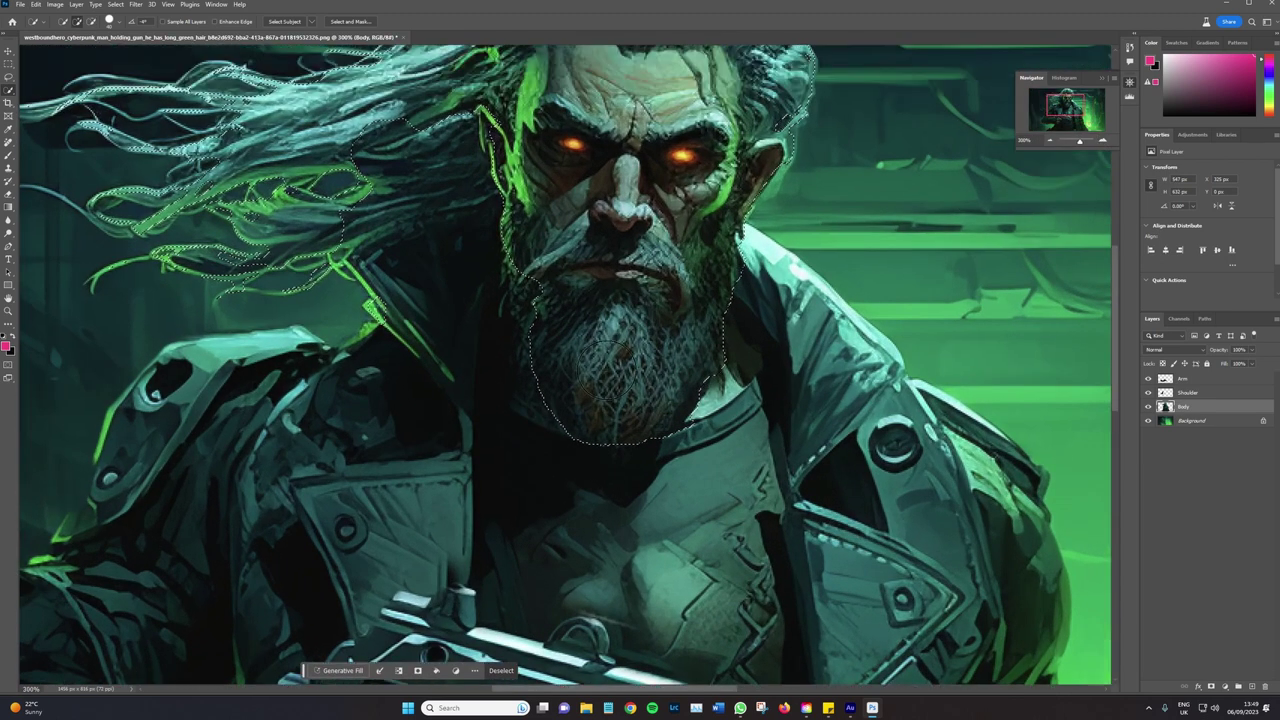
scroll(394, 189, "up", 1)
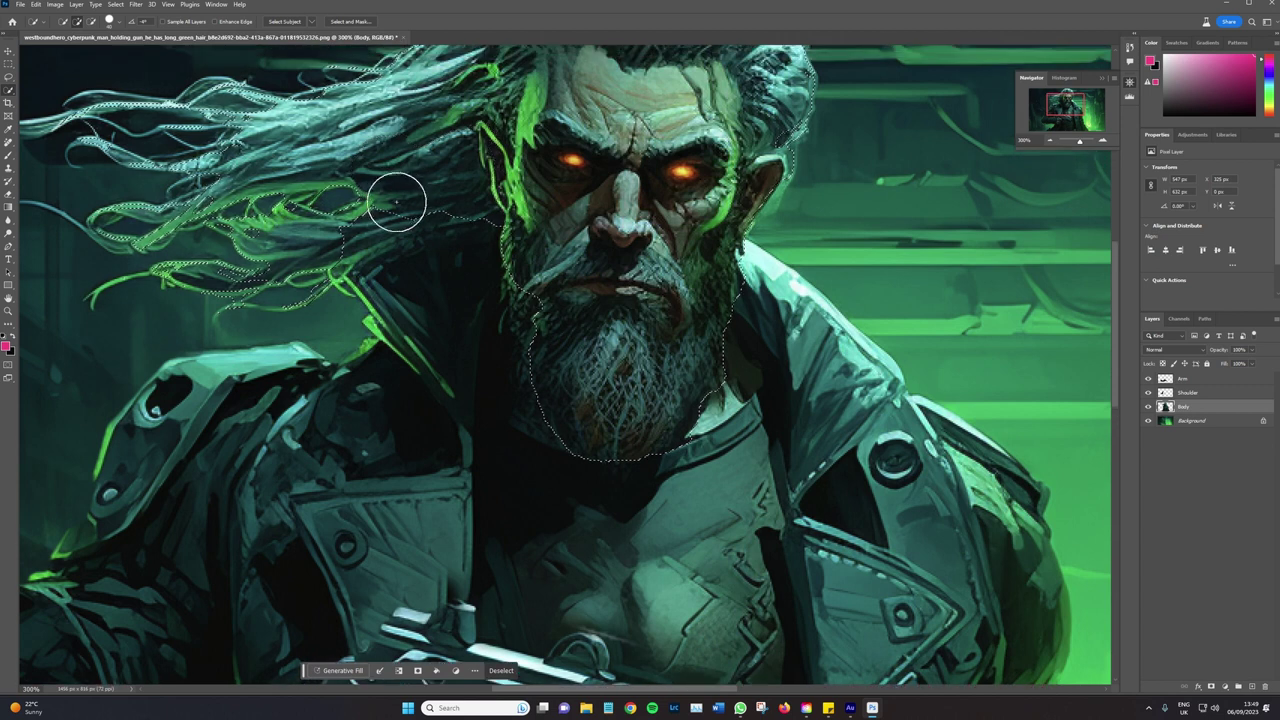
left_click_drag(371, 200, 443, 286)
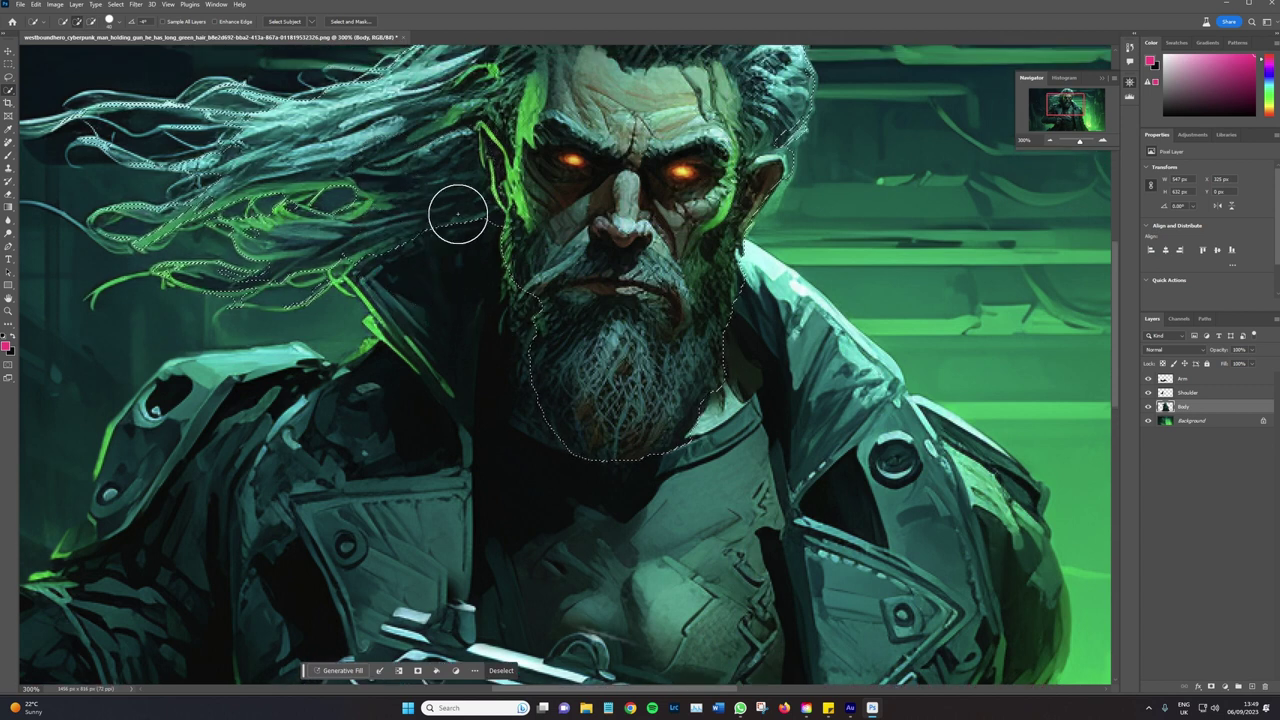
left_click_drag(1065, 120, 1060, 115)
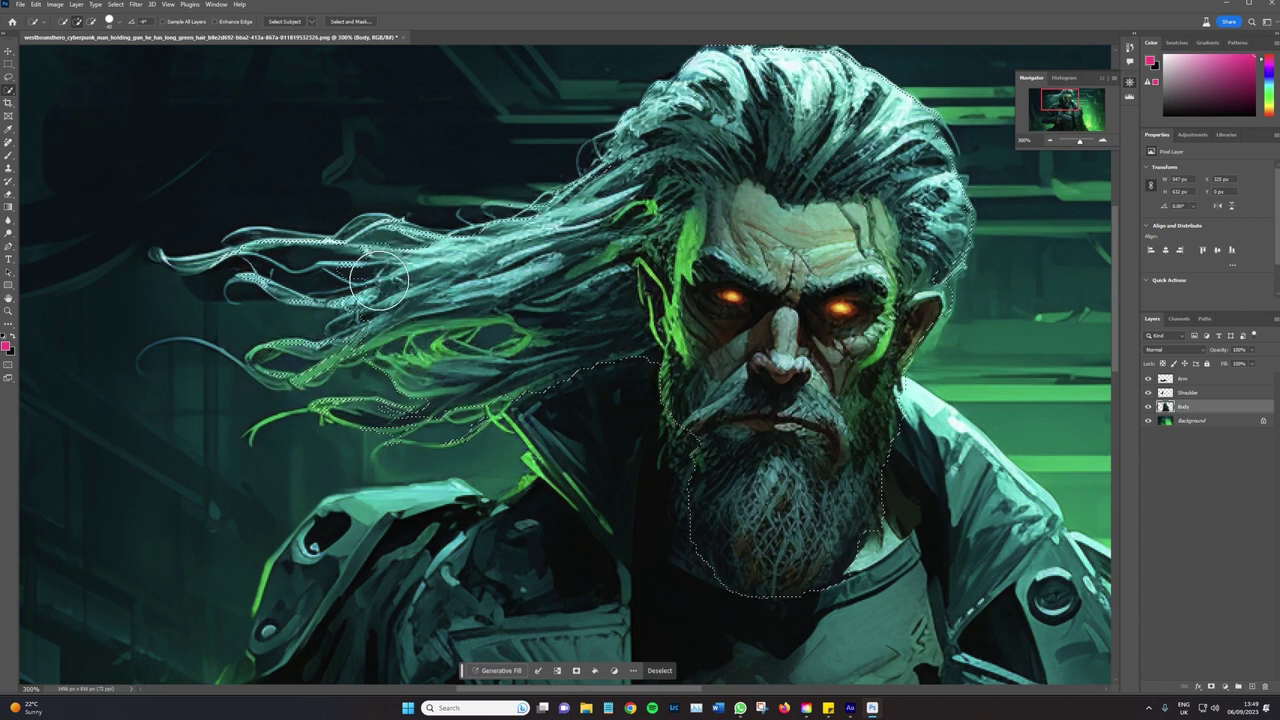
scroll(474, 334, "down", 2)
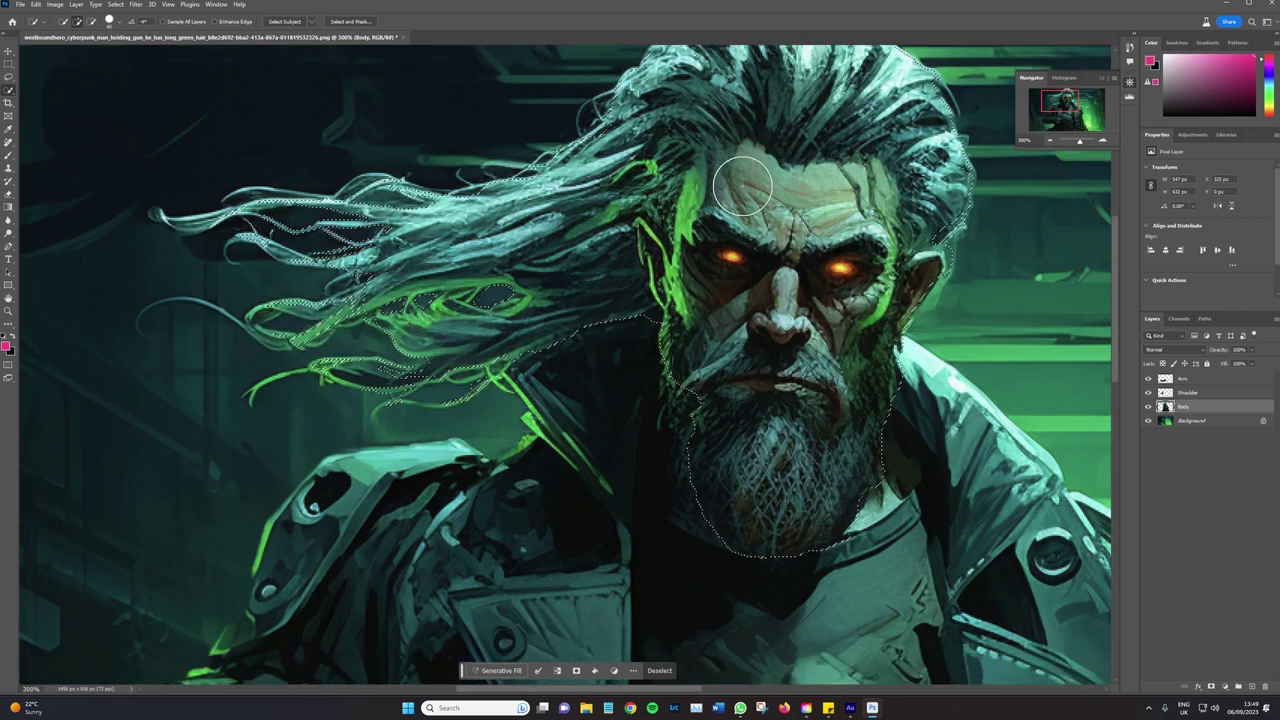
Check the head selection in Select and Mask with full transparency and view modes, then accept it
left_click(350, 21)
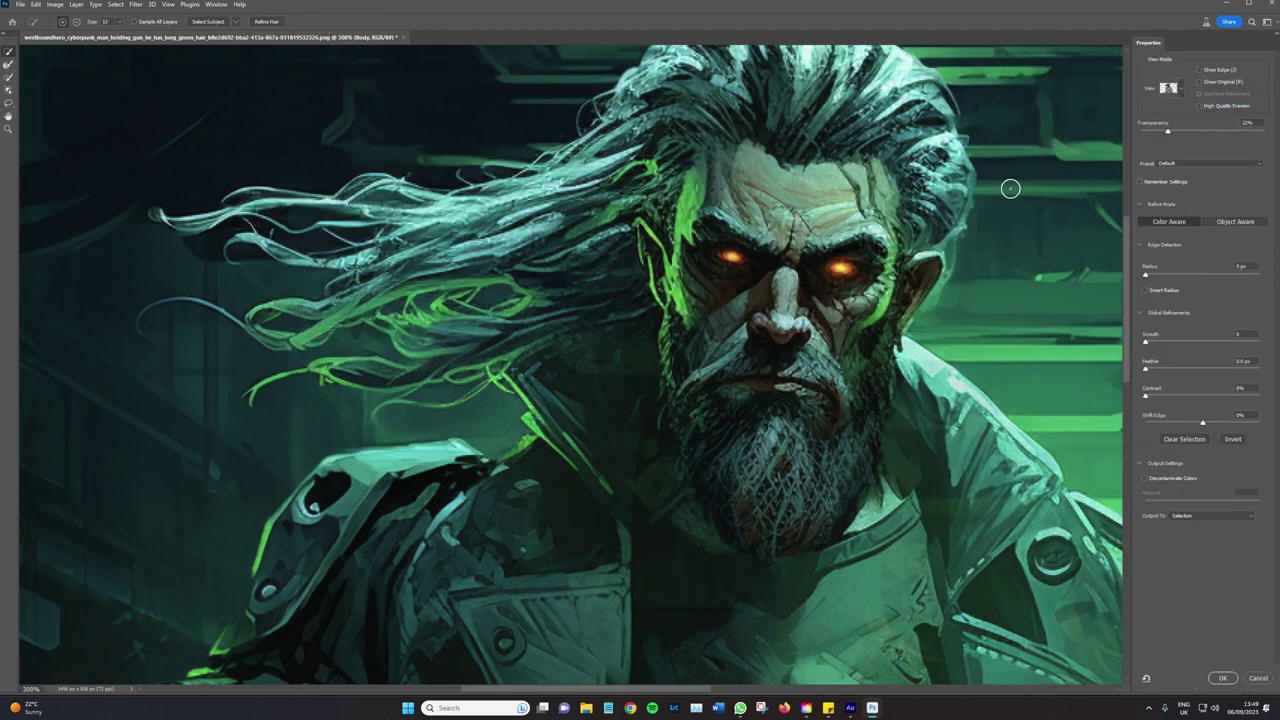
left_click_drag(1167, 131, 1264, 131)
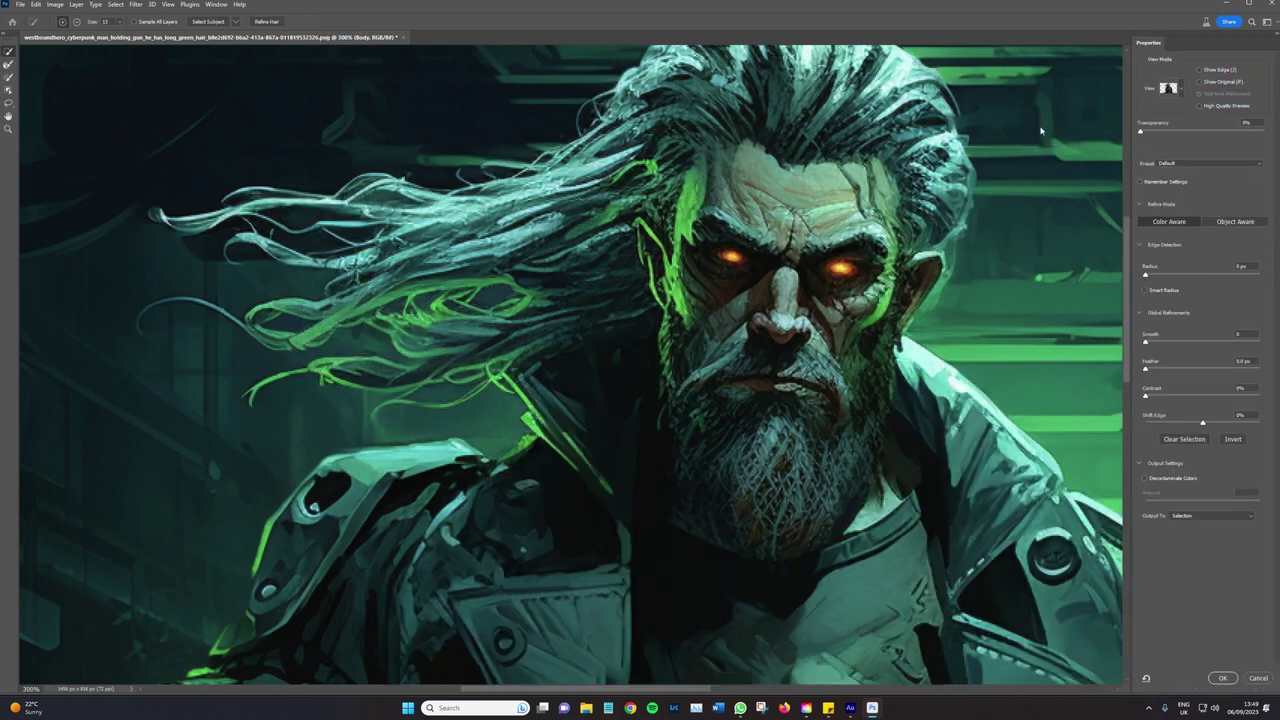
key("p")
key("p")
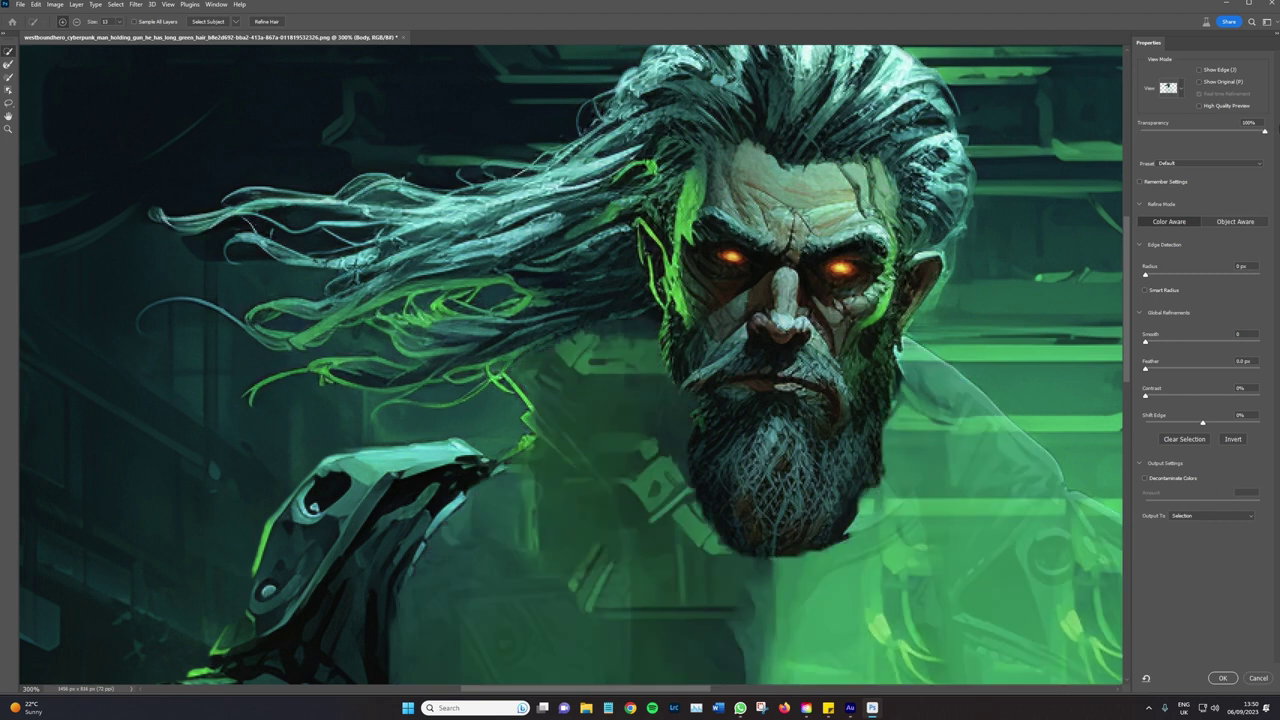
left_click_drag(1240, 123, 945, 270)
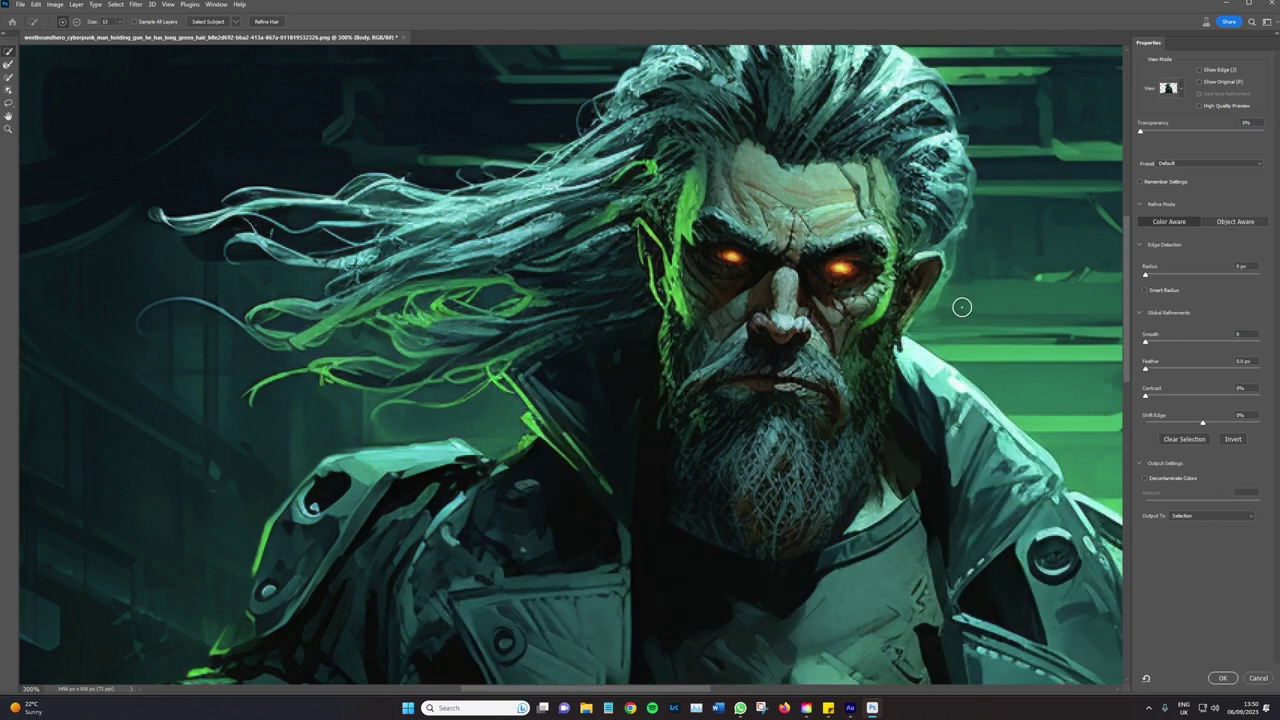
key("Return")
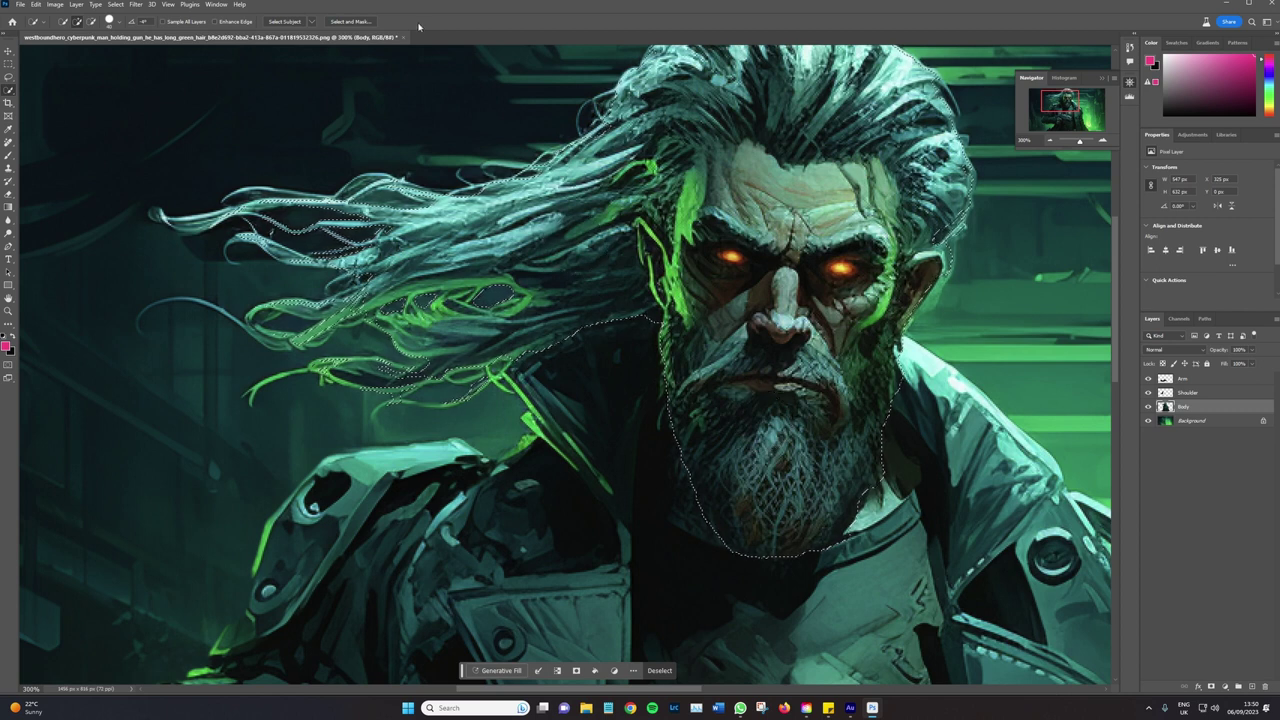
left_click(350, 21)
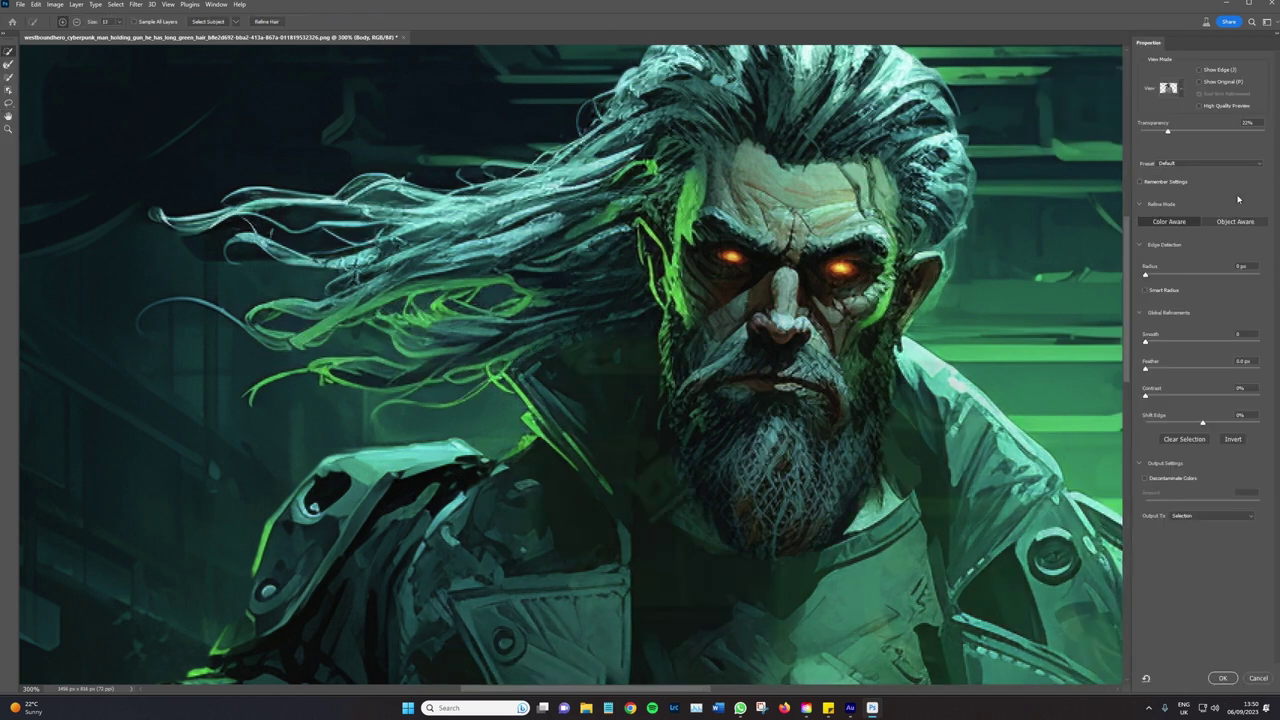
mouse_move(1169, 131)
left_mouse_down()
mouse_move(1265, 131)
mouse_move(1136, 150)
left_mouse_up()
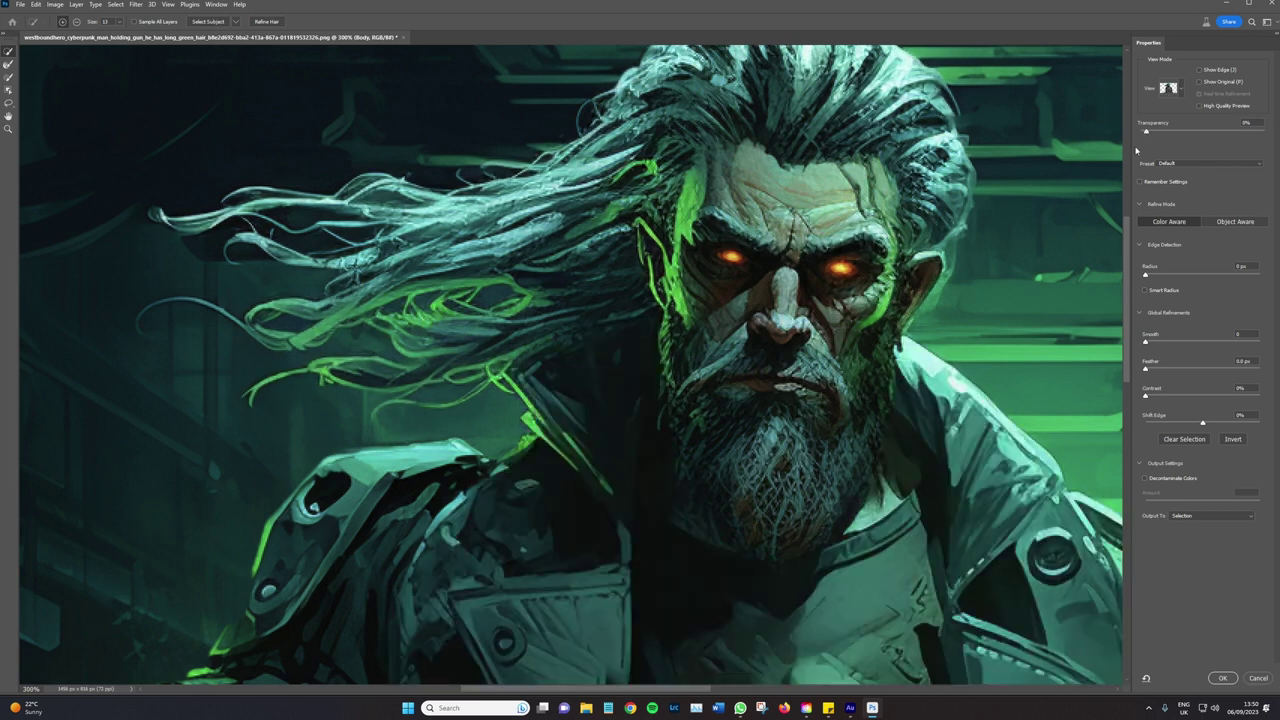
left_click(1222, 678)
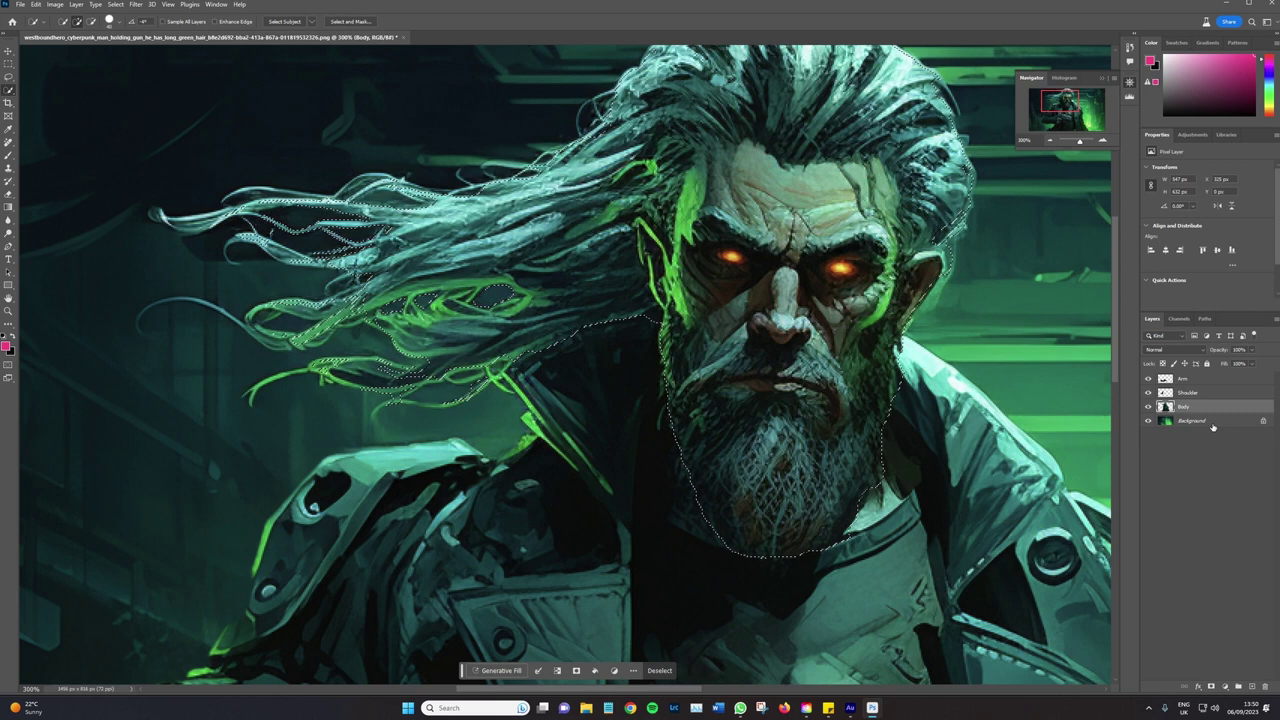
Copy the selected head to a new layer, move it to the top, and name it Head
key("ctrl+j")
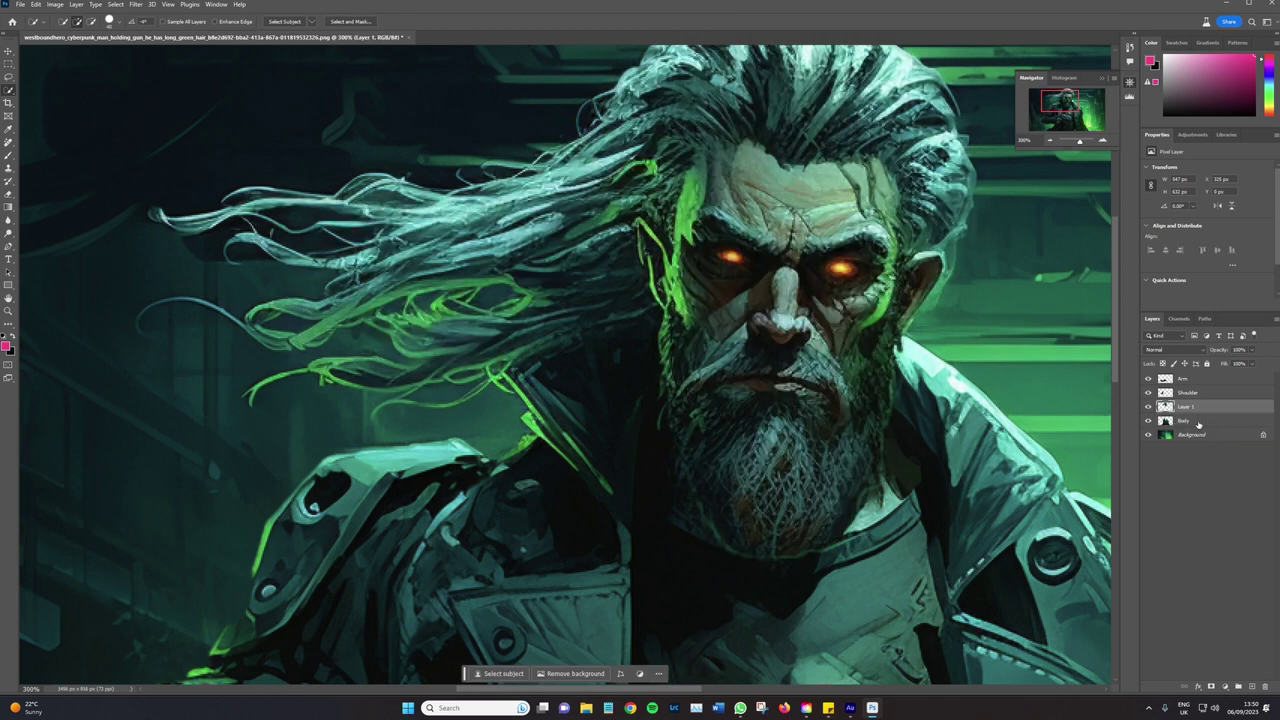
left_click_drag(1191, 413, 1189, 382)
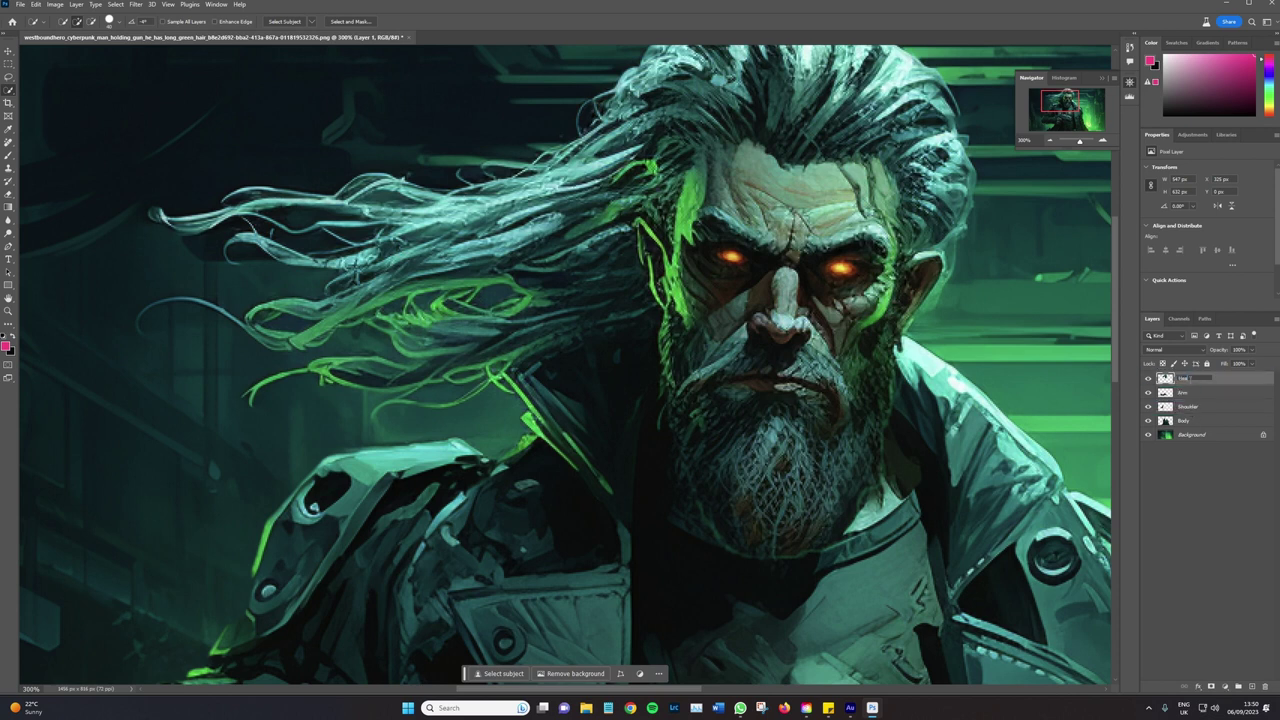
key("Return")
left_click(1195, 510)
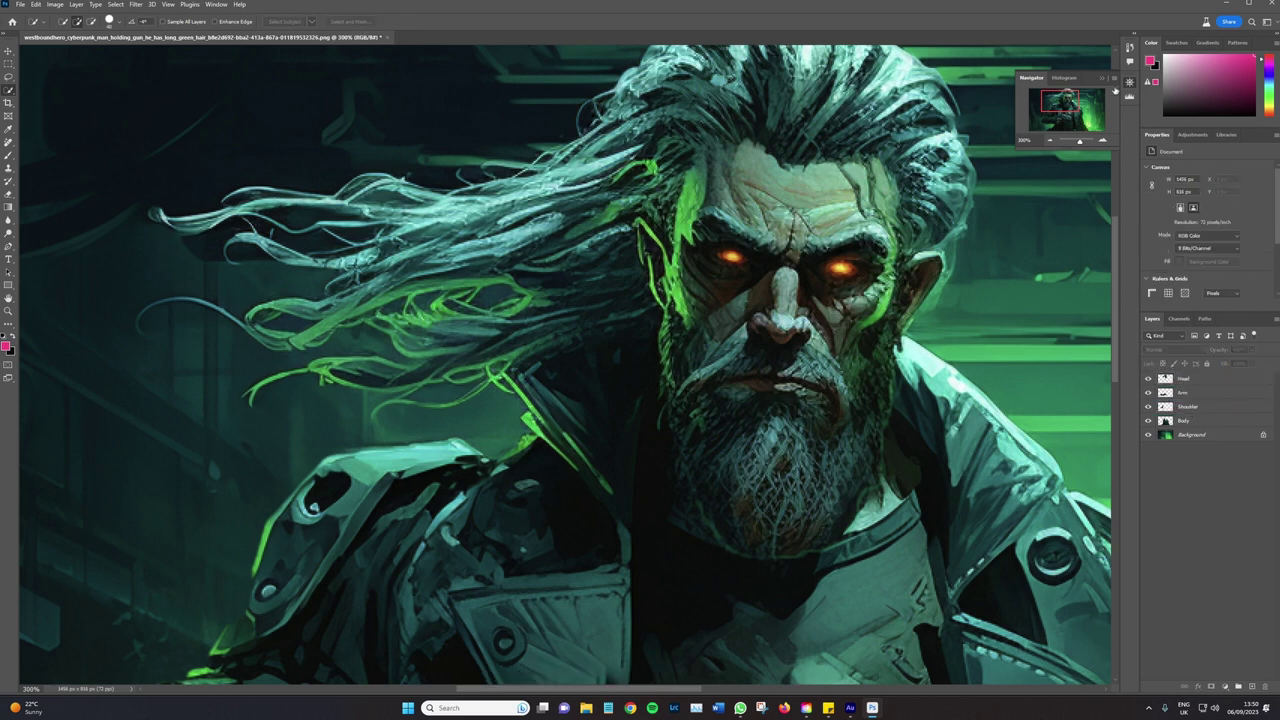
left_click_drag(1055, 124, 1058, 98)
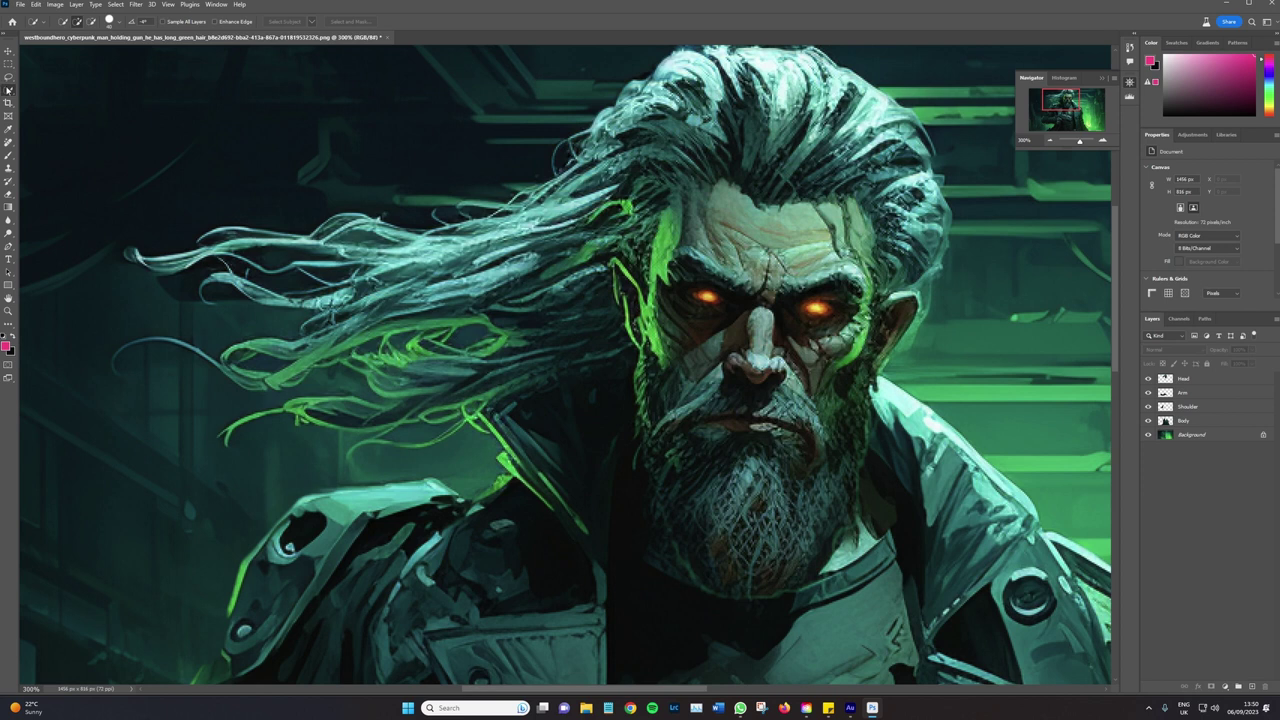
Activate the Head layer and quick-select the flowing hair strands down toward the shoulder
left_click(665, 277)
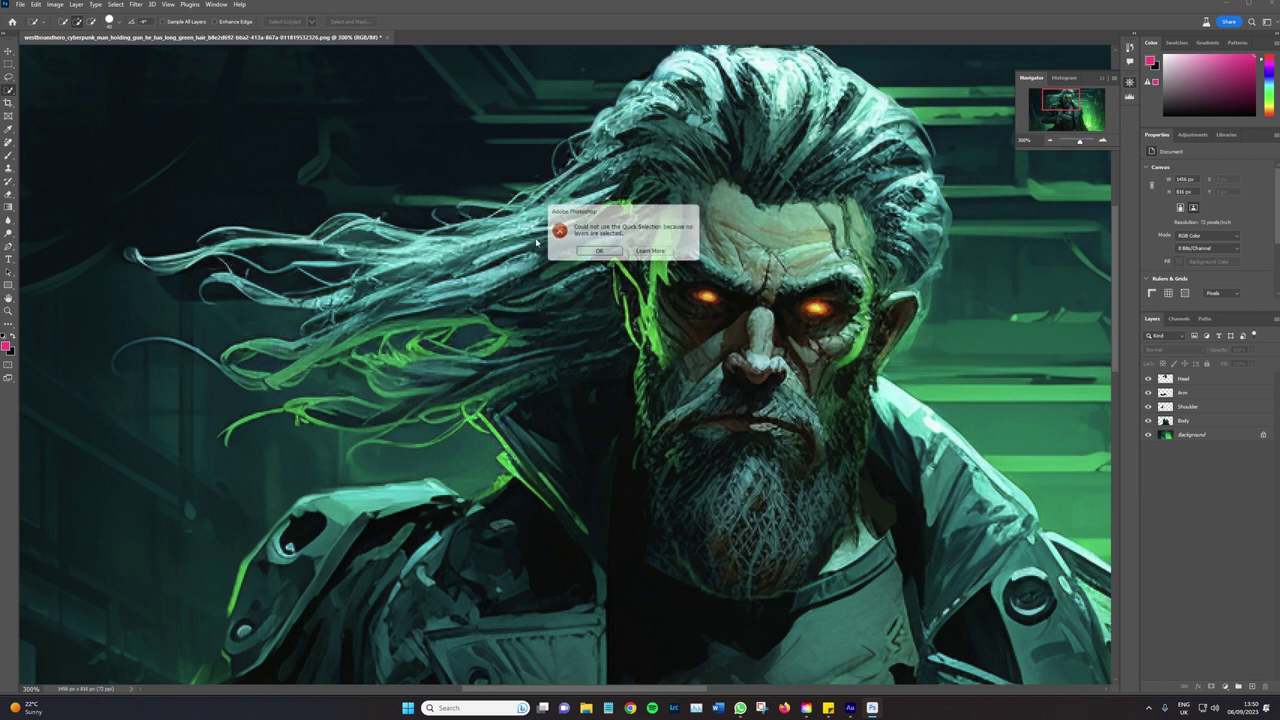
left_click(605, 253)
left_click(1183, 378)
mouse_move(480, 235)
left_mouse_down()
mouse_move(560, 245)
mouse_move(593, 190)
mouse_move(571, 323)
left_mouse_up()
scroll(594, 314, "down", 1)
scroll(563, 334, "down", 1)
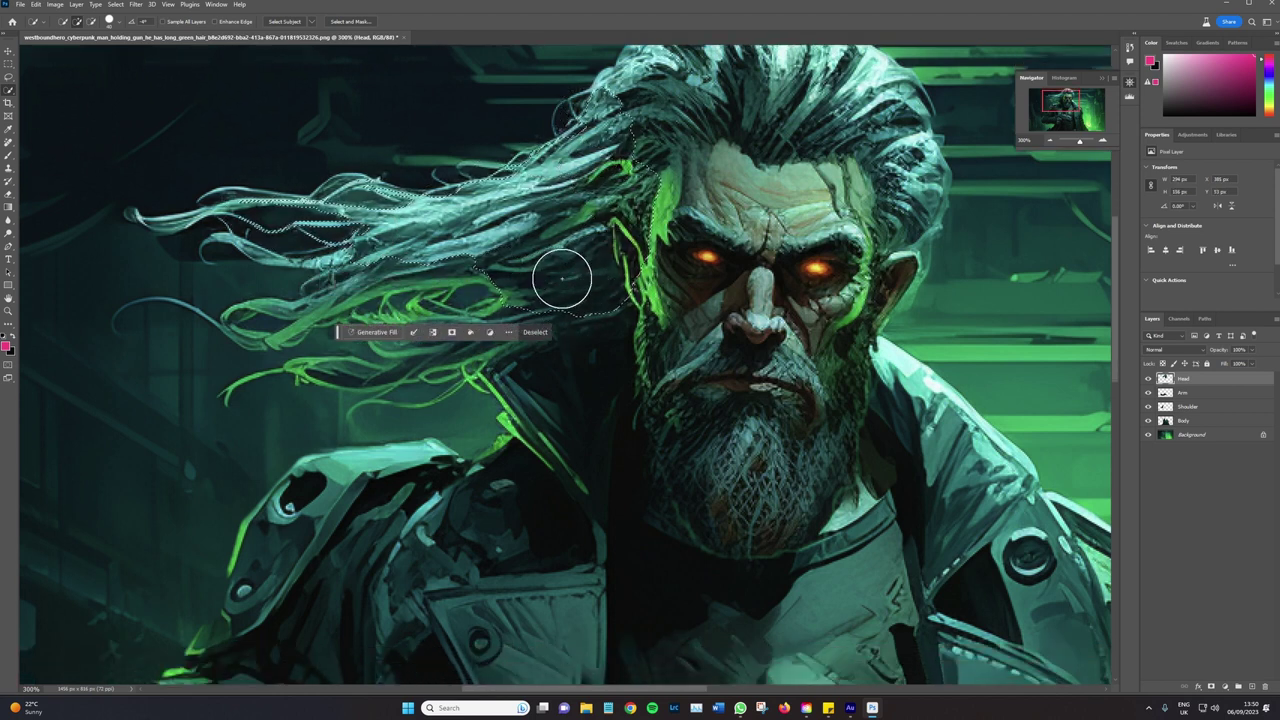
mouse_move(562, 279)
left_mouse_down()
mouse_move(443, 480)
mouse_move(297, 294)
left_mouse_up()
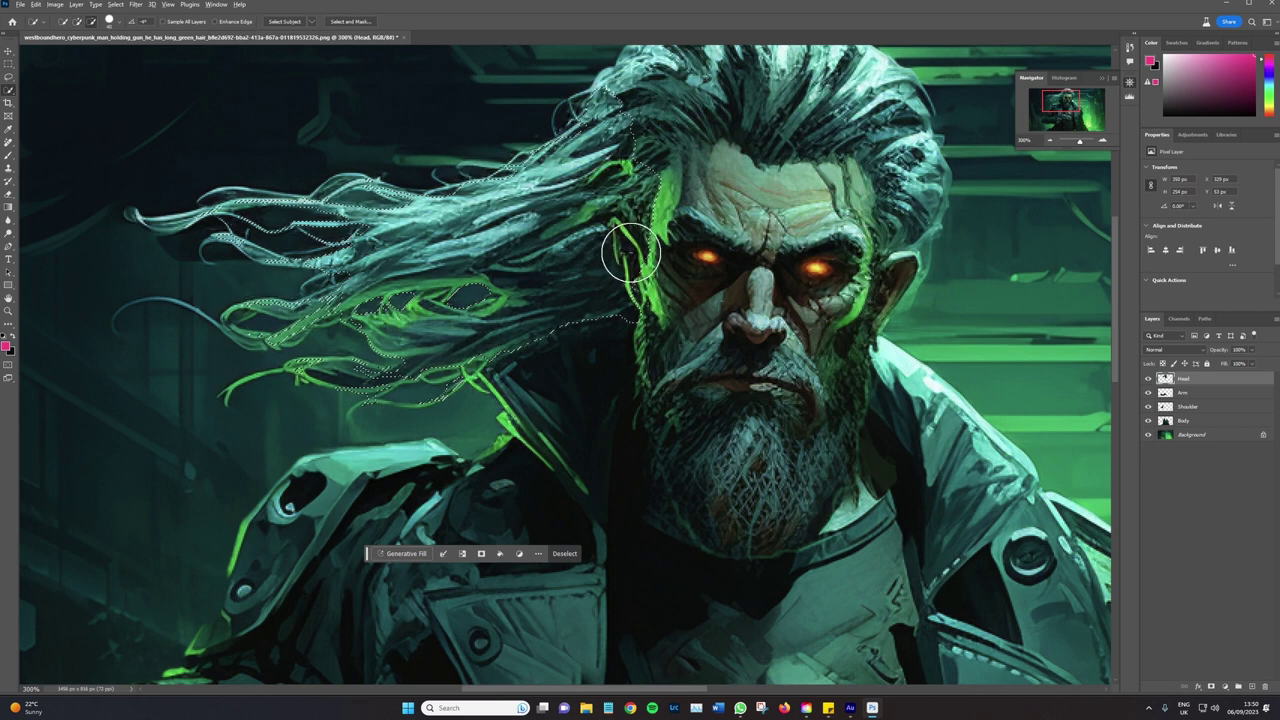
Shrink the brush, trim the selection near the face, undo the overshoot, and open Select and Mask
key("bracketleft")
key("bracketleft")
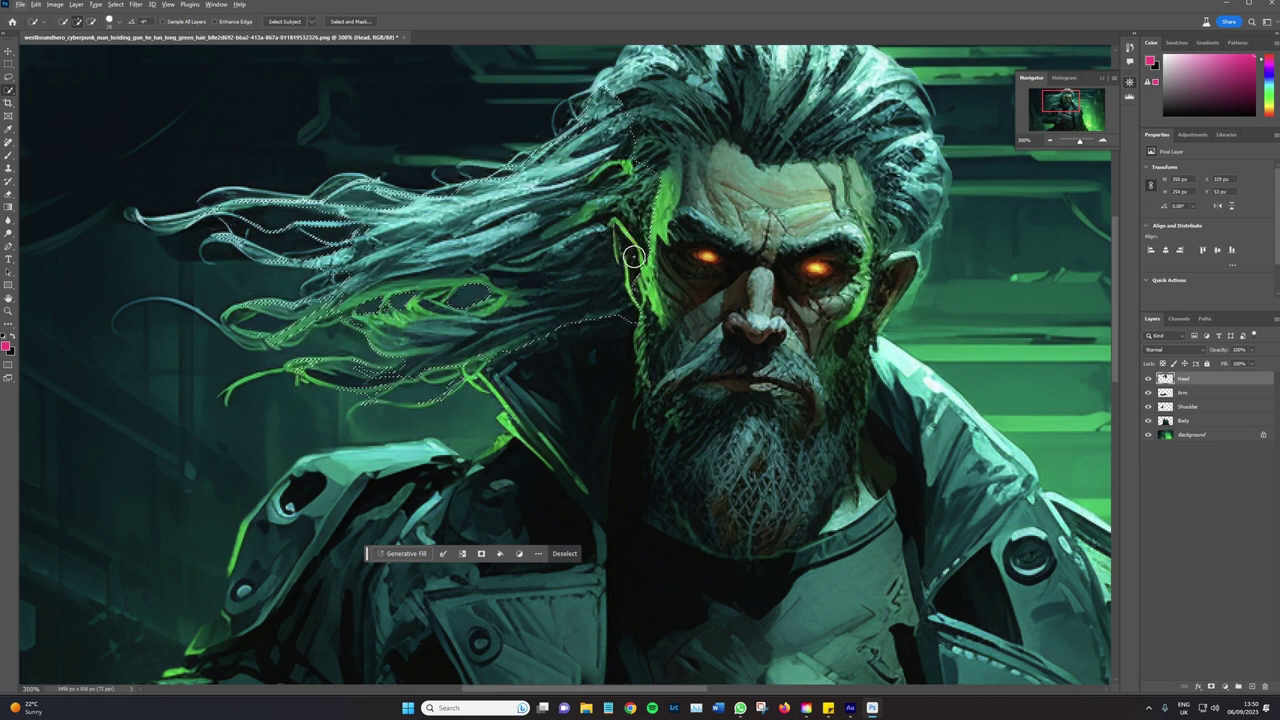
left_click(620, 230, "alt")
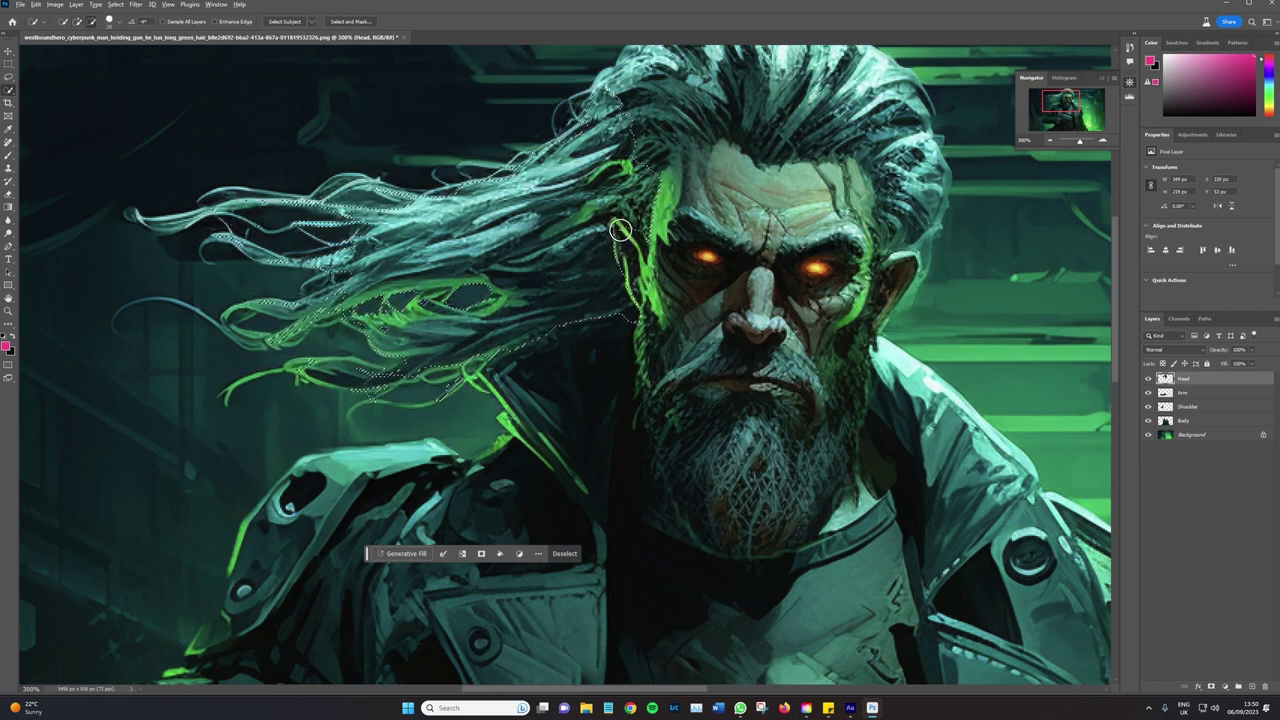
left_click(612, 230)
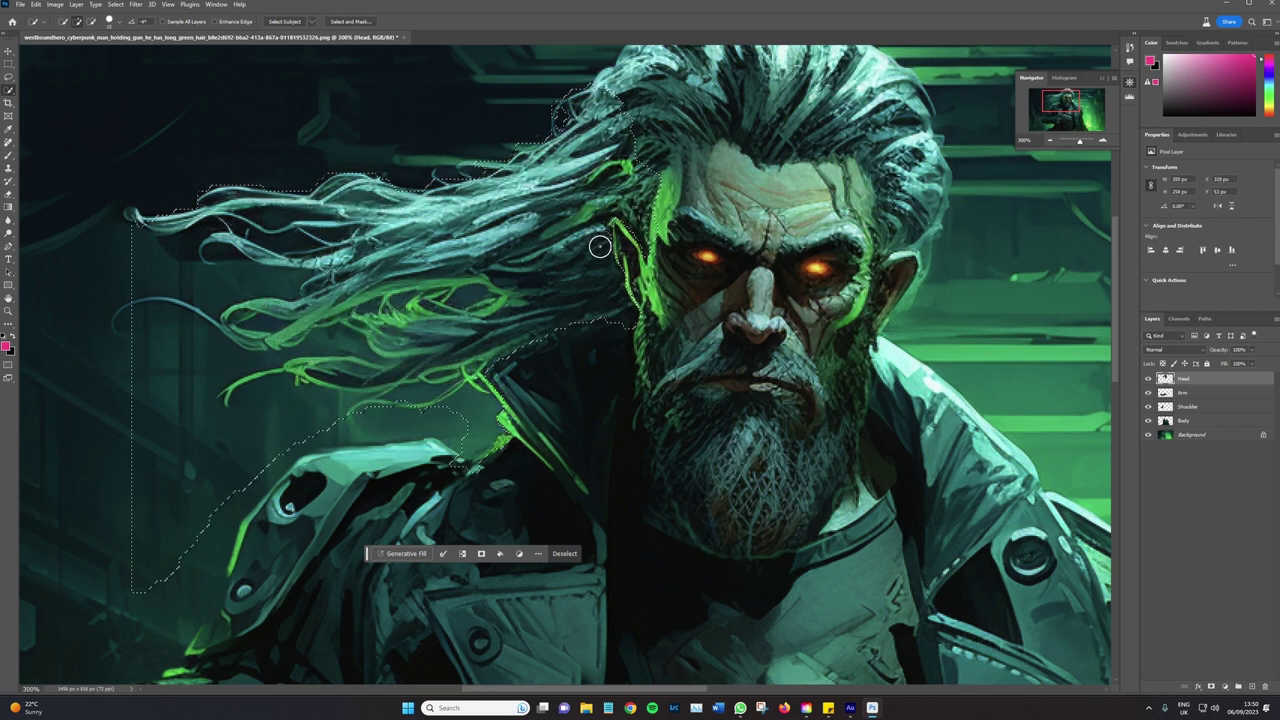
key("ctrl+z")
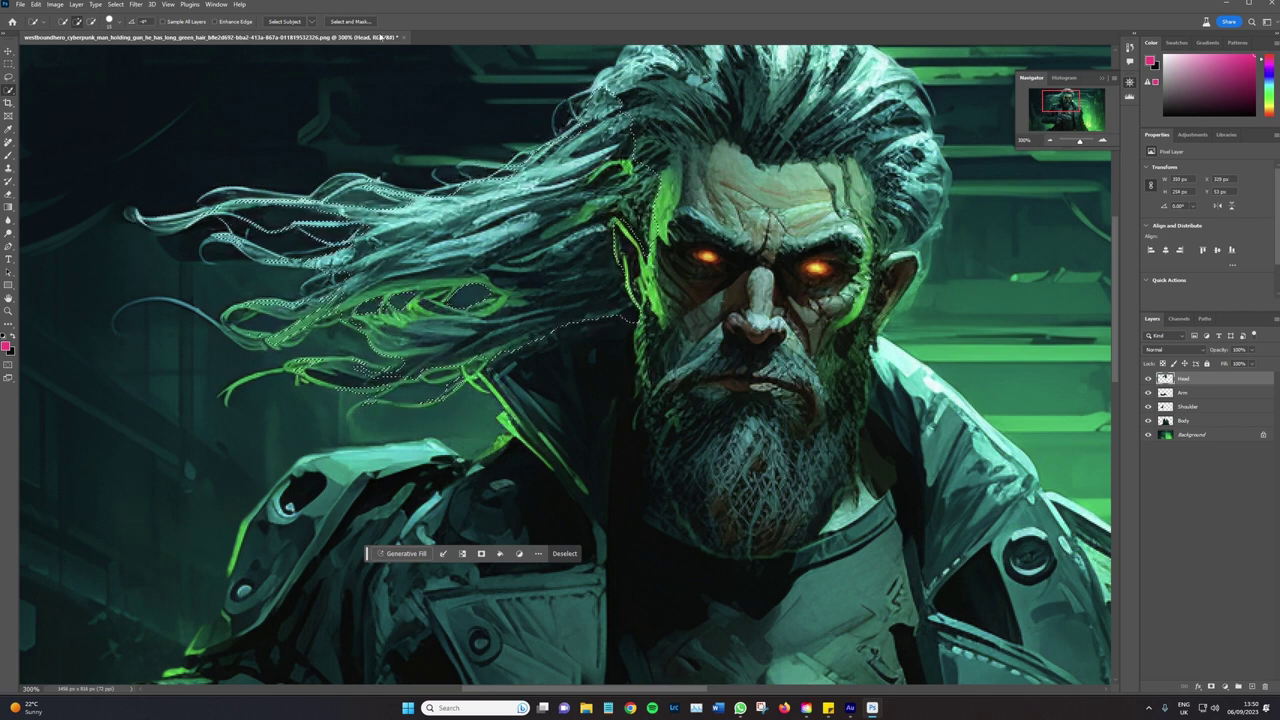
left_click(350, 21)
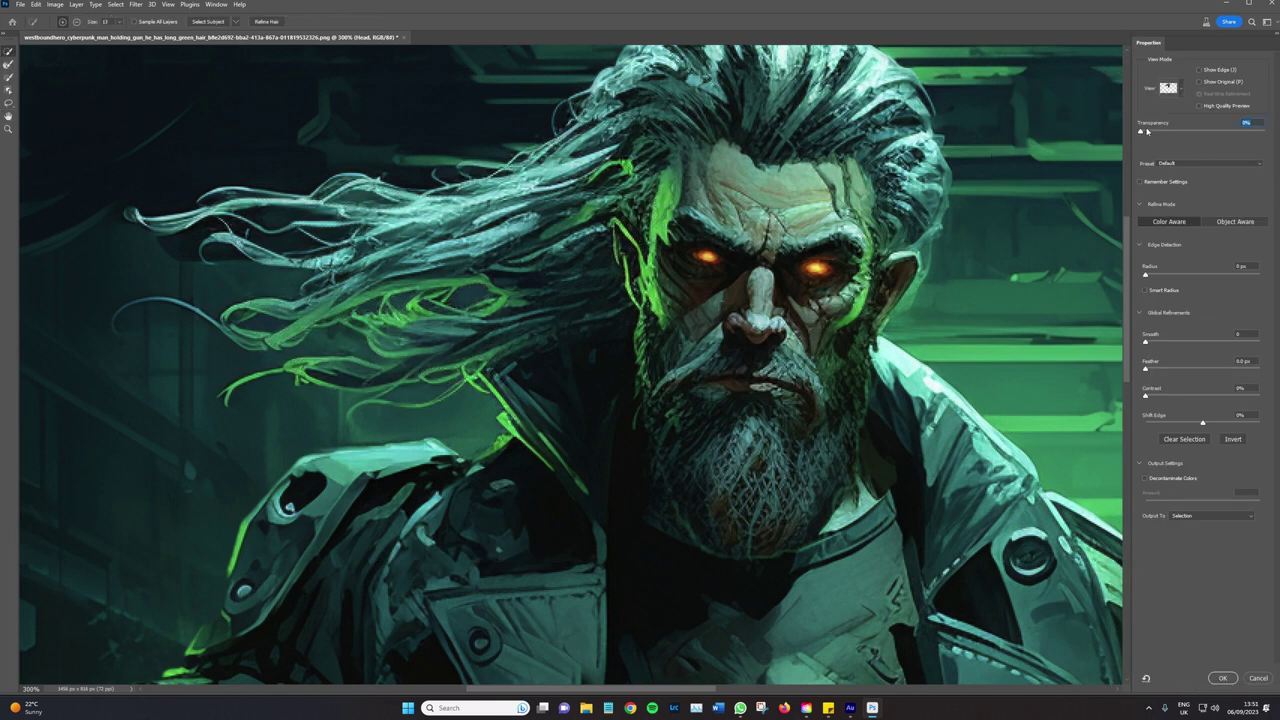
Accept the refined hair selection and move the hair strands onto a new layer above Head
left_click_drag(1147, 131, 1275, 130)
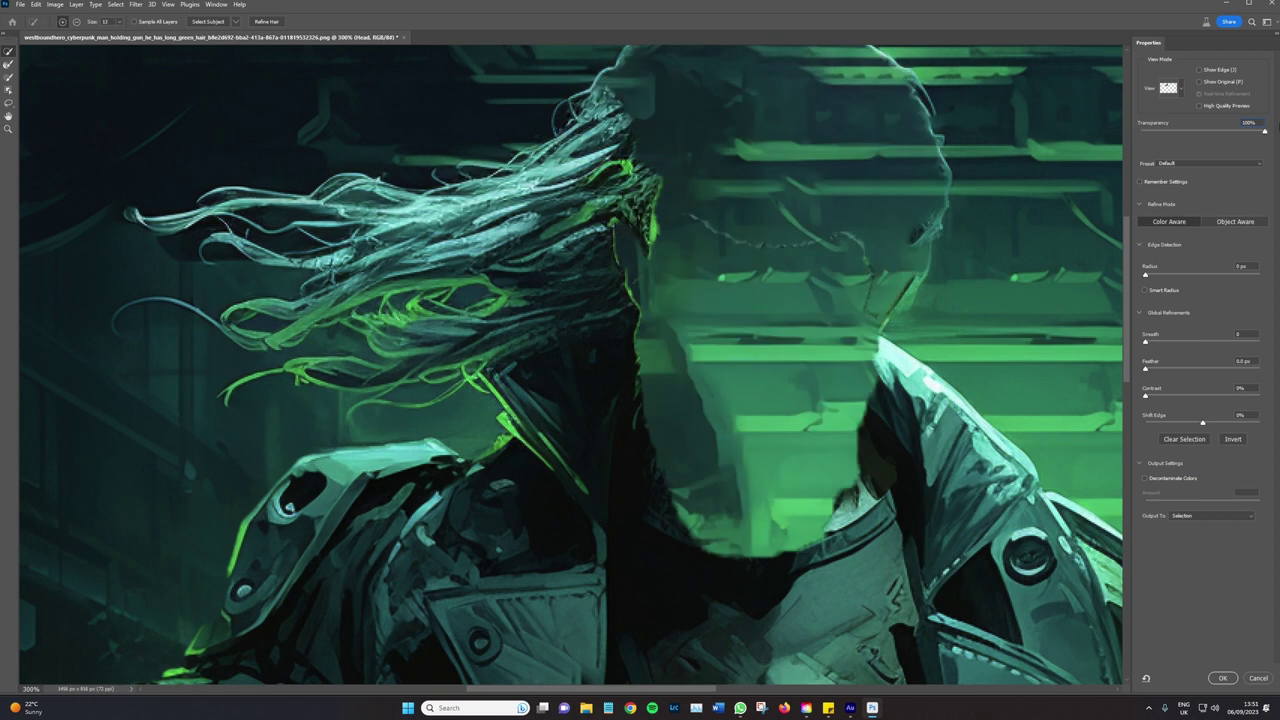
type("0")
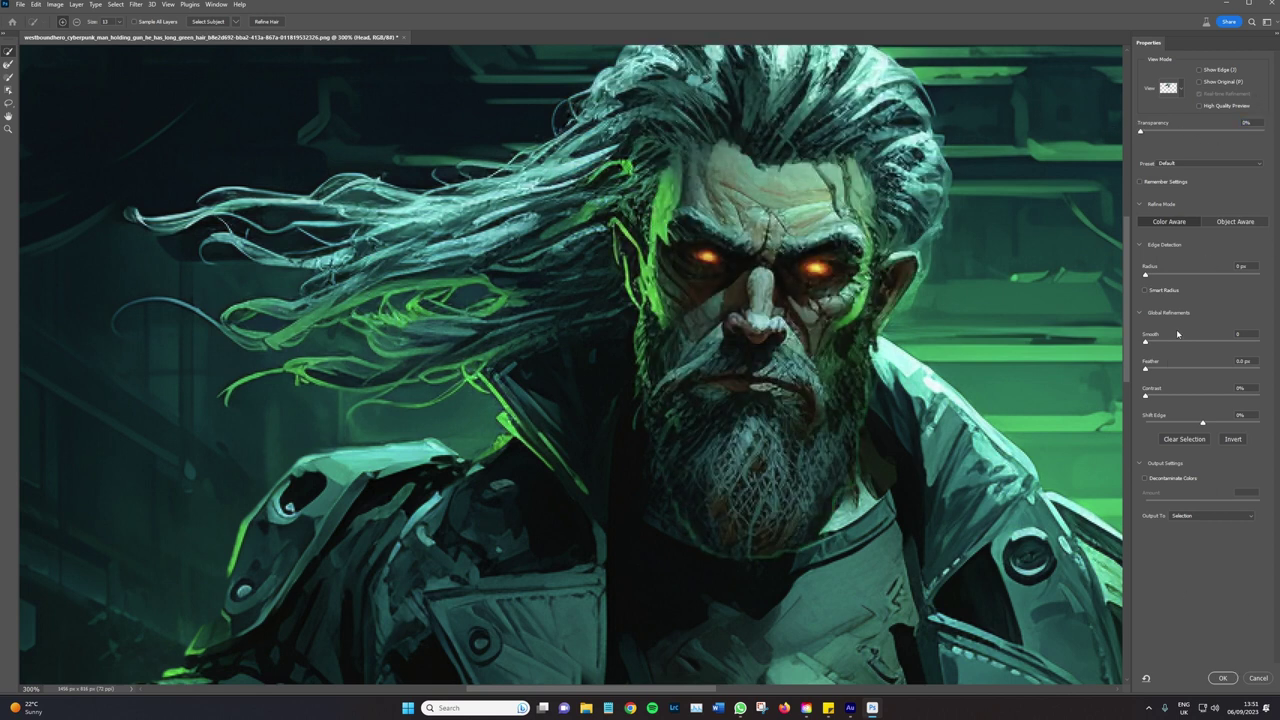
left_click(1222, 678)
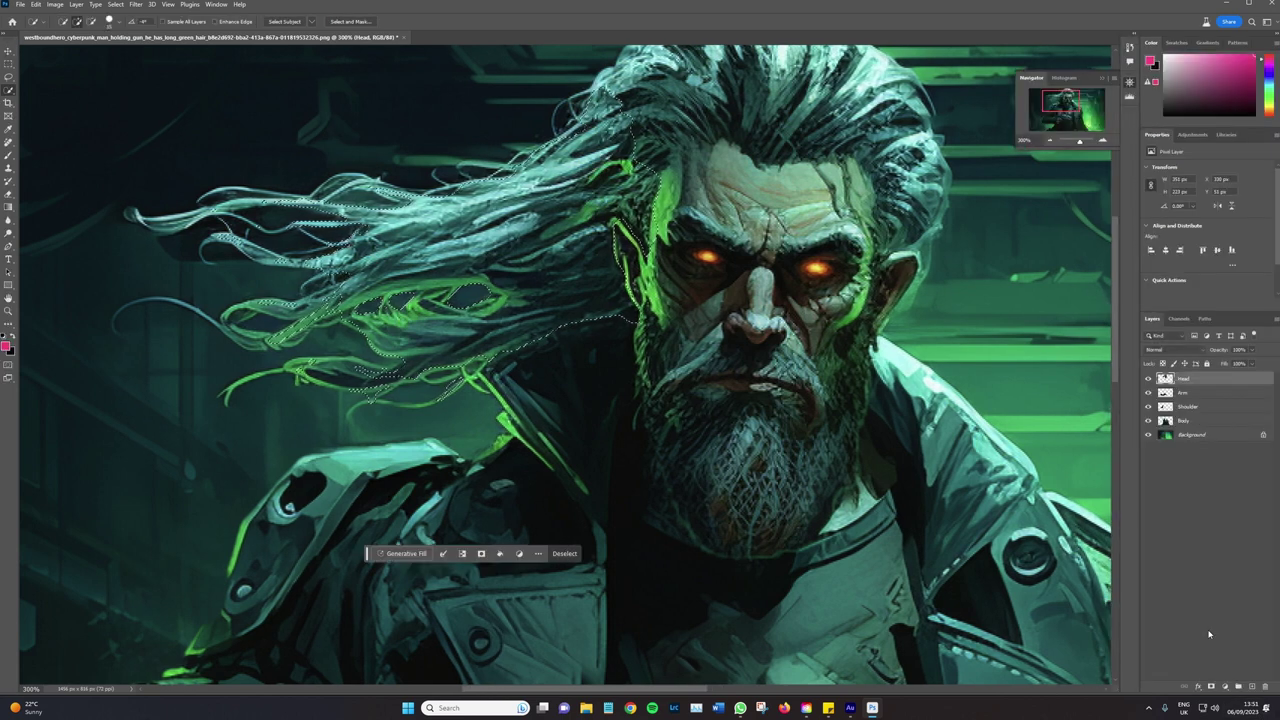
key("Delete")
key("ctrl+v")
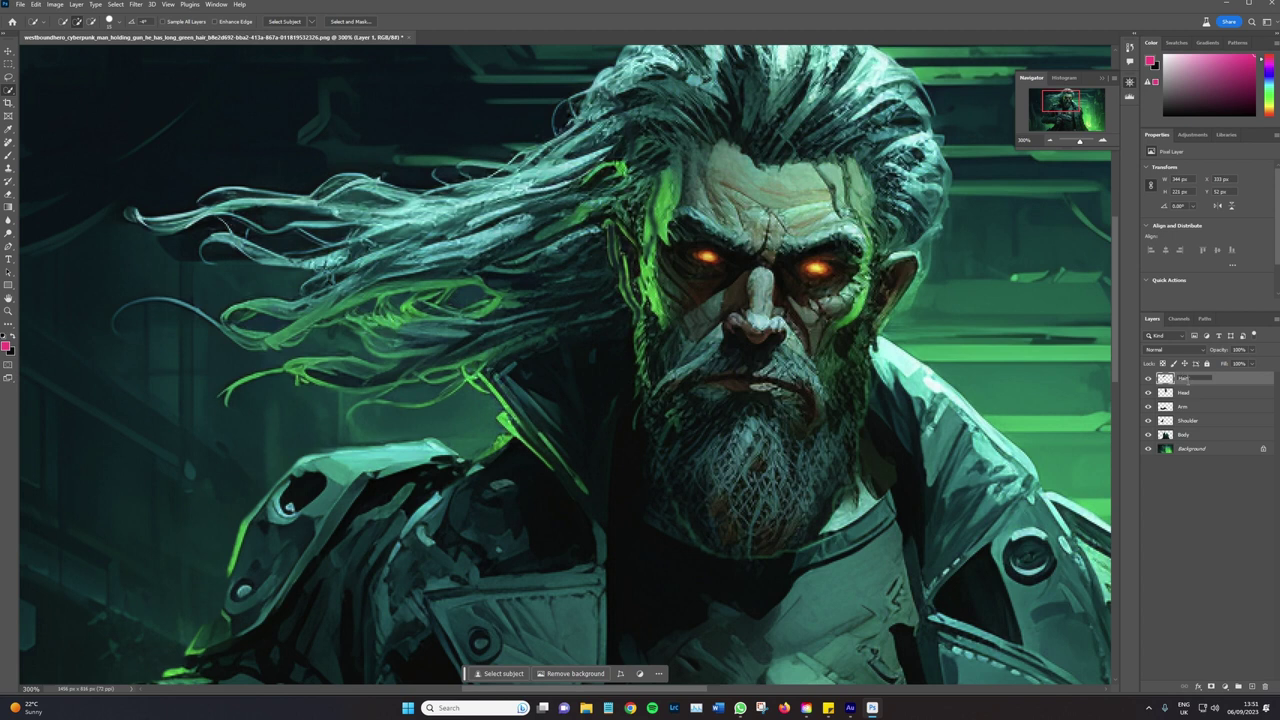
Name the layer 'Hair' and hide Hair, Head, Body and Background in turn to check the split
left_click(1230, 495)
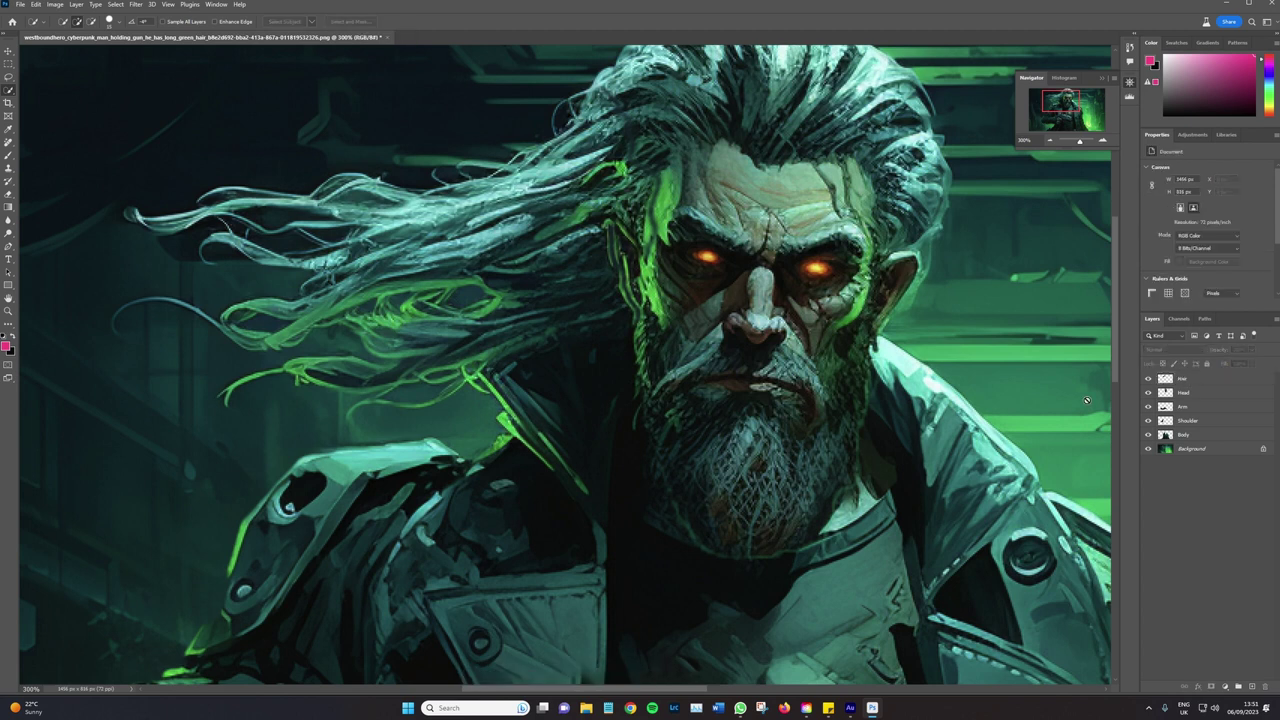
left_click(1148, 379)
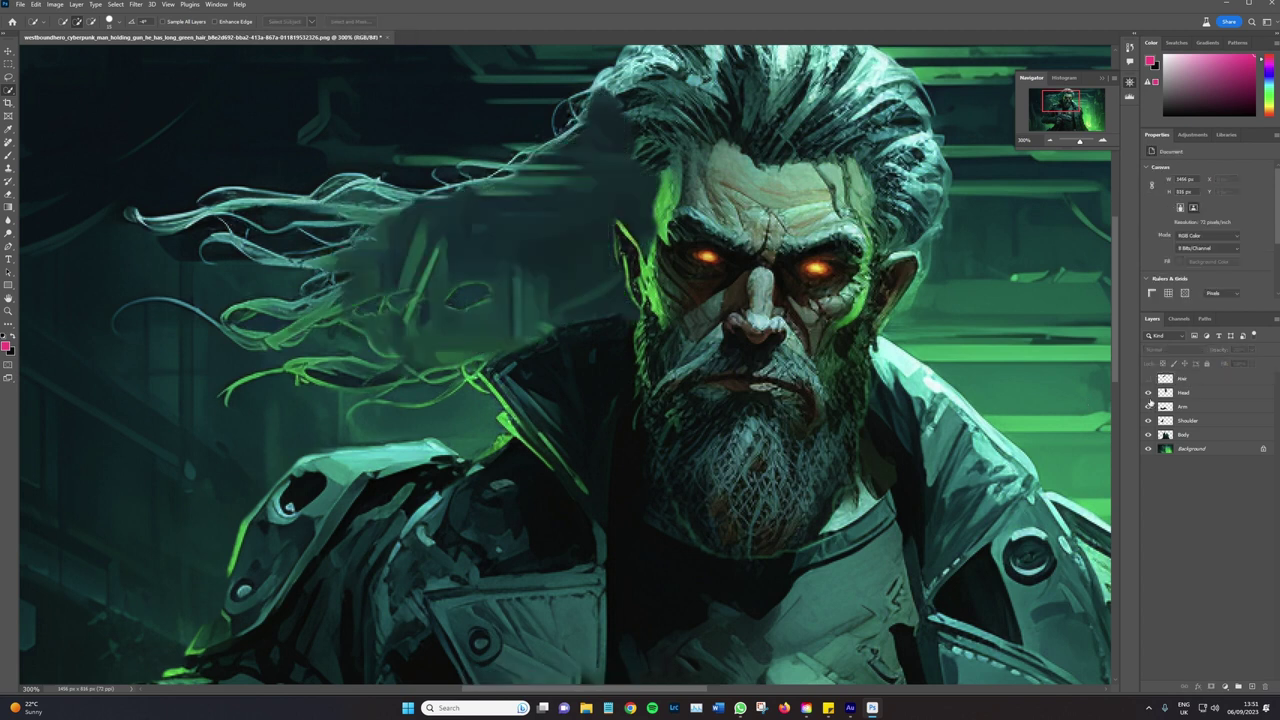
left_click(1148, 392)
left_click(1148, 392)
left_click(1148, 392)
left_click(1148, 434)
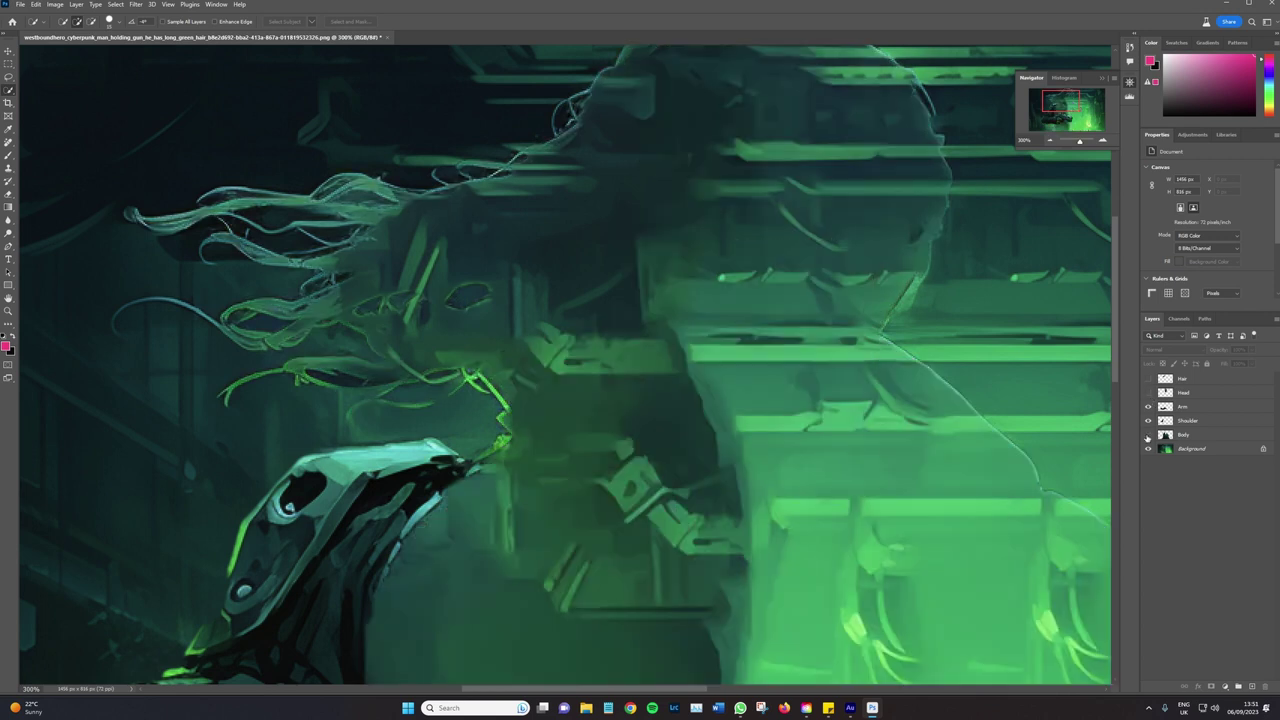
left_click(1148, 449)
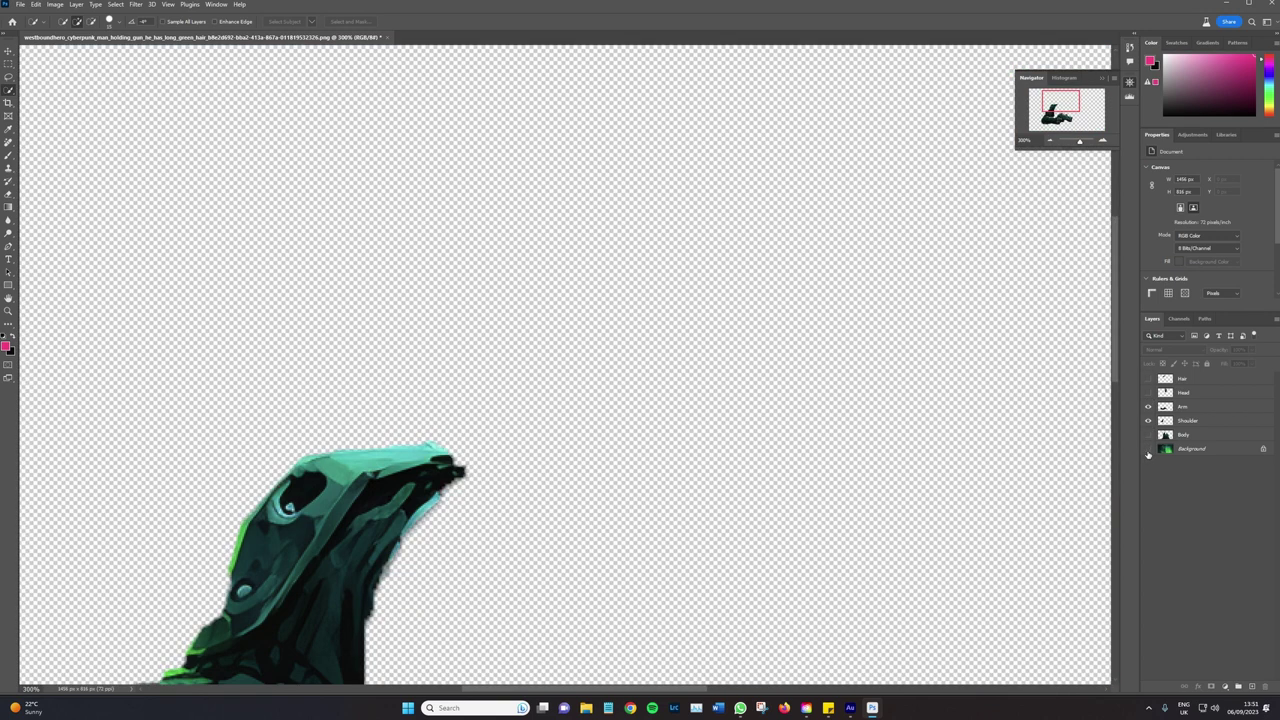
Make Background, Hair, Body and Head visible again and zoom out to the whole figure
left_click(1148, 449)
left_click(1149, 379)
left_click(1149, 379)
left_click(1149, 379)
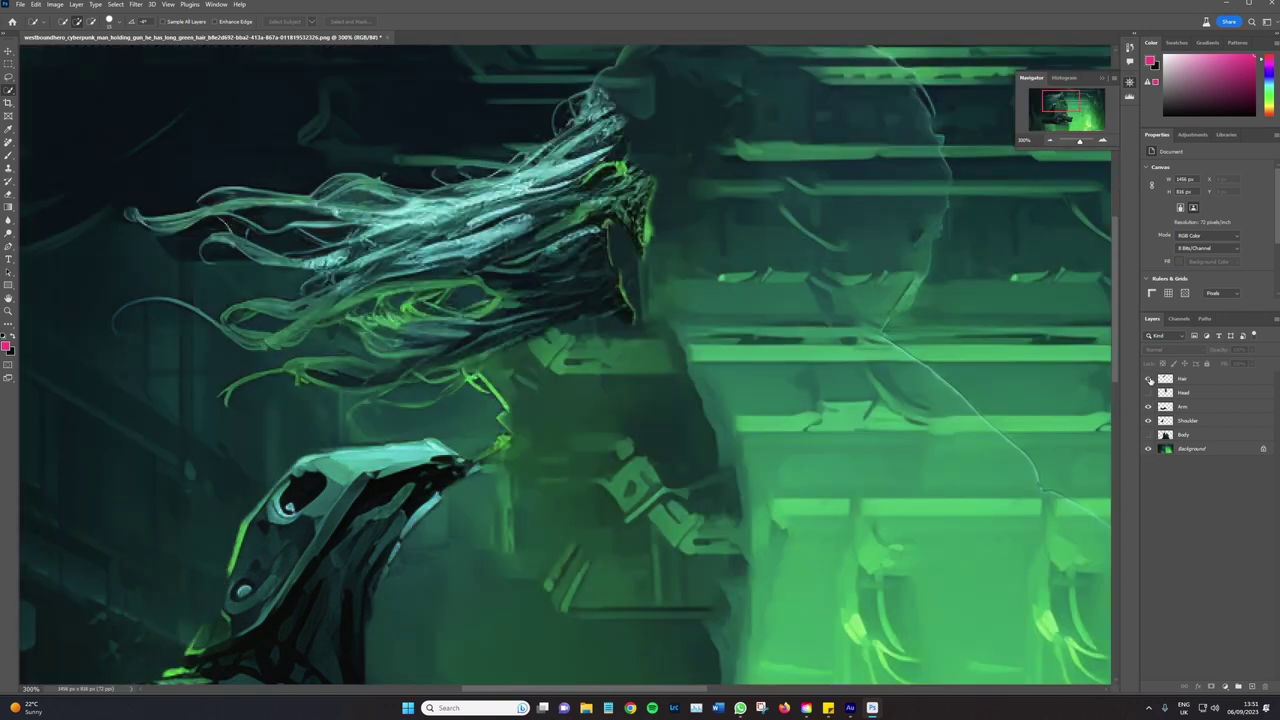
left_click(1149, 379)
left_click(1149, 379)
left_click(1149, 435)
left_click(1149, 393)
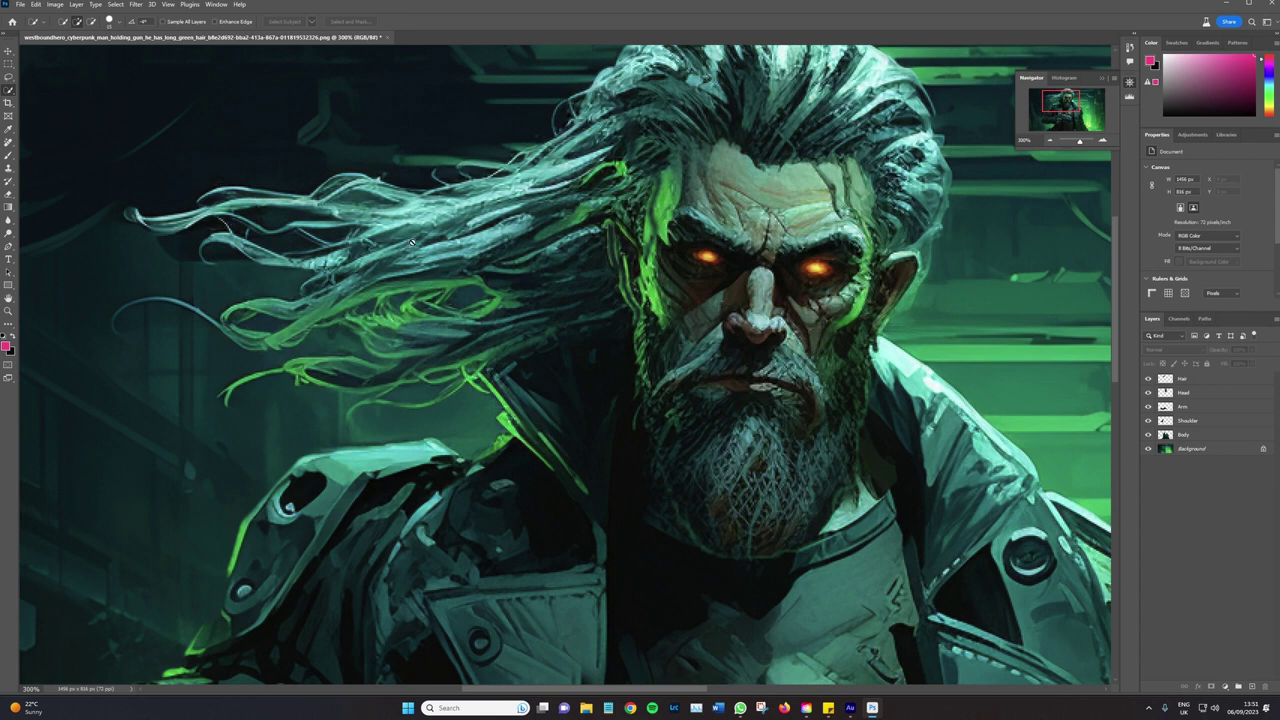
left_click_drag(1065, 98, 1075, 142)
left_click(1051, 141)
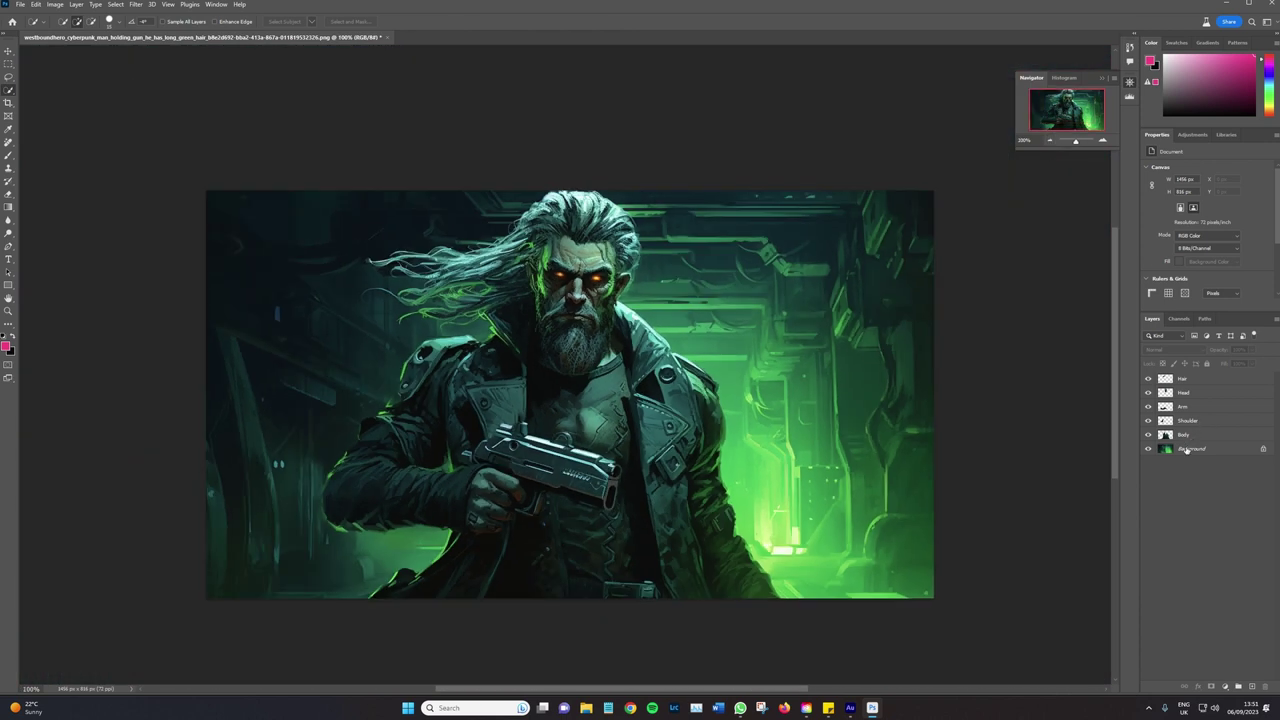
Select the Body, Shoulder, Arm, Head and Hair layers in turn, ending on Hair
left_click(1181, 438)
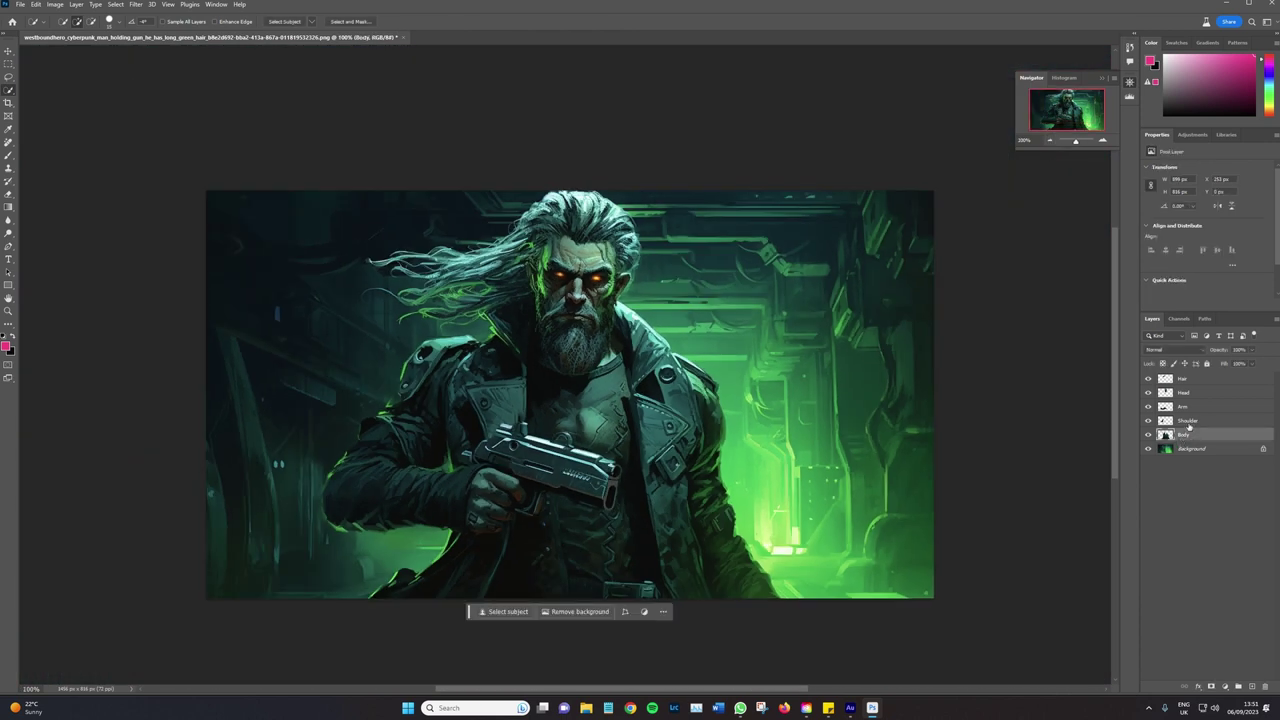
left_click(1188, 421)
left_click(1186, 407)
left_click(1185, 393)
left_click(1186, 380)
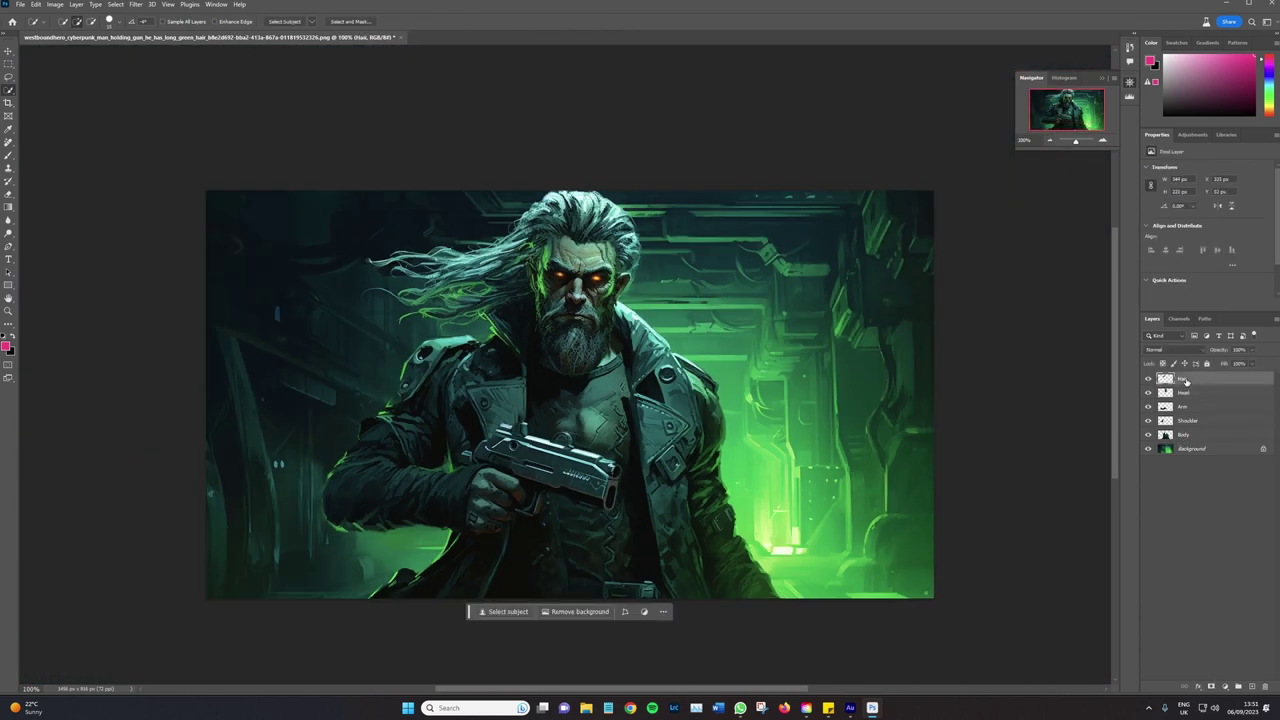
Zoom to 400% on the gunman's face and add an empty Layer 1 above Hair
left_click(1103, 141)
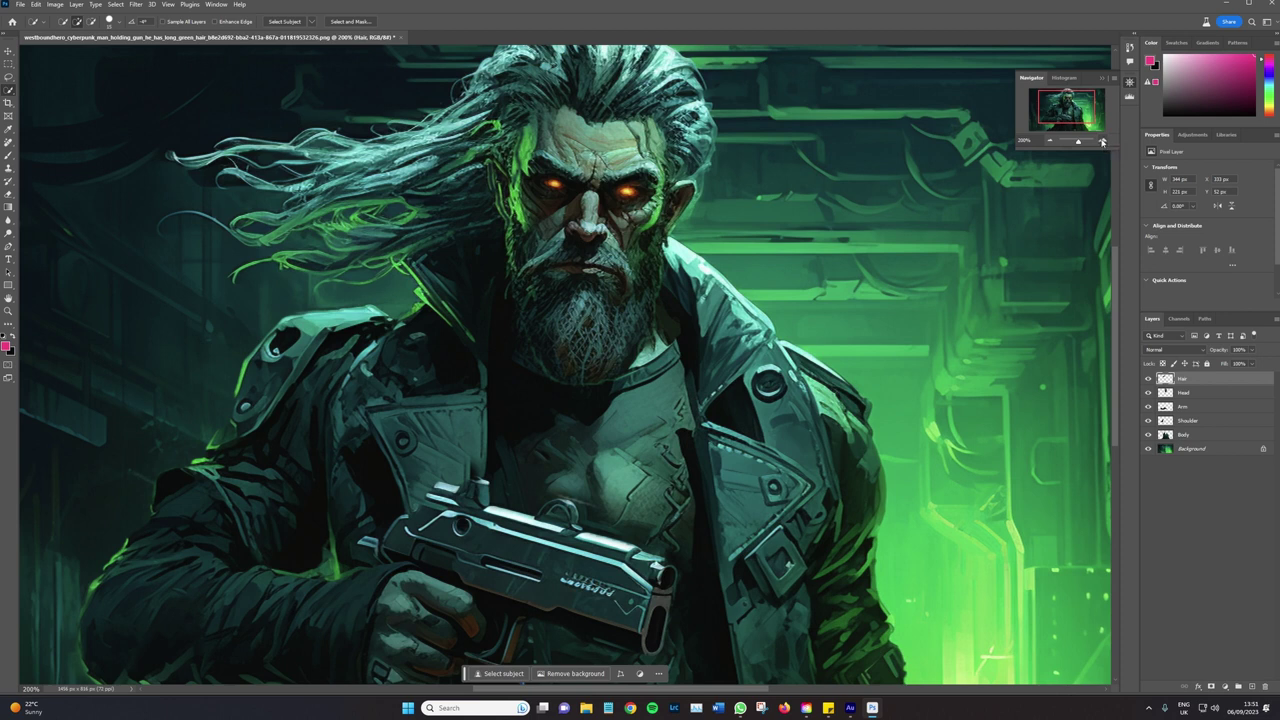
scroll(568, 365, "up", 2)
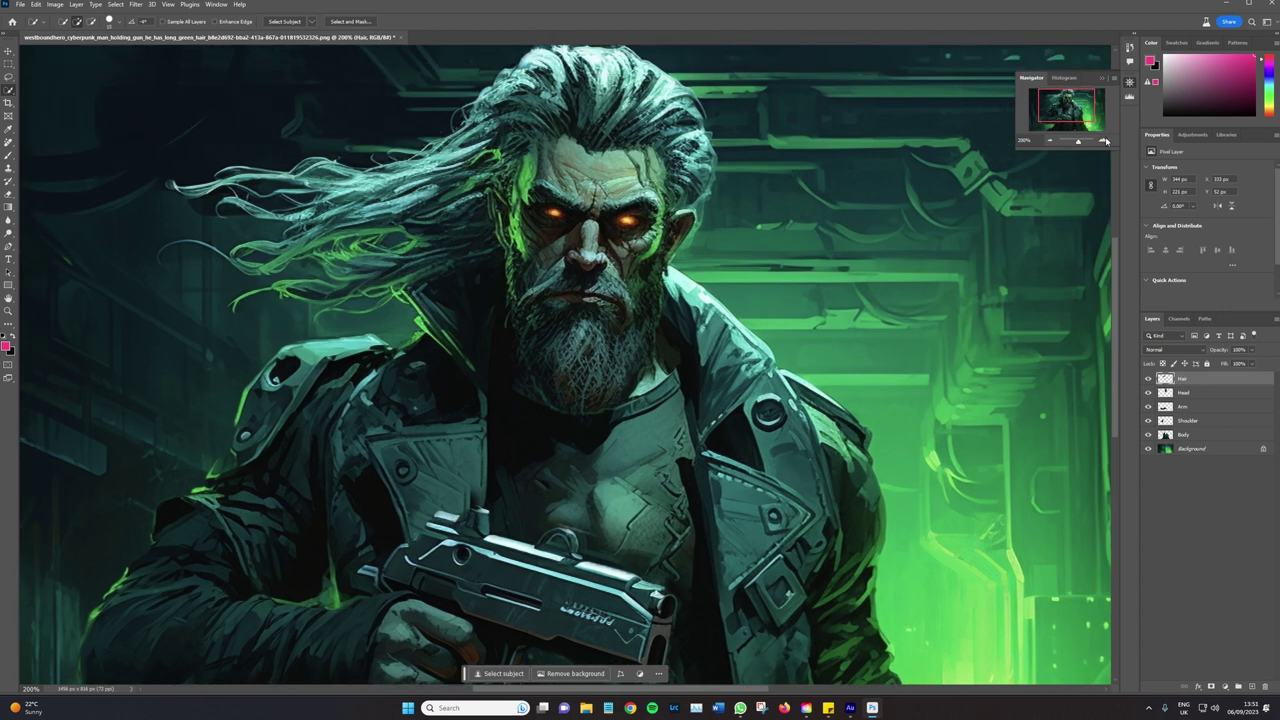
scroll(1105, 141, "up", 4)
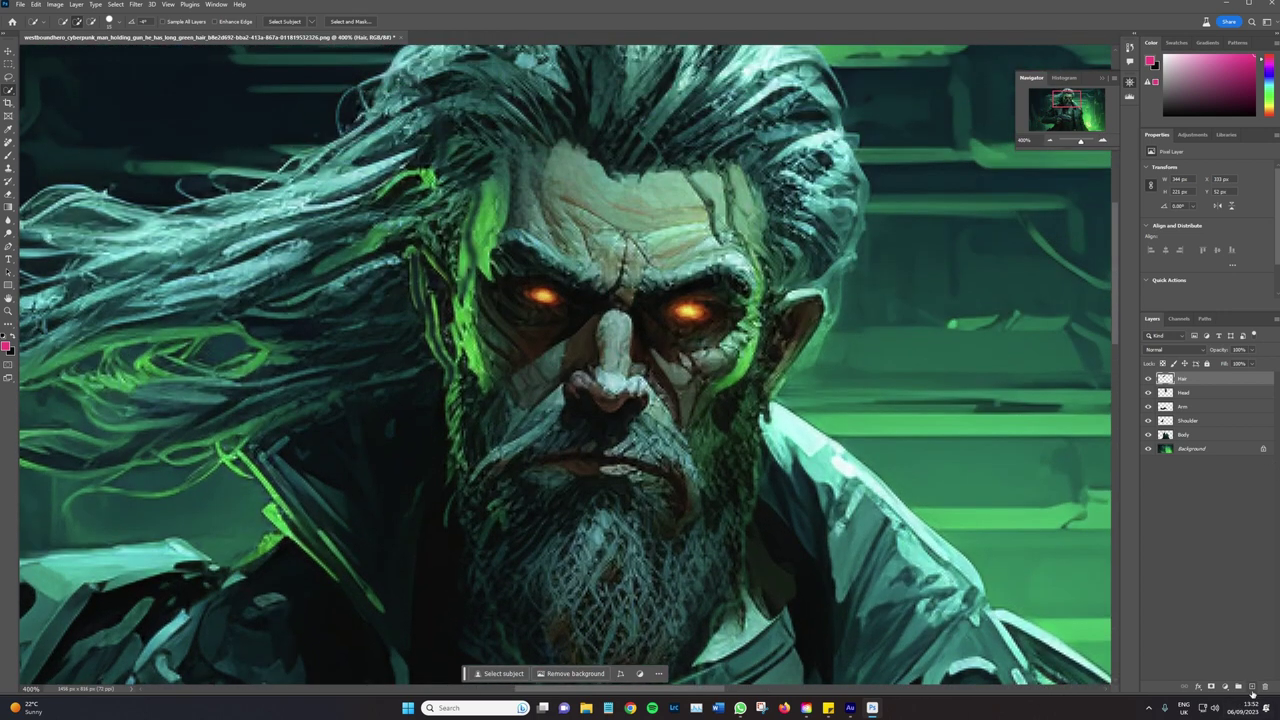
left_click(1251, 688)
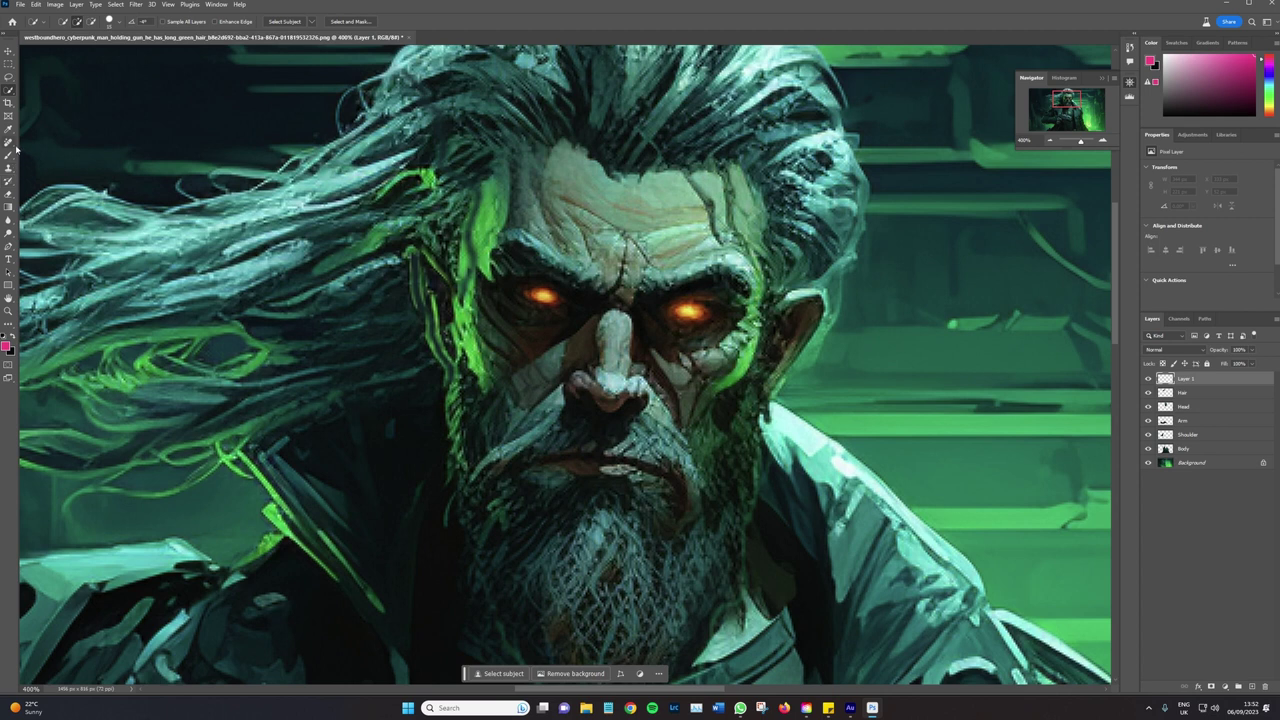
Zoom in on the eyes and select the left glowing eye with the Lasso tool
left_click(8, 76)
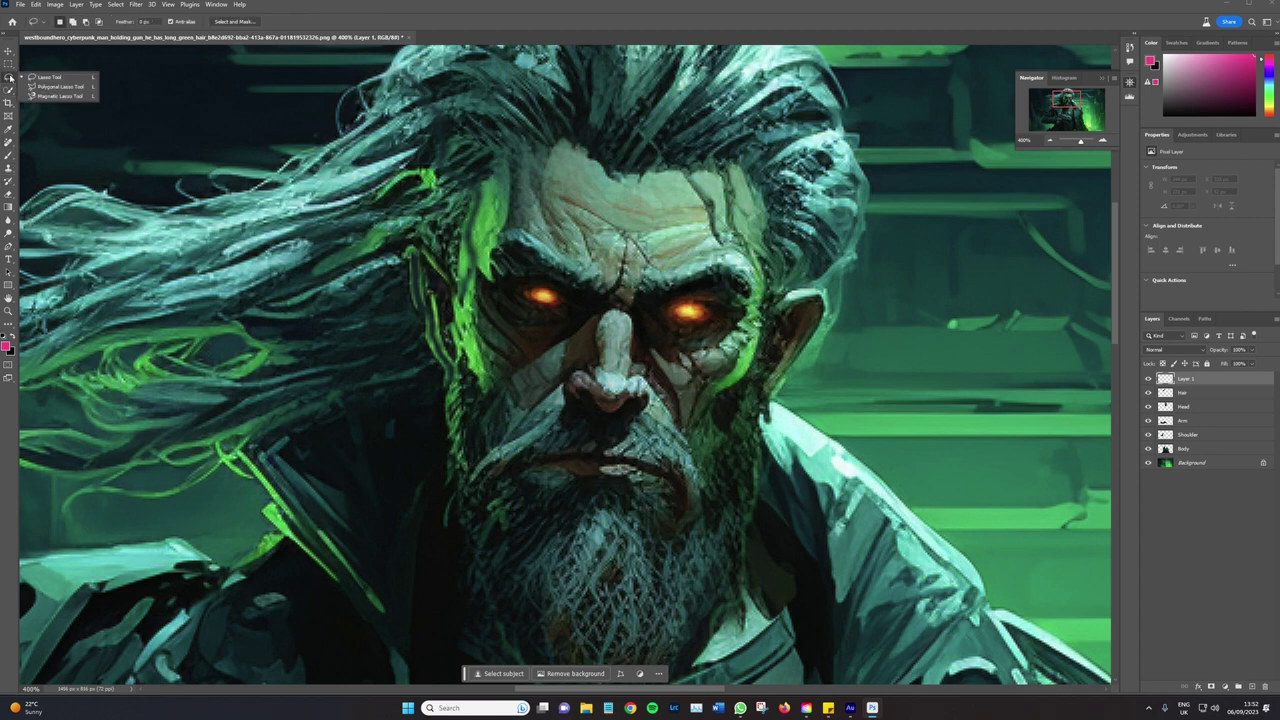
scroll(895, 223, "up", 1)
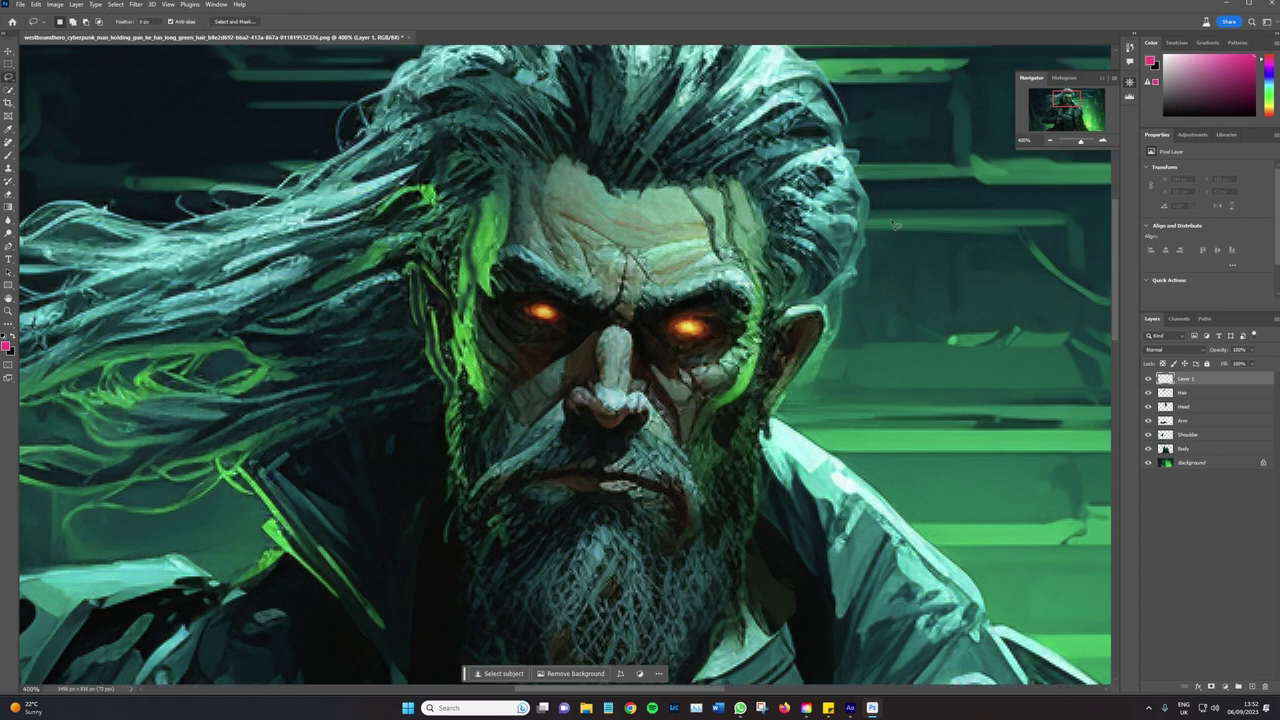
left_click(1102, 141)
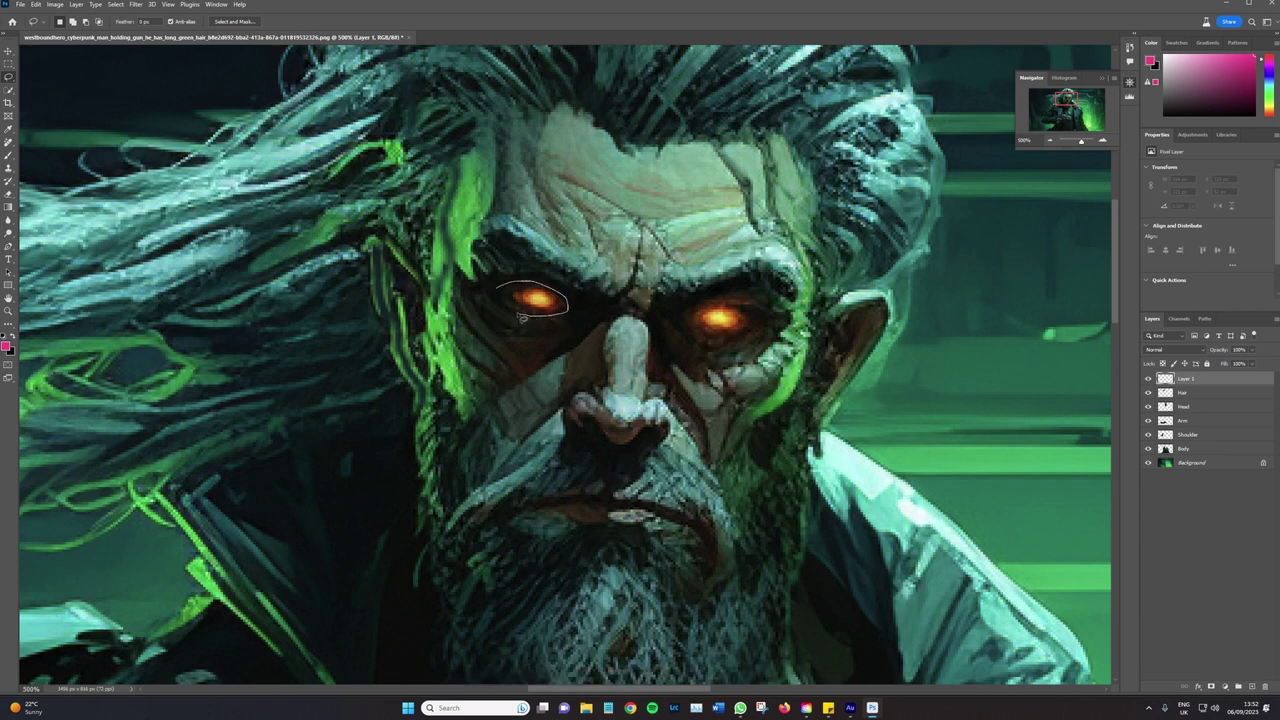
left_click_drag(500, 293, 501, 295)
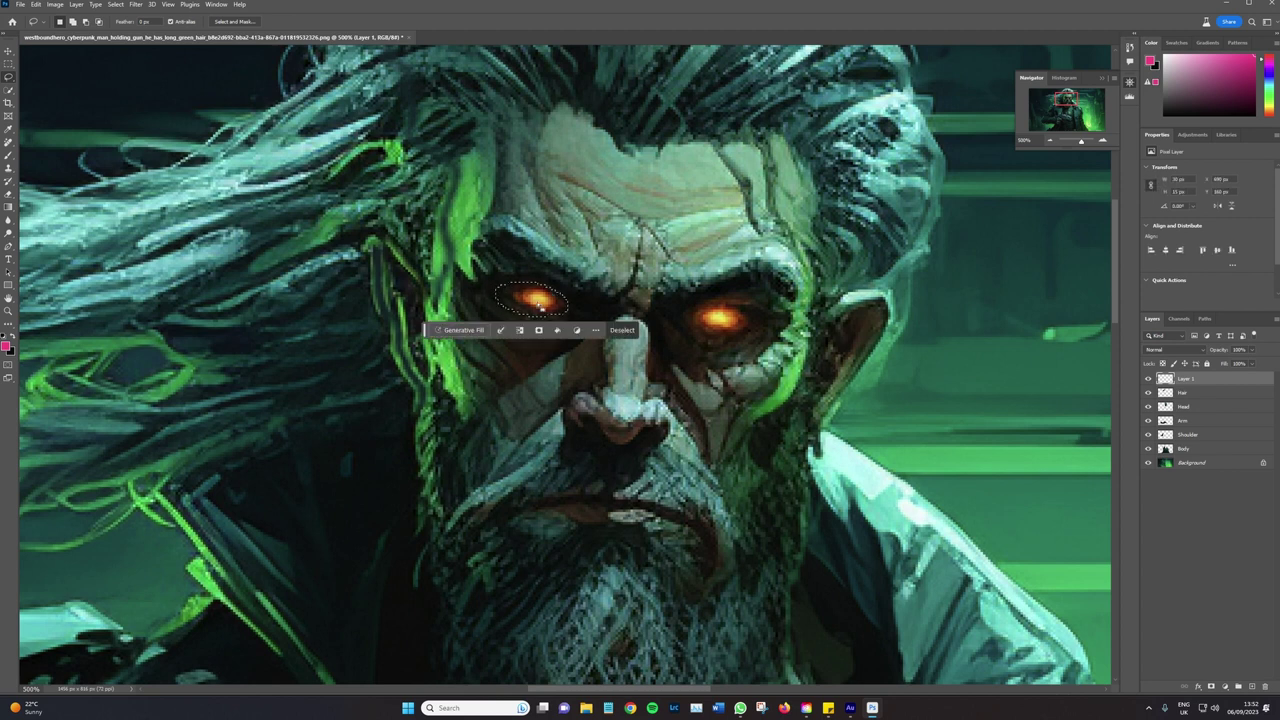
left_click(684, 317)
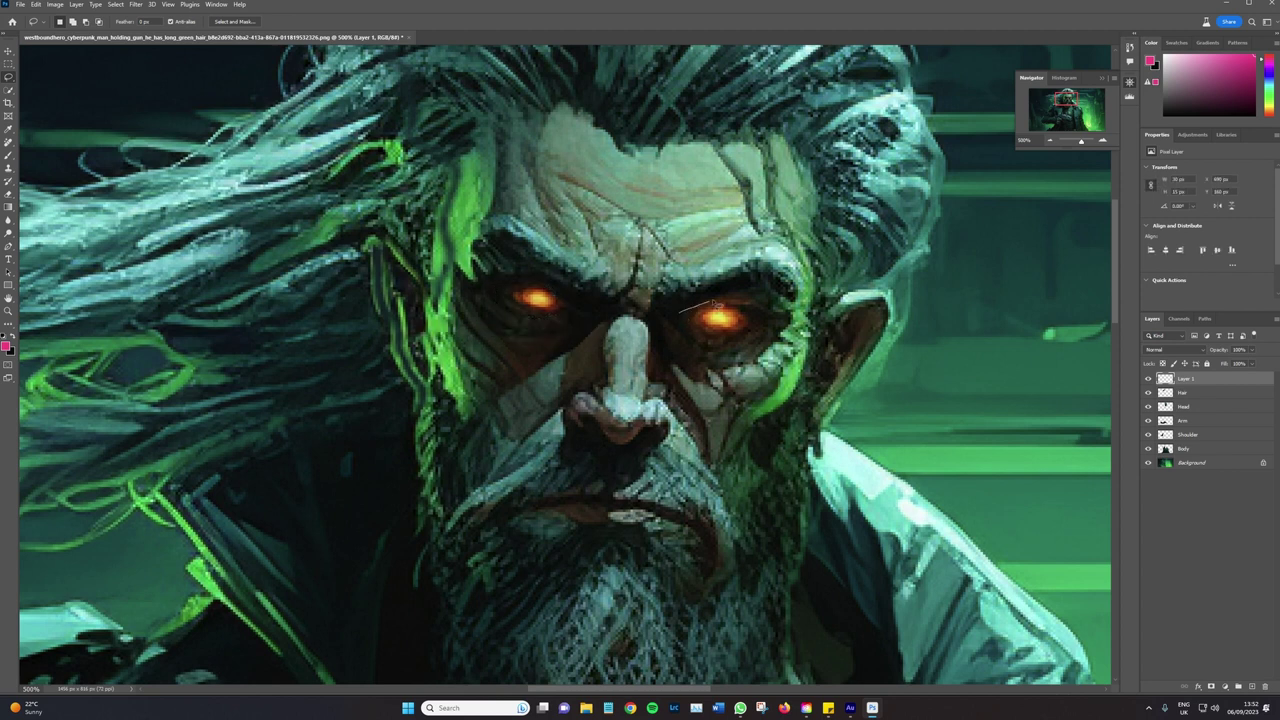
left_click_drag(714, 303, 716, 304)
key("ctrl+z")
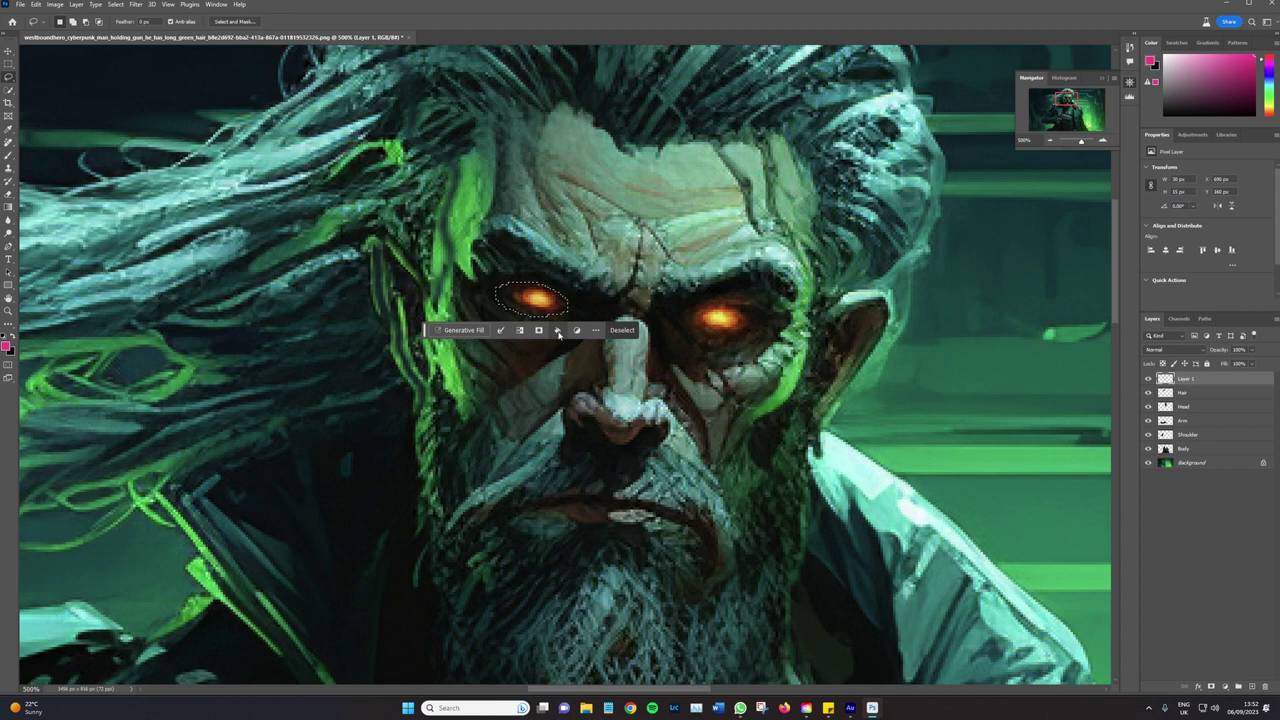
left_click(557, 331)
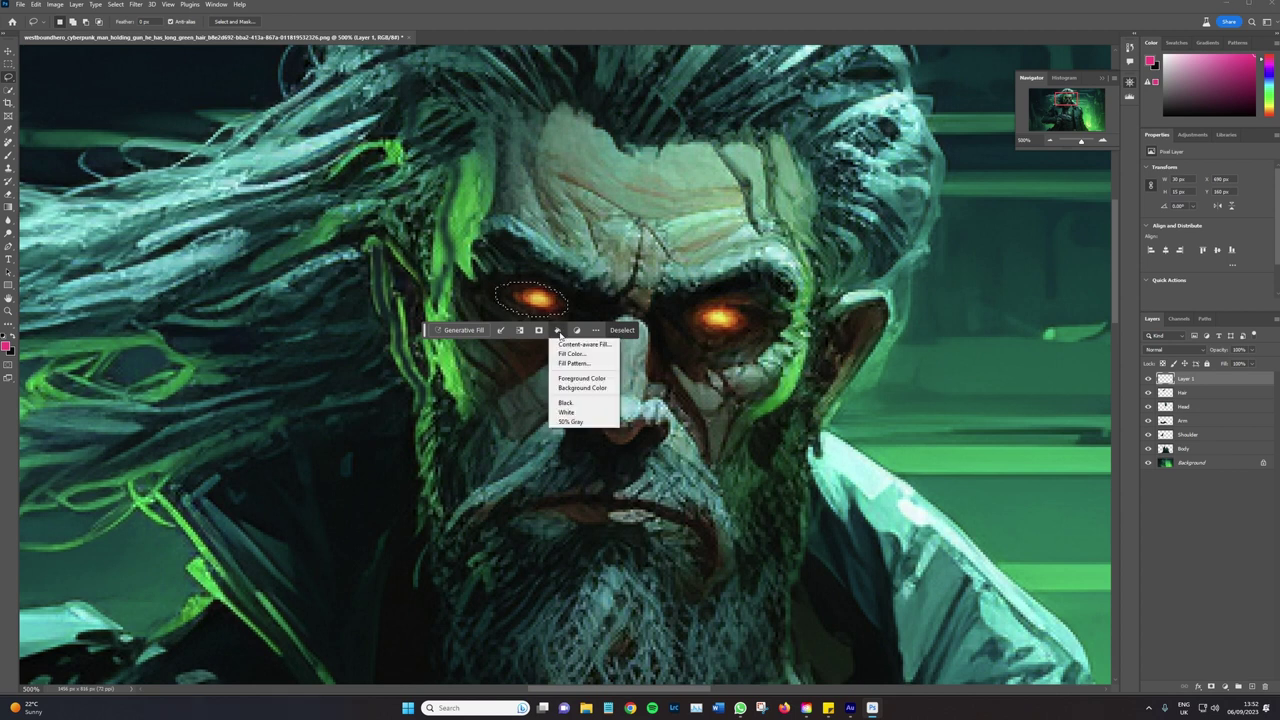
left_click(1200, 413)
Content-aware fill the left eye selection on the Head layer
left_click(1196, 407)
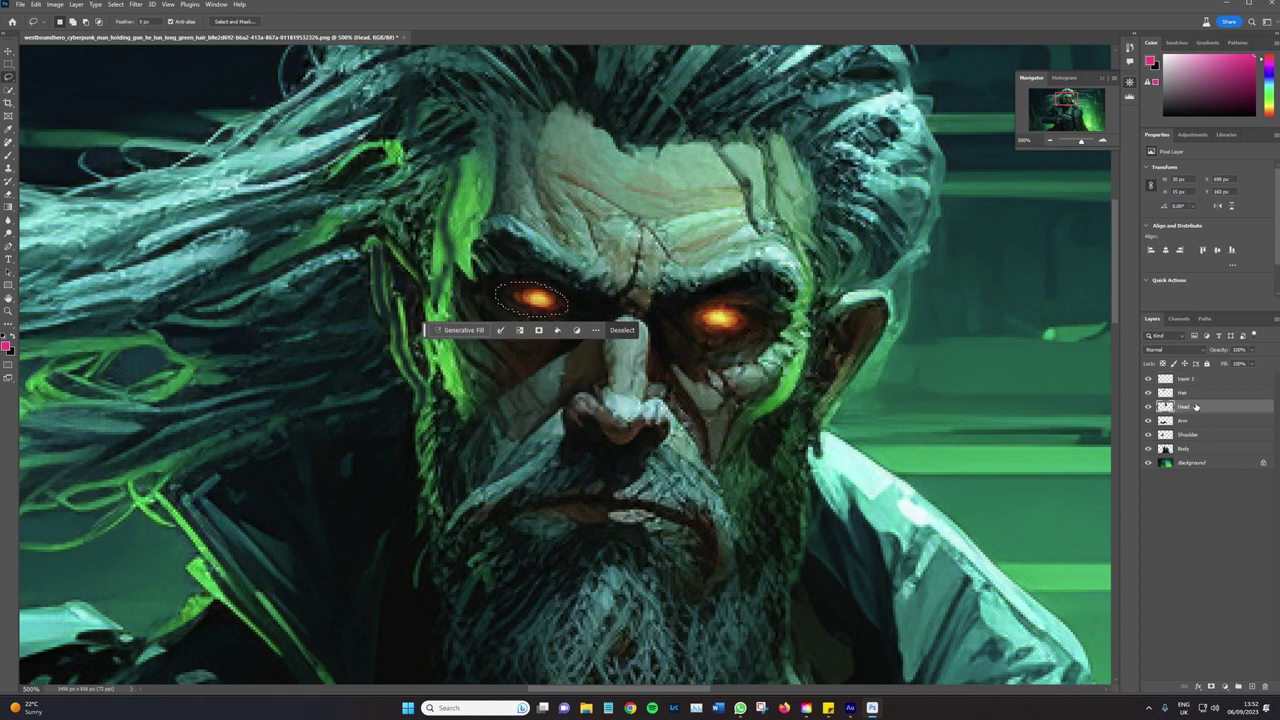
left_click(595, 334)
left_click(595, 344)
left_click(1215, 380)
key("ctrl+z")
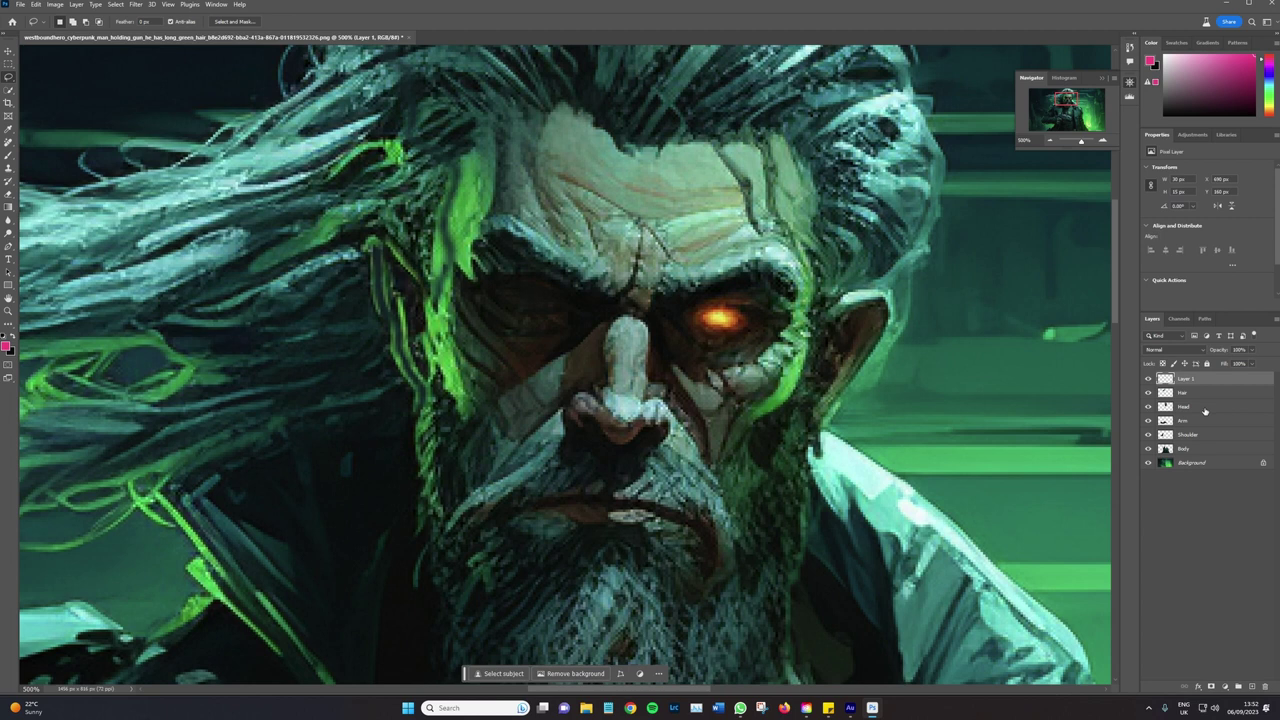
Lasso and content-aware fill the right eye, then copy the dark patches to new Layer 2
left_click(1204, 408)
left_click_drag(680, 318, 762, 345)
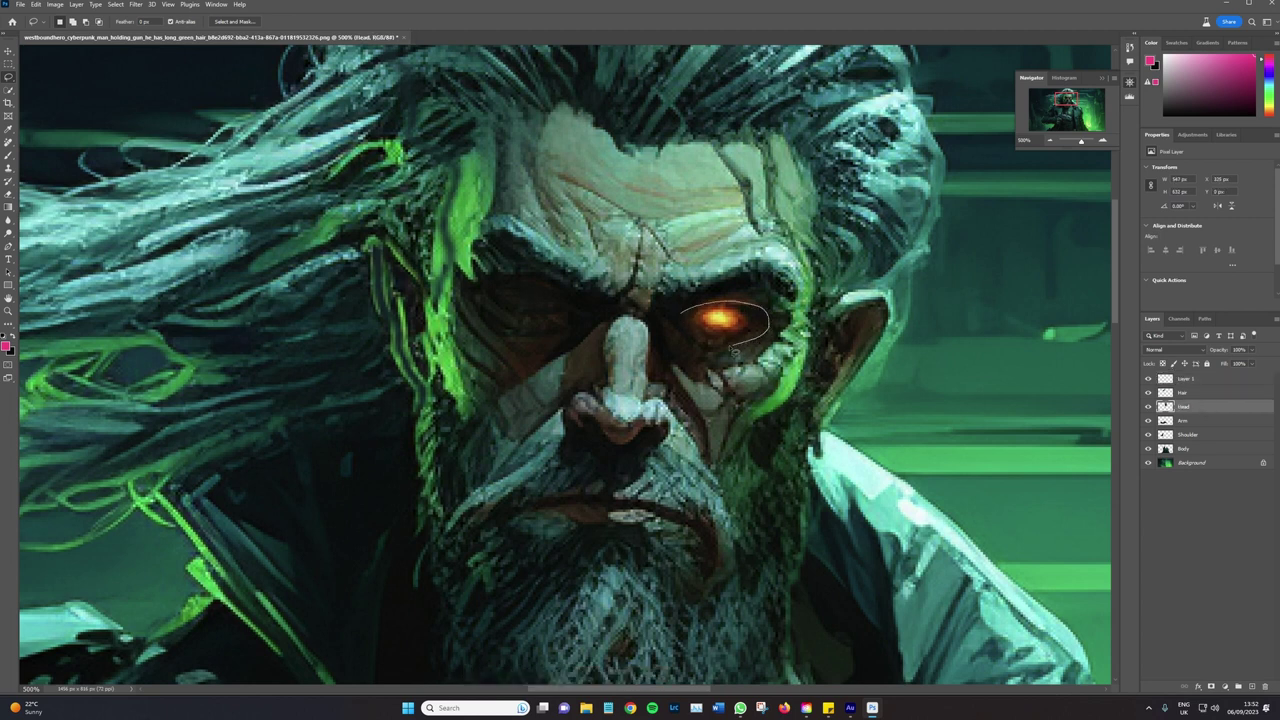
mouse_move(762, 345)
left_mouse_down()
mouse_move(685, 316)
mouse_move(716, 342)
mouse_move(682, 315)
left_mouse_up()
left_click(688, 315)
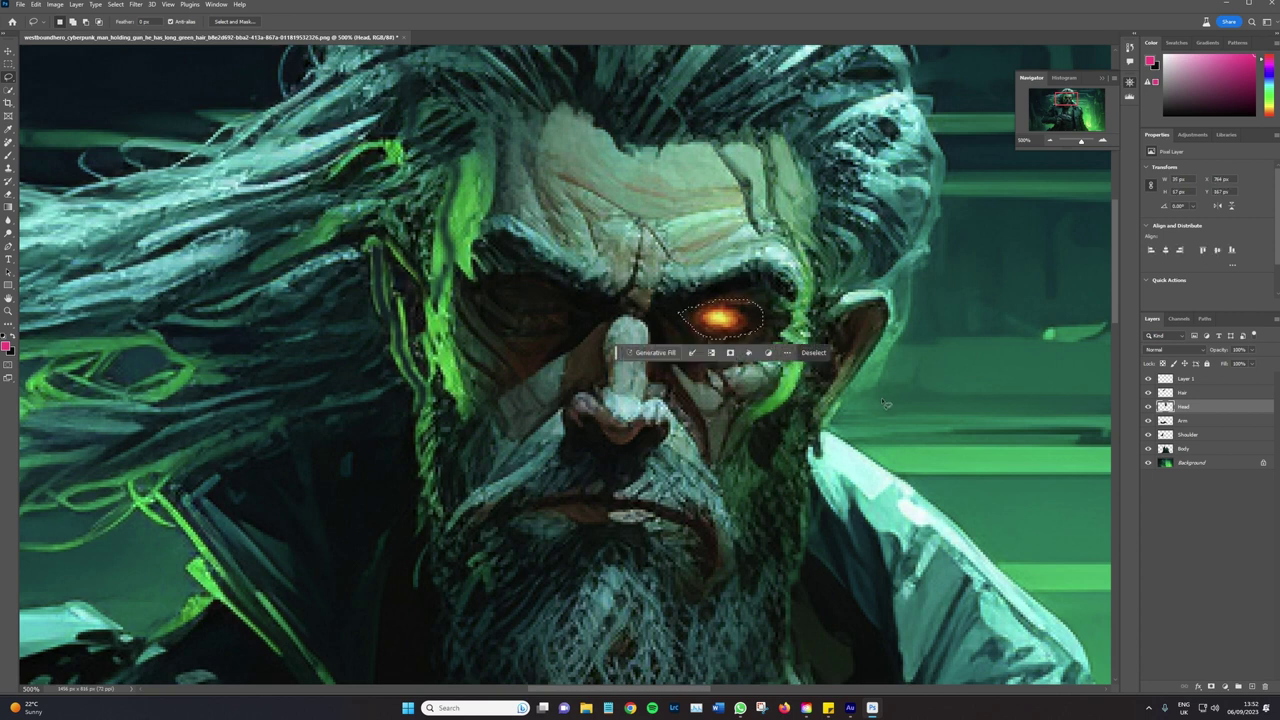
left_click(749, 353)
left_click(762, 366)
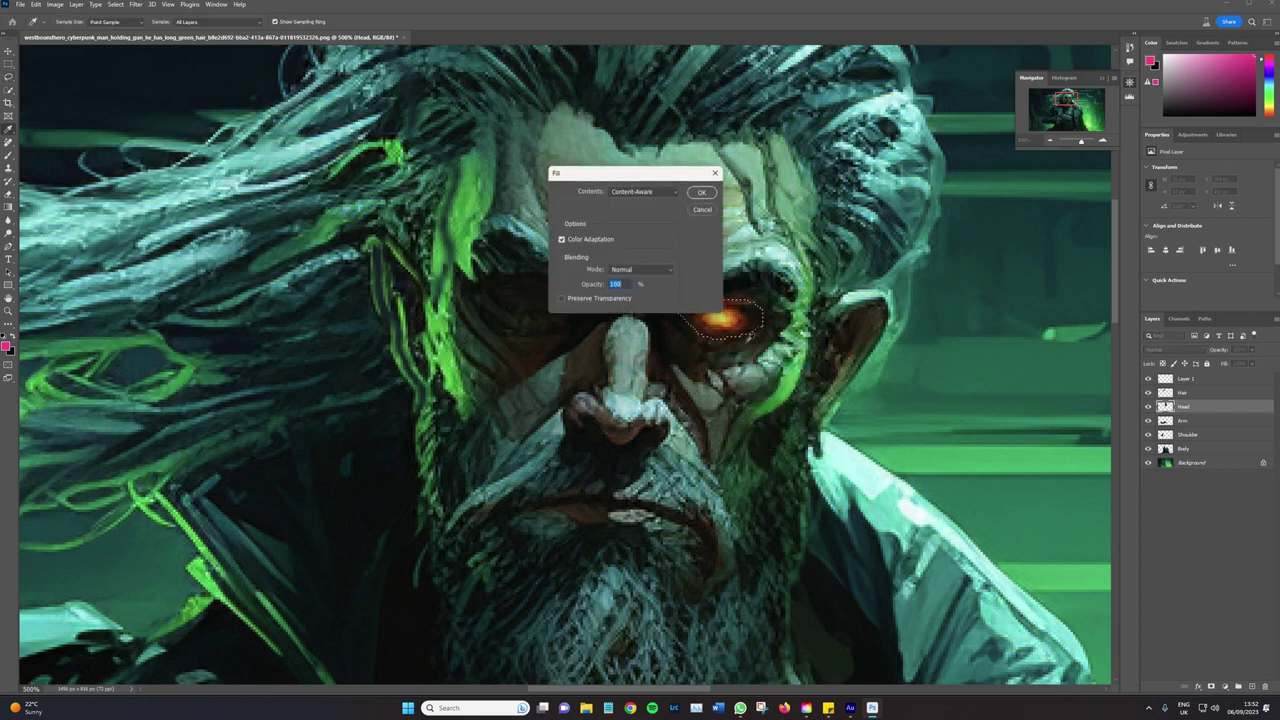
left_click(700, 193)
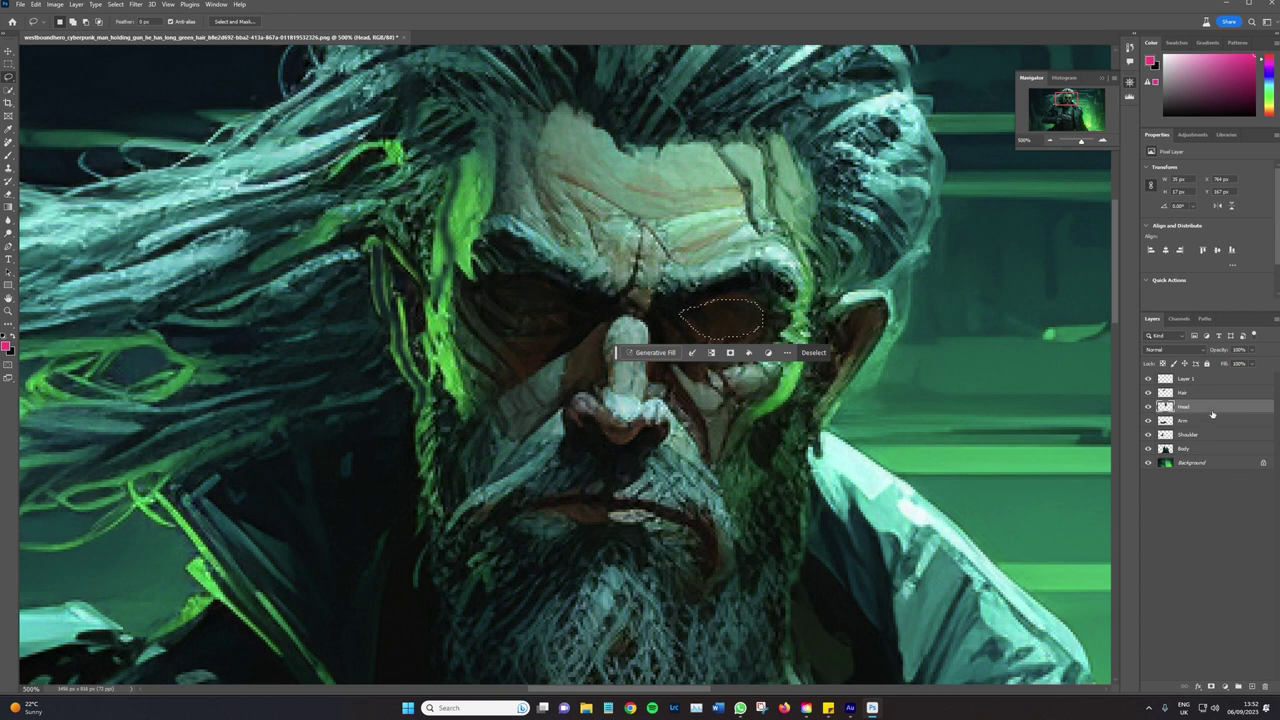
key("ctrl+z")
left_click(1204, 380)
key("ctrl+j")
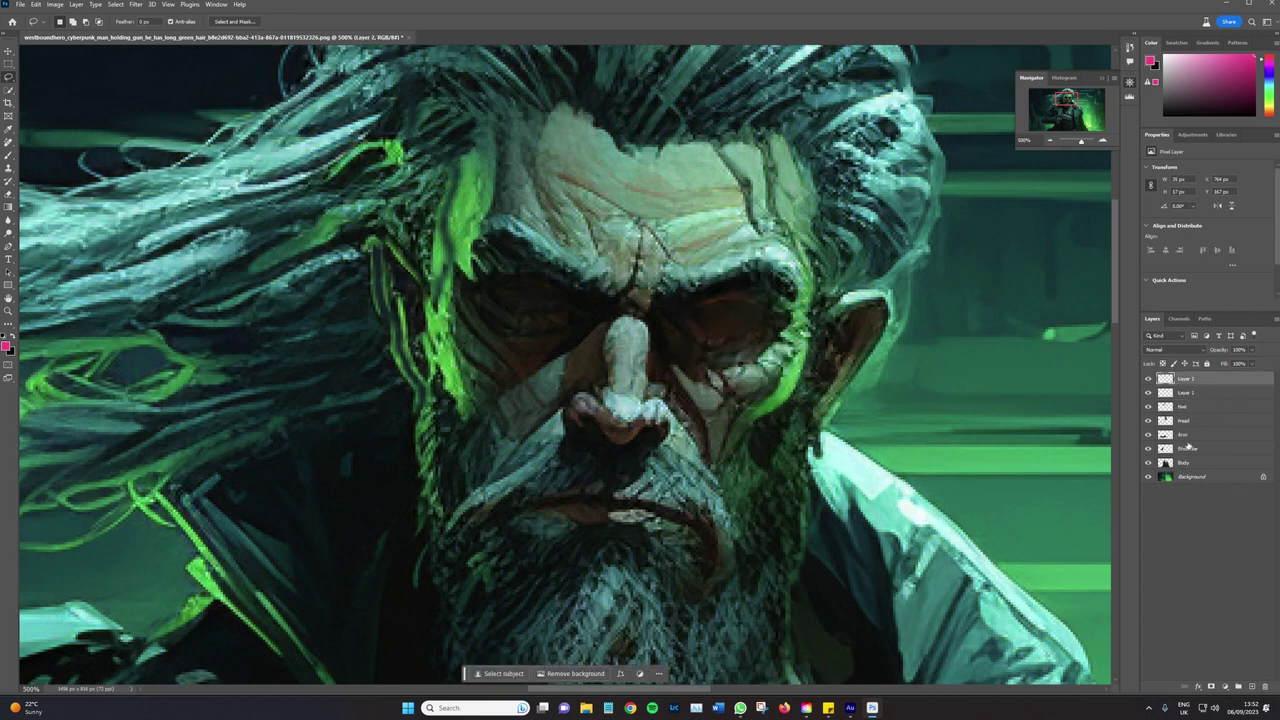
Delete the spare Layer 1 and hide the eye-patch layer to reveal the glowing eyes
left_click(1148, 379)
left_click(1149, 379)
left_click(1149, 393)
left_click(1149, 393)
left_click(1185, 393)
key("Delete")
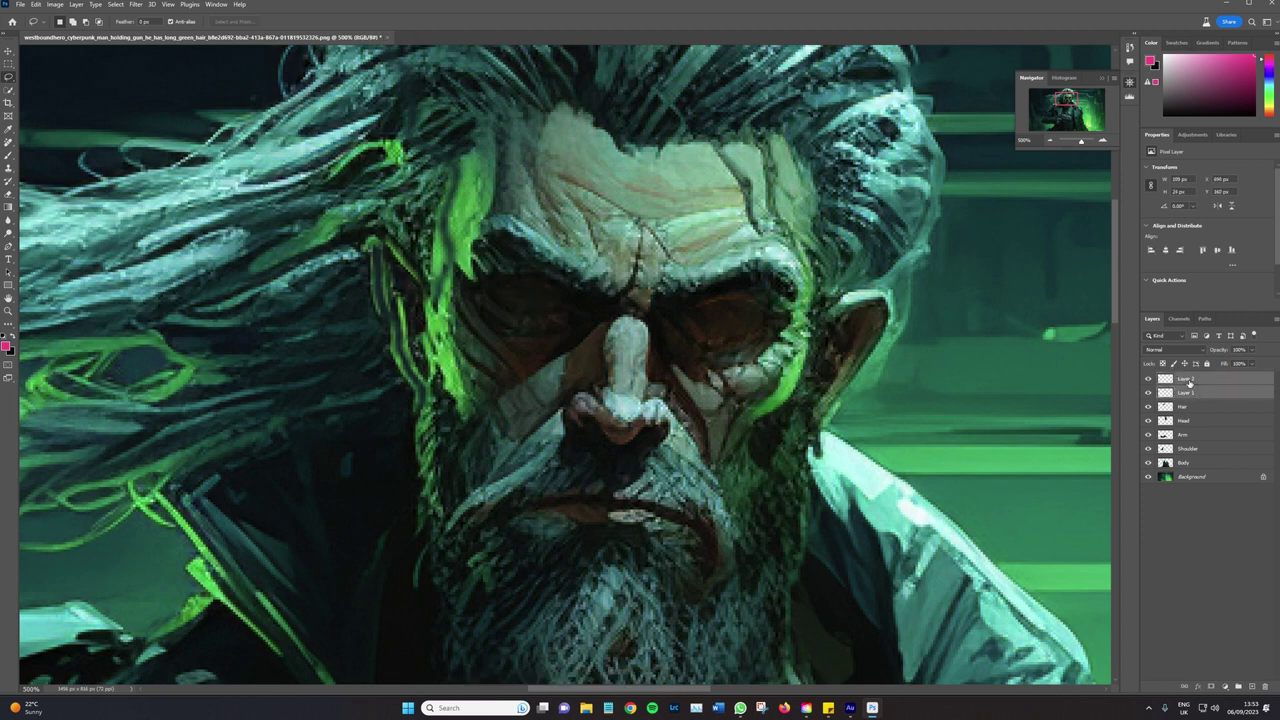
left_click(1148, 379)
left_click(1148, 379)
left_click(1148, 379)
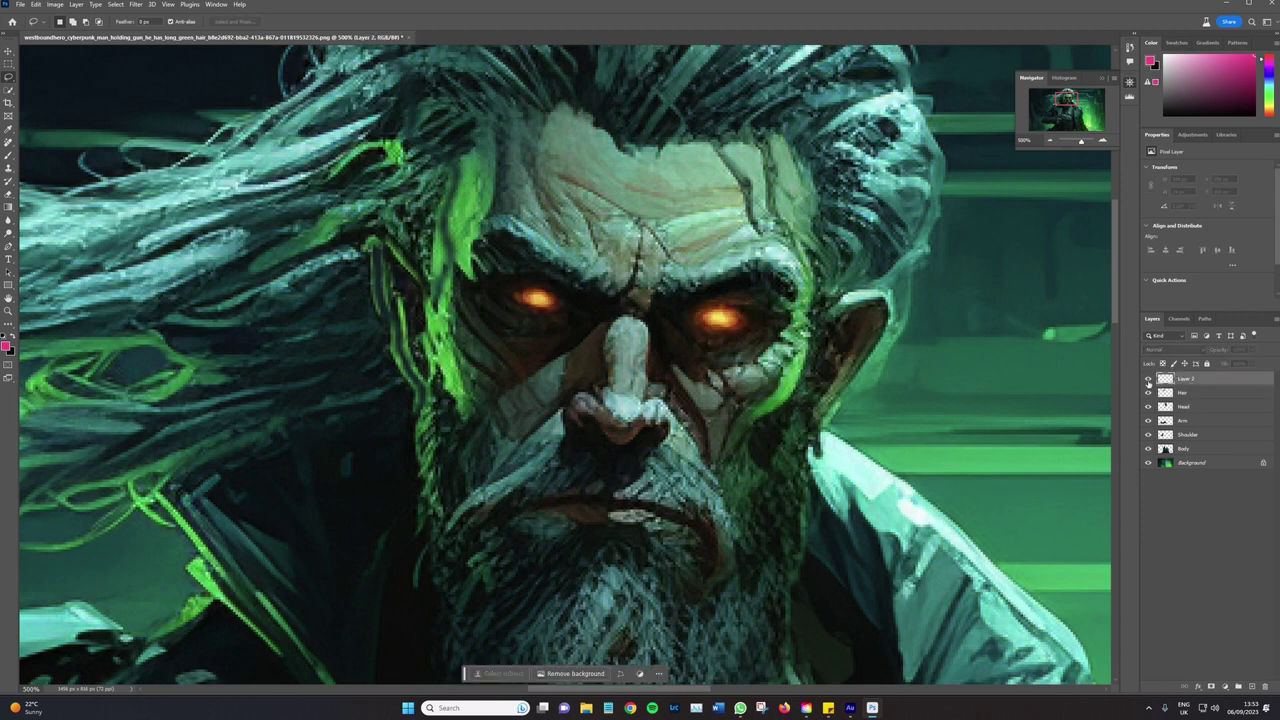
left_click(1148, 379)
left_click(1148, 379)
left_click(1148, 379)
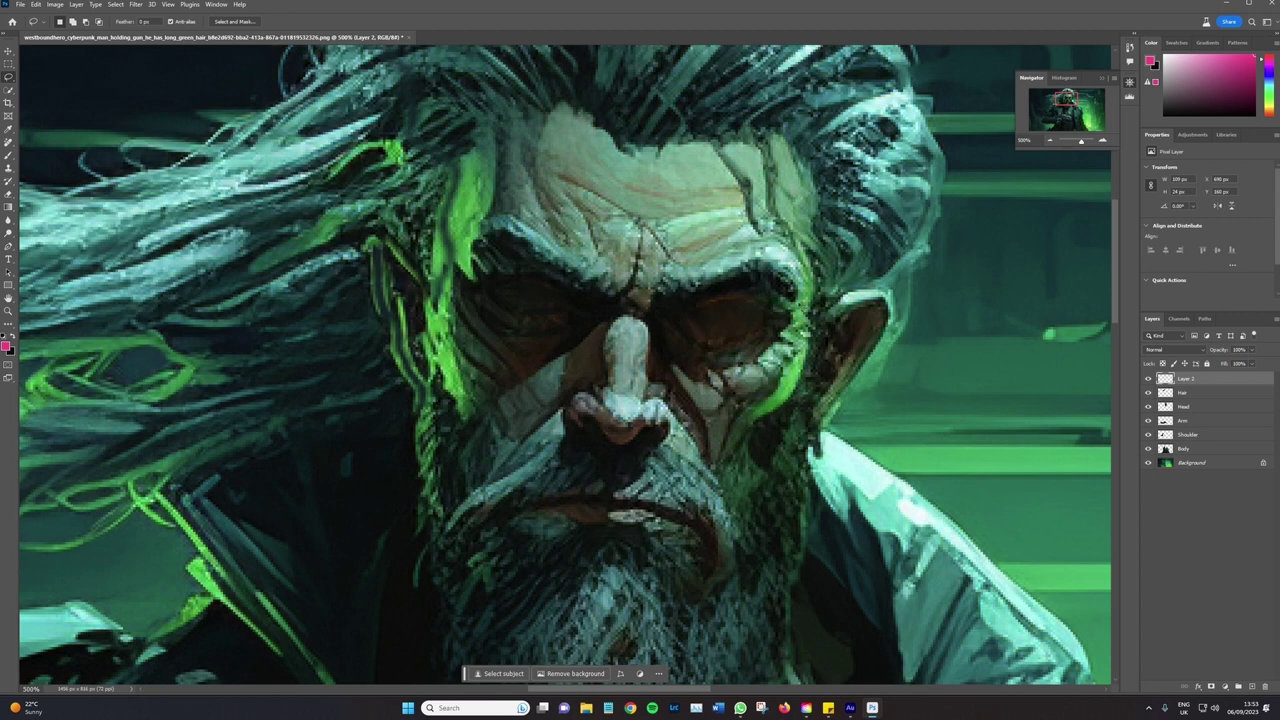
left_click(1148, 379)
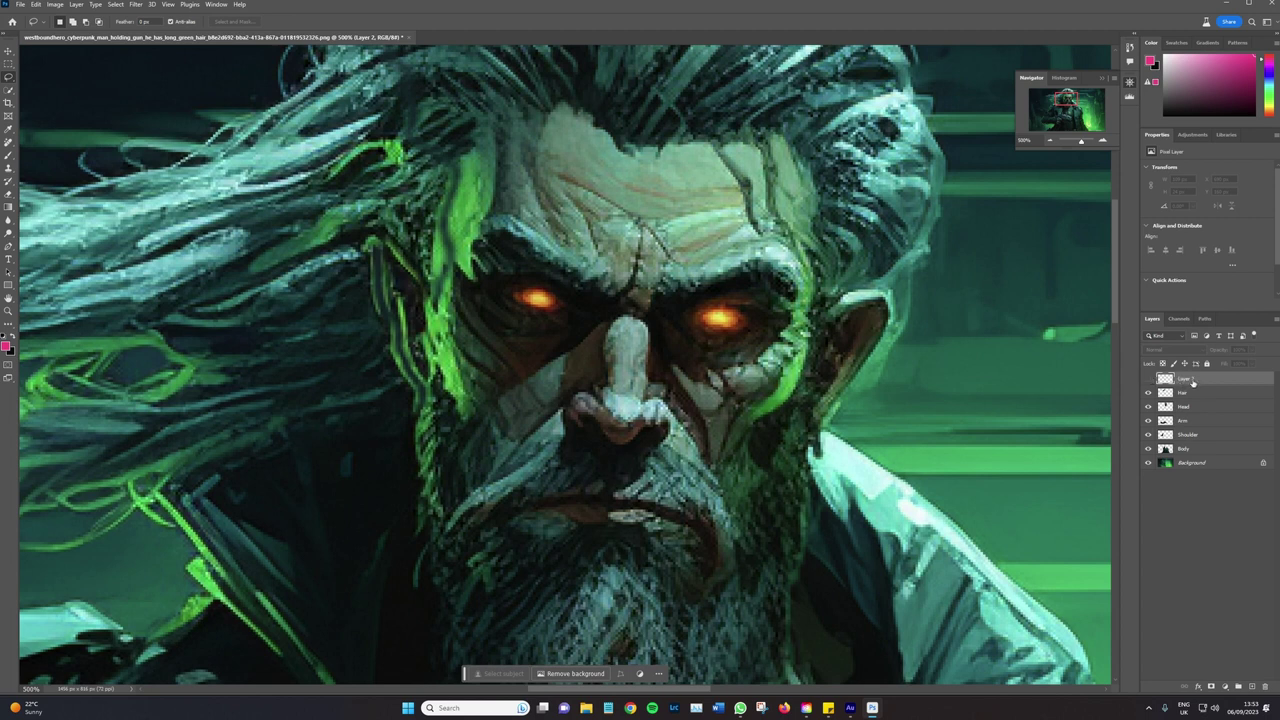
Rename Layer 2 to 'Eye Lids' and zoom out to 100% on the whole gunman
double_click(1186, 379)
type("Eye Lids")
left_click(1216, 565)
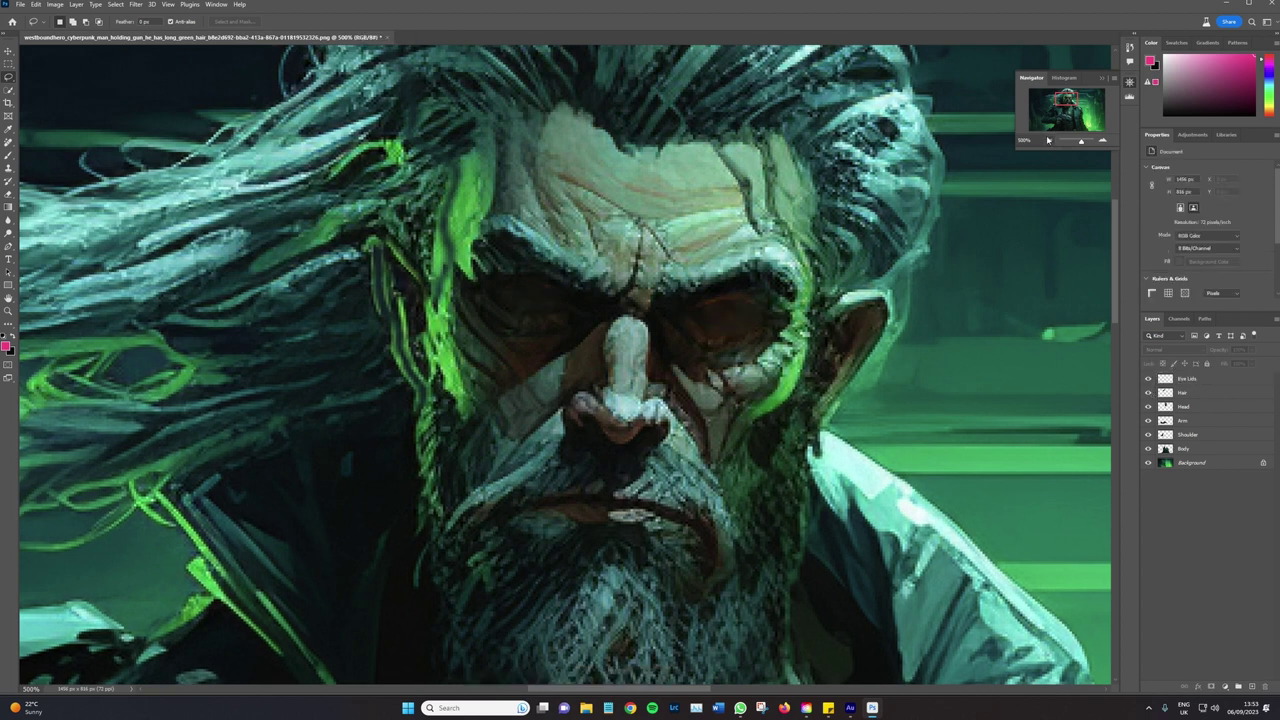
left_click(1050, 140)
left_click(1050, 140)
left_click(1050, 140)
left_click(1050, 140)
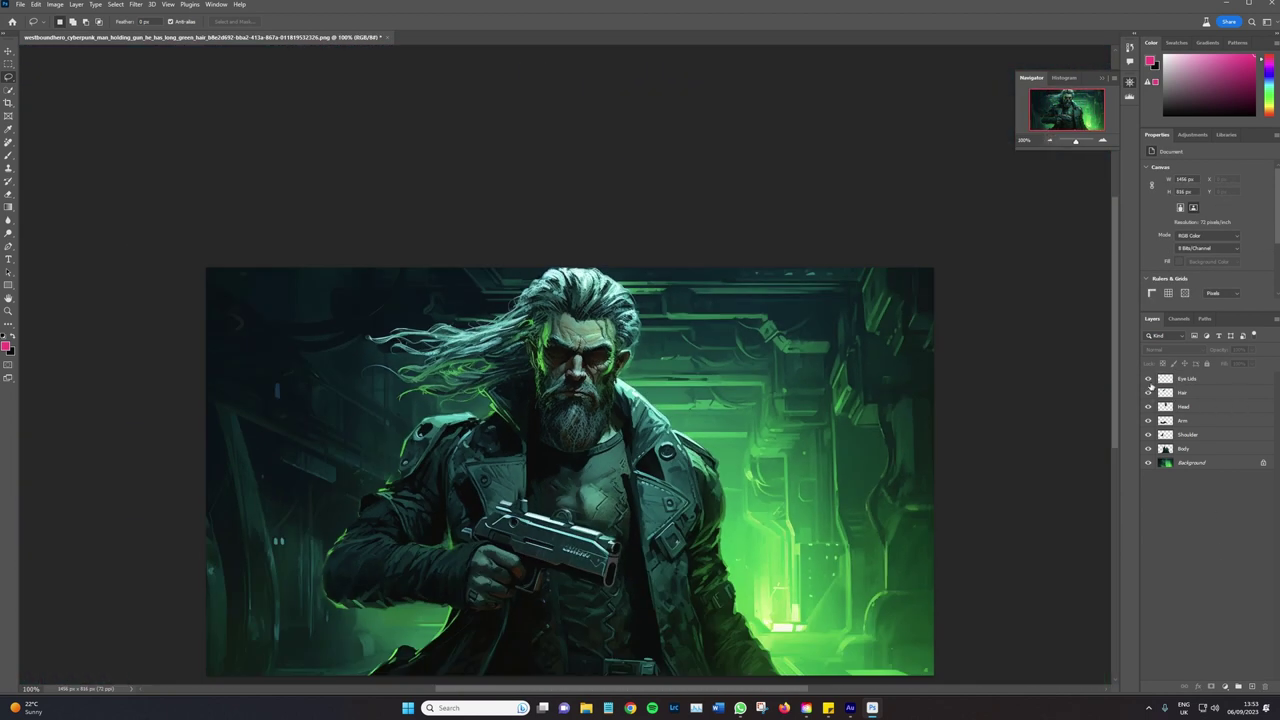
scroll(905, 190, "down", 2)
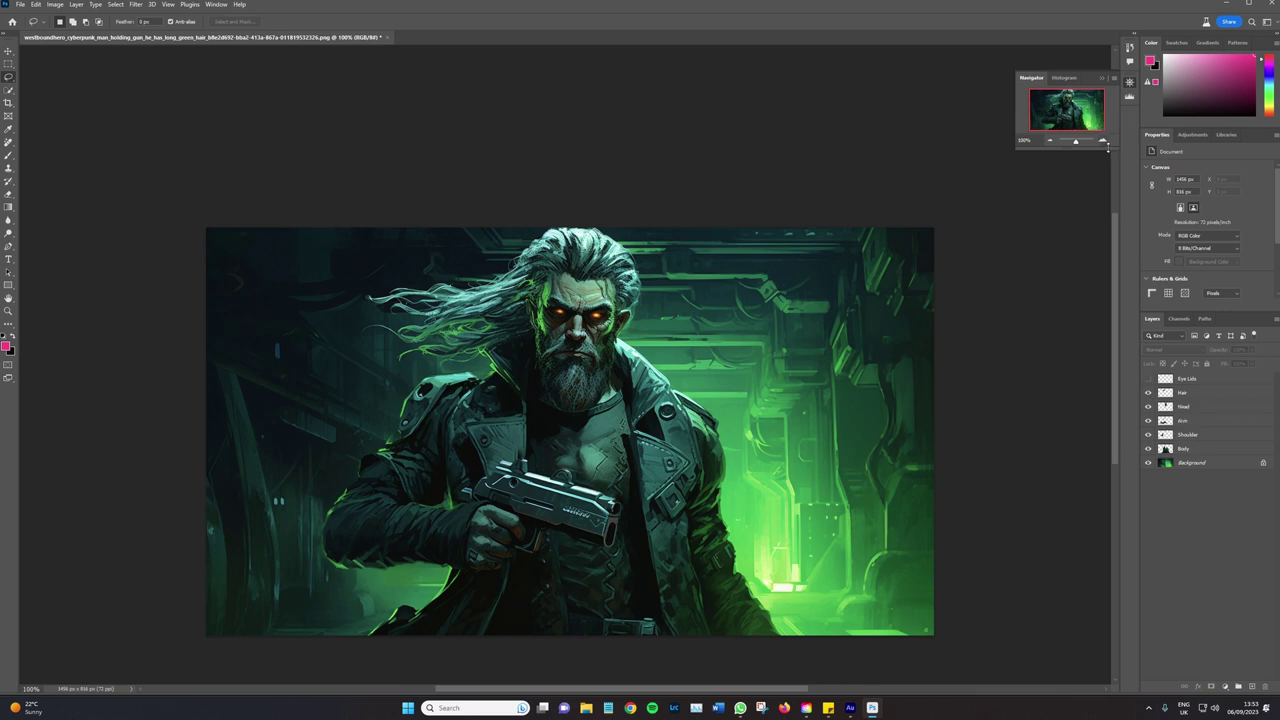
Fit the image on screen and hide the Hair, Head, Shoulder and Body layers, keeping Arm and Background
left_click(1166, 465)
key("ctrl+0")
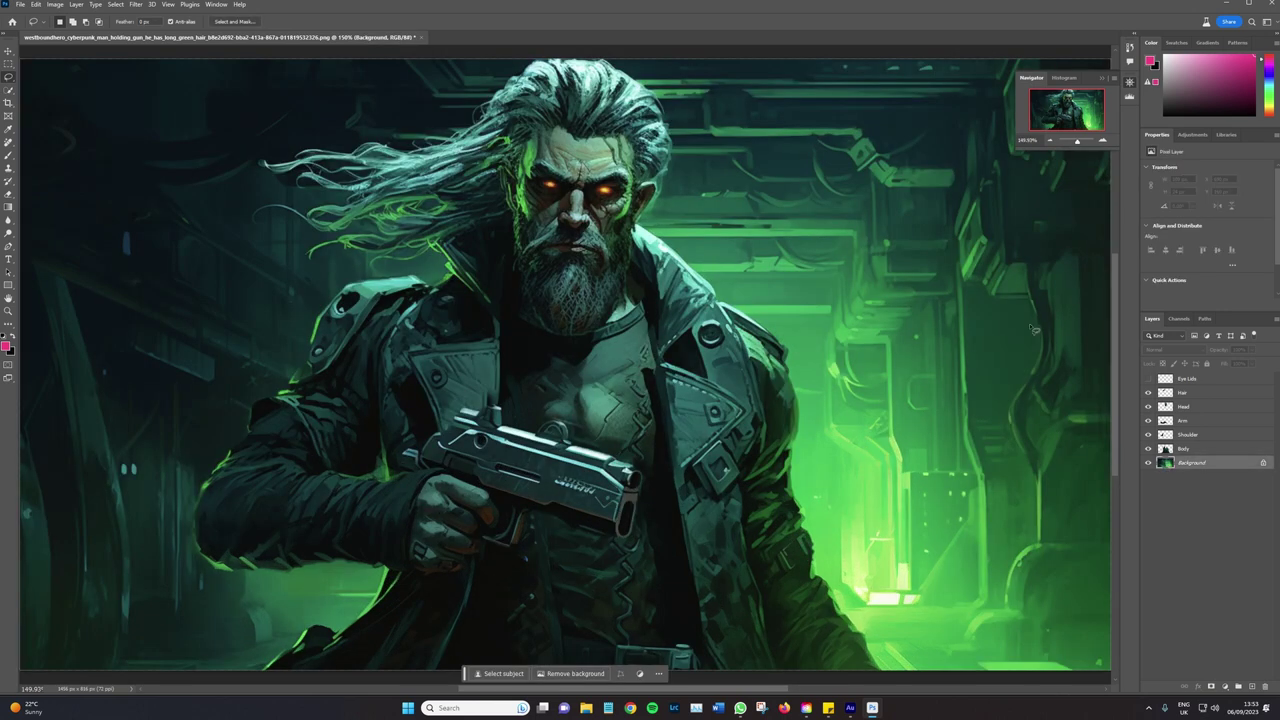
left_click(1148, 393)
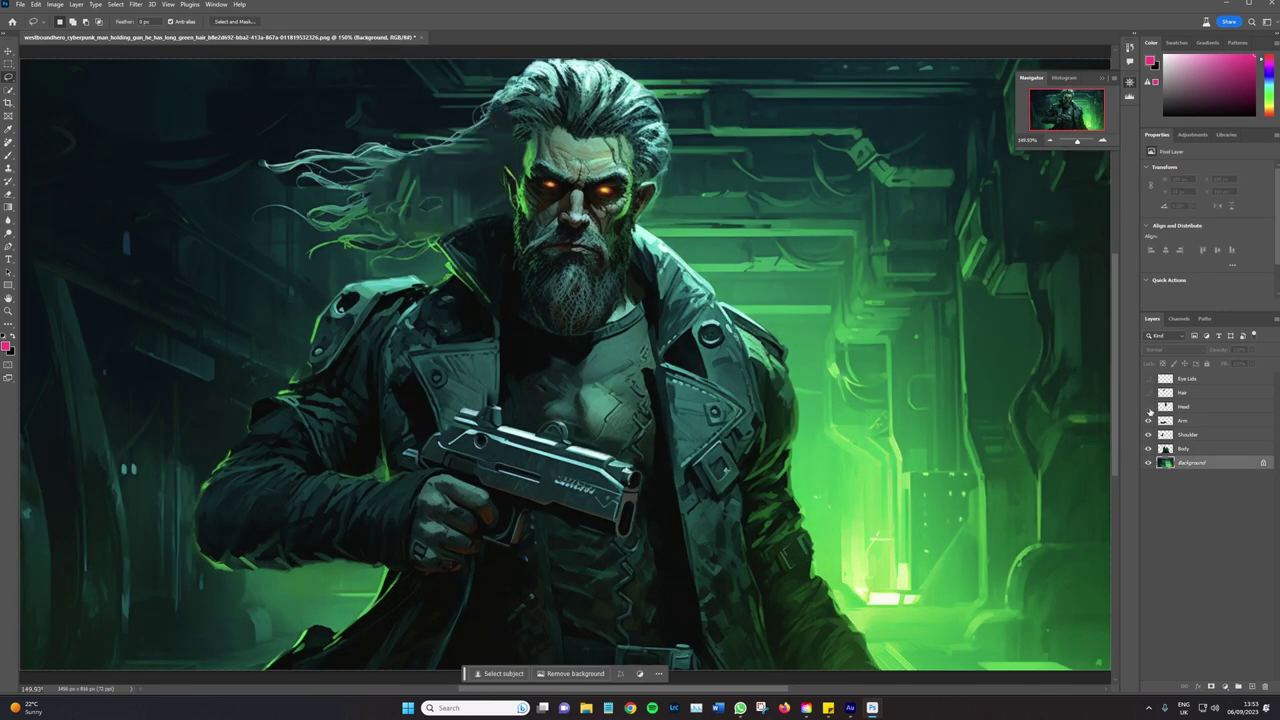
left_click(1148, 407)
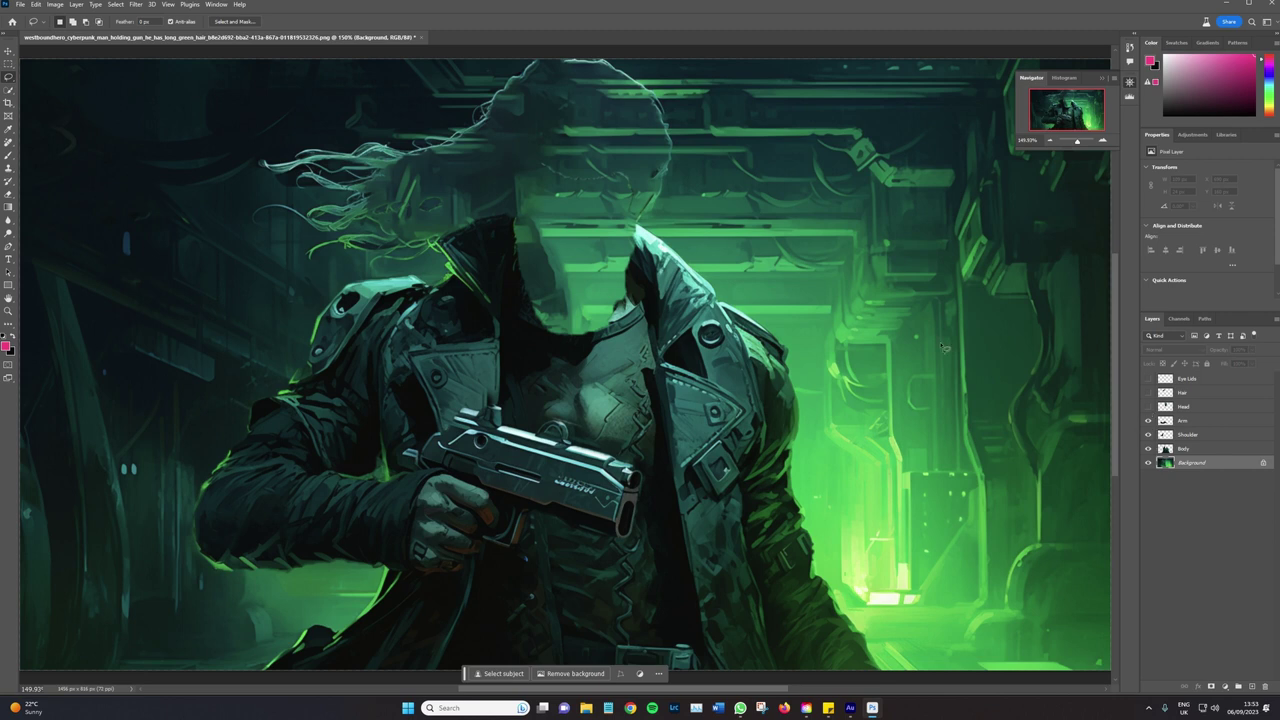
scroll(943, 347, "up", 2)
left_click(1148, 435)
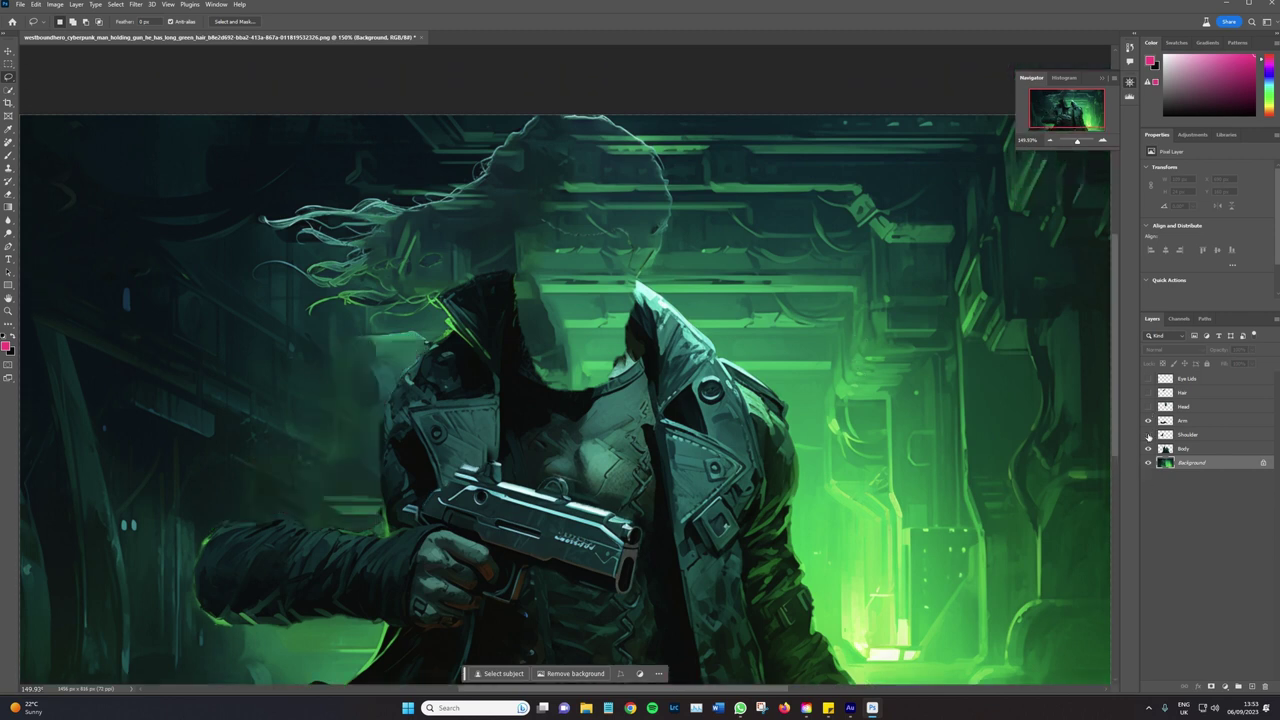
left_click(1148, 449)
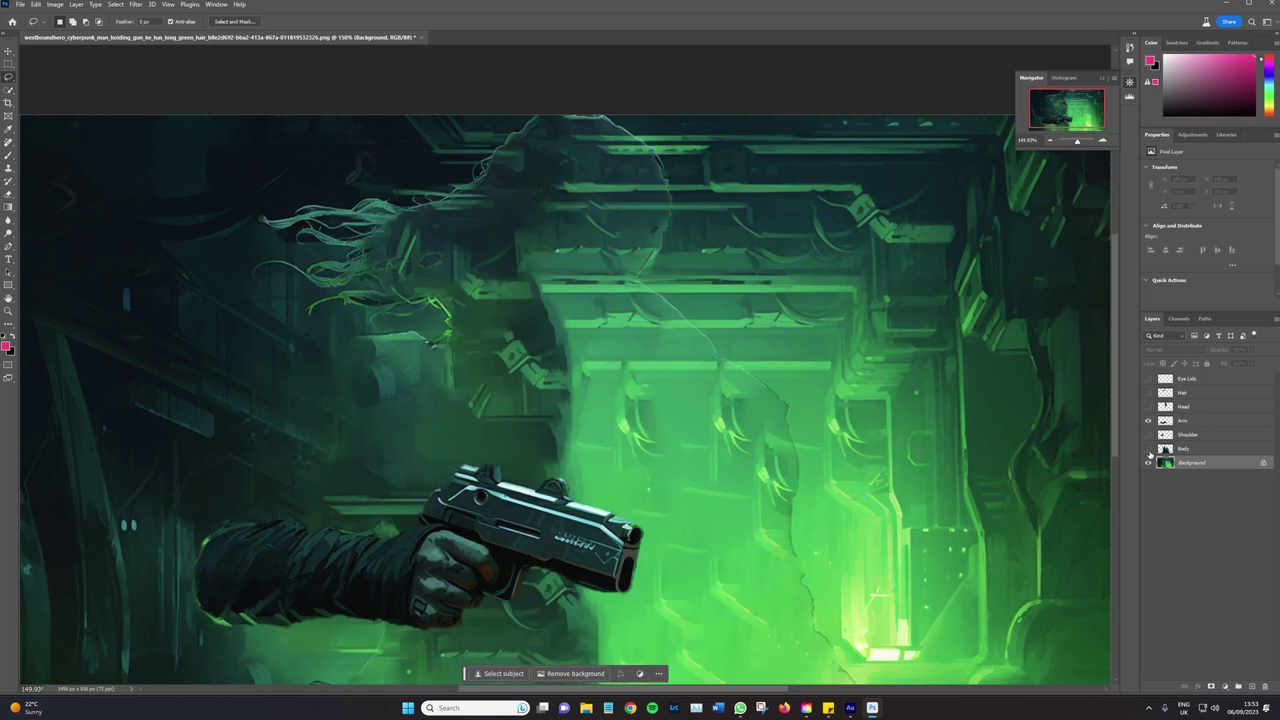
left_click(1148, 463)
left_click(1148, 463)
scroll(938, 415, "up", 1)
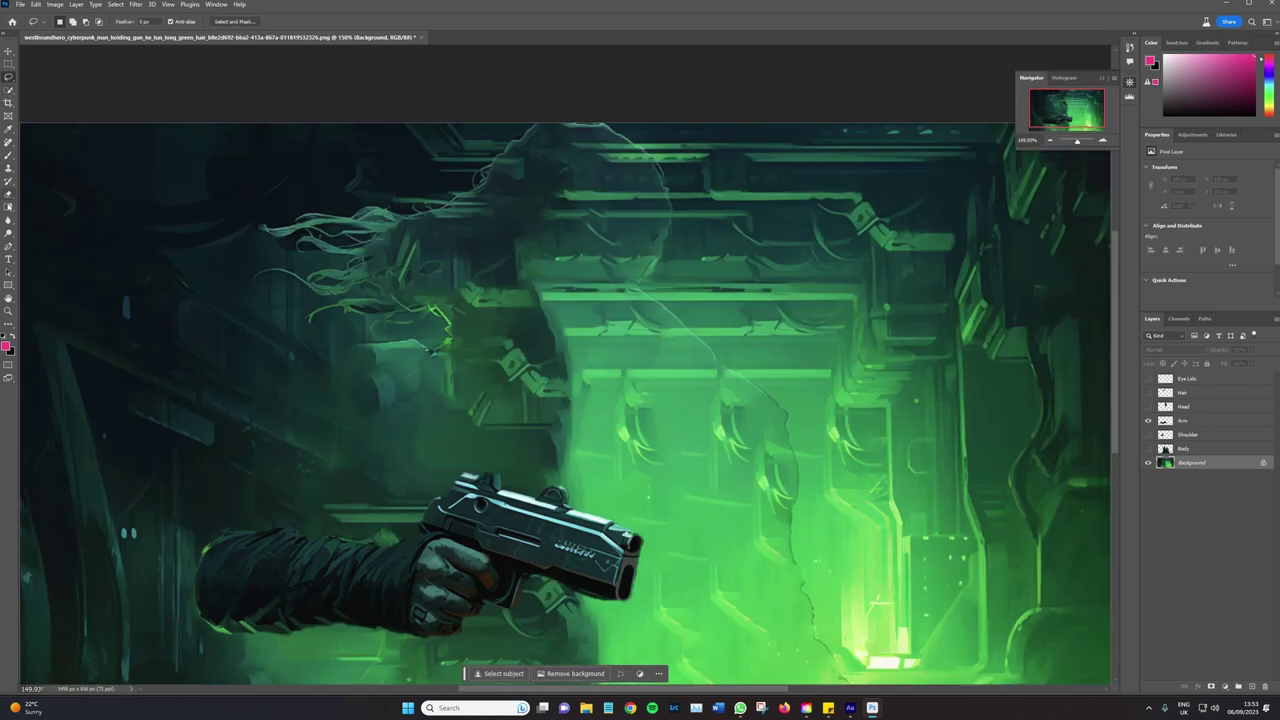
left_click(8, 168)
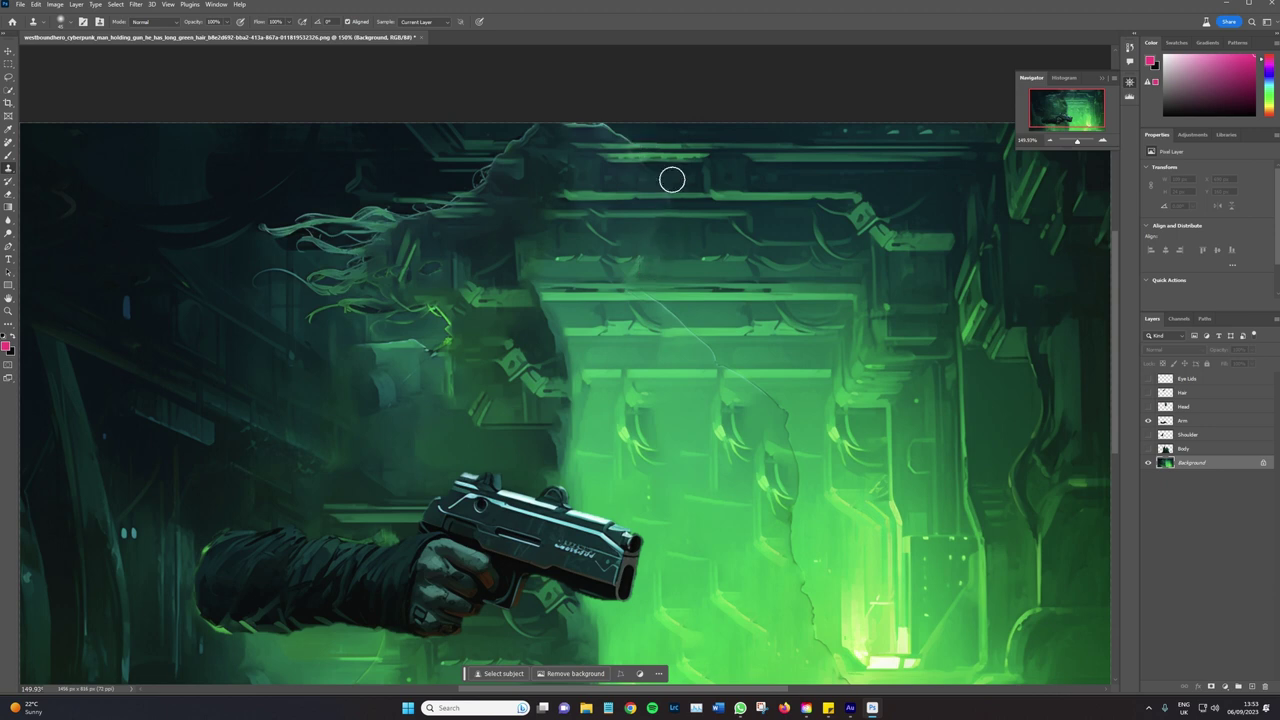
Clone over the light streak, then paint out the figure's leftover outline and a stray hair strand
mouse_move(648, 154)
left_mouse_down()
mouse_move(607, 130)
mouse_move(485, 152)
left_mouse_up()
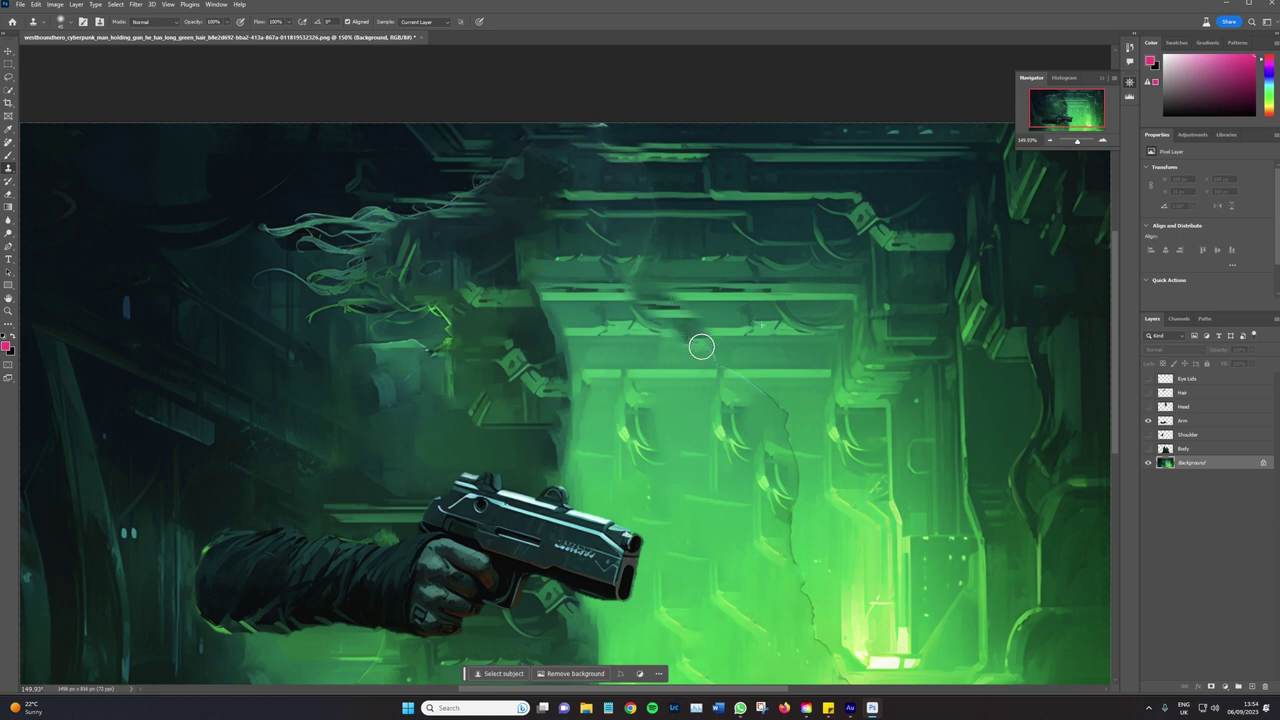
left_click_drag(641, 290, 714, 364)
left_click(9, 142)
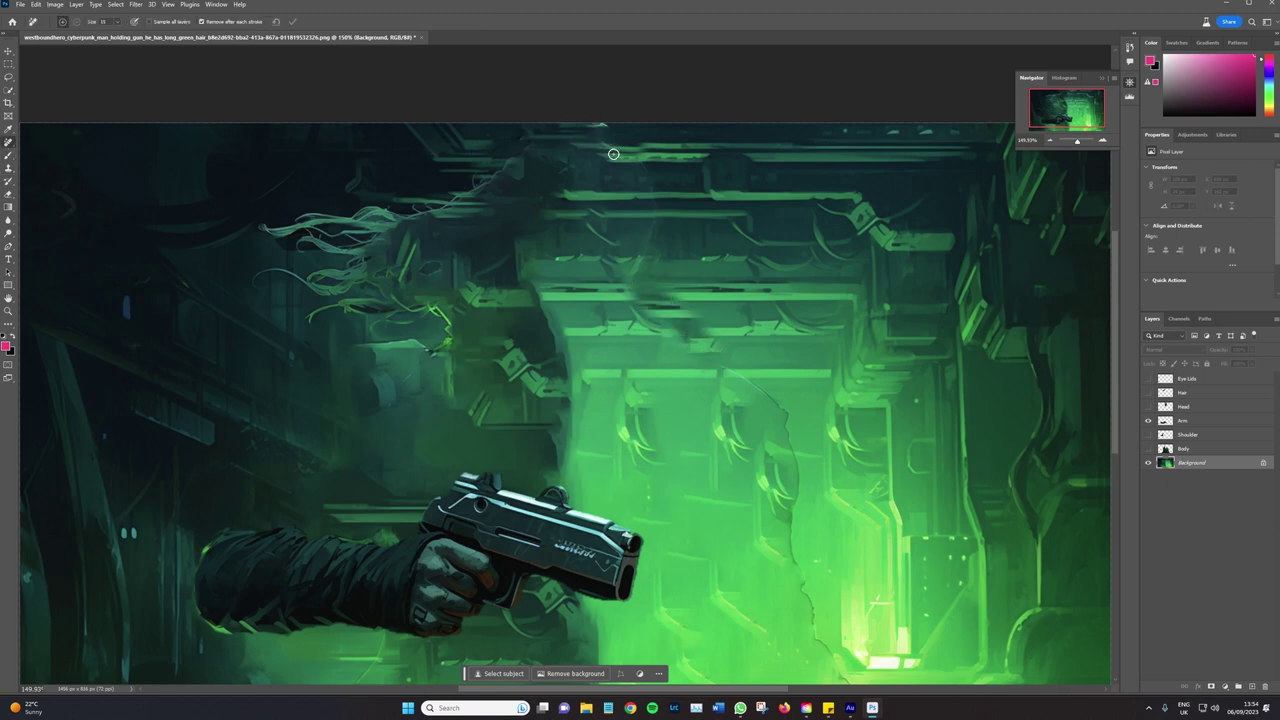
left_click_drag(643, 163, 655, 291)
mouse_move(714, 365)
left_mouse_down()
mouse_move(786, 431)
mouse_move(806, 600)
mouse_move(850, 686)
left_mouse_up()
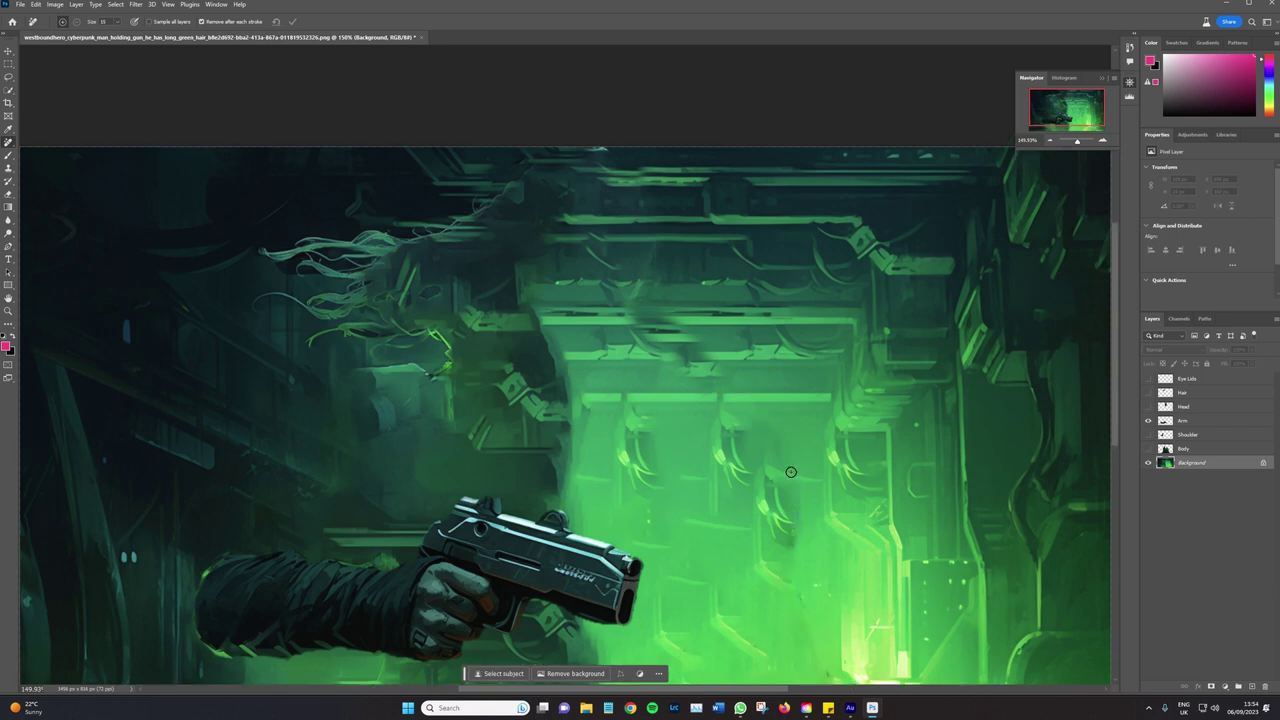
scroll(790, 472, "up", 2)
left_click_drag(528, 212, 432, 272)
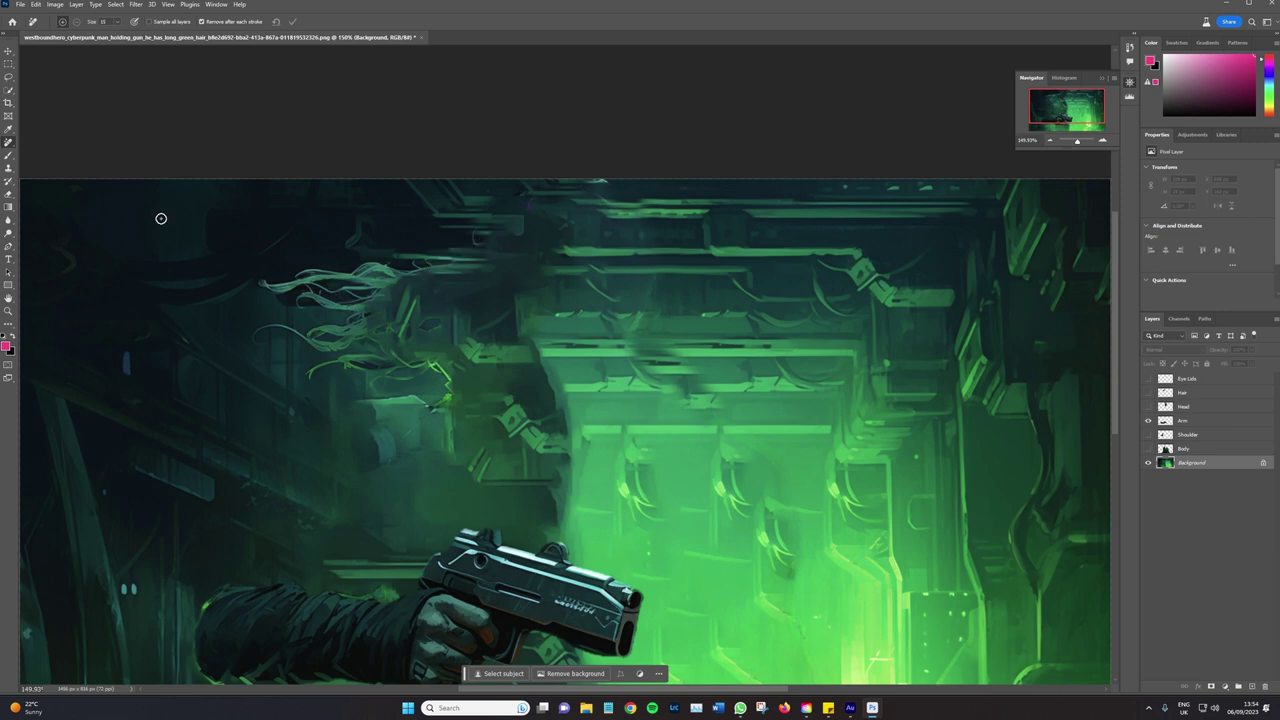
left_click(10, 91)
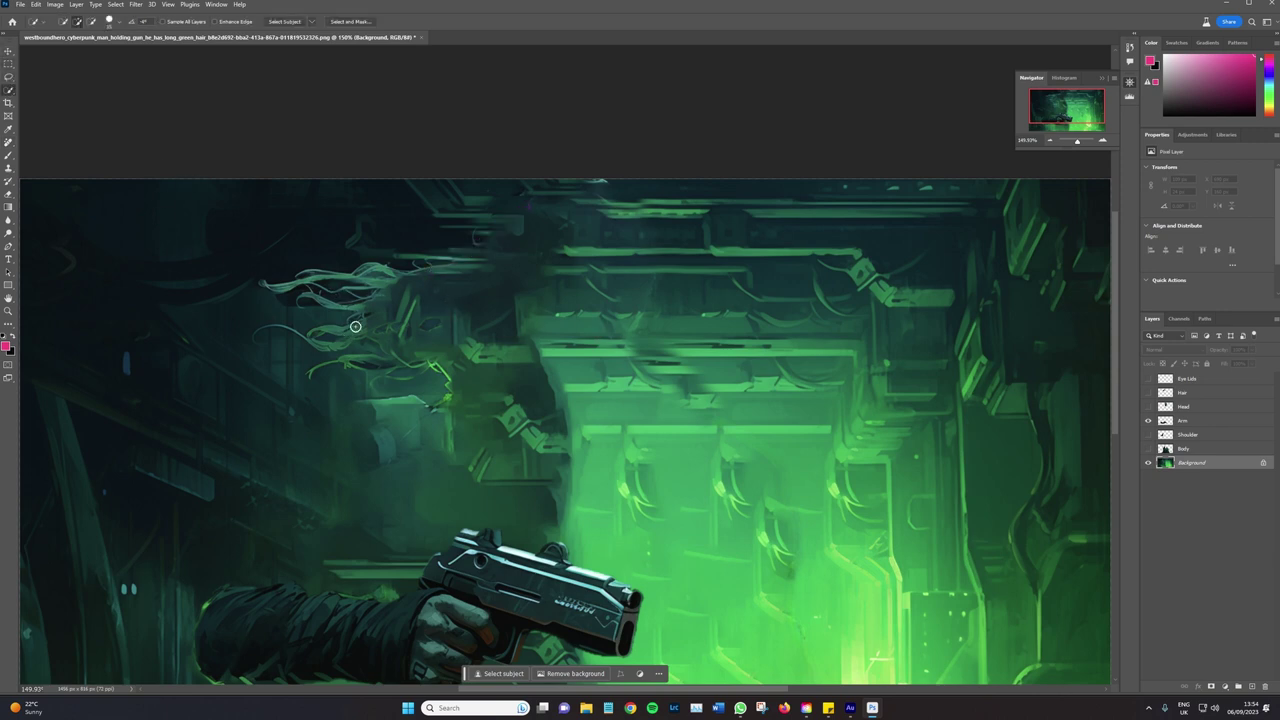
Quick-select the loose hair strands in the background and feather the selection
mouse_move(348, 330)
left_mouse_down()
mouse_move(310, 292)
mouse_move(467, 268)
left_mouse_up()
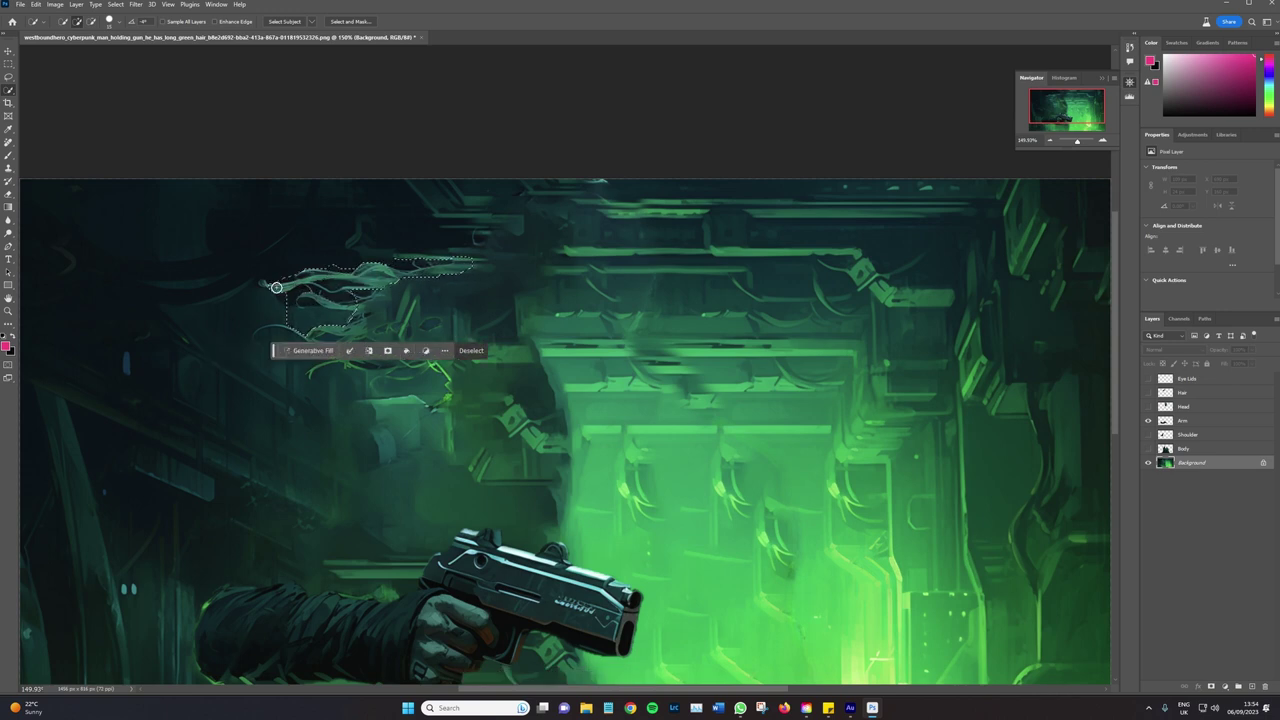
left_click_drag(350, 300, 328, 320)
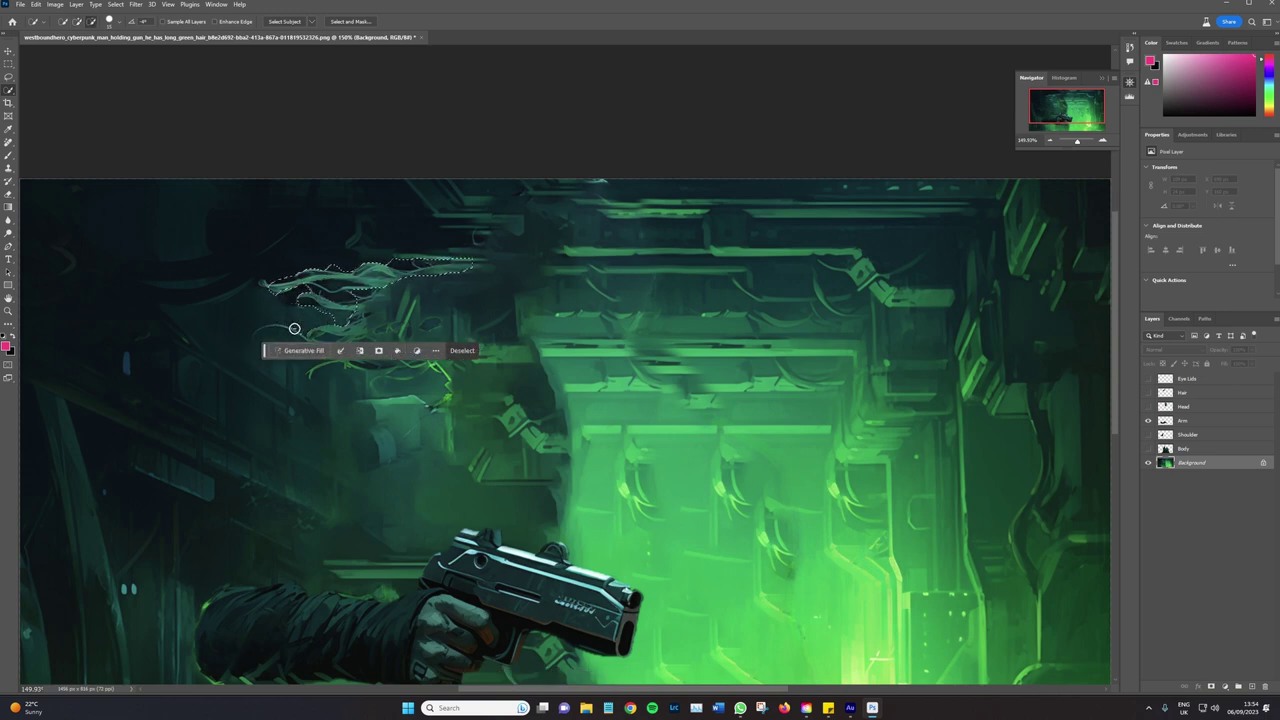
scroll(261, 327, "down", 1)
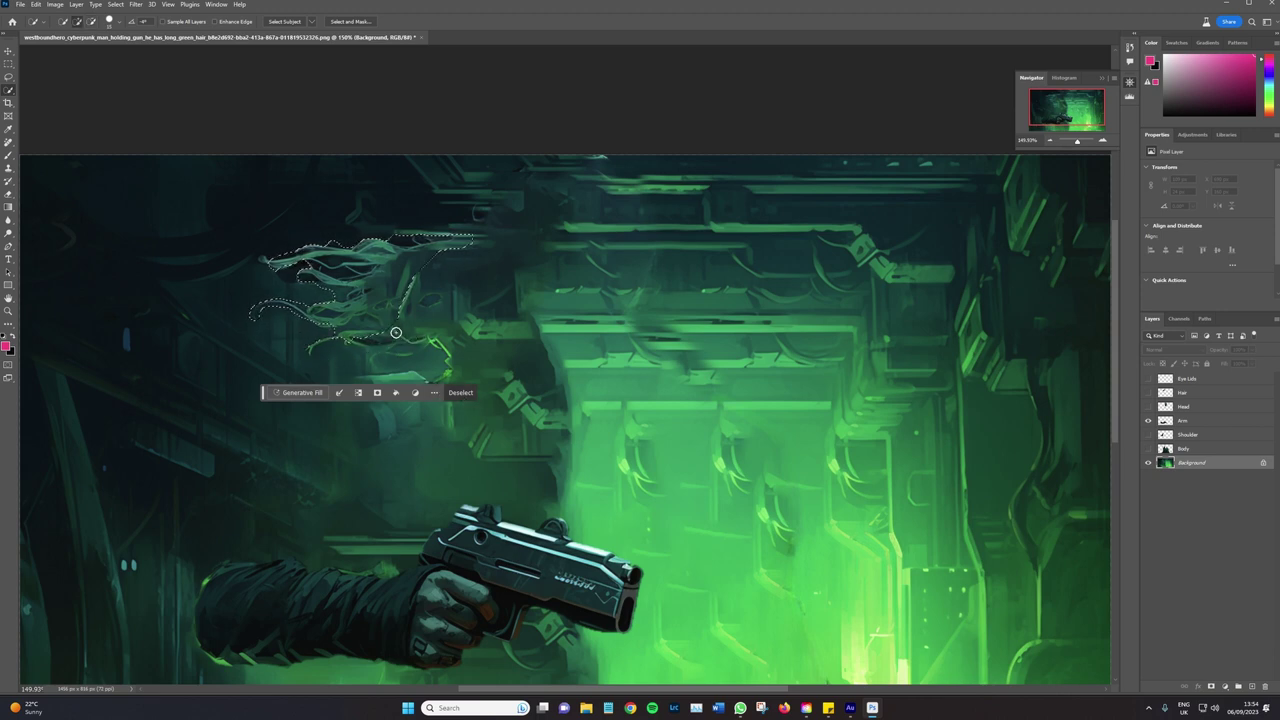
left_click_drag(369, 322, 331, 341, "alt")
left_click(1148, 393)
left_click(1148, 393)
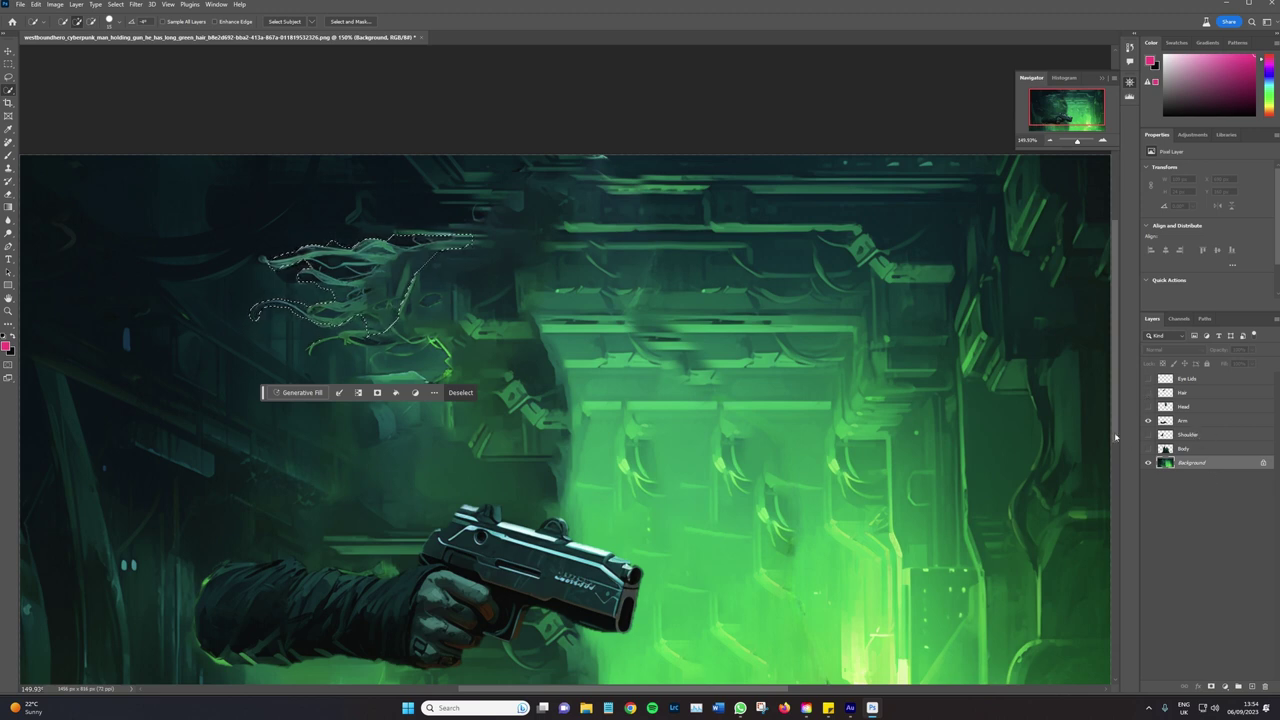
key("shift+F6")
key("Return")
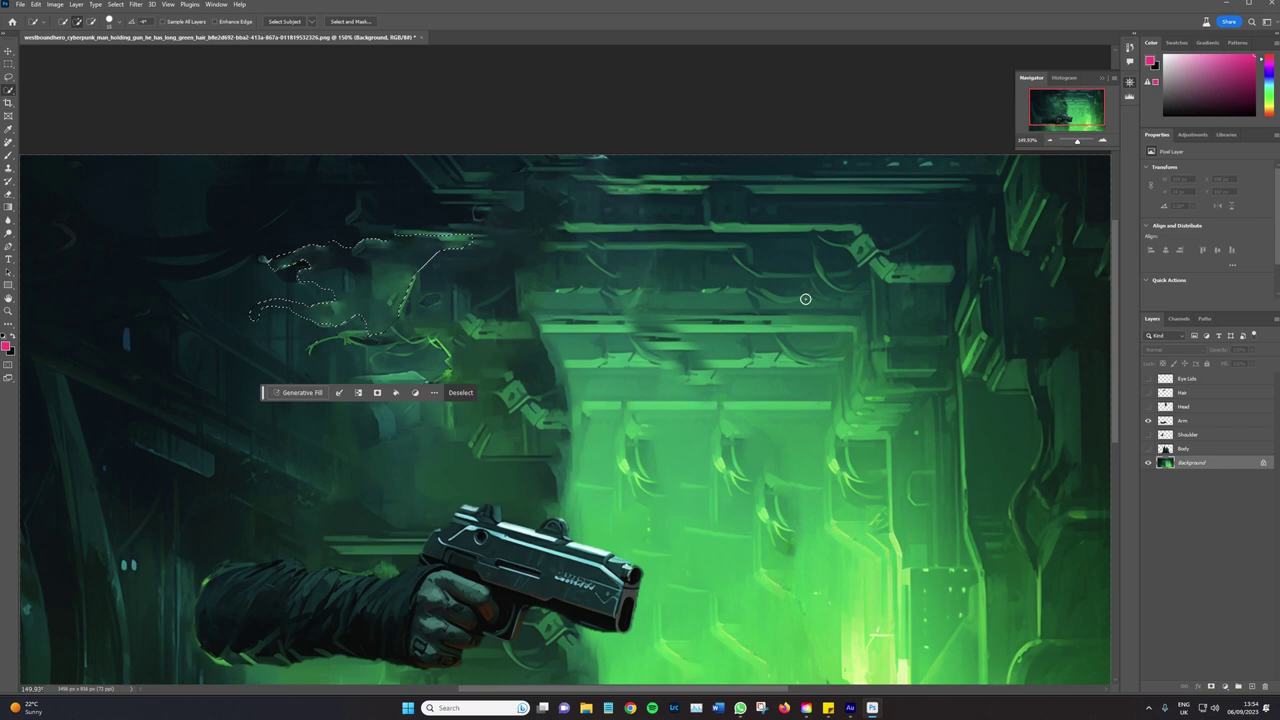
Copy the strands to a new layer, place it below Hair and merge it into Hair
left_click(1149, 393)
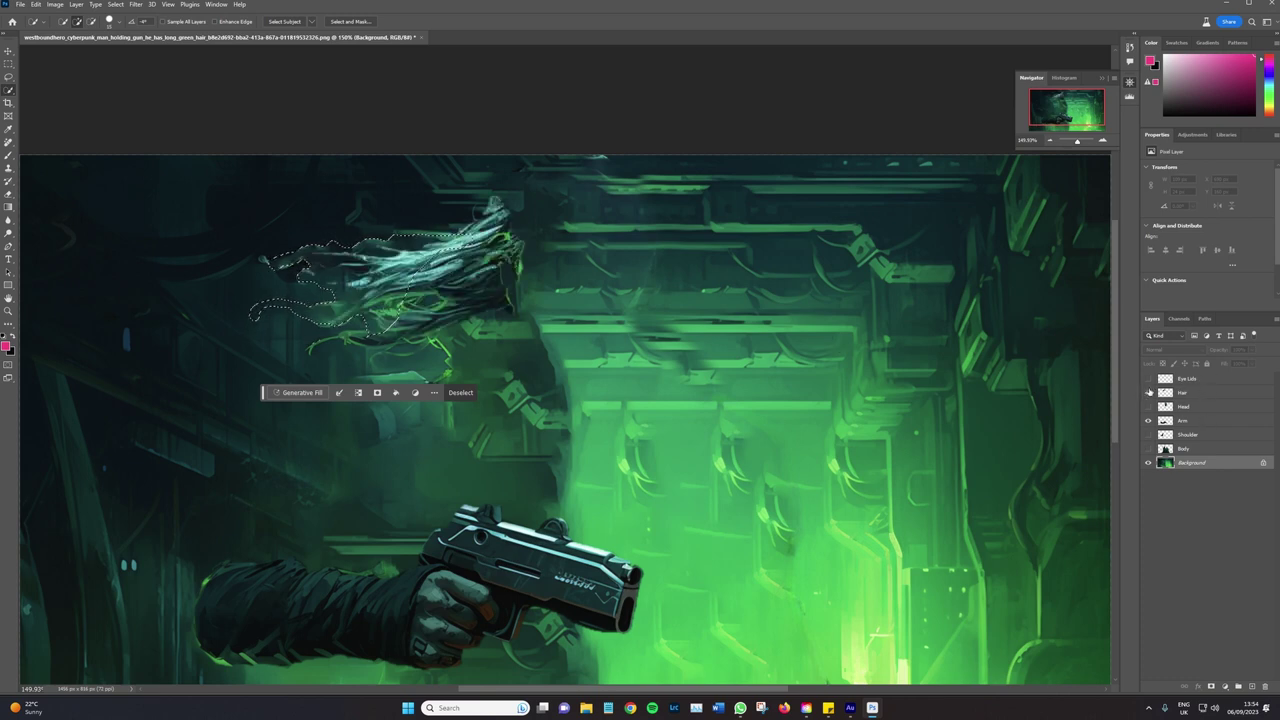
key("ctrl+j")
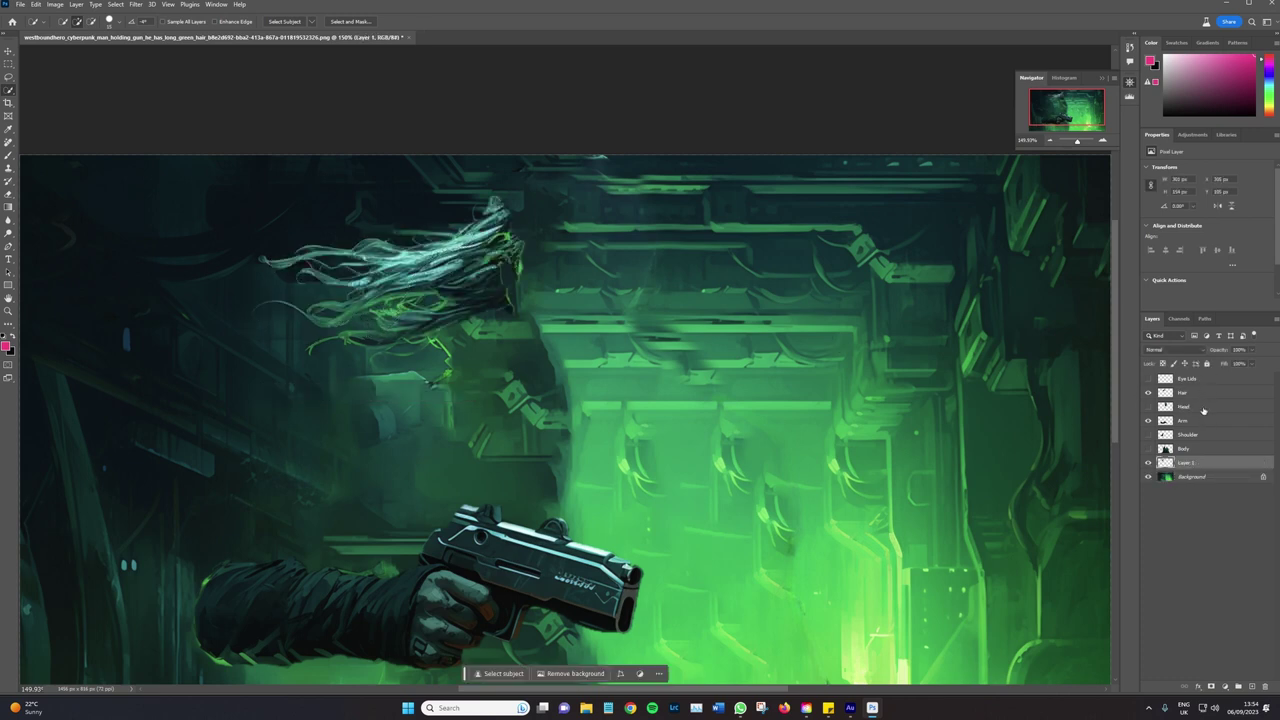
left_click_drag(1185, 466, 1187, 396)
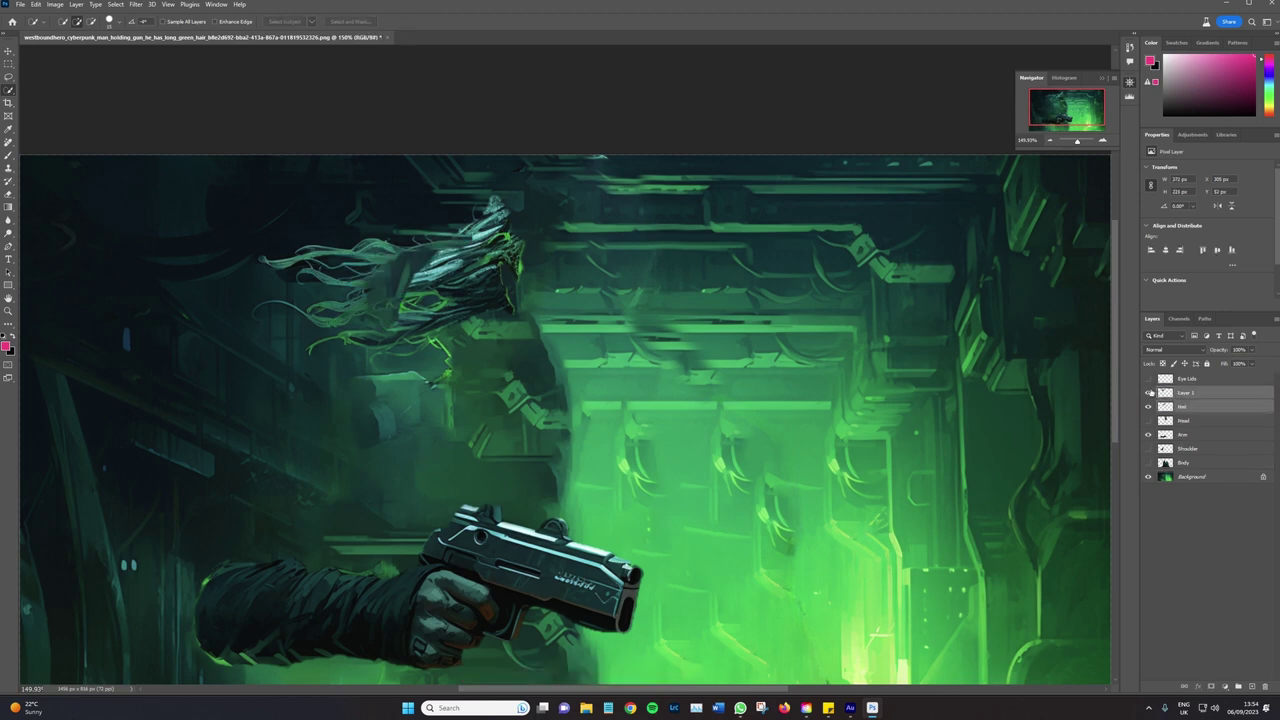
key("ctrl+z")
left_click(1184, 396)
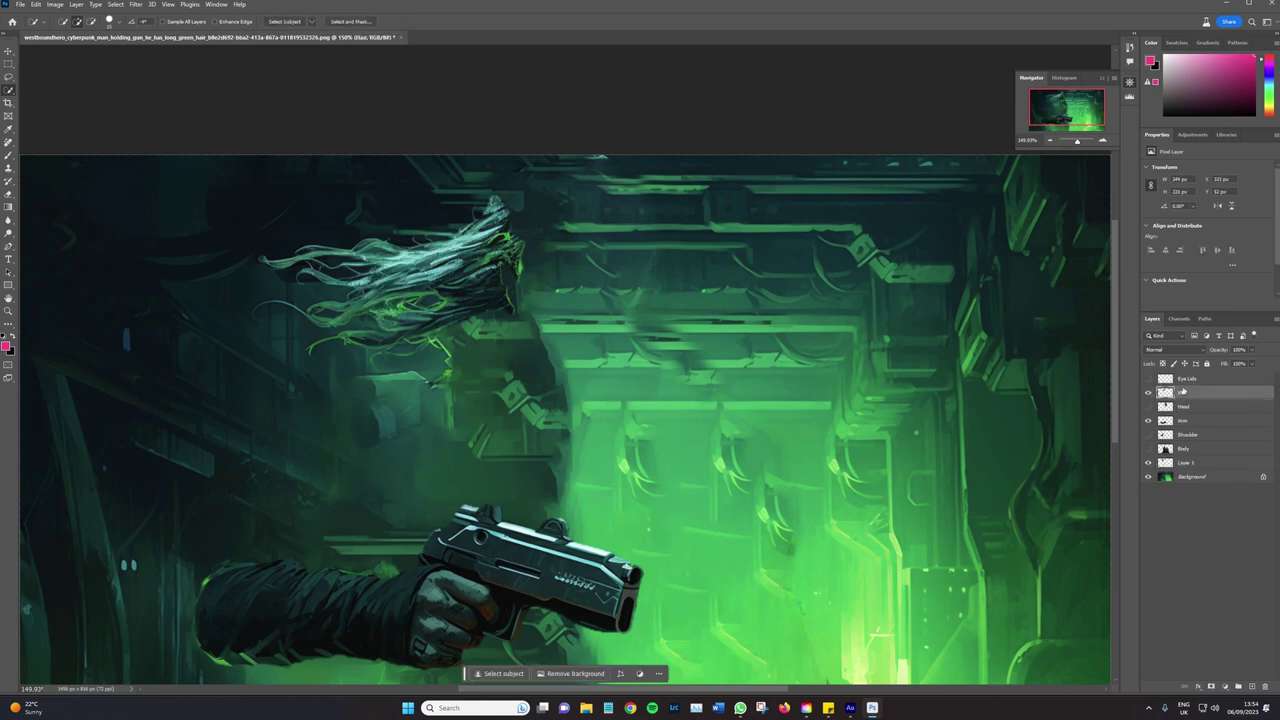
left_click_drag(1170, 462, 1170, 407)
left_click(1184, 394, "shift")
key("ctrl+e")
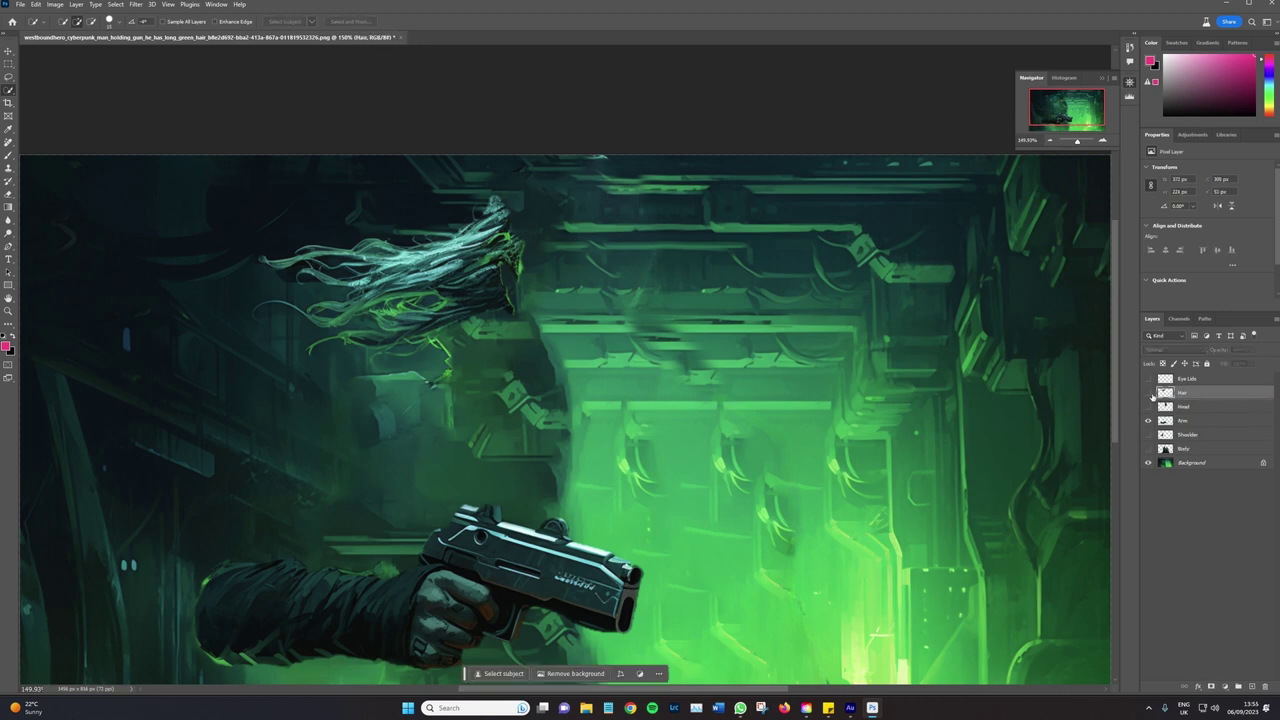
left_click(1148, 393)
left_click(1148, 393)
left_click(1148, 393)
left_click(1148, 393)
left_click(1148, 393)
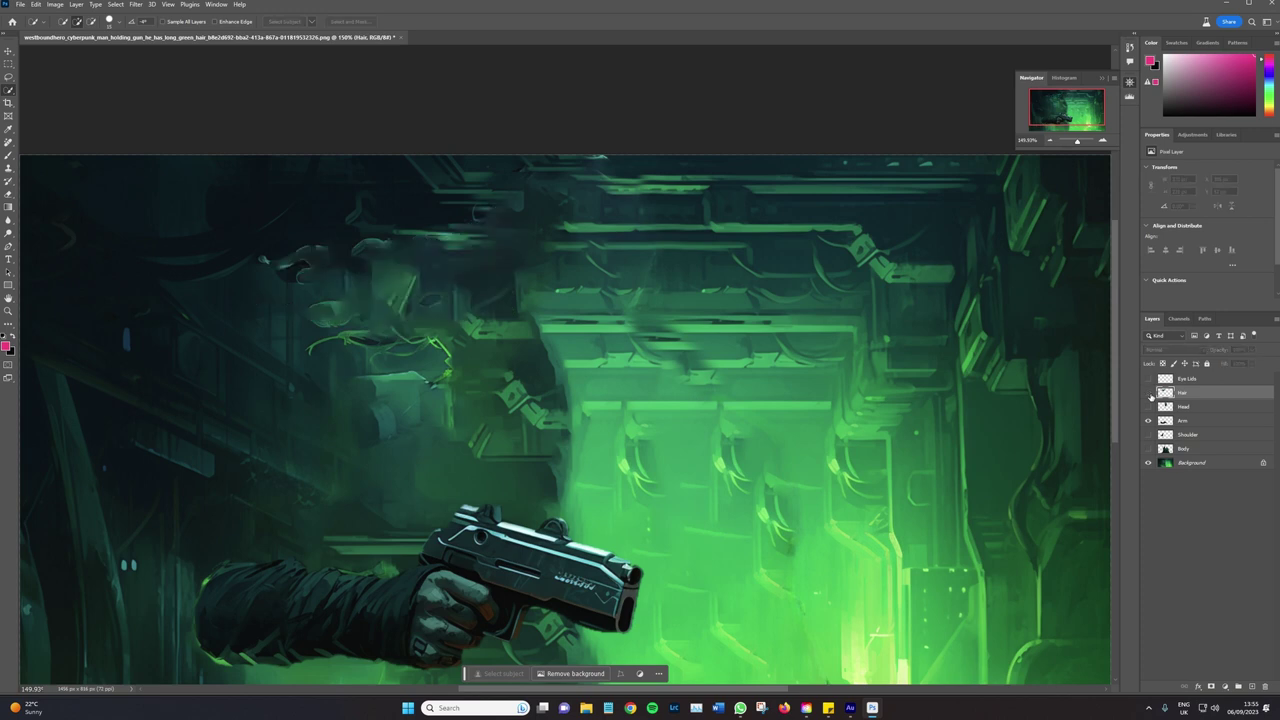
key("ctrl+plus")
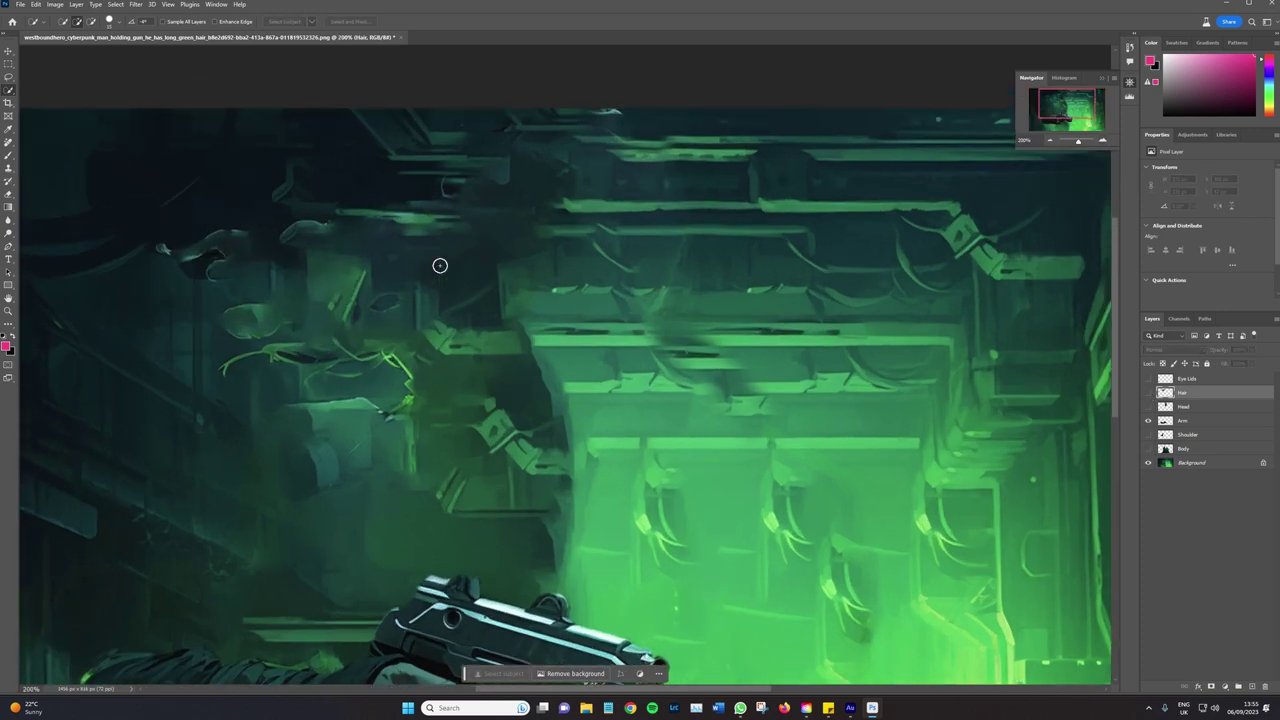
Paint the leftover green strand lines out of the Background layer with the Remove tool
left_click(9, 143)
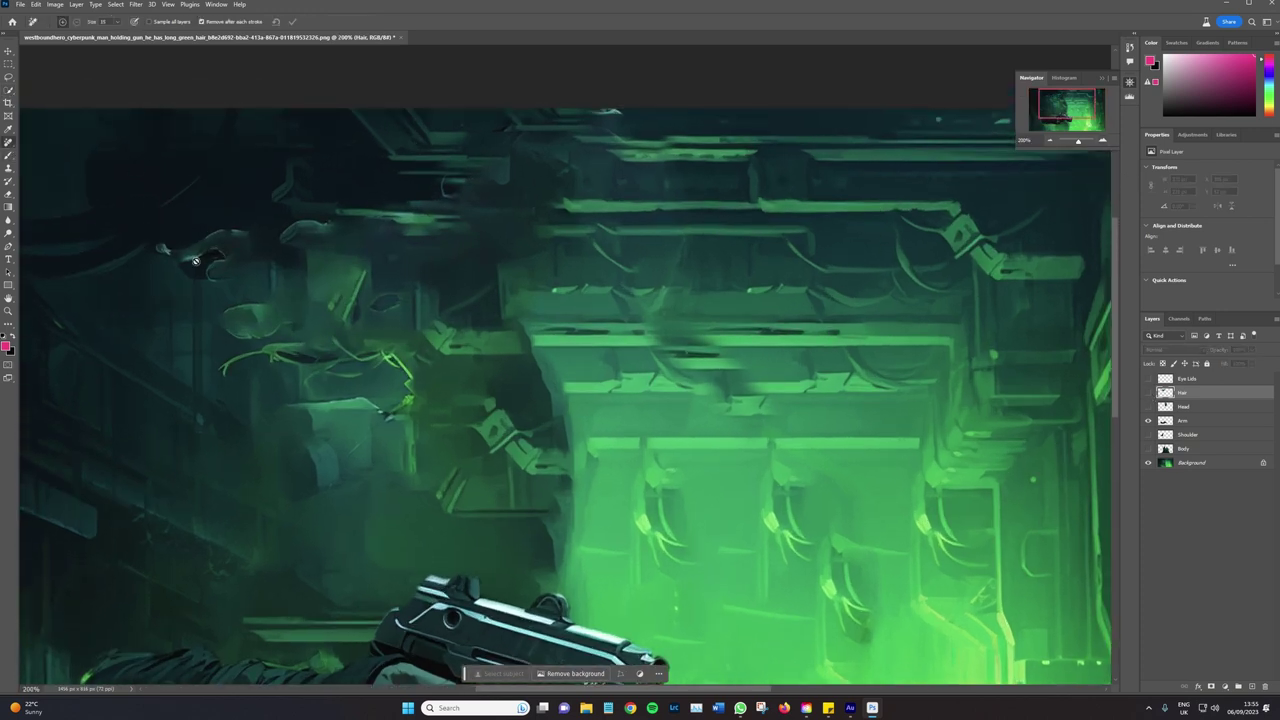
left_click(1192, 462)
left_click_drag(152, 248, 246, 230)
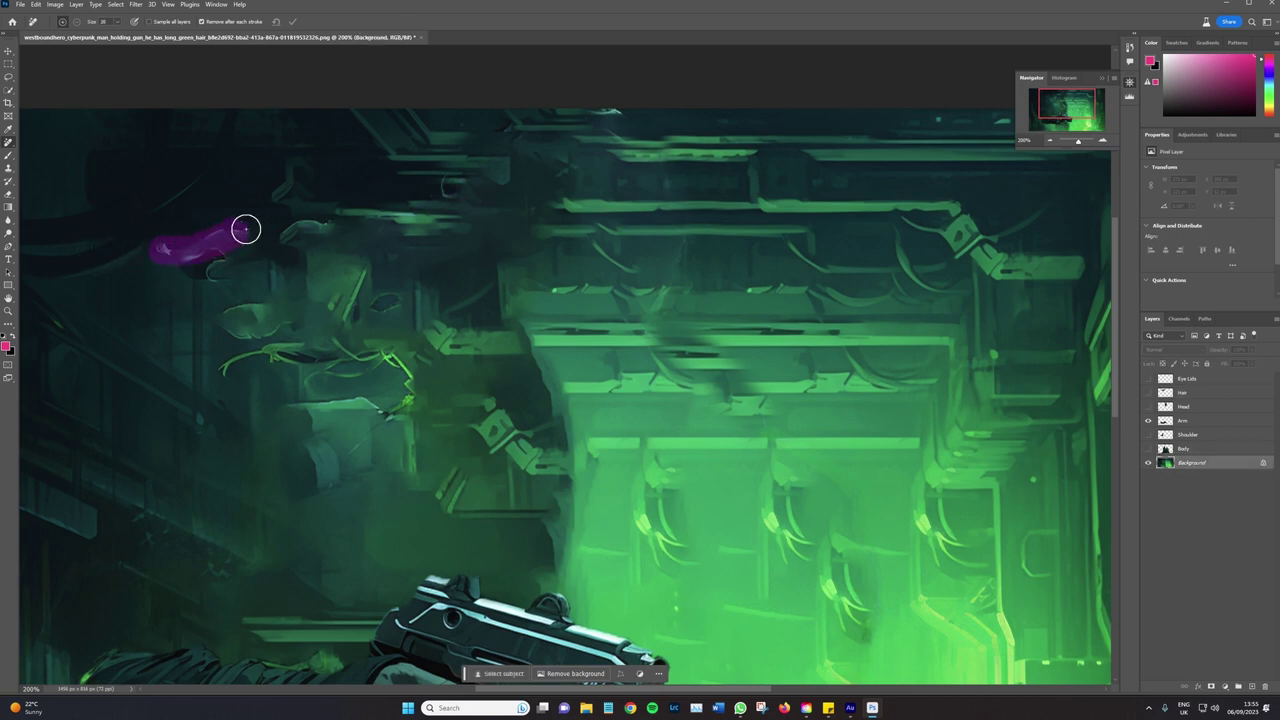
mouse_move(229, 295)
left_mouse_down()
mouse_move(242, 336)
mouse_move(312, 352)
left_mouse_up()
left_click_drag(365, 242, 312, 337)
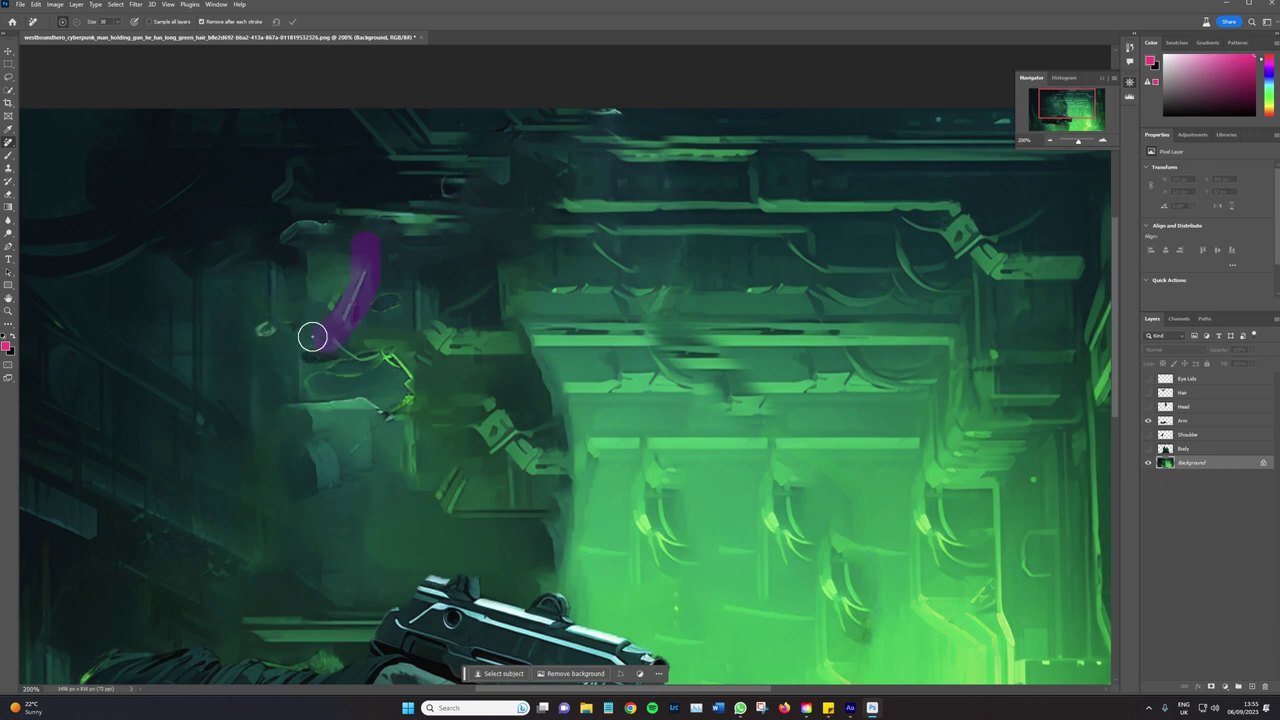
mouse_move(263, 224)
left_mouse_down()
mouse_move(354, 234)
mouse_move(438, 212)
left_mouse_up()
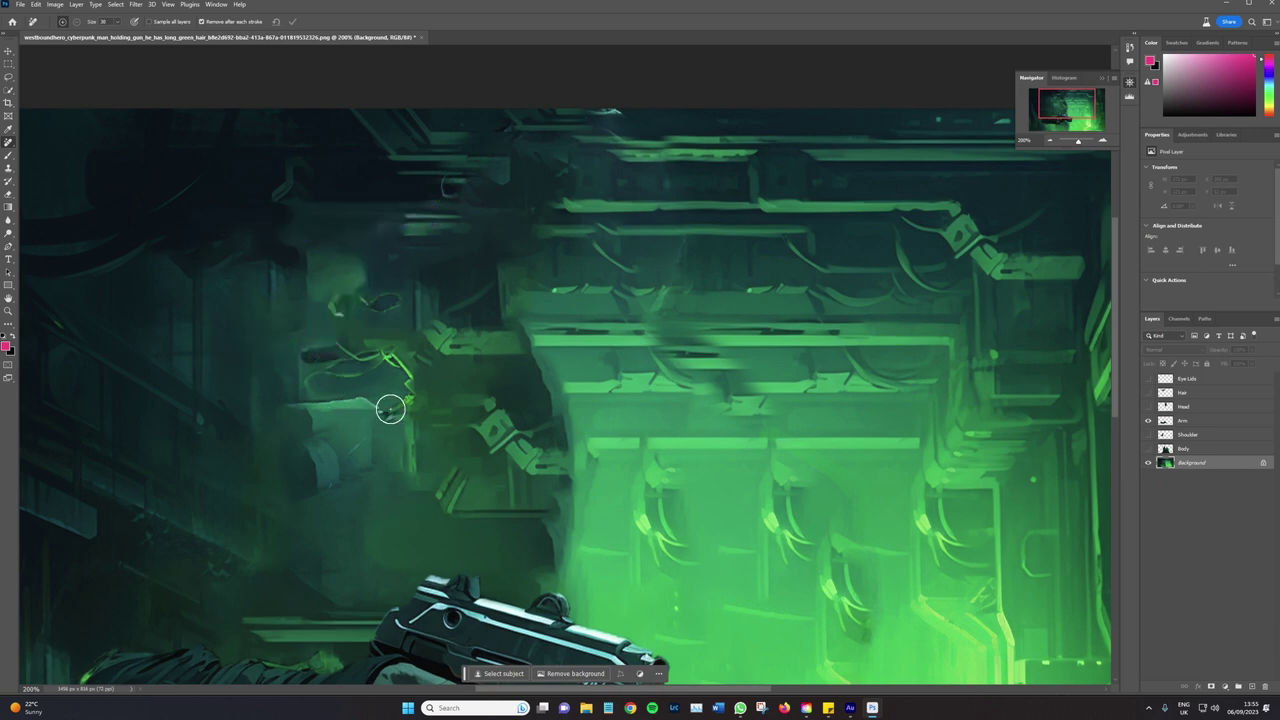
left_click_drag(390, 409, 400, 355)
left_click_drag(331, 380, 365, 370)
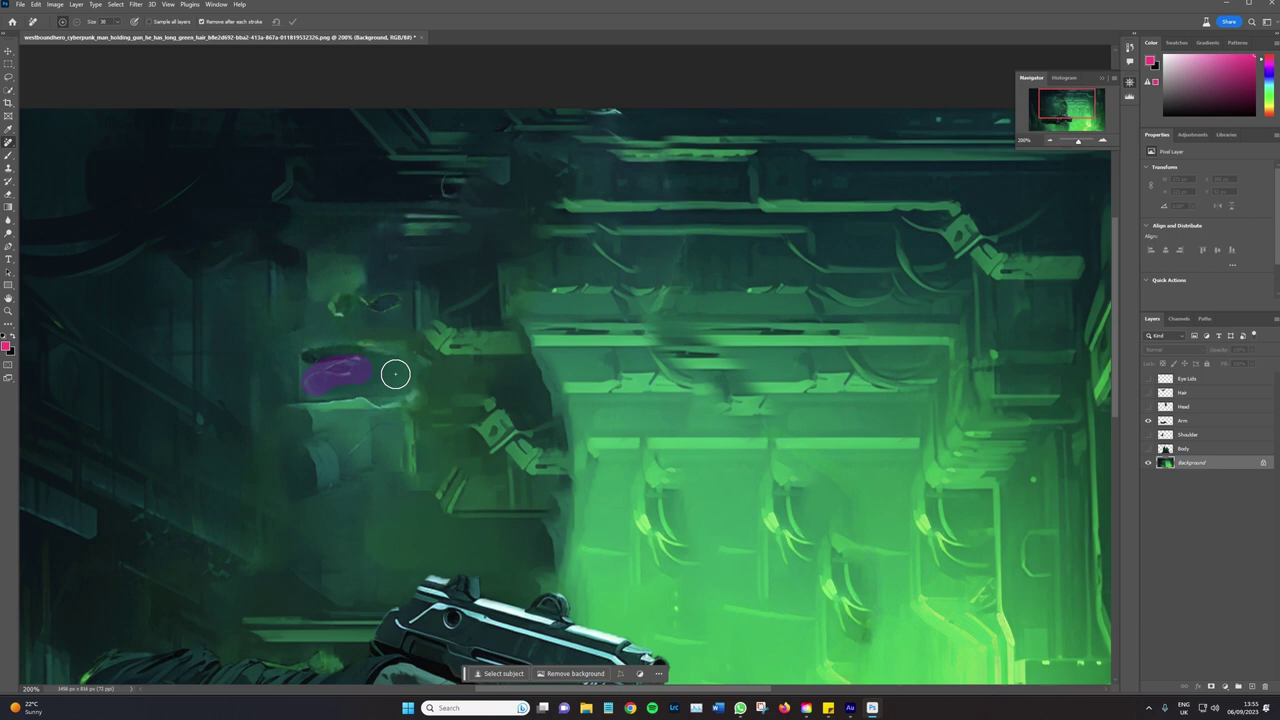
Zoom out, hide the Arm layer and show the Body layer again
left_click(1049, 140)
left_click(1049, 140)
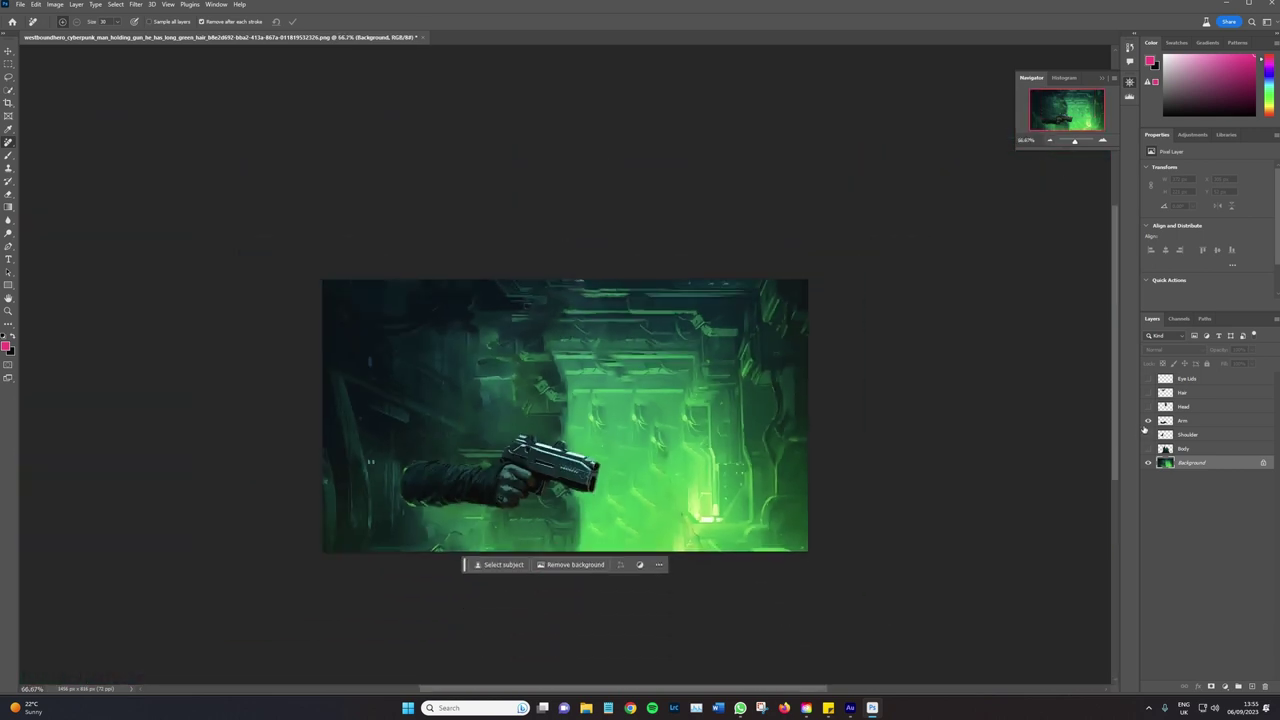
left_click(1148, 421)
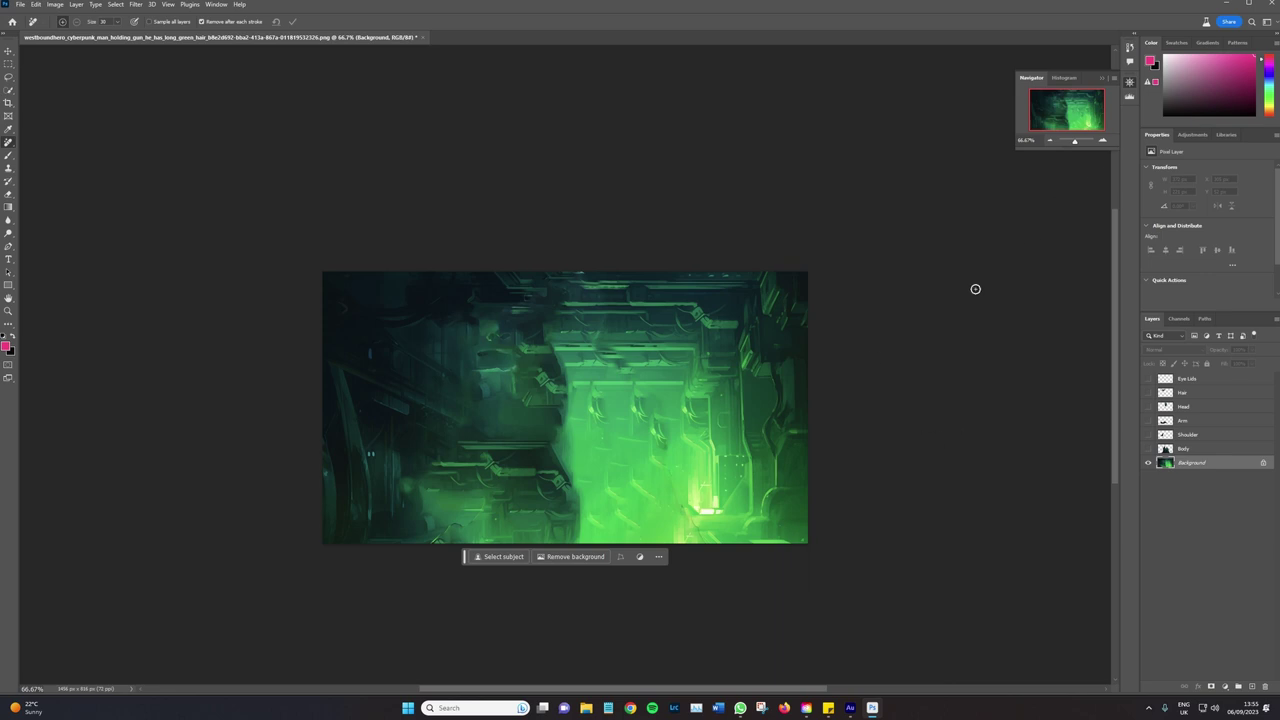
left_click(1101, 142)
left_click(1148, 449)
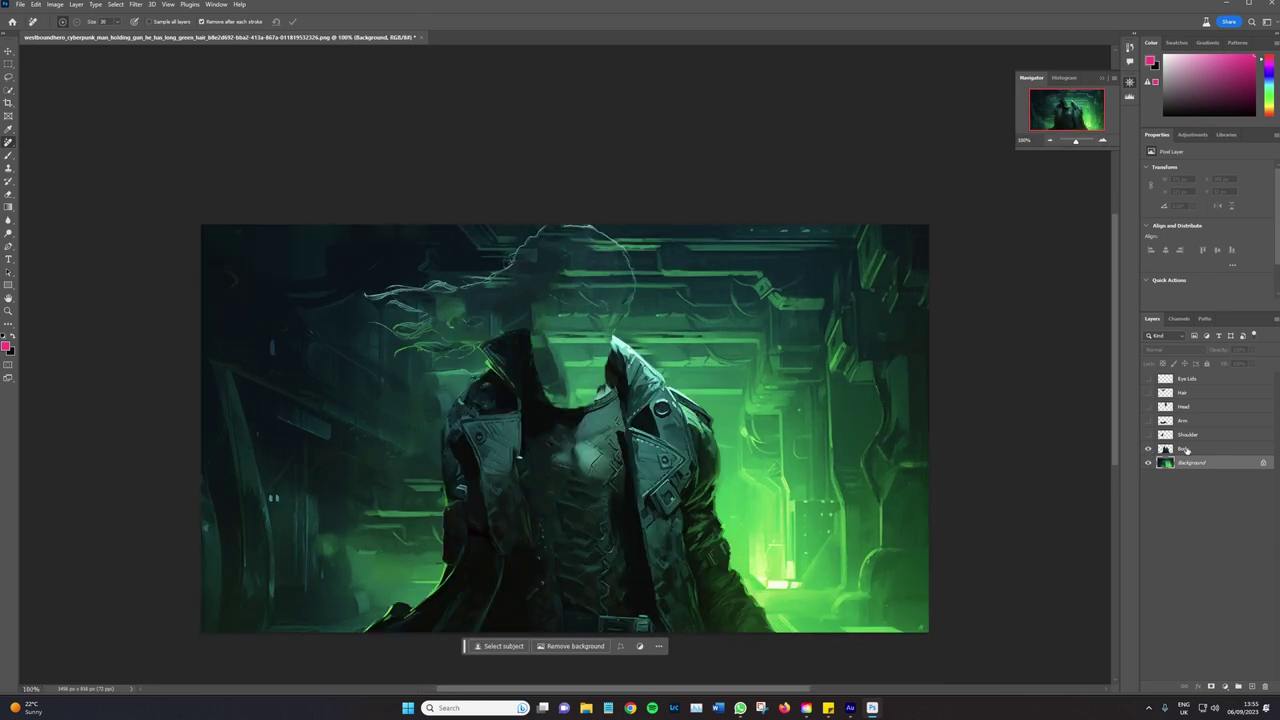
On the Body layer, try removing the hair line with a smaller Remove brush, then undo it
left_click(1186, 451)
left_click(1103, 142)
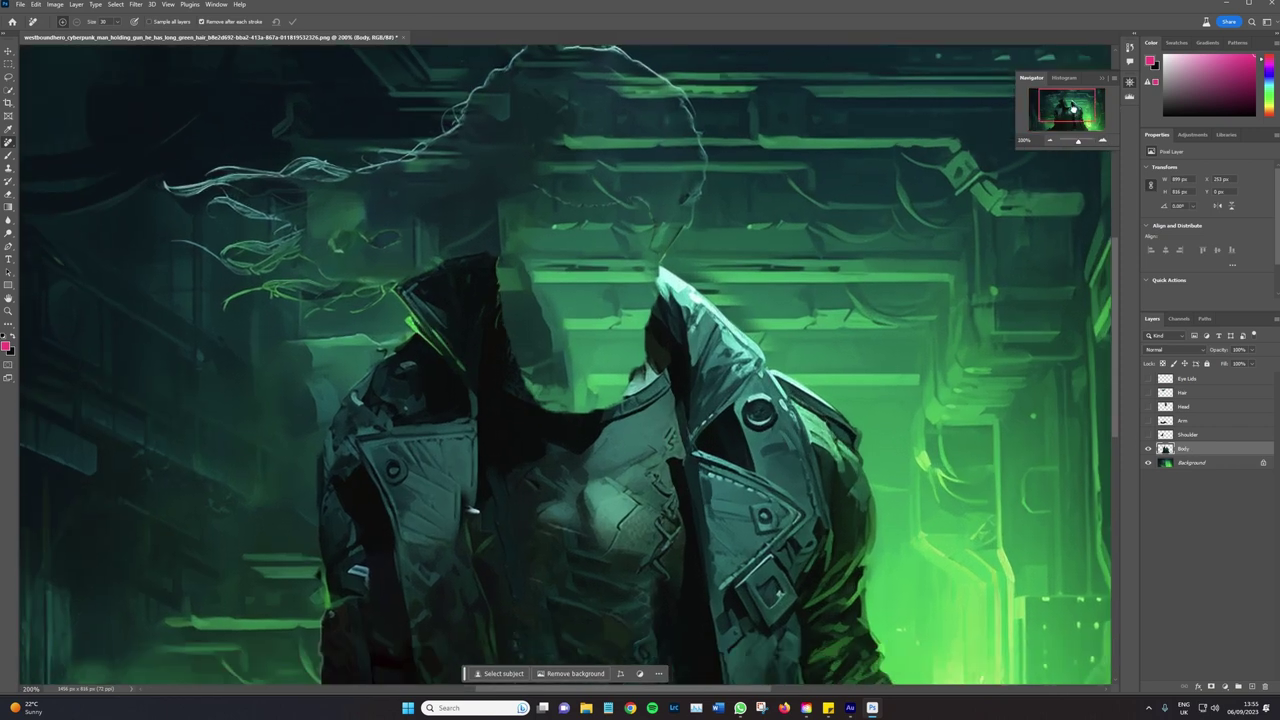
scroll(849, 257, "up", 1)
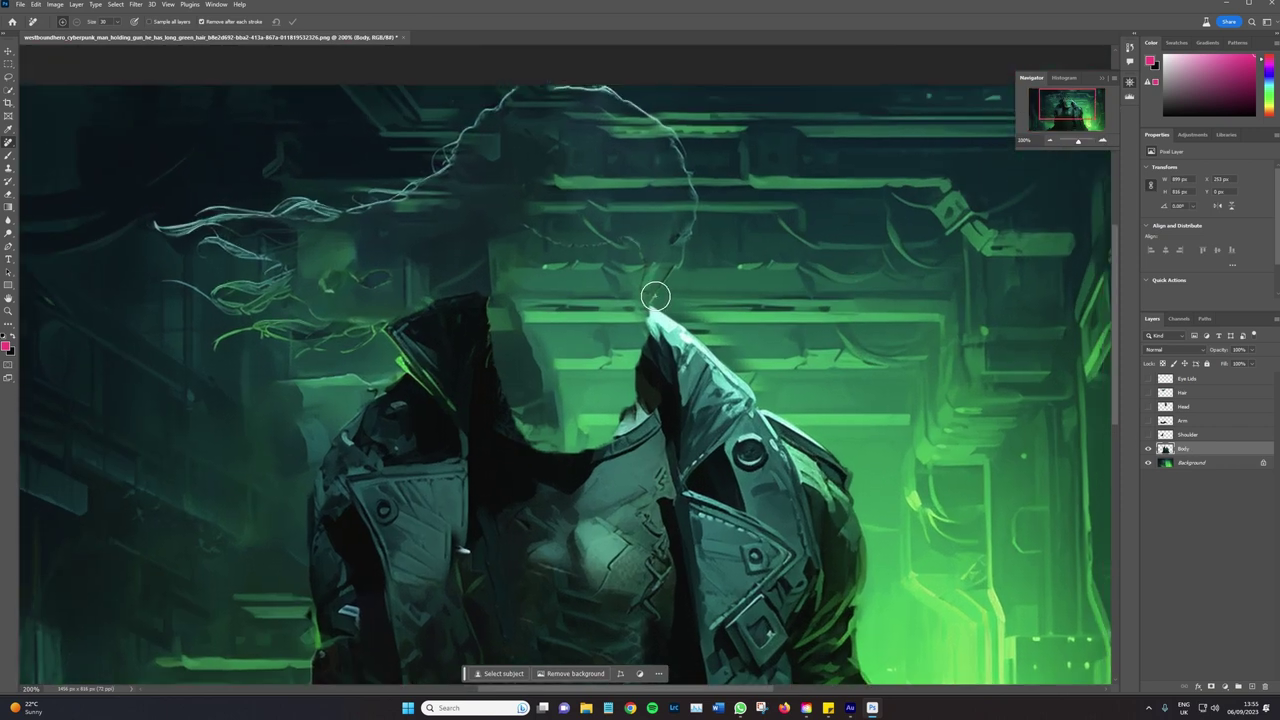
key("bracketleft")
key("bracketleft")
left_click_drag(659, 302, 684, 234)
left_click_drag(684, 234, 632, 104)
left_click_drag(674, 210, 675, 208)
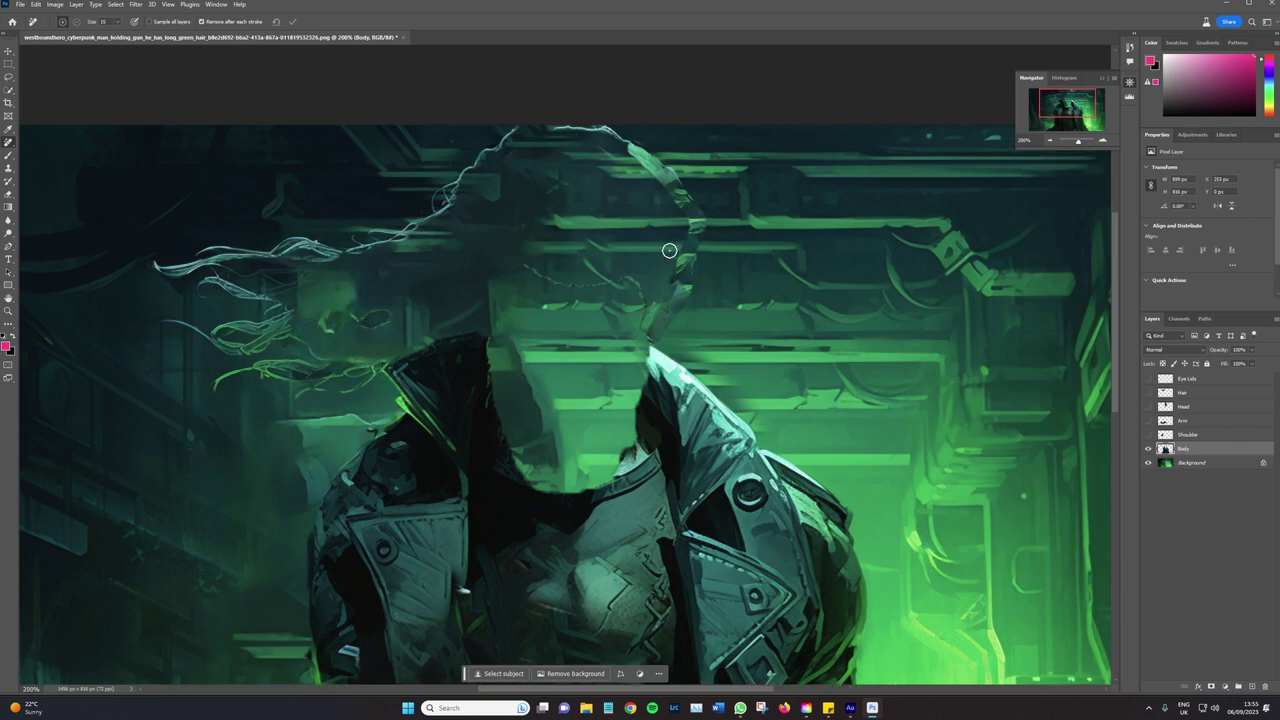
key("ctrl+z")
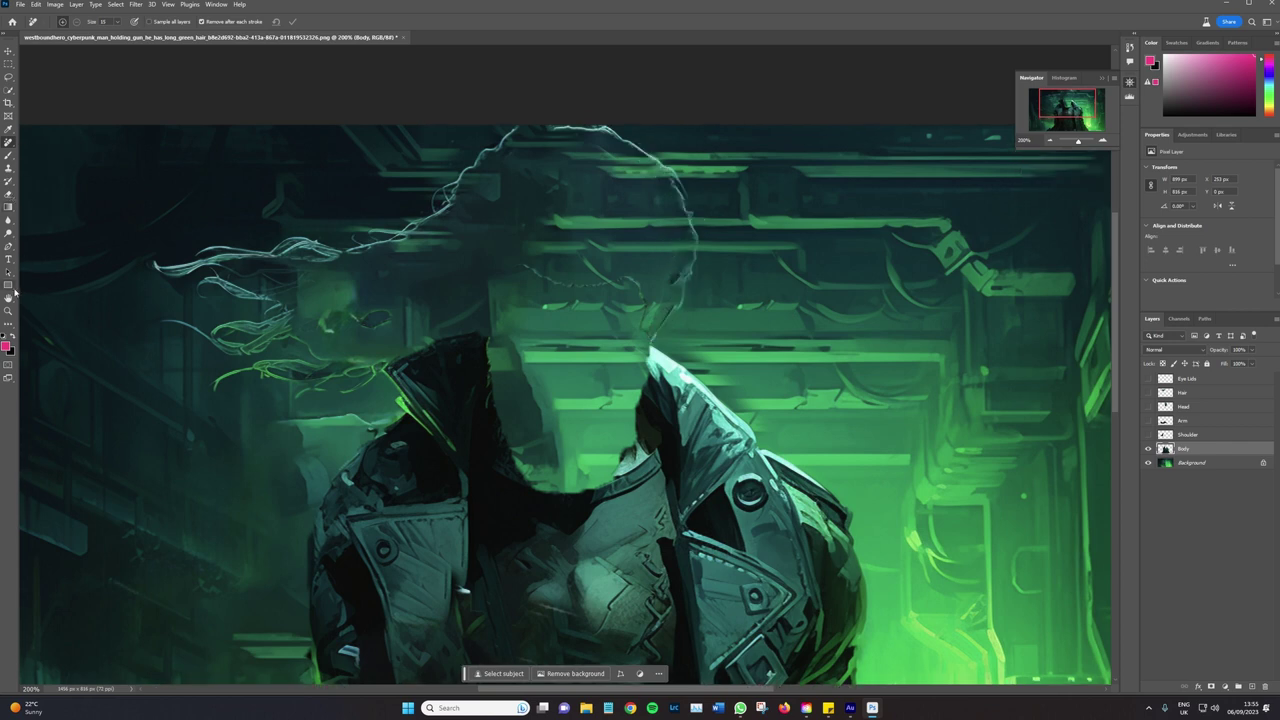
Clone background over the hair strands beside and above the head on the Body layer
left_click(30, 168)
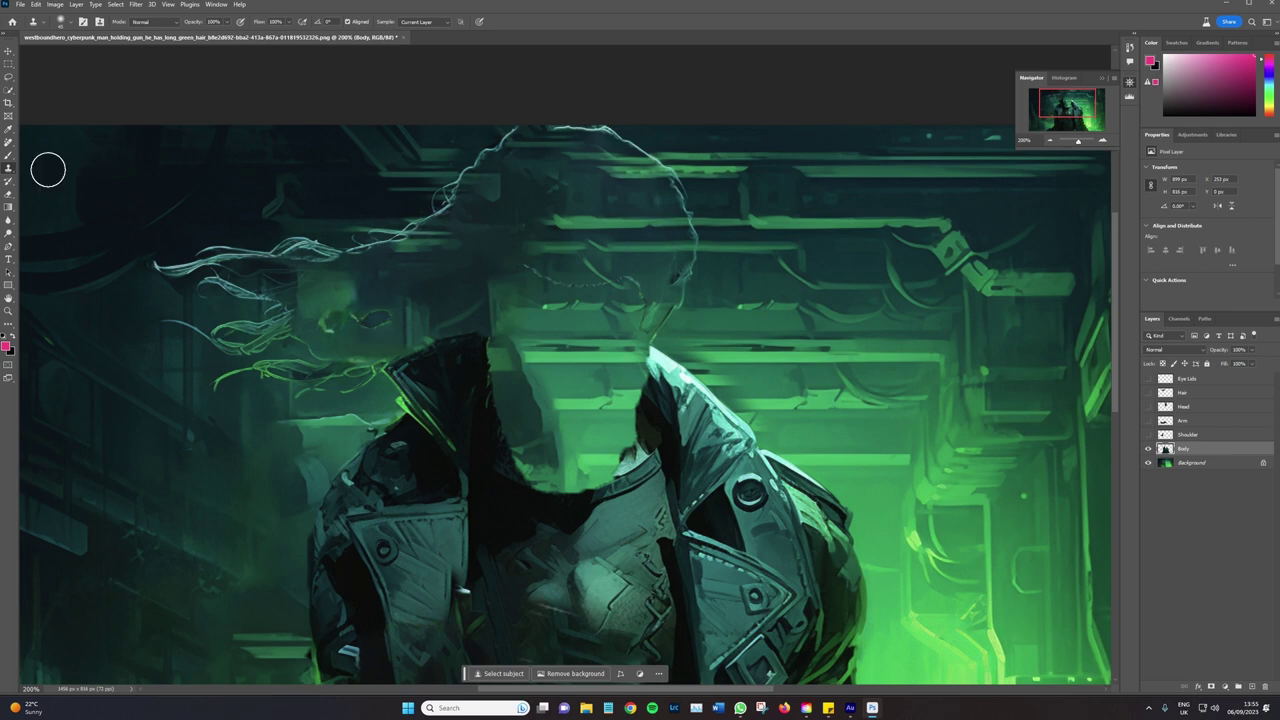
left_click(1194, 463)
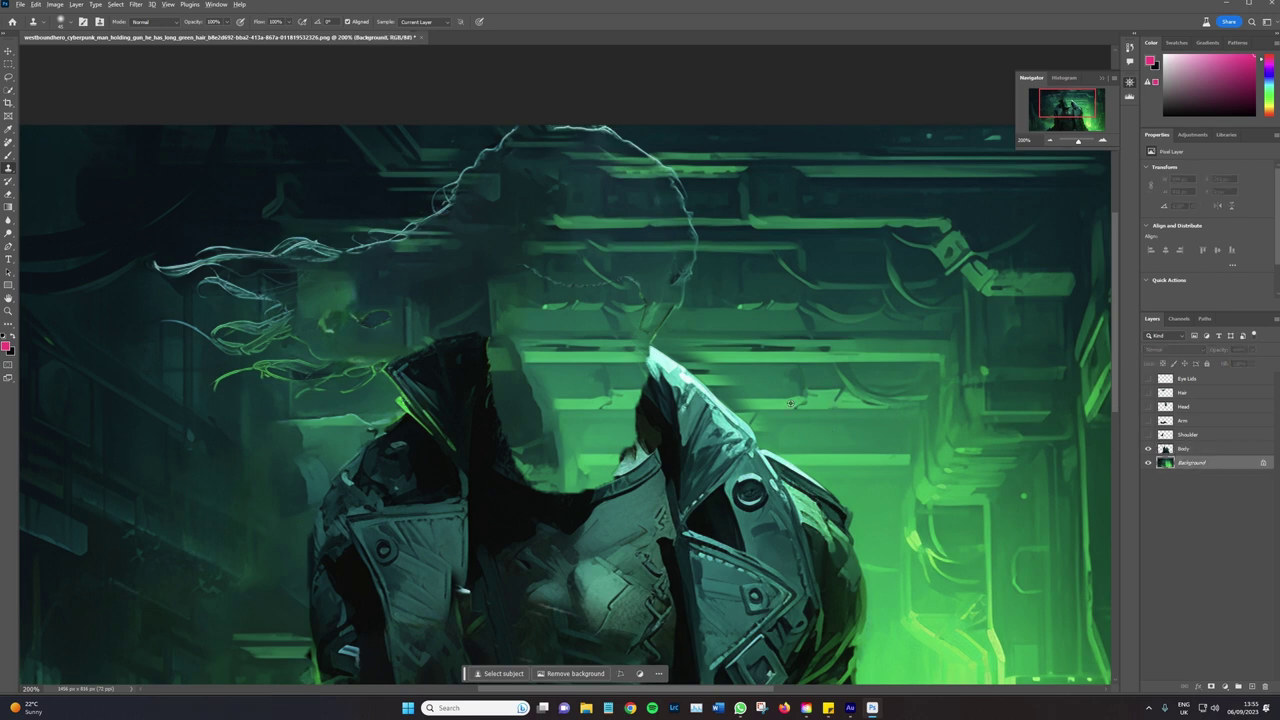
left_click(1188, 448)
mouse_move(651, 317)
left_mouse_down()
mouse_move(692, 218)
mouse_move(637, 143)
mouse_move(509, 138)
left_mouse_up()
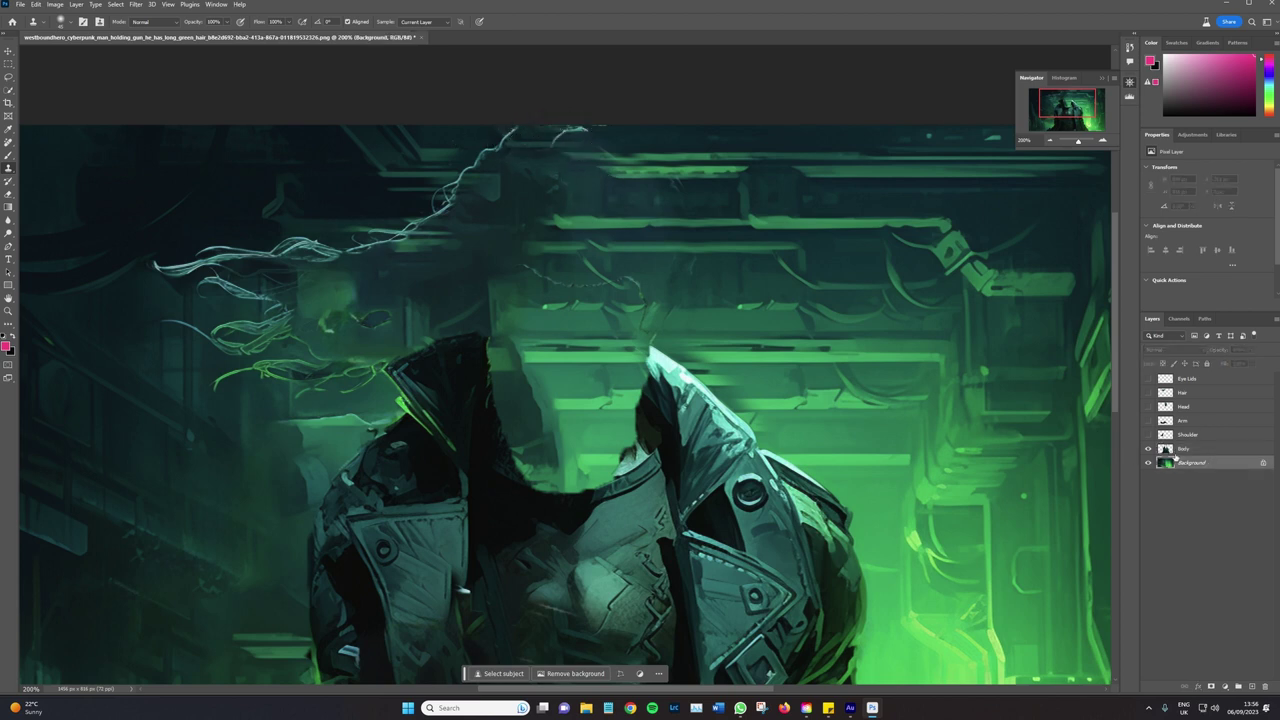
left_click_drag(583, 124, 475, 157)
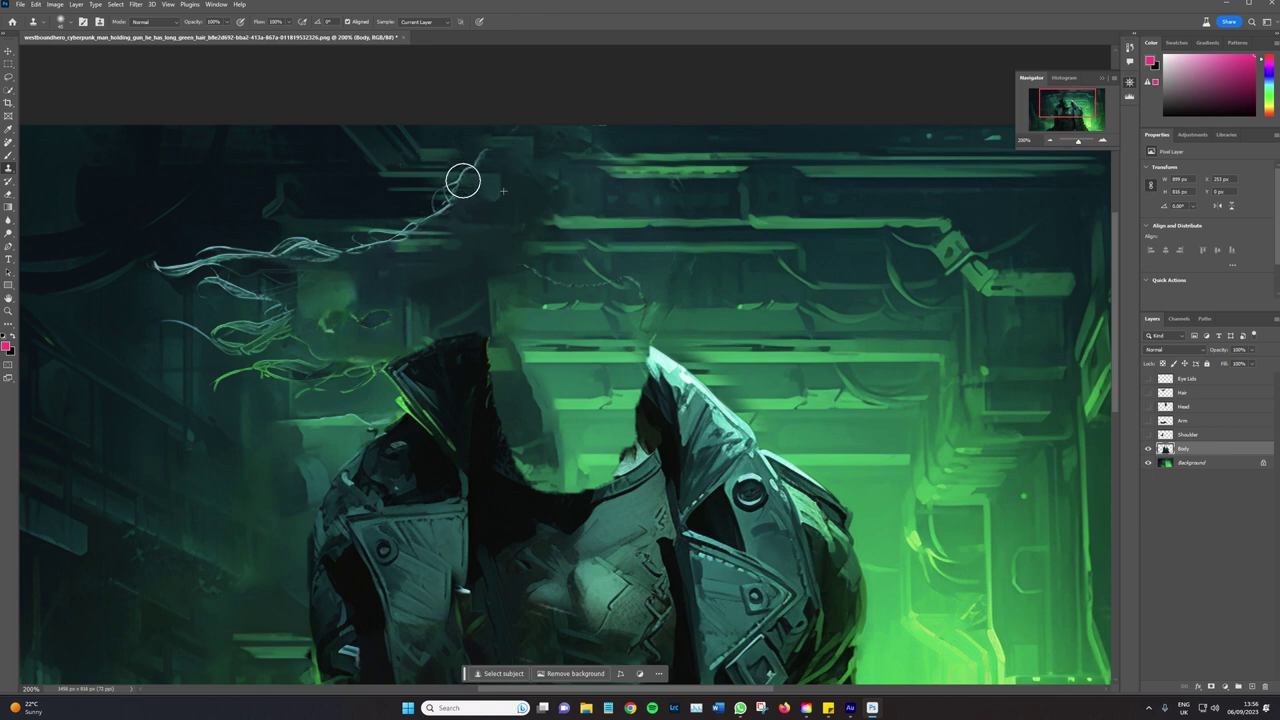
Check Body against the background, then clone away strands left of the head and above the neck
left_click(1204, 465)
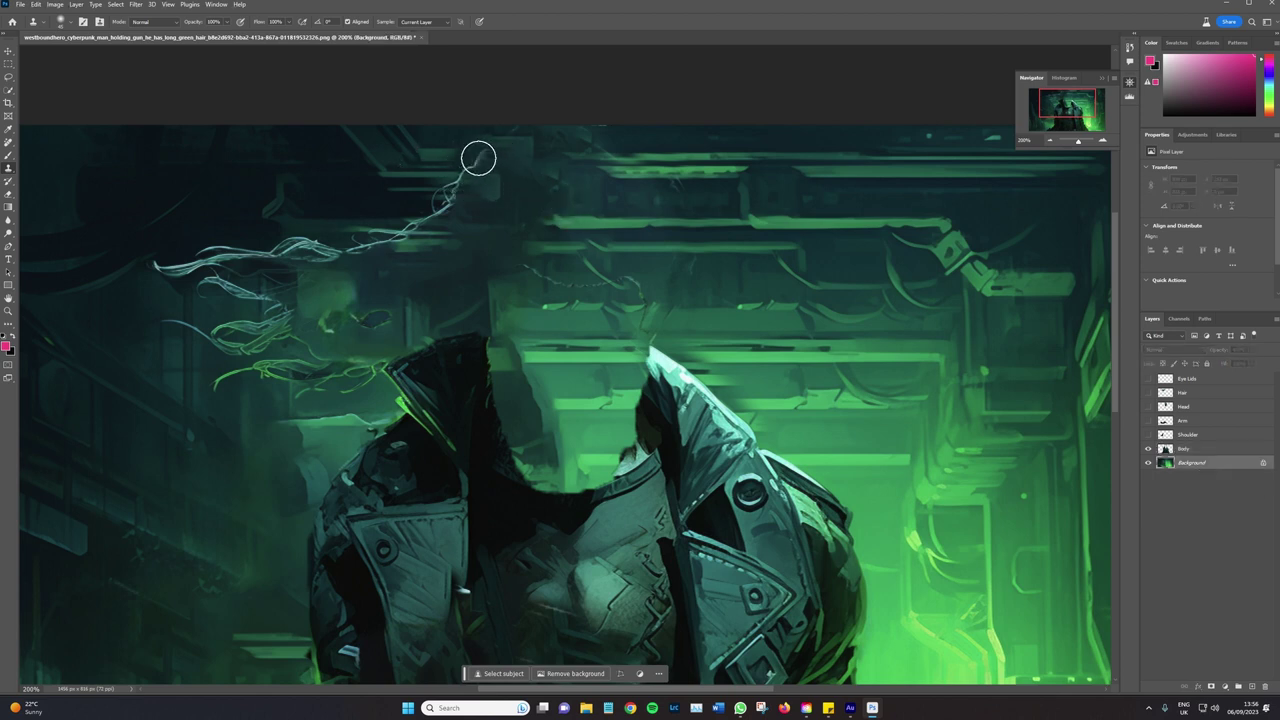
left_click(1148, 449)
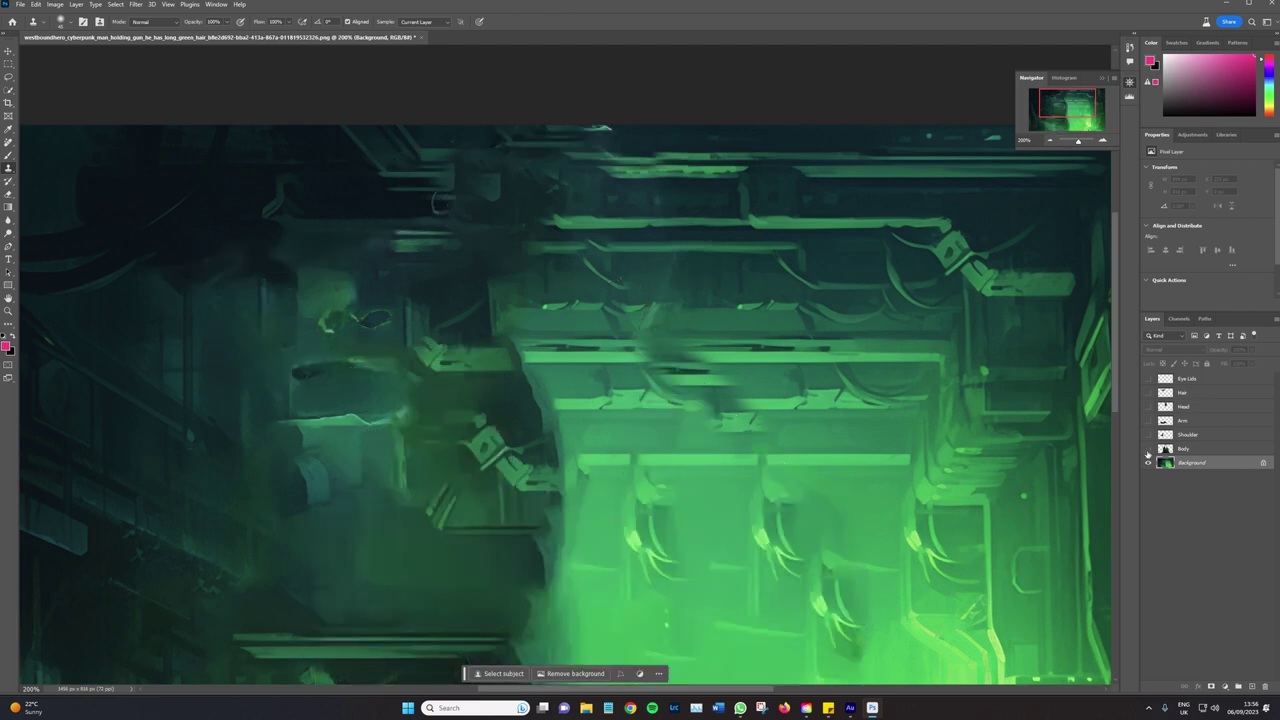
left_click(1148, 449)
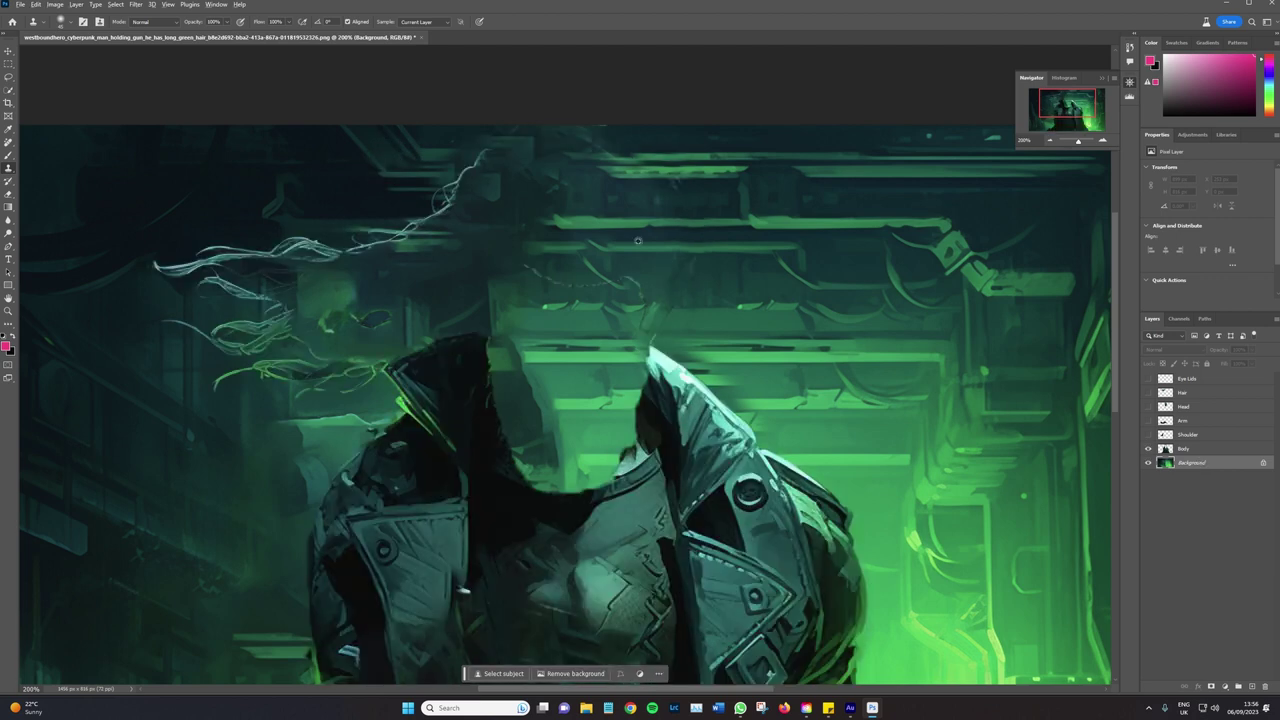
left_click(1180, 449)
left_click_drag(505, 170, 432, 222)
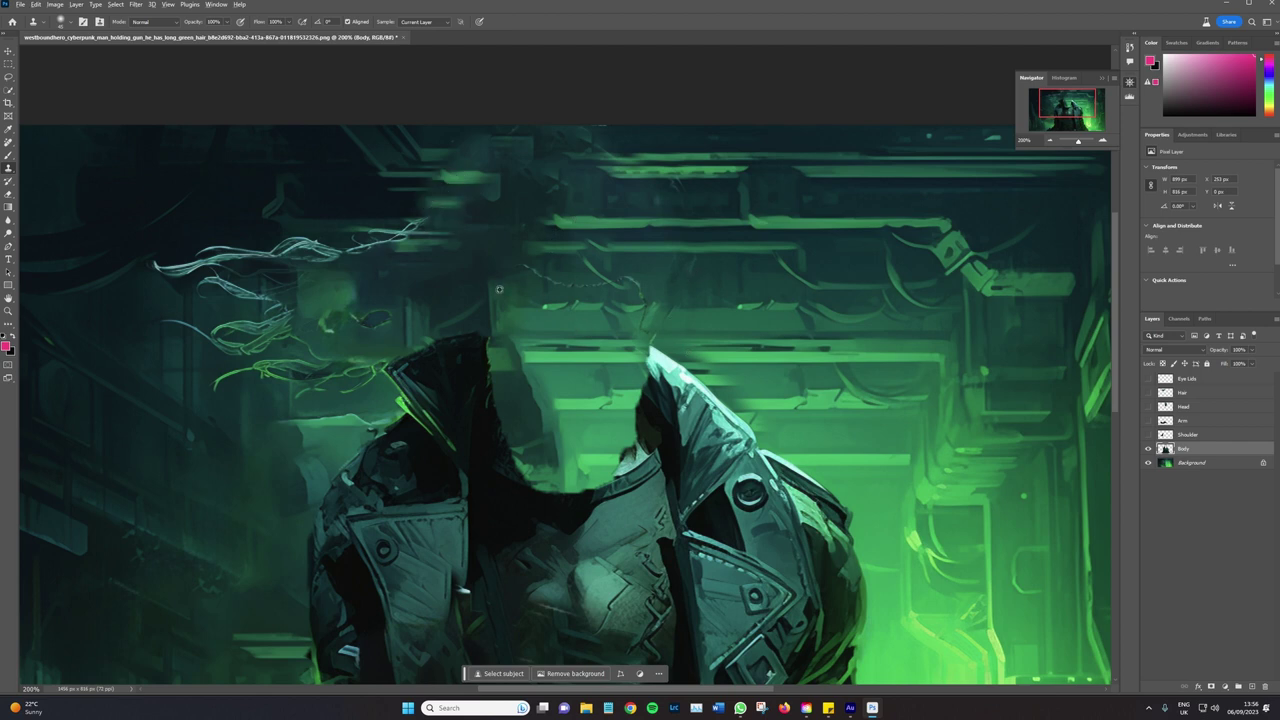
left_click(1185, 463)
left_click(1183, 449)
left_click_drag(528, 280, 622, 321)
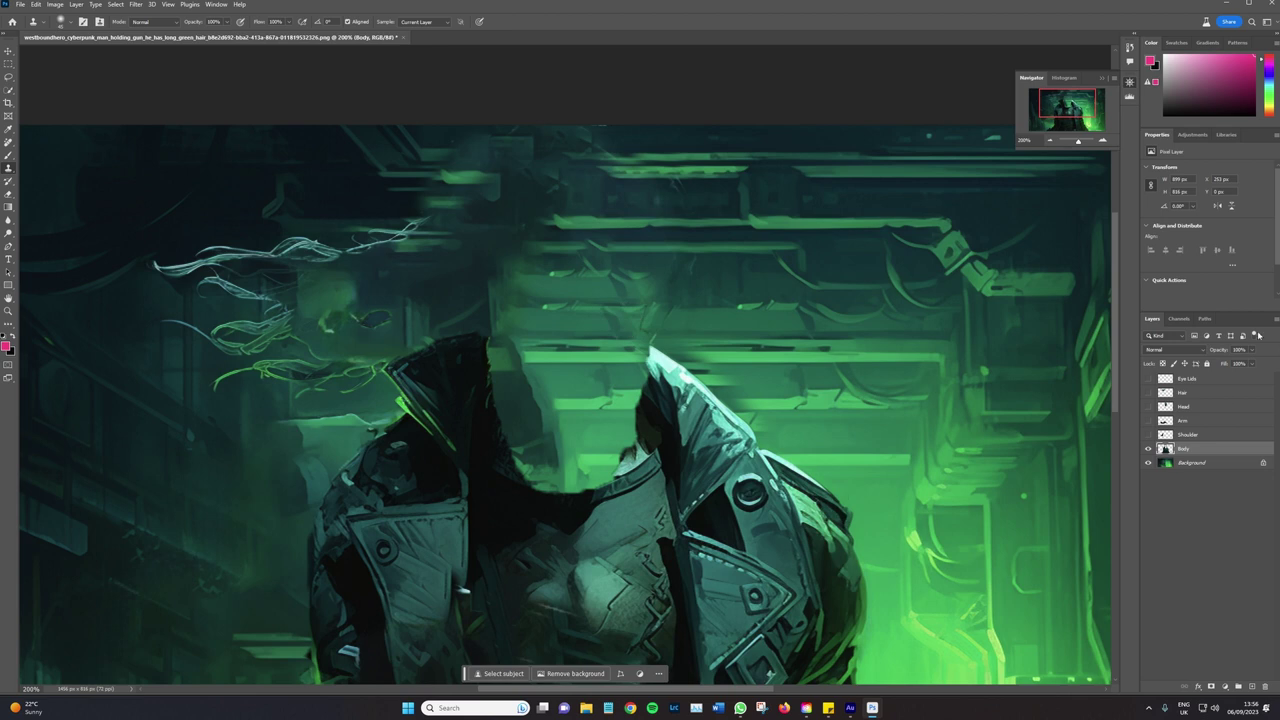
left_click_drag(1000, 250, 971, 251)
Check the Body cleanup, then show Shoulder, Arm, Head, Hair and Eye Lids and zoom out
left_click(1148, 450)
left_click(1148, 450)
left_click_drag(1148, 434, 1148, 378)
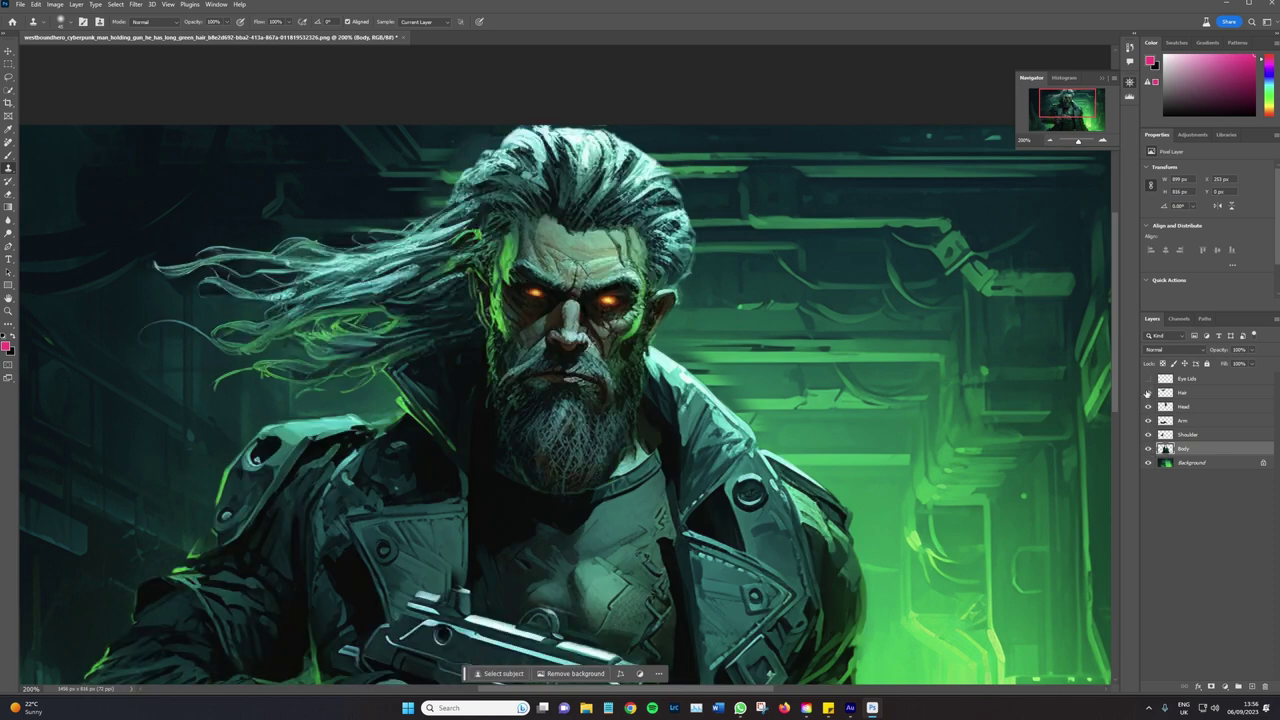
left_click(1051, 141)
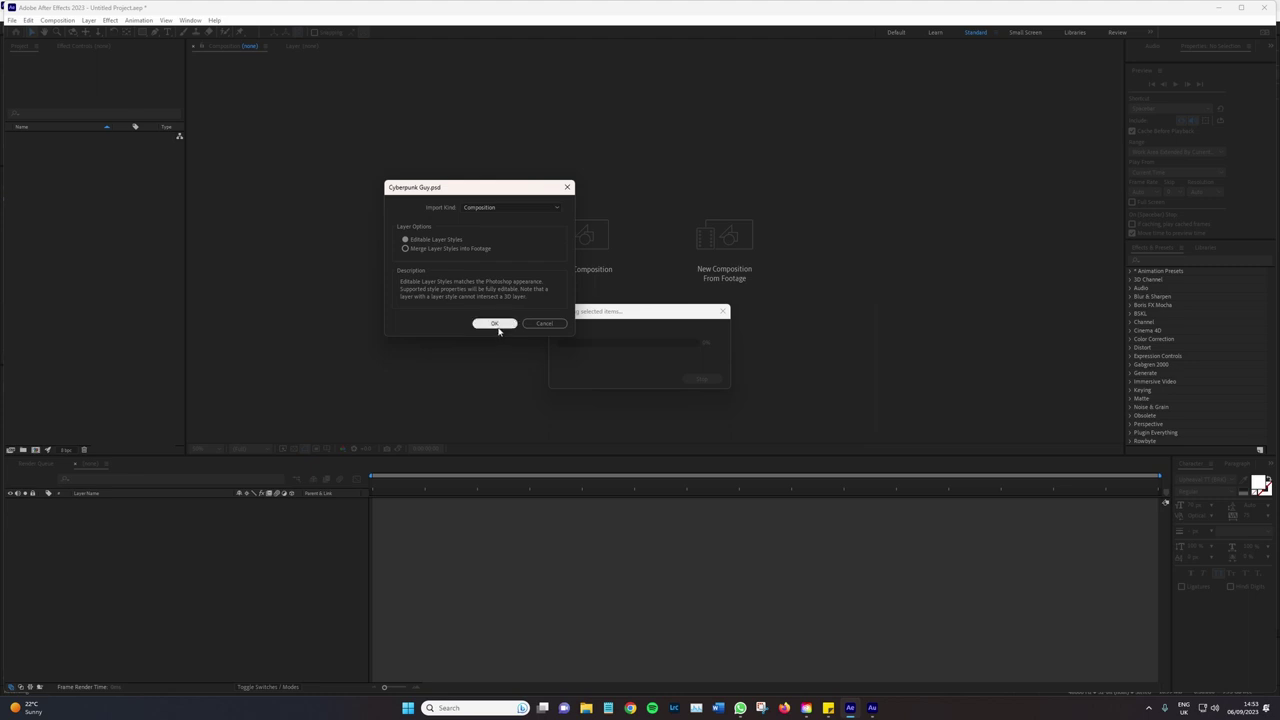
Import Cyberpunk Guy.psd as a layered Composition
left_click(486, 208)
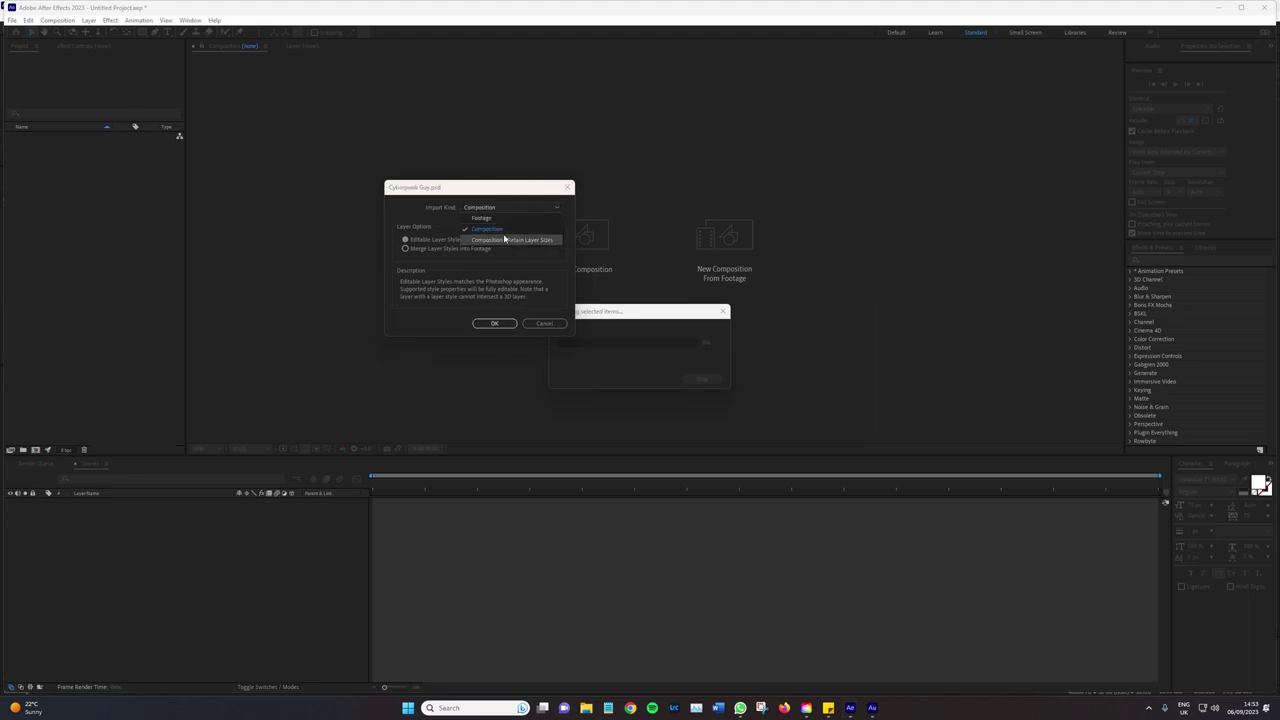
left_click(504, 242)
left_click(494, 323)
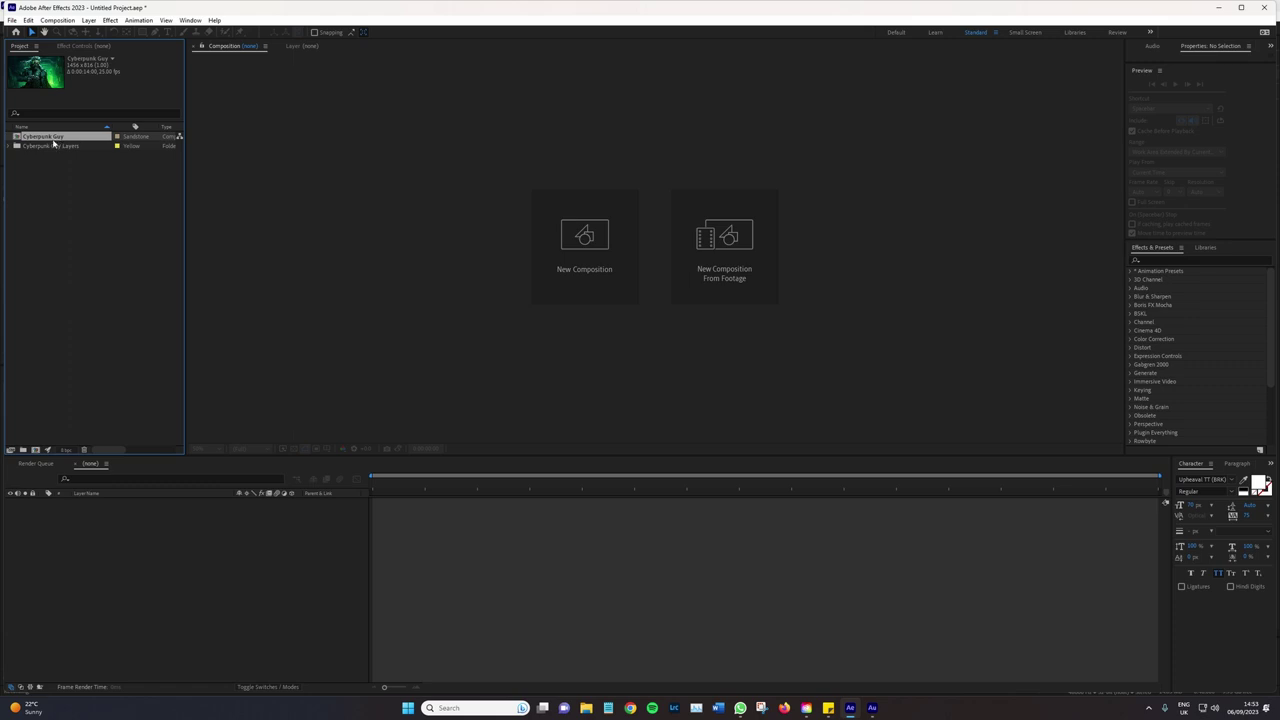
Set the Cyberpunk Guy composition's duration to 0:00:04:00 and open it
right_click(53, 143)
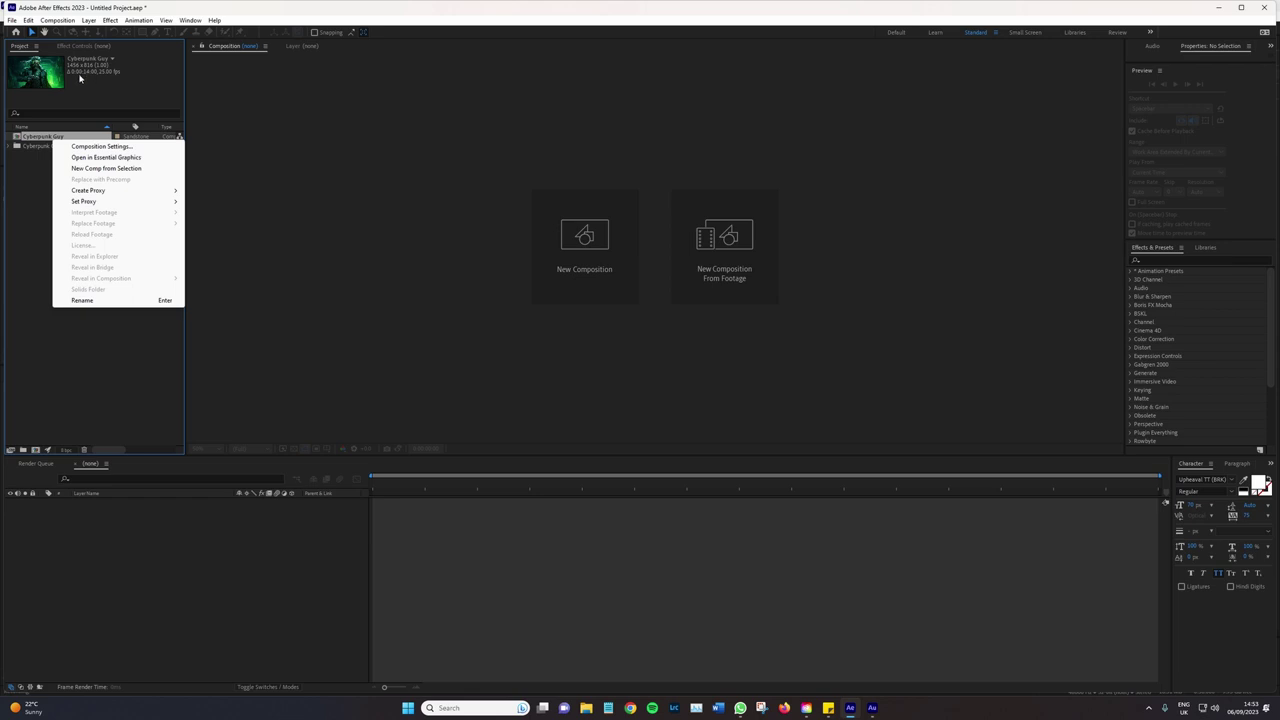
left_click(117, 146)
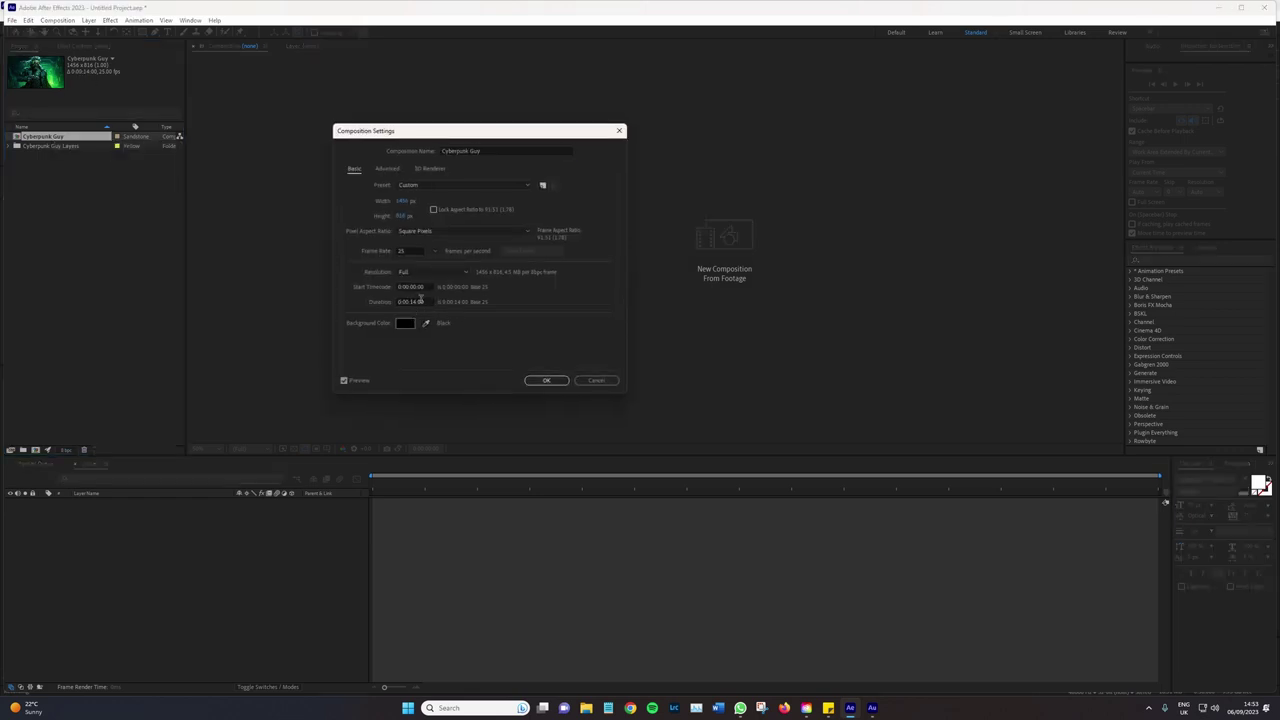
left_click(411, 301)
left_click(550, 379)
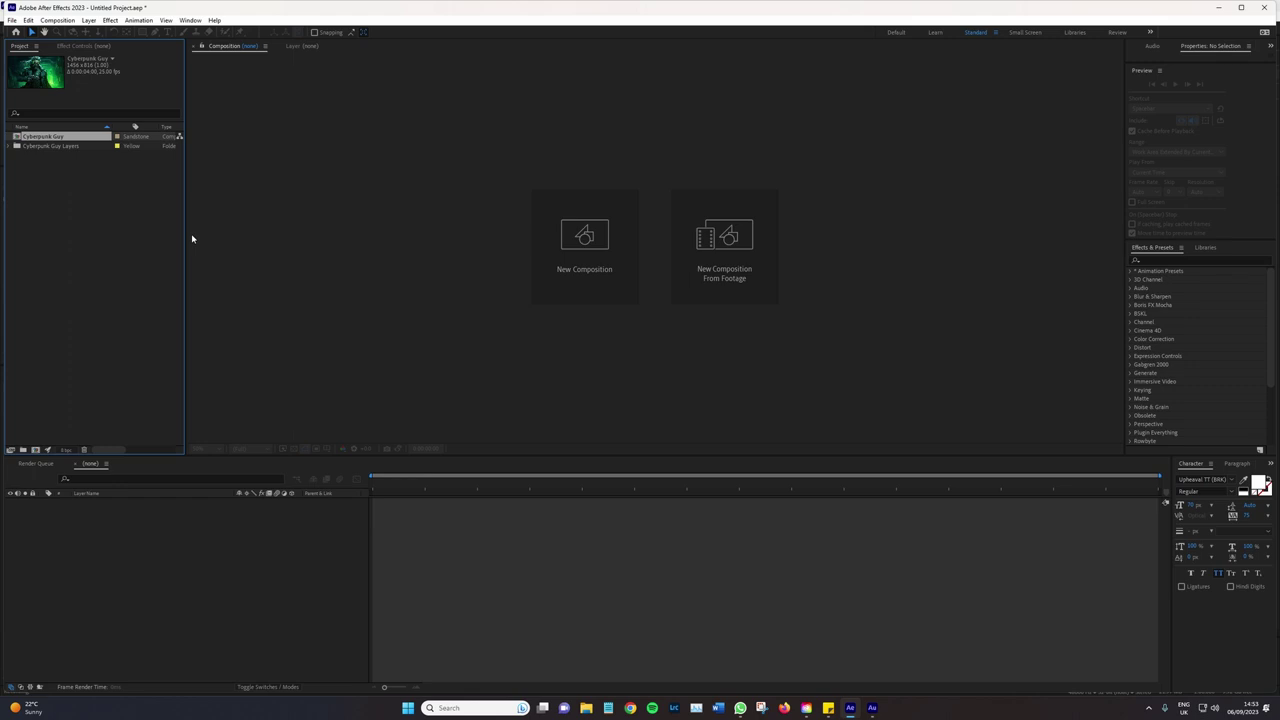
double_click(48, 139)
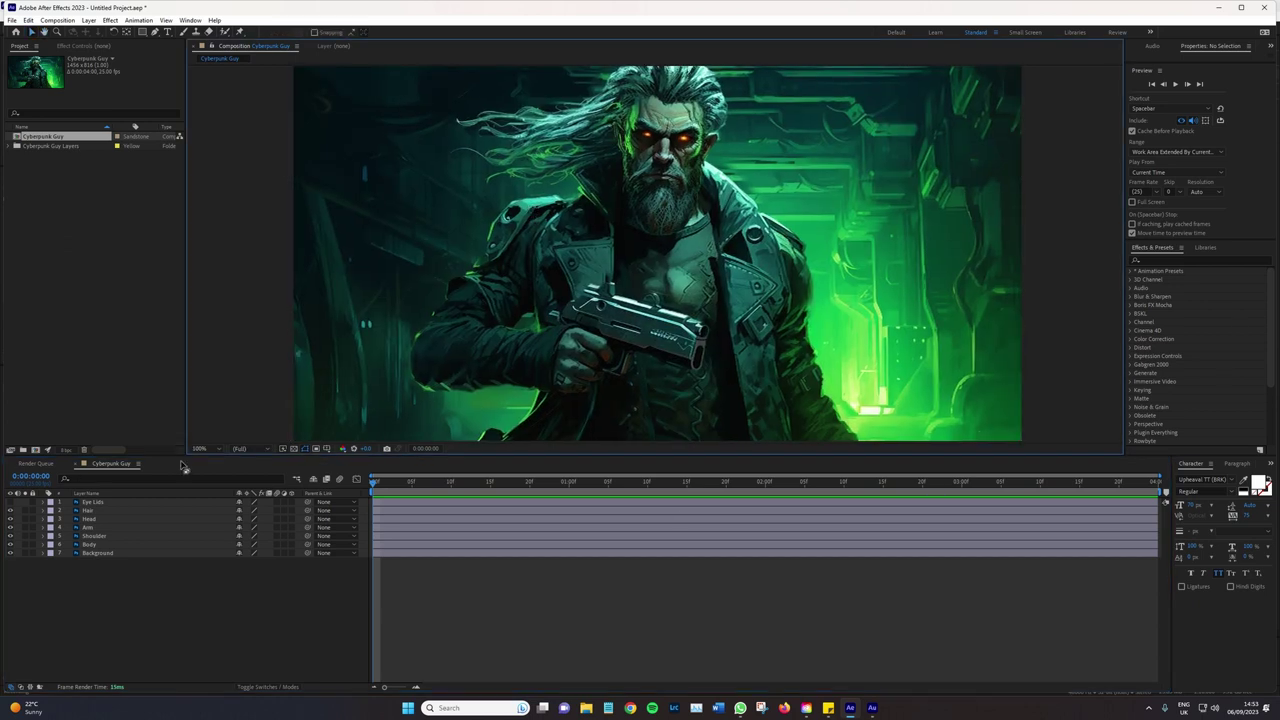
Enlarge the viewer, preview the composition from the start and select the Arm layer
left_click_drag(174, 455, 174, 513)
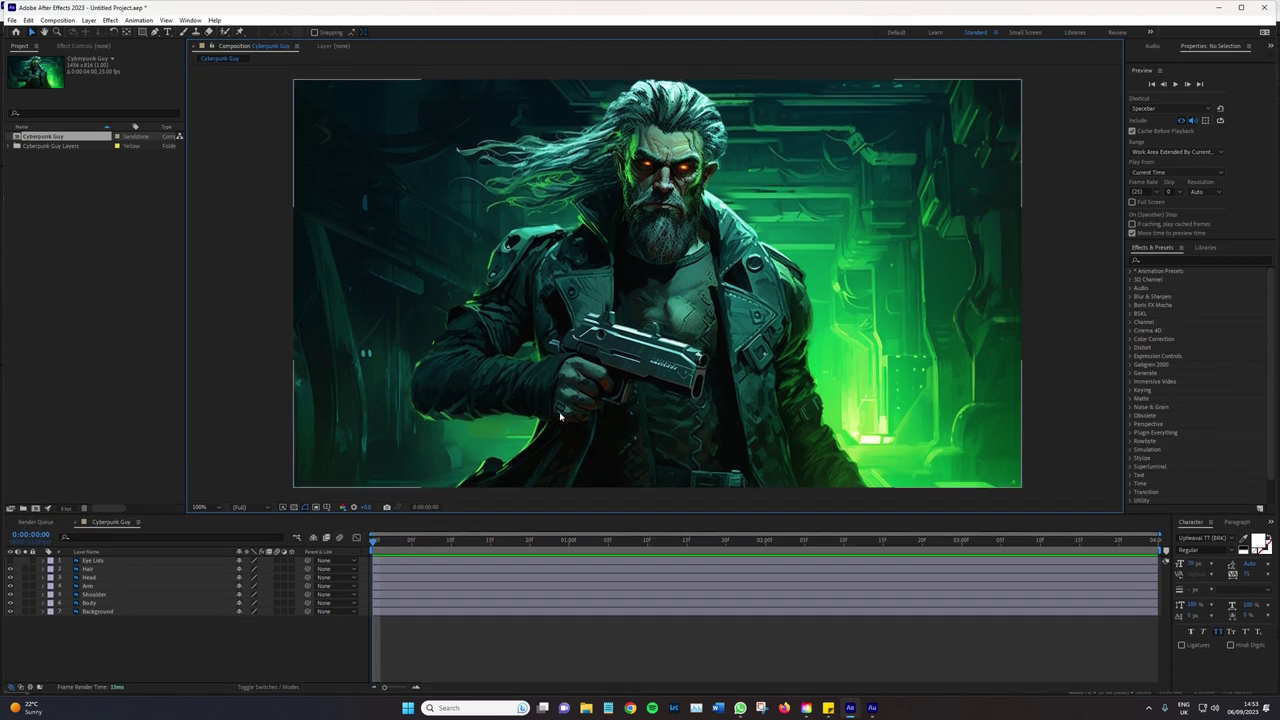
key("space")
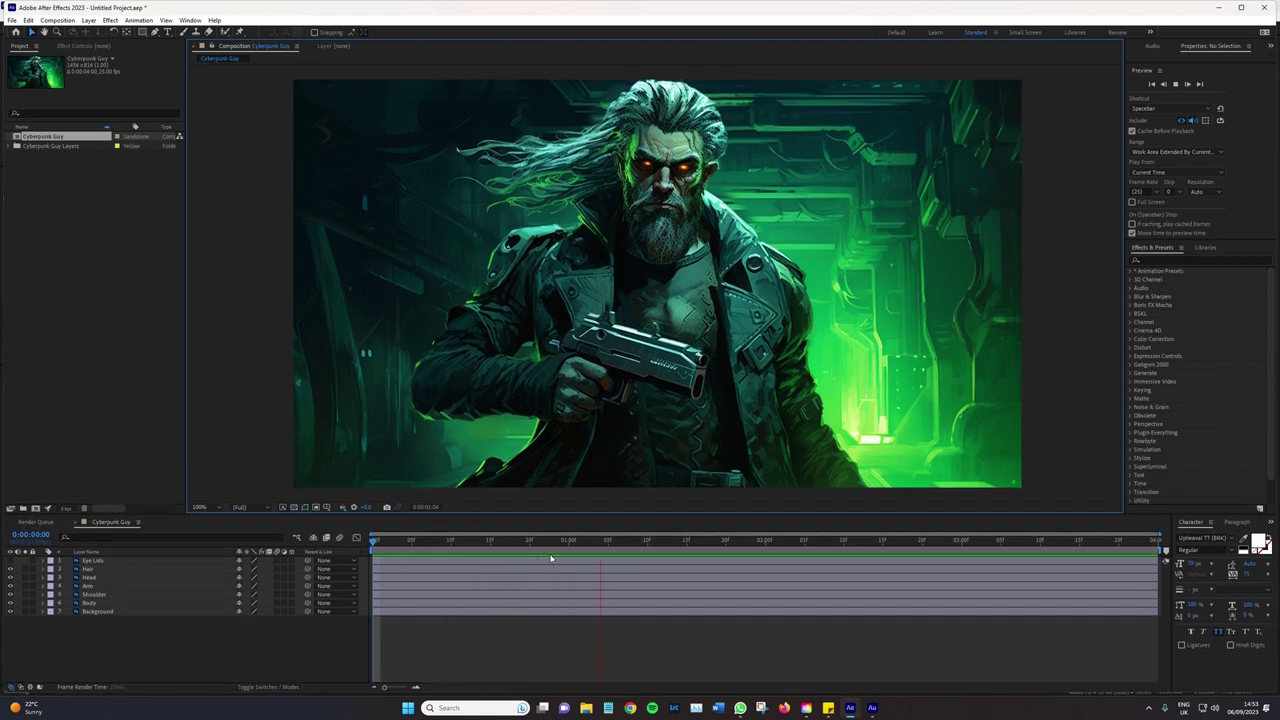
left_click(396, 540)
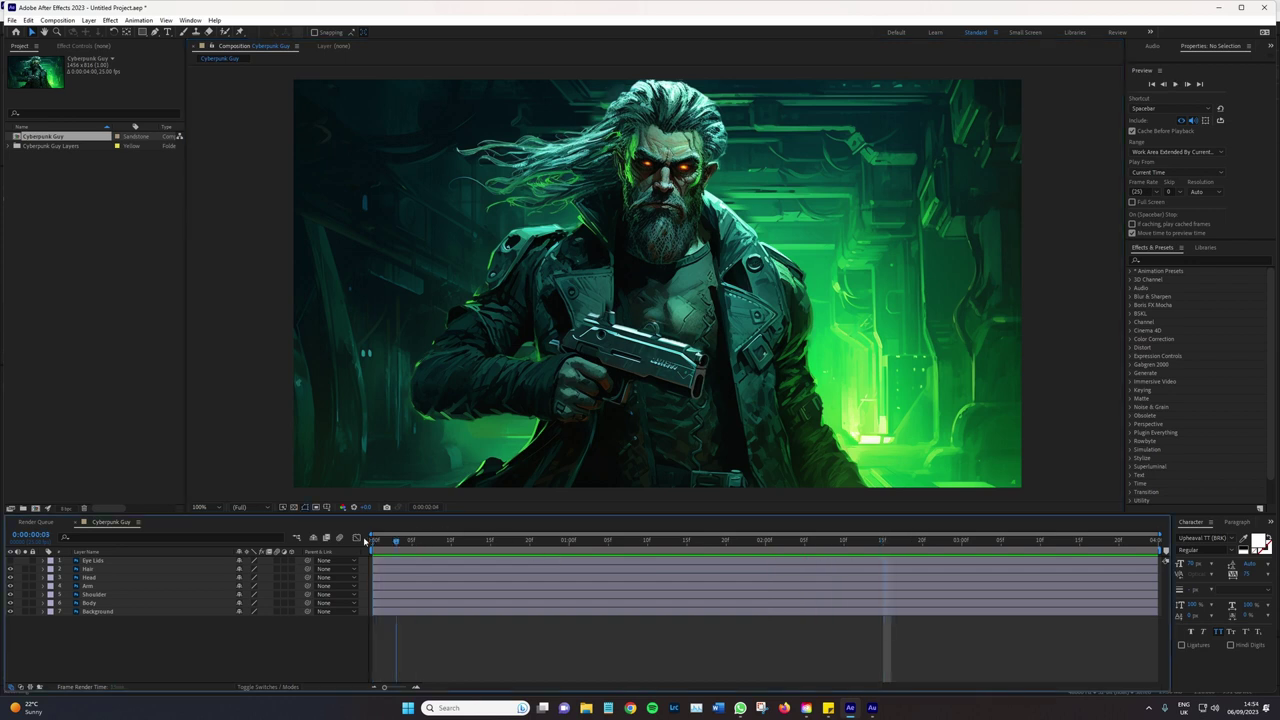
left_click(368, 540)
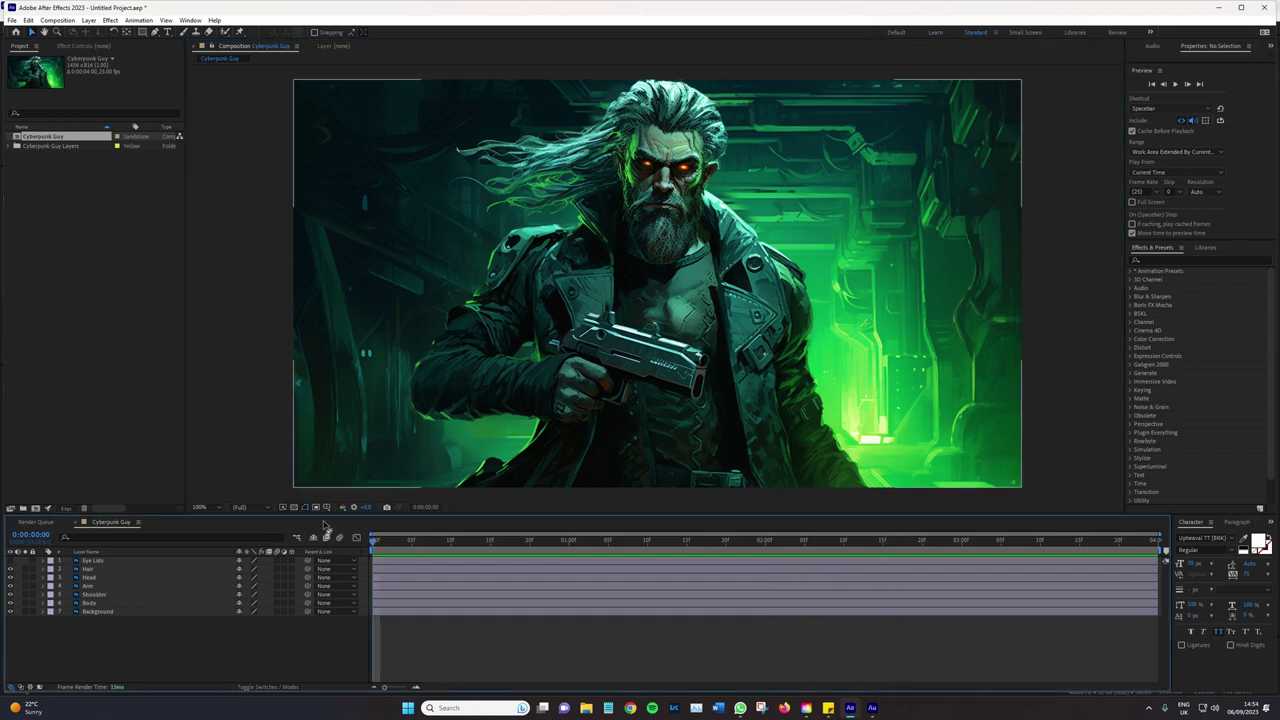
left_click(109, 611)
left_click(469, 393)
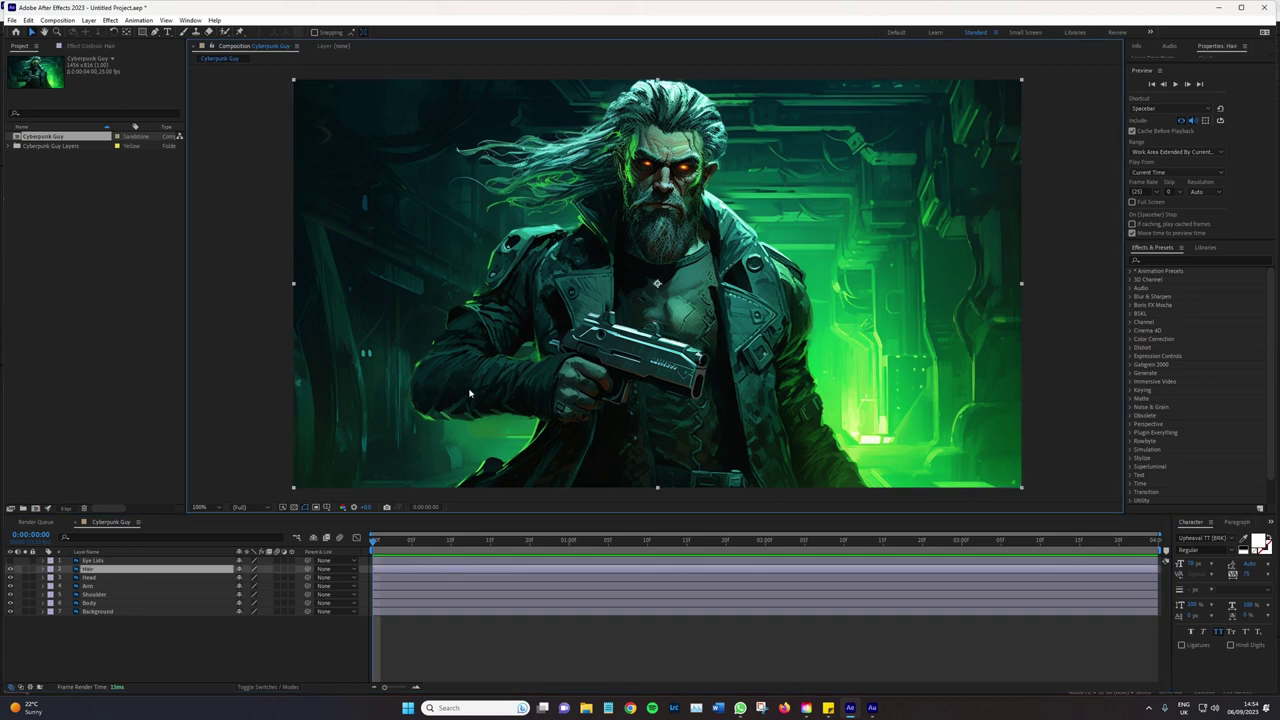
left_click(105, 578)
left_click(534, 348)
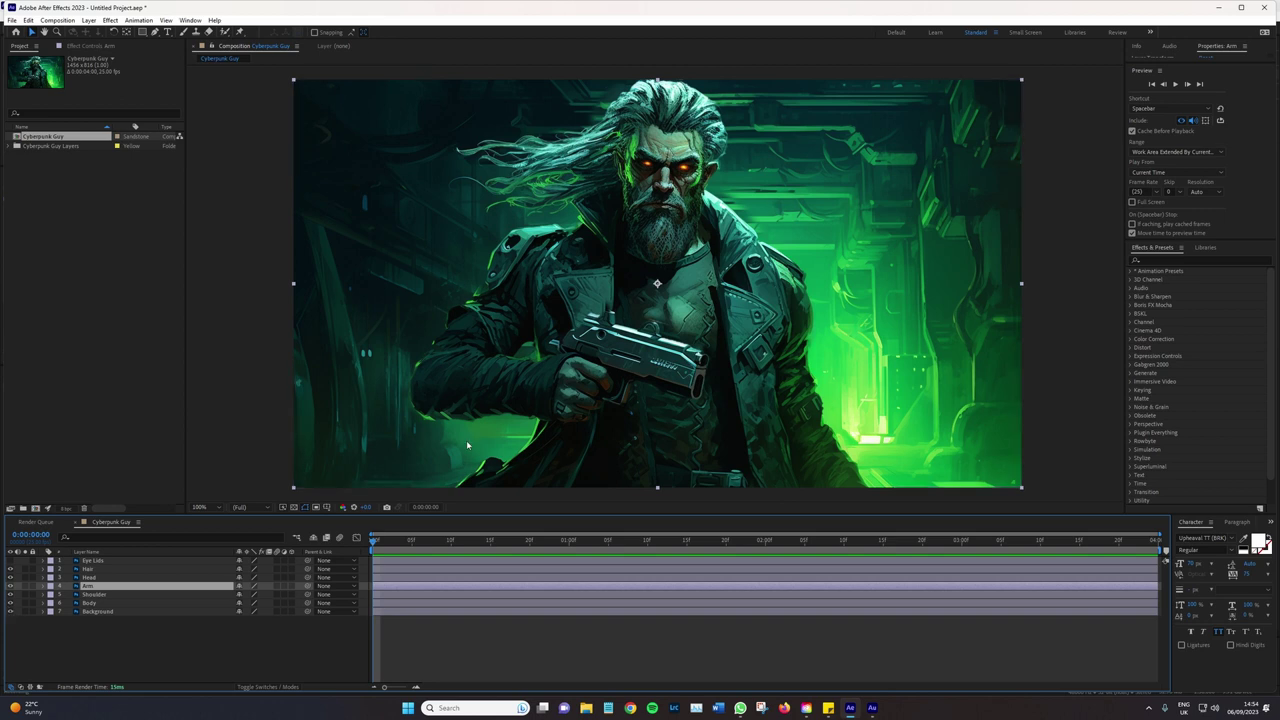
Reveal the Arm layer's Rotation and scrub it back and forth to test the arm's swing
mouse_move(528, 423)
left_mouse_down()
mouse_move(523, 383)
mouse_move(514, 390)
left_mouse_up()
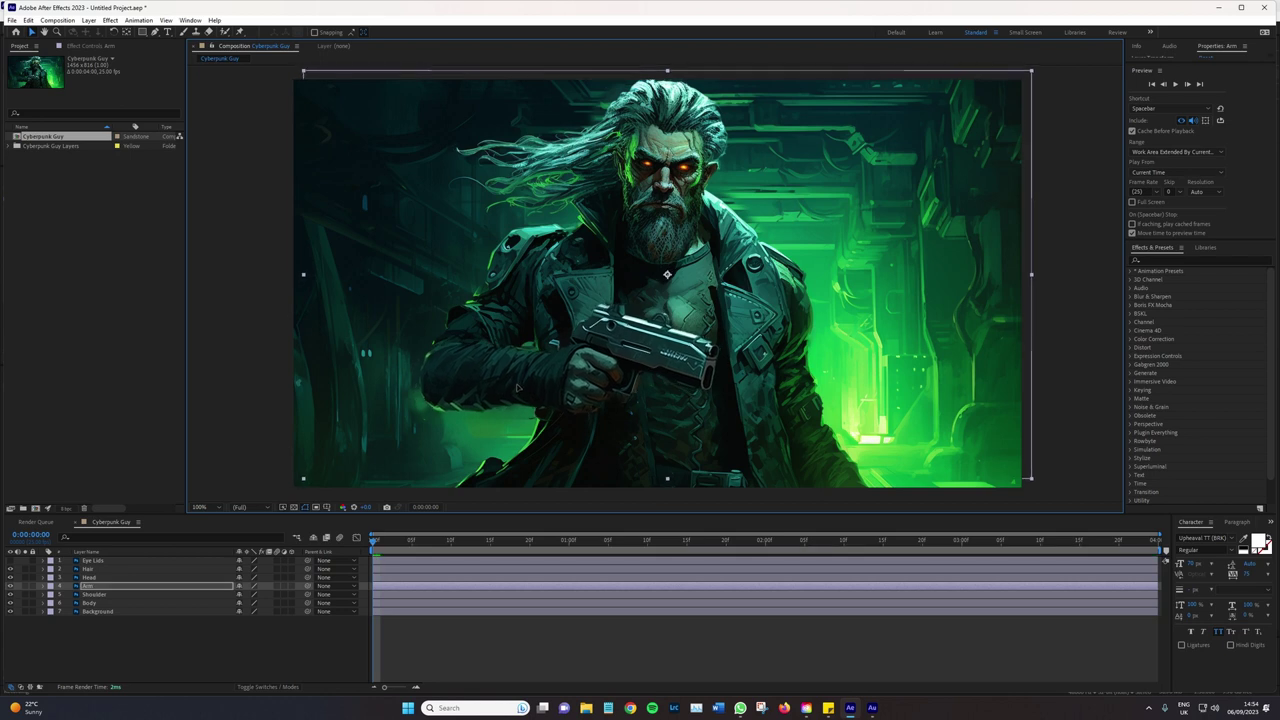
key("r")
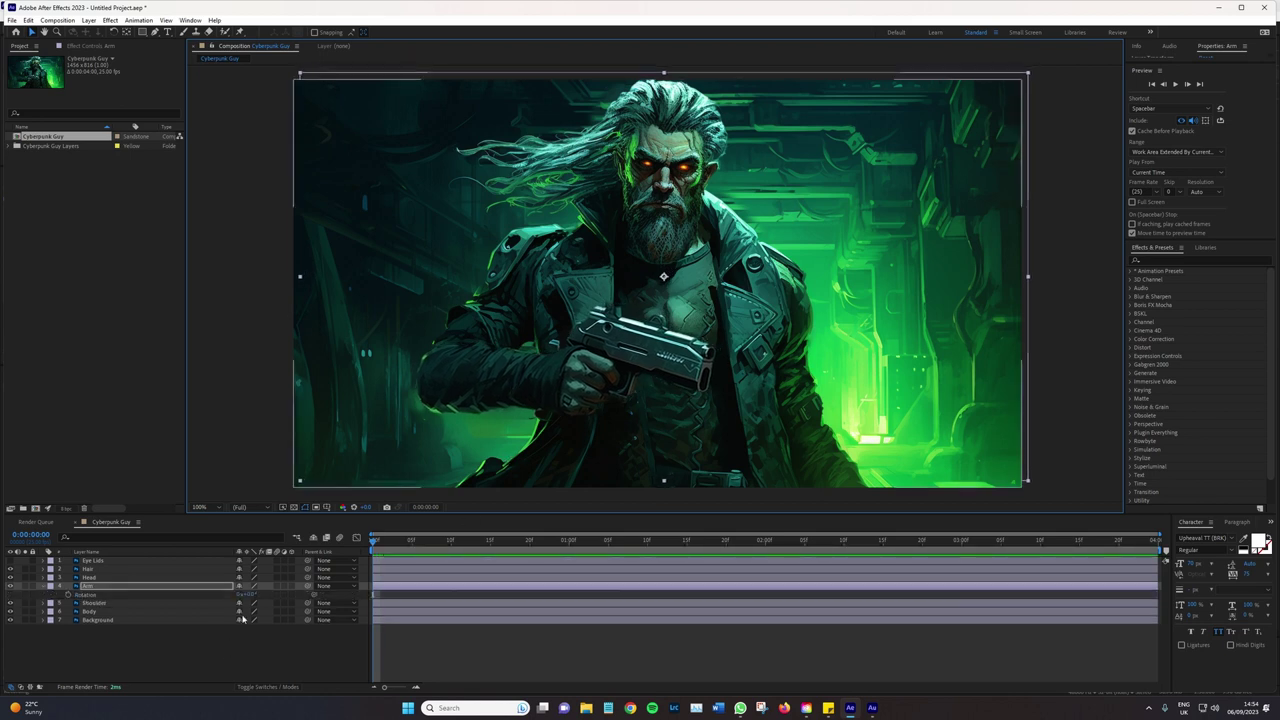
mouse_move(248, 595)
left_mouse_down()
mouse_move(232, 595)
mouse_move(262, 595)
left_mouse_up()
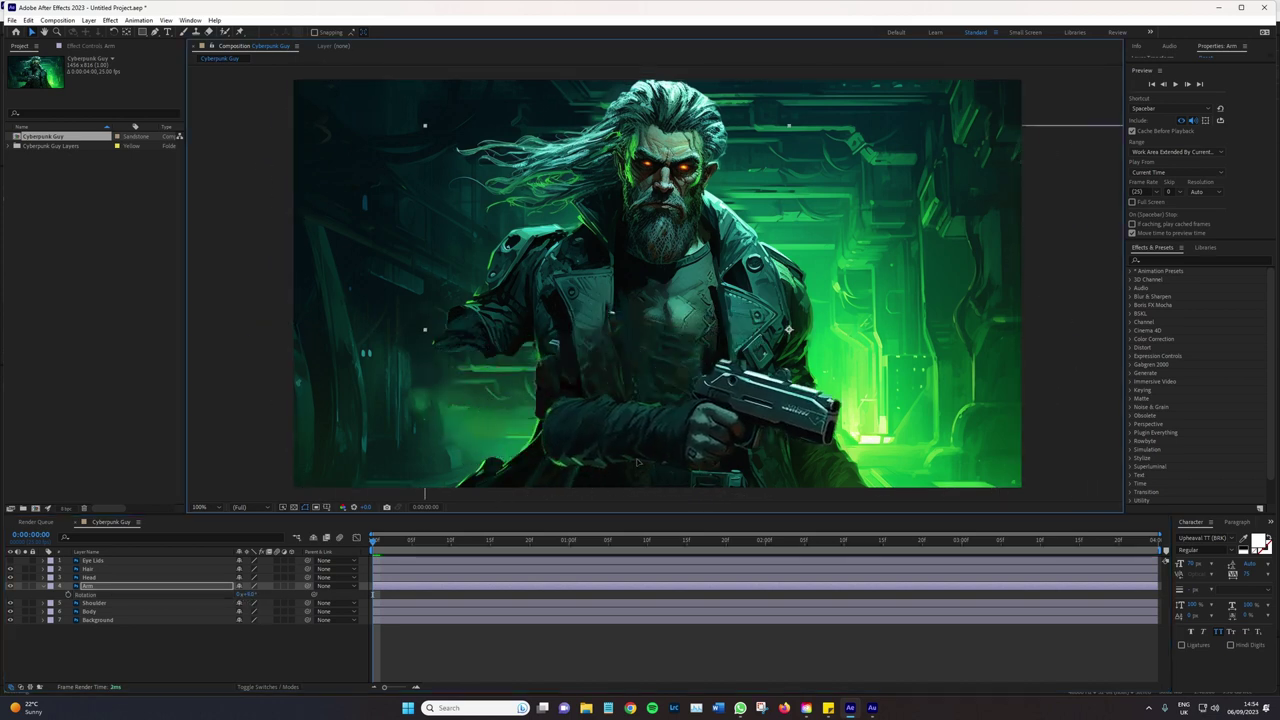
left_click_drag(262, 595, 248, 595)
left_click_drag(570, 411, 517, 410)
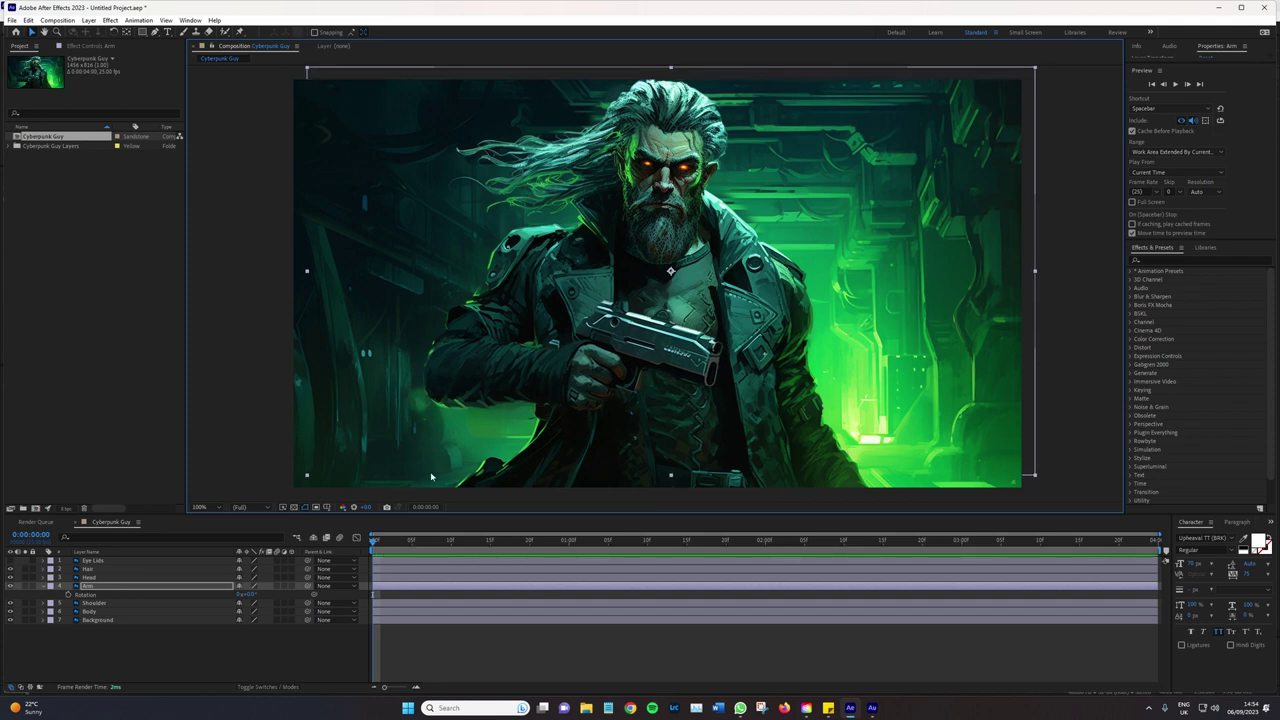
left_click_drag(248, 595, 264, 595)
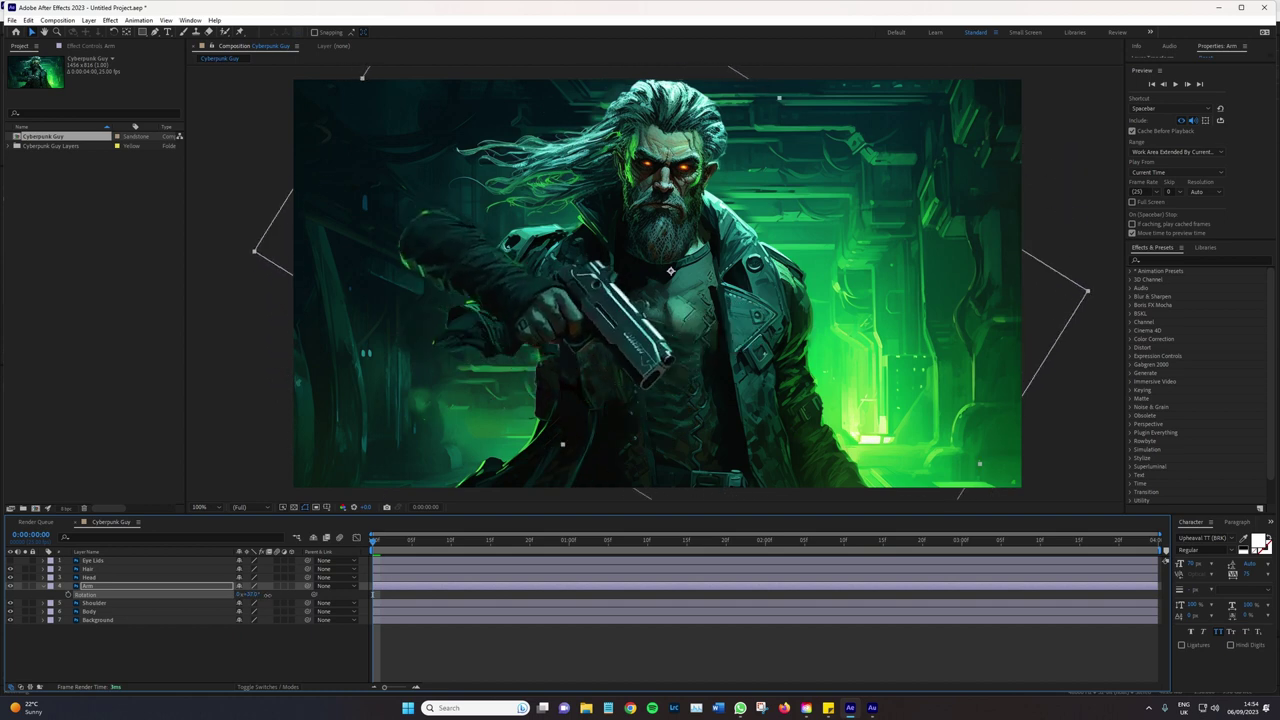
left_click_drag(264, 595, 270, 595)
left_click(439, 387)
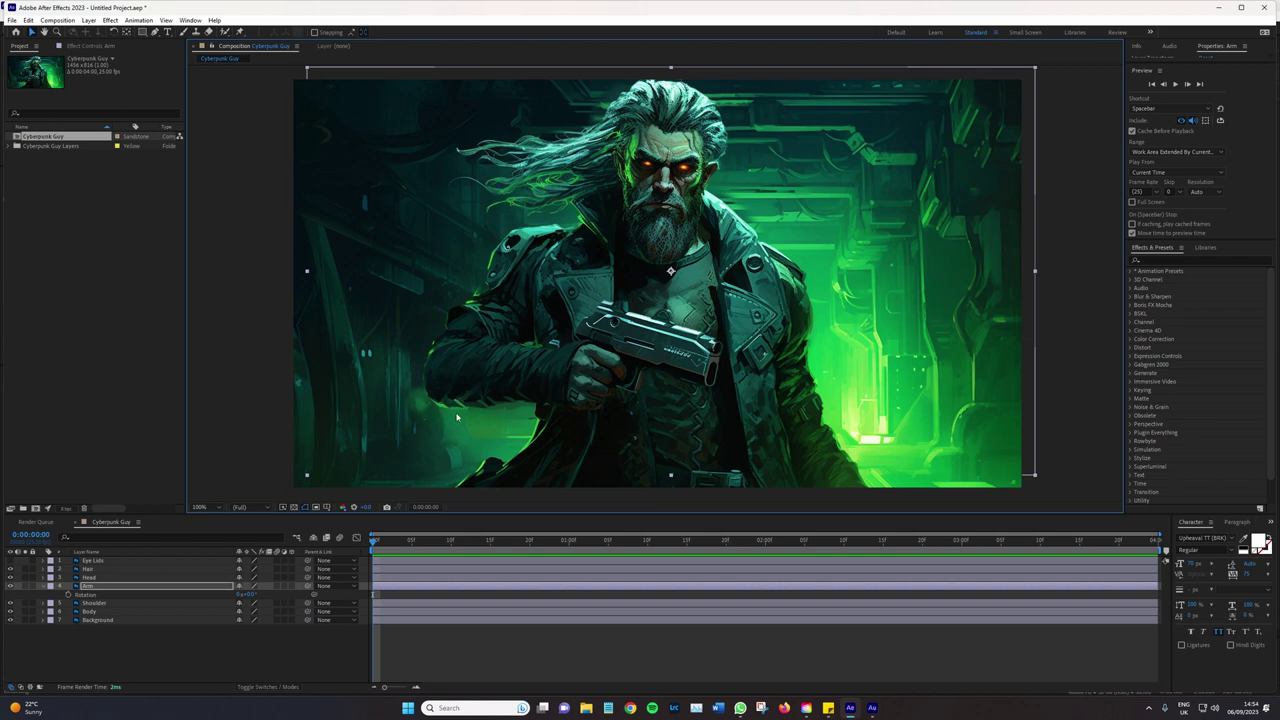
key("a")
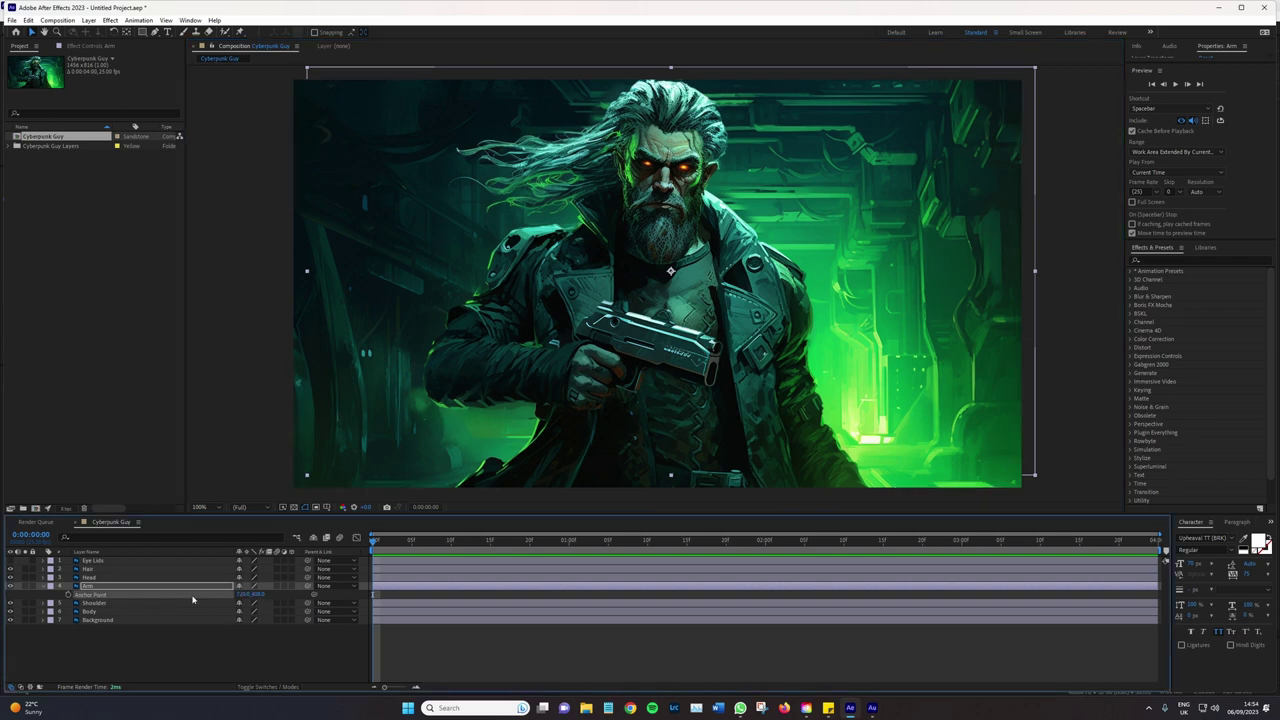
mouse_move(242, 597)
left_mouse_down()
mouse_move(180, 597)
mouse_move(367, 578)
left_mouse_up()
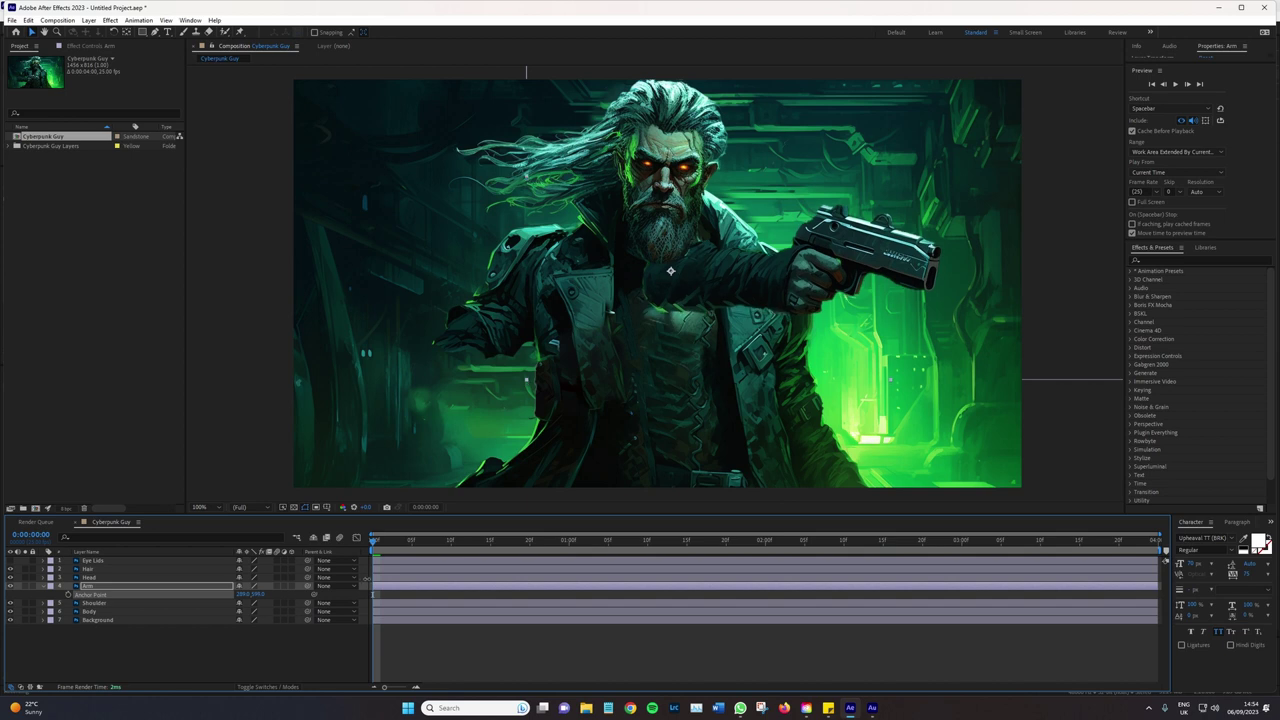
left_click_drag(243, 595, 230, 595)
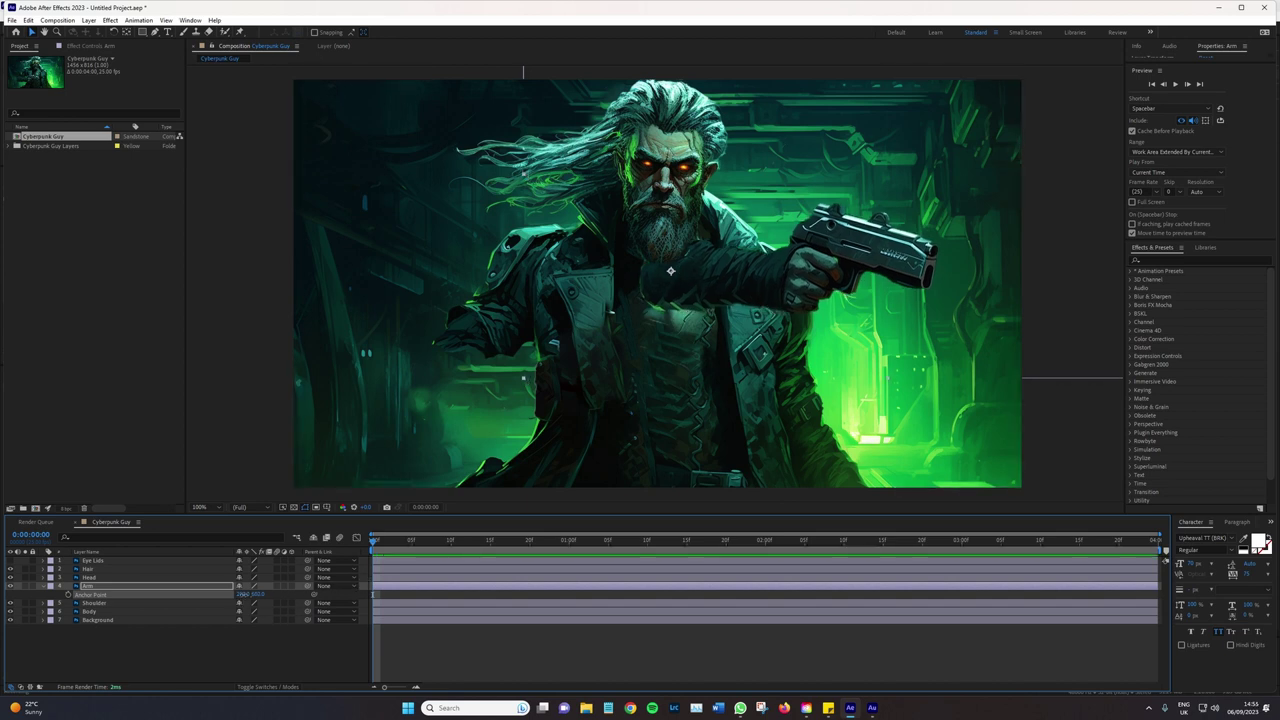
left_click_drag(703, 289, 471, 386)
key("r")
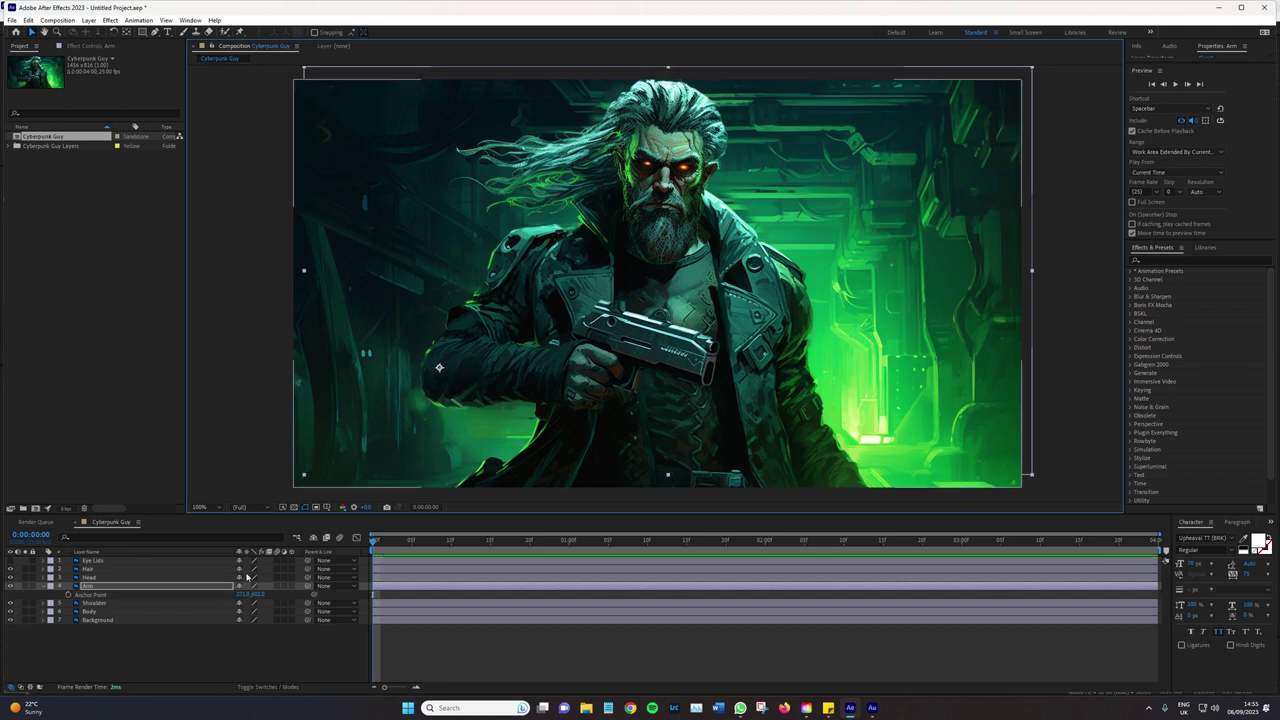
left_click_drag(247, 595, 250, 595)
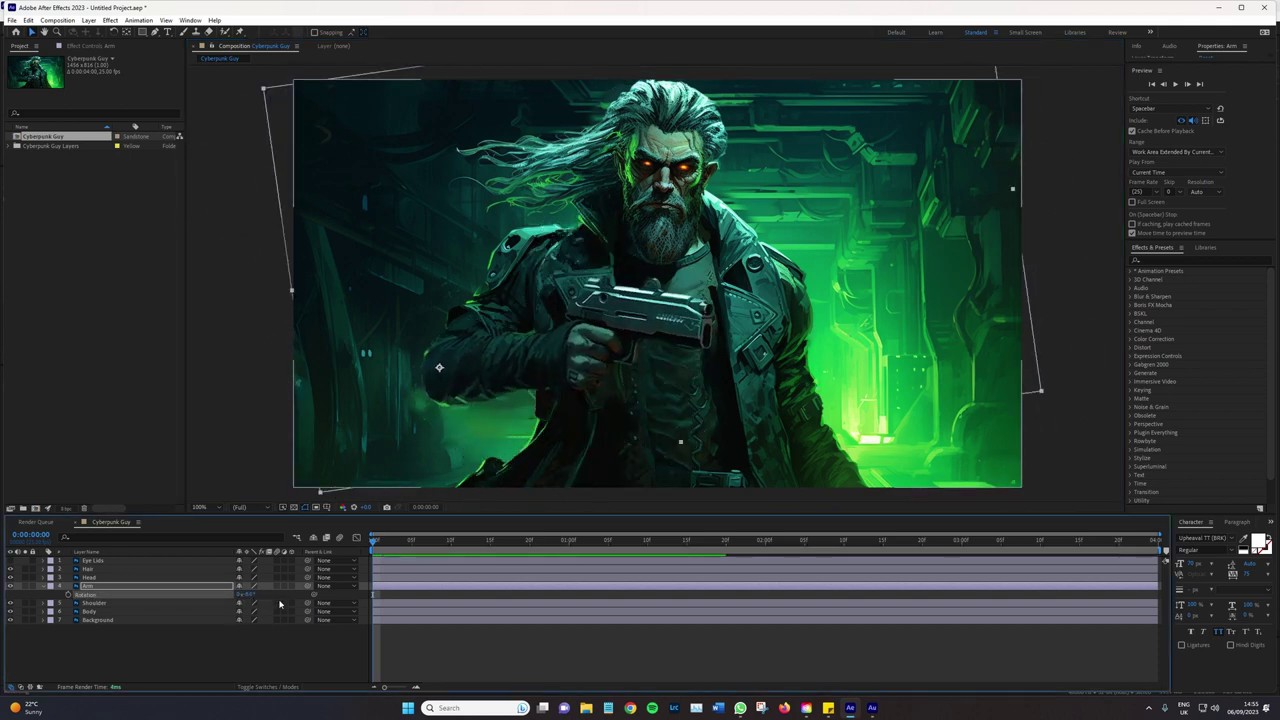
key("ctrl+z")
key("ctrl+z")
key("ctrl+z")
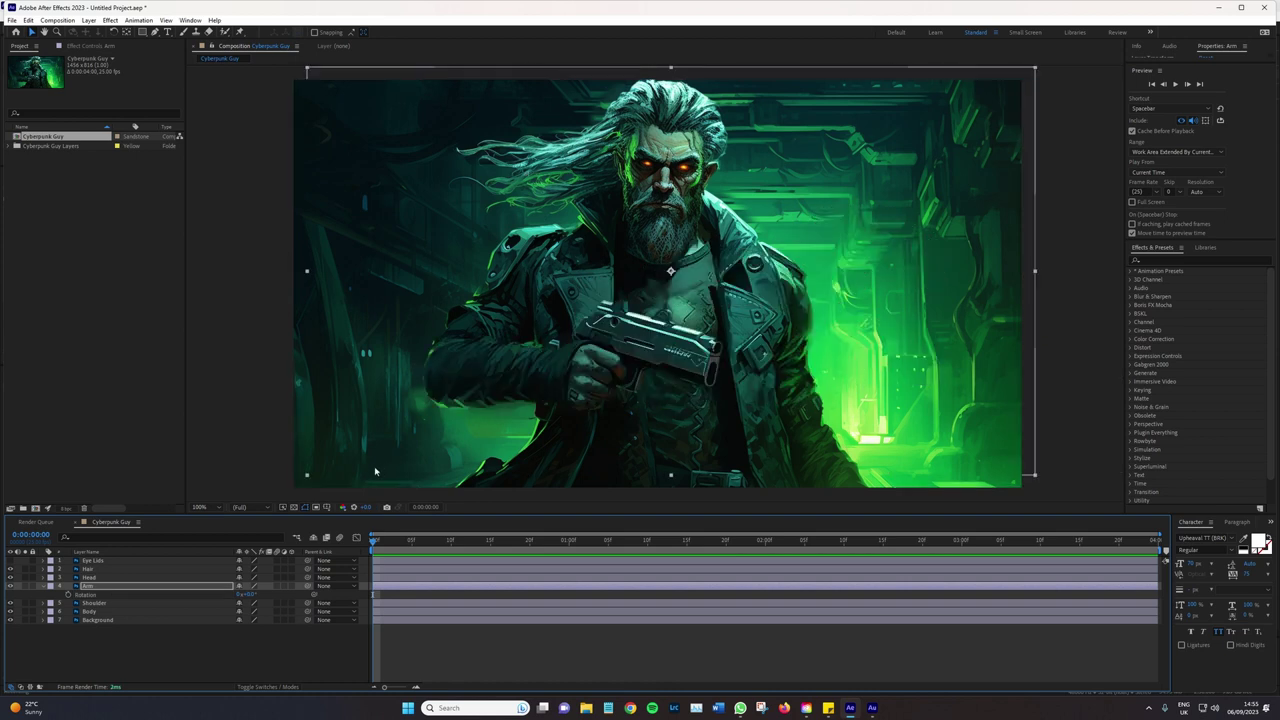
key("ctrl+z")
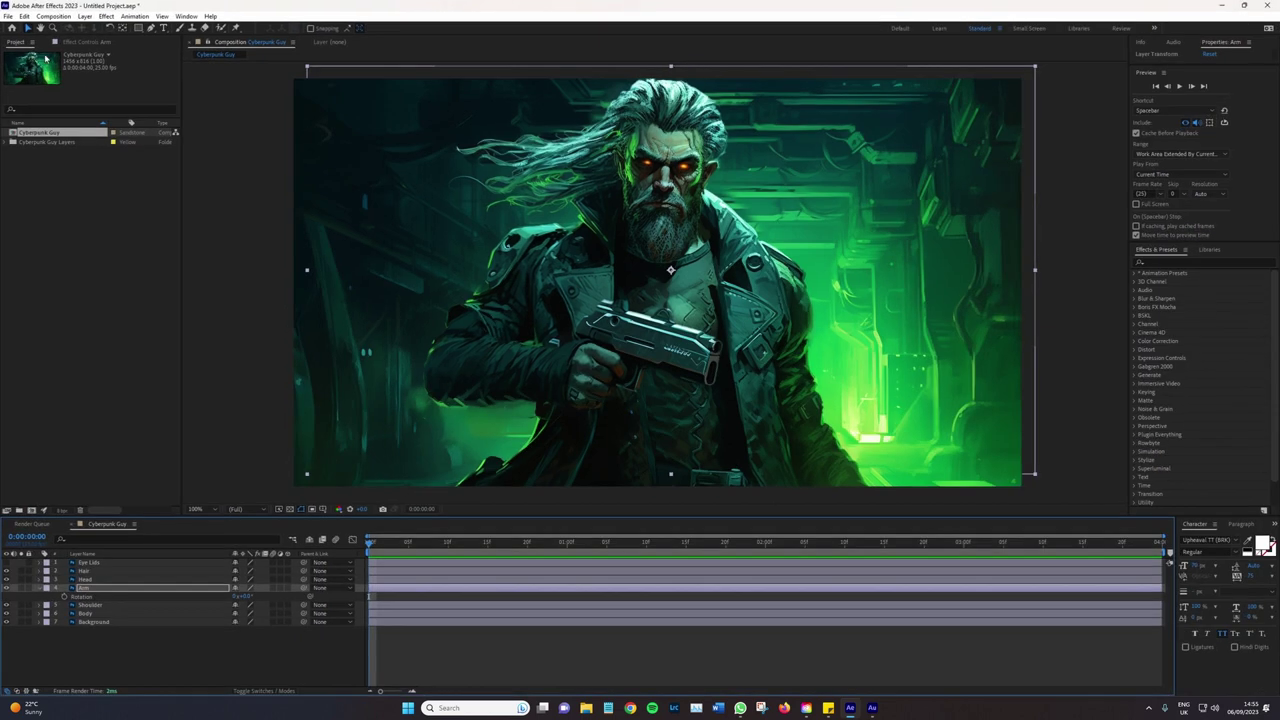
Run the Anchor_Sniper script from File > Scripts and move its panel off the artwork
left_click(9, 18)
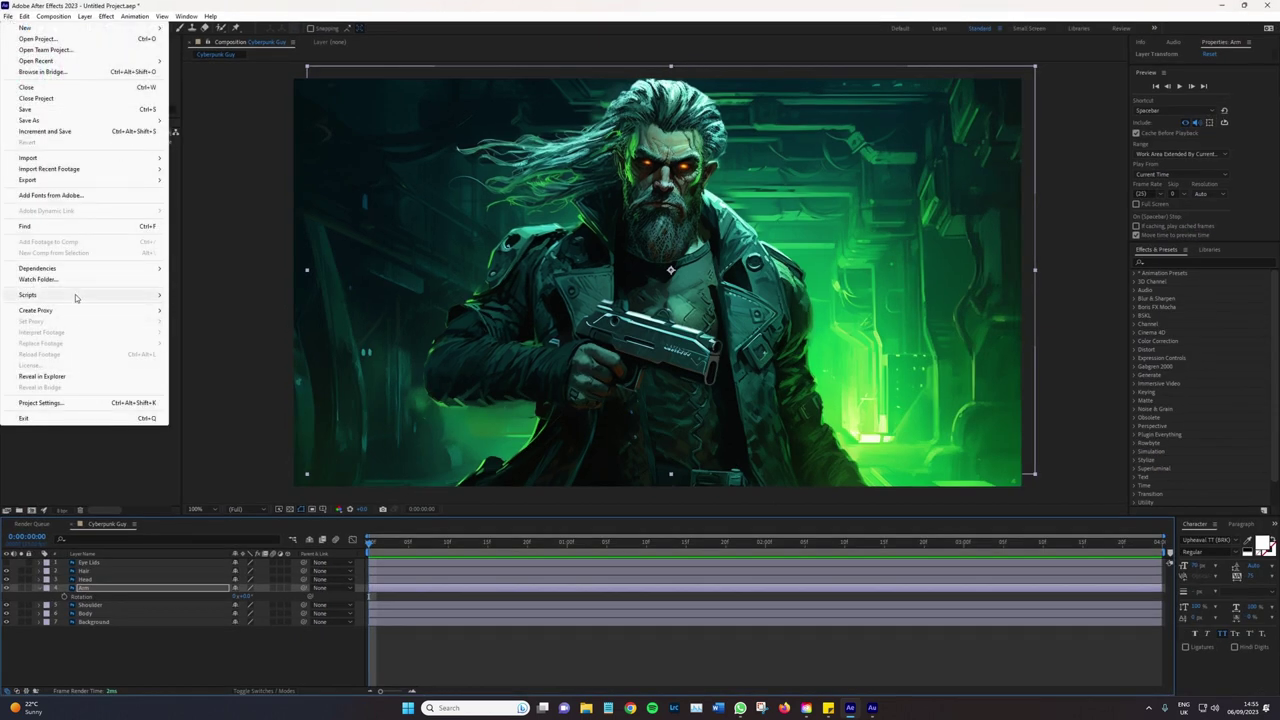
mouse_move(75, 297)
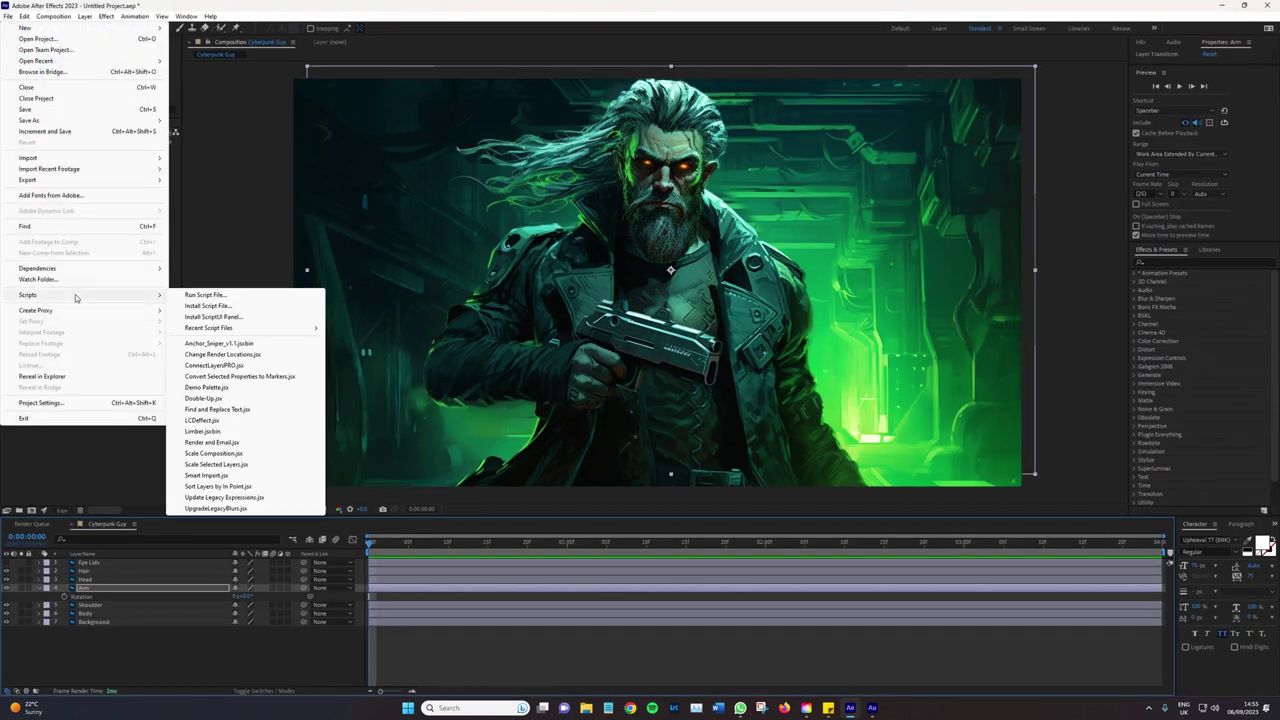
left_click(269, 344)
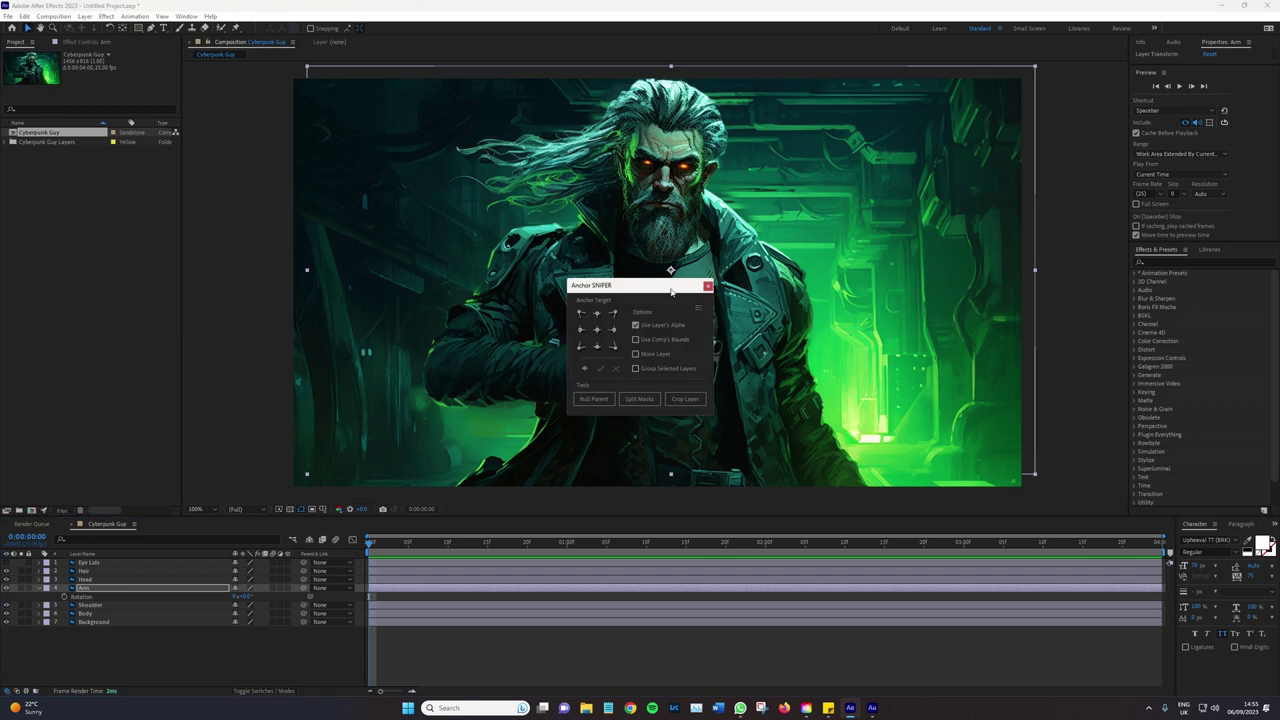
left_click_drag(657, 288, 311, 202)
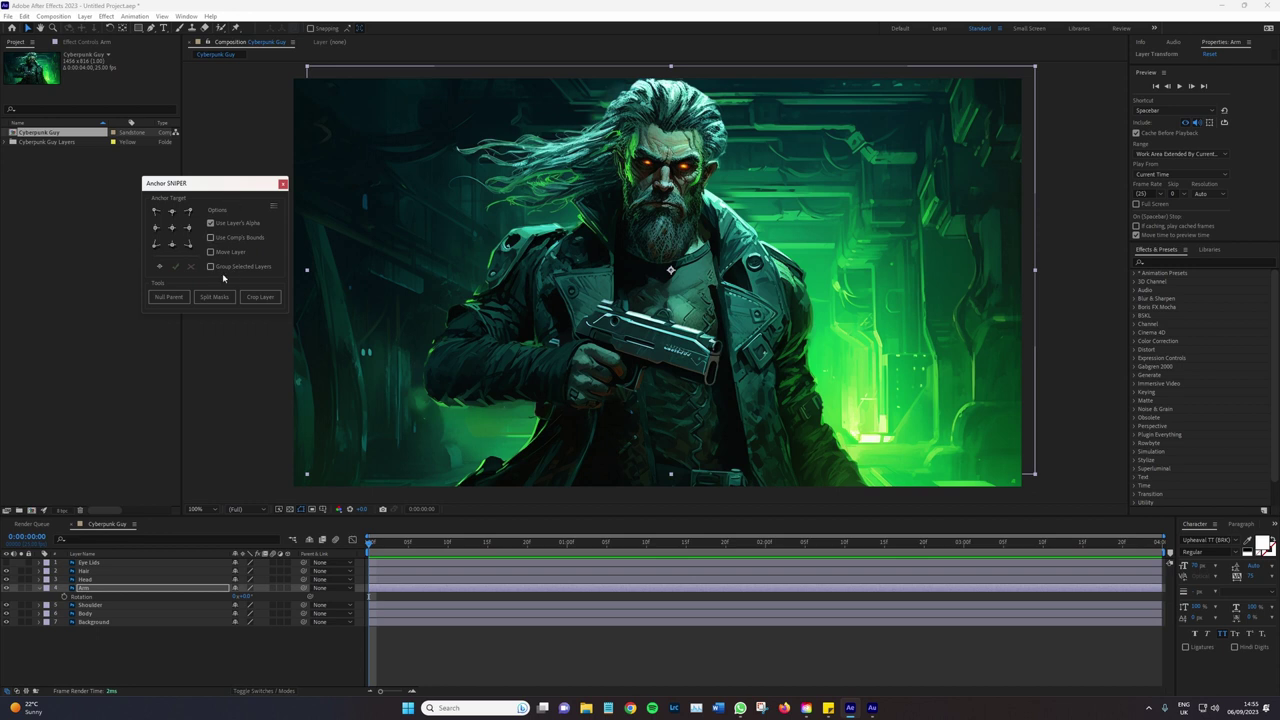
Target the arm's shoulder joint and apply it as the Arm layer's anchor point
left_click(158, 268)
left_click(731, 394)
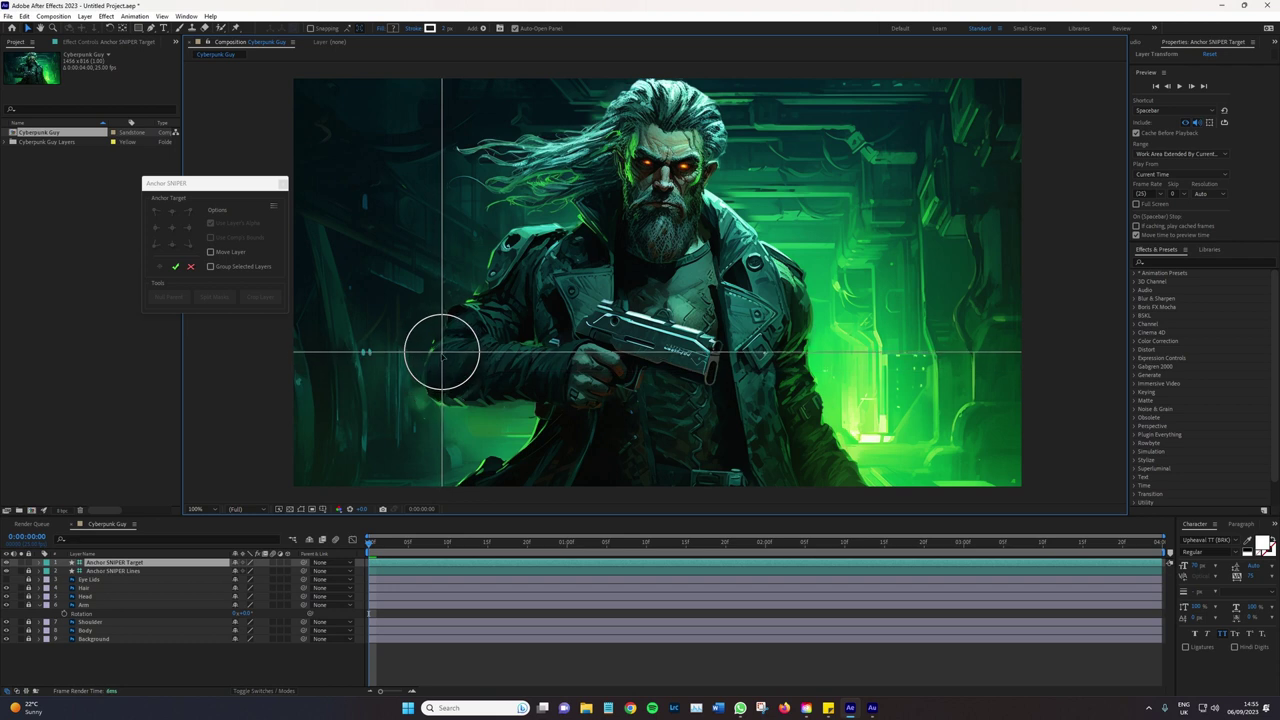
left_click(440, 356)
left_click(176, 266)
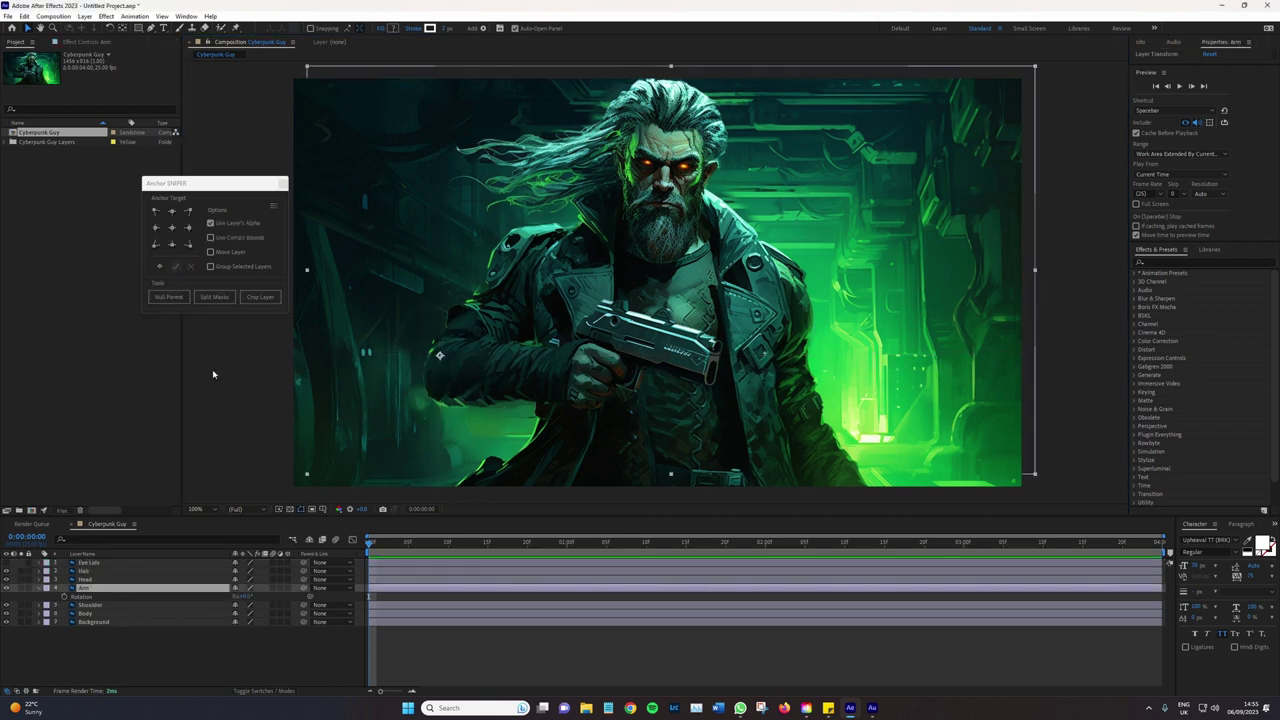
Pin the Shoulder layer's anchor on the shoulder joint and test-rotate it
left_click_drag(241, 596, 244, 597)
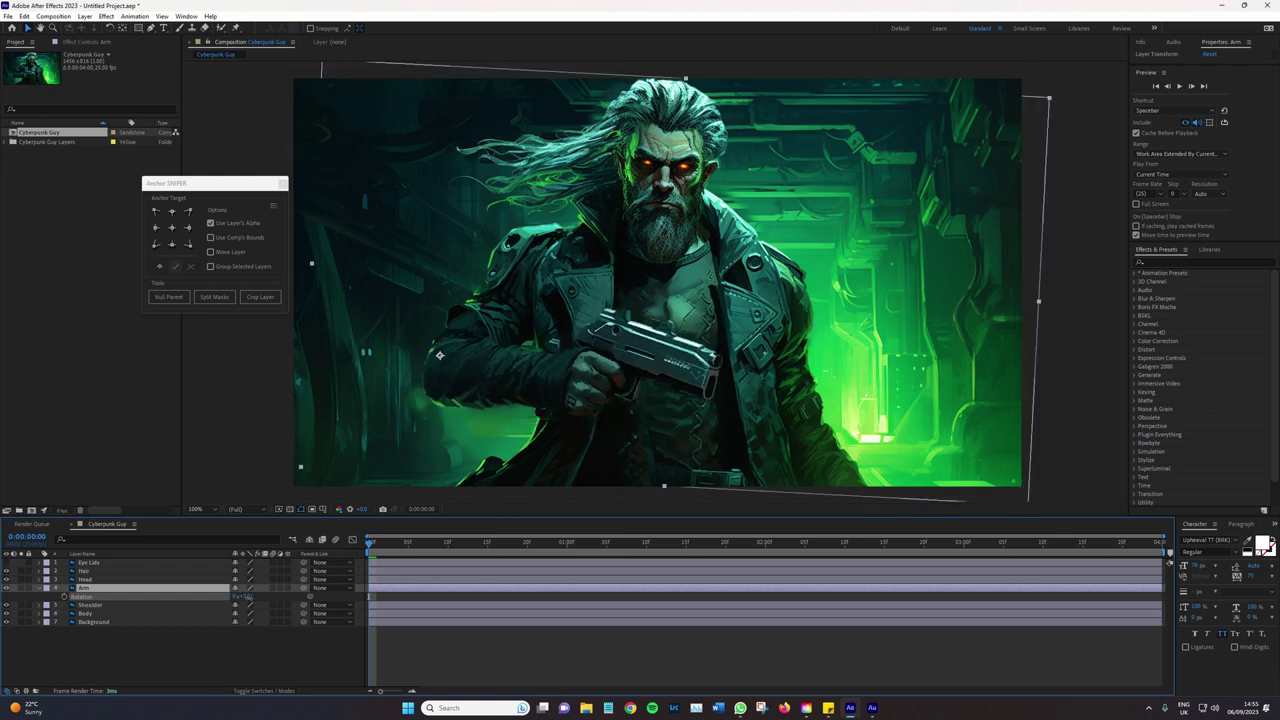
left_click(104, 606)
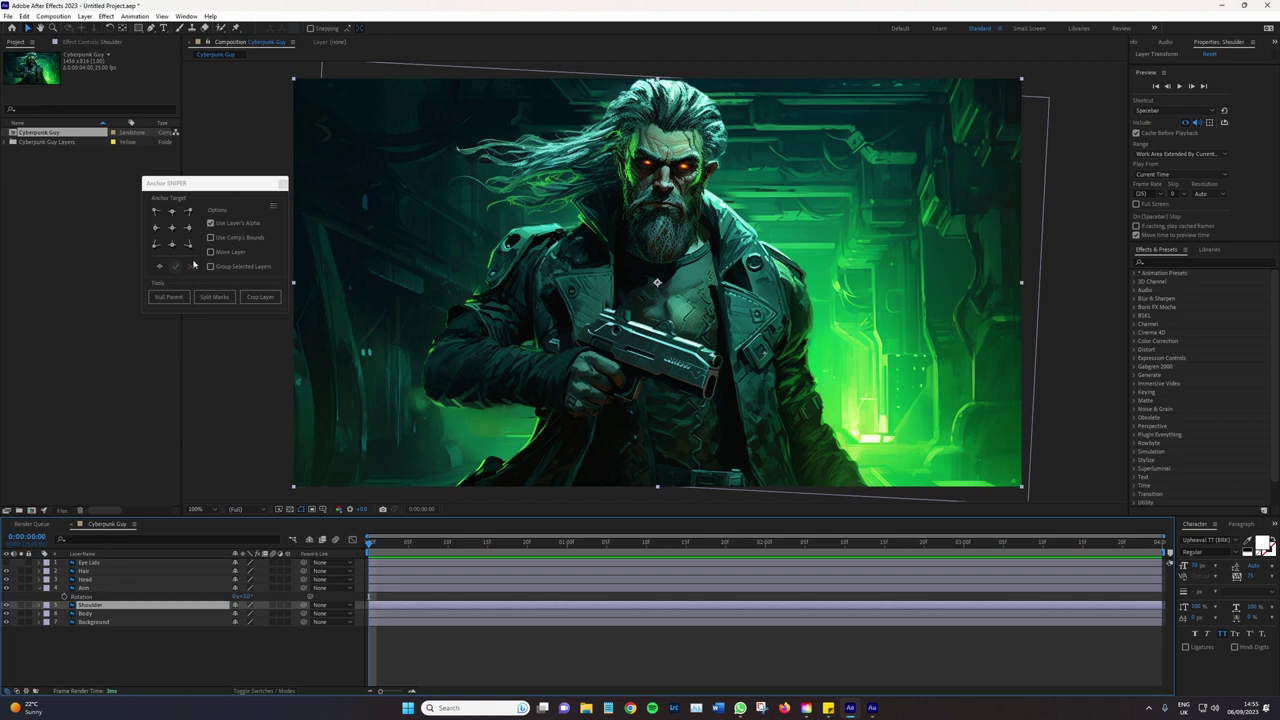
left_click(159, 266)
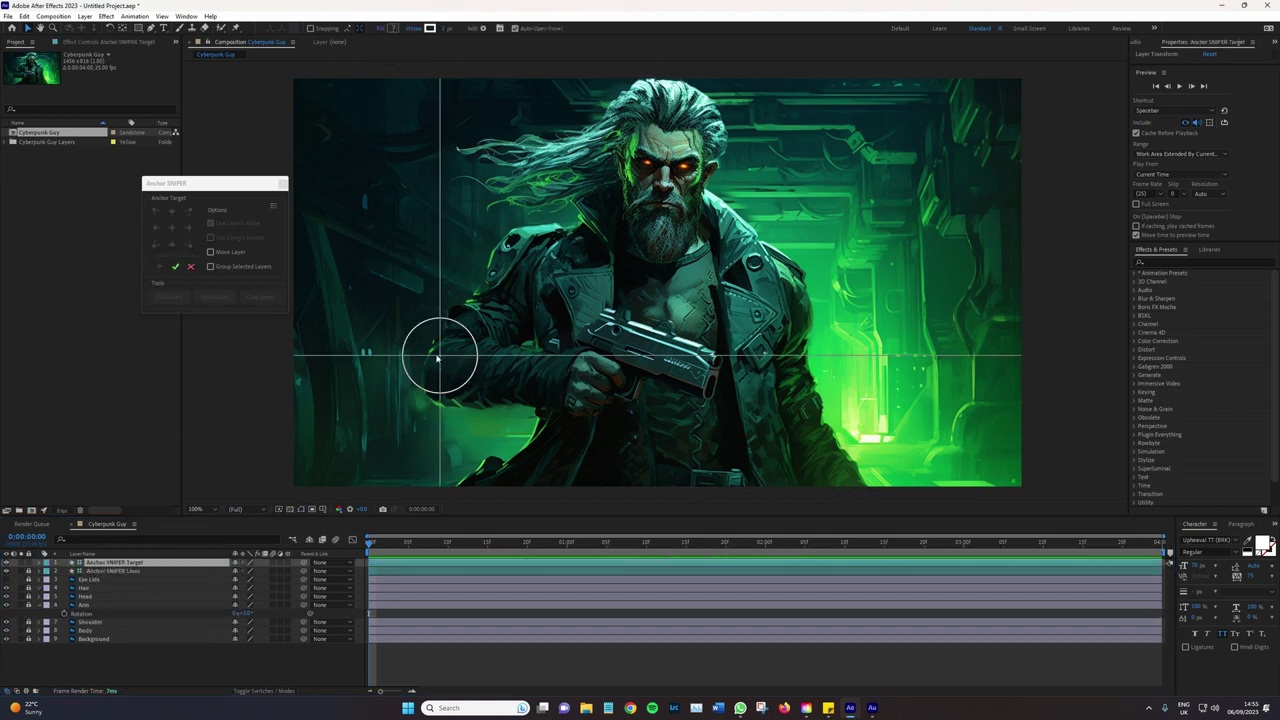
left_click(540, 247)
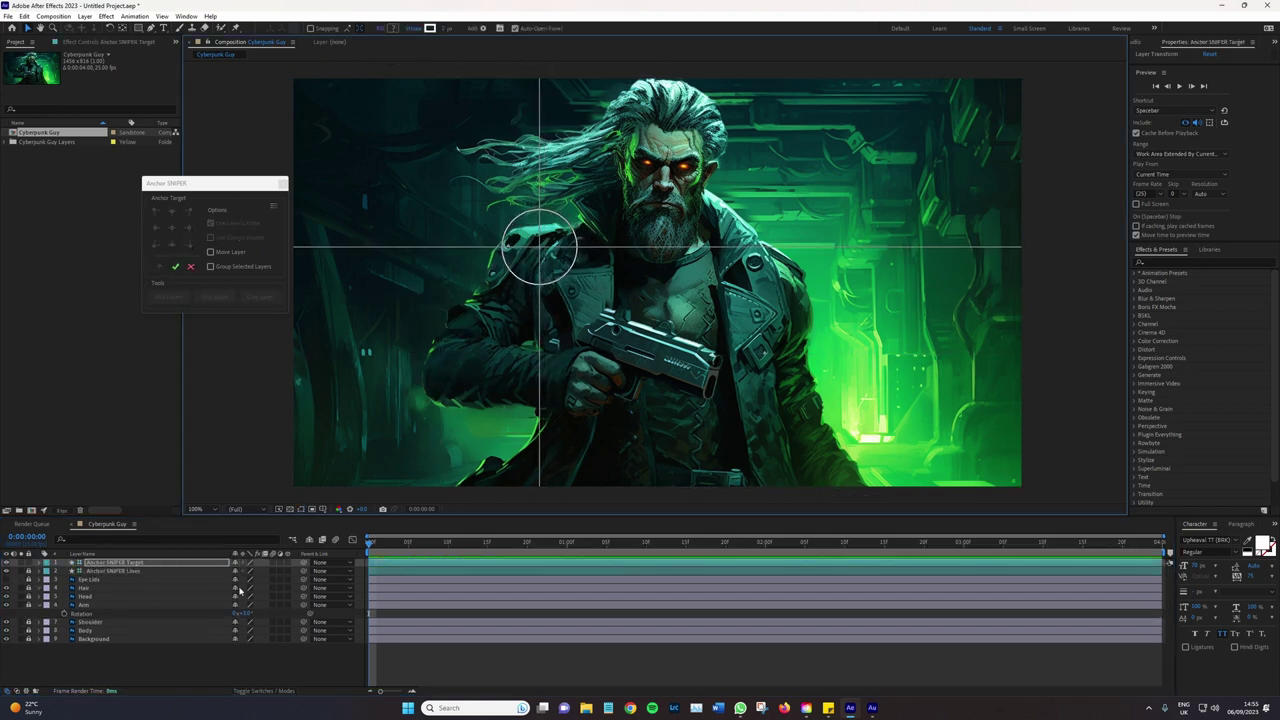
left_click(175, 266)
key("r")
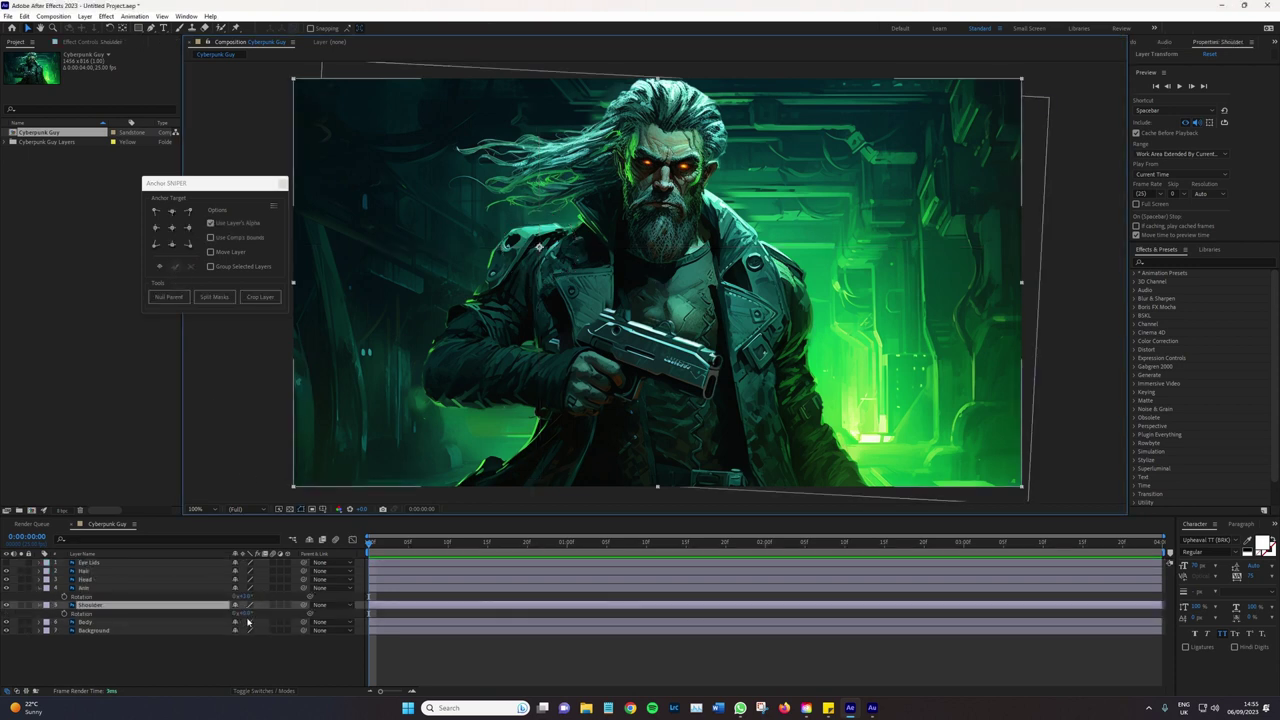
left_click_drag(243, 614, 252, 621)
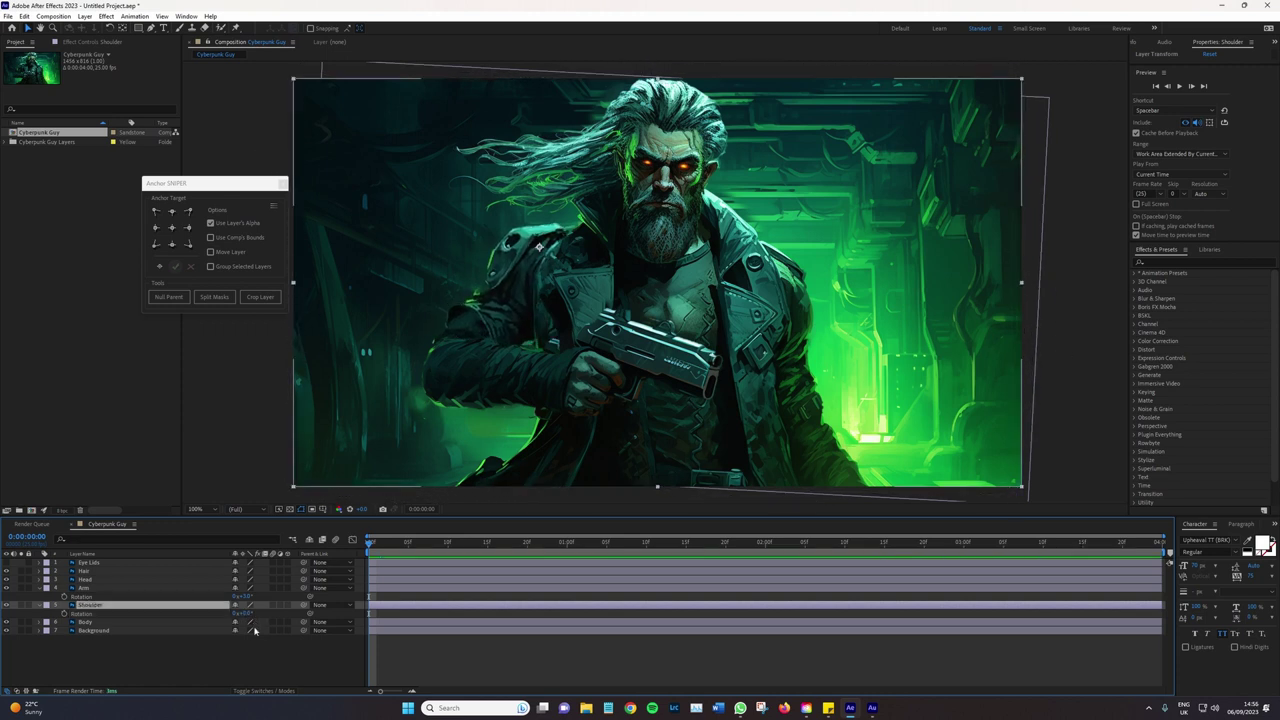
Move the Head layer's anchor onto the beard and tilt the head to test it
left_click(78, 594)
left_click(90, 587)
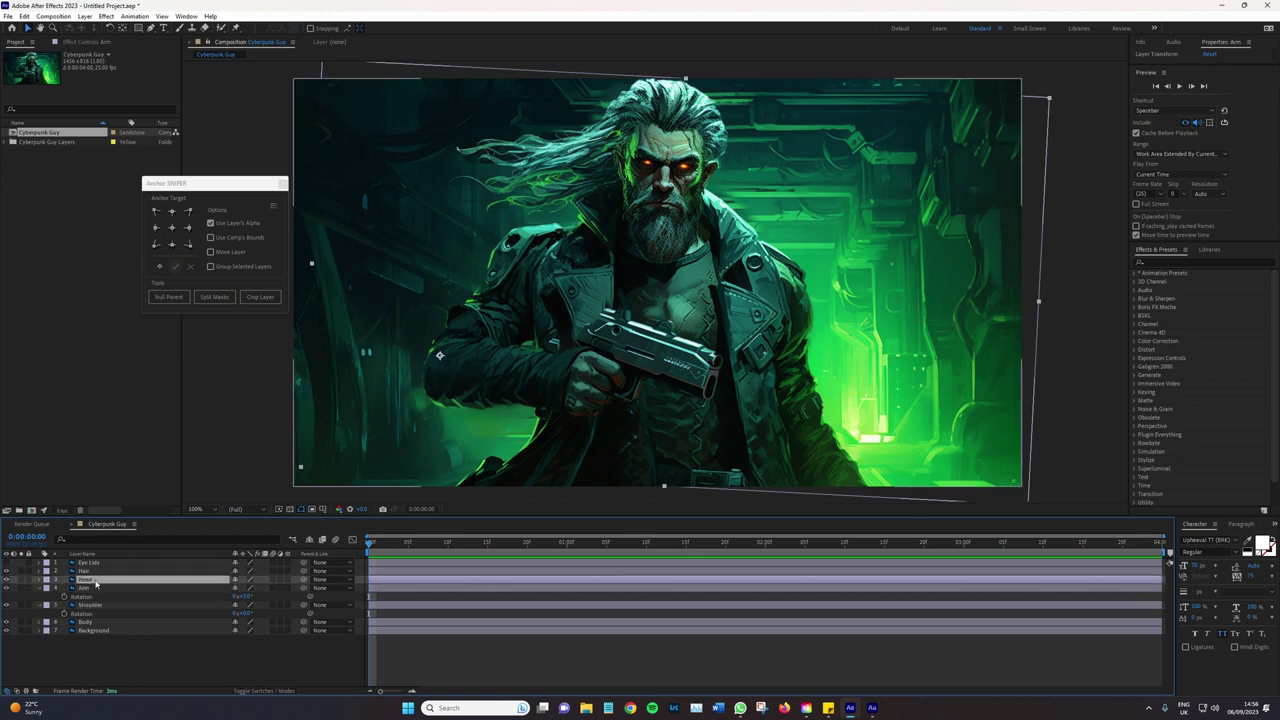
left_click(159, 266)
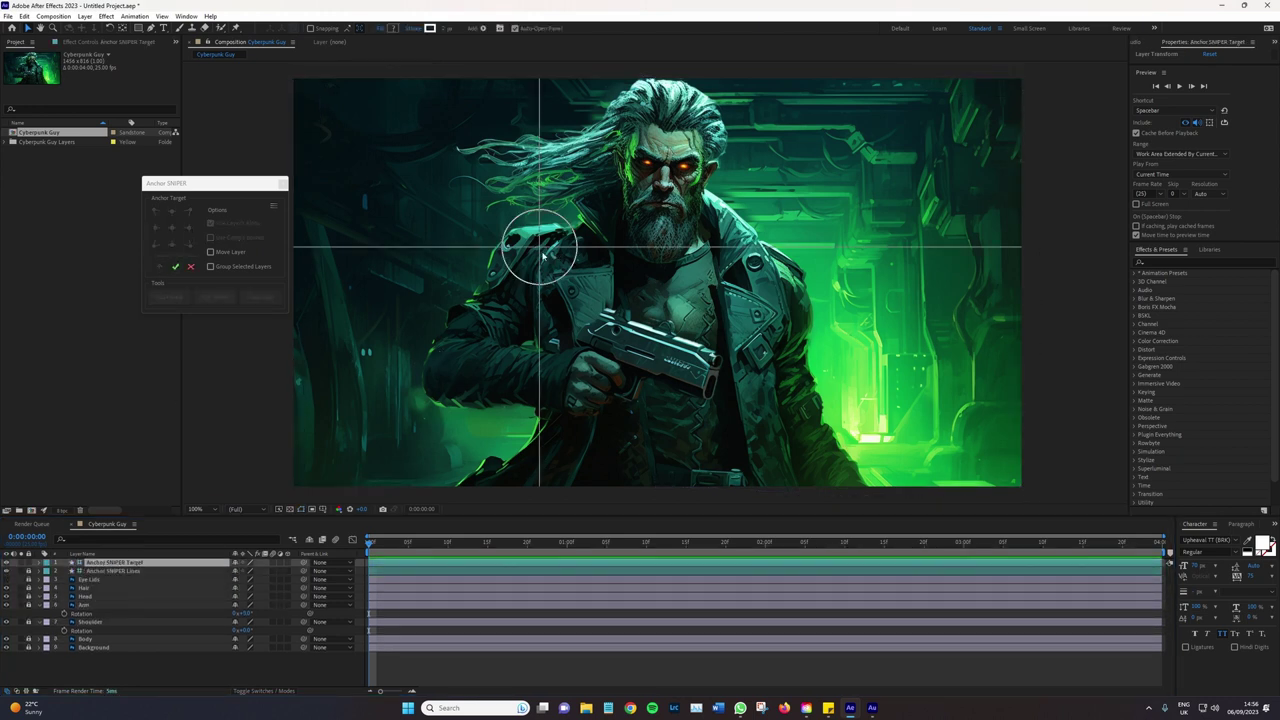
left_click_drag(540, 246, 661, 238)
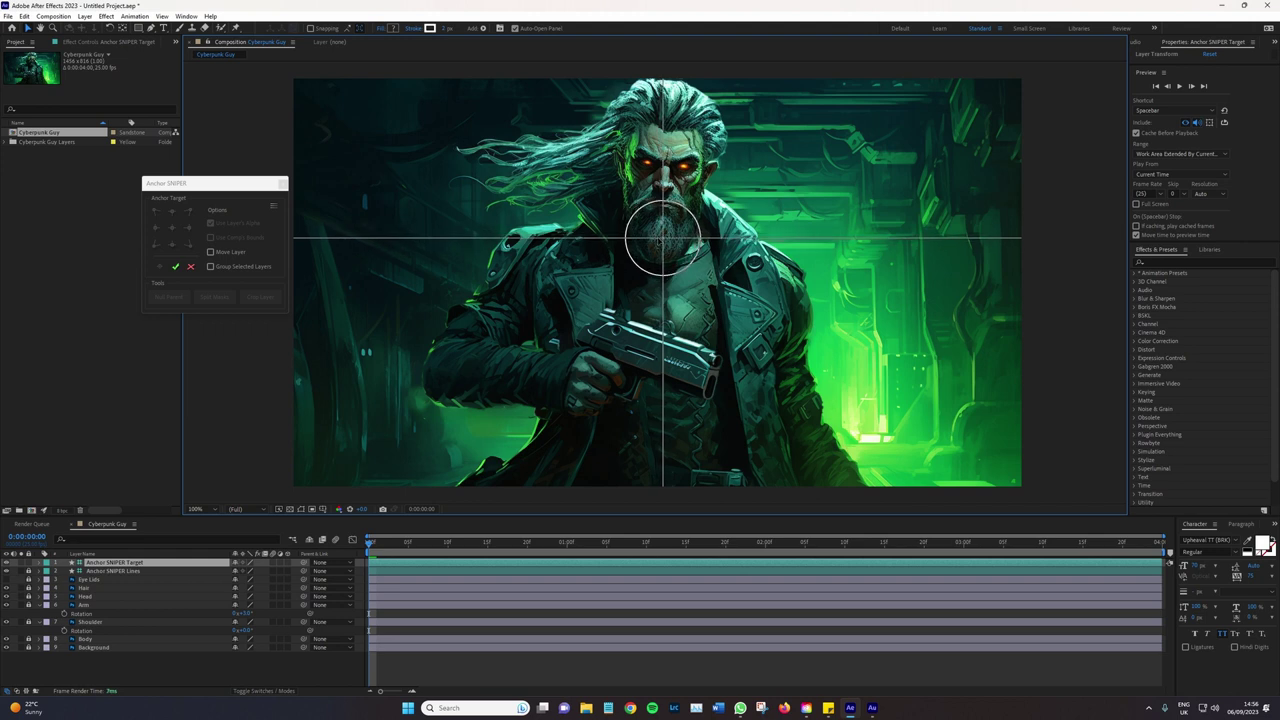
left_click(175, 266)
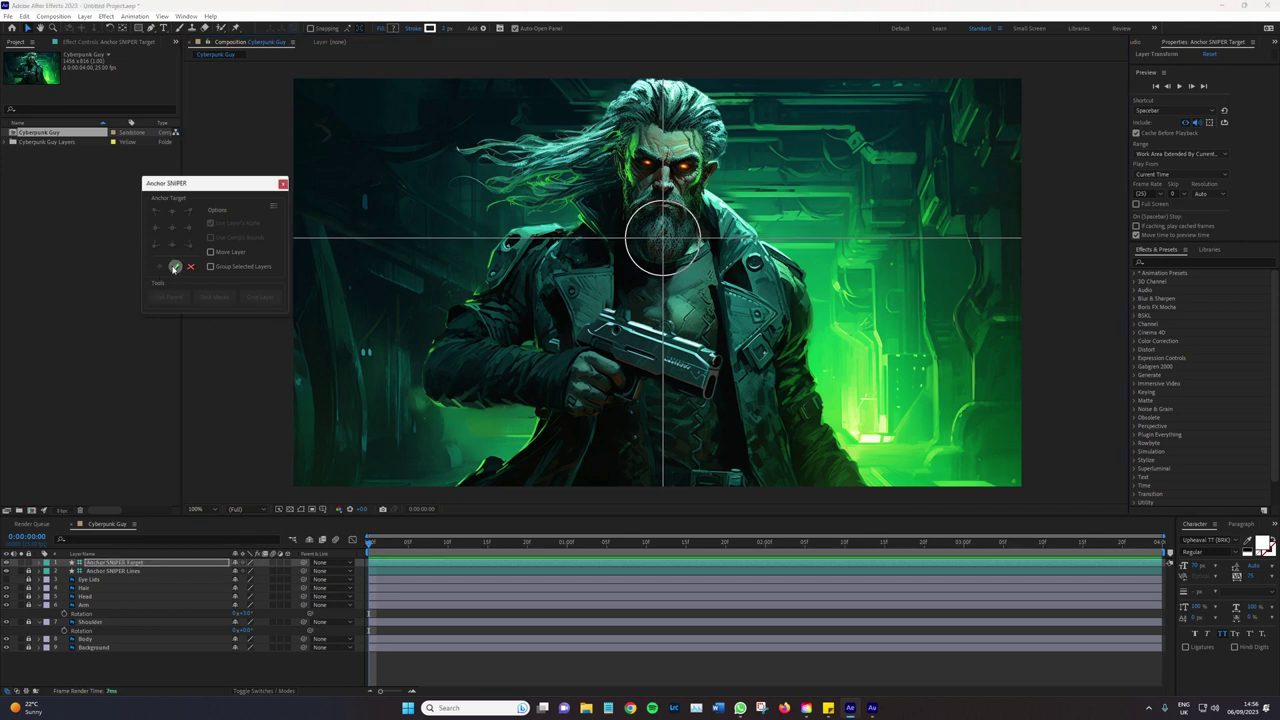
key("r")
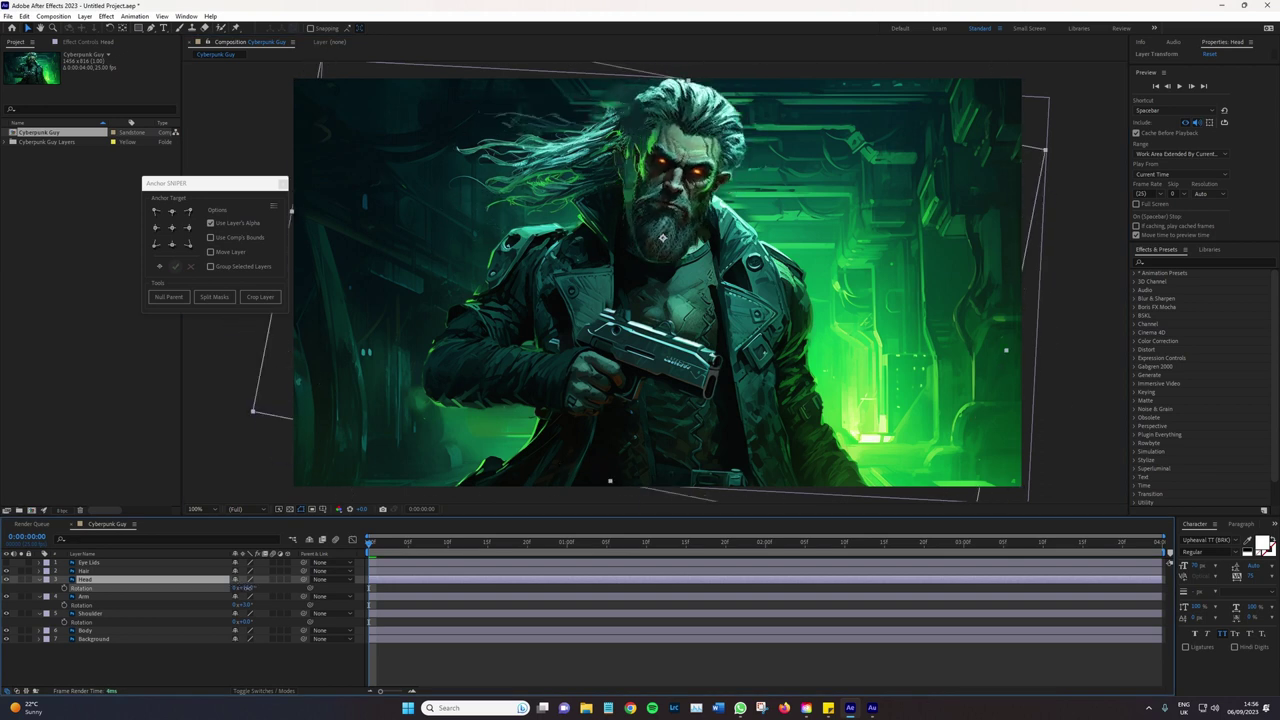
left_click_drag(241, 588, 163, 604)
Set Body's anchor to its bottom edge and place Hair's custom anchor near the eye
key("ctrl+Up")
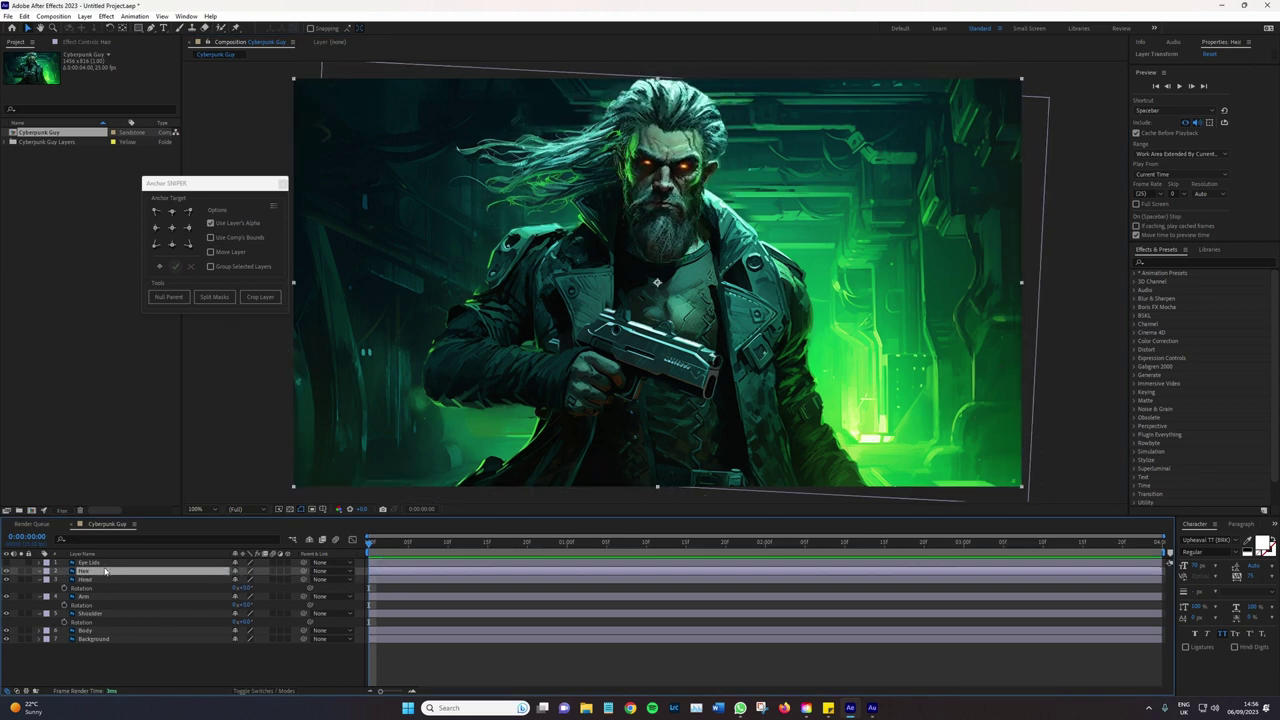
left_click(93, 631)
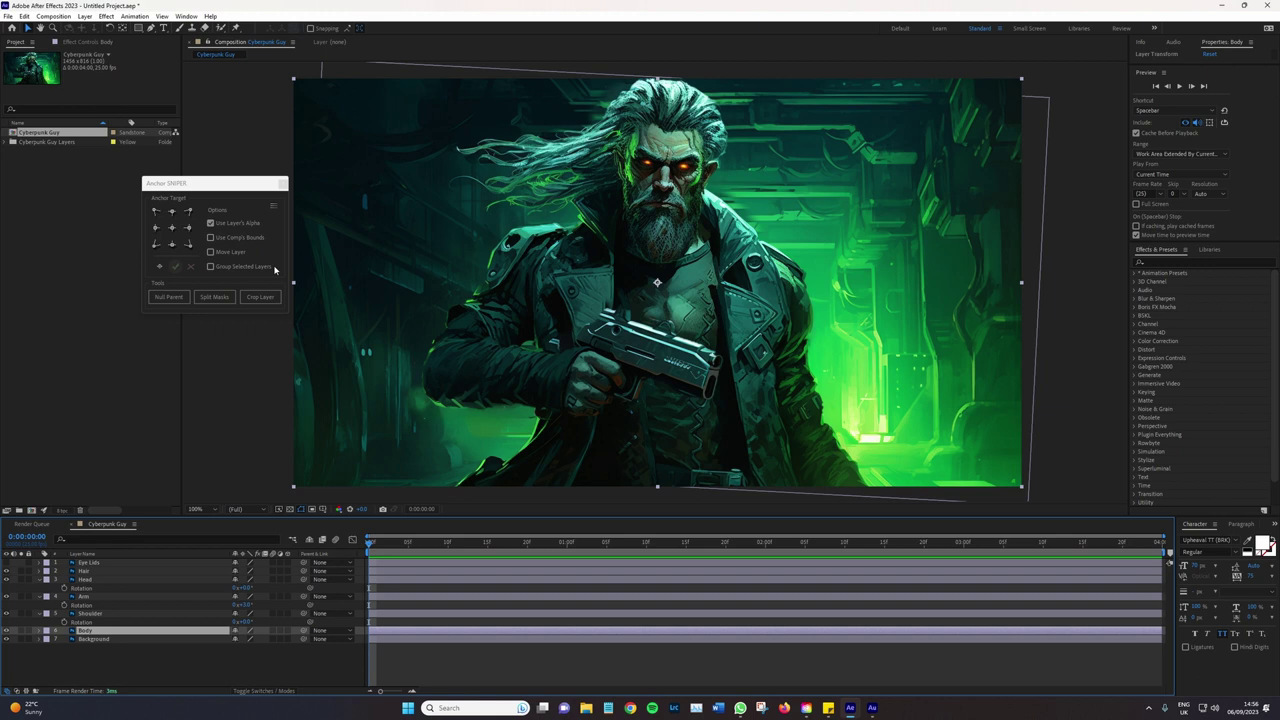
left_click(172, 245)
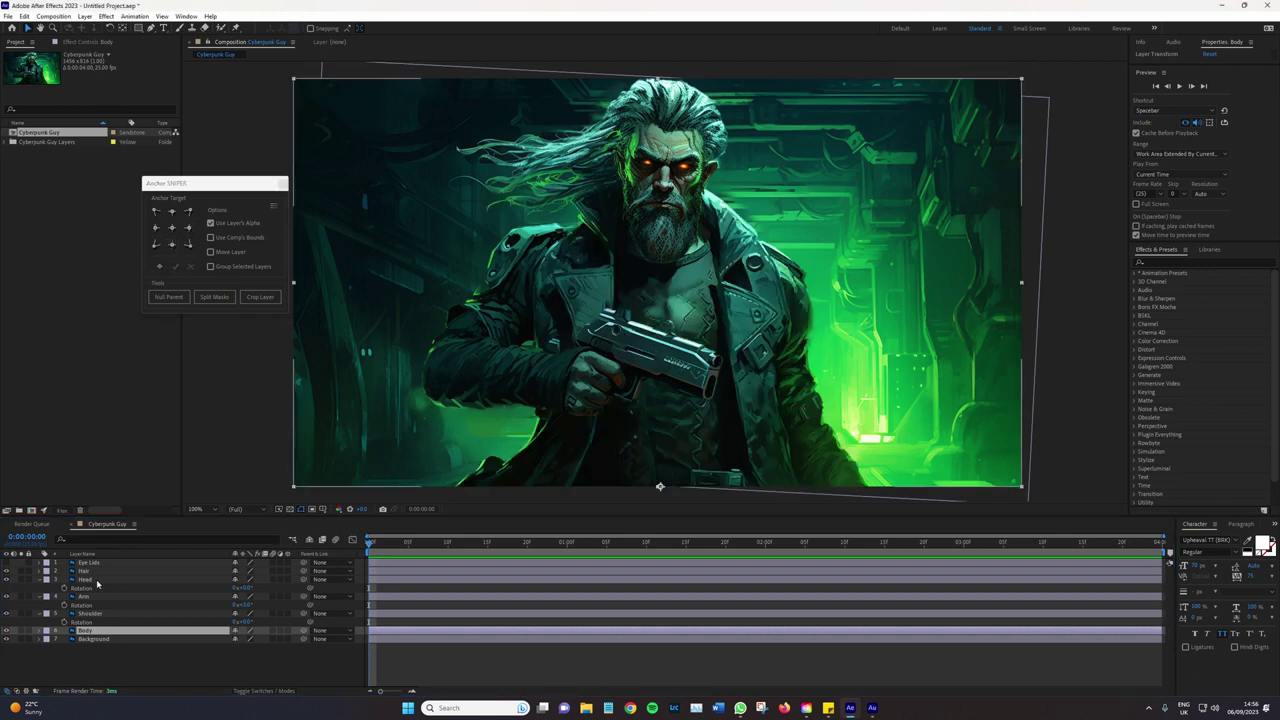
left_click(125, 571)
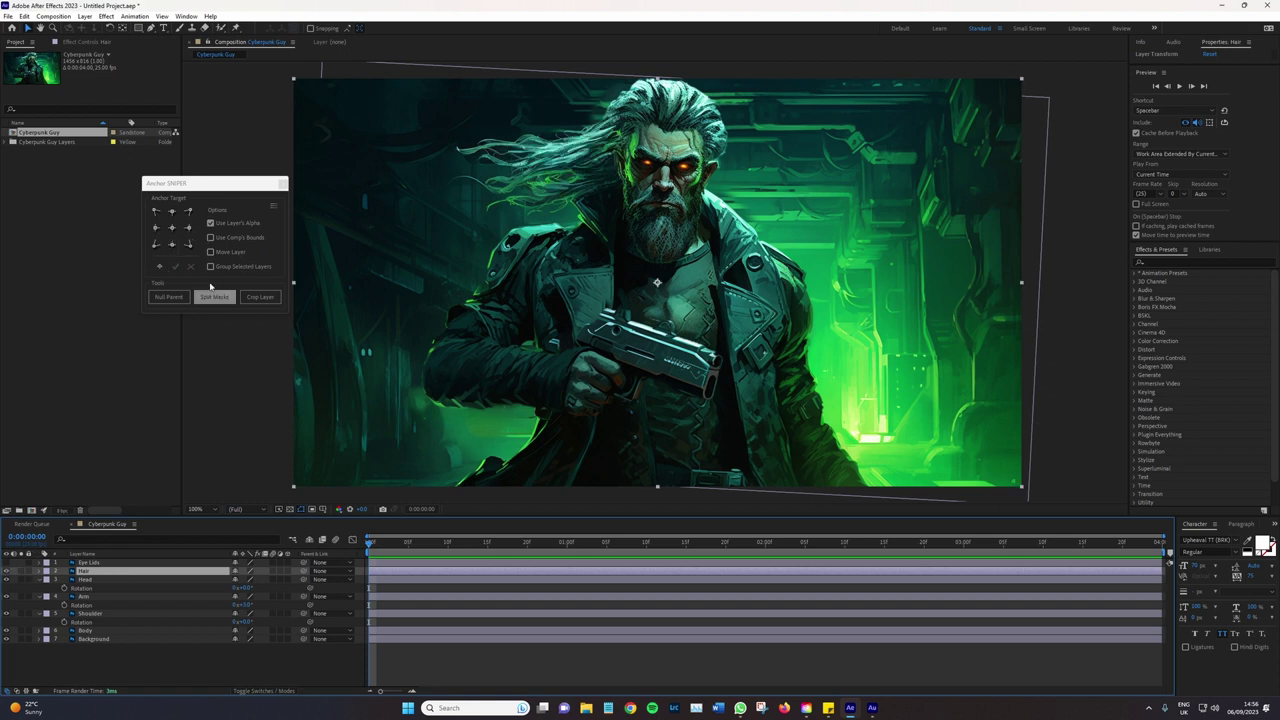
left_click(159, 266)
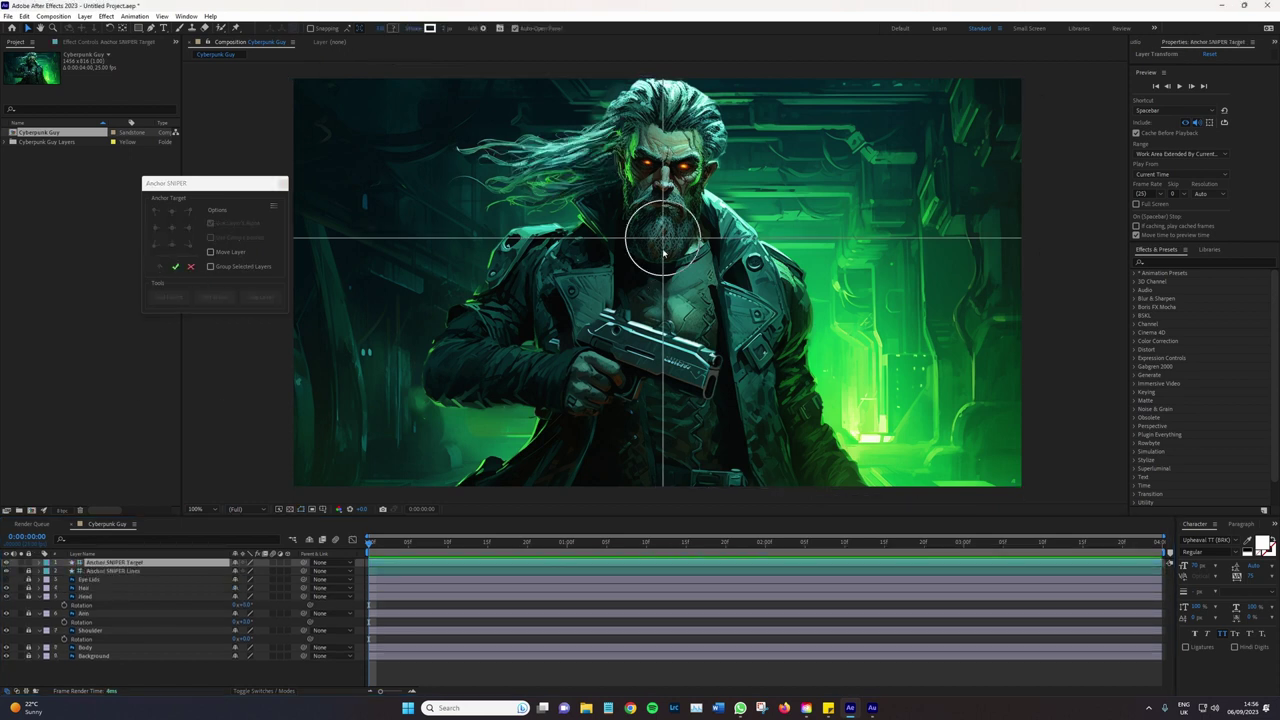
left_click_drag(664, 255, 620, 155)
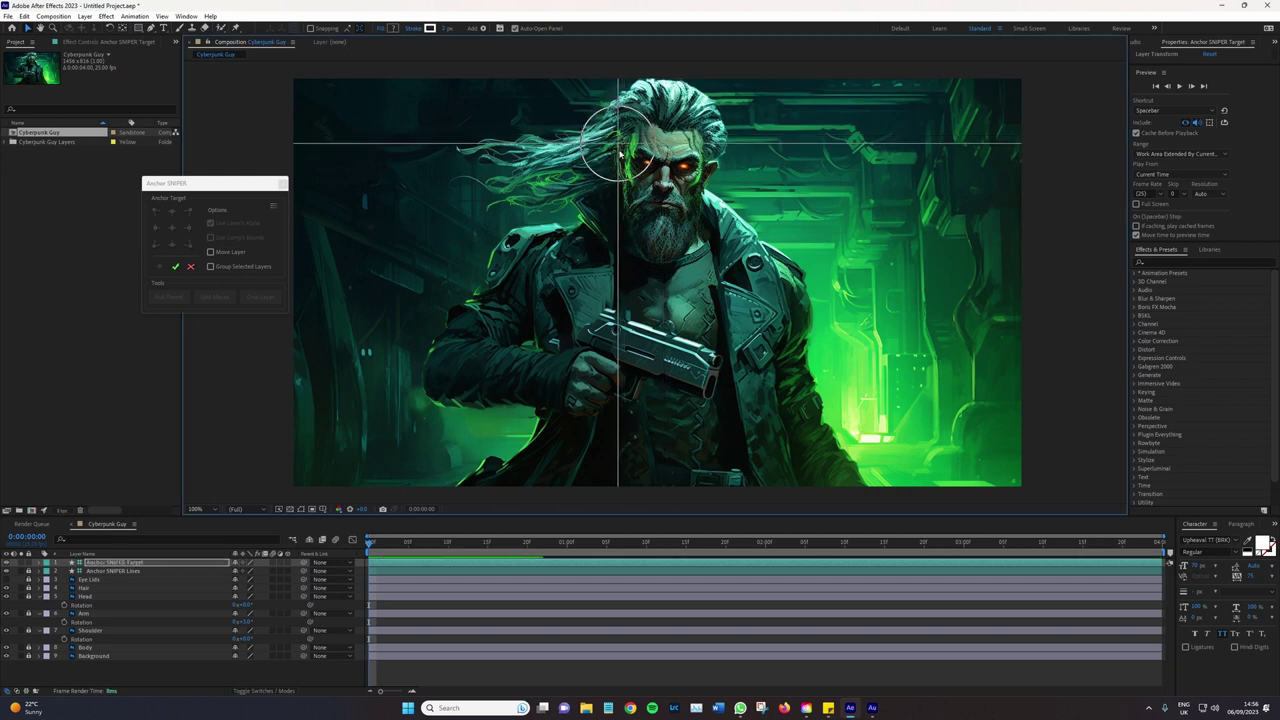
left_click(175, 266)
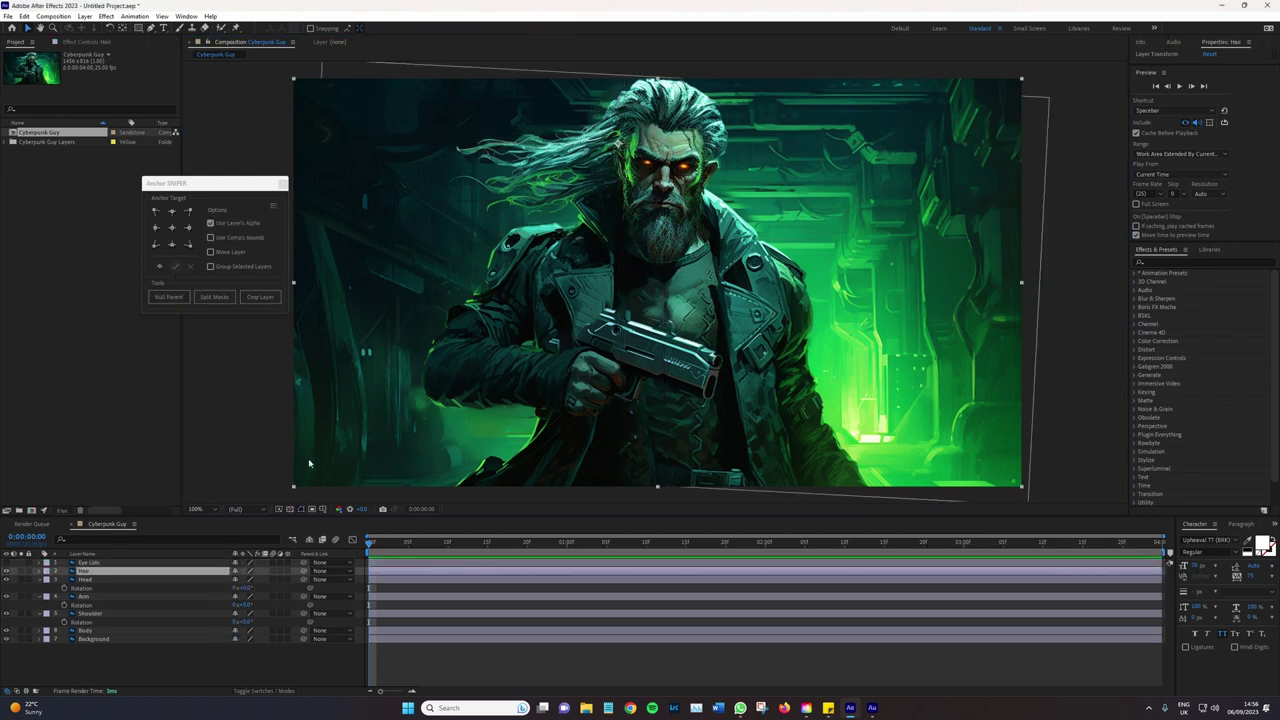
Collapse the Head, Arm and Shoulder Rotation rows
left_click(40, 580)
left_click(41, 588)
left_click(40, 596)
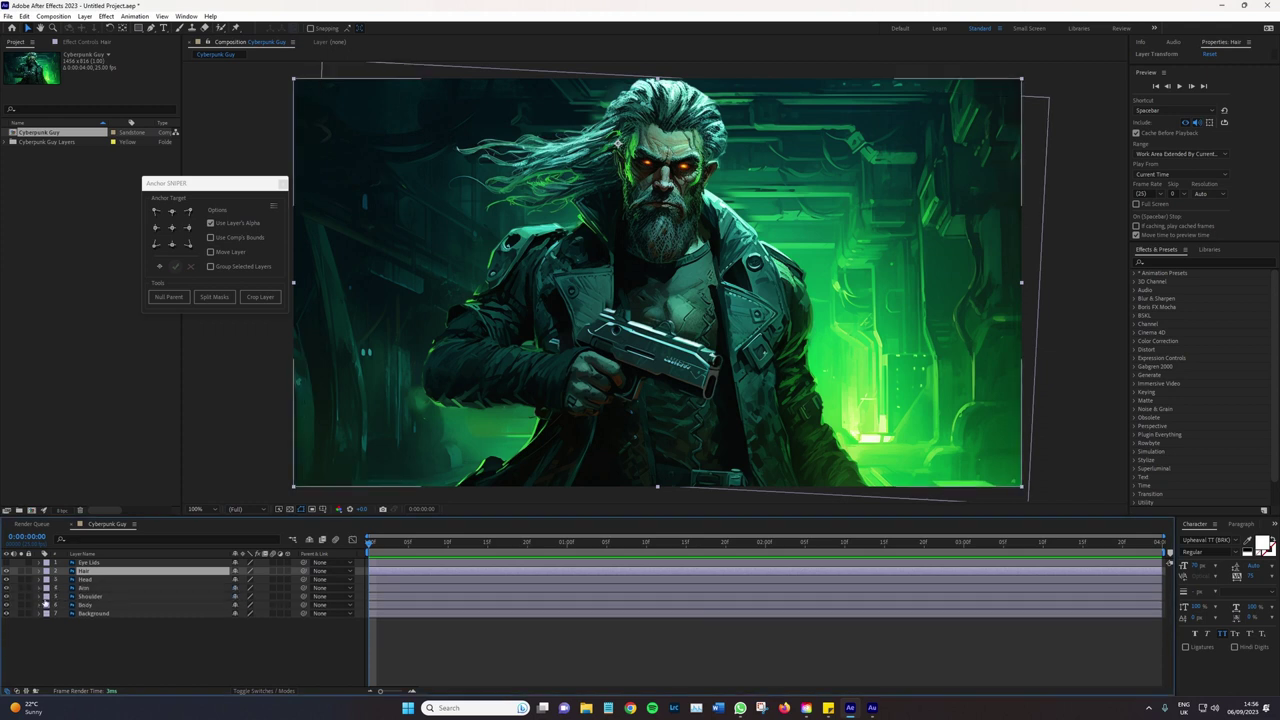
left_click(122, 606)
key("r")
key("ctrl+Up")
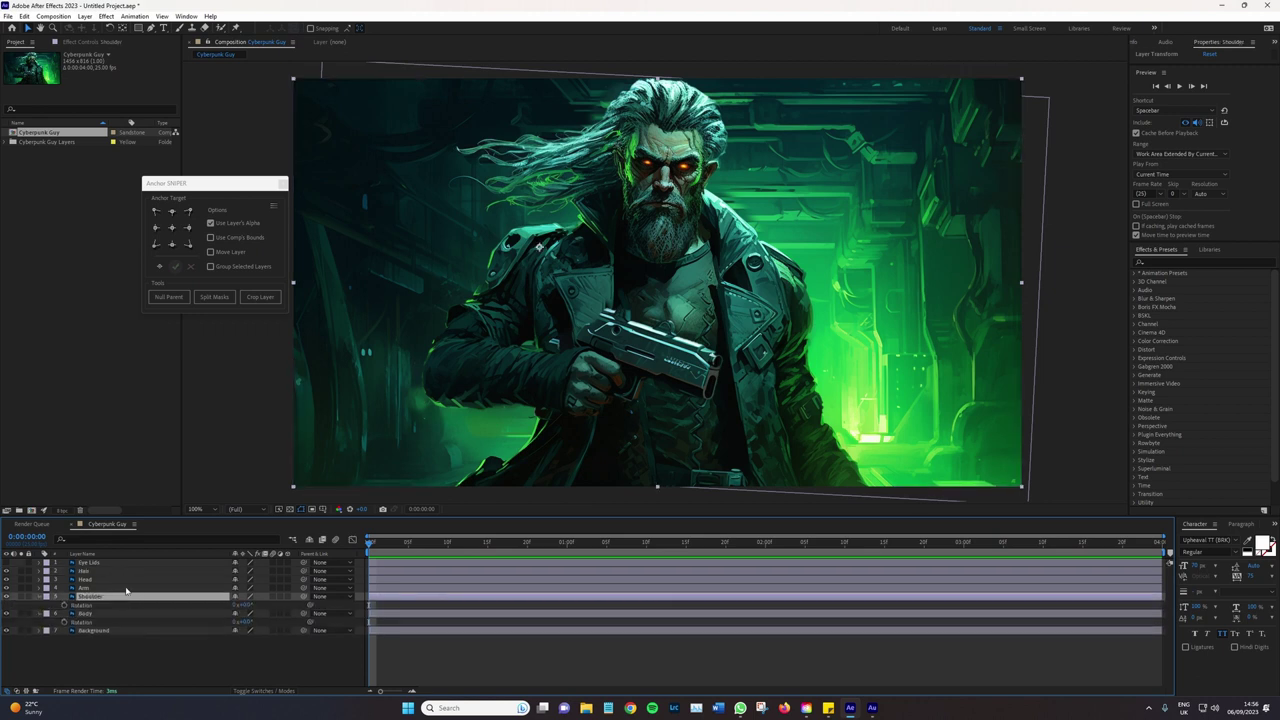
key("r")
key("ctrl+Up")
key("ctrl+Up")
key("r")
key("ctrl+Down")
key("r")
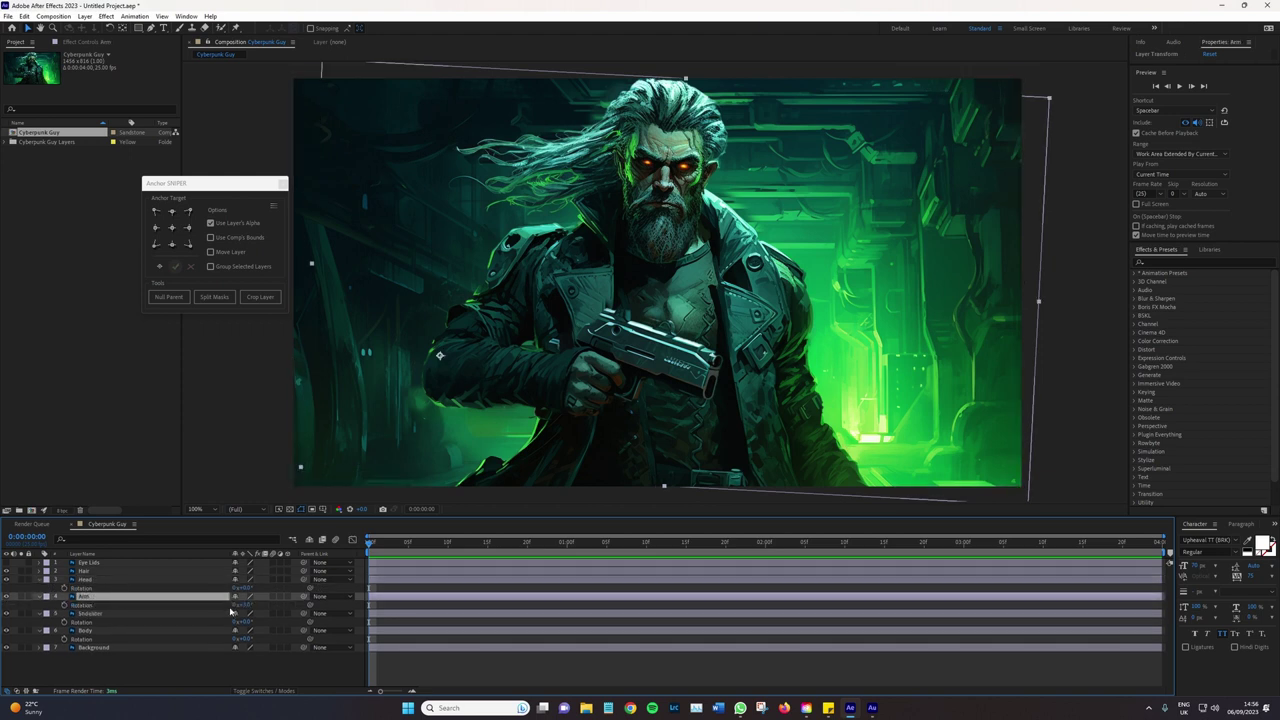
left_click_drag(247, 604, 205, 605)
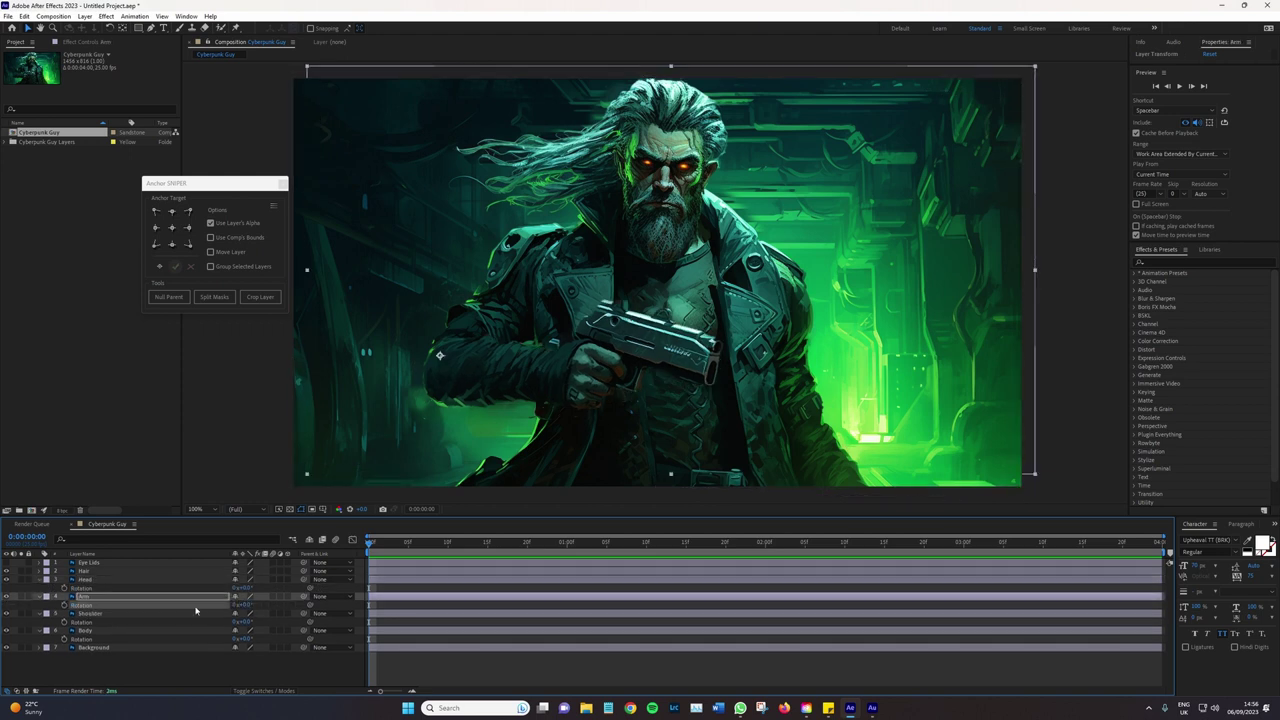
left_click(117, 571)
key("r")
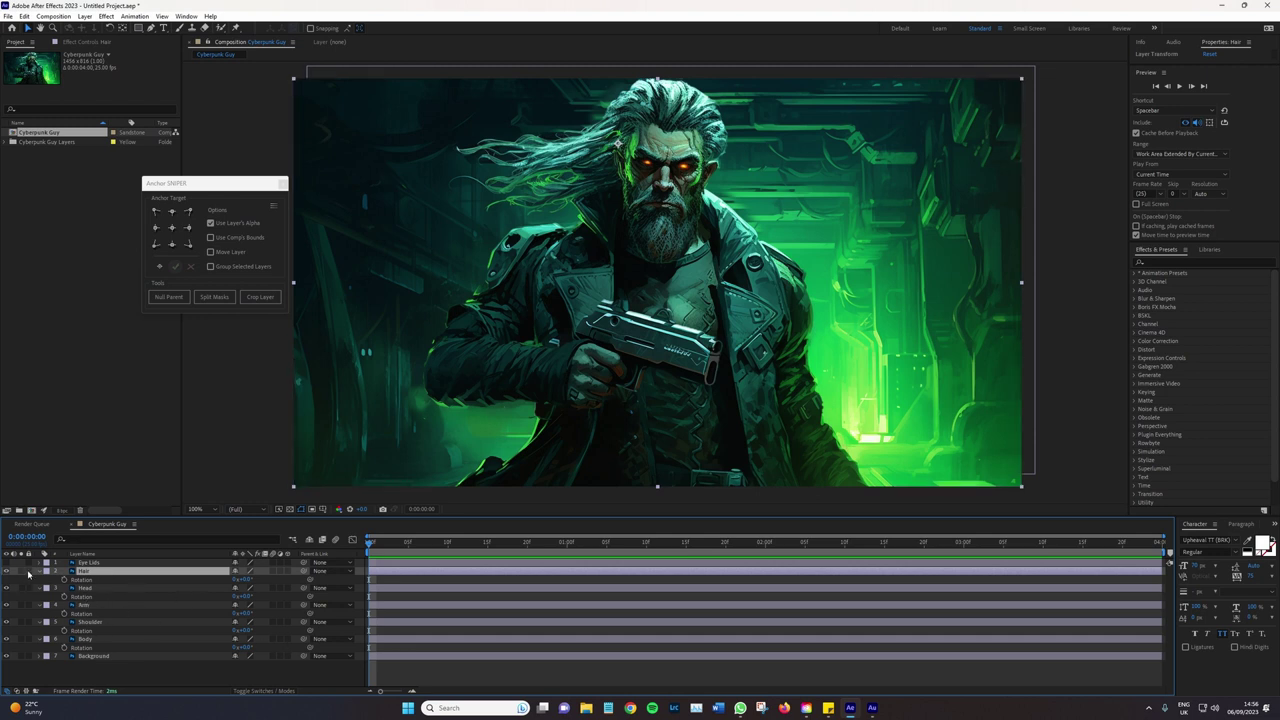
left_click(41, 571)
left_click(41, 579)
left_click(41, 588)
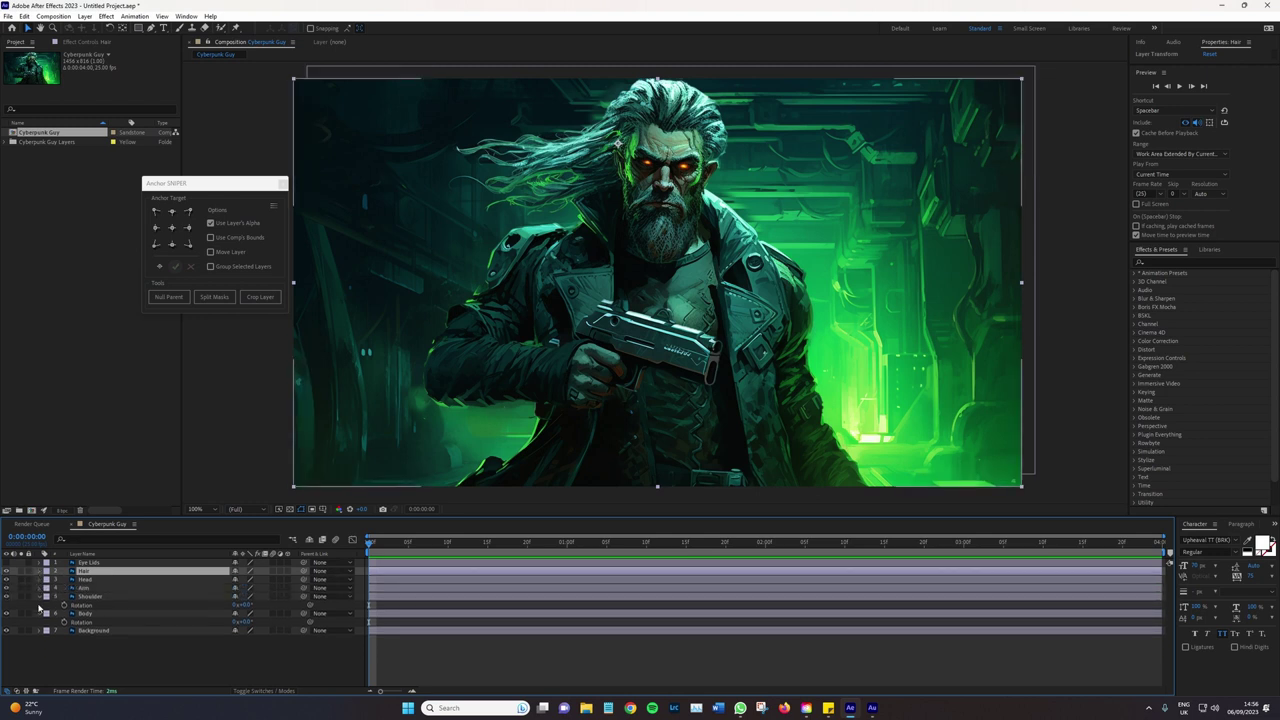
left_click(40, 597)
left_click(40, 606)
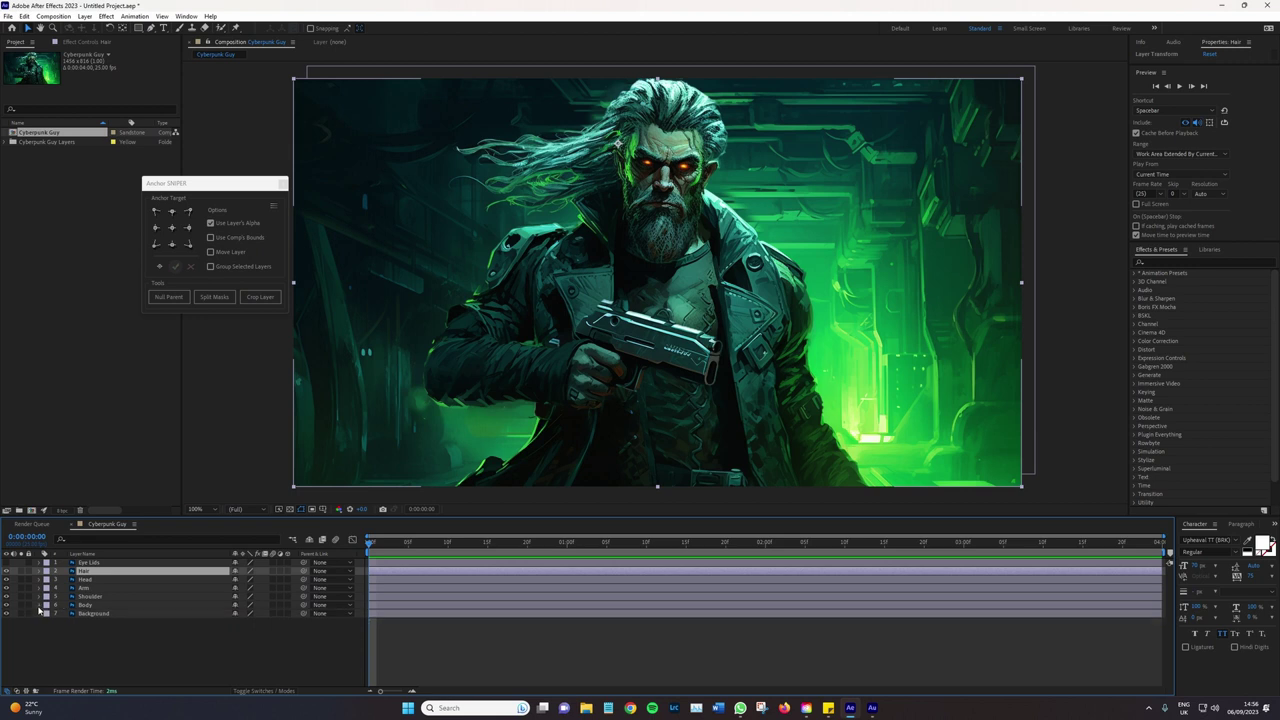
left_click(102, 598)
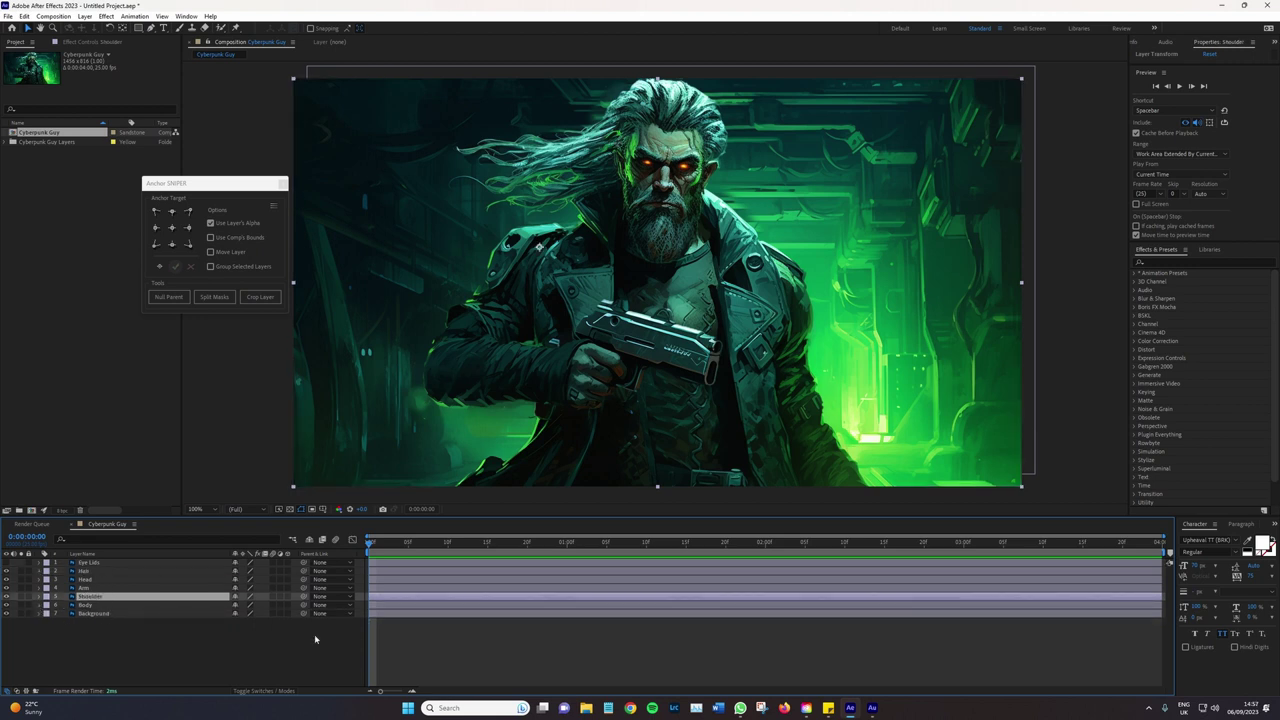
Parent Arm to Shoulder and Shoulder to Body, test-moving Body and Shoulder then undoing
left_click_drag(303, 596, 148, 606)
left_click_drag(303, 596, 103, 601)
left_click(103, 605)
left_click_drag(613, 435, 567, 435)
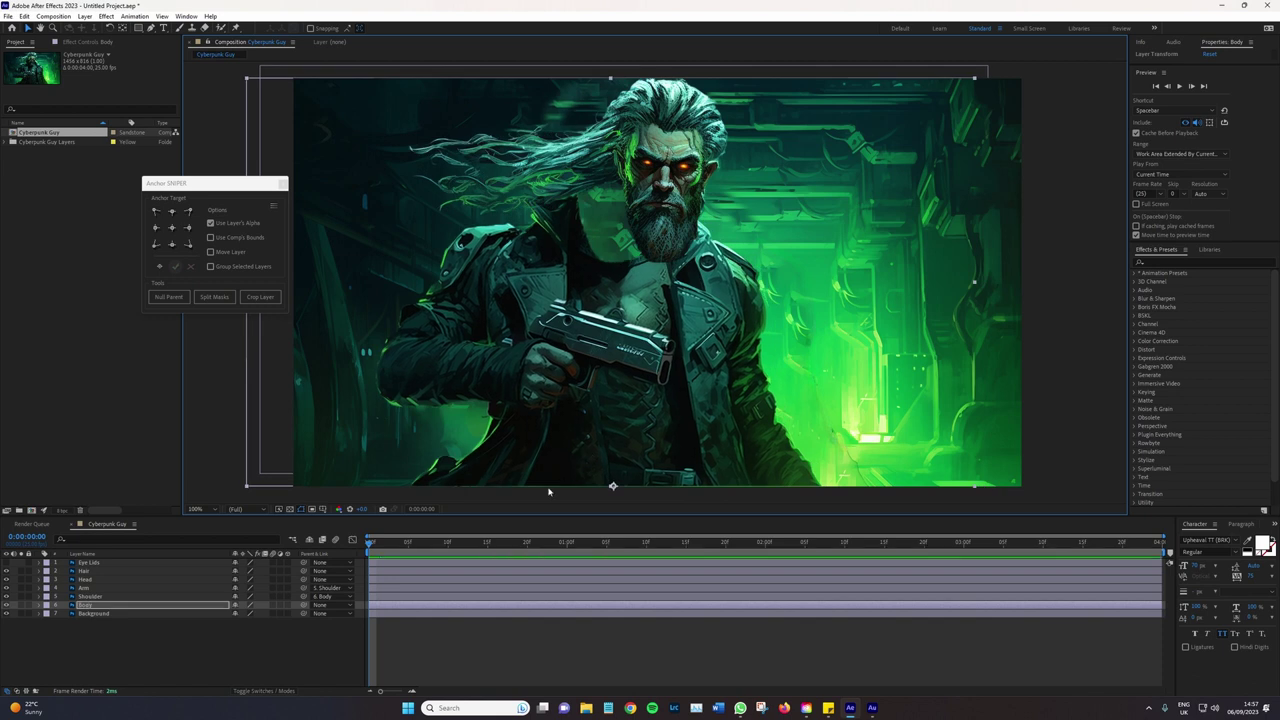
key("ctrl+z")
left_click(145, 597)
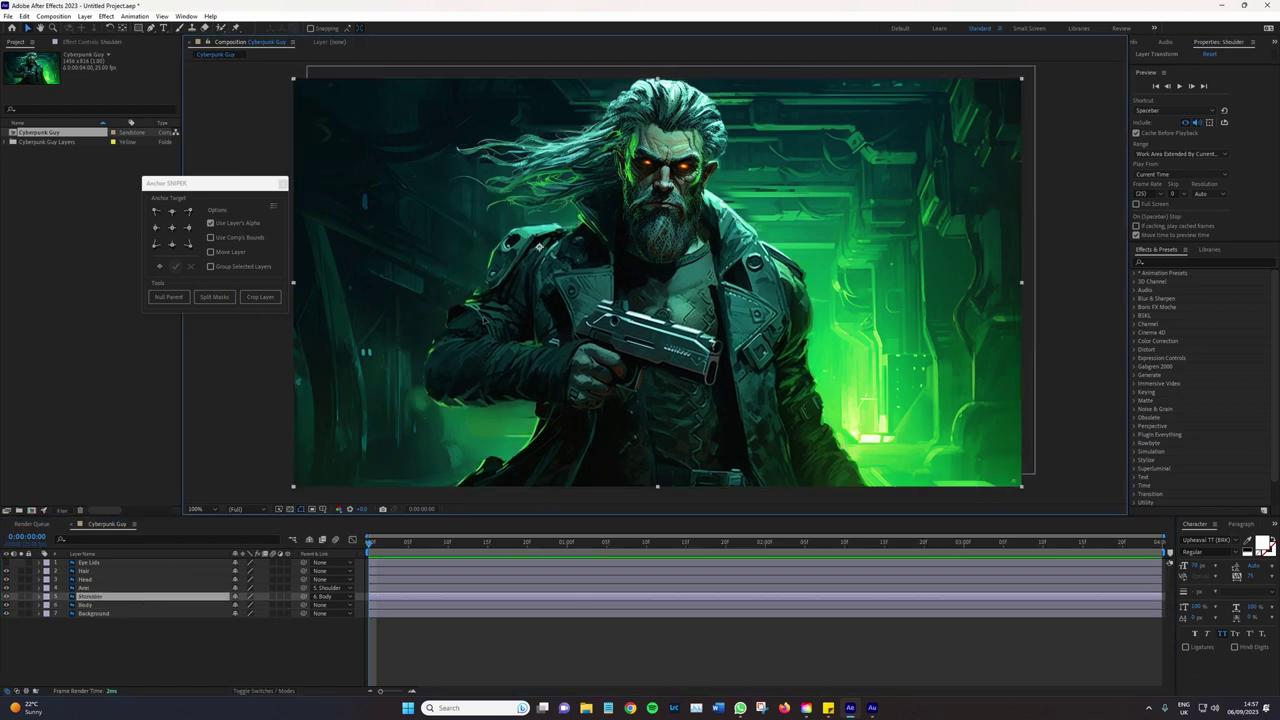
left_click_drag(468, 334, 375, 331)
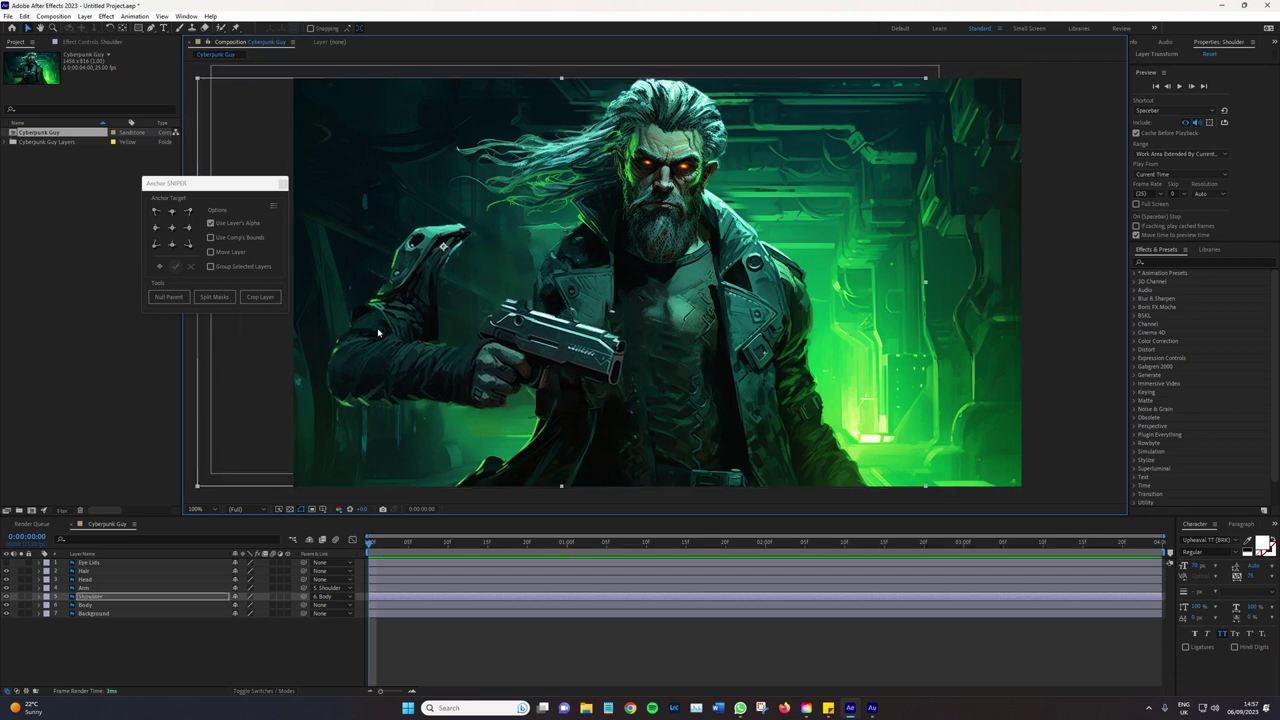
key("ctrl+z")
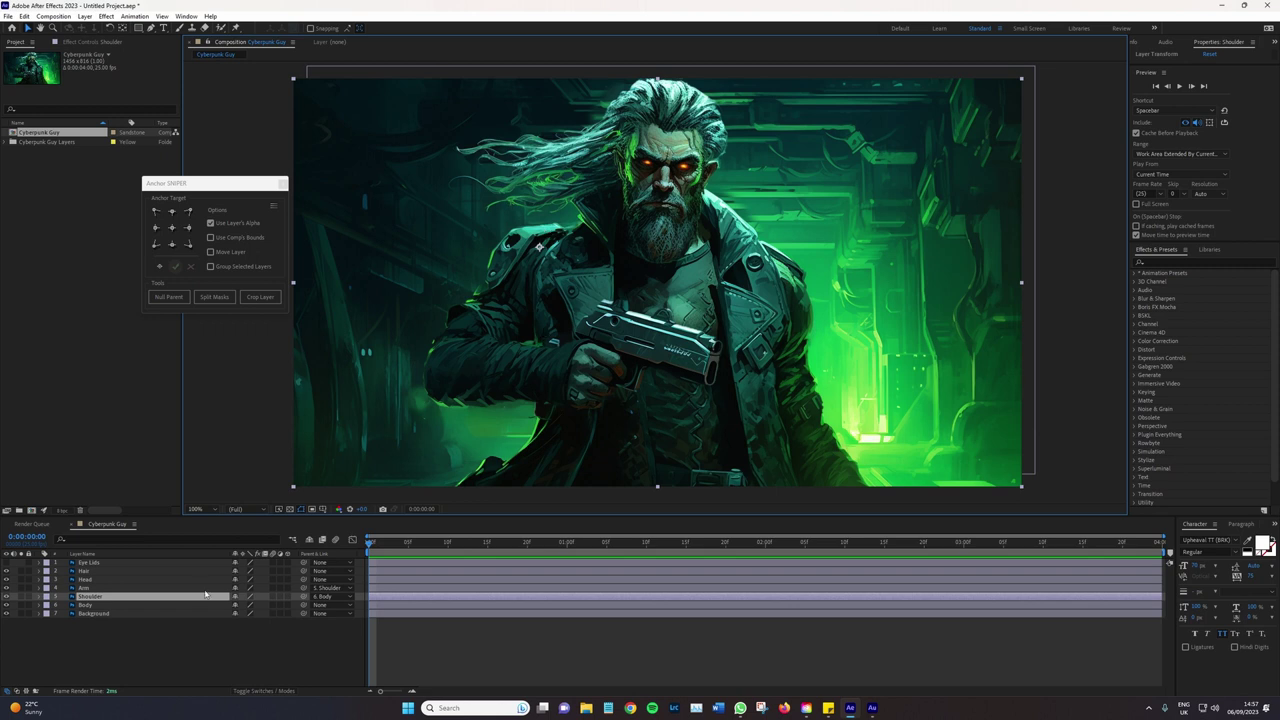
Parent Head to Body, Hair and Eye Lids to Head, then test-move the body
left_click(140, 588)
left_click(109, 580)
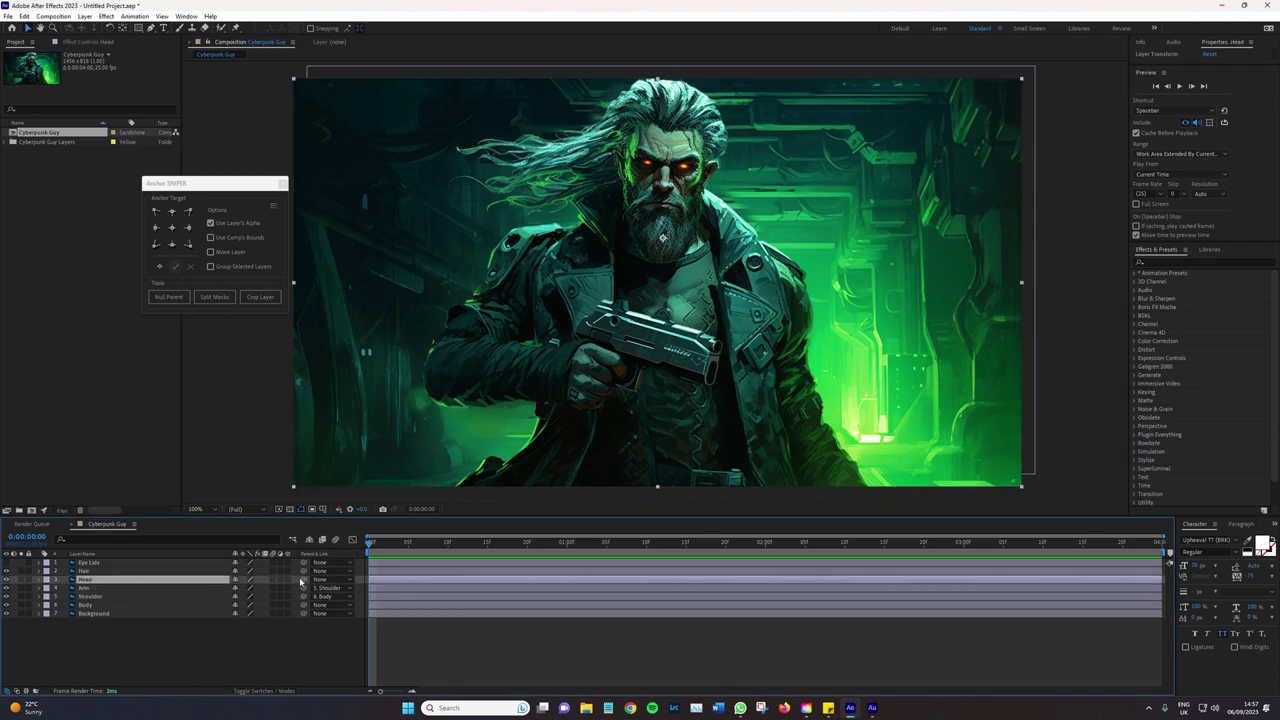
mouse_move(301, 580)
left_mouse_down()
mouse_move(116, 609)
mouse_move(128, 604)
left_mouse_up()
left_click_drag(304, 572, 103, 607)
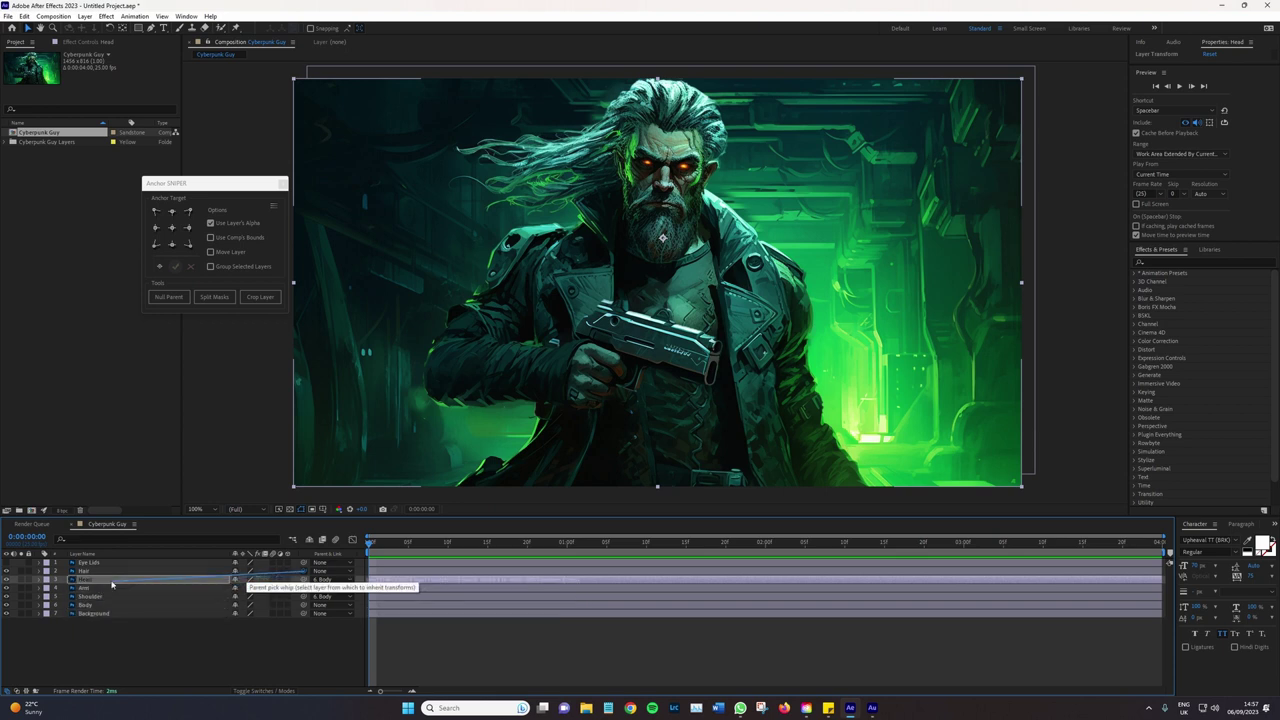
left_click_drag(103, 607, 105, 580)
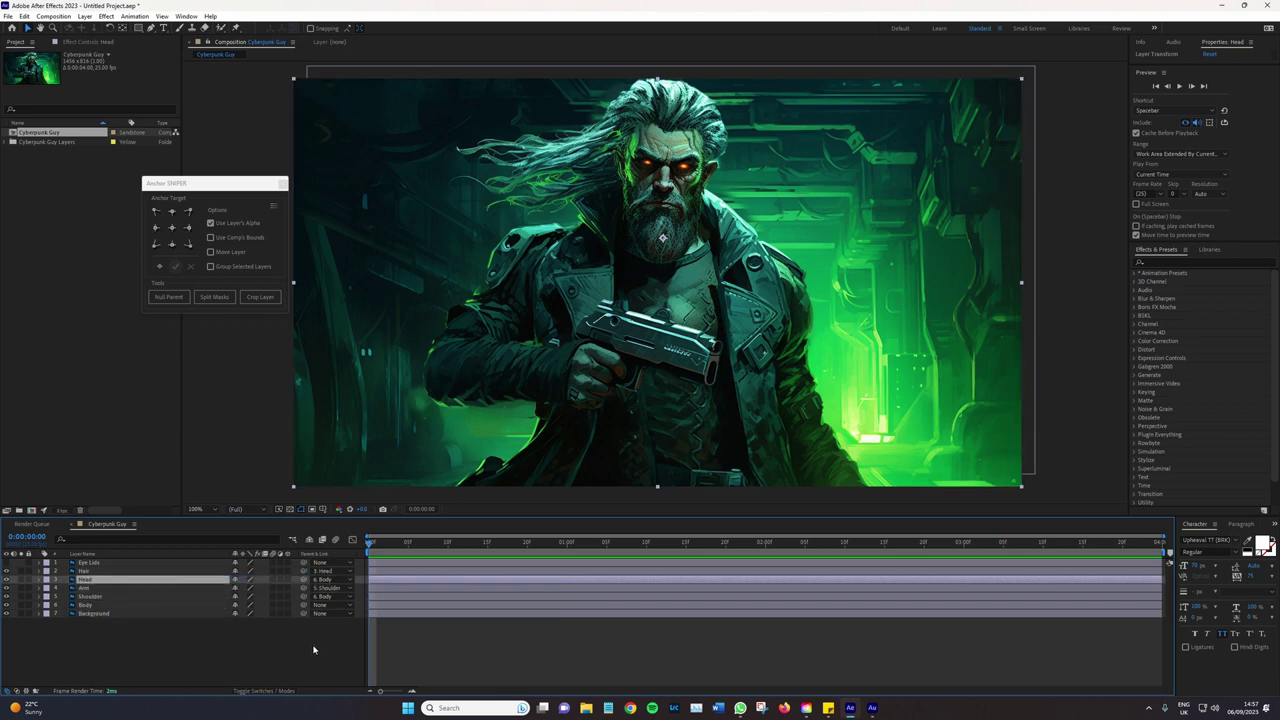
left_click(96, 608)
left_click_drag(304, 563, 145, 580)
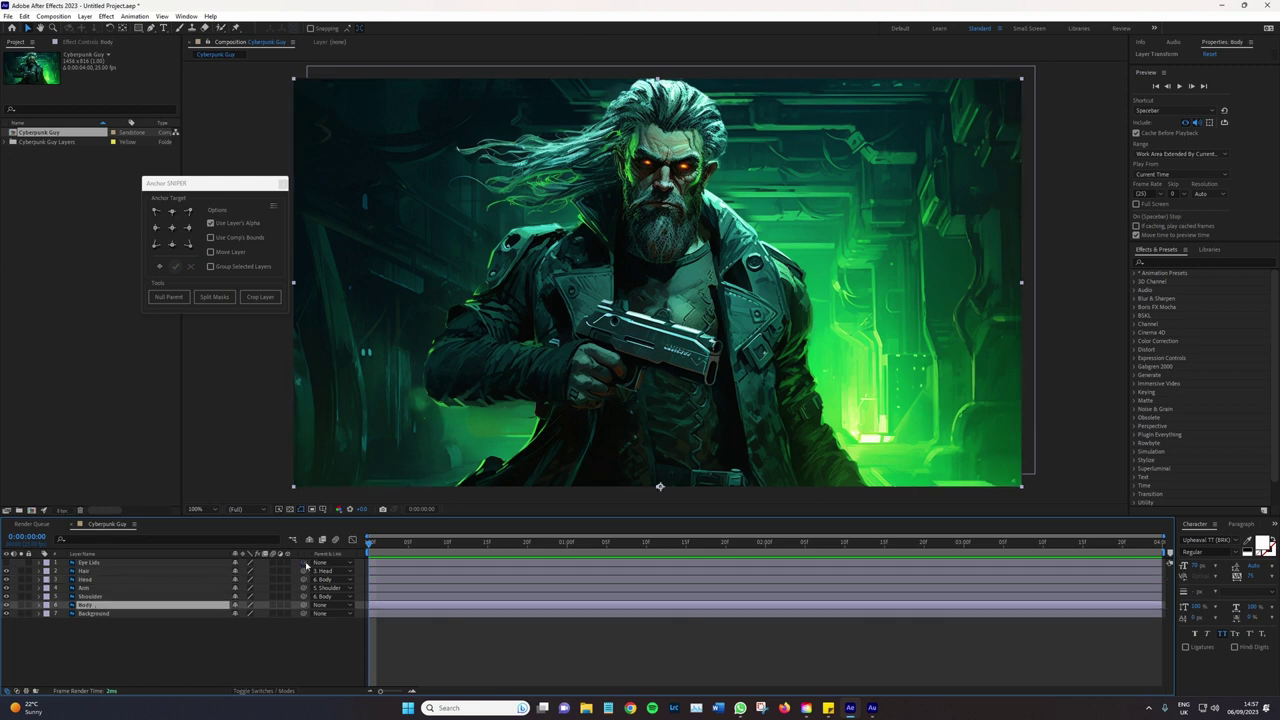
mouse_move(661, 486)
left_mouse_down()
mouse_move(623, 462)
mouse_move(687, 425)
left_mouse_up()
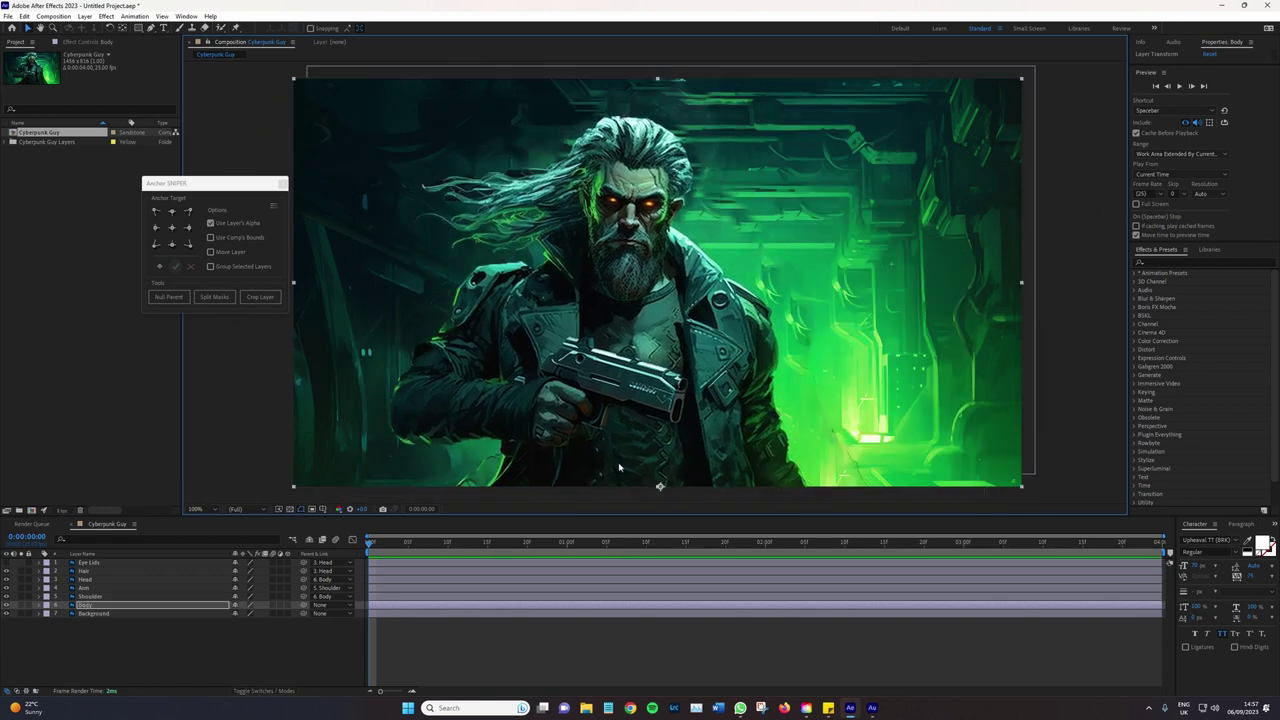
Undo the Body test move and scrub the timeline forward to 0:00:02:00
key("ctrl+z")
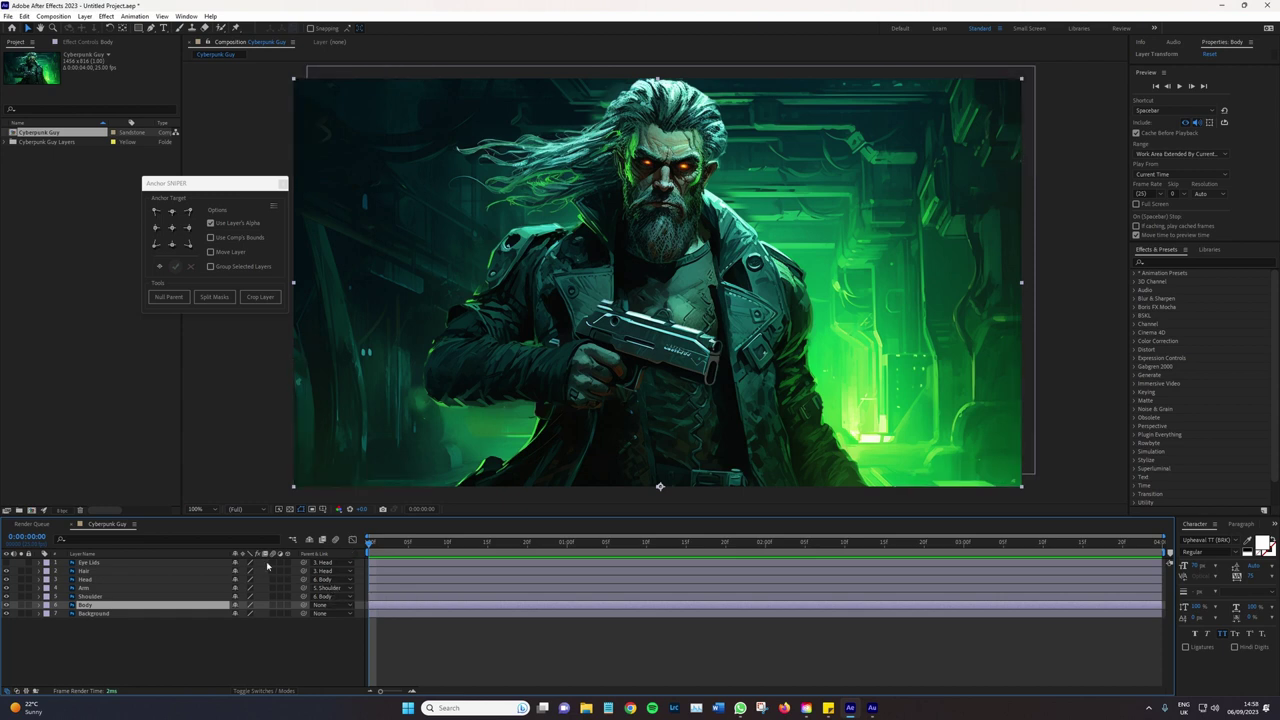
mouse_move(566, 543)
left_mouse_down()
mouse_move(400, 544)
mouse_move(535, 543)
left_mouse_up()
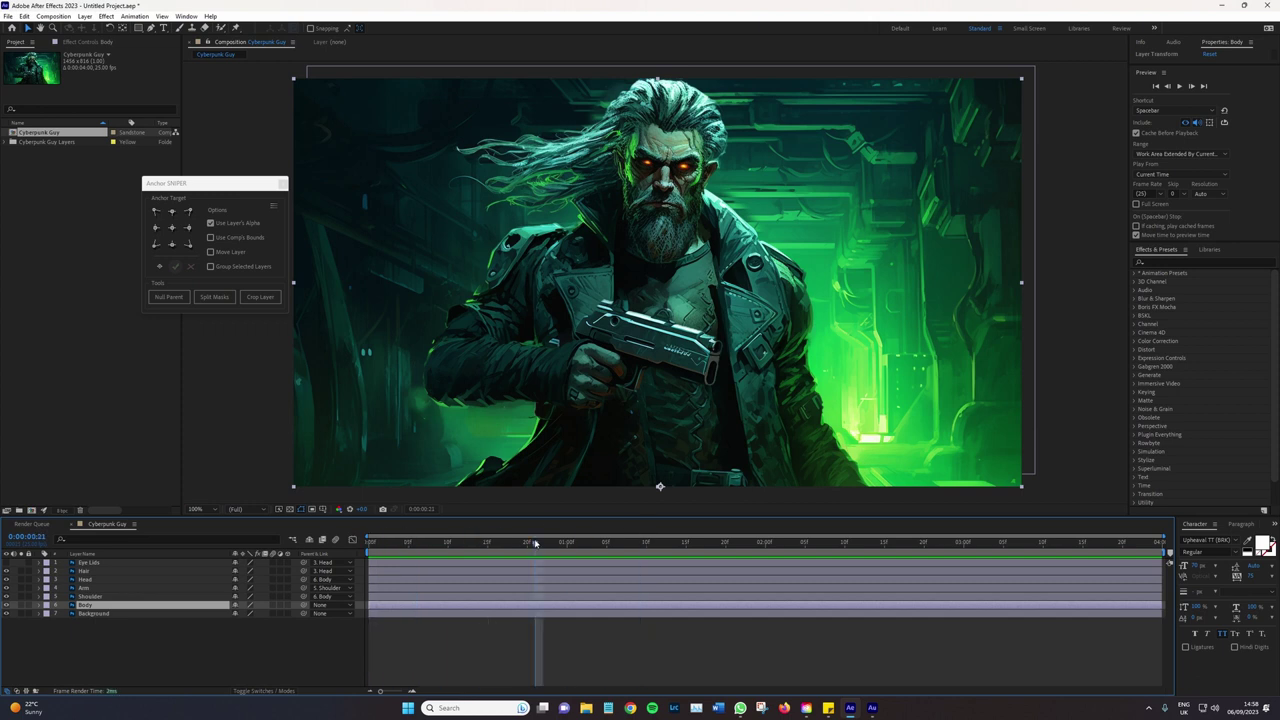
mouse_move(535, 543)
left_mouse_down()
mouse_move(1193, 563)
mouse_move(768, 543)
left_mouse_up()
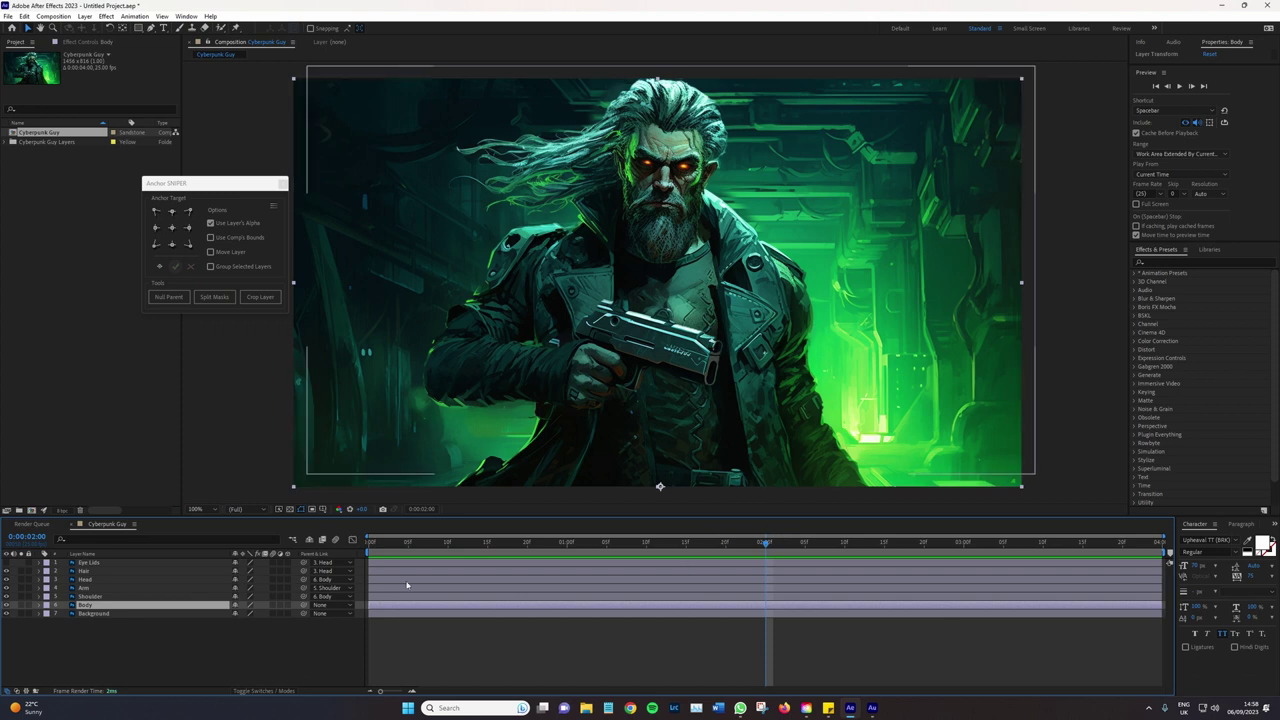
Make Eye Lids visible at the start and apply Linear Wipe to it from a 'linear' search
left_click(7, 563)
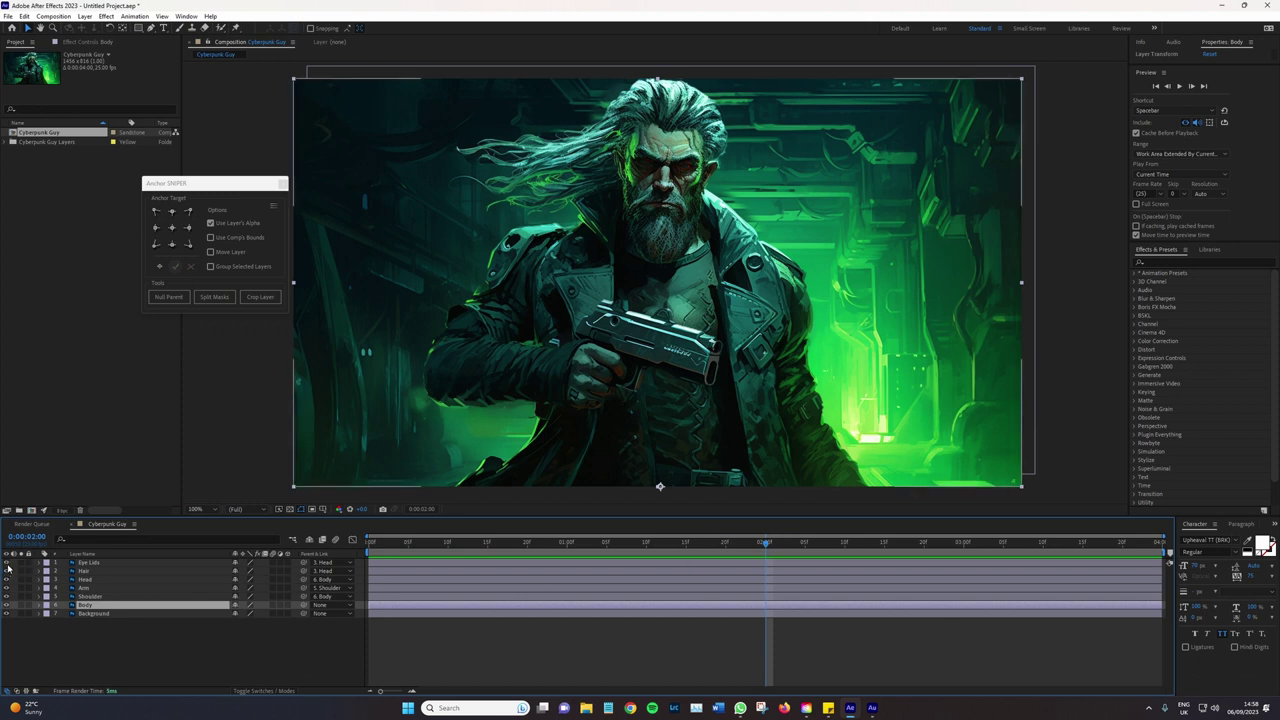
left_click_drag(766, 543, 340, 543)
left_click(121, 563)
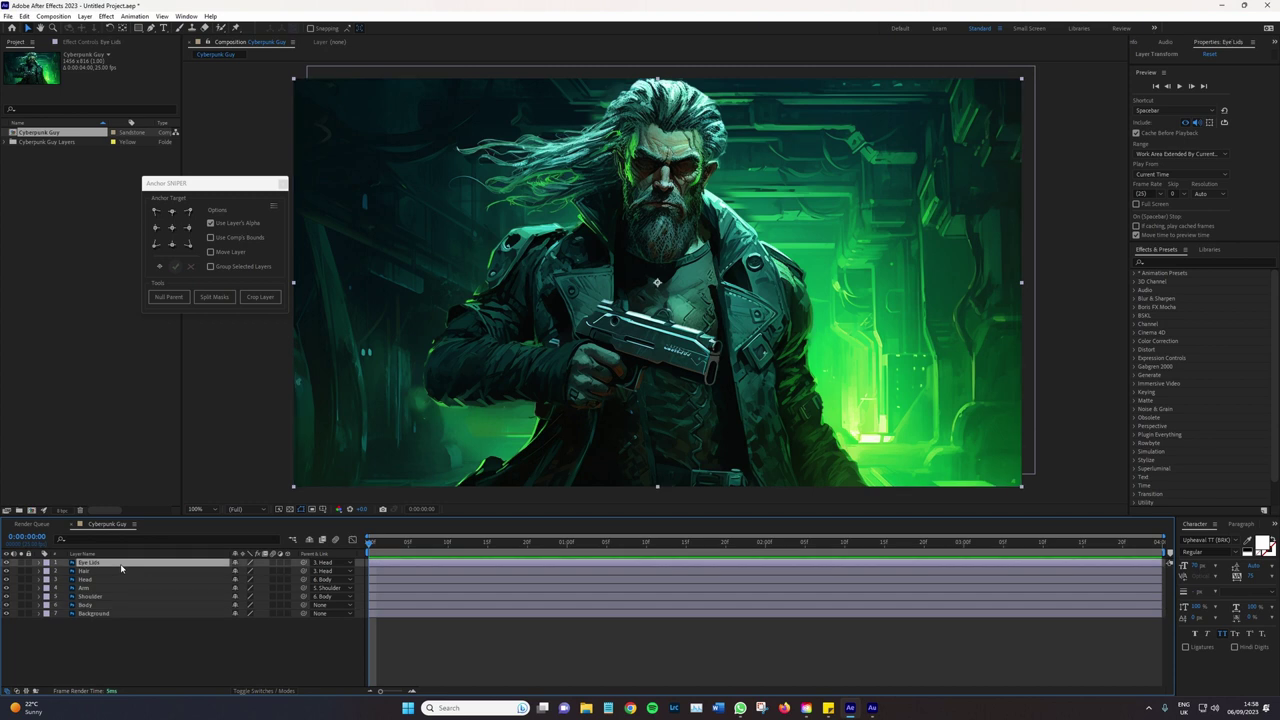
left_click(1202, 264)
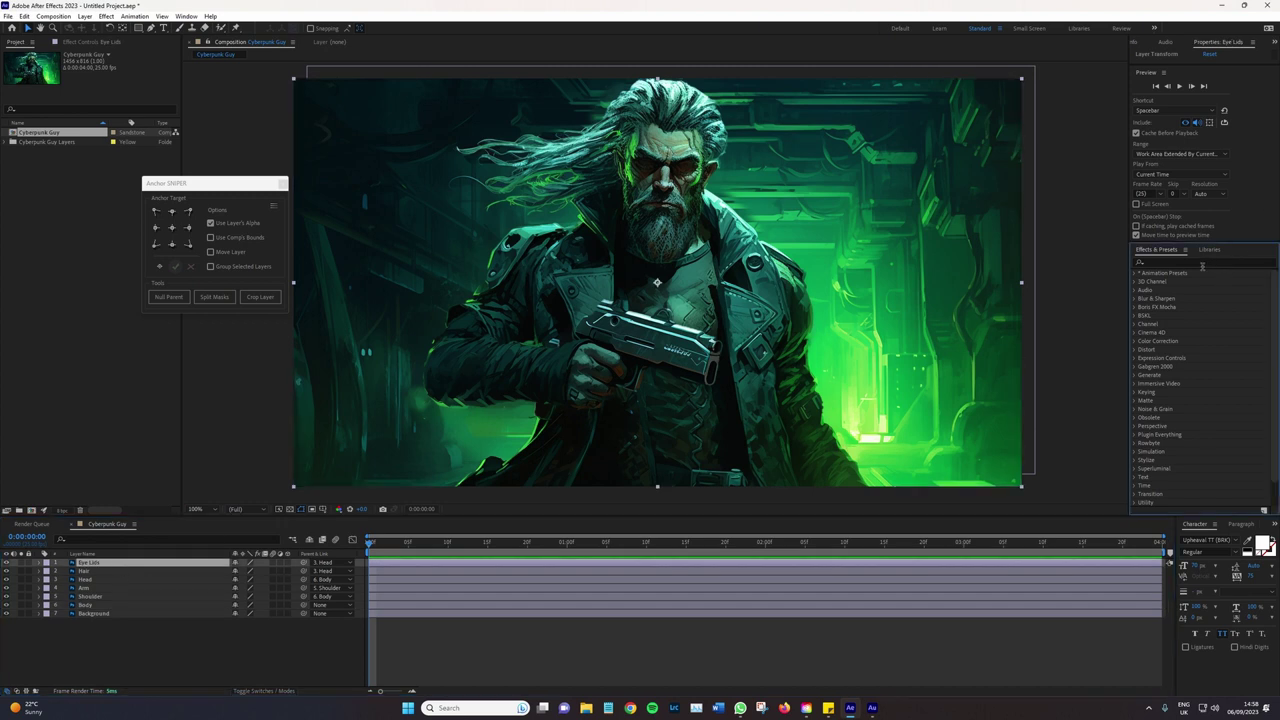
left_click(1184, 258)
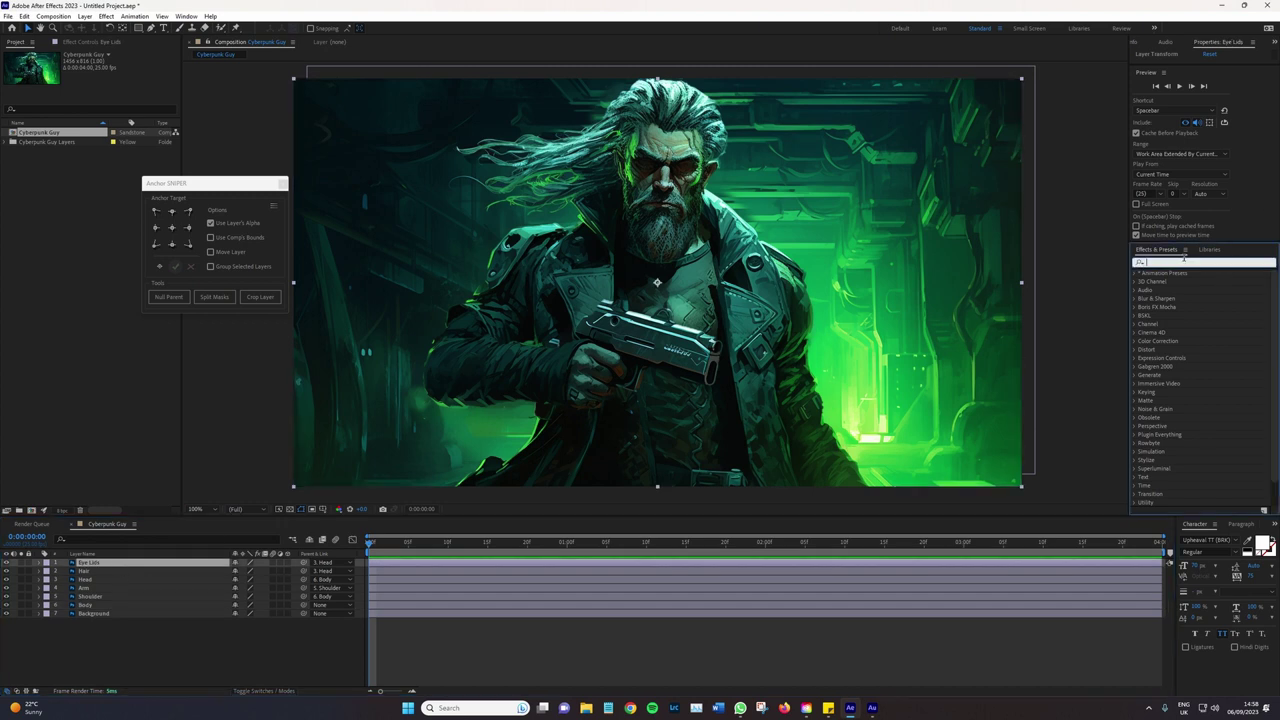
type("lin")
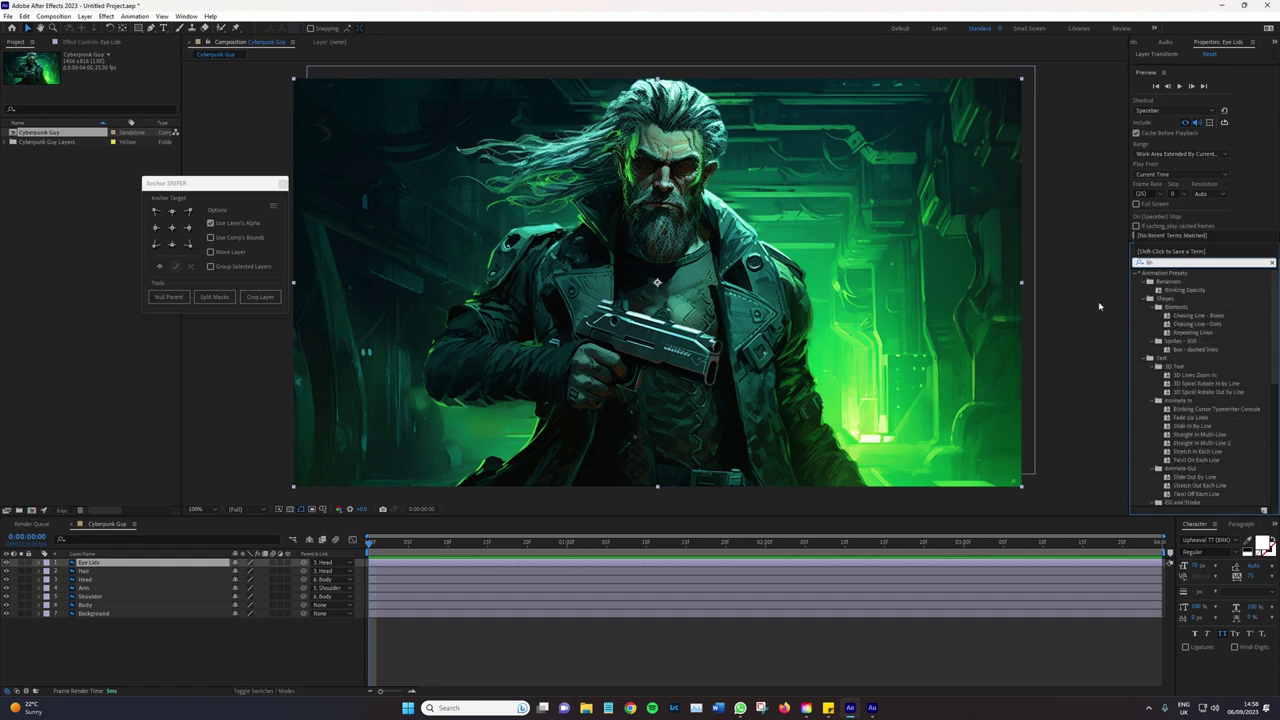
type("ear")
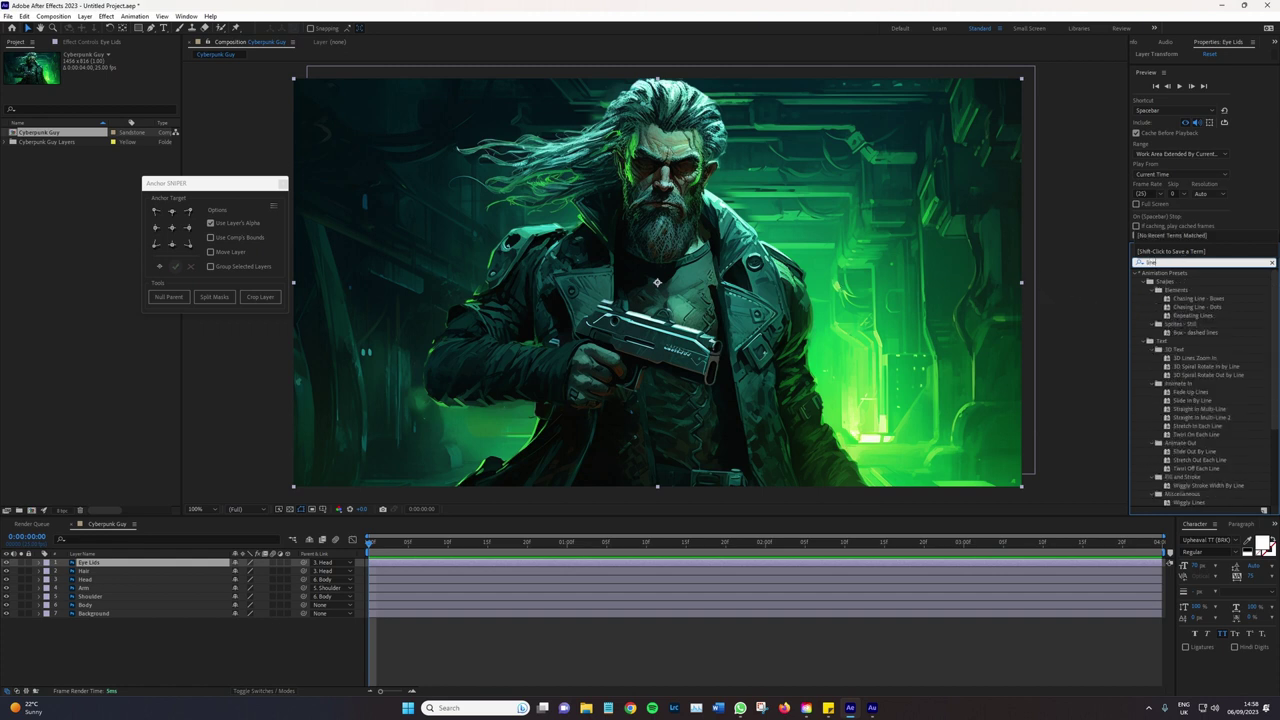
left_click(1186, 290)
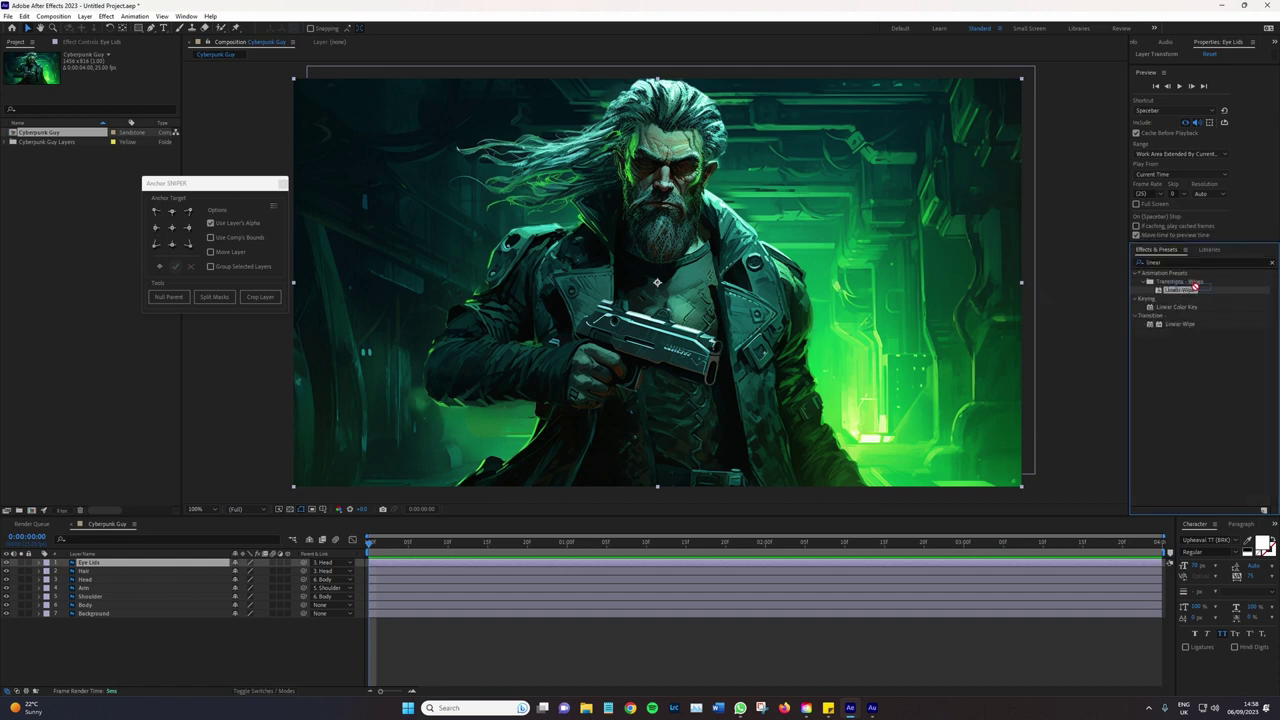
left_click_drag(1178, 325, 84, 566)
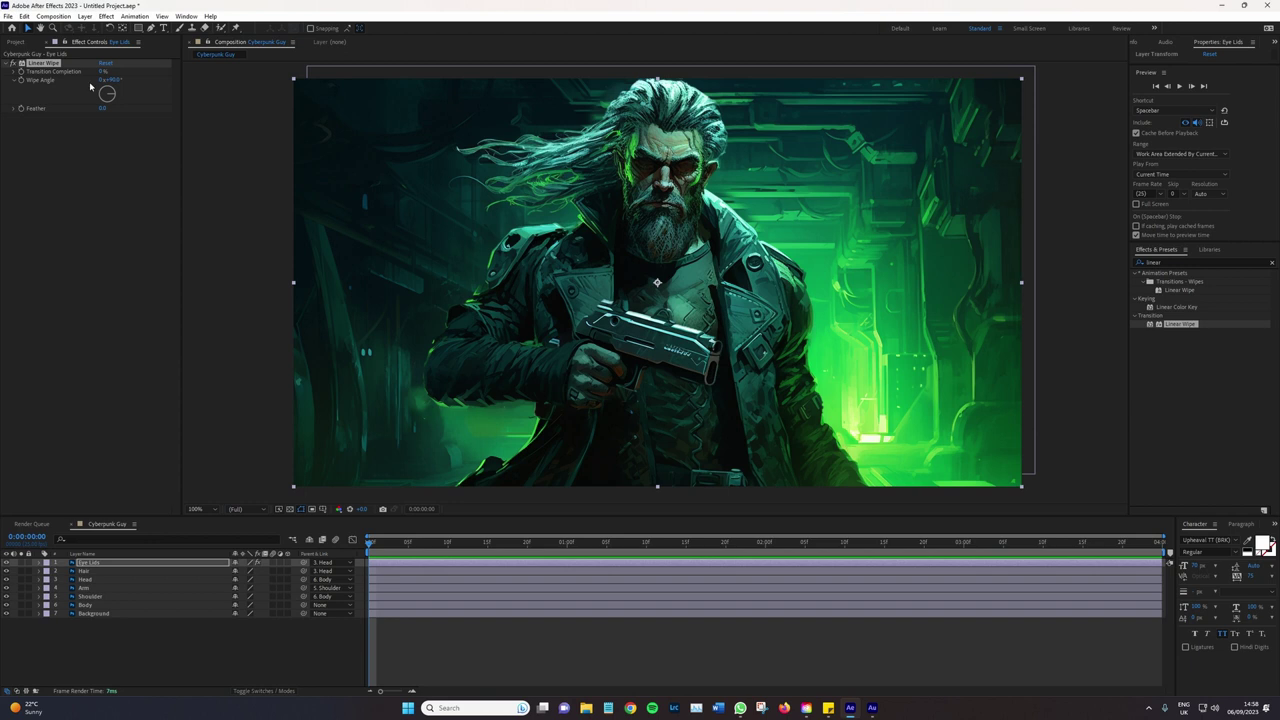
Set Linear Wipe's angle (starting from 0°) and Transition Completion to 100% so both eyes glow
scroll(580, 200, "up", 3)
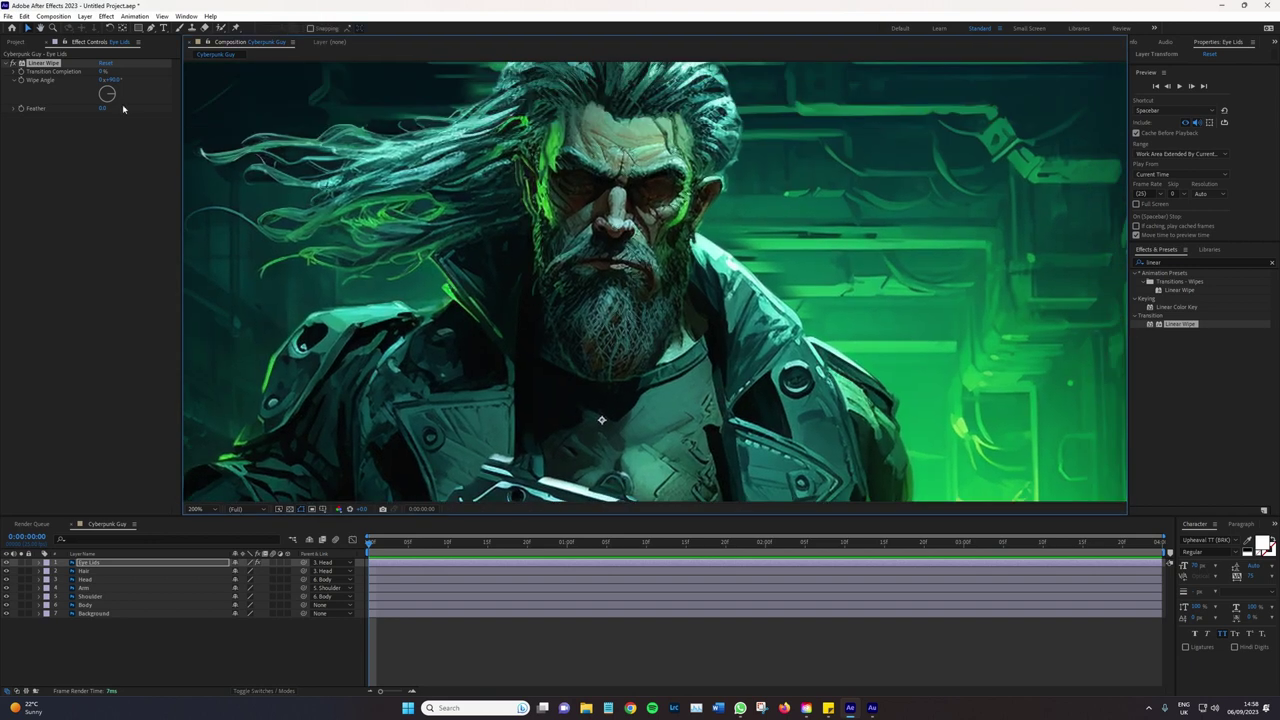
left_click(104, 76)
left_click_drag(104, 72, 160, 72)
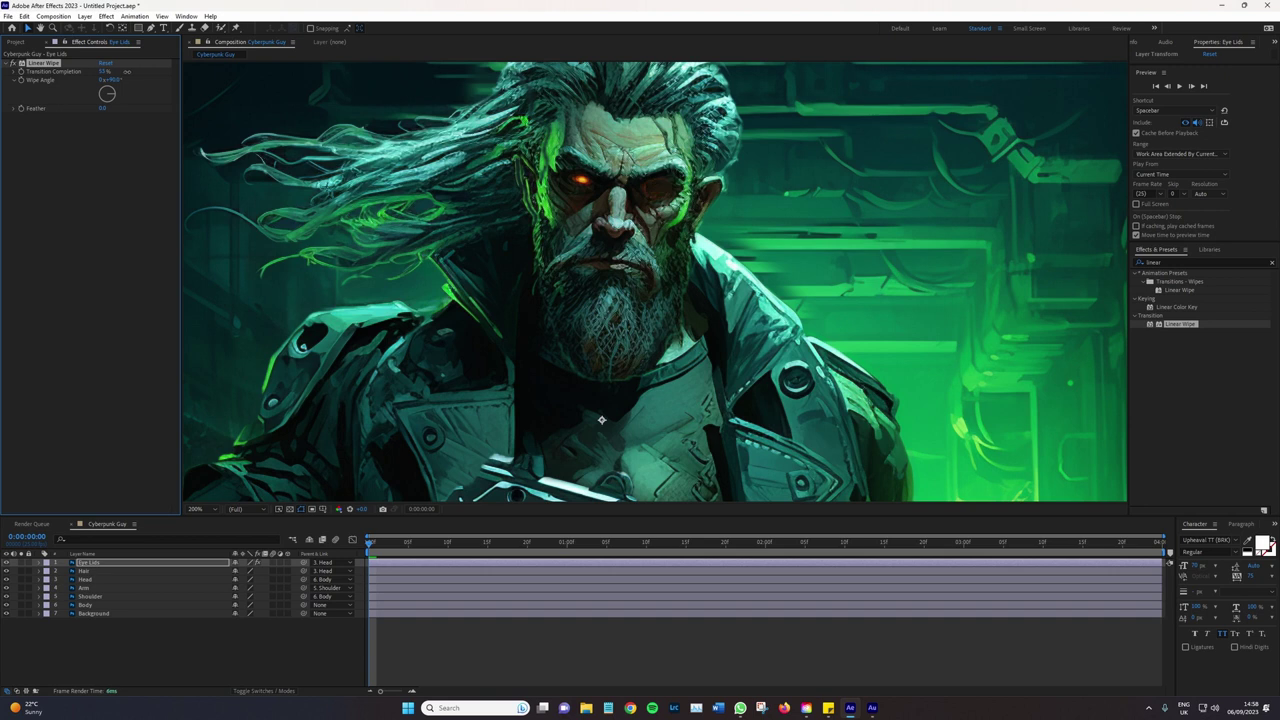
left_click(112, 80)
type("0")
key("Return")
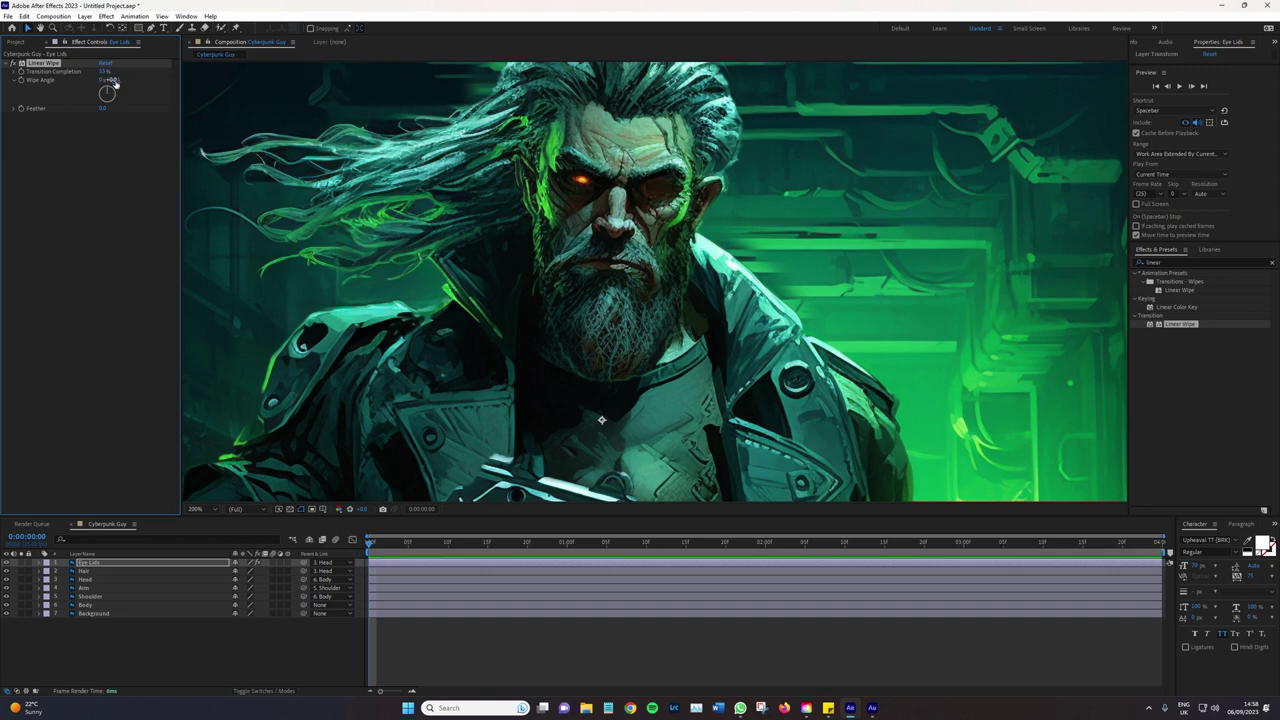
left_click_drag(78, 73, 101, 78)
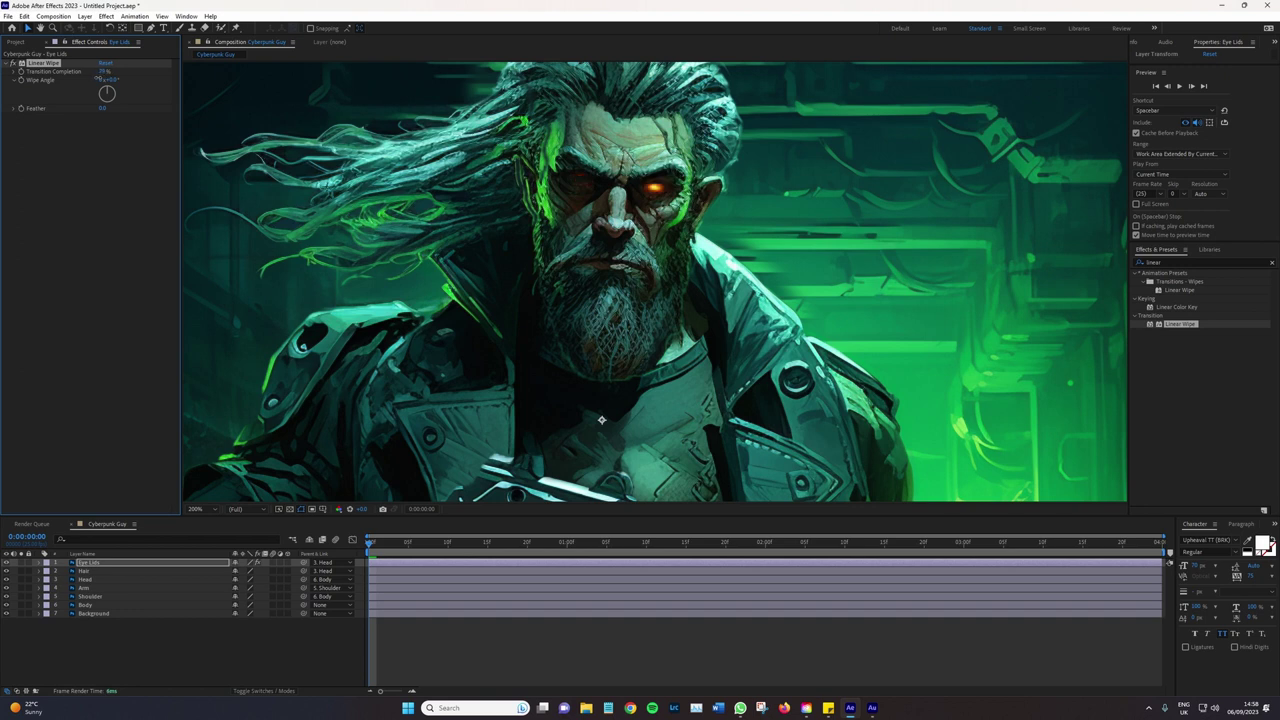
scroll(712, 316, "up", 2)
scroll(466, 137, "up", 5)
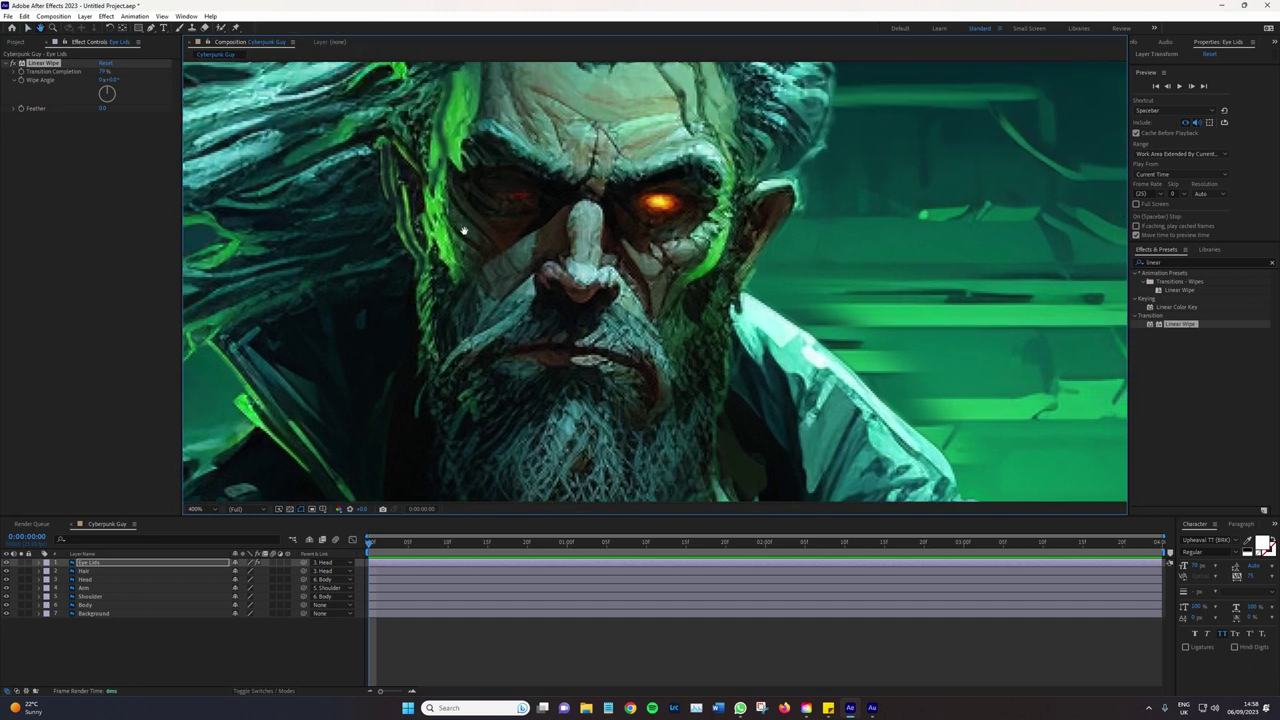
left_click_drag(113, 78, 108, 71)
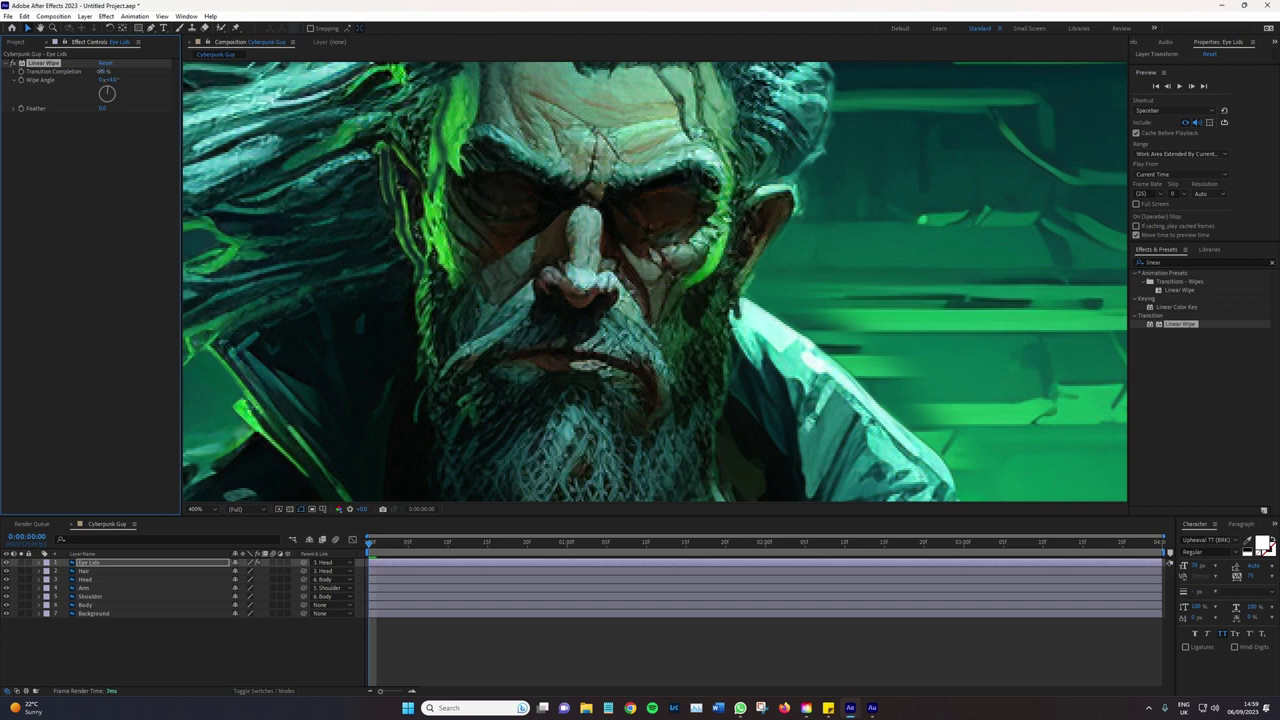
left_click_drag(105, 71, 126, 102)
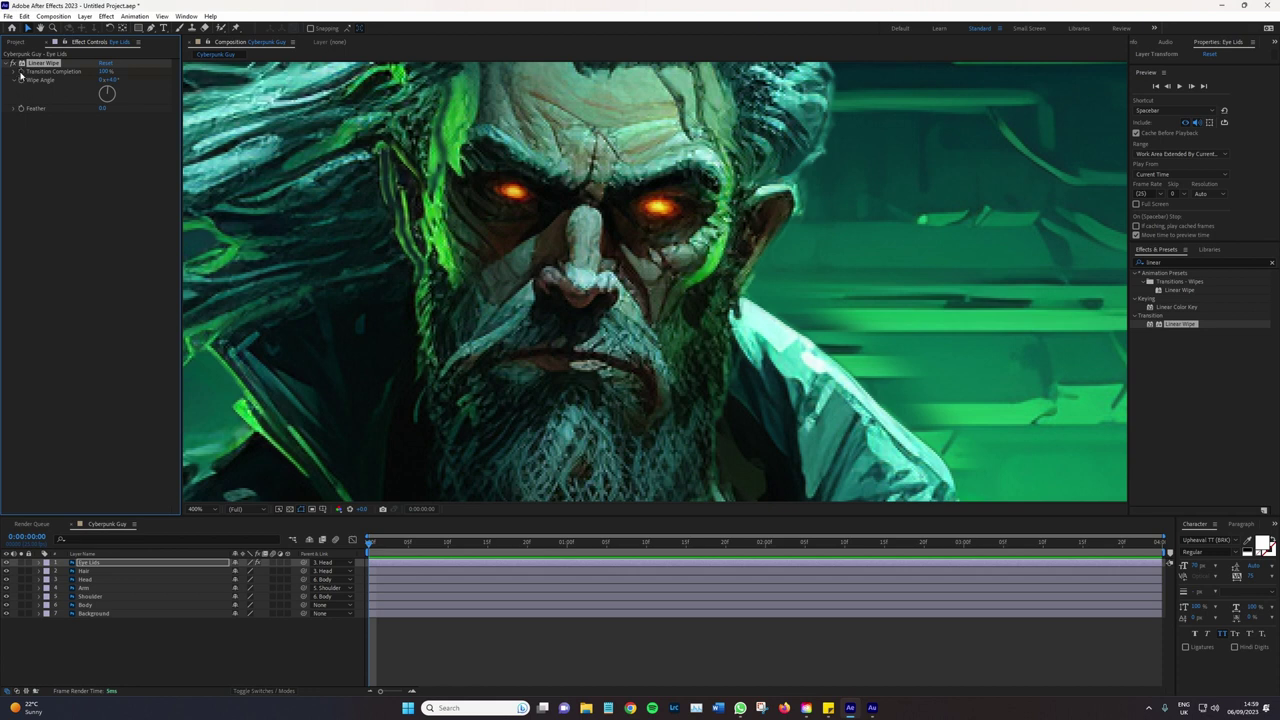
Keyframe Eye Lids Transition Completion closed near frame 7 and at 100% near frame 15
left_click(135, 563)
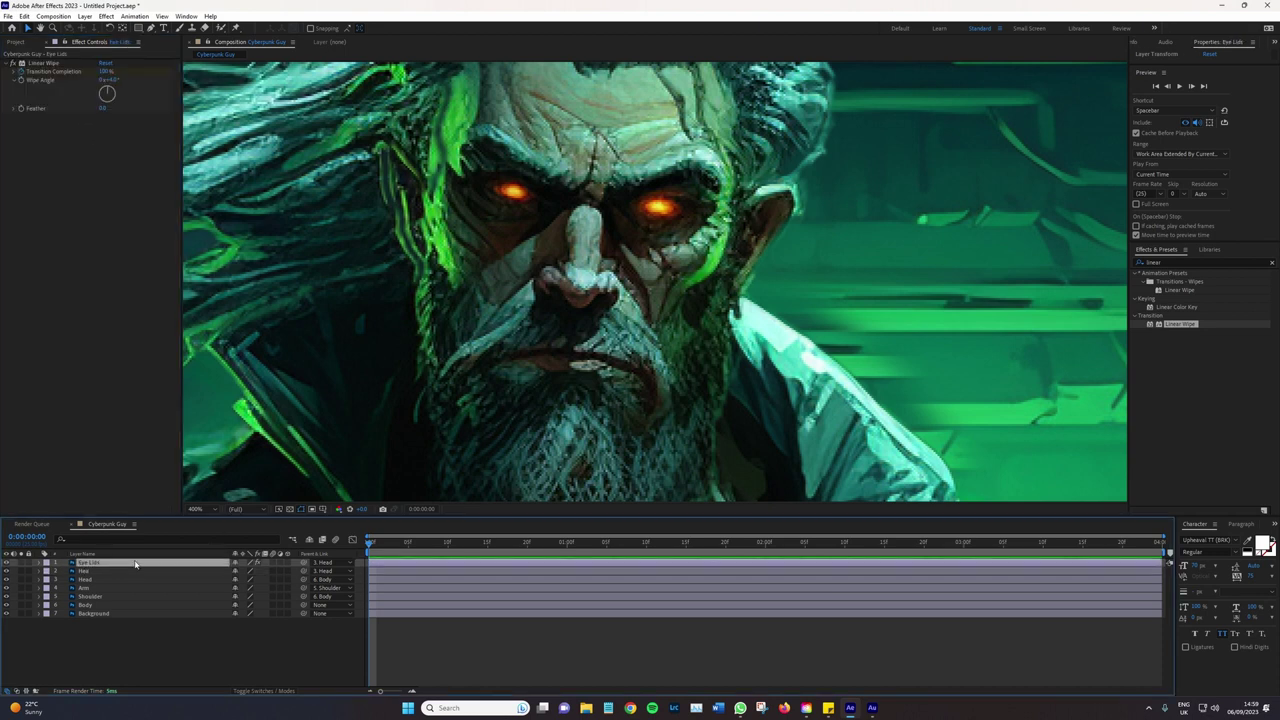
key("u")
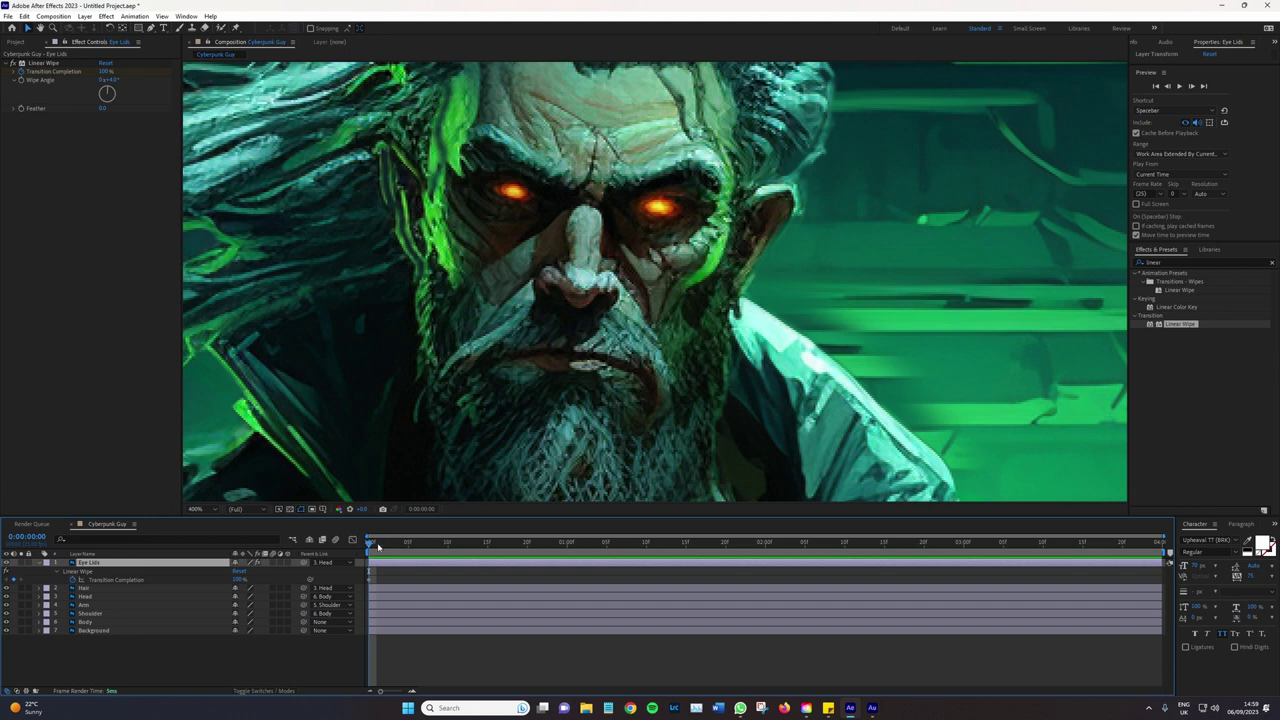
left_click_drag(378, 546, 425, 550)
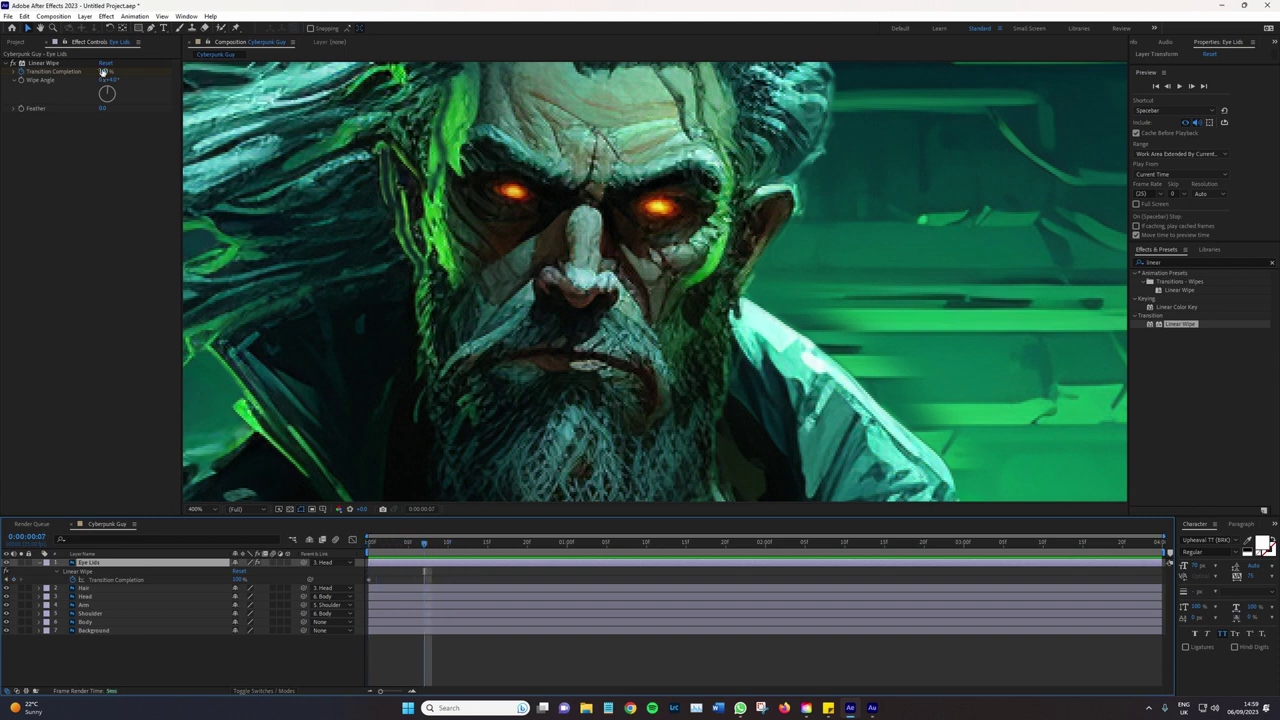
left_click_drag(104, 73, 120, 73)
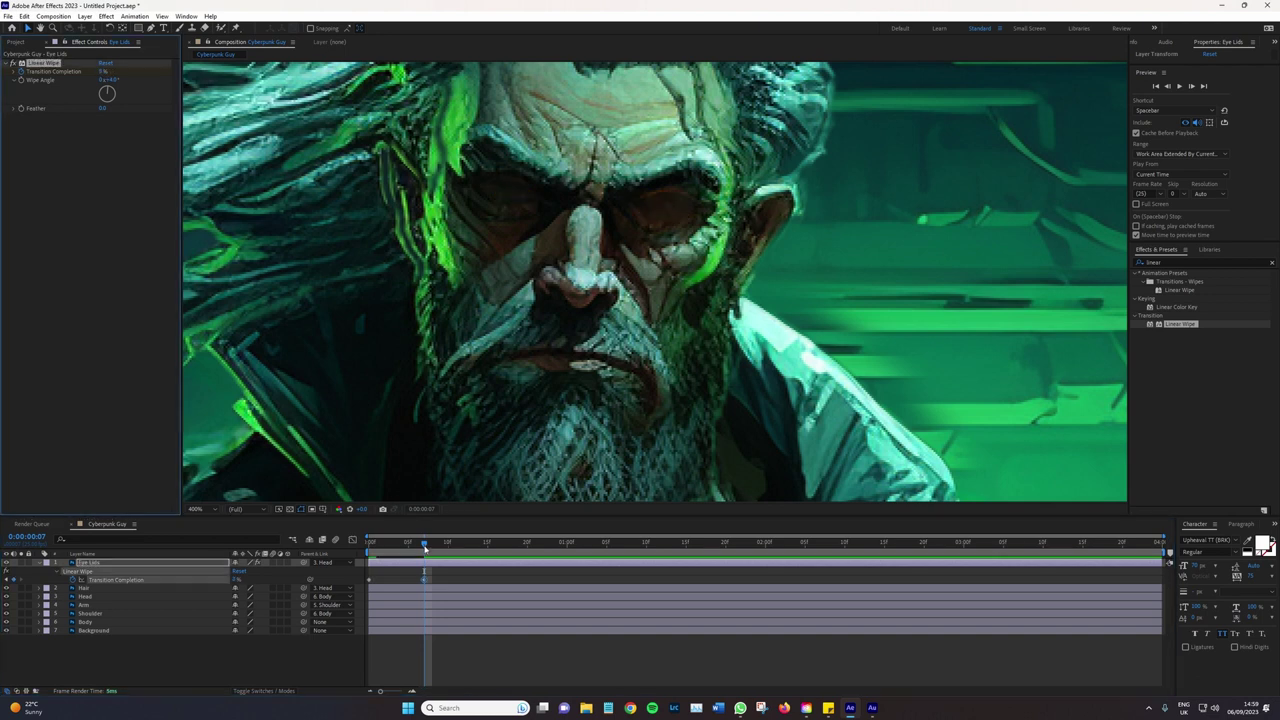
left_click_drag(508, 546, 488, 555)
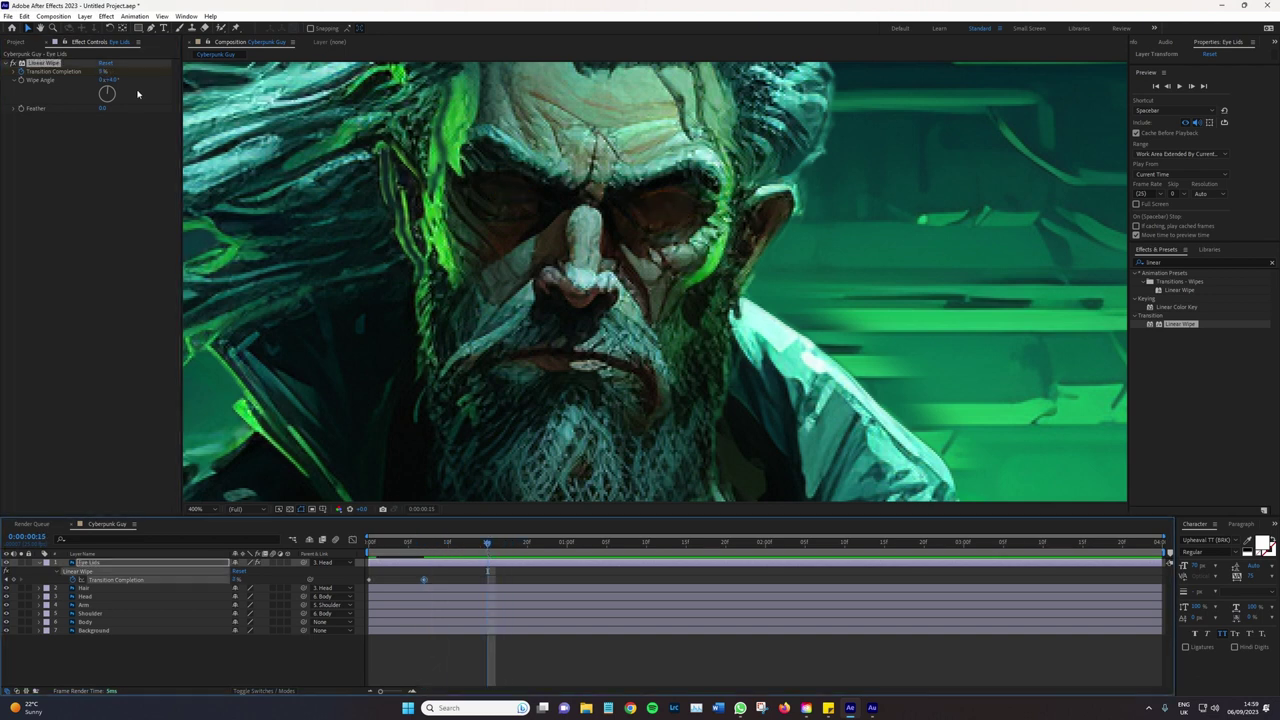
left_click(106, 73)
type("100")
key("Return")
Preview the blink and move the reopening keyframe earlier in time
scroll(465, 400, "down", 2)
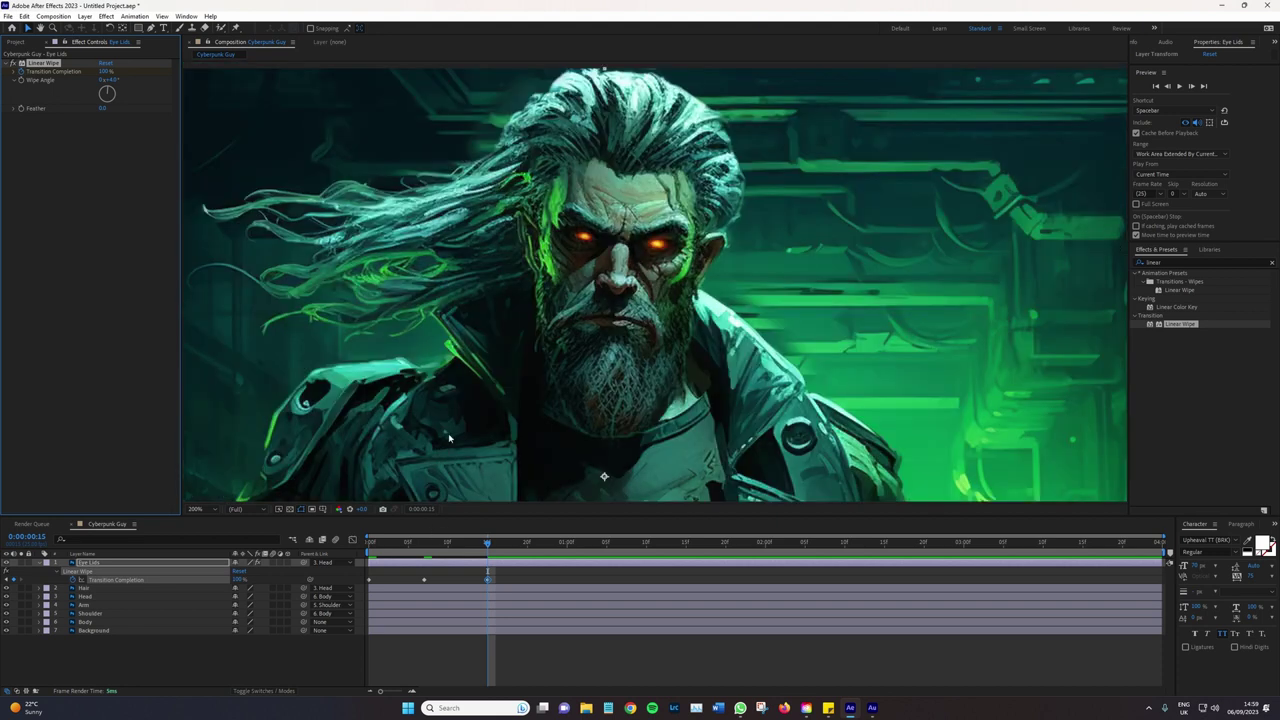
scroll(465, 400, "down", 1)
scroll(465, 400, "up", 2)
left_click(371, 545)
key("space")
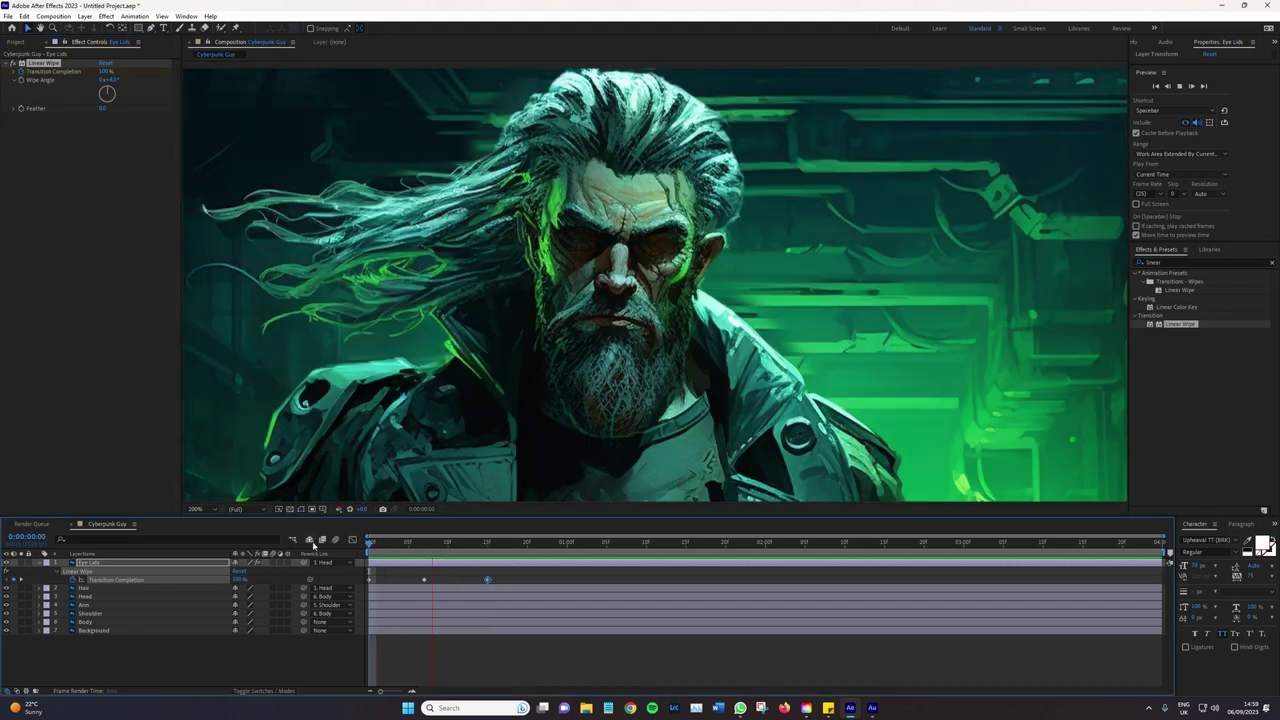
left_click(385, 546)
left_click(423, 580)
left_click_drag(423, 580, 392, 580)
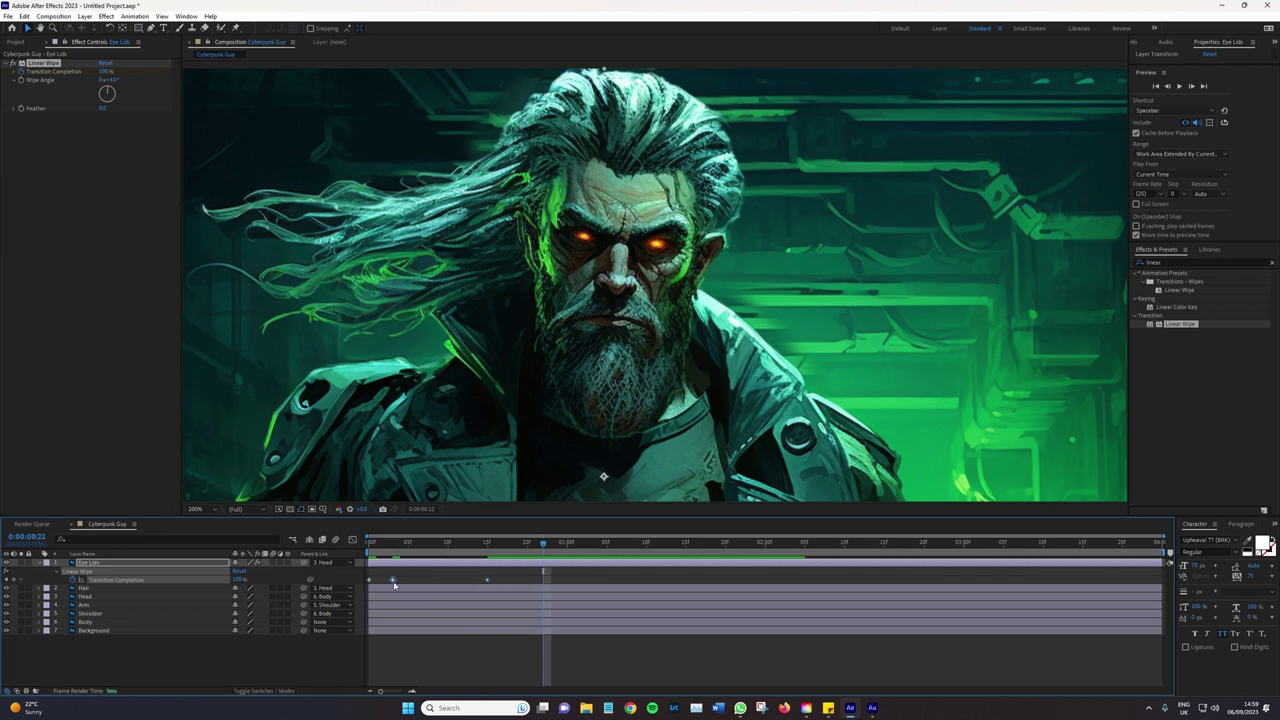
left_click(486, 584)
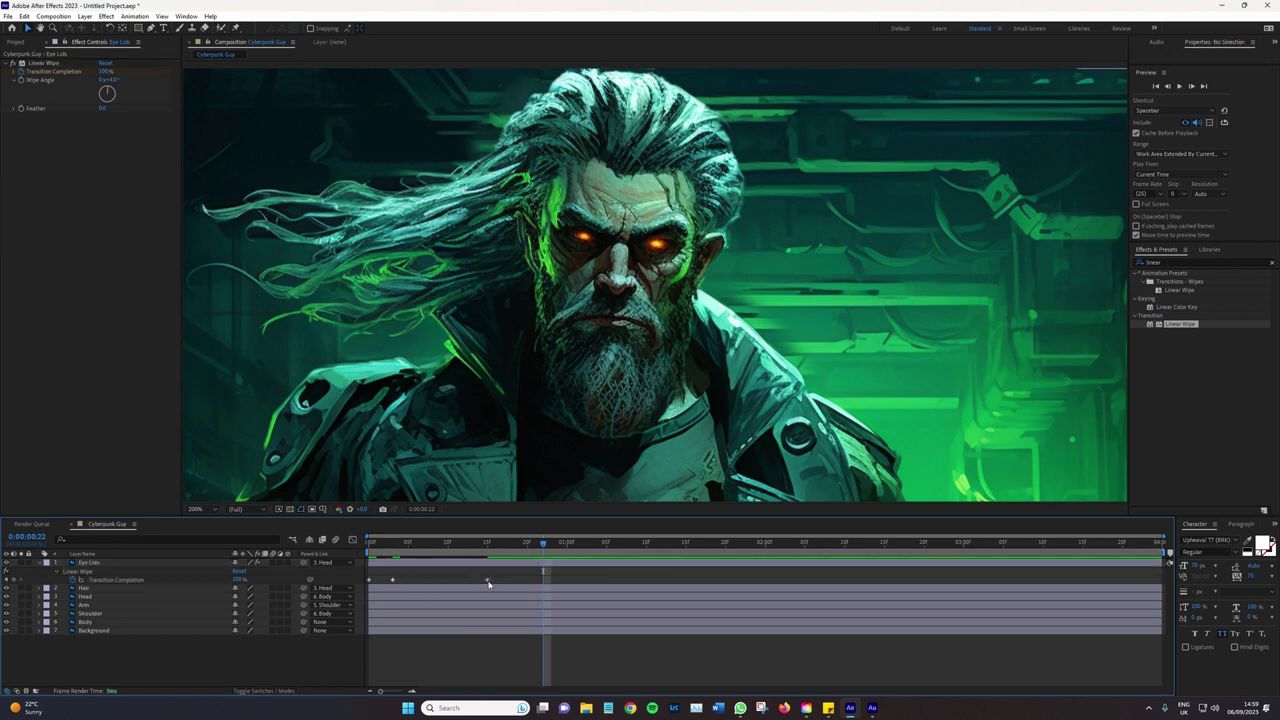
left_click_drag(392, 580, 414, 580)
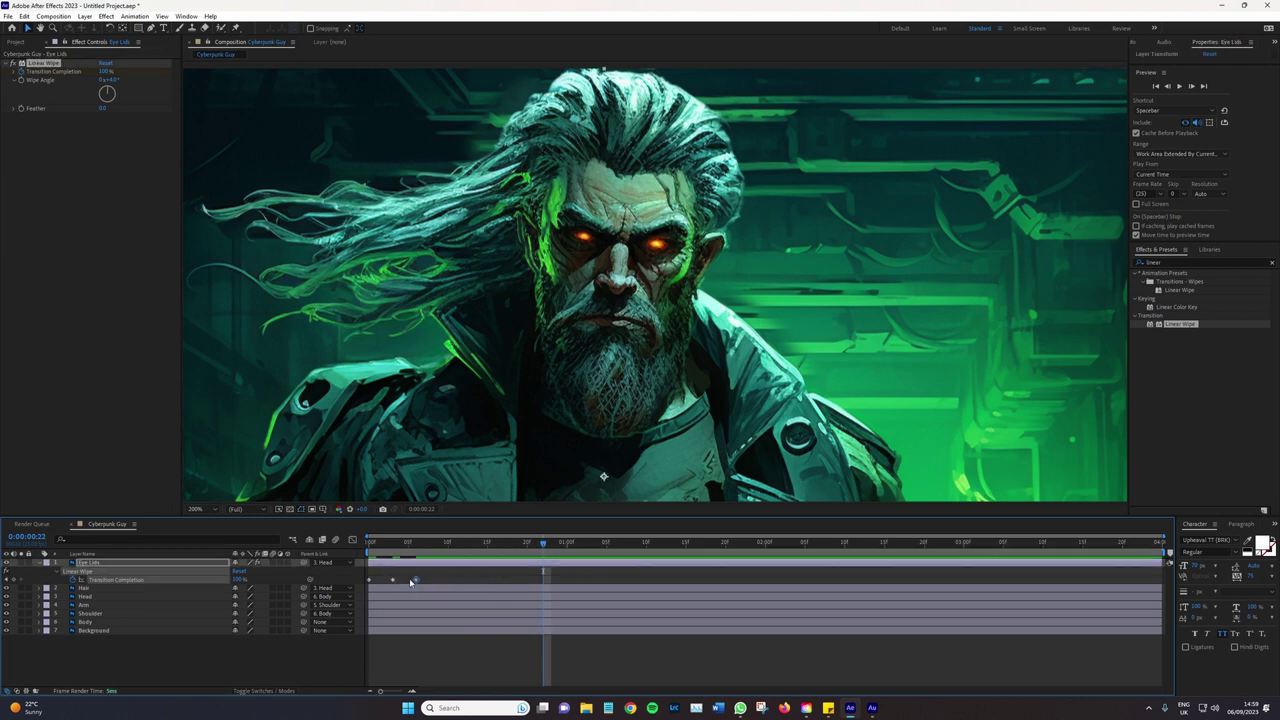
key("ctrl+z")
key("space")
Stop playback and inspect frames 3–4, where the eyes reach 100% at 0:00:00:04
scroll(493, 387, "down", 2)
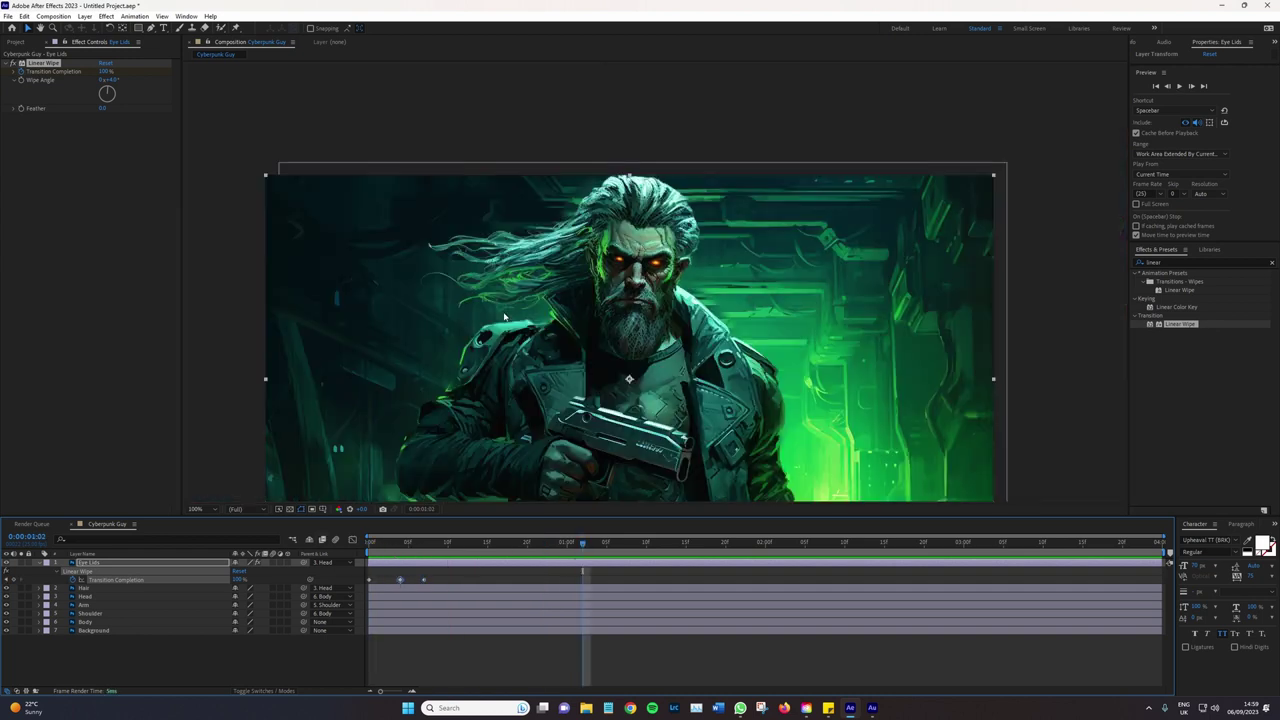
key("space")
left_click_drag(418, 556, 385, 555)
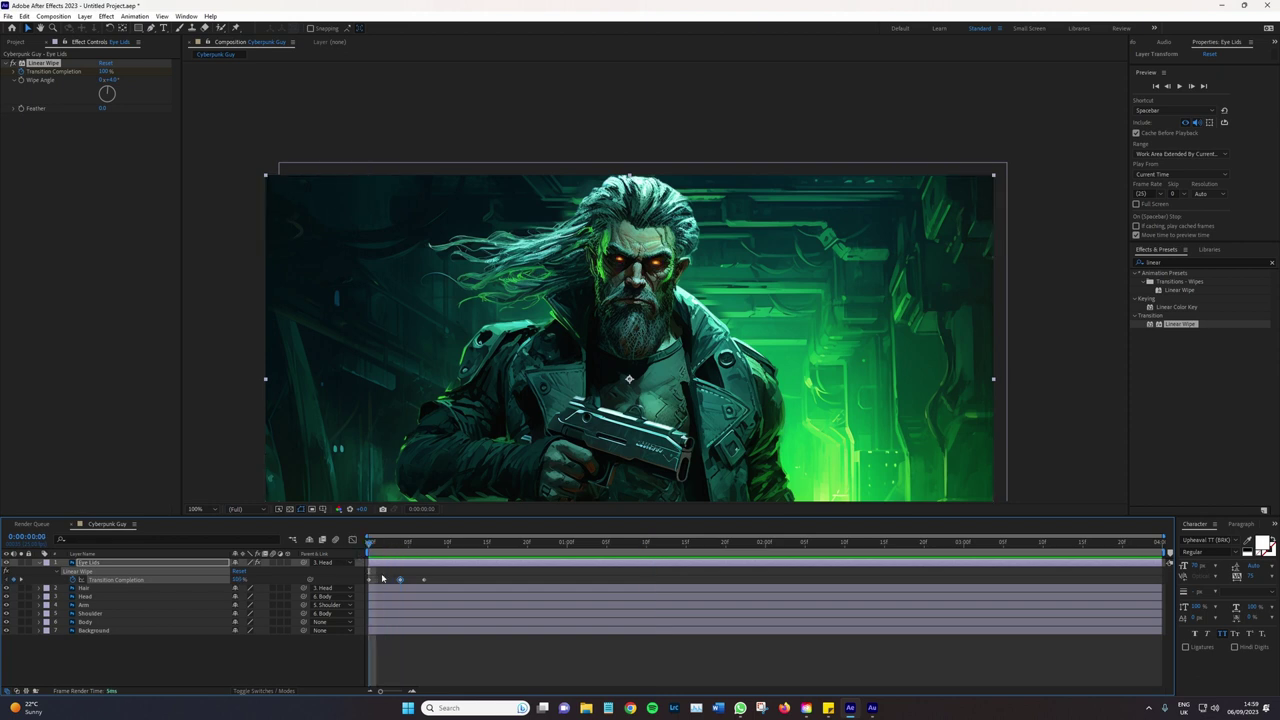
left_click(400, 545)
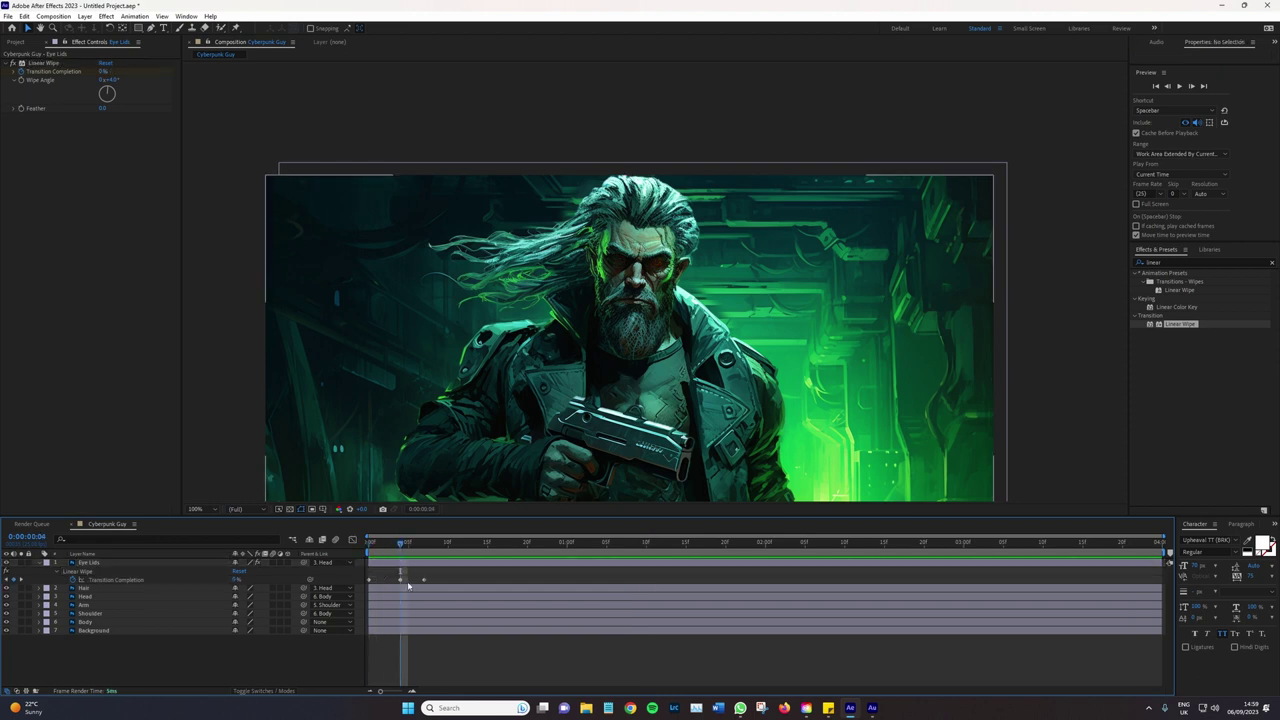
scroll(493, 325, "up", 2)
scroll(507, 222, "up", 2)
scroll(507, 222, "down", 2)
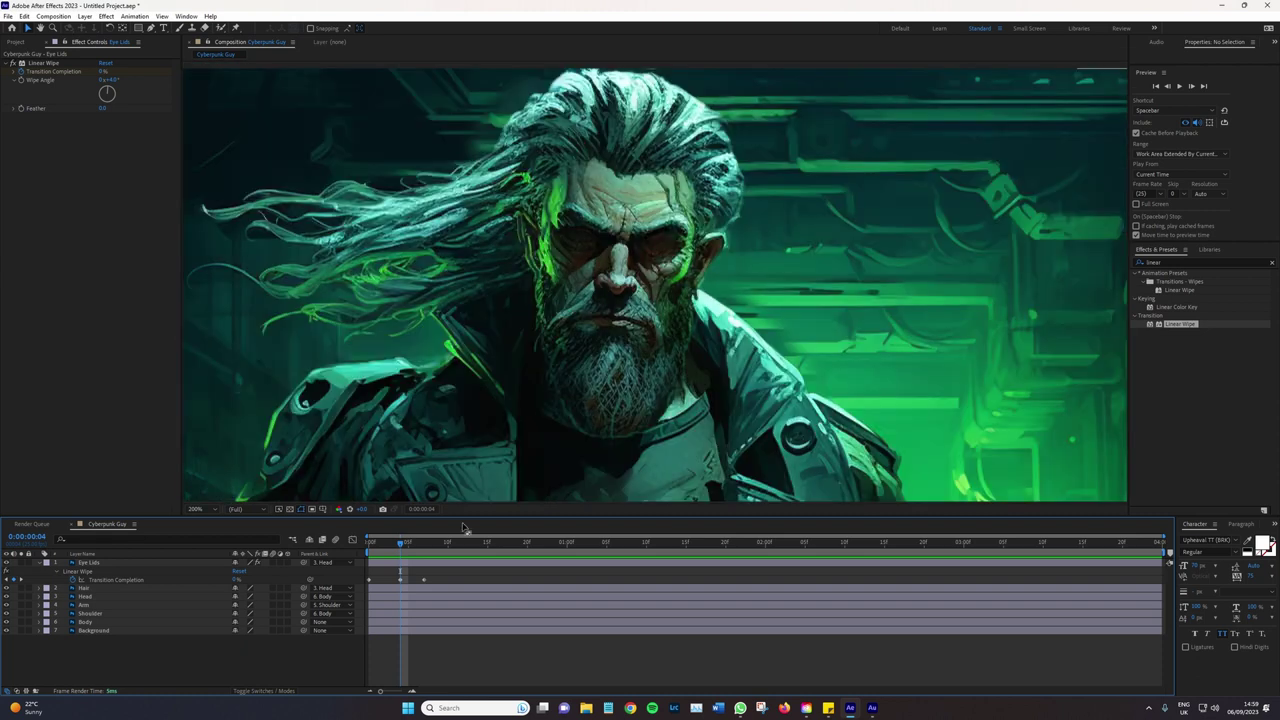
left_click(448, 580)
scroll(466, 298, "up", 2)
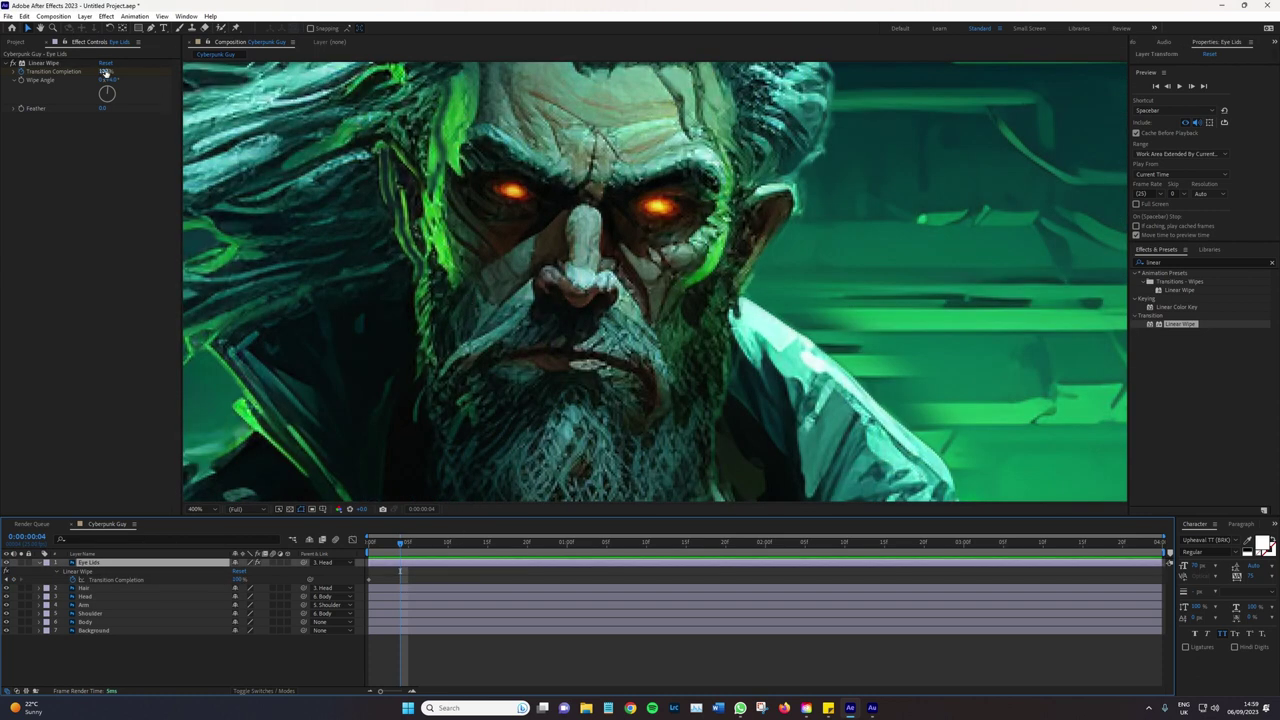
Add a closing Completion keyframe at frame 4 and reopen the eyelids to 100% at frame 8
left_click(82, 579)
left_click_drag(98, 72, 95, 73)
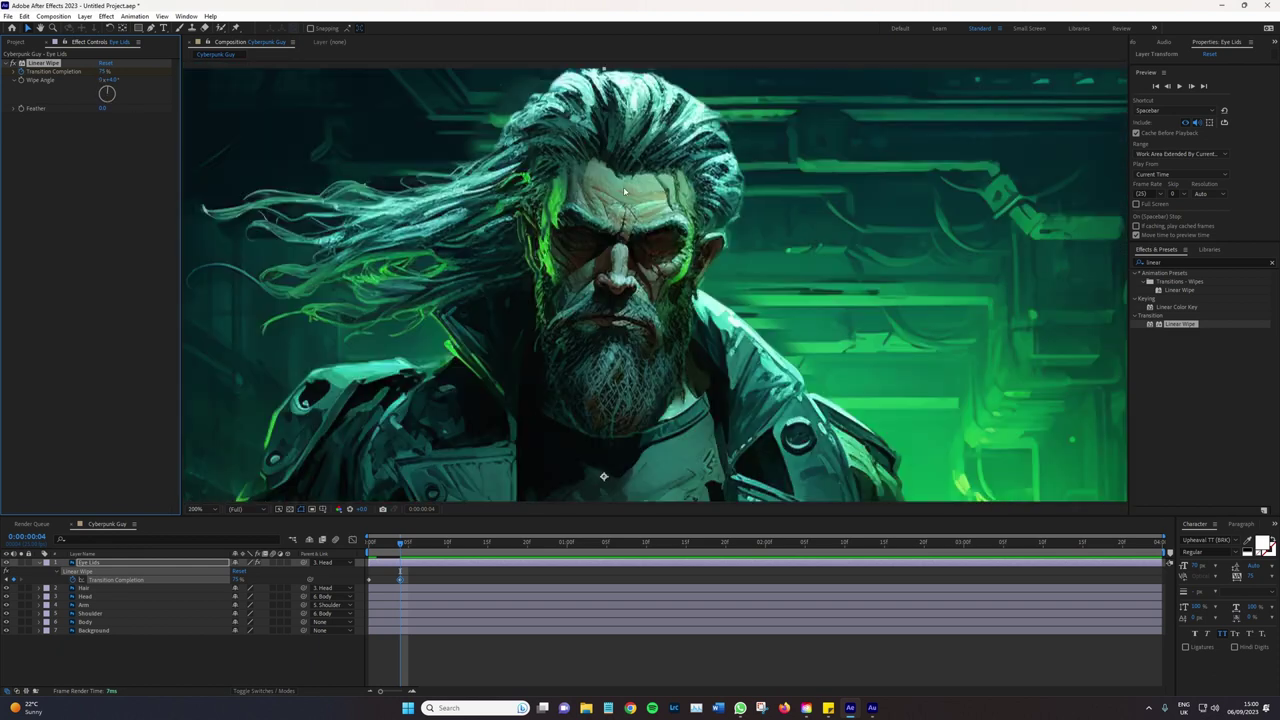
scroll(607, 263, "down", 2)
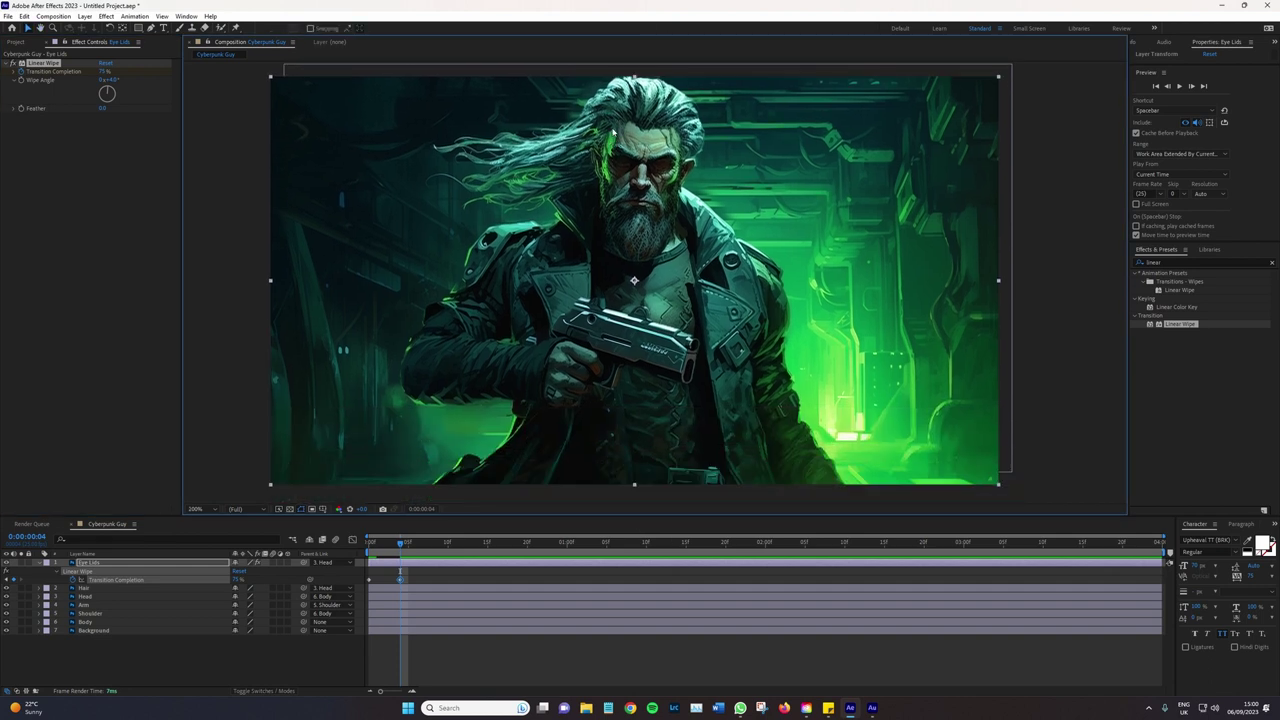
scroll(615, 130, "up", 2)
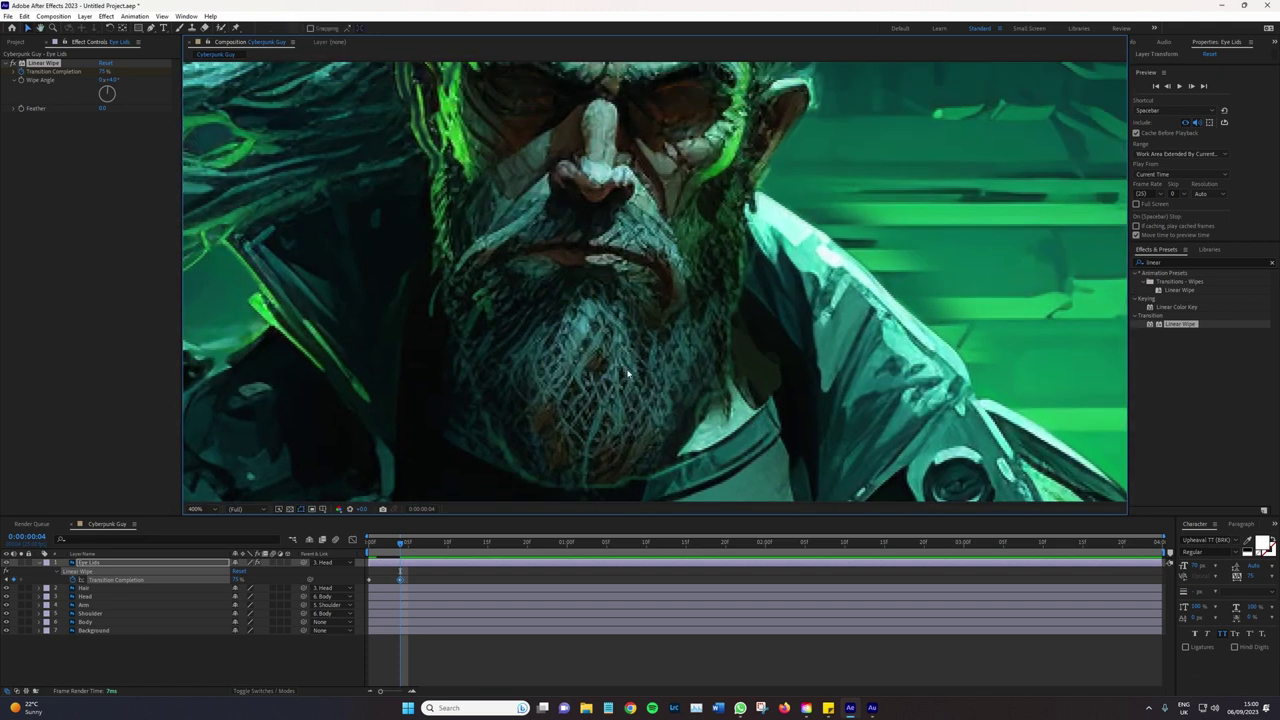
left_click_drag(576, 204, 557, 317)
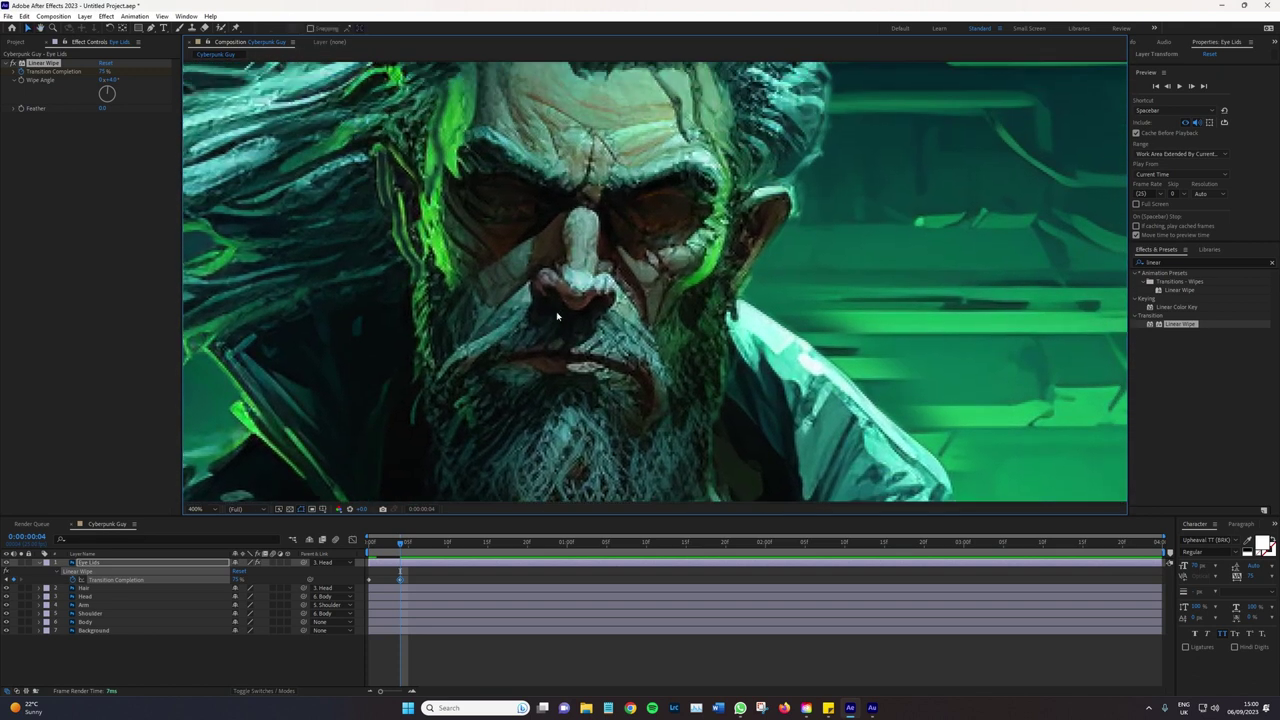
key("space")
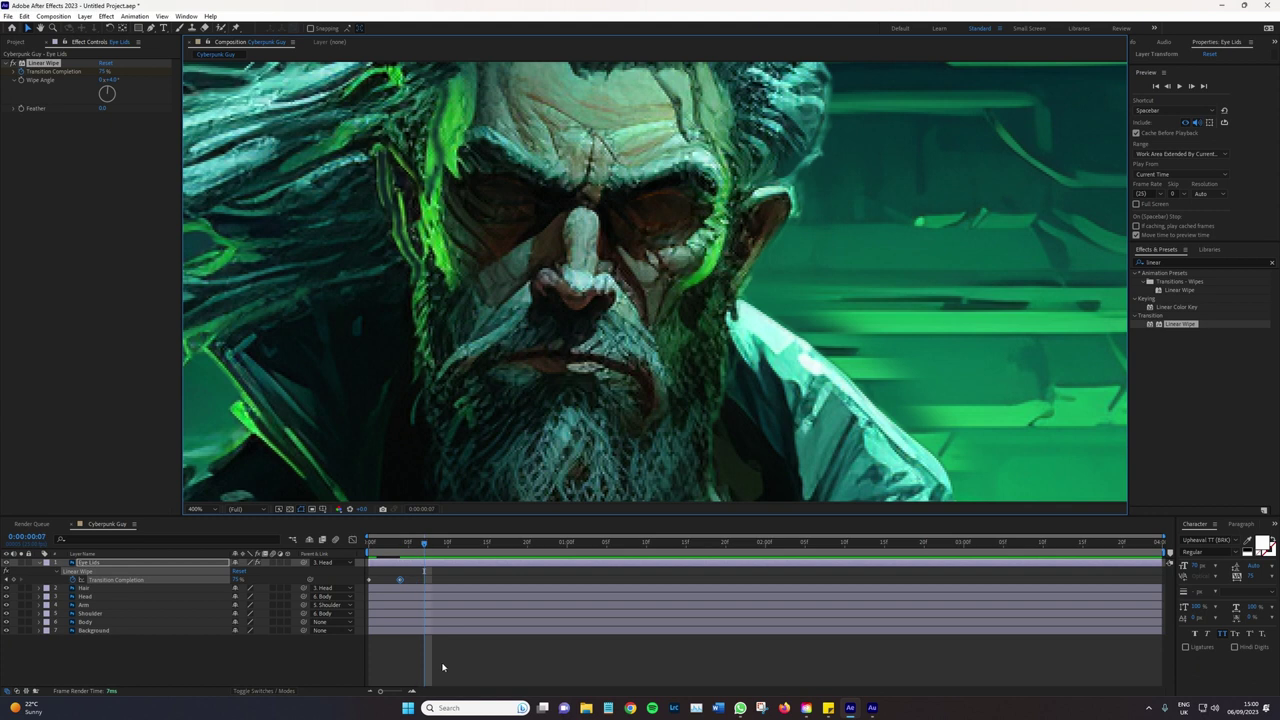
left_click_drag(104, 69, 141, 72)
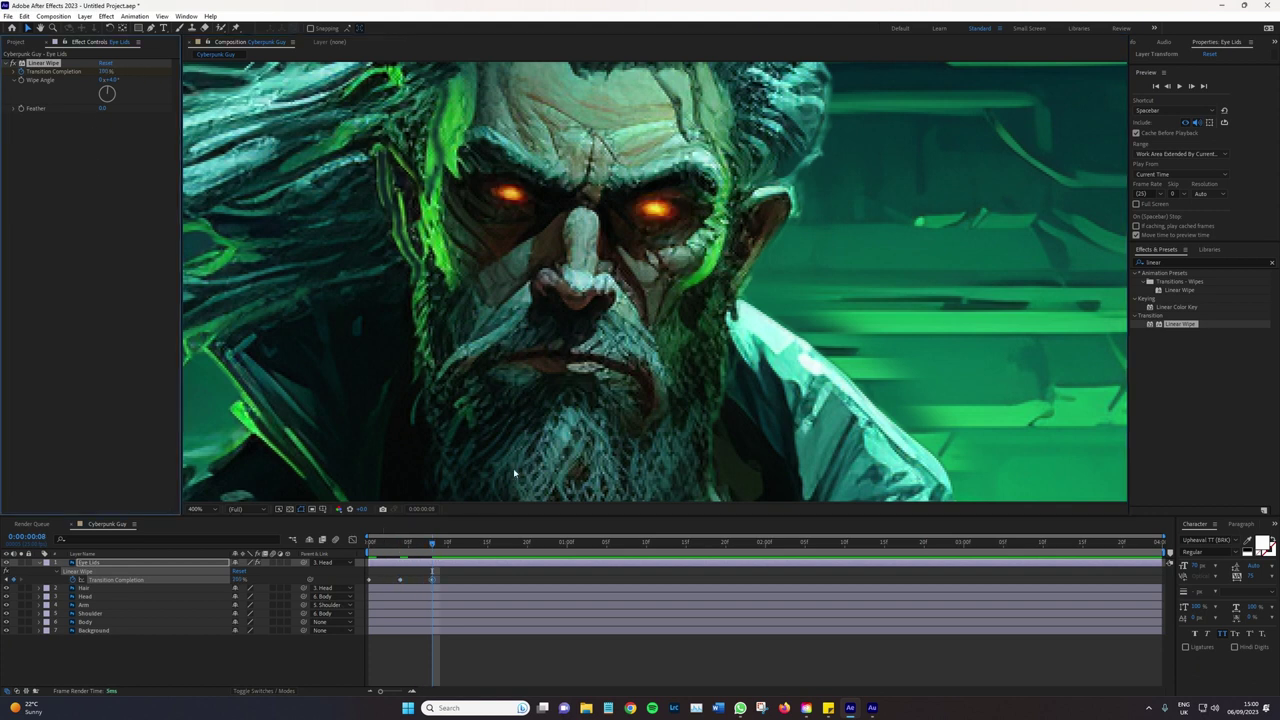
Zoom in on the face and preview the blink from the start
key("slash")
key("period")
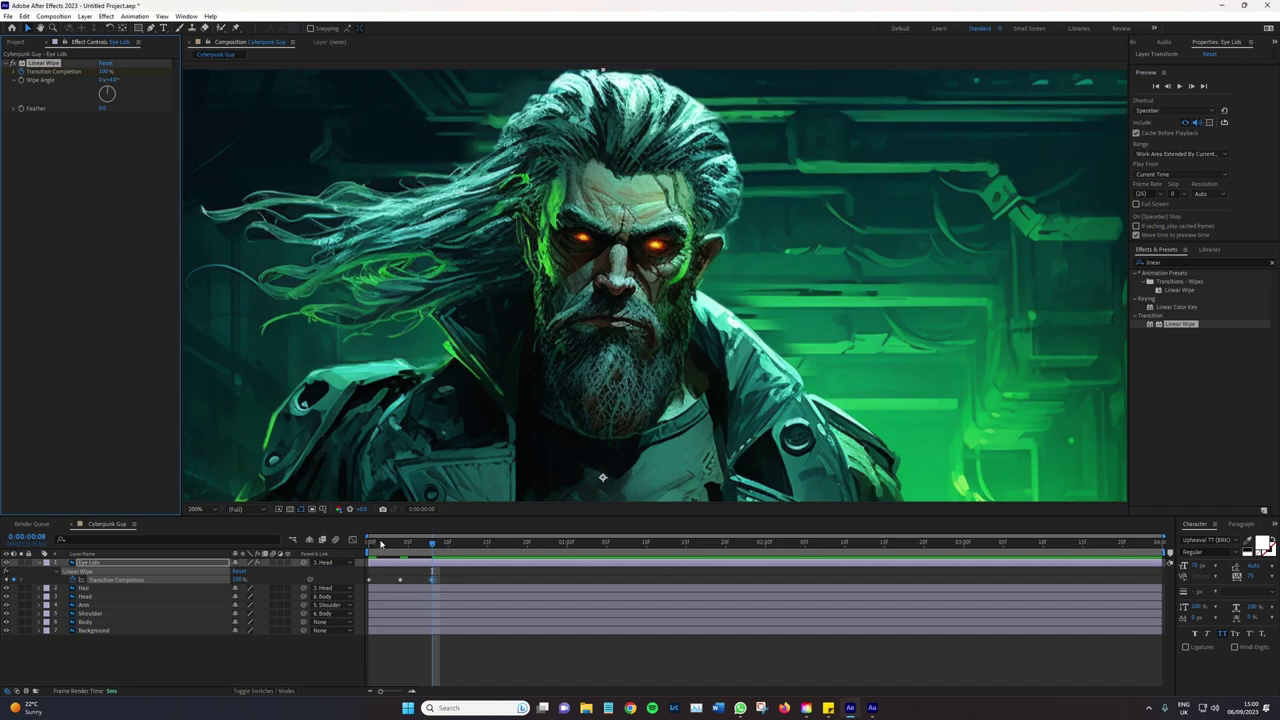
left_click(381, 543)
key("space")
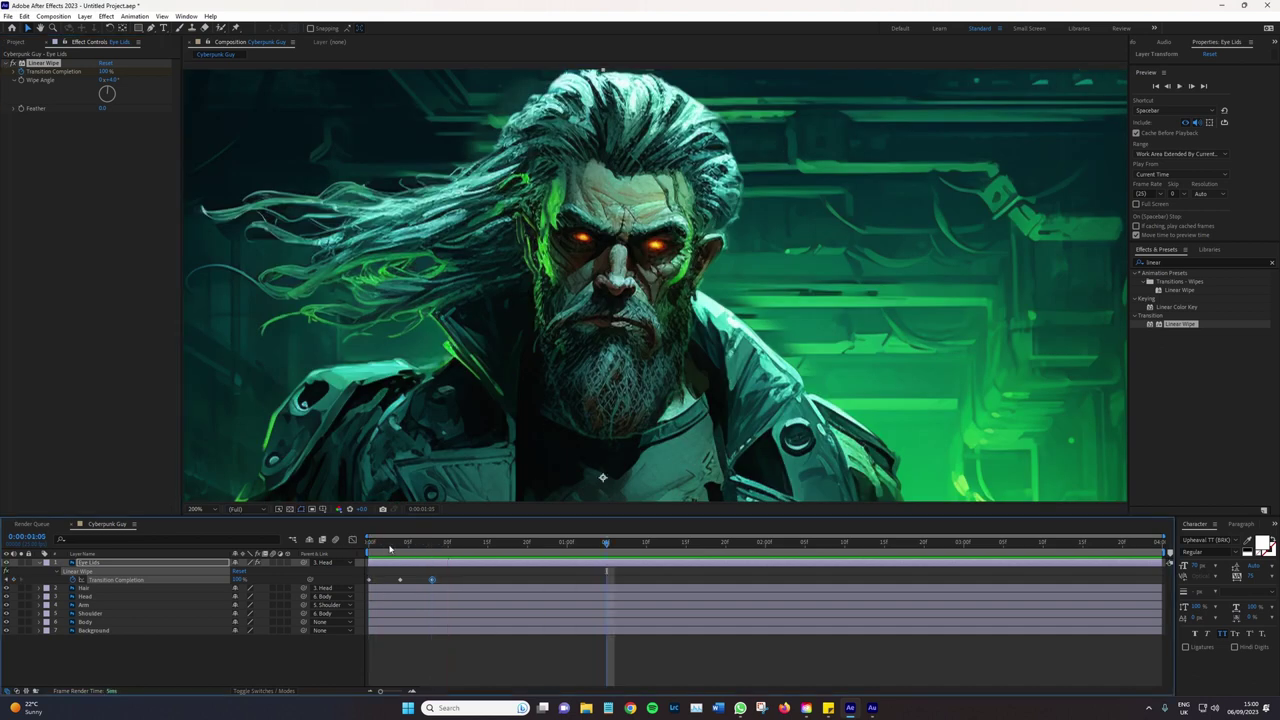
left_click(384, 543)
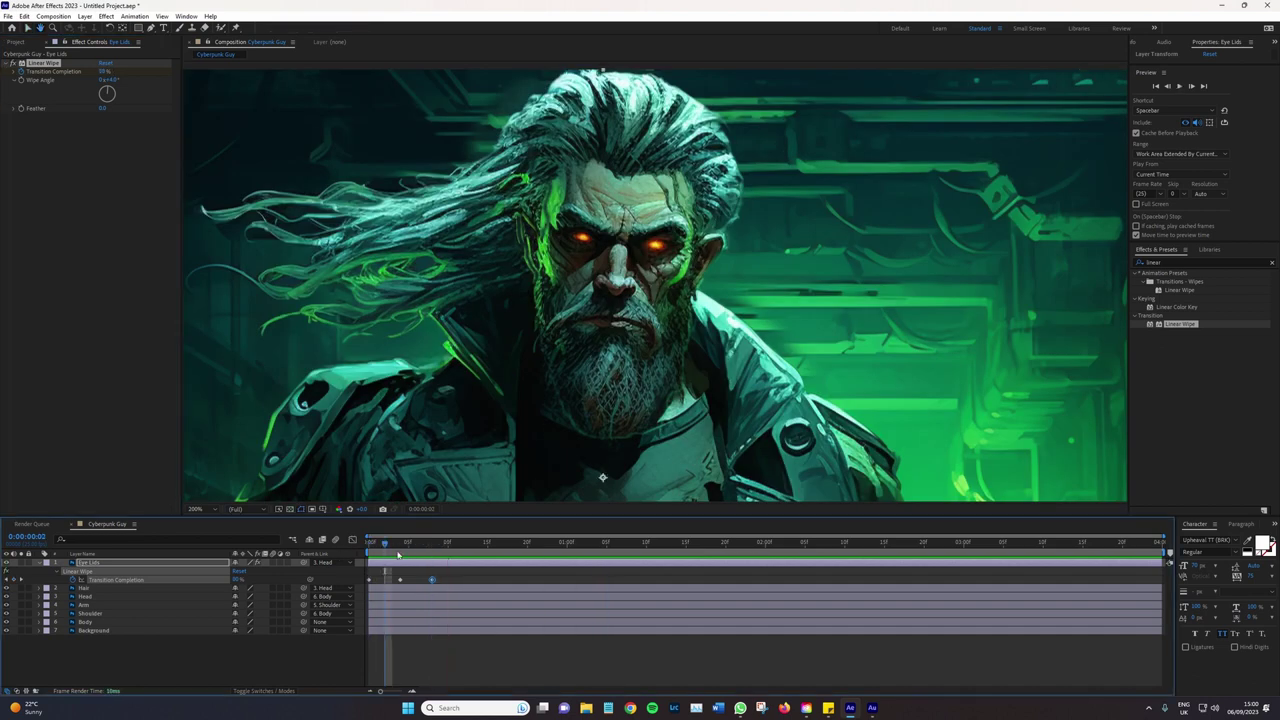
key("Home")
key("space")
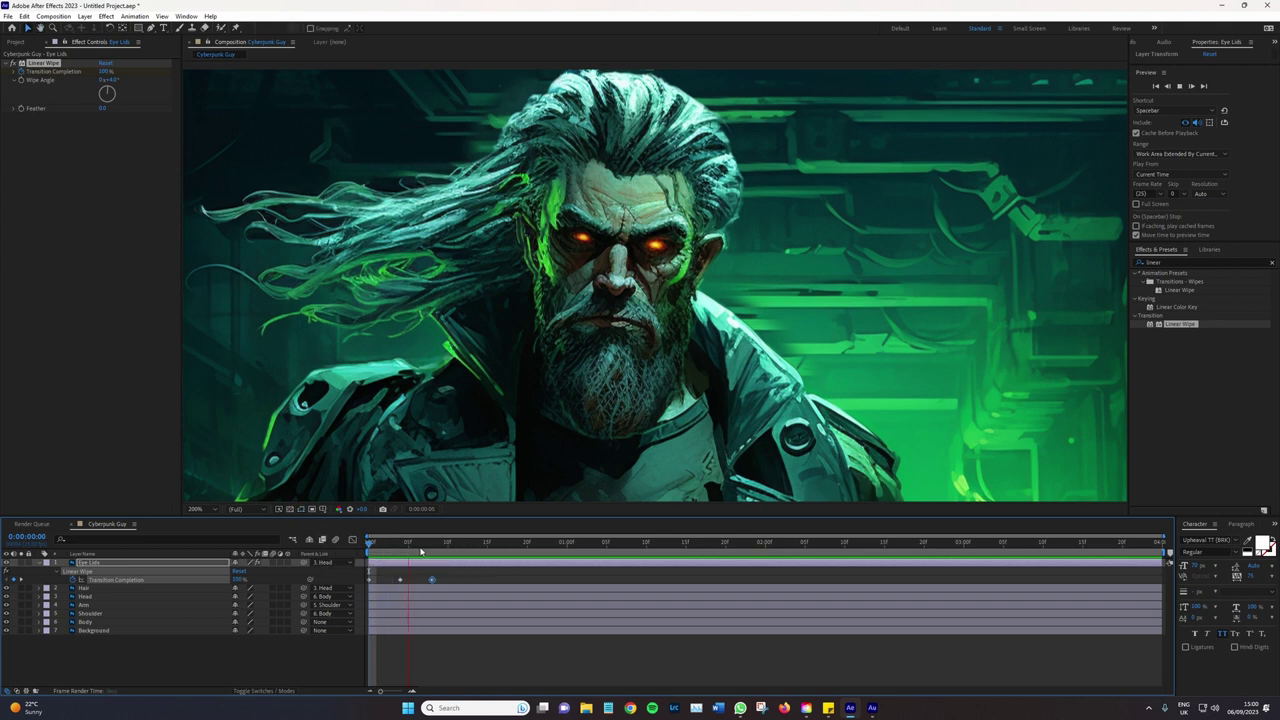
Select the middle and last eyelid keyframes, shift them later, and preview the retimed blink
mouse_move(464, 575)
left_mouse_down()
mouse_move(397, 584)
mouse_move(529, 584)
left_mouse_up()
key("Page_Down")
left_click(547, 577)
left_click_drag(547, 577, 438, 594)
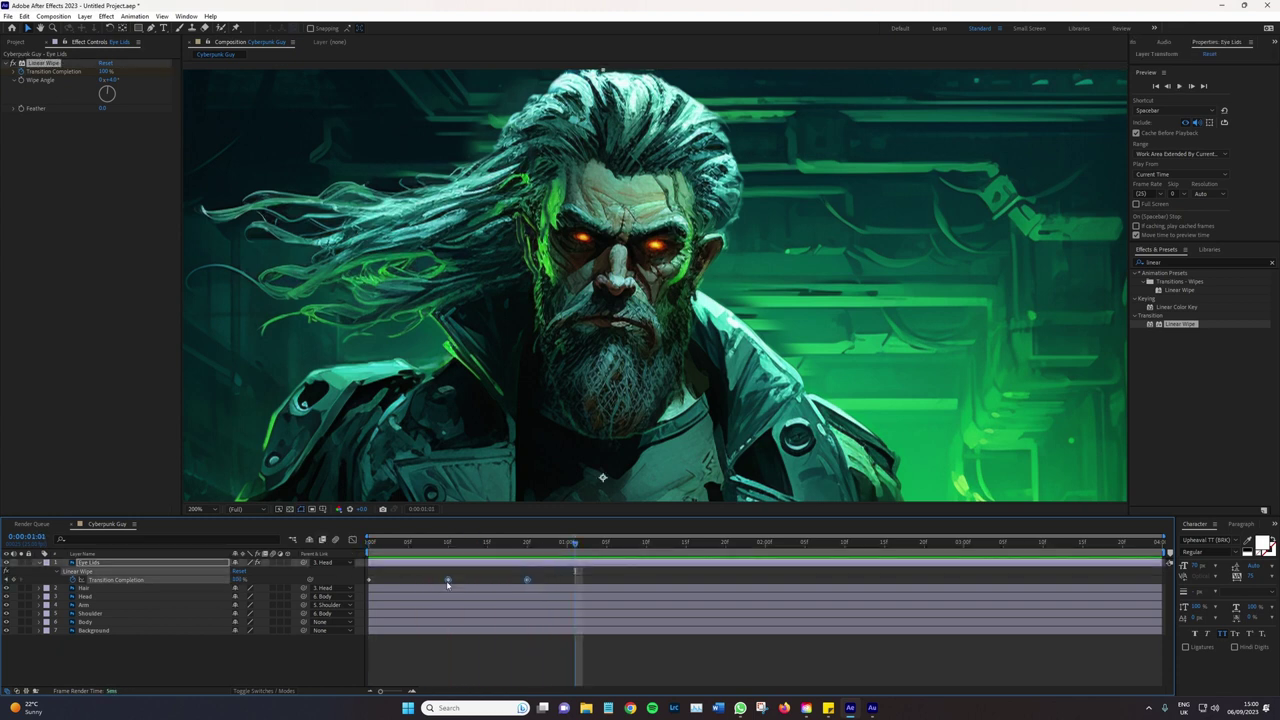
left_click(448, 579)
left_click(527, 579, "shift")
left_click_drag(448, 580, 471, 580)
left_click(556, 593)
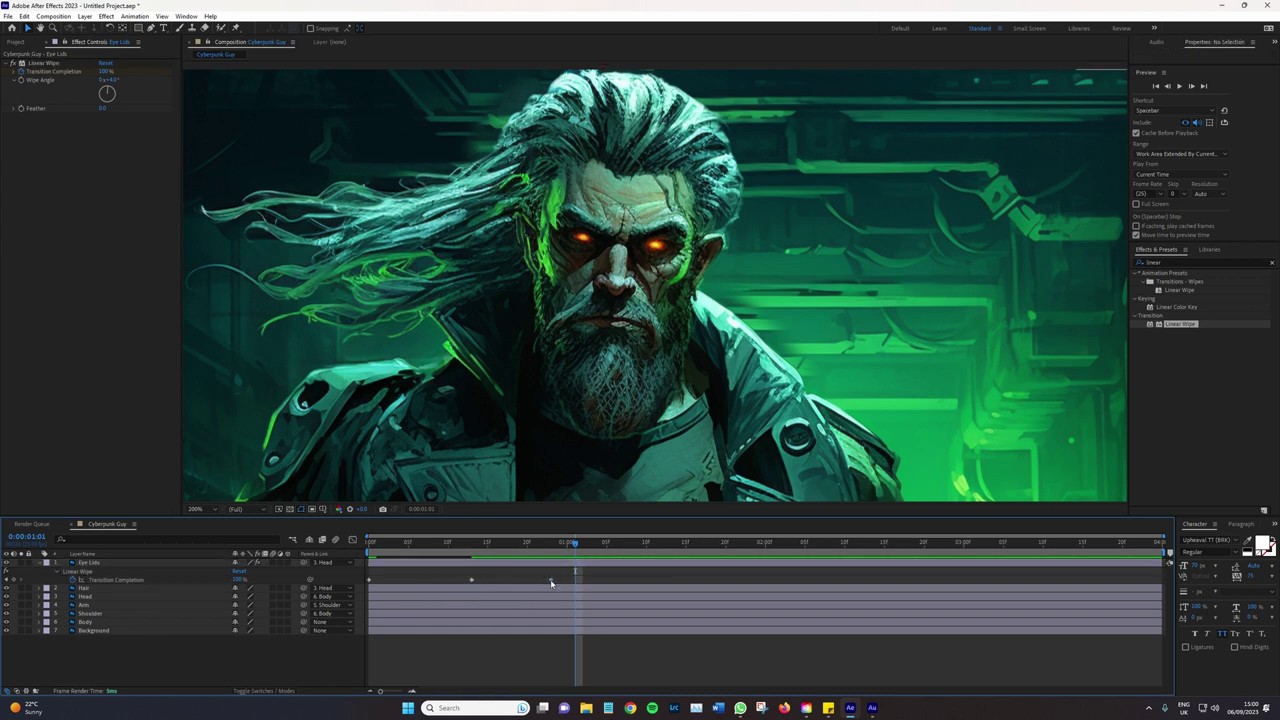
left_click_drag(550, 580, 582, 582)
key("Home")
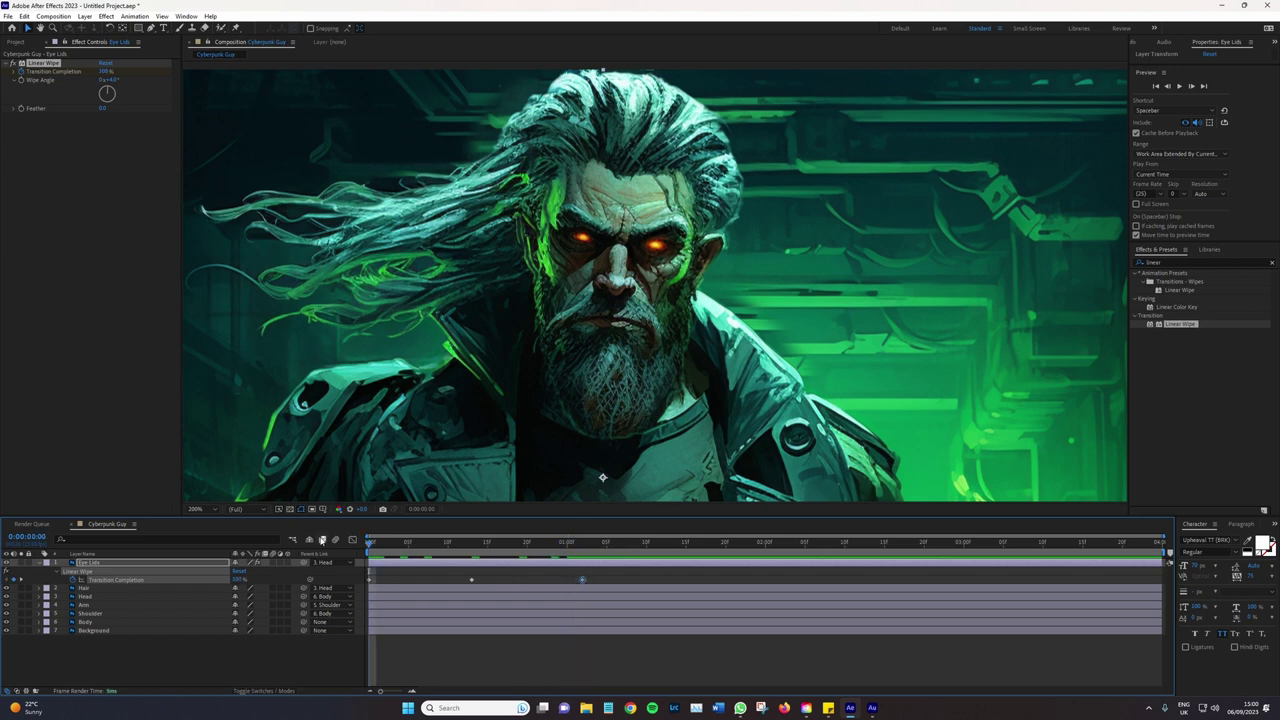
key("space")
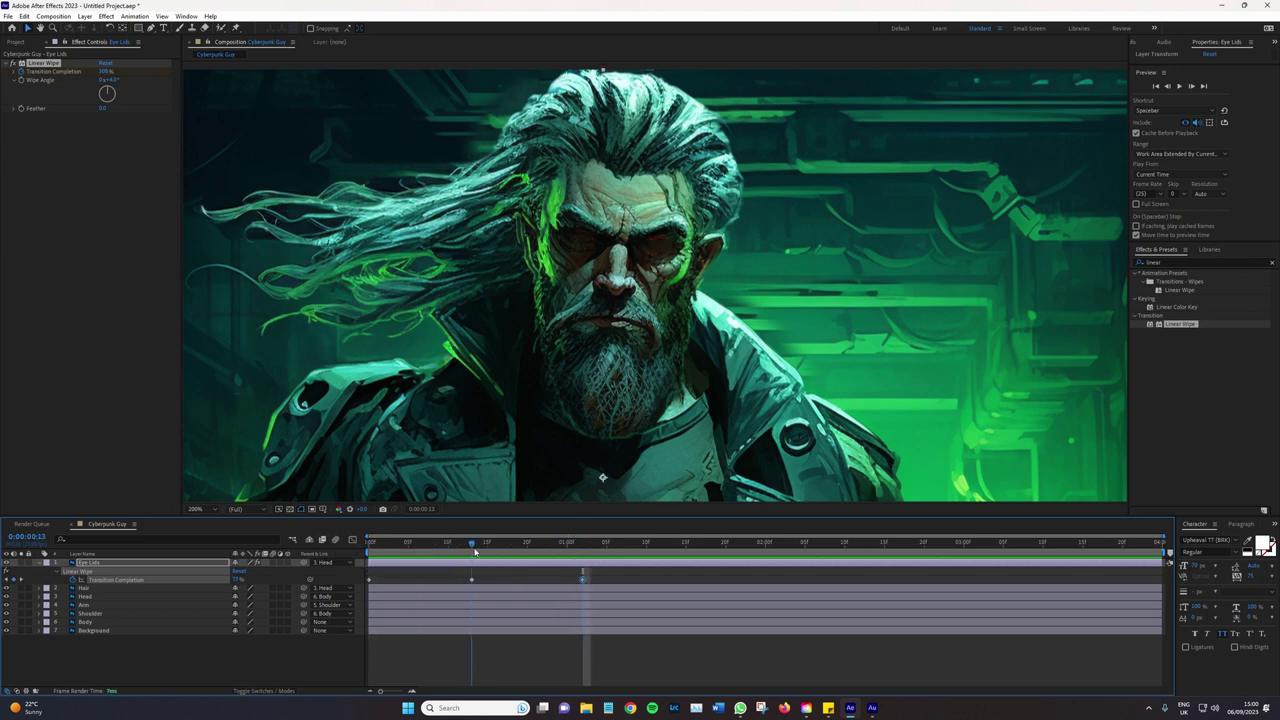
Push the eyelid keyframes later to about 0:00:00:18 and 0:00:01:09 and replay the blink
left_click(470, 552)
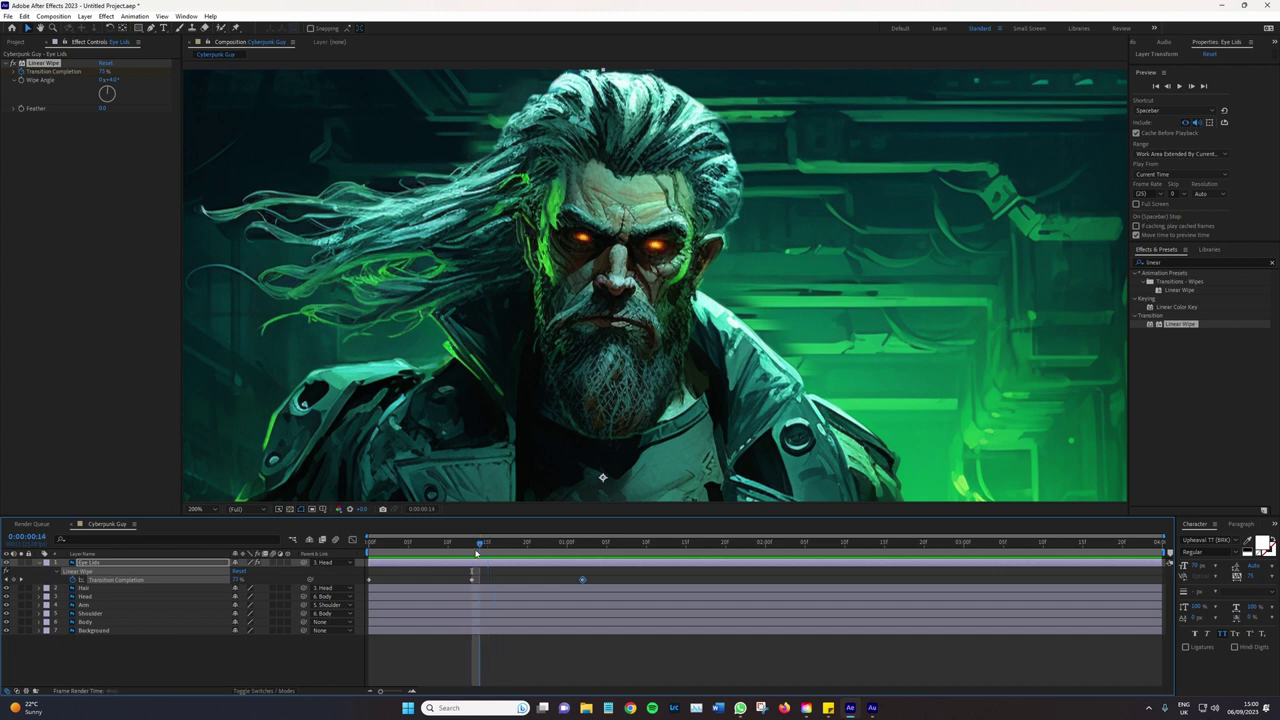
left_click(408, 545)
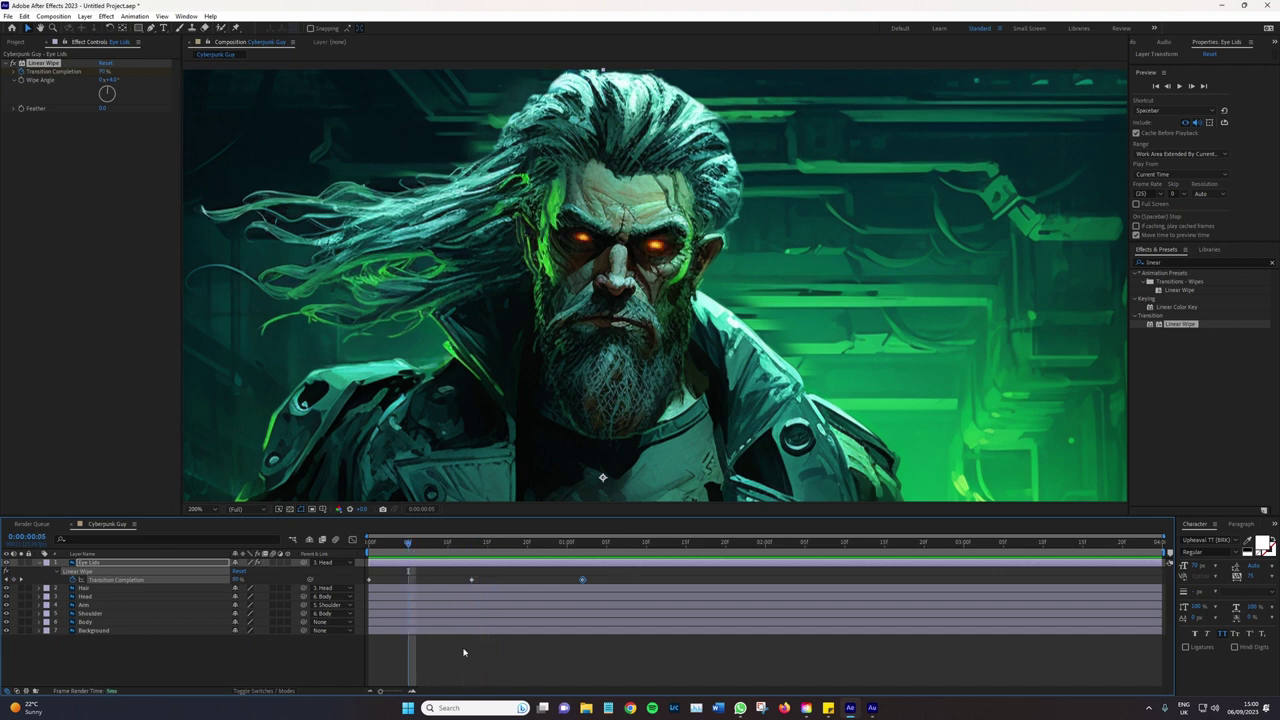
left_click_drag(582, 579, 622, 579)
mouse_move(471, 579)
left_mouse_down()
mouse_move(527, 579)
mouse_move(511, 579)
left_mouse_up()
left_click_drag(622, 579, 640, 579)
key("space")
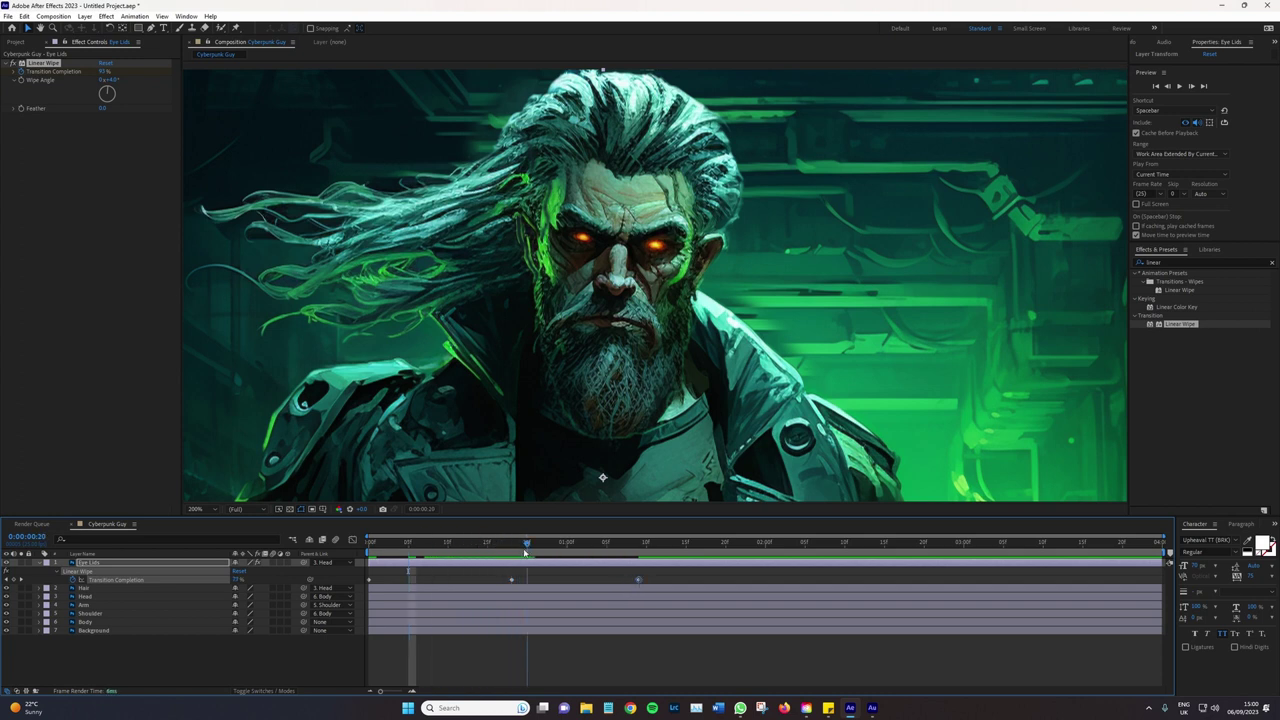
key("Home")
key("space")
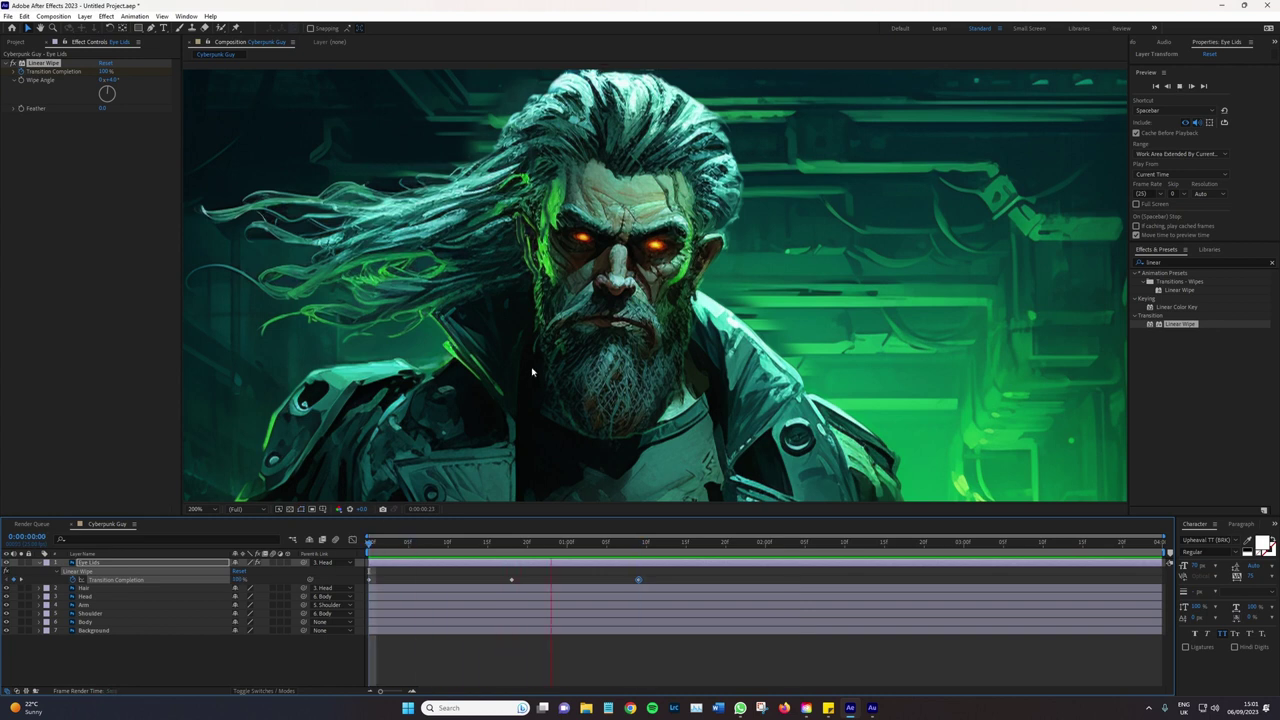
Preview the blink at full view, then zoom in on the eyes and scrub from frame 4
key("space")
key("comma")
key("Home")
key("space")
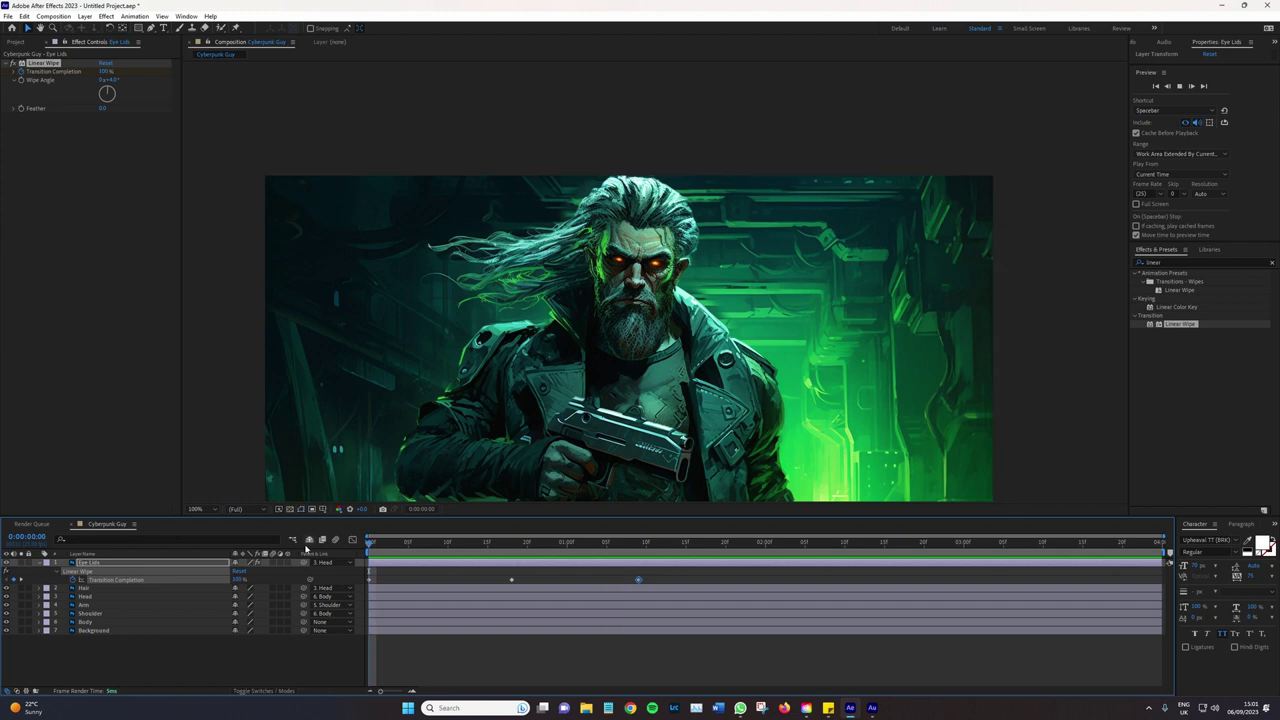
key("space")
key("period")
key("period")
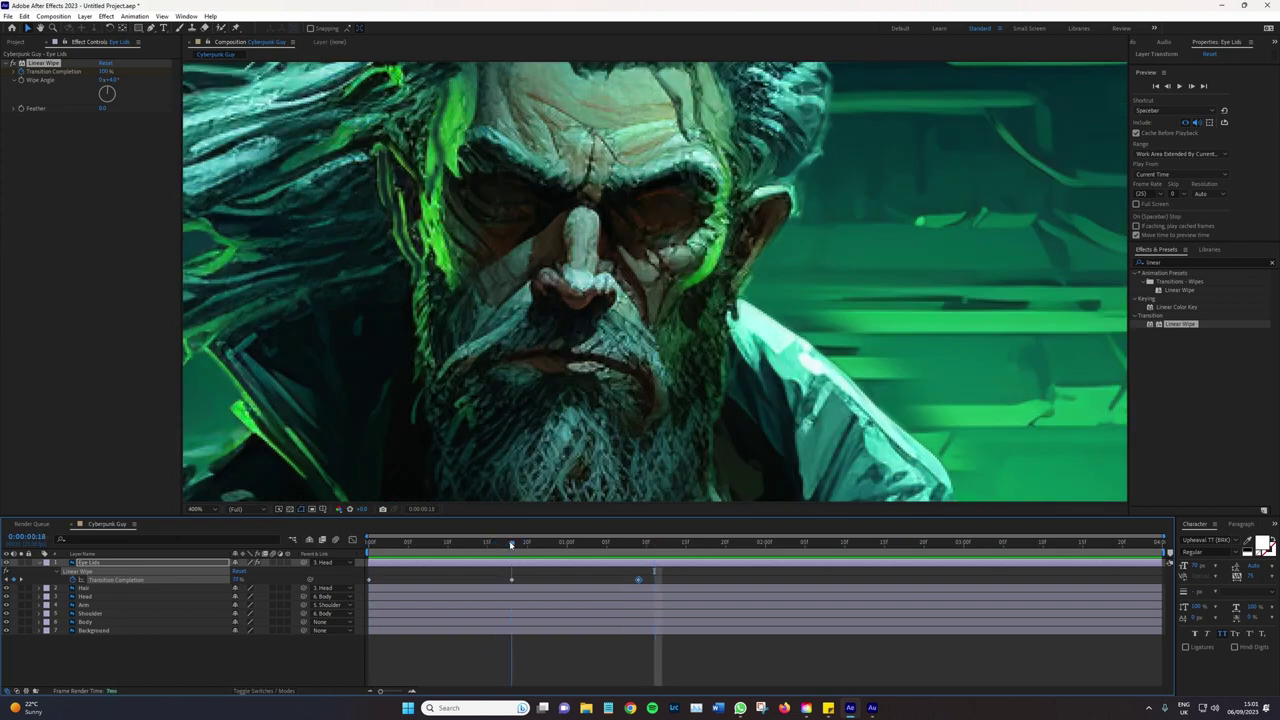
left_click(402, 543)
left_click_drag(403, 543, 512, 597)
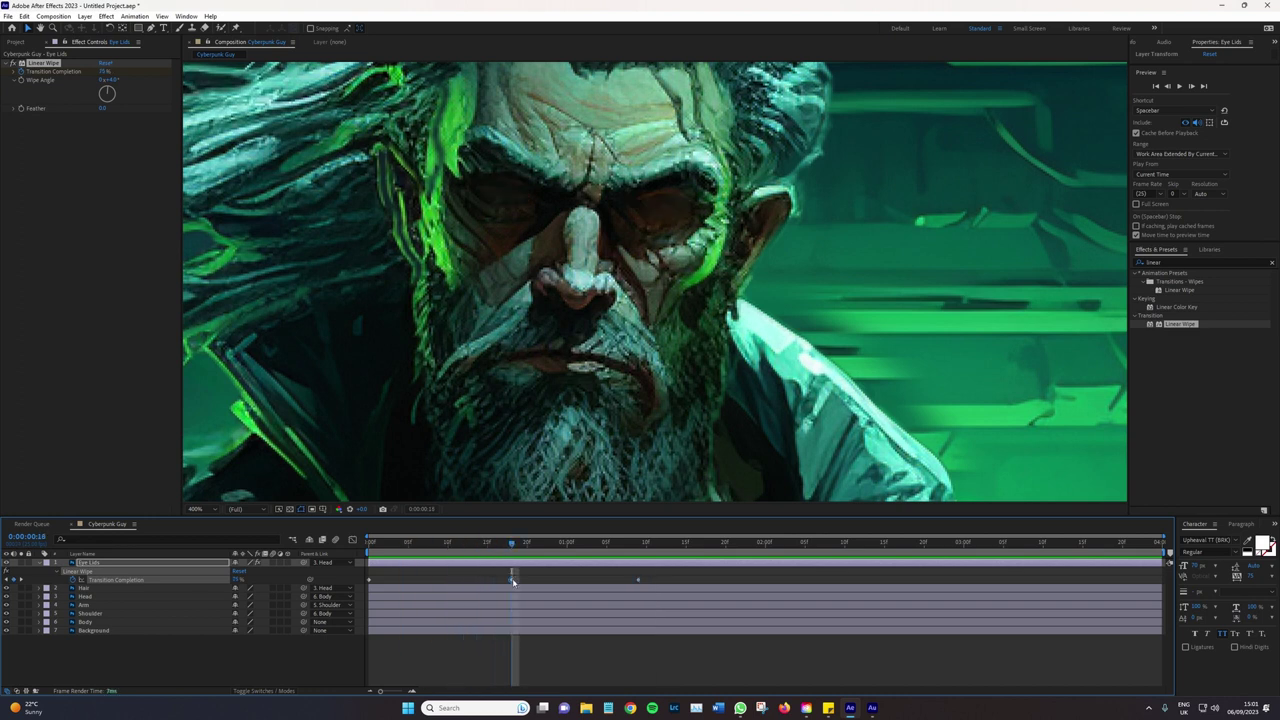
mouse_move(513, 581)
Replay the blink up close and again across the full composition
key("Home")
key("space")
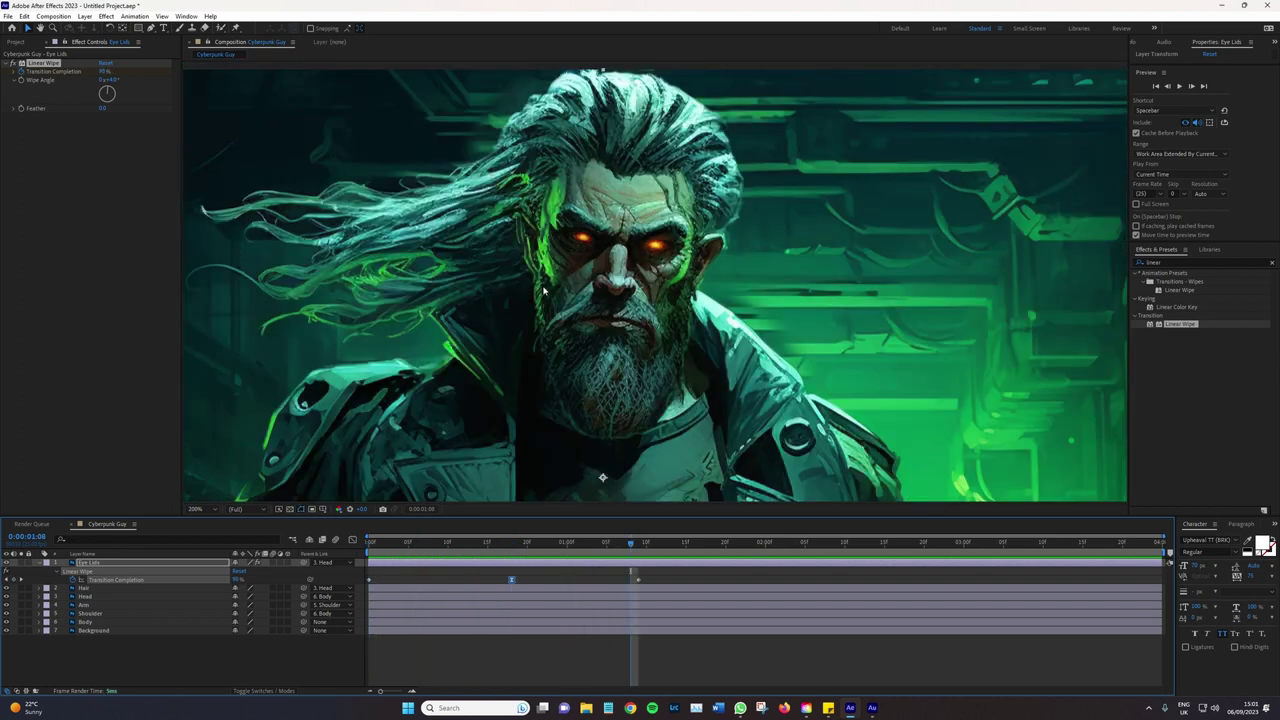
key("Home")
key("space")
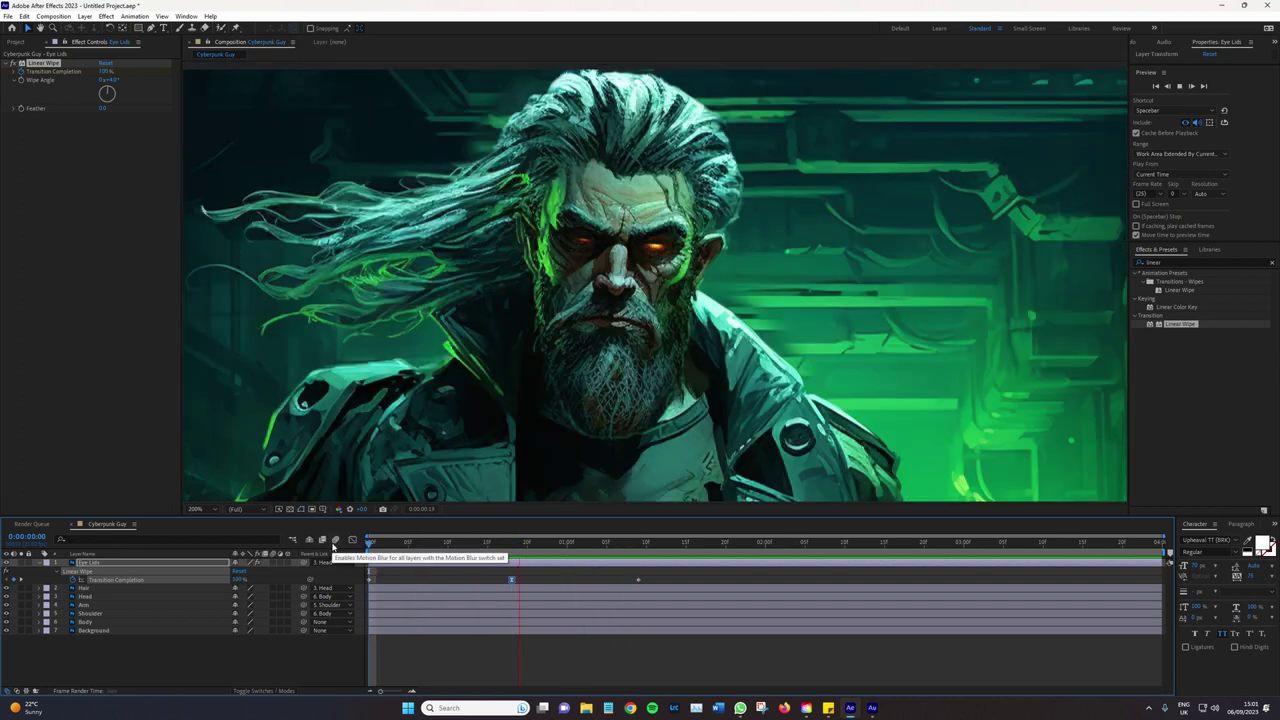
key("comma")
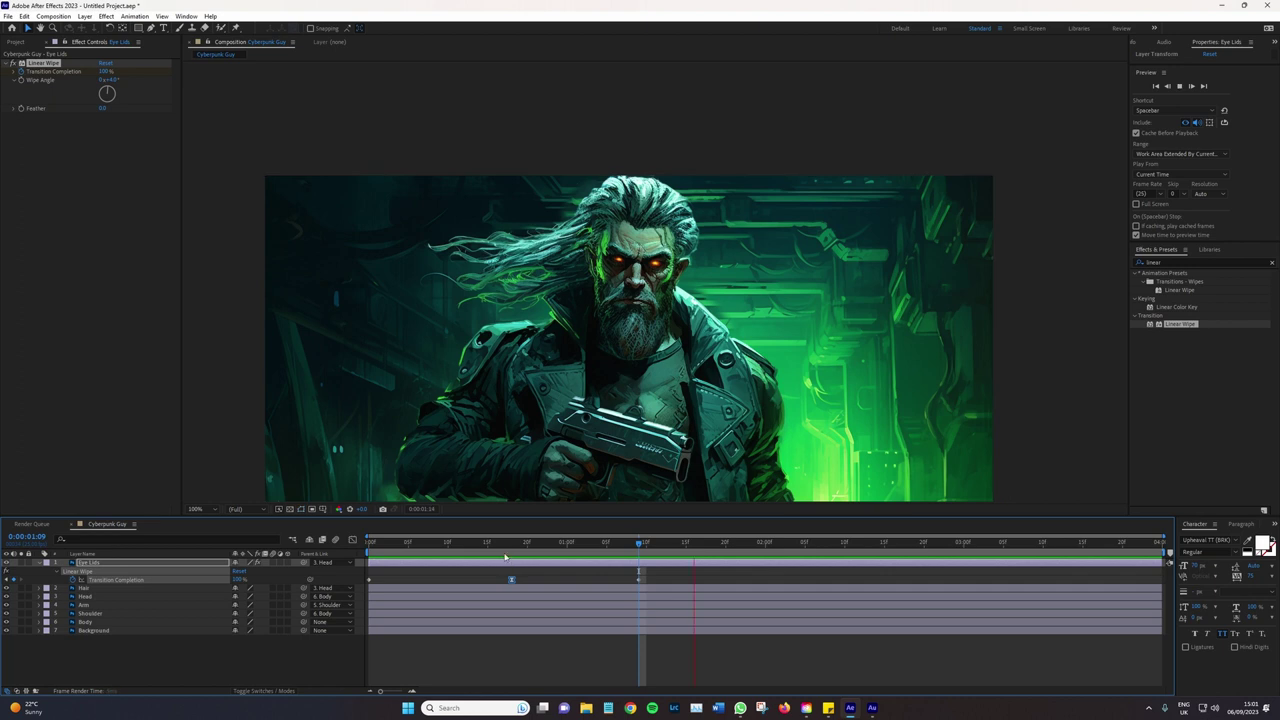
key("space")
key("Home")
key("space")
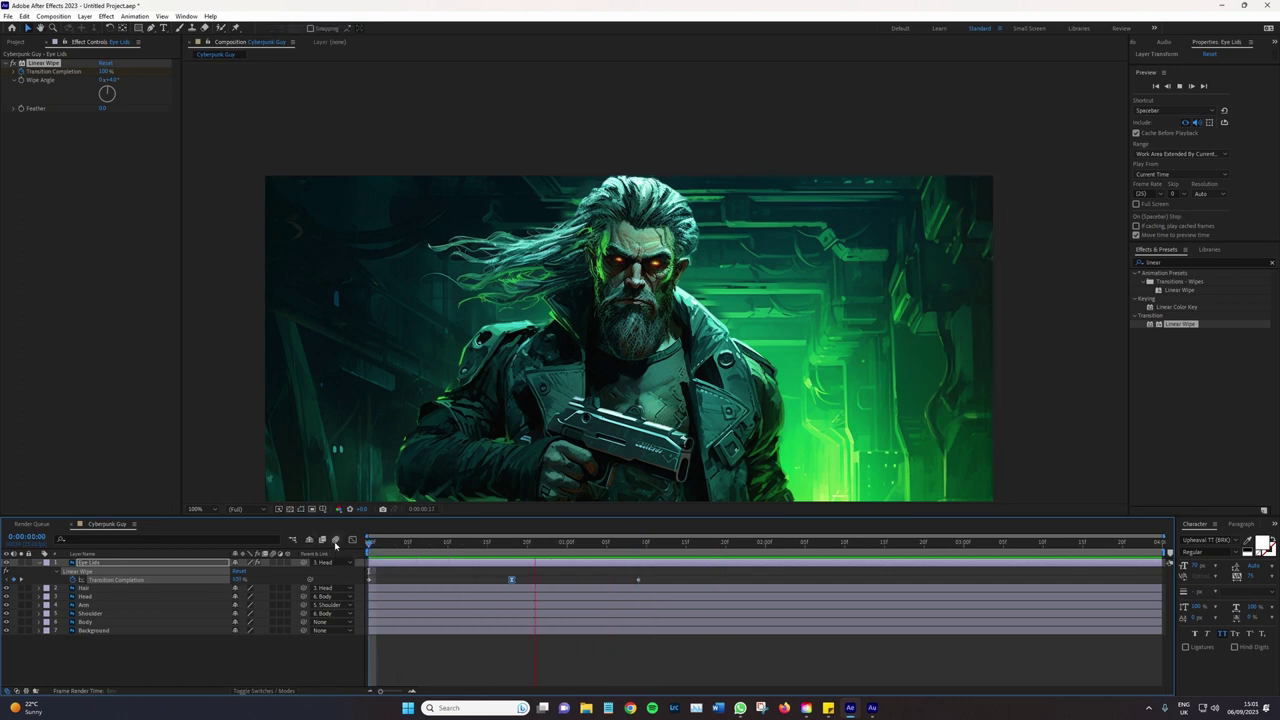
key("space")
Tighten the blink by moving the middle and last eyelid keyframes earlier, then preview it
left_click(514, 581)
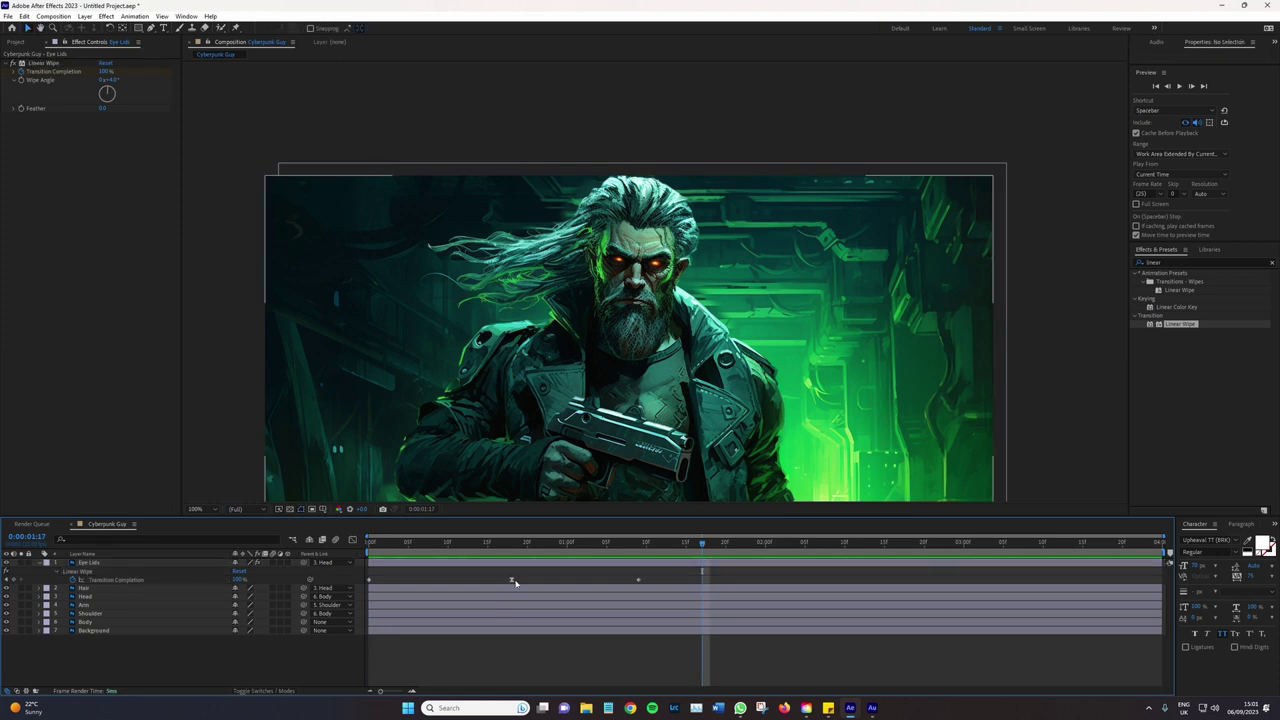
left_click_drag(486, 568, 655, 586)
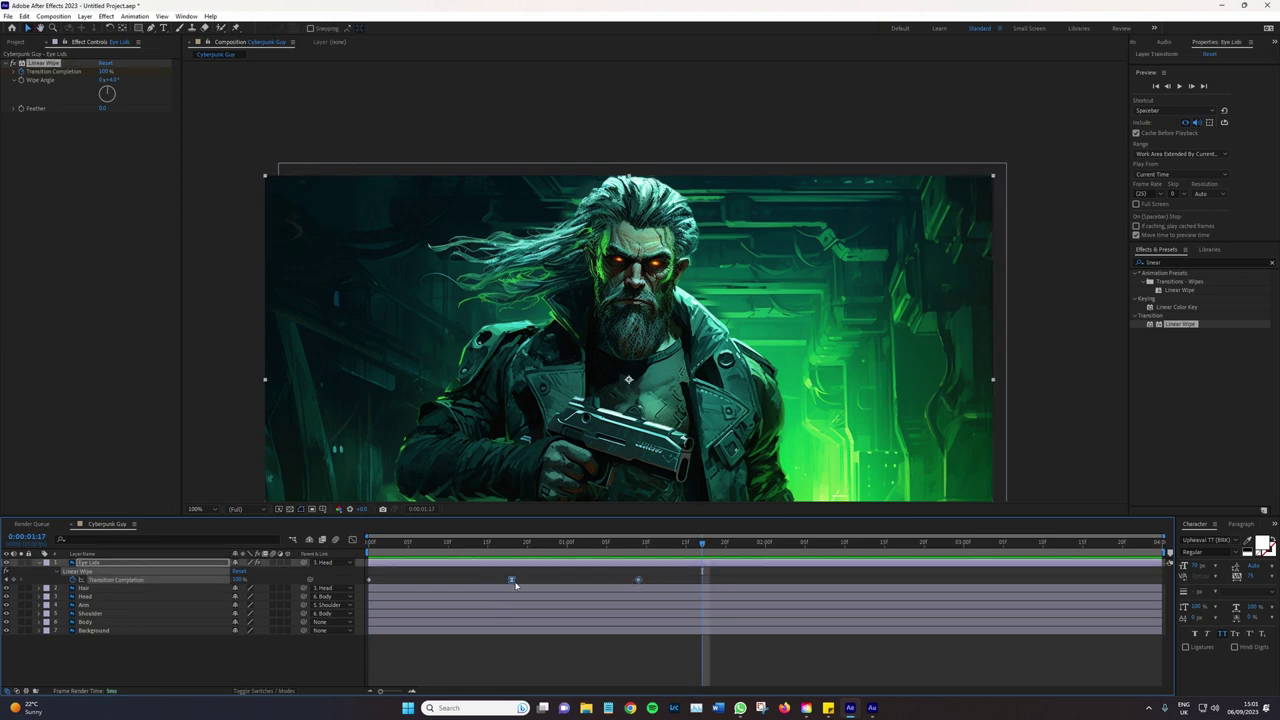
left_click_drag(510, 581, 463, 581)
left_click(639, 581)
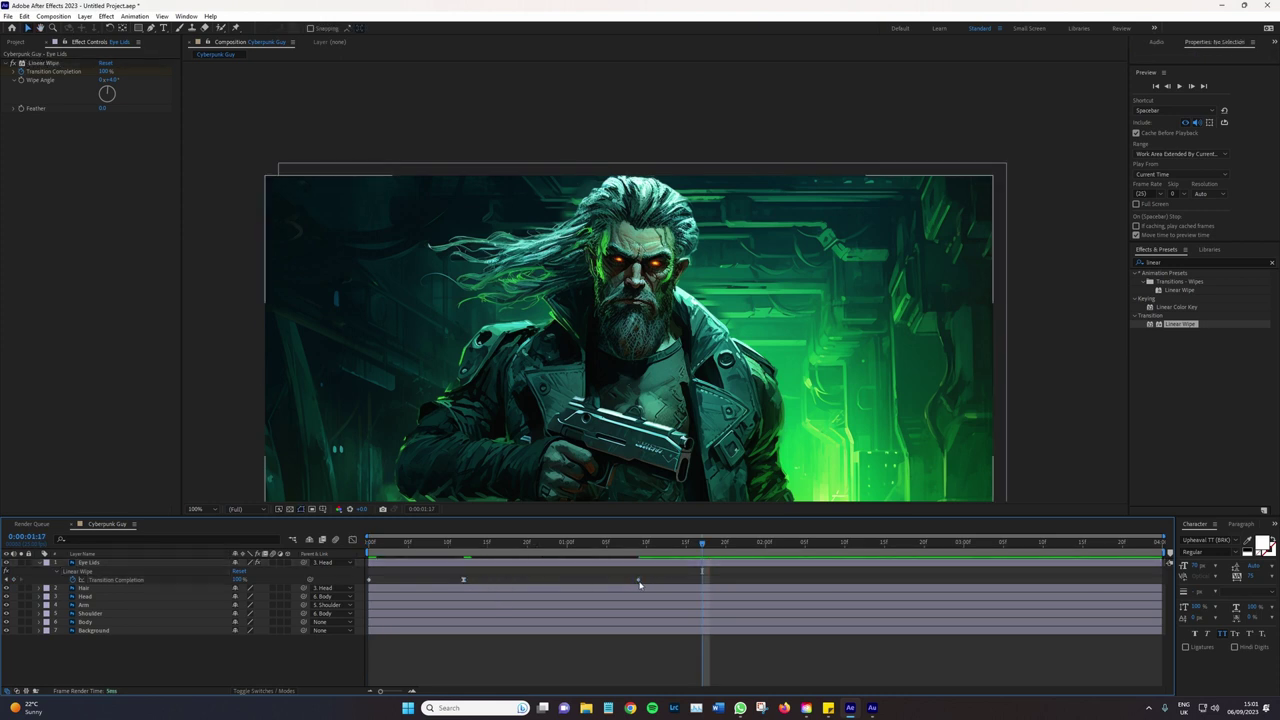
left_click_drag(639, 581, 583, 581)
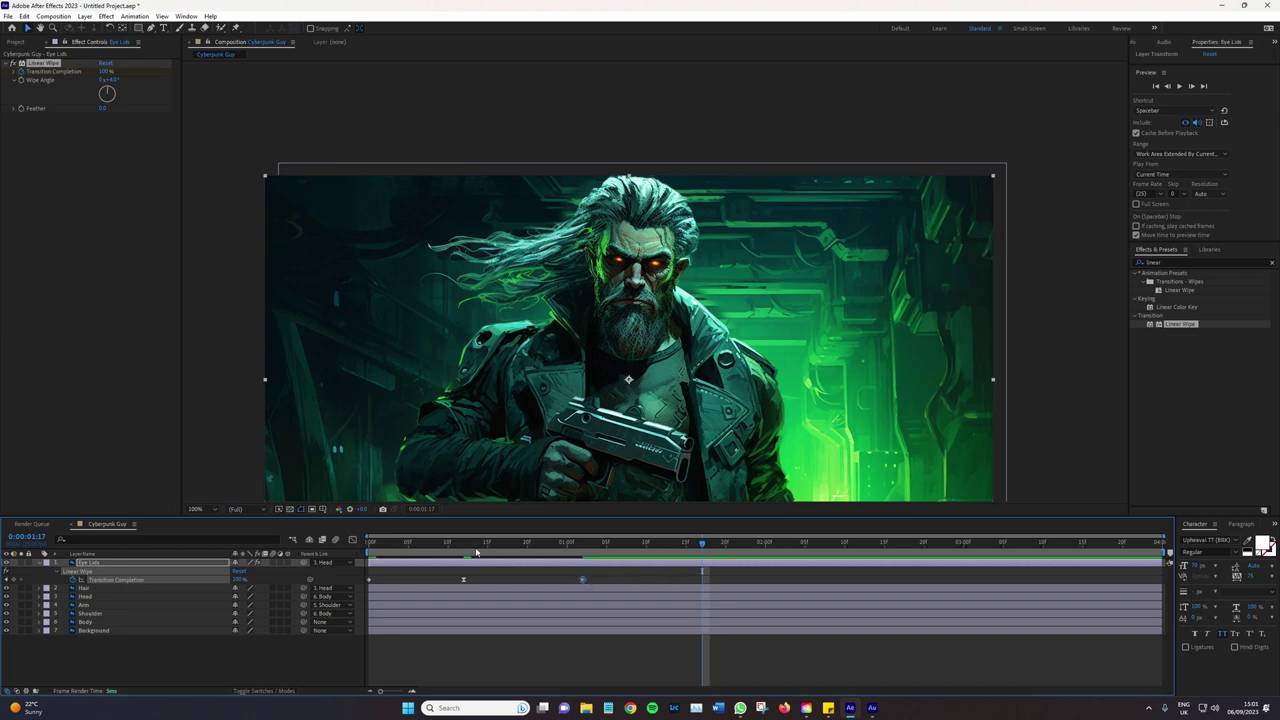
key("space")
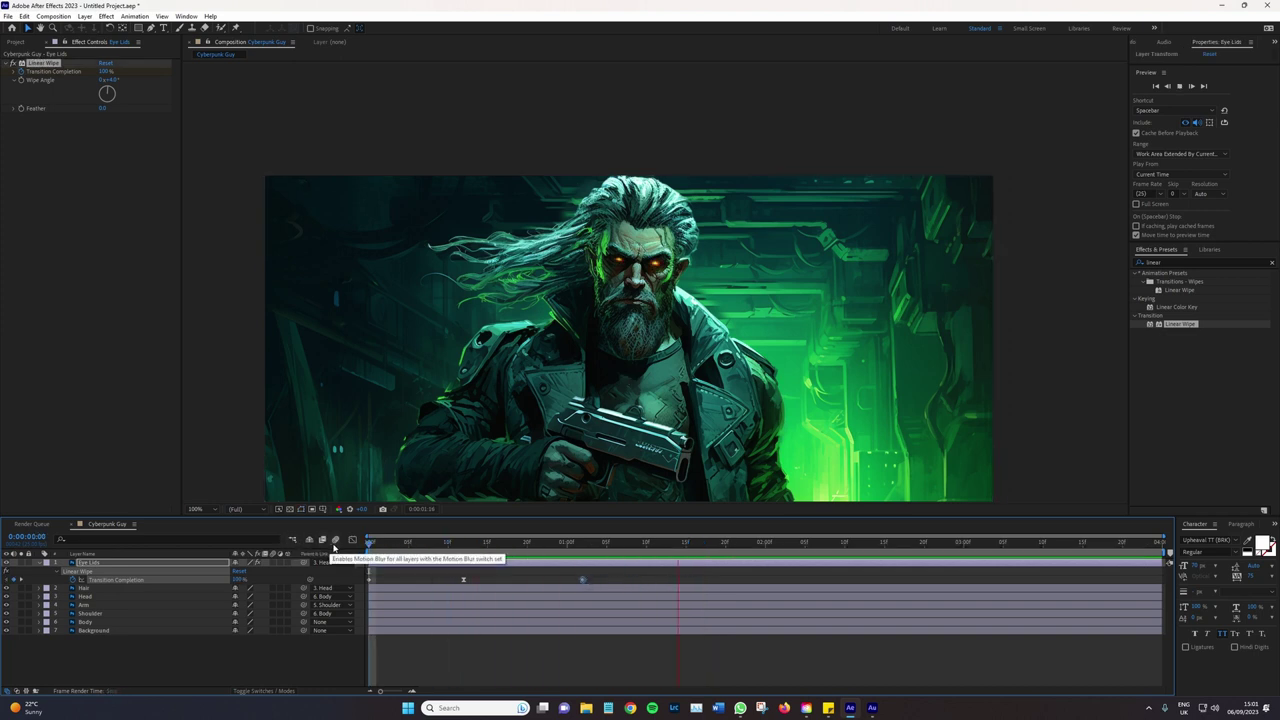
left_click(631, 545)
key("space")
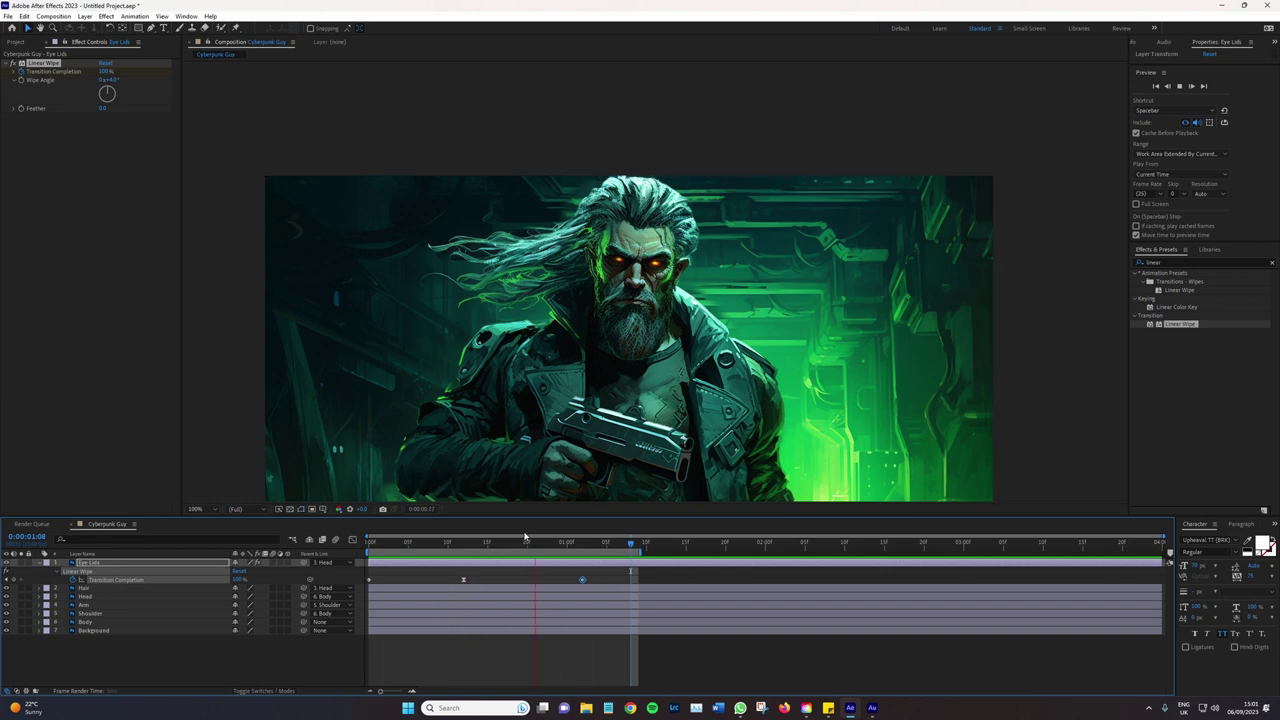
left_click(610, 582)
Paste the blink keyframes near three seconds for a second blink, nudged slightly earlier
left_click(610, 582)
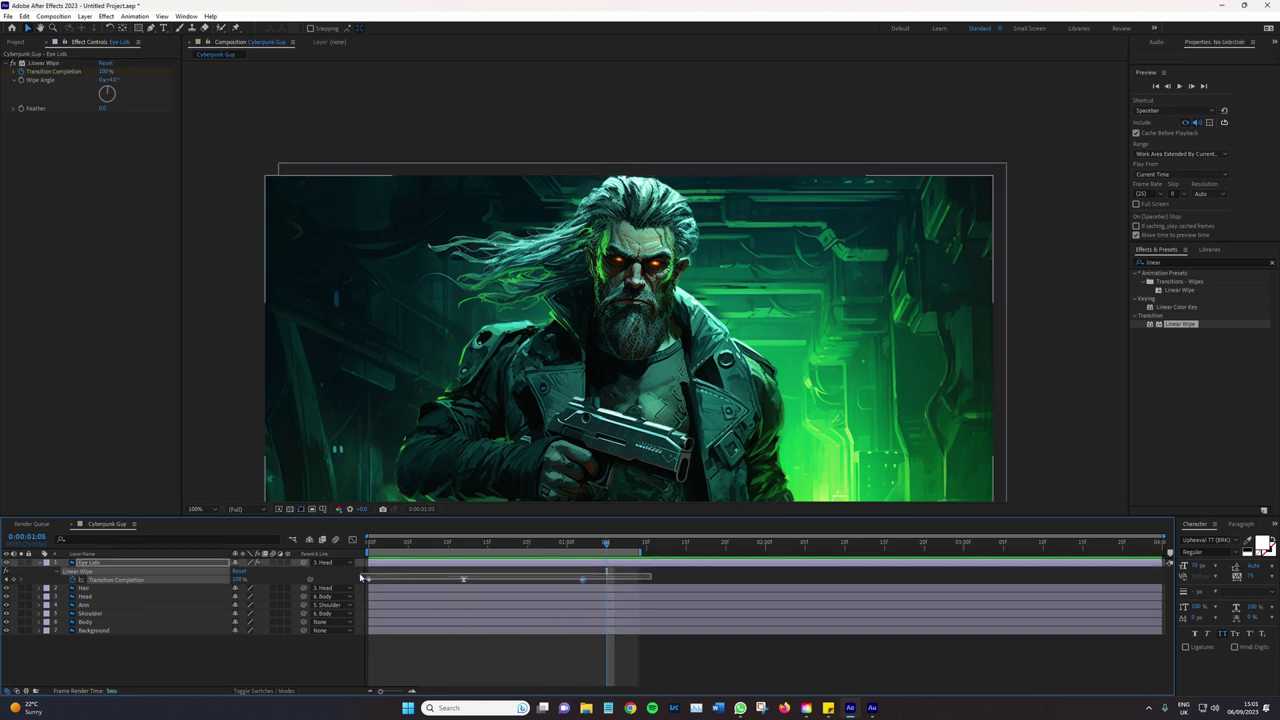
left_click_drag(370, 580, 418, 581)
key("ctrl+z")
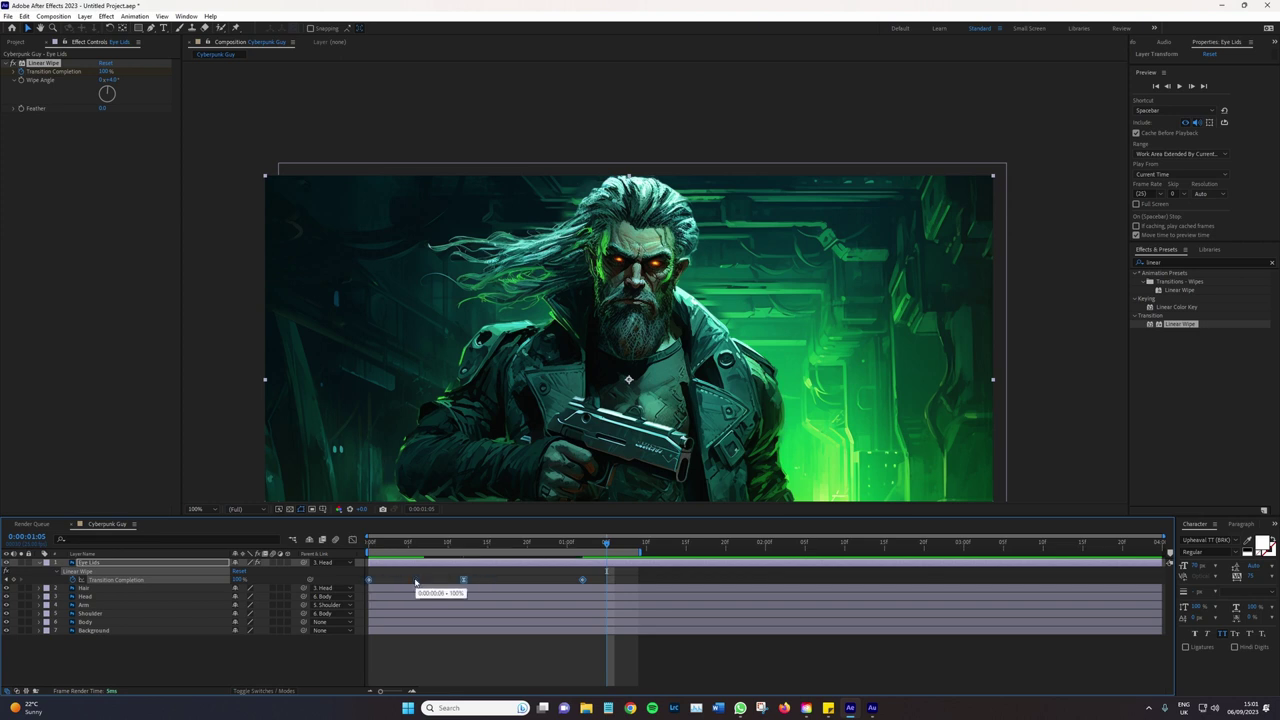
left_click(963, 548)
key("ctrl+v")
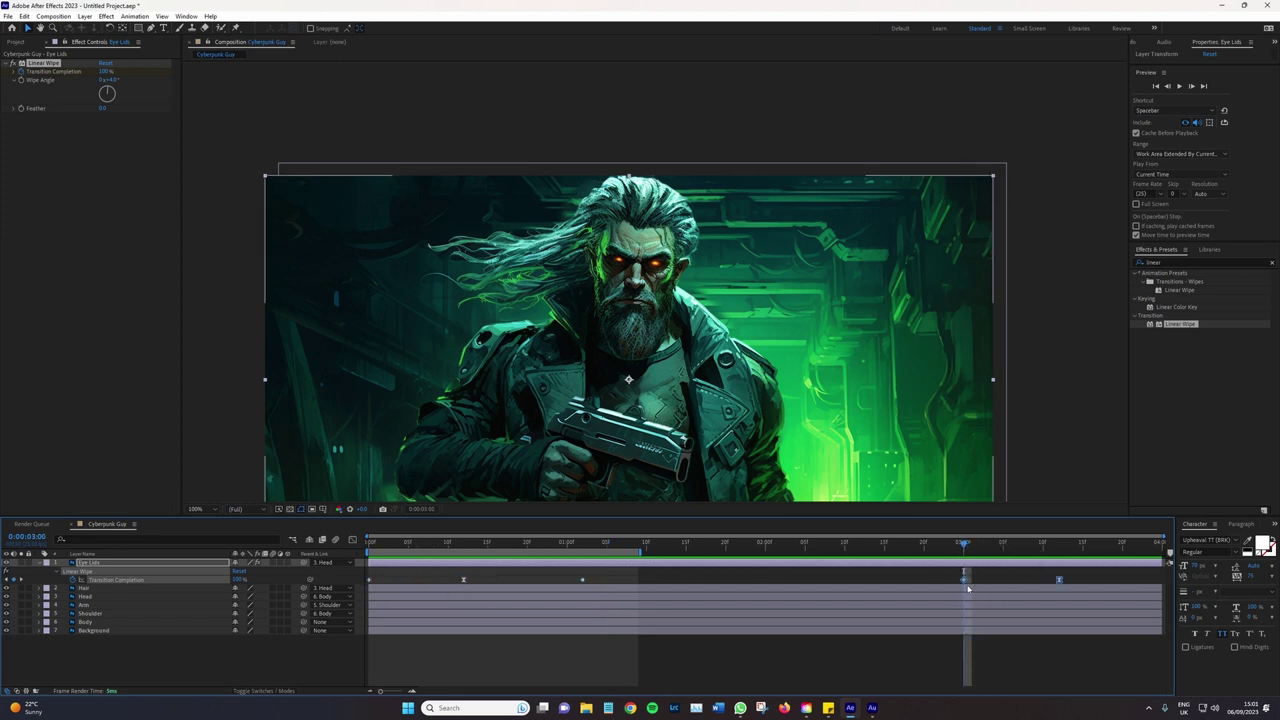
left_click_drag(963, 579, 948, 579)
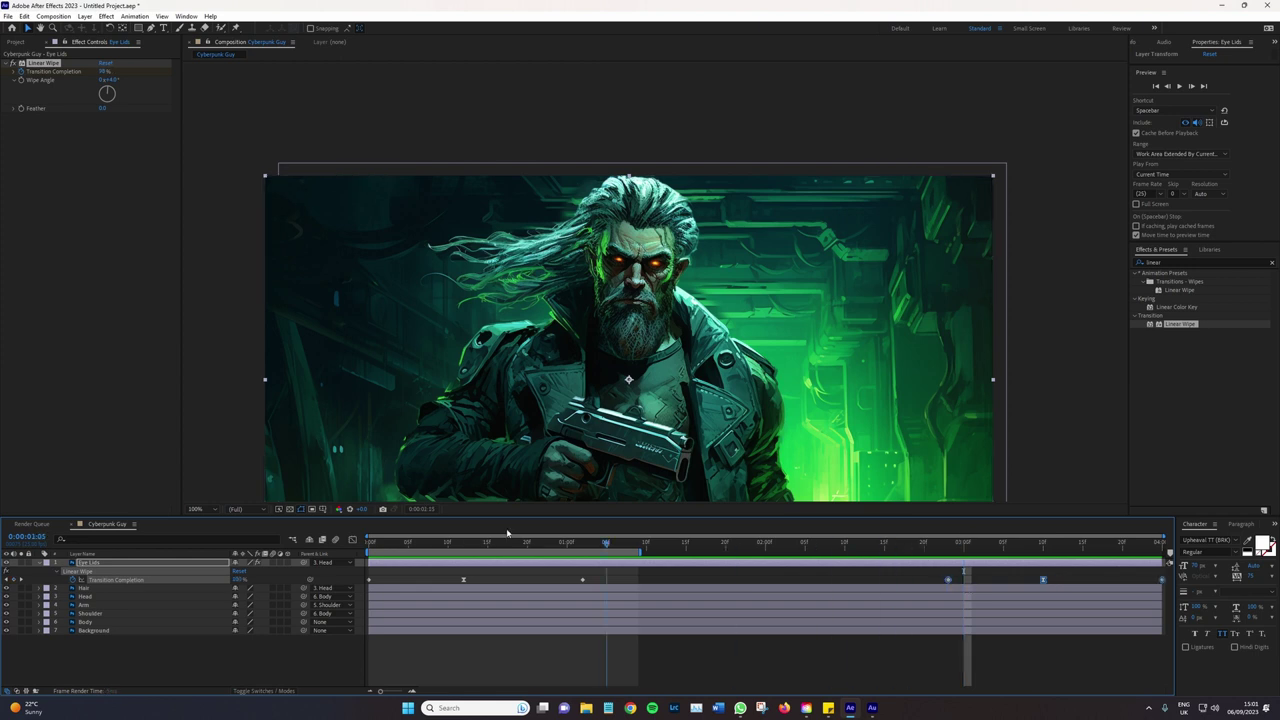
Extend the work area to the composition's end and preview both blinks
left_click(471, 543)
left_click_drag(639, 549, 1163, 549)
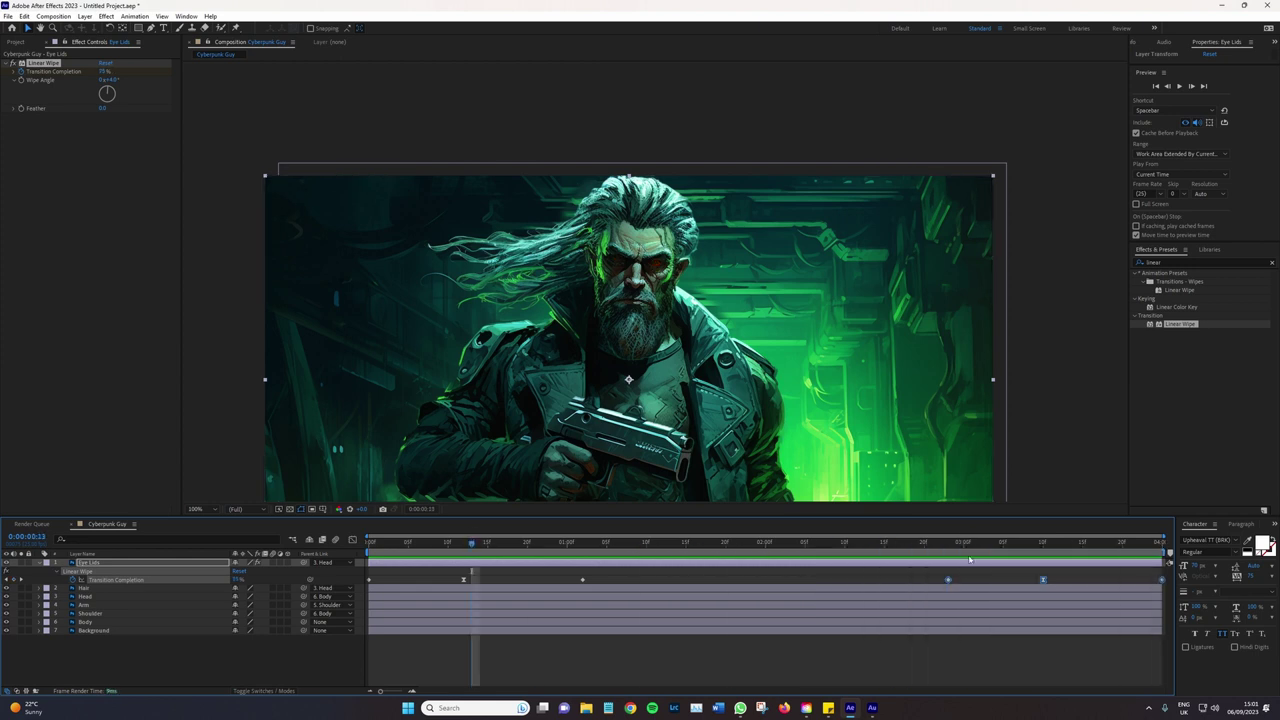
left_click(369, 543)
key("space")
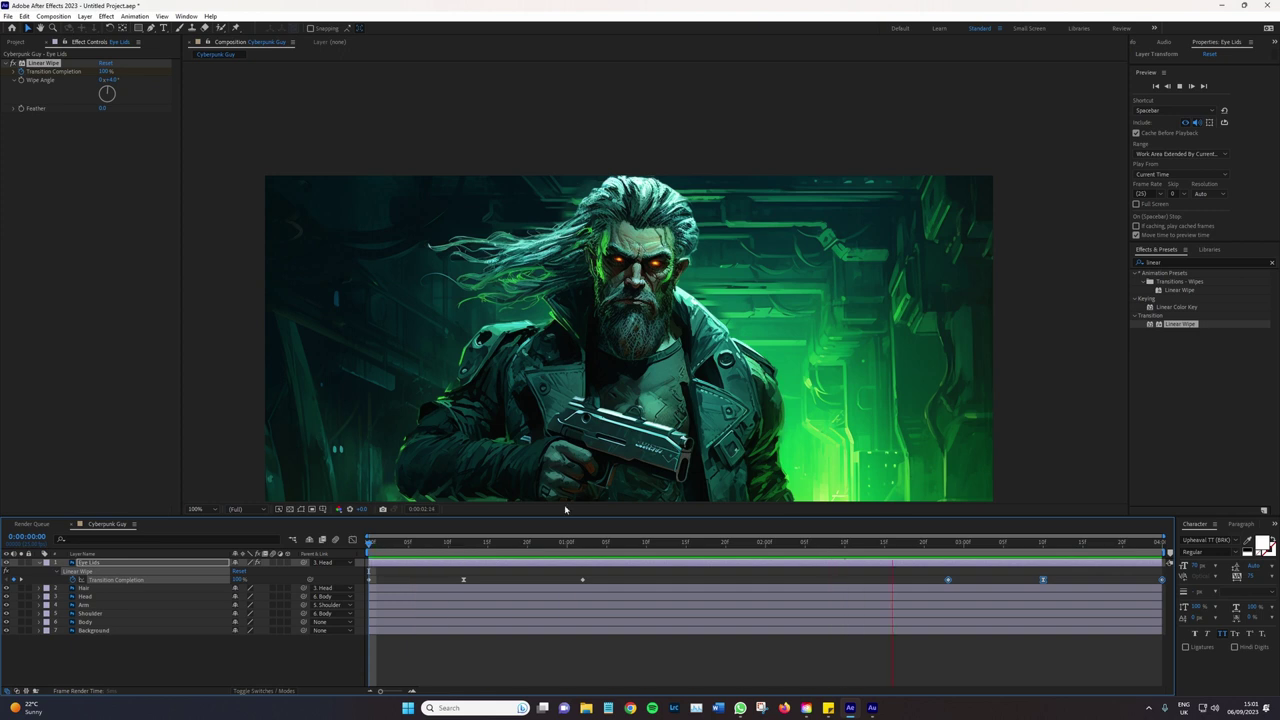
key("space")
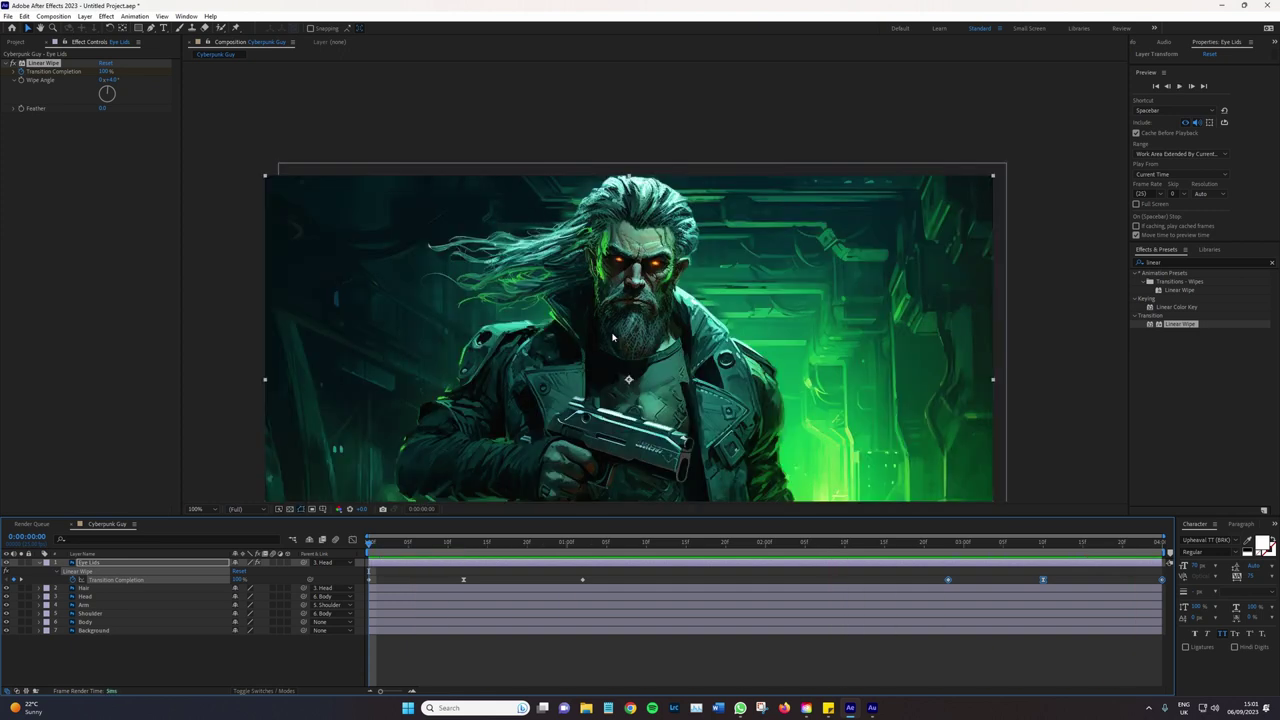
Zoom in on the character and key the eyelid Transition Completion at 0% on frame 12
key("period")
left_click_drag(424, 543, 432, 543)
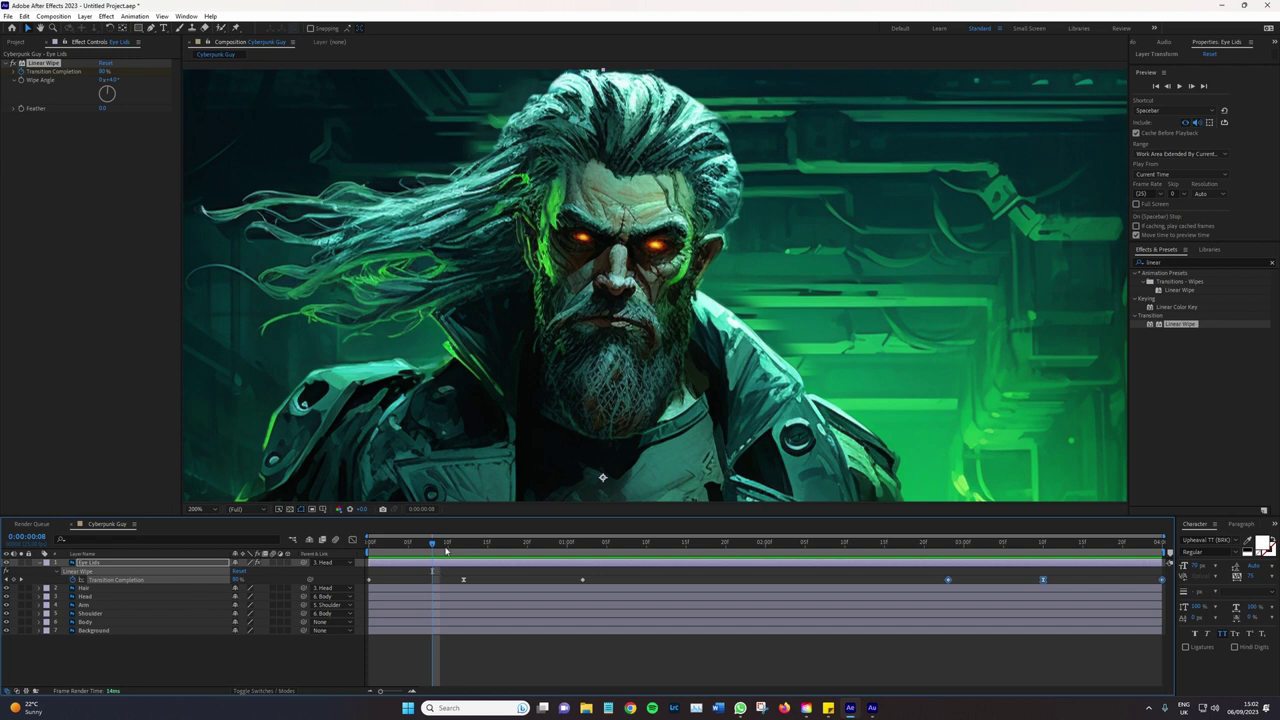
left_click_drag(446, 551, 433, 551)
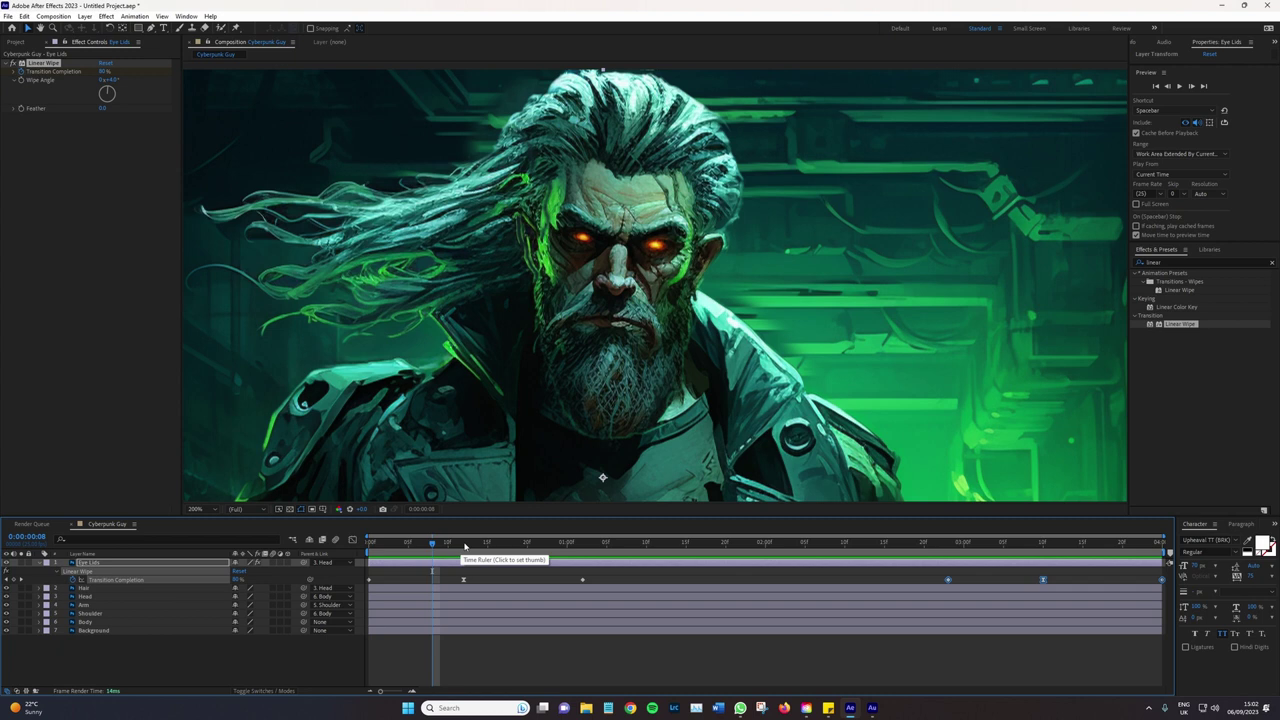
left_click(465, 545)
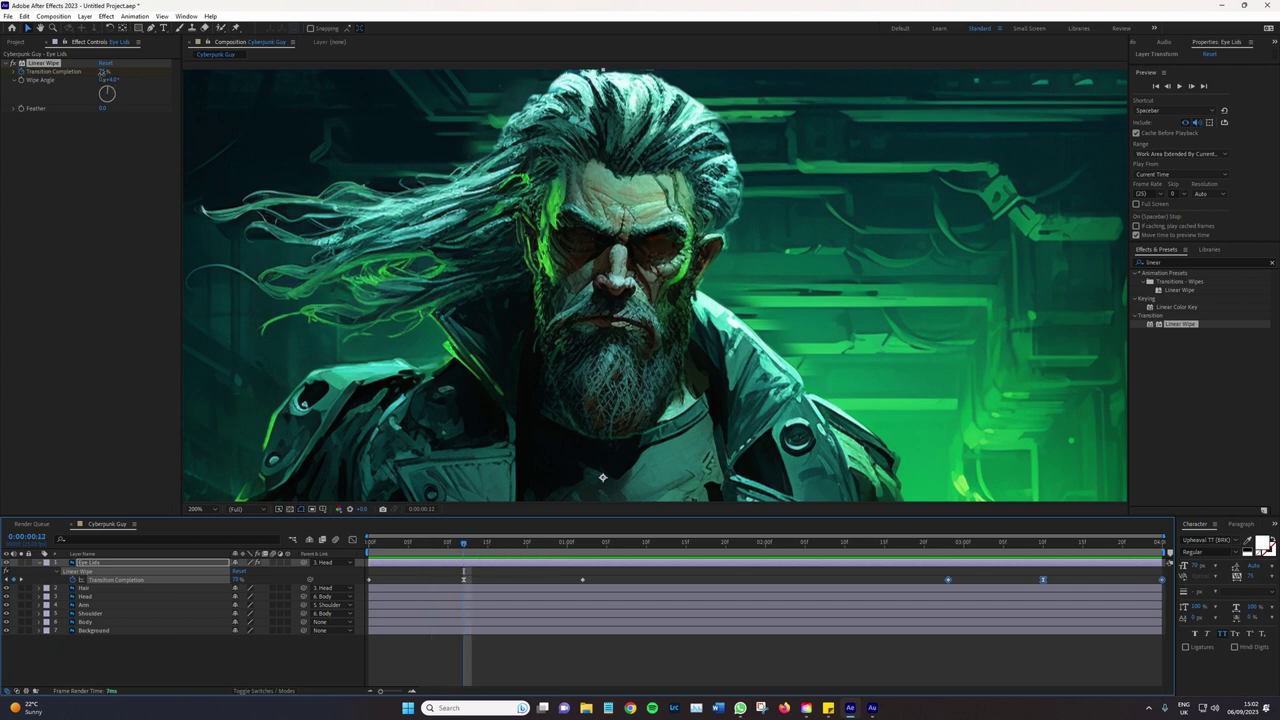
left_click(104, 72)
key("Return")
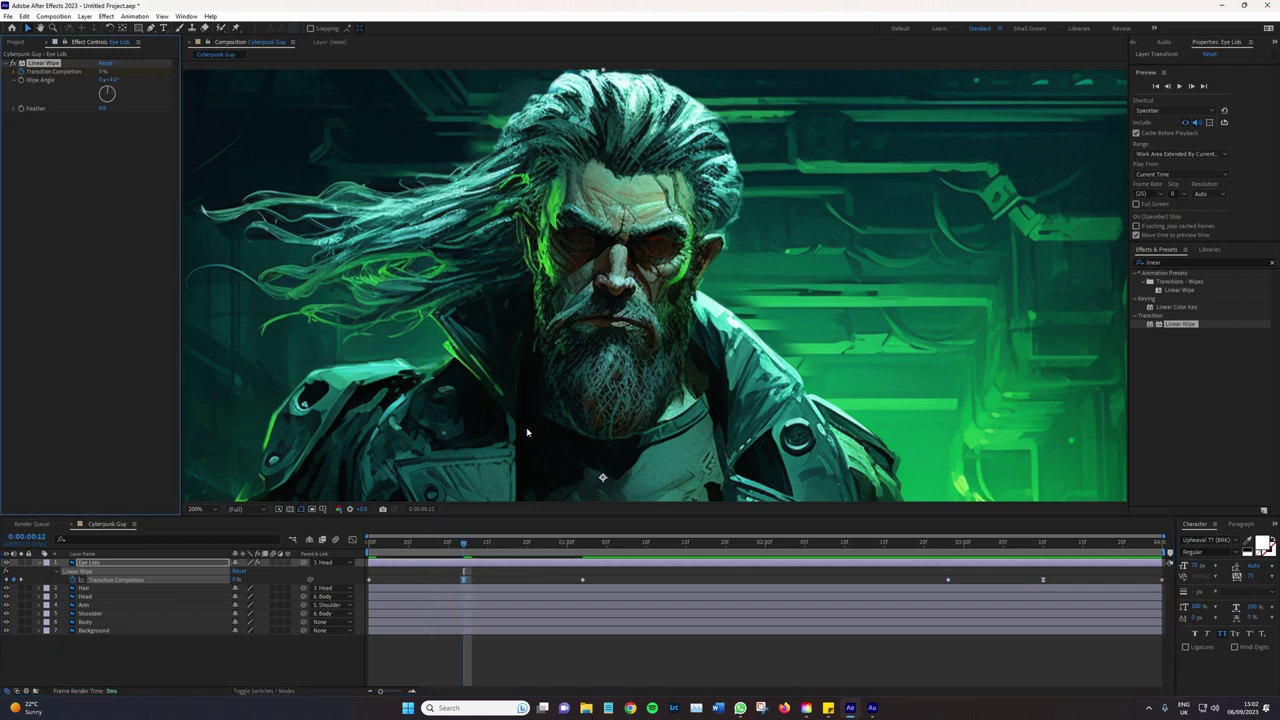
Replay the blink animation several times with the Eye Lids layer deselected
left_click(600, 543)
key("space")
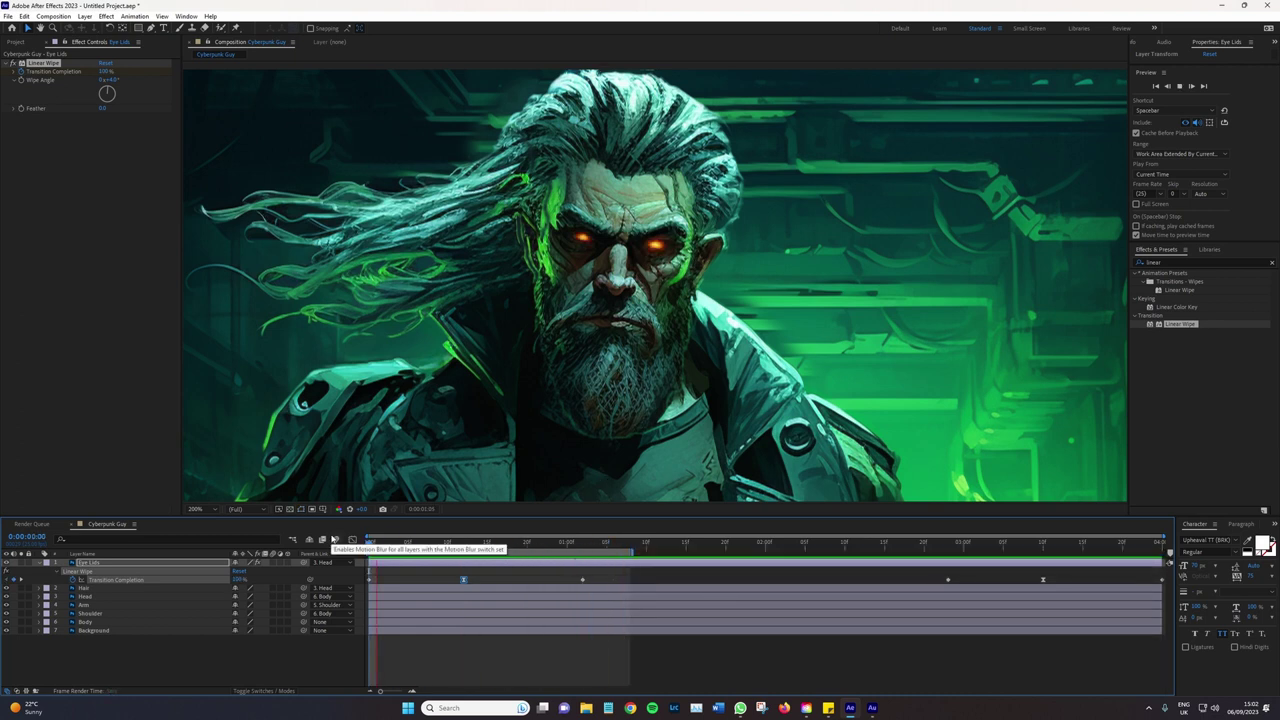
key("space")
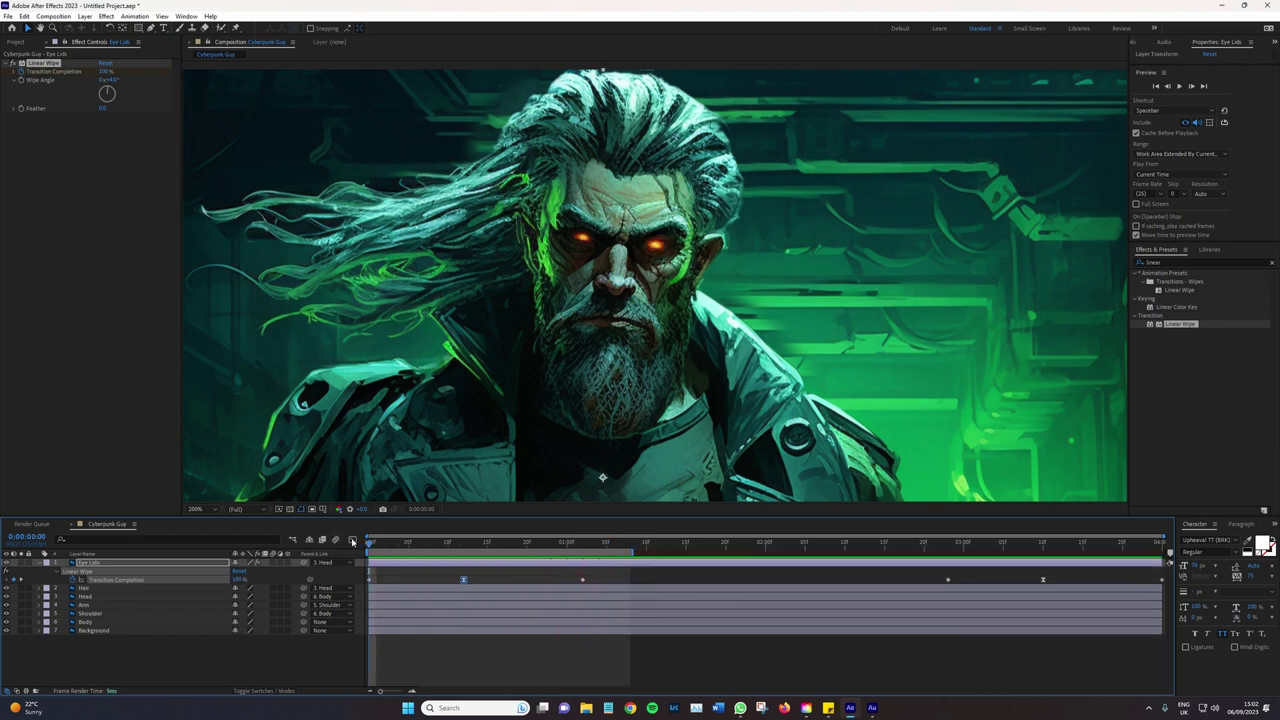
left_click(602, 477)
key("space")
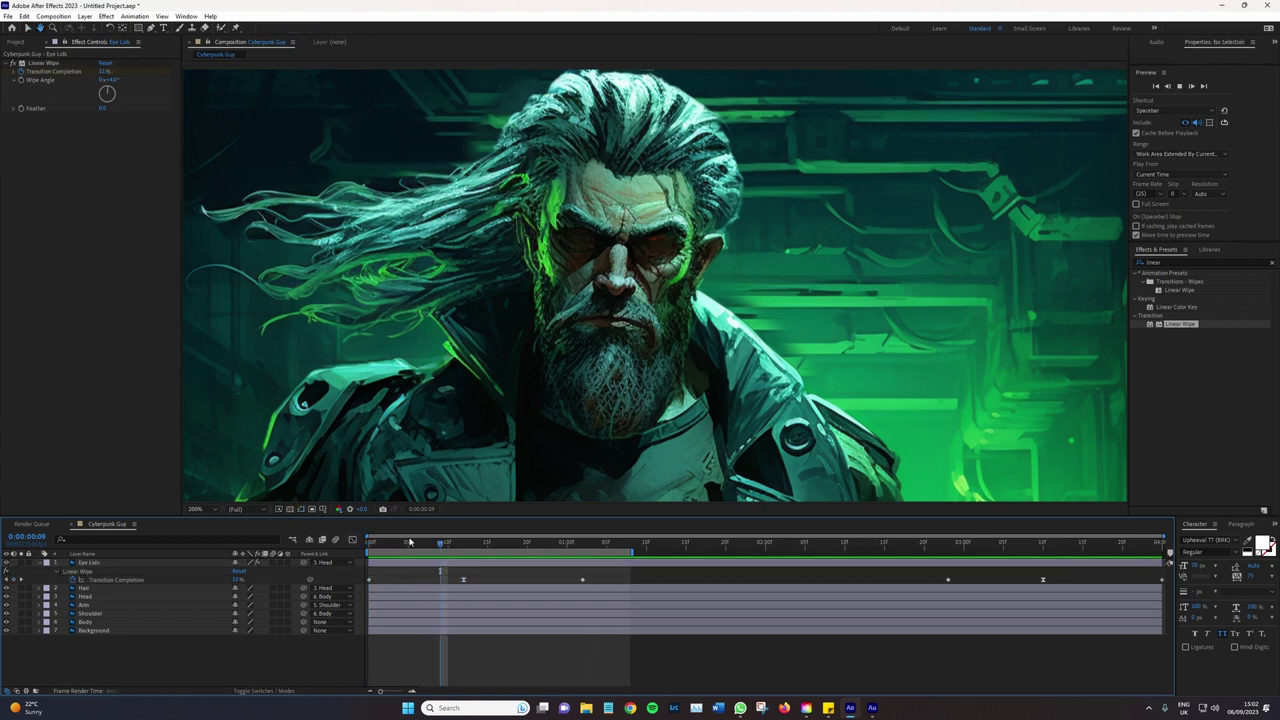
key("space")
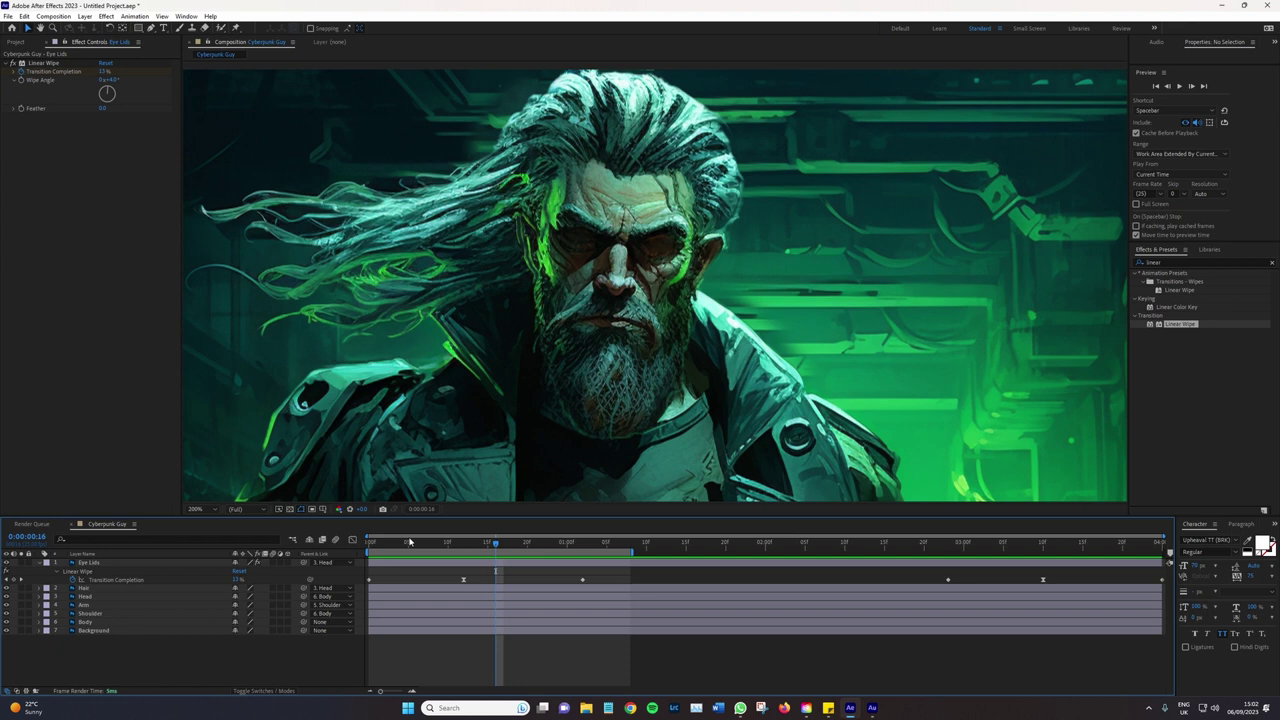
key("space")
key("space")
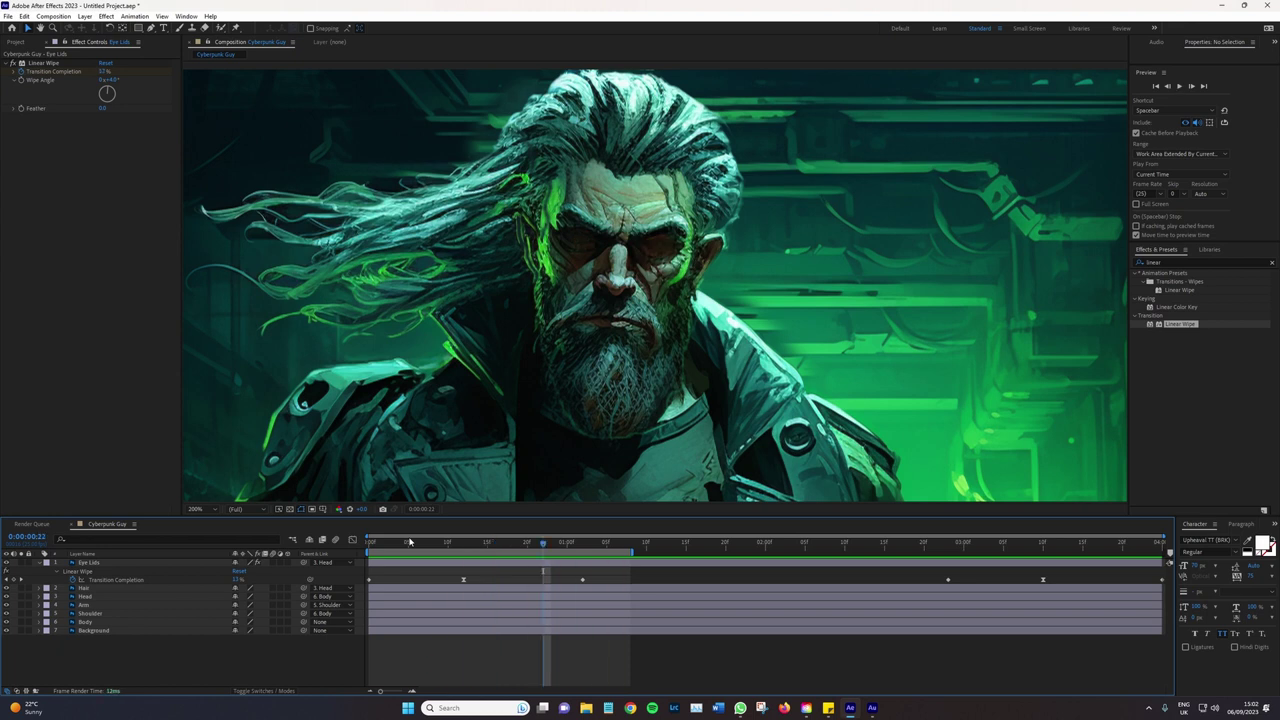
Change the frame-12 Transition Completion keyframe to 75%
left_click_drag(447, 548, 463, 548)
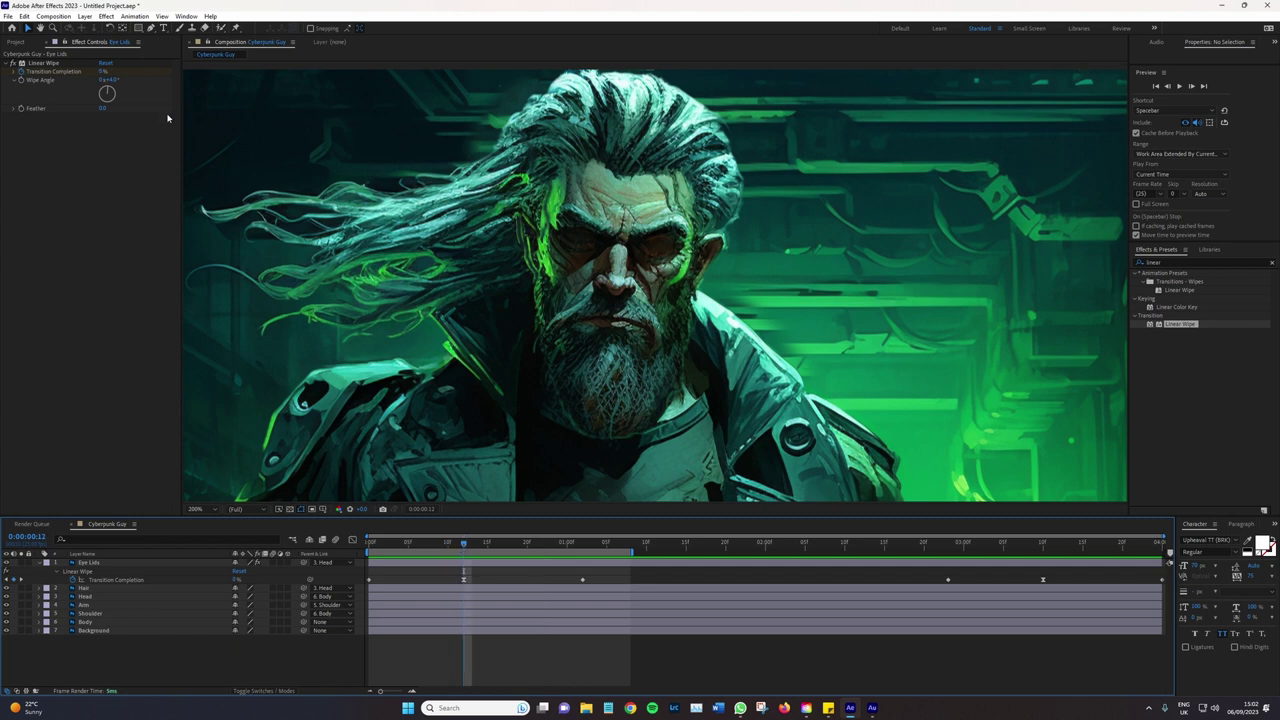
left_click(104, 72)
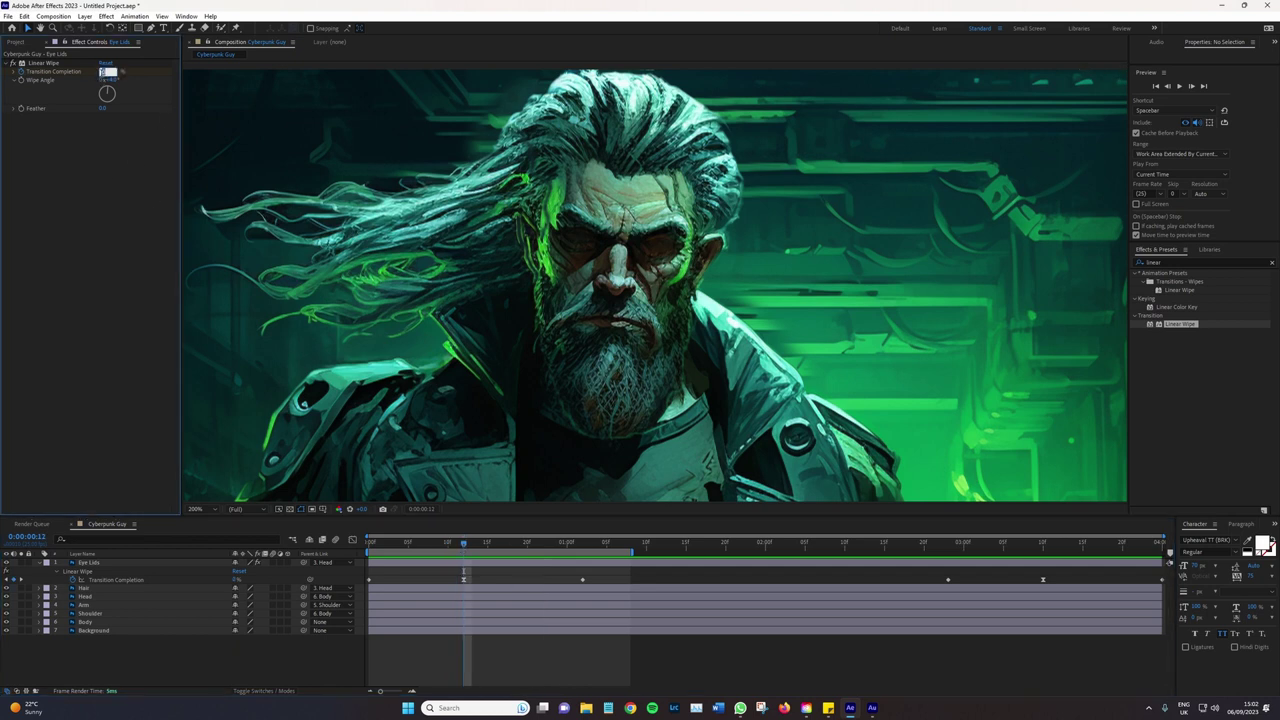
key("Return")
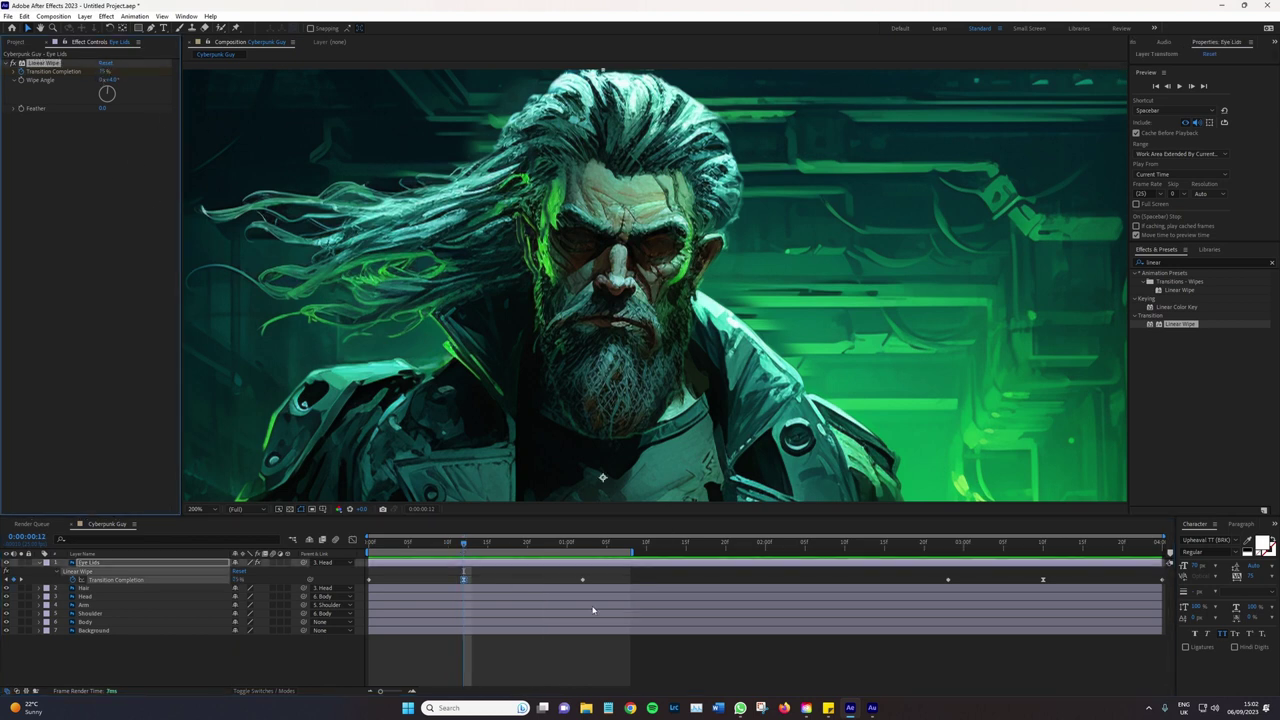
Scrub and replay the partial 75% blink, then zoom the viewer out to show the whole gunman
scroll(592, 609, "up", 2)
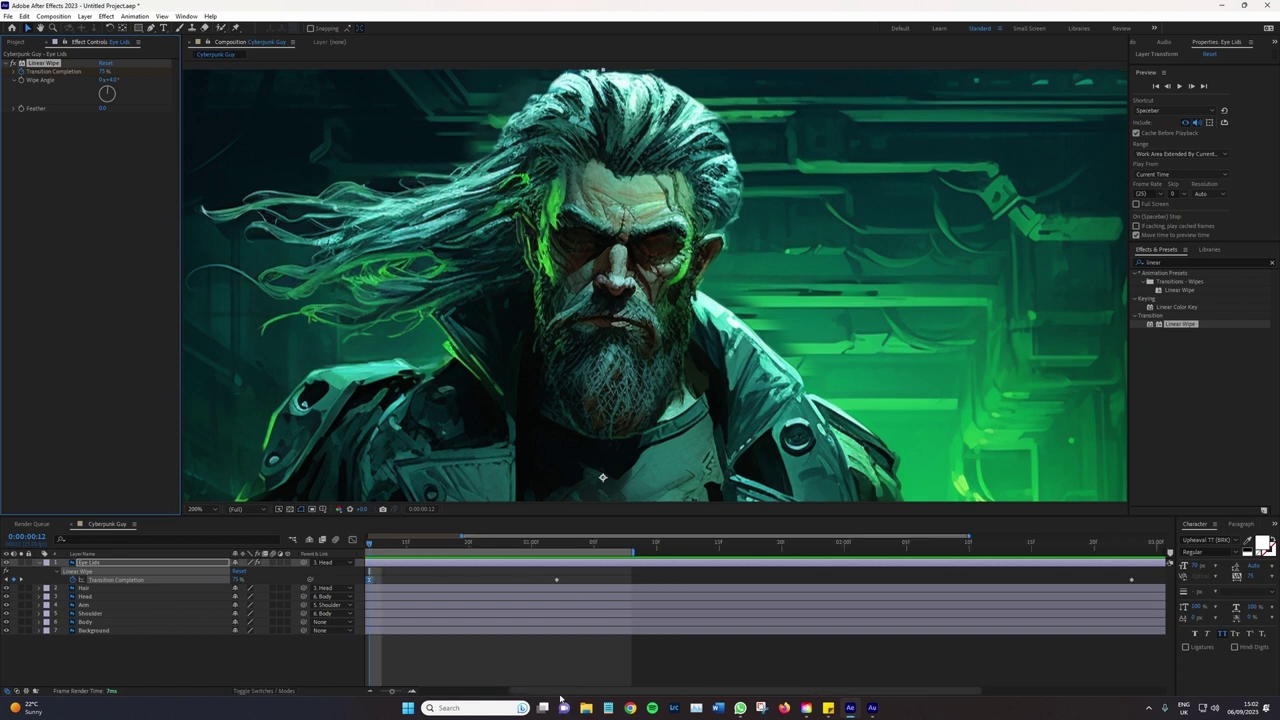
scroll(447, 604, "up", 4)
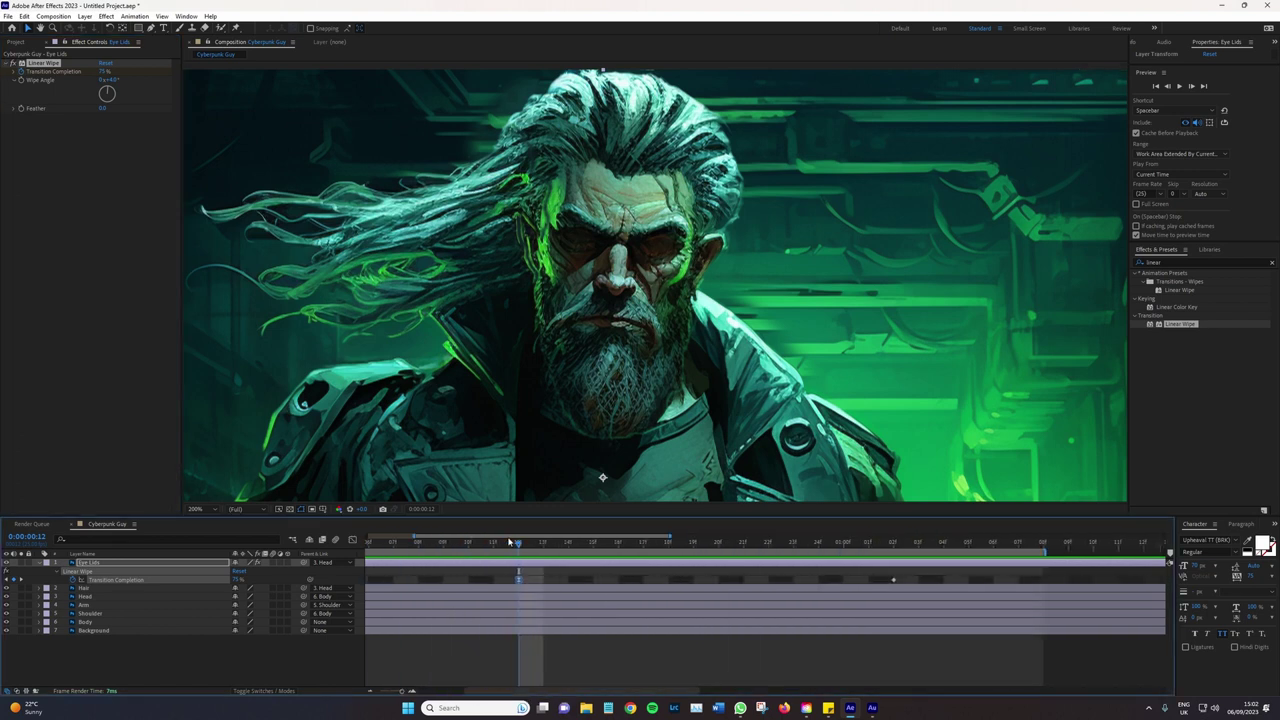
scroll(604, 598, "down", 3)
mouse_move(425, 549)
left_mouse_down()
mouse_move(369, 555)
mouse_move(464, 562)
left_mouse_up()
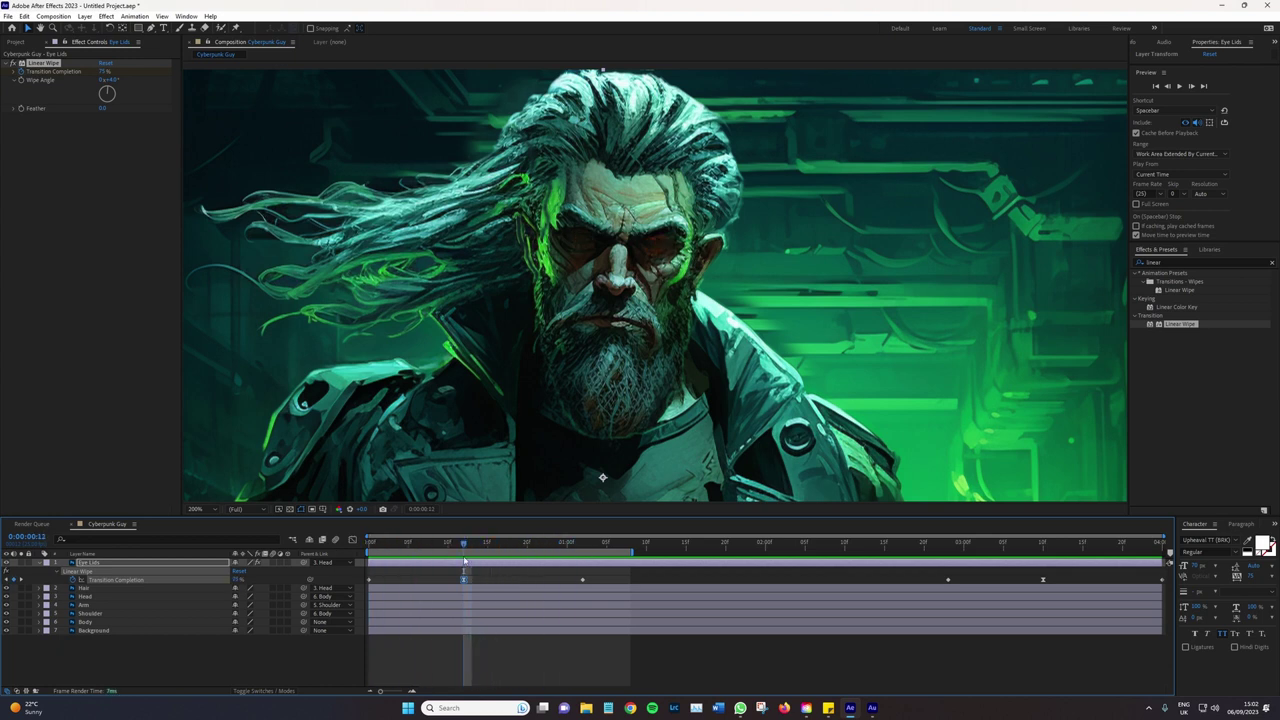
key("space")
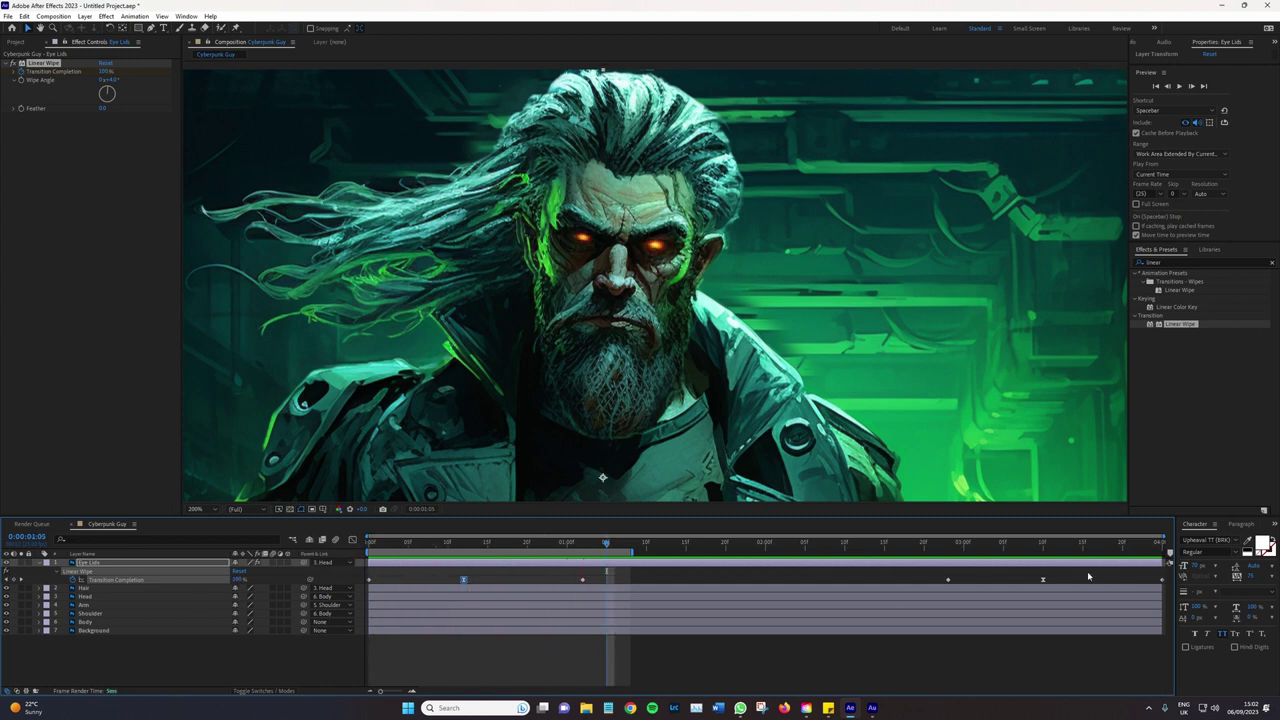
key("space")
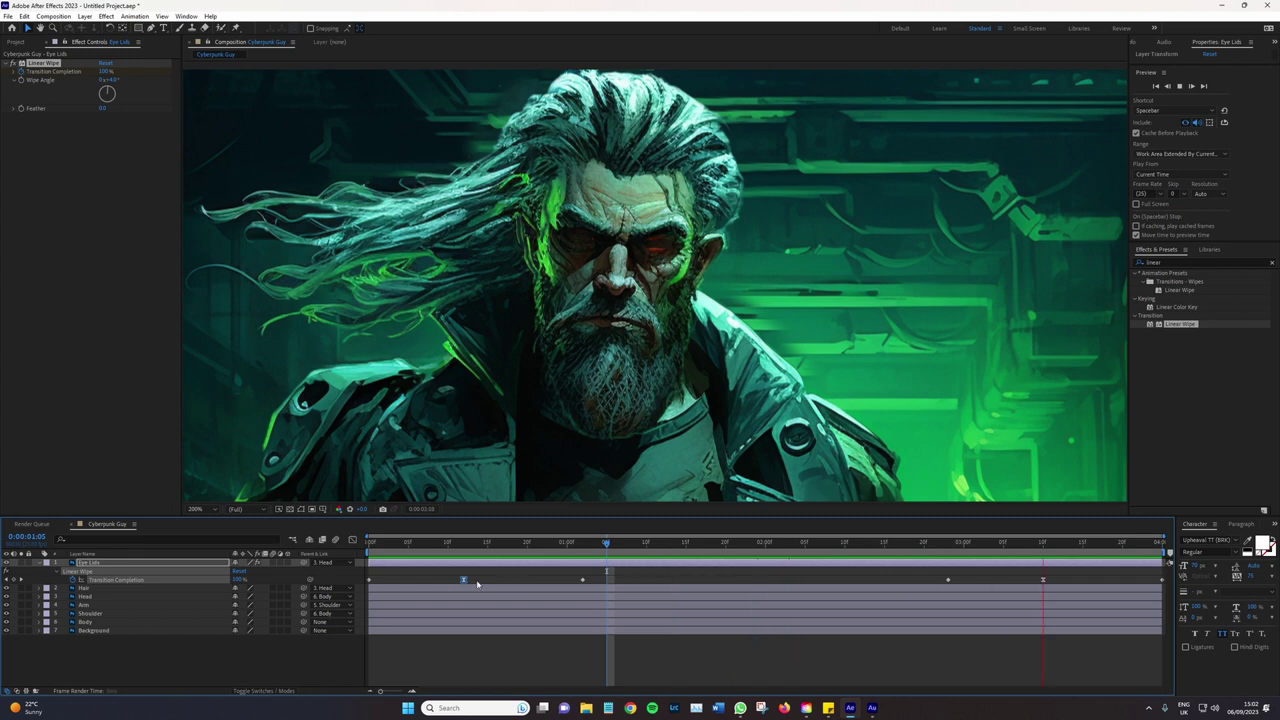
key("space")
left_click(30, 563)
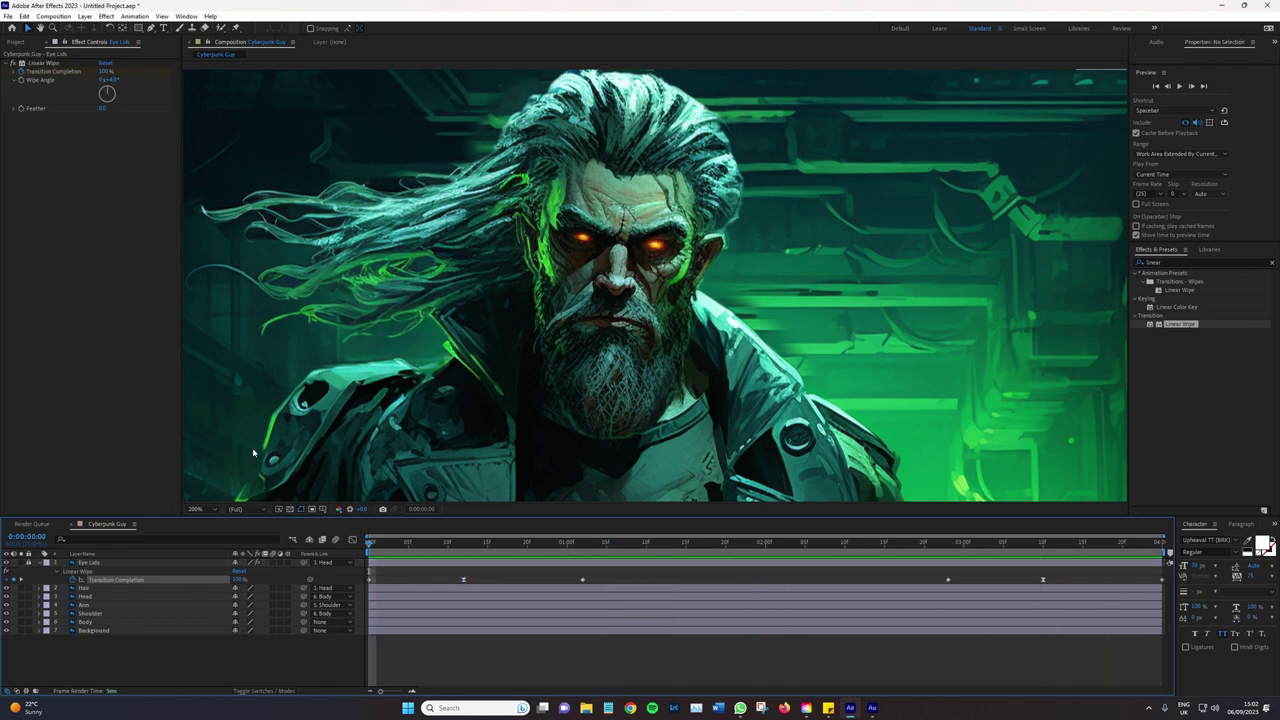
scroll(548, 300, "down", 1)
scroll(486, 375, "down", 2)
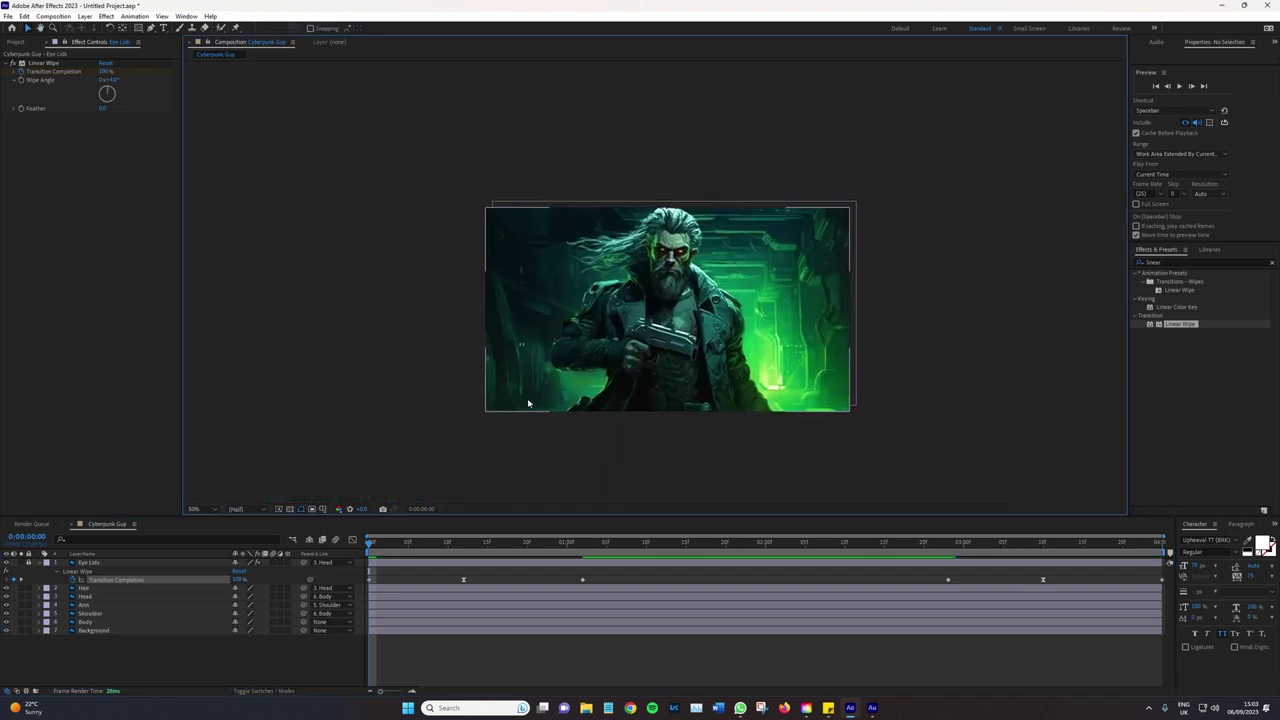
Enable the 3D Layer switch for Body, Eye Lids and the other character layers
key("/")
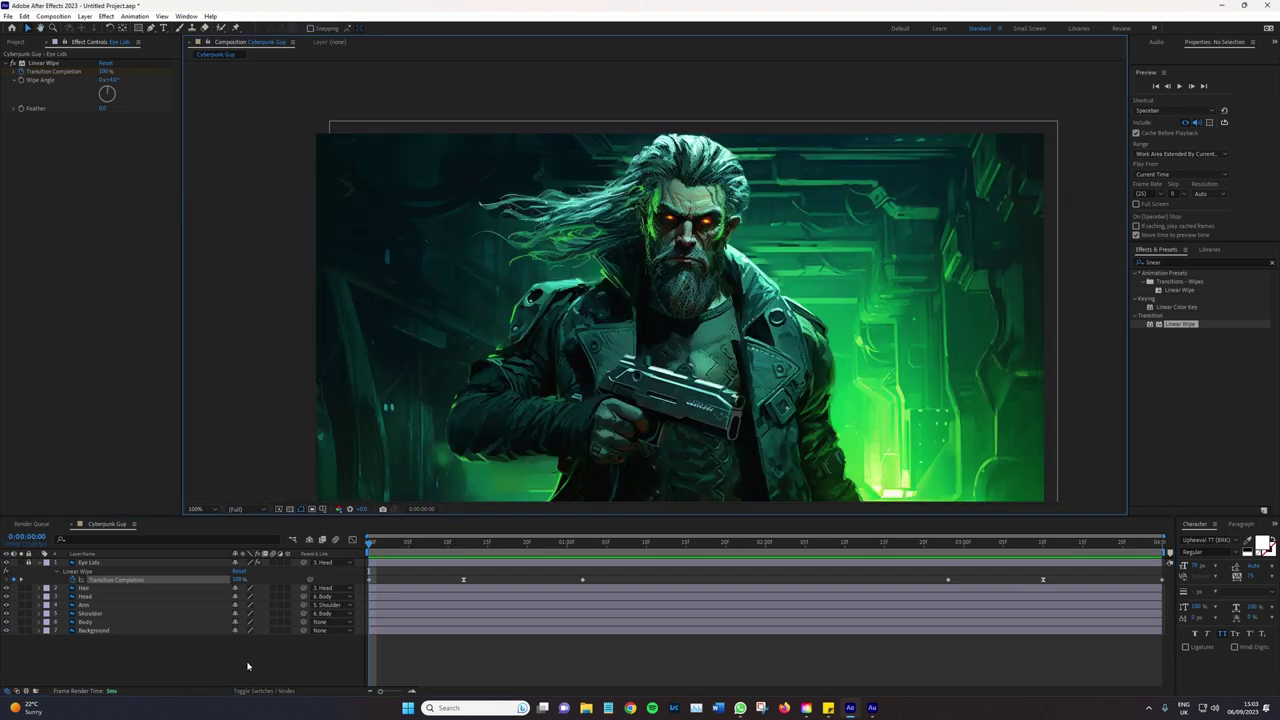
key("KP_6")
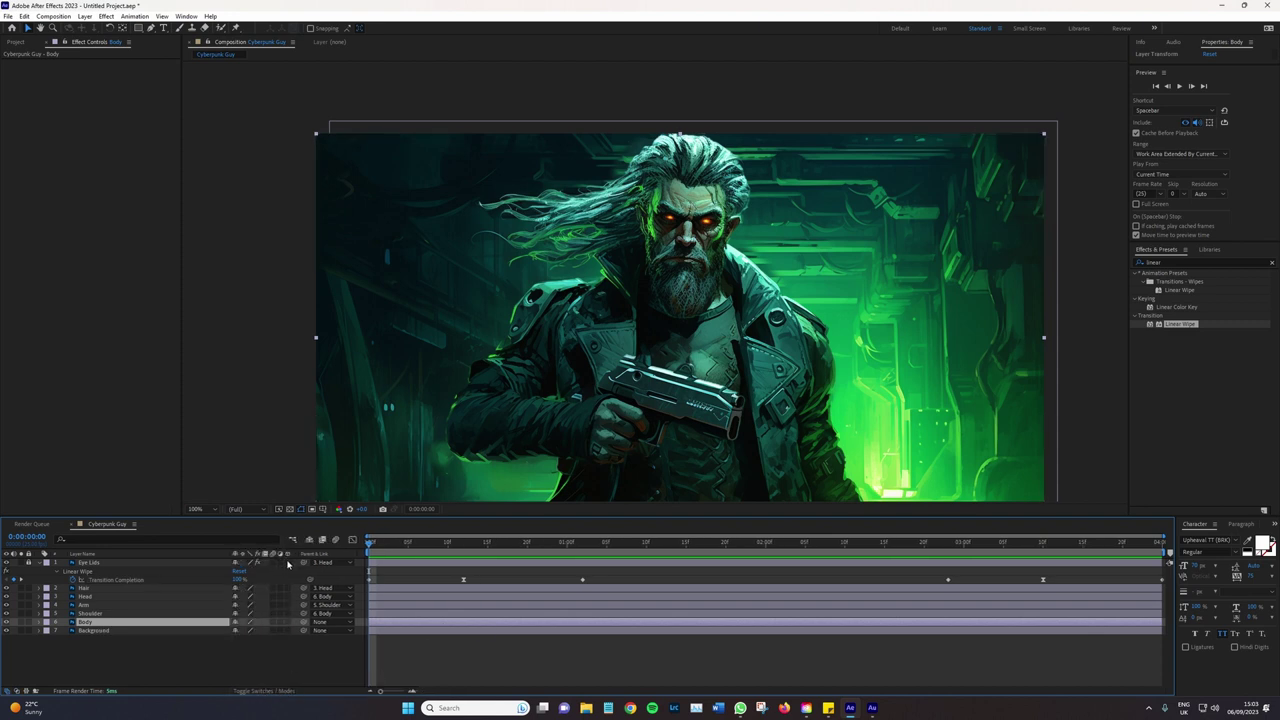
left_click(40, 564)
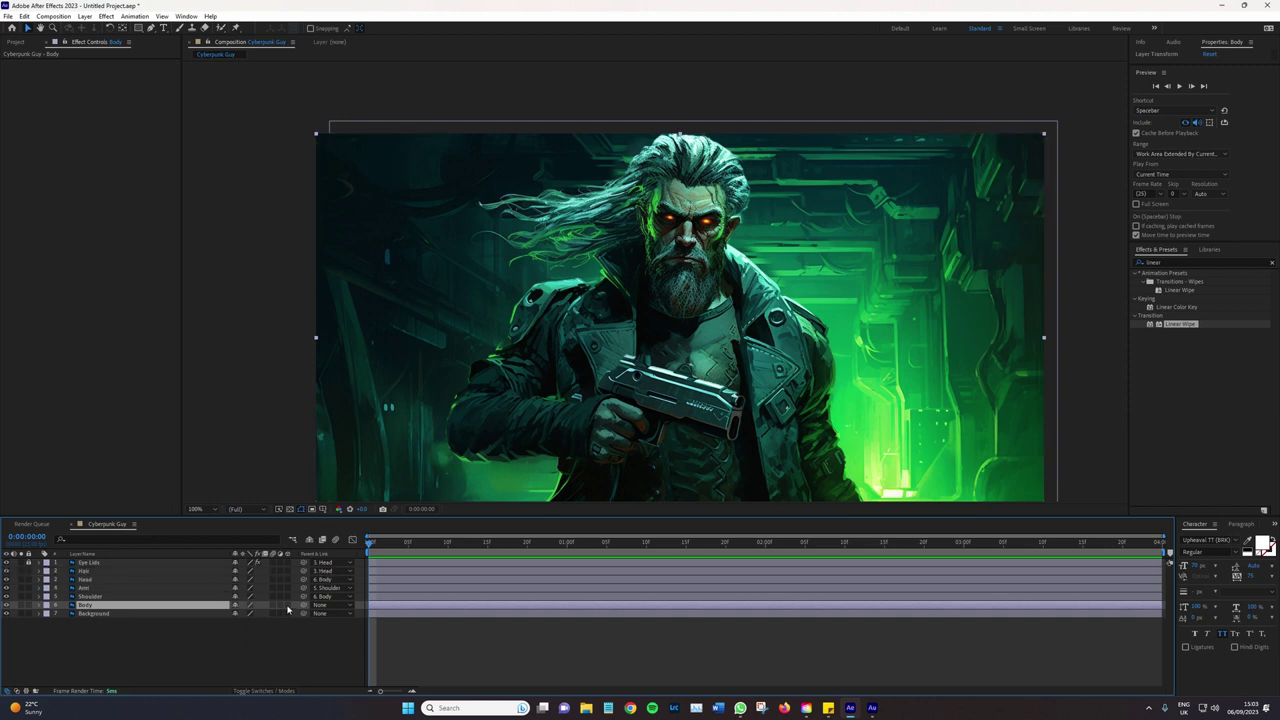
left_click(288, 605)
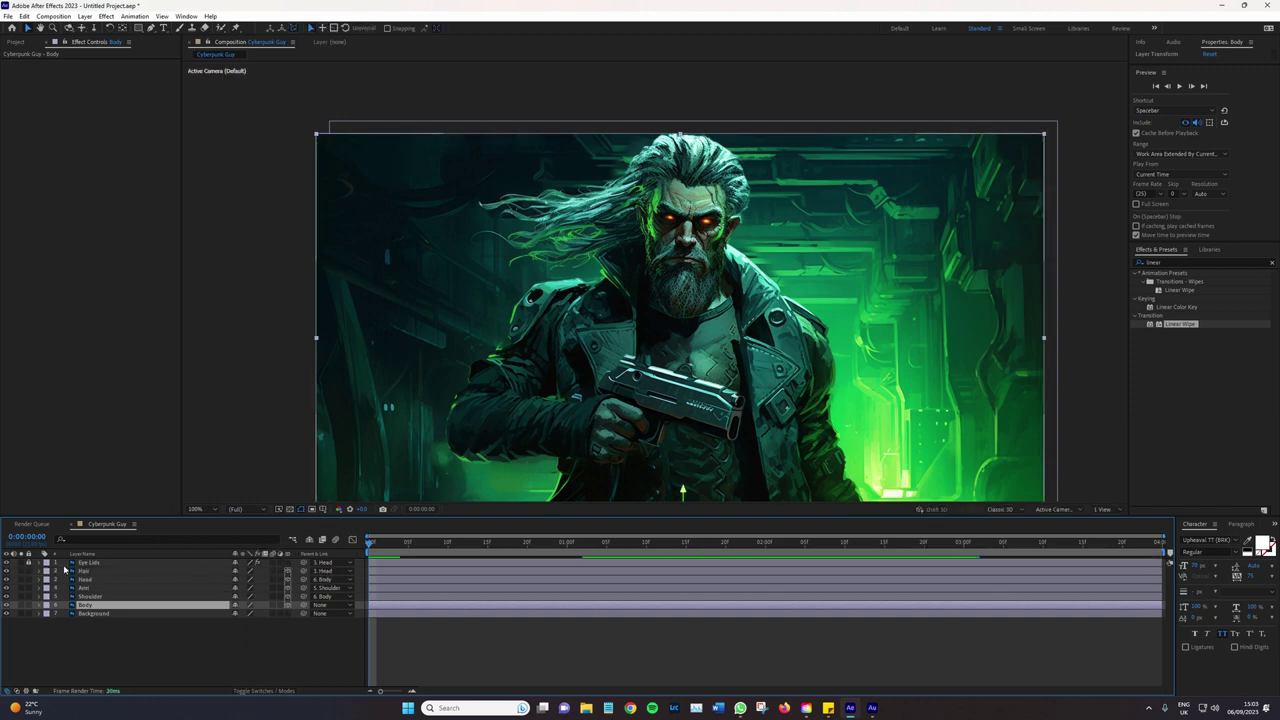
left_click_drag(288, 570, 288, 597)
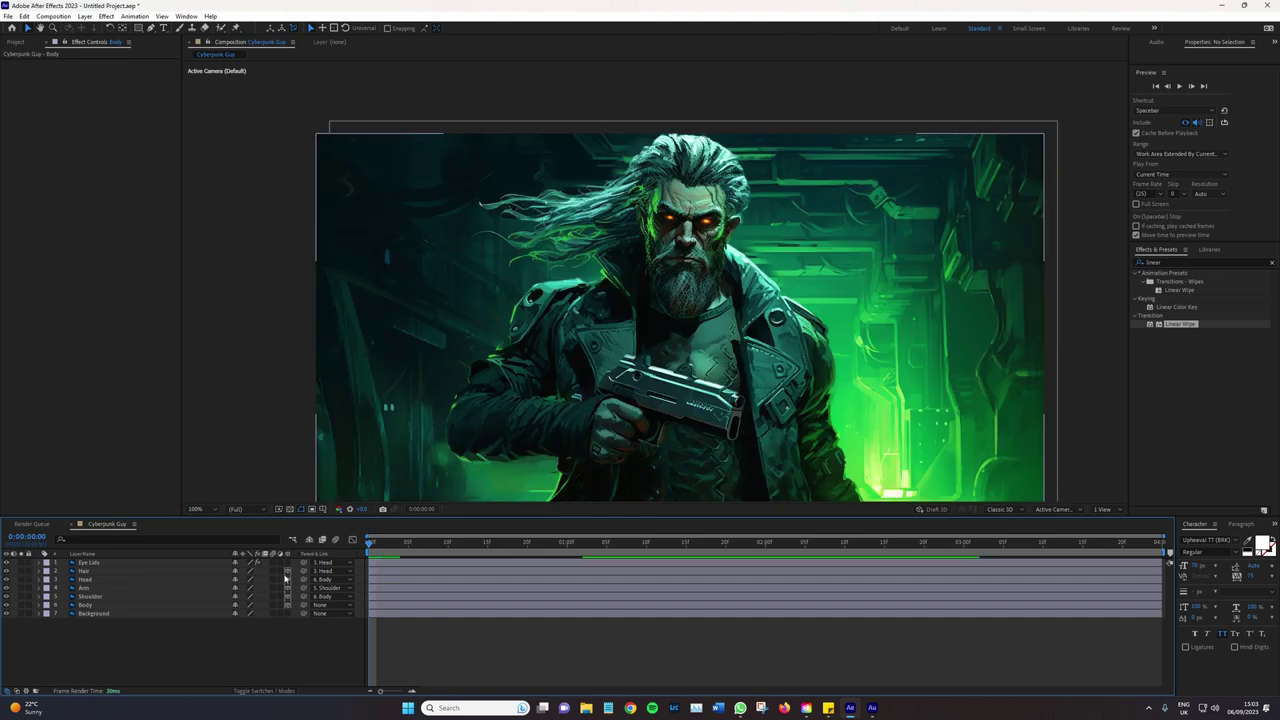
left_click(288, 562)
left_click(110, 614)
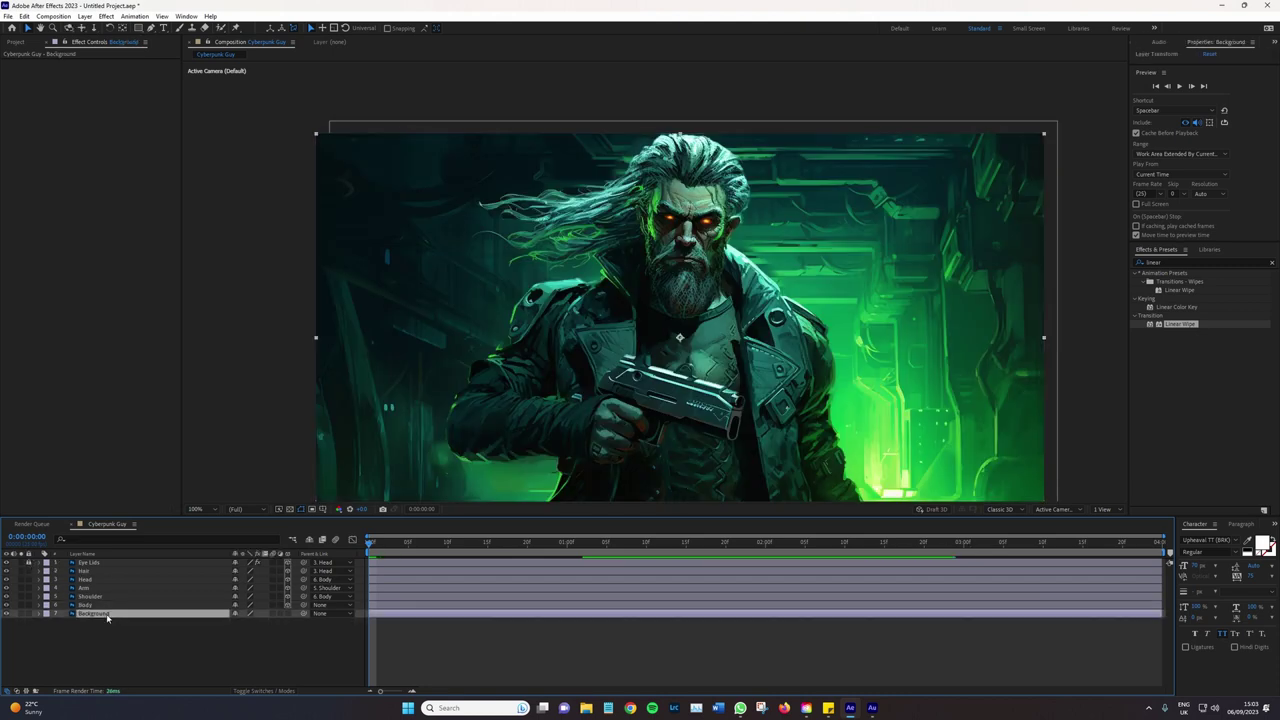
Make the Background layer 3D and push it further back in depth
key("p")
left_click(289, 613)
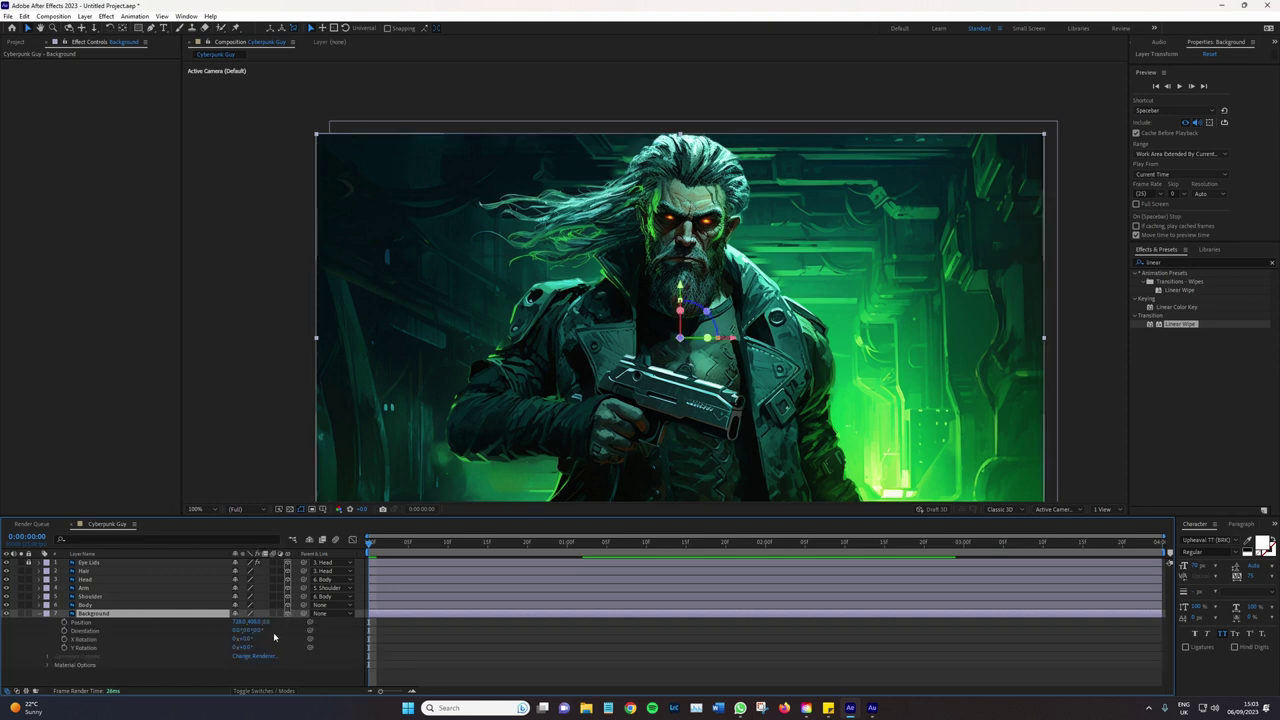
left_click_drag(265, 625, 339, 627)
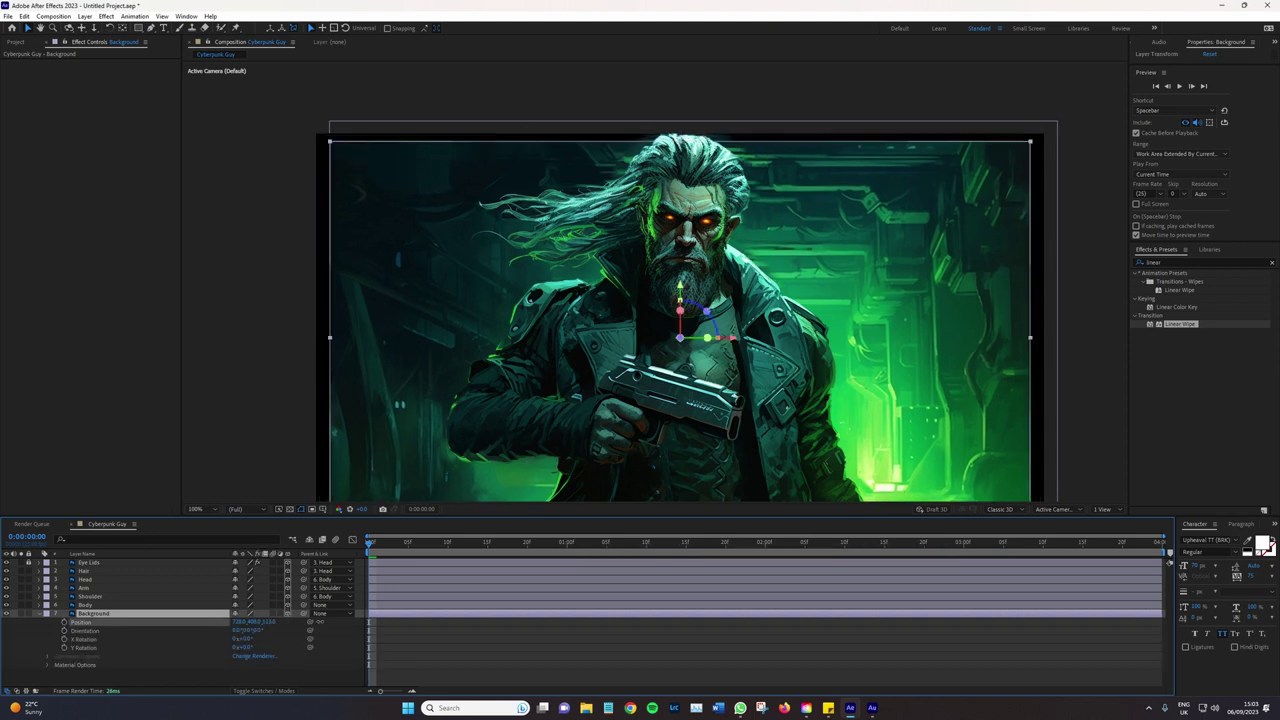
Scale the Background layer to 107.5% so it fills the frame
key("s")
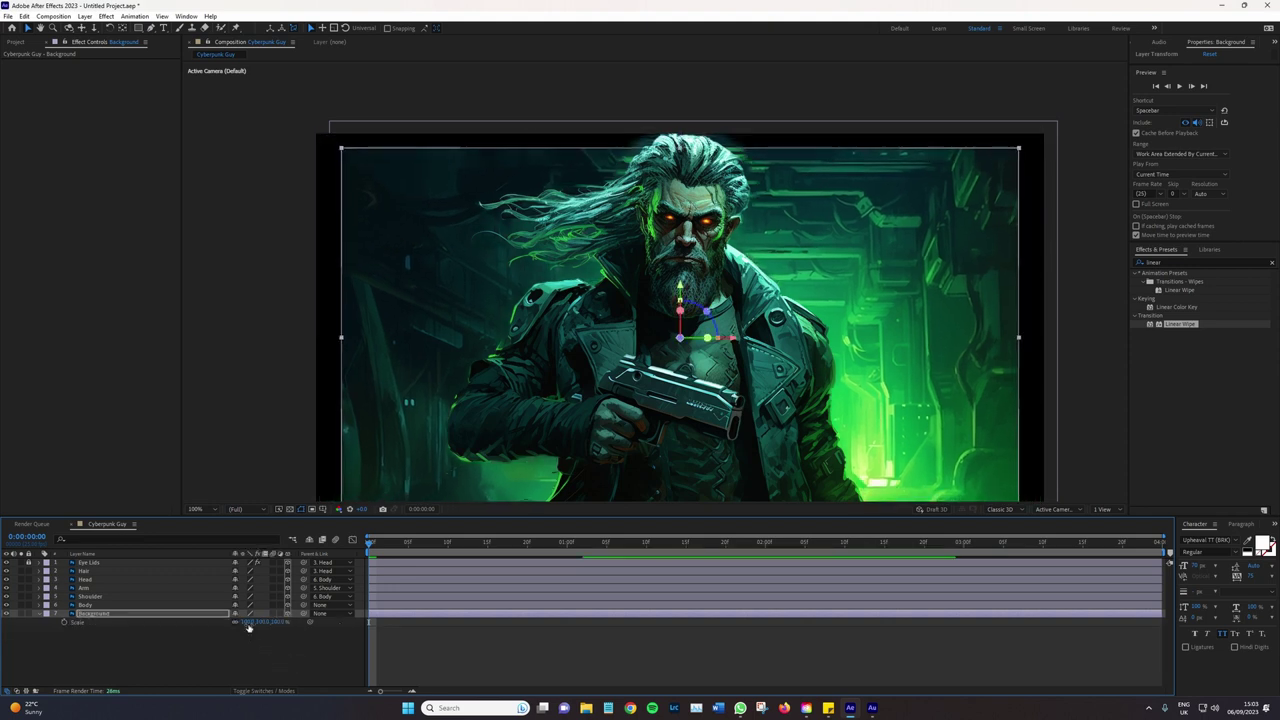
left_click_drag(248, 622, 256, 622)
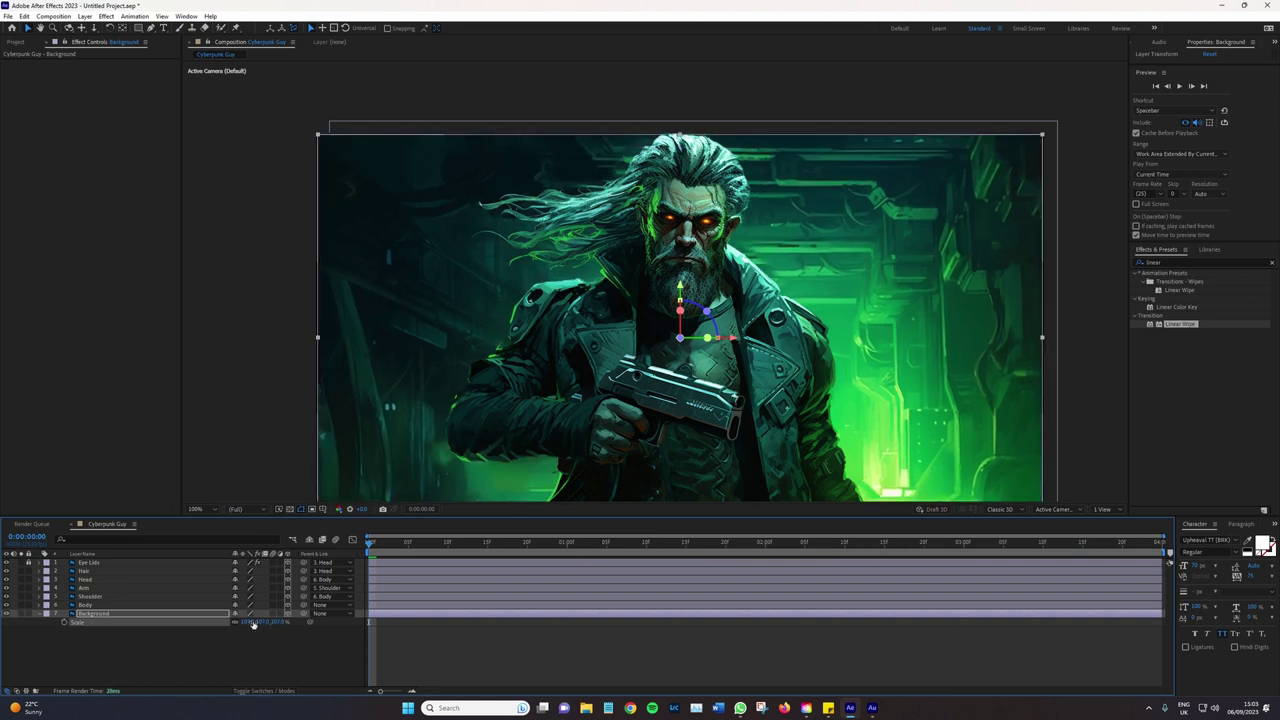
scroll(259, 430, "up", 3)
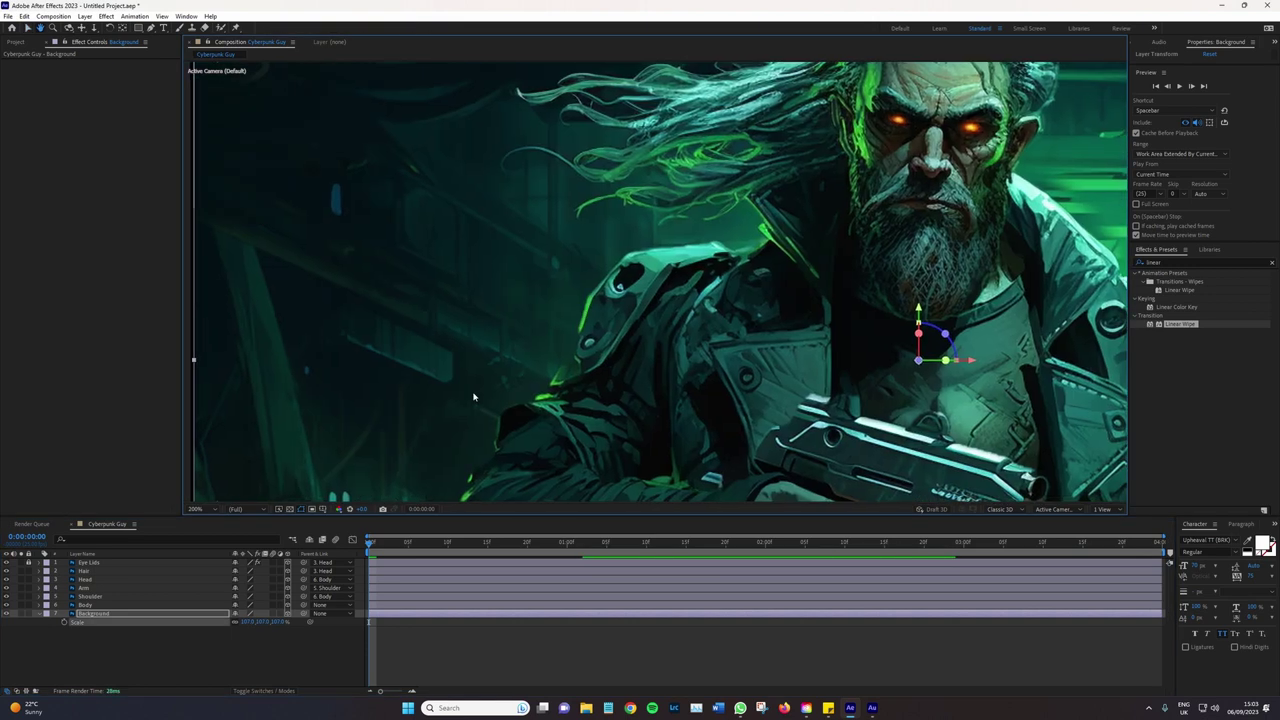
left_click(248, 622)
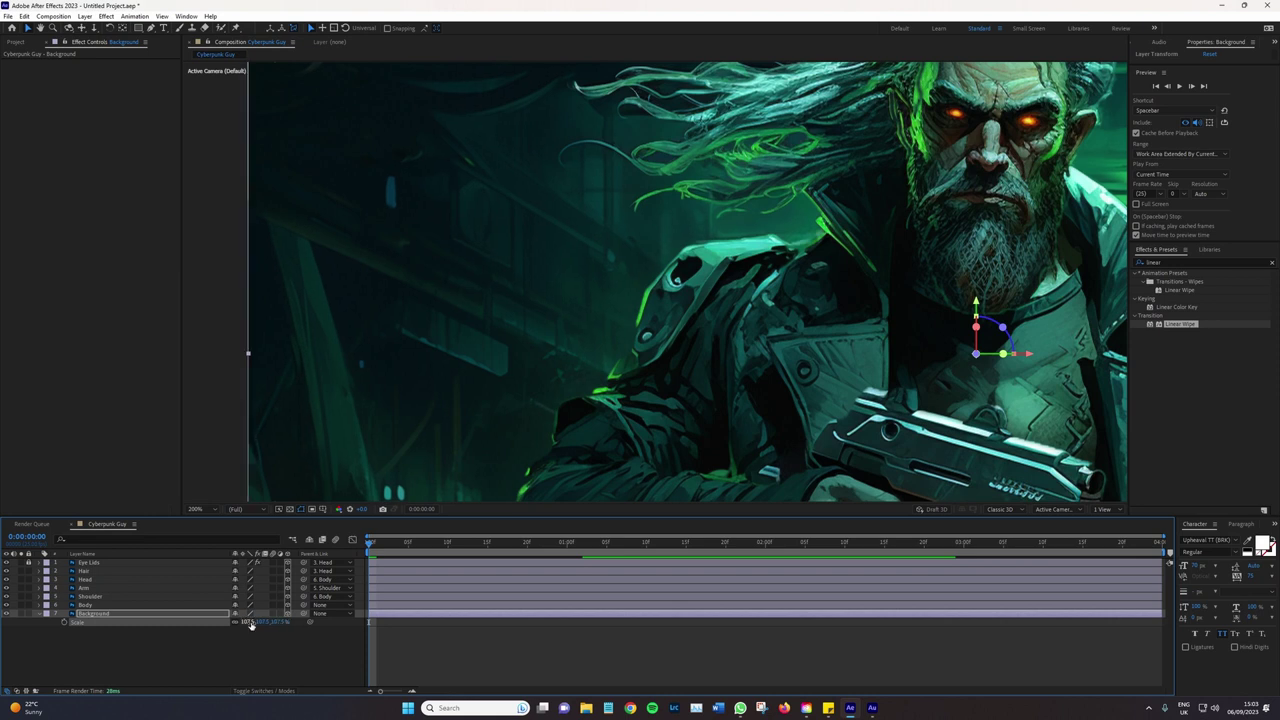
key("Return")
scroll(363, 341, "down", 3)
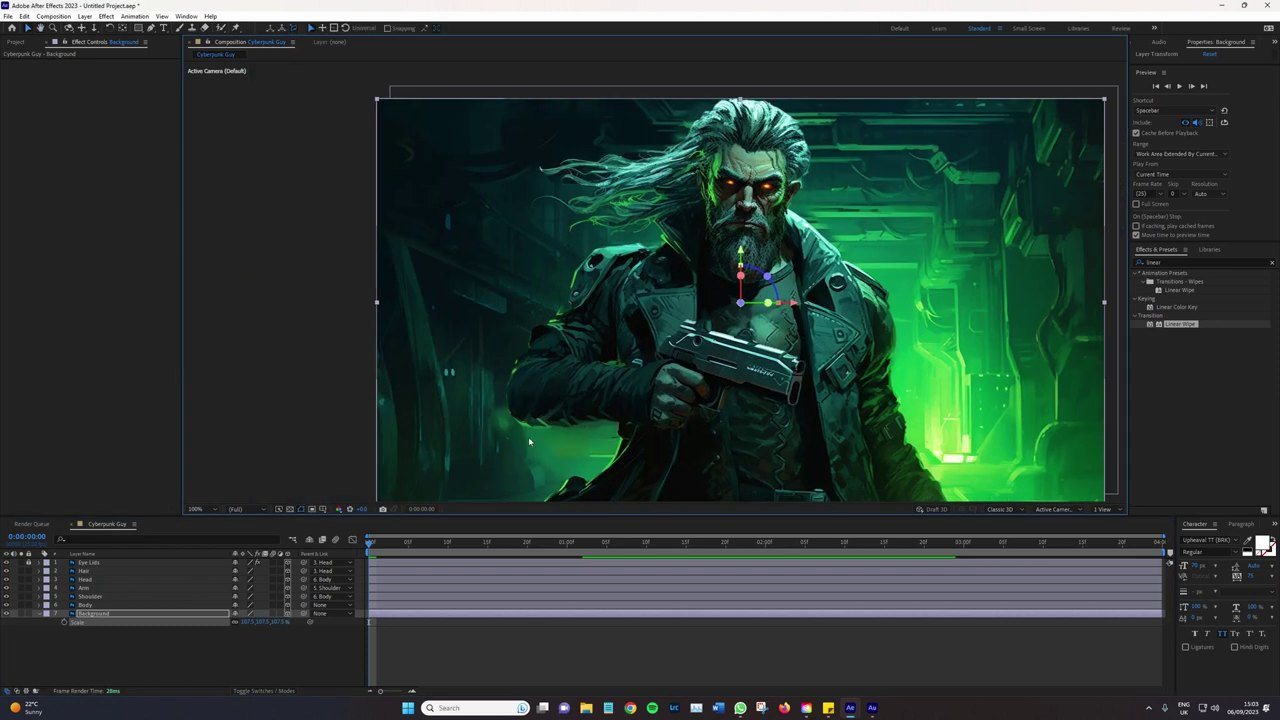
left_click(105, 605)
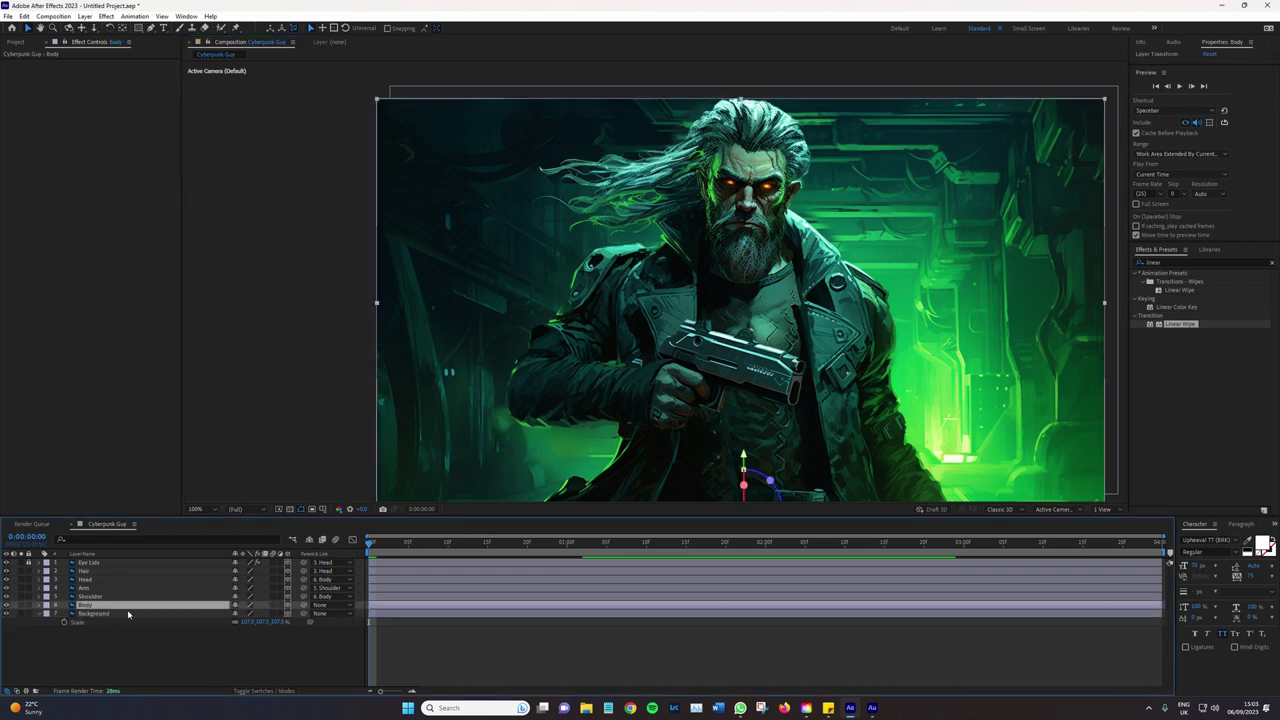
Nudge the Body layer's position and tilt it in 3D with the rotation gizmo
key("p")
mouse_move(265, 614)
left_mouse_down()
mouse_move(195, 612)
mouse_move(258, 623)
mouse_move(250, 614)
left_mouse_up()
key("r")
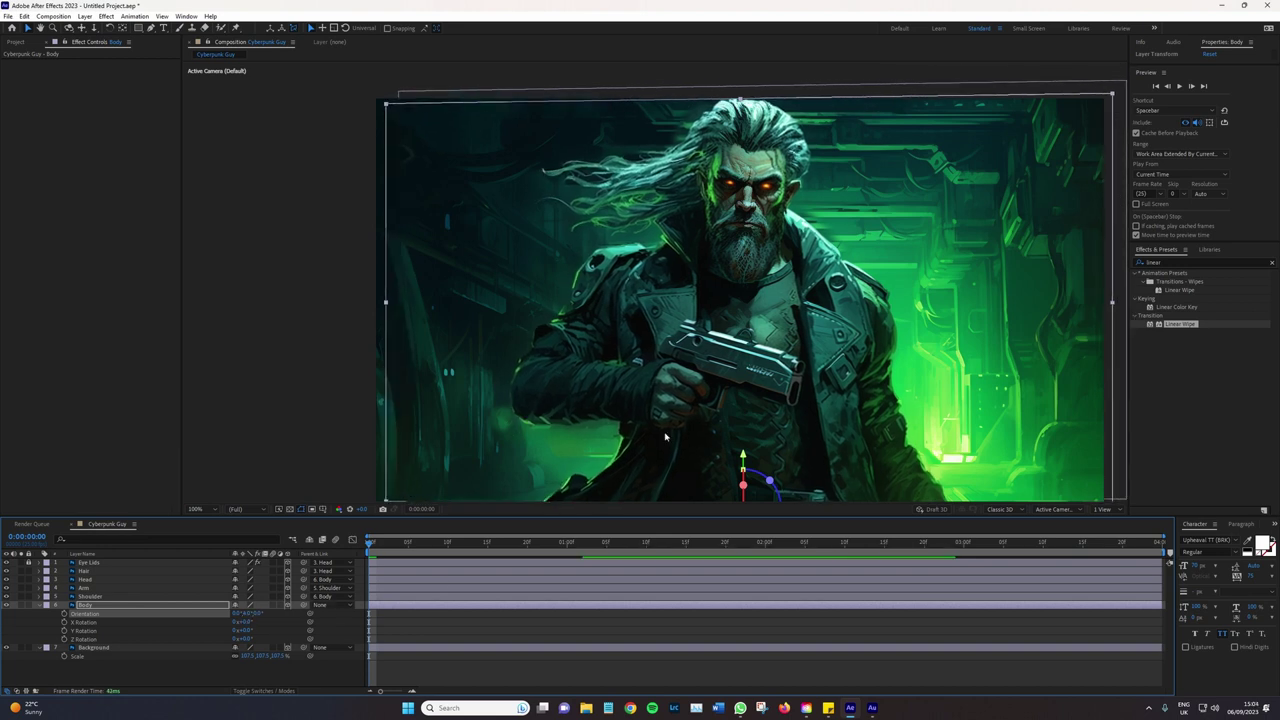
left_click_drag(625, 433, 640, 336)
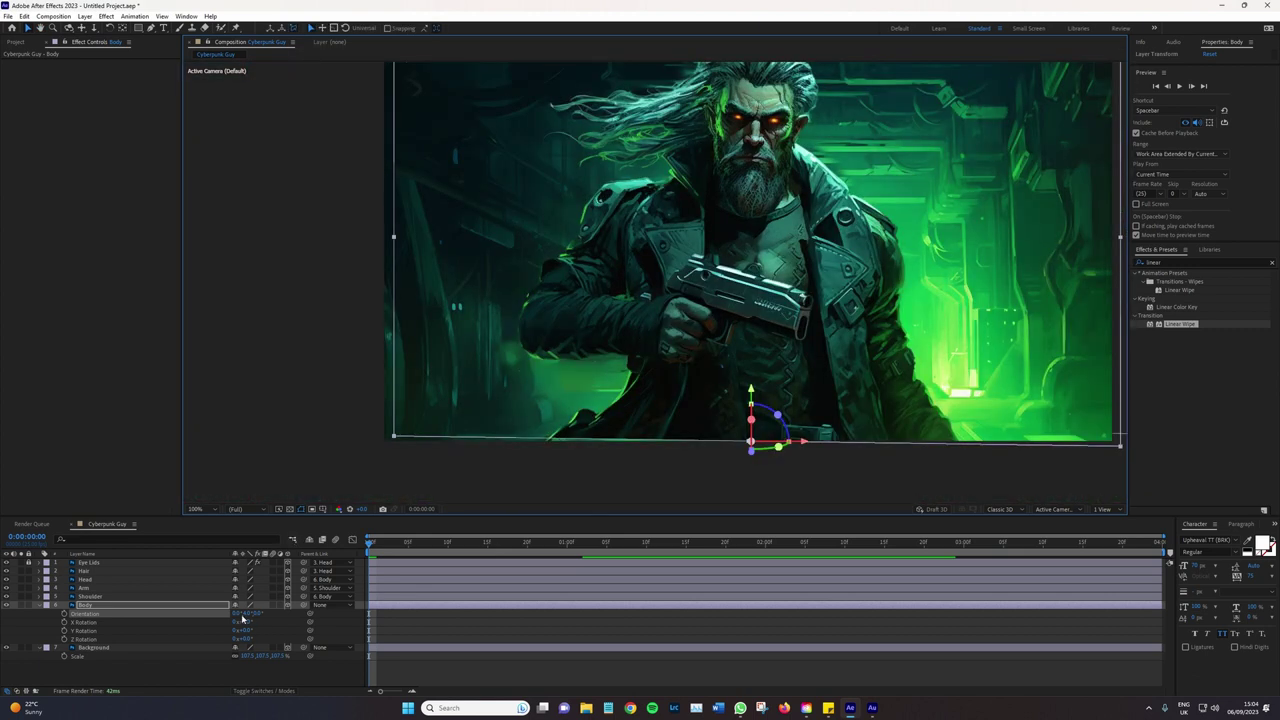
left_click_drag(242, 620, 247, 616)
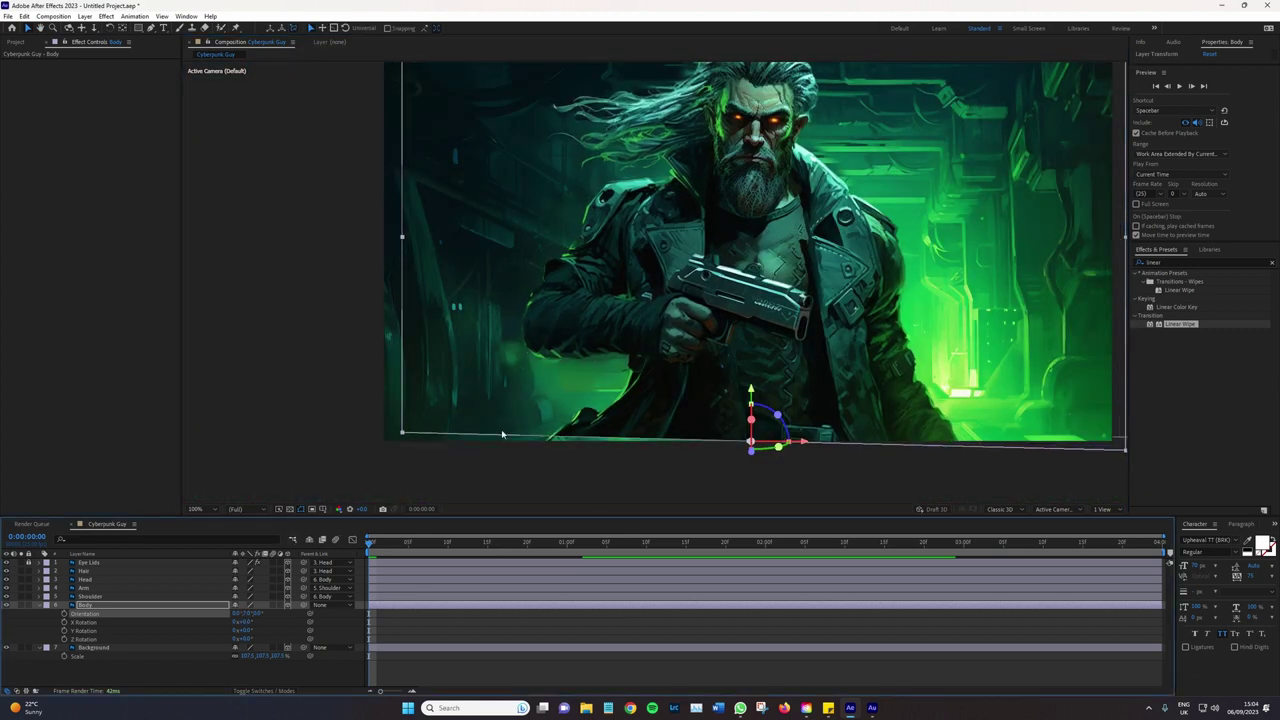
Enter 10 for the Body scale, then set a starting Orientation keyframe
key("s")
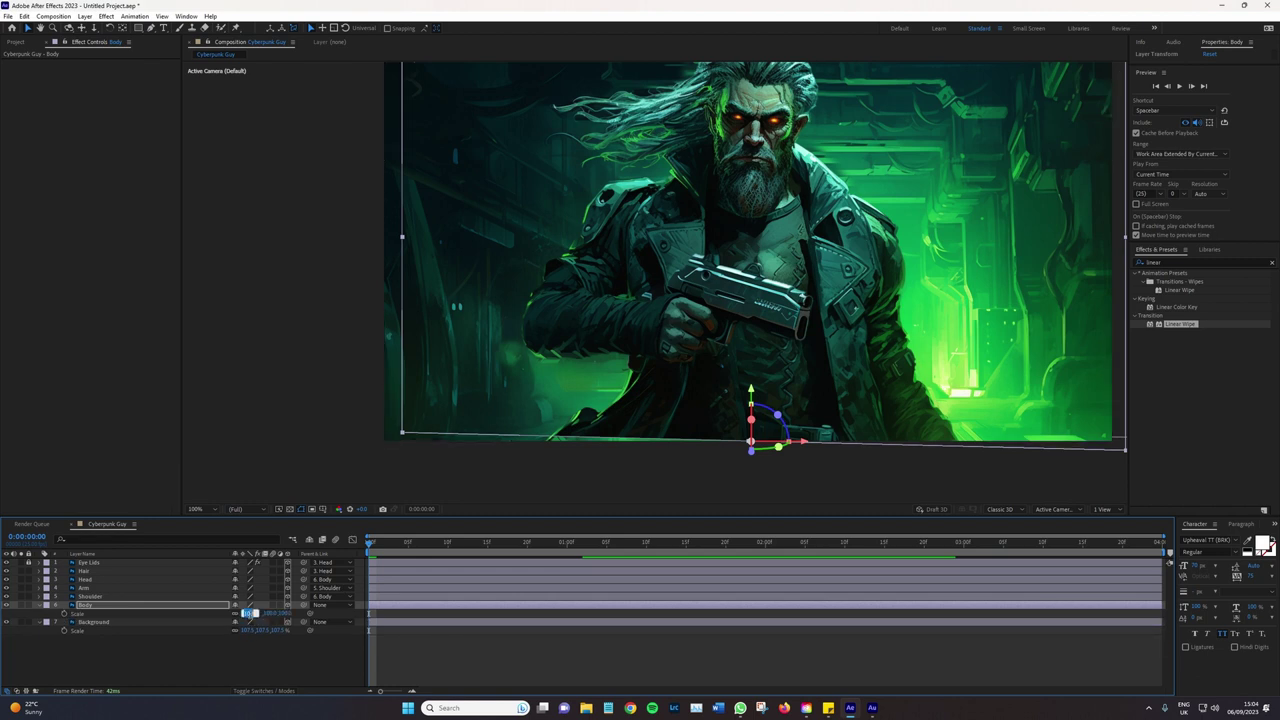
type("10")
key("Return")
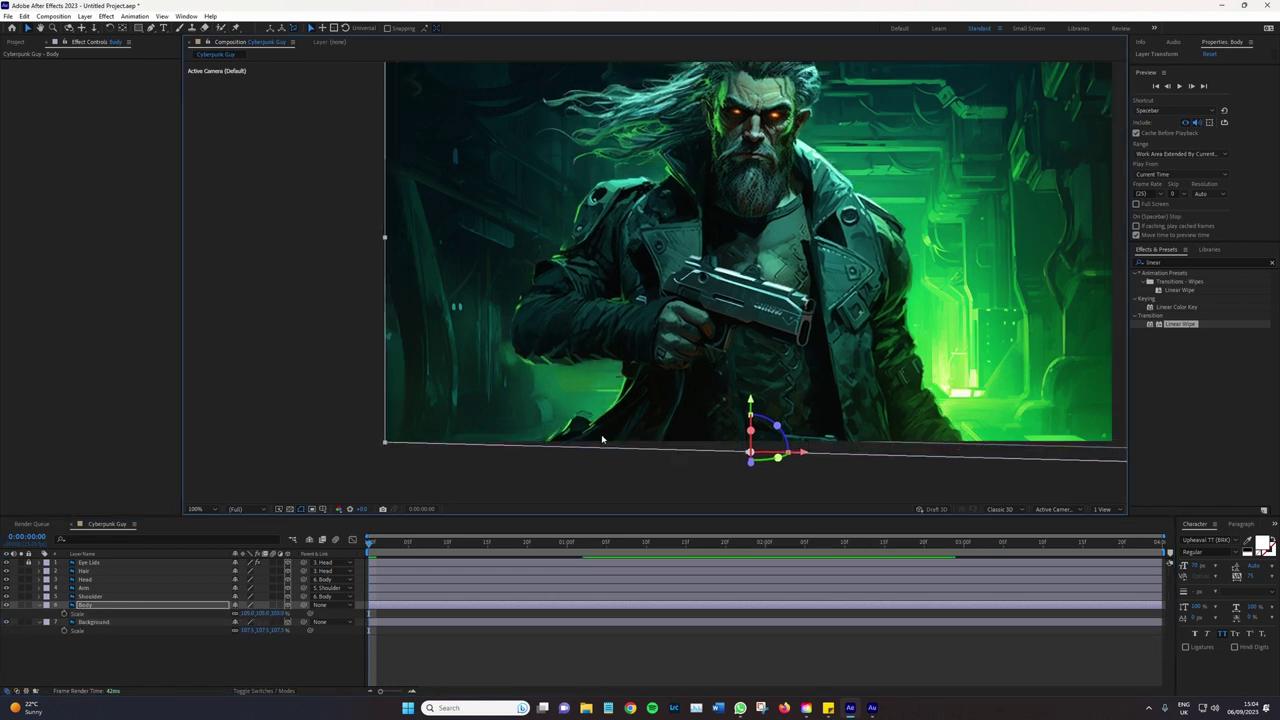
key("ctrl+z")
key("ctrl+shift+z")
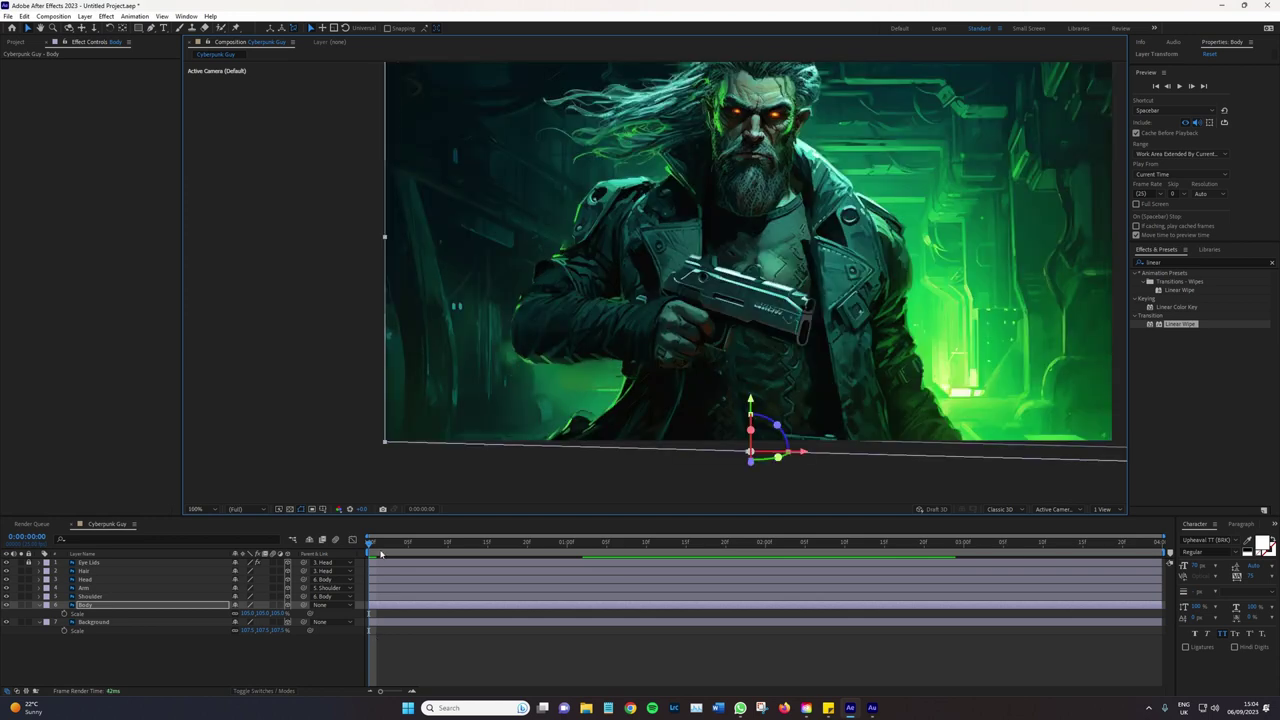
key("r")
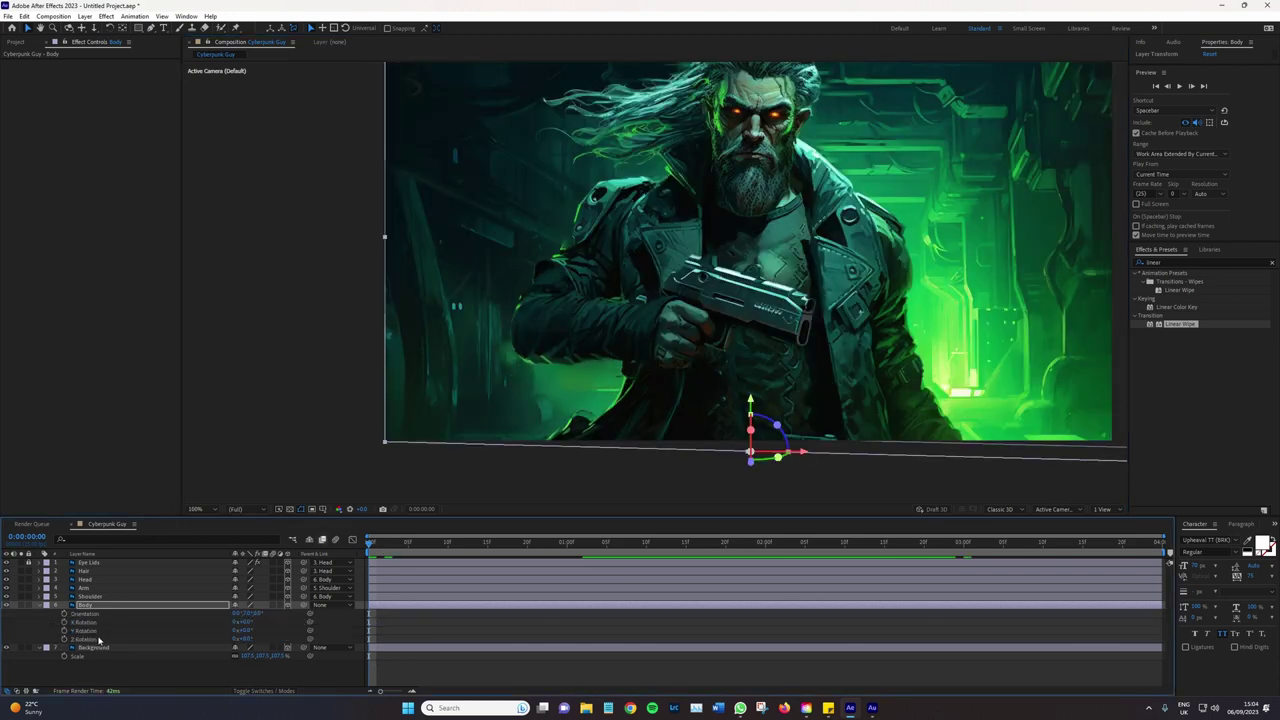
left_click(64, 614)
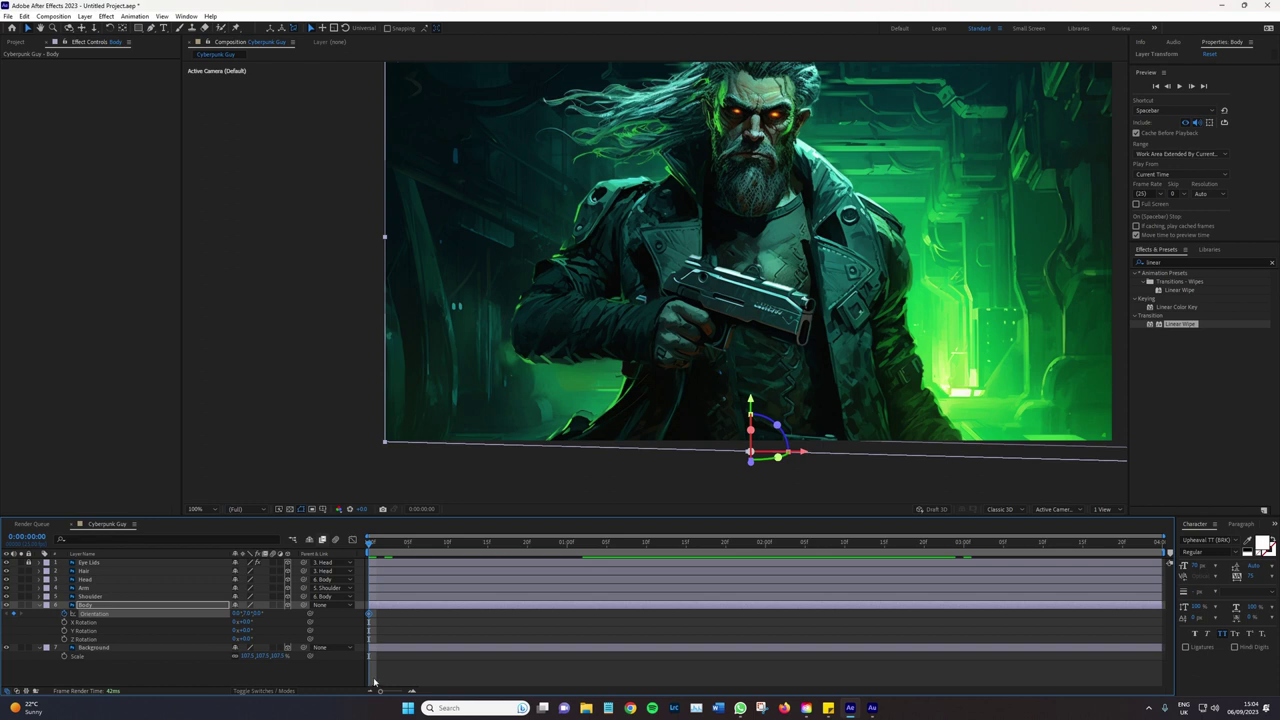
Fit the viewer and key the Body's Y Orientation at 10° near two seconds
left_click(207, 509)
left_click(210, 518)
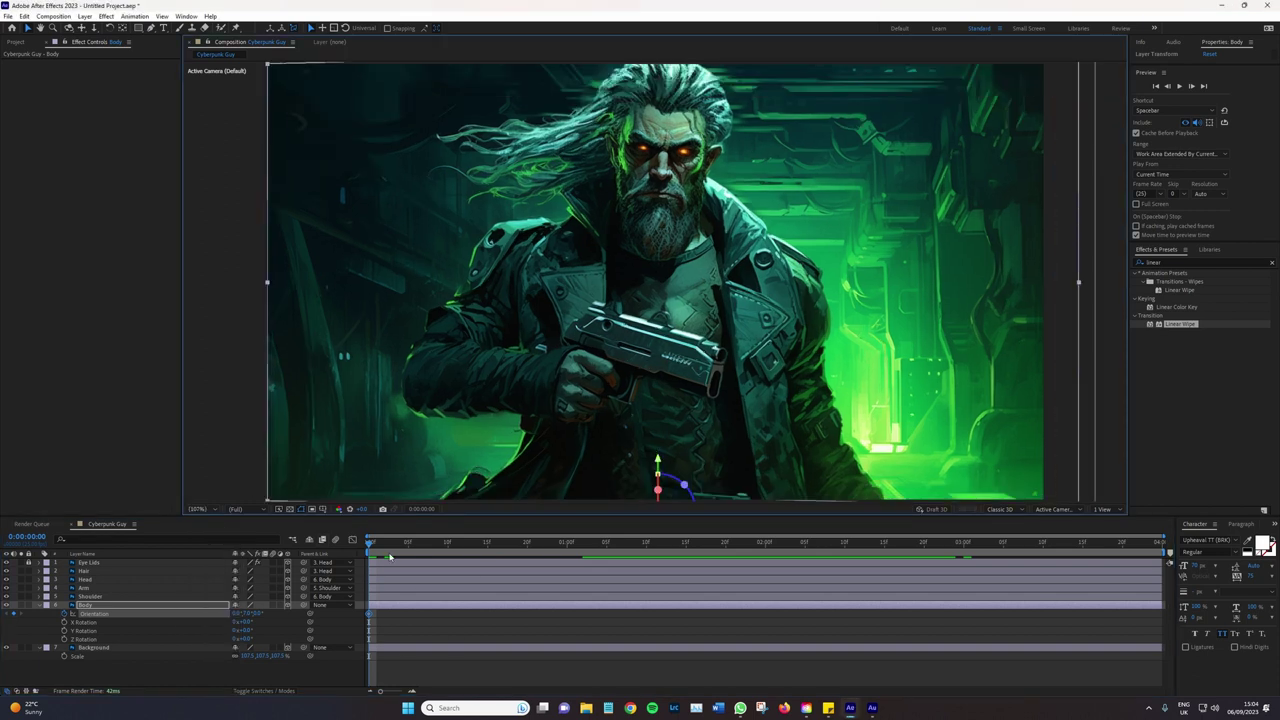
left_click(456, 545)
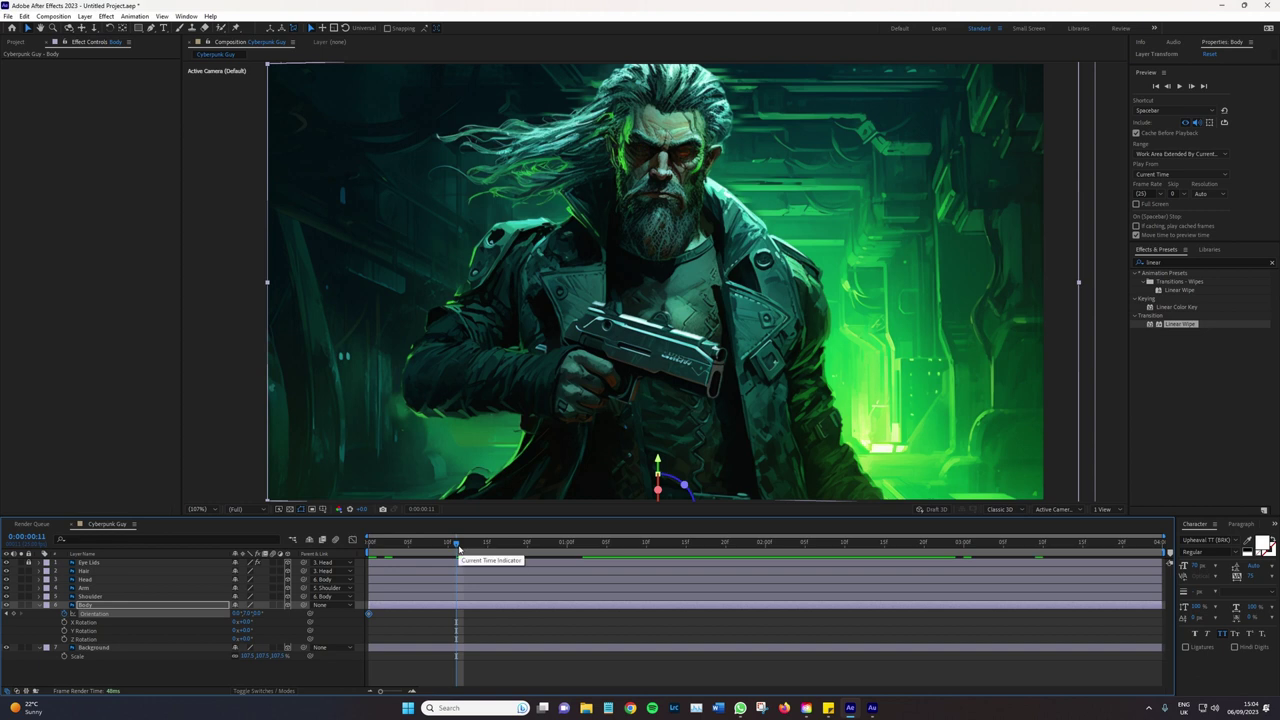
left_click_drag(456, 545, 605, 550)
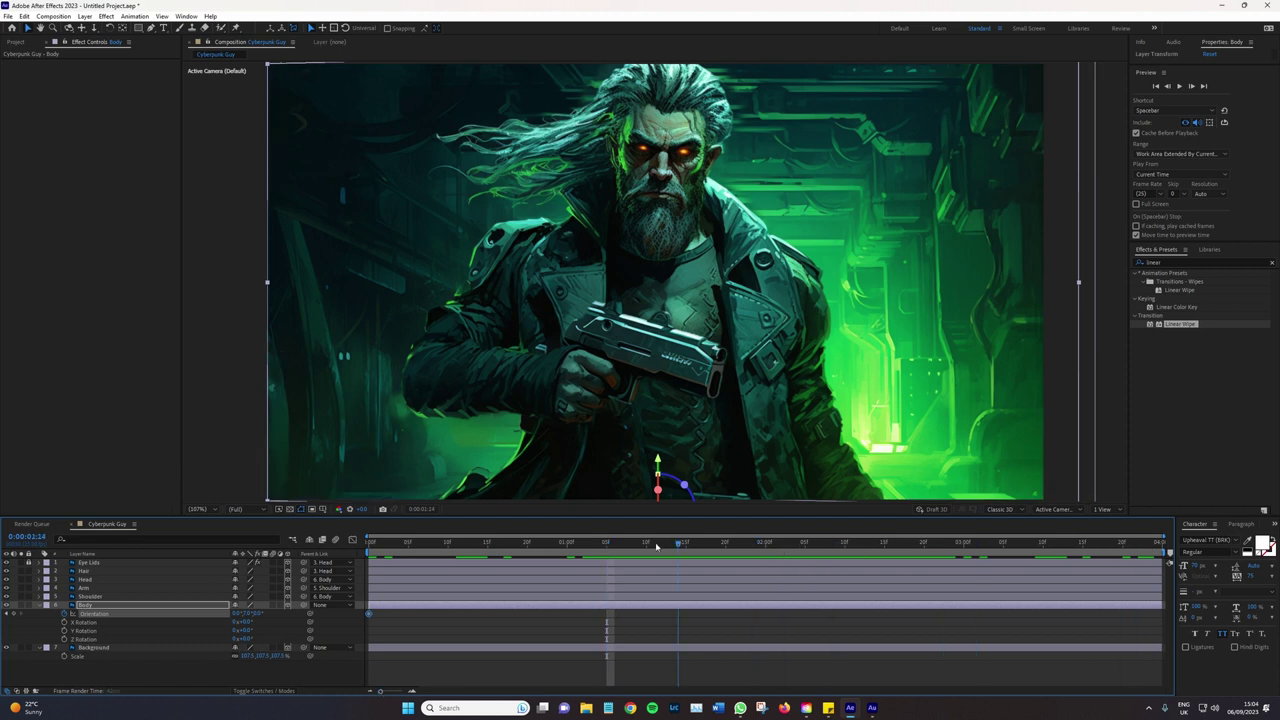
left_click(709, 545)
left_click(724, 546)
mouse_move(724, 548)
left_mouse_down()
mouse_move(694, 546)
mouse_move(792, 569)
mouse_move(768, 577)
left_mouse_up()
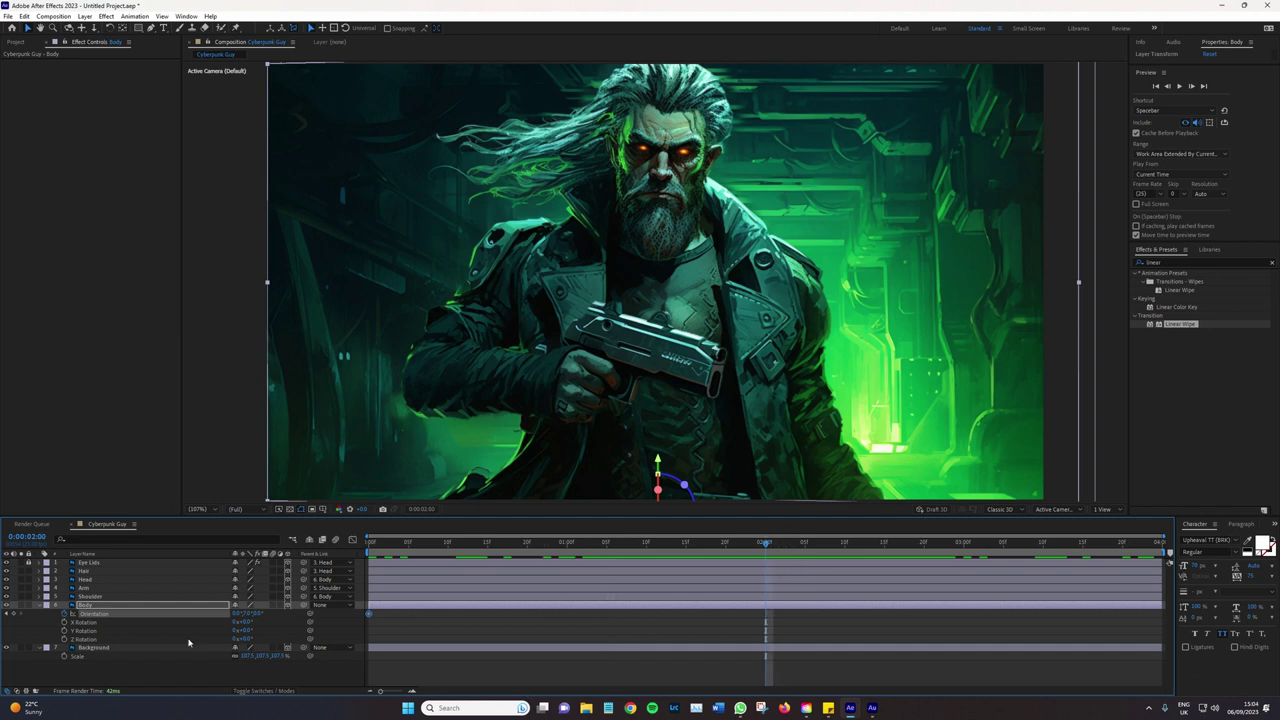
left_click(250, 613)
type("10")
key("Return")
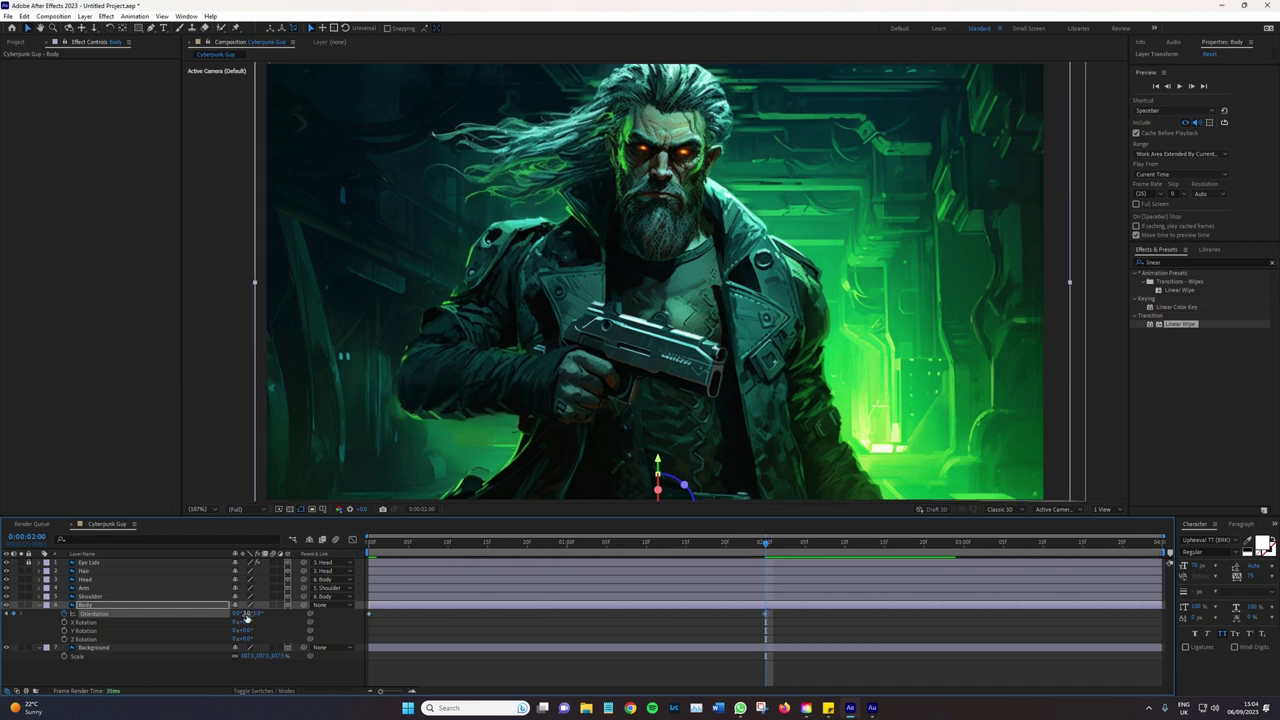
Key a 45° Y Orientation at the timeline's end and tweak the starting orientation
left_click_drag(1080, 544, 1162, 542)
left_click_drag(238, 614, 246, 613)
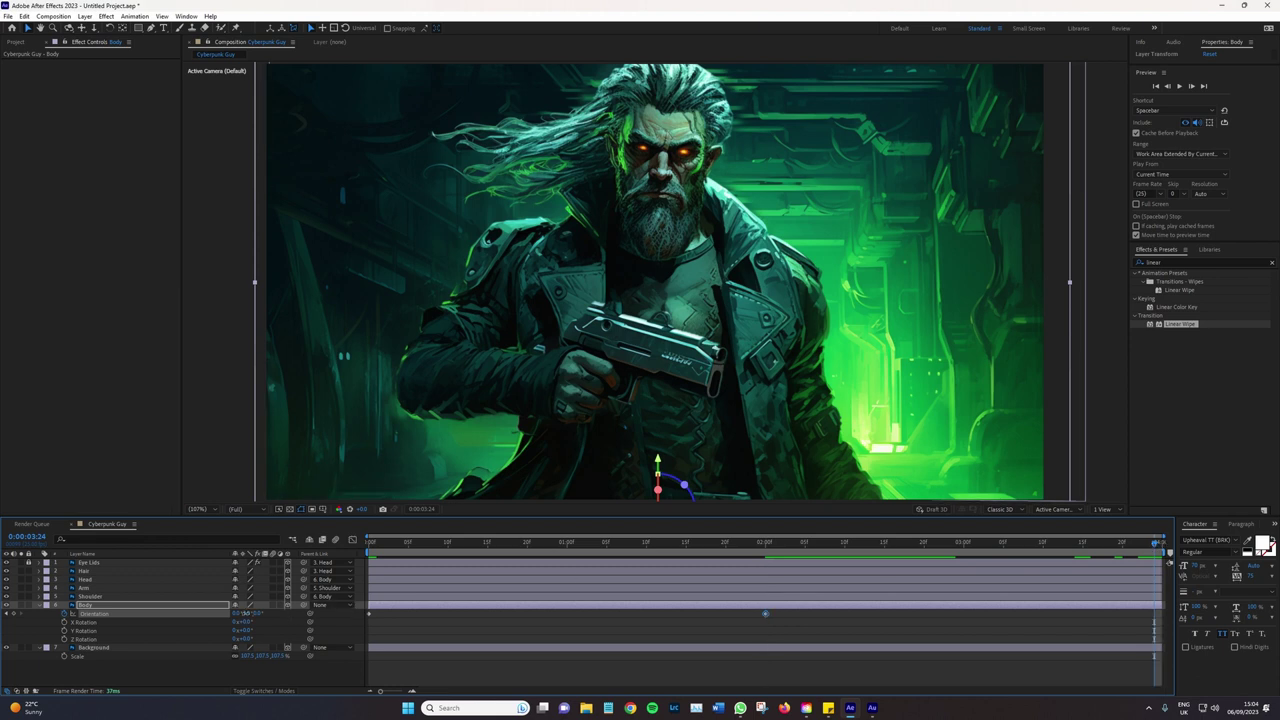
left_click(246, 613)
type("45")
key("Return")
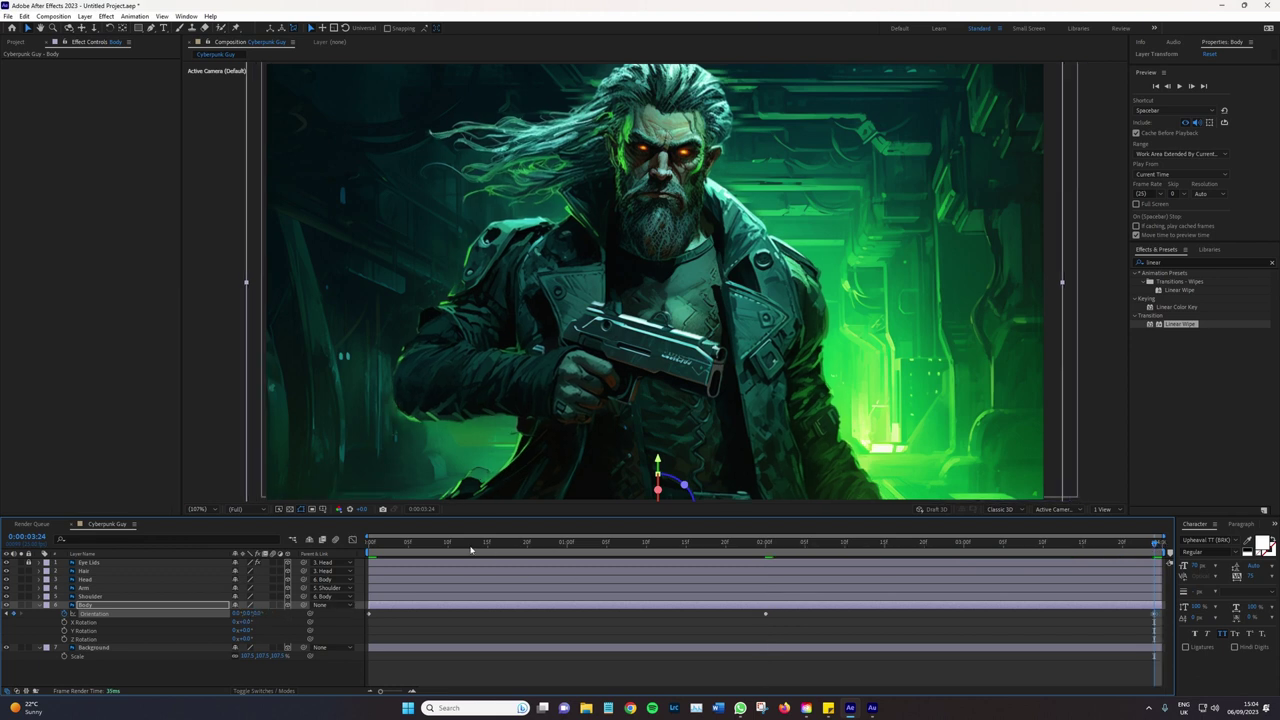
key("Home")
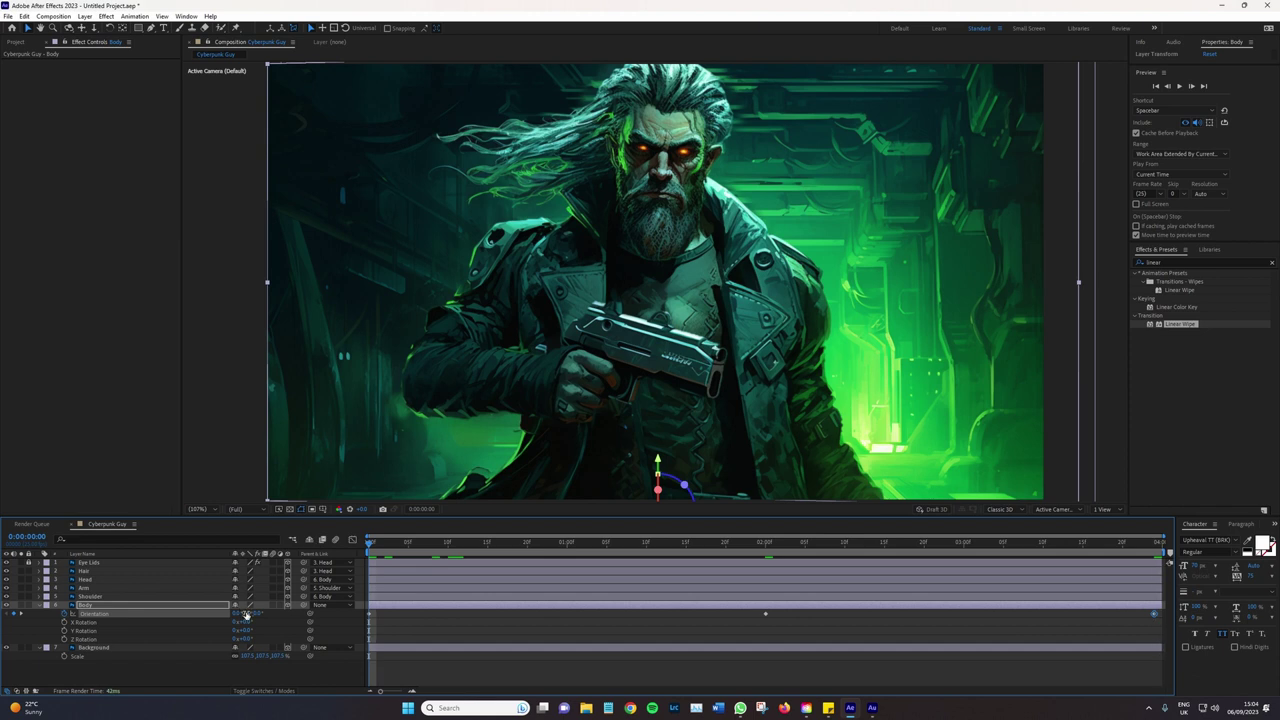
left_click_drag(246, 614, 240, 614)
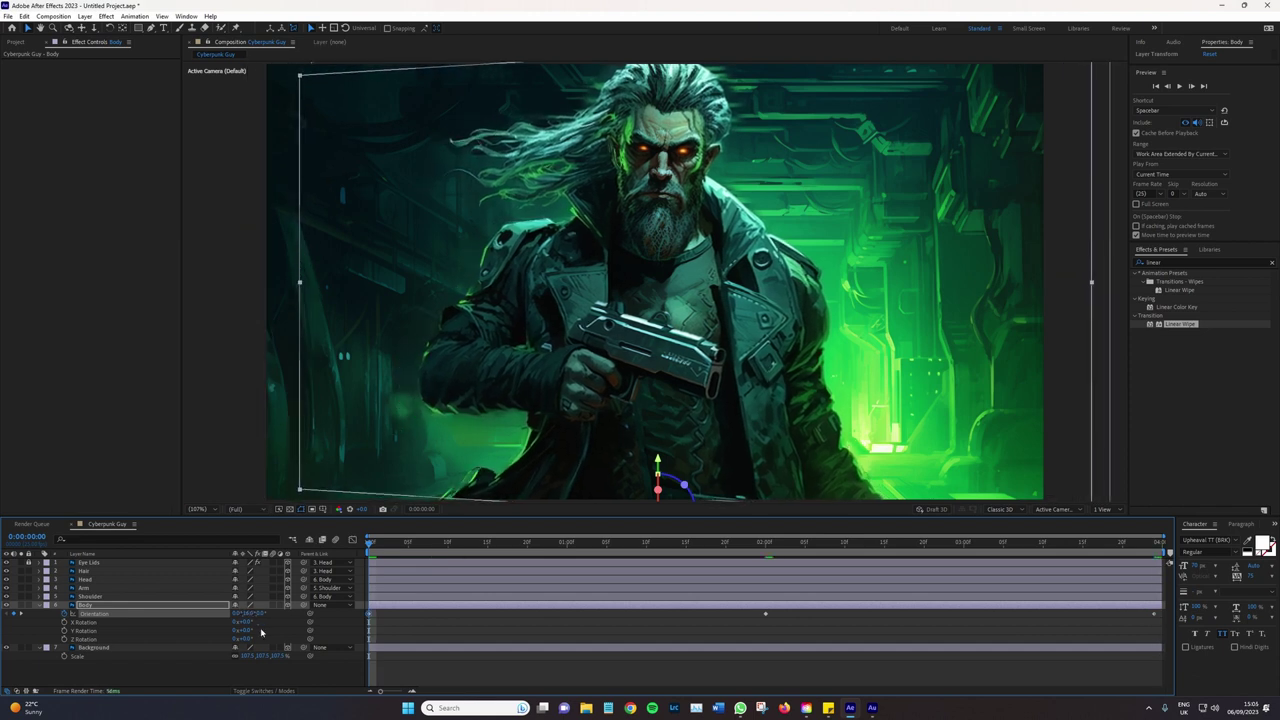
Enlarge the Body layer to about 112% and preview the turn at Fit zoom
key("s")
mouse_move(249, 617)
left_mouse_down()
mouse_move(619, 402)
mouse_move(619, 383)
left_mouse_up()
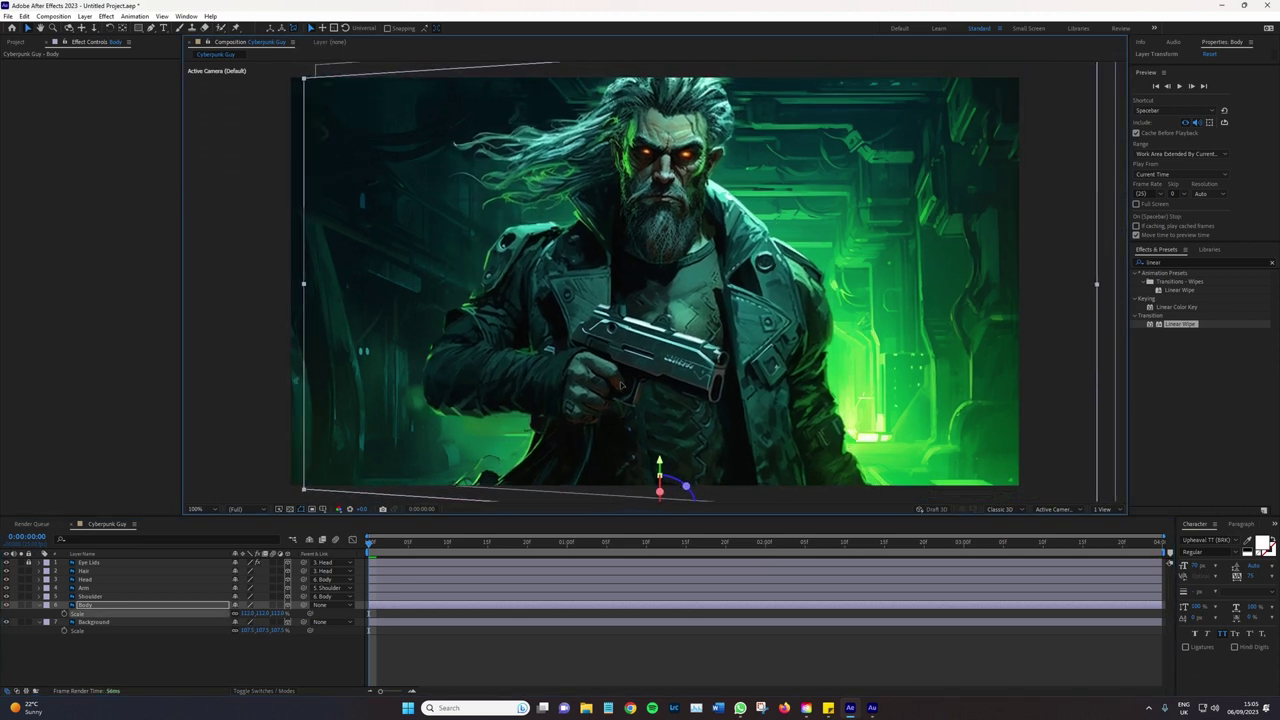
left_click_drag(615, 381, 600, 382)
key("comma")
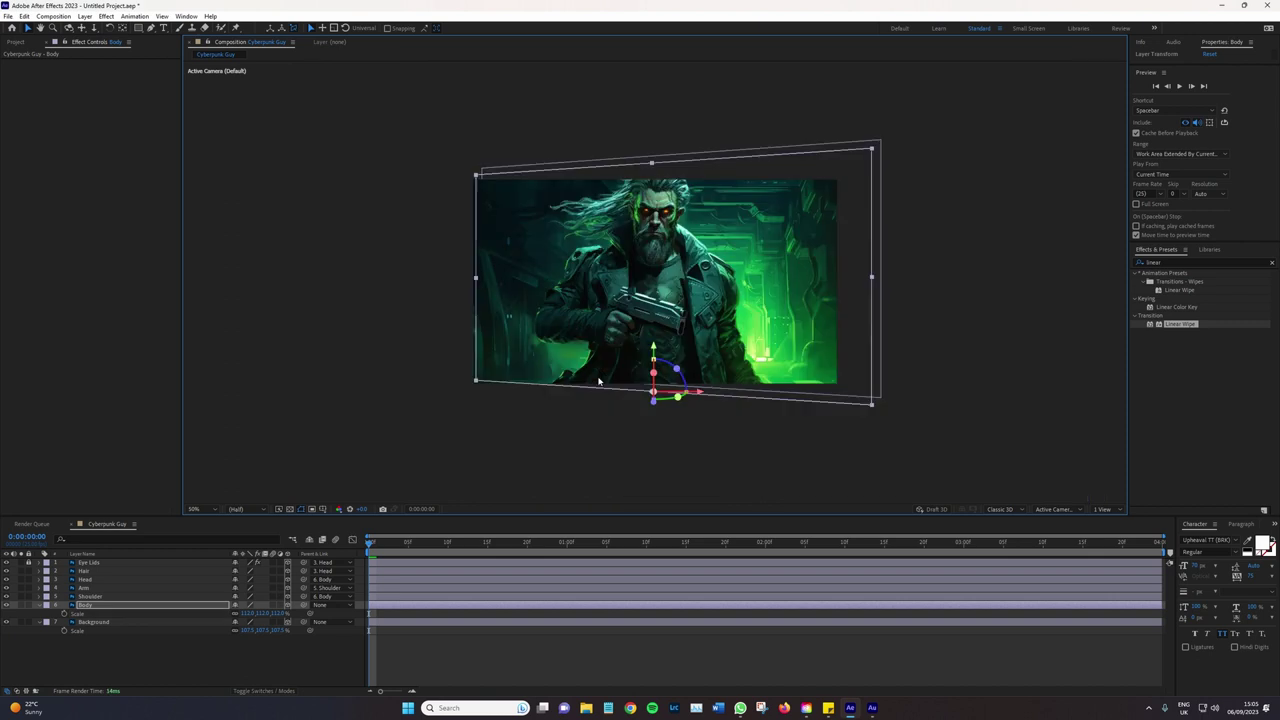
key("period")
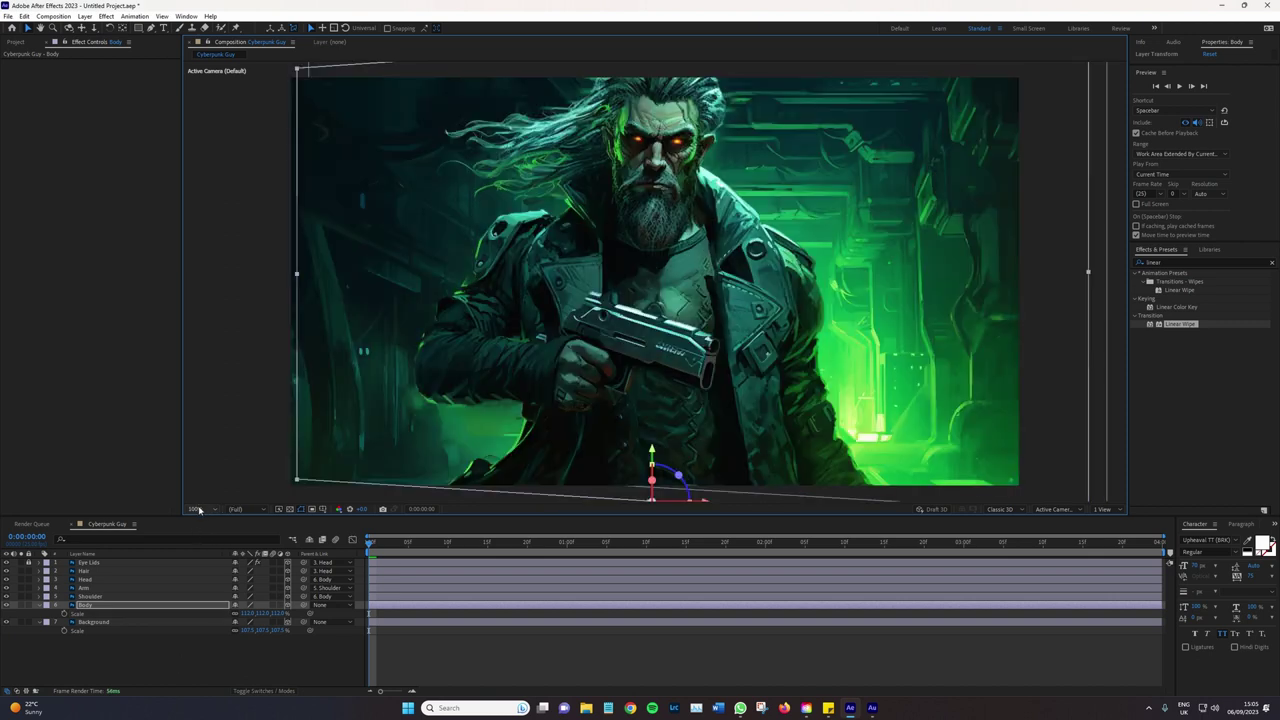
left_click(196, 509)
left_click(210, 520)
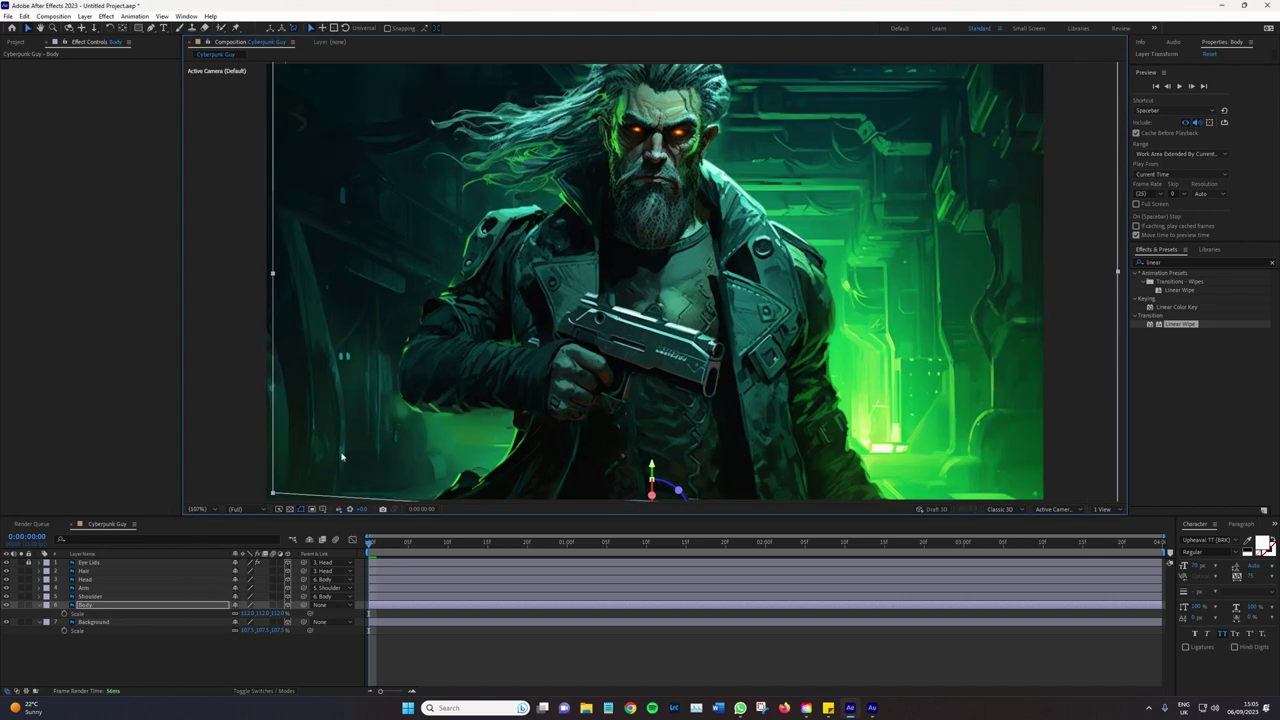
key("r")
key("space")
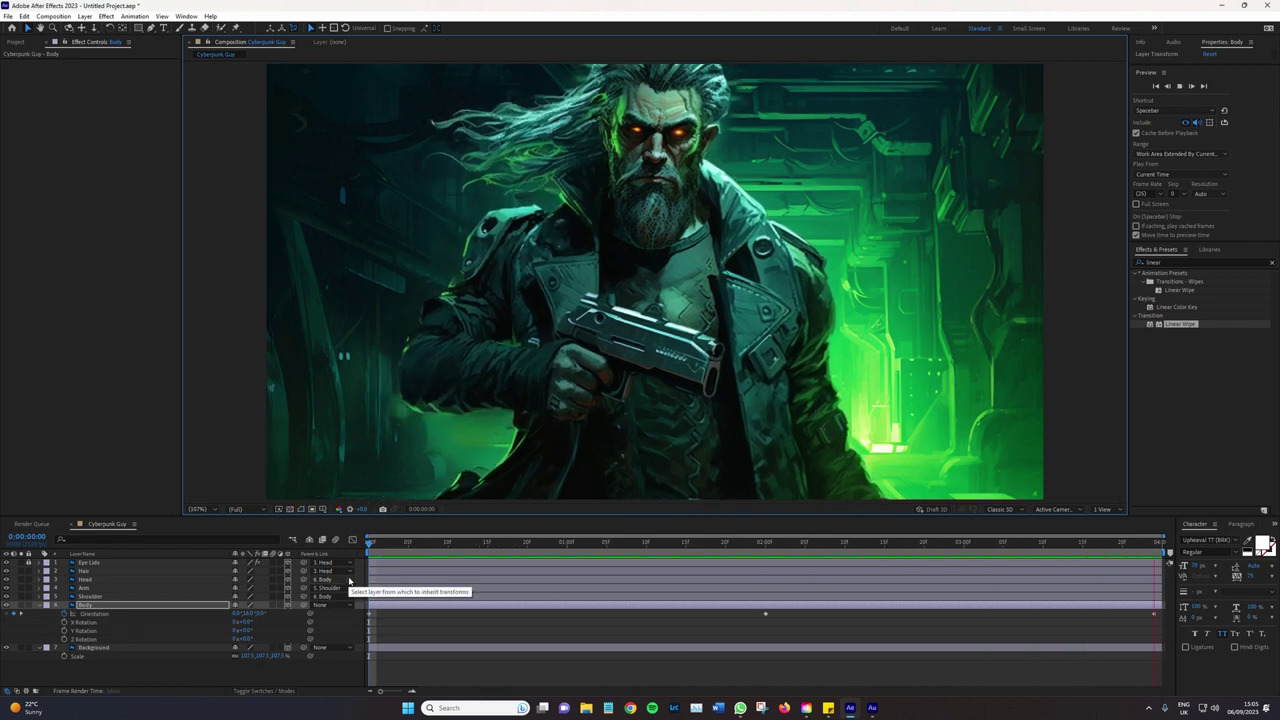
Shift the middle Orientation keyframe to 0:00:00:23 and replay the 3D turn from the start
key("space")
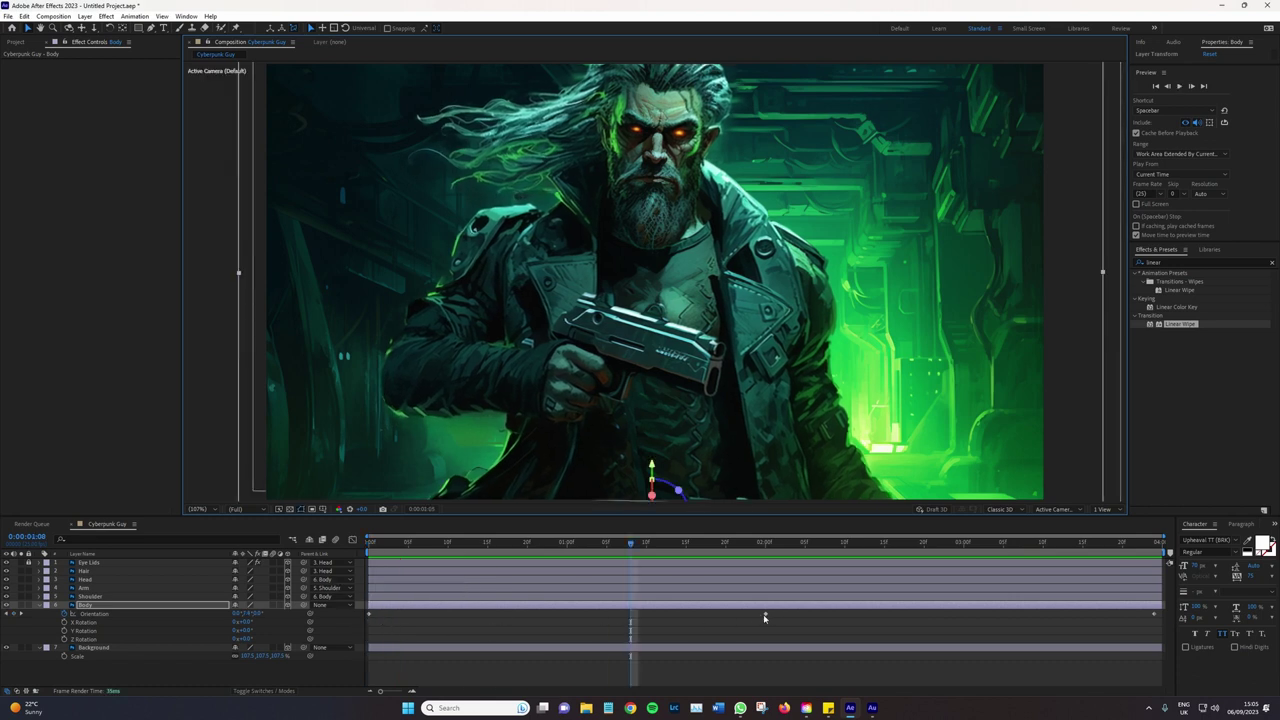
left_click_drag(764, 616, 528, 621)
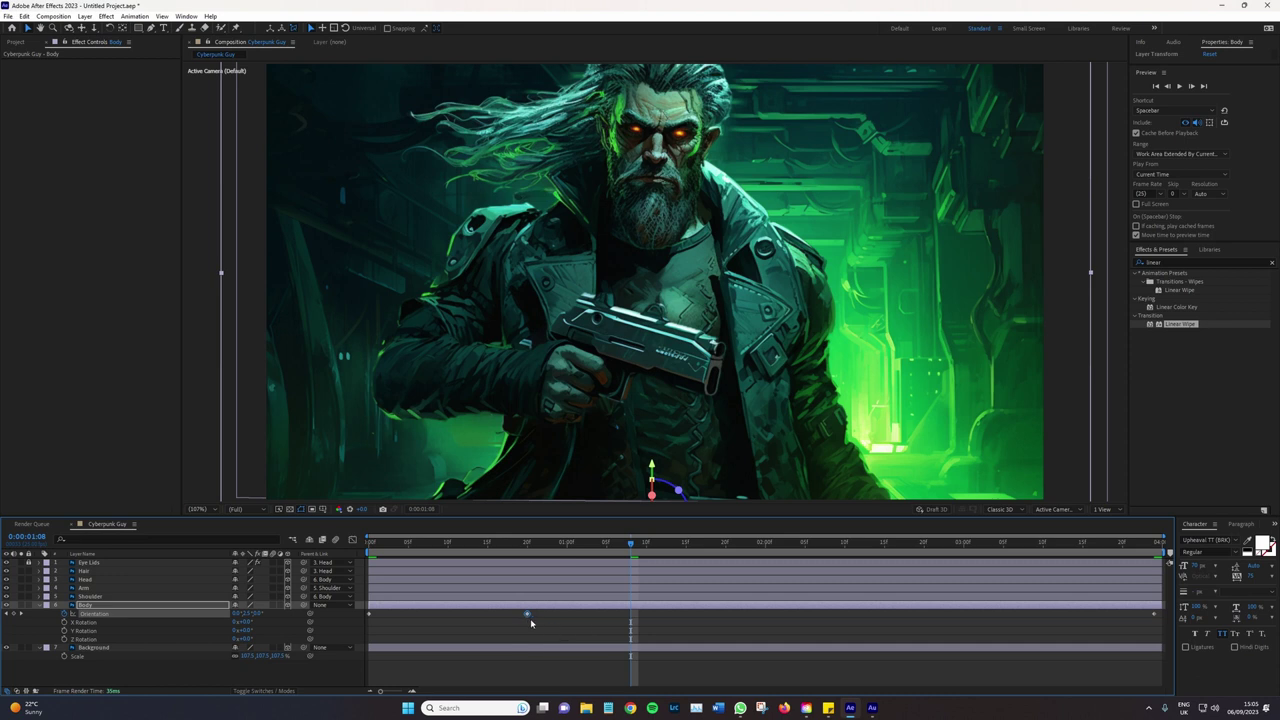
left_click(528, 616)
left_click(528, 616)
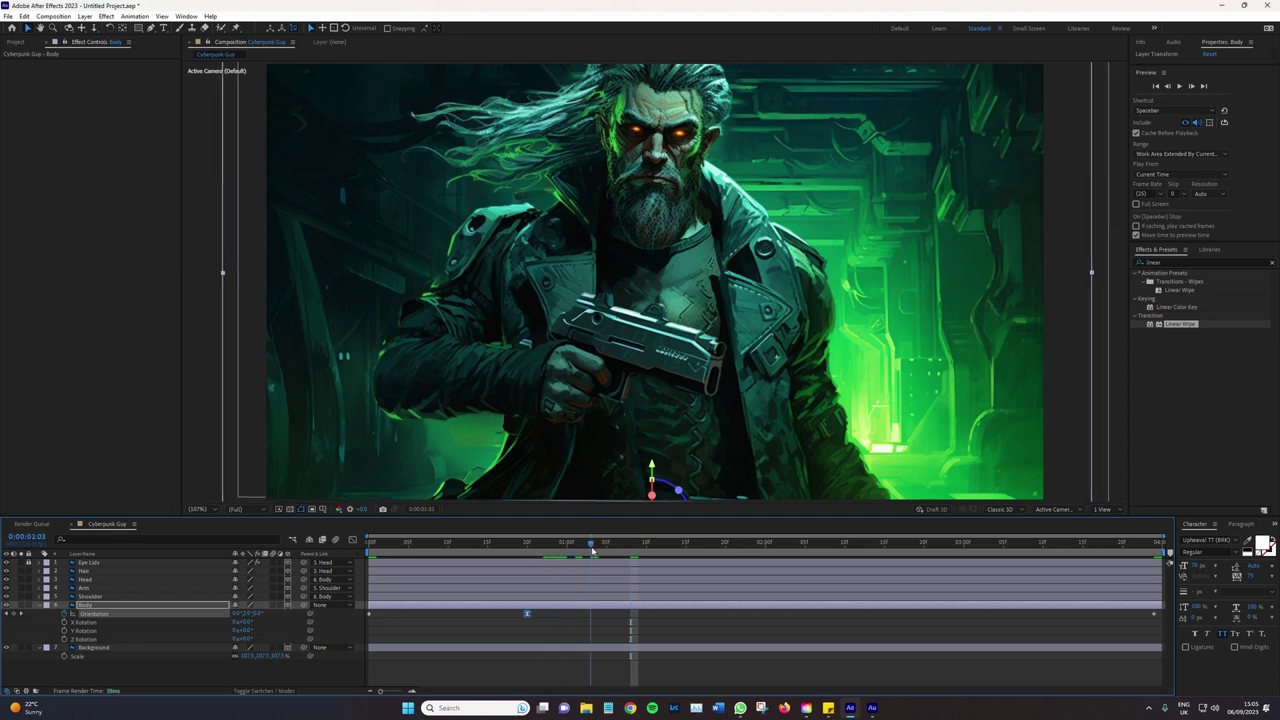
left_click(551, 545)
left_click_drag(527, 616, 556, 616)
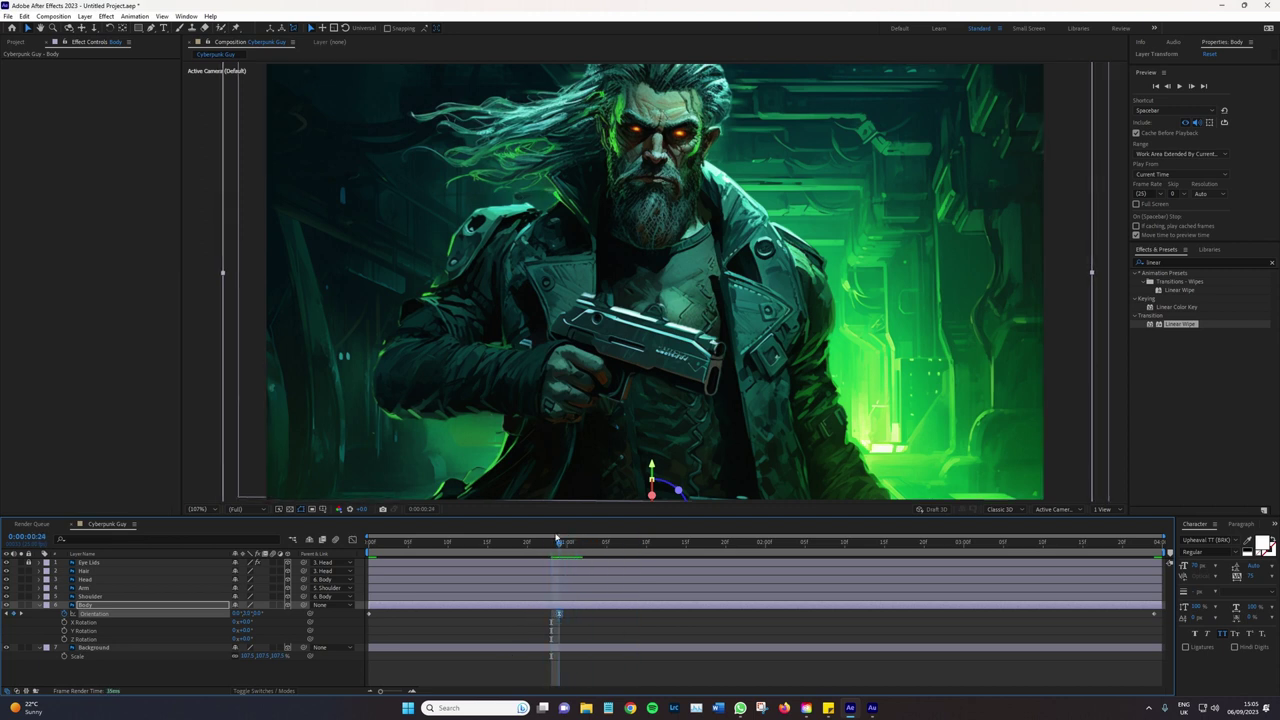
key("Home")
key("space")
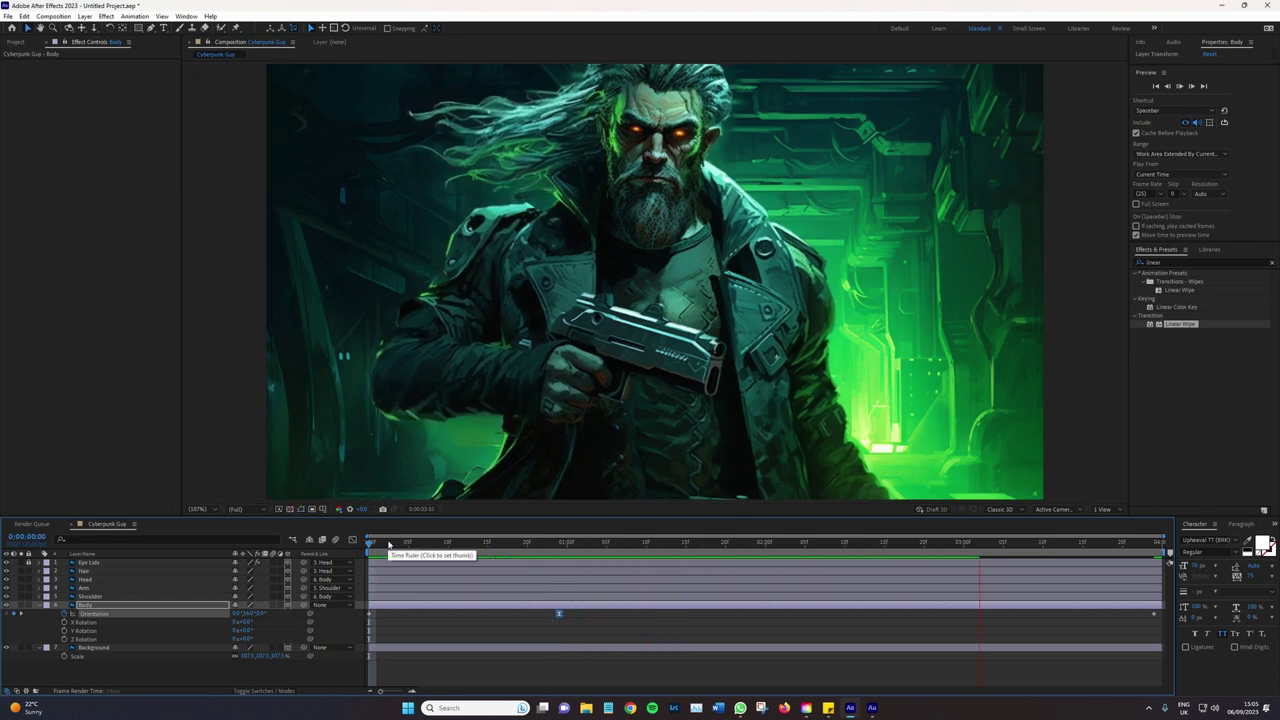
left_click(390, 545)
left_click(507, 604)
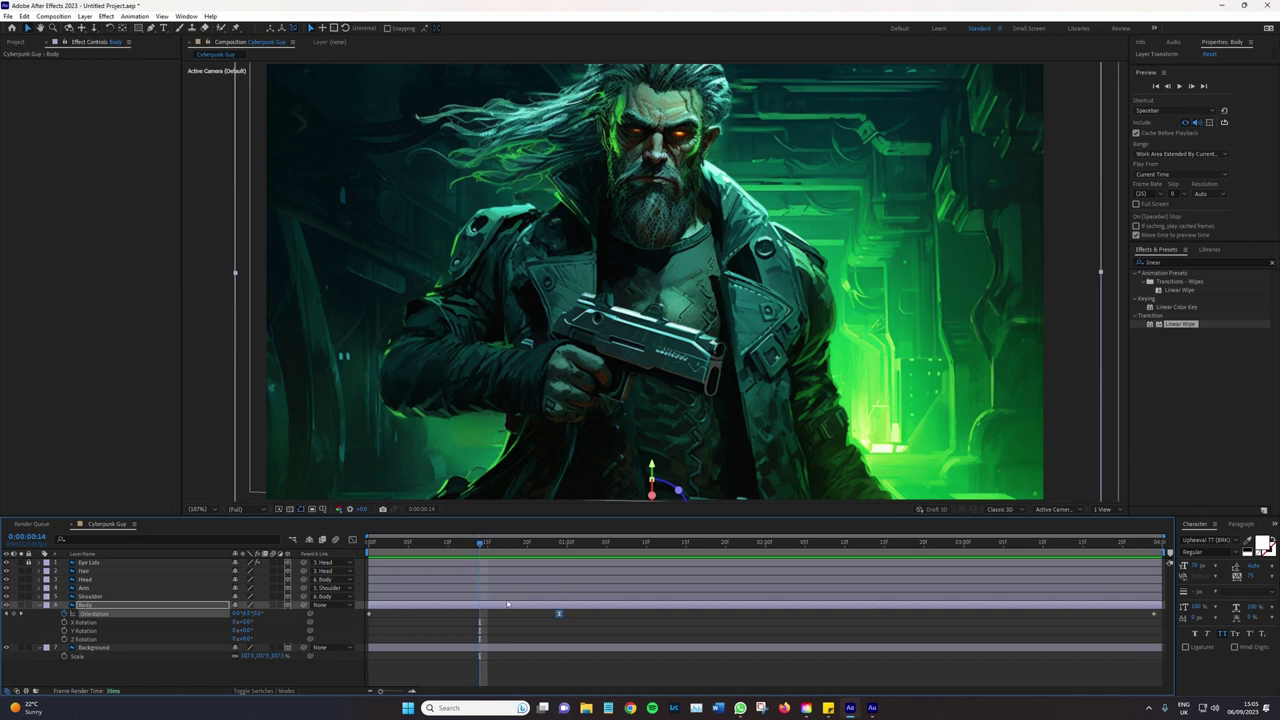
key("F2")
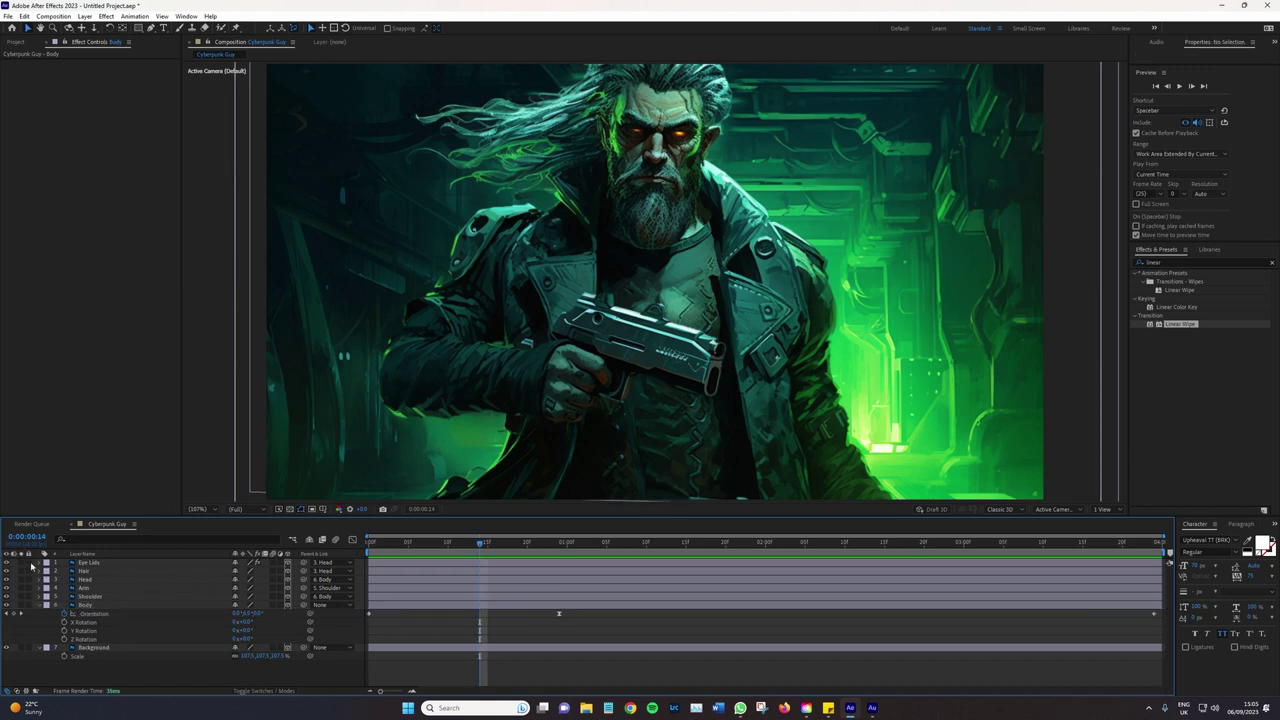
Reveal the Eye Lids wipe keyframes and shift one eyelid wipe keyframe slightly later
left_click(108, 563)
key("u")
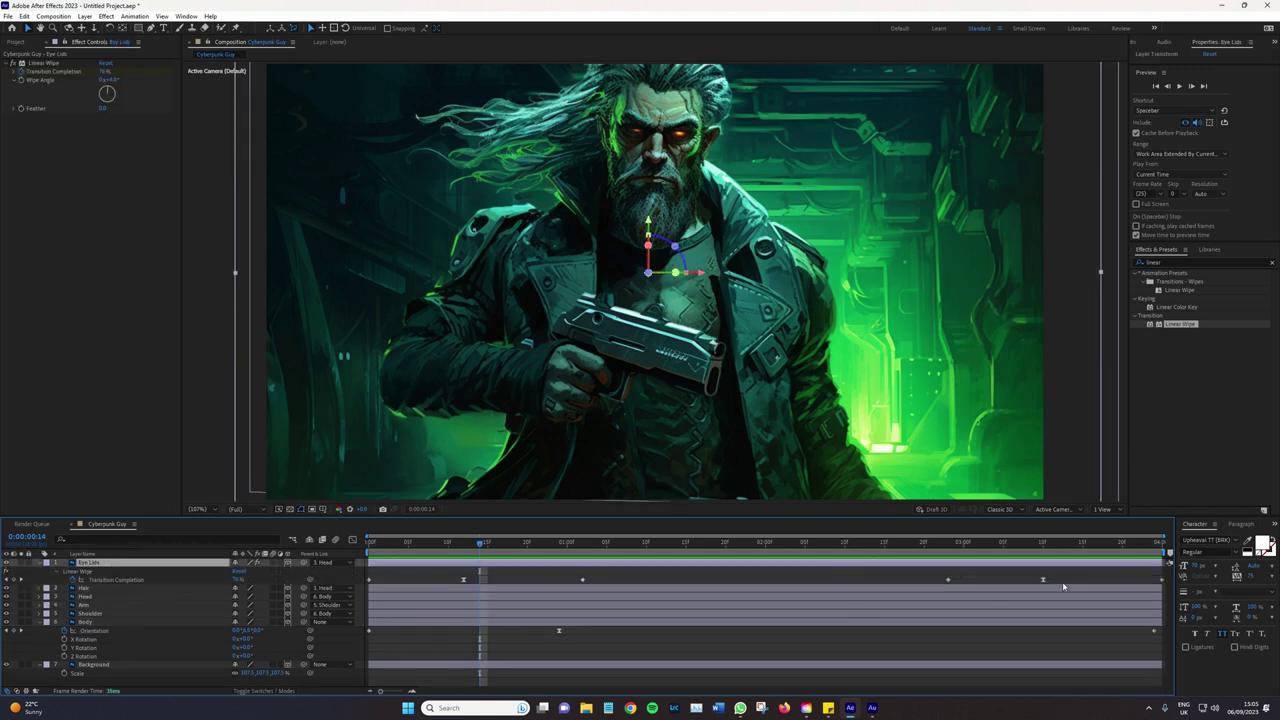
left_click_drag(1043, 582, 1074, 582)
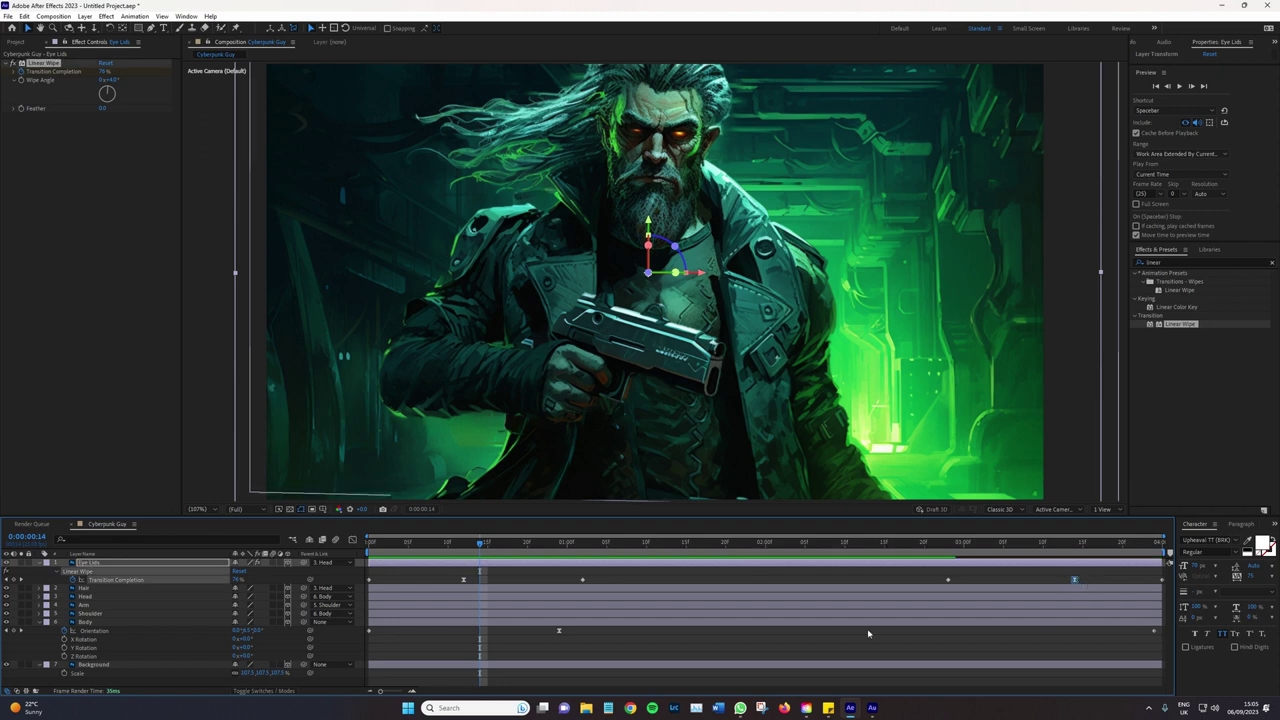
left_click(1163, 583)
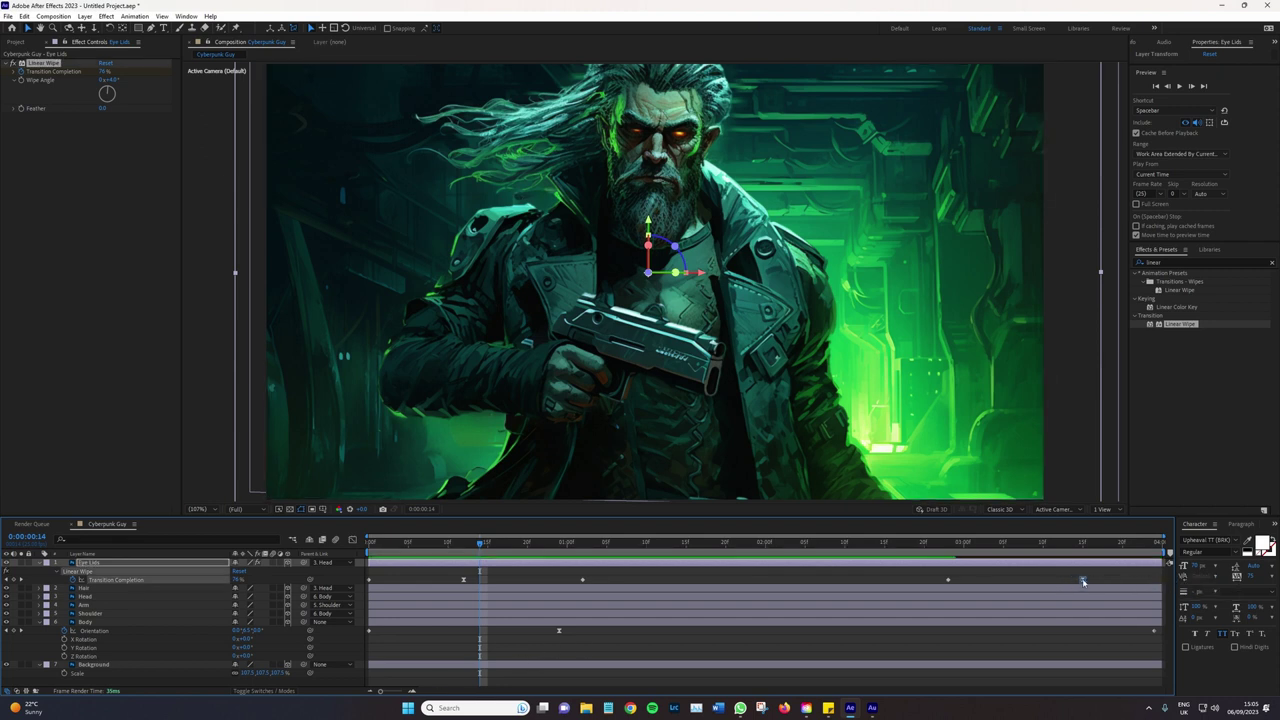
Preview the blink animation from a later point in the timeline
left_click(933, 543)
key("space")
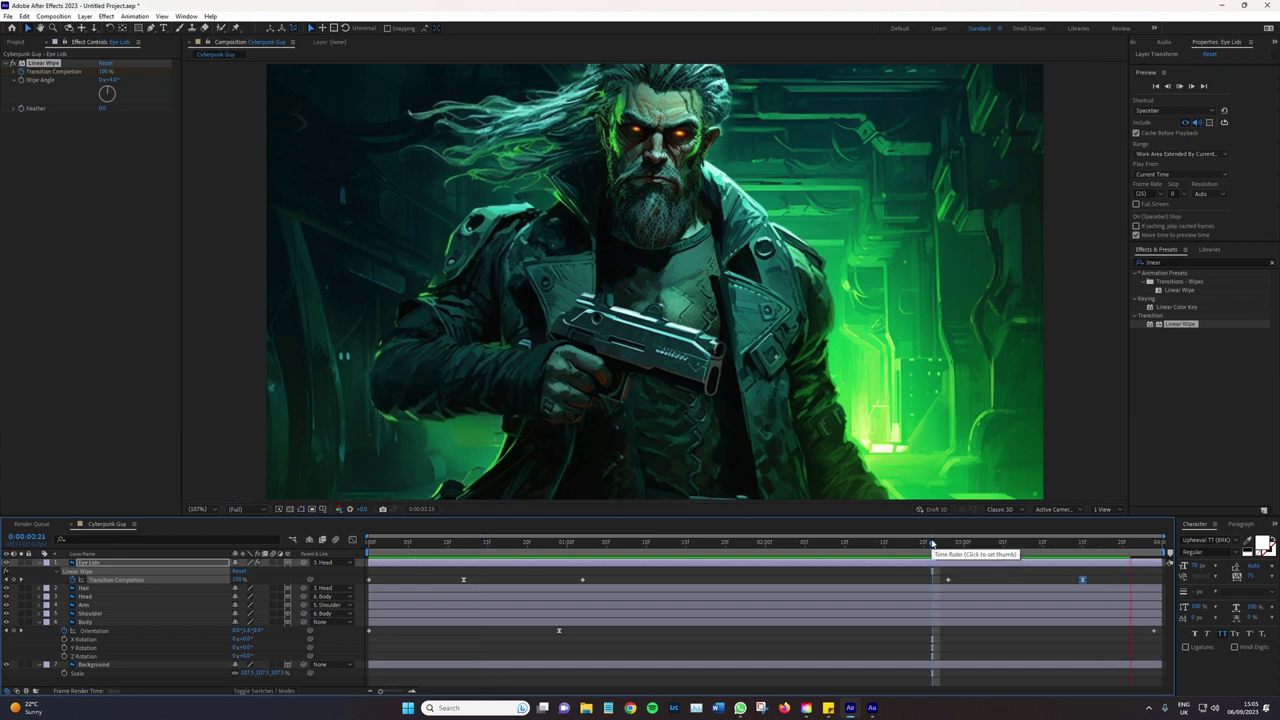
key("space")
key("space")
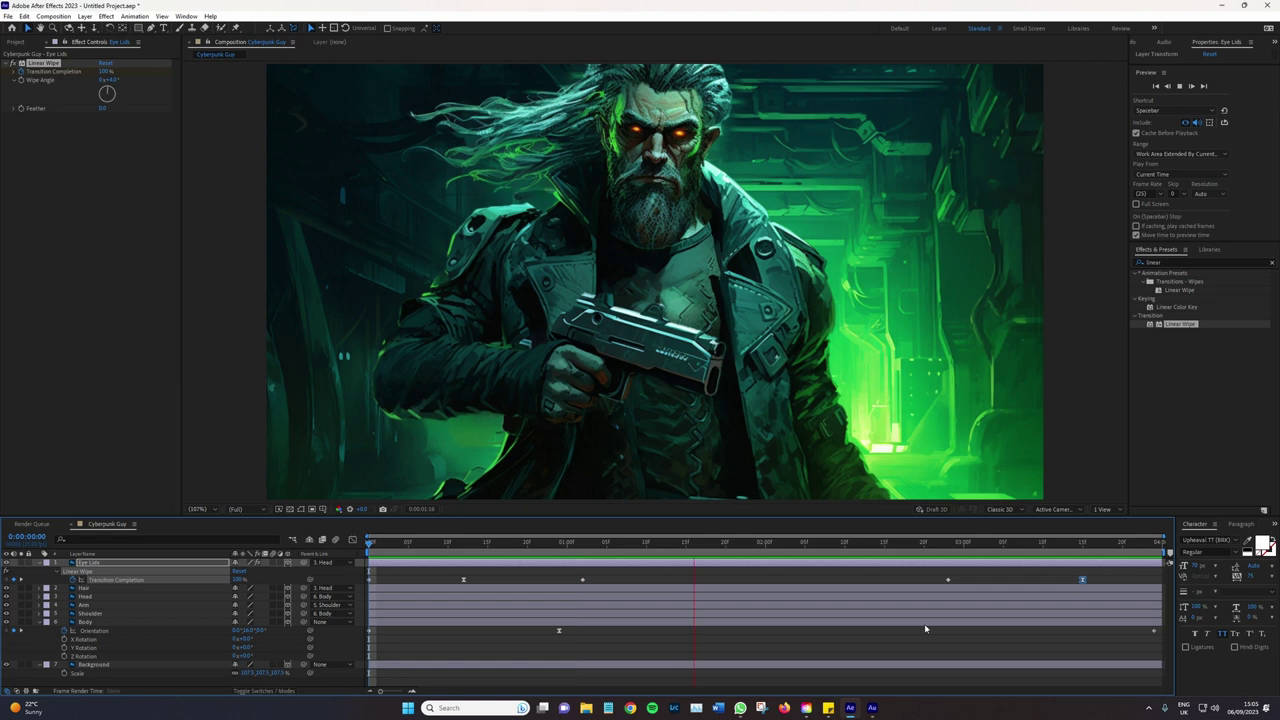
key("space")
Replay from the start, stop at 0:00:00:11, and make the Eye Lids layer begin there
key("Home")
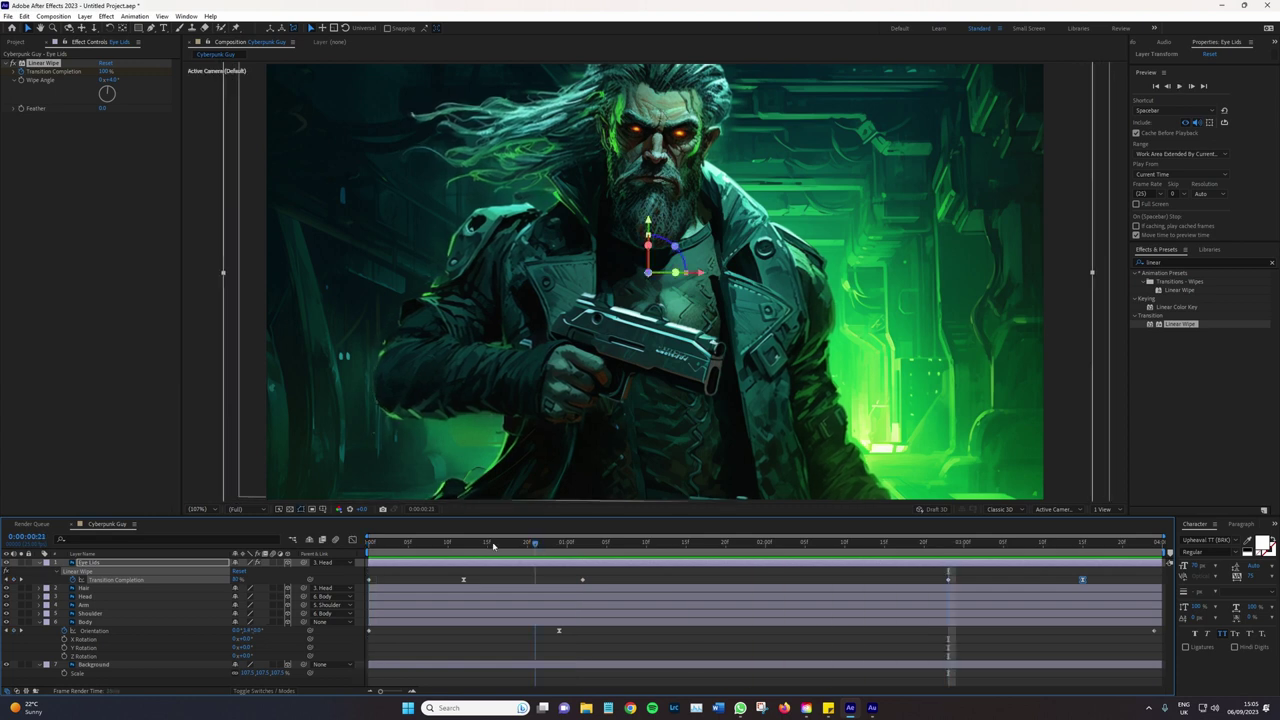
key("space")
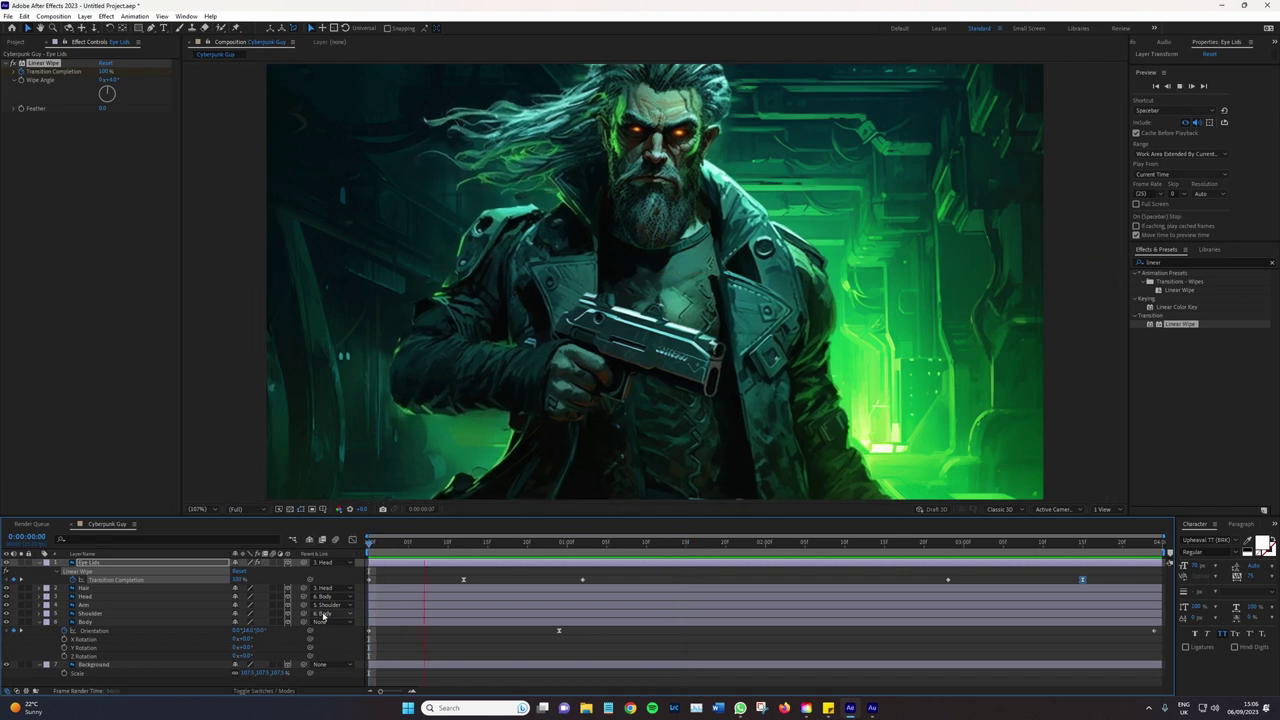
key("space")
key("[")
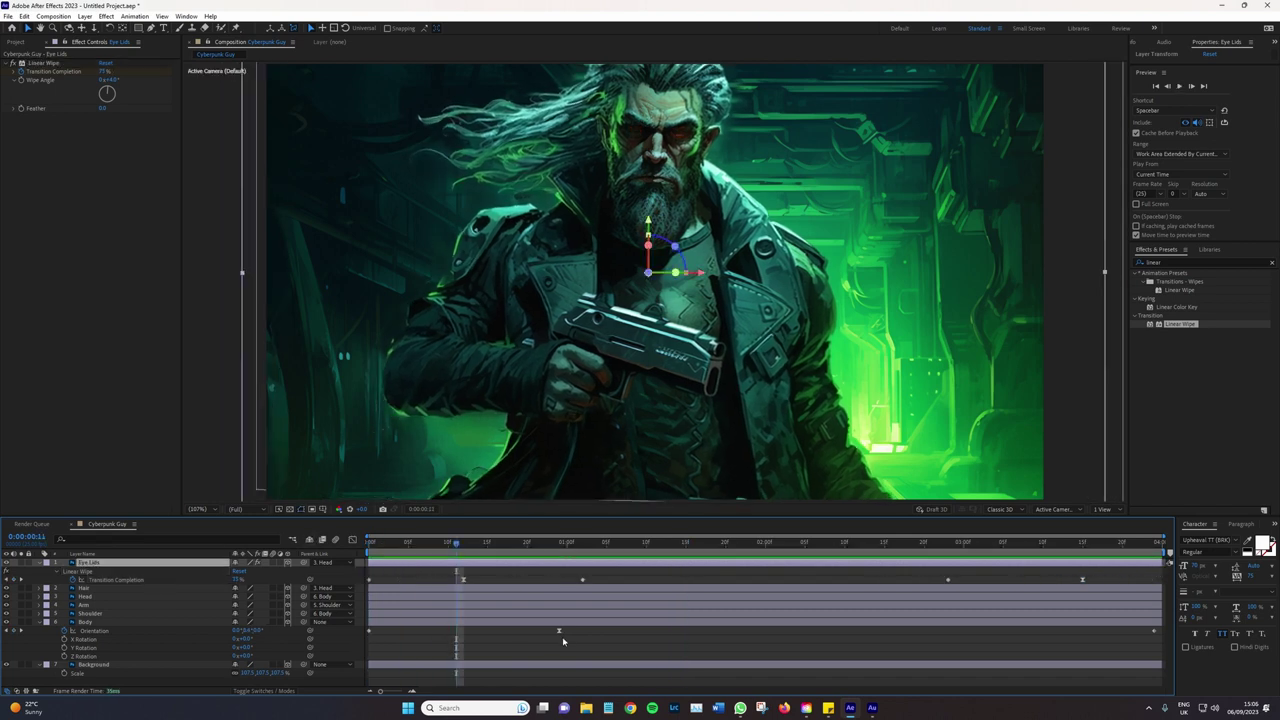
left_click(560, 633)
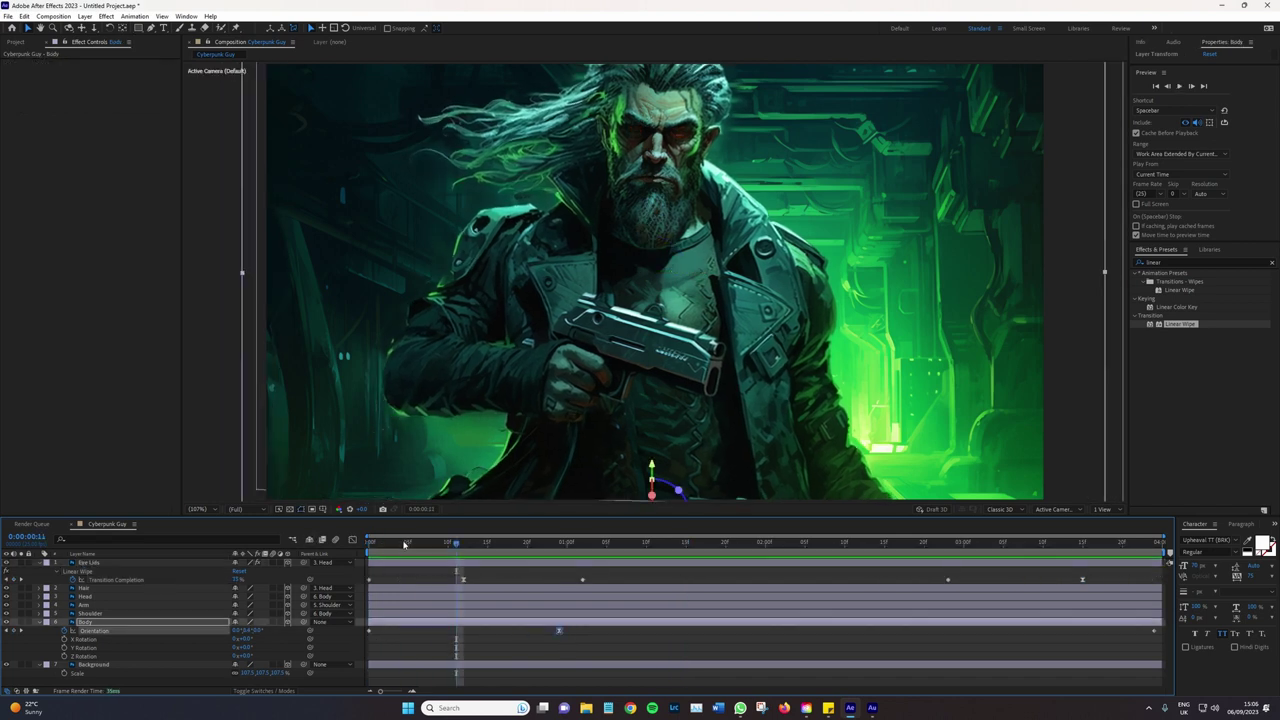
At the first frame, set the Body layer's starting Orientation value to 0
key("Home")
left_click(248, 632)
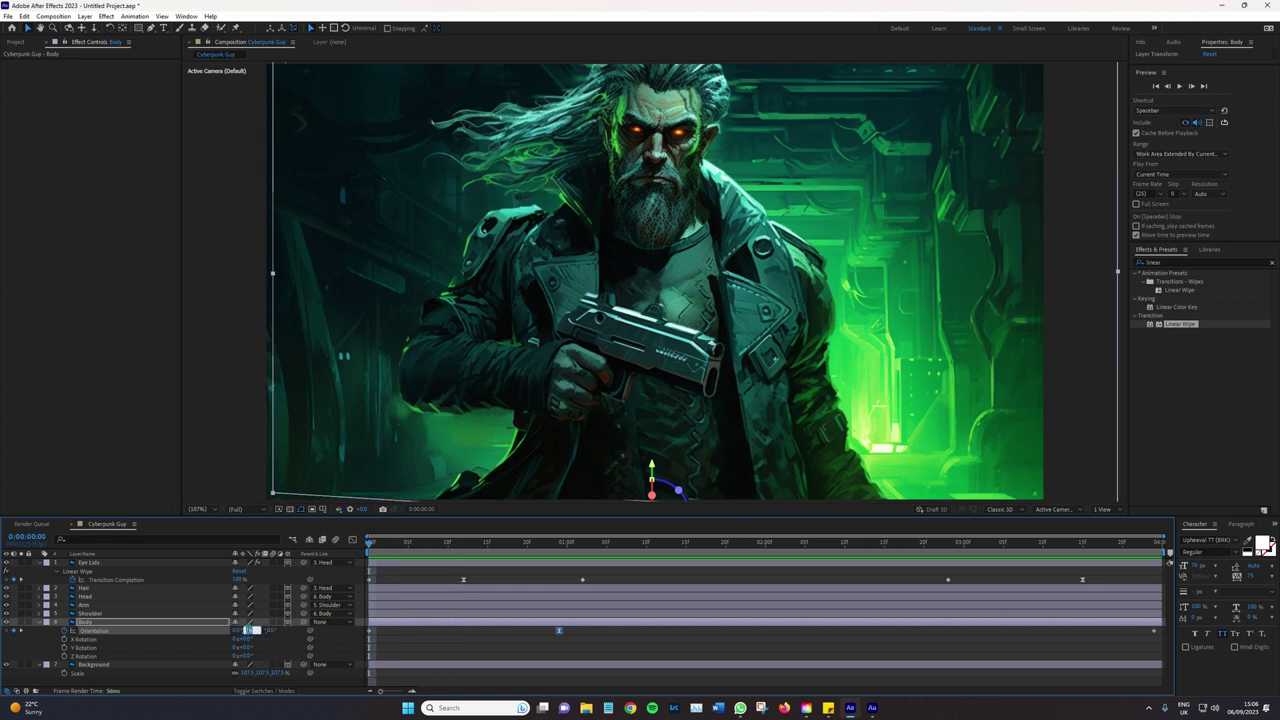
type("0")
key("Return")
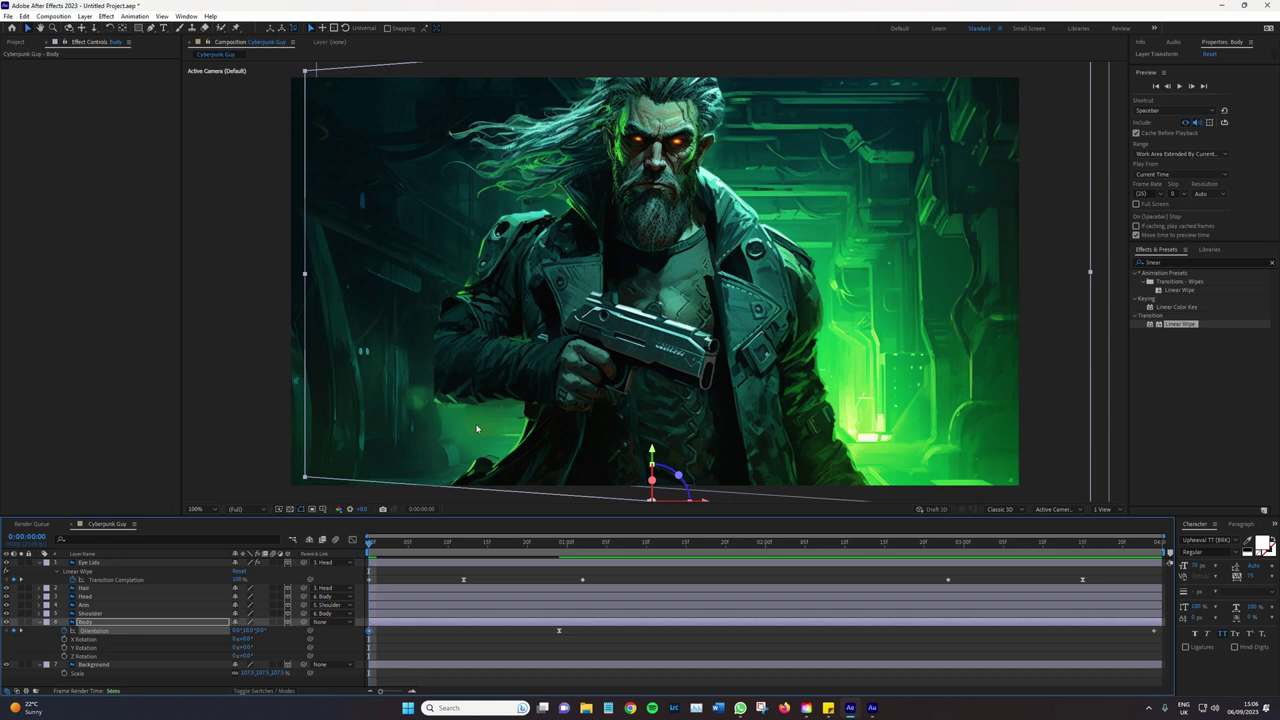
Preview the Body layer's 3D rotation animation twice
key("space")
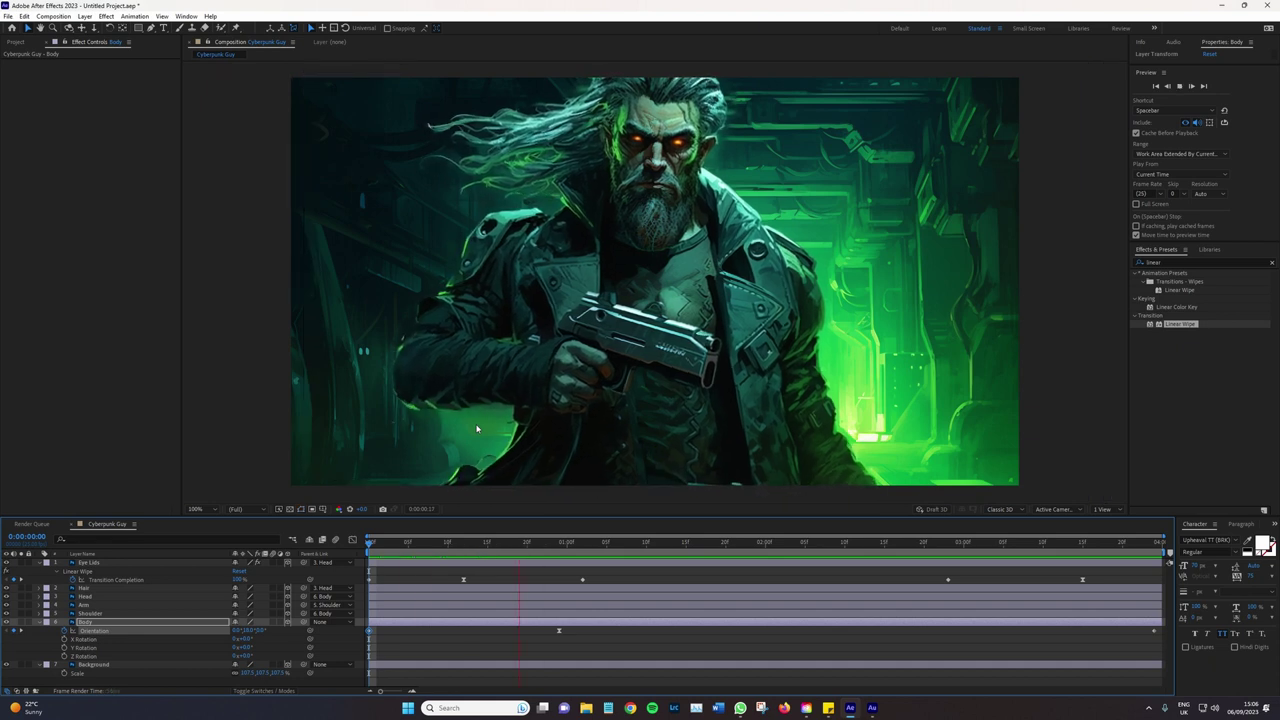
key("space")
key("space")
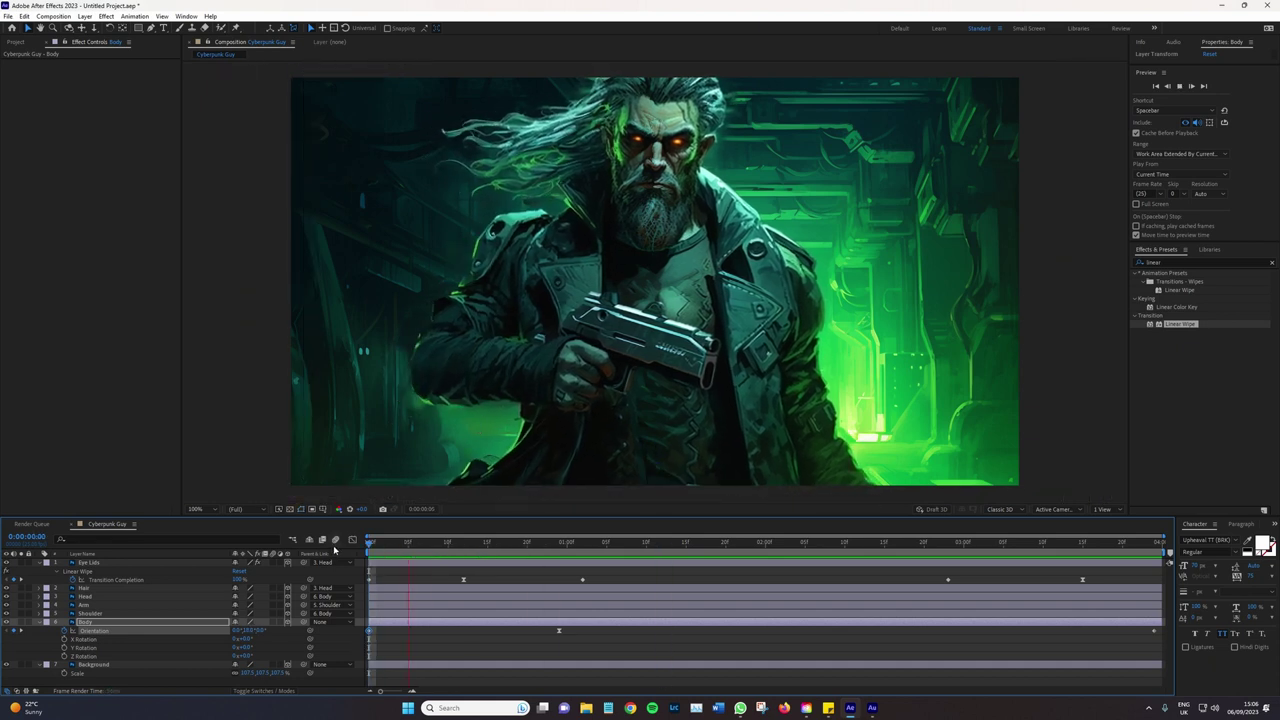
key("space")
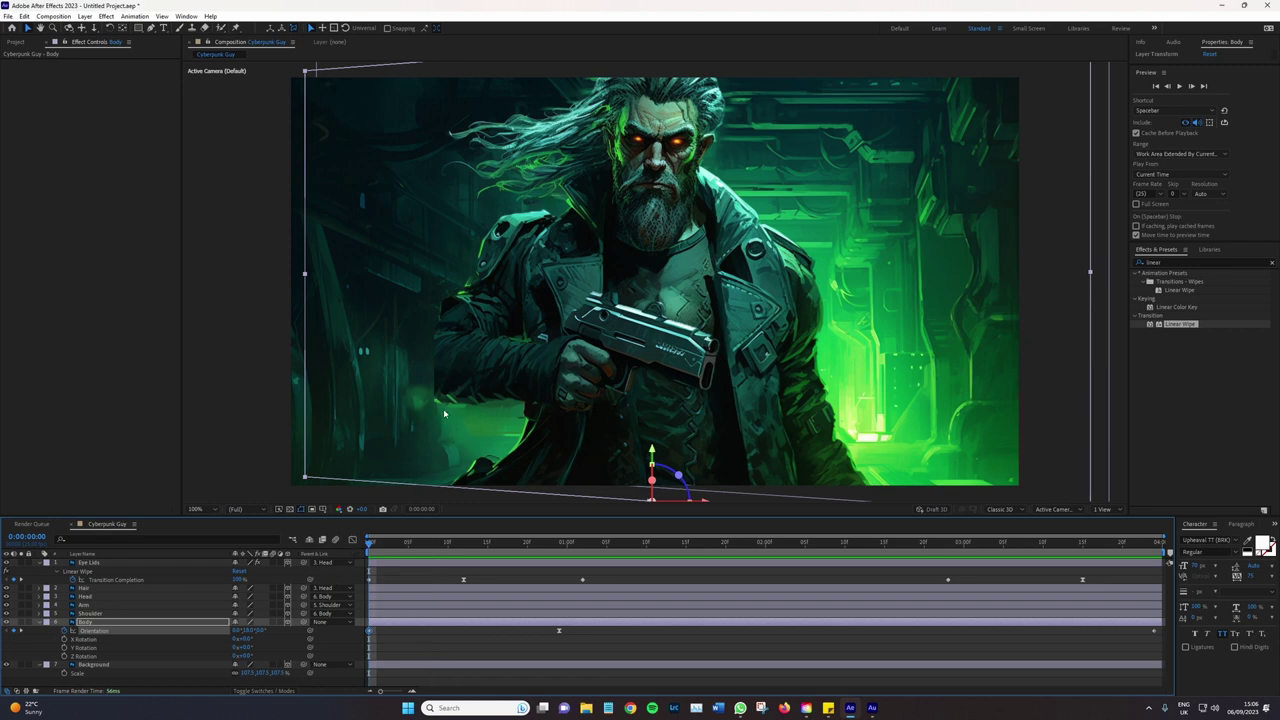
key("space")
key("space")
left_click(119, 669)
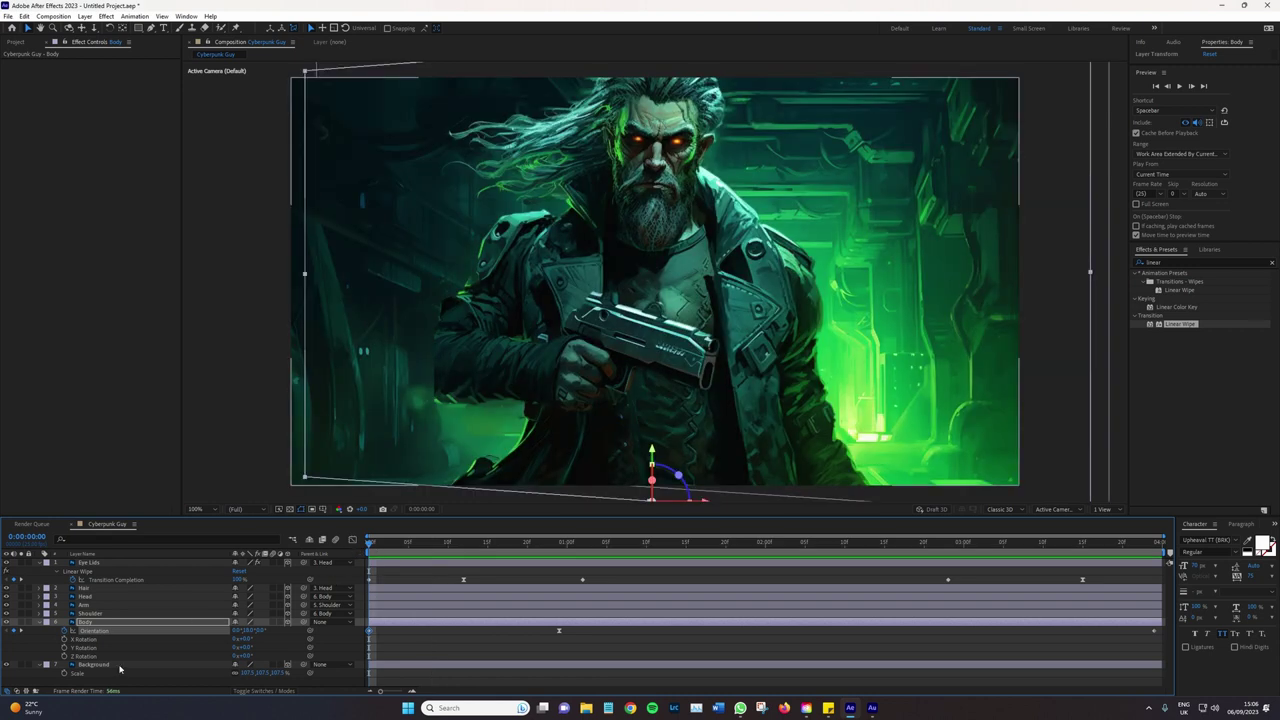
left_click(118, 666)
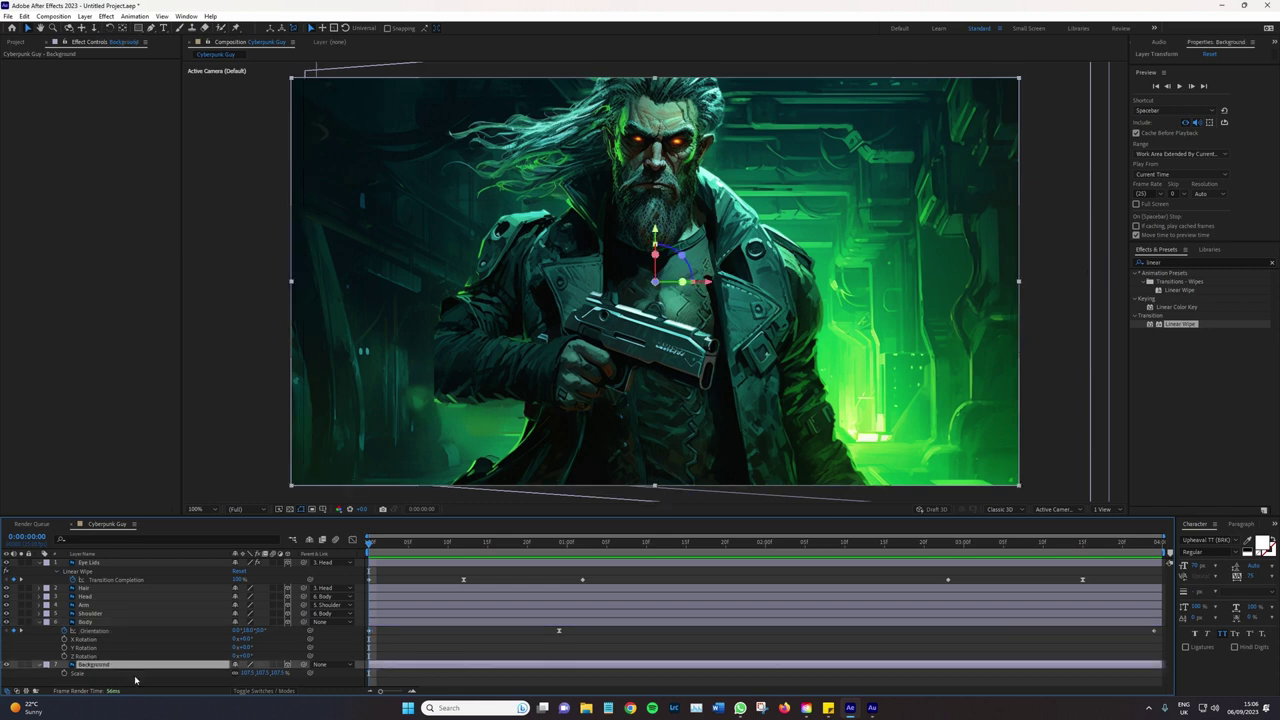
Nudge the Background layer's position and anchor point slightly to shift the image left
key("p")
left_click_drag(268, 673, 285, 673)
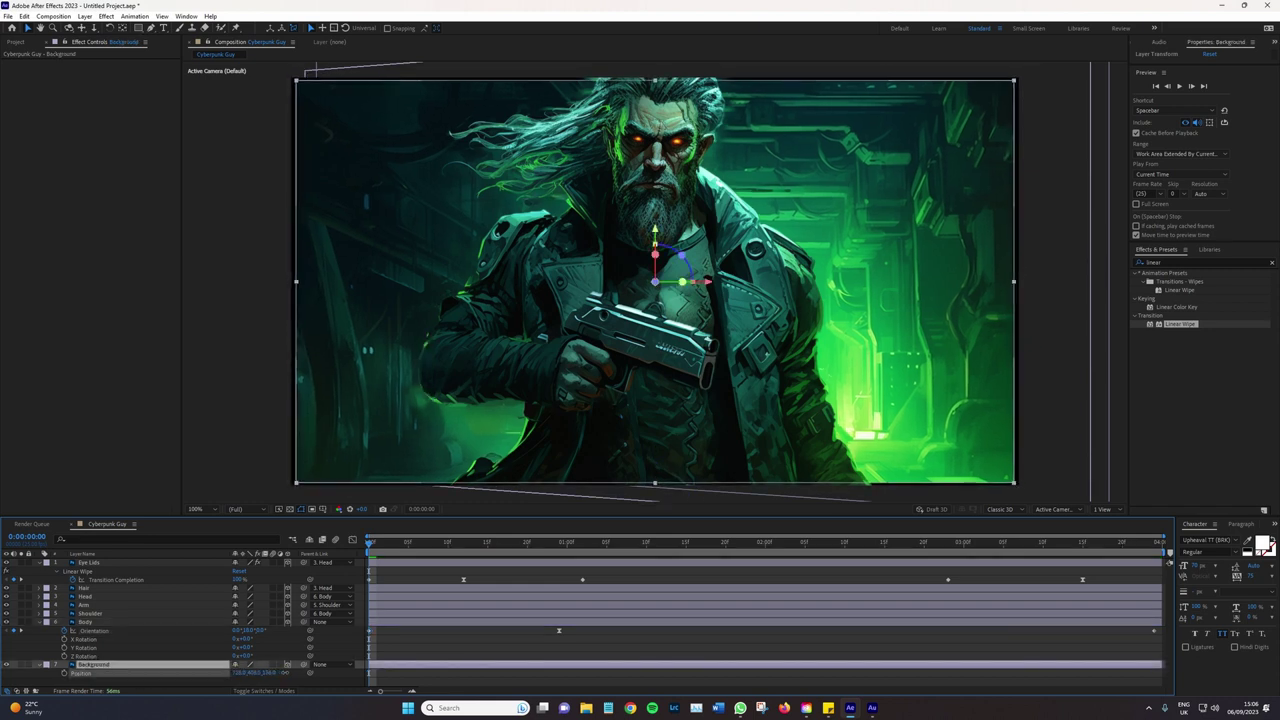
key("a")
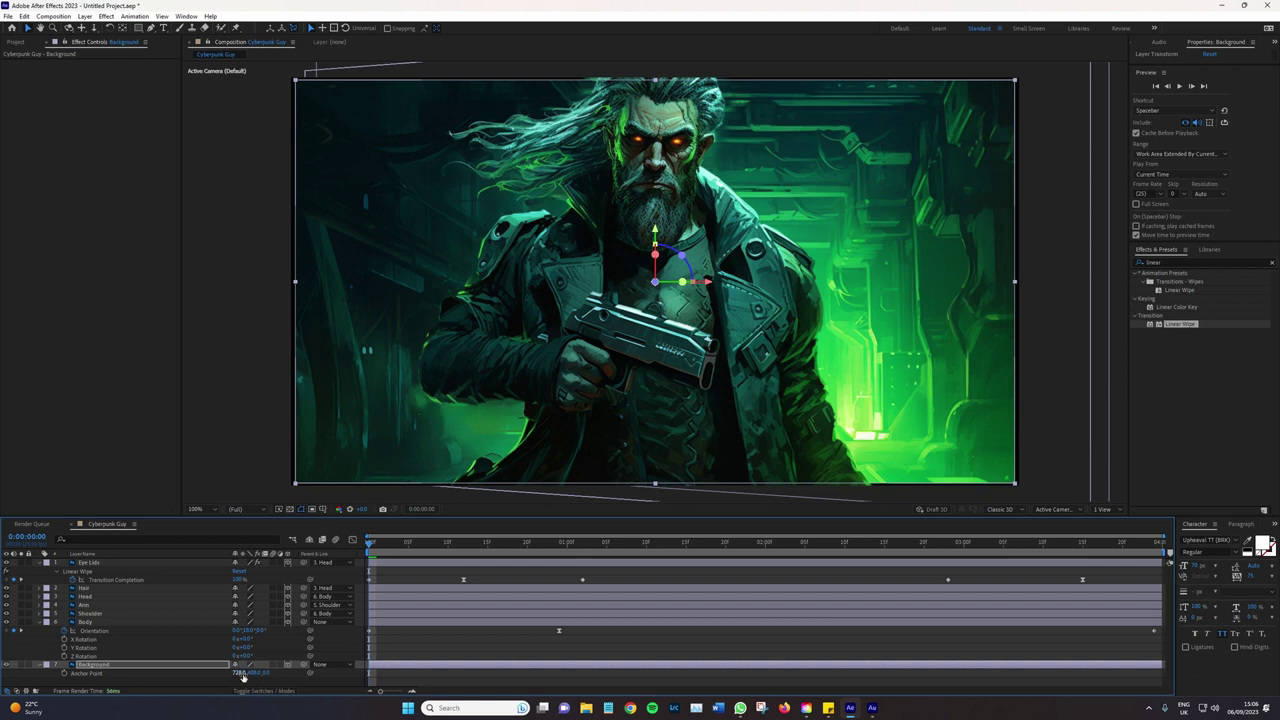
mouse_move(241, 673)
left_mouse_down()
mouse_move(243, 687)
mouse_move(253, 672)
left_mouse_up()
Increase the Background layer's Scale to about 105% so it fills the frame
key("s")
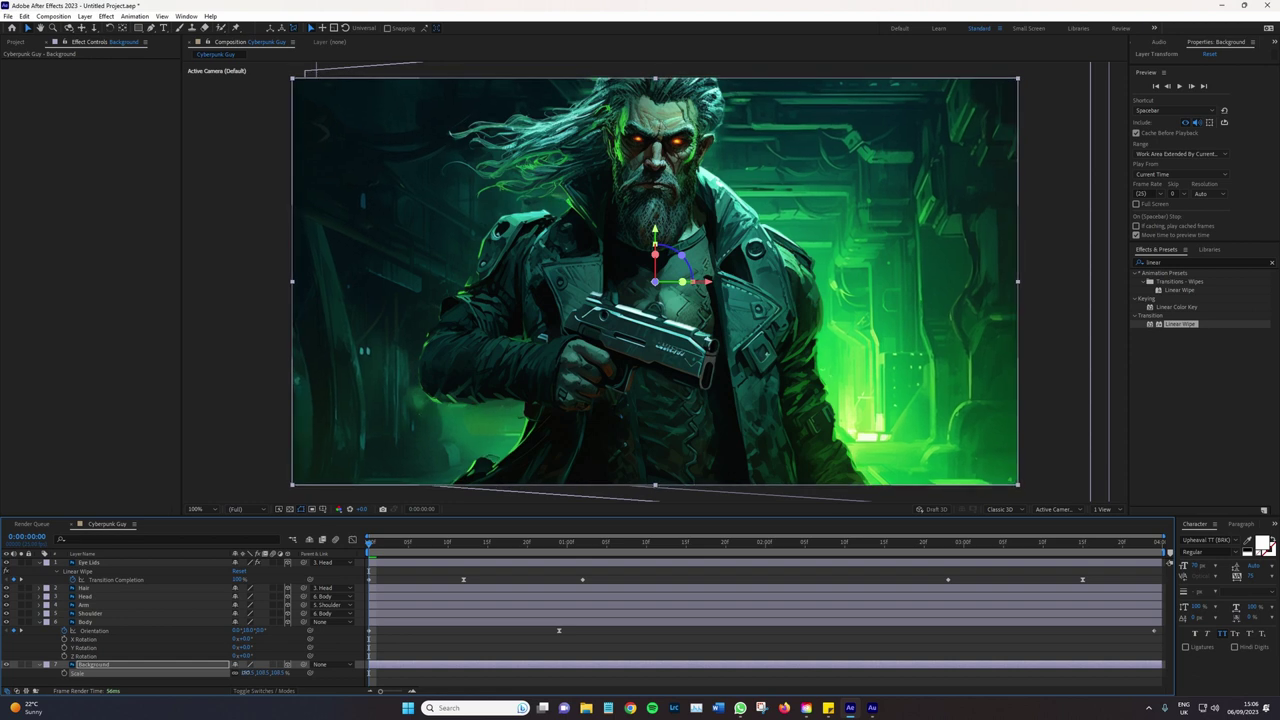
left_click(228, 407)
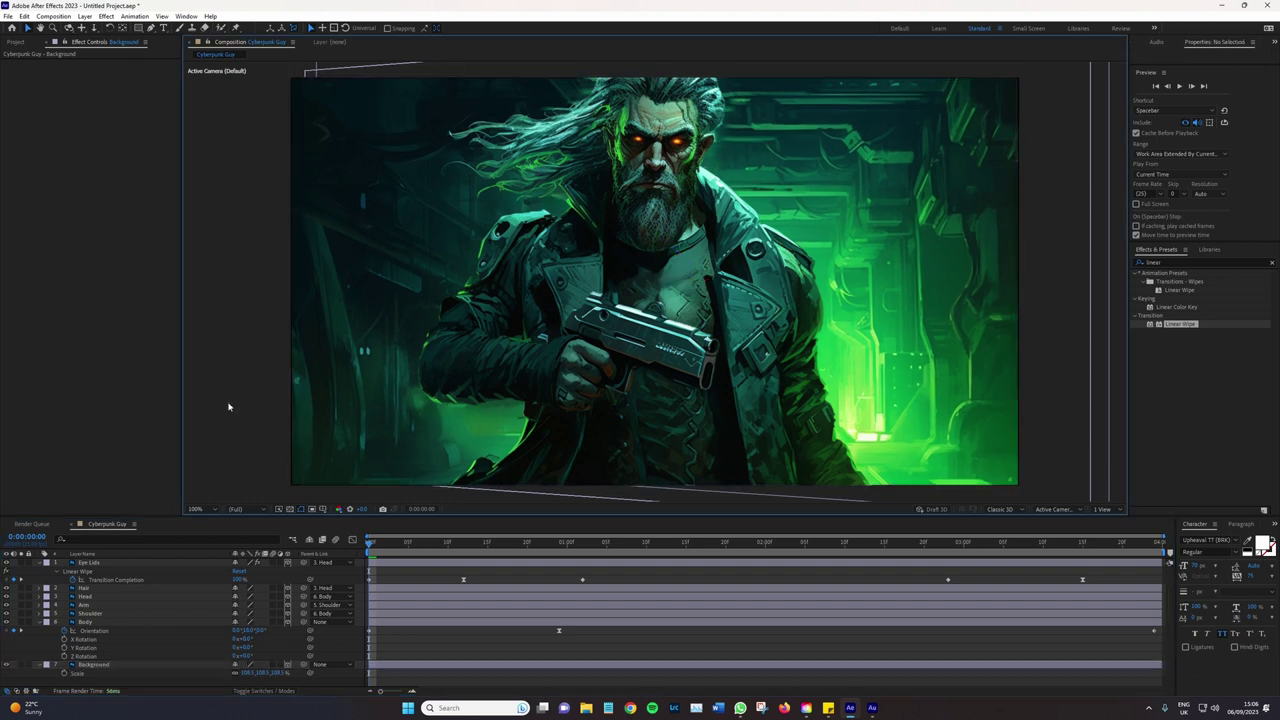
left_click(250, 672)
key("Return")
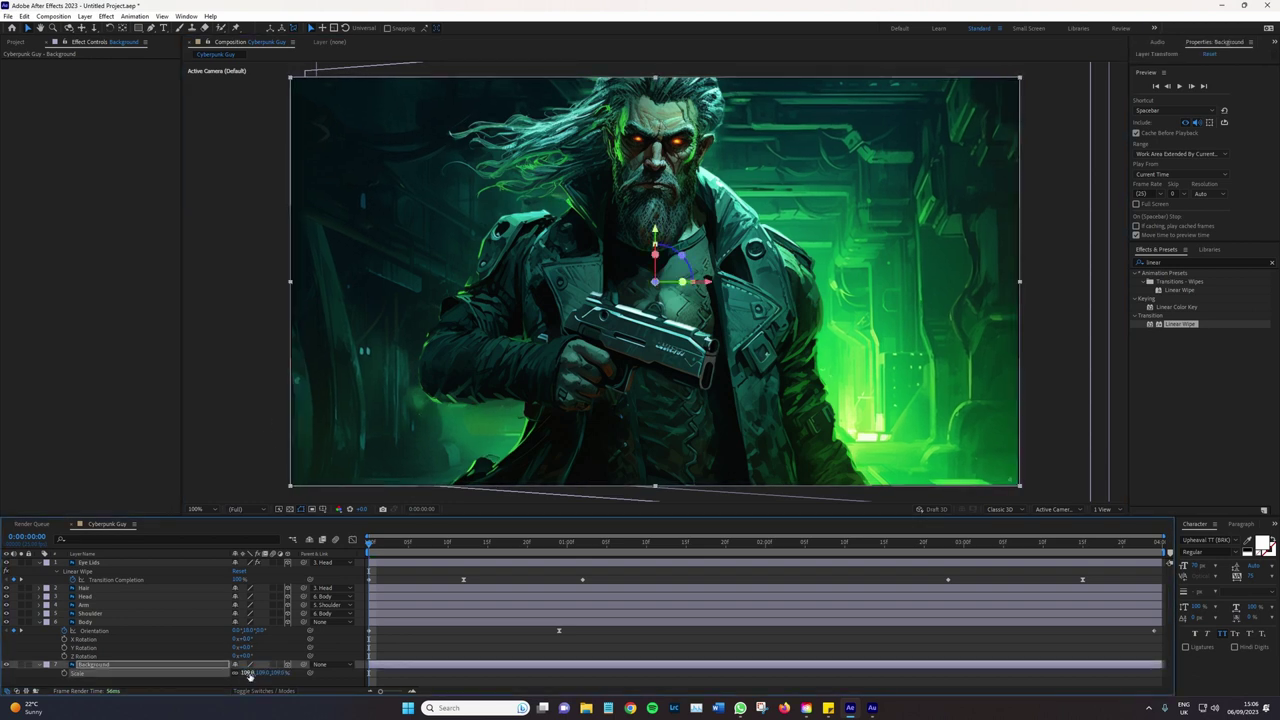
Deselect all layers and preview the finished animation twice
left_click(208, 434)
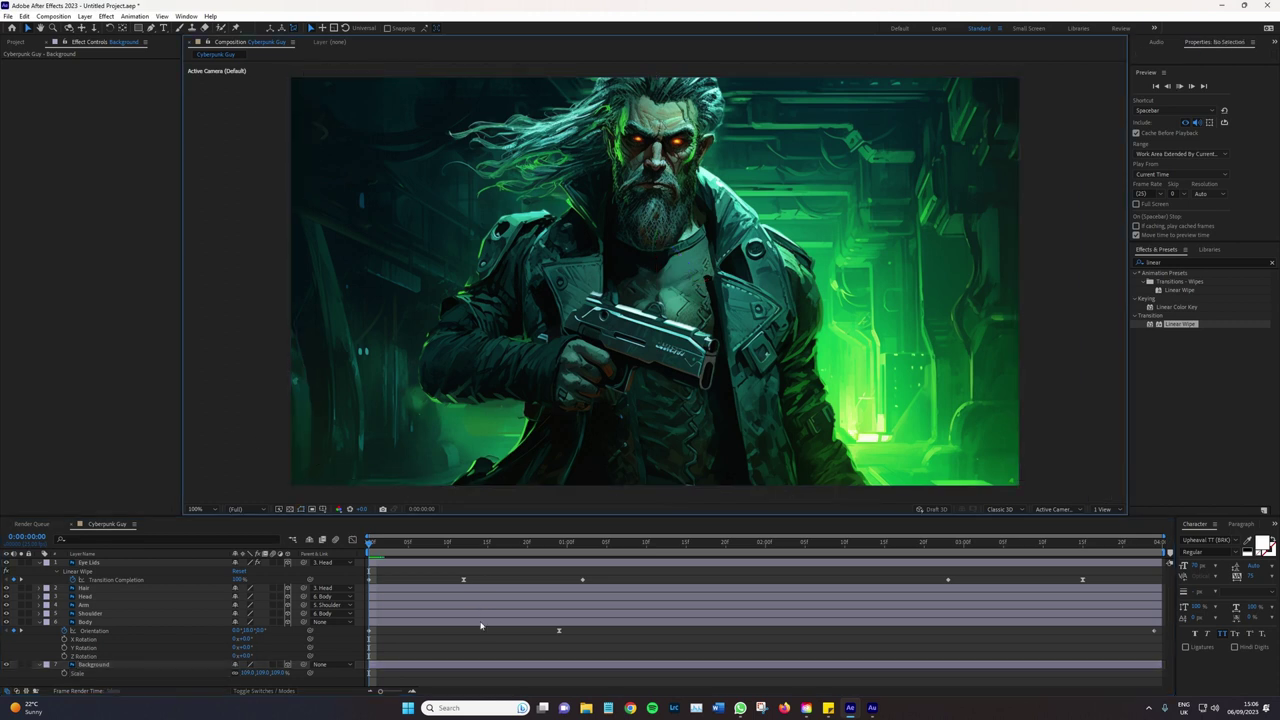
key("space")
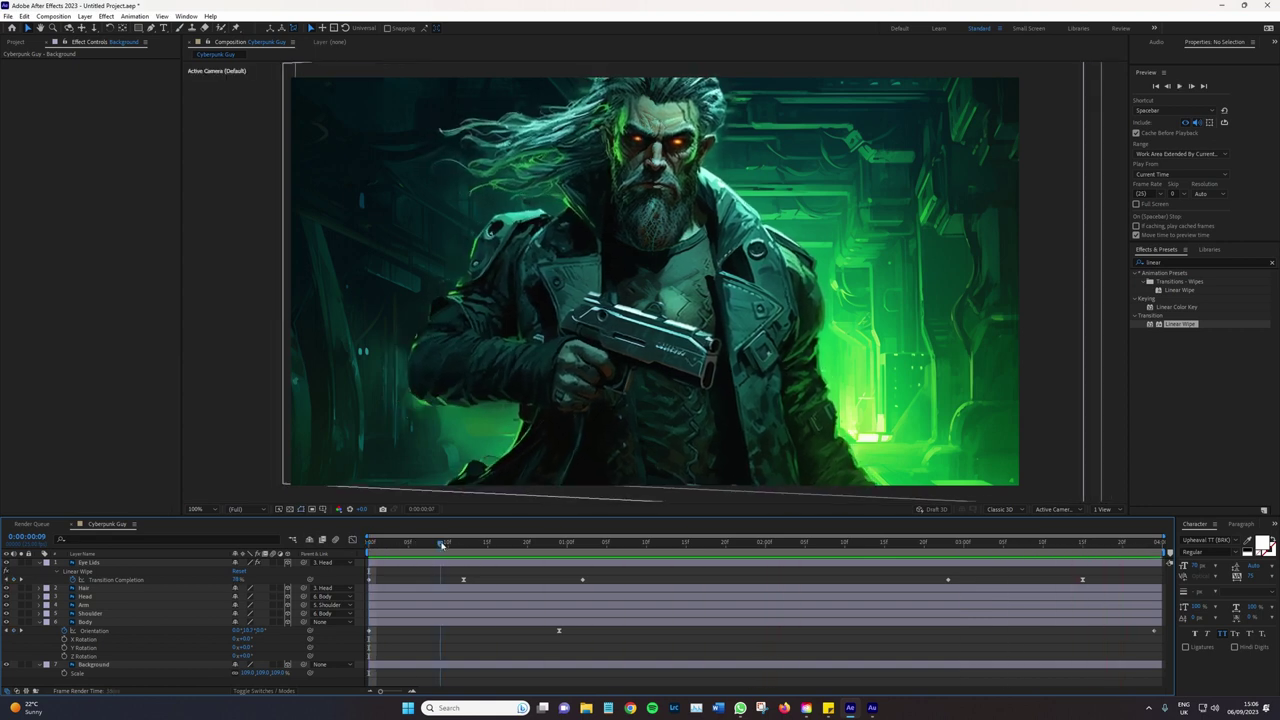
key("space")
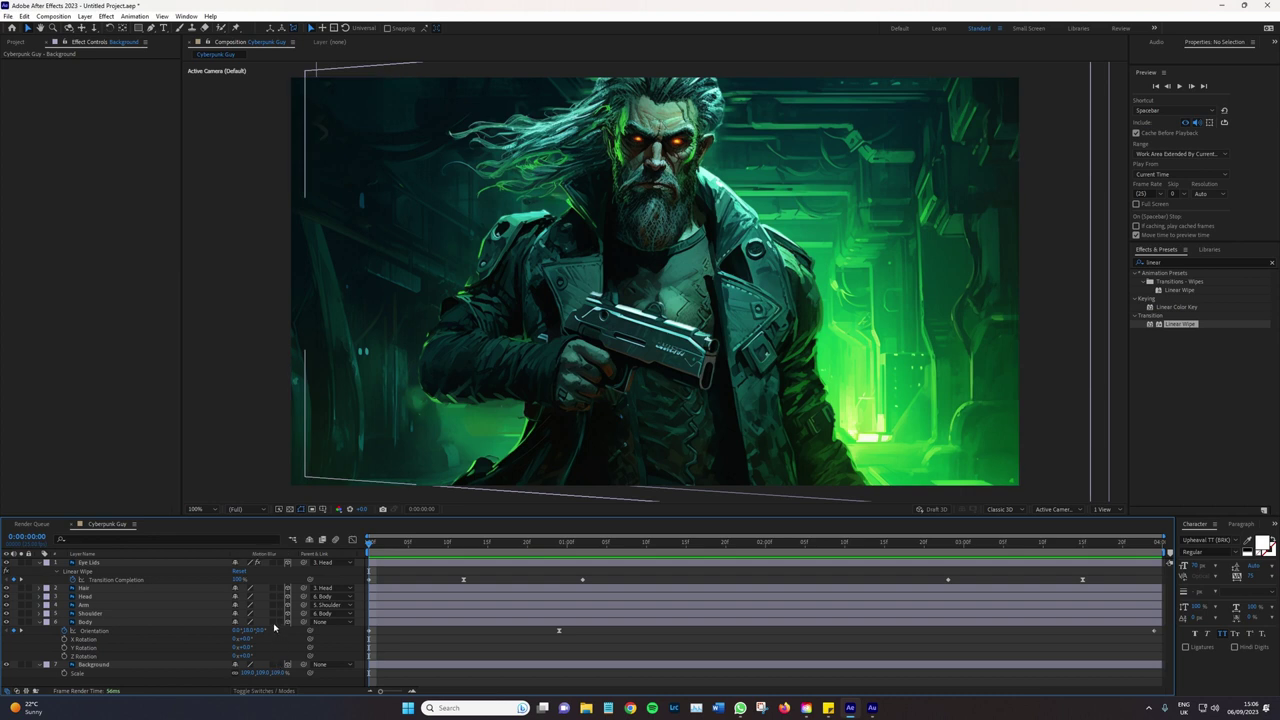
key("space")
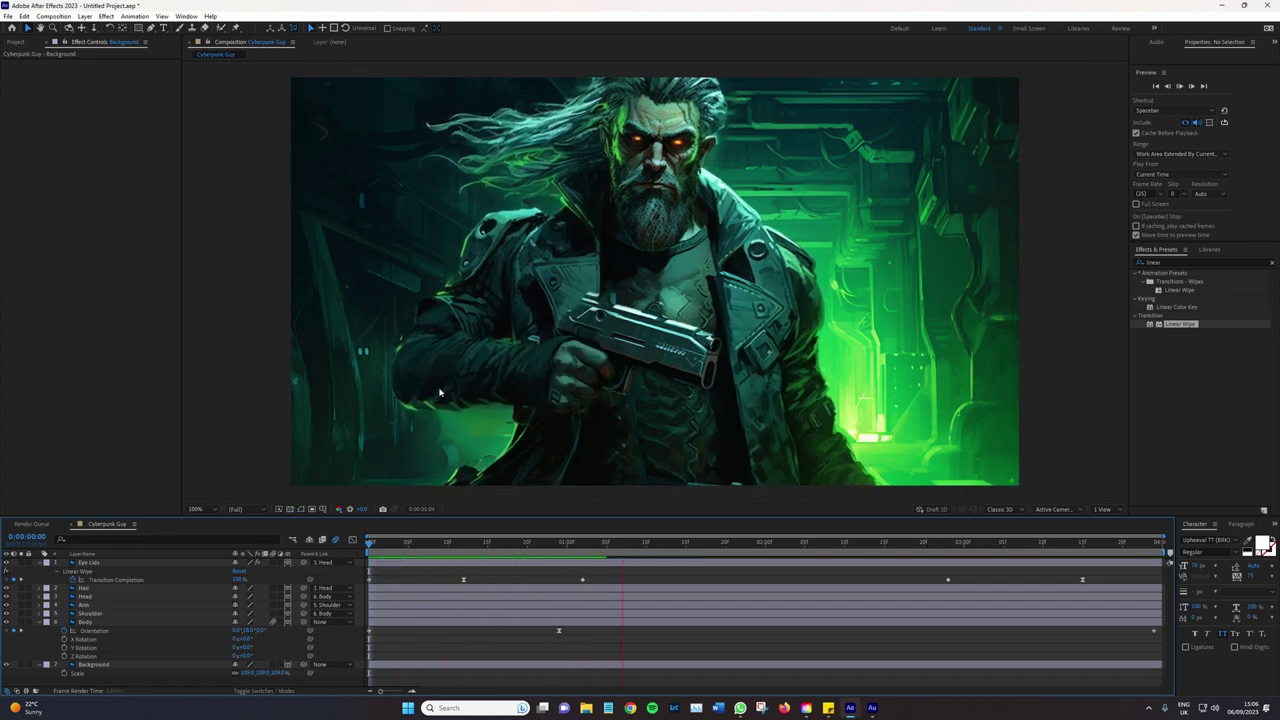
key("space")
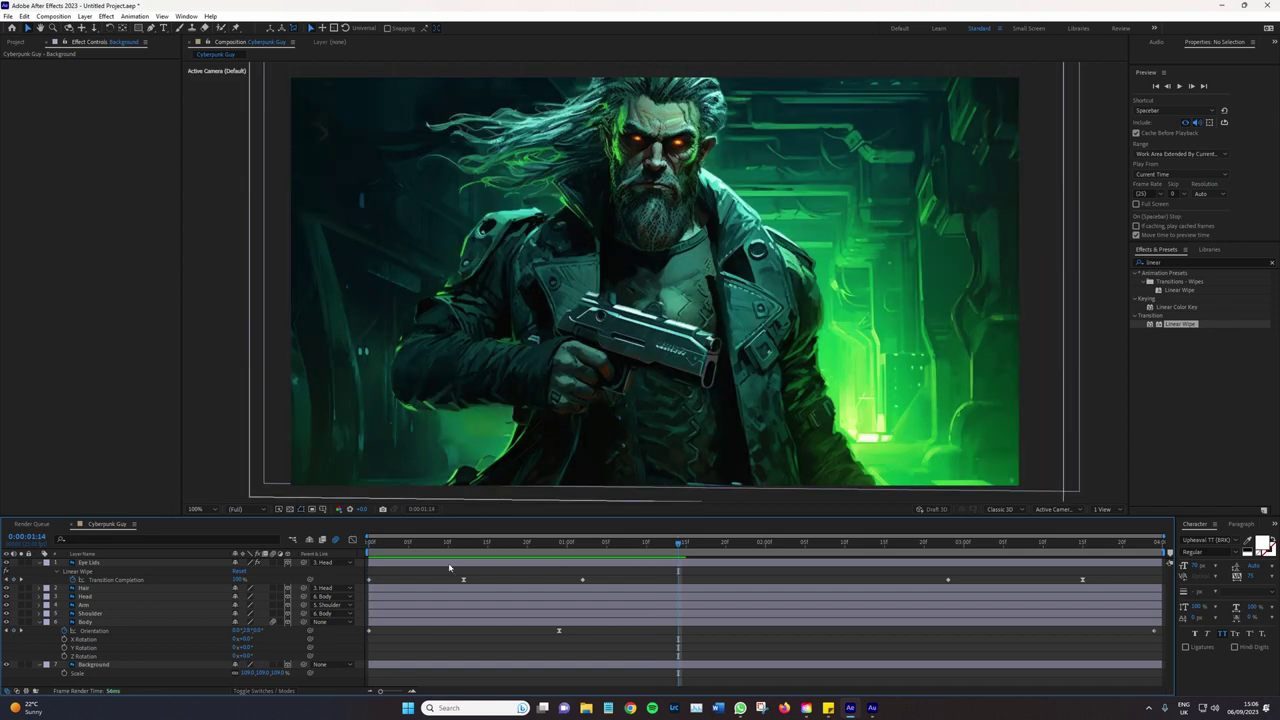
key("space")
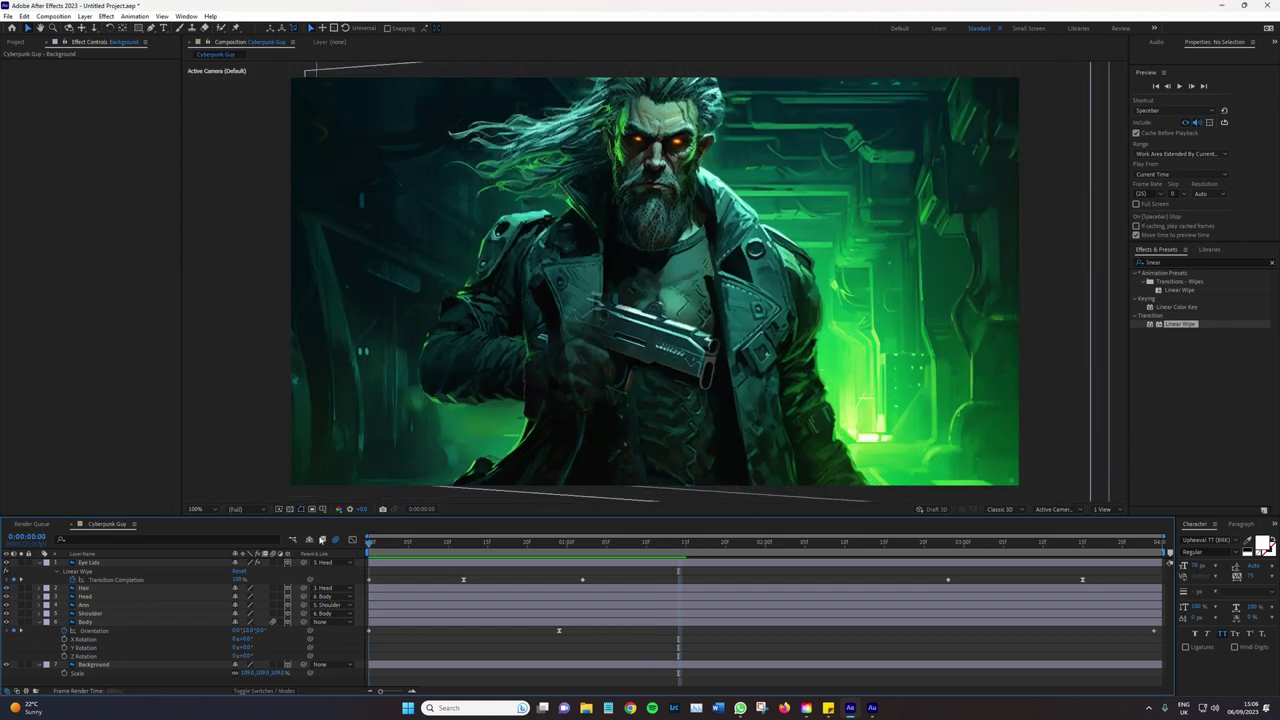
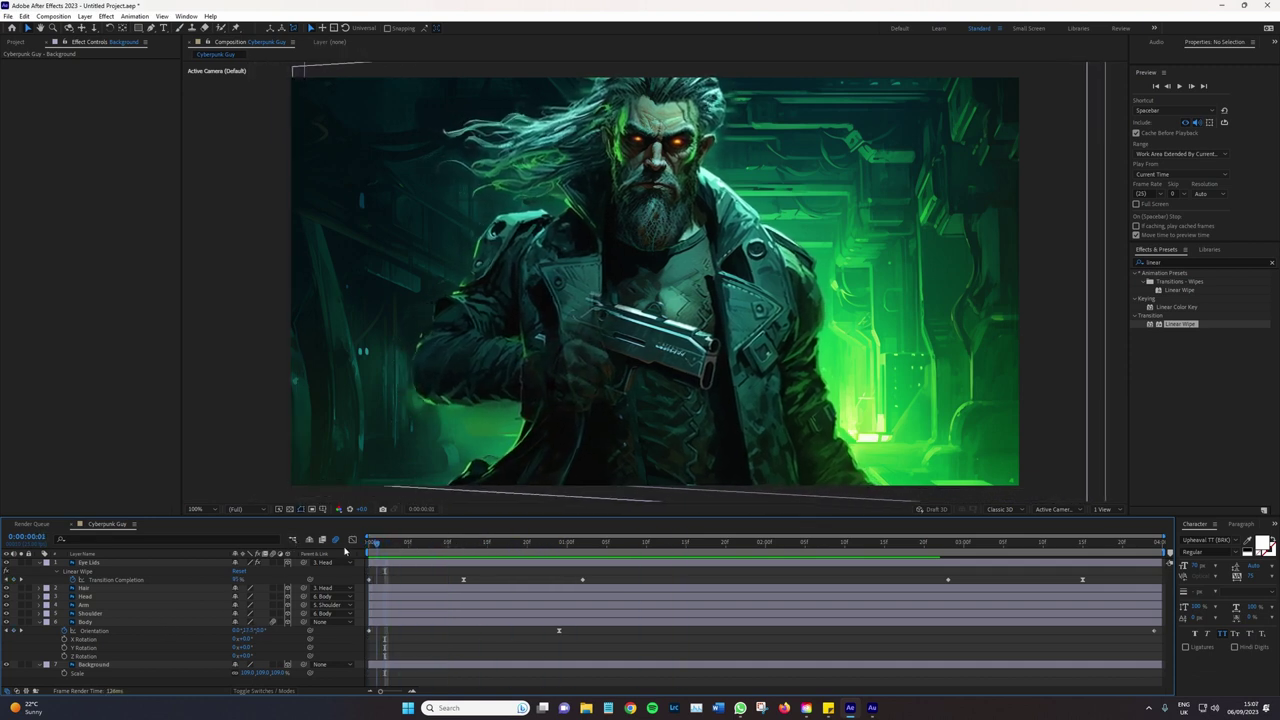
Raise the Arm layer's Position so the gun lifts, then preview the animation
left_click(115, 604)
key("p")
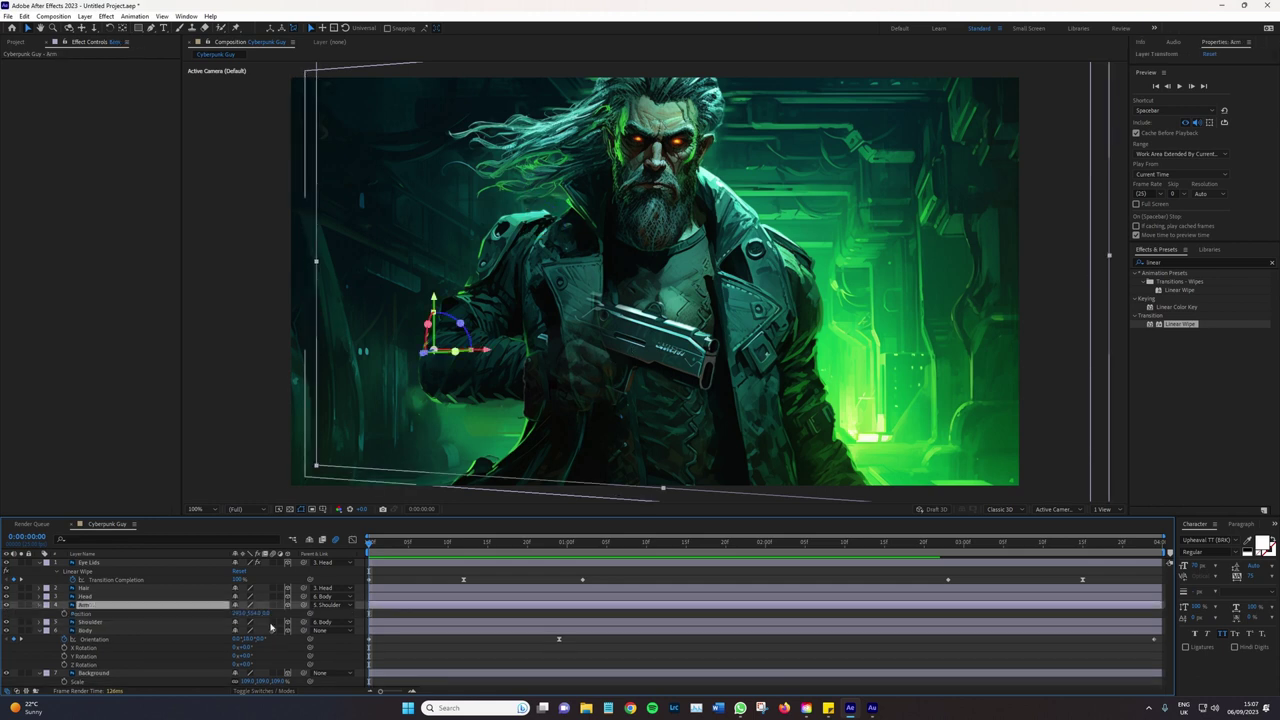
left_click_drag(264, 613, 258, 617)
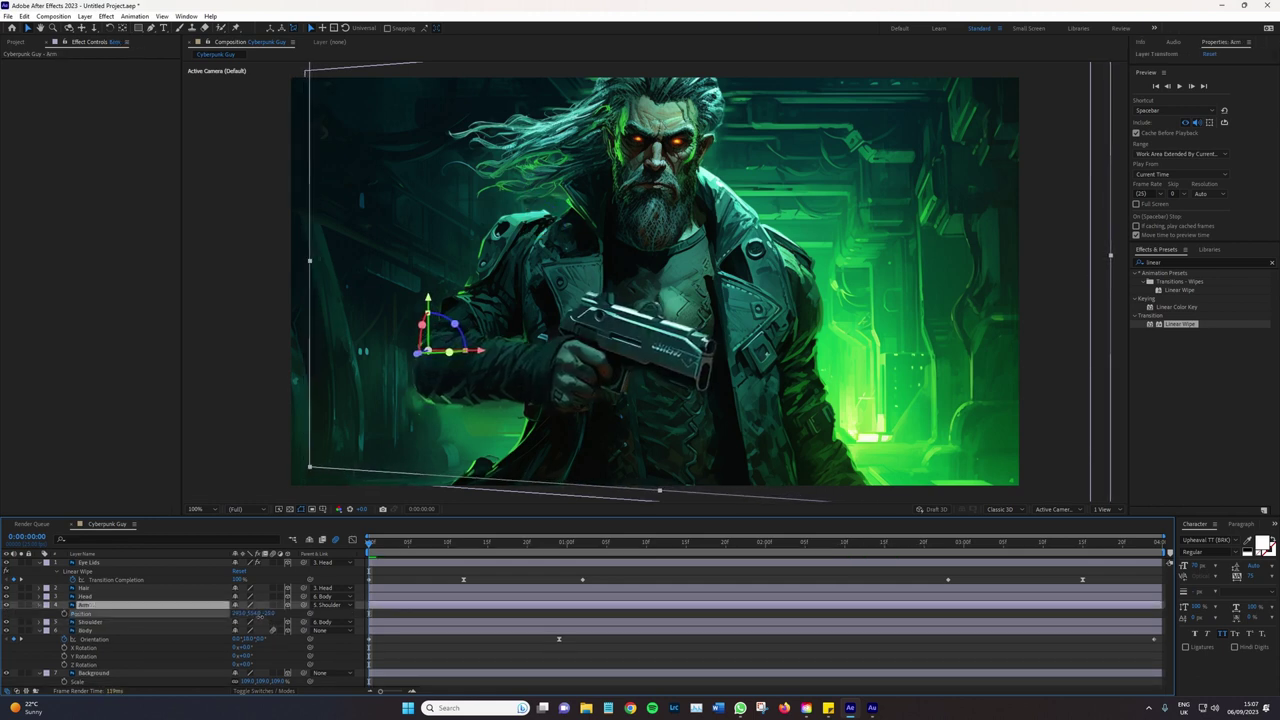
key("space")
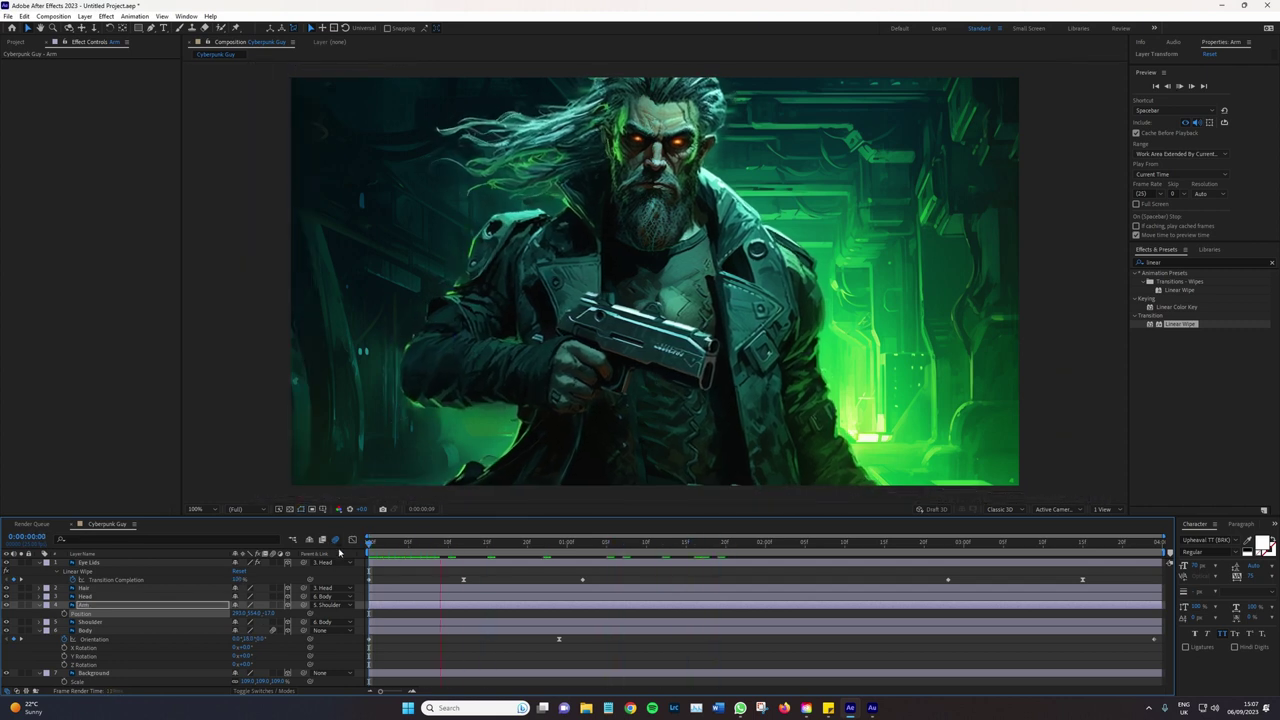
key("space")
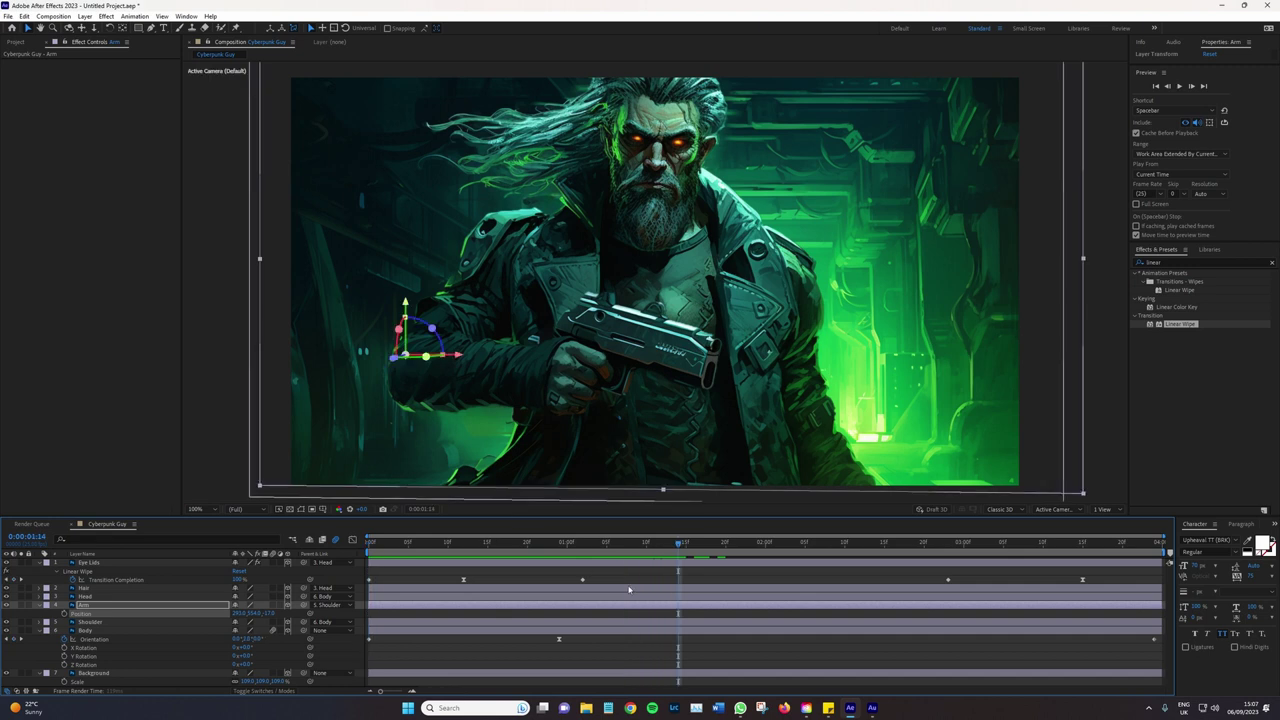
At frame 0:00:00:24, change the Body layer's Orientation Y value
left_click(559, 544)
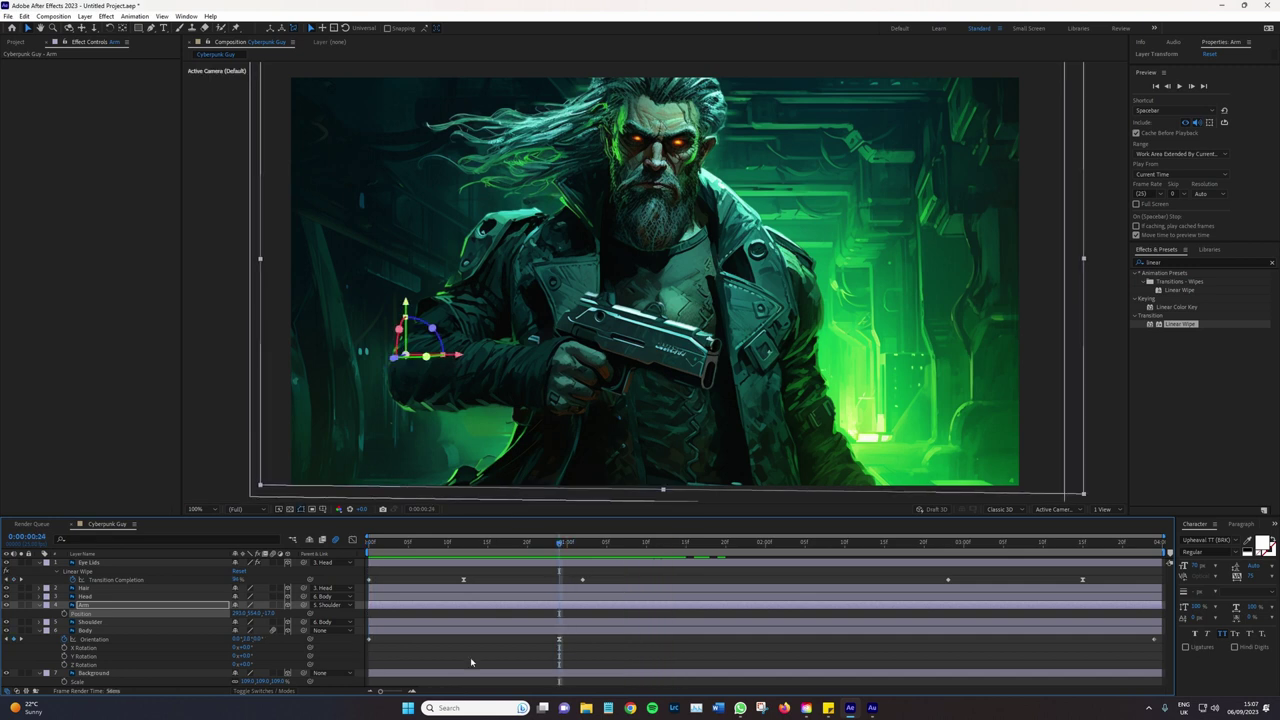
left_click(251, 640)
left_click(381, 648)
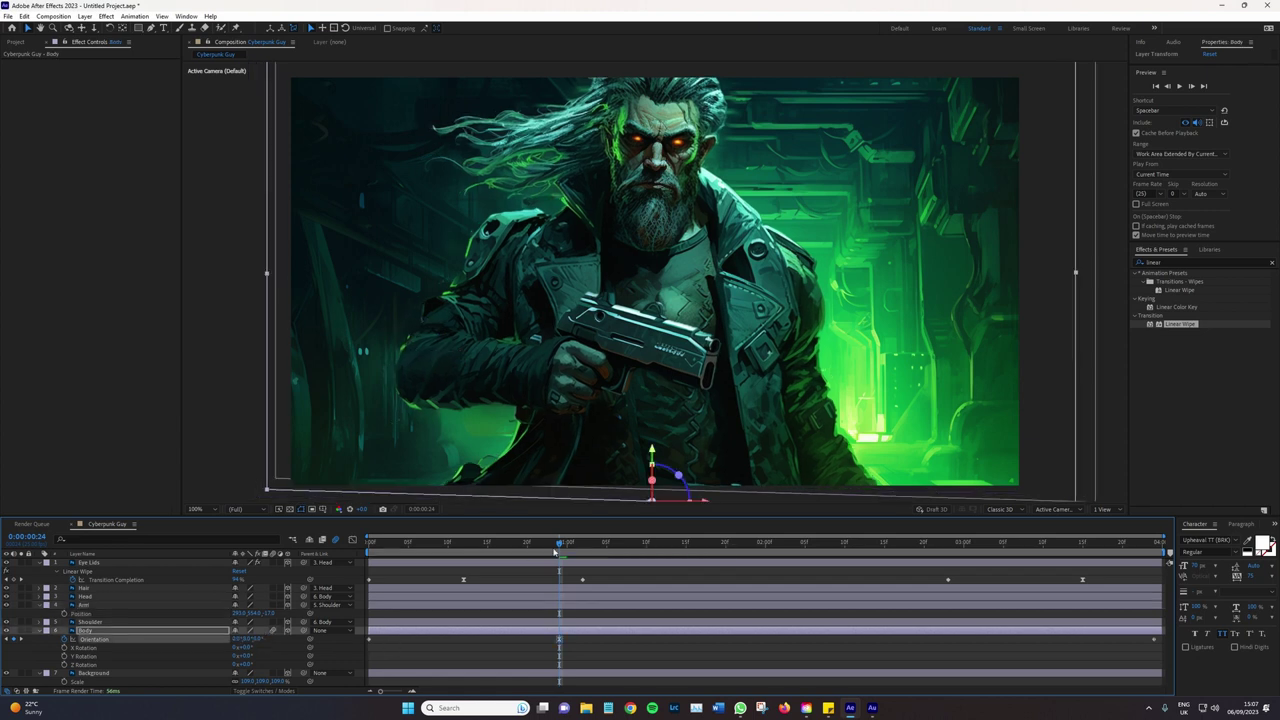
Preview the body turn from the start twice, stopping at frame 24
key("Home")
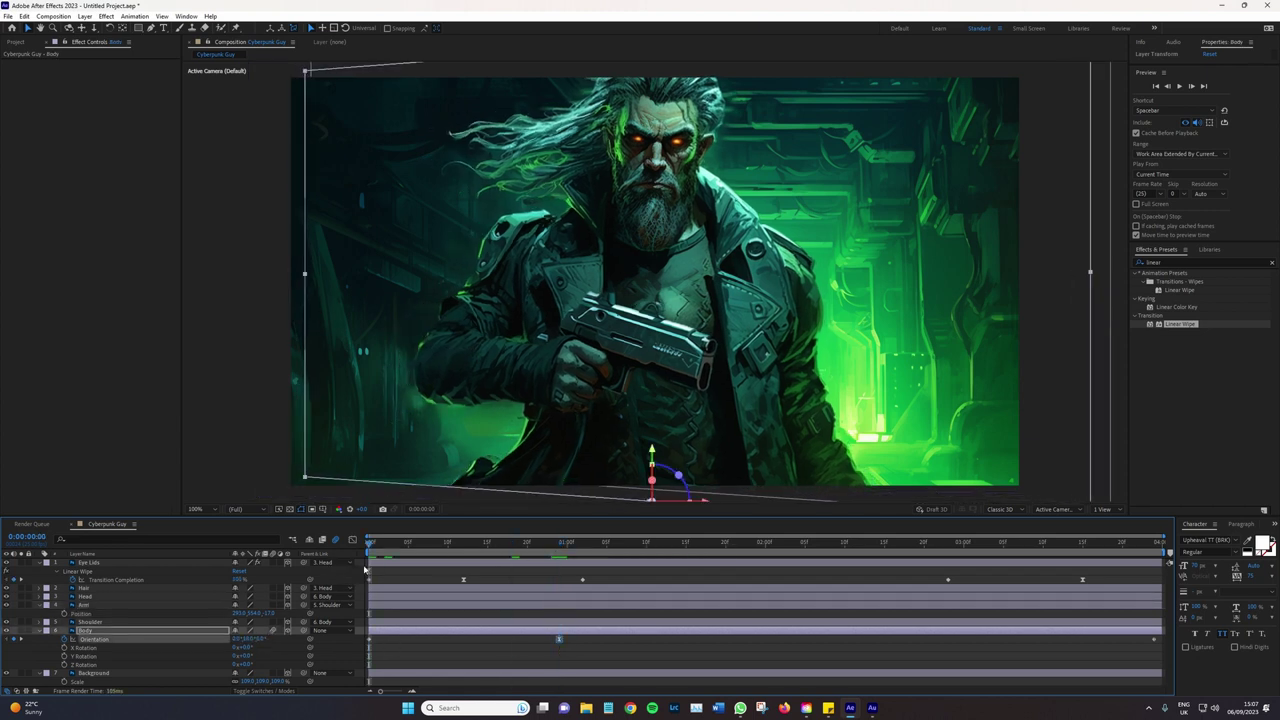
key("space")
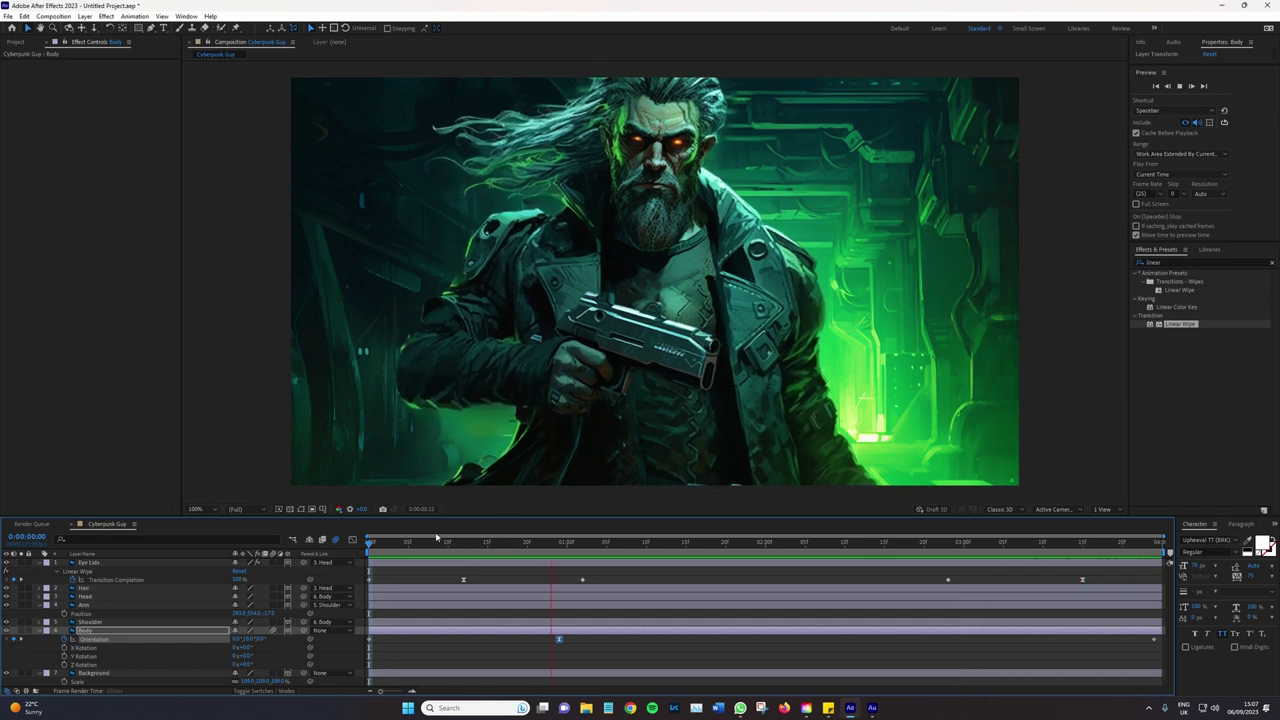
key("space")
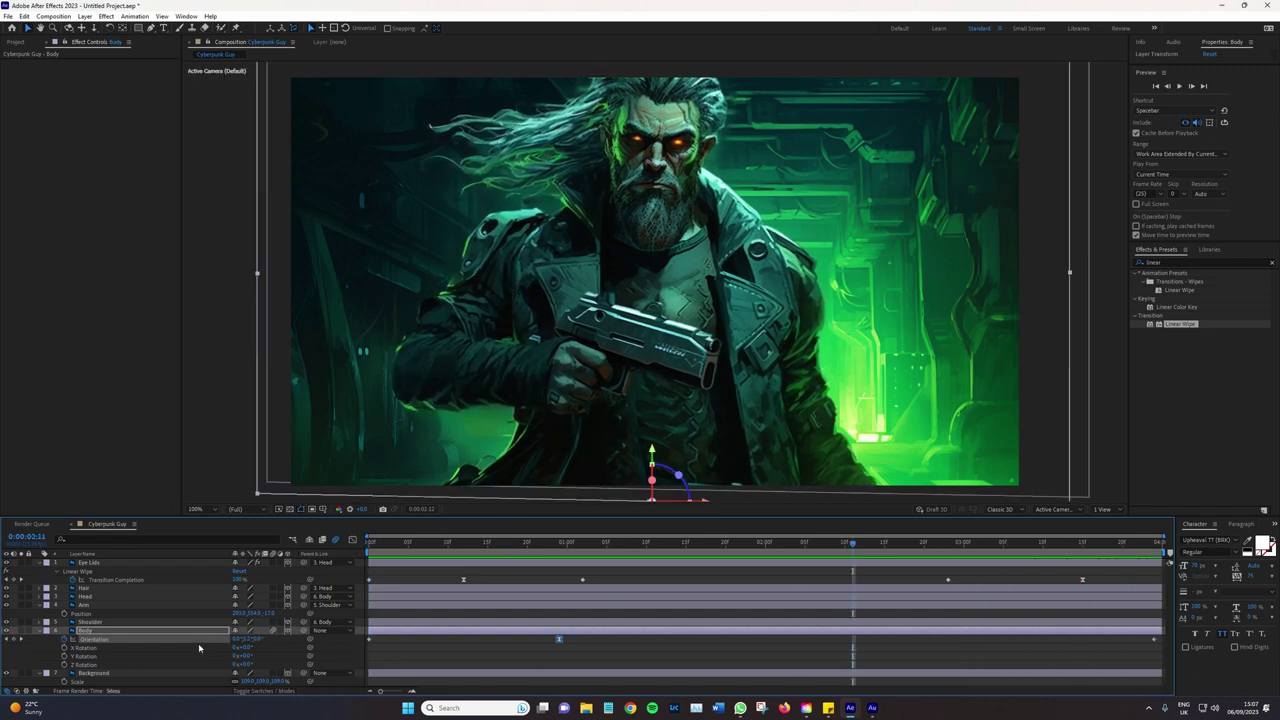
key("space")
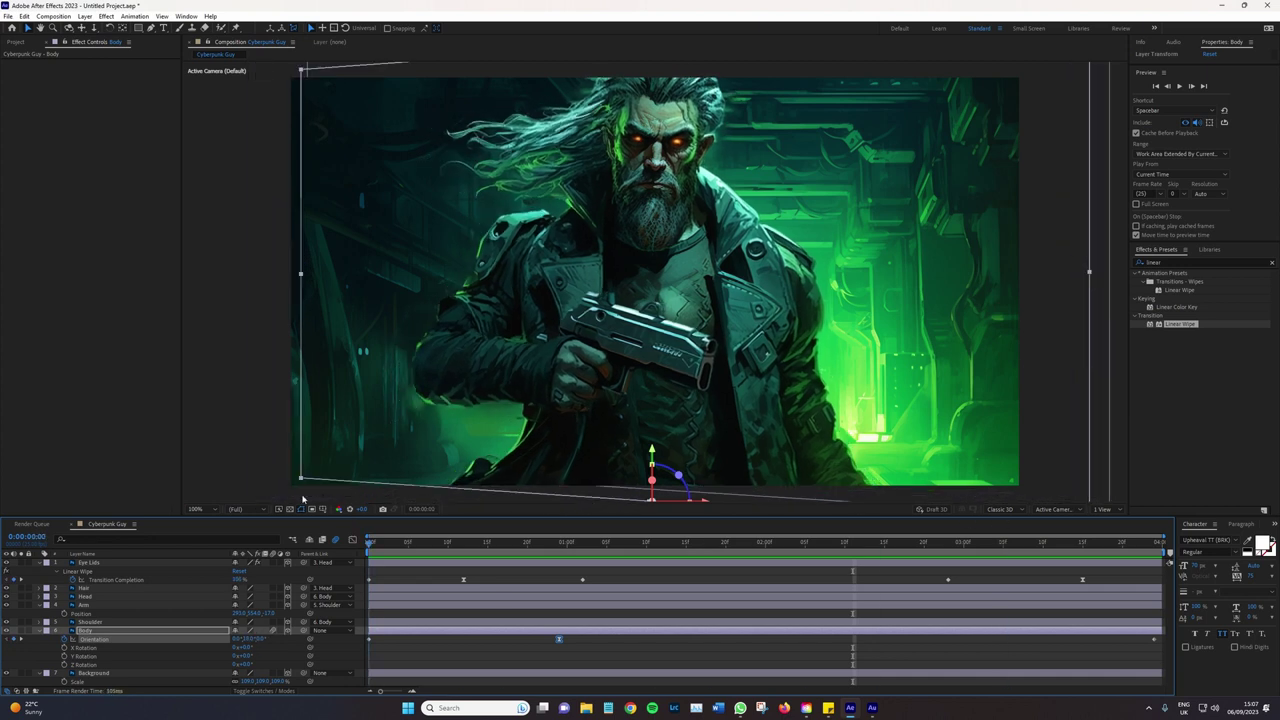
left_click(558, 541)
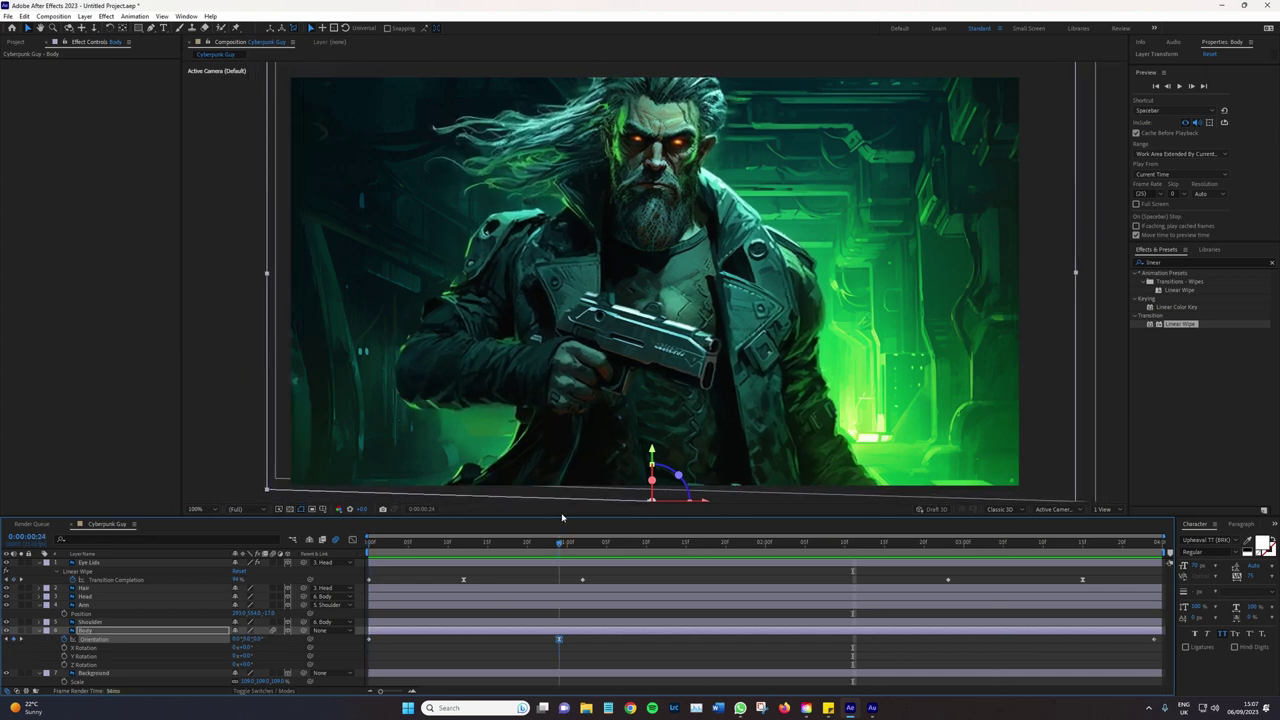
Replay the preview from the beginning, then show only the Body layer's Position
key("Home")
key("space")
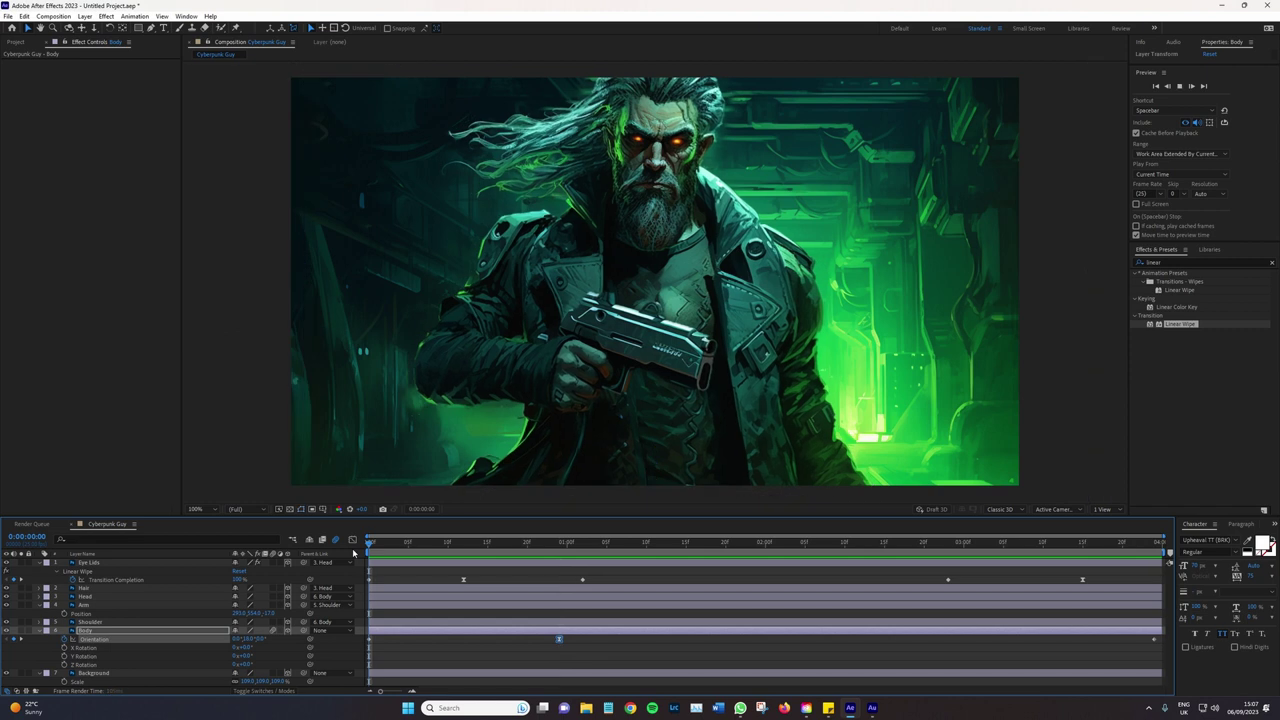
key("space")
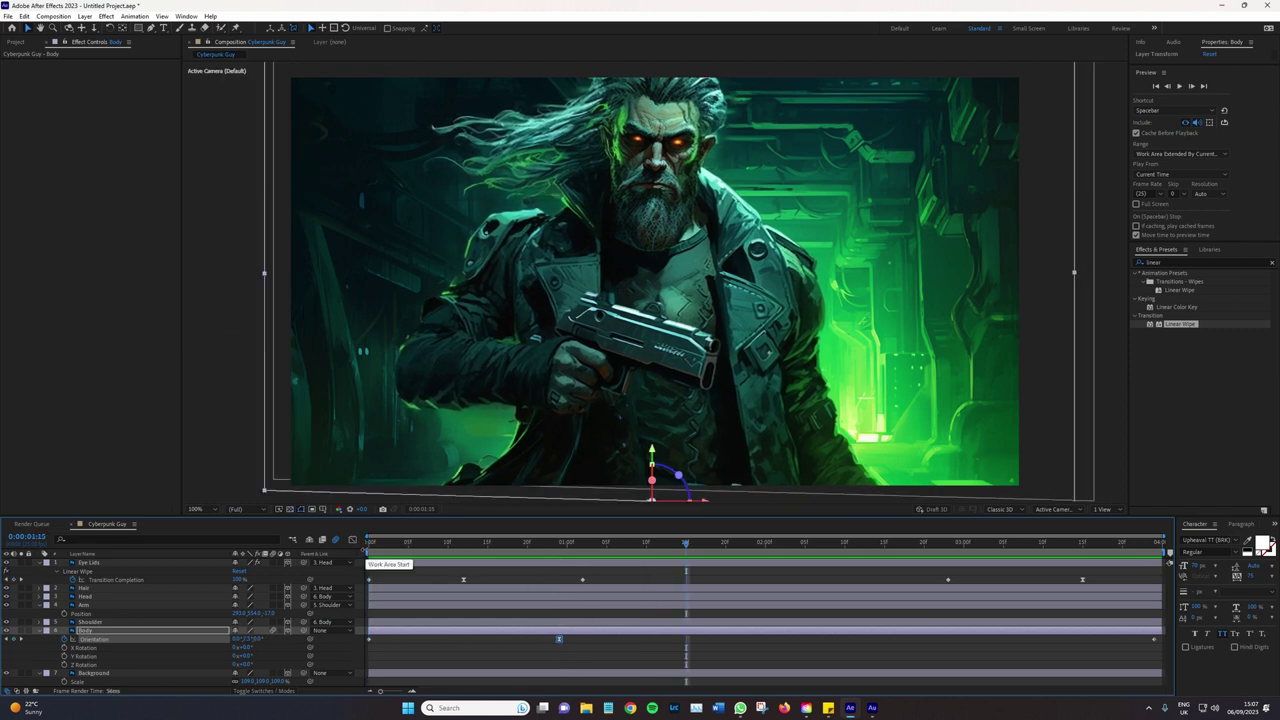
left_click(101, 631)
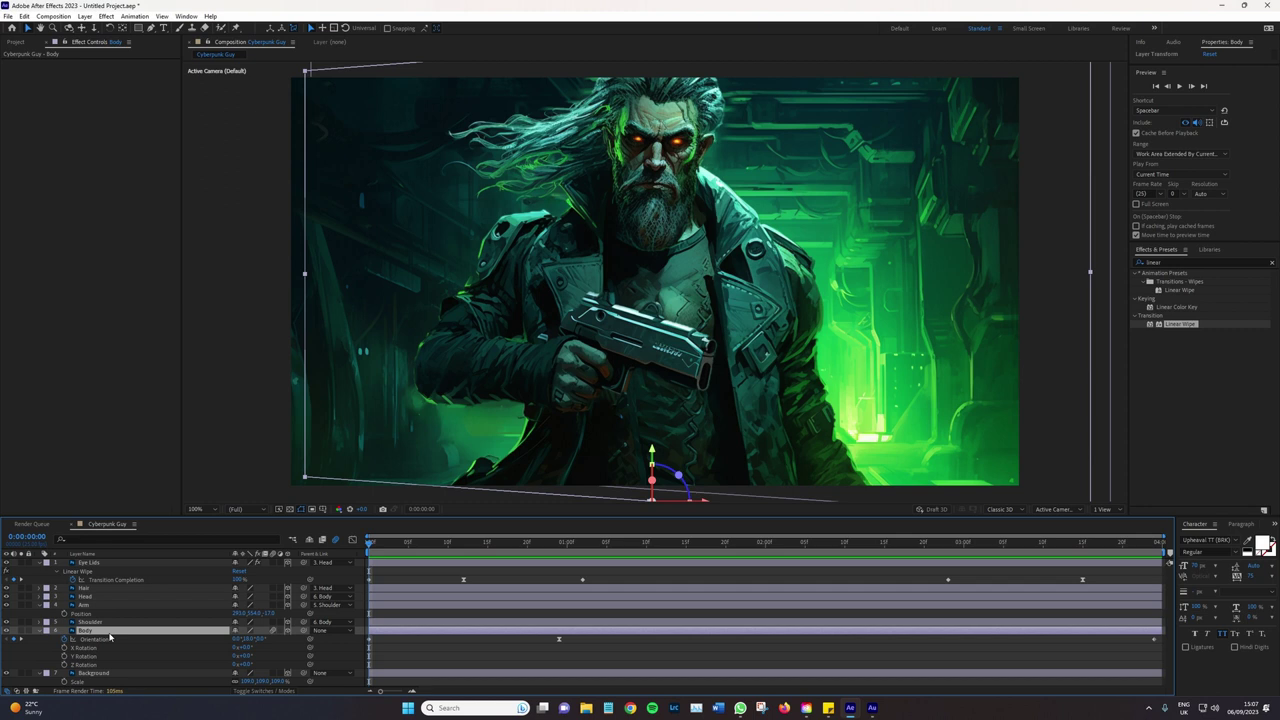
key("p")
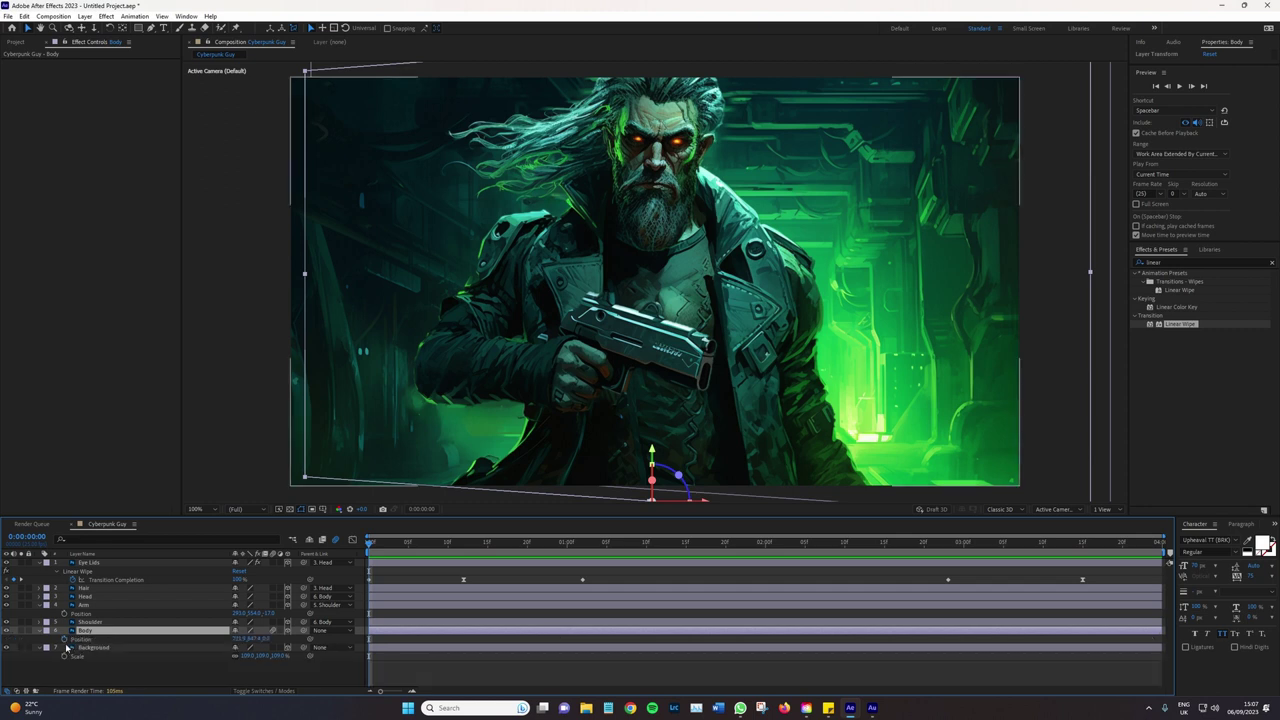
Replace the Body's Position expression with wiggle(1,2) and preview the jitter
left_click(63, 639, "alt")
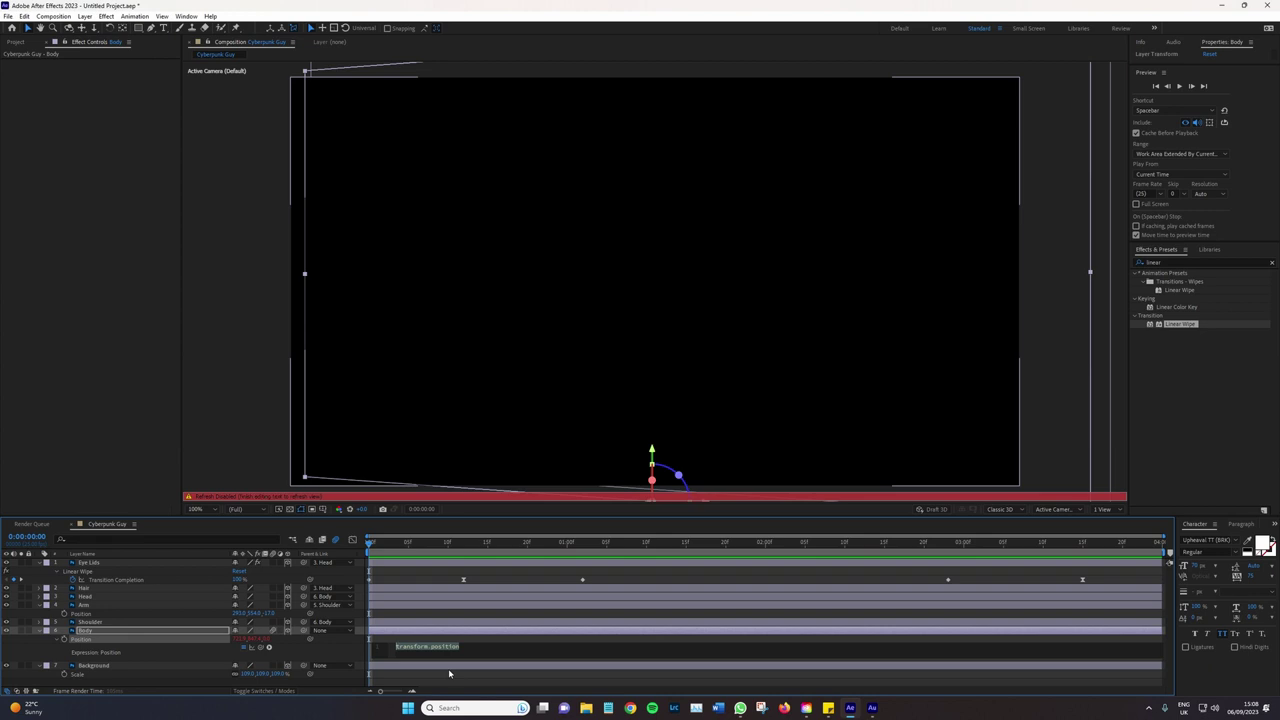
left_click(455, 646)
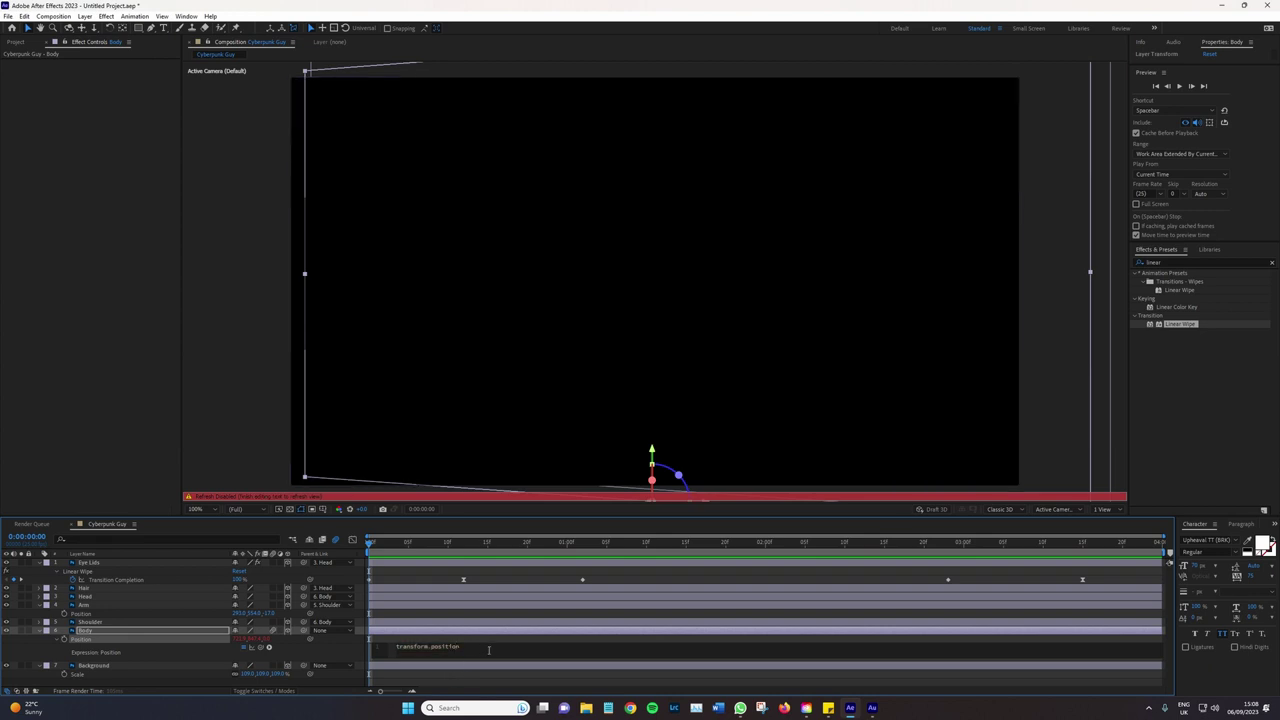
key("BackSpace")
key("BackSpace")
key("BackSpace")
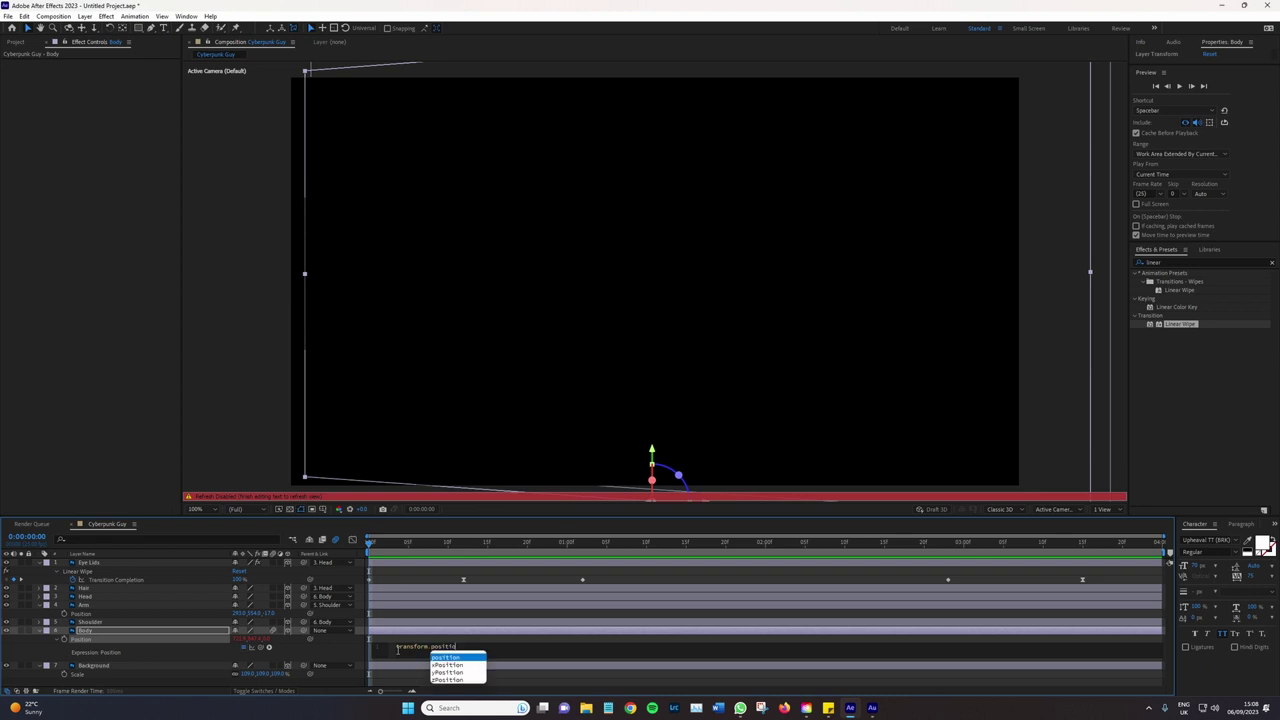
key("BackSpace")
key("BackSpace")
key("BackSpace")
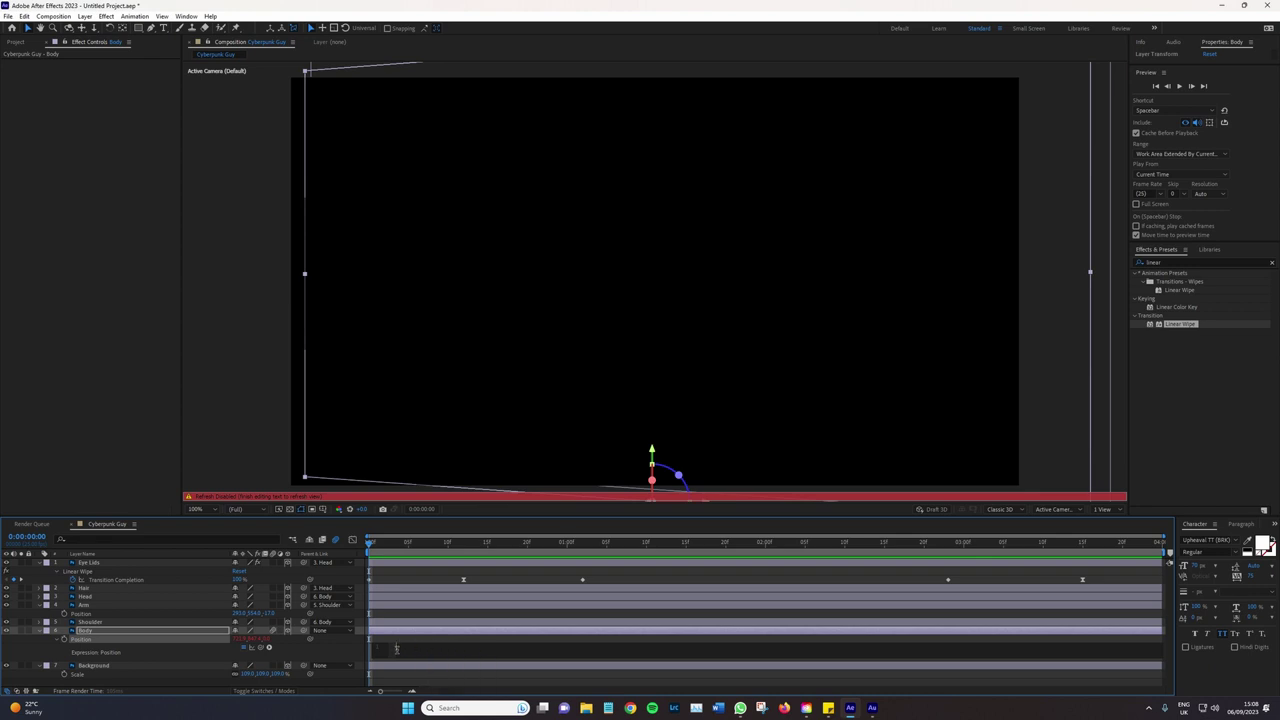
type("w")
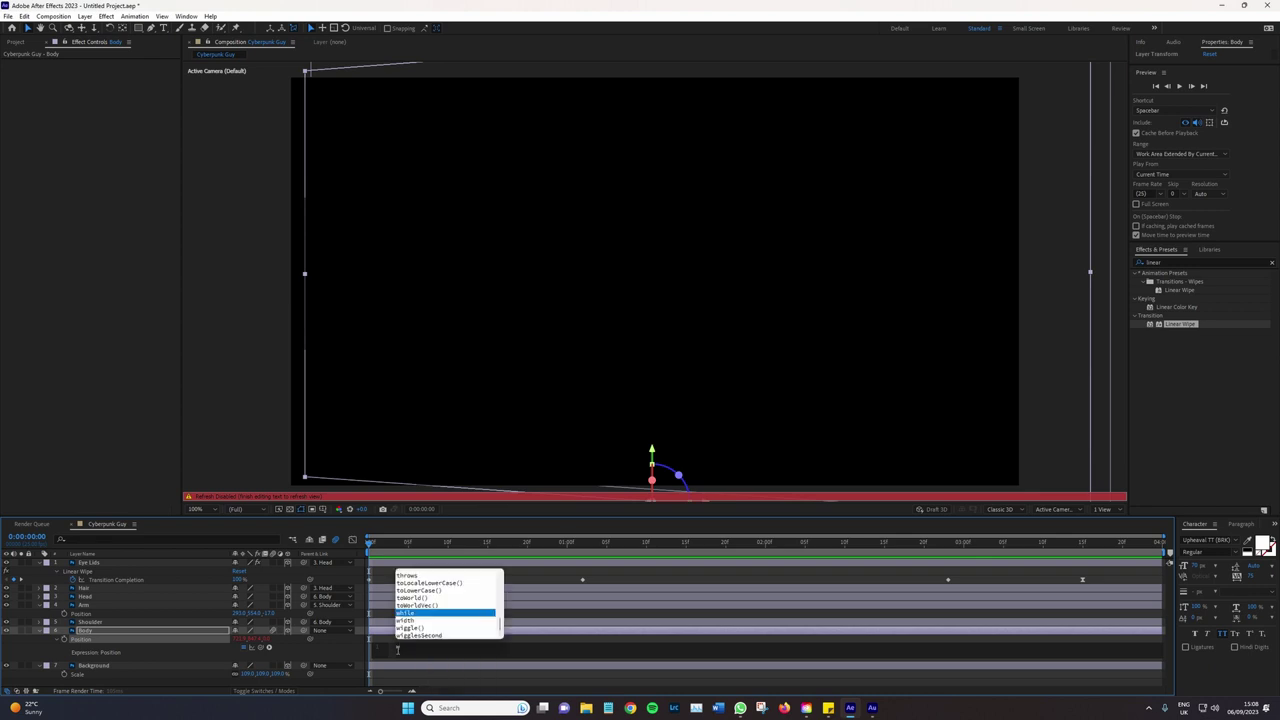
key("Down")
key("Down")
key("Return")
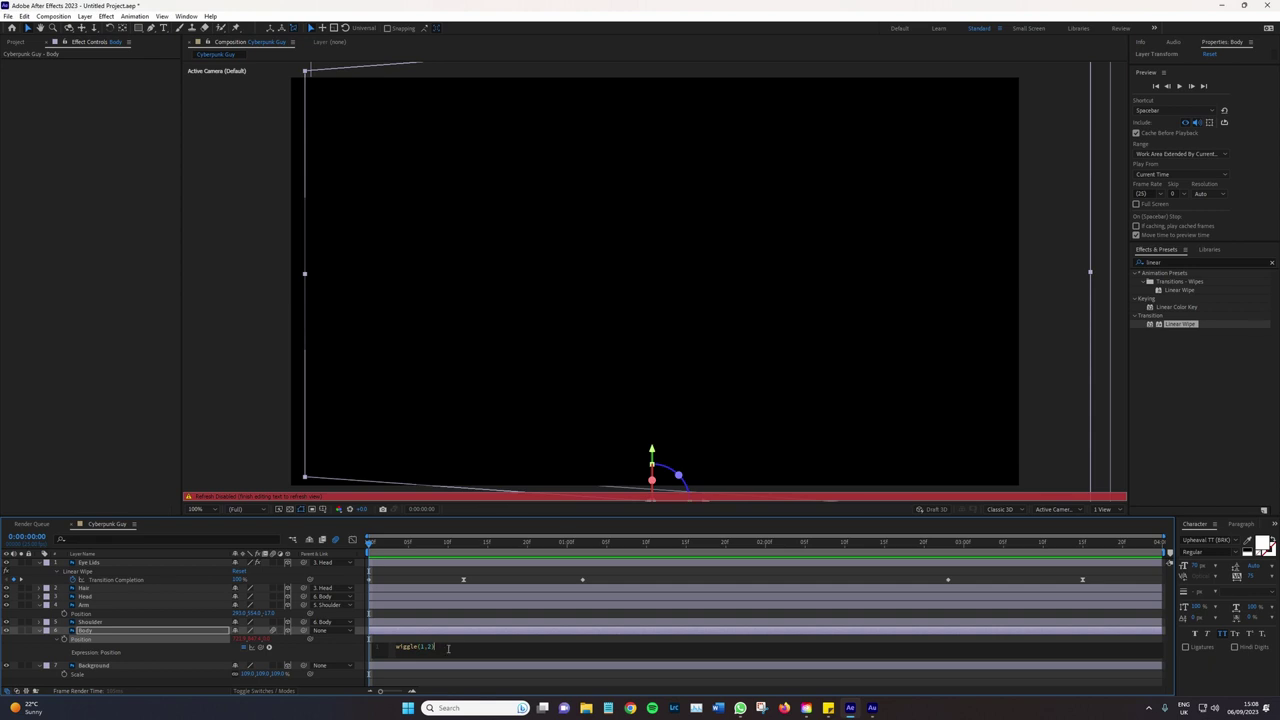
left_click(434, 622)
key("space")
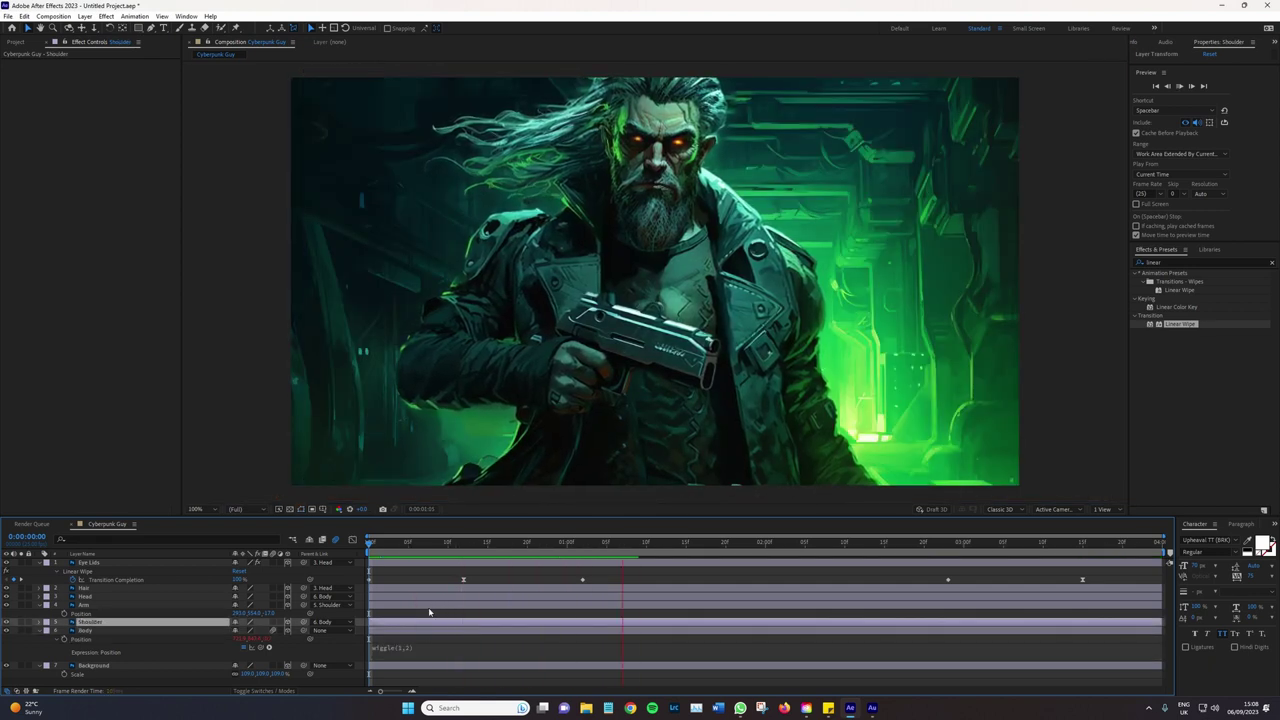
Stop the preview, then briefly open and close a File Explorer This PC window
key("space")
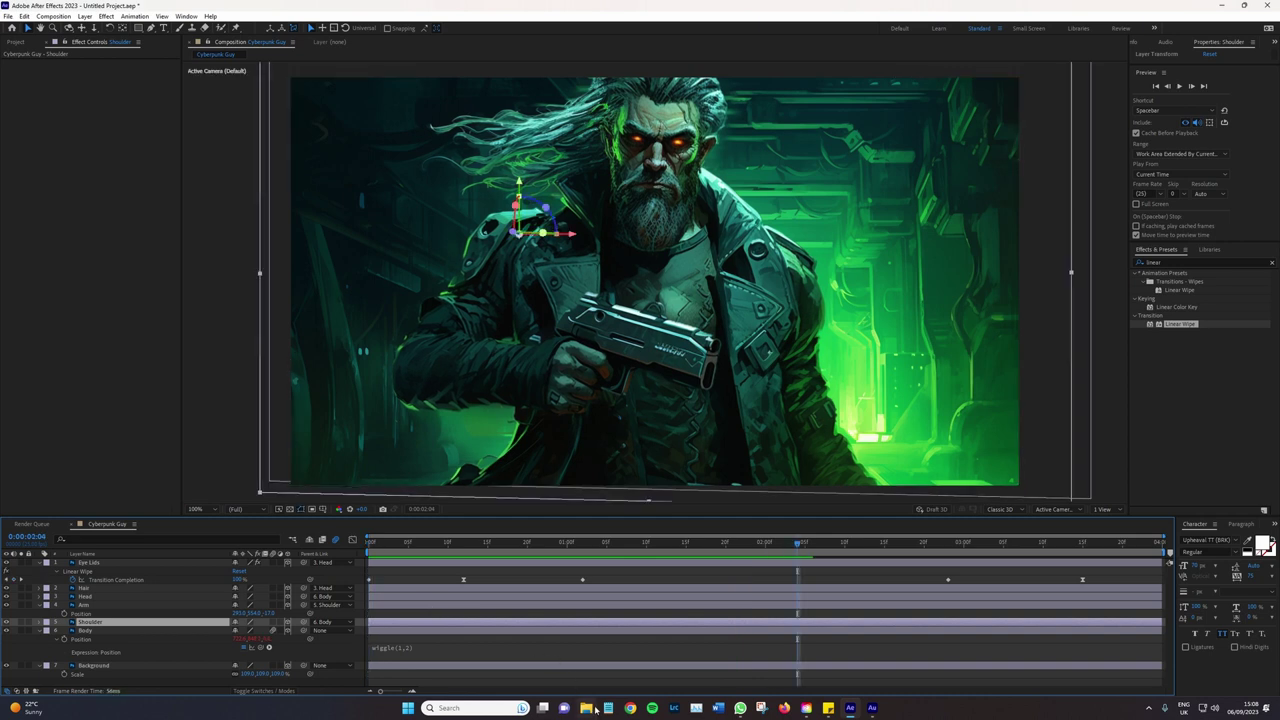
right_click(595, 710)
left_click(564, 670)
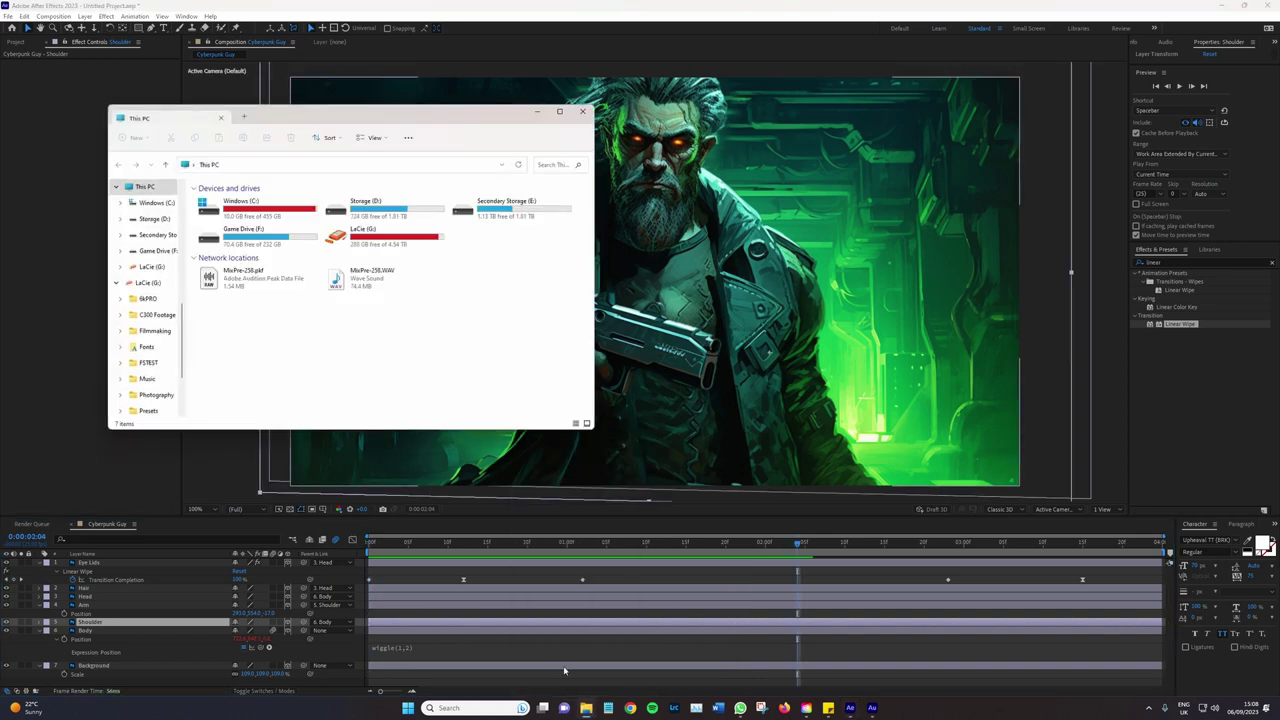
left_click(584, 114)
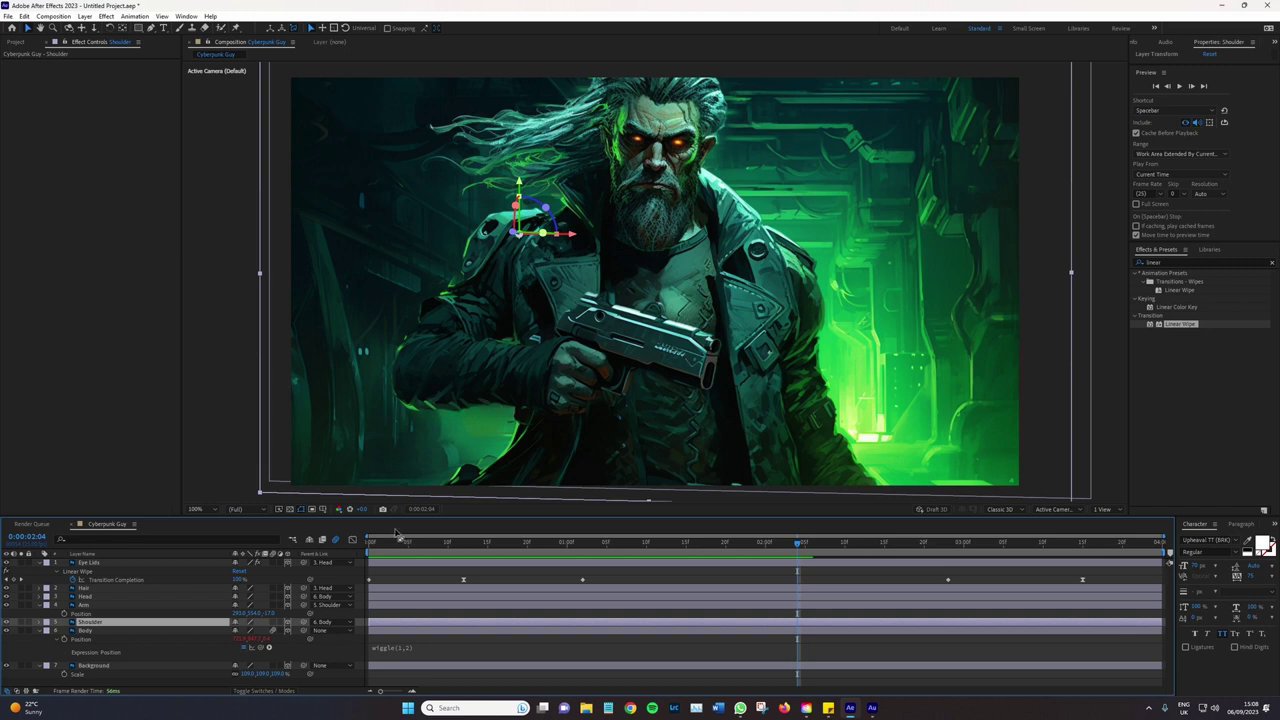
Preview again, then move the current time to about 01:08
key("space")
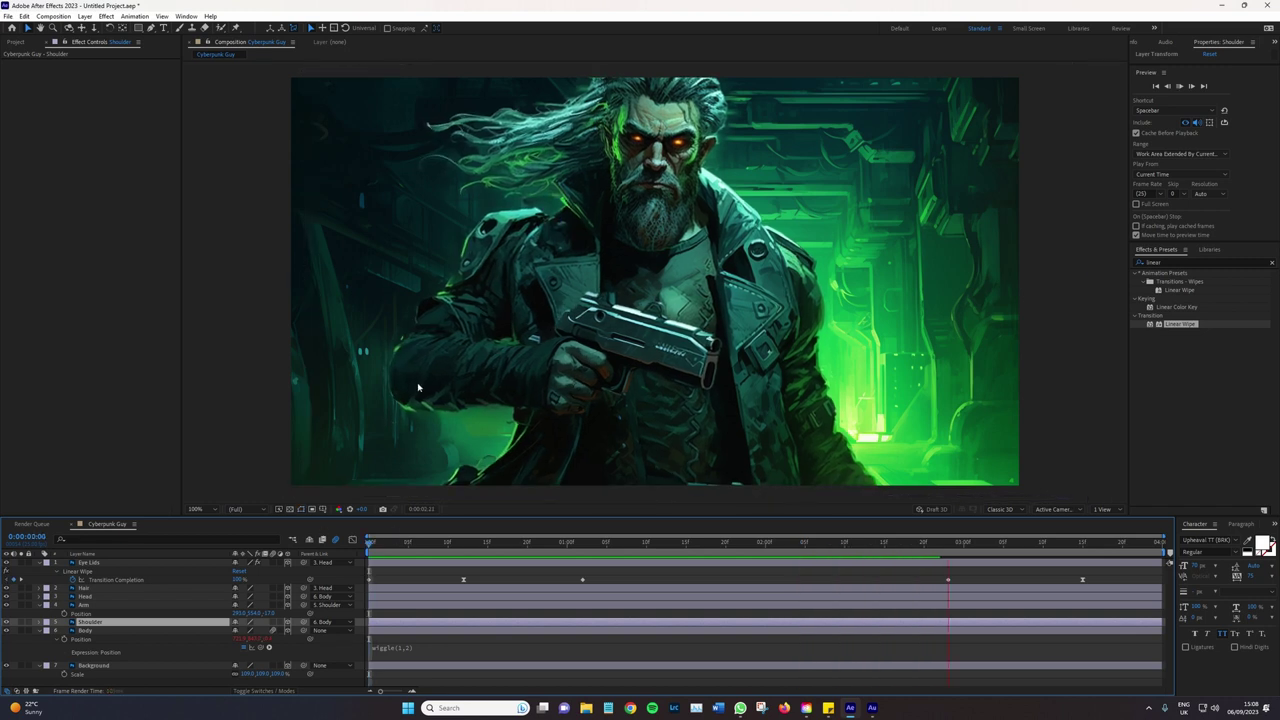
key("space")
left_click(598, 543)
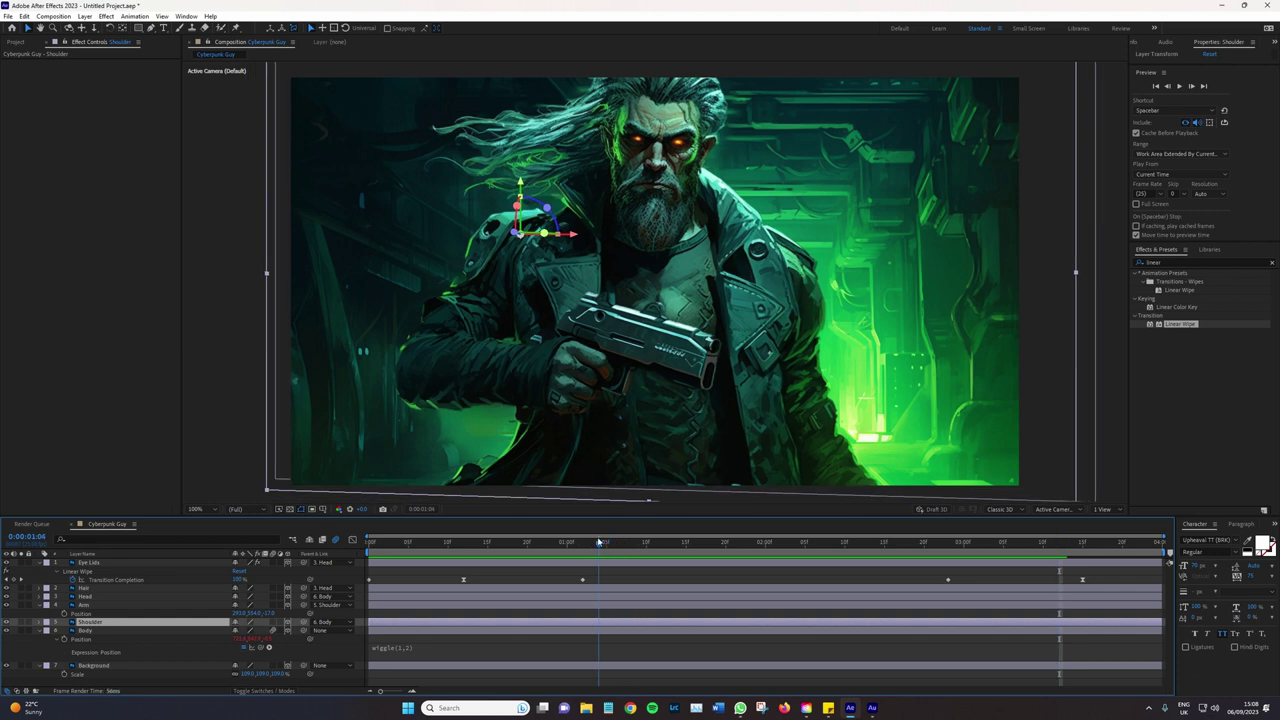
left_click_drag(597, 543, 630, 543)
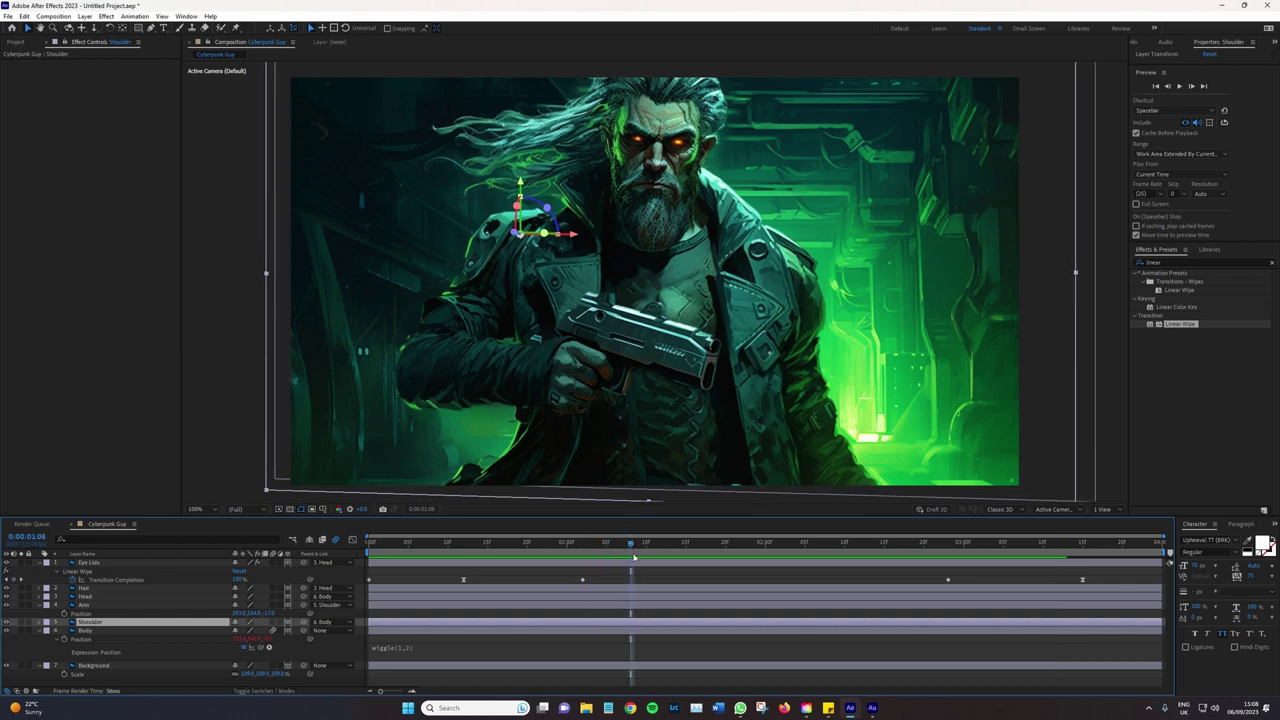
Return to the timeline start and preview the wiggle(1,5) body motion
left_click(466, 651)
type("5")
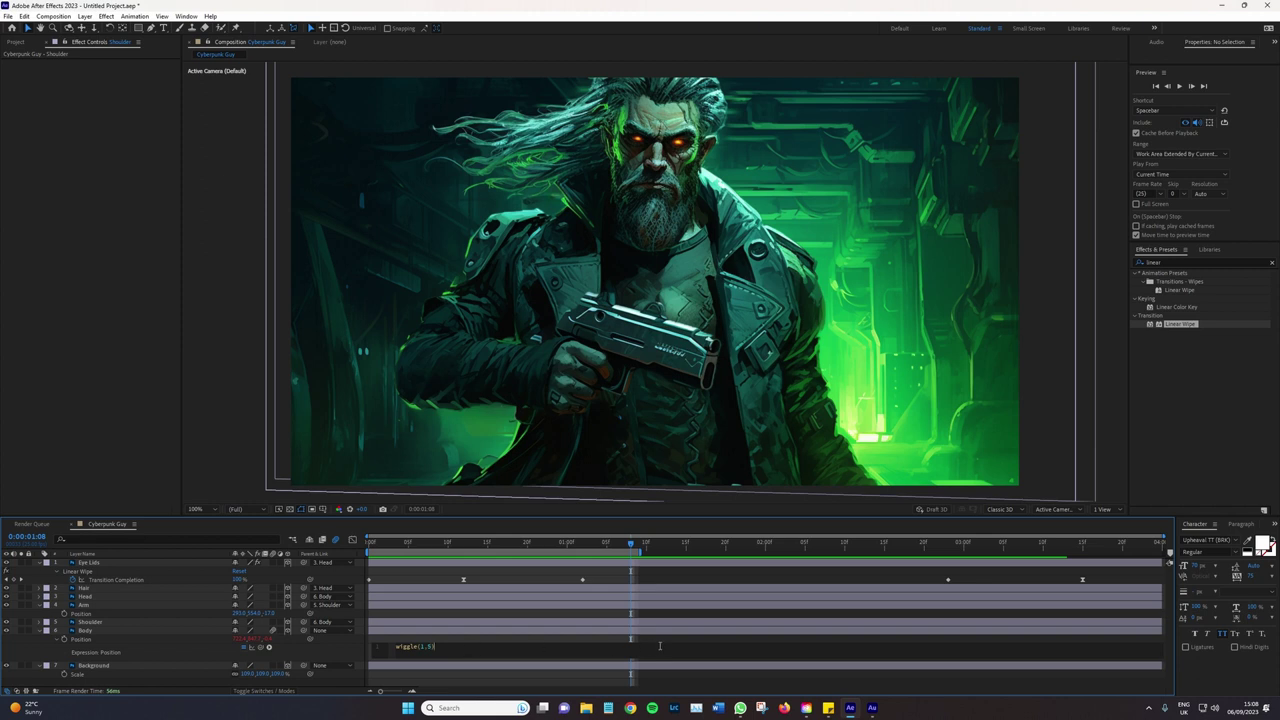
left_click_drag(384, 547, 345, 545)
key("space")
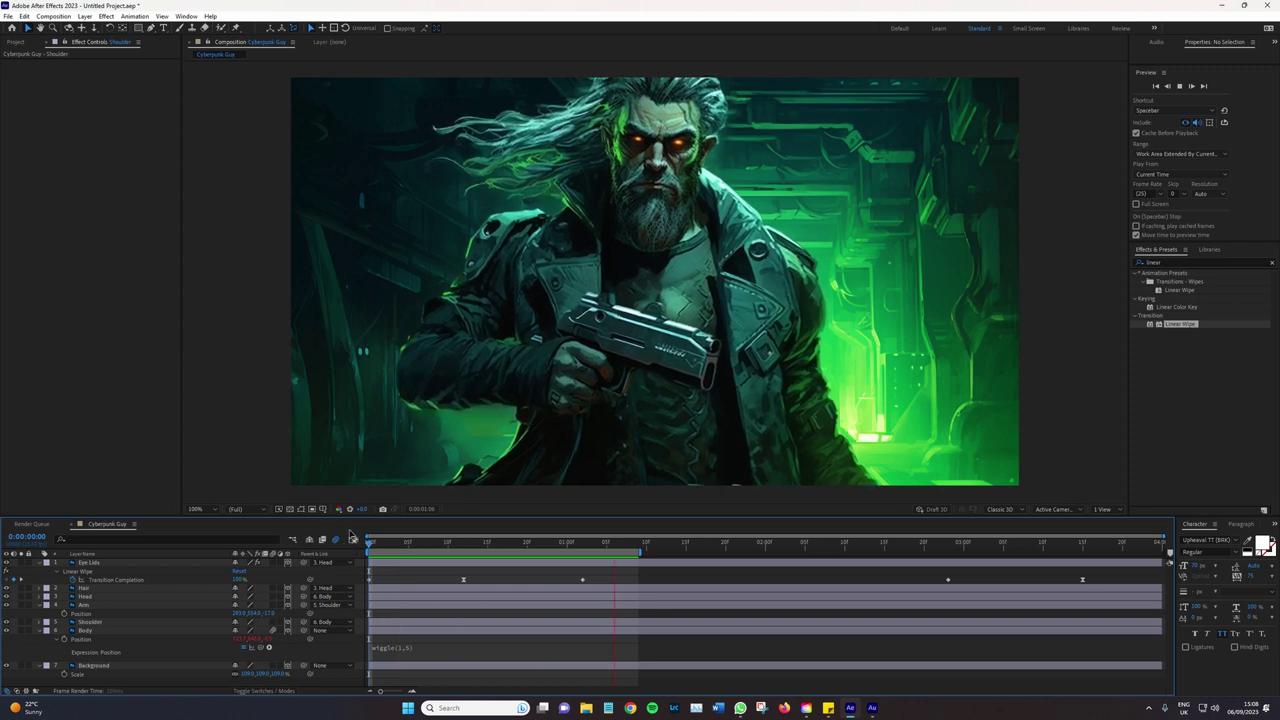
key("space")
key("space")
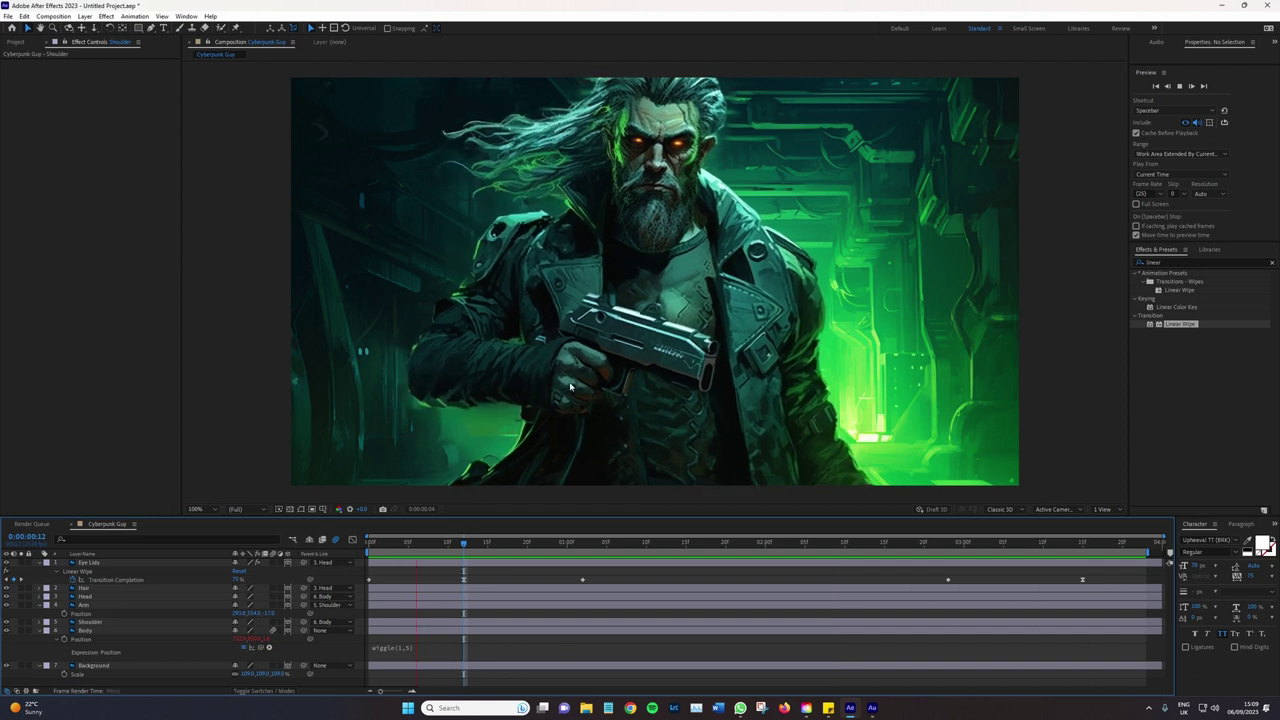
Change the wiggle frequency so the Body's expression reads wiggle(0.5,5)
left_click(404, 648)
double_click(426, 647)
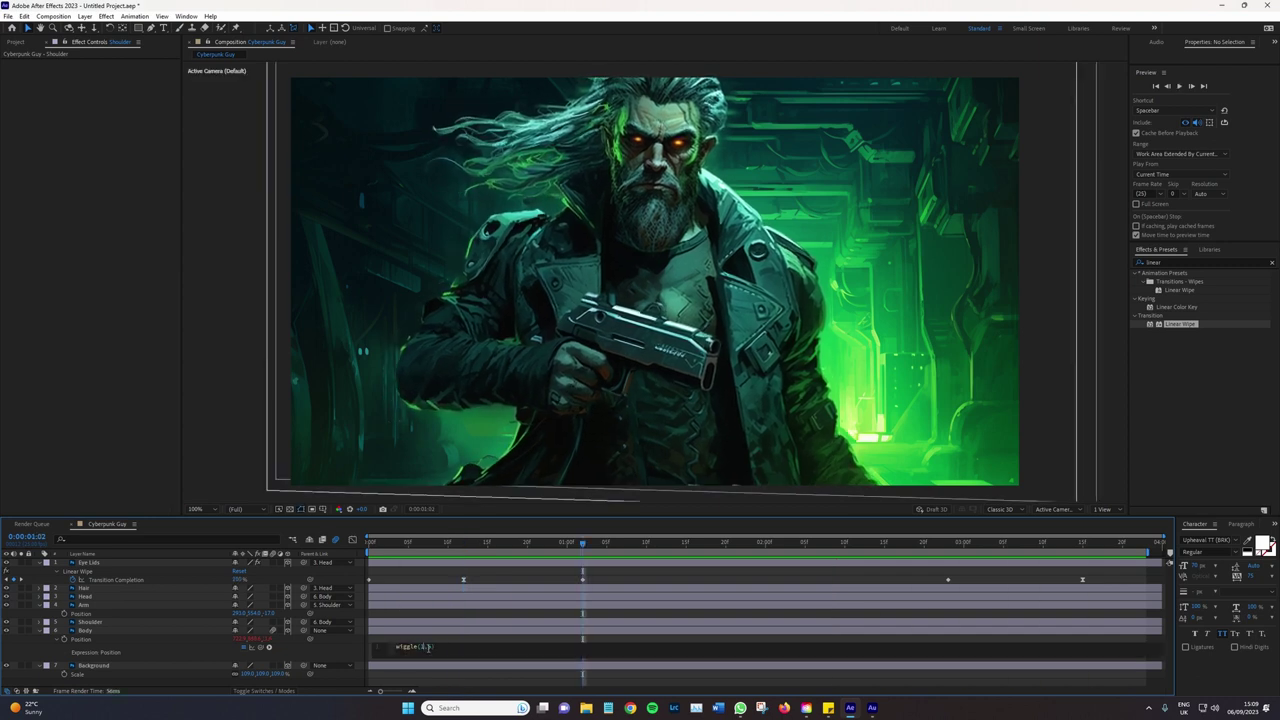
type("4")
left_click(508, 661)
Preview the slower wiggle twice, then zoom the viewer to 200%
key("space")
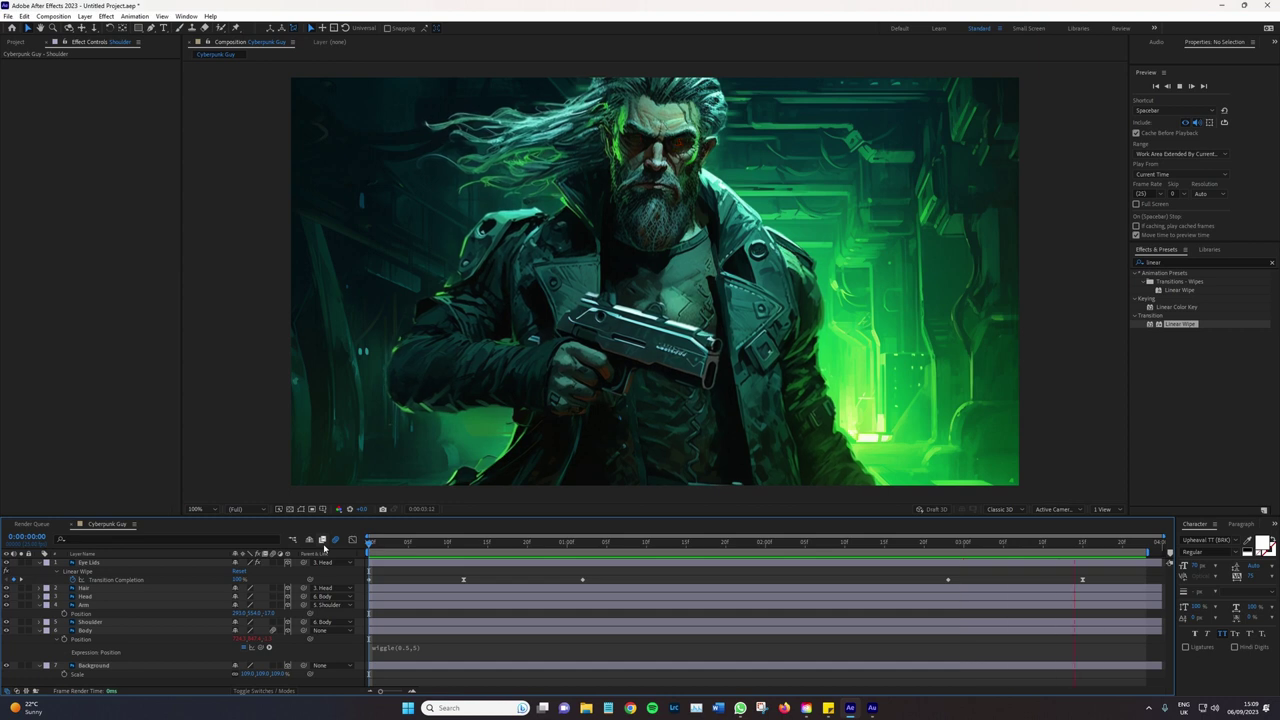
key("space")
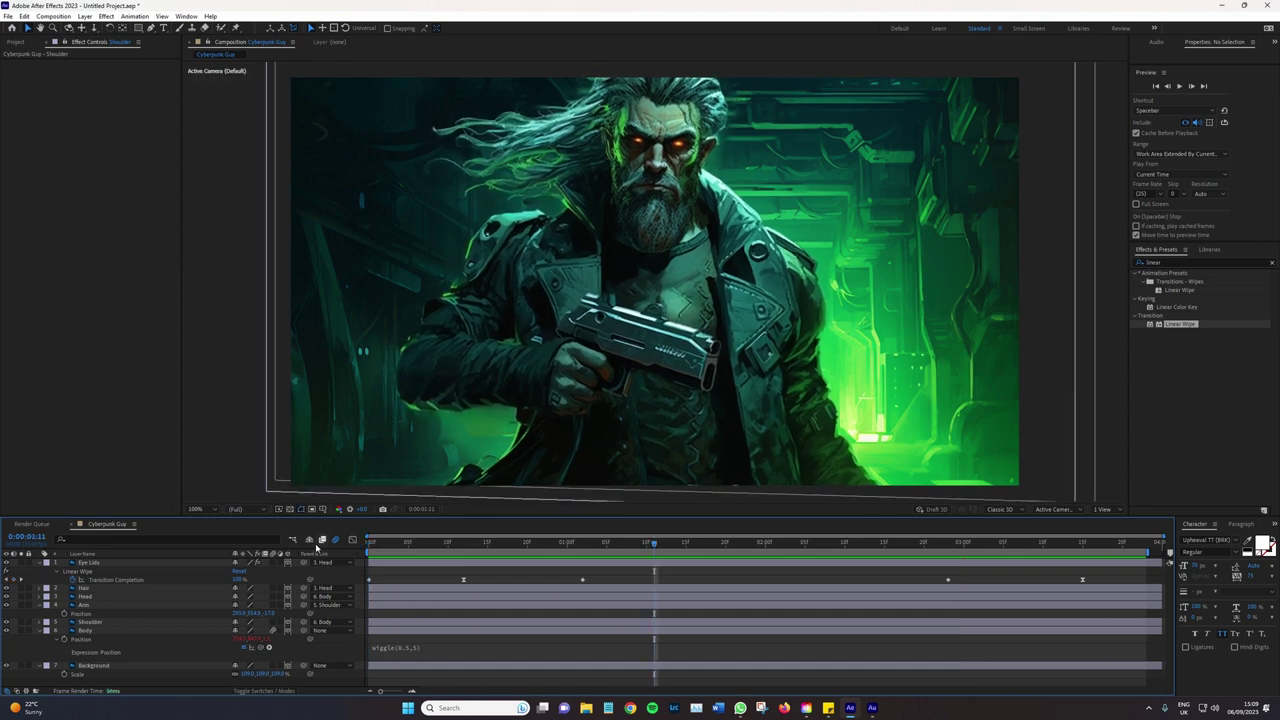
key("space")
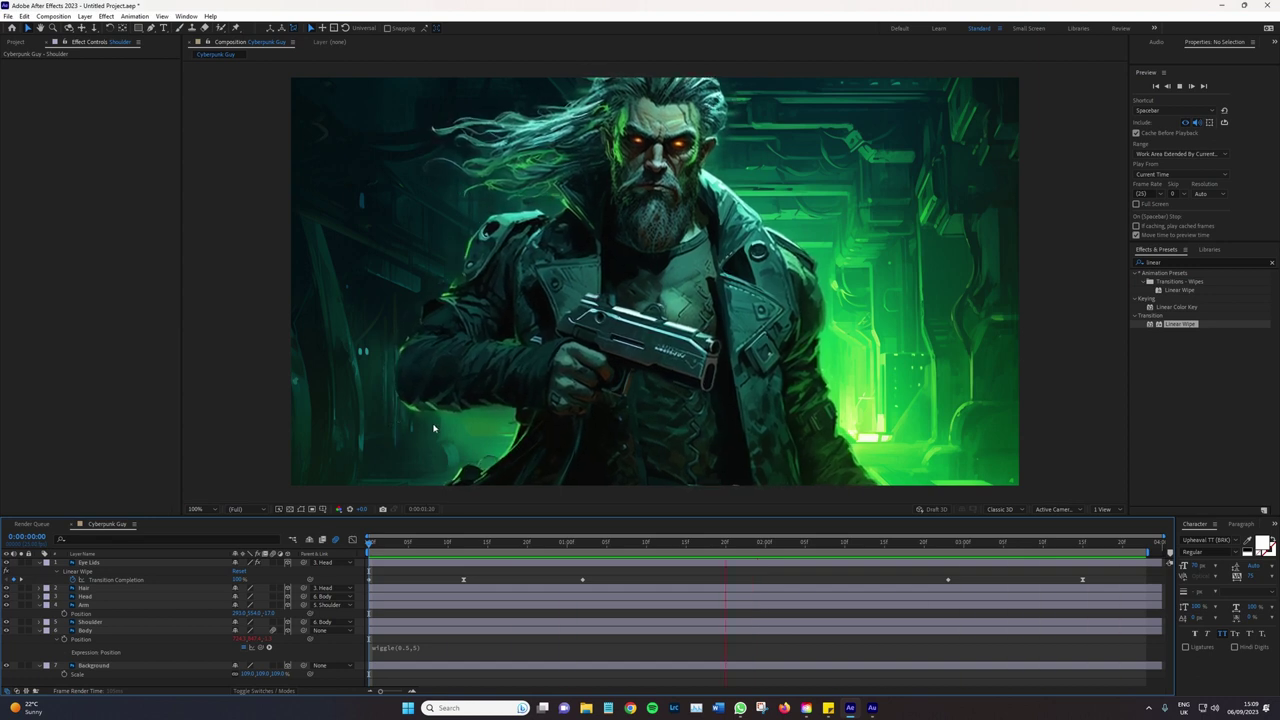
key("period")
Draw a three-point pen path near the arm at the figure's lower left
scroll(432, 428, "left", 5)
scroll(432, 425, "down", 4)
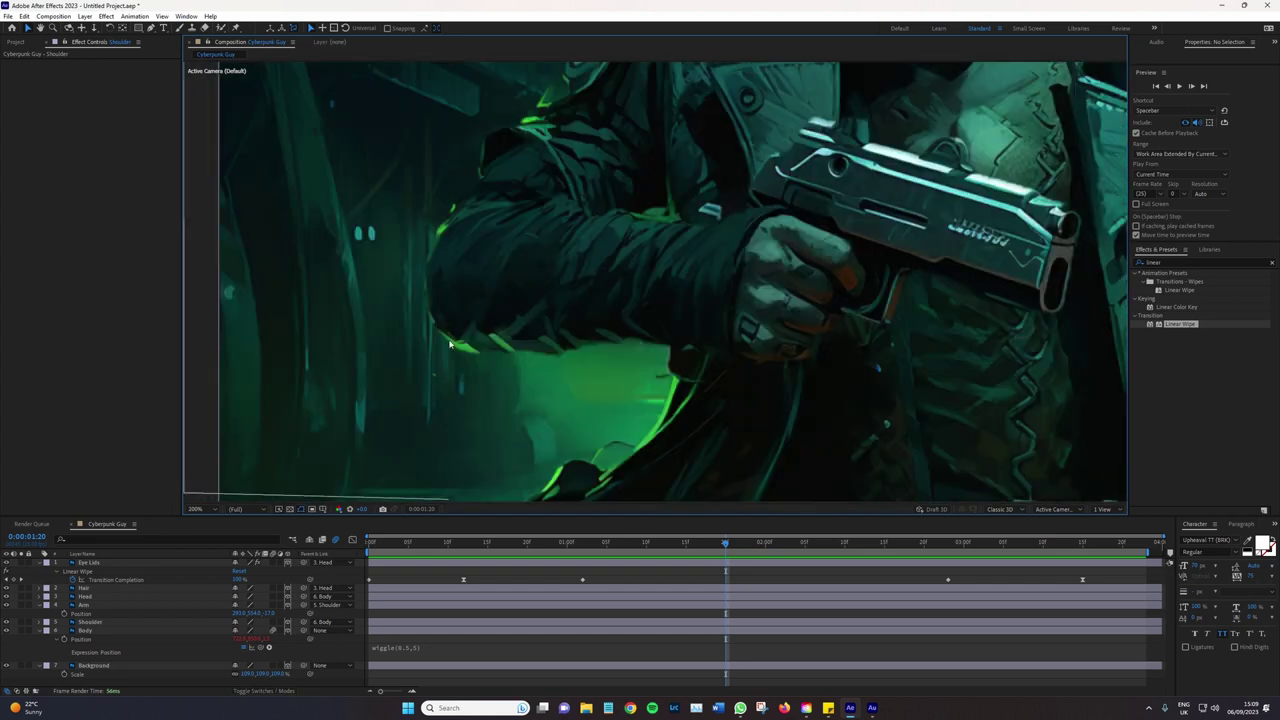
scroll(582, 285, "down", 1)
scroll(584, 310, "down", 1)
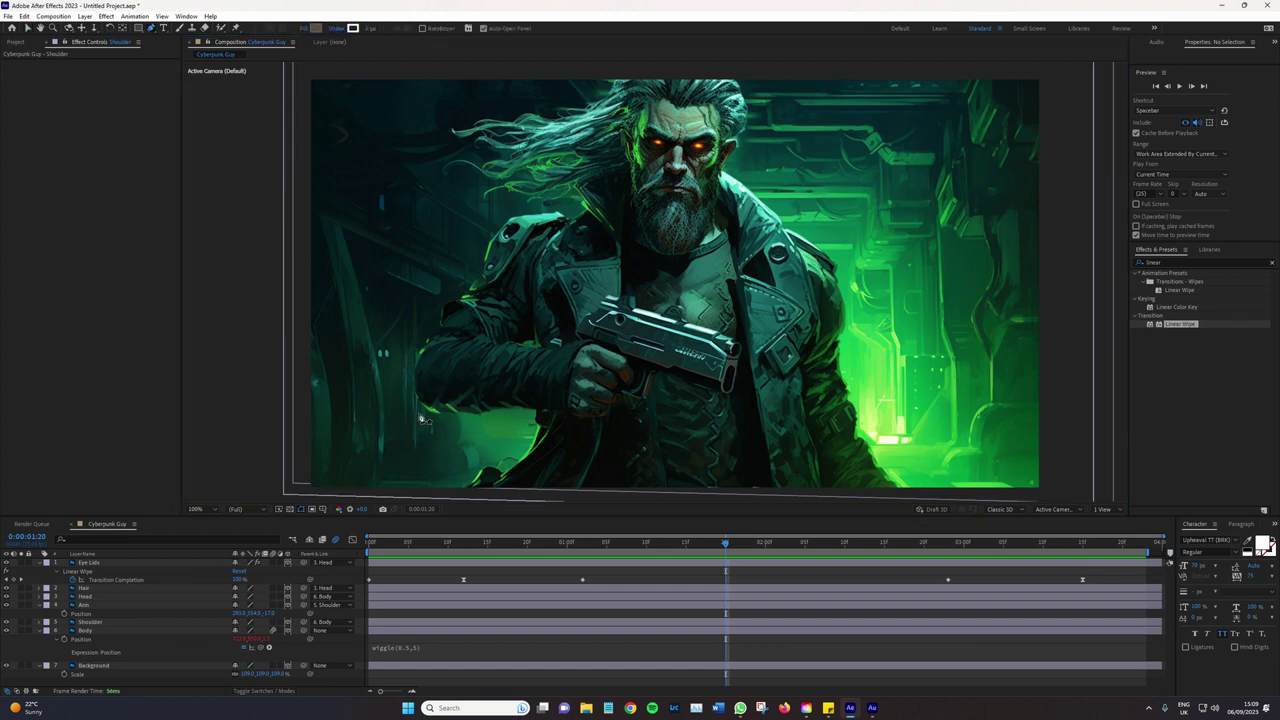
scroll(586, 258, "up", 1)
scroll(586, 258, "up", 1)
key("g")
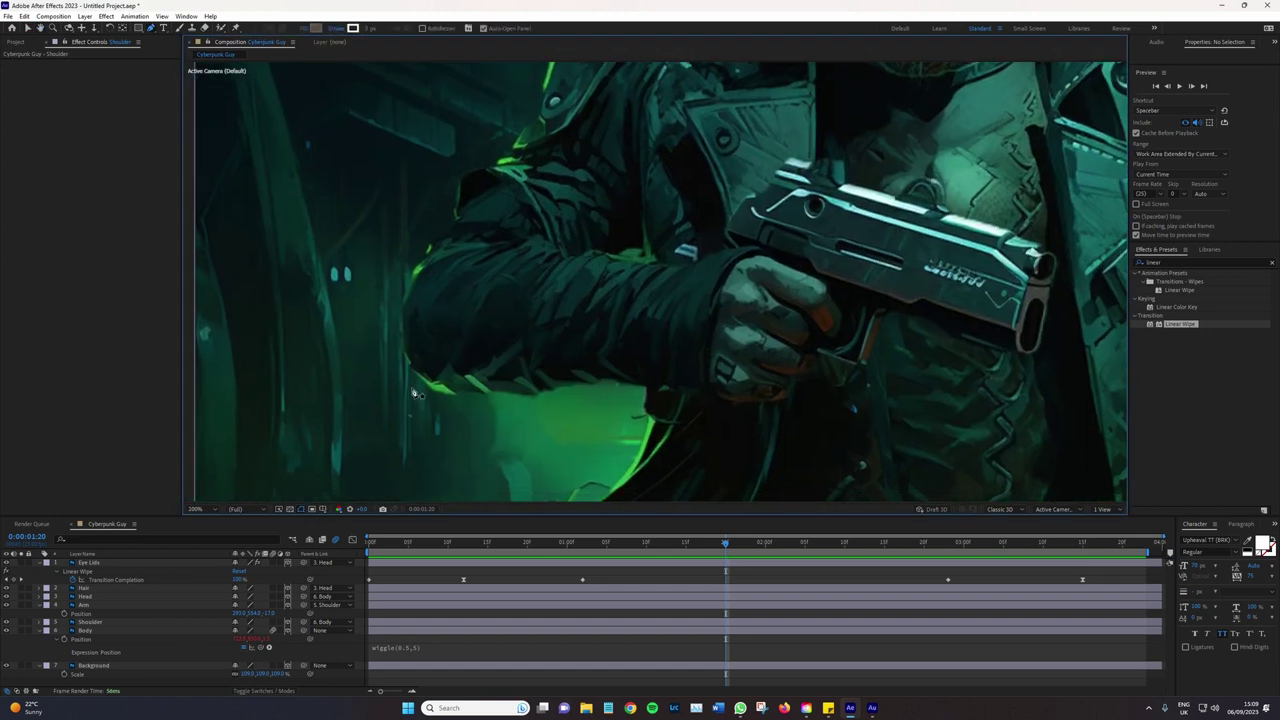
left_click(393, 399)
left_click(447, 418)
left_click(409, 436)
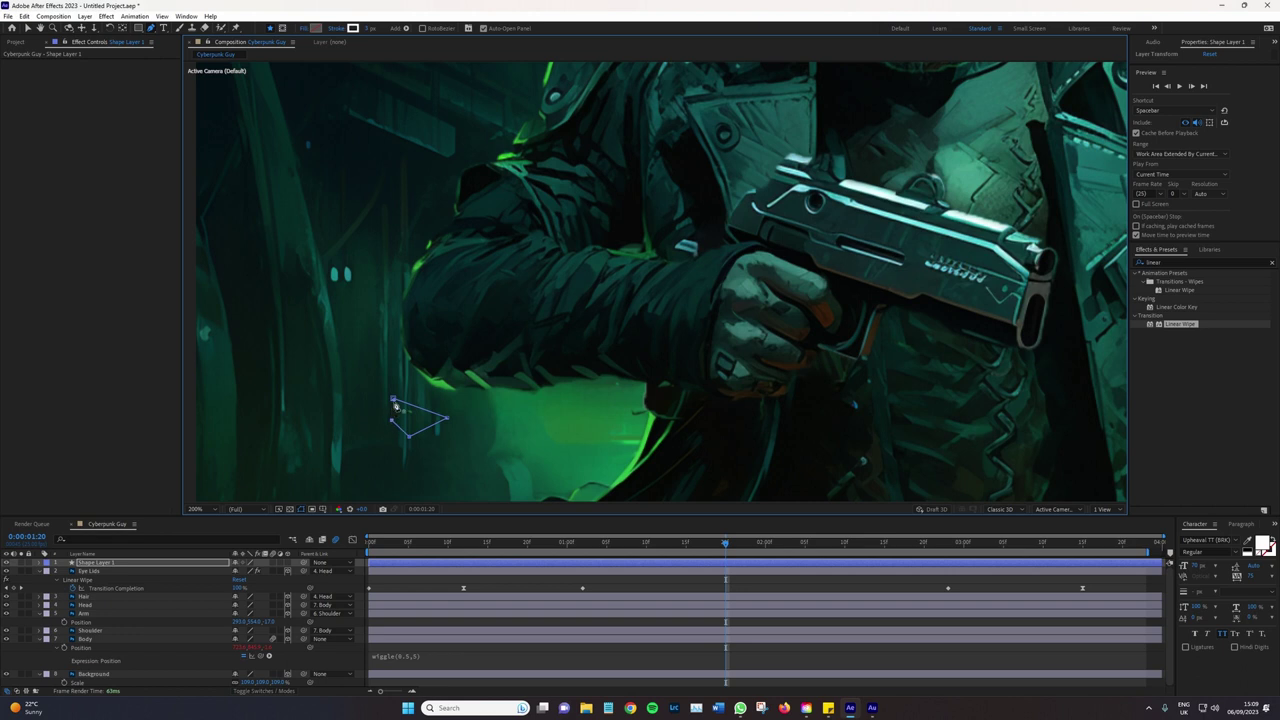
key("F2")
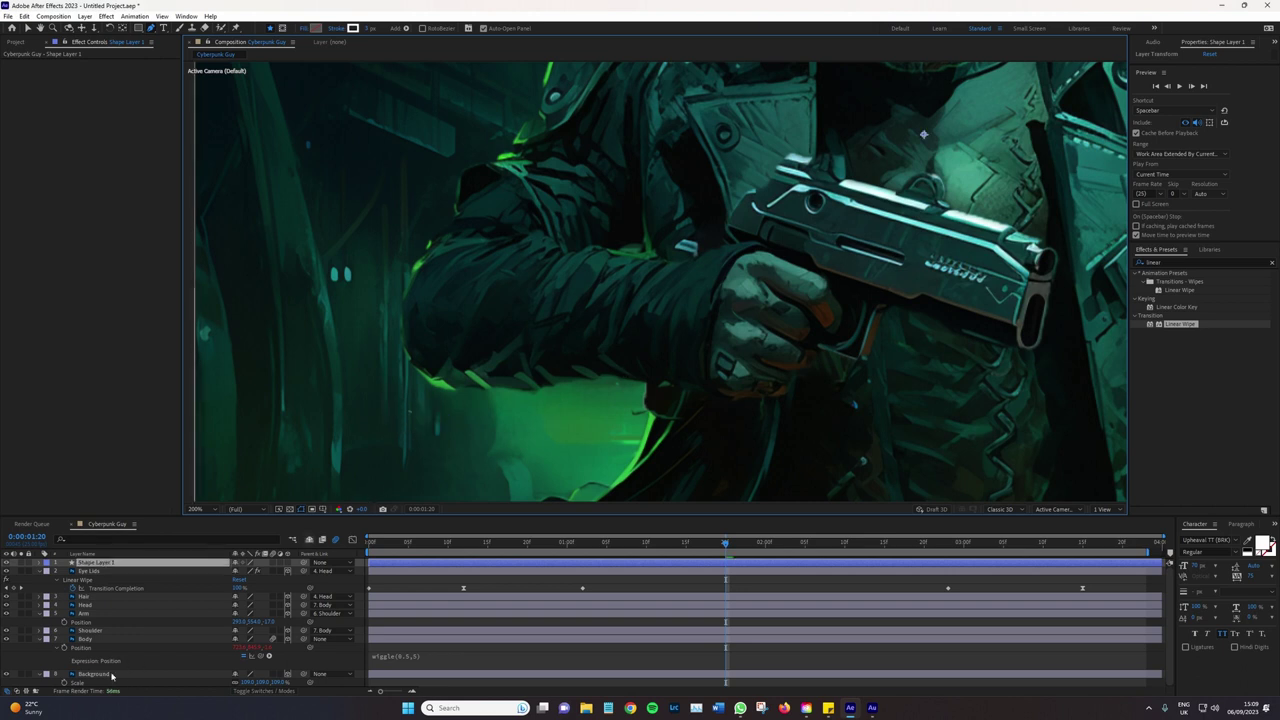
Close the triangle as a mask on the Body layer and set it to Subtract
left_click(92, 638)
key("ctrl+v")
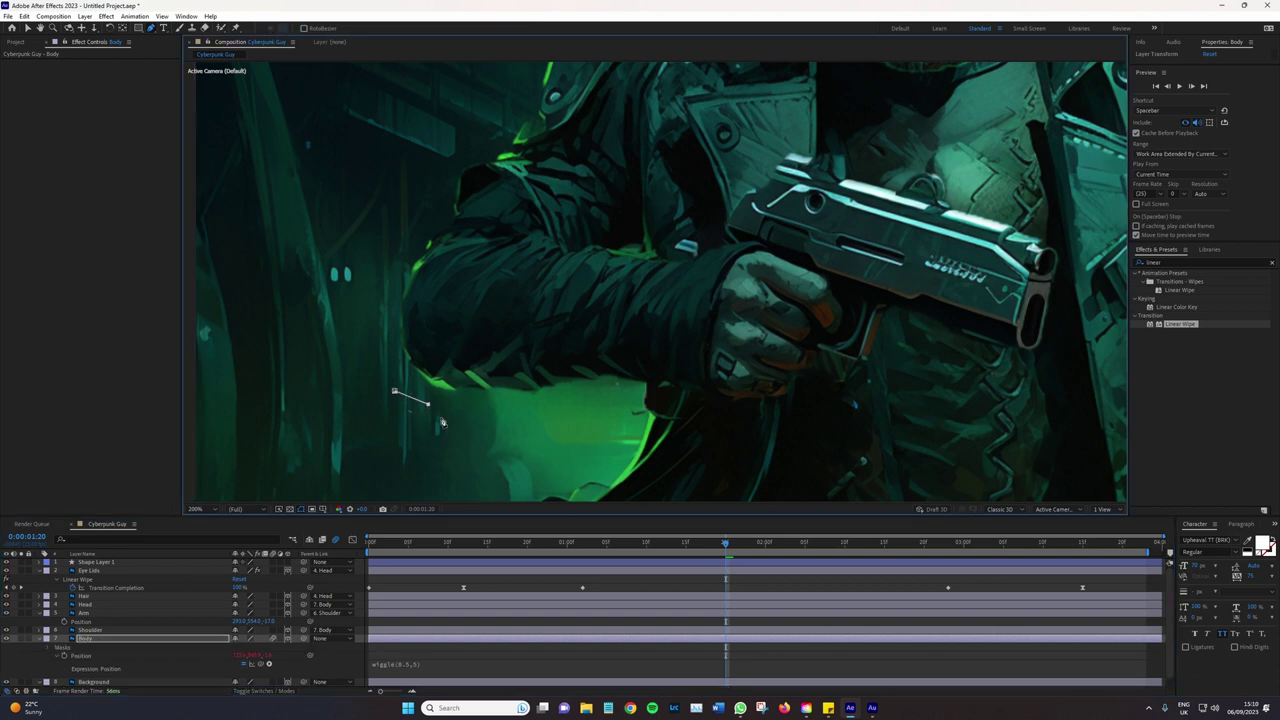
left_click(394, 392)
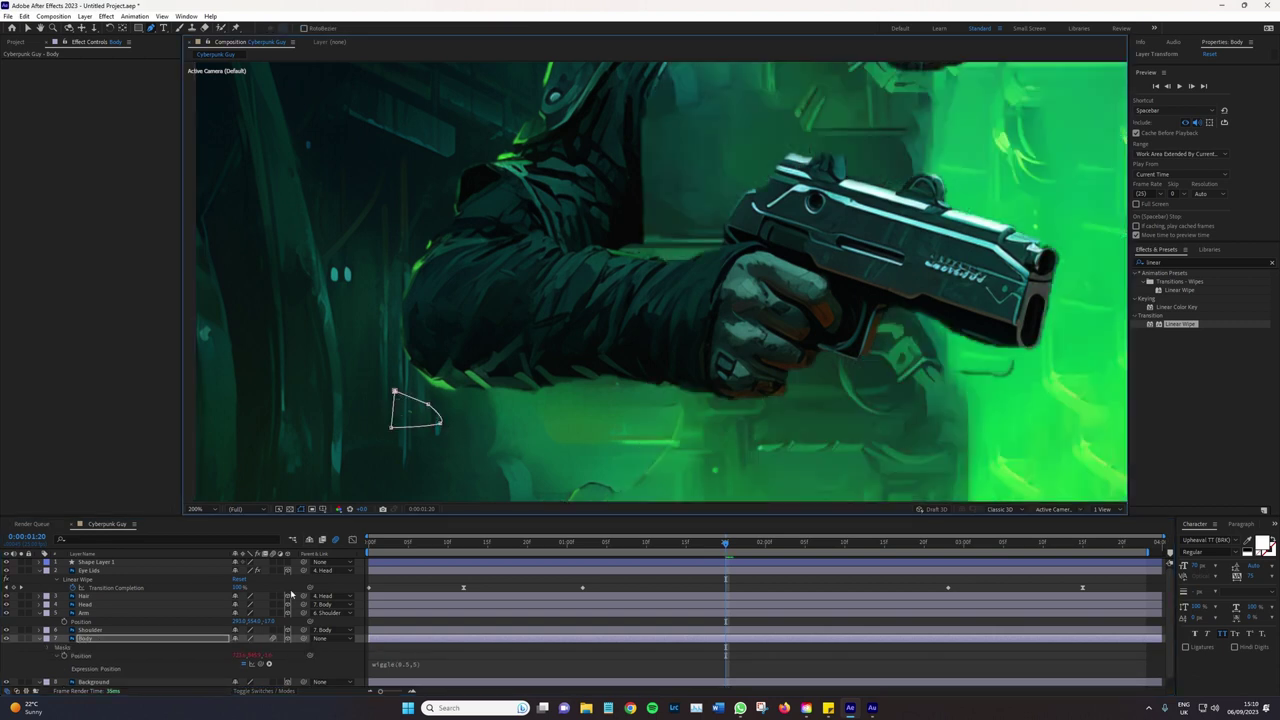
left_click(241, 647)
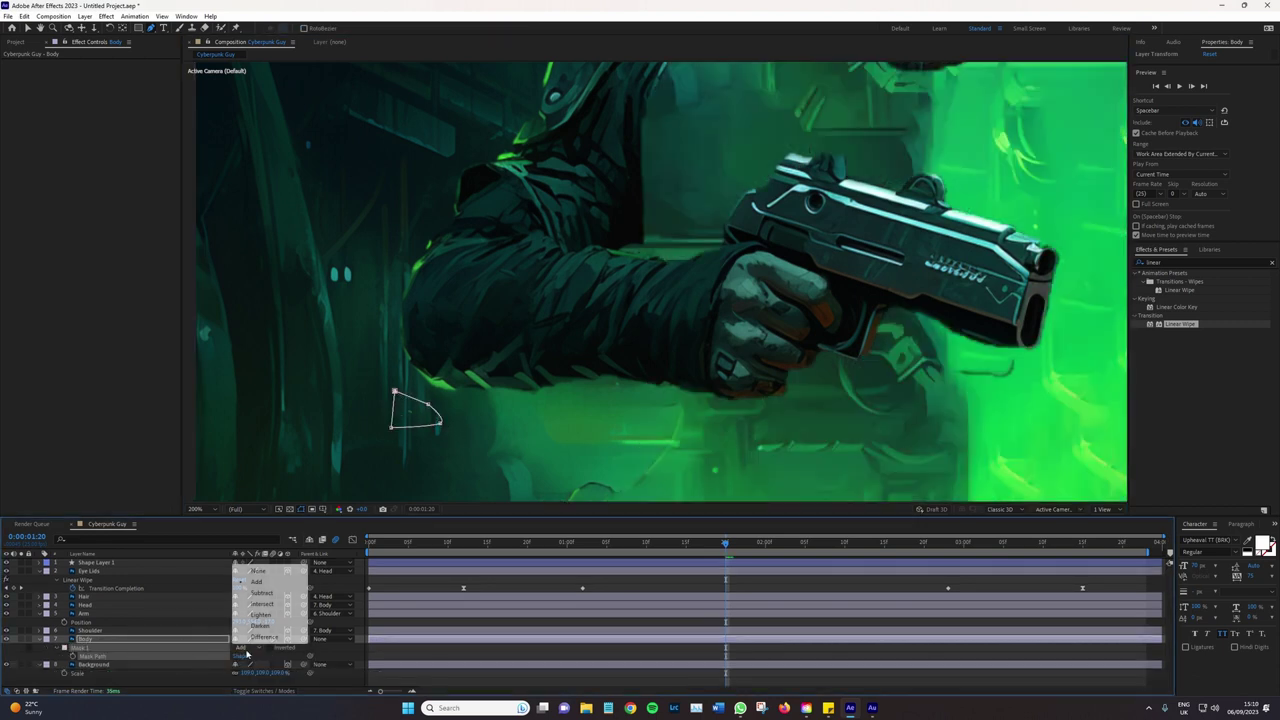
left_click(262, 598)
Fit and re-centre the composition, then preview the masked body
scroll(465, 424, "down", 2)
key("slash")
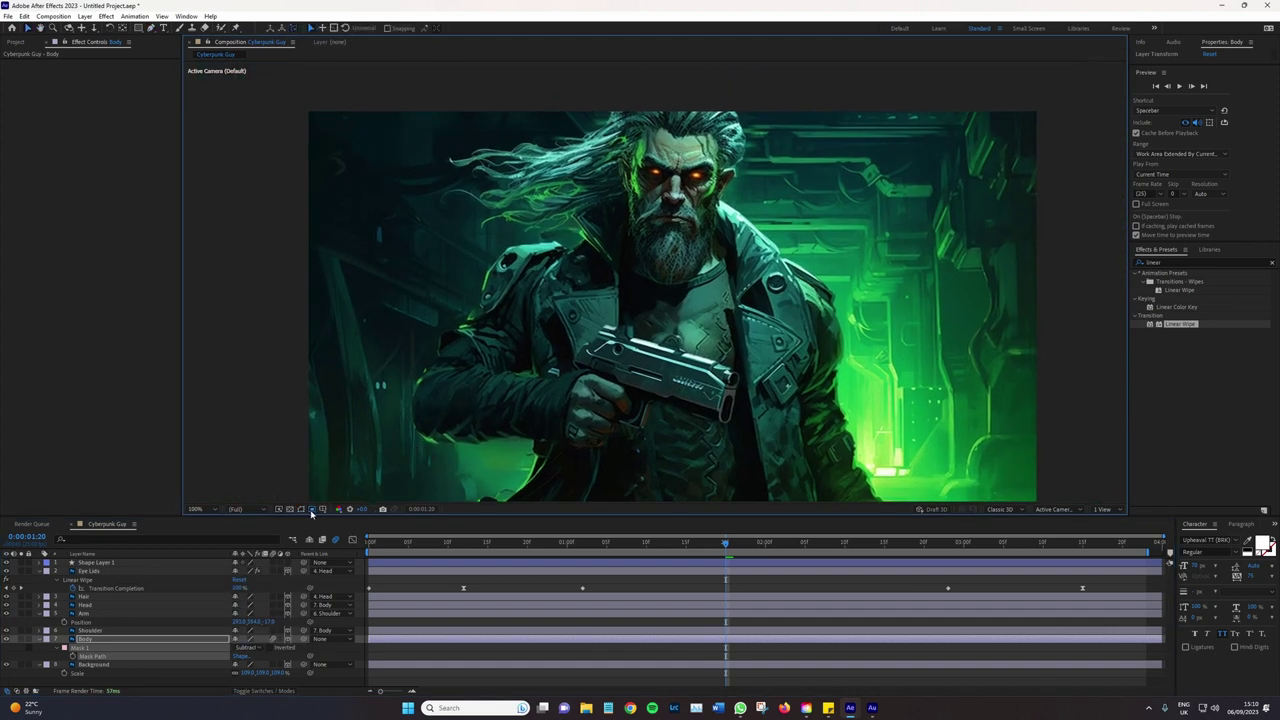
left_click_drag(343, 449, 345, 418)
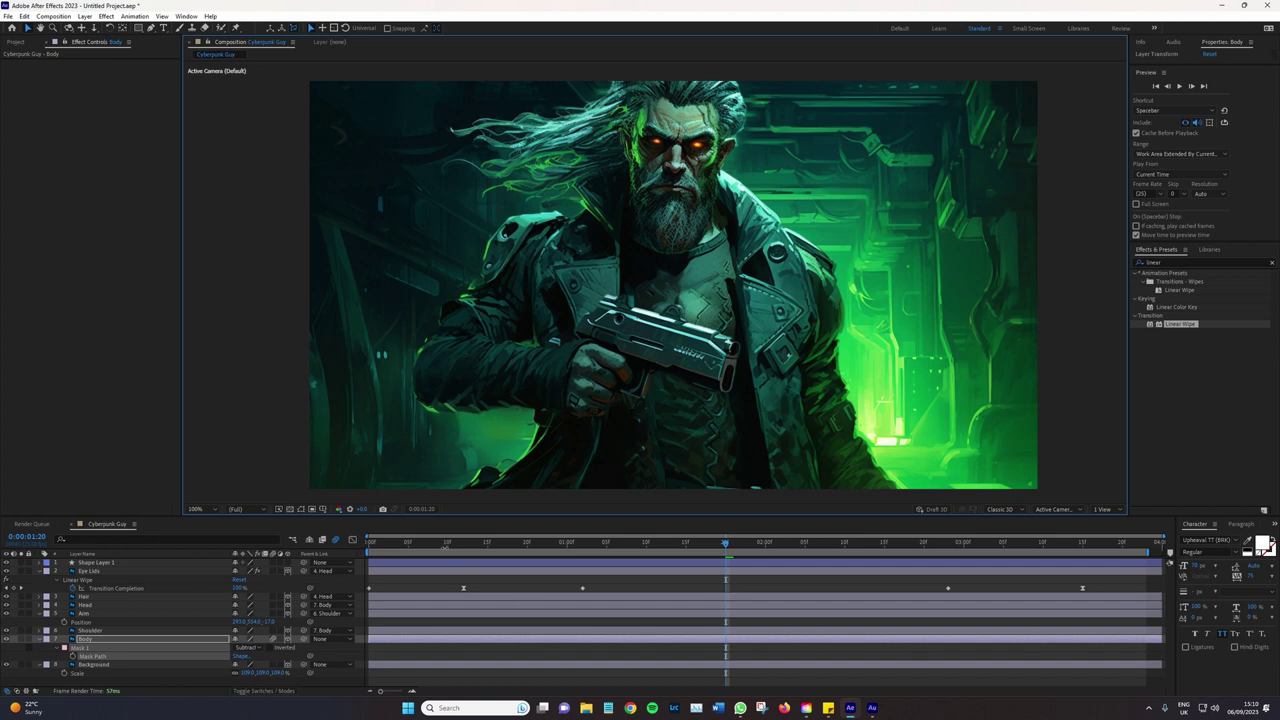
key("space")
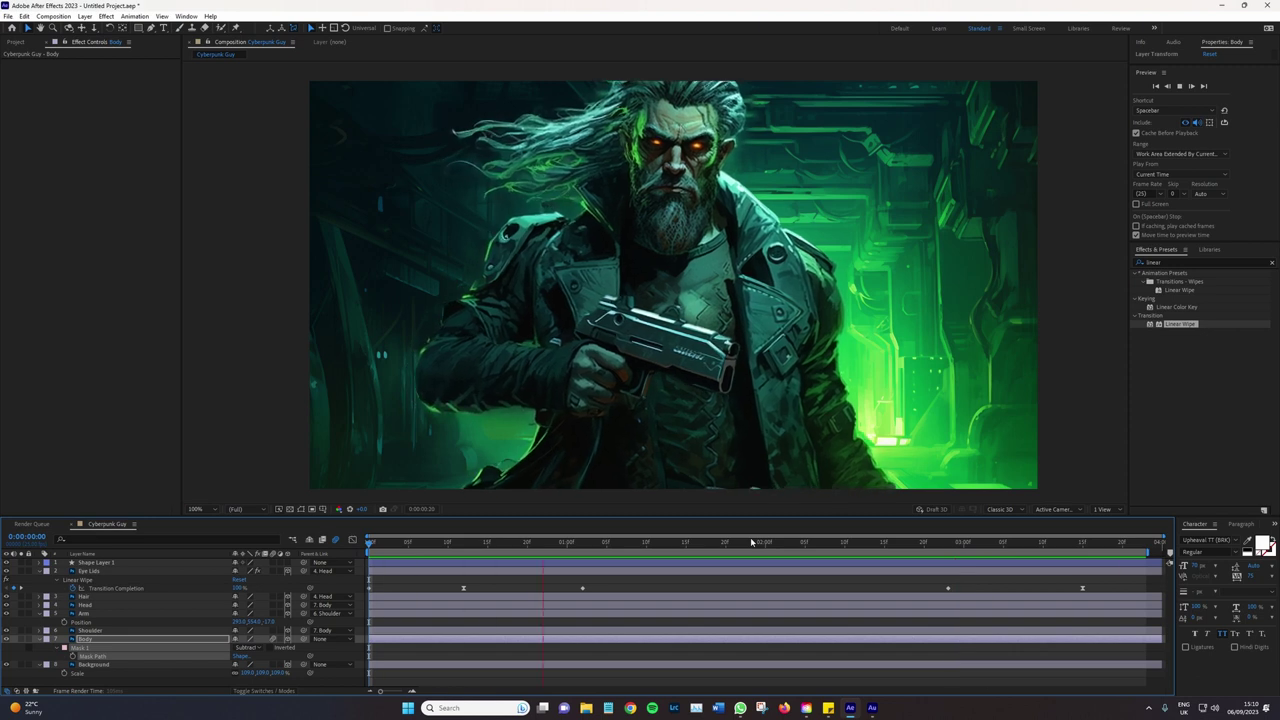
key("space")
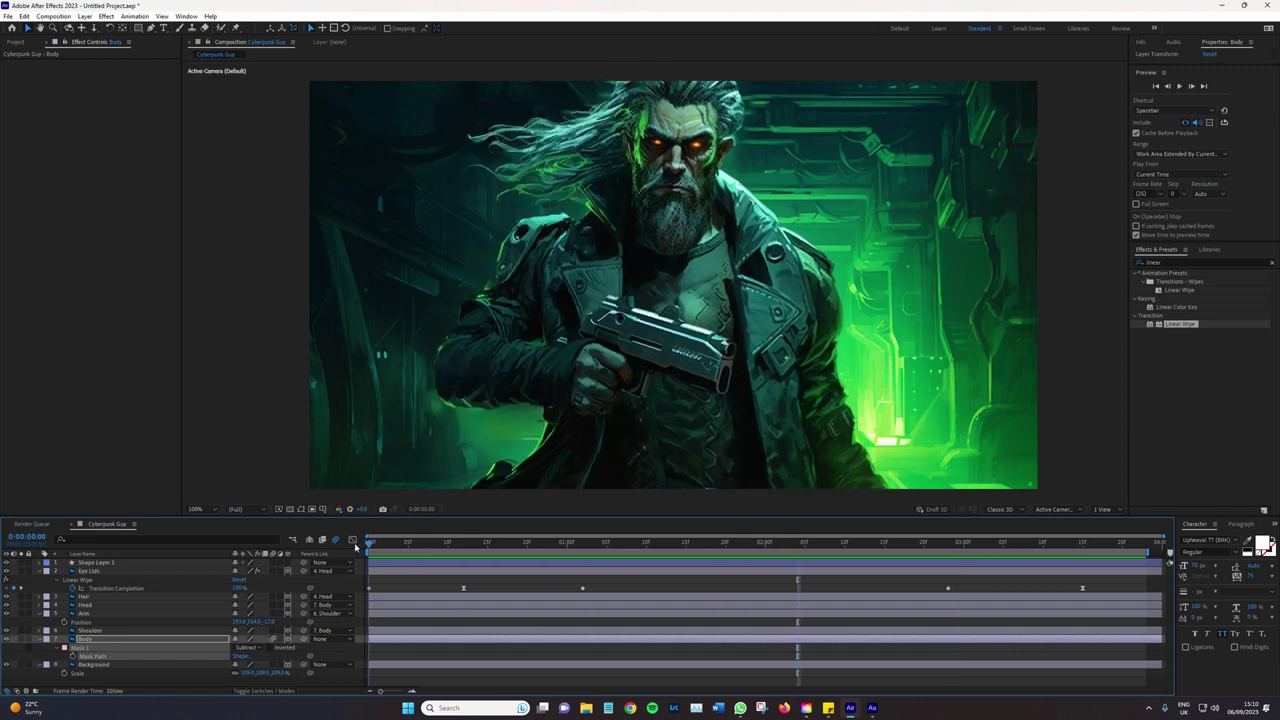
left_click(98, 614)
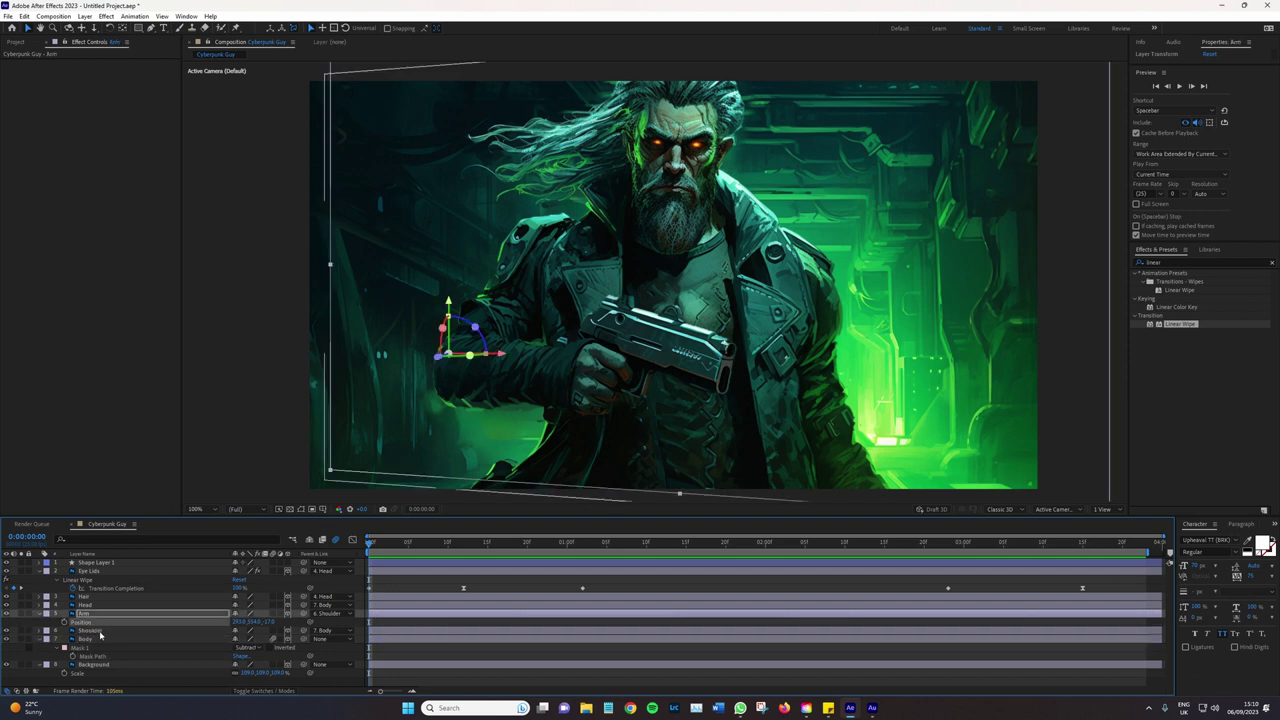
left_click(98, 630)
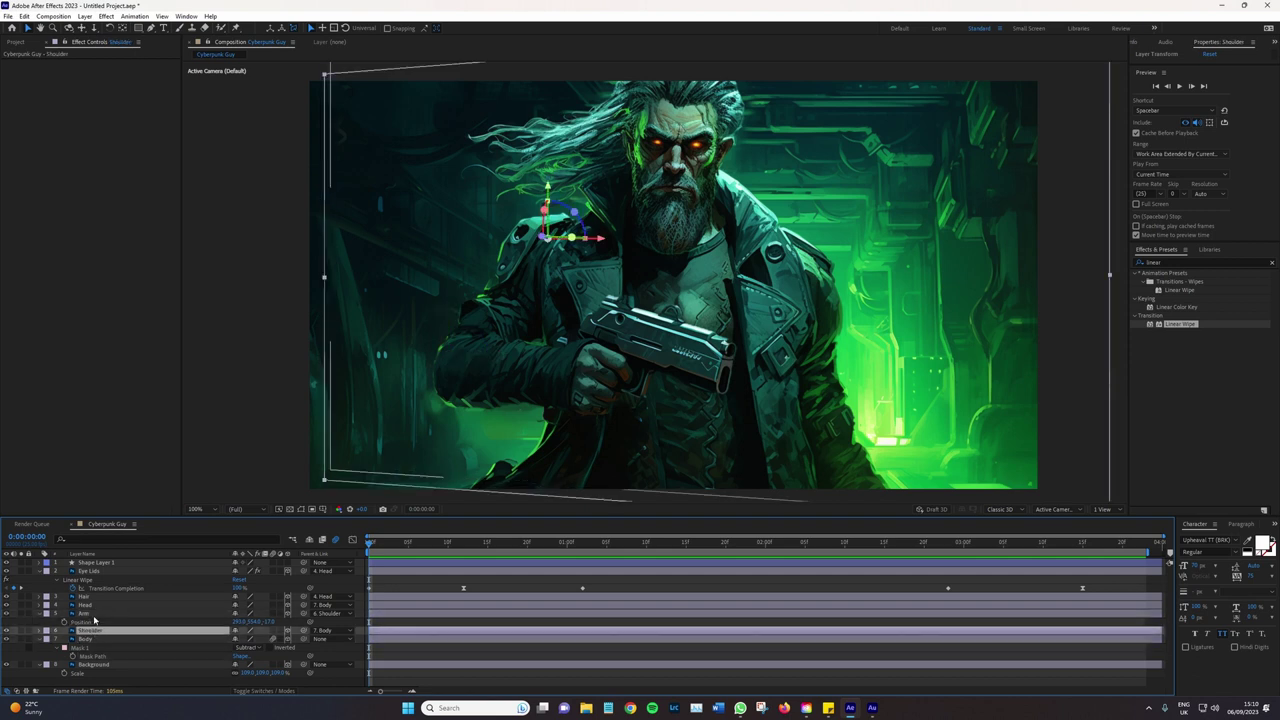
left_click(94, 616)
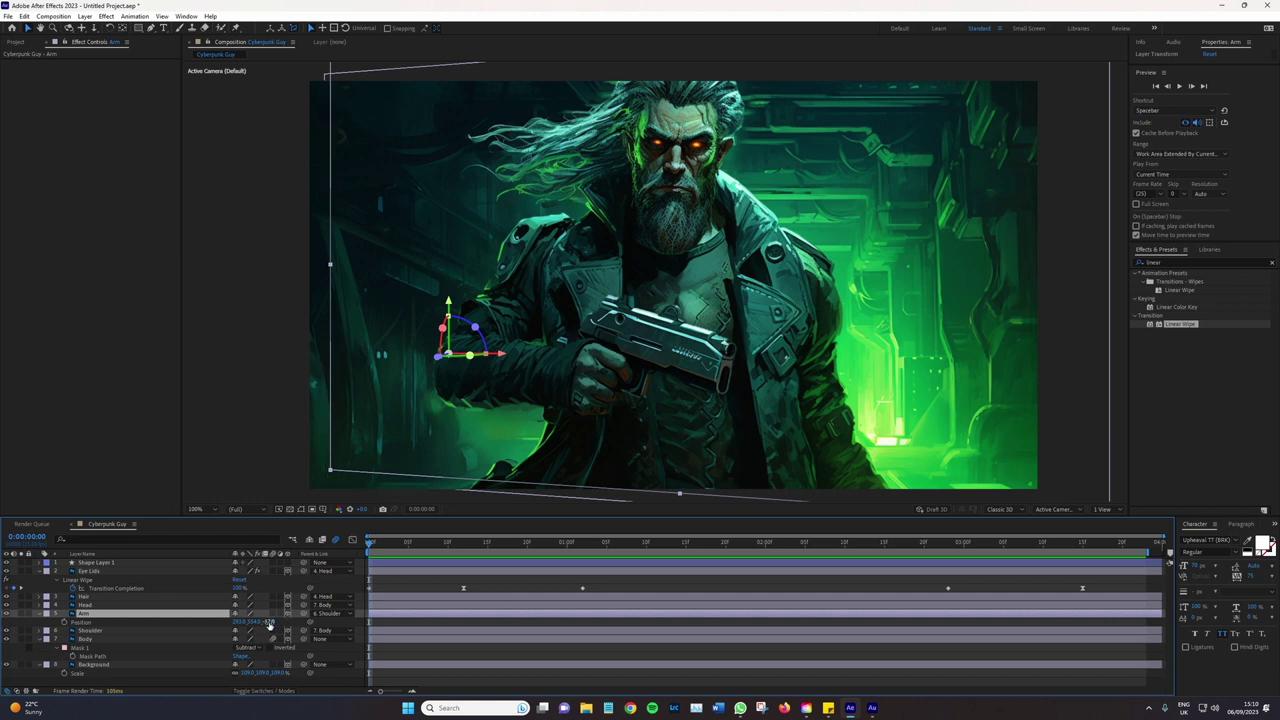
key("space")
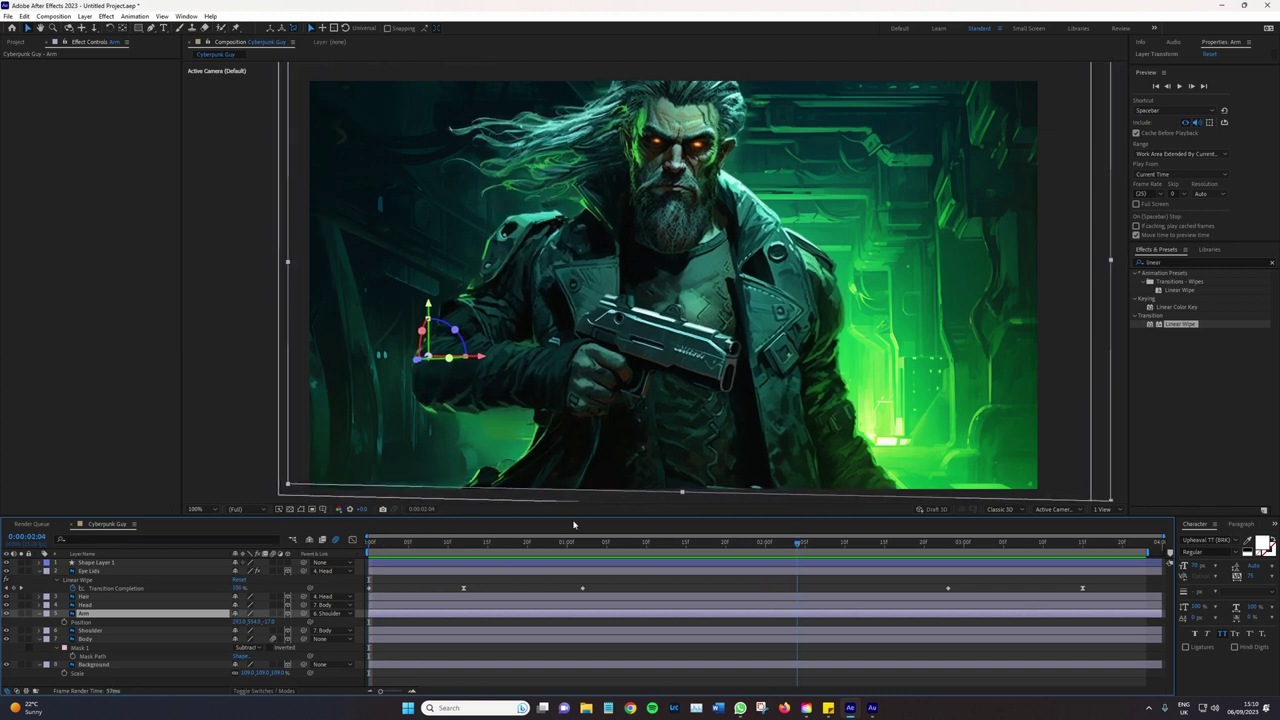
key("period")
scroll(643, 455, "down", 3)
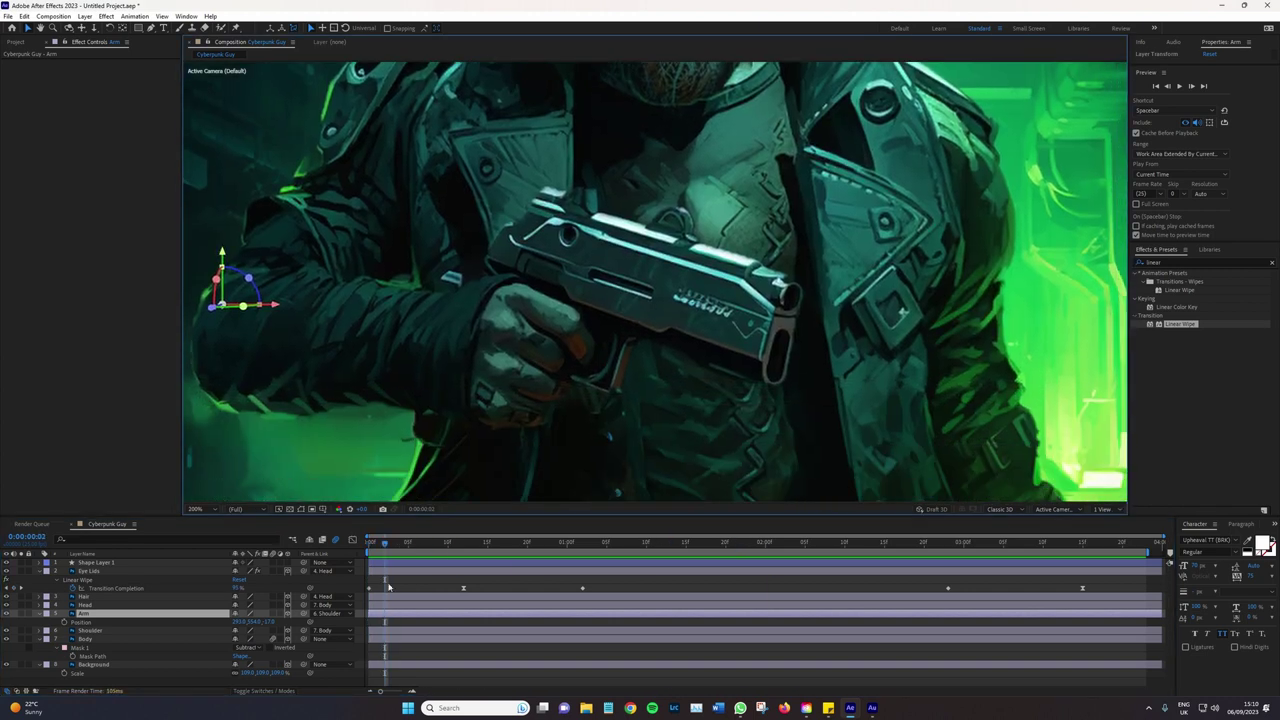
left_click(391, 546)
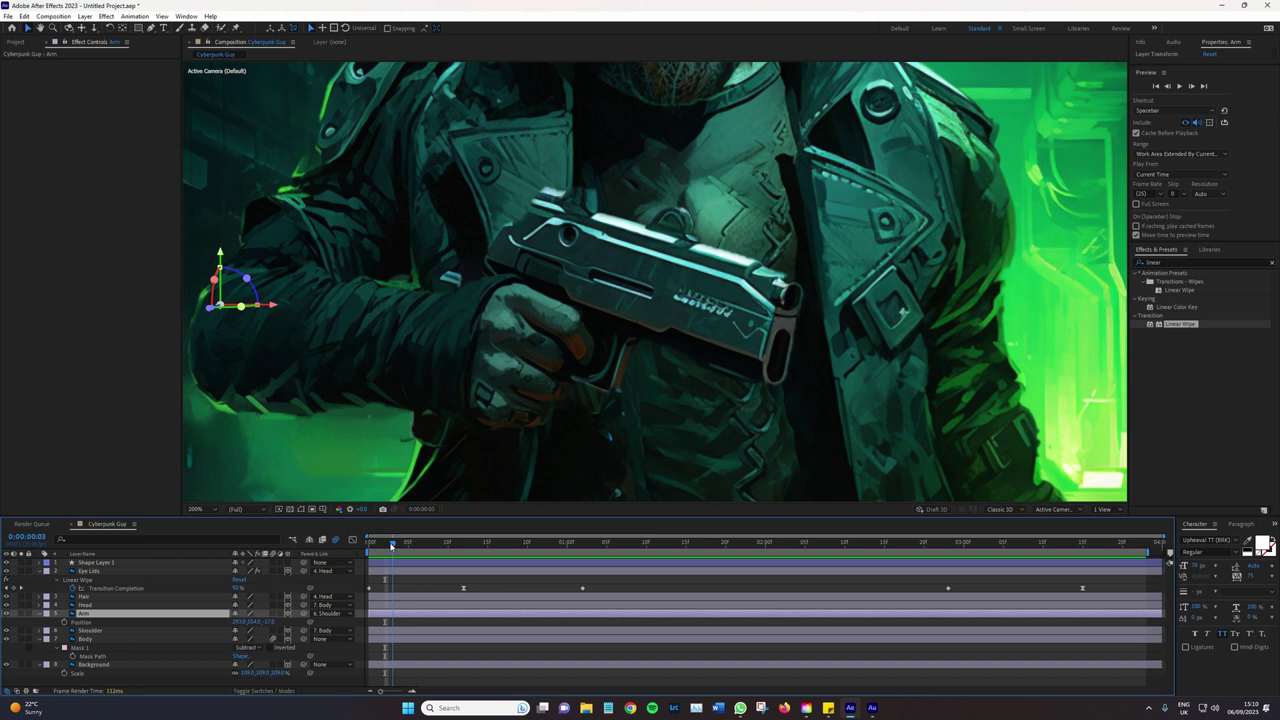
left_click(271, 620)
type("0")
key("Return")
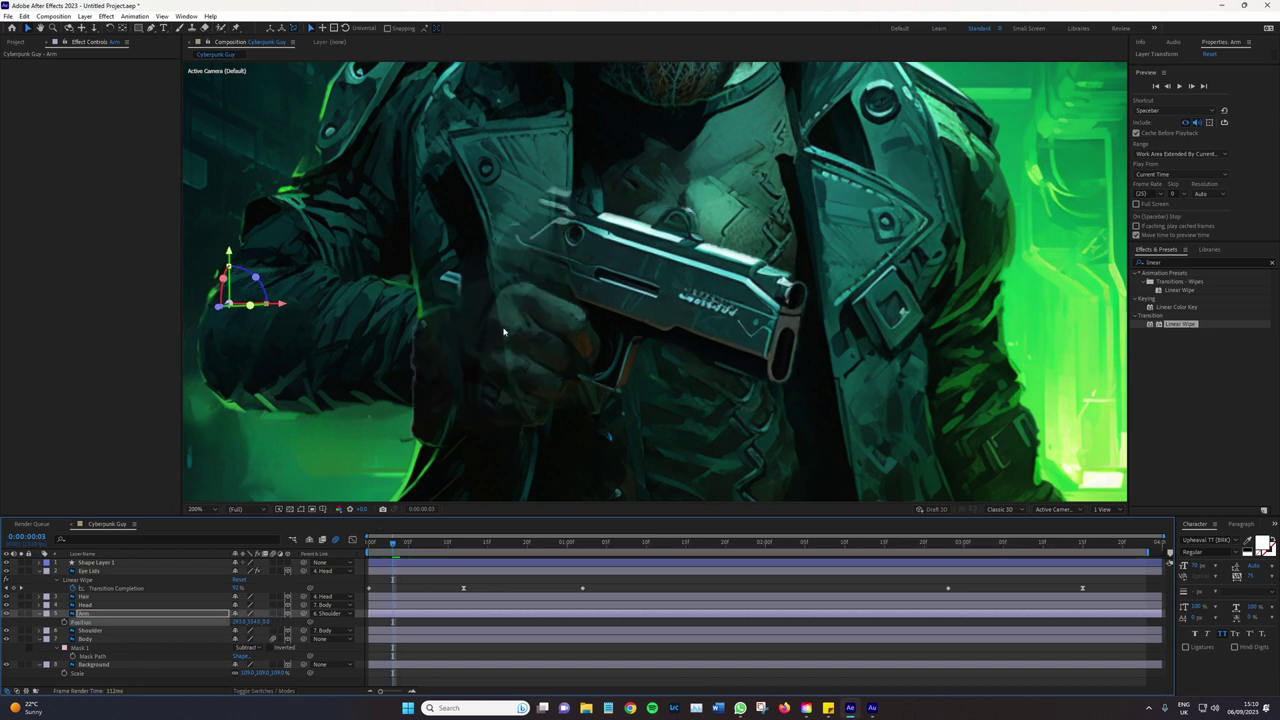
key("space")
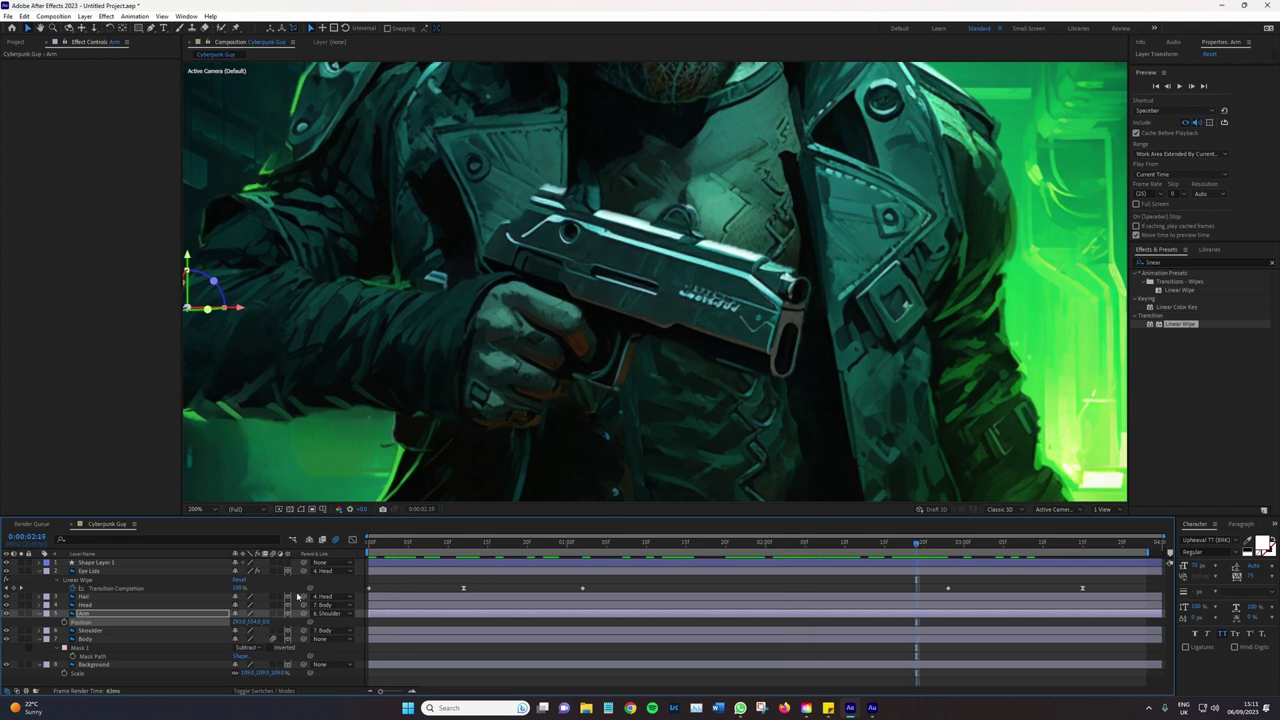
left_click(268, 621)
key("Return")
left_click_drag(275, 627, 268, 623)
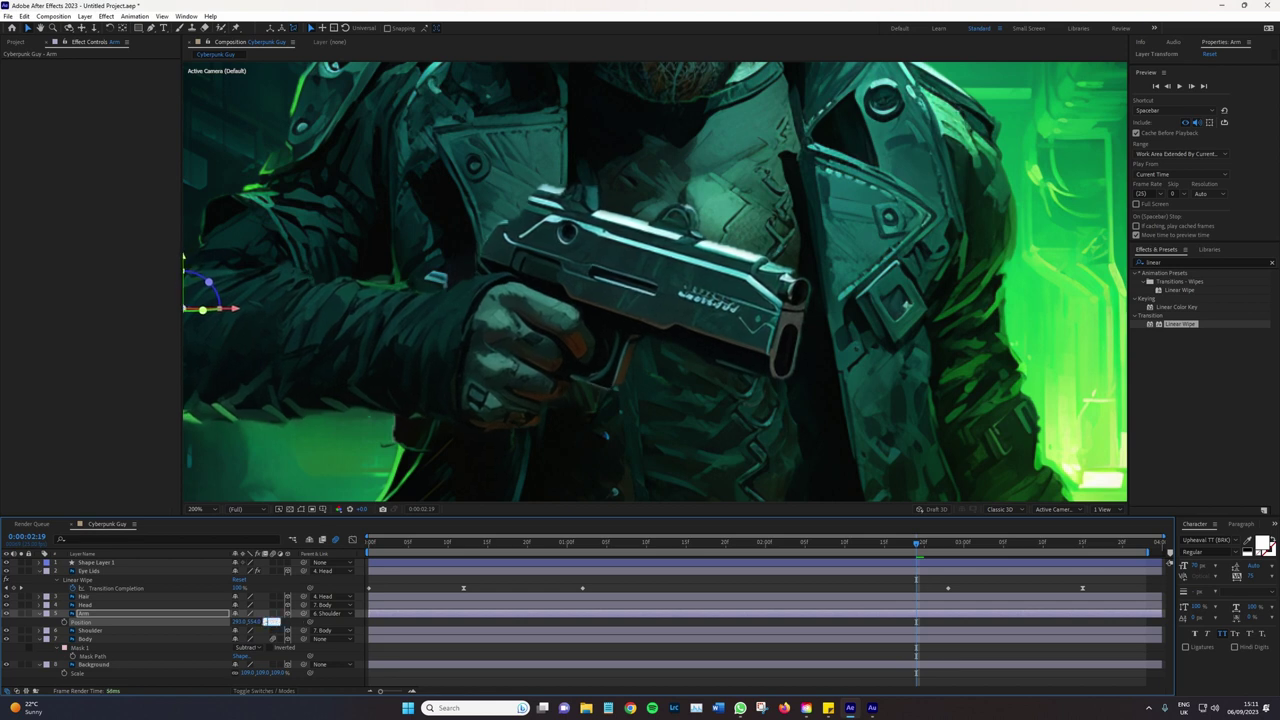
key("Return")
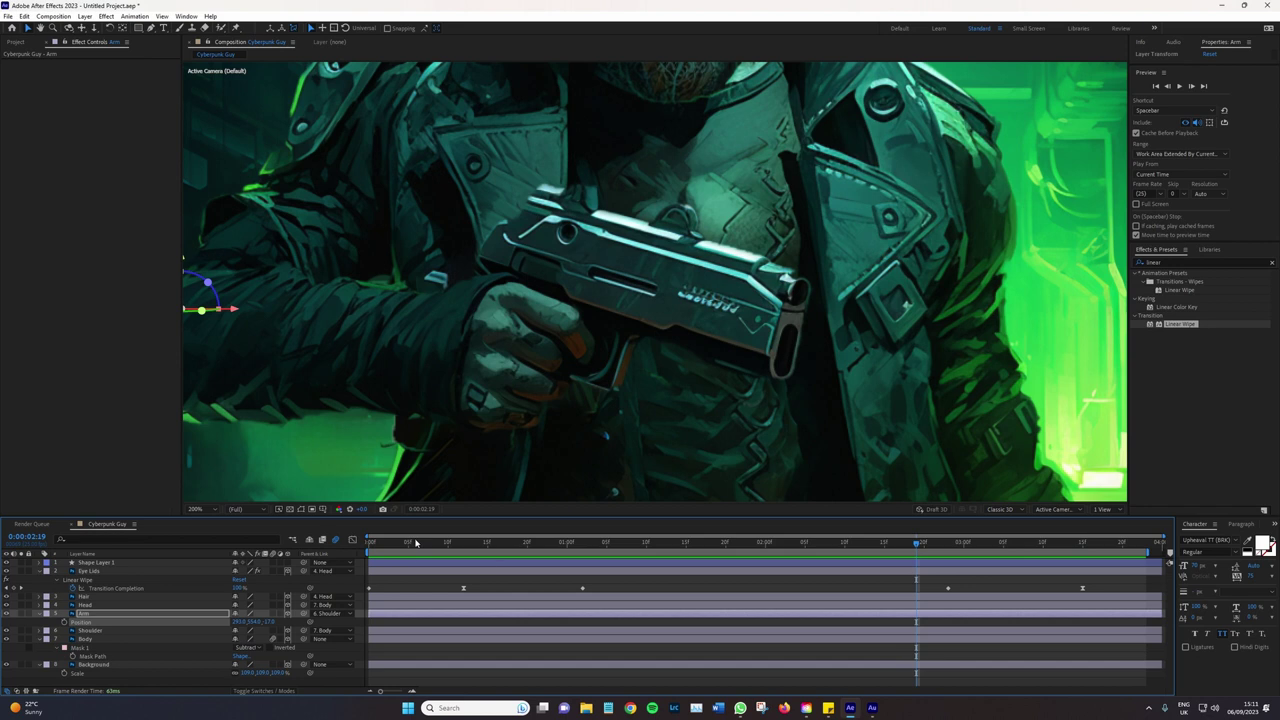
scroll(440, 360, "down", 3)
scroll(445, 362, "up", 3)
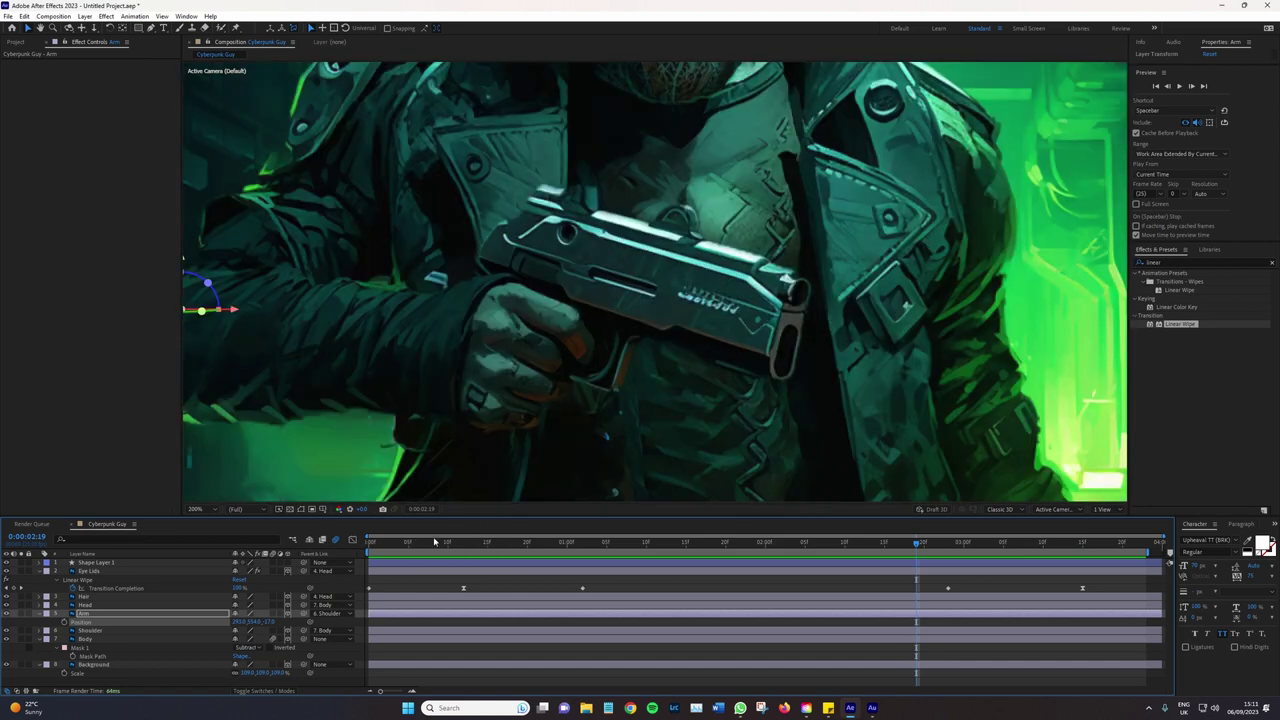
left_click_drag(370, 543, 725, 541)
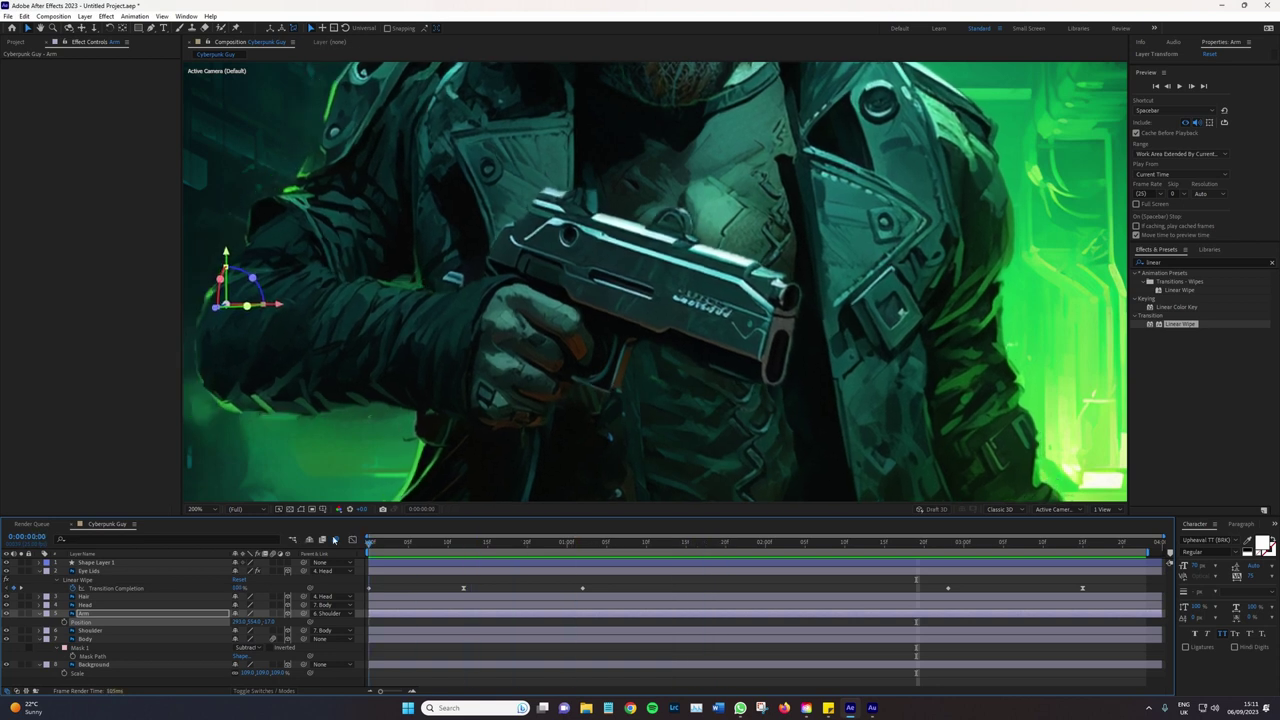
left_click_drag(725, 541, 614, 541)
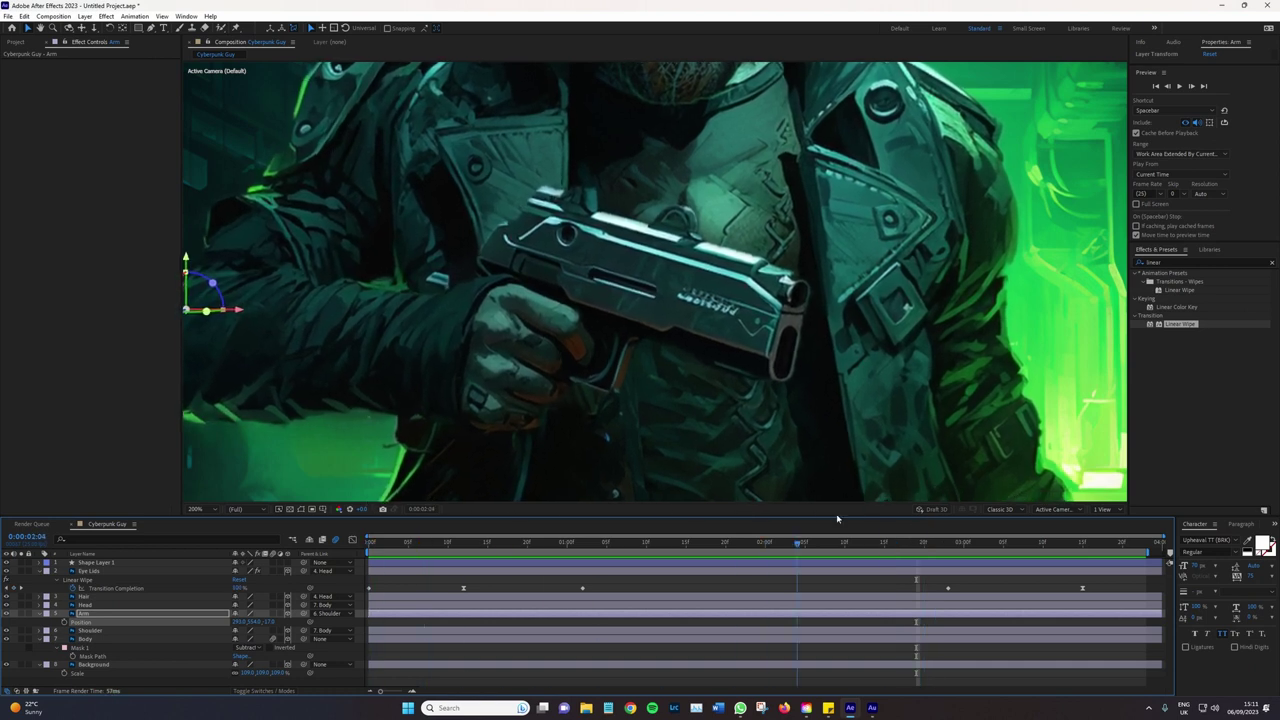
Search 'drop' in Effects & Presets and apply Drop Shadow to the Arm layer
left_click(1271, 262)
left_click(1231, 262)
type("drop")
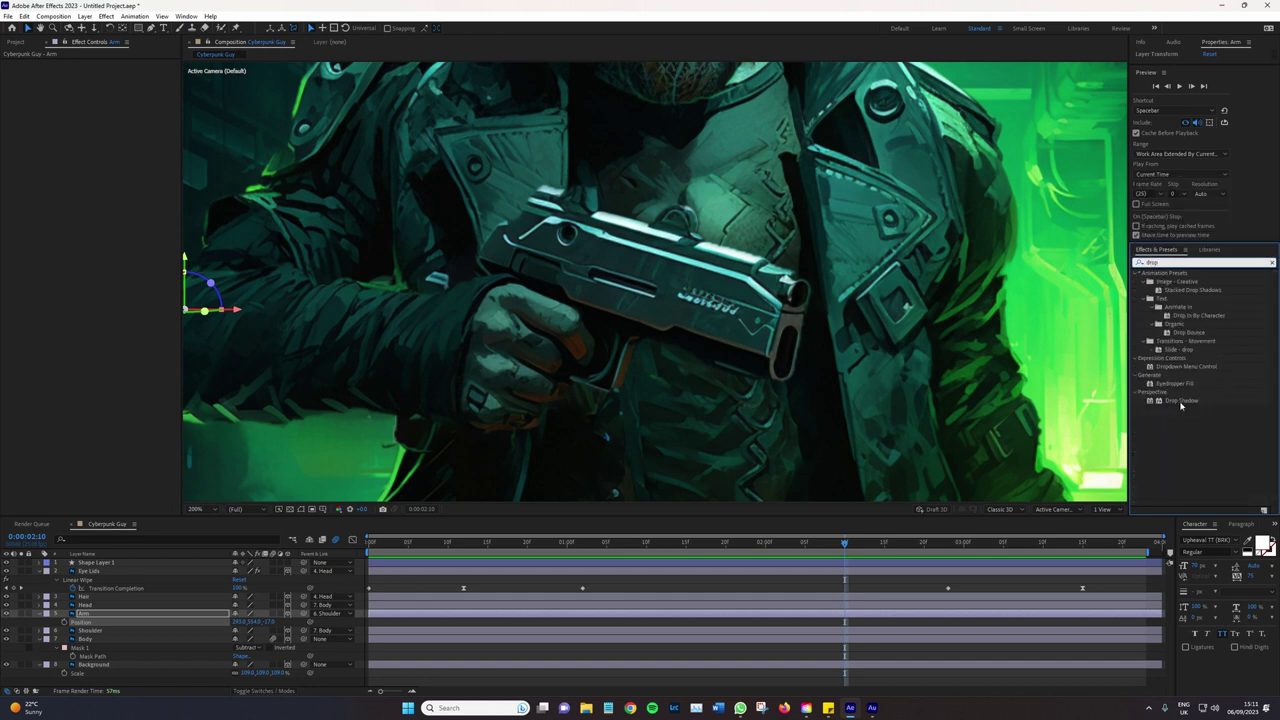
mouse_move(1177, 403)
left_mouse_down()
mouse_move(354, 383)
mouse_move(100, 613)
left_mouse_up()
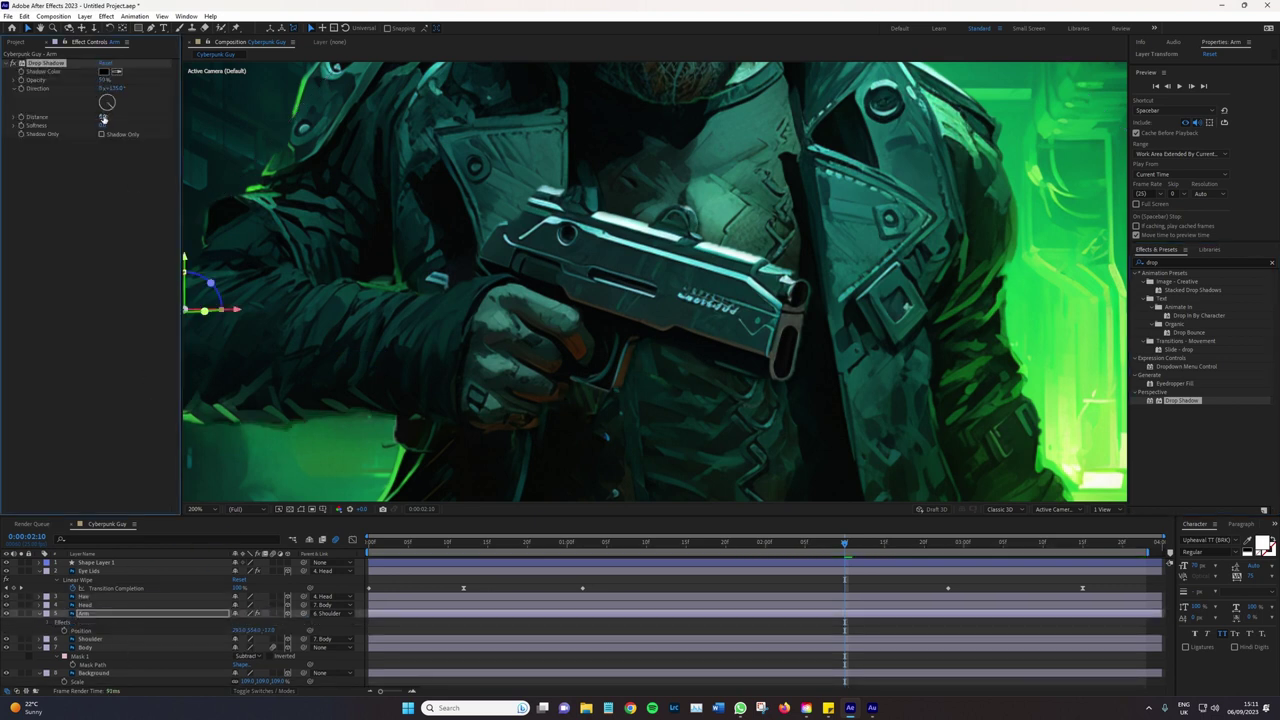
Set shadow Distance to about 28, adjust Opacity, Softness about 10, then preview
left_click_drag(104, 116, 111, 116)
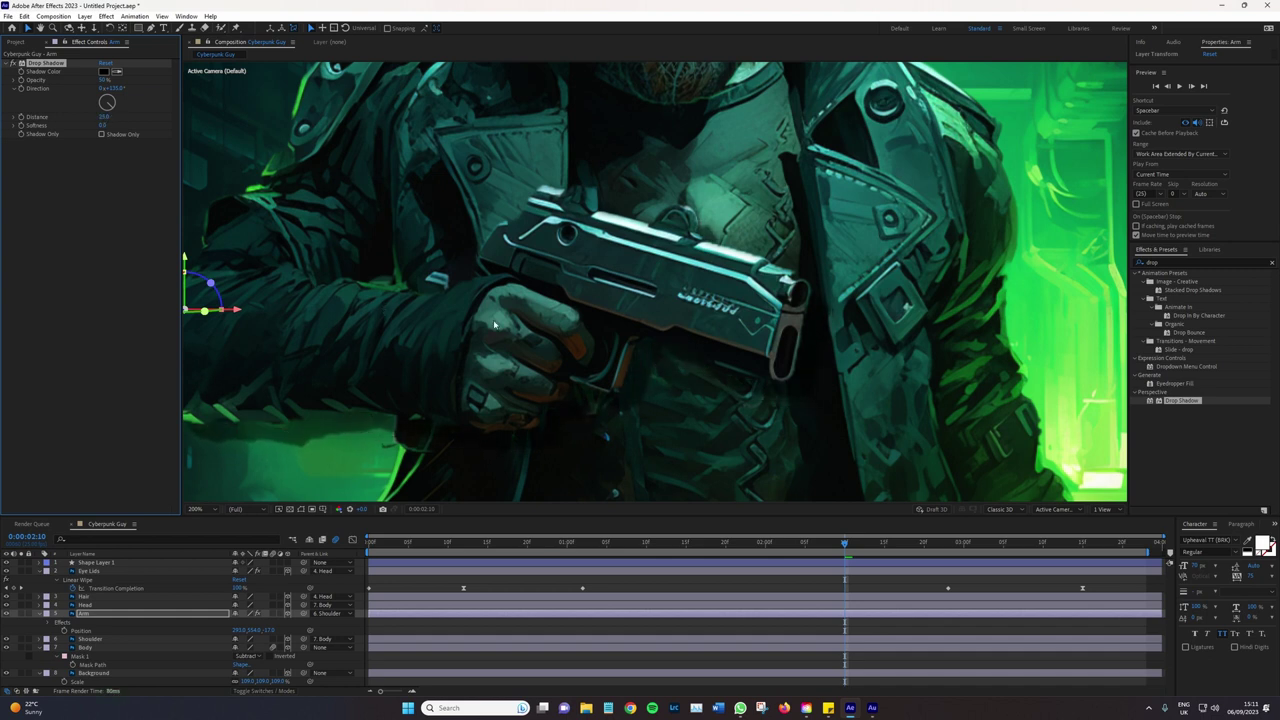
scroll(668, 392, "down", 3)
scroll(668, 392, "up", 3)
scroll(668, 392, "left", 1)
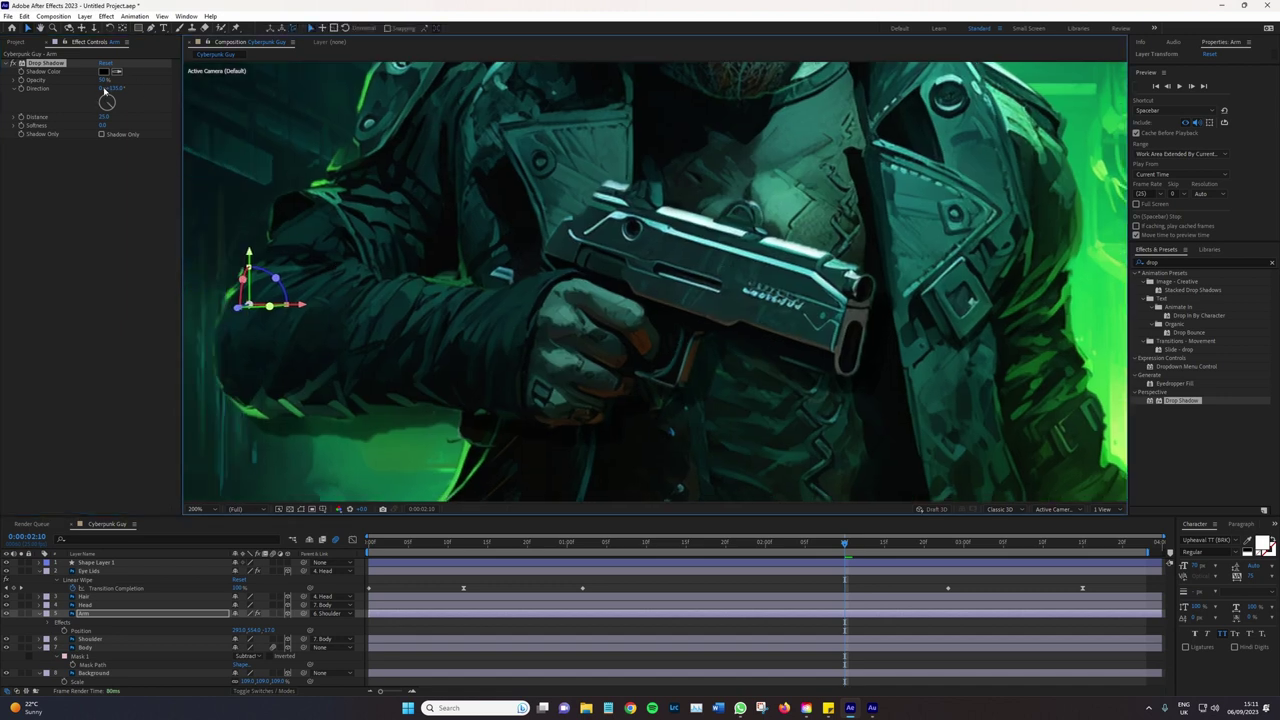
left_click_drag(100, 80, 80, 79)
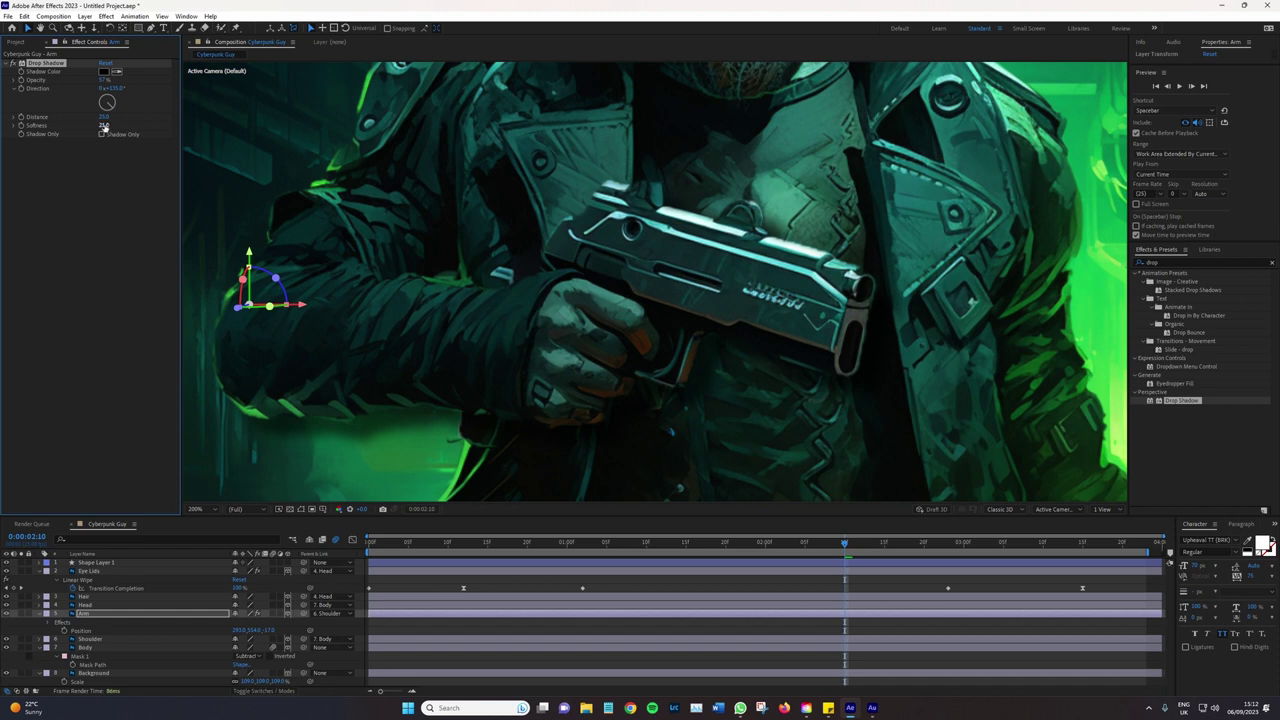
left_click_drag(103, 125, 99, 133)
scroll(699, 287, "down", 2)
key("space")
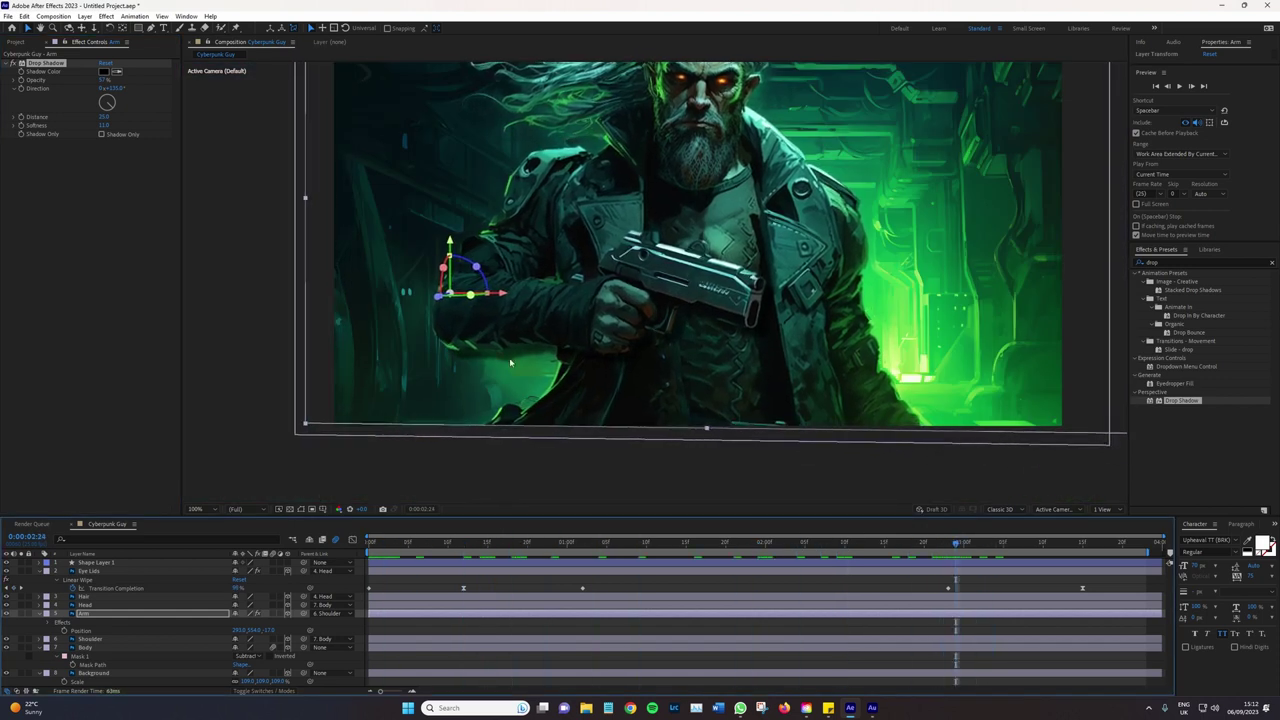
Duplicate Arm as Arm 2, delete Arm 2's Drop Shadow, and reselect the original Arm
scroll(510, 363, "up", 2)
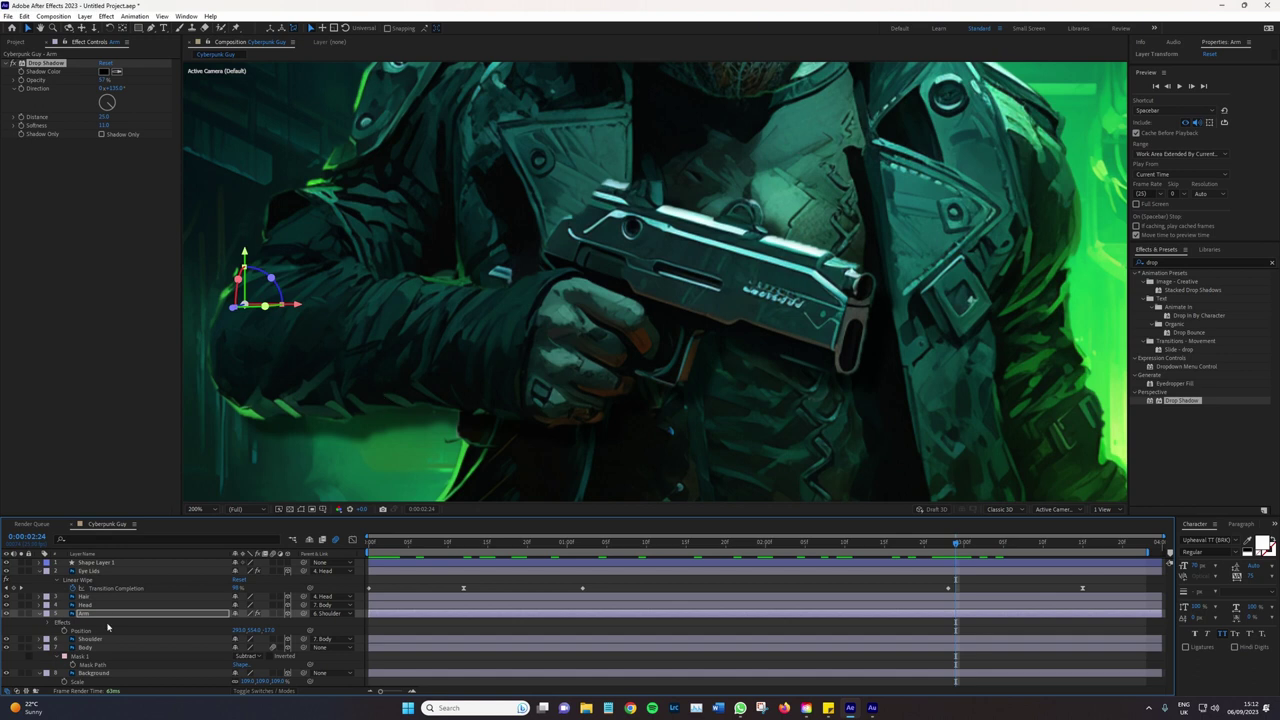
key("g")
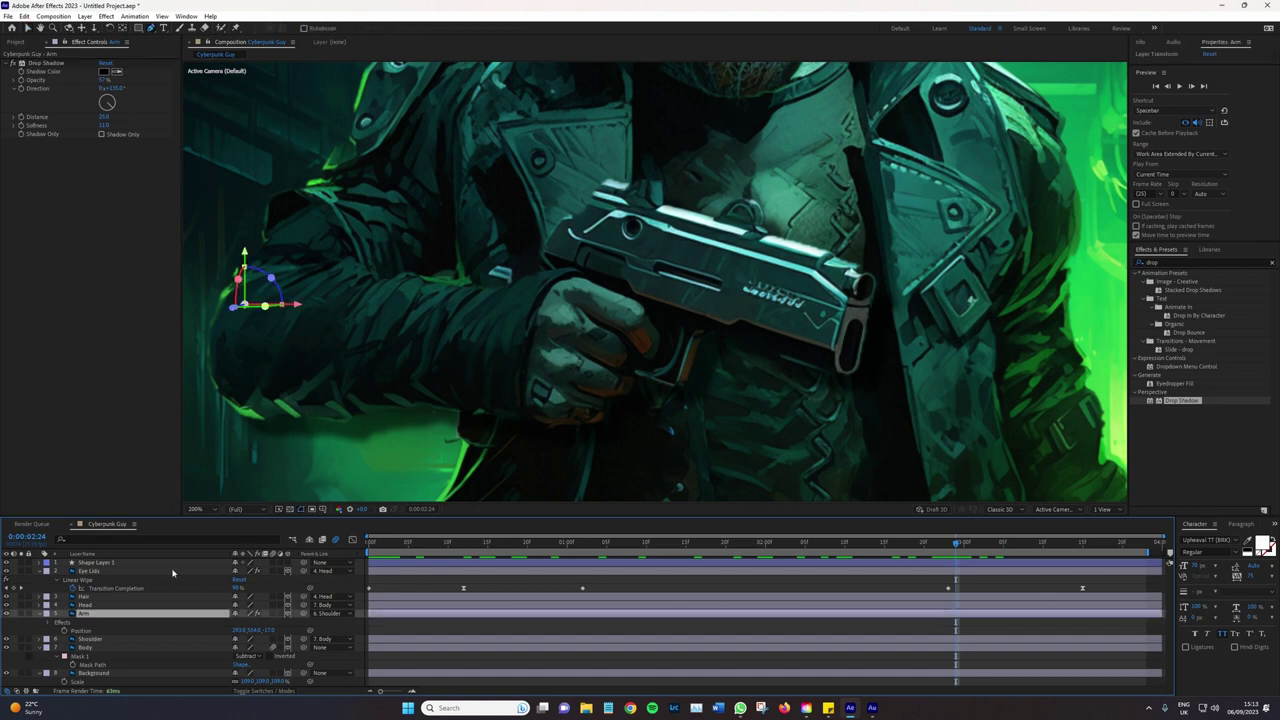
key("ctrl+d")
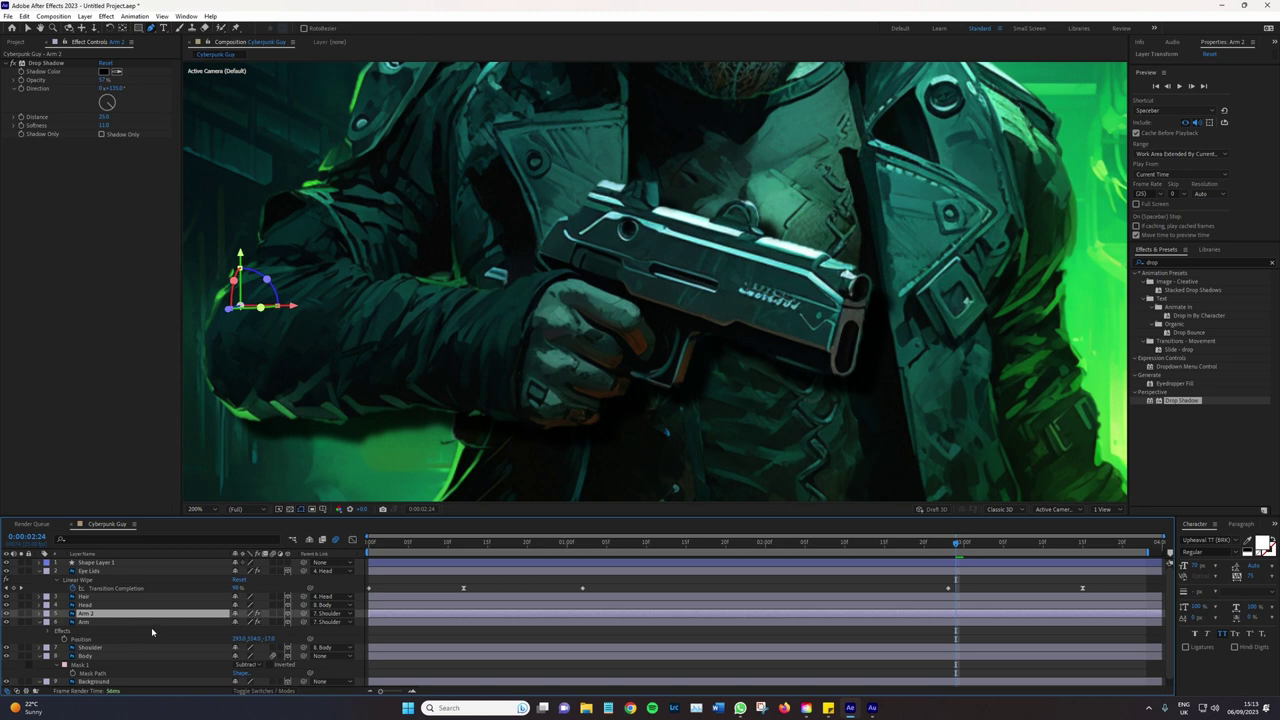
key("p")
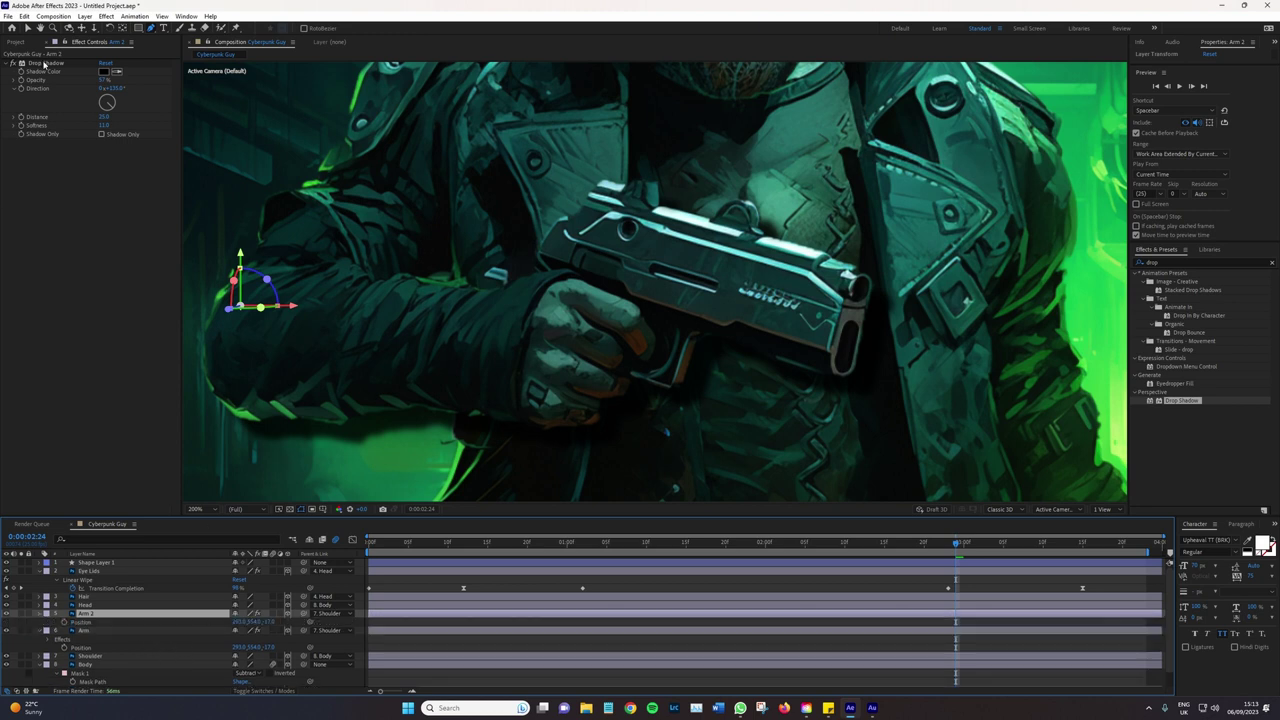
left_click(90, 631)
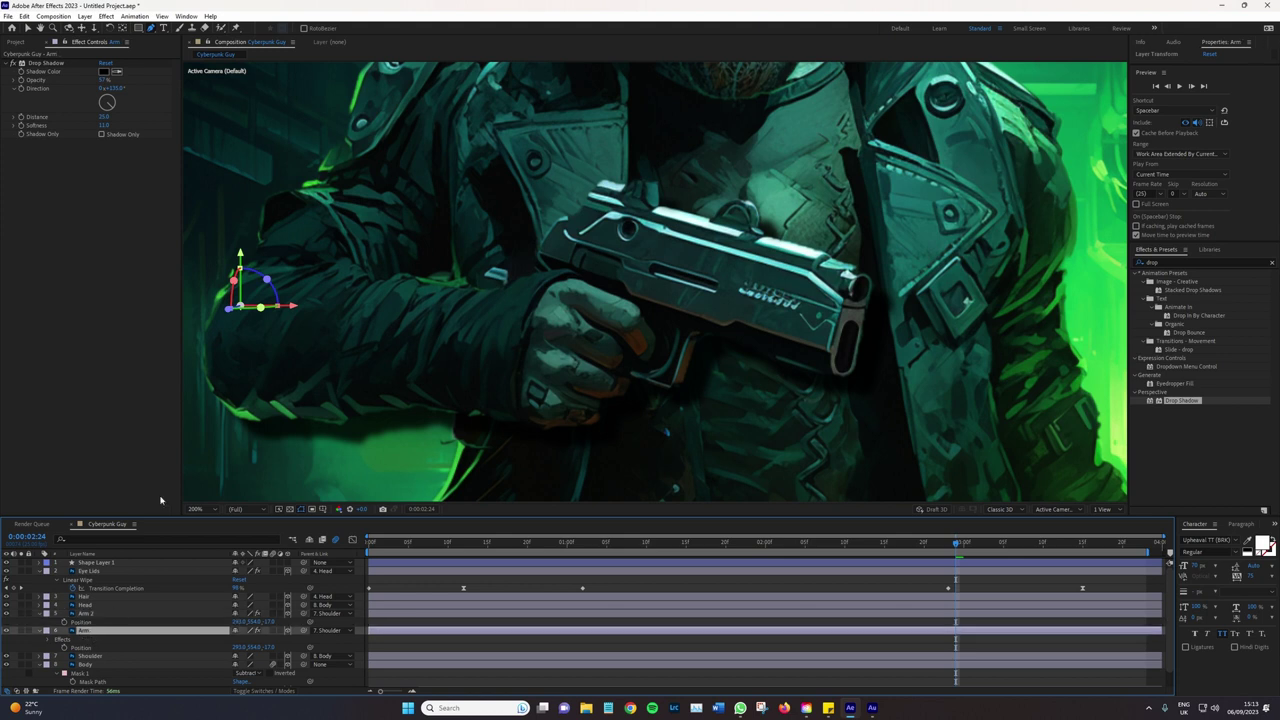
left_click(98, 614)
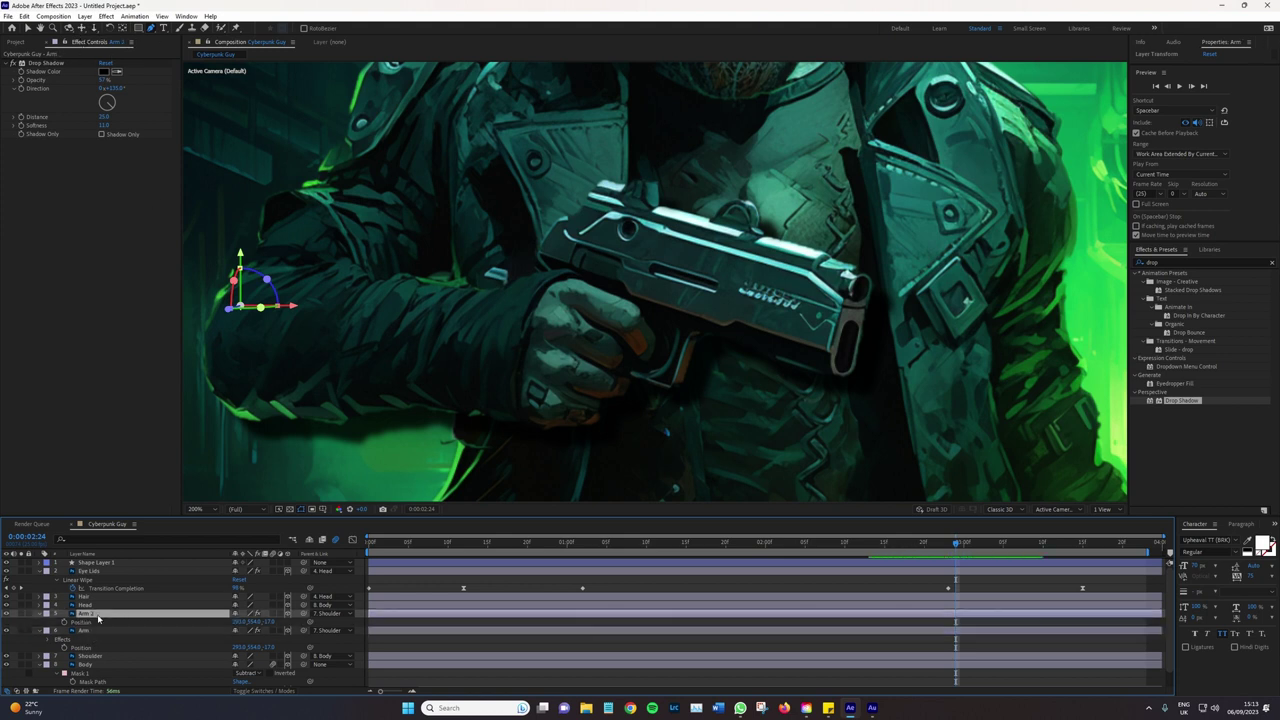
key("Delete")
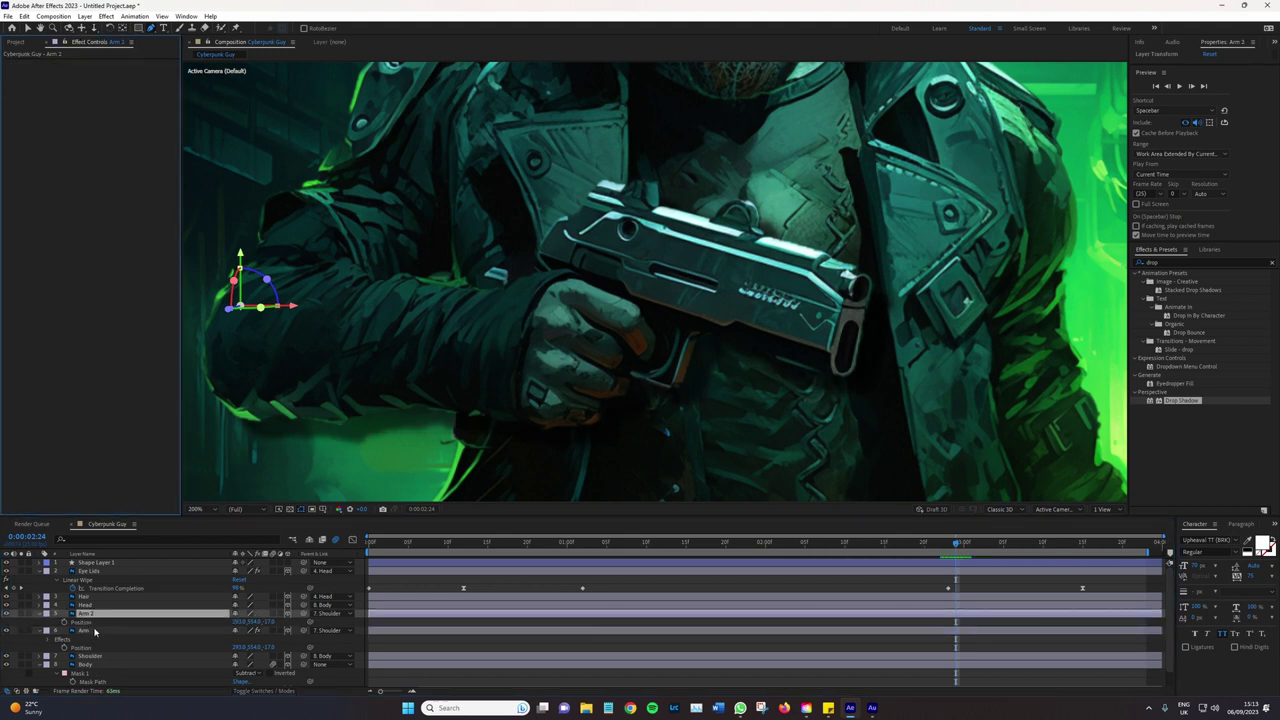
left_click(95, 631)
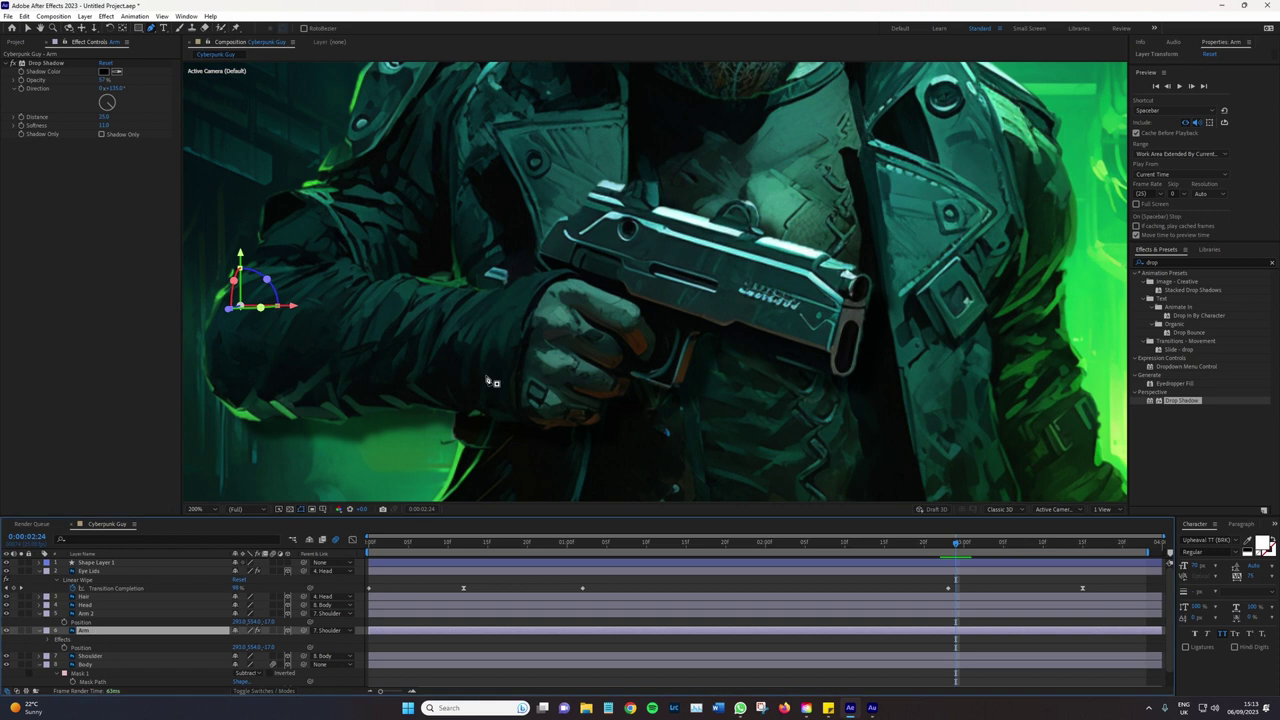
Trace a closed pen mask around the forearm and hand on the Arm layer
left_click(217, 263)
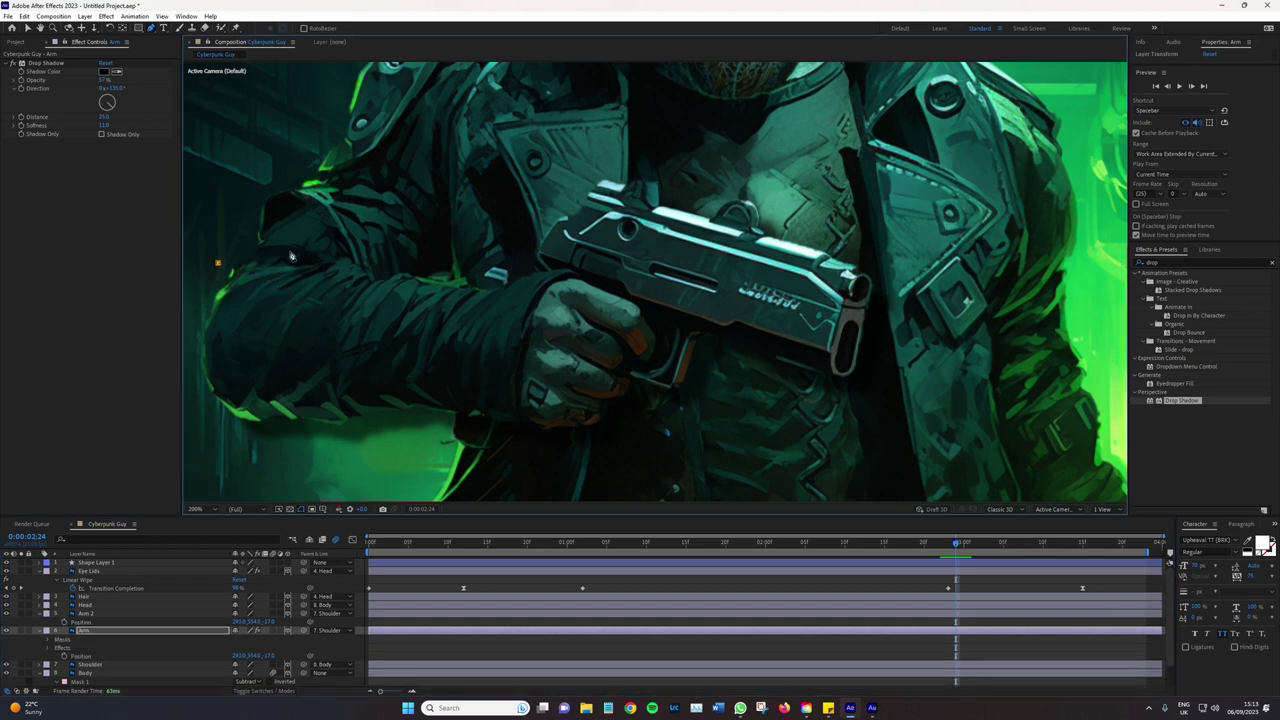
left_click(362, 269)
left_click(500, 272)
left_click(516, 299)
left_click(493, 391)
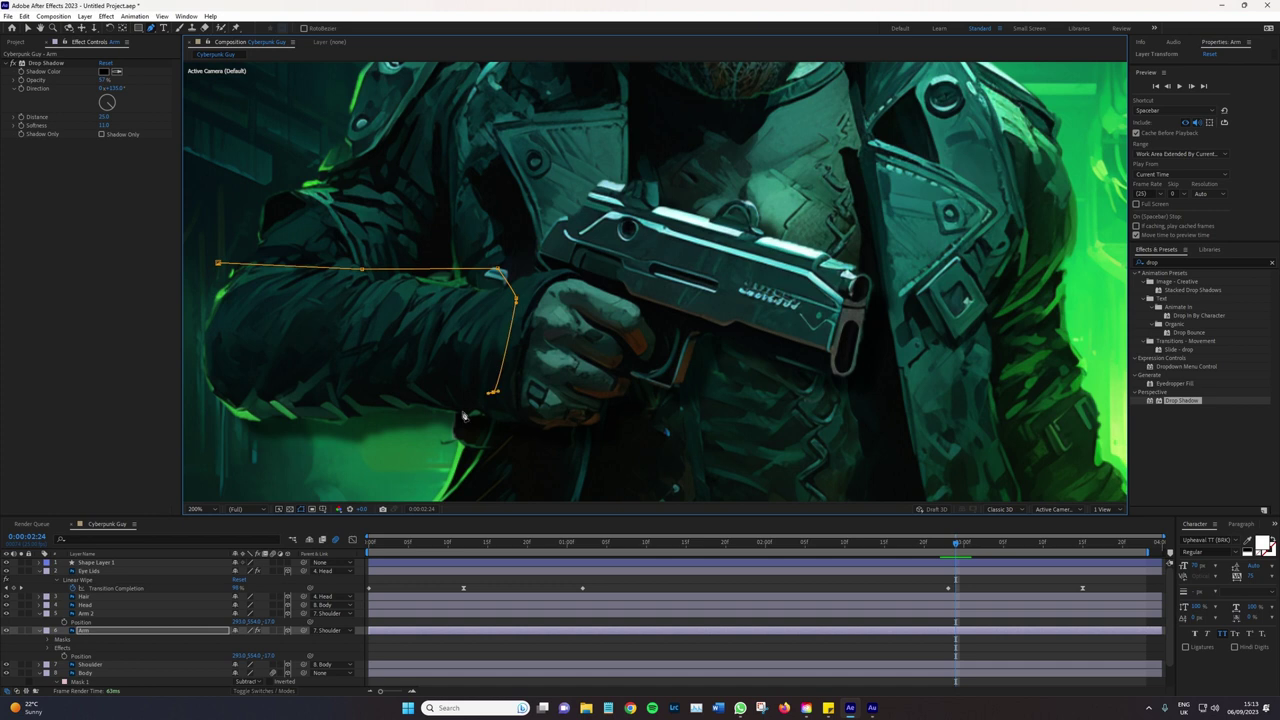
left_click(458, 430)
left_click(430, 443)
left_click(265, 444)
left_click(220, 436)
left_click(196, 326)
left_click(217, 264)
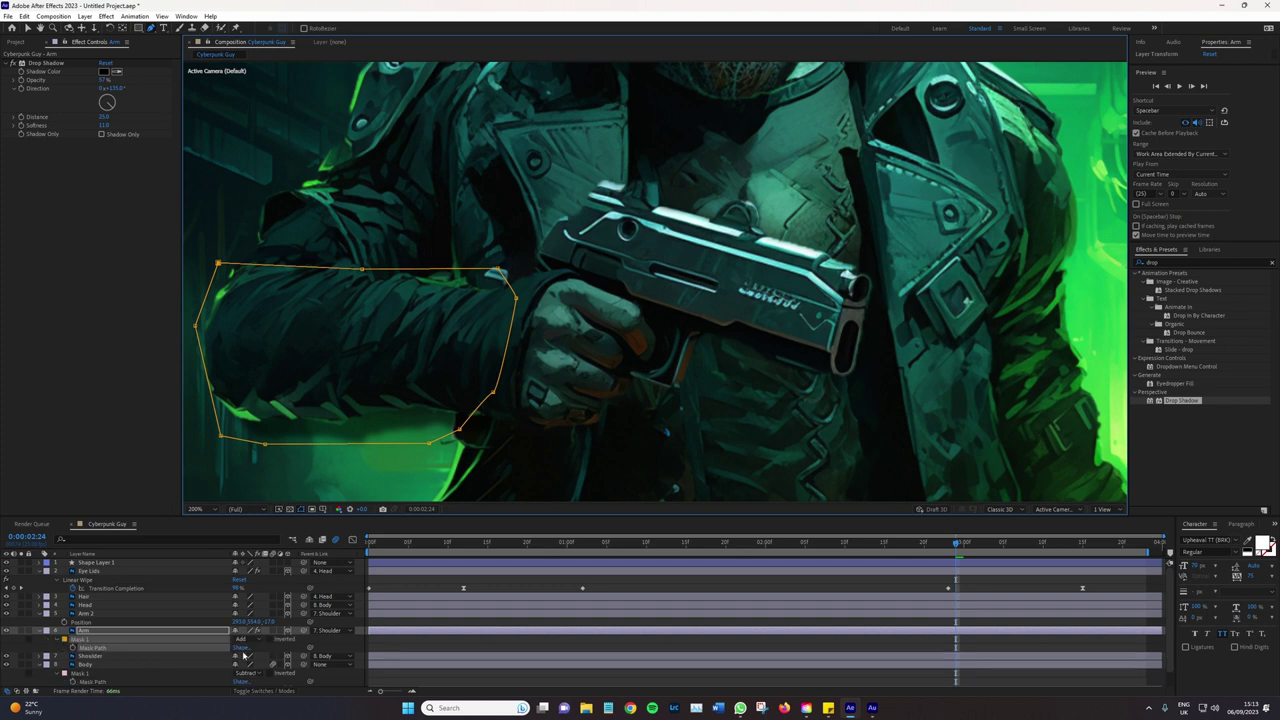
Set Arm's Mask 1 to Subtract, then scrub and play back to check the cut-out
left_click(246, 640)
left_click(261, 584)
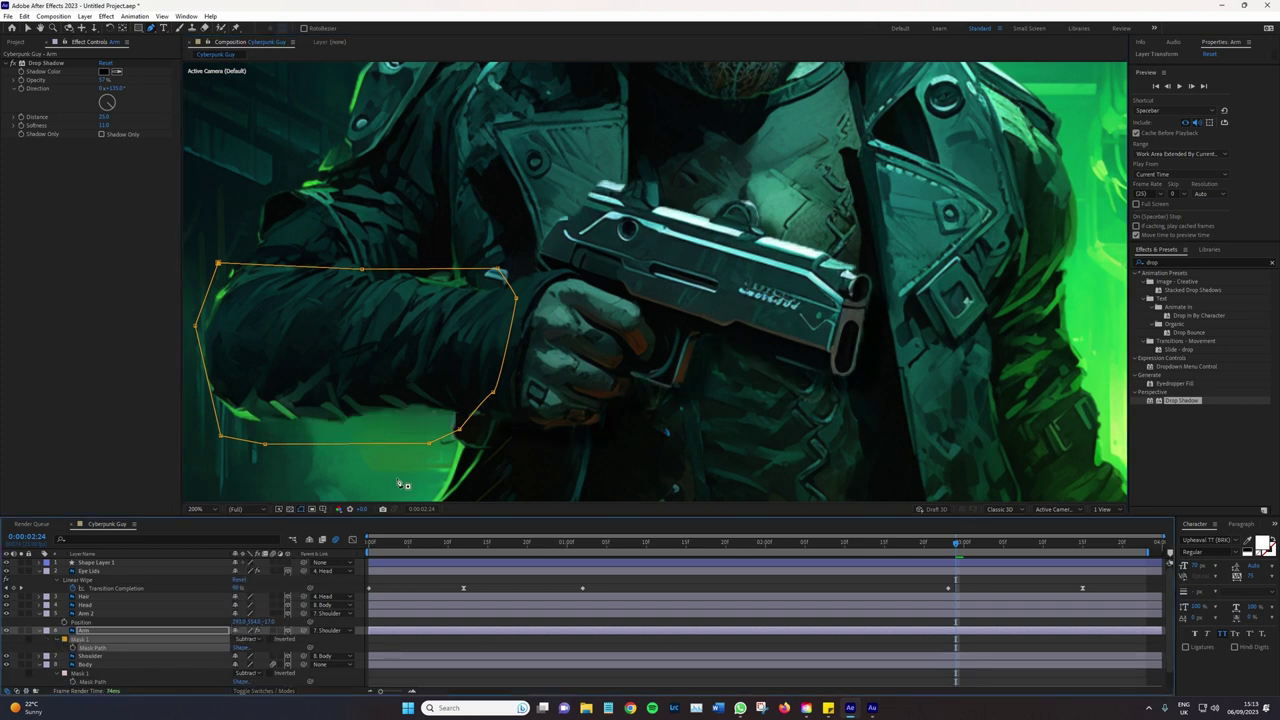
left_click(290, 509)
scroll(320, 482, "down", 2)
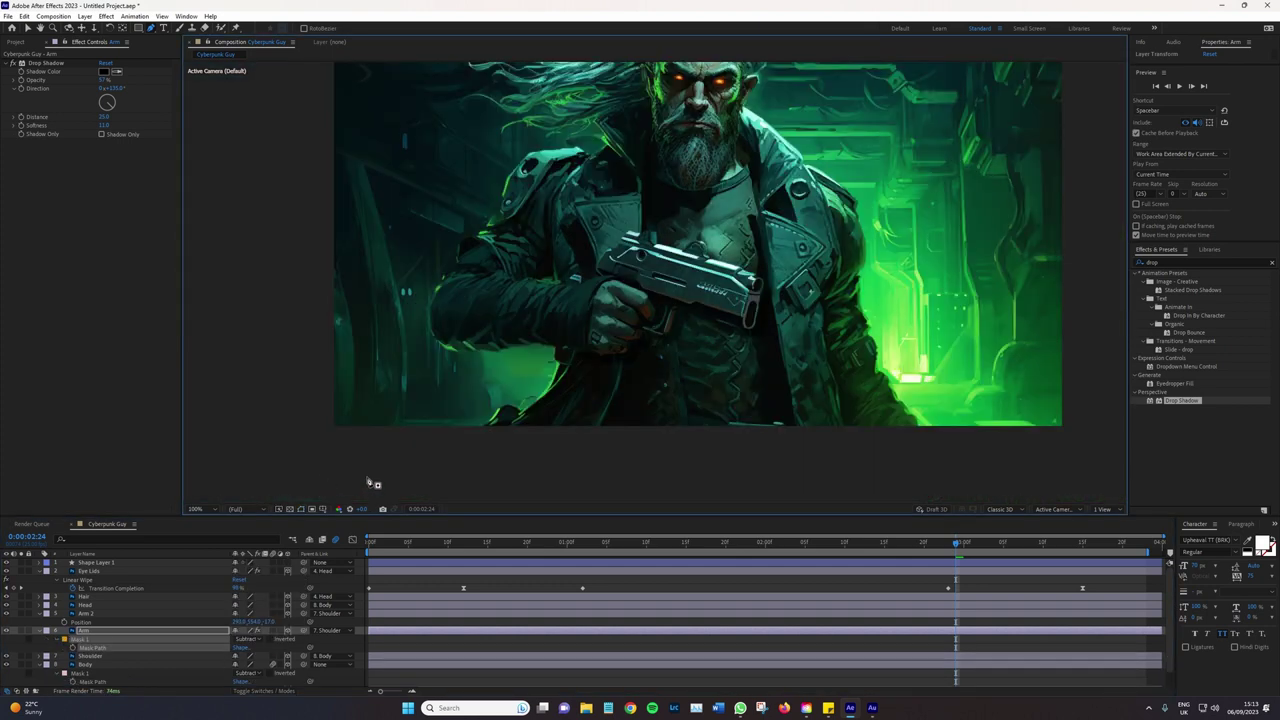
scroll(370, 483, "up", 2)
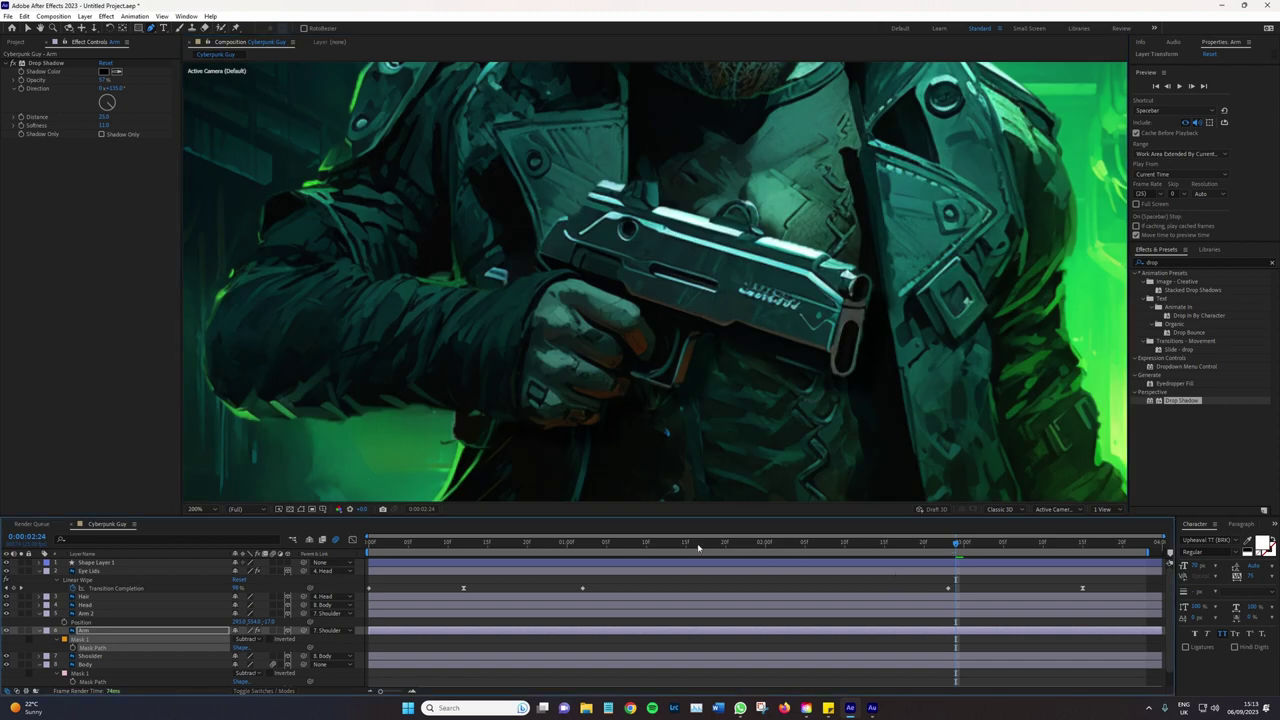
left_click_drag(698, 547, 645, 547)
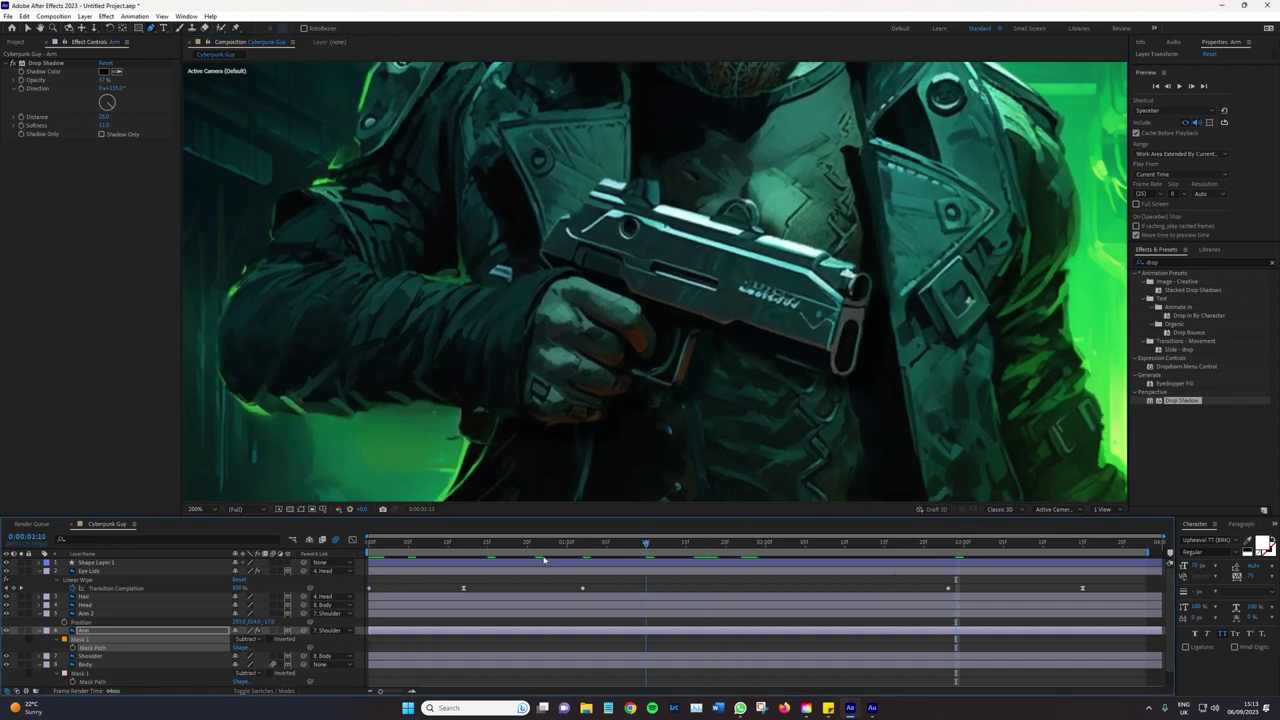
key("space")
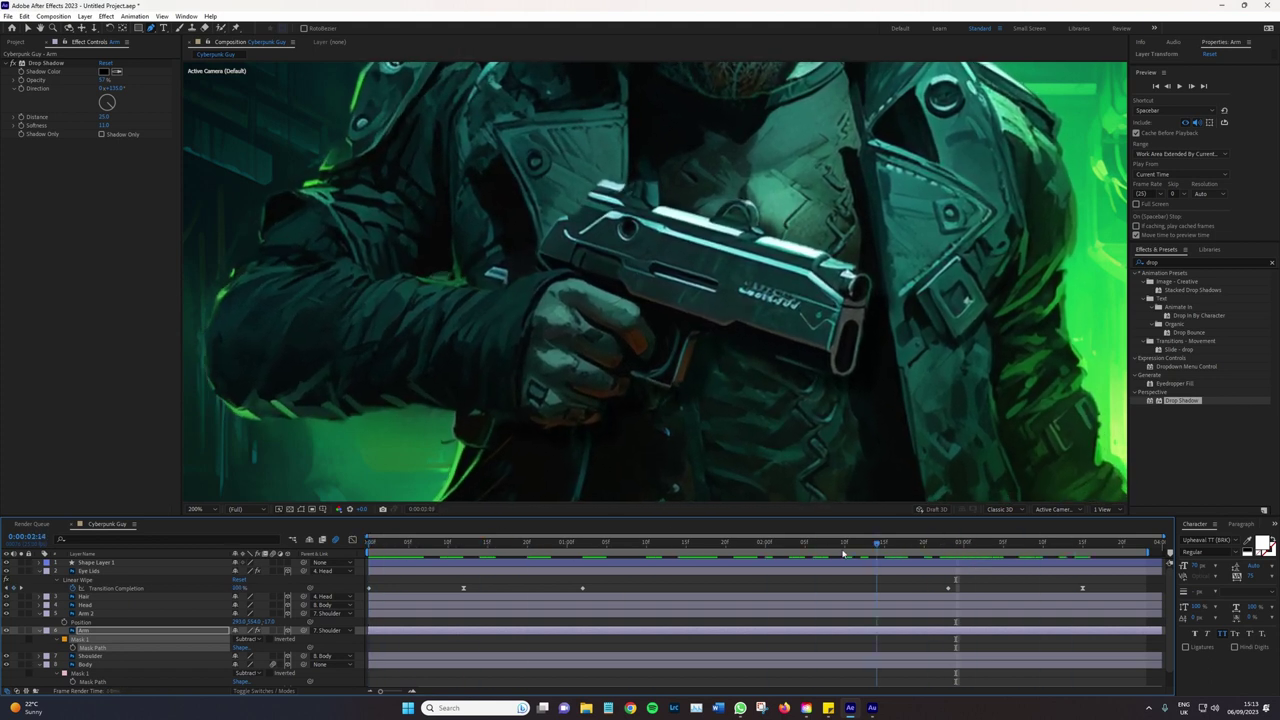
scroll(704, 339, "up", 1)
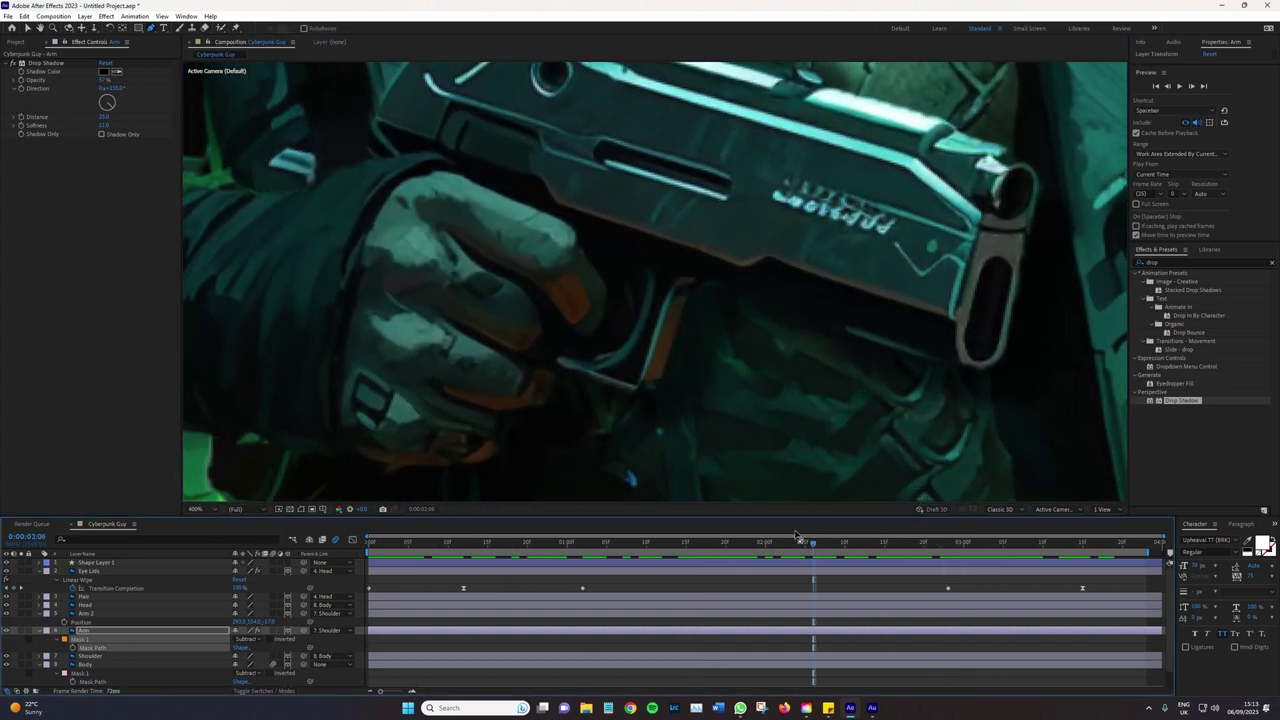
scroll(710, 406, "down", 1)
scroll(710, 406, "down", 1)
left_click_drag(710, 406, 681, 462)
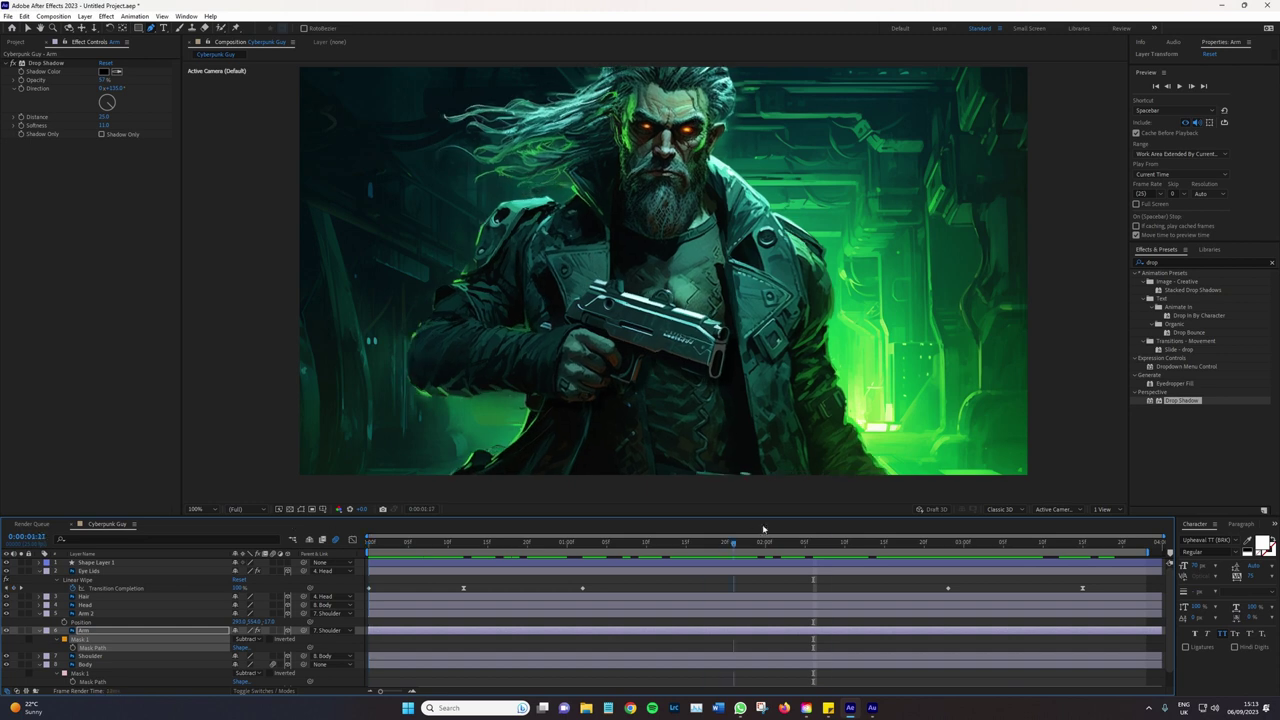
Show rotation for Arm 2 and Arm, and swing Arm's Orientation
key("v")
left_click(324, 486)
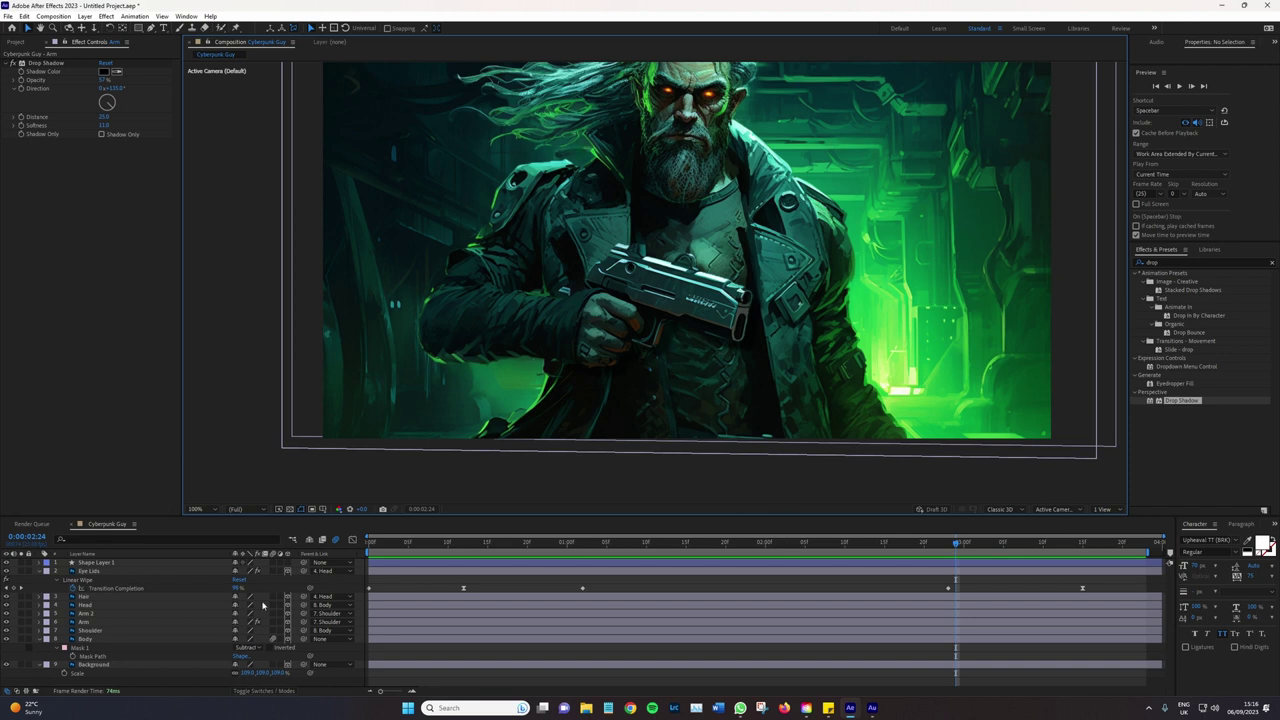
left_click(104, 614)
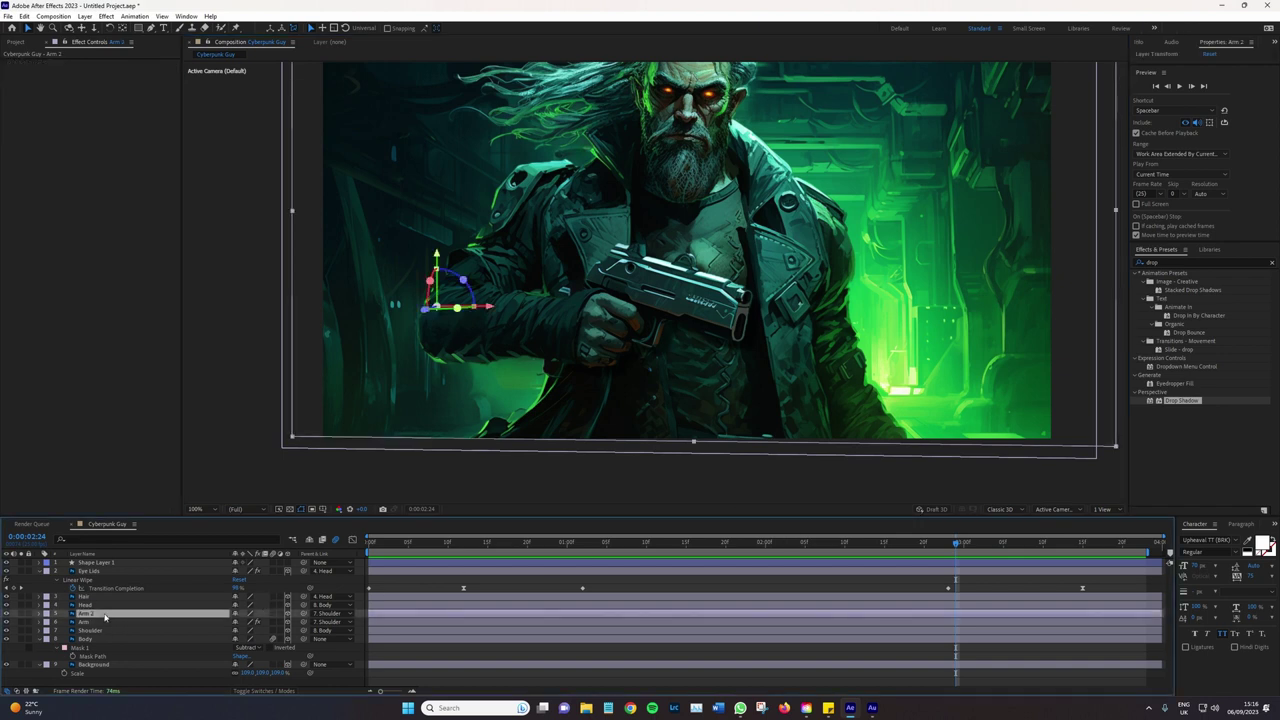
key("r")
left_click(112, 656)
key("r")
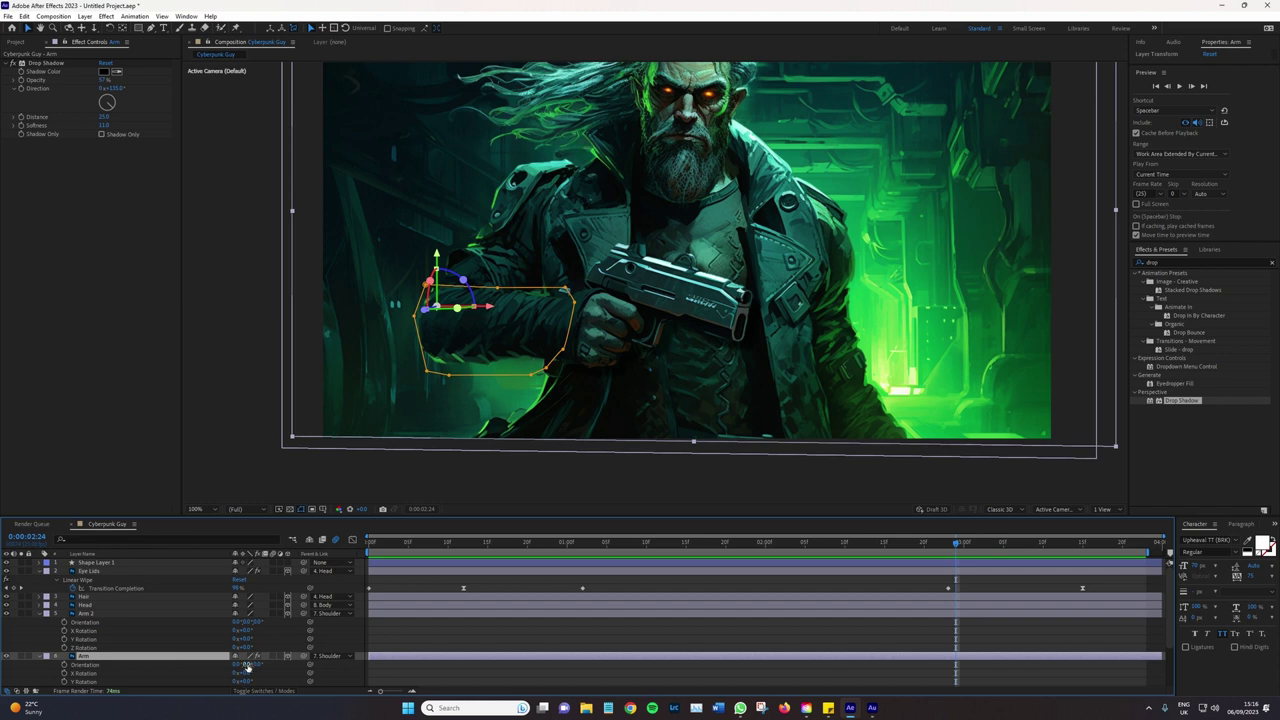
mouse_move(245, 666)
left_mouse_down()
mouse_move(290, 666)
mouse_move(183, 686)
left_mouse_up()
Reveal the masks on Arm and Arm 2, and set Arm 2's Mask 1 to Add
left_click(87, 613)
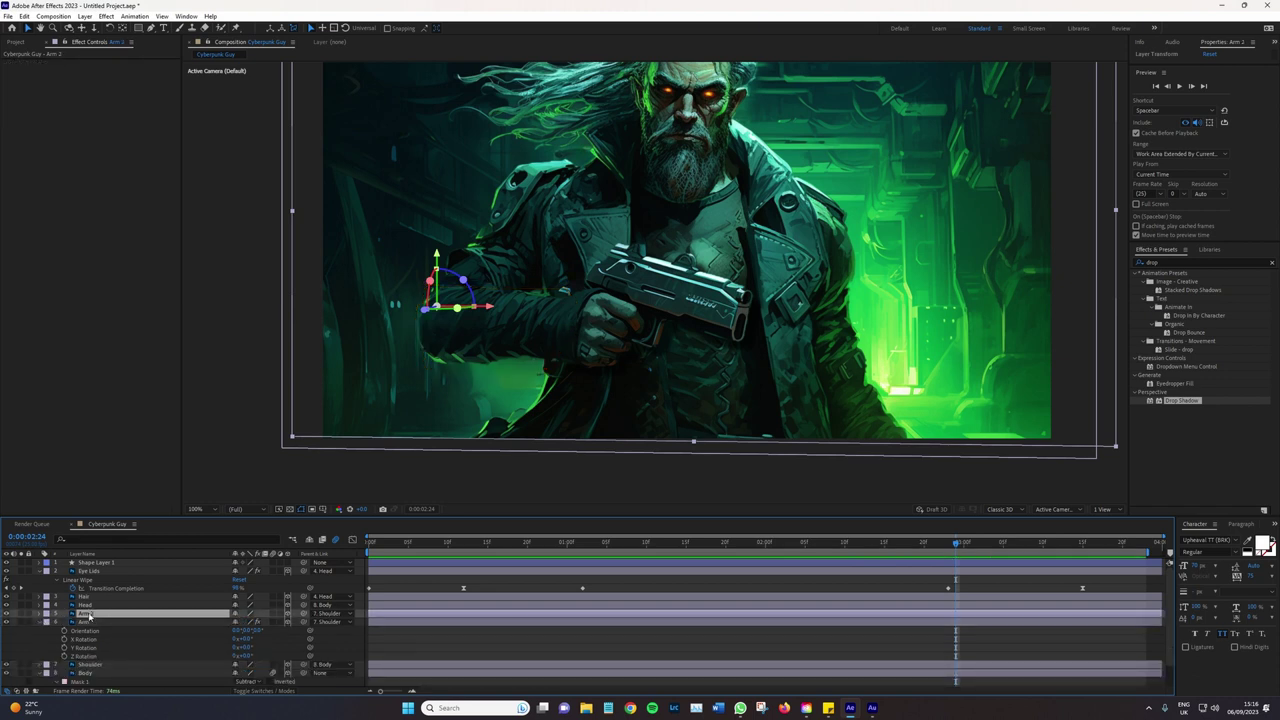
left_click(96, 622)
key("m")
left_click(99, 631)
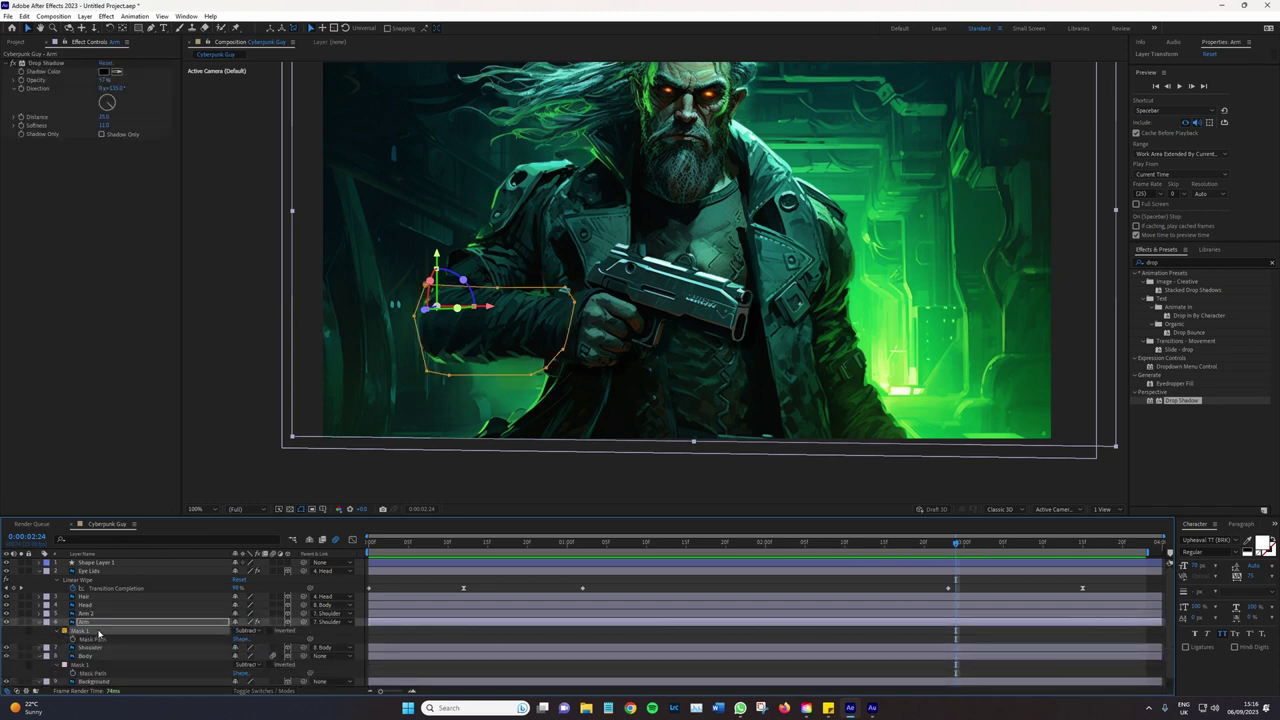
left_click(95, 614)
left_click(89, 630)
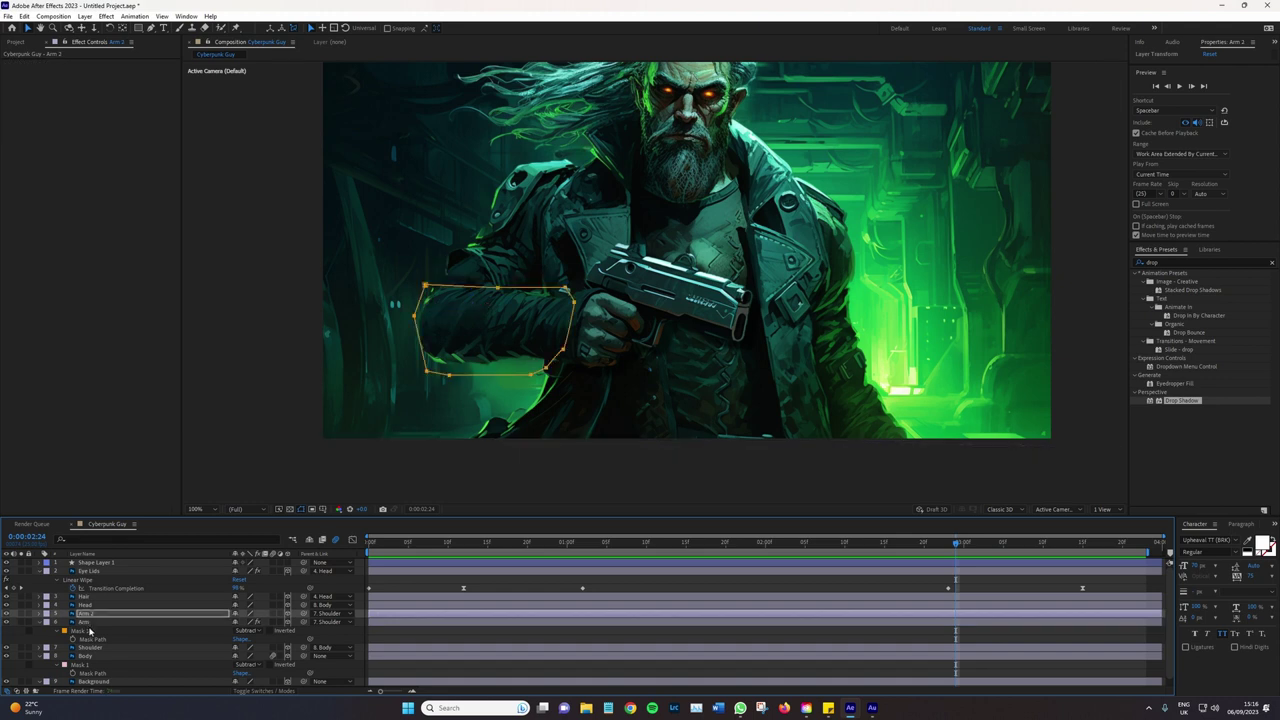
key("m")
left_click(246, 622)
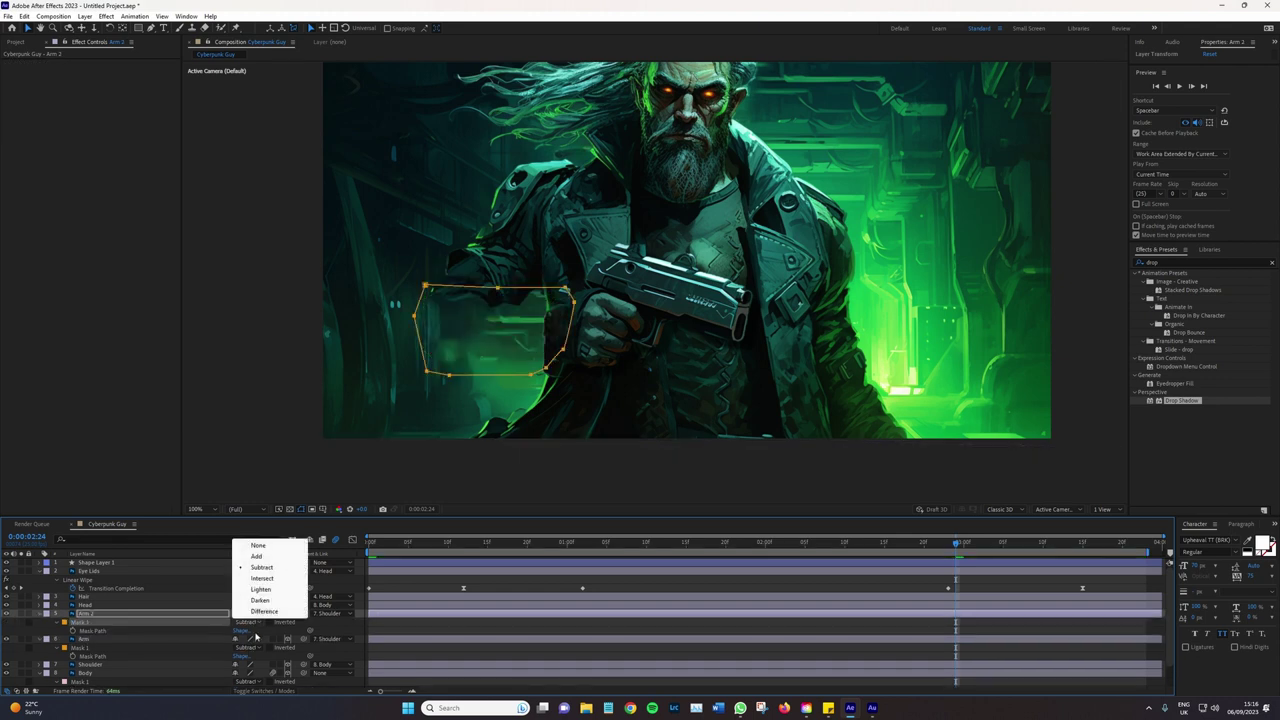
left_click(256, 557)
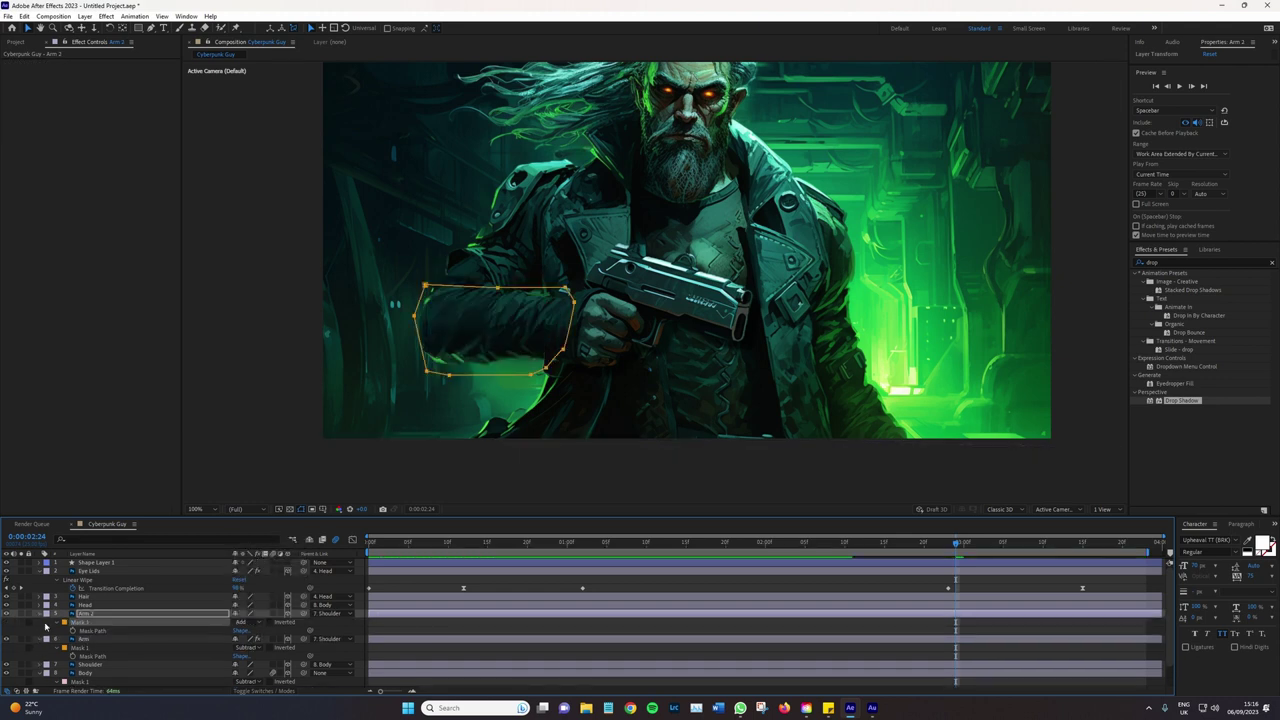
Collapse the masks, toggle each arm layer's visibility to compare, then select both arm layers
left_click(39, 614)
left_click(42, 623)
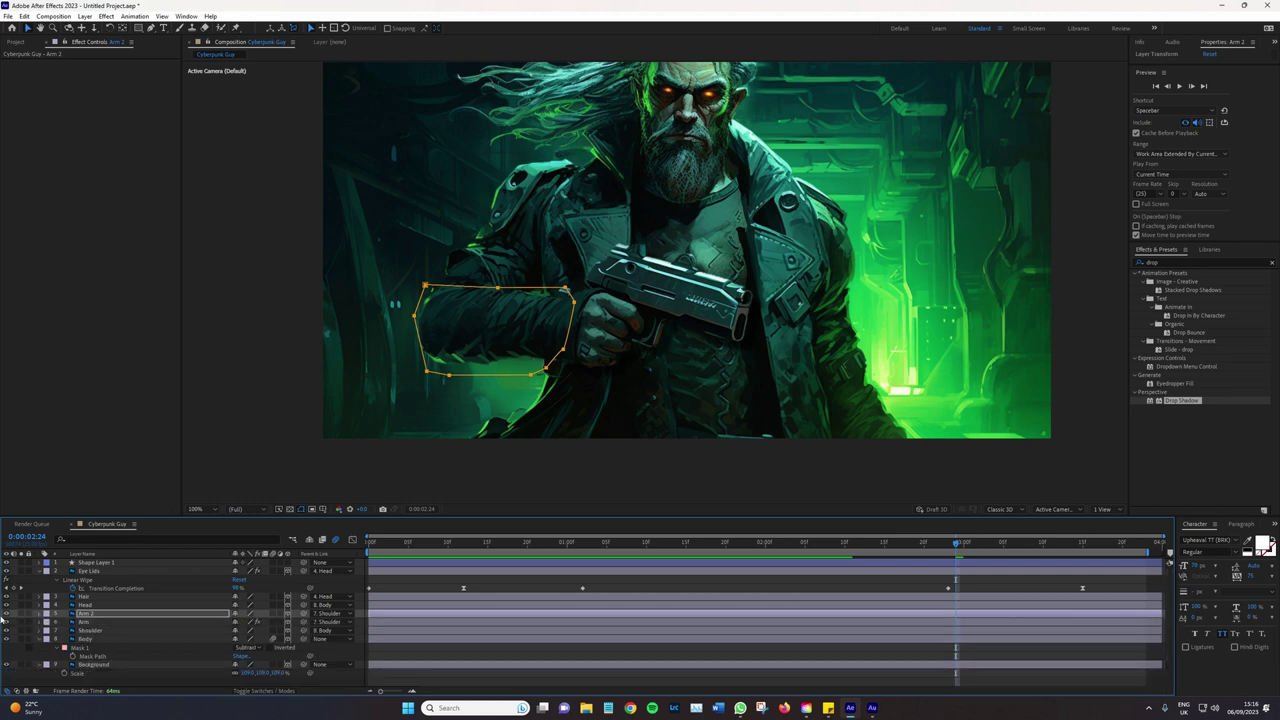
left_click(7, 614)
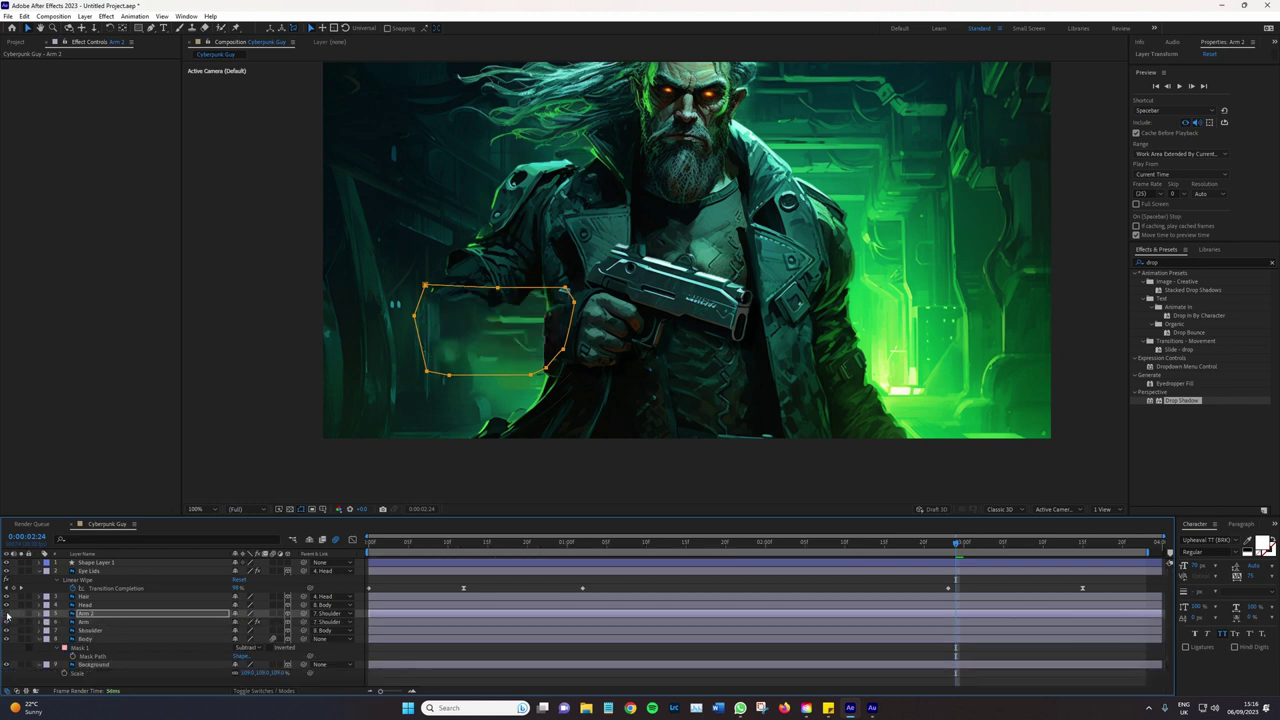
left_click(7, 614)
left_click(7, 622)
left_click(7, 622)
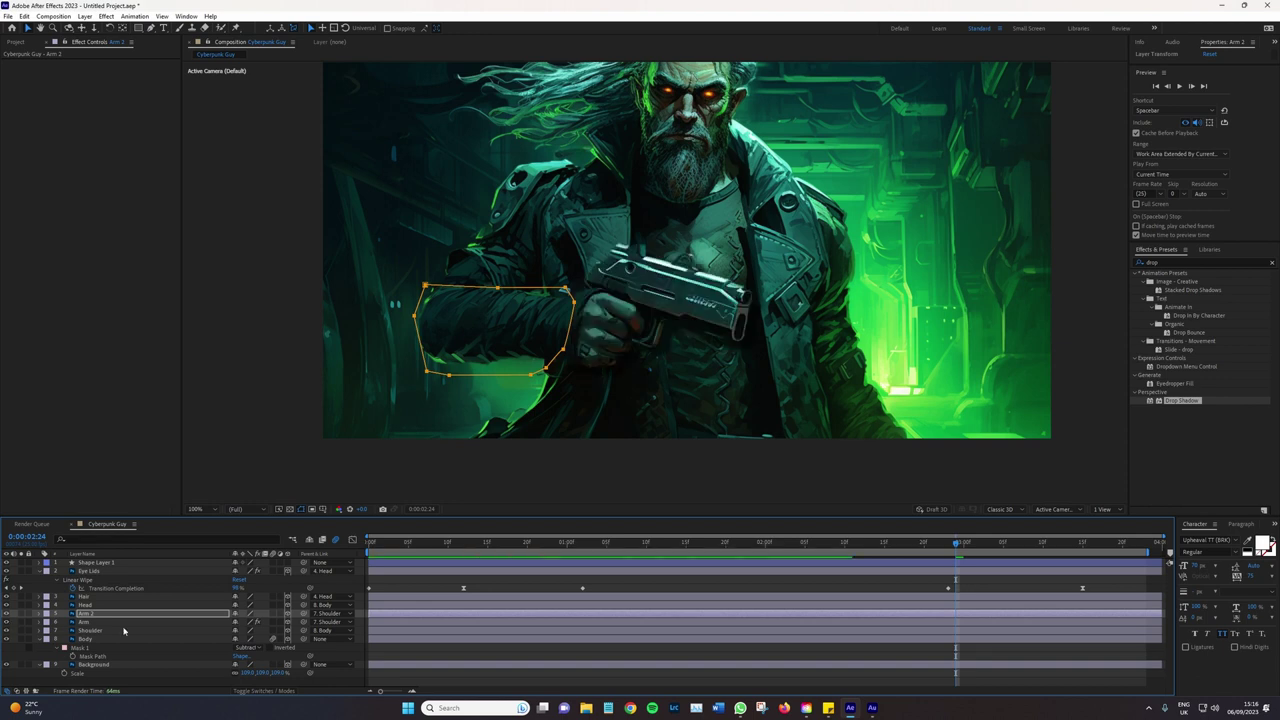
left_click(106, 622)
left_click(112, 614, "ctrl")
Start a pre-compose, cancel it, and check the Arm and Arm 2 position values
right_click(118, 614)
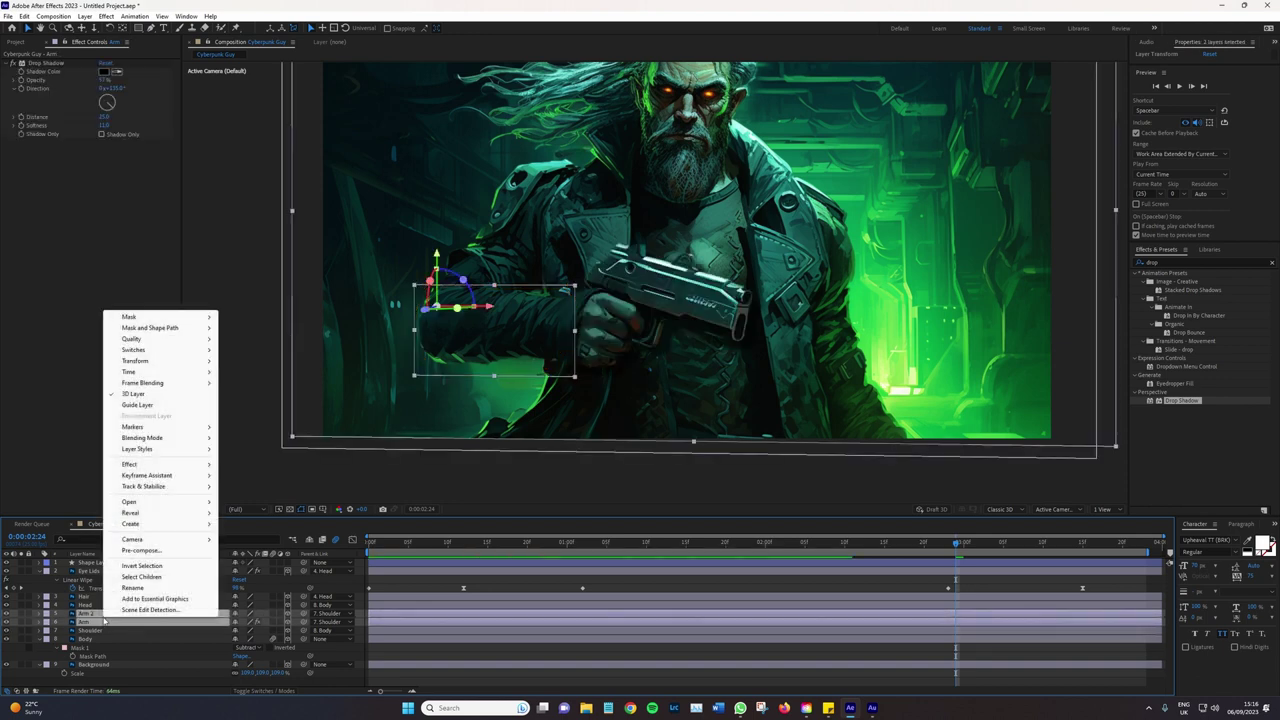
left_click(149, 551)
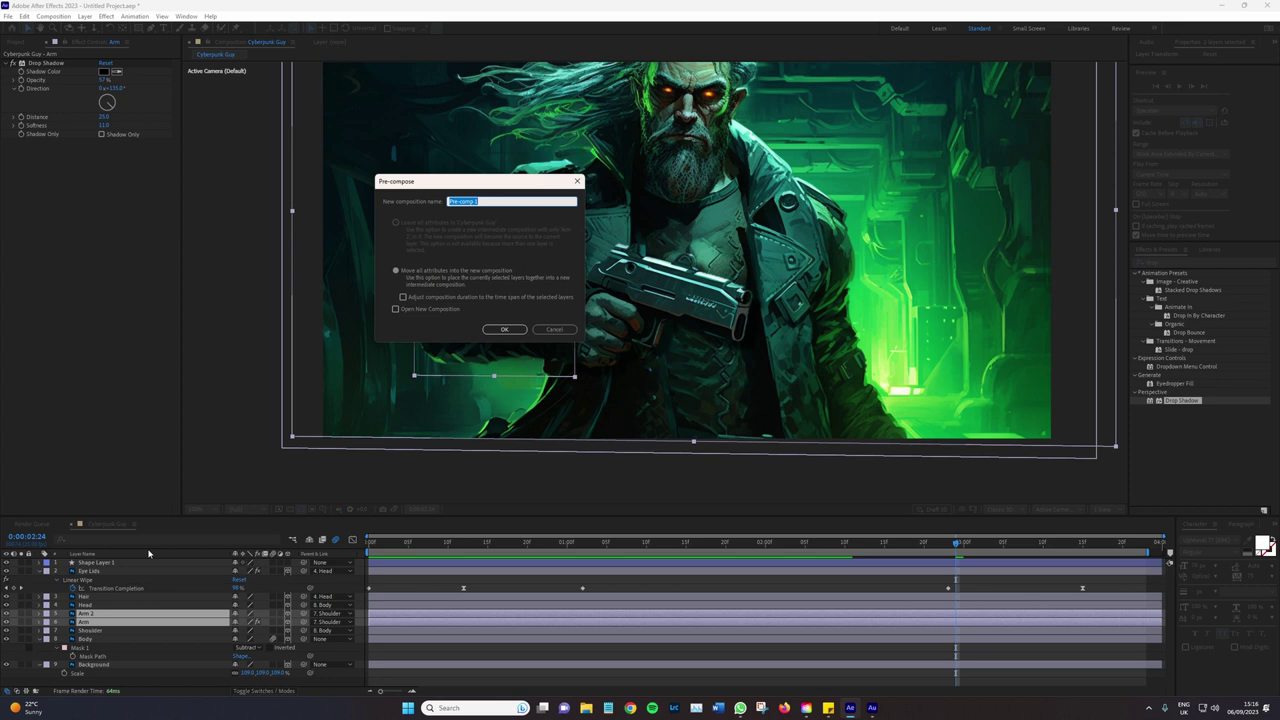
key("Escape")
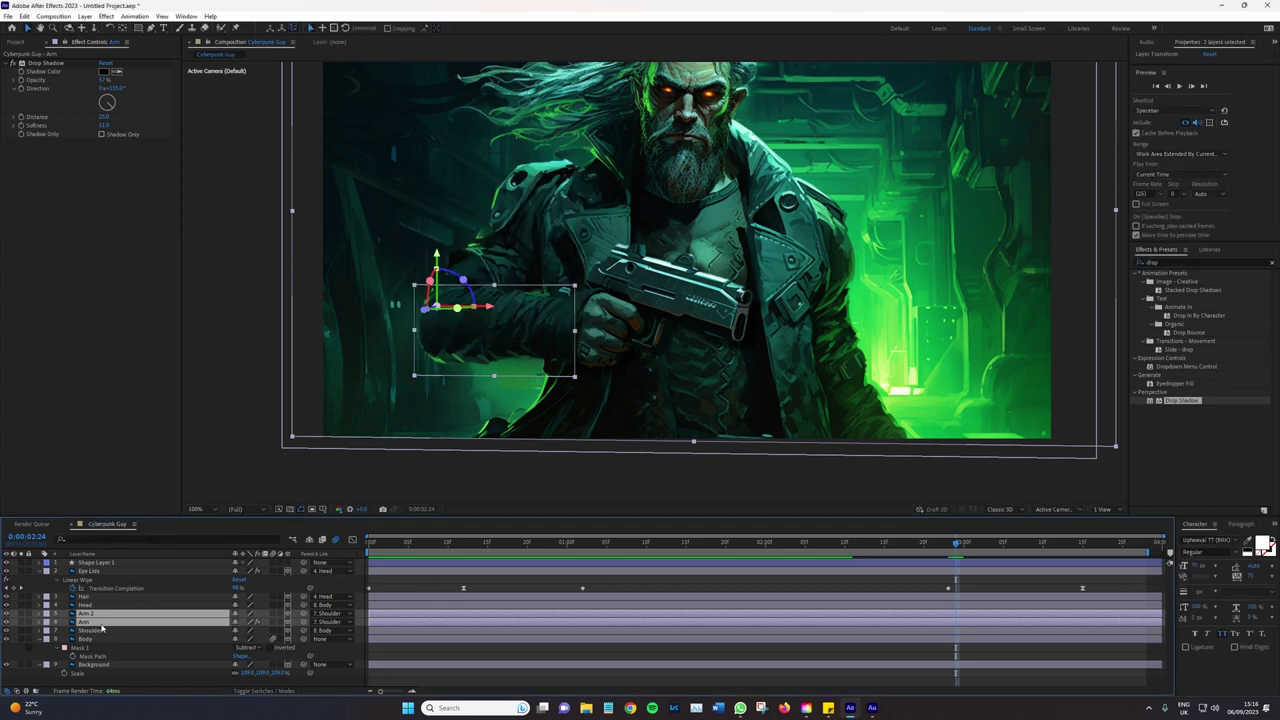
left_click(110, 622)
key("p")
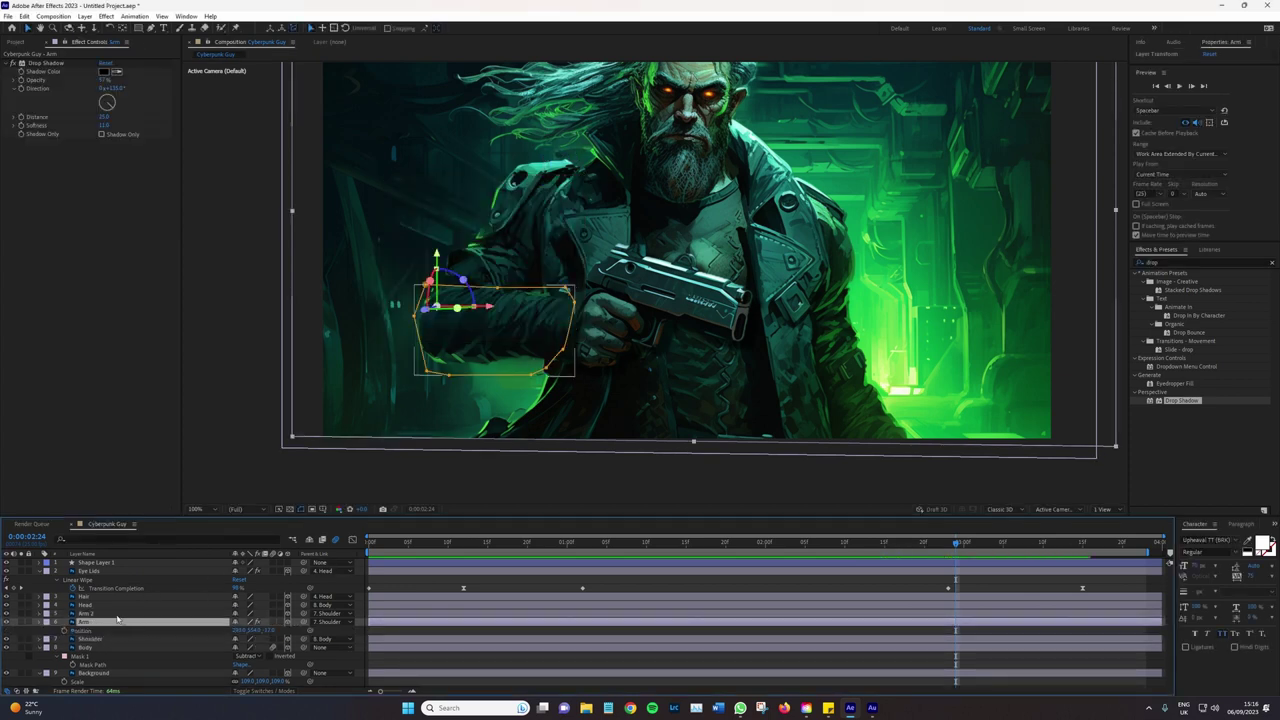
left_click(110, 613)
key("p")
left_click(268, 621)
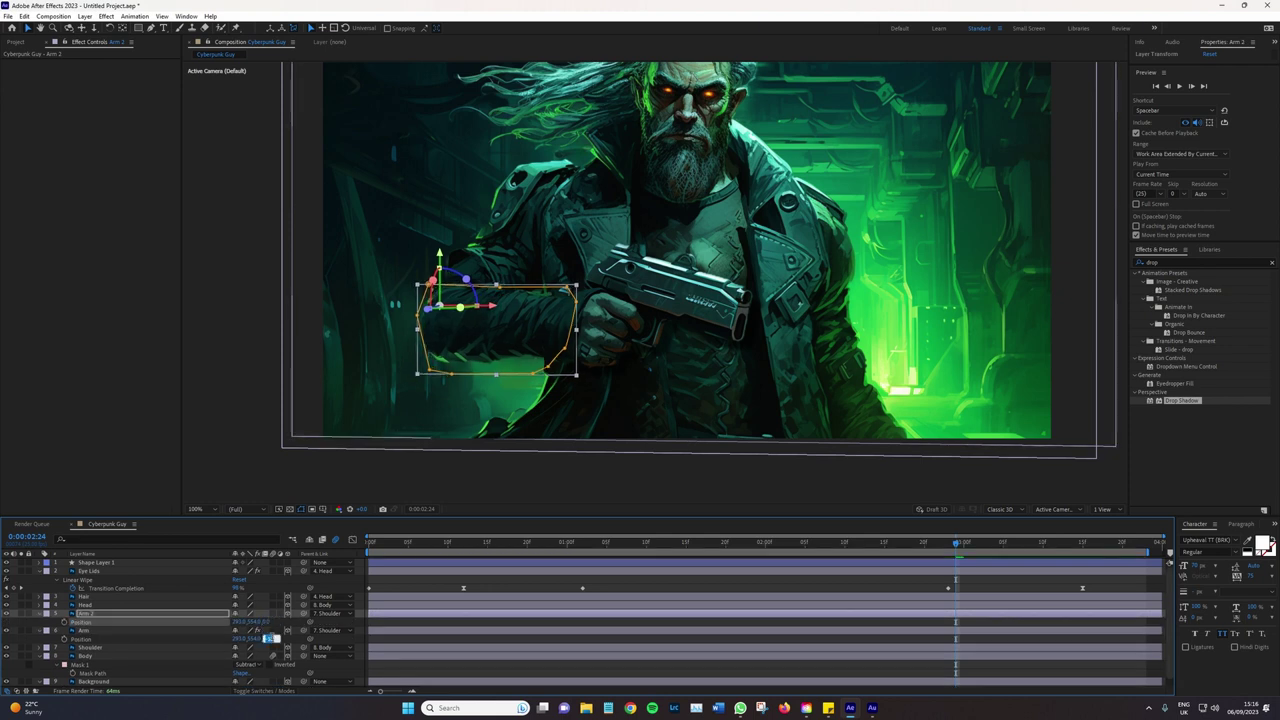
Select Arm and Arm 2 and pre-compose them as 'Arm + Weapon'
left_click(272, 641)
left_click(100, 613, "ctrl")
right_click(100, 613)
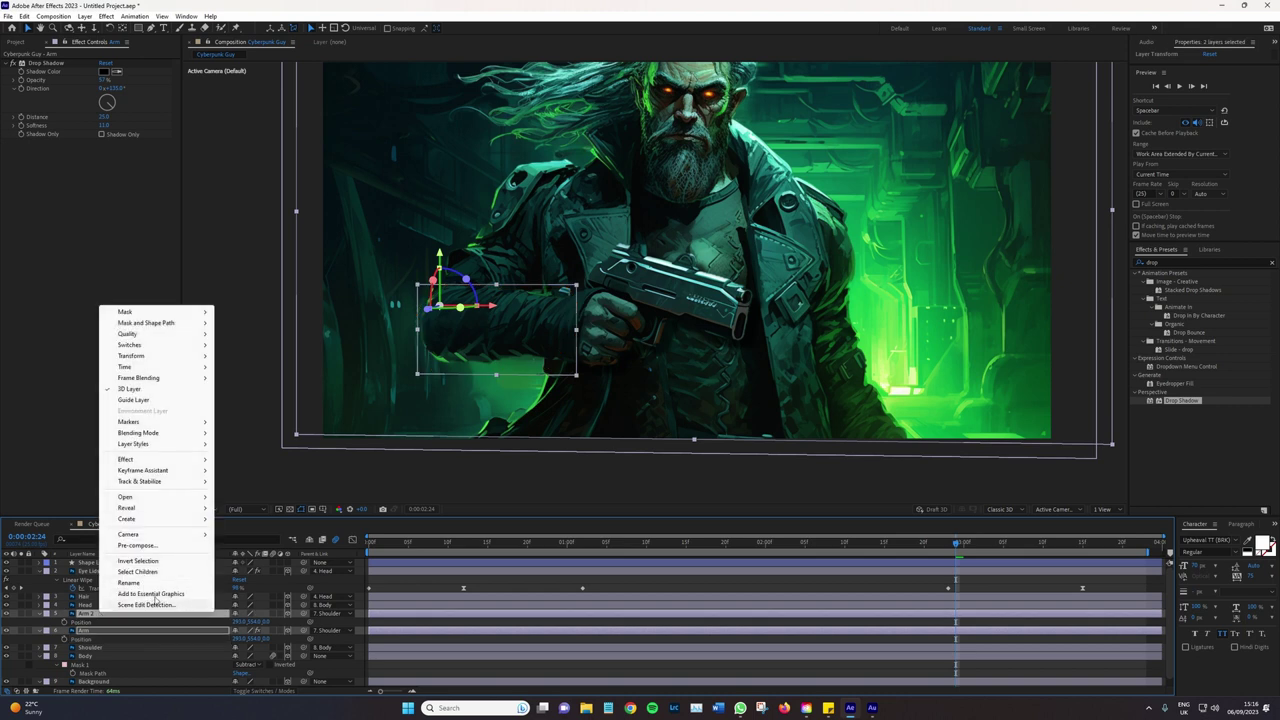
left_click(177, 548)
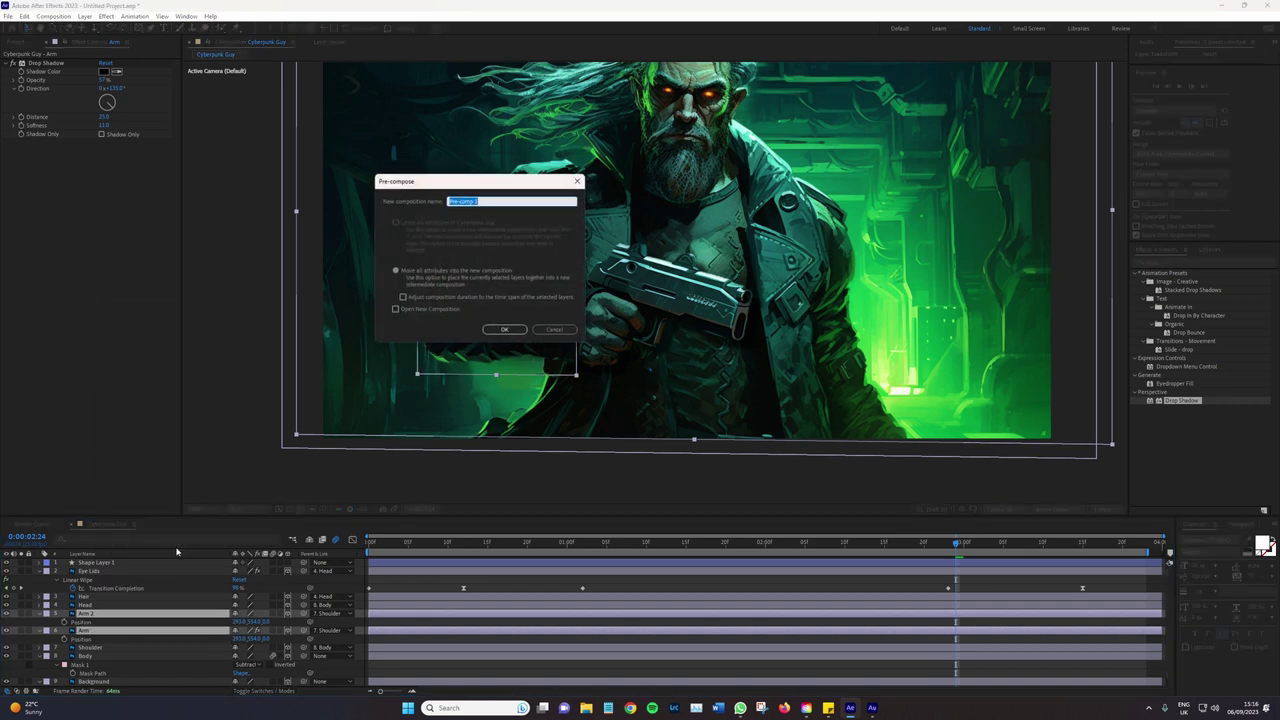
type("Ar")
type("on")
key("Return")
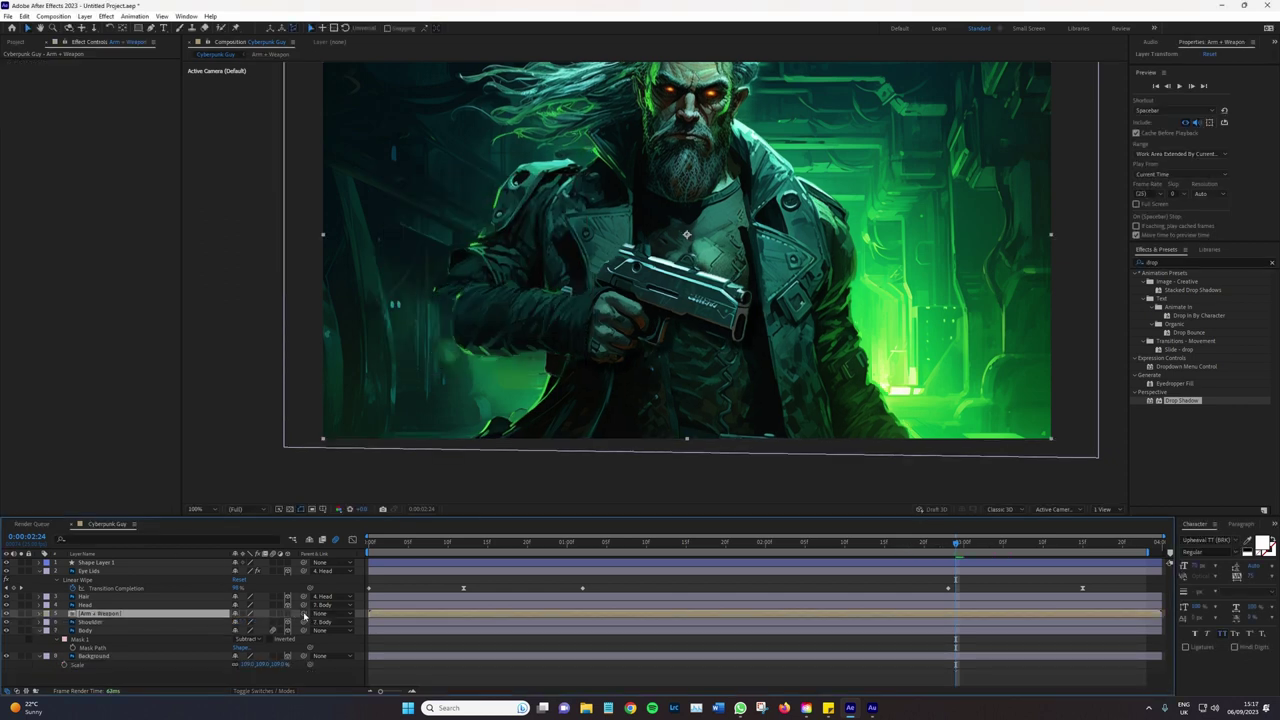
Parent Arm + Weapon to Shoulder, make it 3D, and shift it left and up
left_click_drag(305, 617, 105, 625)
key("p")
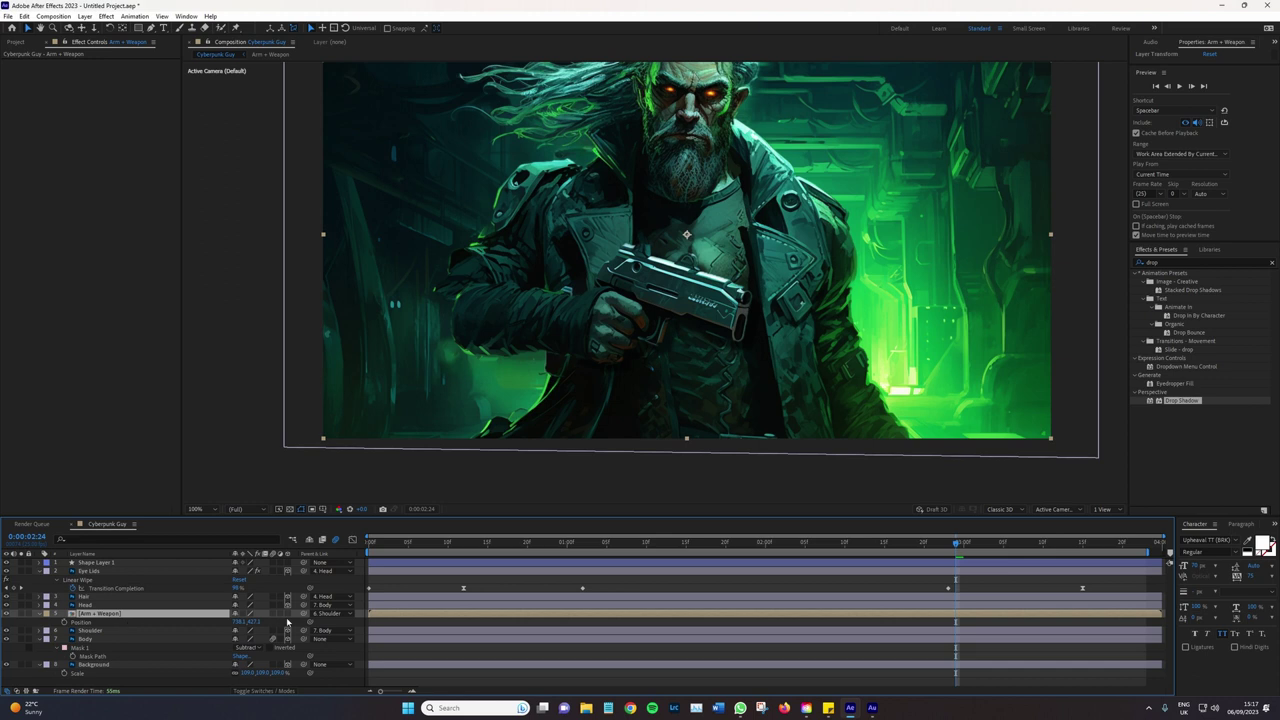
left_click(287, 613)
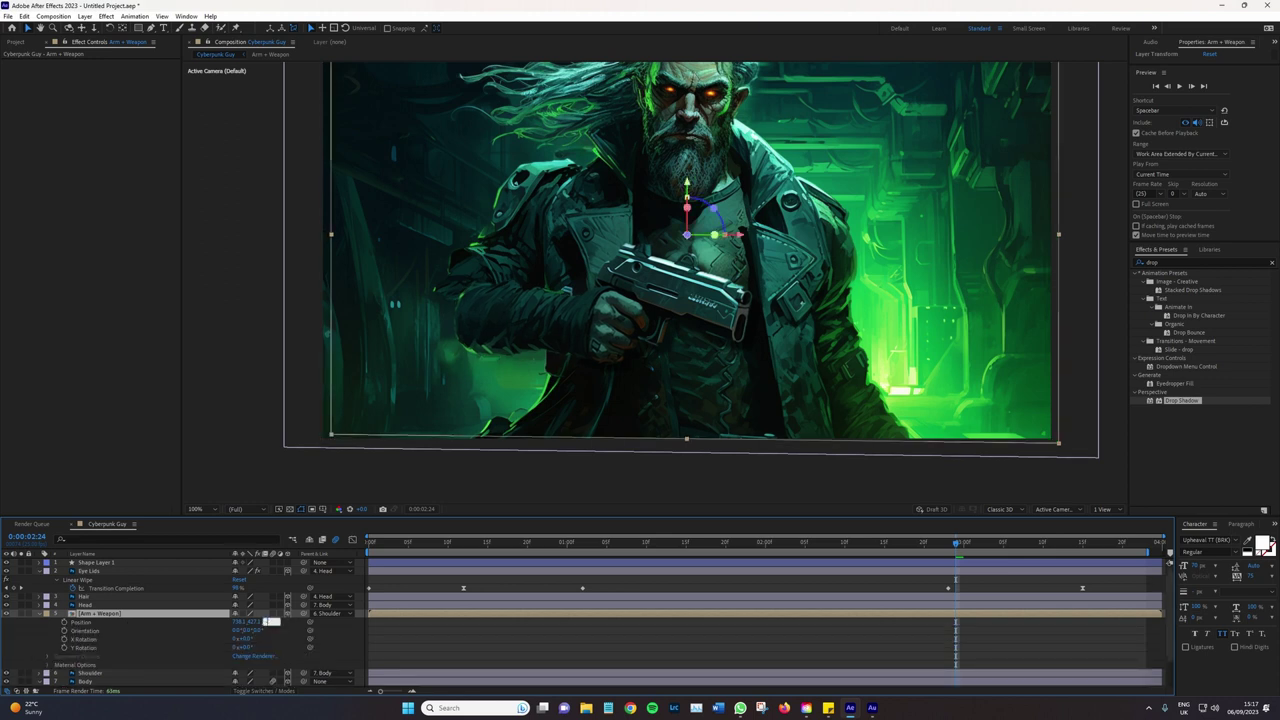
left_click_drag(267, 623, 269, 623)
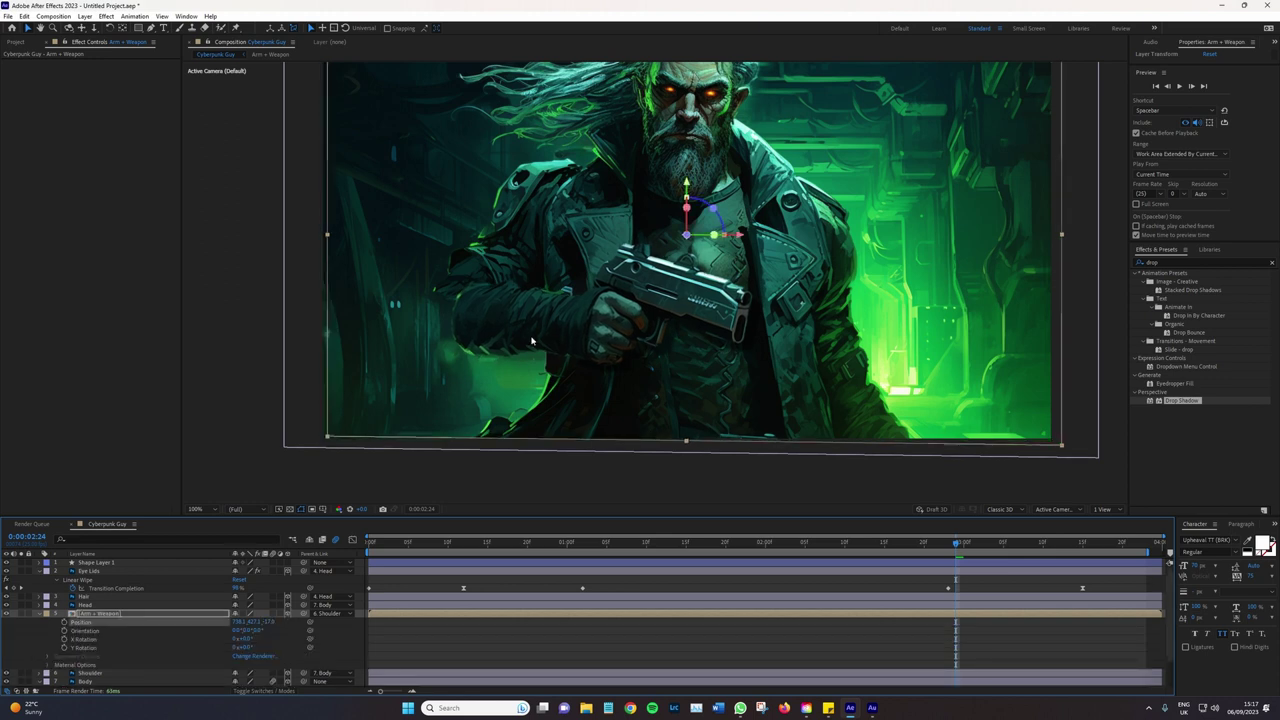
left_click_drag(532, 341, 509, 339)
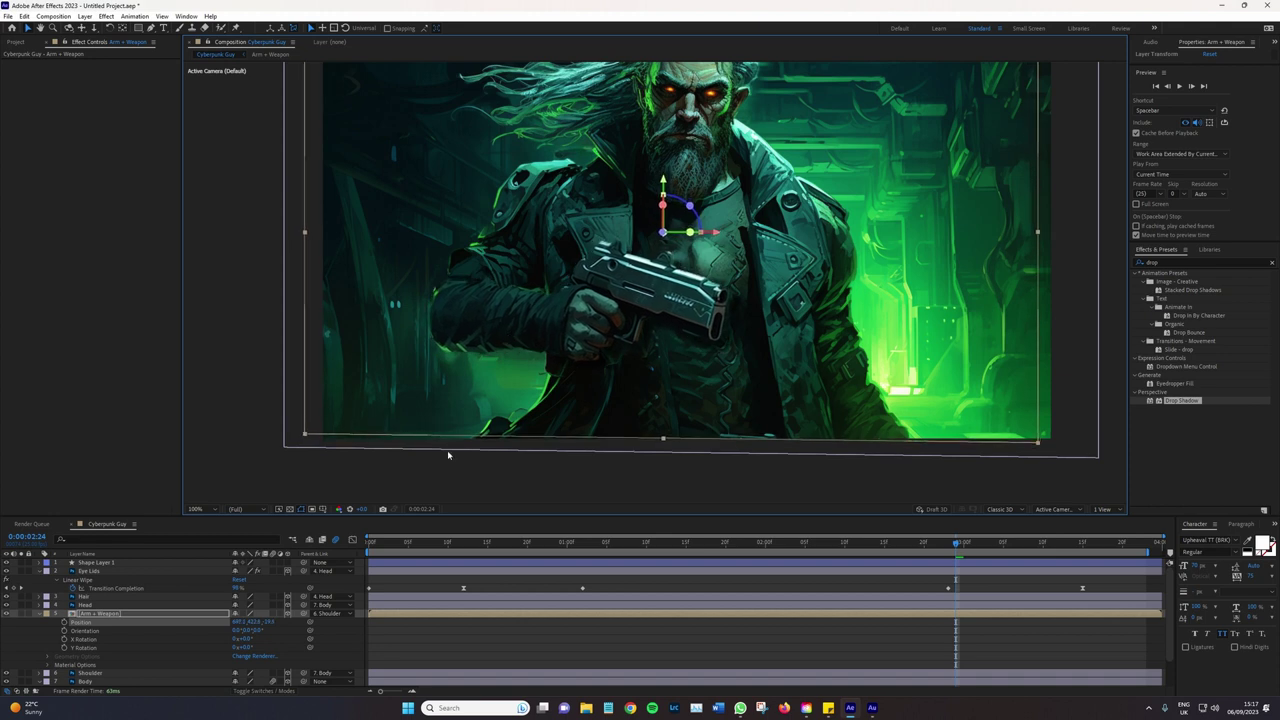
Set an Orientation keyframe on Arm + Weapon at the first frame
left_click(372, 541)
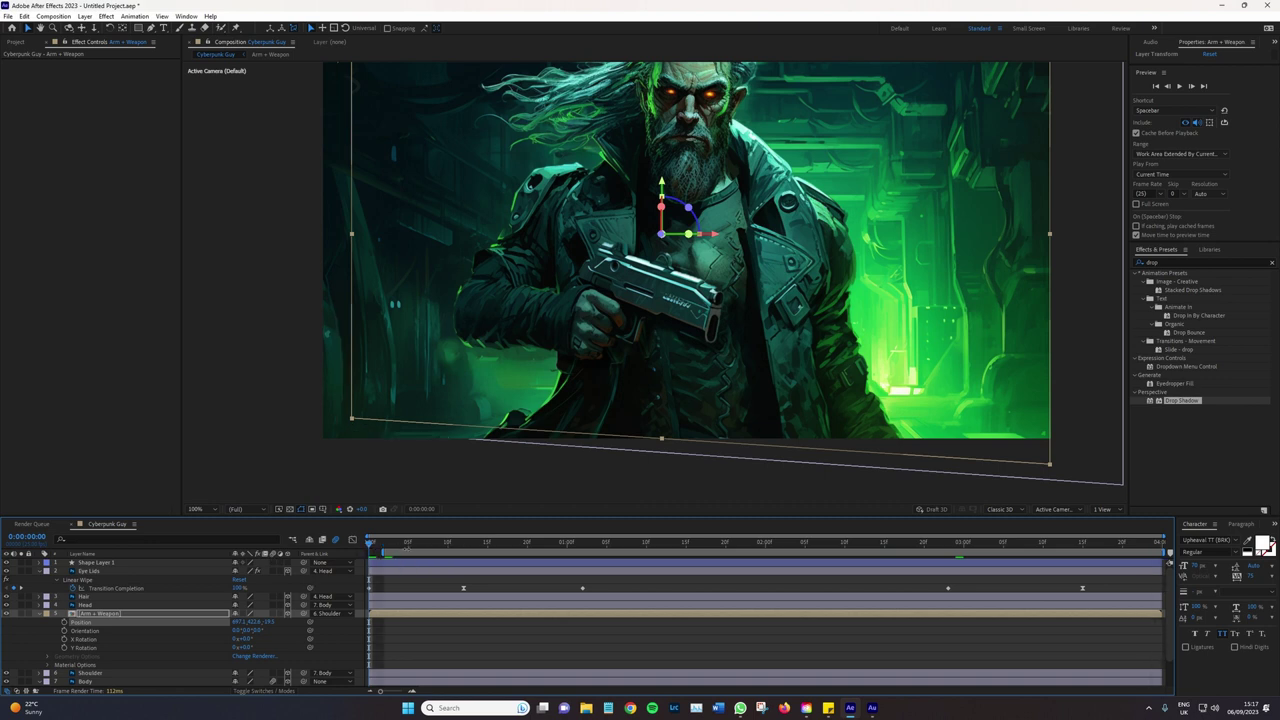
key("space")
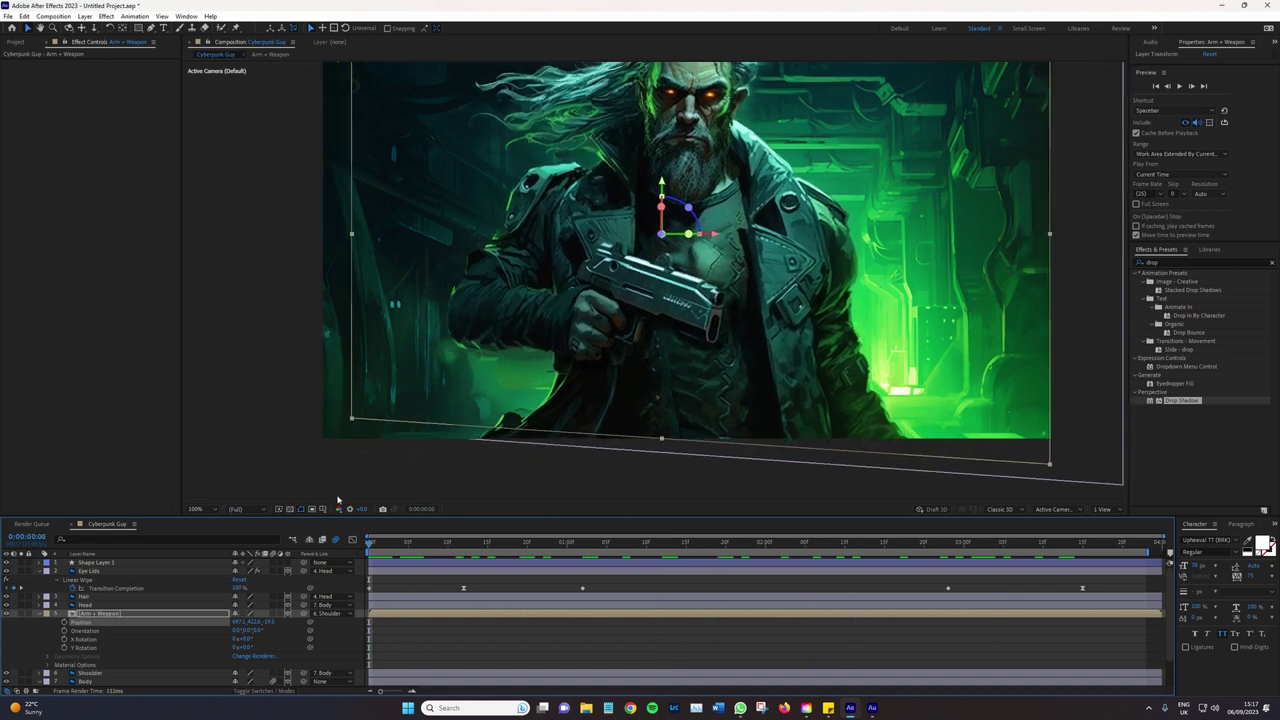
left_click(65, 631)
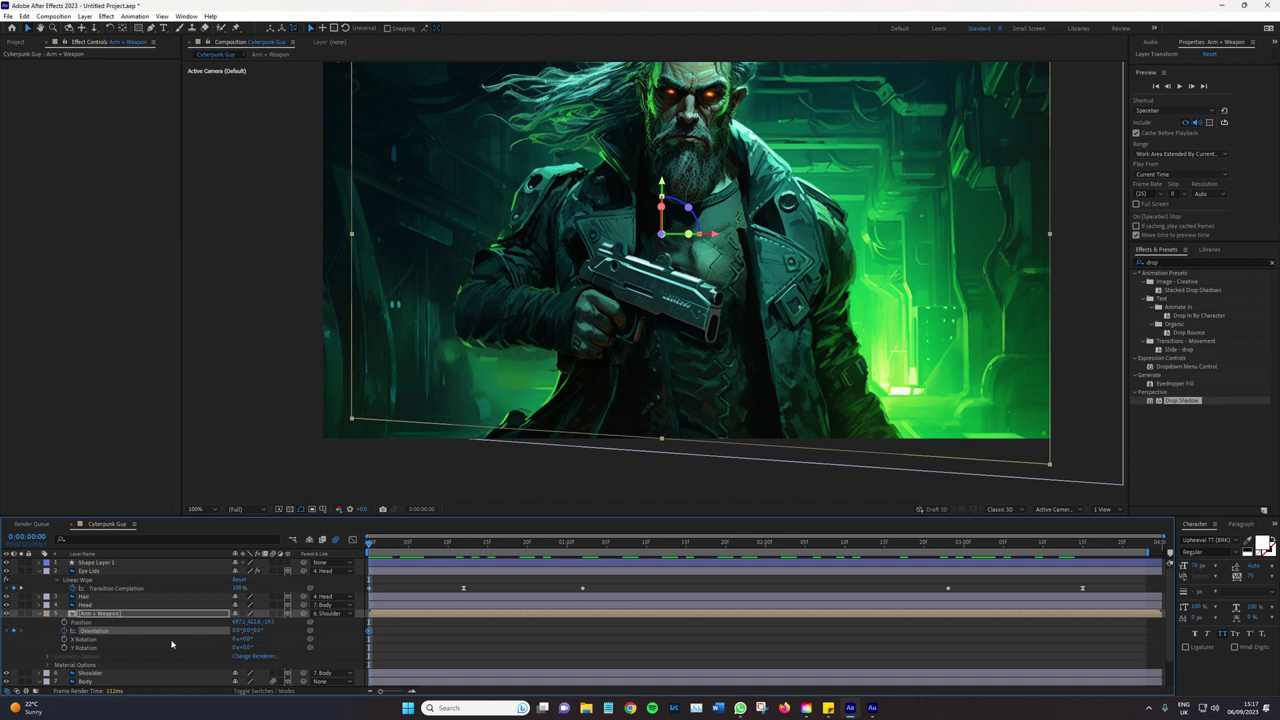
left_click_drag(245, 631, 263, 642)
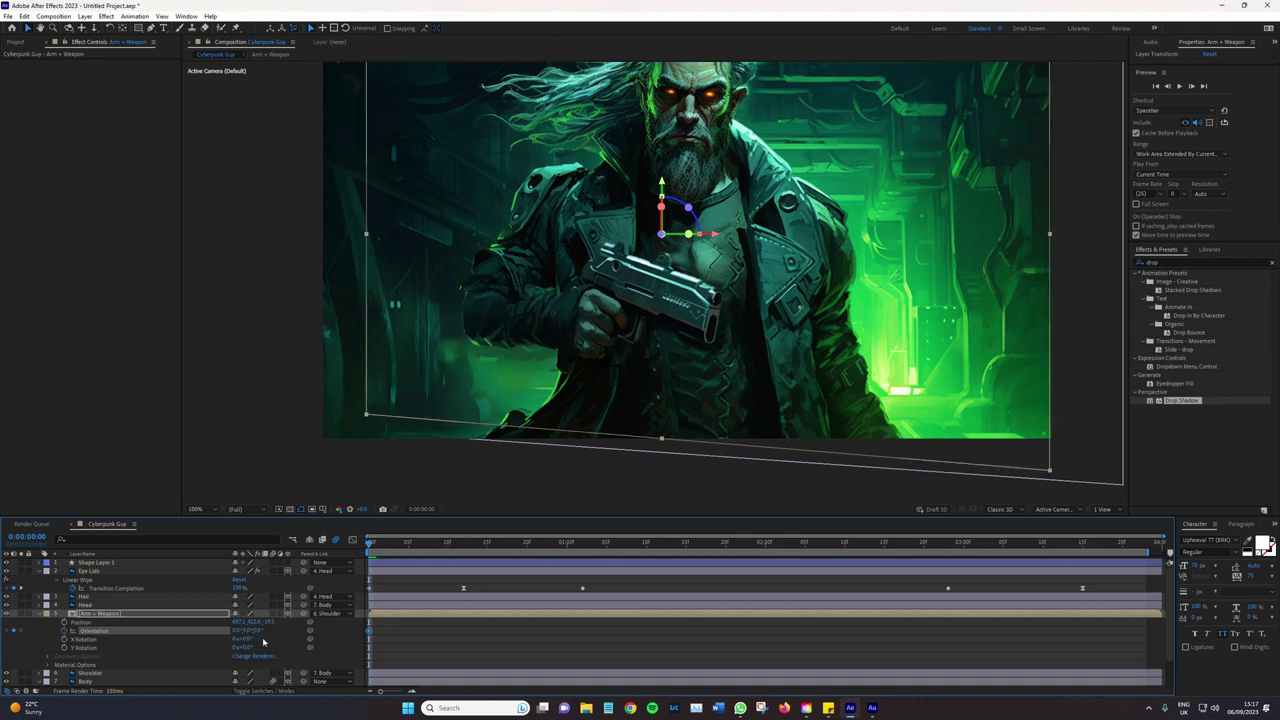
key("ctrl+z")
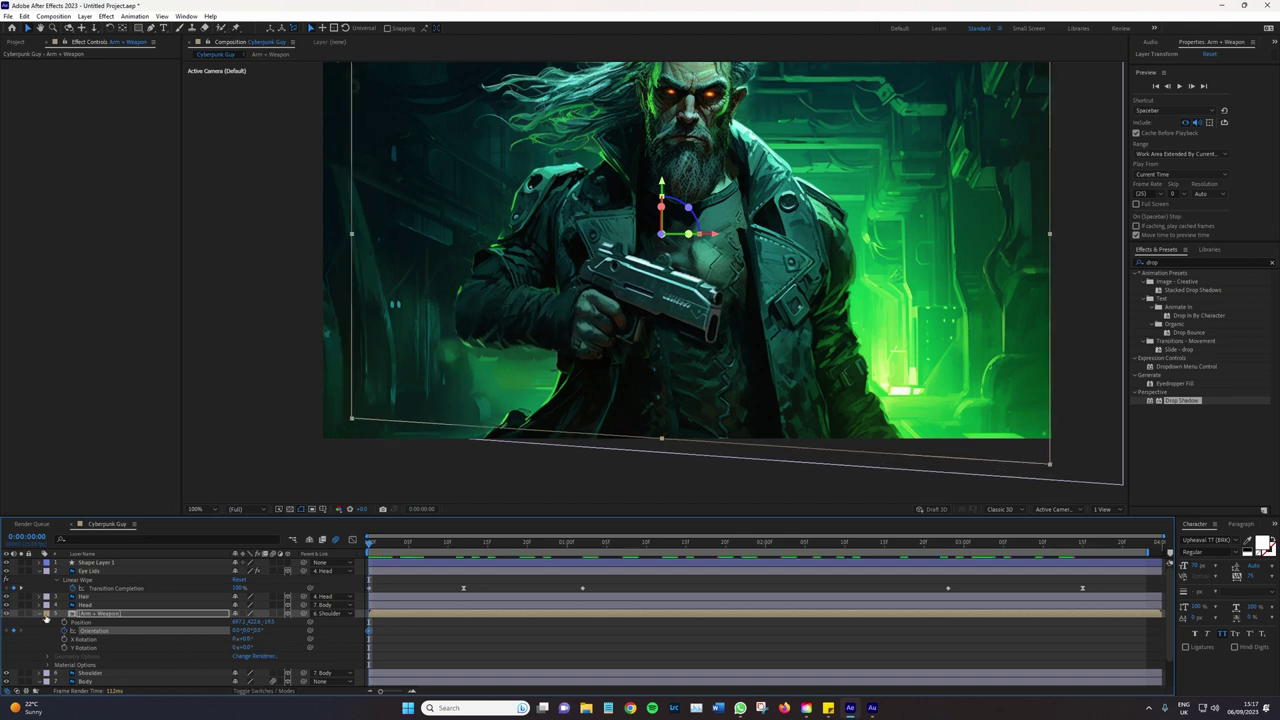
left_click(40, 616)
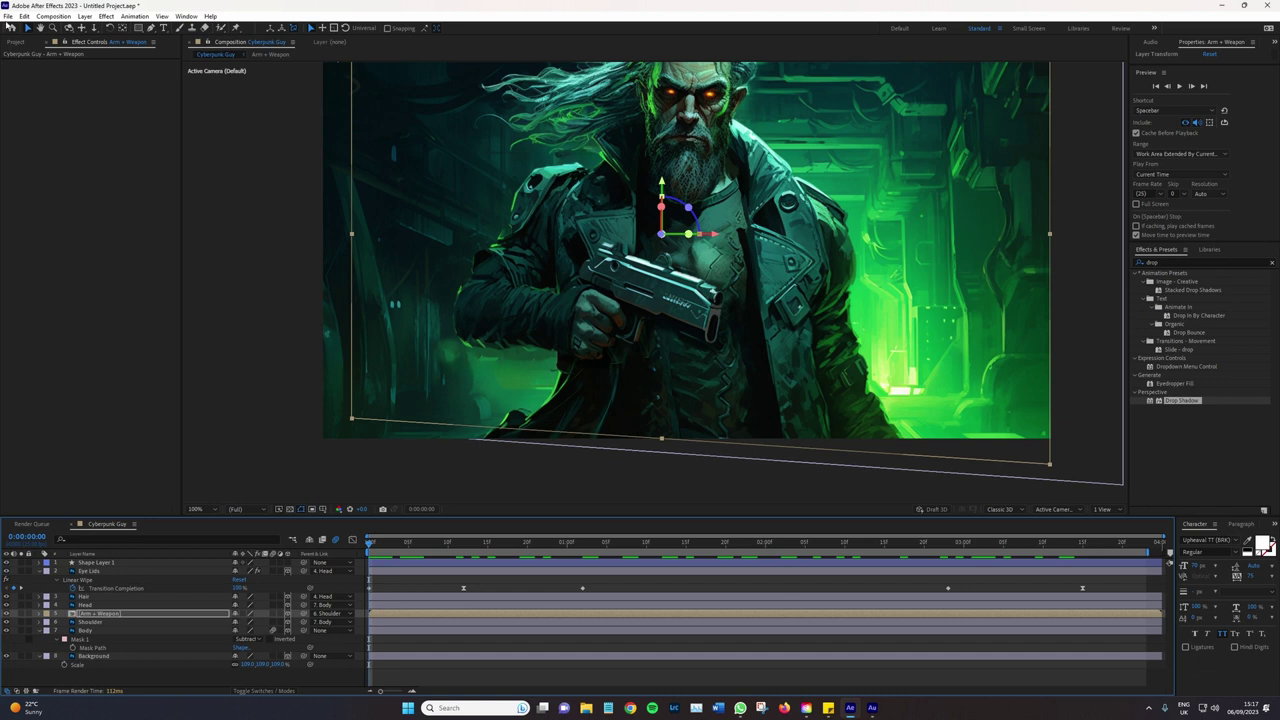
left_click(8, 16)
Use Anchor SNIPER to place the Arm + Weapon anchor point on the left shoulder
mouse_move(80, 295)
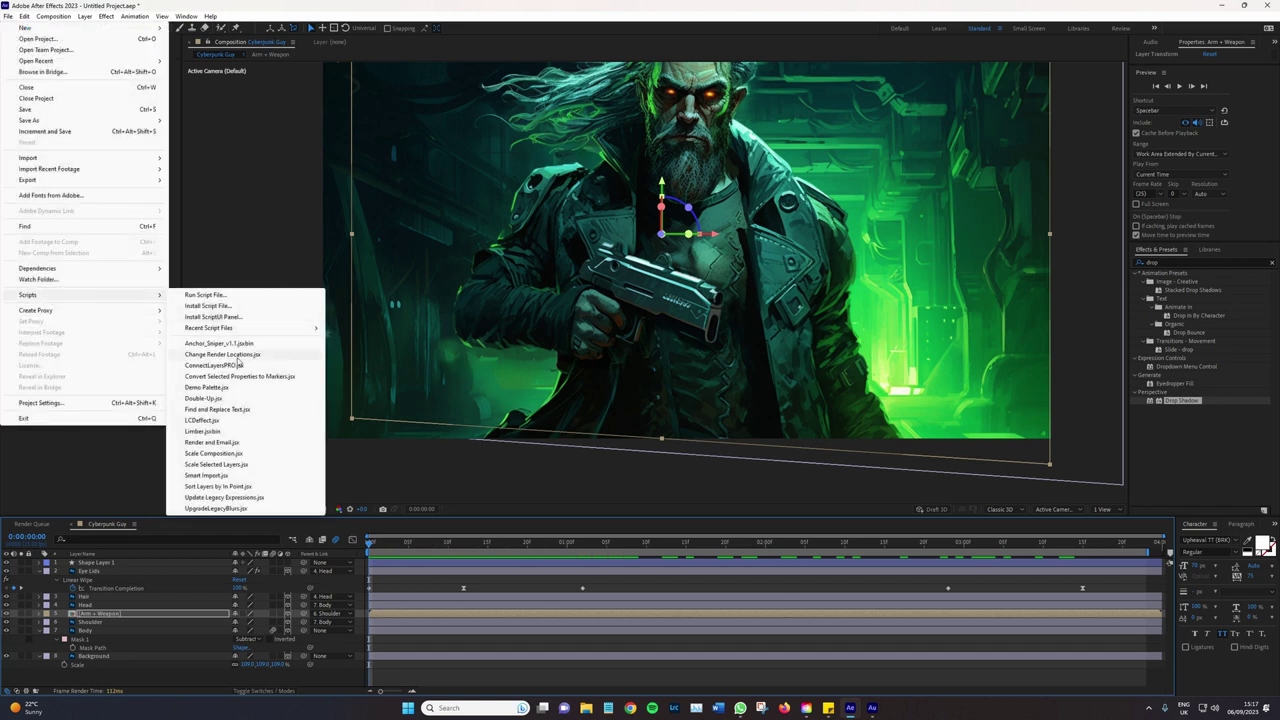
left_click(234, 344)
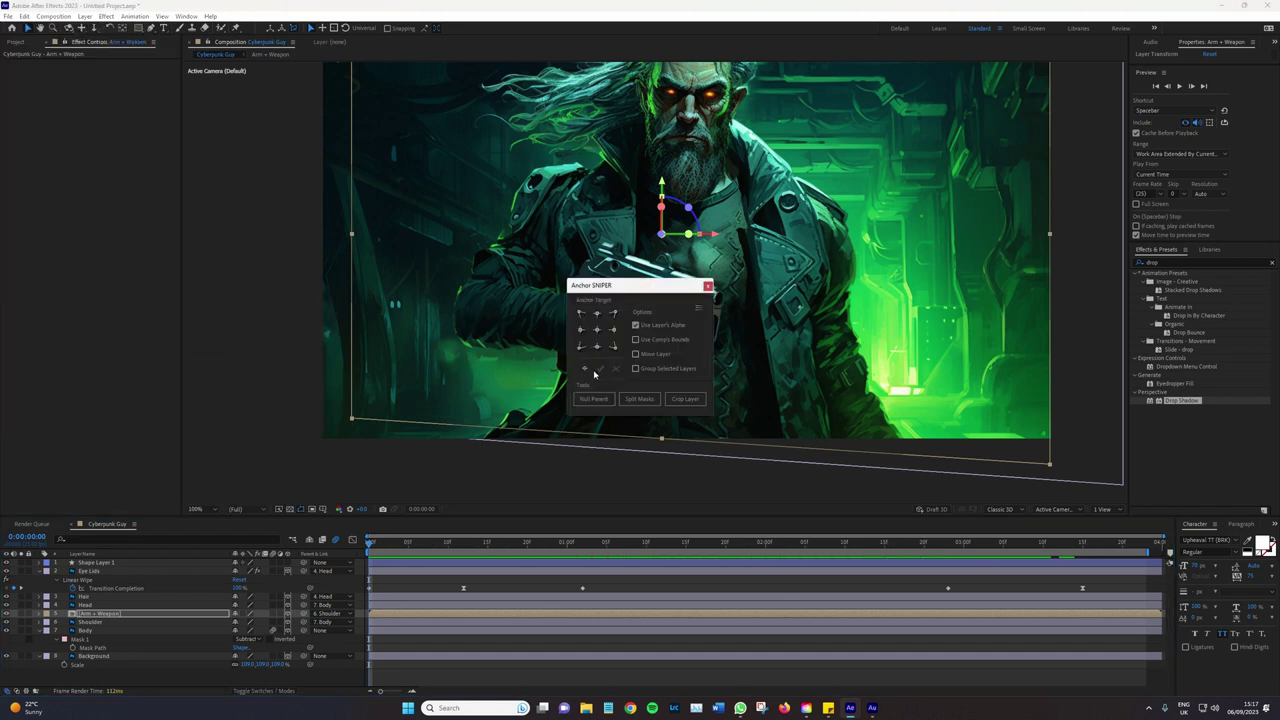
left_click(590, 370)
left_click(713, 390)
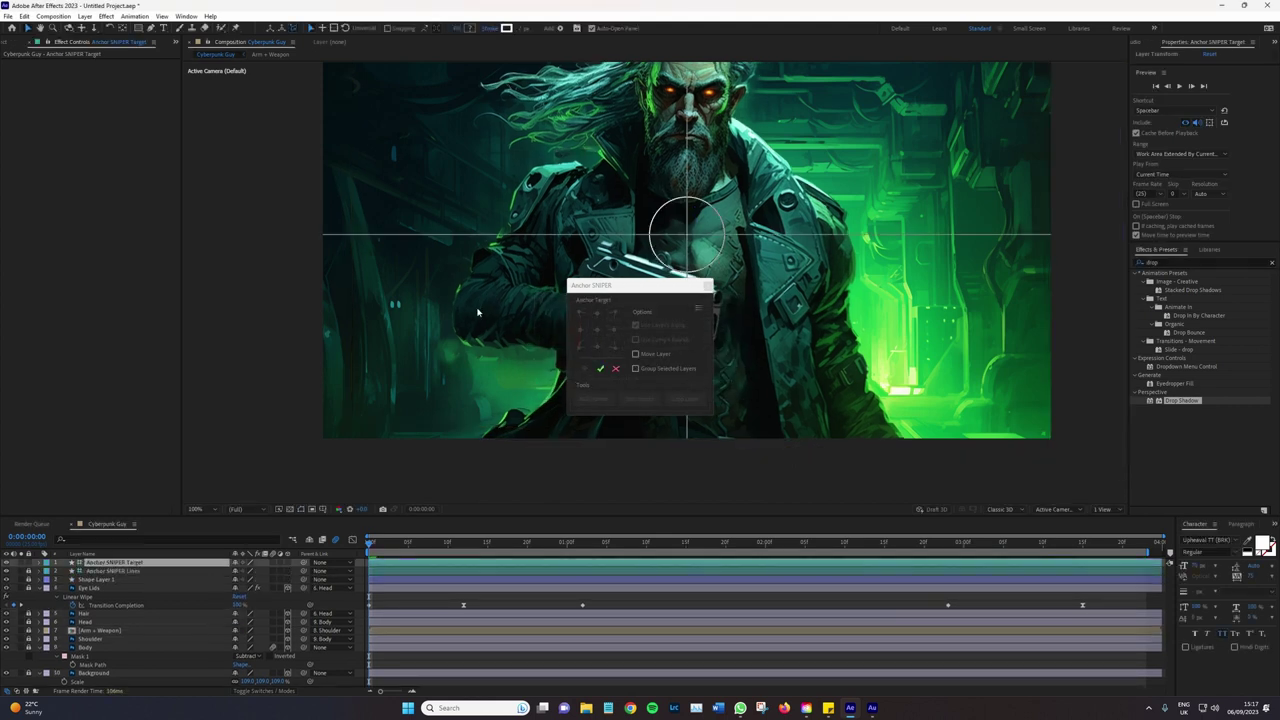
left_click_drag(684, 238, 470, 296)
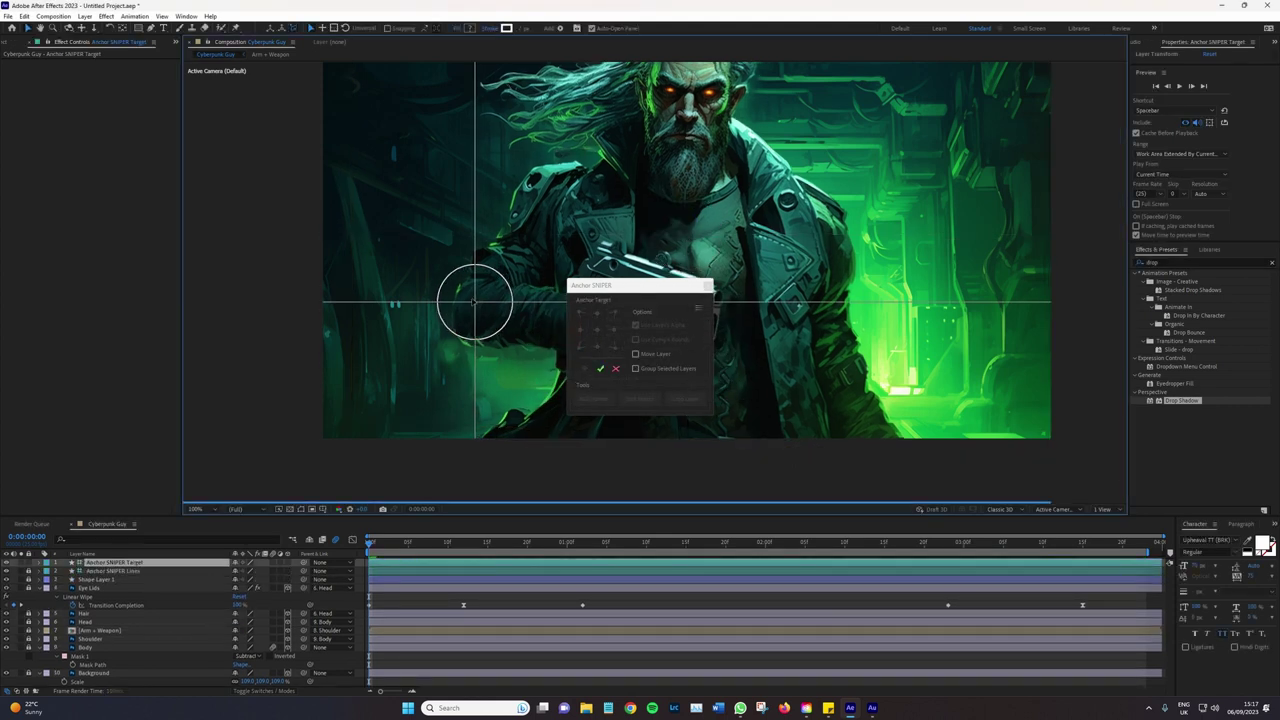
left_click(600, 368)
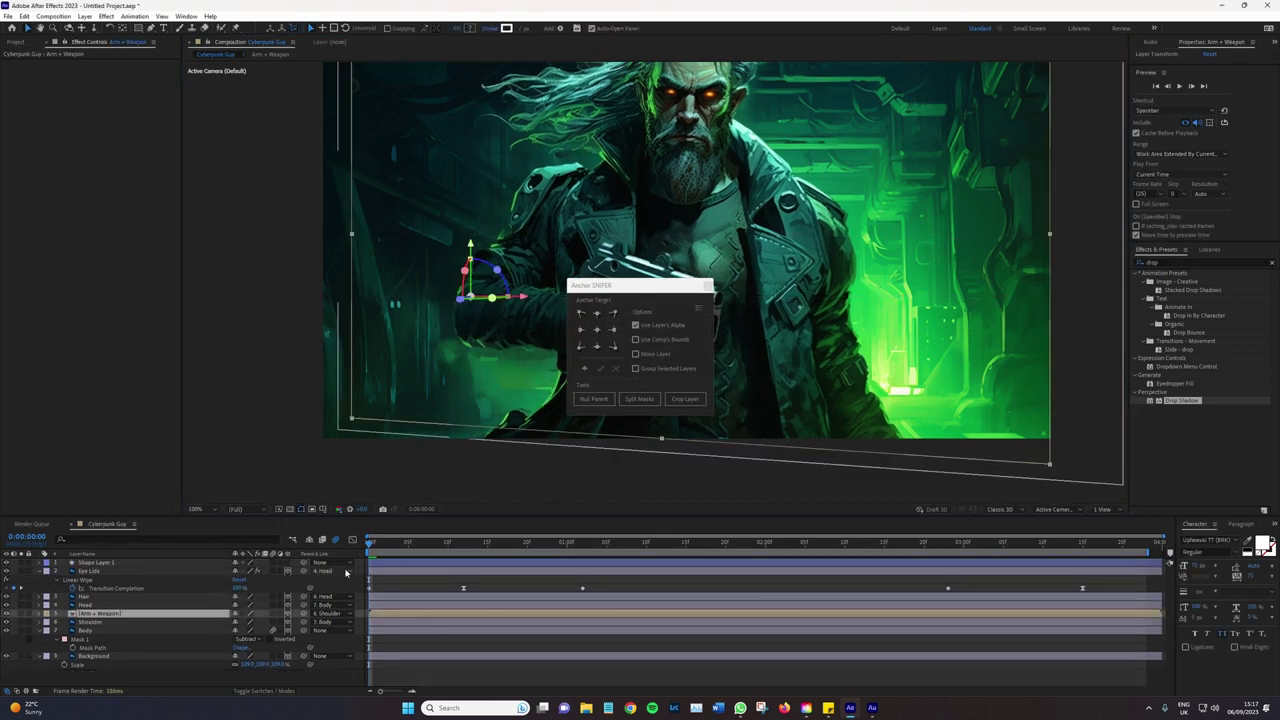
left_click_drag(383, 545, 979, 545)
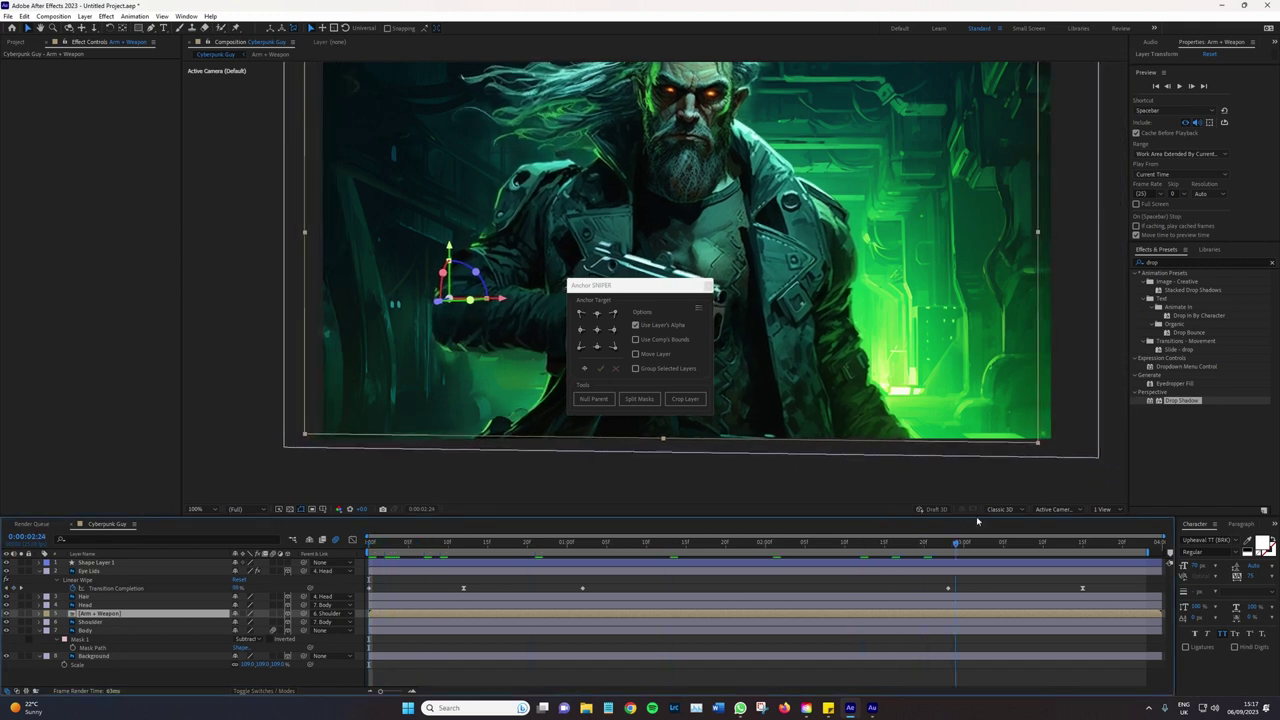
left_click(707, 286)
Keyframe Arm + Weapon Orientation near 3 seconds, then rotate the gun lower at frame 0
key("r")
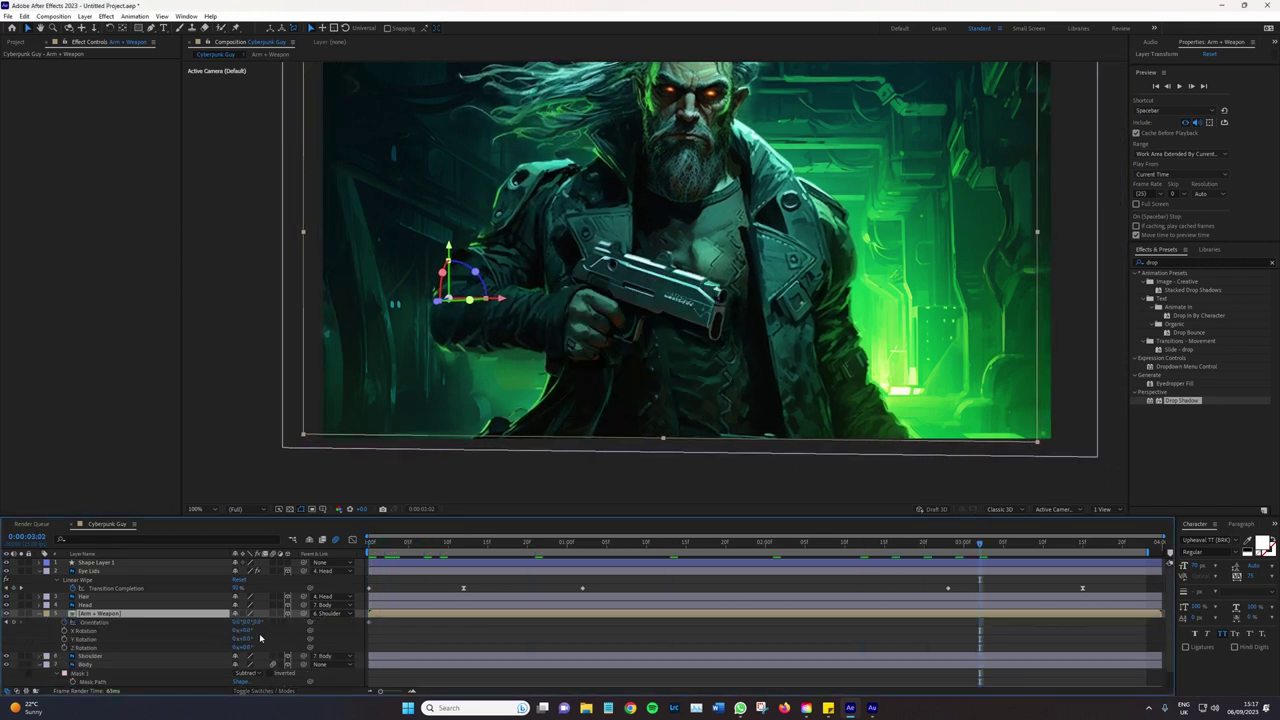
left_click_drag(248, 627, 256, 629)
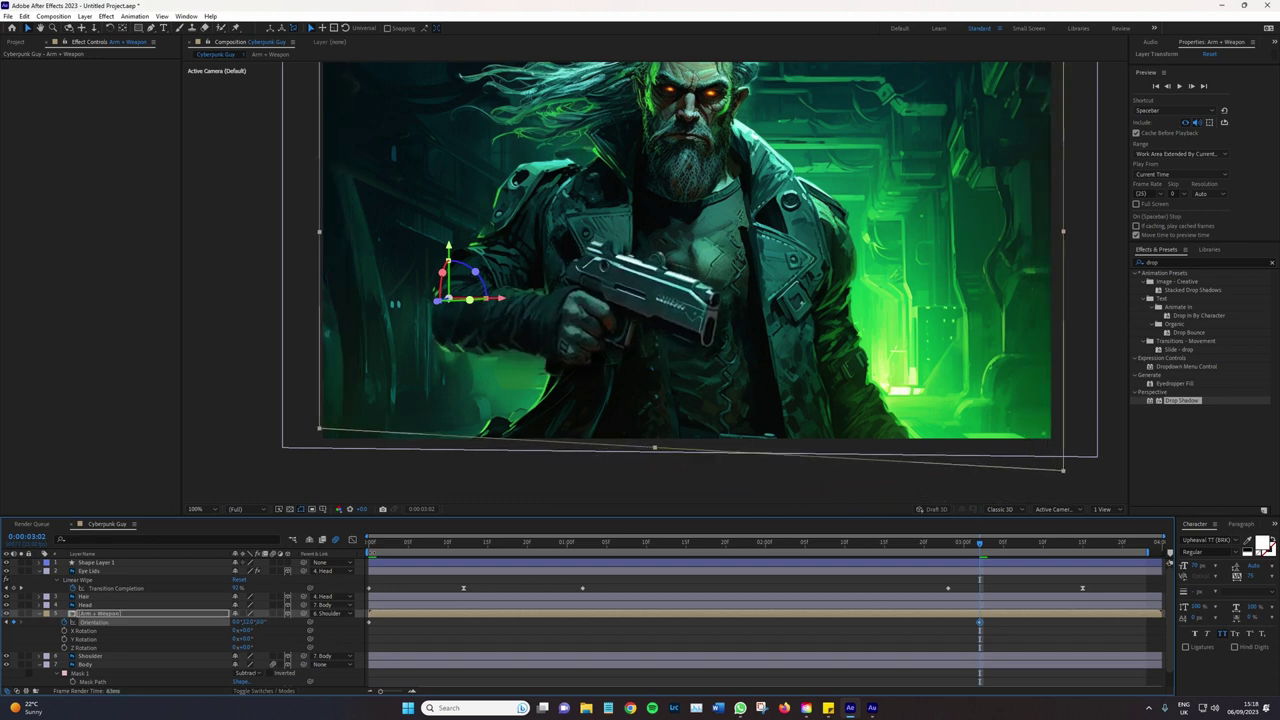
left_click(380, 541)
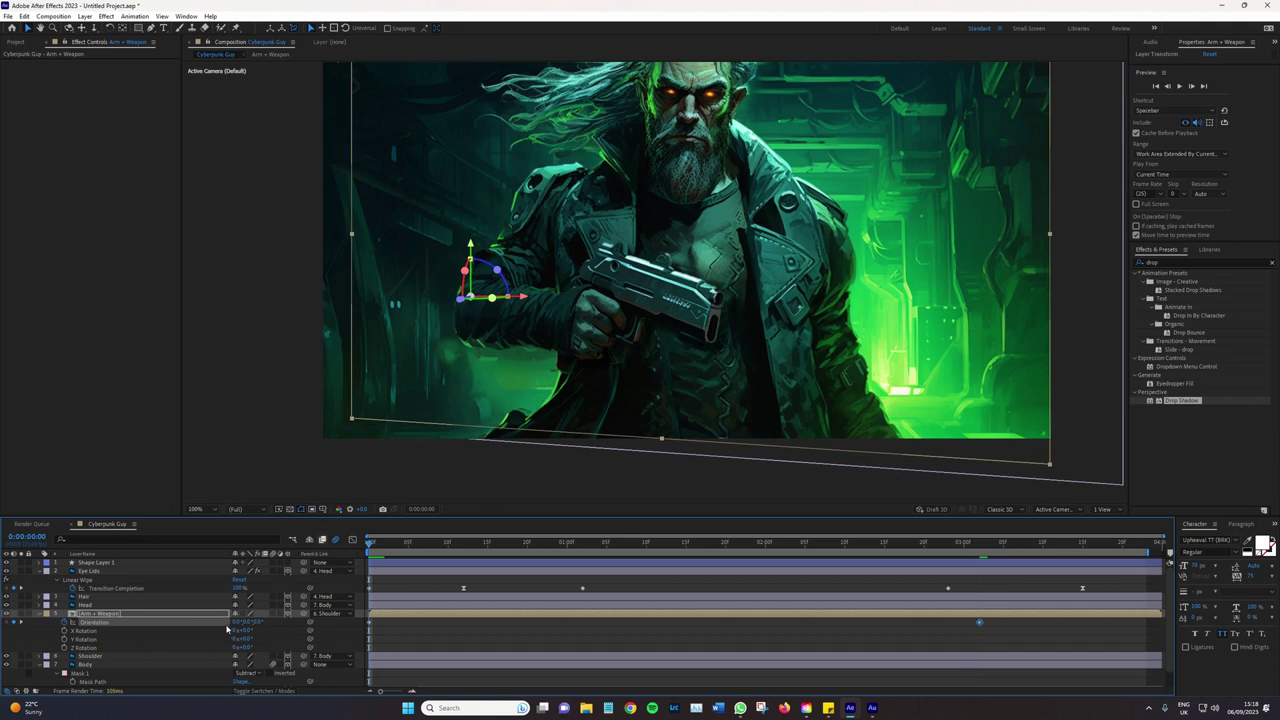
left_click_drag(260, 622, 266, 622)
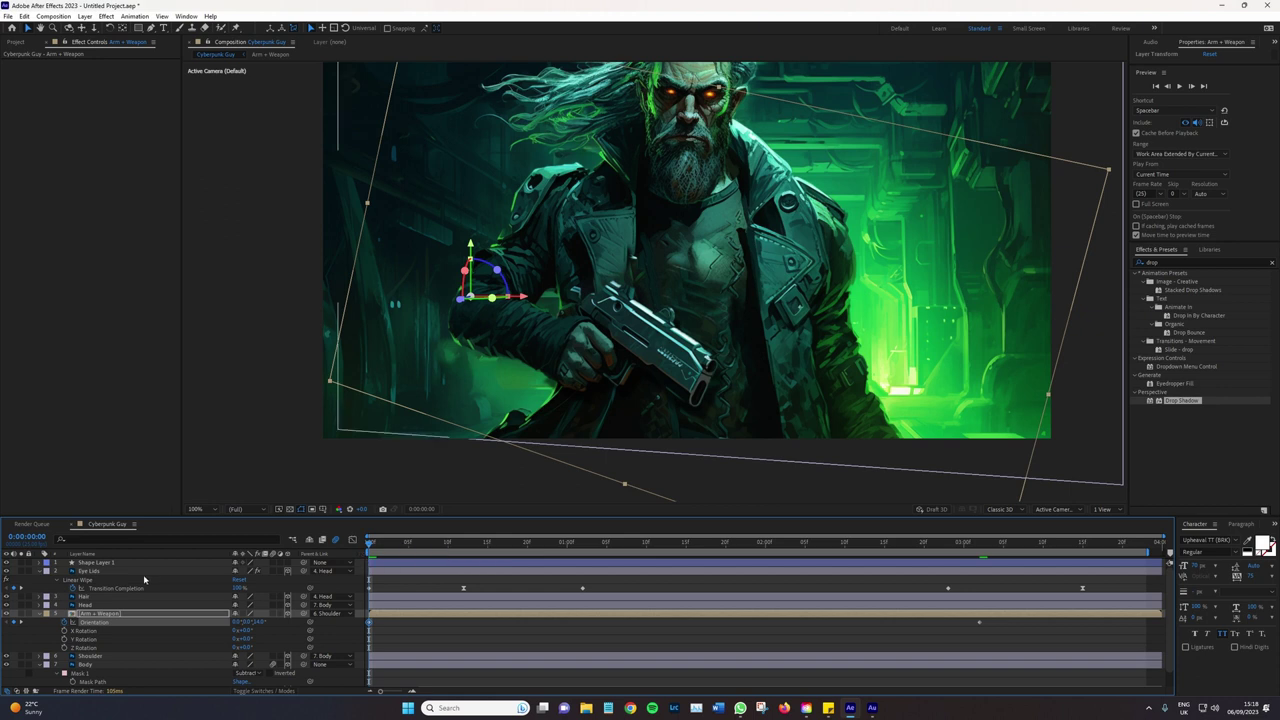
left_click(95, 571)
left_click(120, 666)
scroll(119, 667, "down", 1)
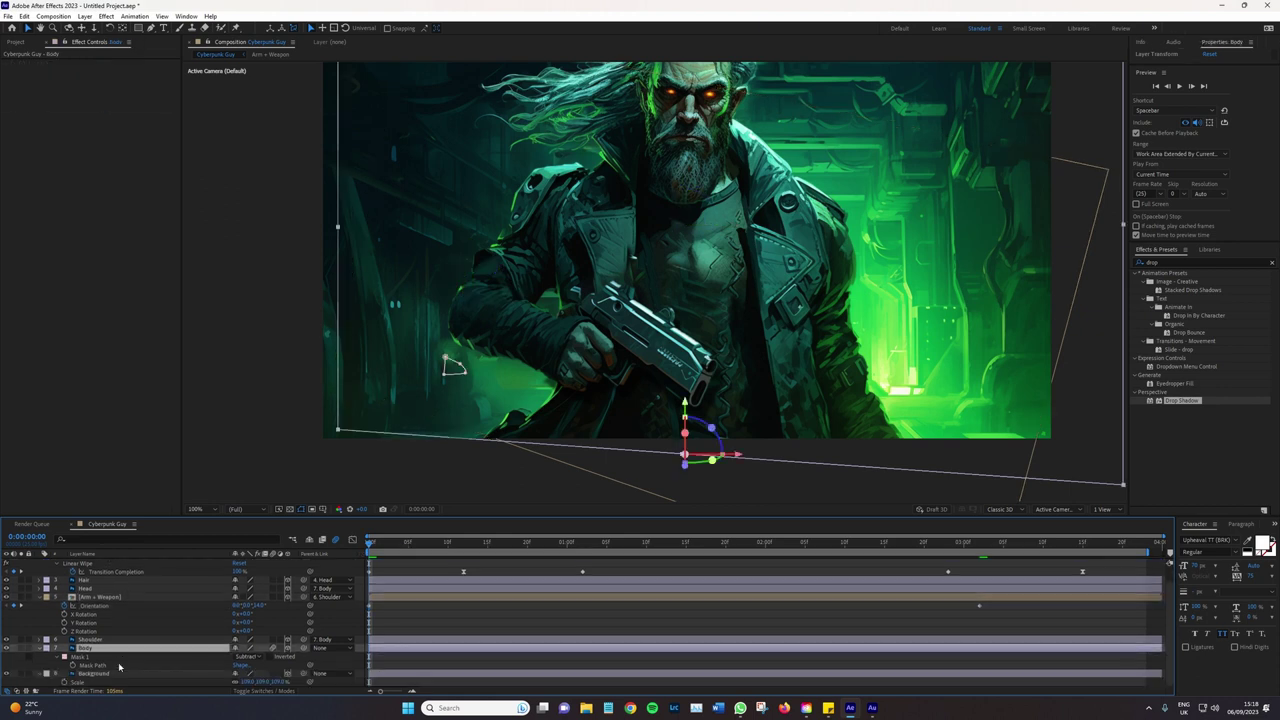
scroll(130, 661, "up", 1)
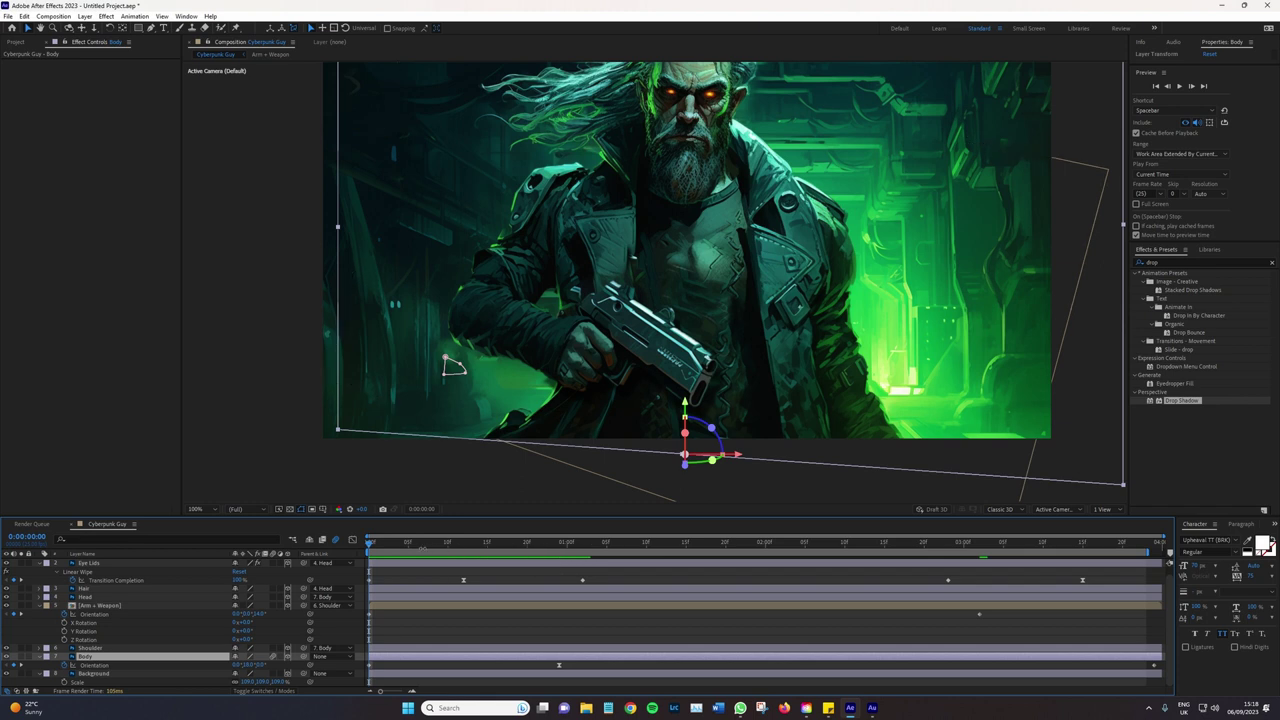
left_click_drag(407, 545, 558, 553)
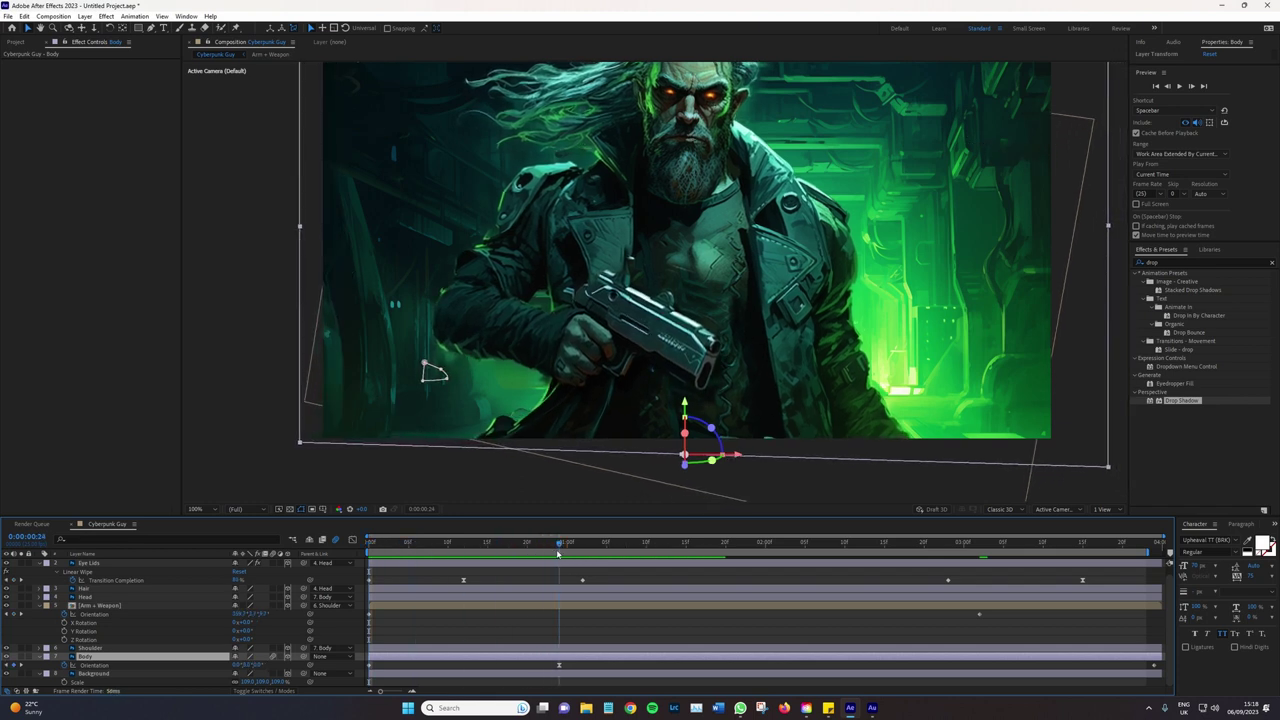
left_click(980, 619)
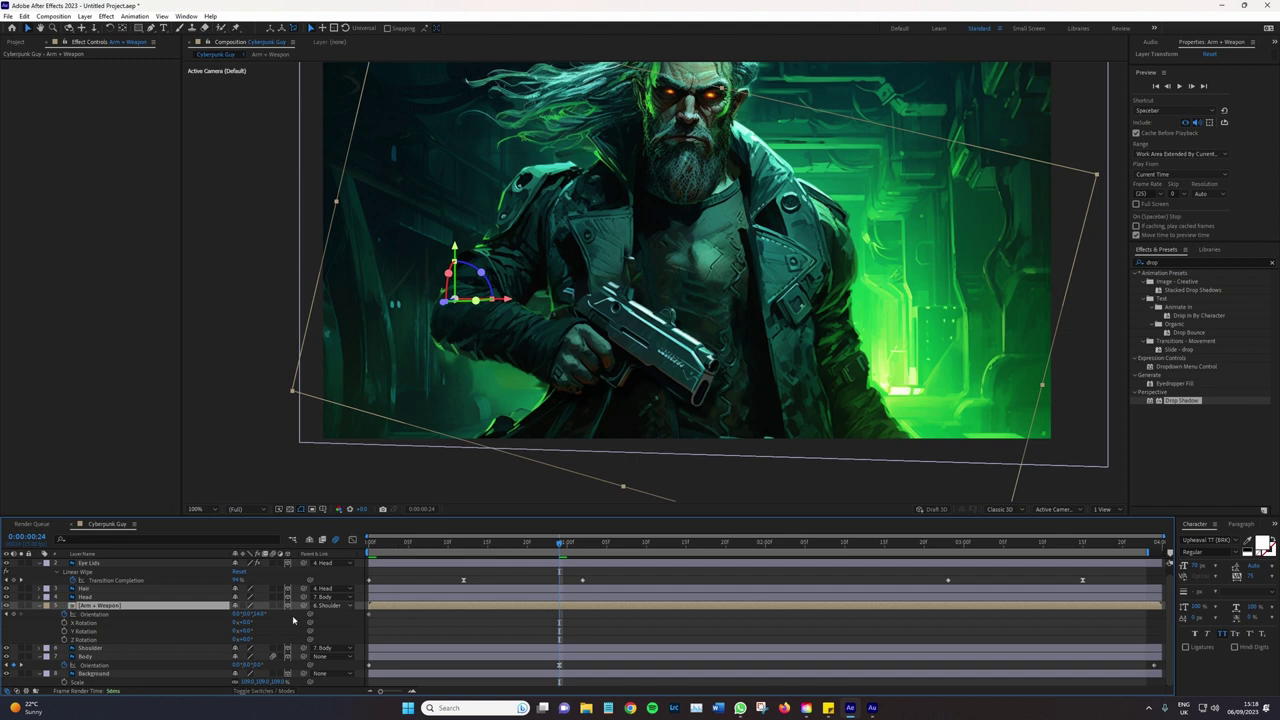
Retweak the starting Orientation, then key Orientation 5 at frame 24 and rotate further
left_click(378, 545)
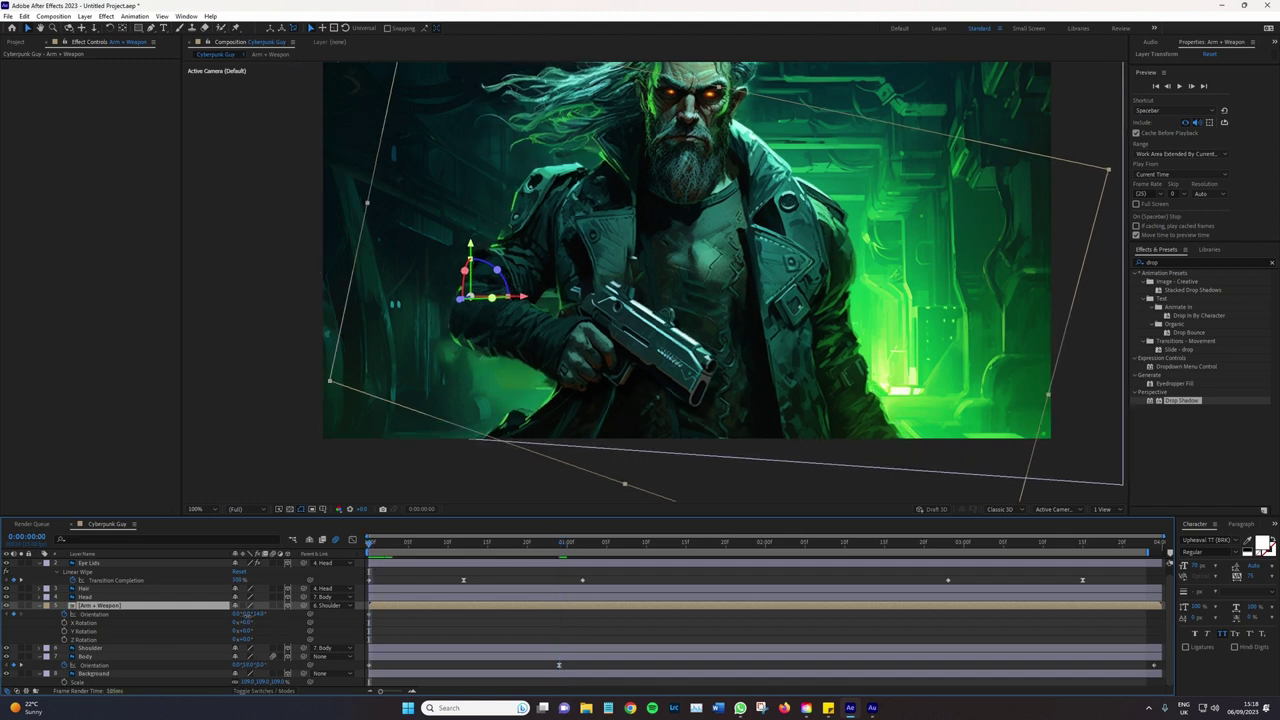
left_click_drag(247, 614, 255, 613)
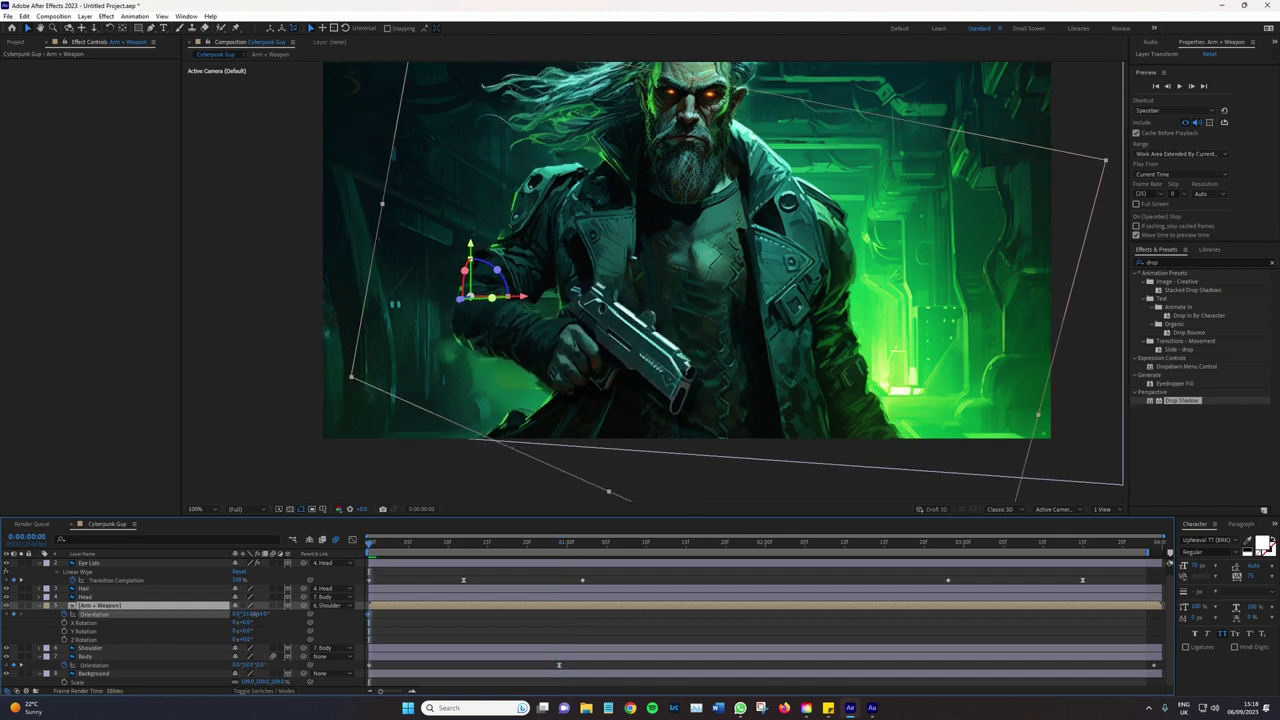
left_click(558, 543)
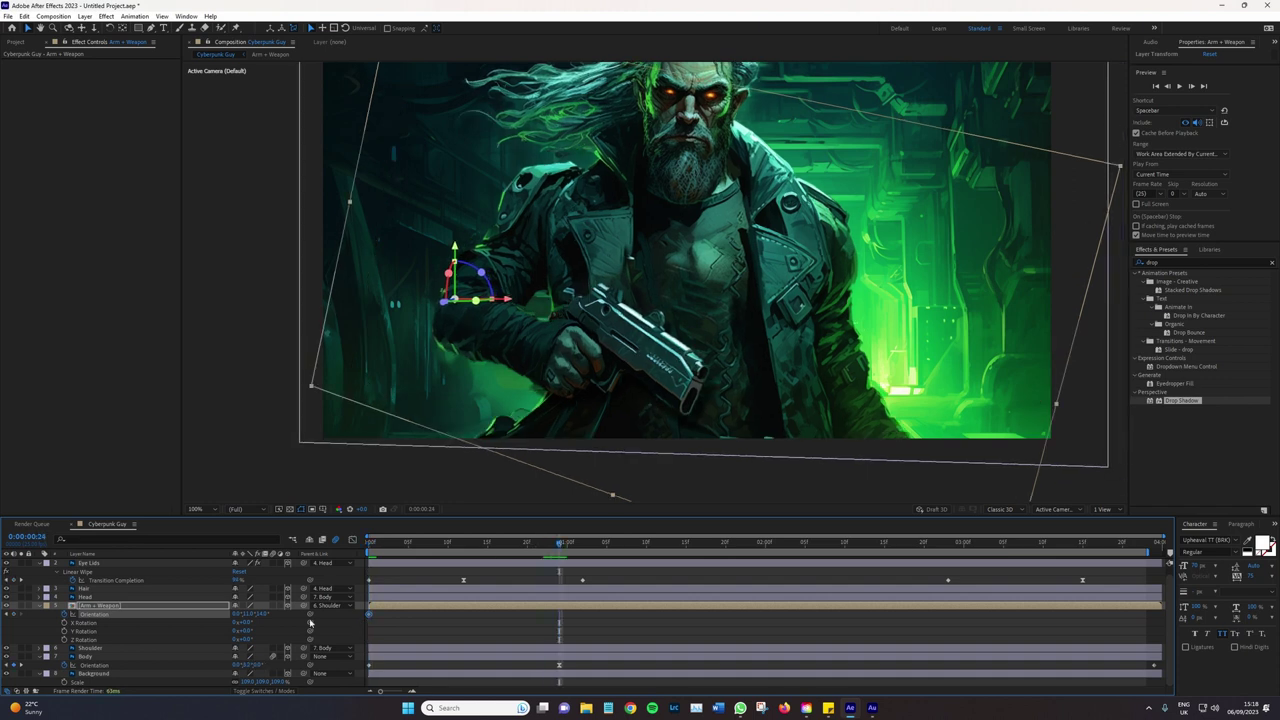
left_click(242, 614)
type("5")
key("Return")
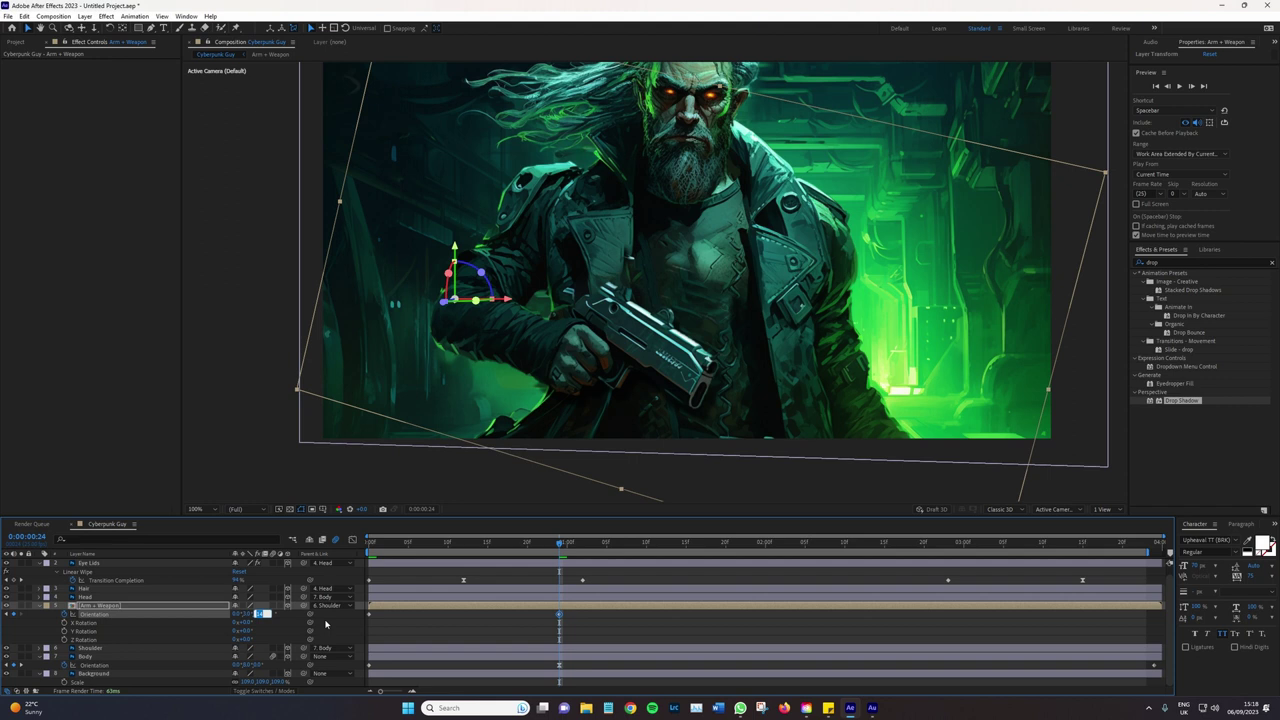
left_click_drag(262, 613, 325, 624)
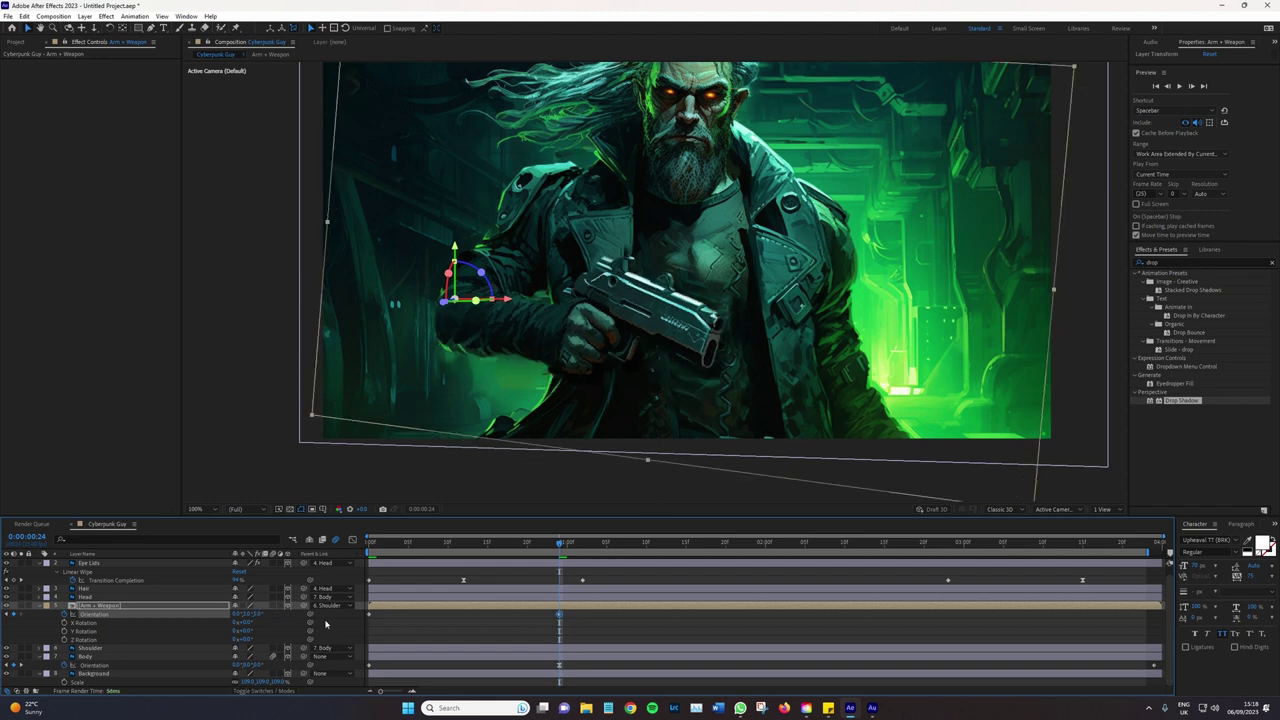
Preview the arm swing and select the Orientation keyframe at frame 24
key("space")
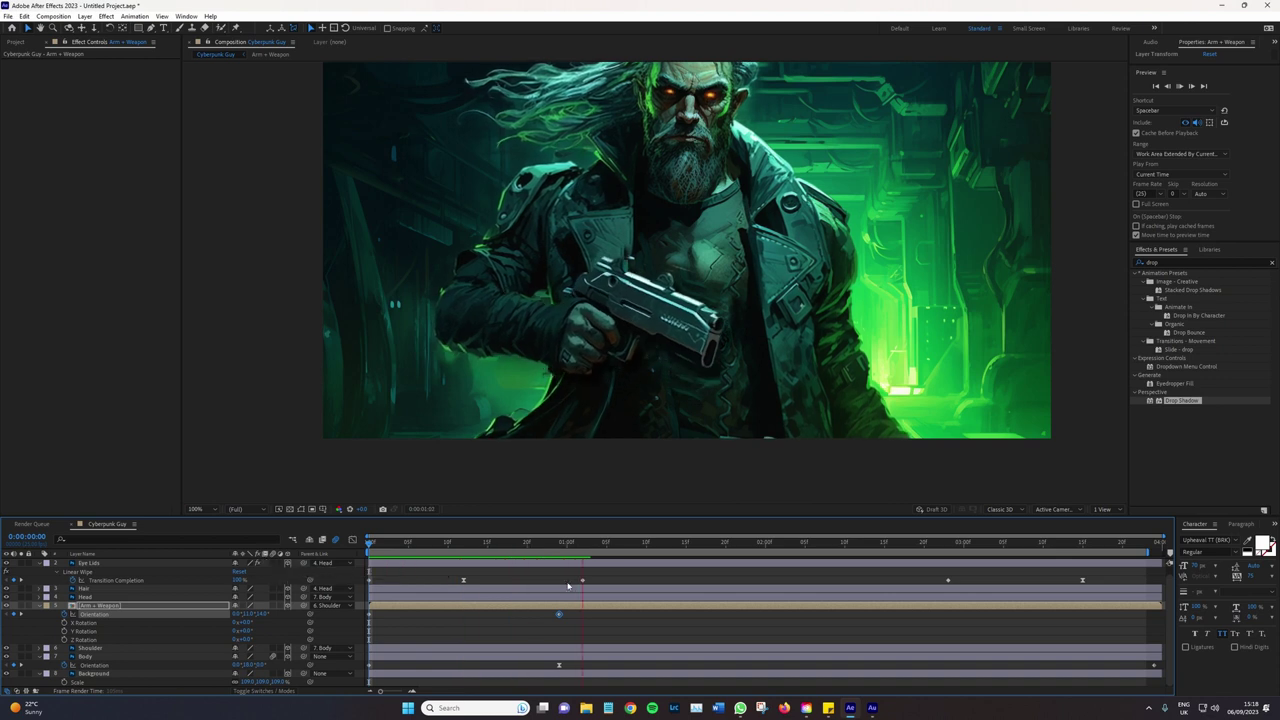
key("space")
key("Home")
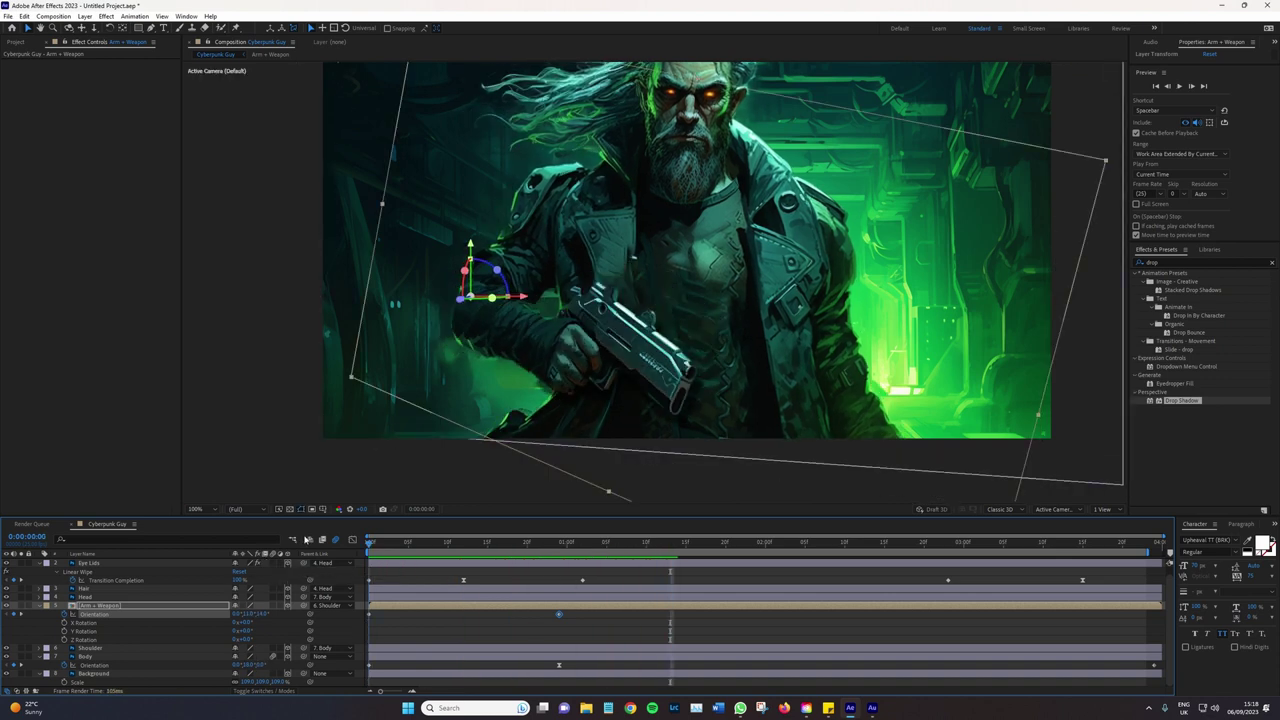
key("space")
key("space")
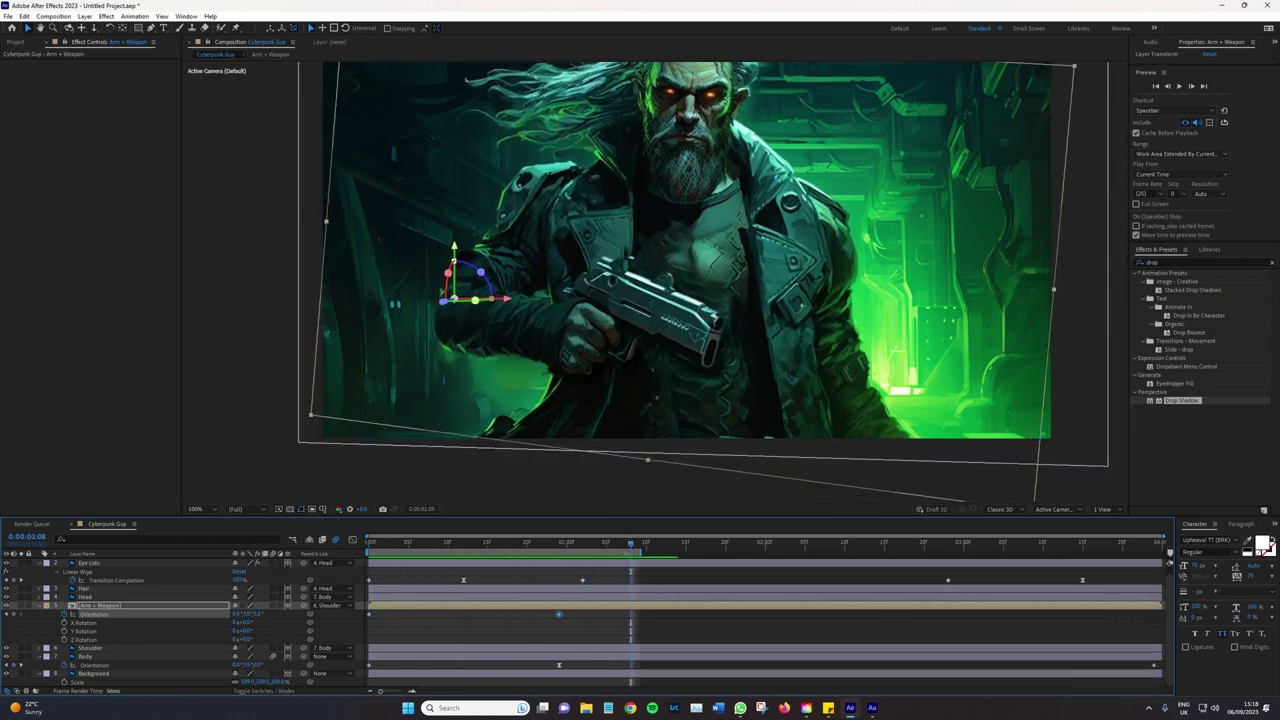
key("Home")
key("space")
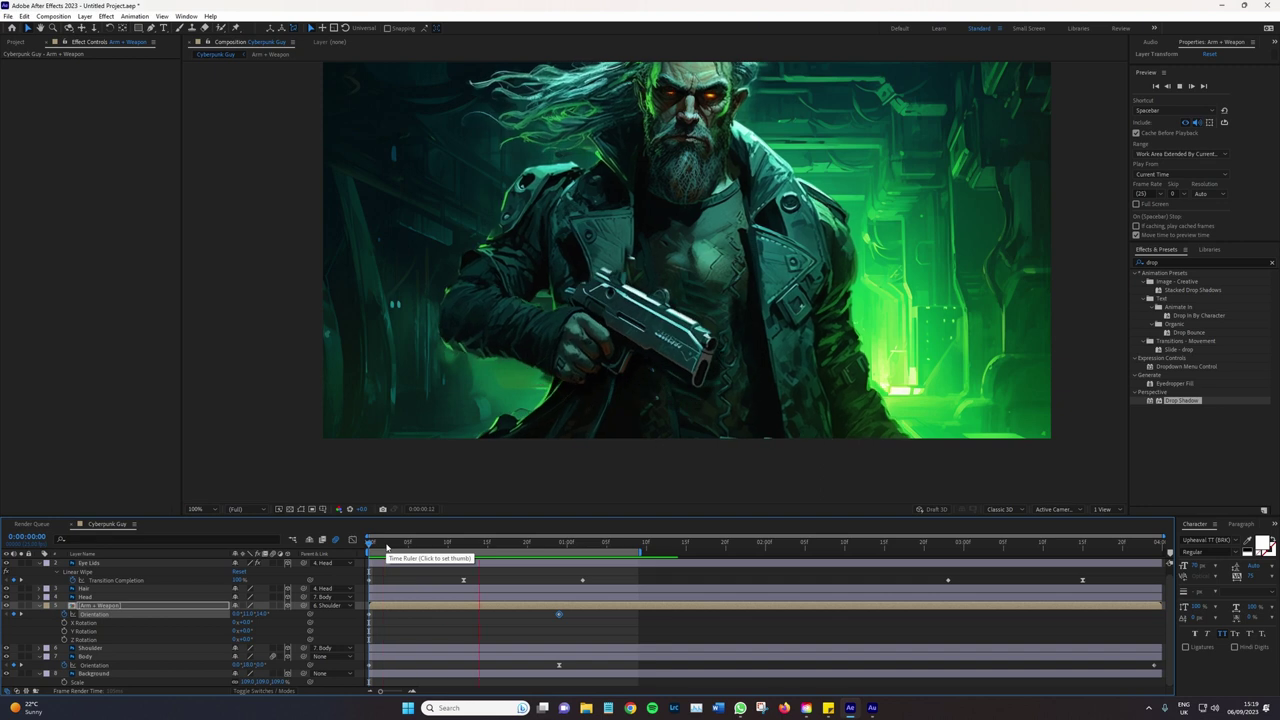
left_click_drag(387, 547, 563, 546)
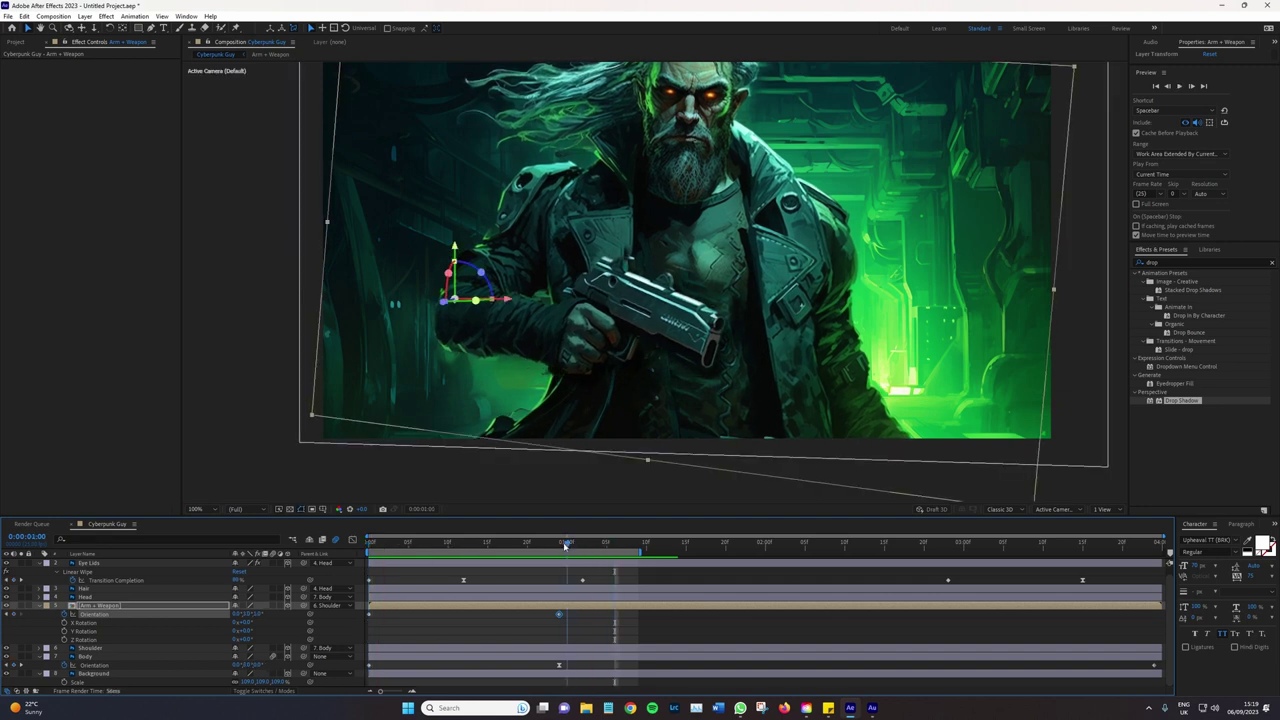
left_click(560, 615)
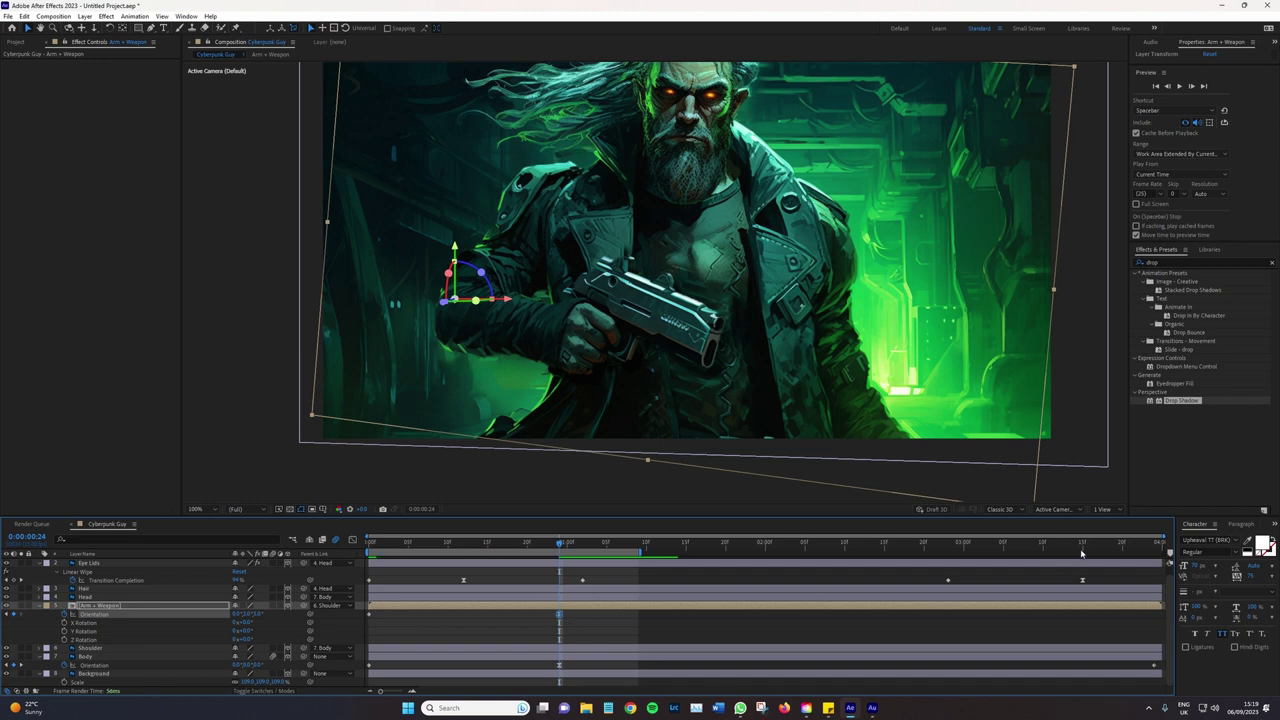
Set the Orientation near the end of the timeline to 0 so the arm ends upright
left_click_drag(1081, 552, 1155, 544)
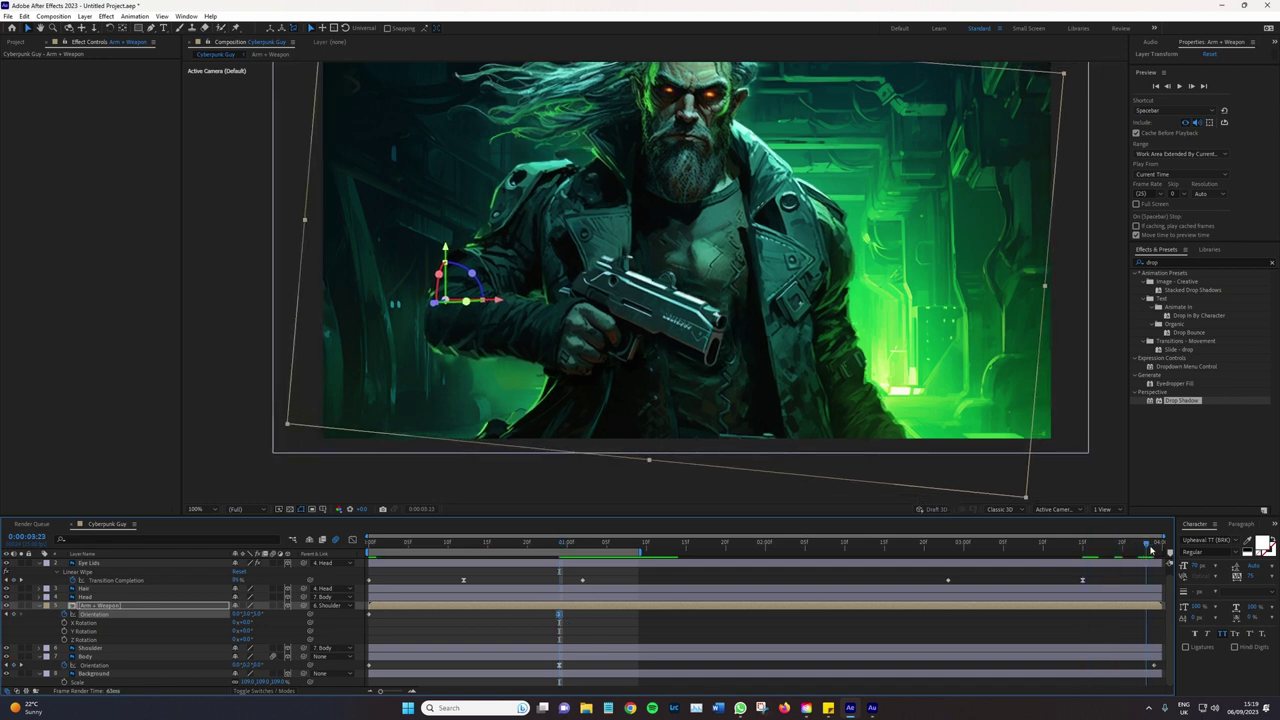
left_click(240, 614)
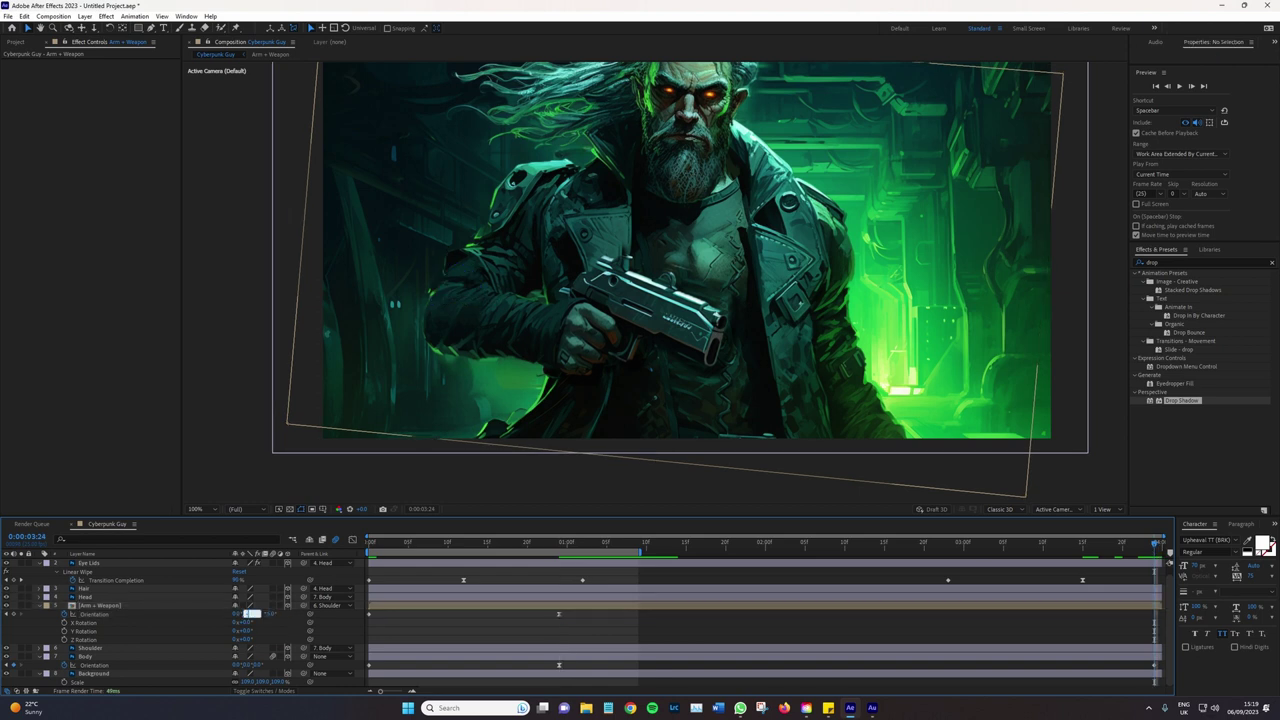
left_click(249, 614)
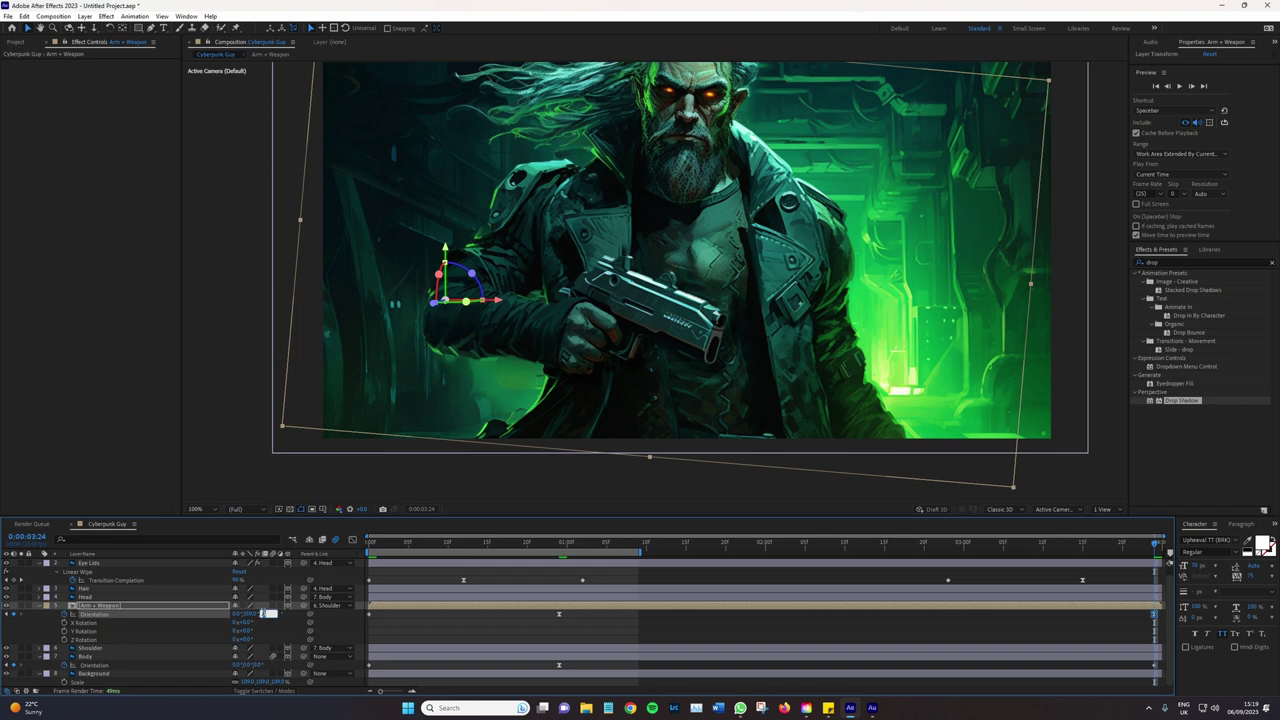
left_click(255, 614)
key("Return")
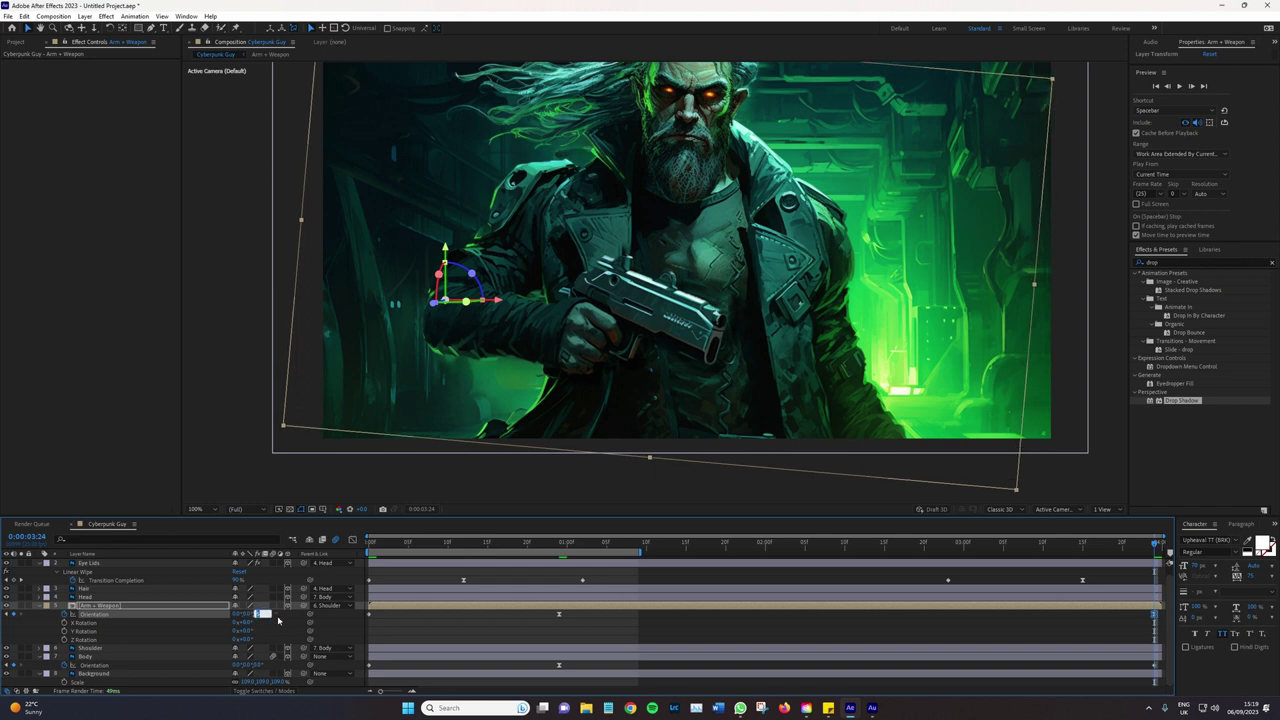
type("0")
key("Return")
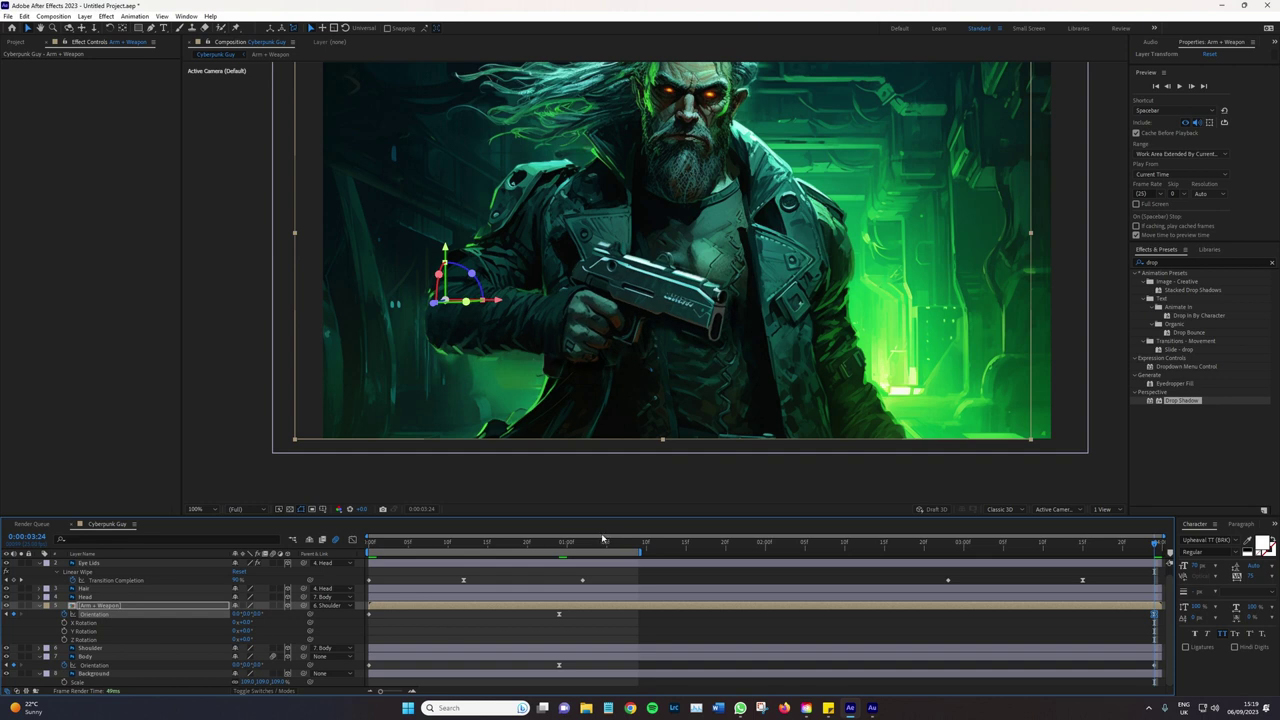
Play the arm swing from the start twice, stopping near the last keyframe
left_click_drag(598, 548, 323, 537)
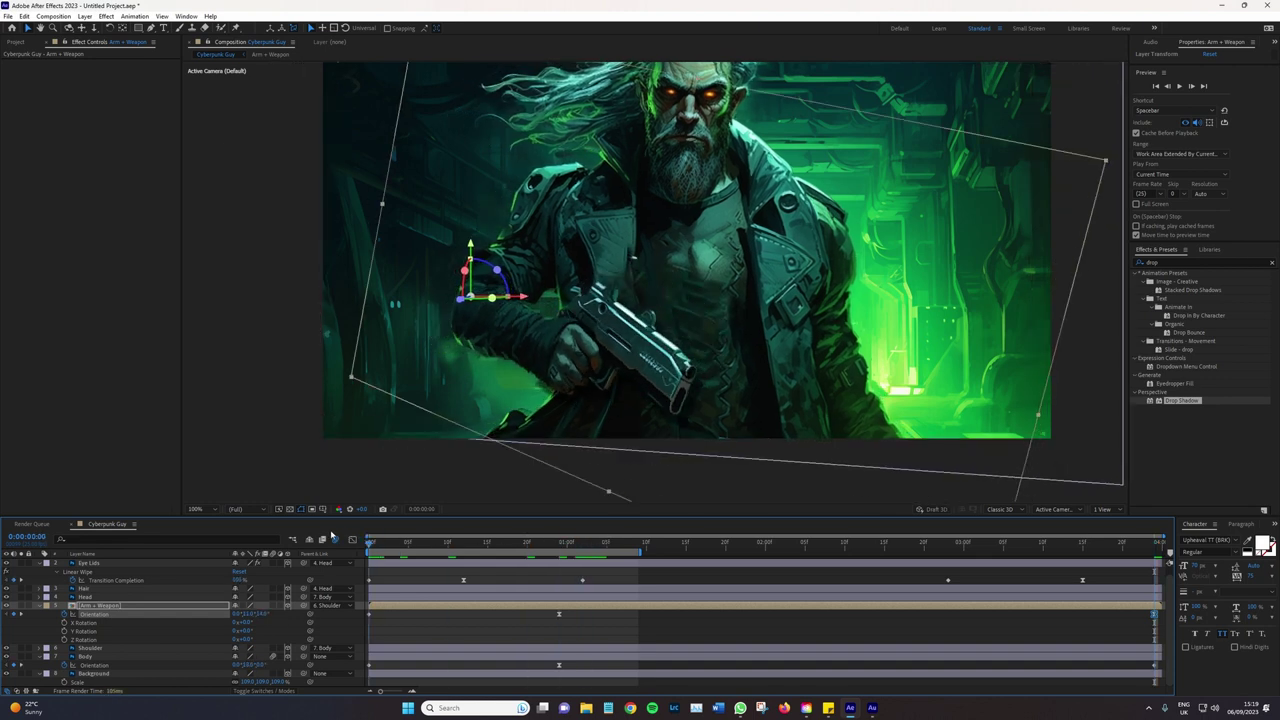
key("space")
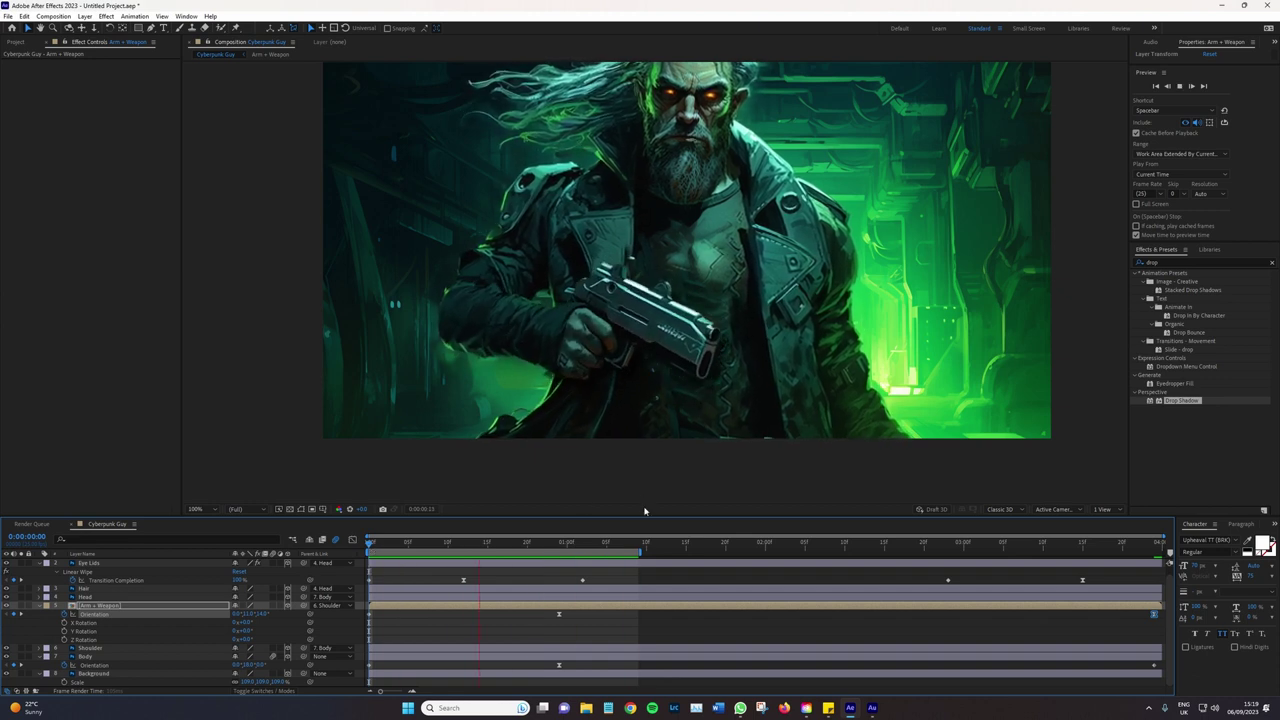
key("space")
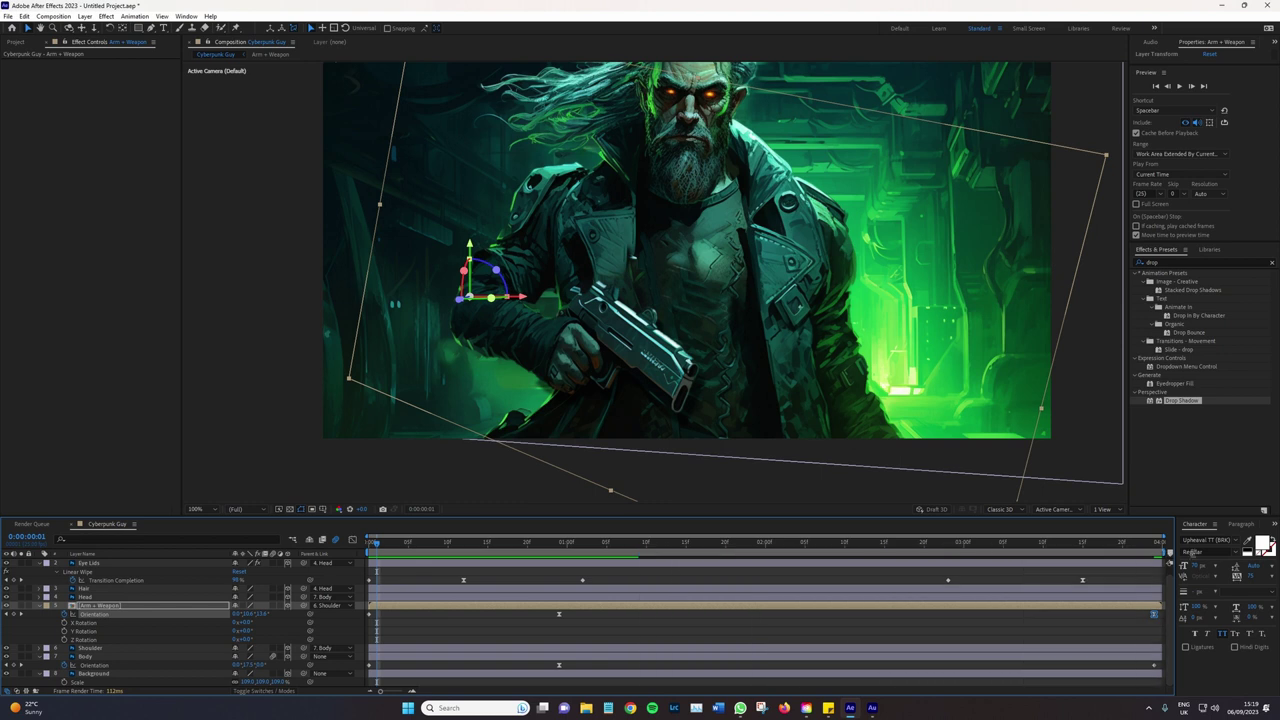
key("space")
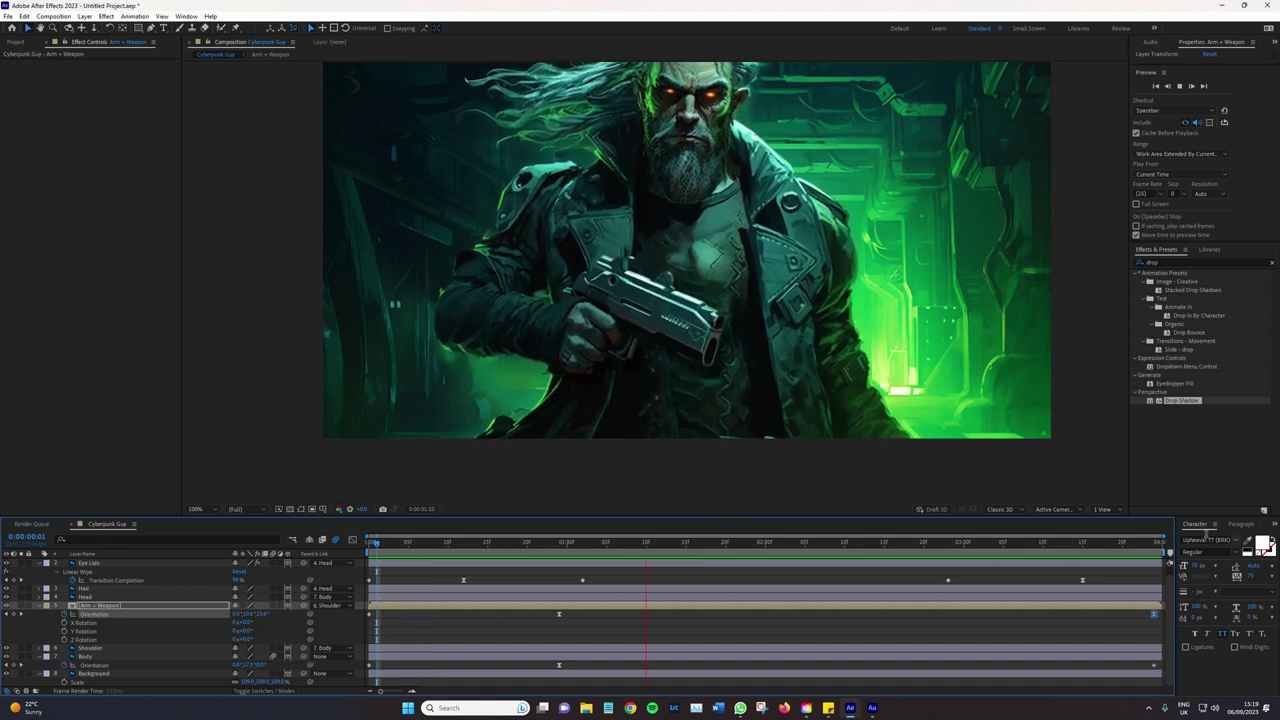
key("space")
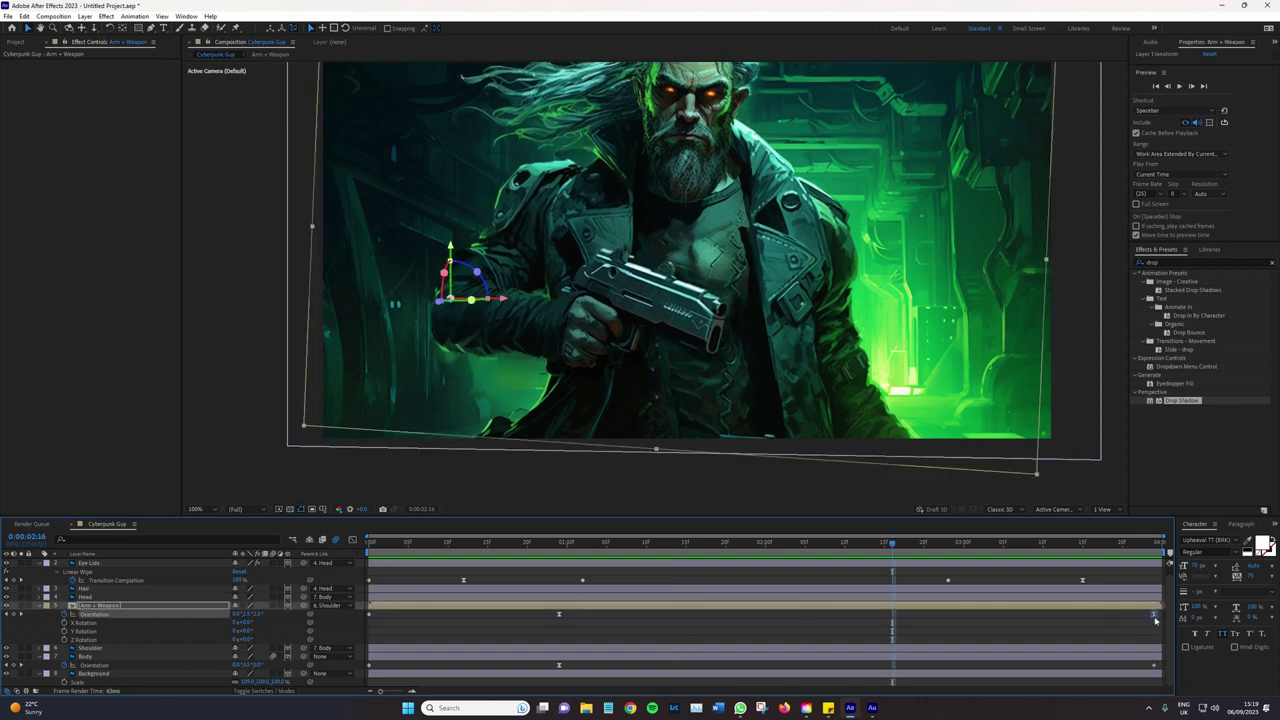
Apply Easy Ease to the last Arm + Weapon Orientation keyframe and preview the eased swing
right_click(1155, 617)
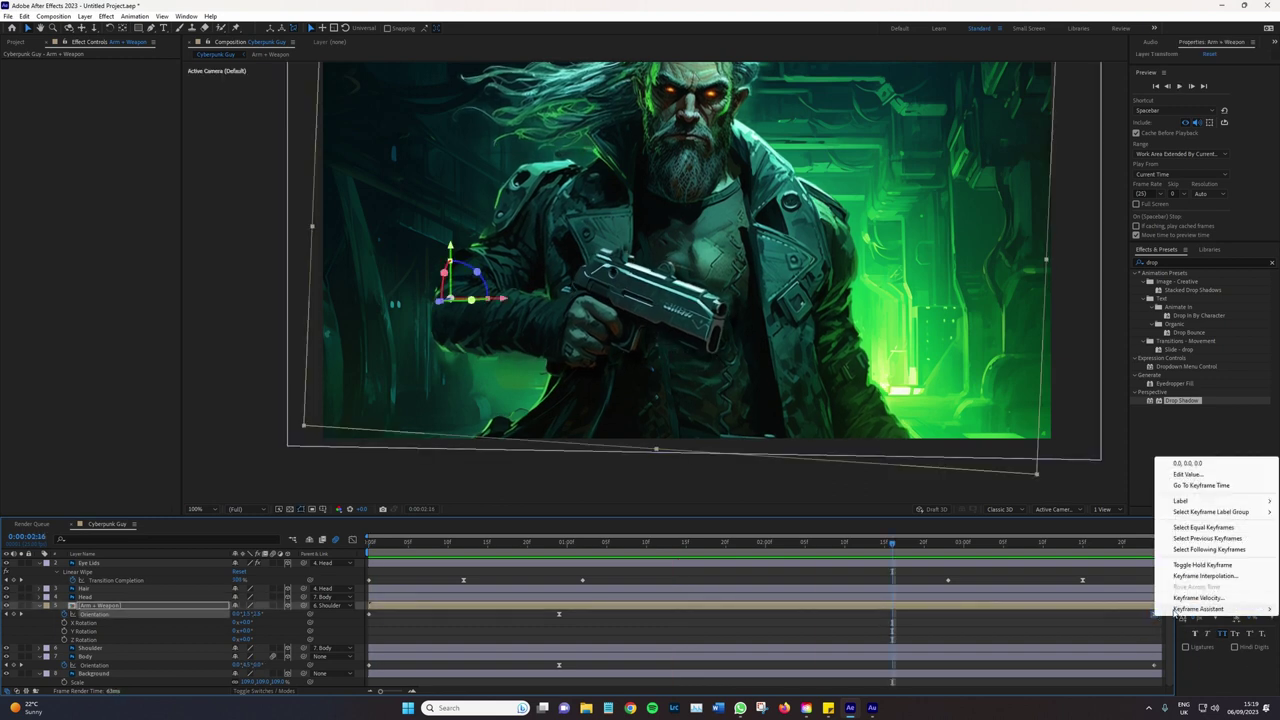
mouse_move(1200, 608)
left_click(1048, 641)
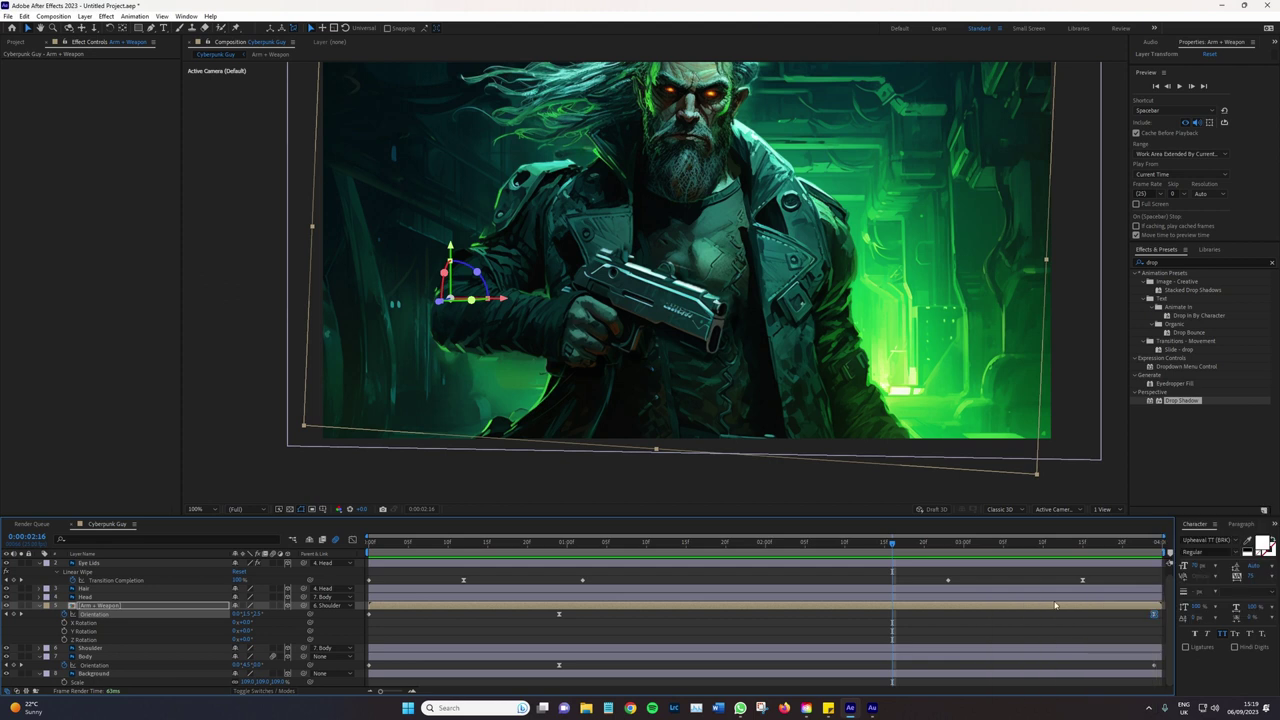
left_click_drag(1152, 617, 1155, 622)
key("space")
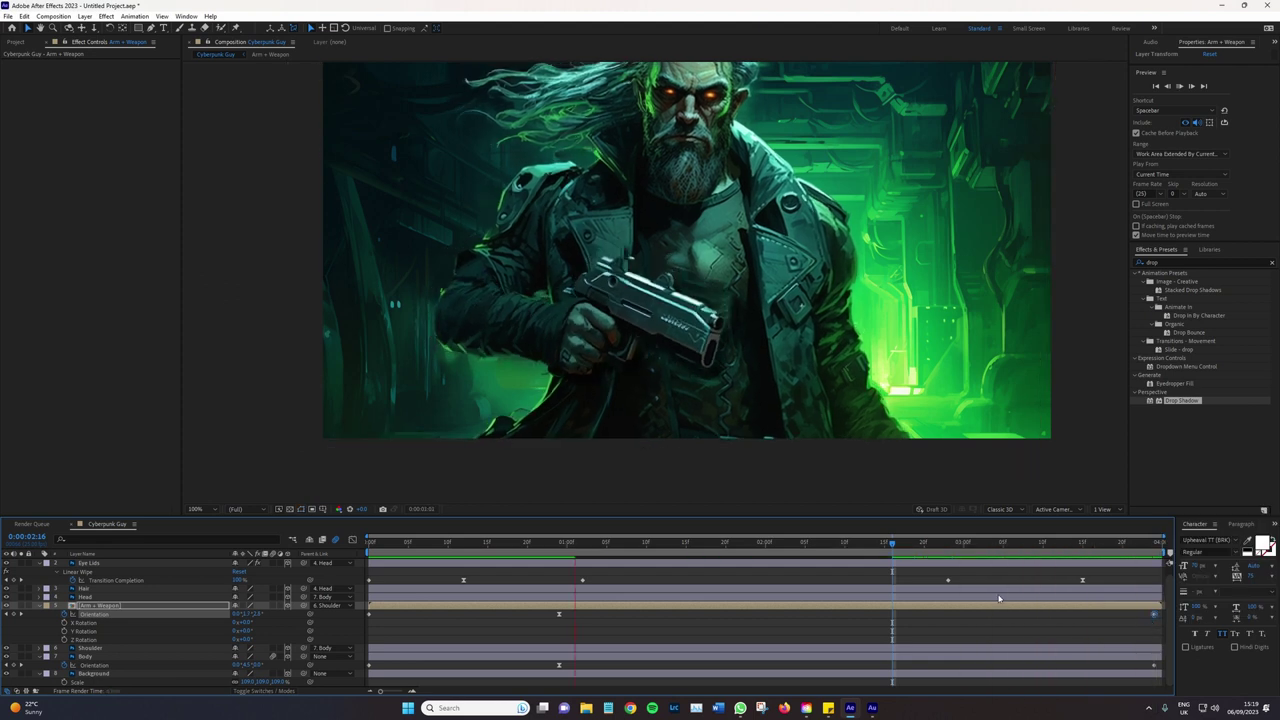
key("space")
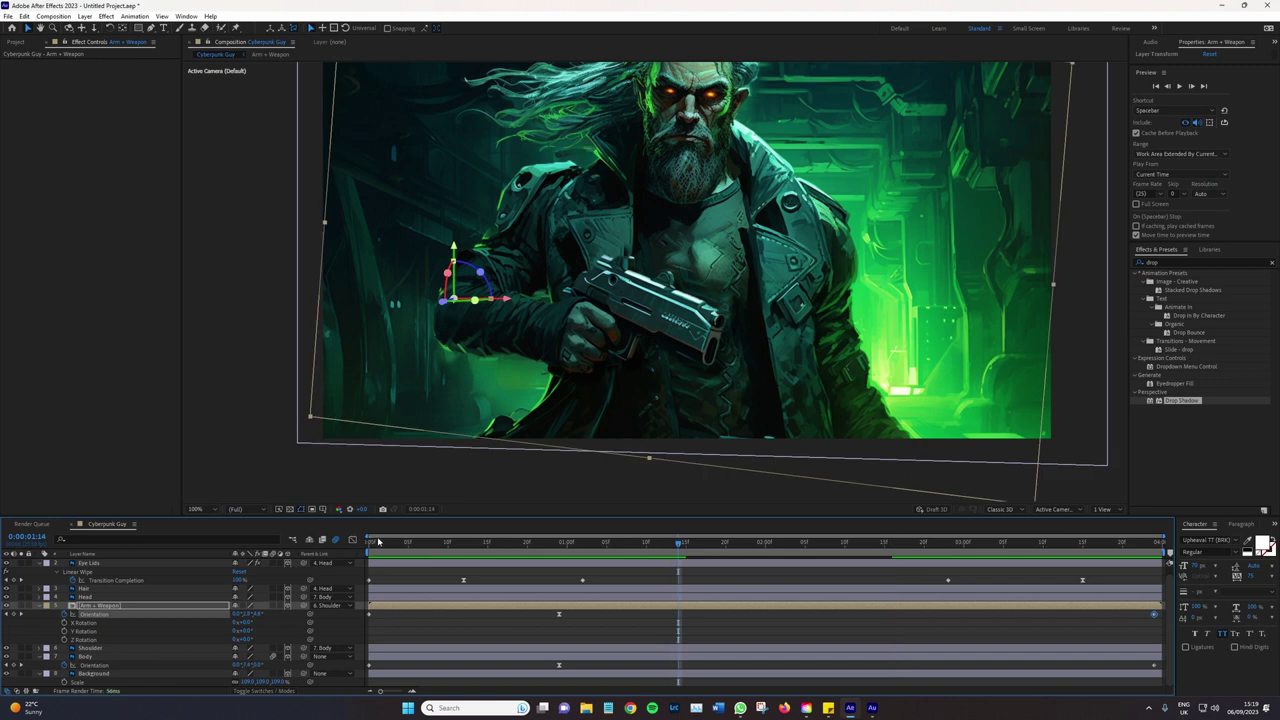
key("Home")
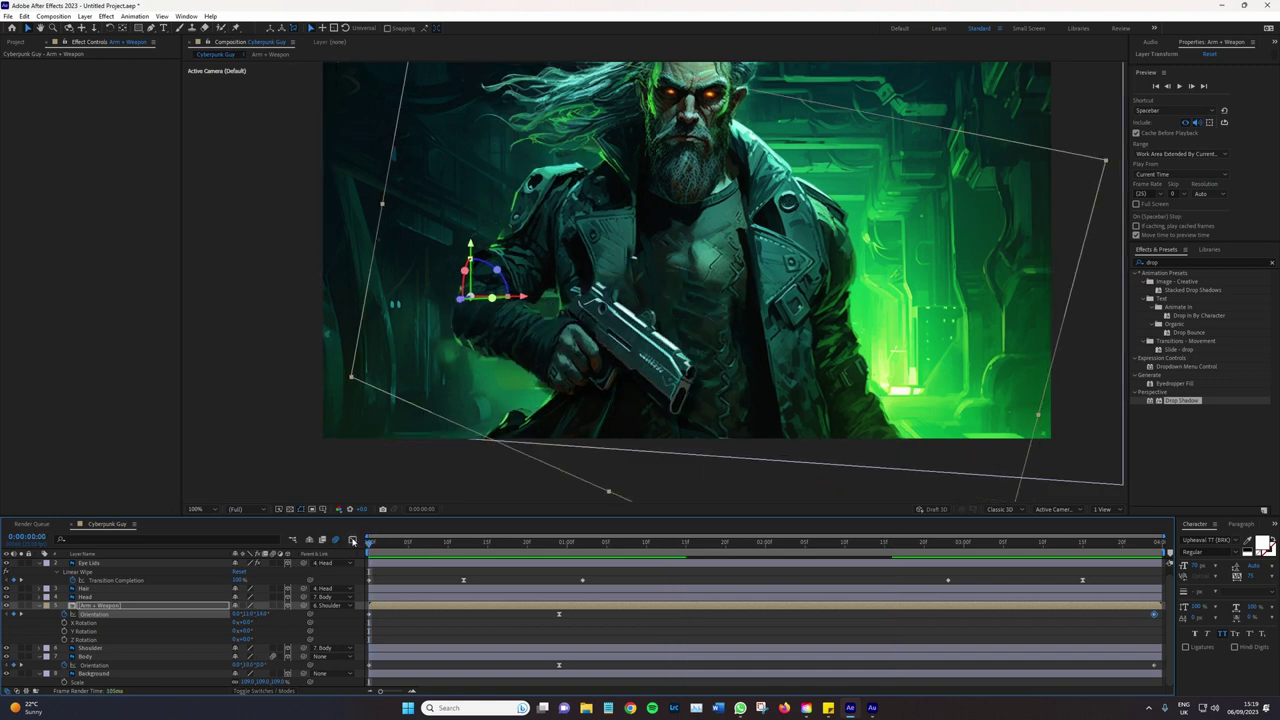
Show the Orientation speed curve in the Graph Editor with animated properties displayed
left_click(352, 540)
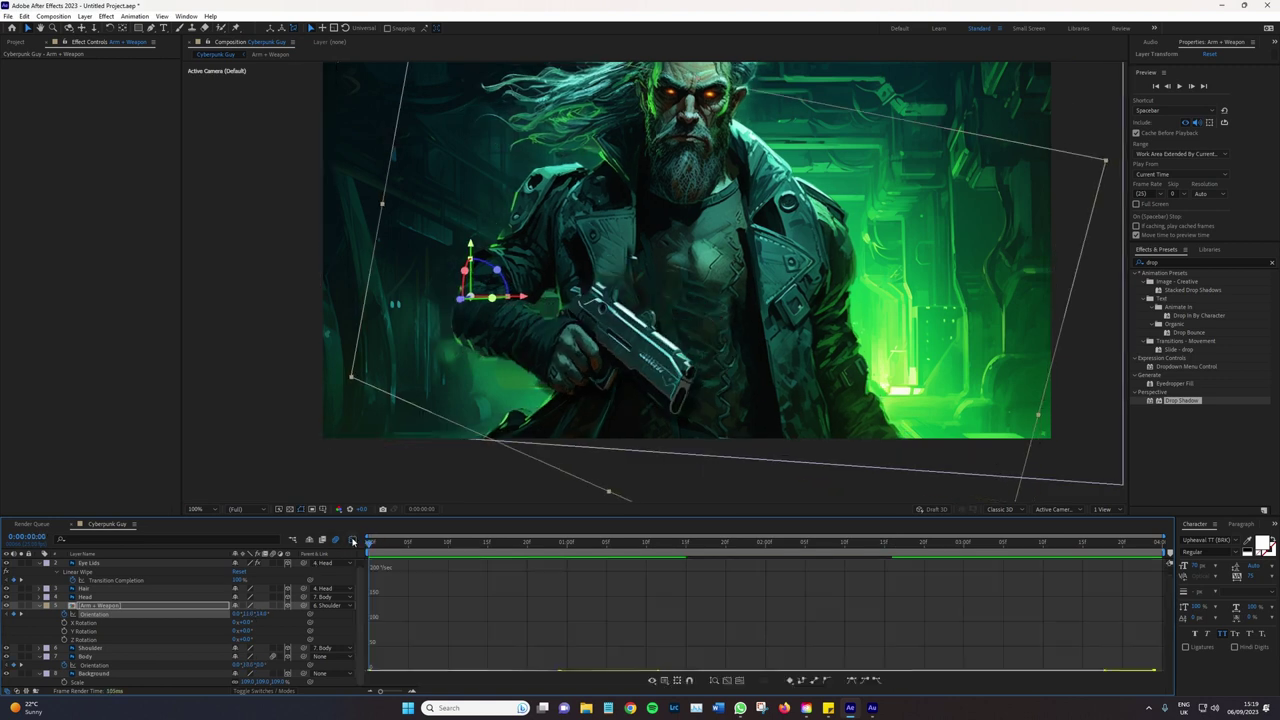
left_click(118, 614)
left_click(353, 541)
left_click(353, 541)
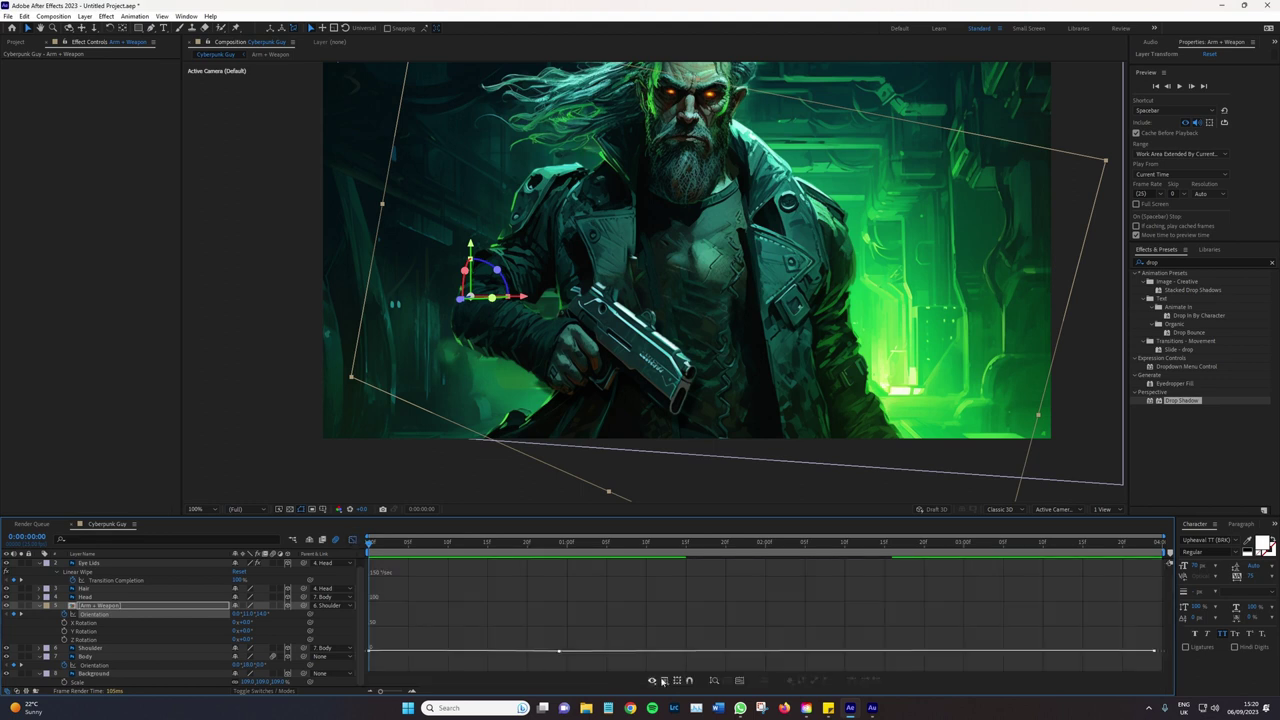
left_click(652, 681)
left_click(700, 657)
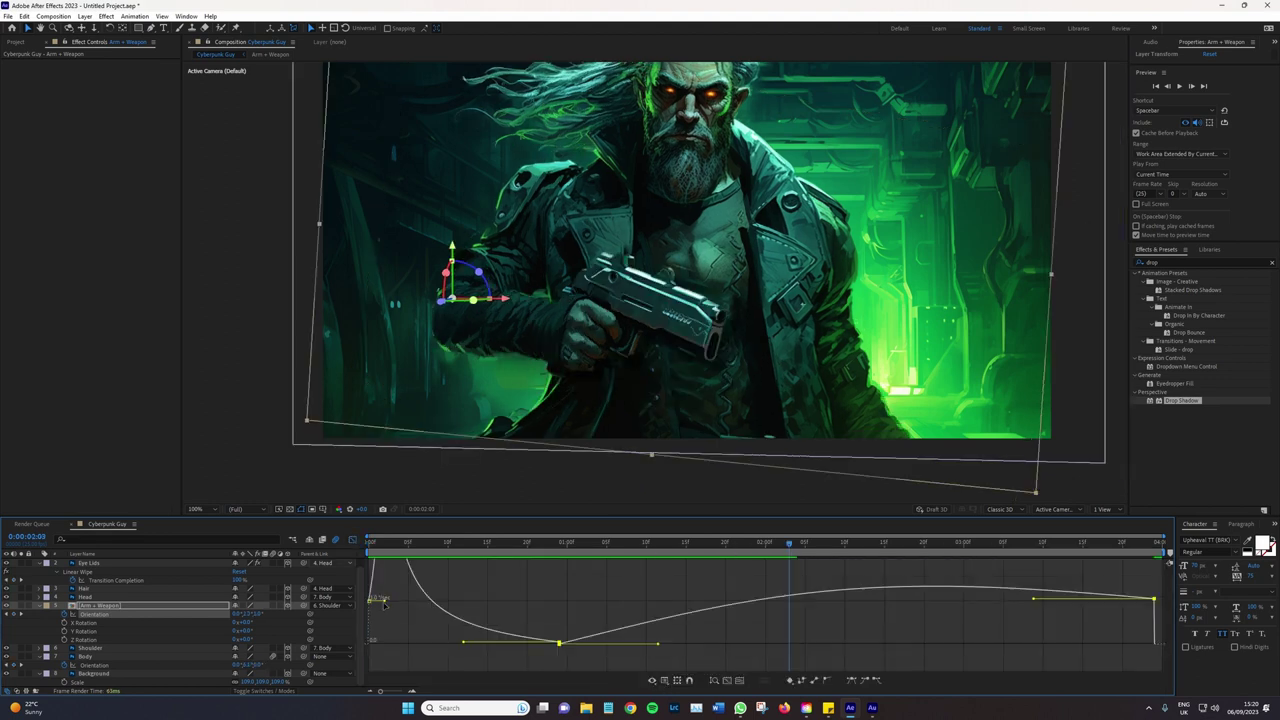
Drag the Bezier handles so speed peaks sharply before the middle keyframe
left_click_drag(388, 606, 432, 610)
key("space")
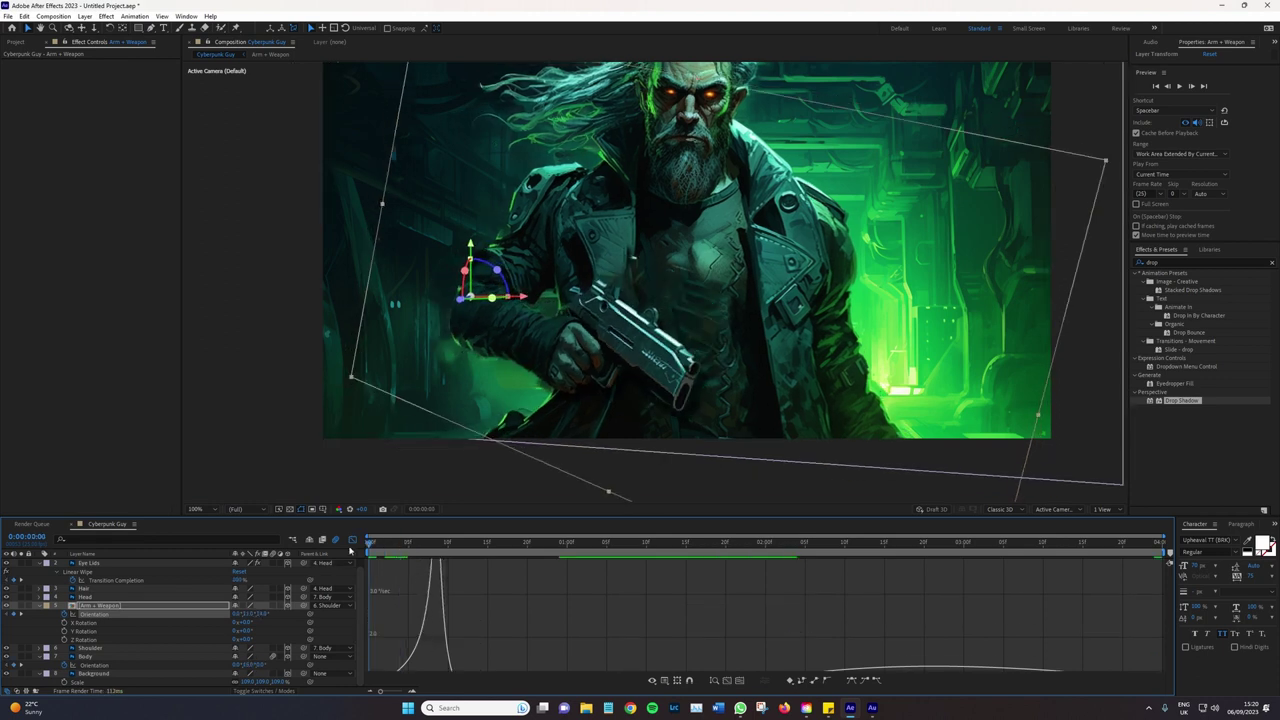
key("space")
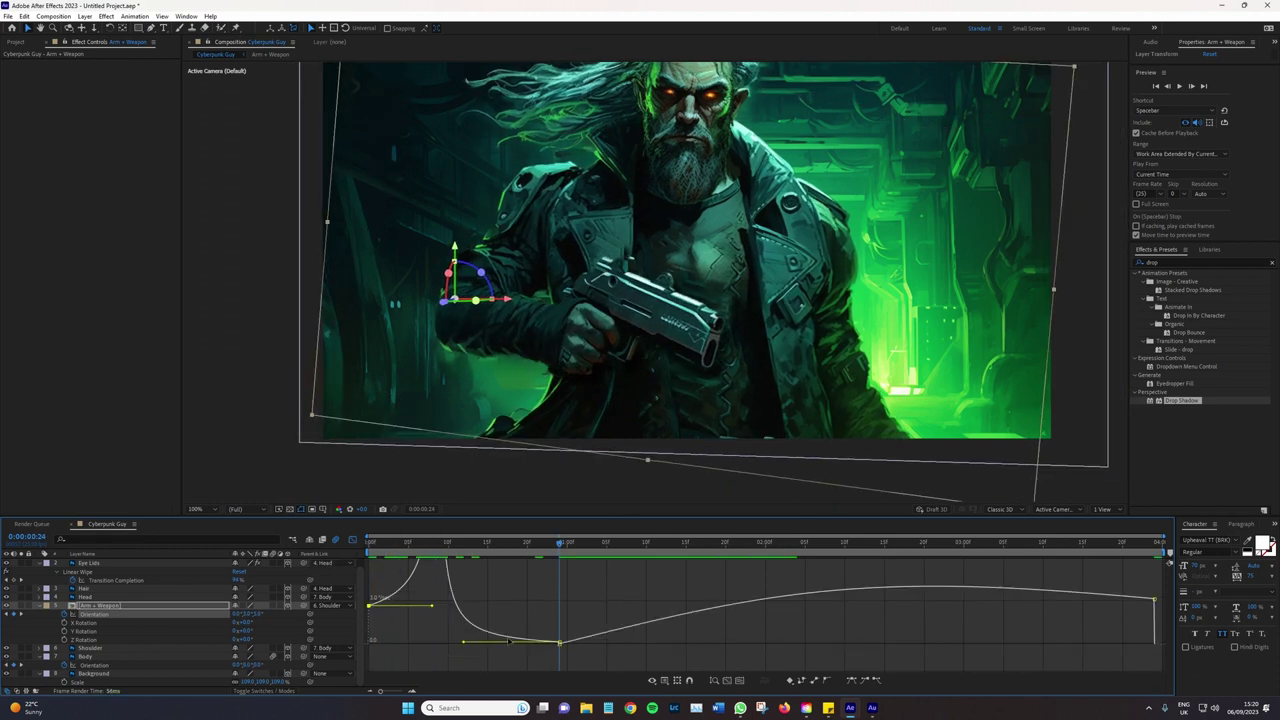
scroll(437, 632, "up", 1)
left_click_drag(464, 663, 458, 632)
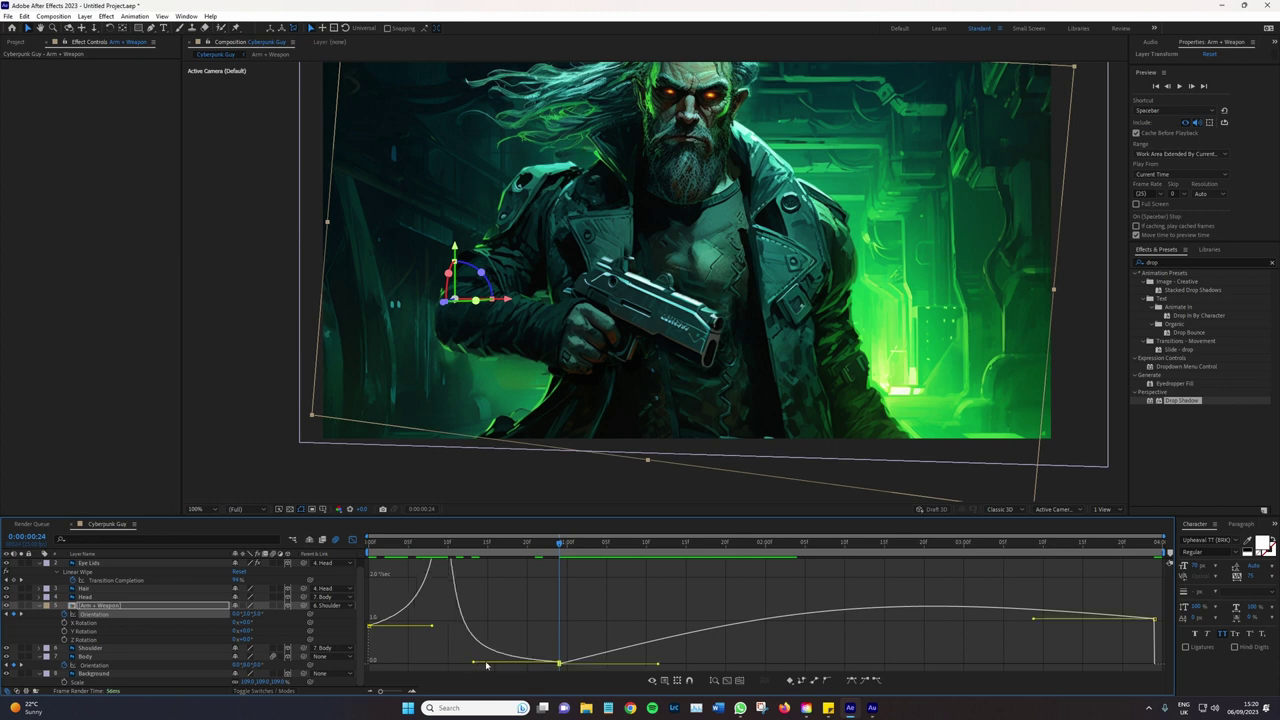
left_click_drag(521, 659, 555, 663)
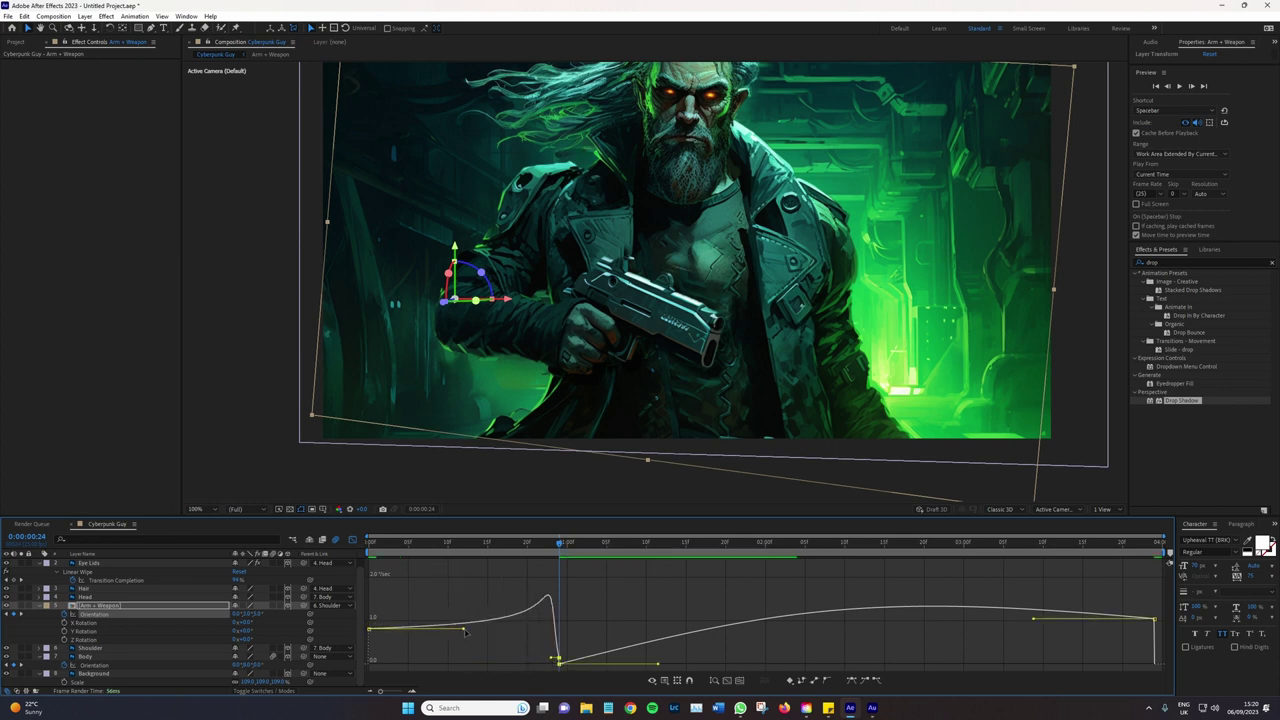
left_click_drag(463, 628, 463, 626)
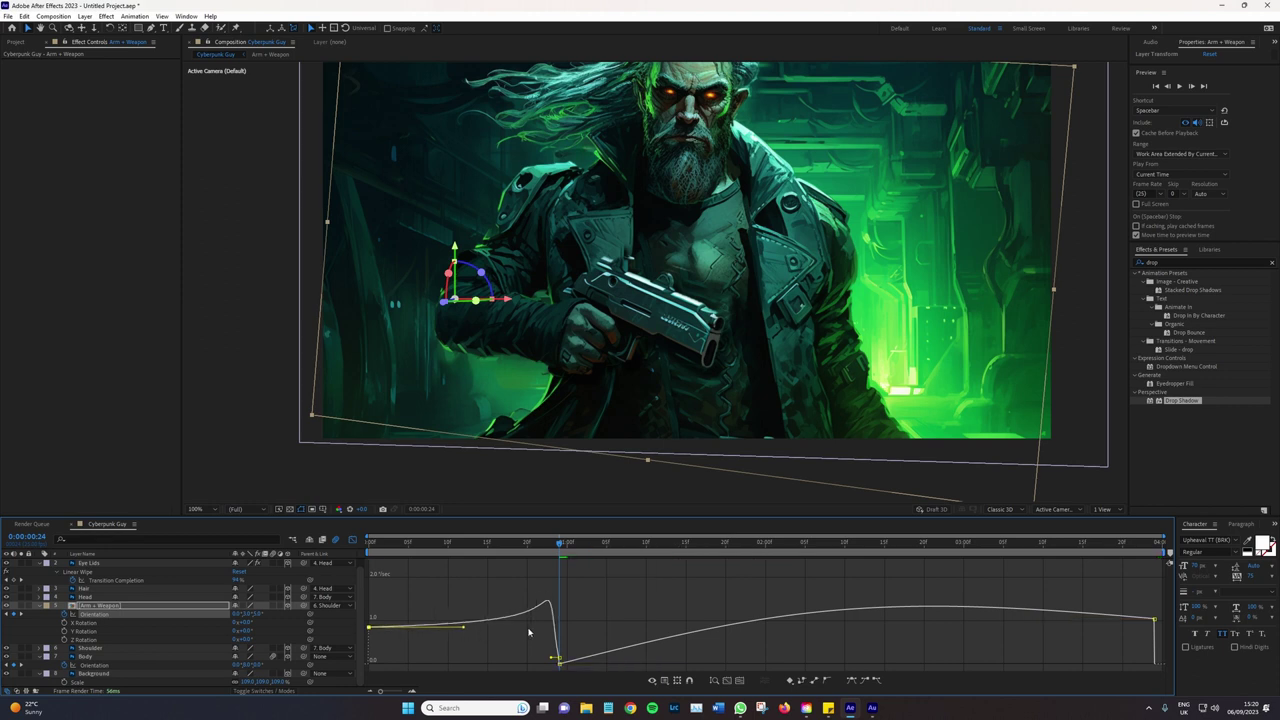
Preview the reshaped swing from an earlier frame and from 0:00:01:20
left_click(421, 554)
key("space")
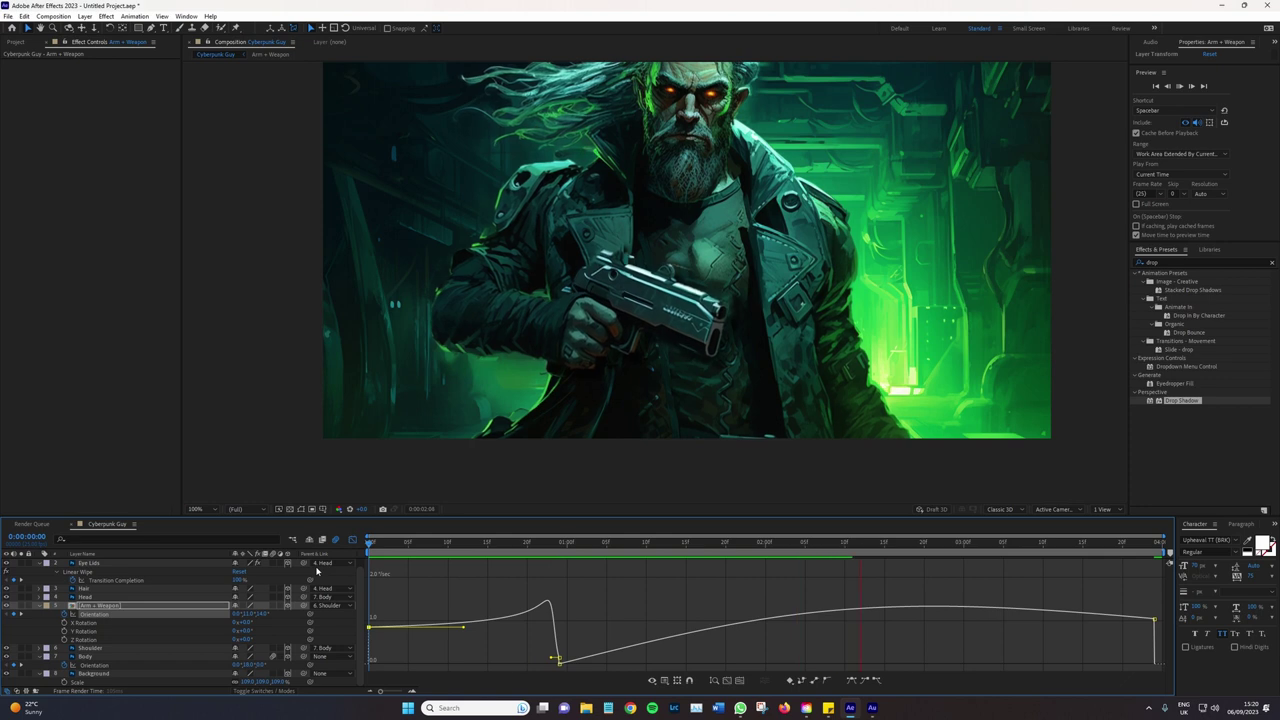
left_click(727, 547)
key("space")
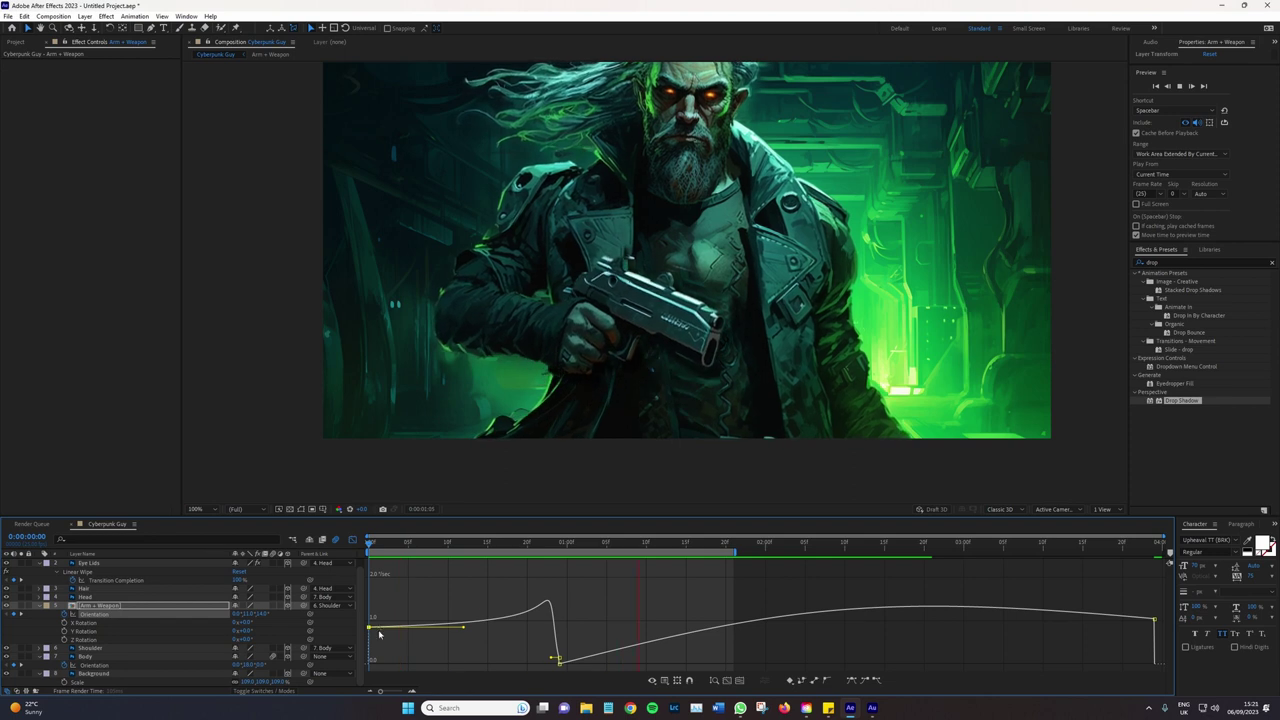
key("space")
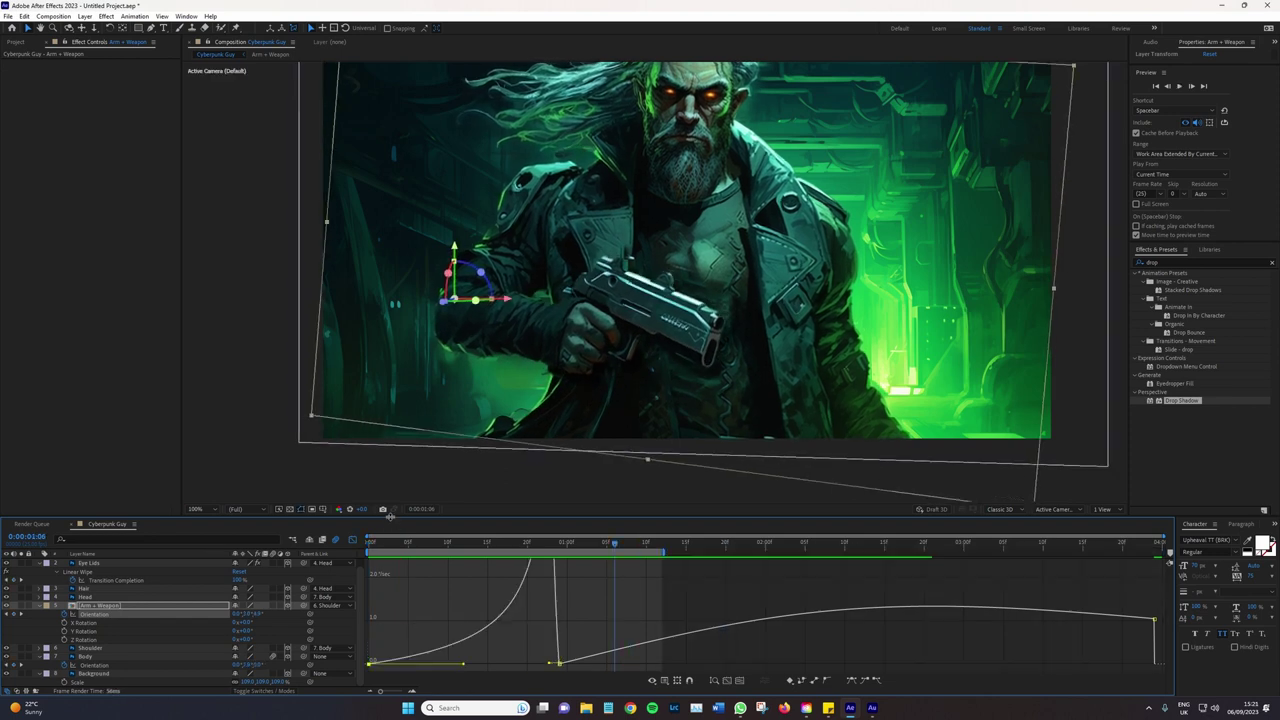
Make the graph area taller and replay the whole swing from the first frame
left_click_drag(391, 519, 384, 412)
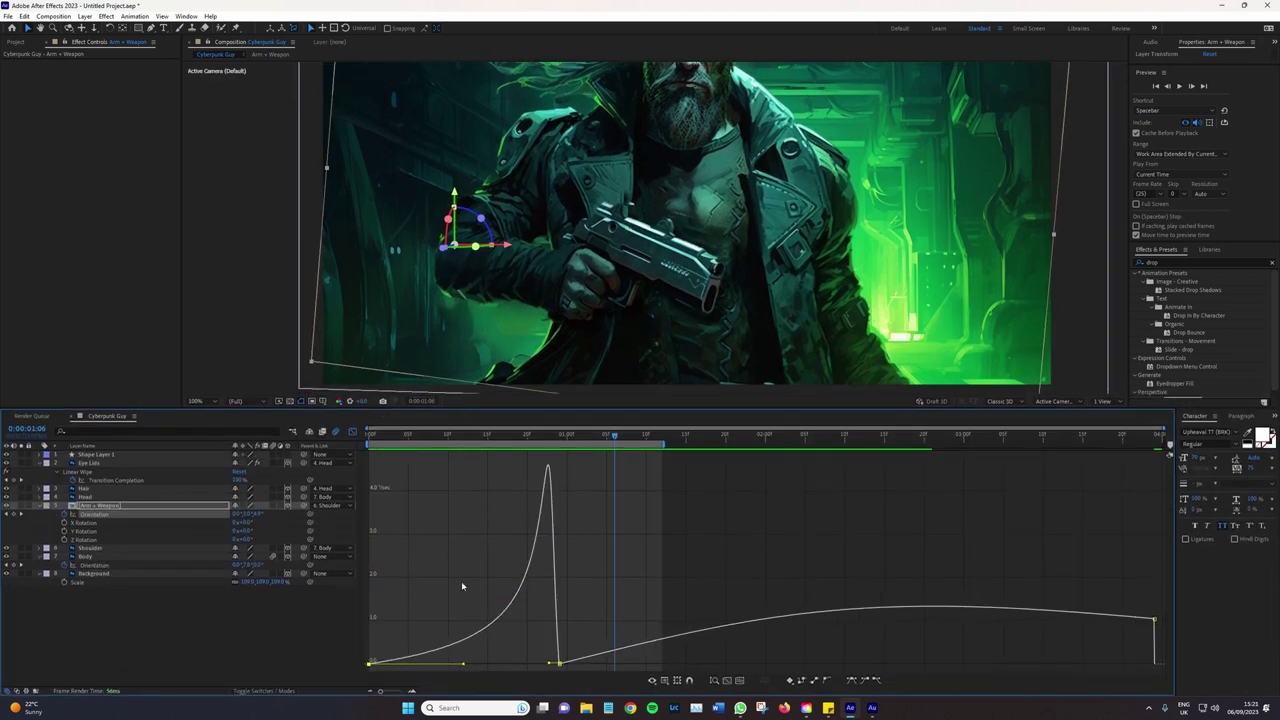
scroll(471, 600, "down", 1)
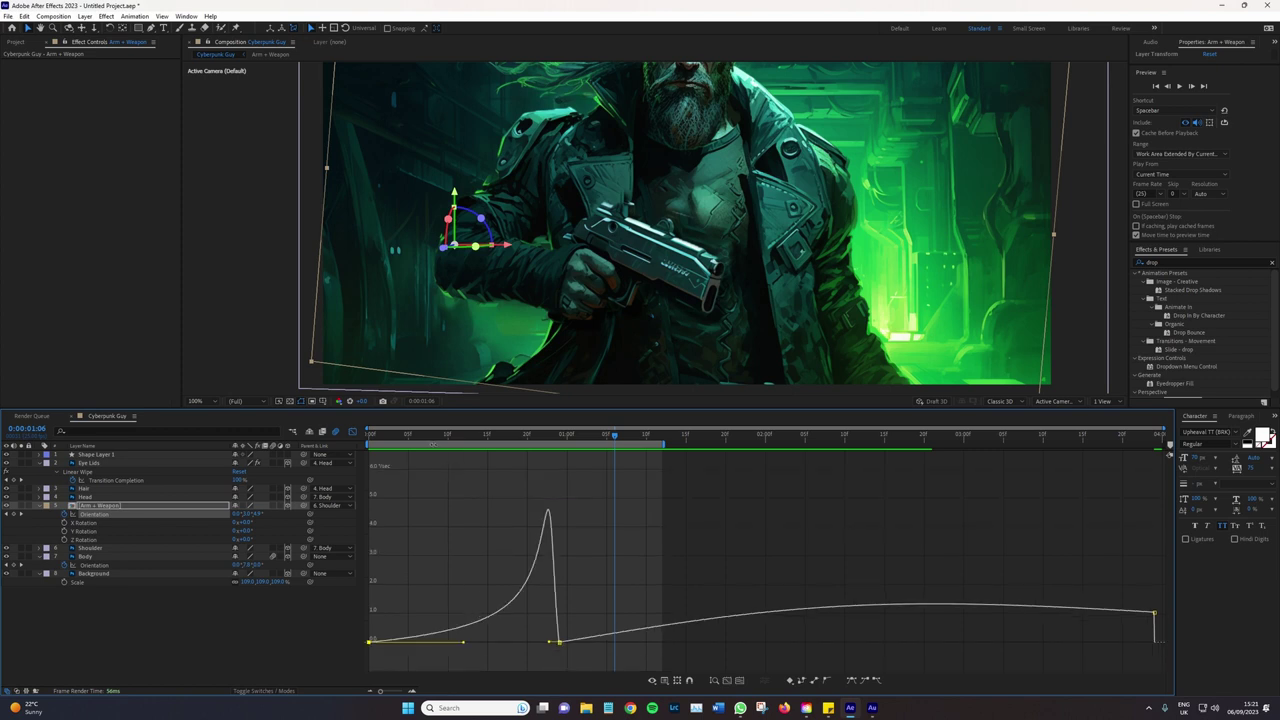
key("Home")
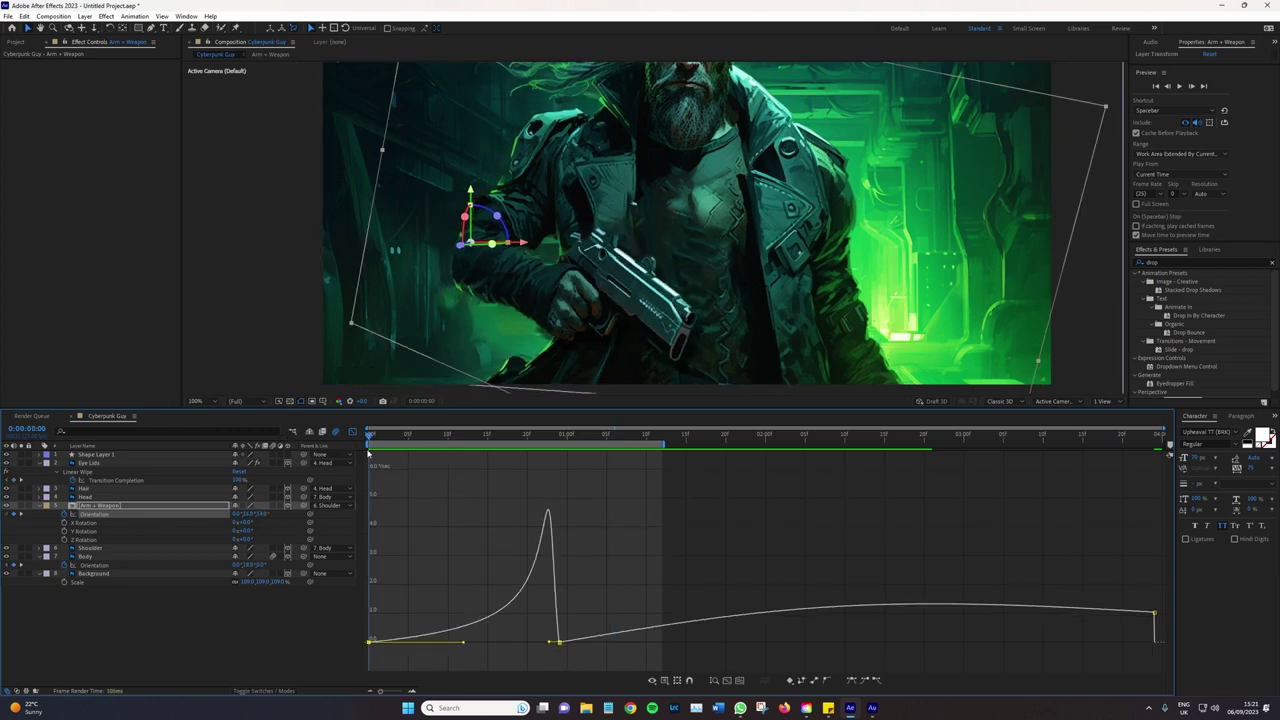
key("space")
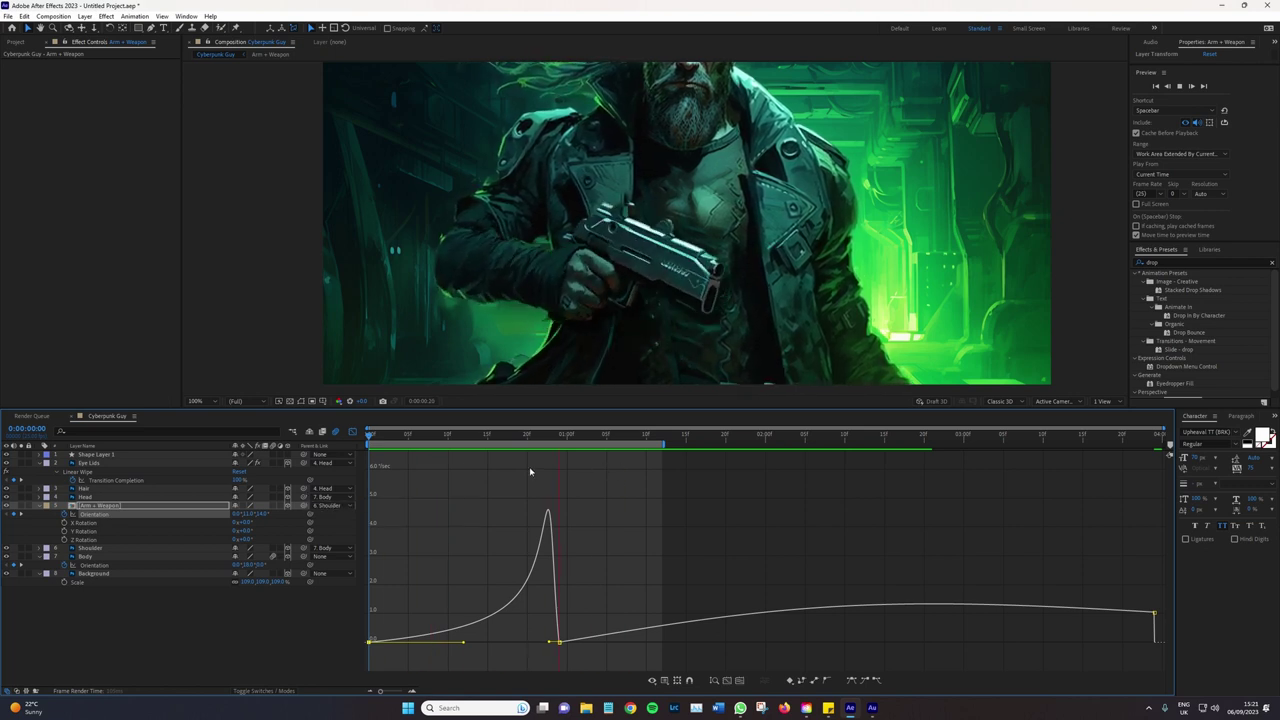
key("space")
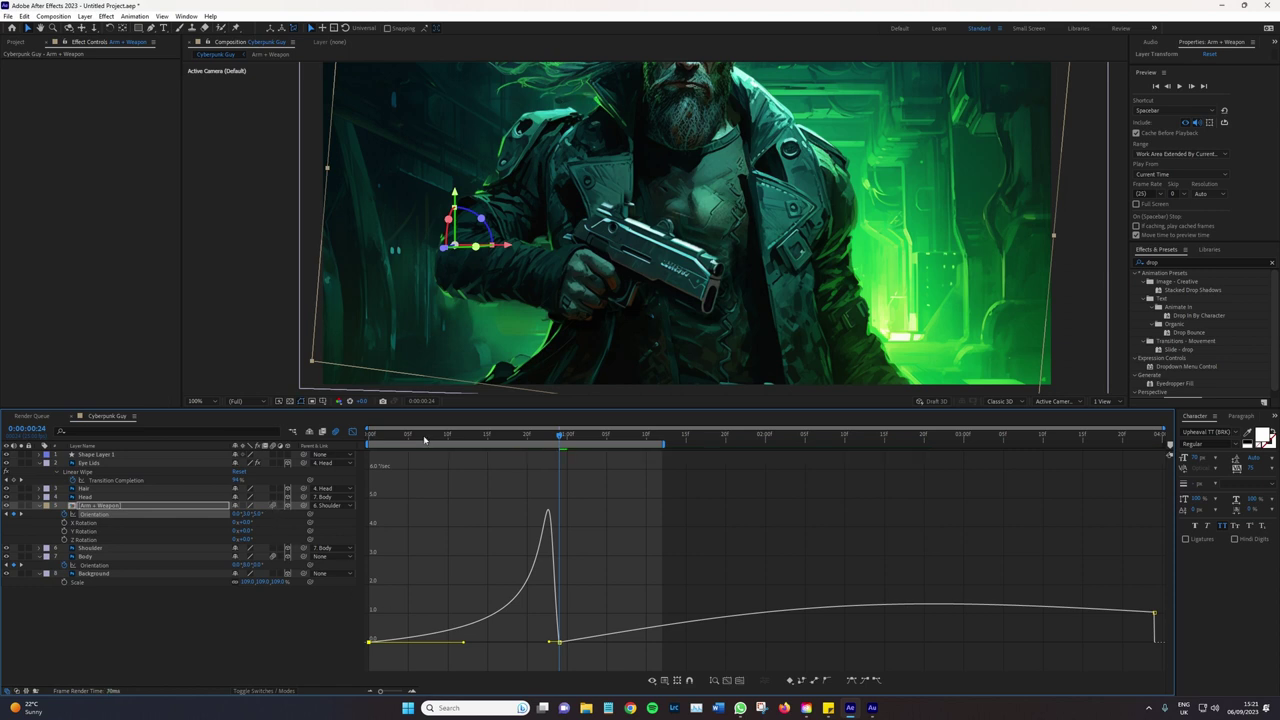
key("Home")
key("space")
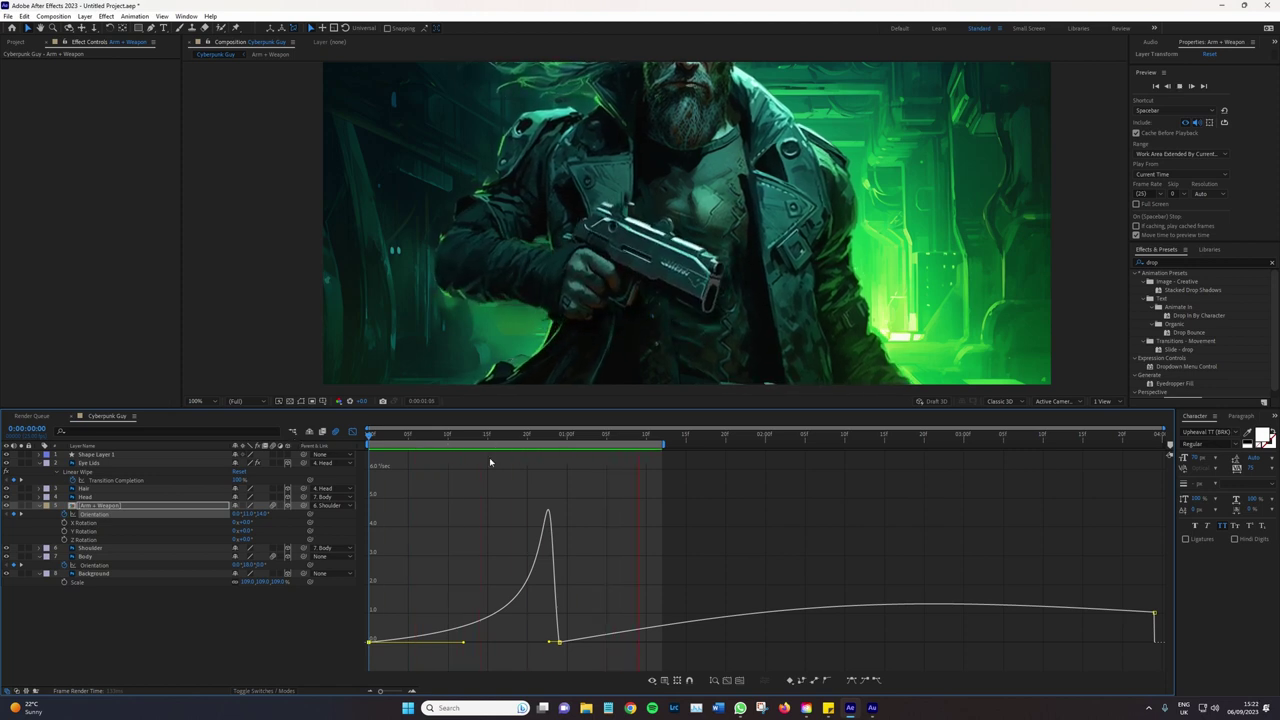
key("space")
Close the Graph Editor, play the full animation from the start, and select the Shoulder layer
left_click(353, 432)
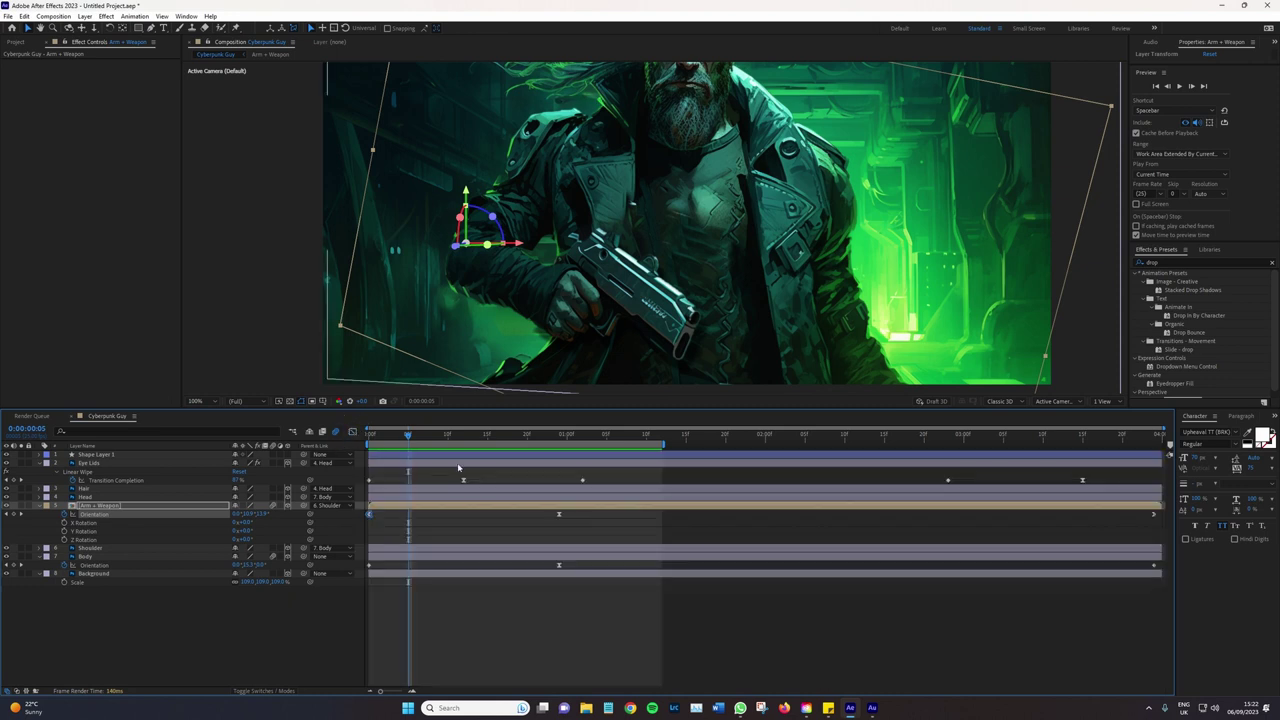
key("Home")
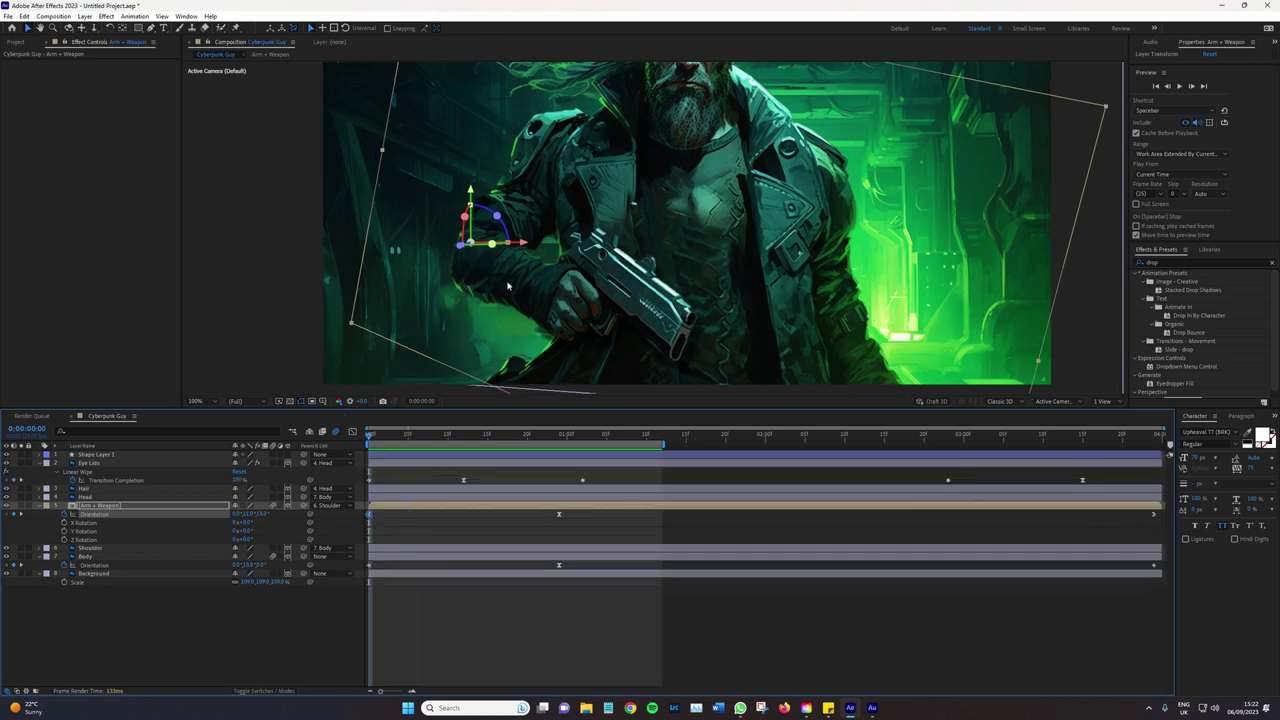
scroll(642, 233, "down", 2)
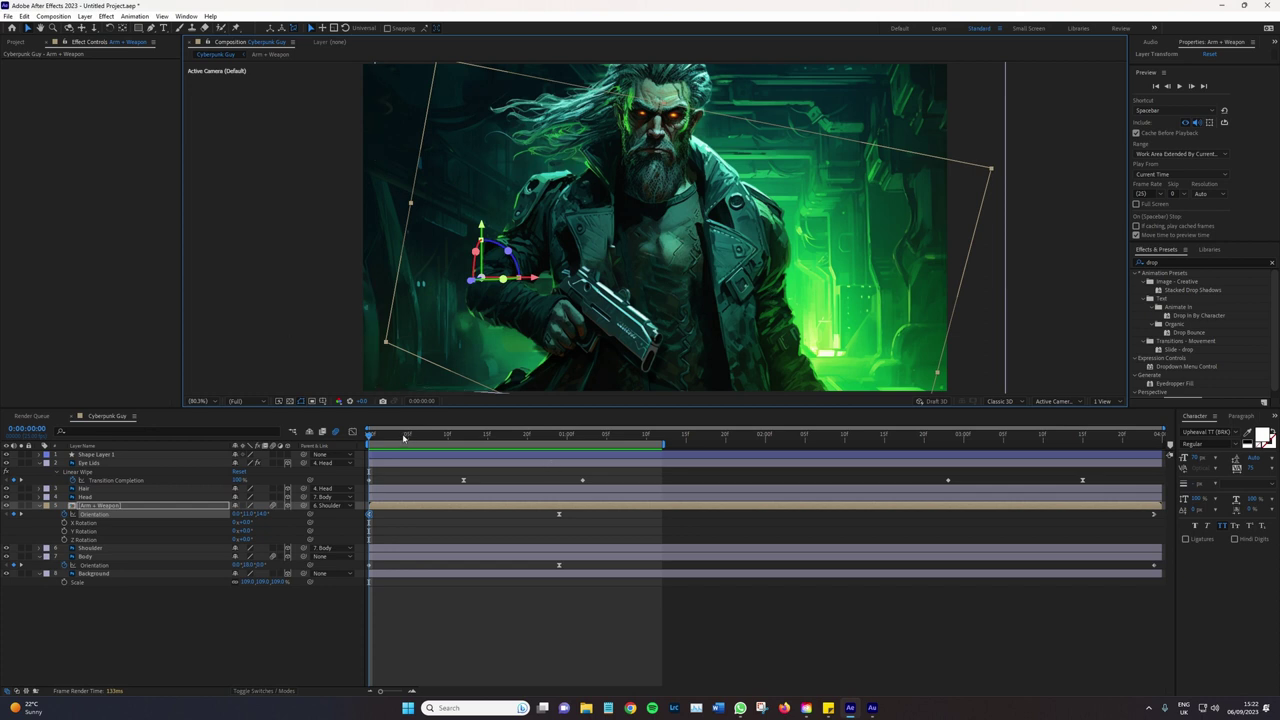
key("space")
key("space")
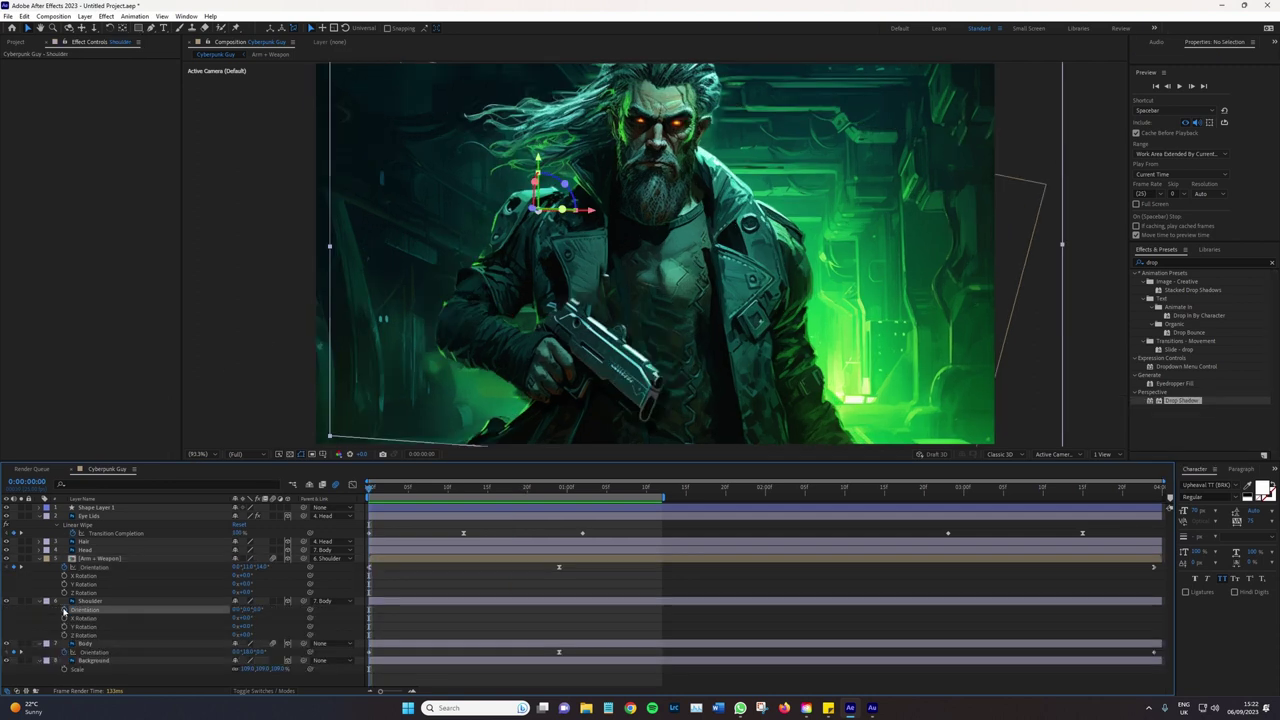
left_click(104, 602)
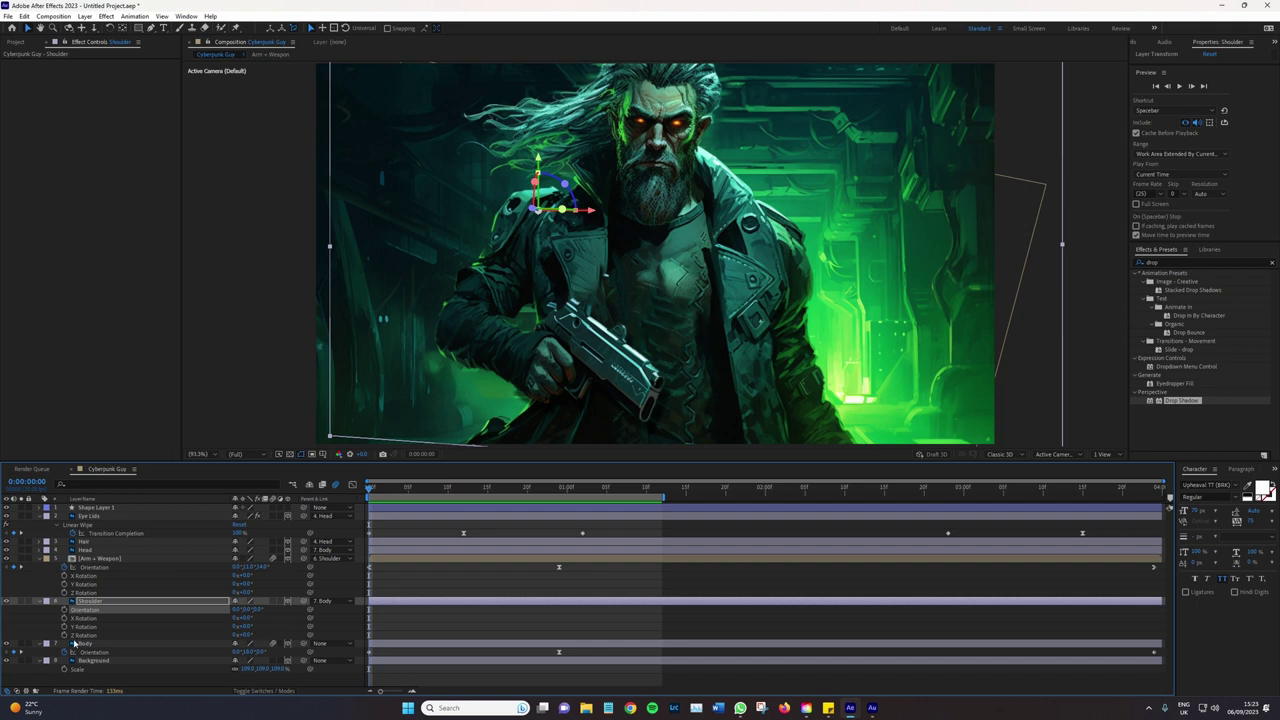
Keyframe the Shoulder's Z Rotation at the start and again at frame 24
left_click(63, 636)
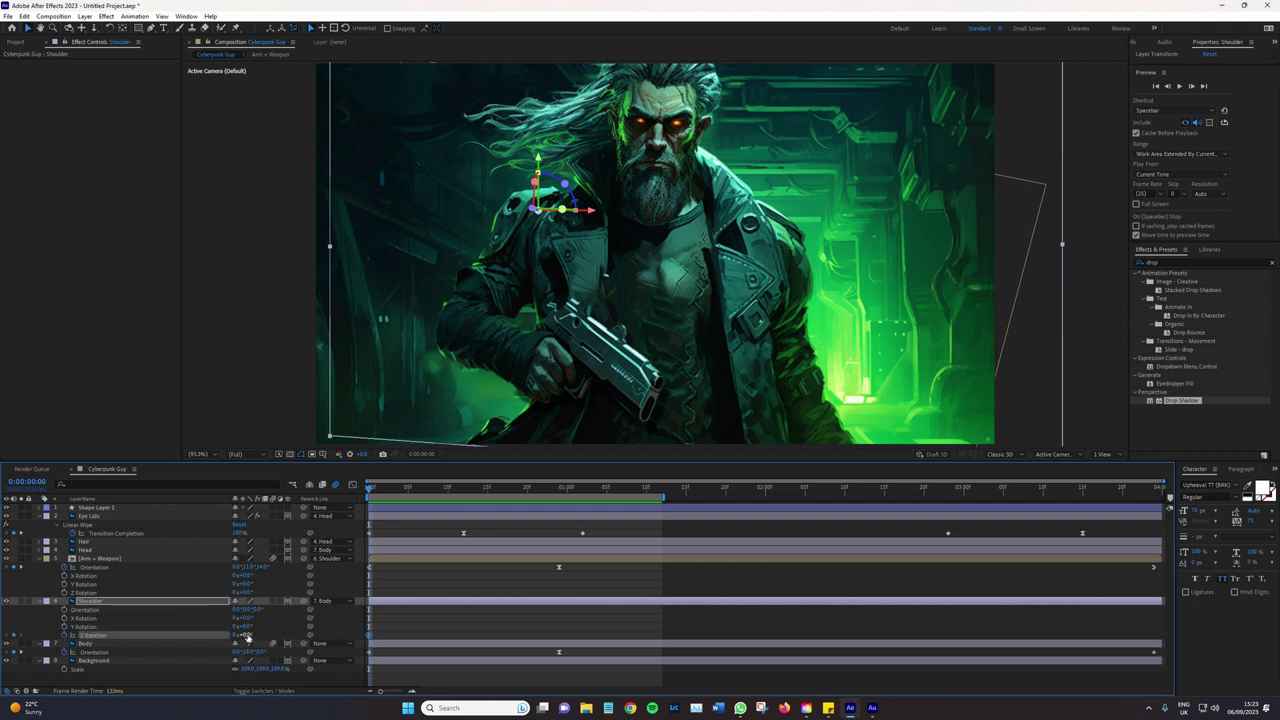
left_click_drag(248, 635, 246, 635)
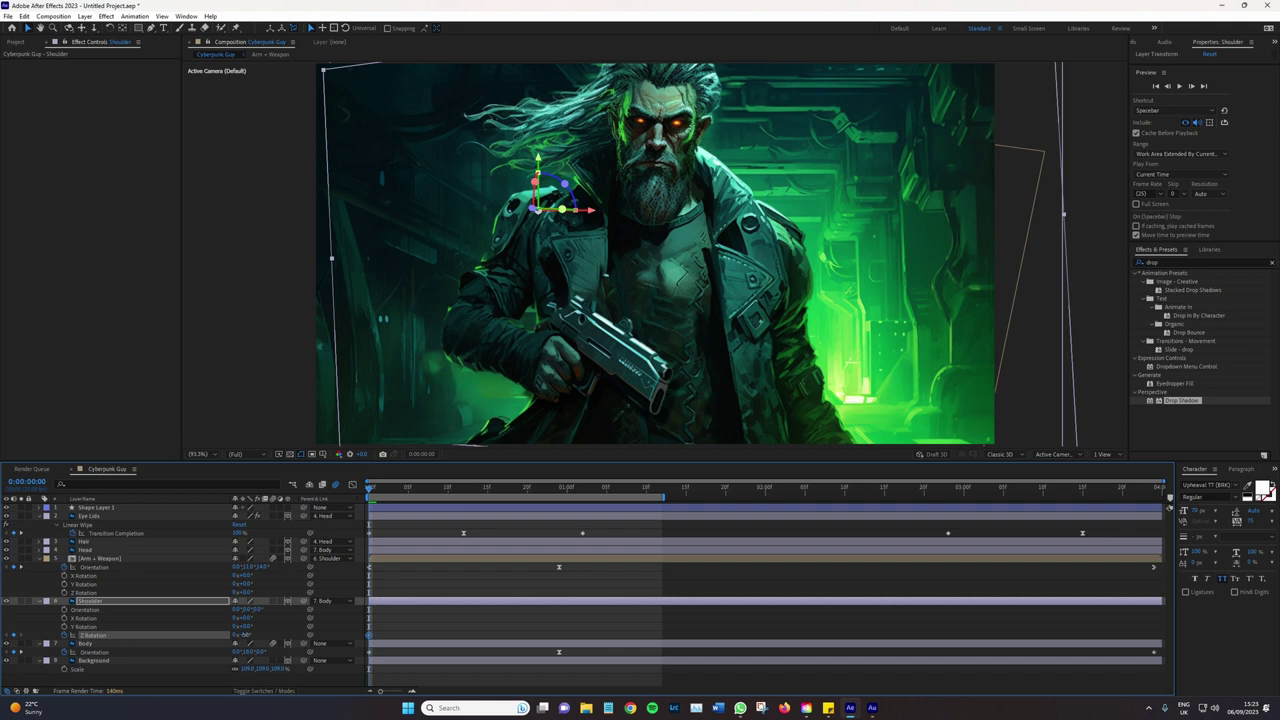
left_click_drag(528, 254, 519, 254)
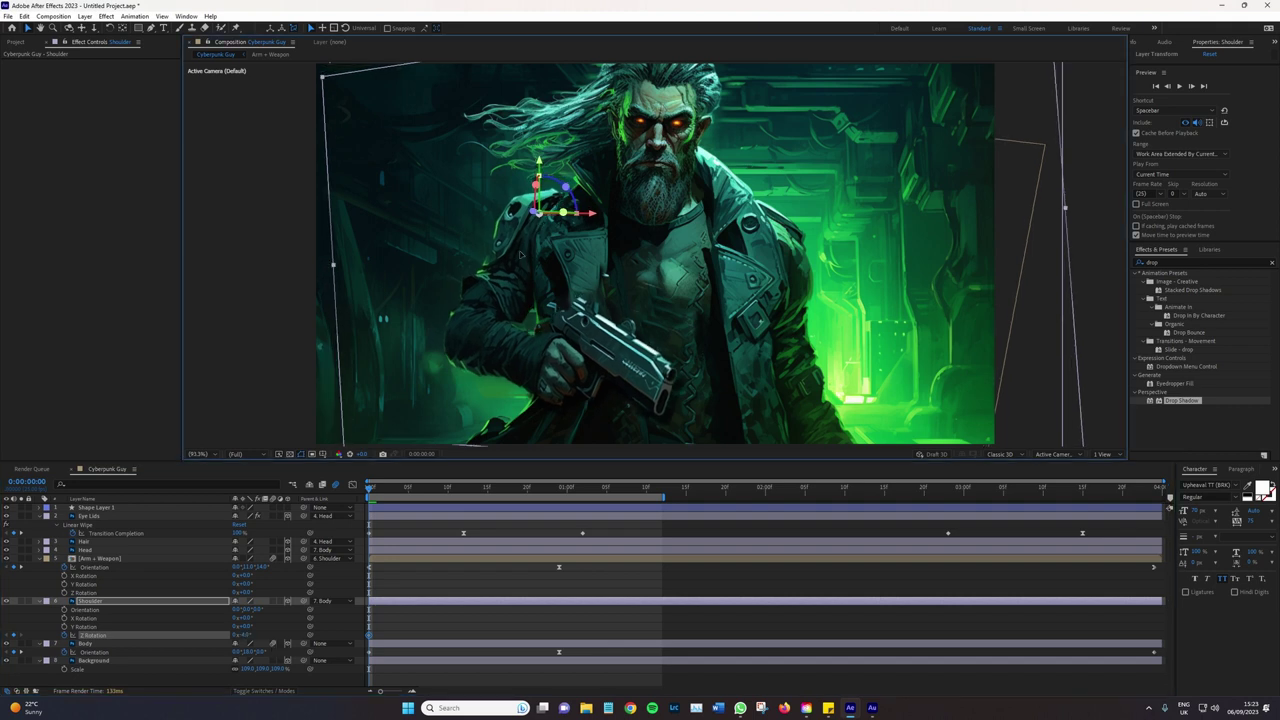
left_click(519, 255)
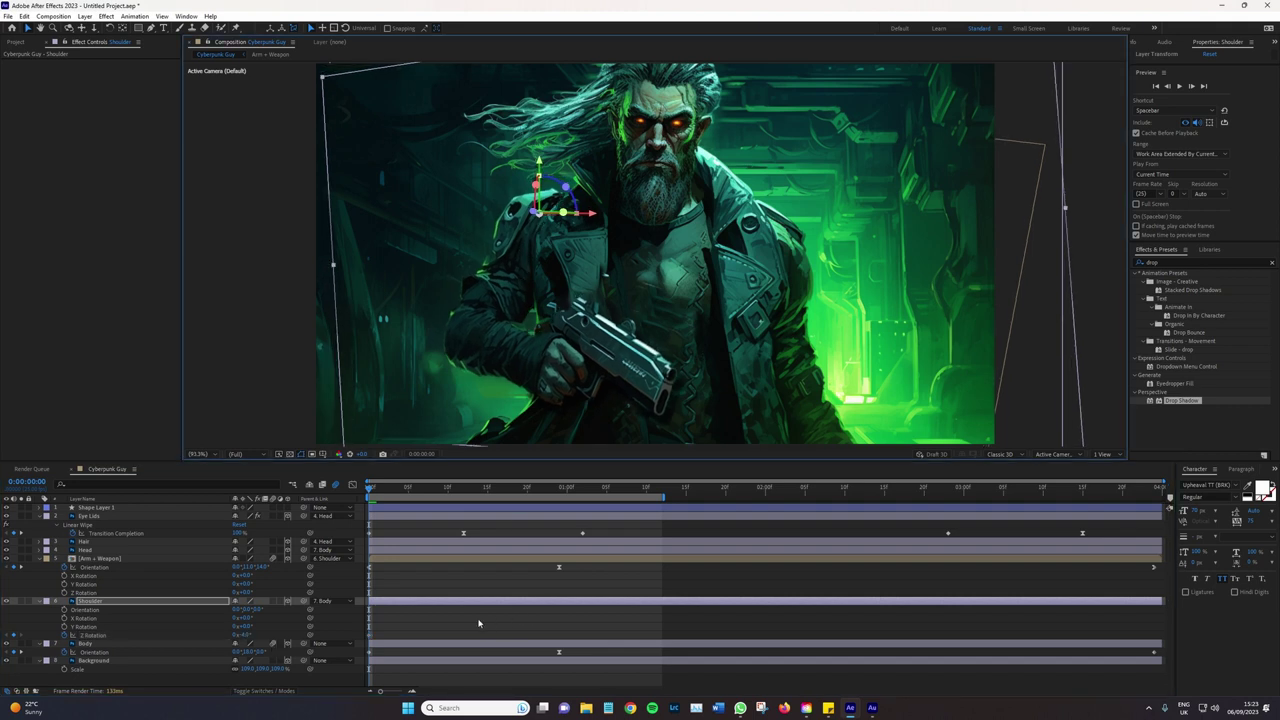
left_click(558, 492)
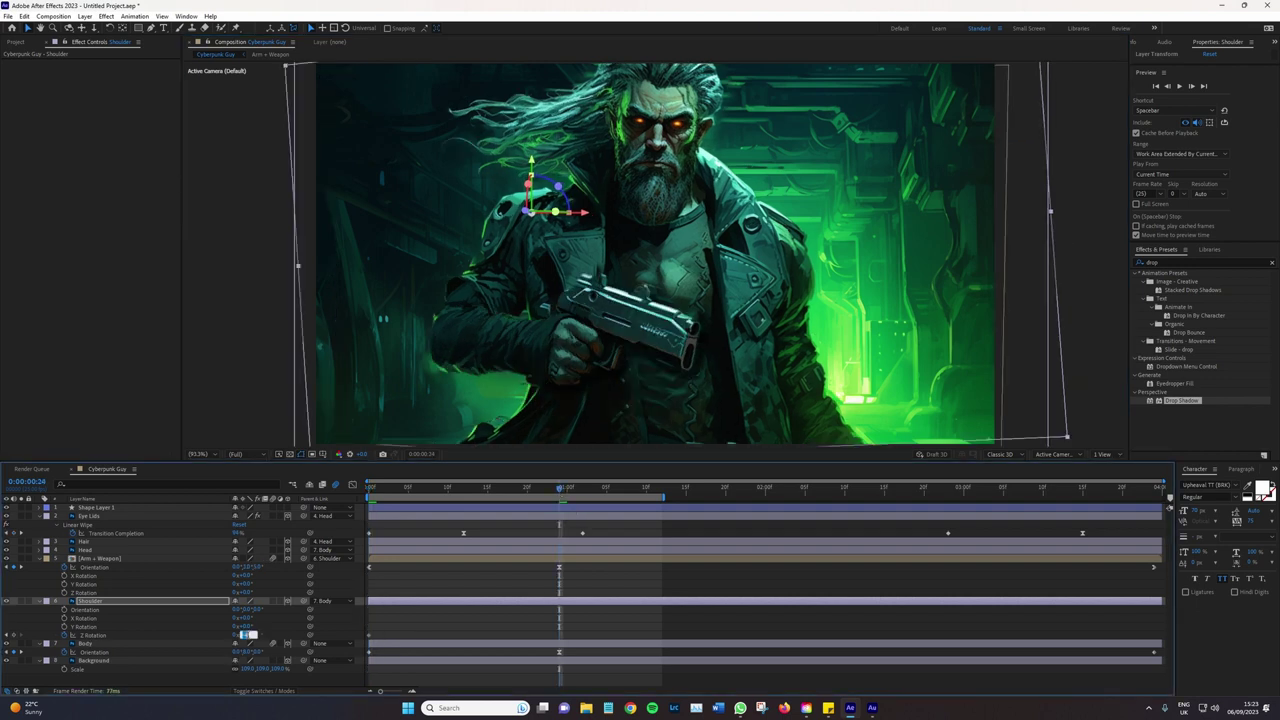
left_click_drag(247, 636, 253, 636)
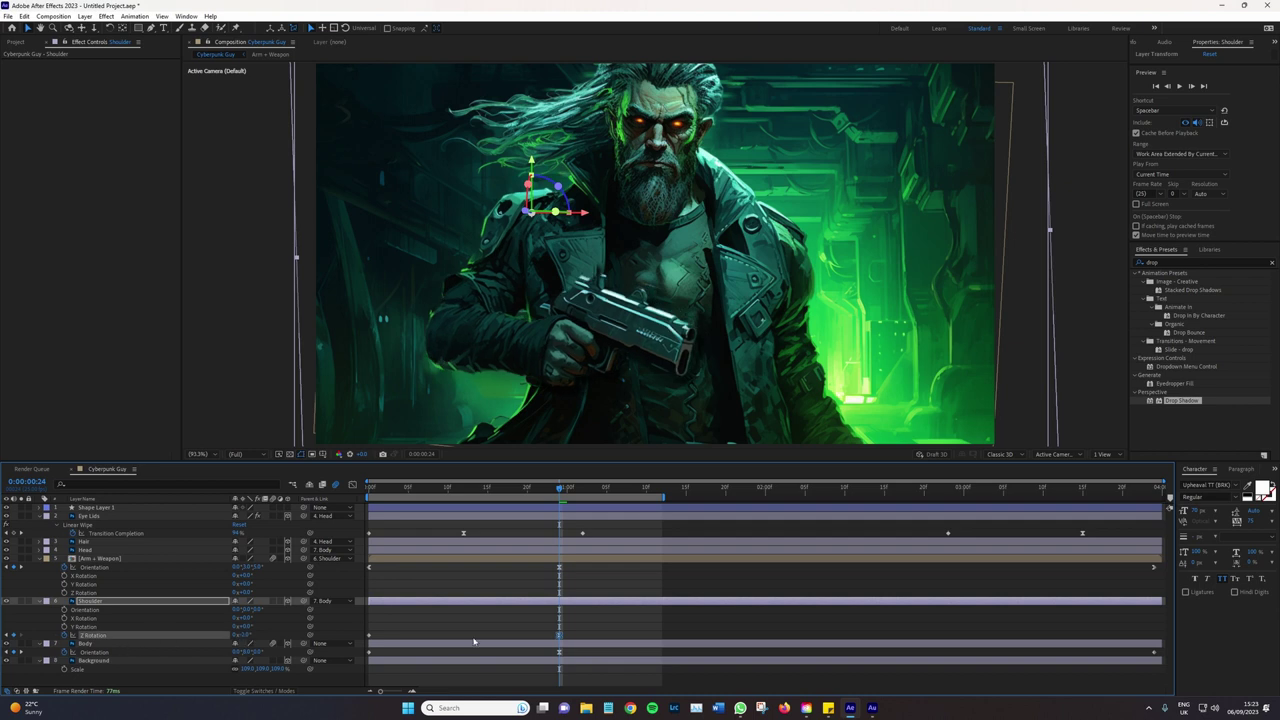
Add a Shoulder Z Rotation keyframe at the end of the composition by entering a value
key("End")
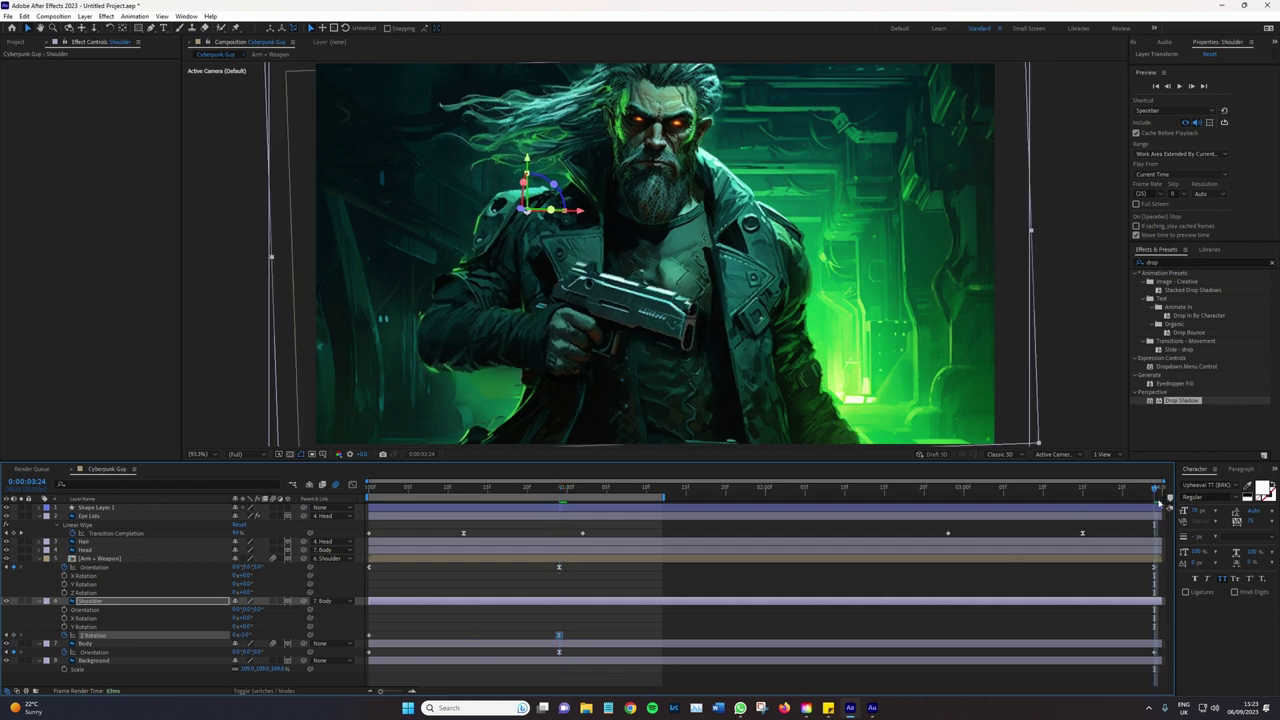
left_click(243, 635)
key("Return")
left_click(245, 635)
key("Return")
Play back the shoulder and arm swing from the start to check the motion
key("Home")
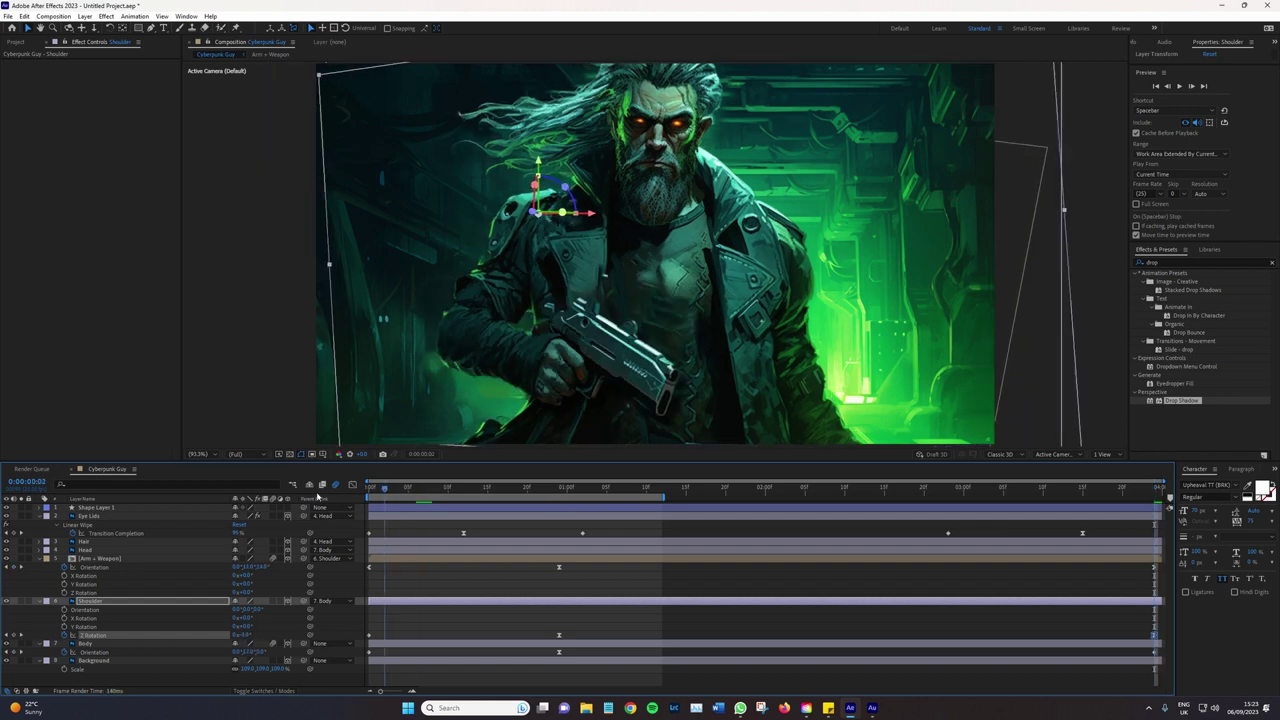
key("space")
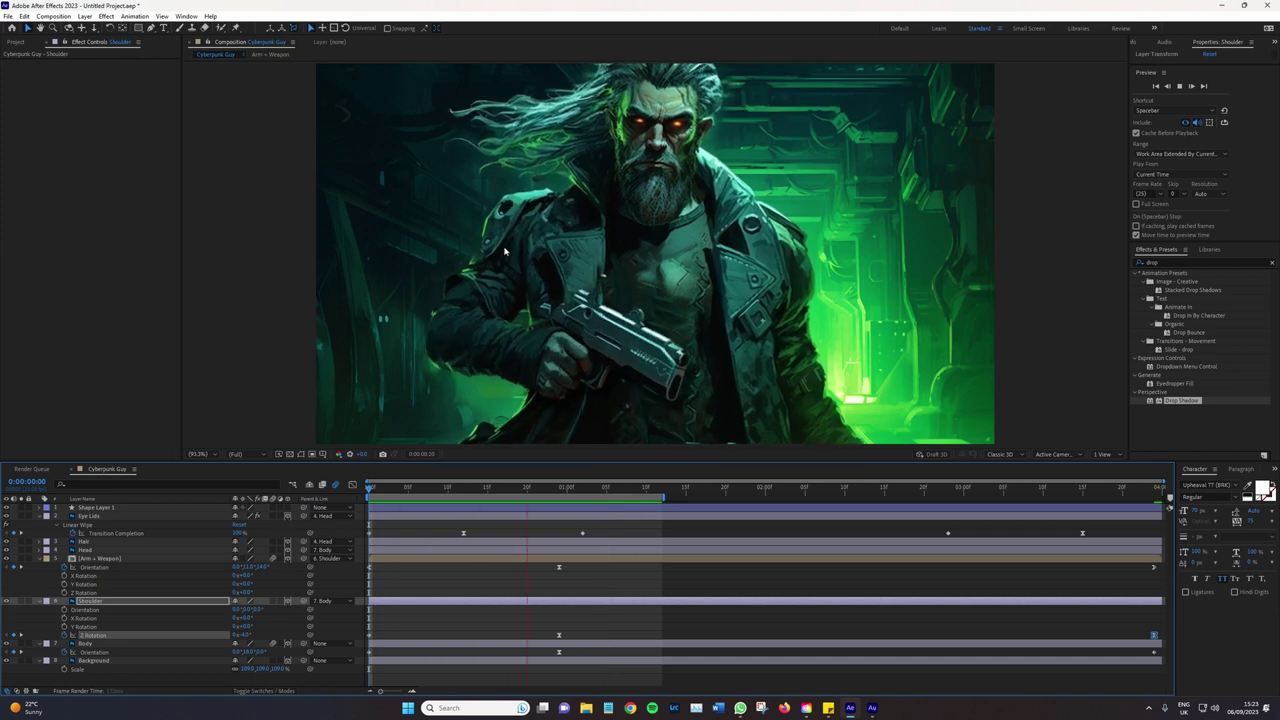
key("space")
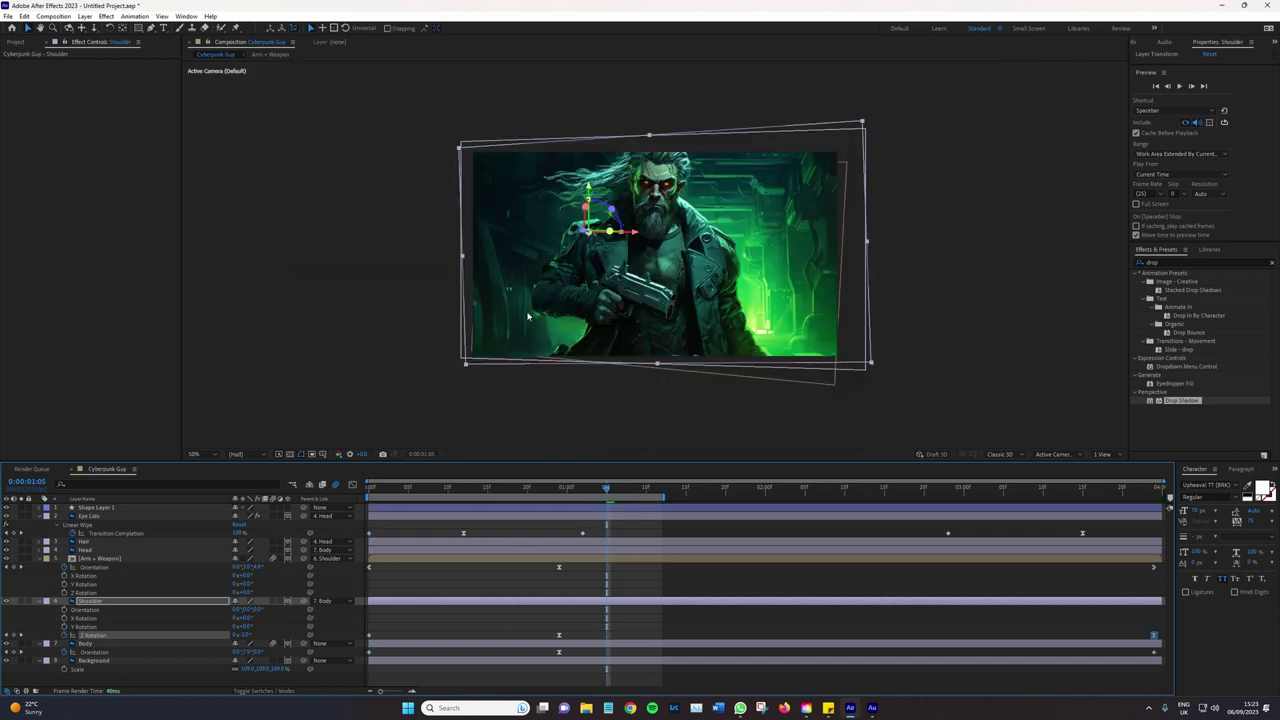
key("space")
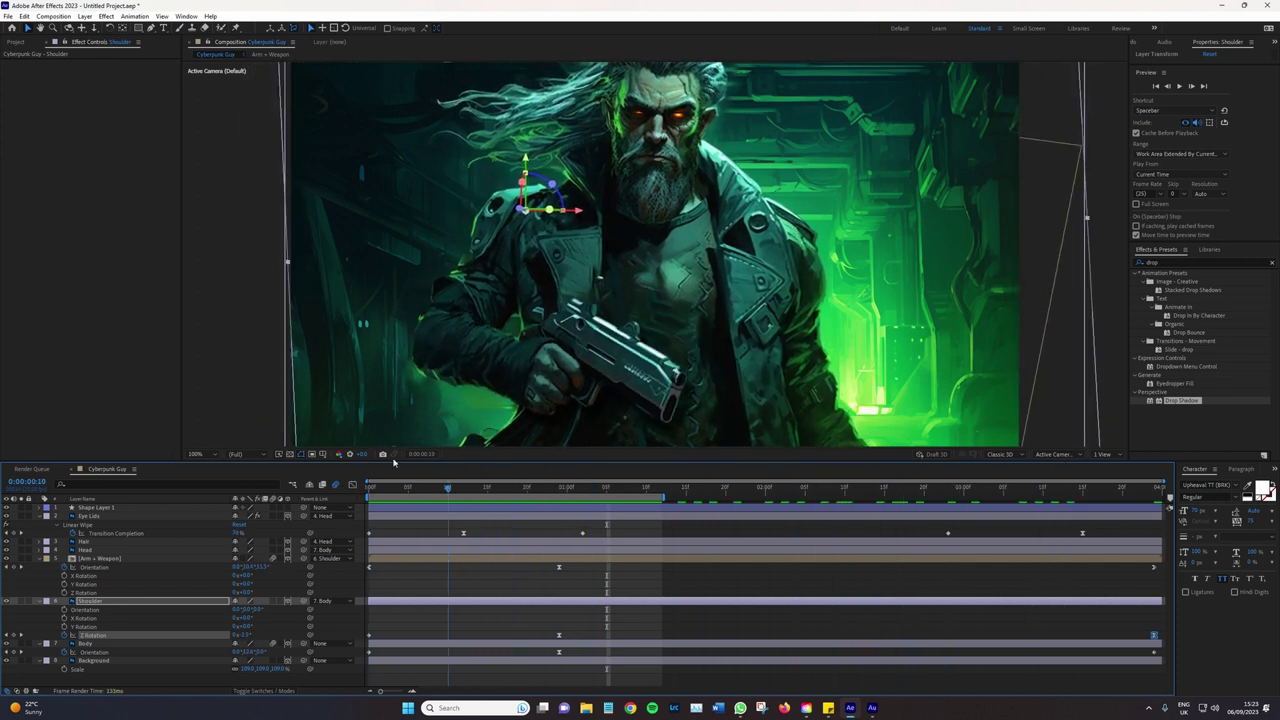
scroll(547, 250, "down", 2)
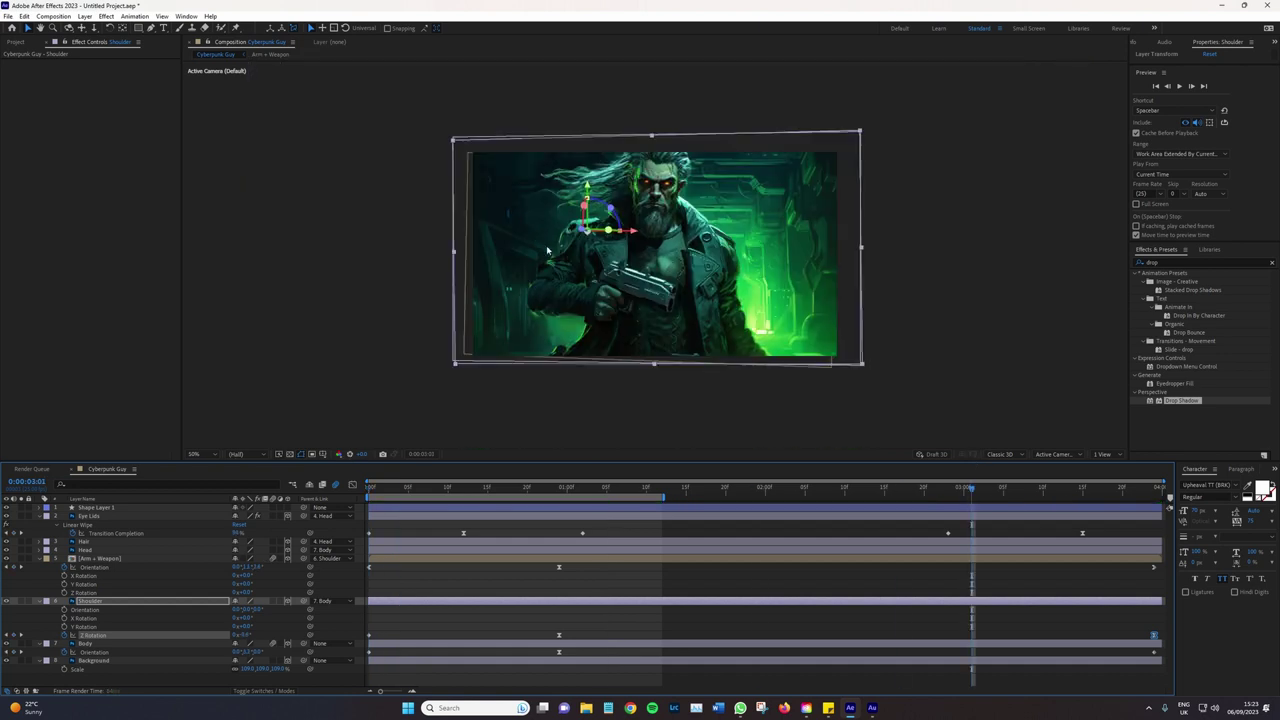
key("space")
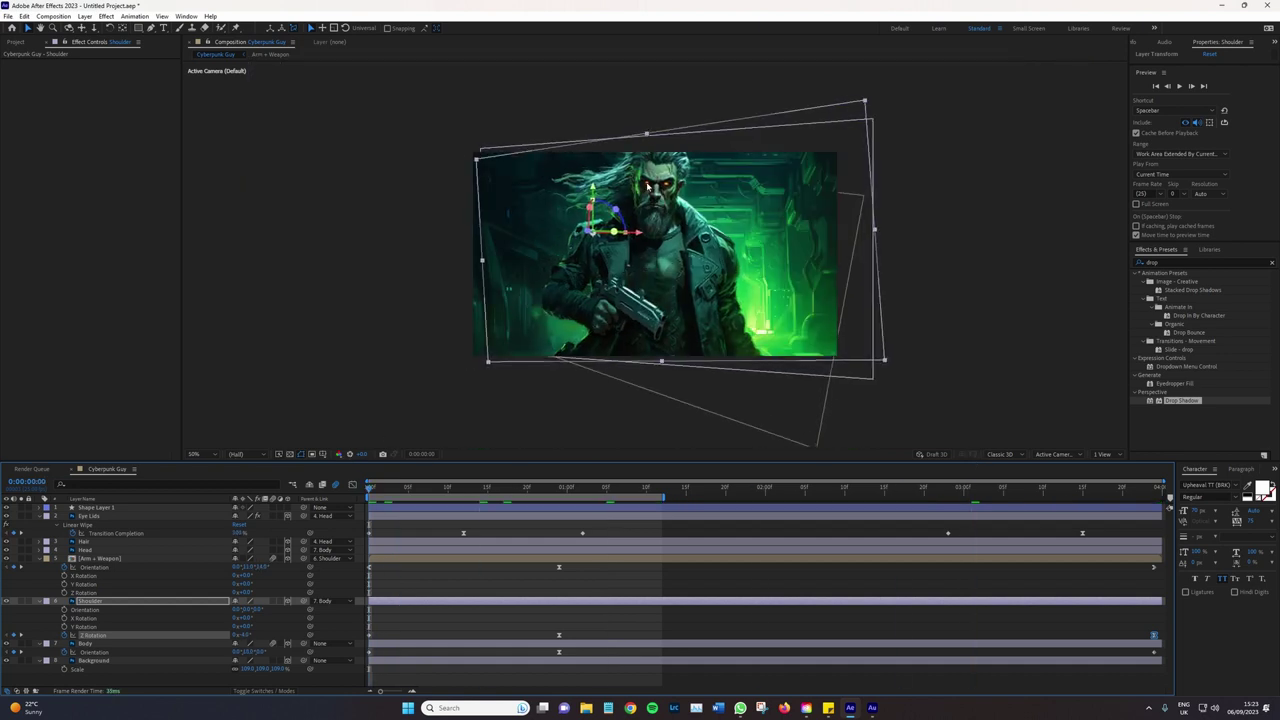
key("slash")
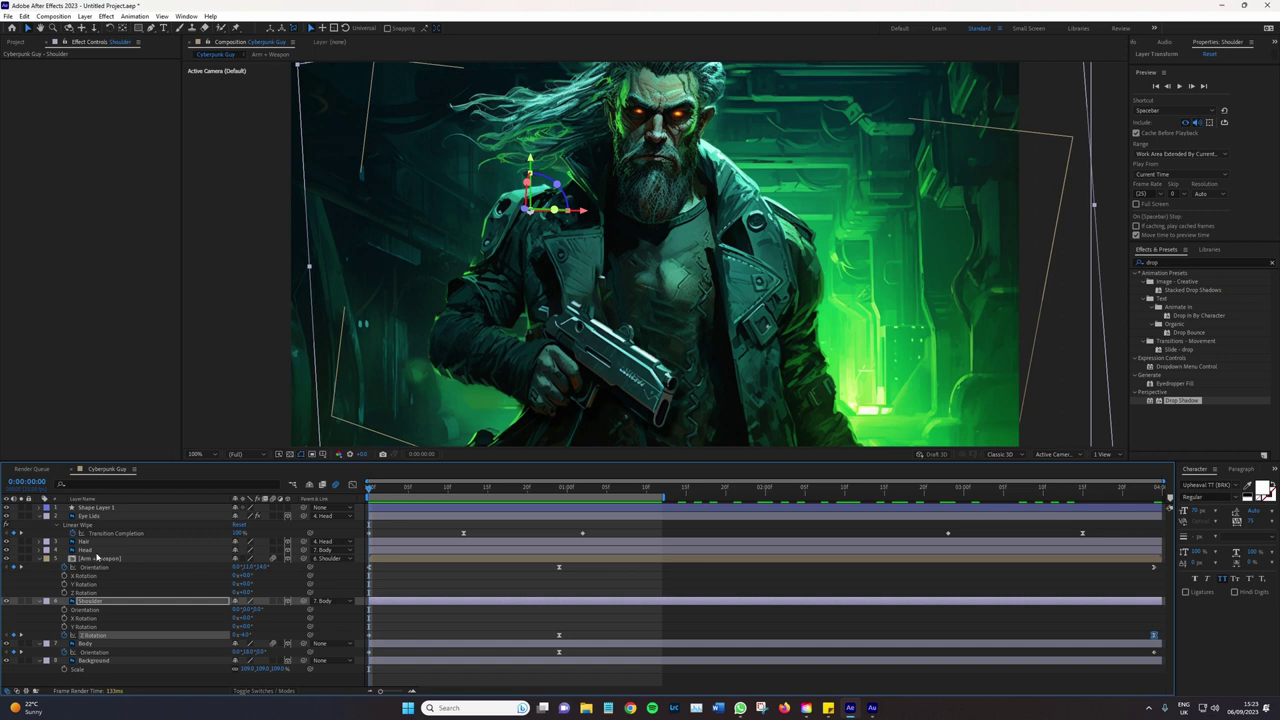
left_click(181, 552)
Tilt the Head with X Rotation and start keyframing it
key("p")
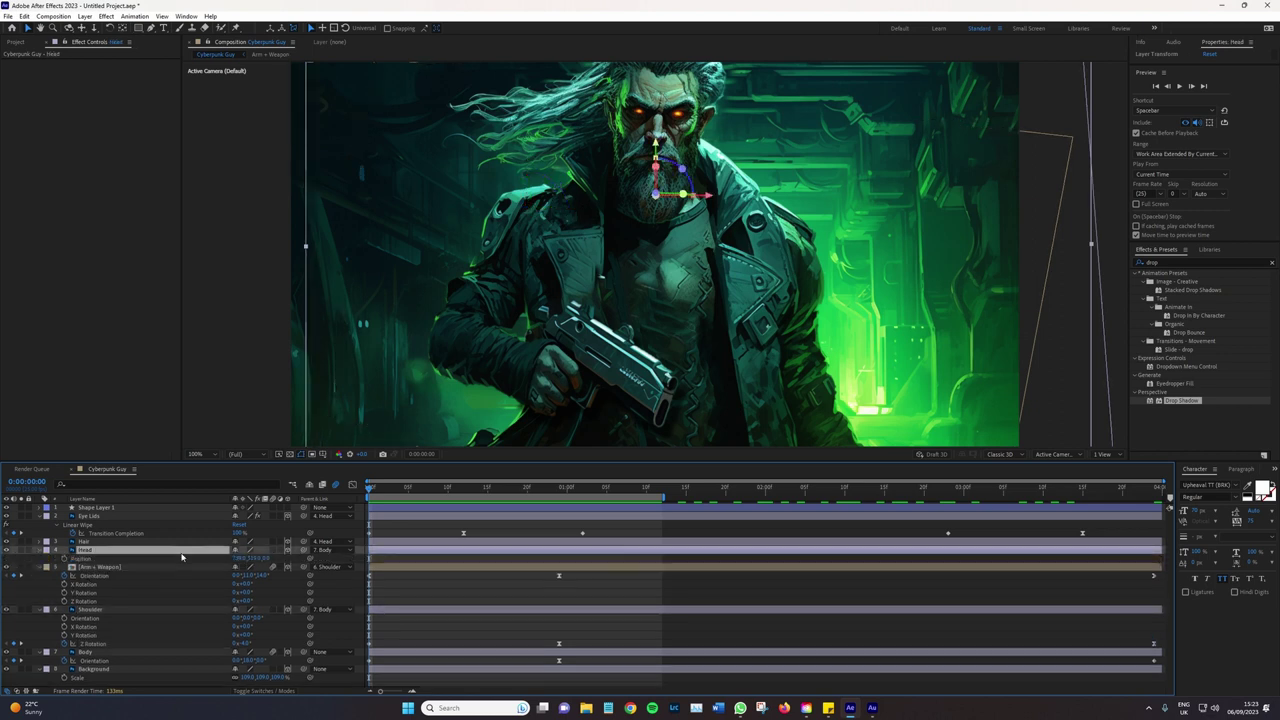
key("r")
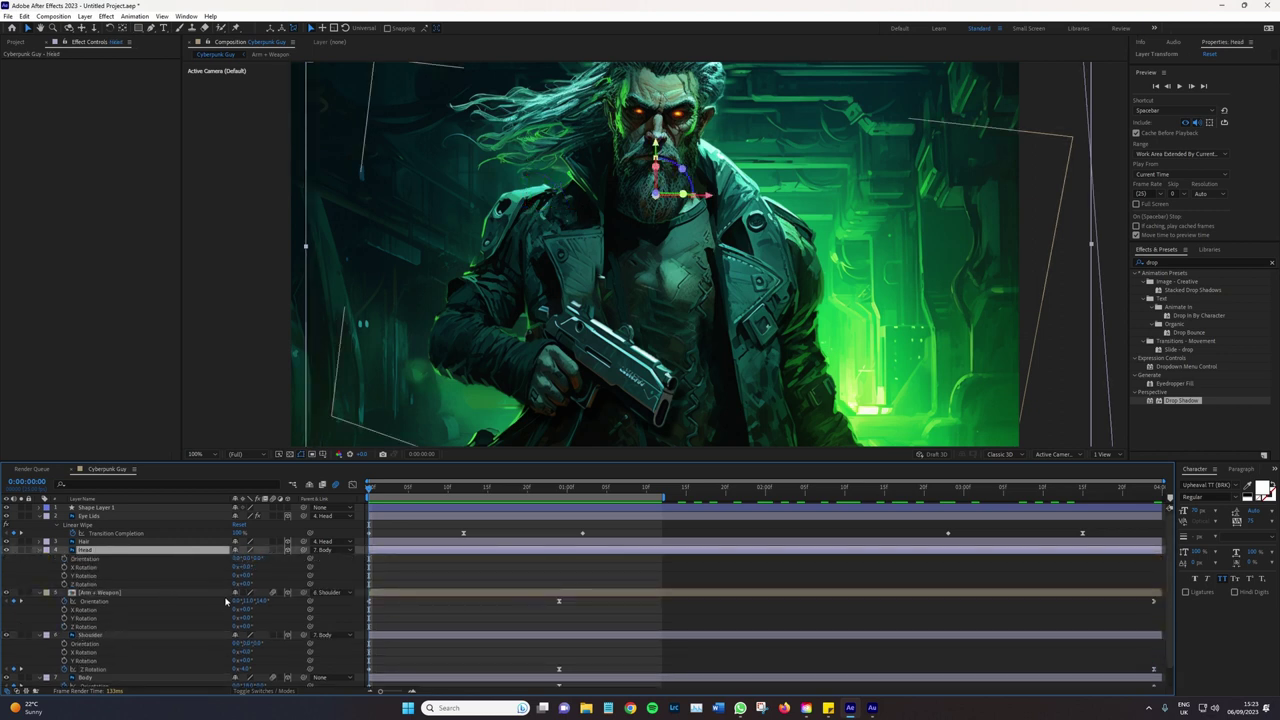
left_click_drag(244, 576, 253, 569)
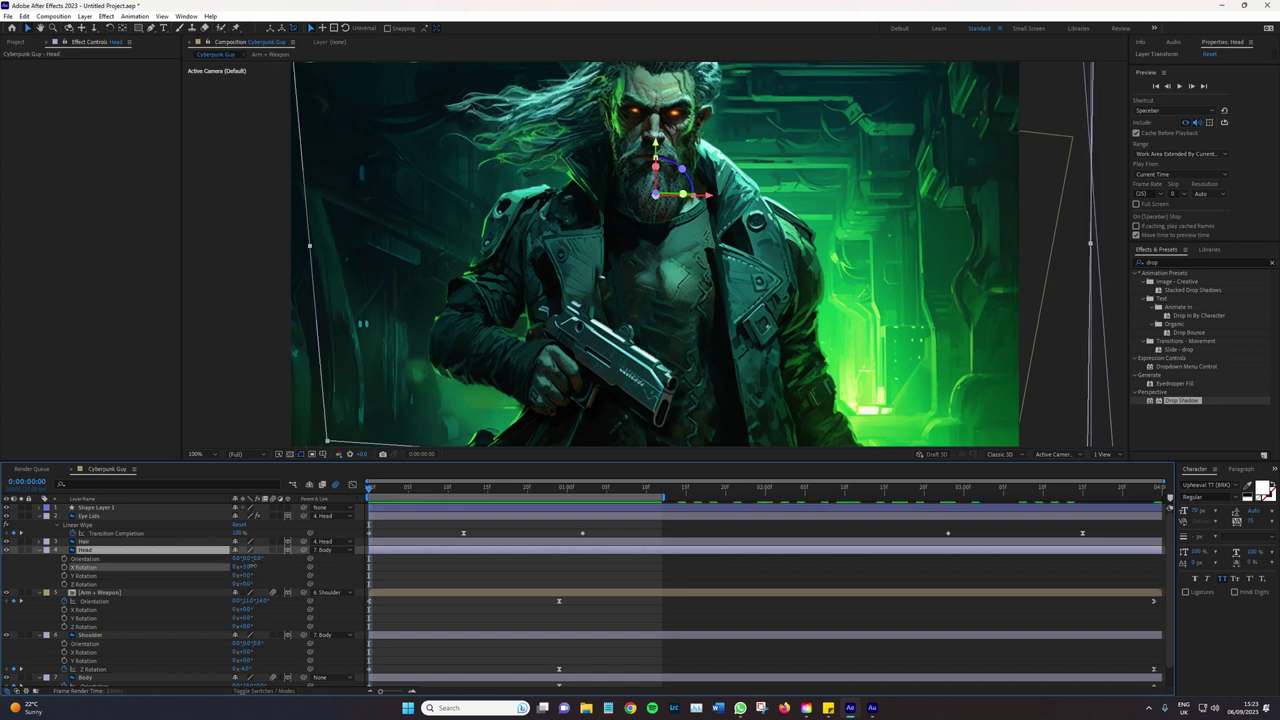
key("space")
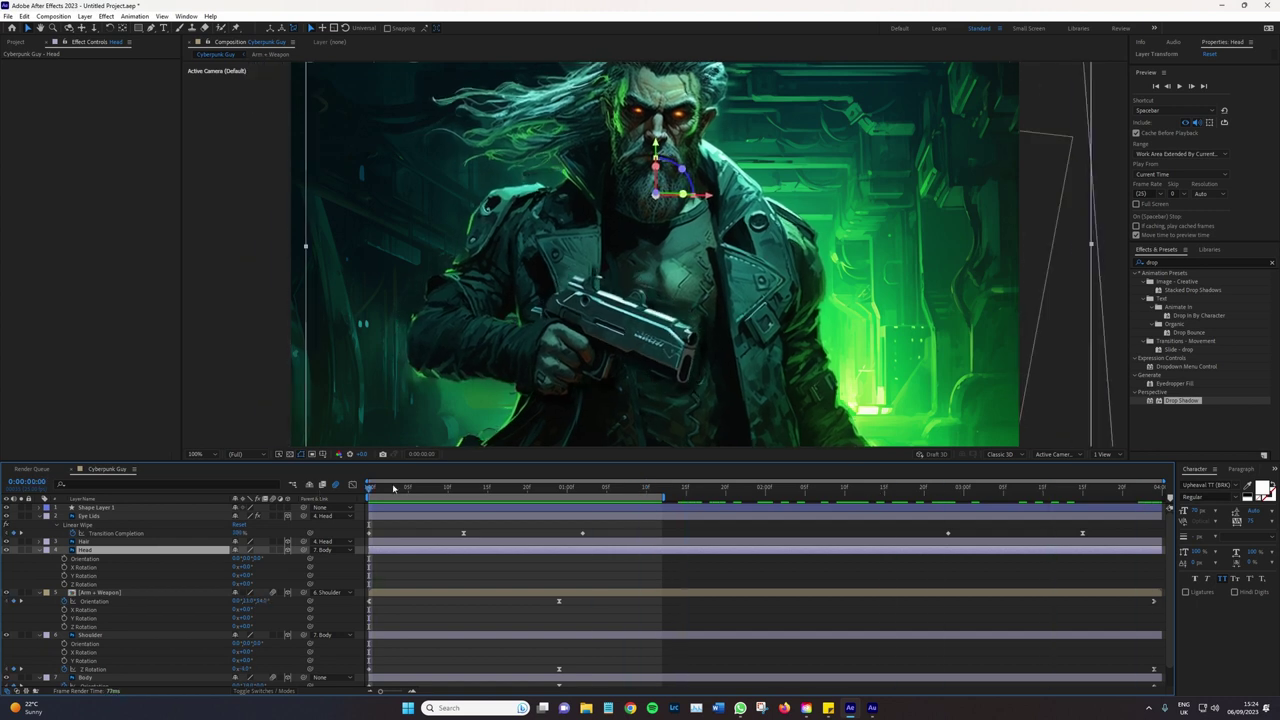
left_click_drag(244, 567, 258, 567)
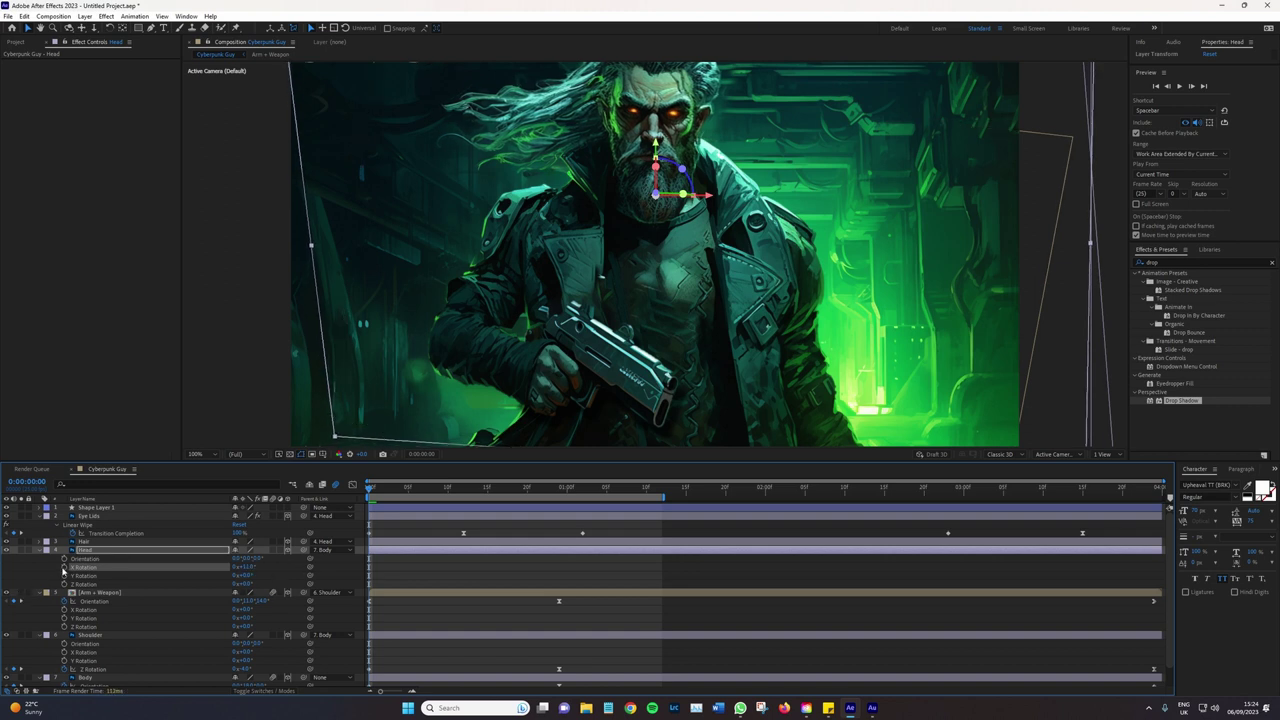
left_click(63, 568)
key("u")
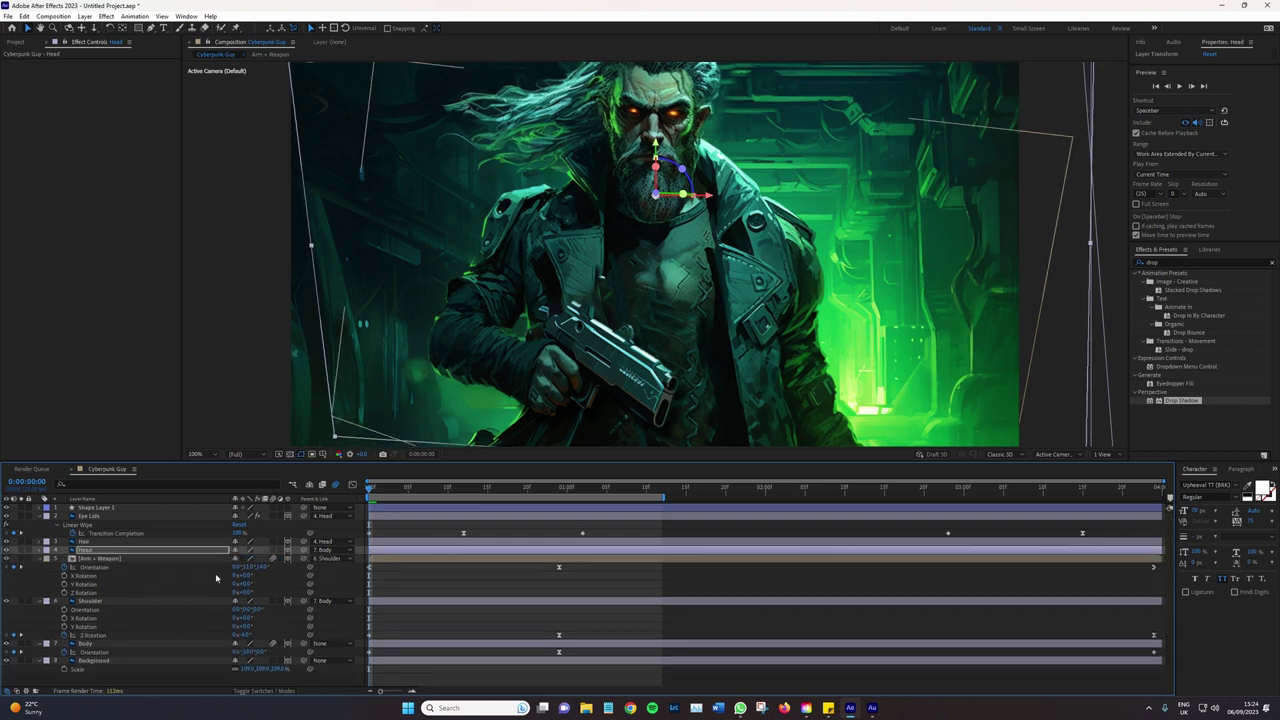
Set the Head layer's Scale to 101%
key("s")
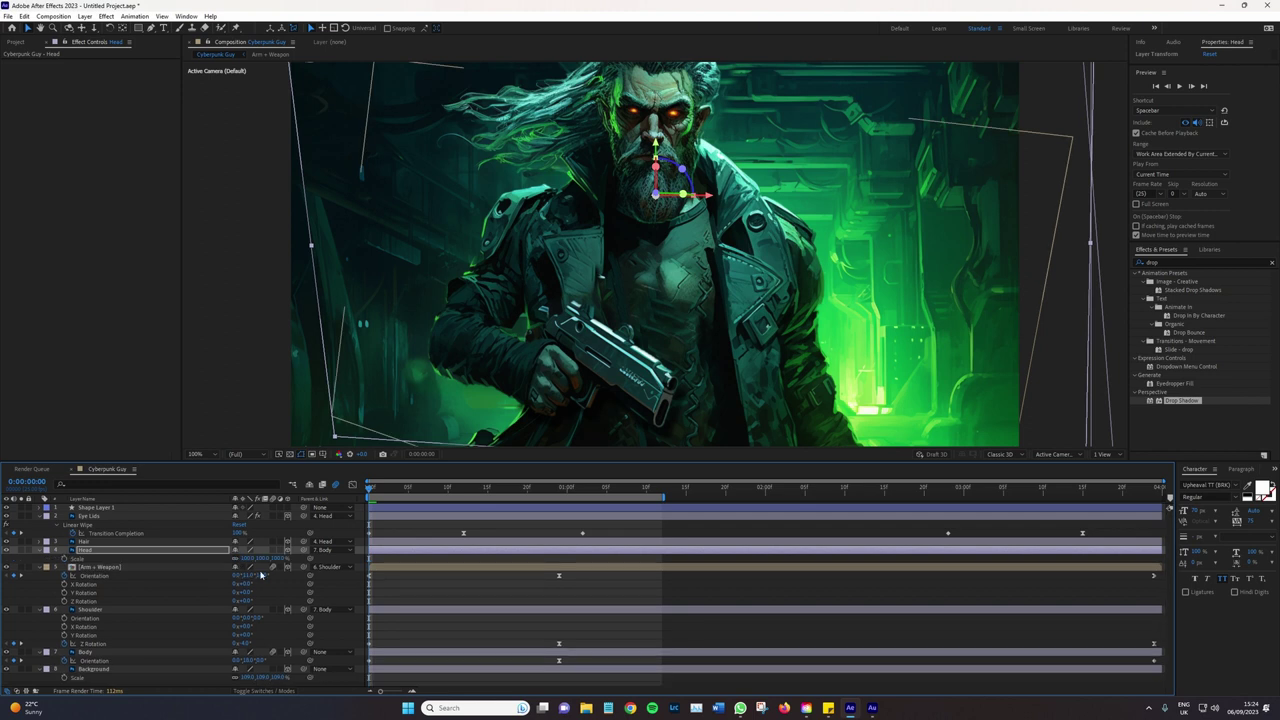
left_click_drag(240, 558, 242, 563)
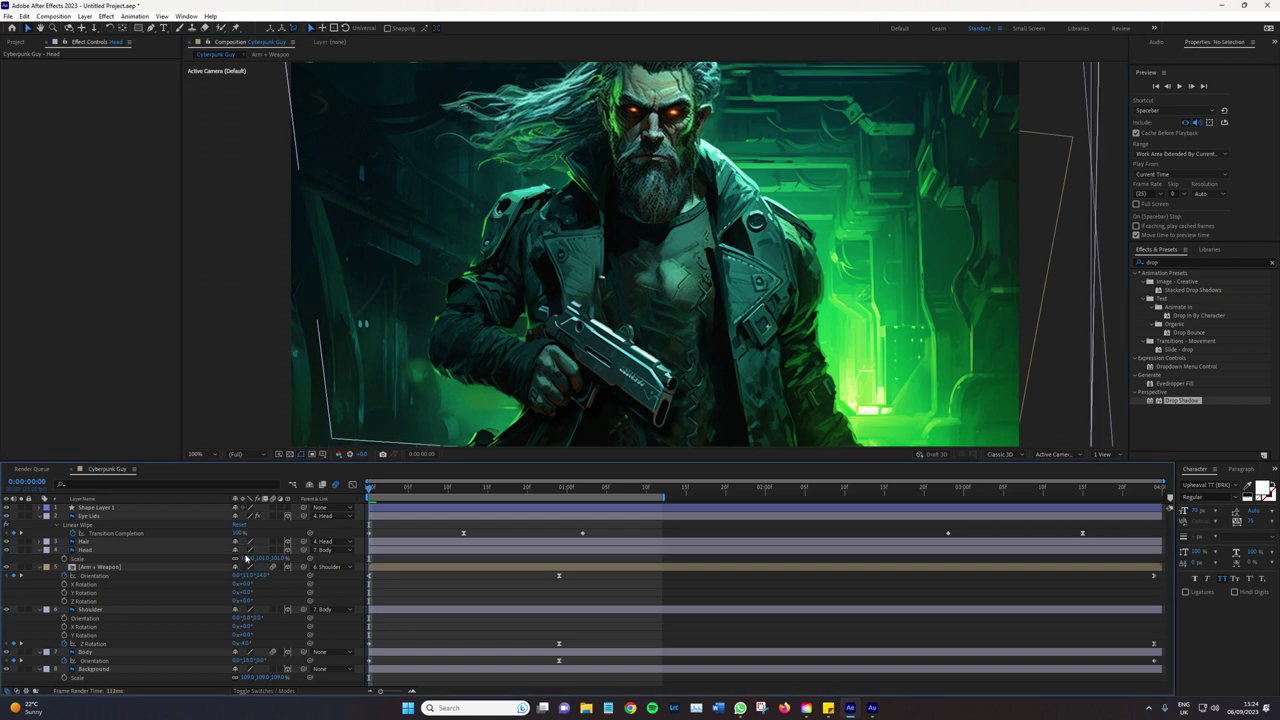
left_click(248, 558)
key("Return")
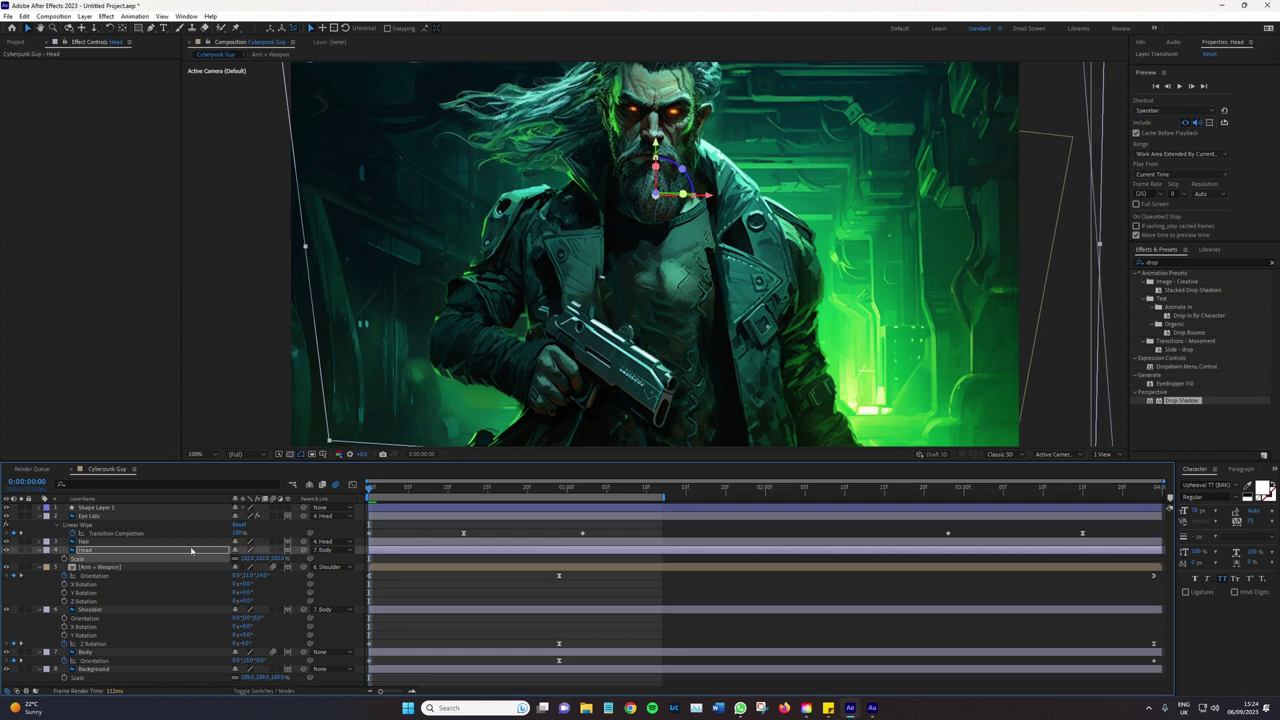
left_click(248, 558)
type("101")
key("Return")
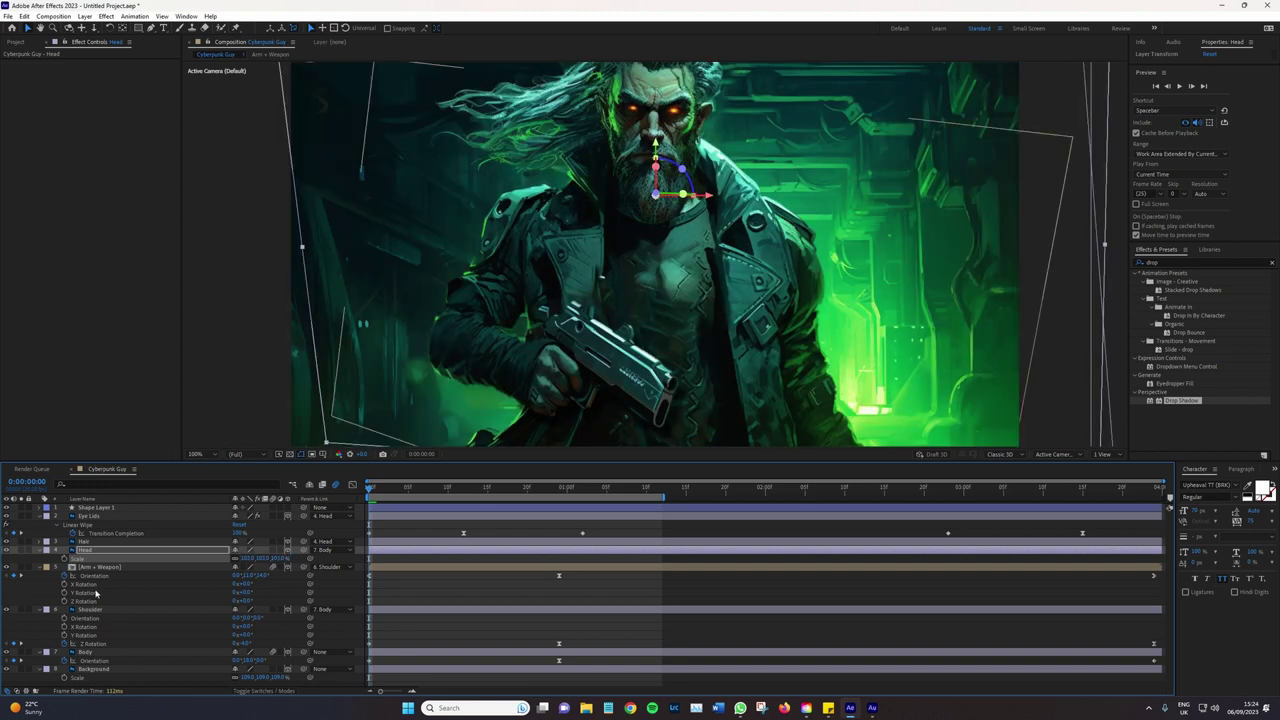
key("r")
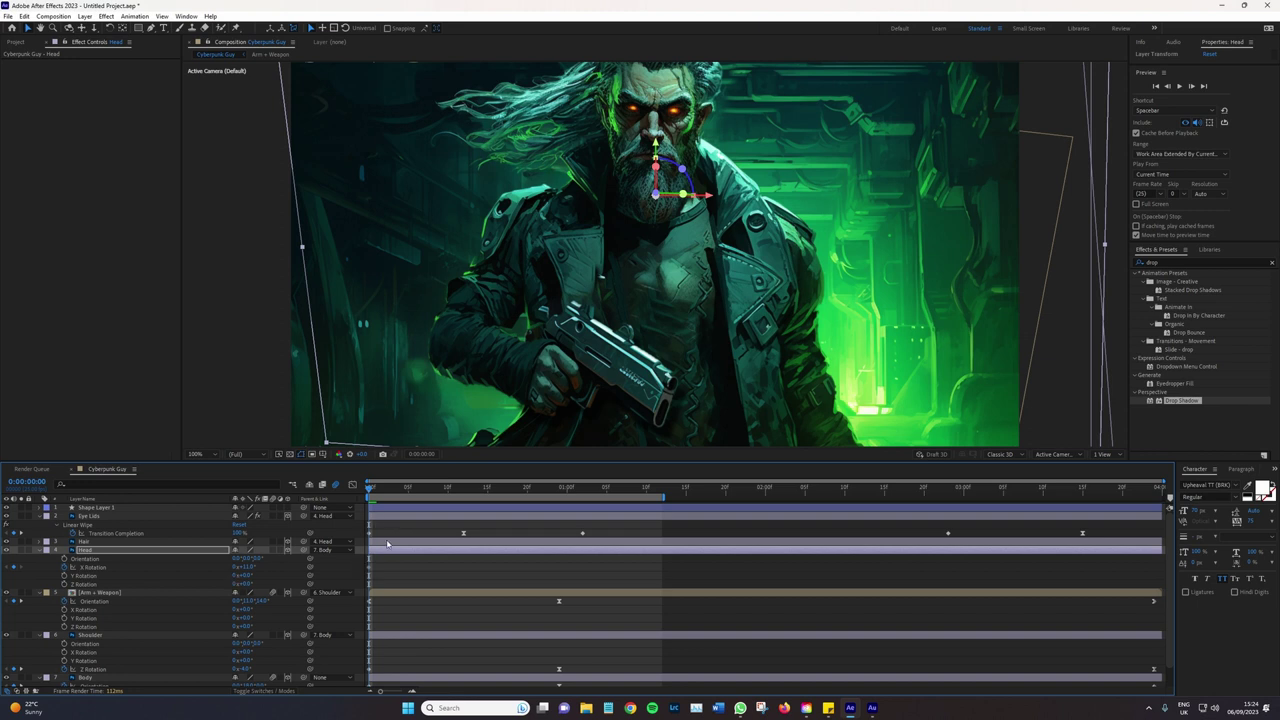
Key the head's X Rotation nod pose at frame 24 and return it to 0 at the end
left_click(566, 490)
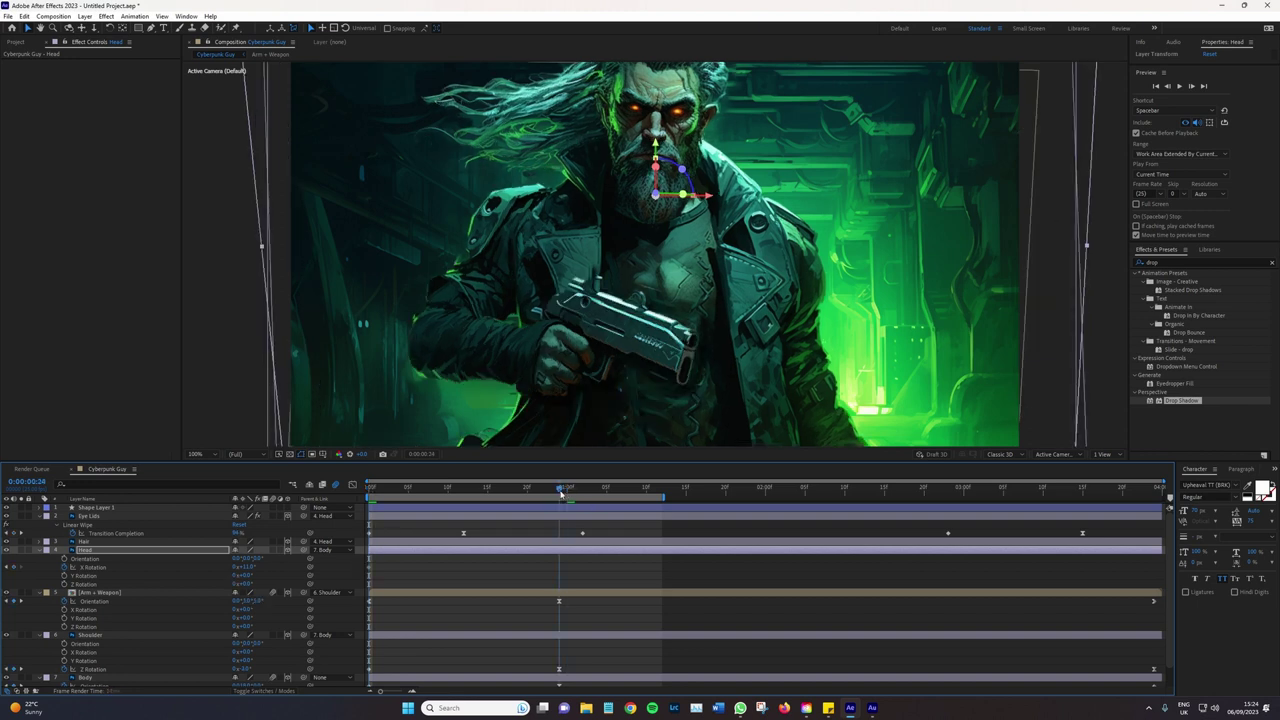
left_click(250, 567)
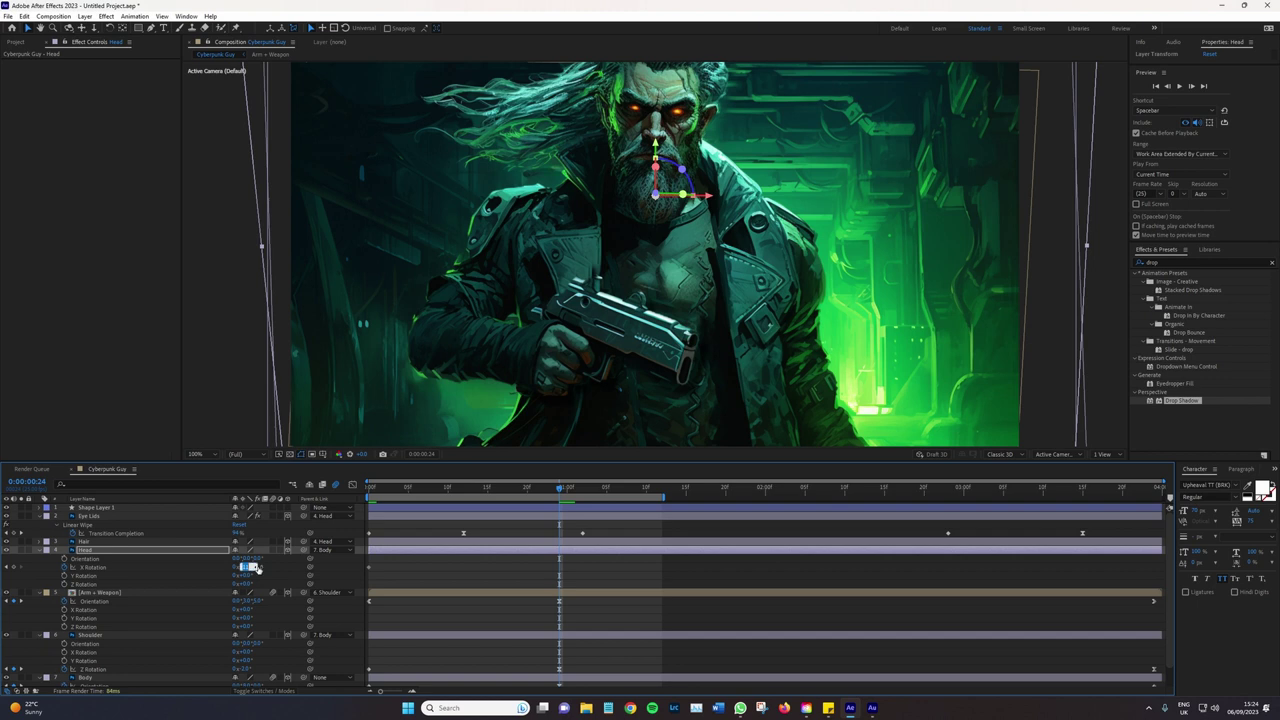
type("-3.5")
key("Return")
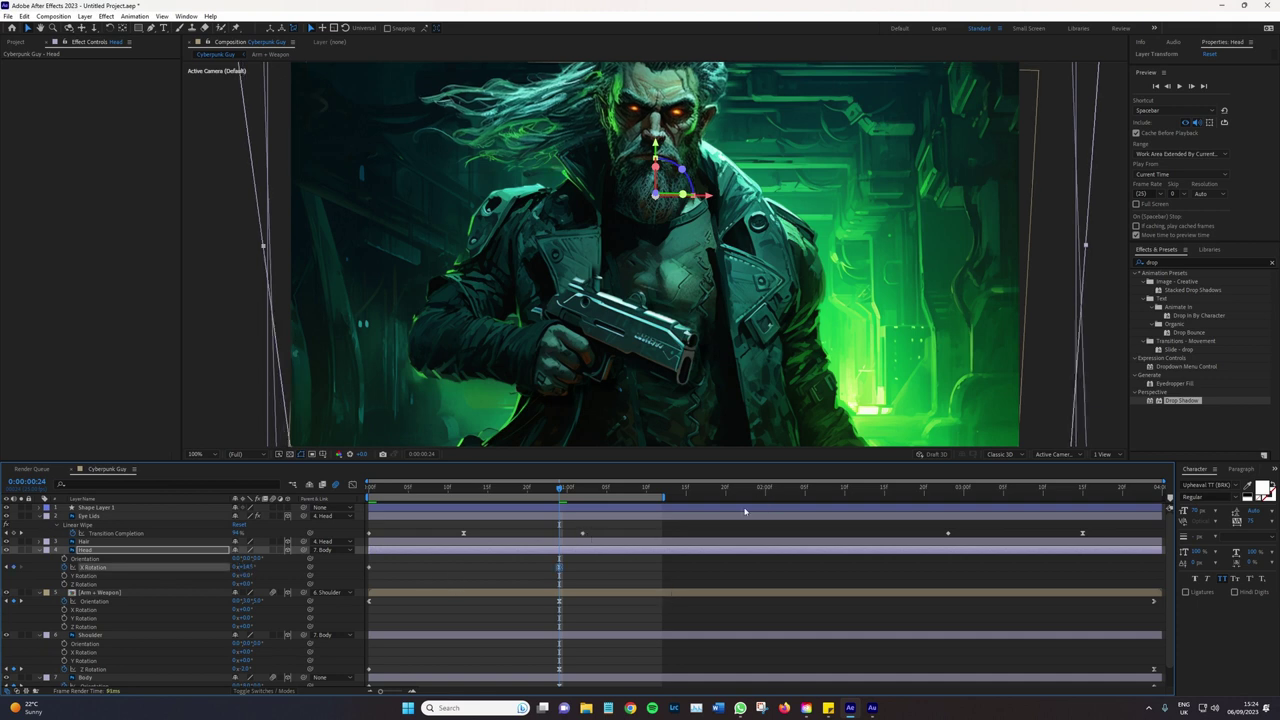
left_click(1151, 496)
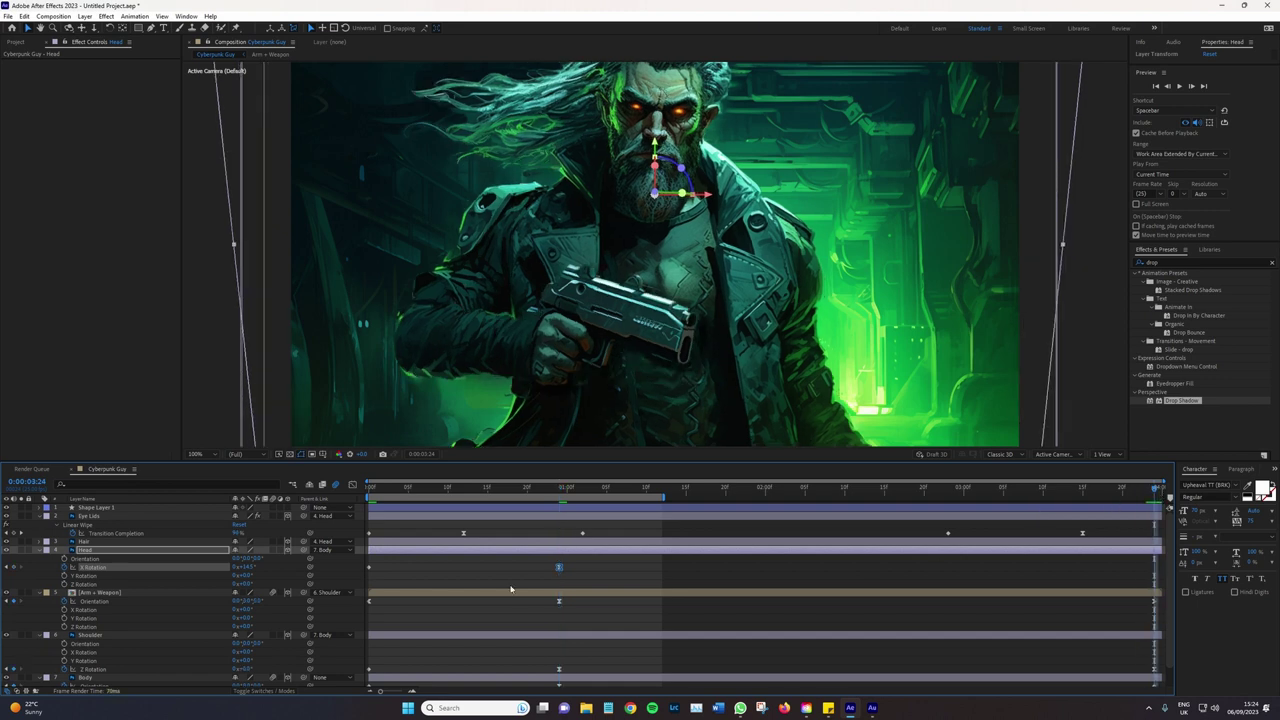
left_click(246, 567)
type("0")
key("Return")
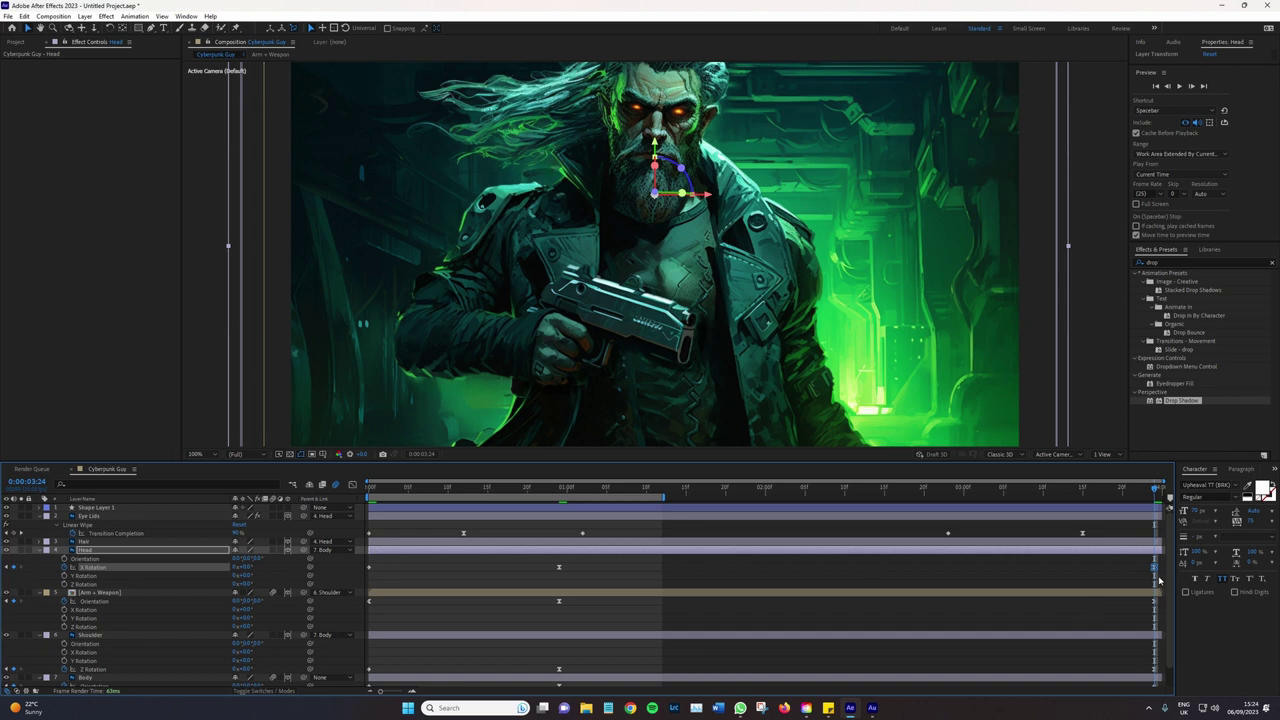
Select the Arm + Weapon Orientation and Shoulder Z Rotation end keyframes, preview the swing, then select Head
scroll(1156, 572, "down", 1)
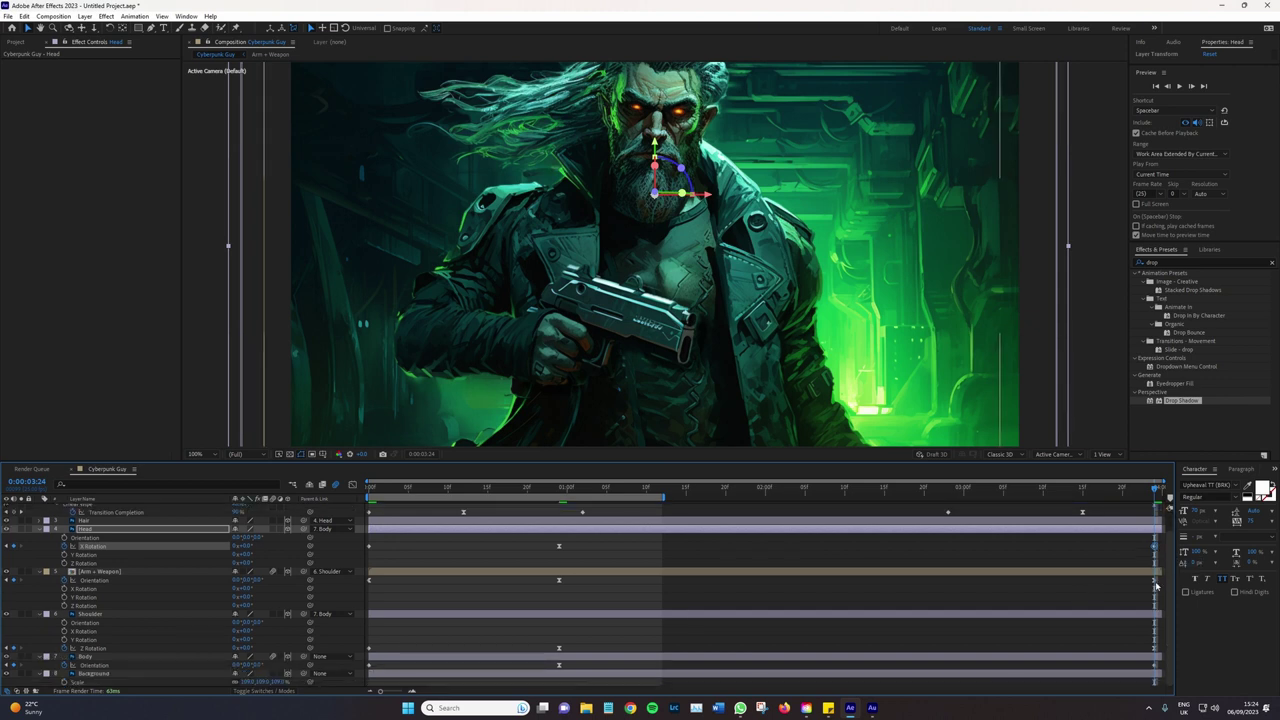
mouse_move(1156, 585)
left_click(1155, 581)
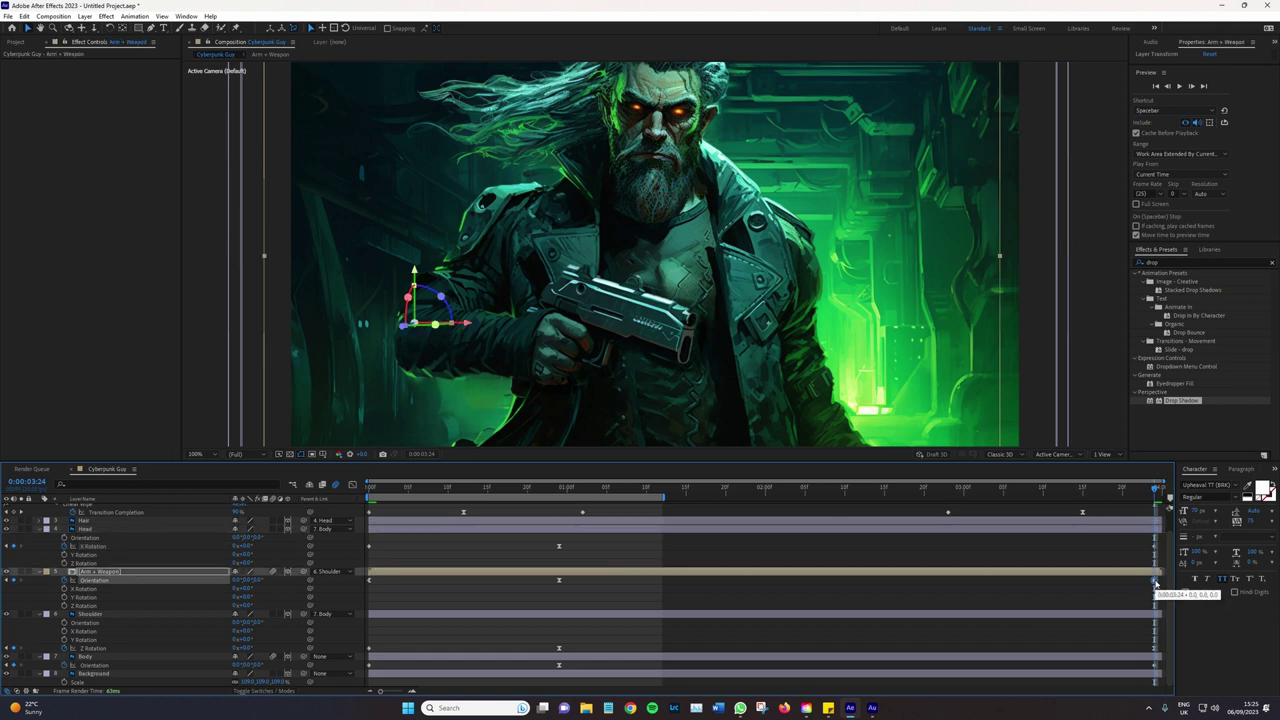
left_click(1155, 648)
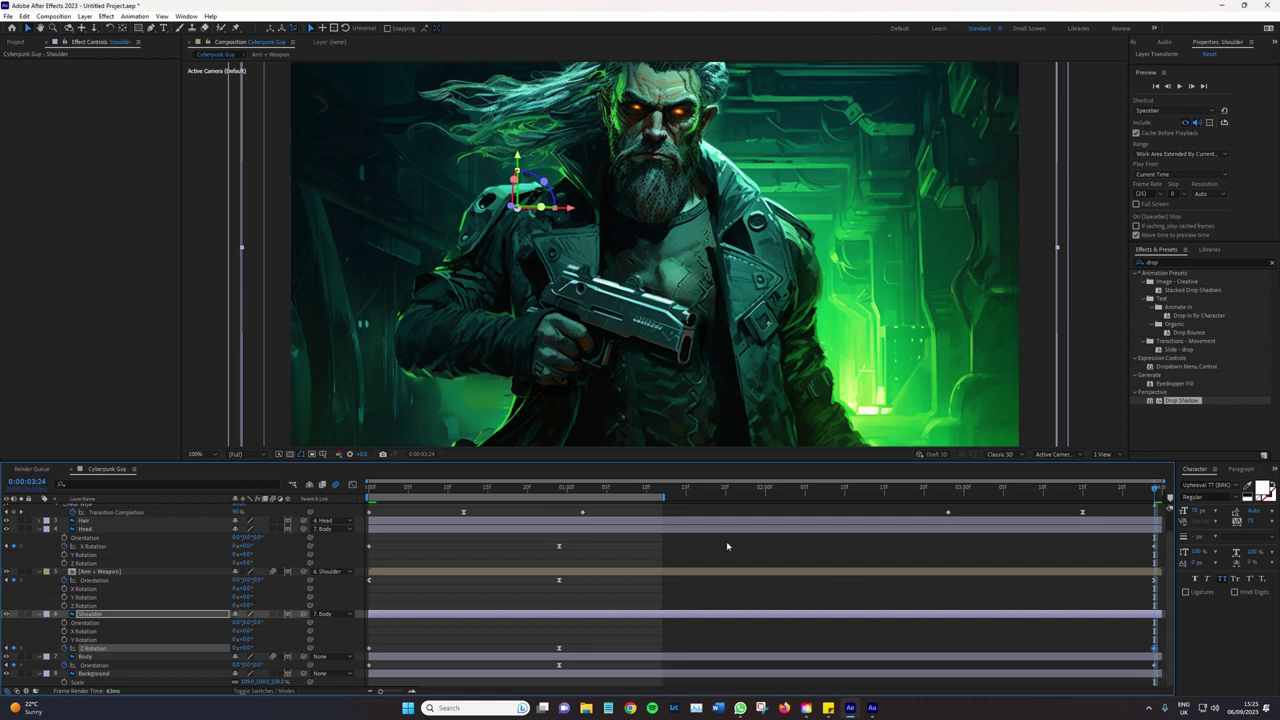
key("space")
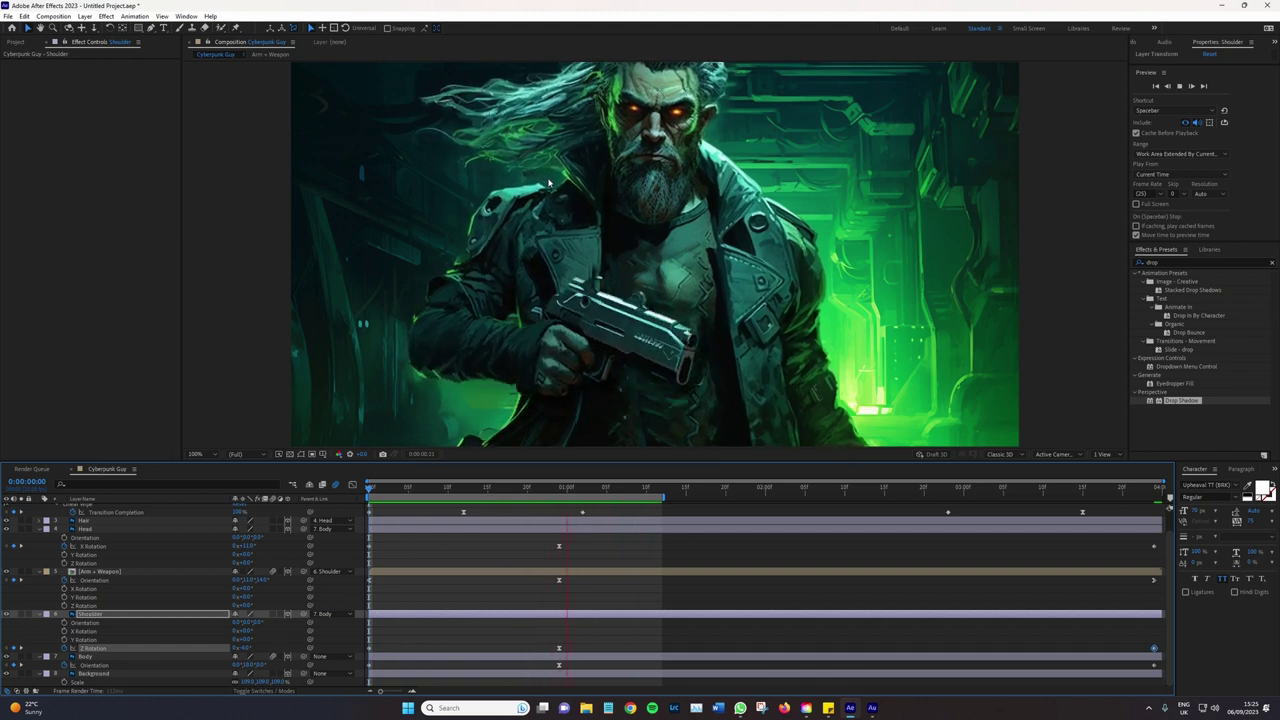
key("space")
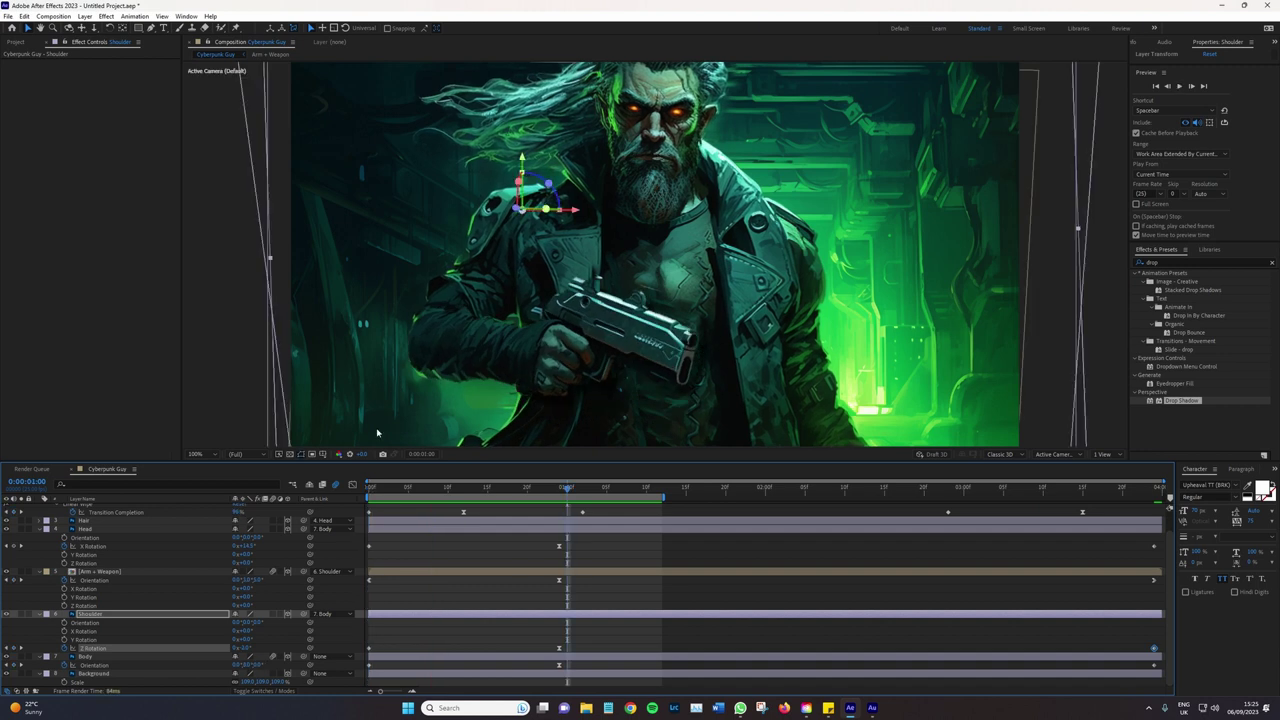
scroll(149, 525, "up", 1)
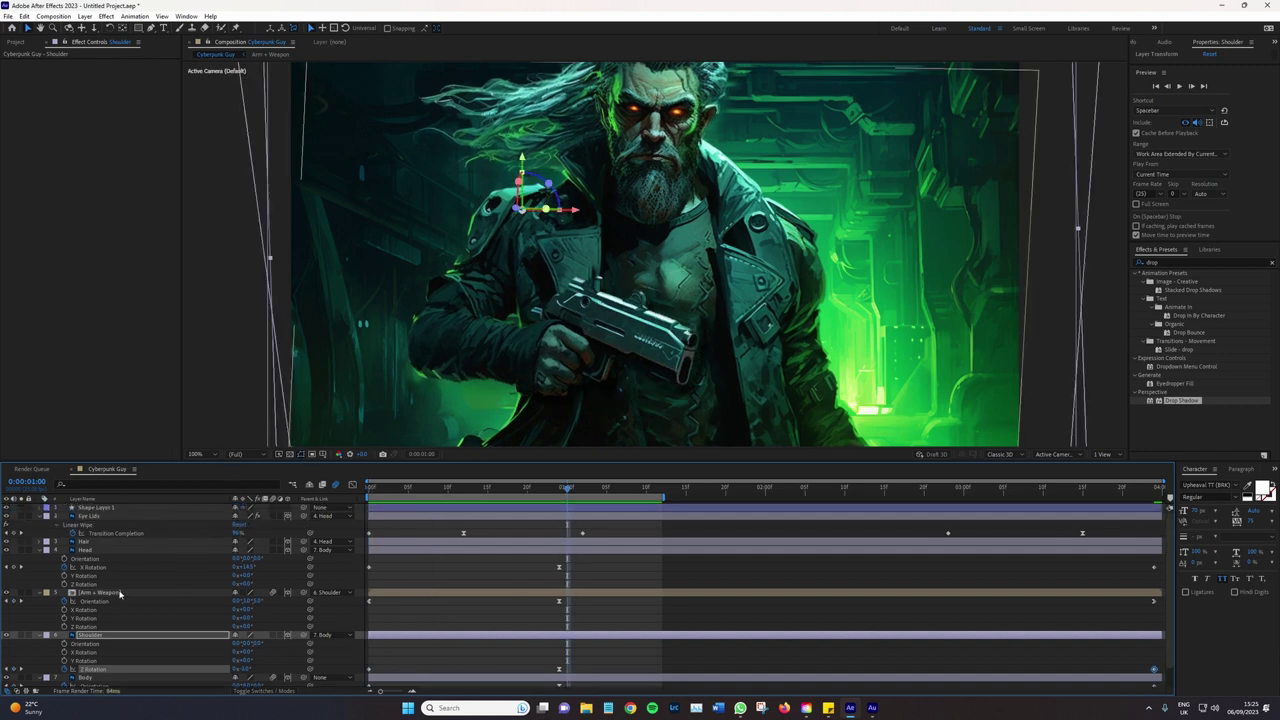
left_click(104, 551)
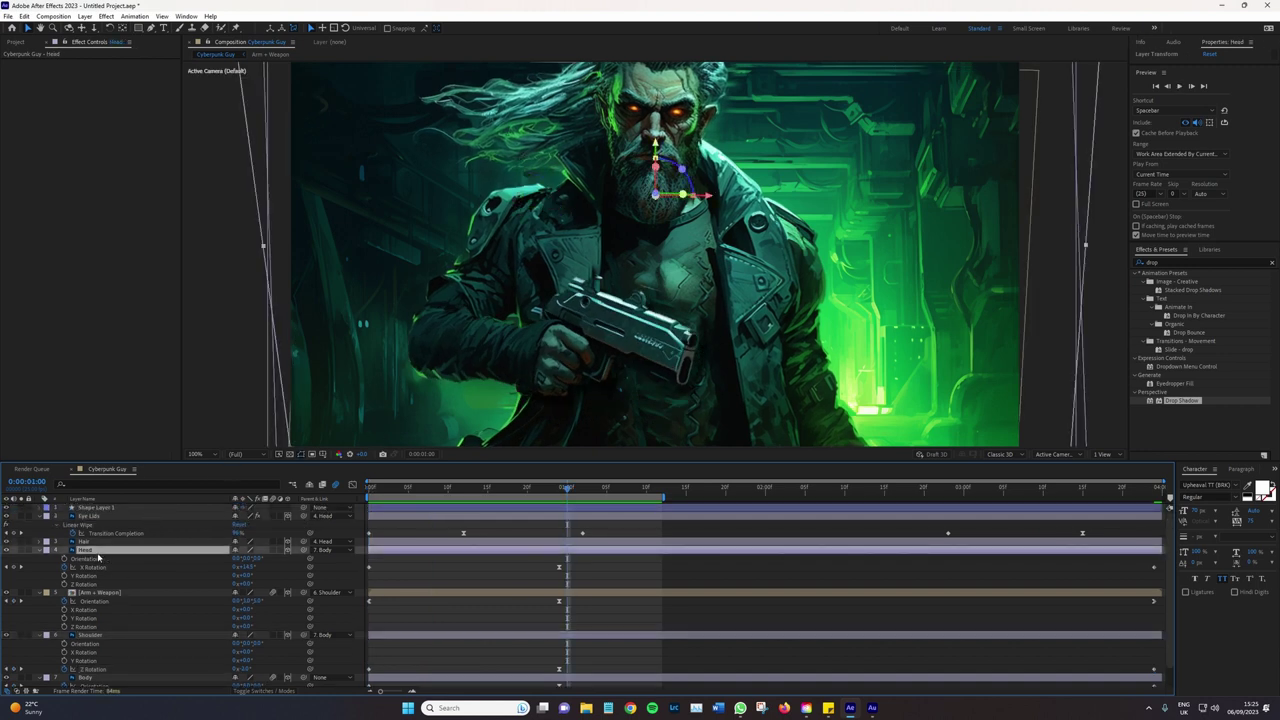
Add a wiggle(0.5,1) expression to the Head layer's Position
key("p")
left_click(64, 558, "alt")
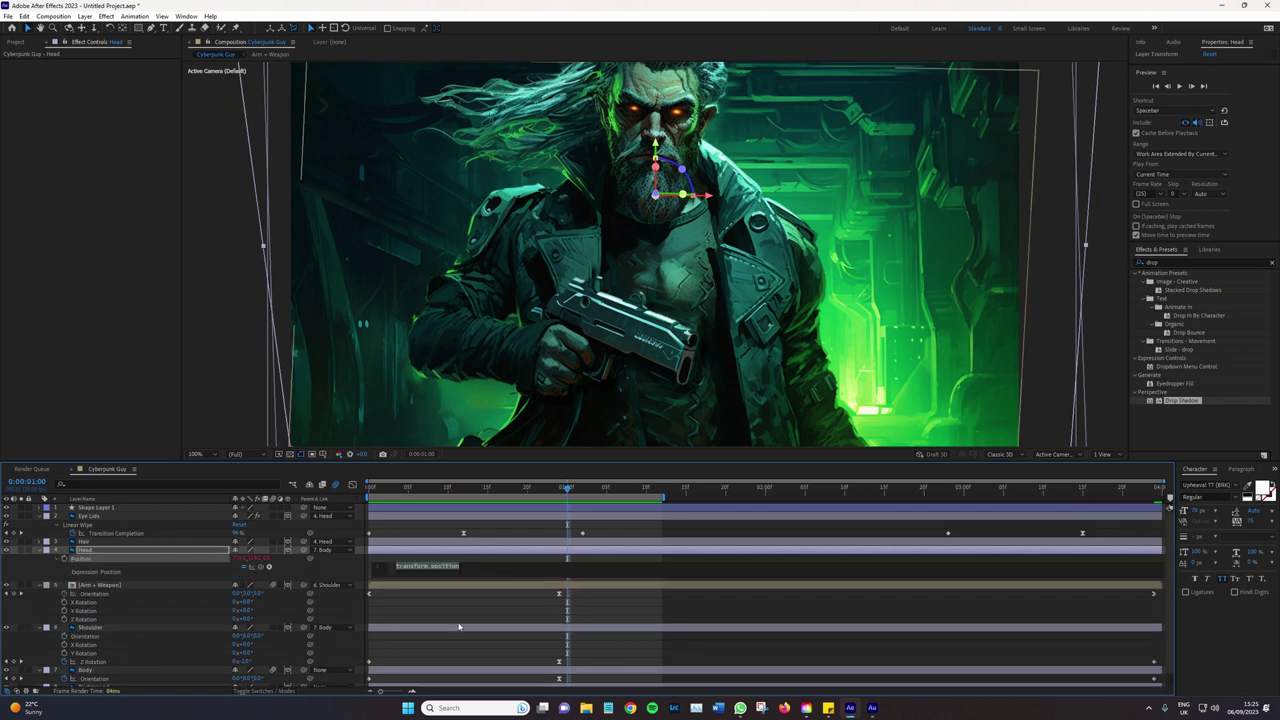
type("w")
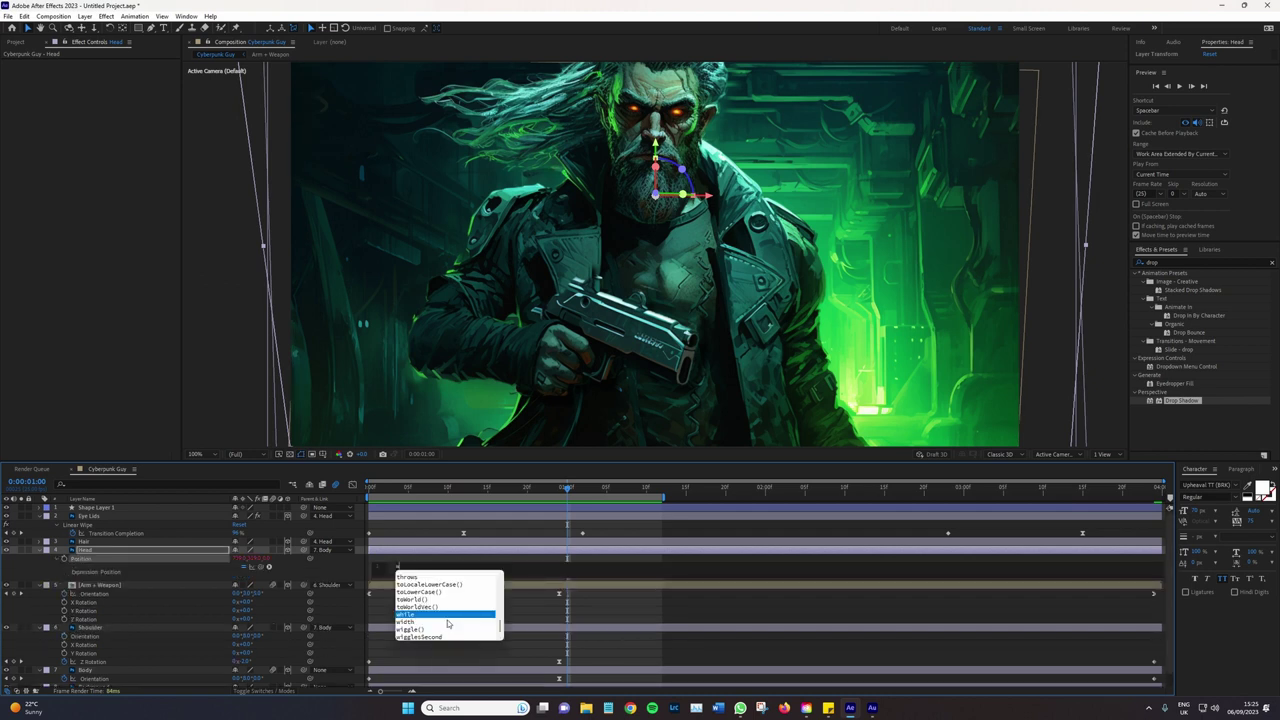
type("ig")
key("Return")
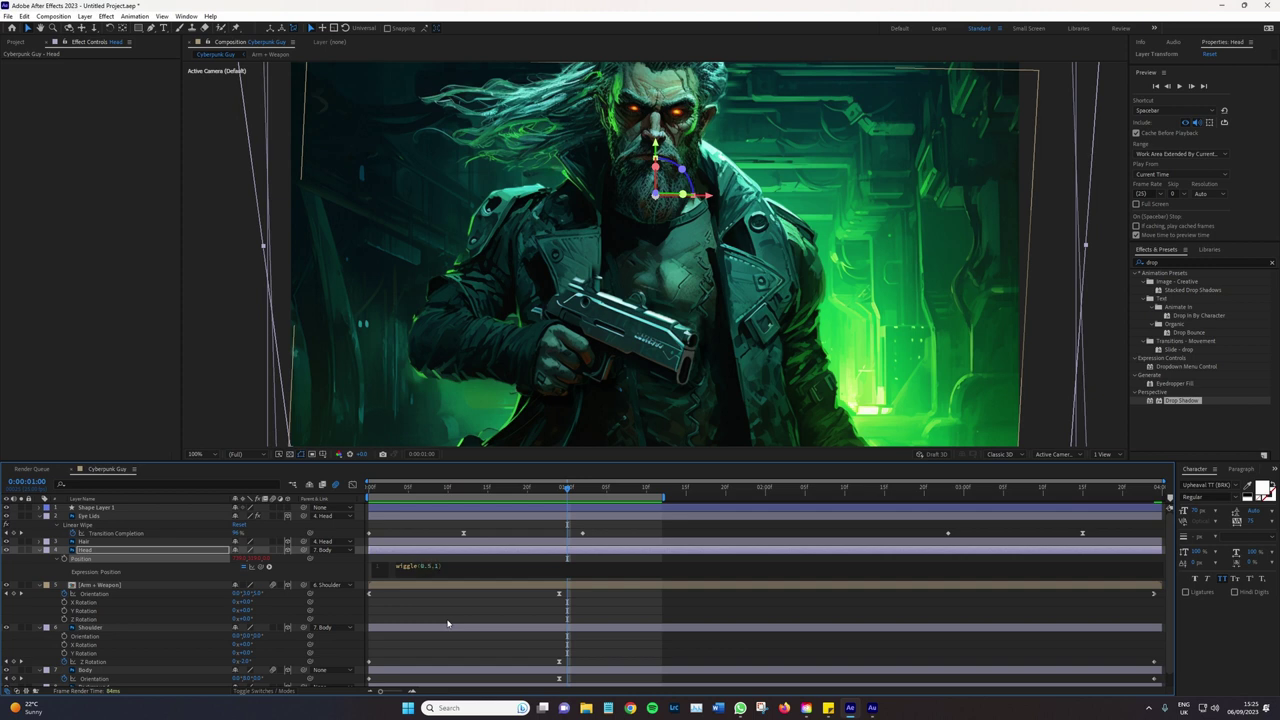
left_click(447, 623)
Scrub and preview the head drift, then reselect Head to show its expression-driven Position
left_click(456, 487)
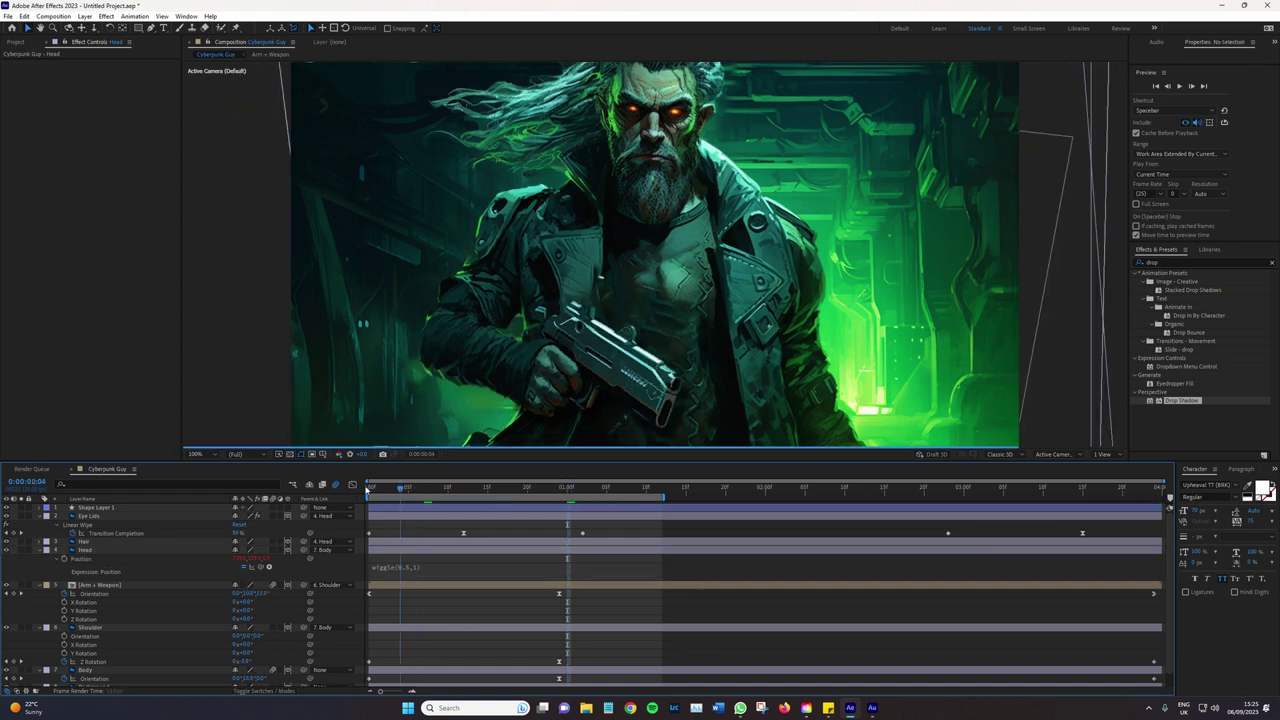
left_click_drag(469, 487, 868, 487)
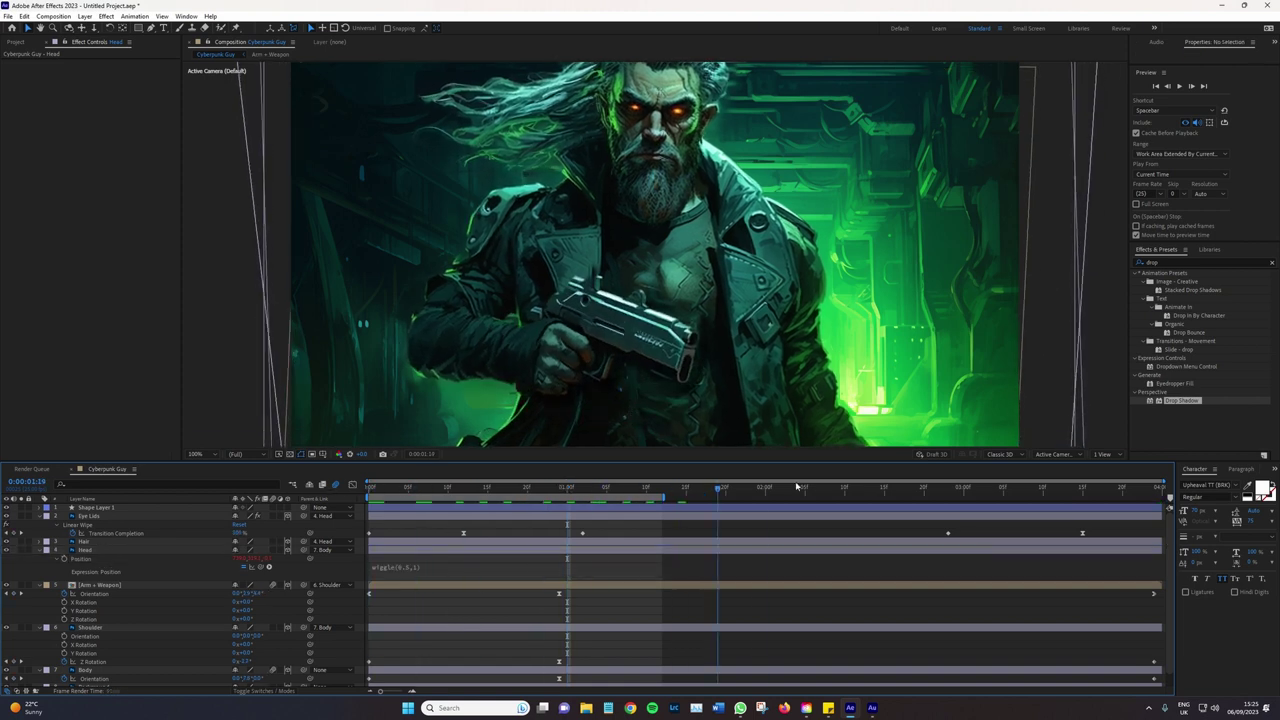
left_click(899, 487)
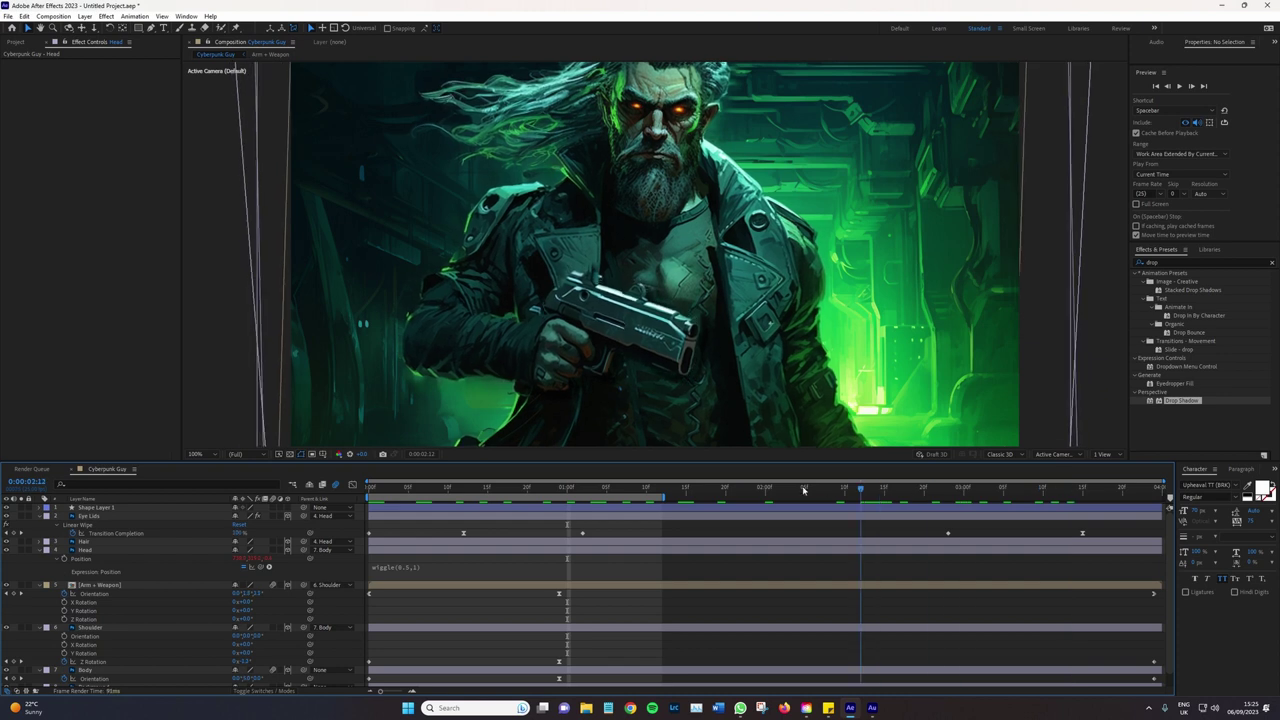
key("space")
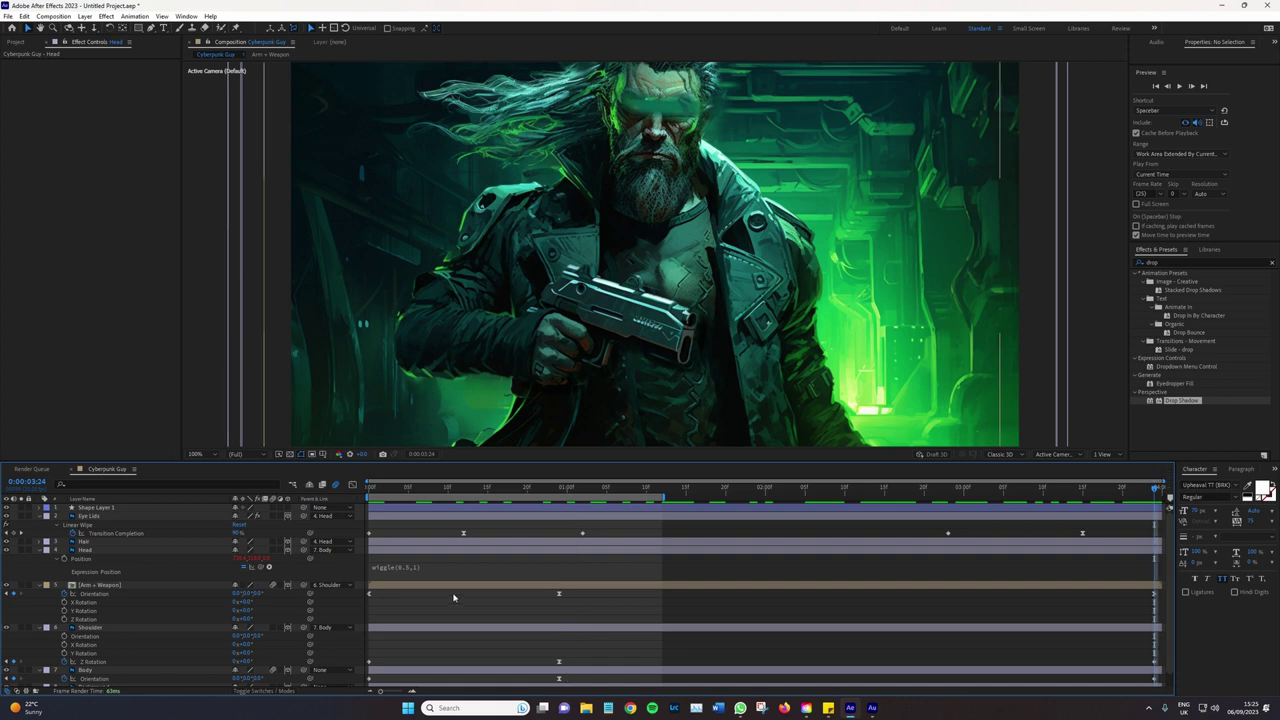
left_click(96, 507)
left_click(112, 551)
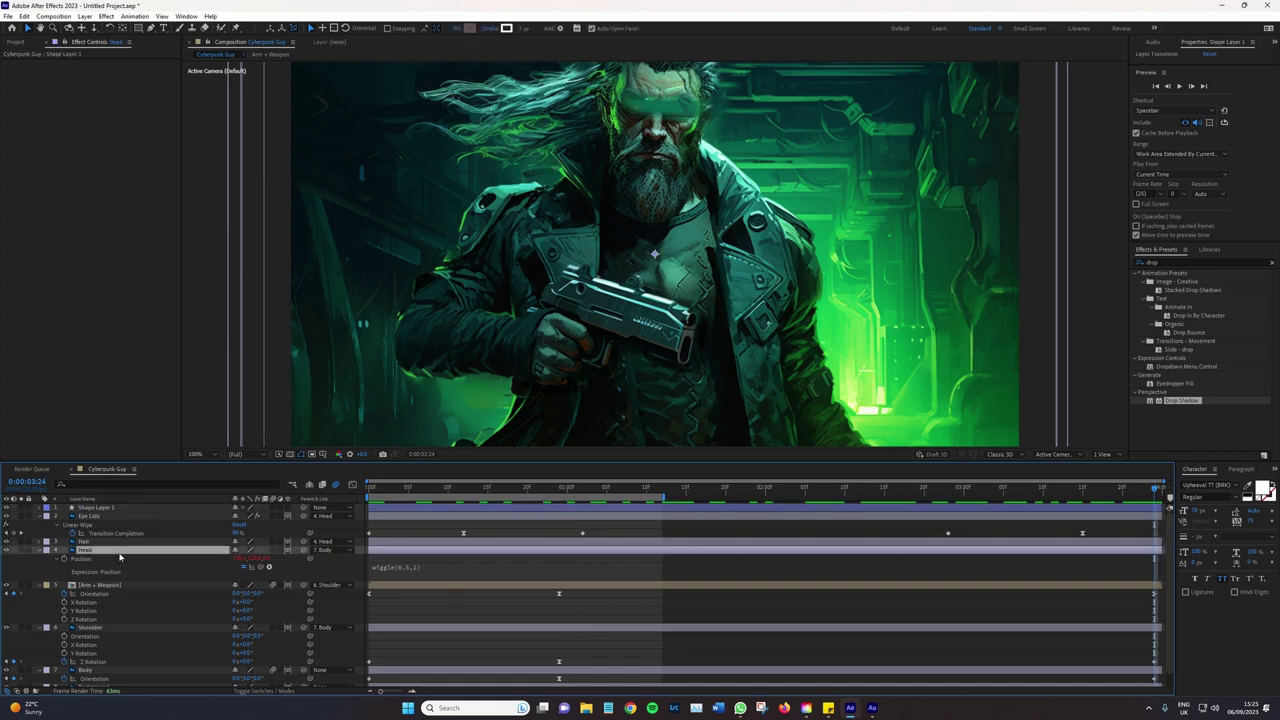
key("u")
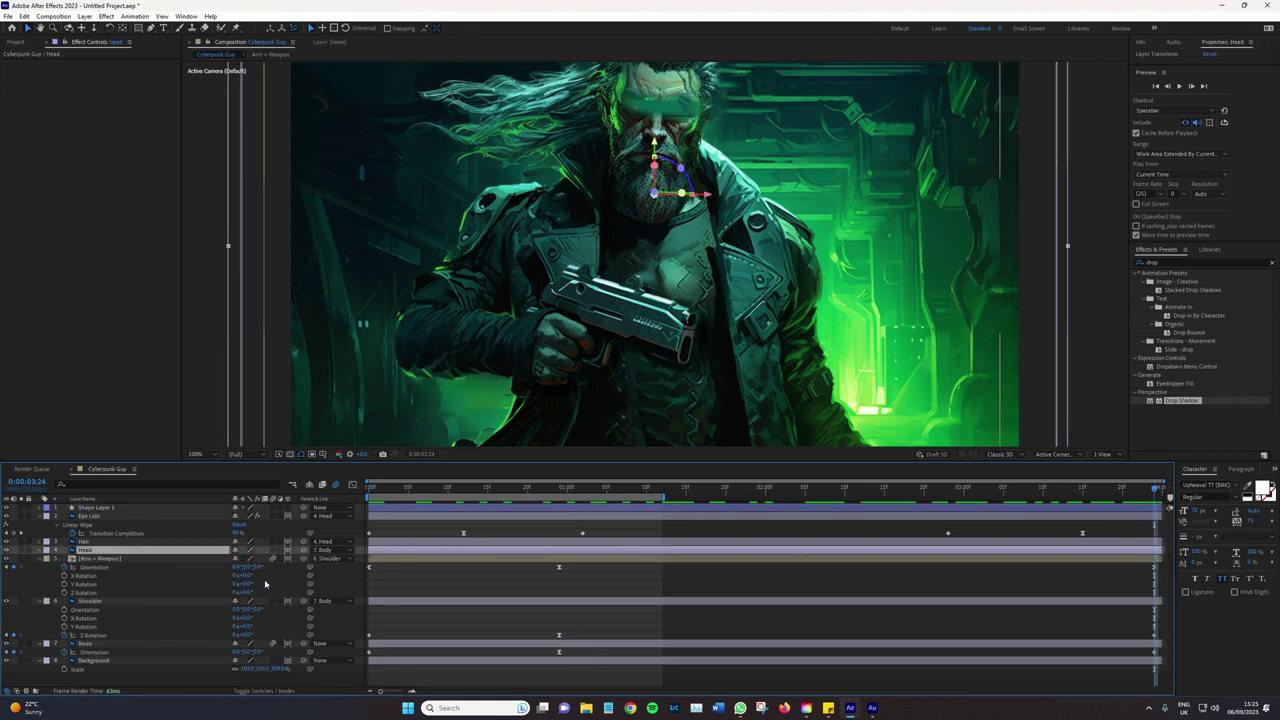
key("p")
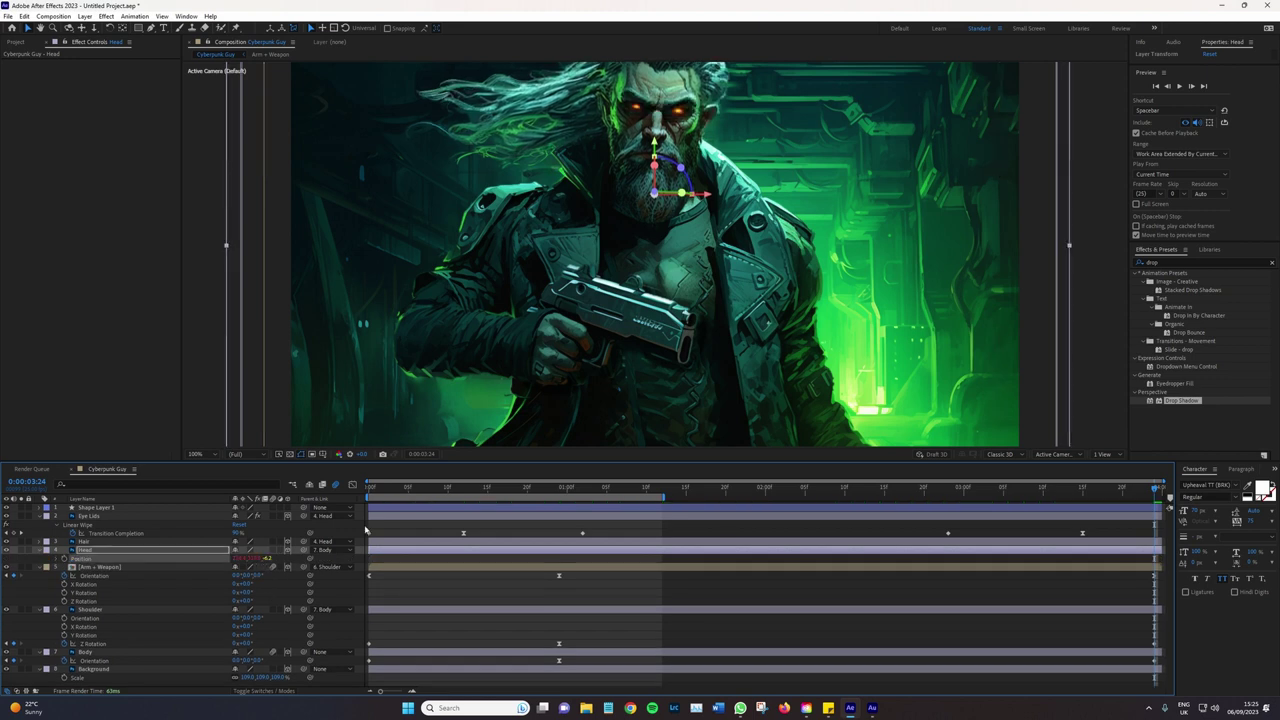
Preview the animation, reveal the Head's X Rotation keyframes, and replay the nod around 1:00
key("space")
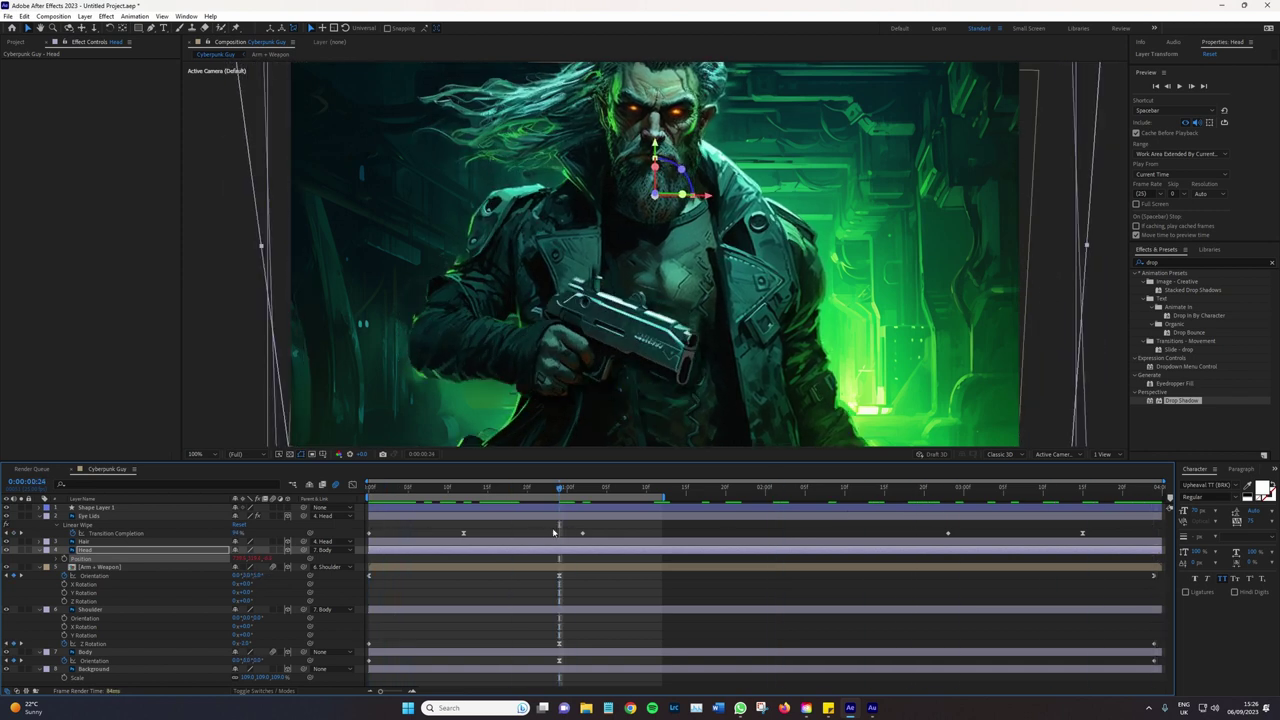
key("u")
left_click_drag(548, 491, 571, 505)
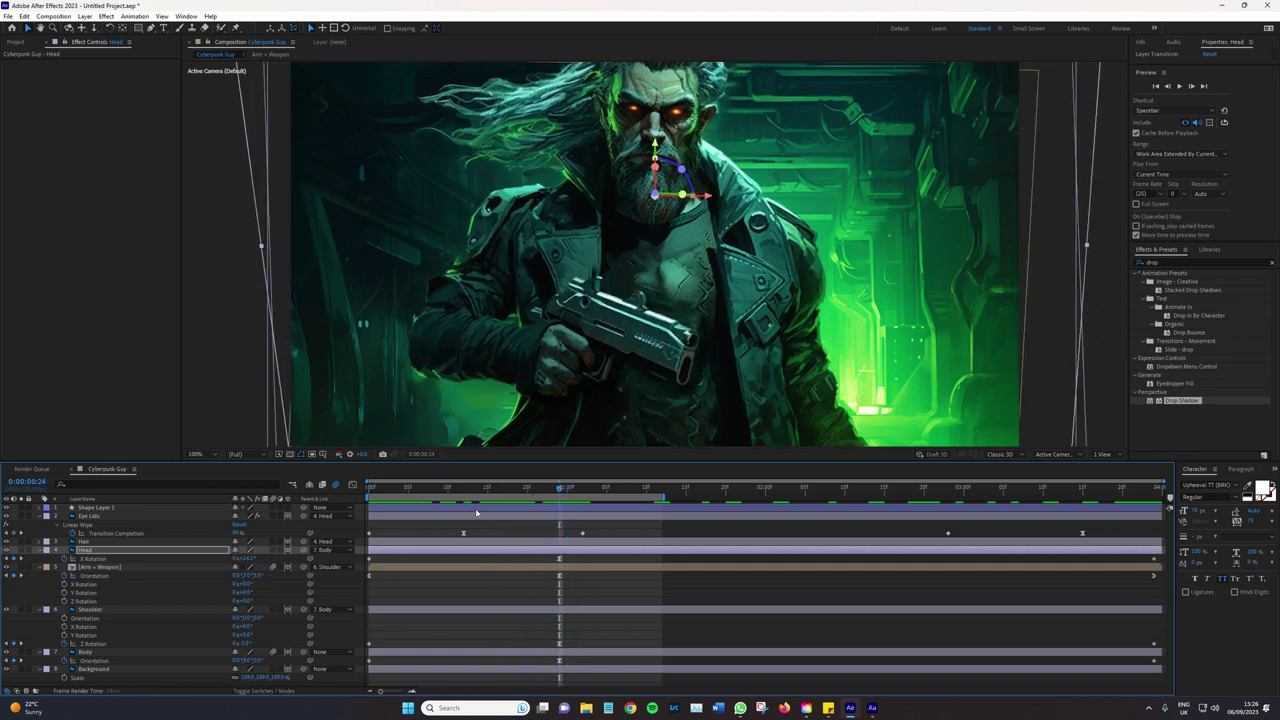
key("space")
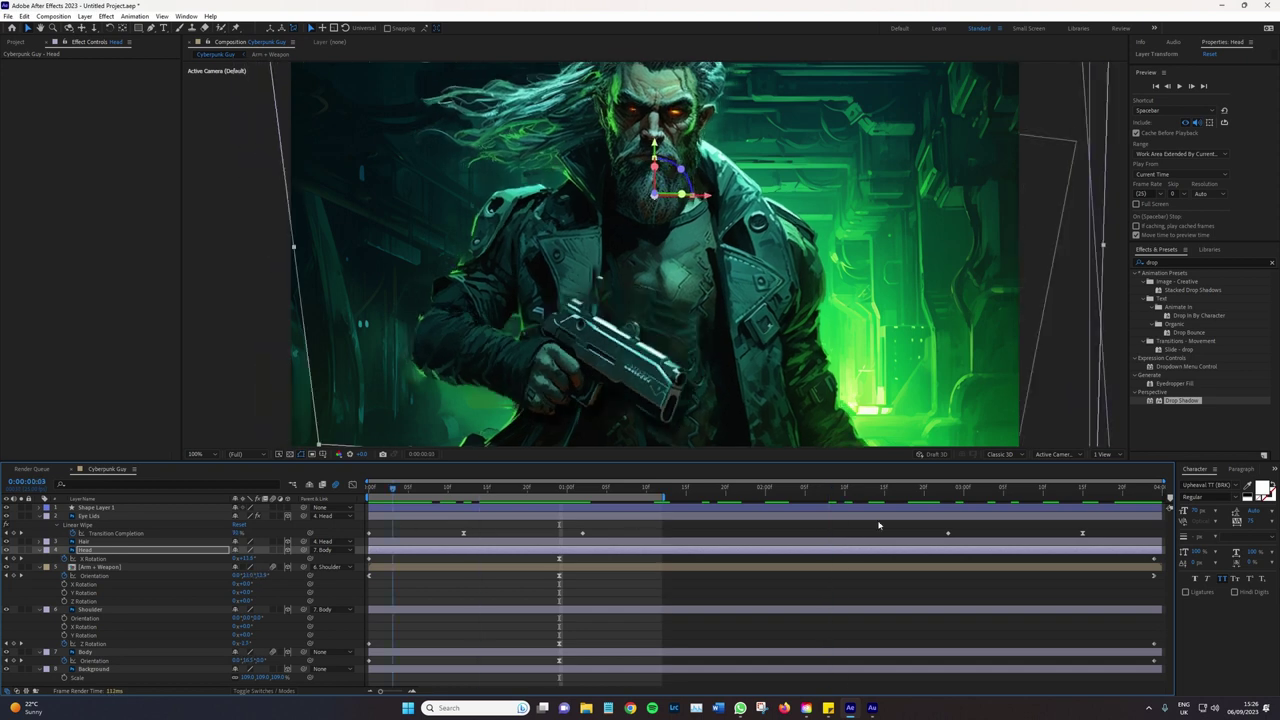
key("space")
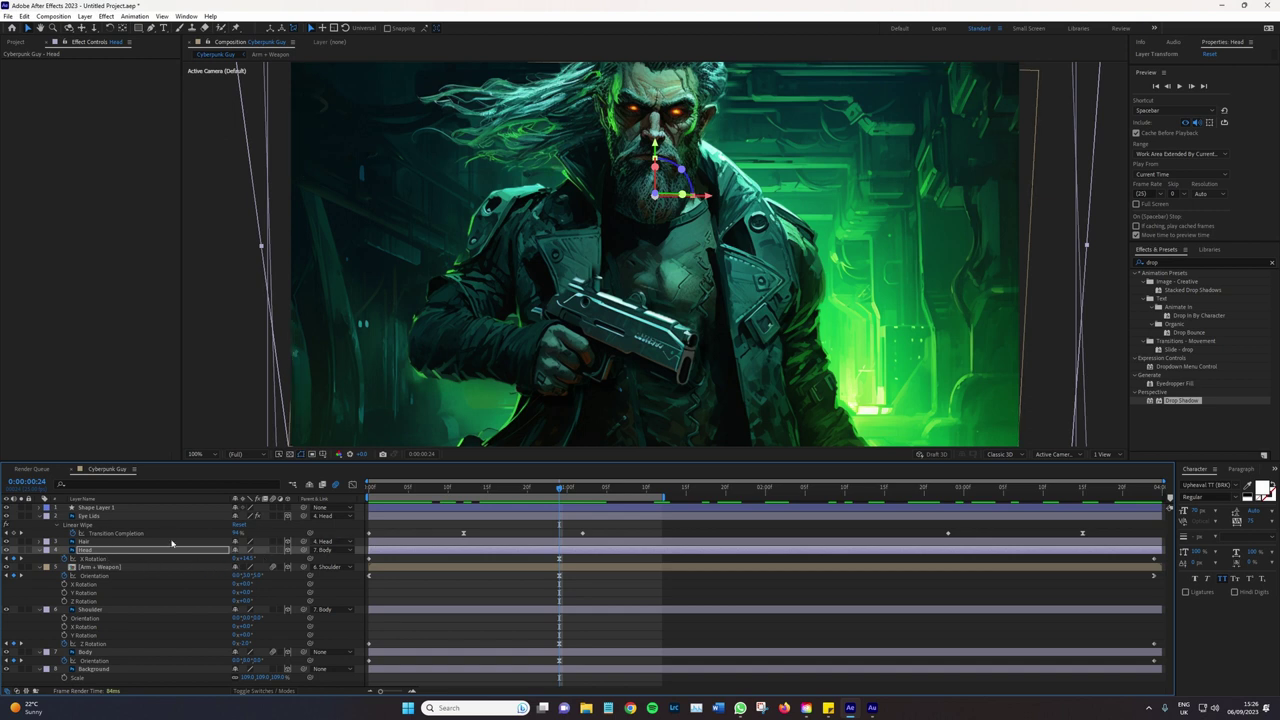
left_click(200, 454)
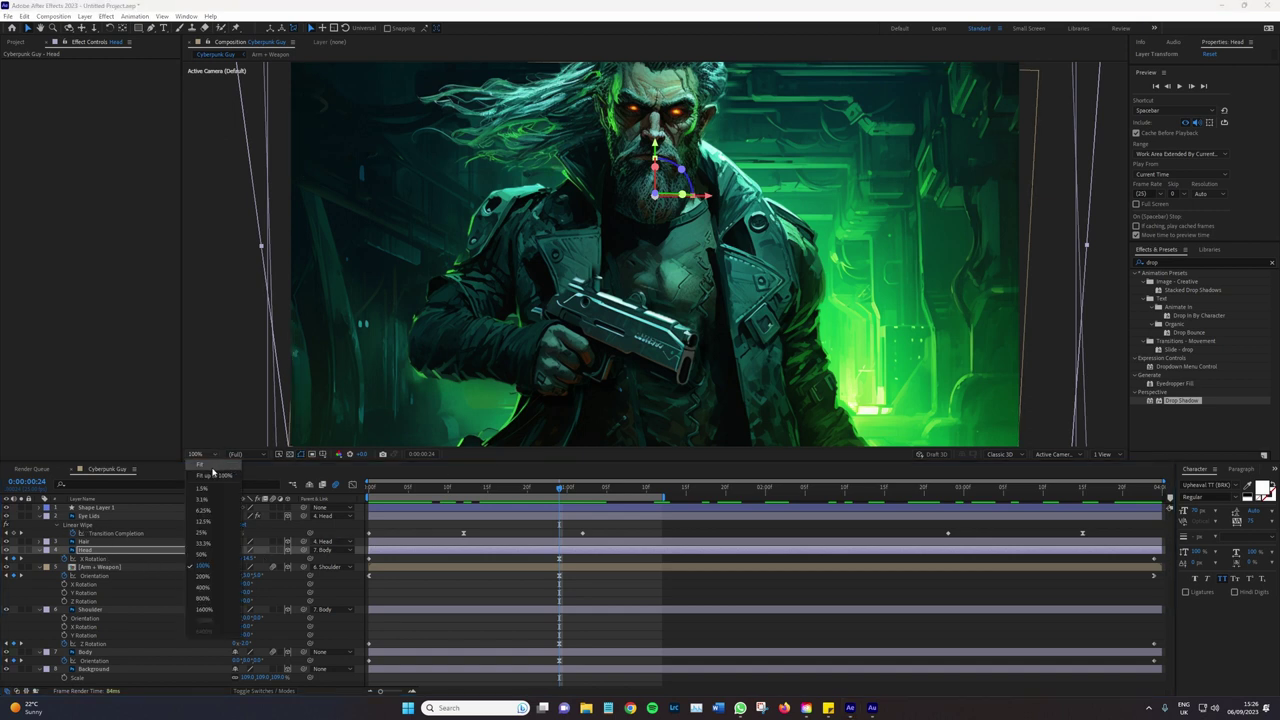
Set viewer magnification to Fit, deselect Head, and play the full animation from the first frame
left_click(212, 471)
left_click(298, 447)
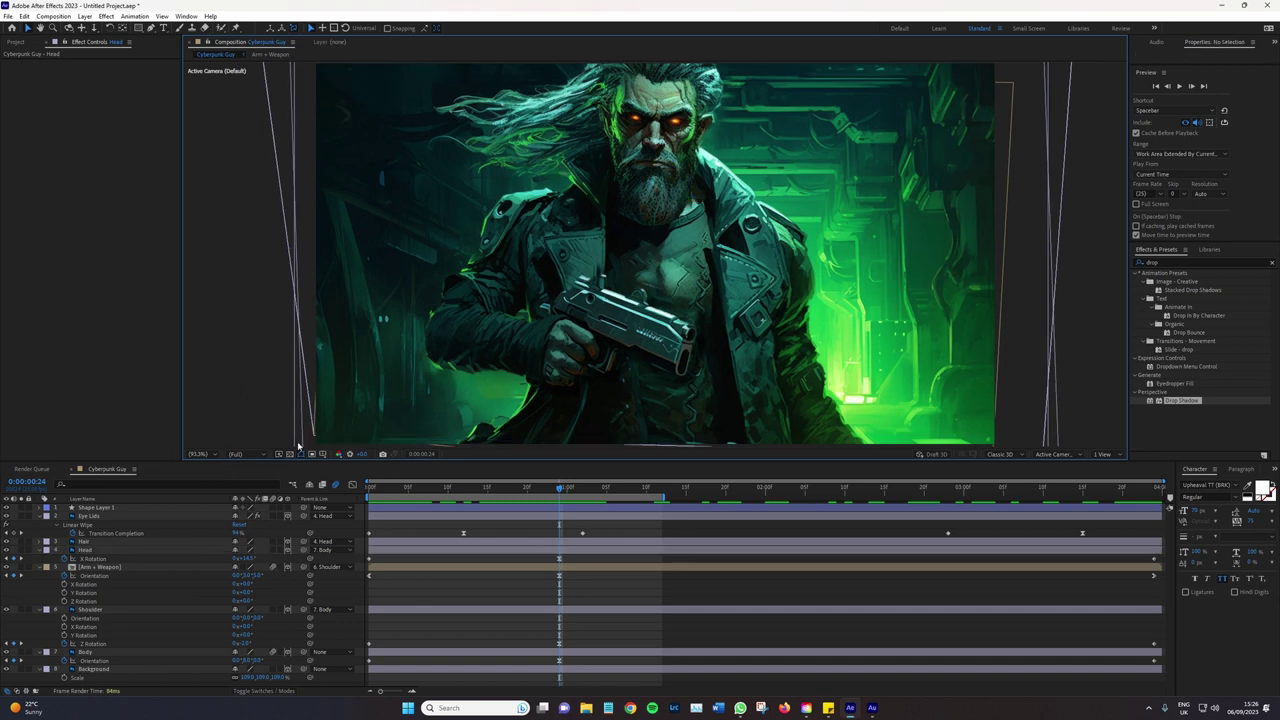
key("Home")
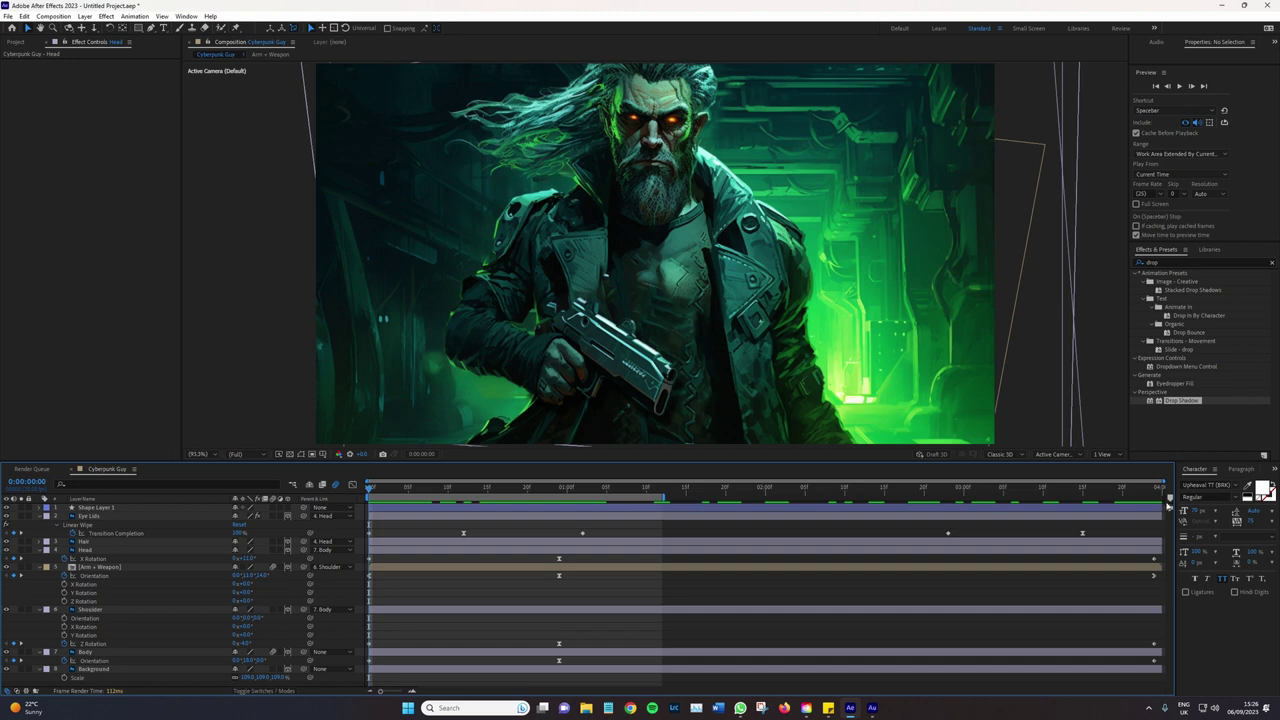
key("space")
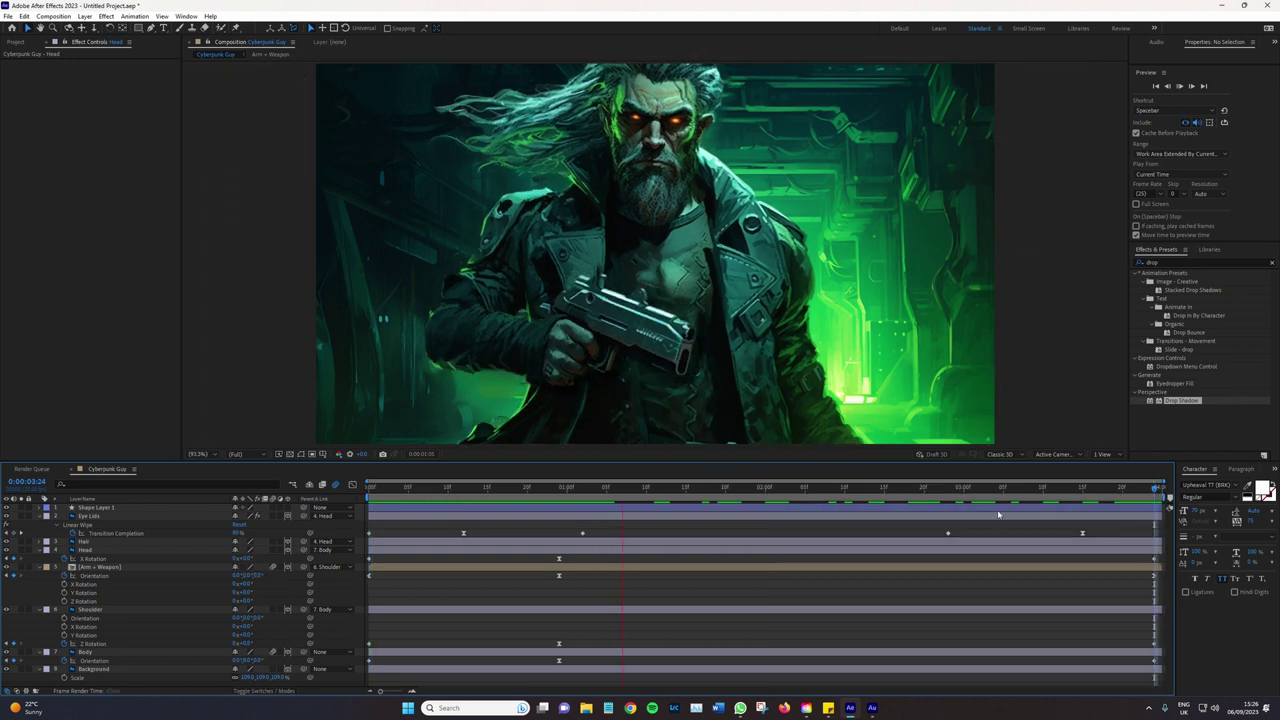
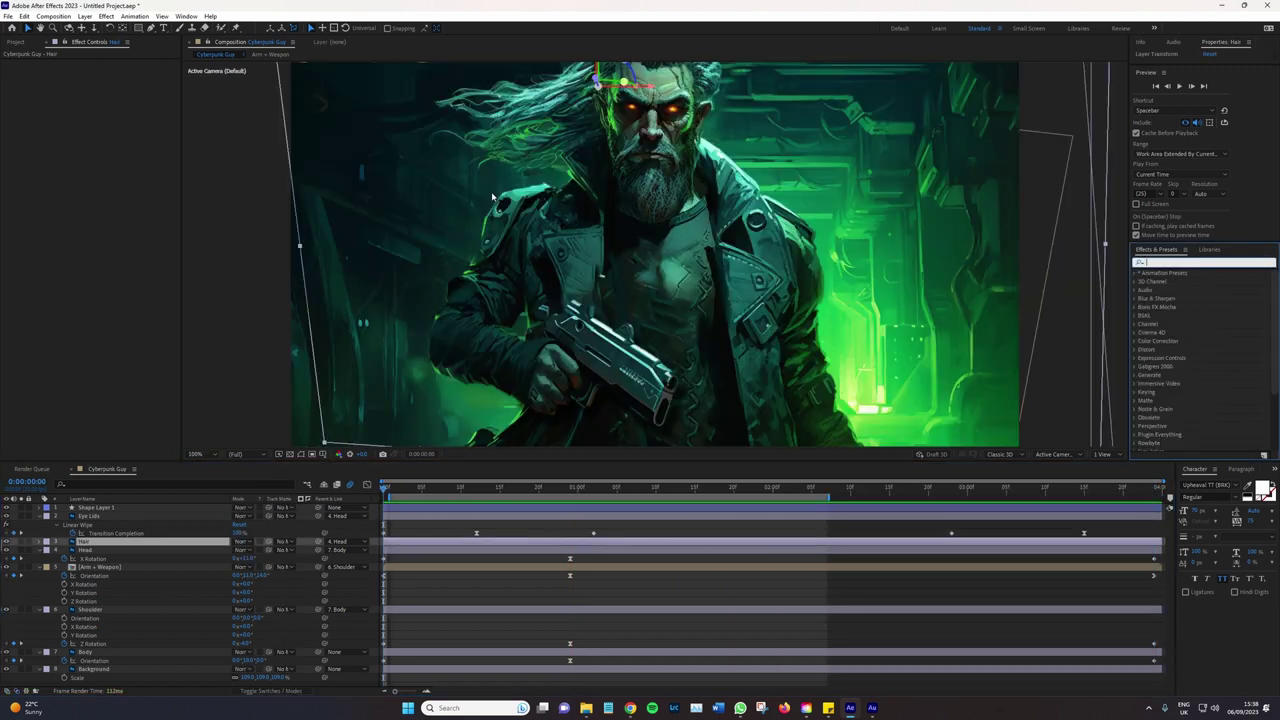
Extend the work area end bar to the end of the composition
scroll(506, 322, "down", 3)
left_click(403, 495)
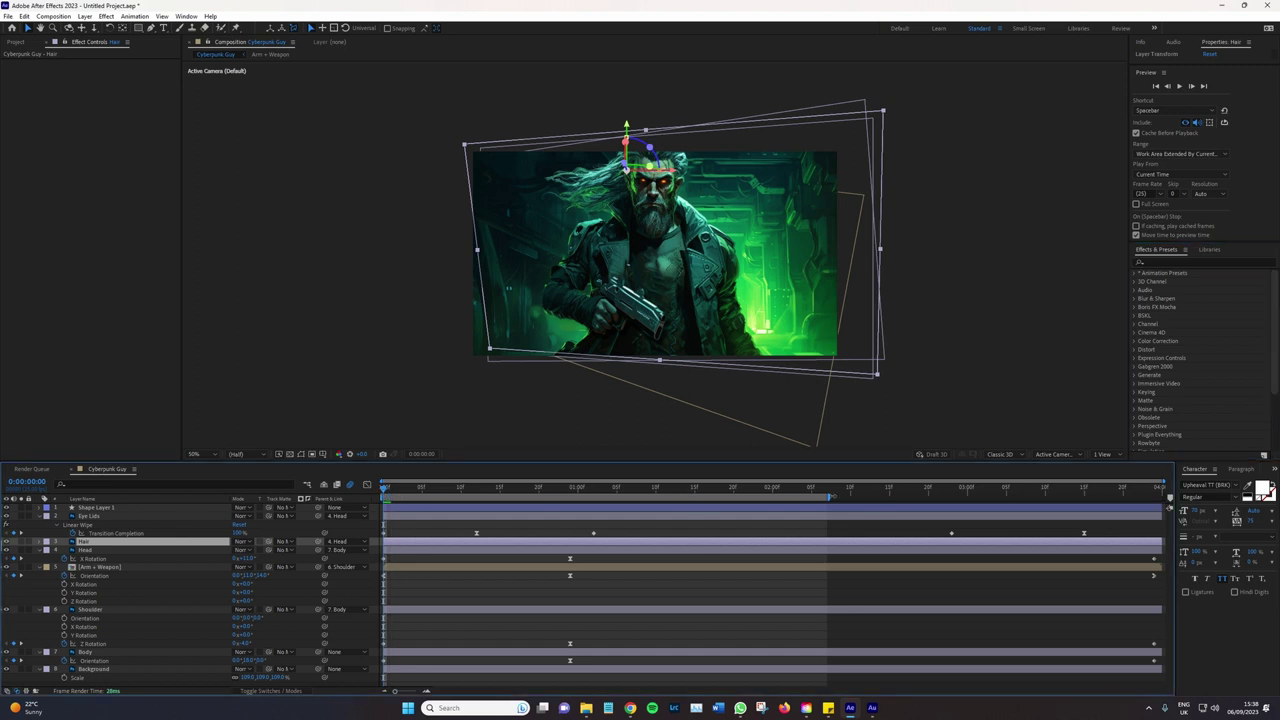
left_click_drag(828, 495, 1162, 495)
Preview the character animation from frame 0 at full-frame view, stopping back at the start
key("space")
key("space")
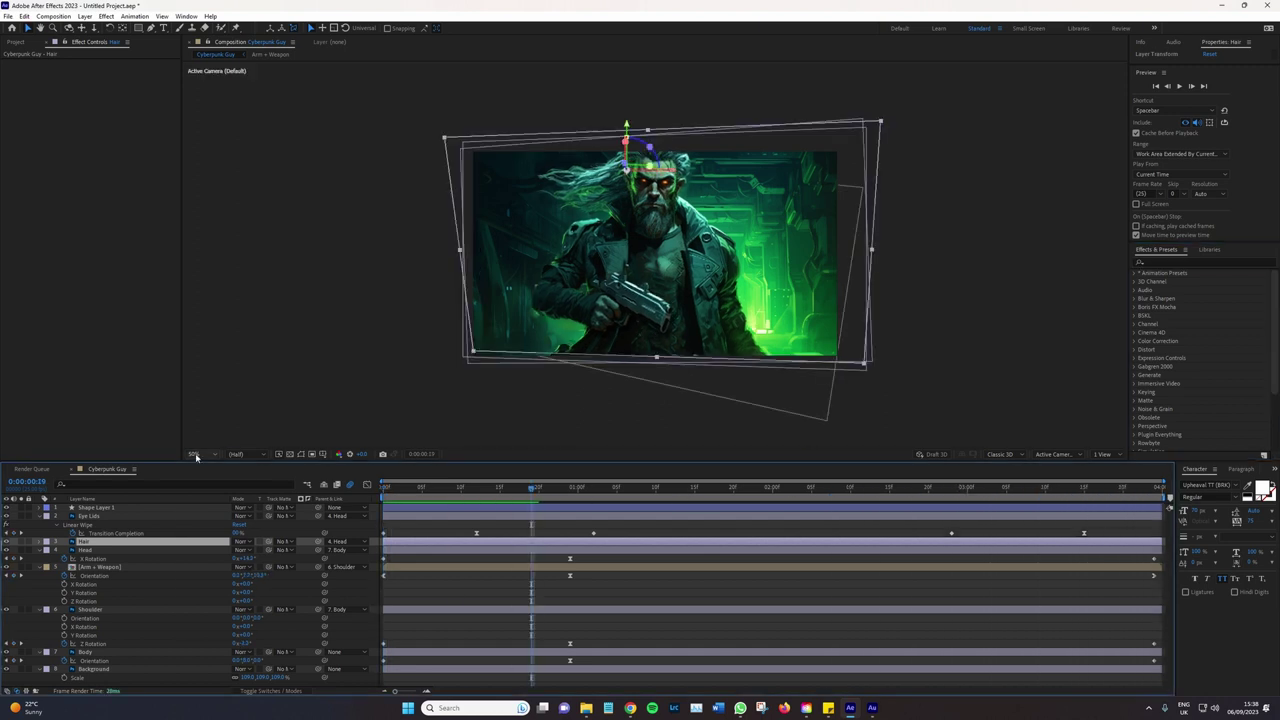
key("shift+slash")
key("space")
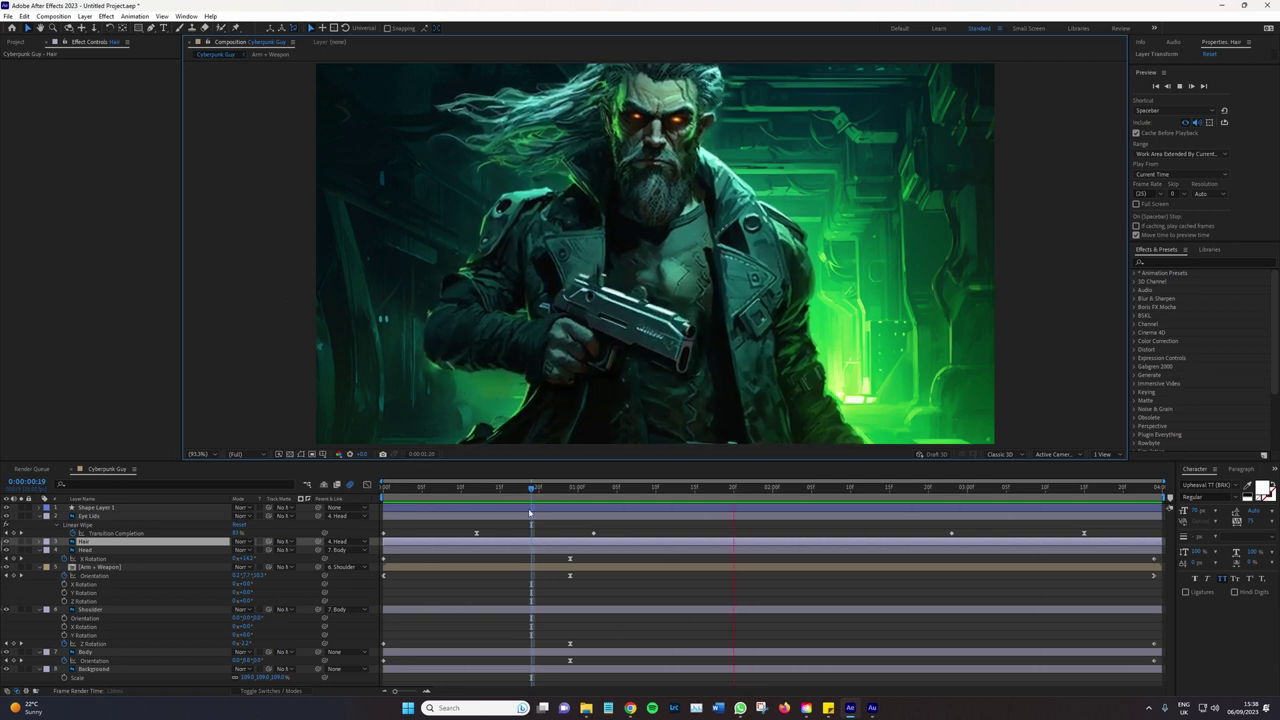
key("space")
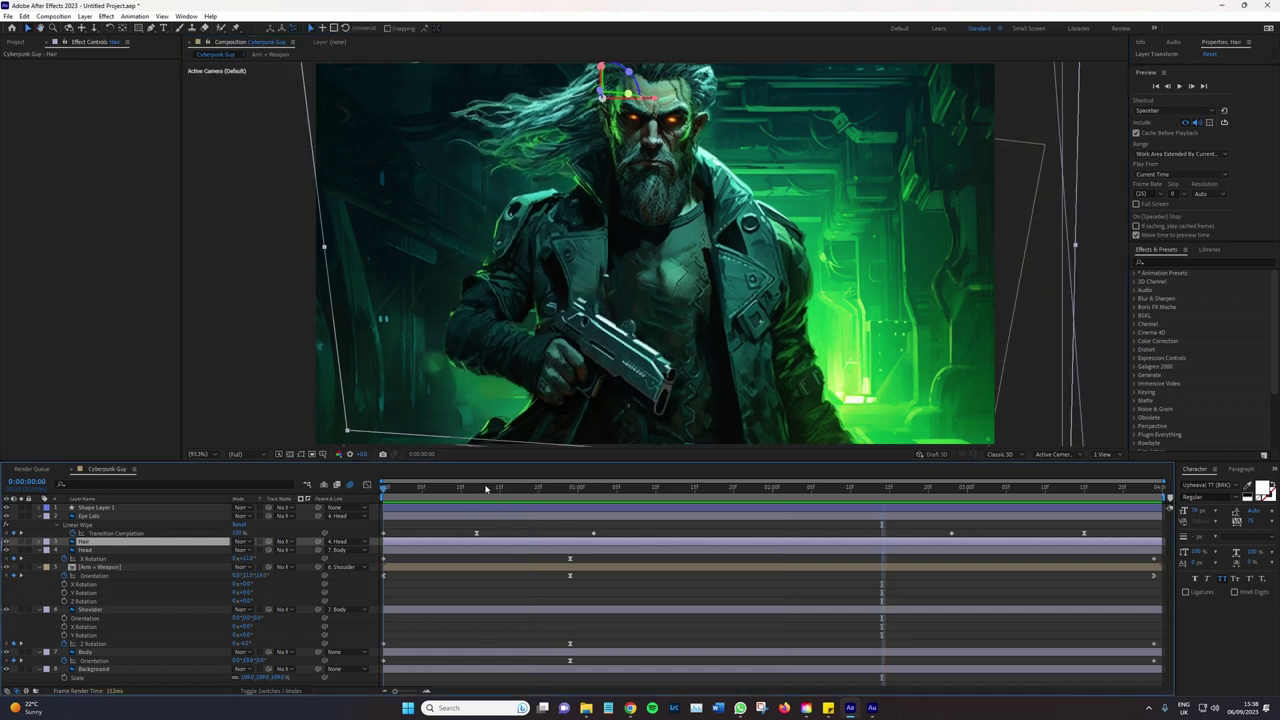
key("space")
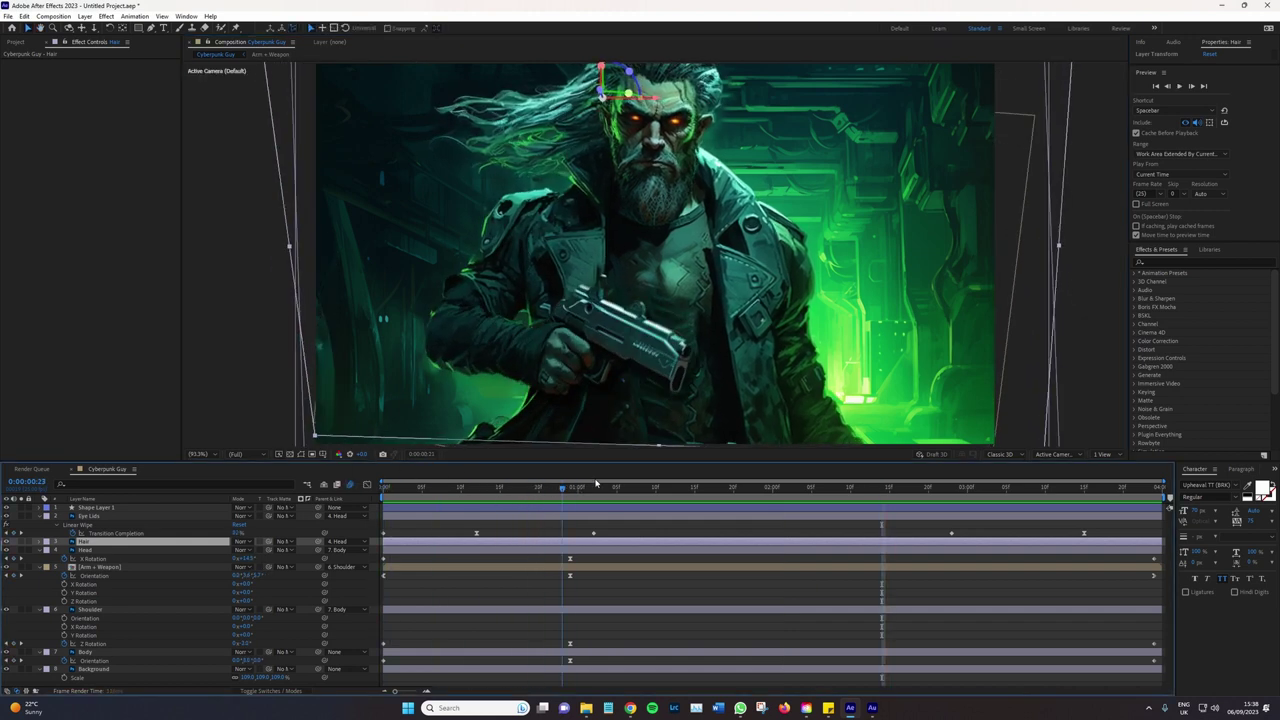
key("space")
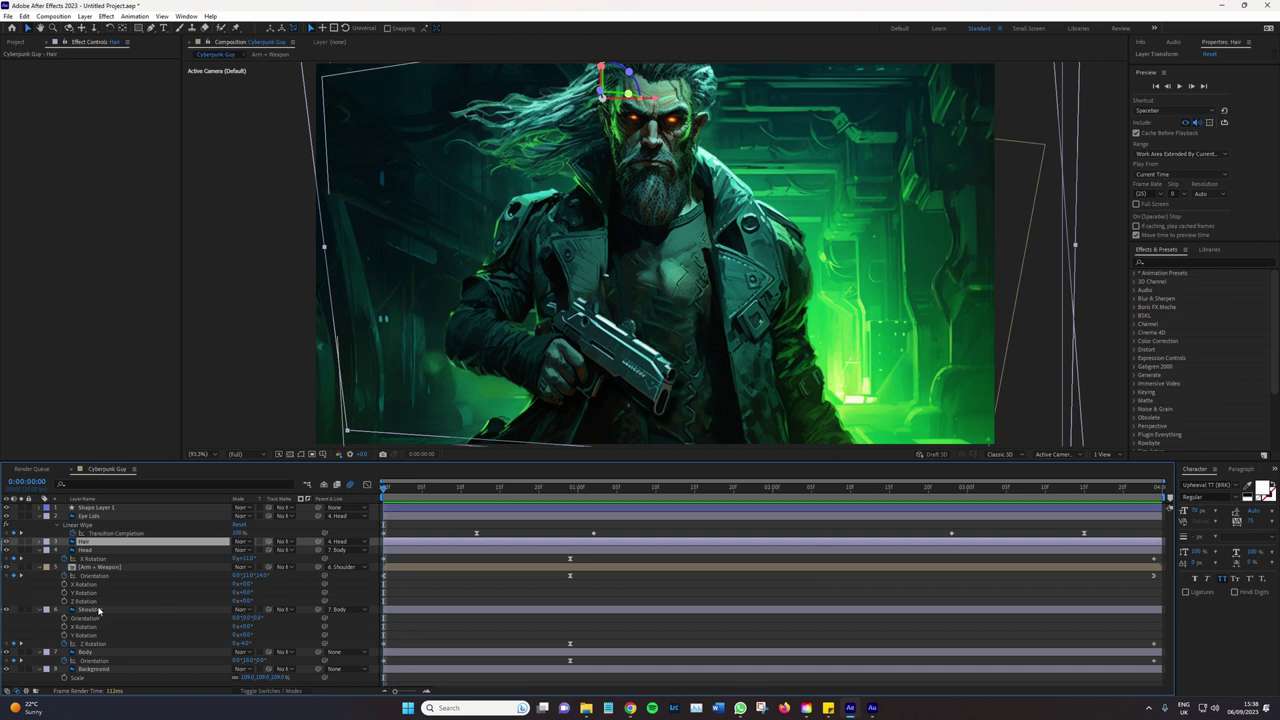
Shift the Shoulder layer's Position to move the arm and gun, keyframing it at the last frame
left_click(99, 610)
key("p")
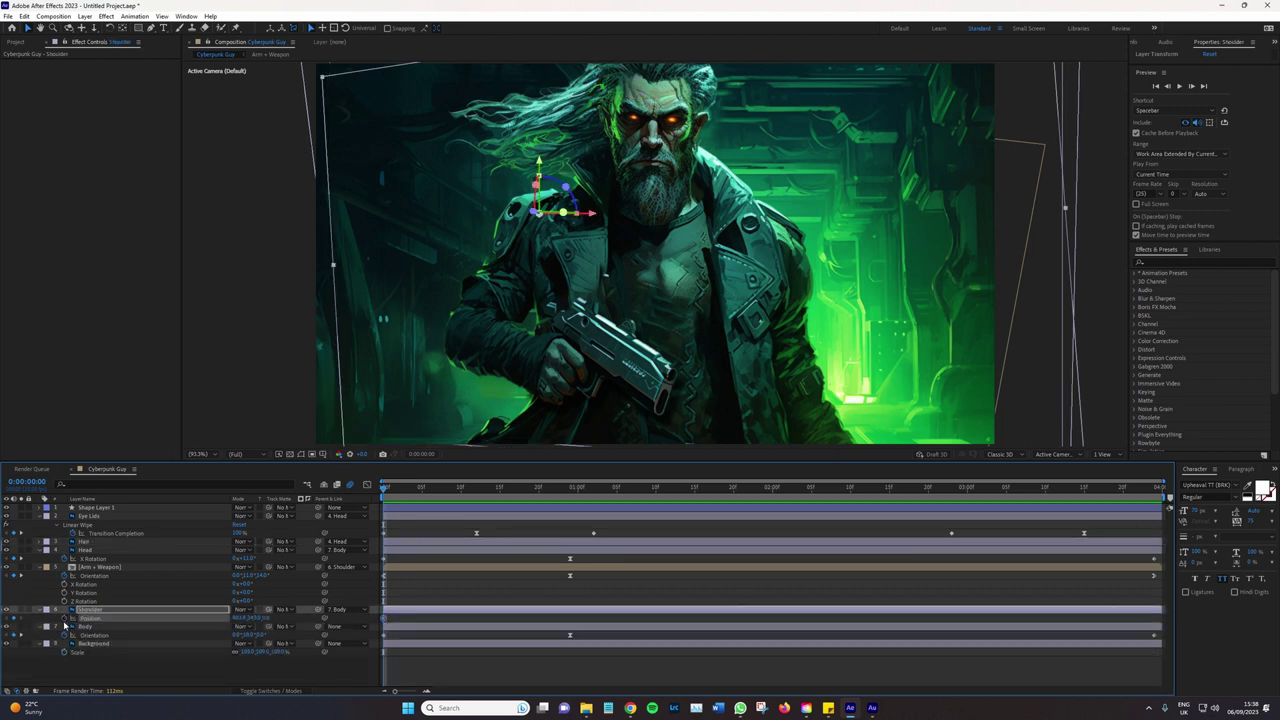
left_click_drag(255, 618, 246, 619)
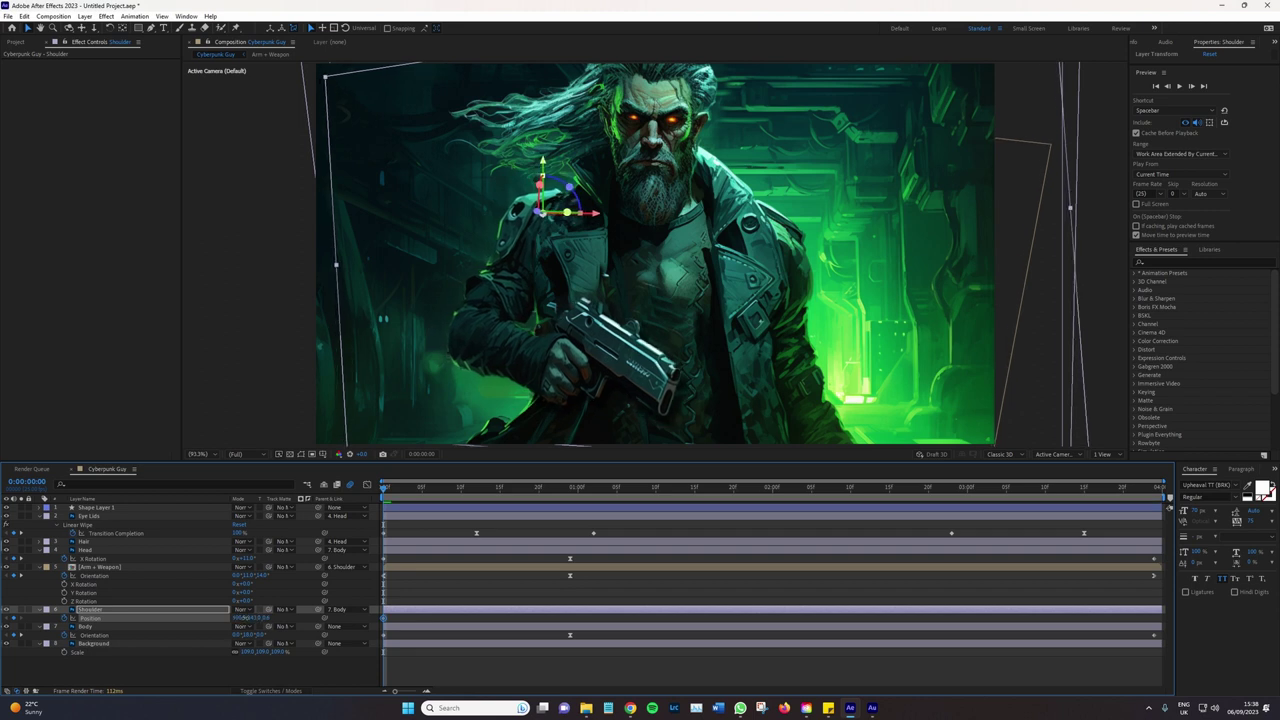
key("space")
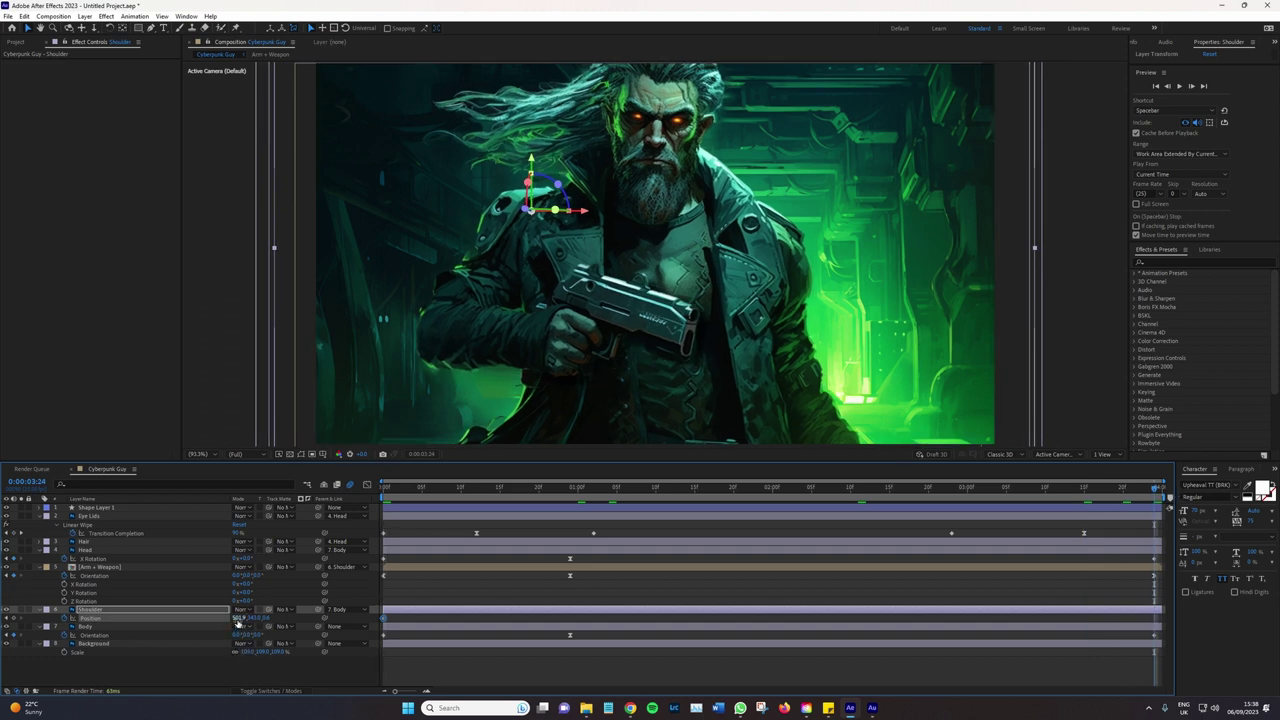
left_click_drag(240, 618, 268, 617)
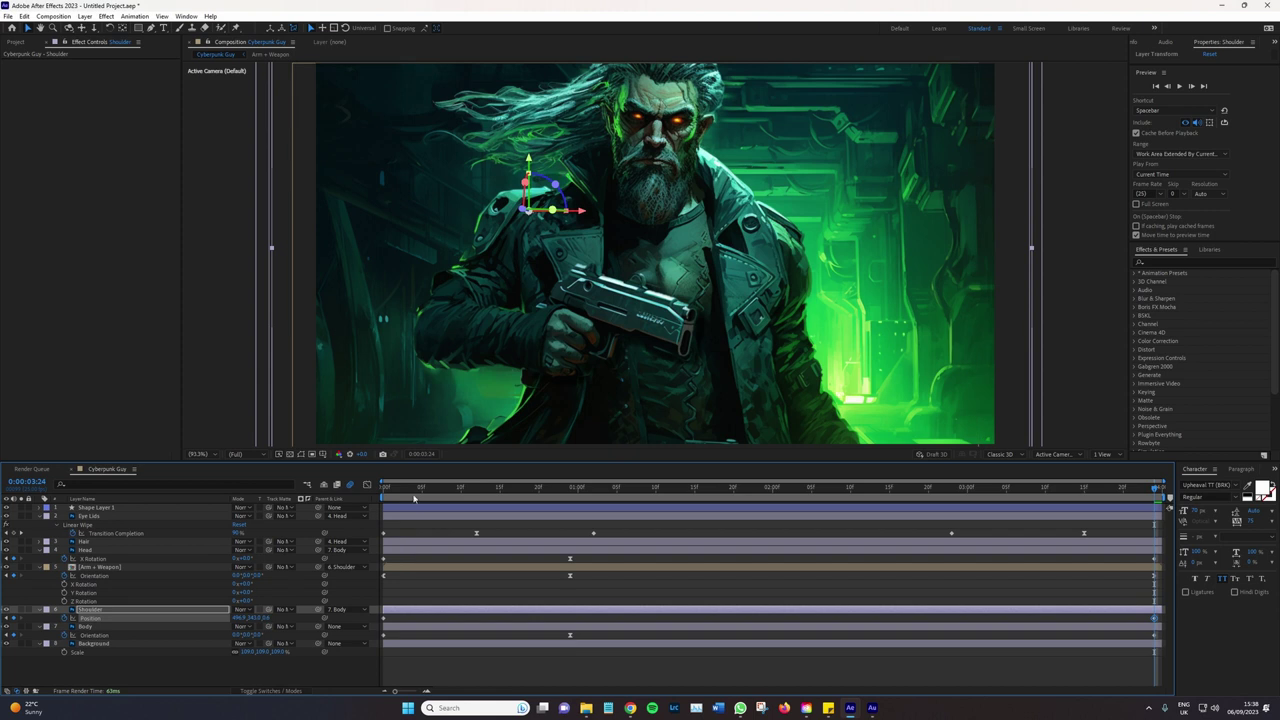
Preview and scrub through the animation to check the new shoulder movement
key("Home")
key("space")
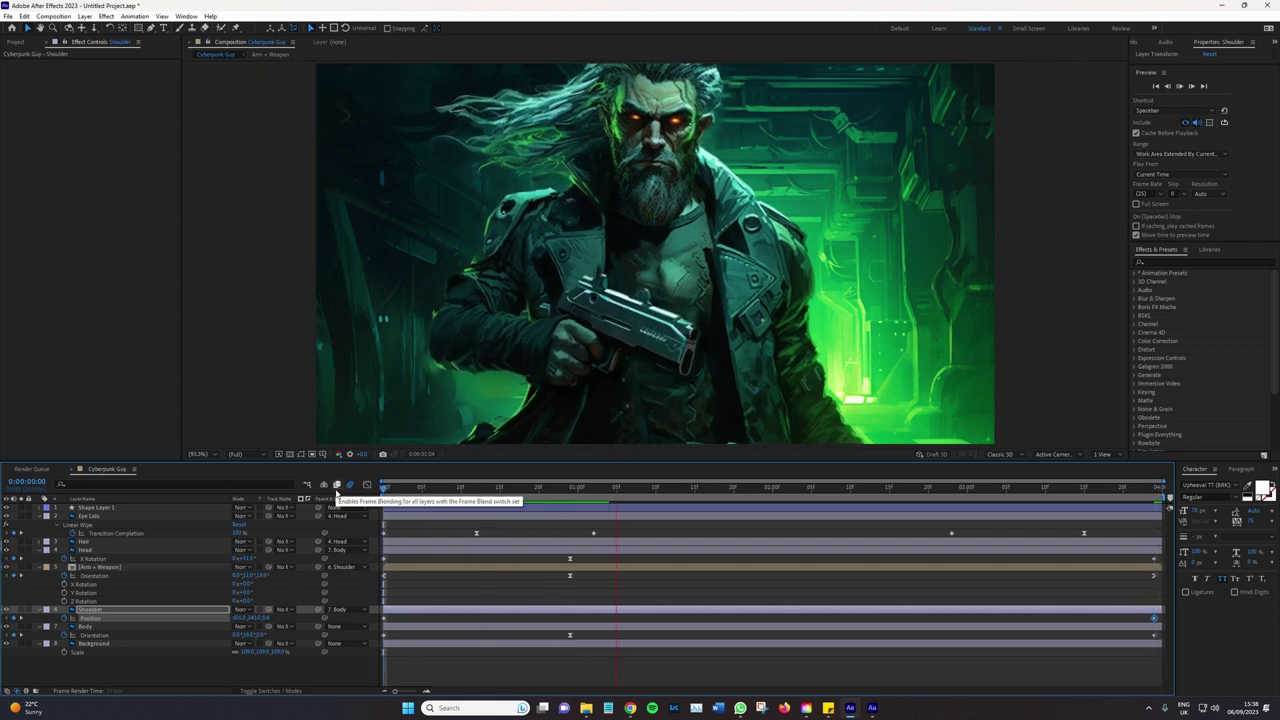
left_click(495, 488)
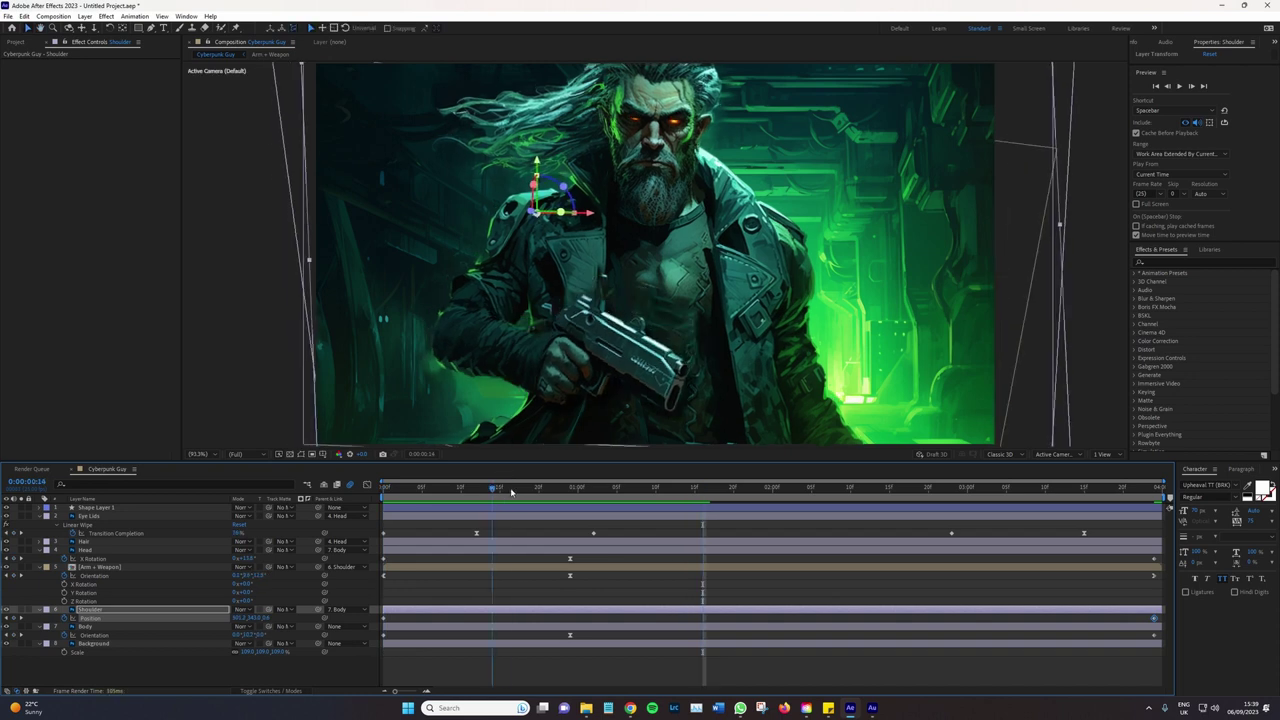
left_click_drag(511, 490, 827, 488)
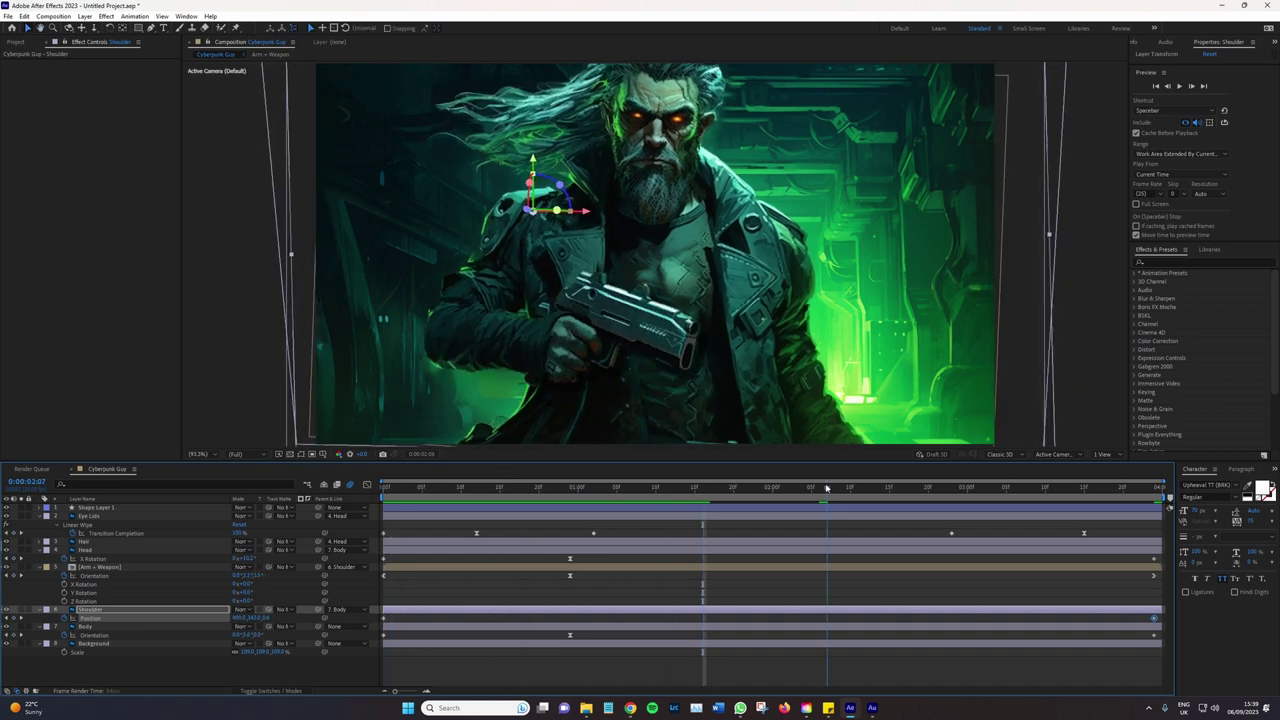
left_click_drag(827, 488, 1151, 484)
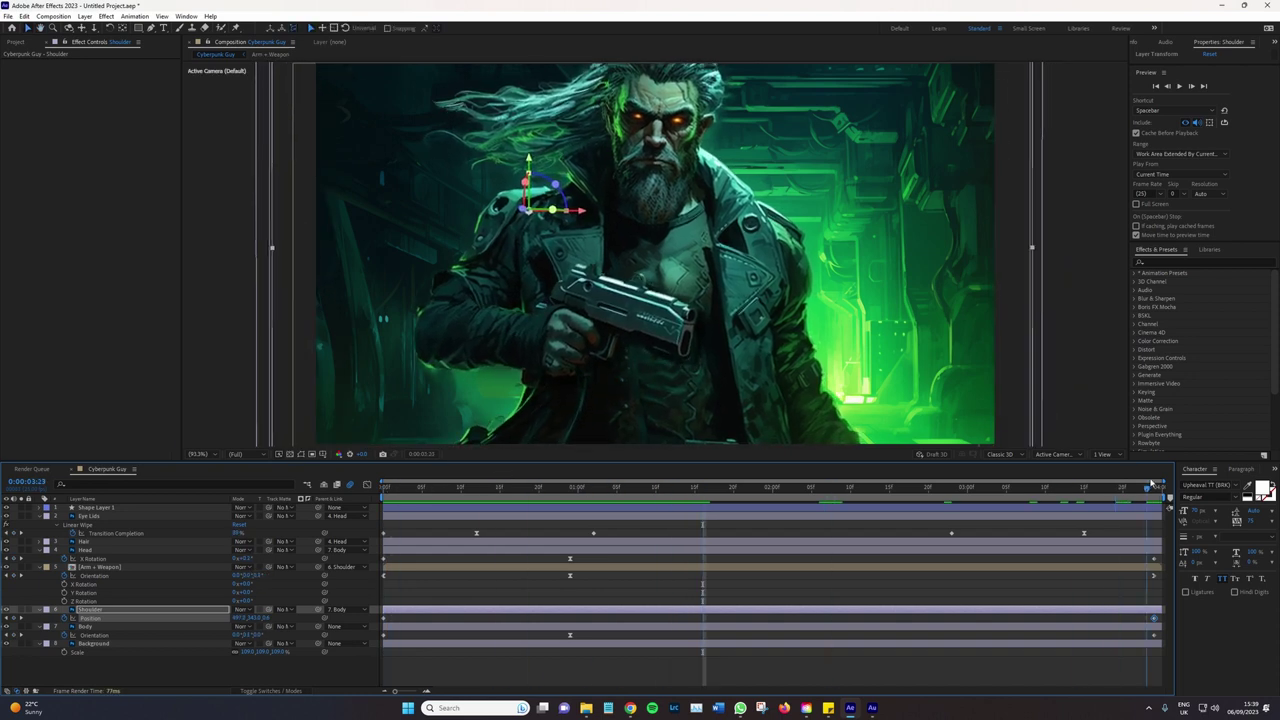
key("Home")
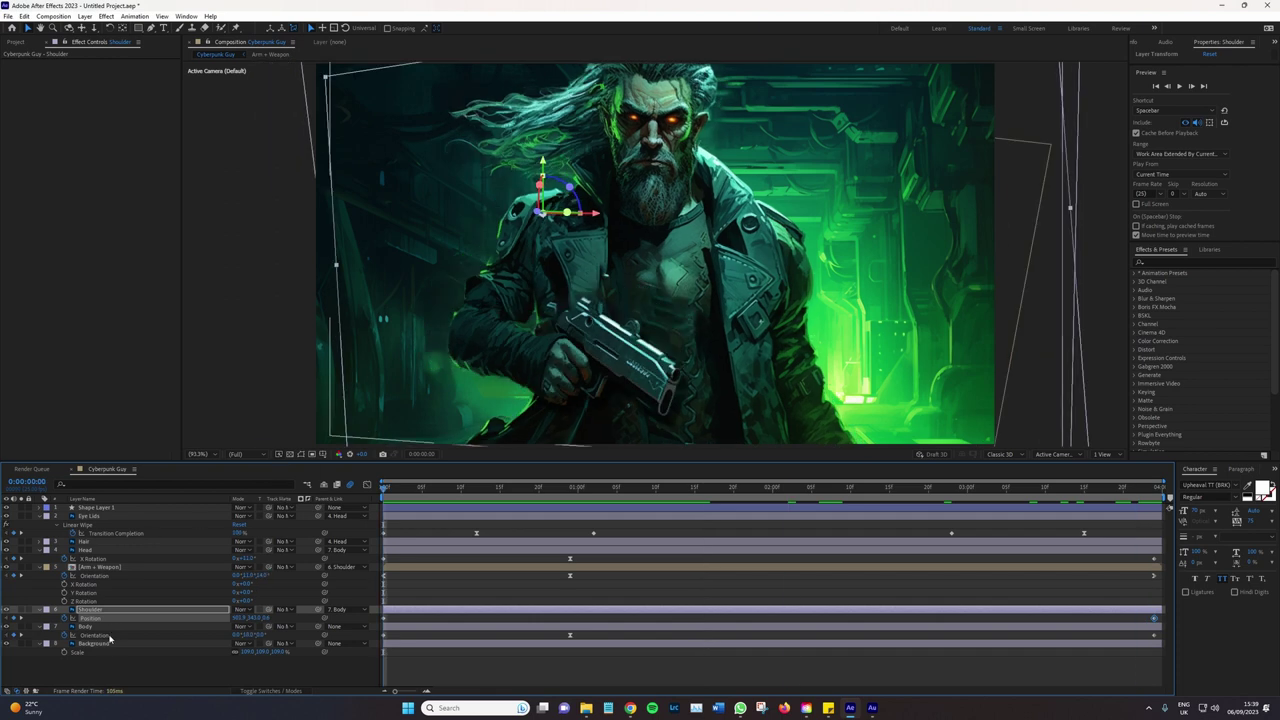
left_click_drag(445, 489, 618, 512)
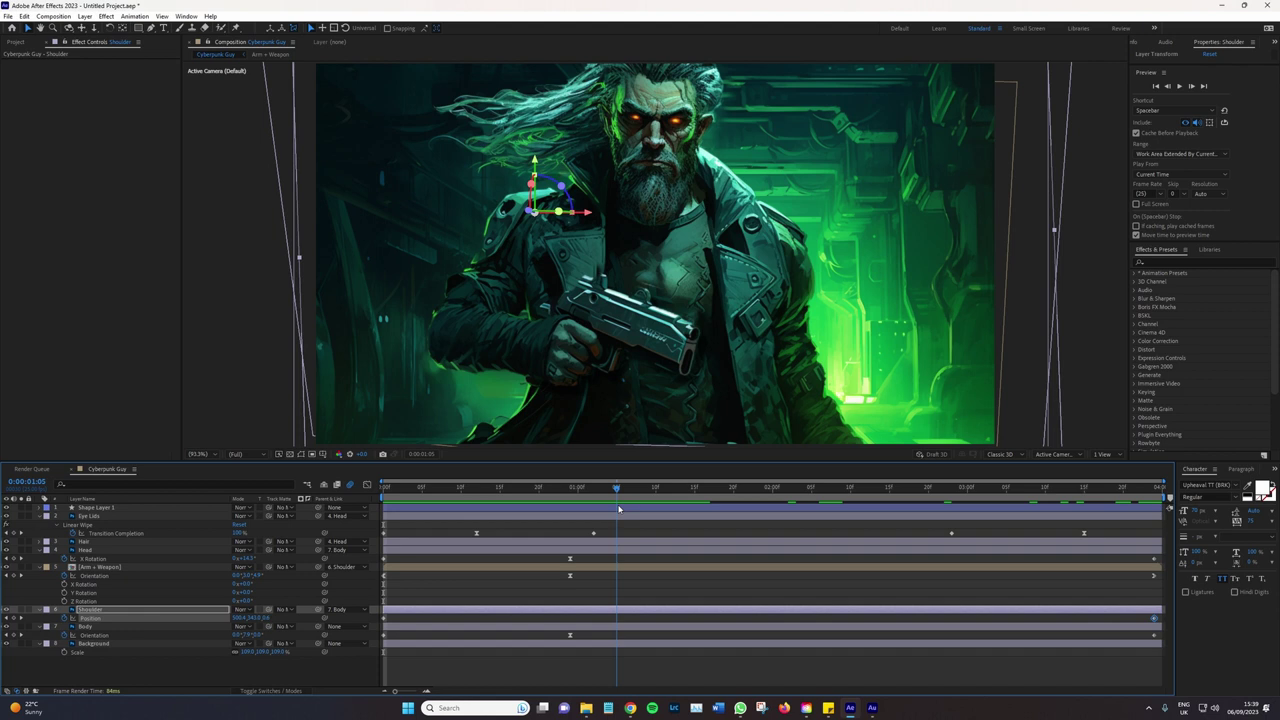
key("space")
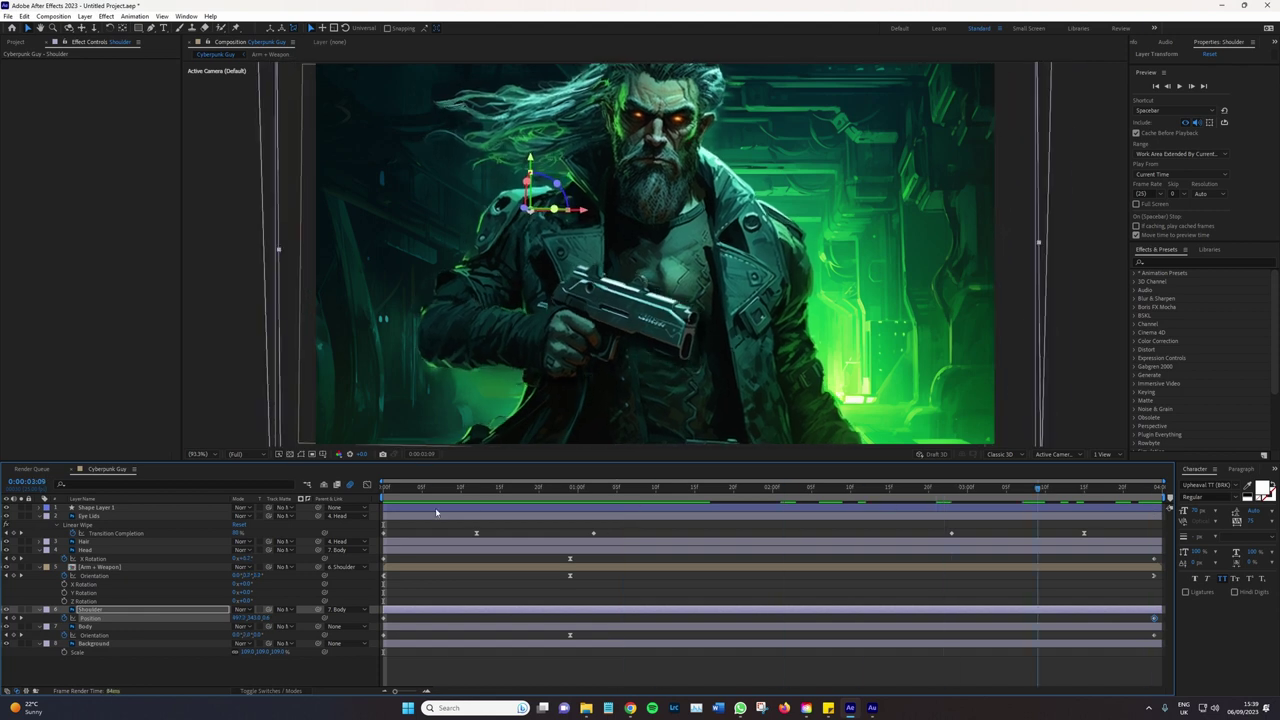
key("space")
key("Home")
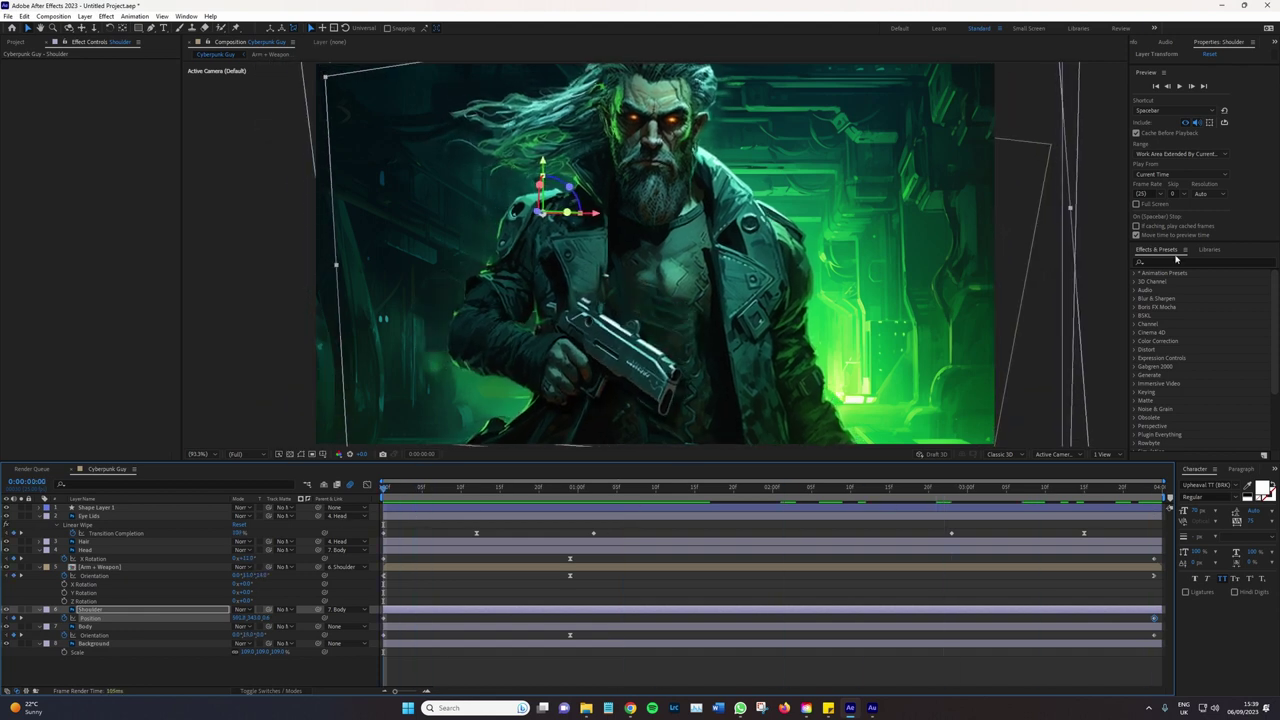
Apply the Wave Warp effect, found by searching 'wave', to the Hair layer
left_click(1170, 261)
type("wave")
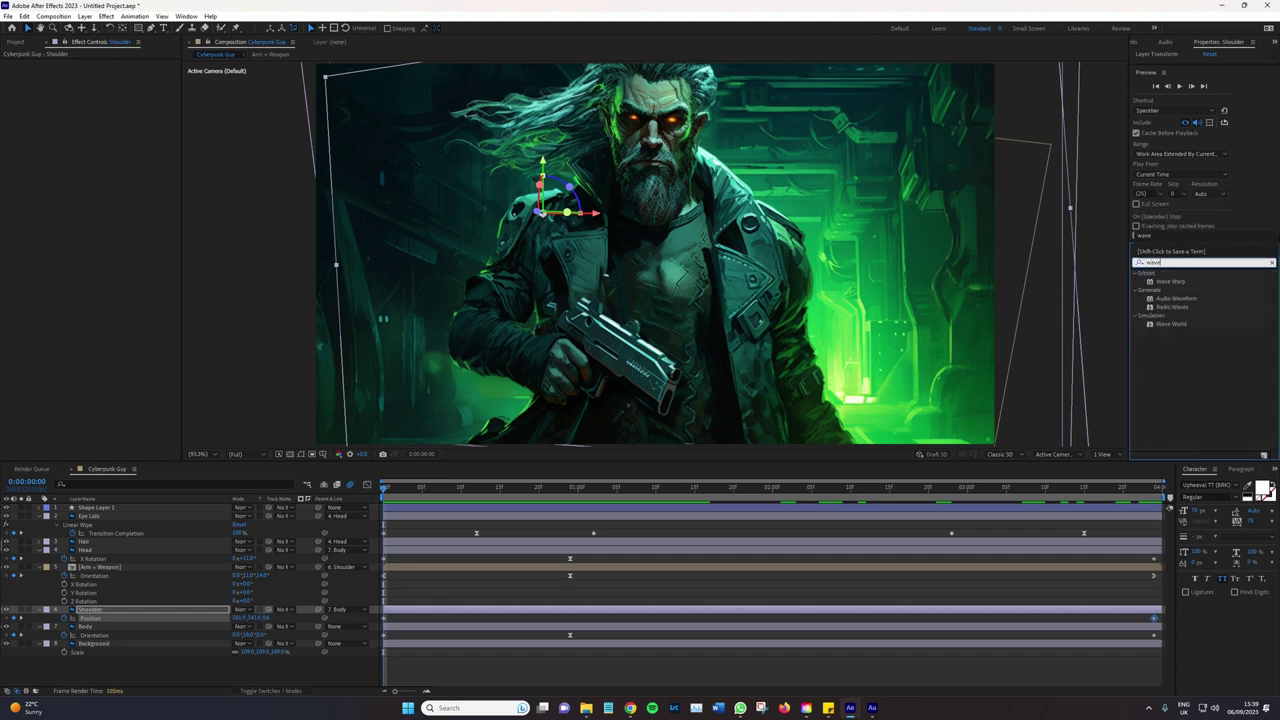
left_click(1177, 283)
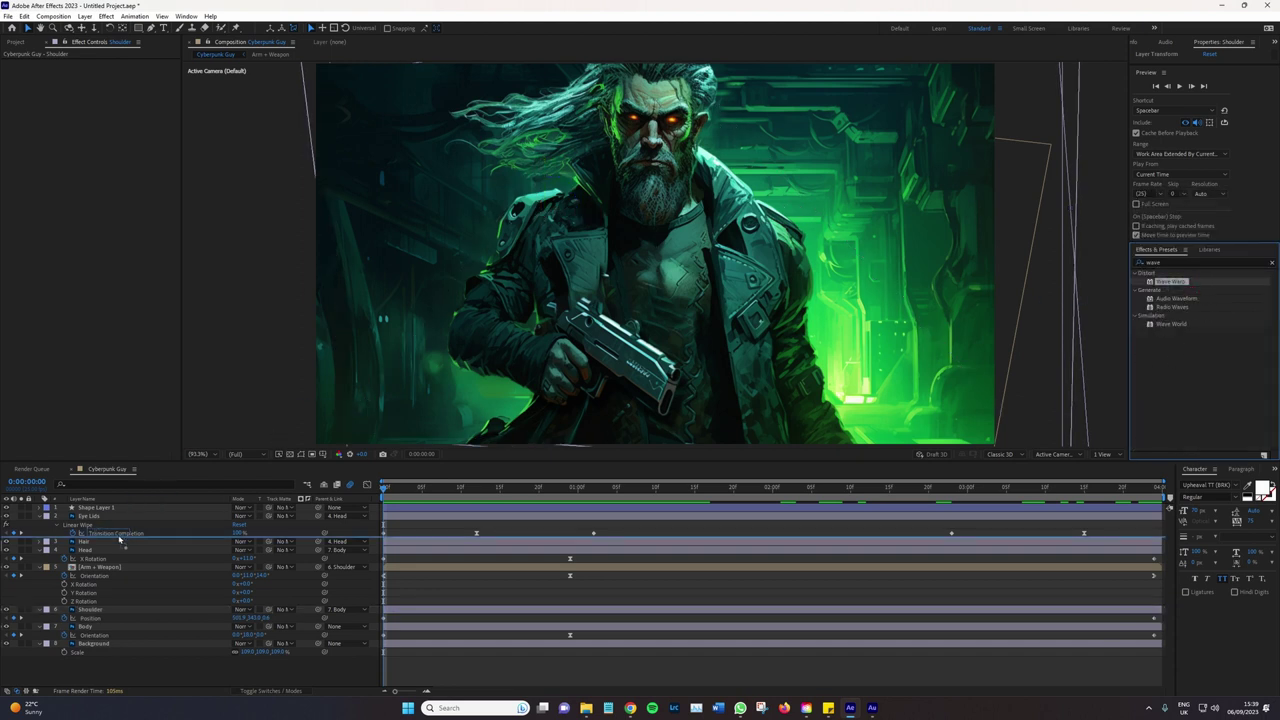
left_click_drag(1190, 289, 508, 244)
scroll(517, 178, "up", 1)
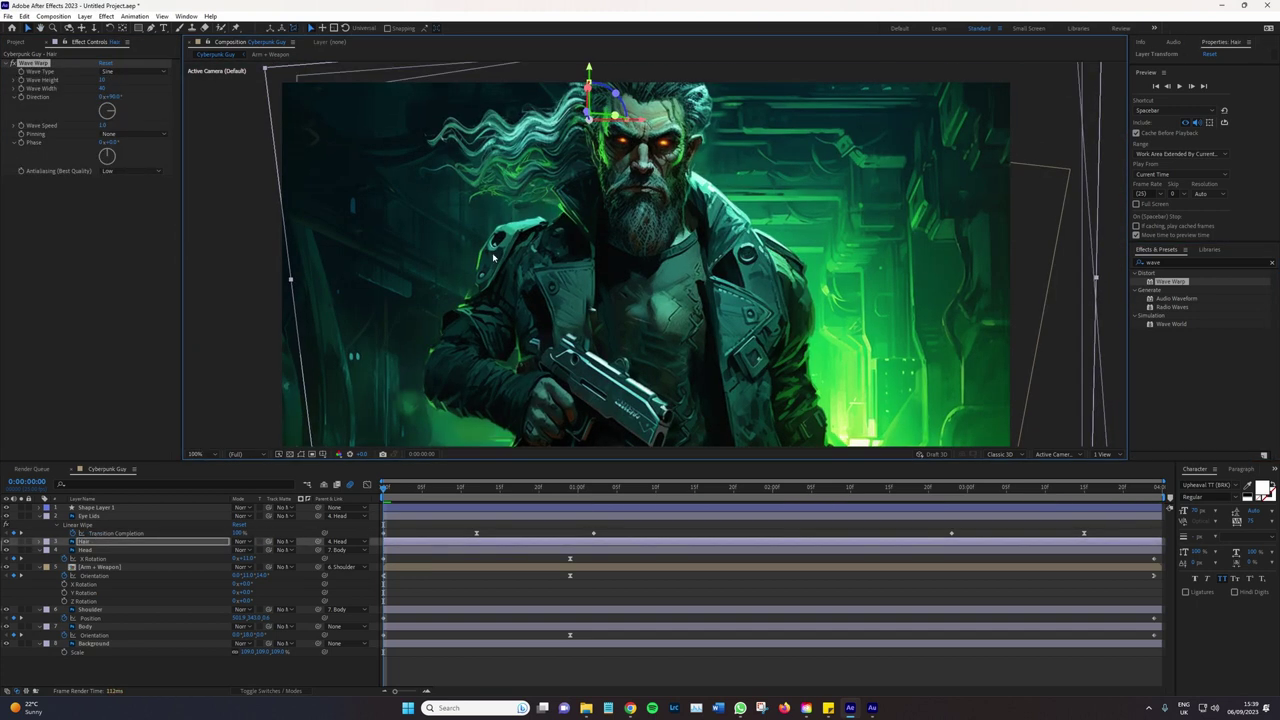
Preview the rippling hair, hiding and showing the Hair layer to compare
key("space")
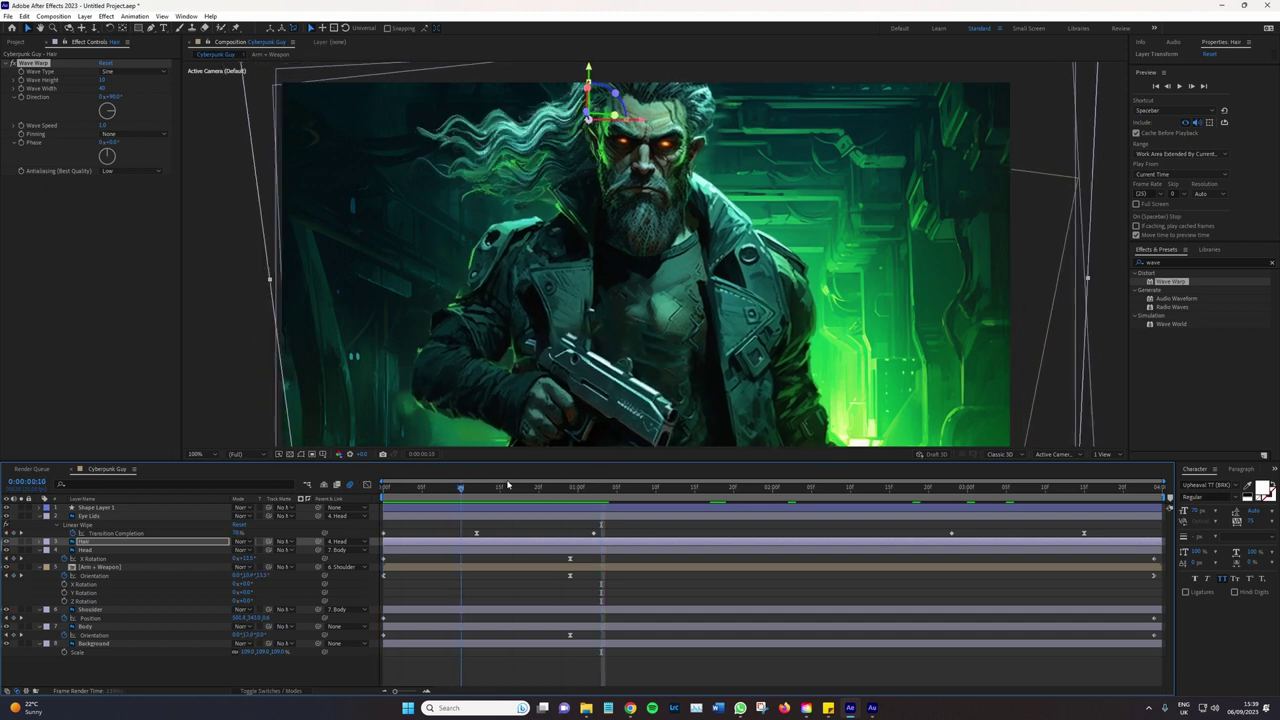
left_click(582, 488)
key("Page_Down")
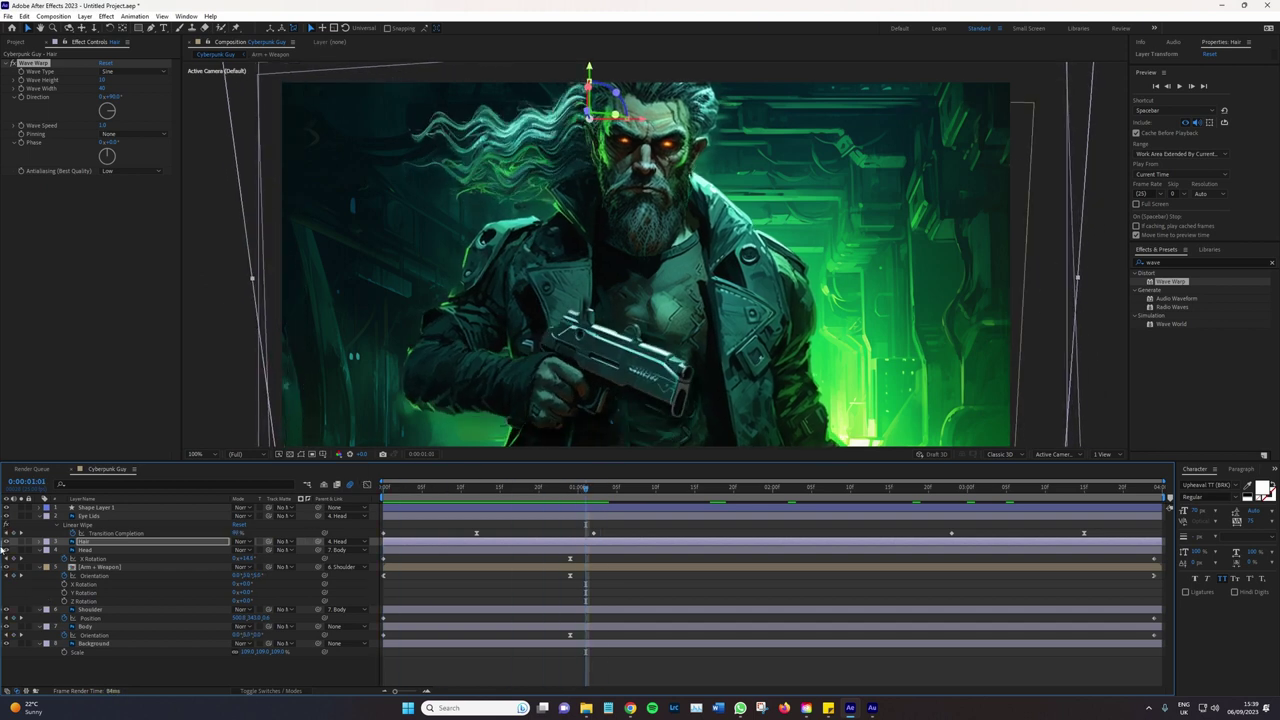
left_click(6, 541)
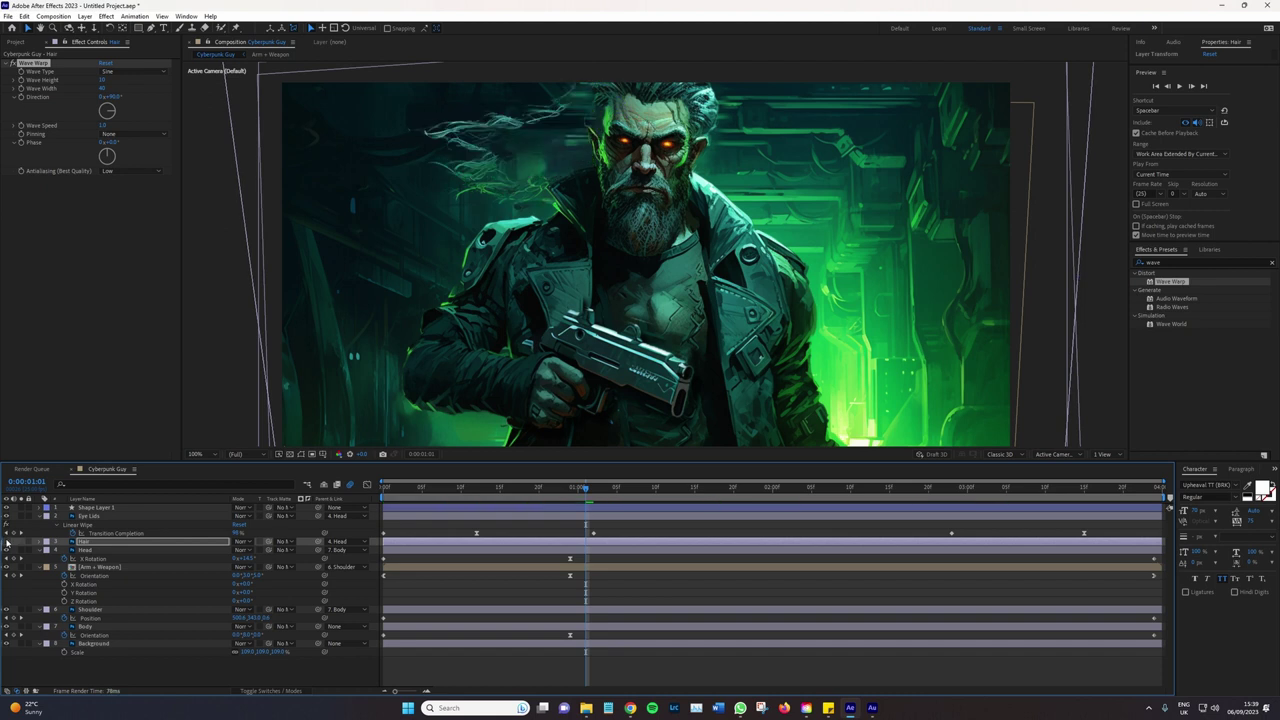
left_click_drag(516, 490, 384, 490)
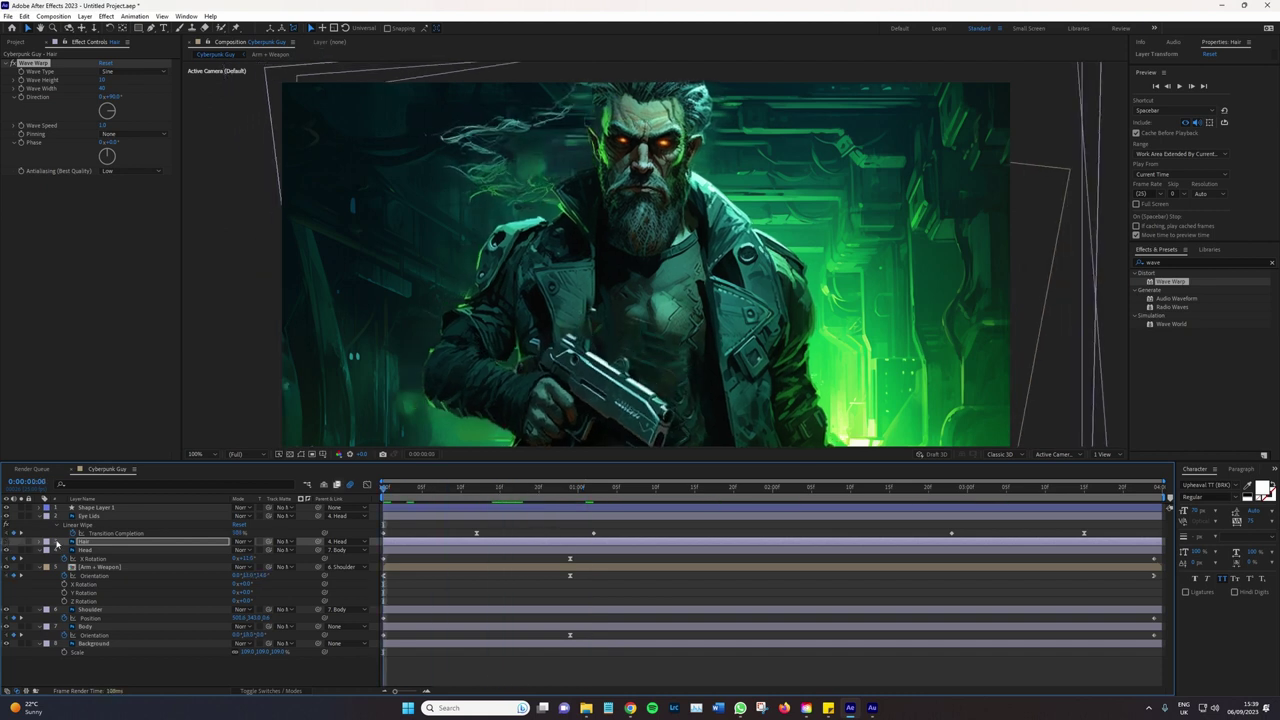
left_click(4, 541)
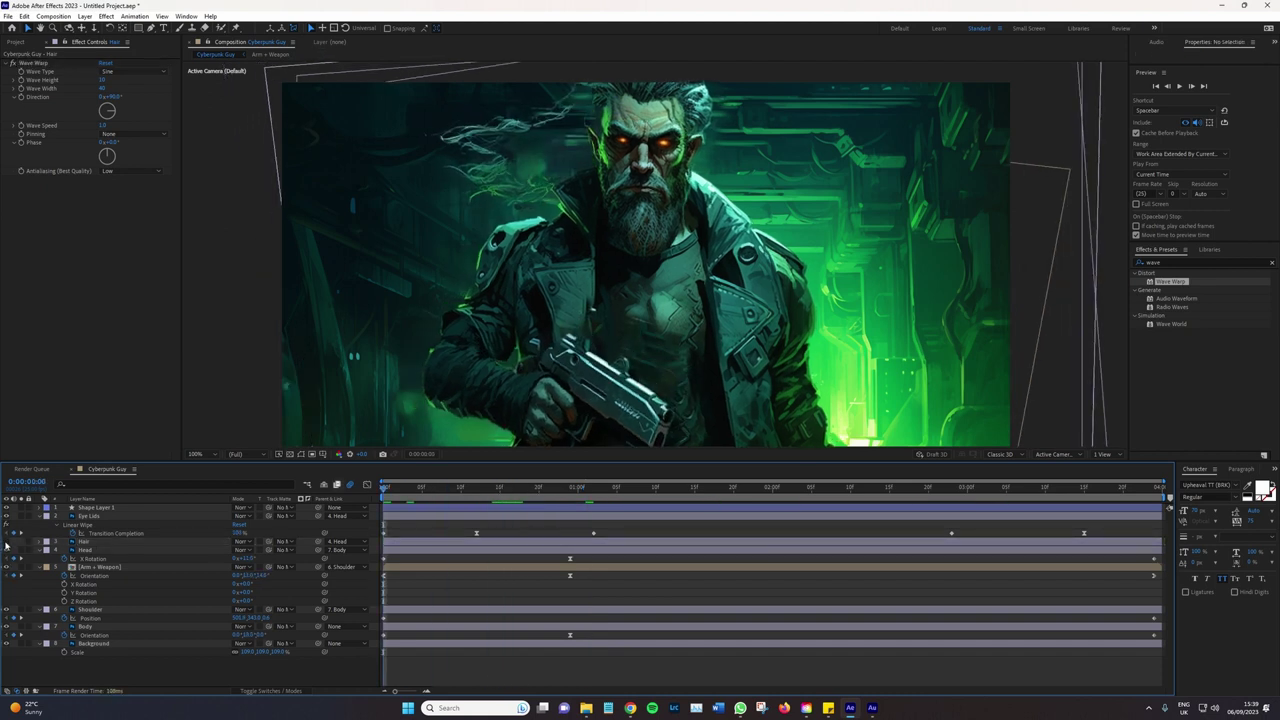
left_click(6, 541)
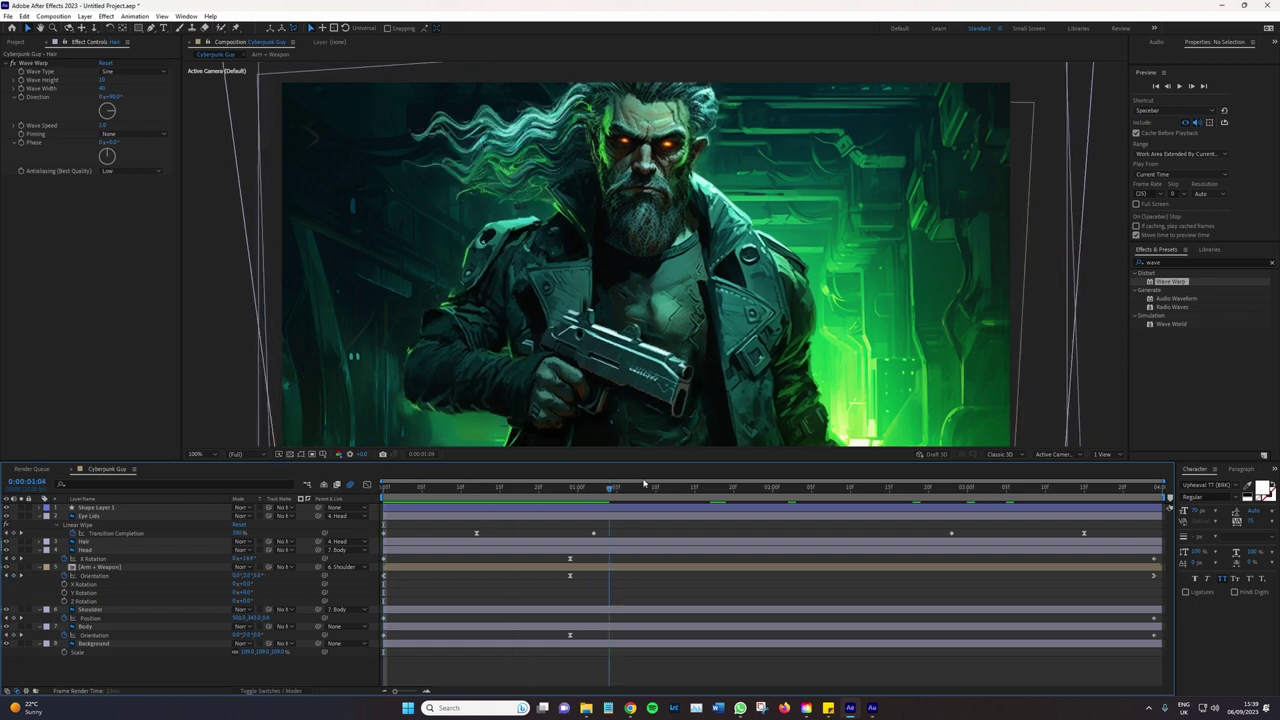
key("space")
key("space")
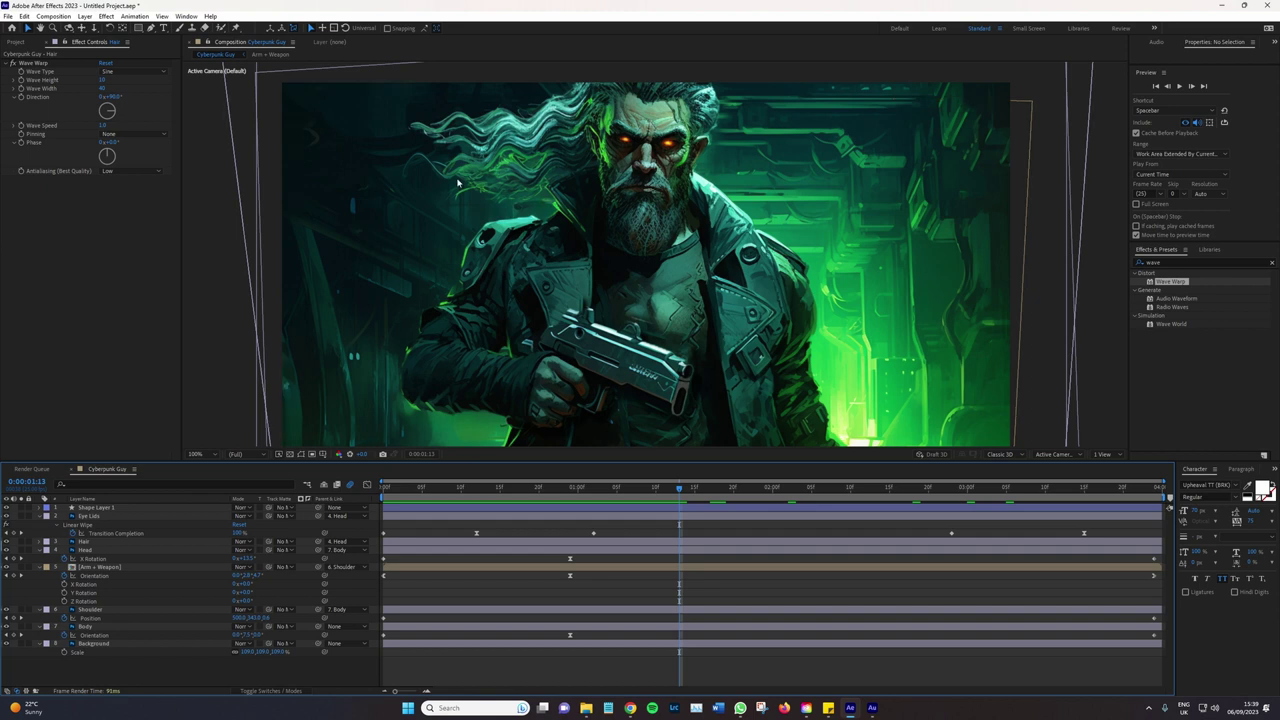
scroll(481, 273, "up", 3)
Keep Wave Type at Sine, lower the hair's Wave Height to 2, and preview up close
left_click_drag(620, 384, 594, 347)
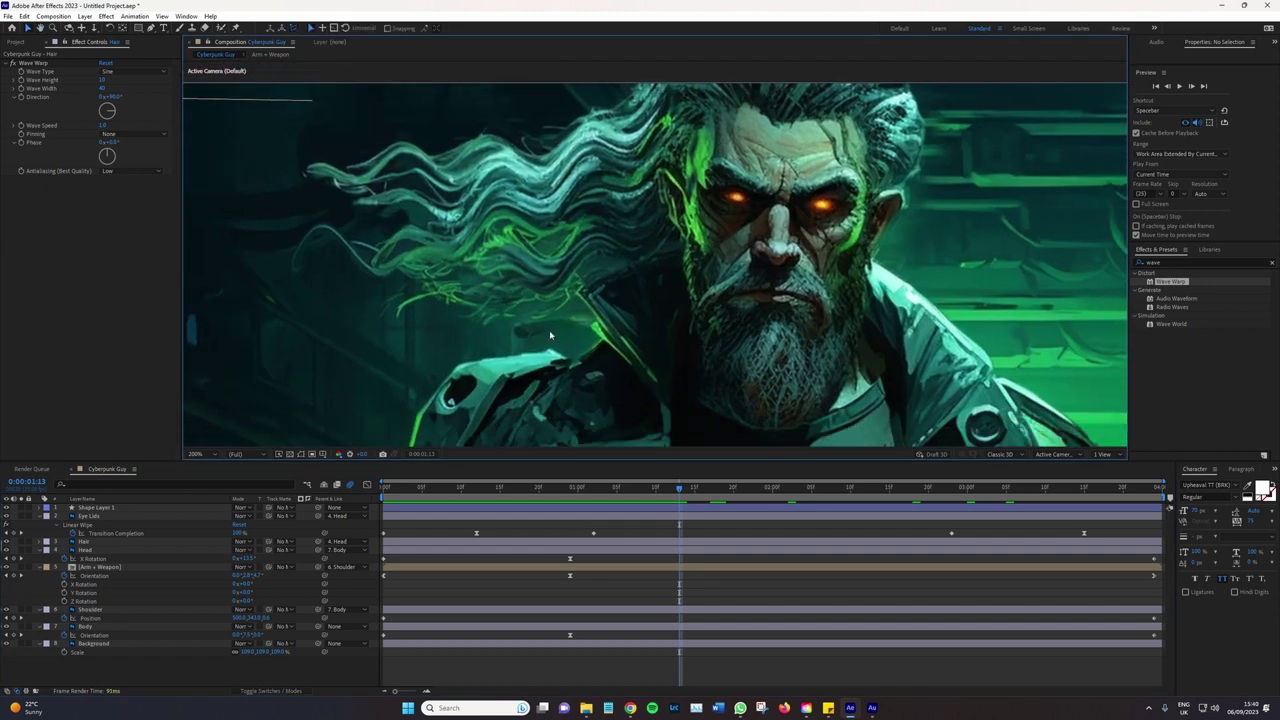
left_click(119, 73)
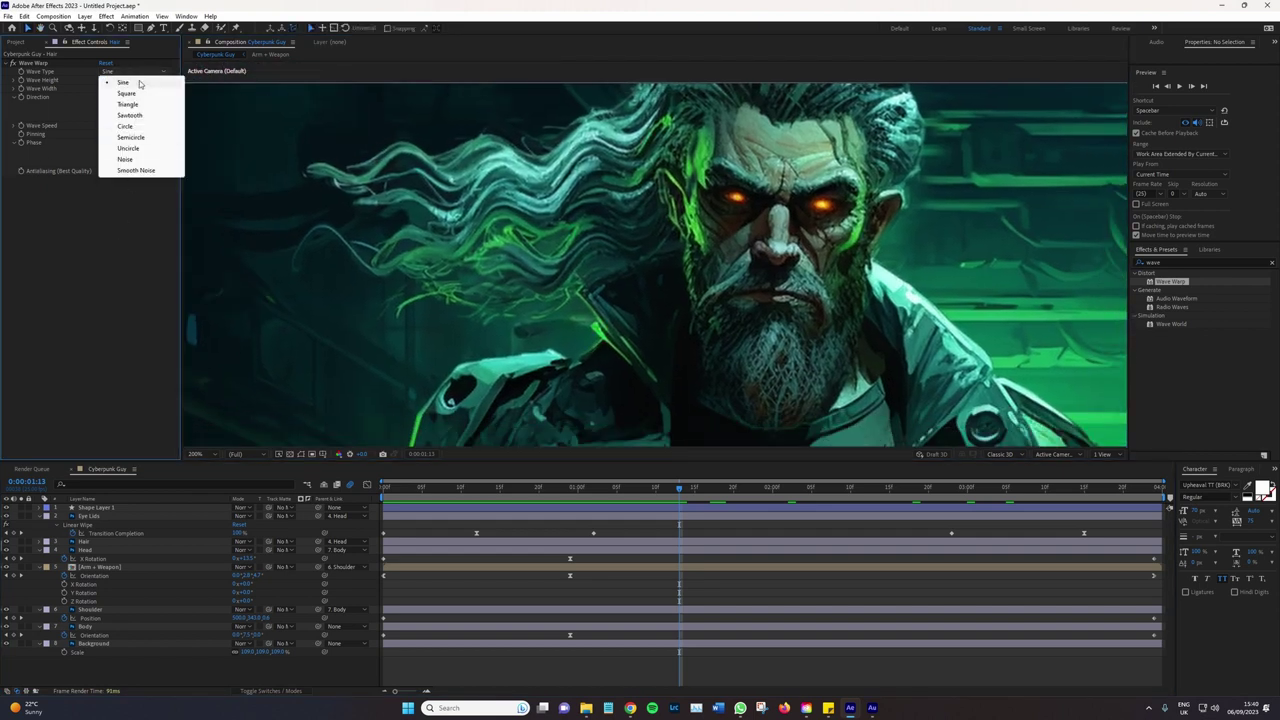
left_click(140, 84)
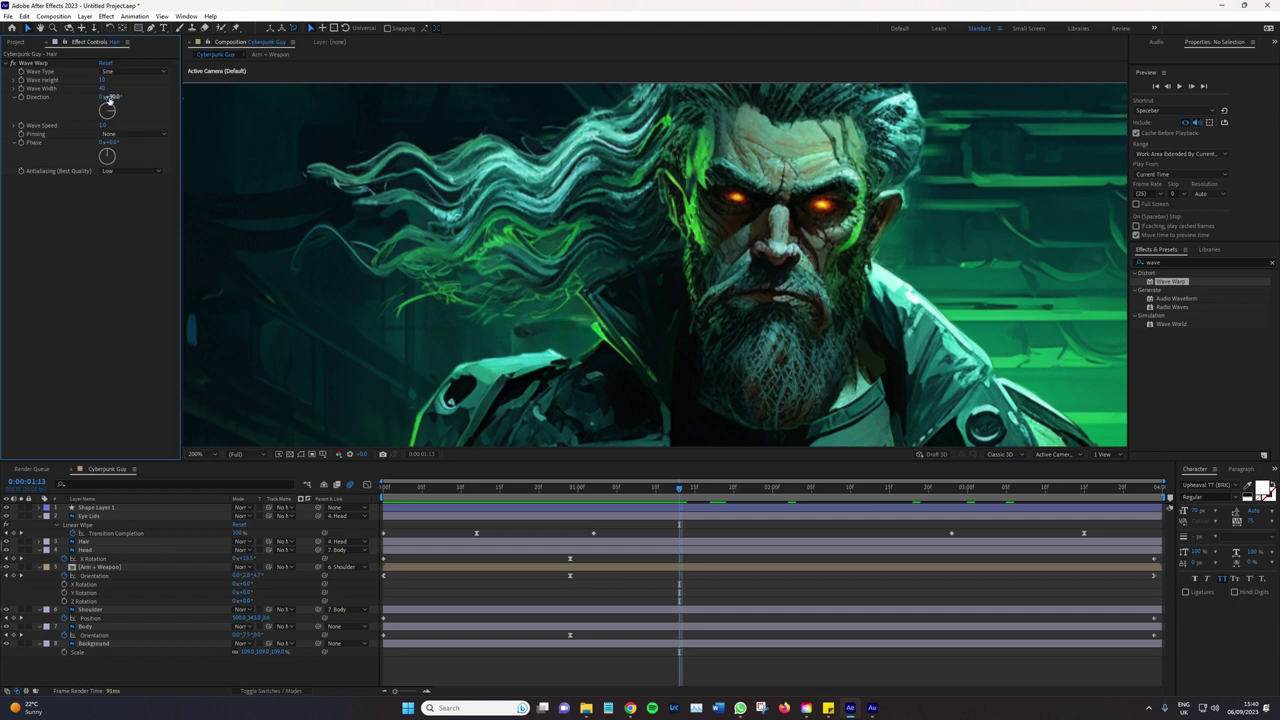
left_click_drag(100, 80, 85, 80)
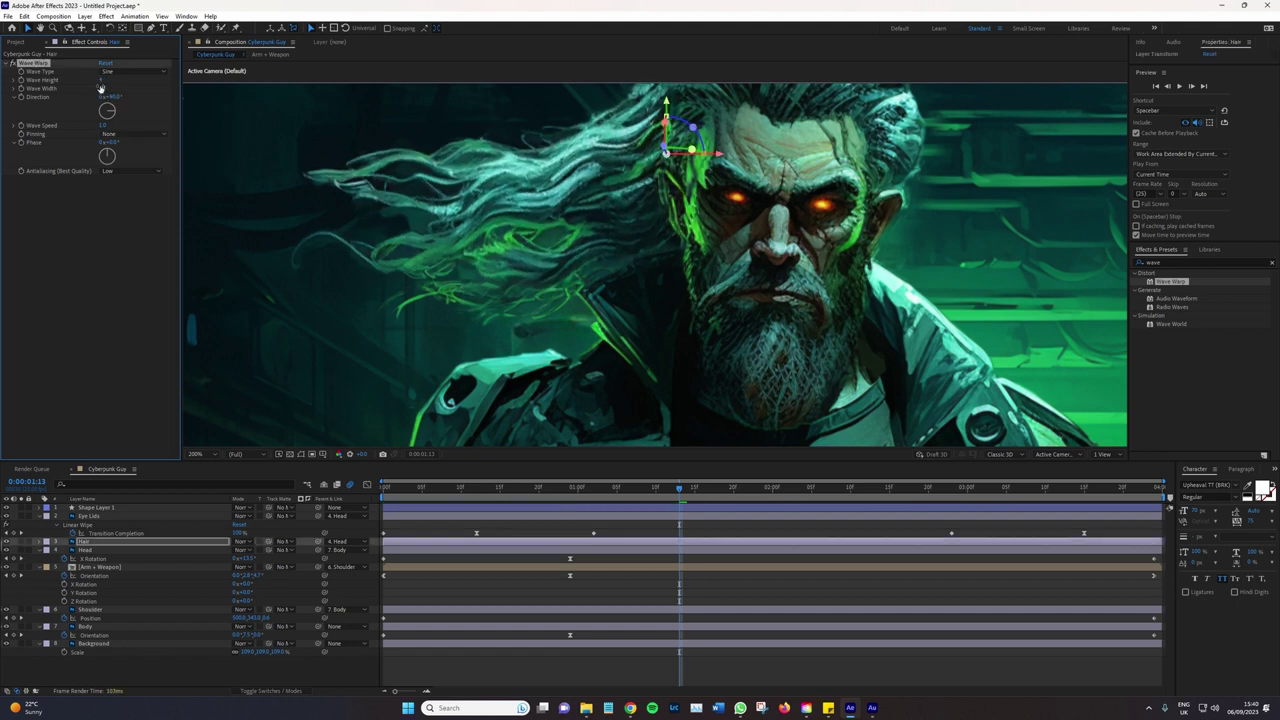
key("Return")
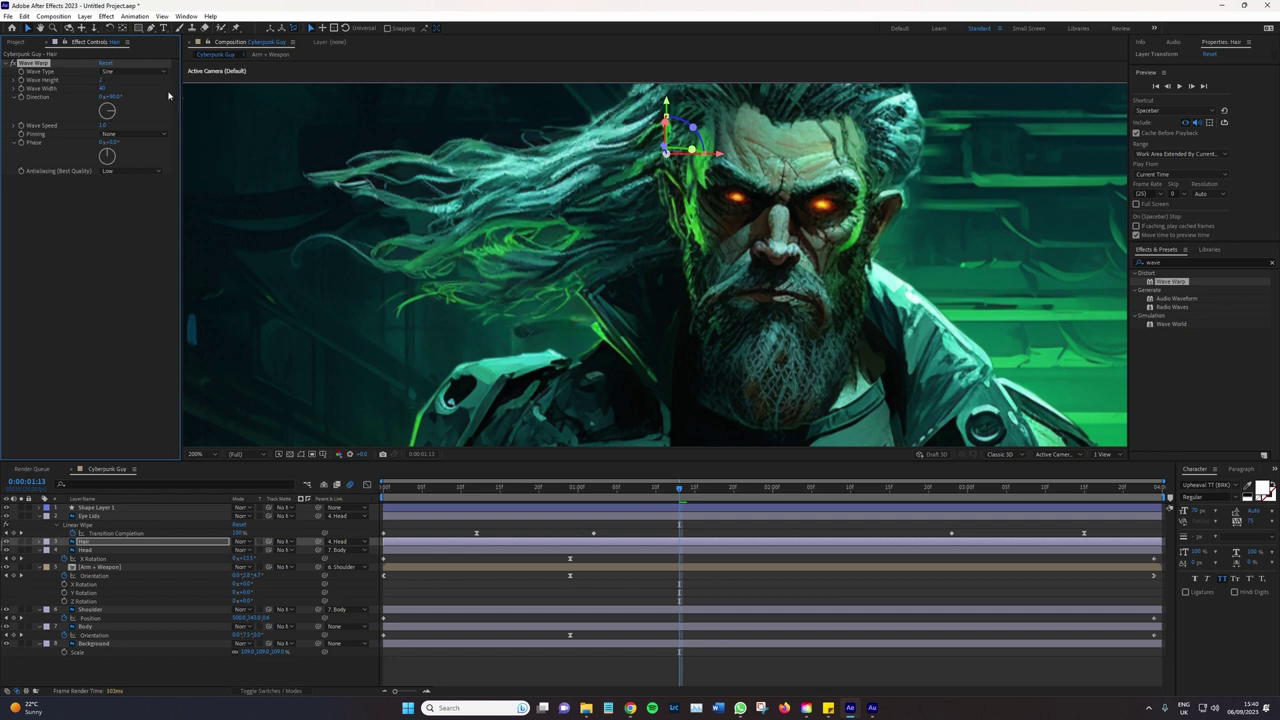
left_click_drag(680, 487, 772, 487)
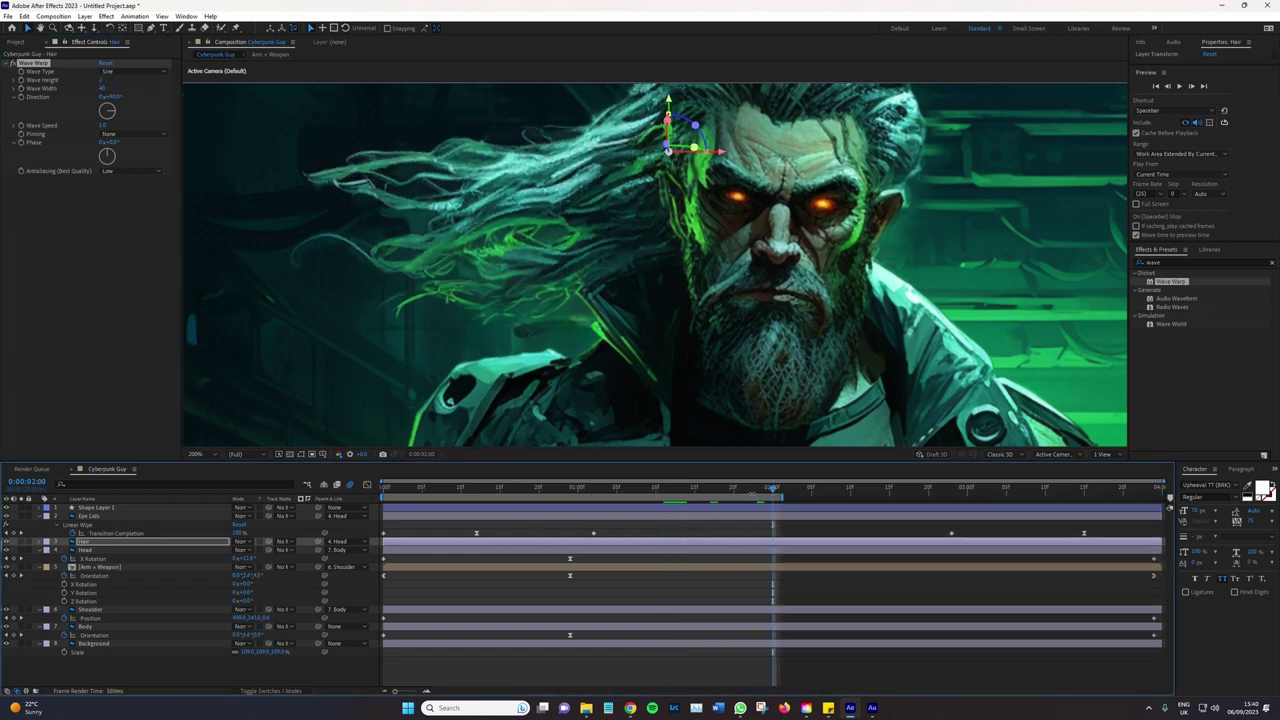
key("space")
type("glow")
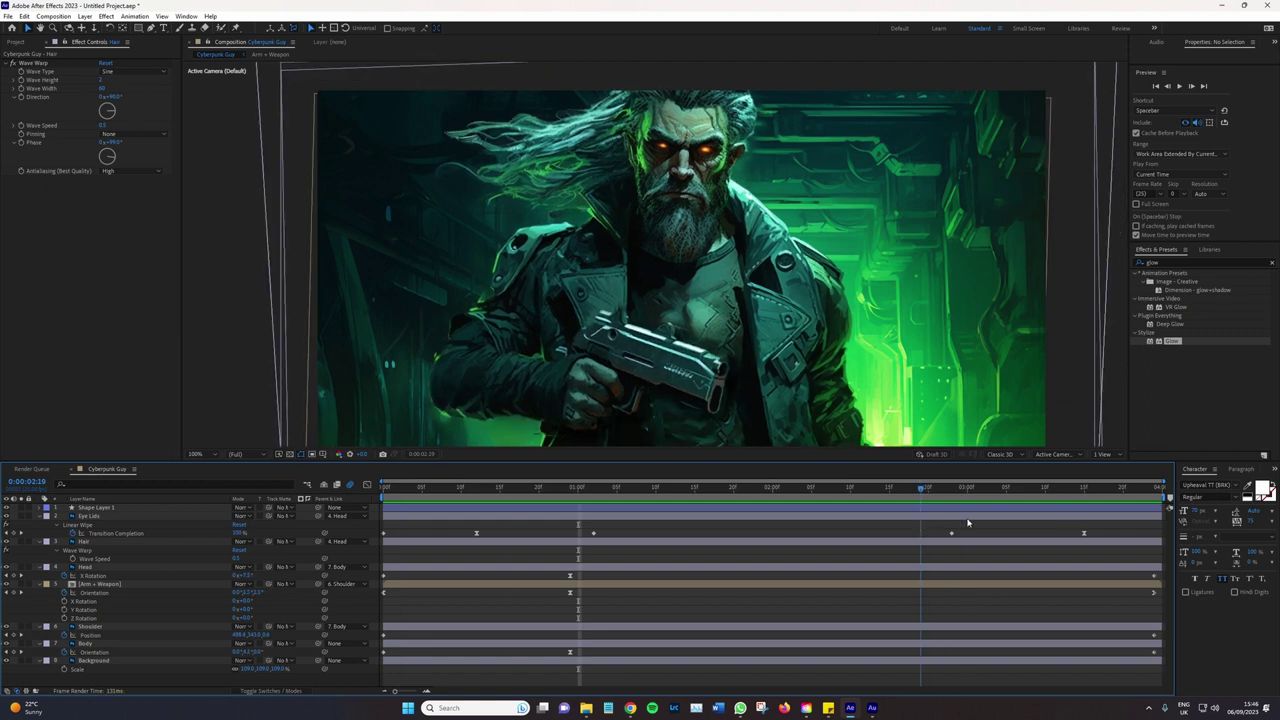
Reset the viewer zoom to 100% and check the Videvo smoke clip page in the browser
left_click(477, 473)
left_click_drag(477, 473, 858, 480)
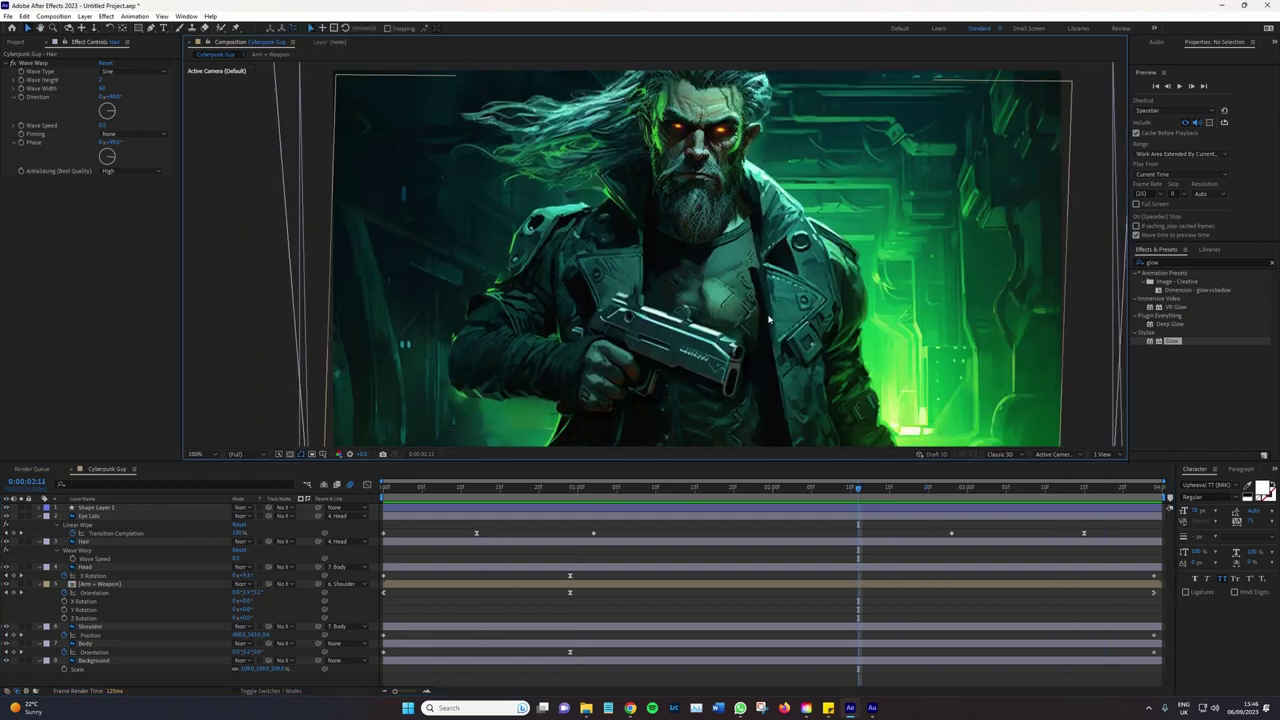
scroll(768, 316, "down", 1)
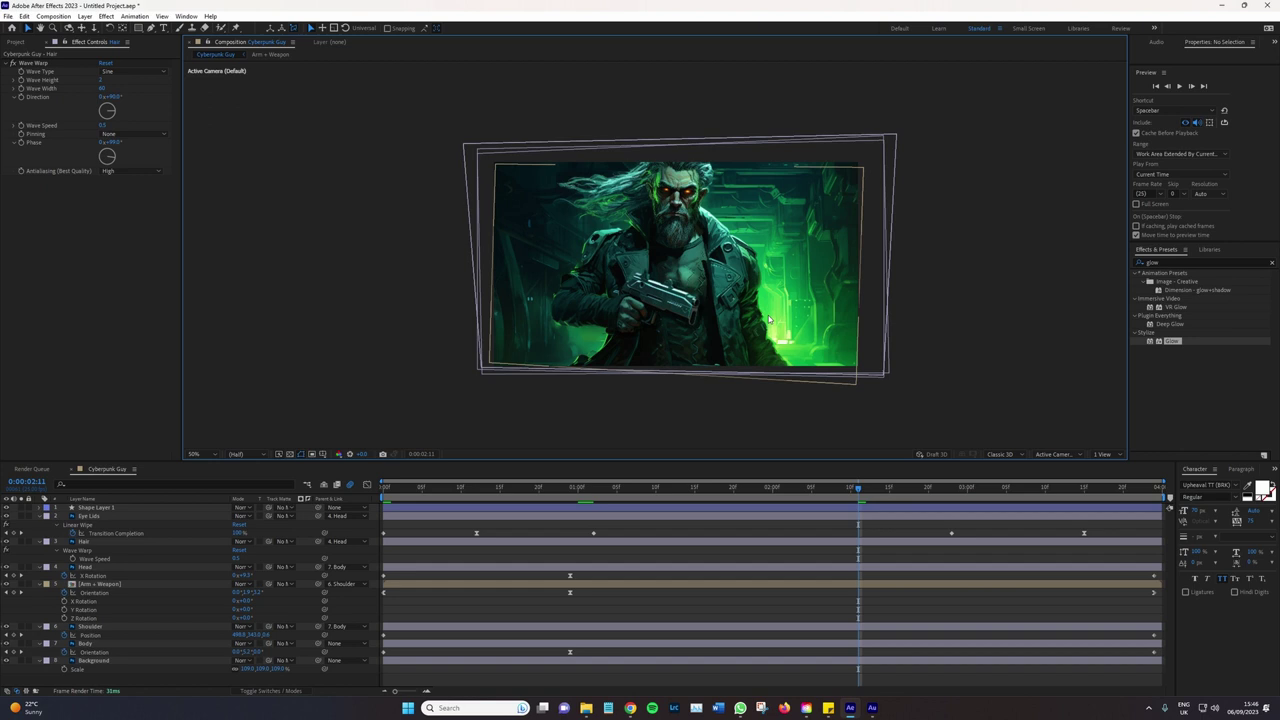
left_click(96, 507)
left_click(194, 454)
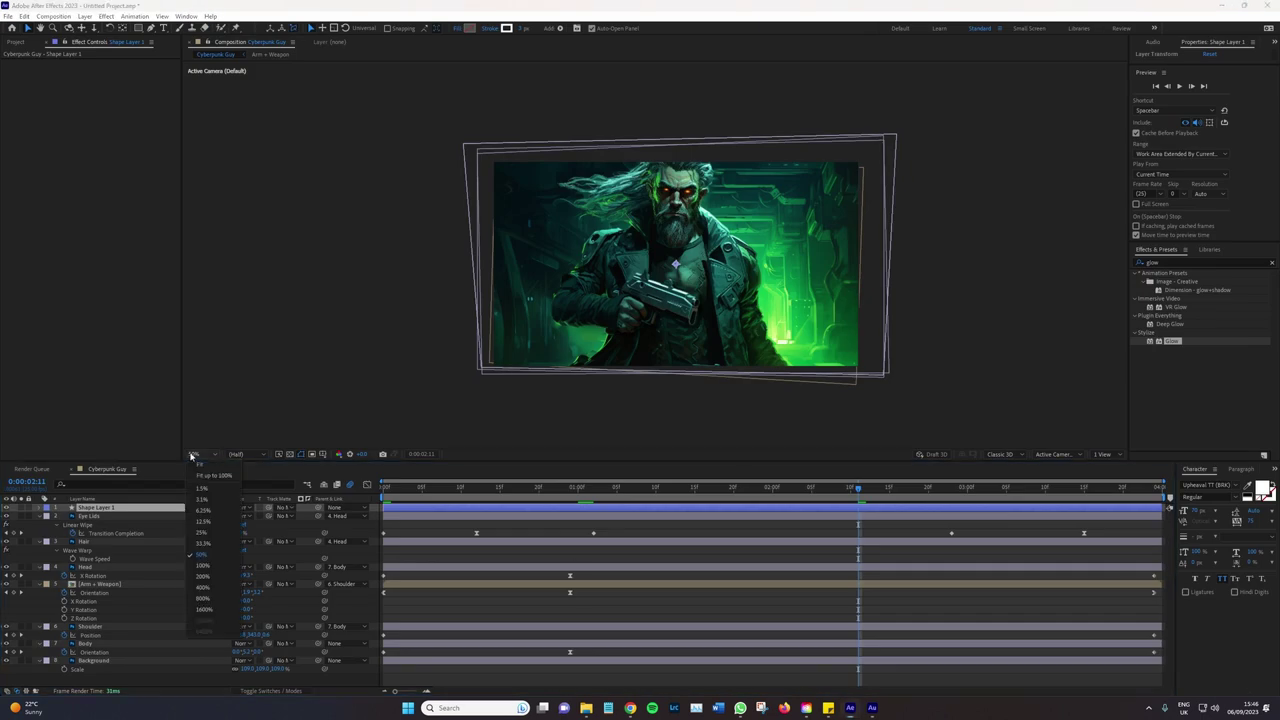
left_click(203, 565)
left_click(630, 708)
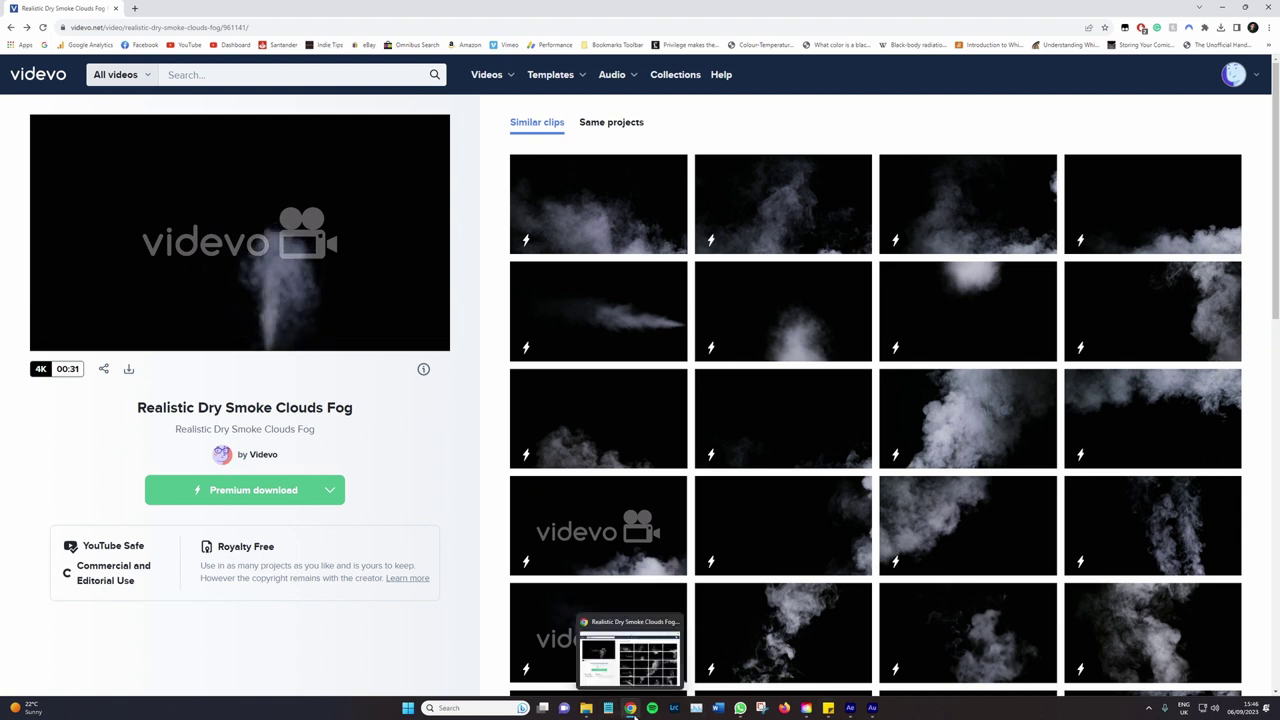
left_click(631, 710)
Add the GettyImages sparks clip as the top layer in Add mode with lowered Opacity
left_click(16, 42)
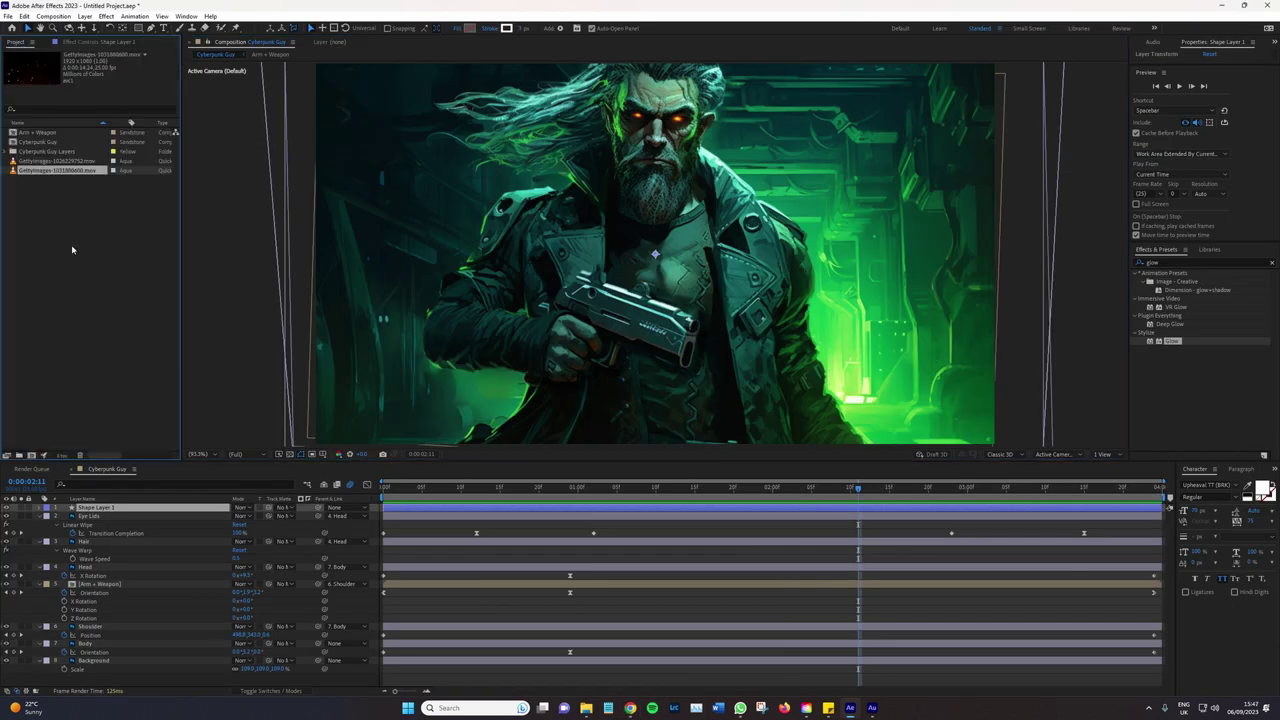
left_click(54, 171)
left_click_drag(54, 171, 129, 508)
left_click(242, 508)
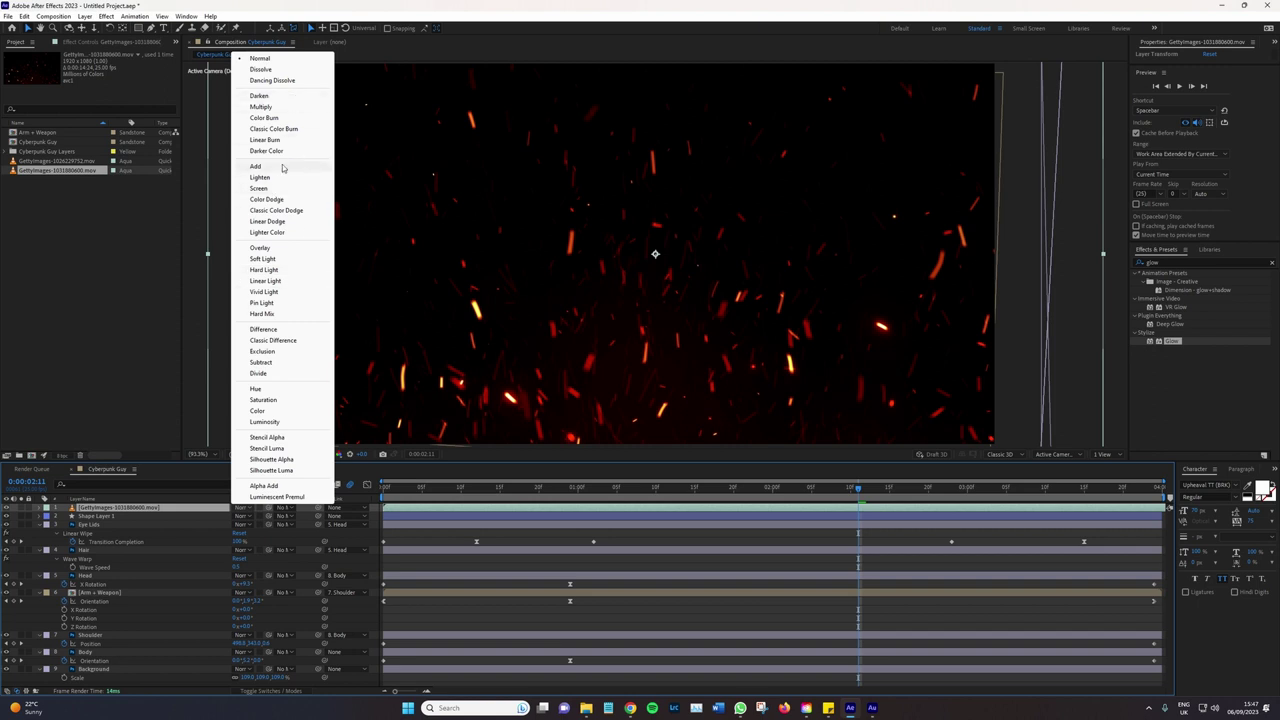
left_click(283, 166)
key("t")
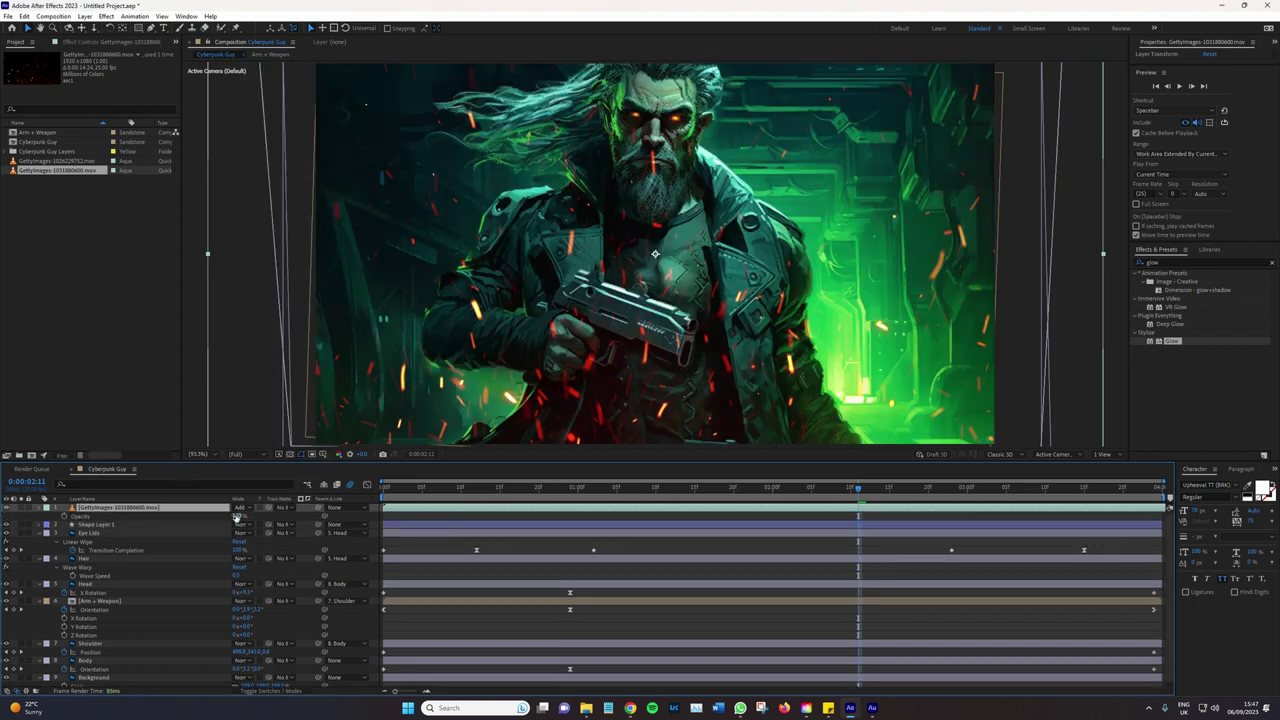
key("Return")
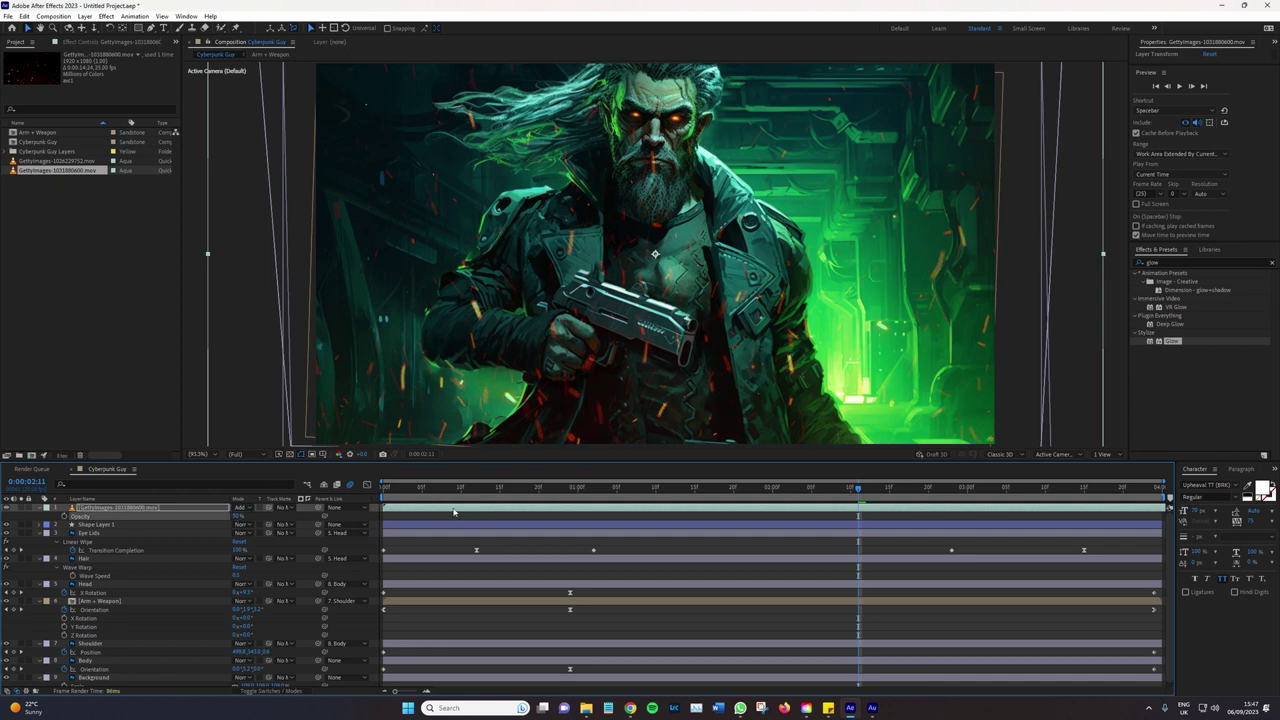
Preview the sparks overlay, then move back to about 0:00:00:24
key("space")
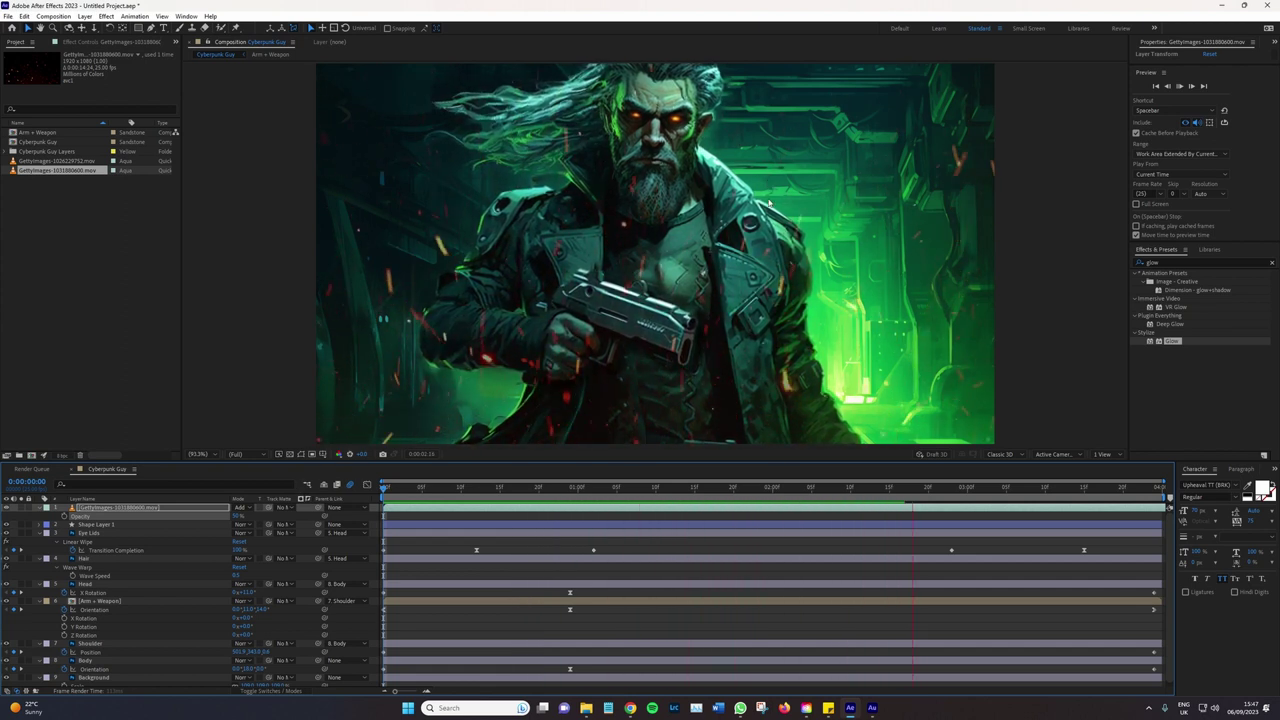
key("space")
mouse_move(510, 493)
left_mouse_down()
mouse_move(557, 491)
mouse_move(573, 516)
left_mouse_up()
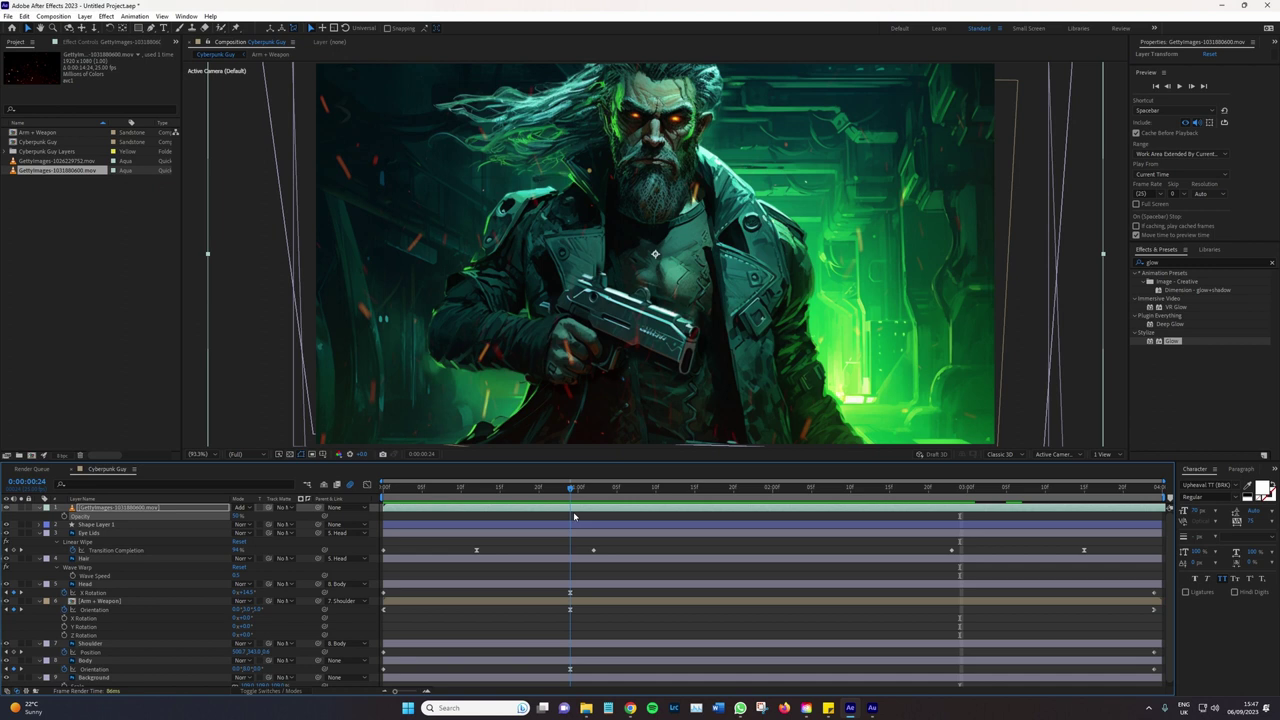
Apply the Timewarp effect, searched as 'time', to the sparks layer
left_click(1174, 264)
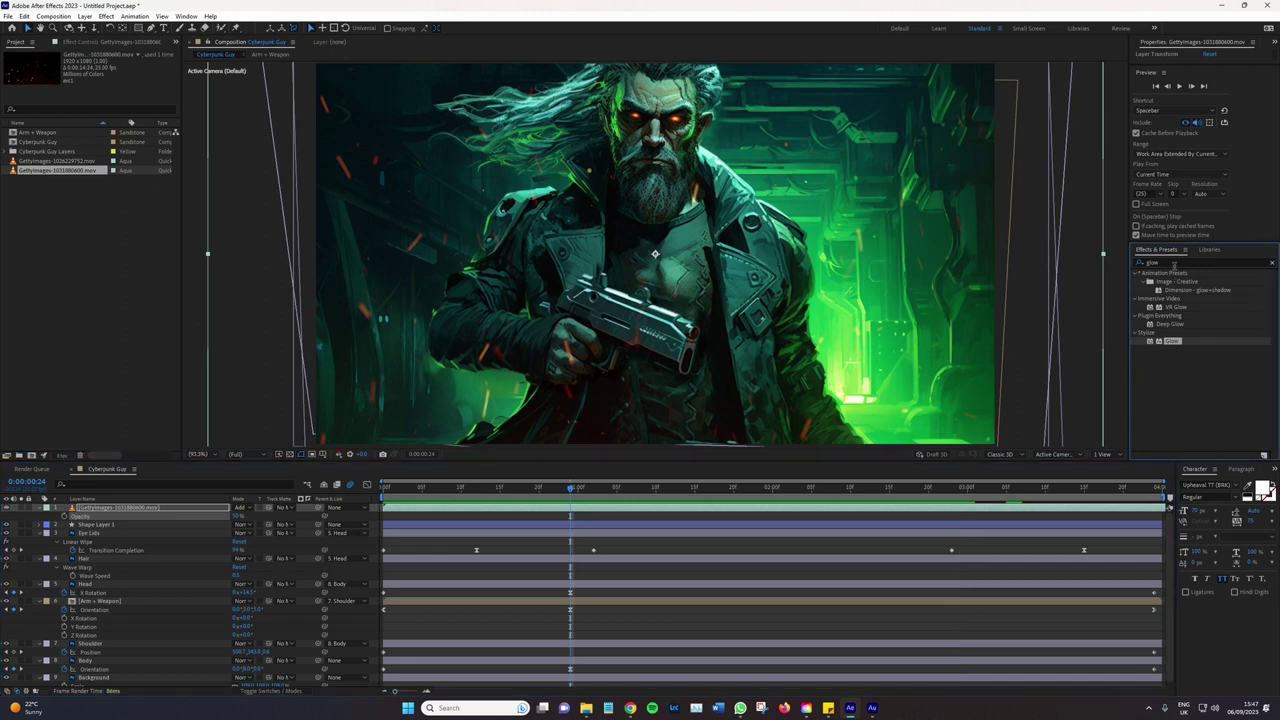
left_click(1169, 261)
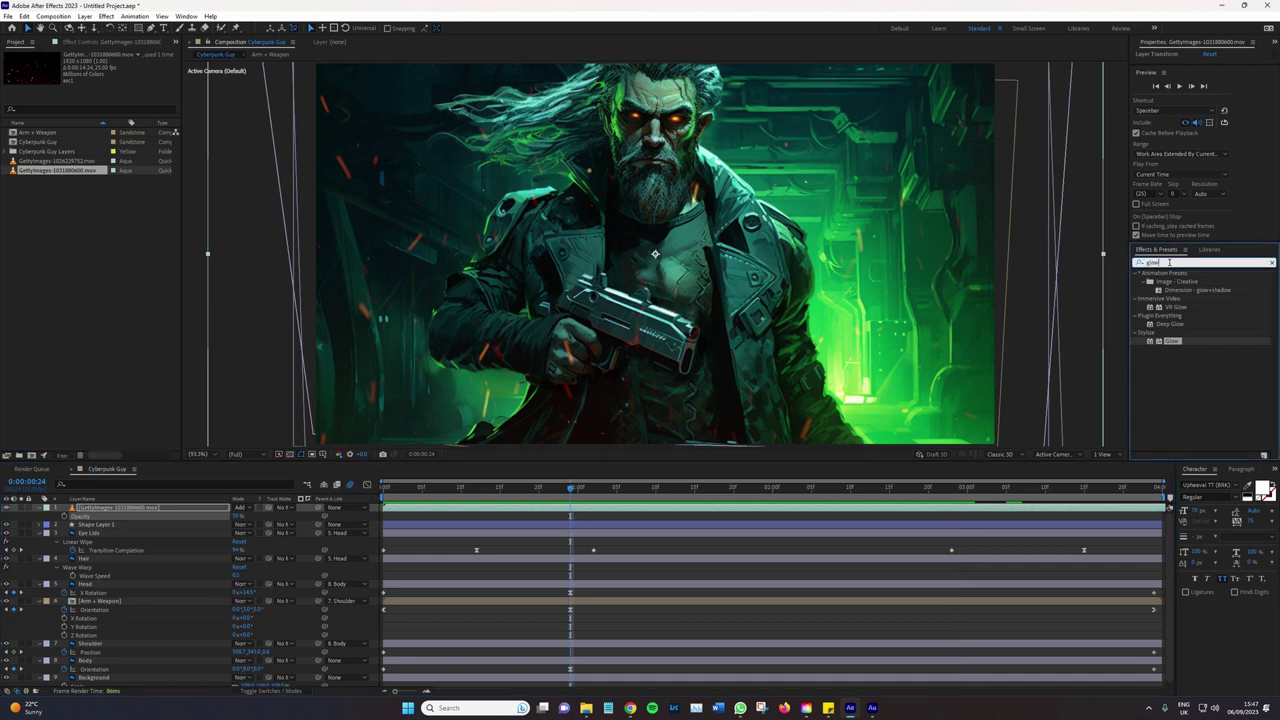
type("time")
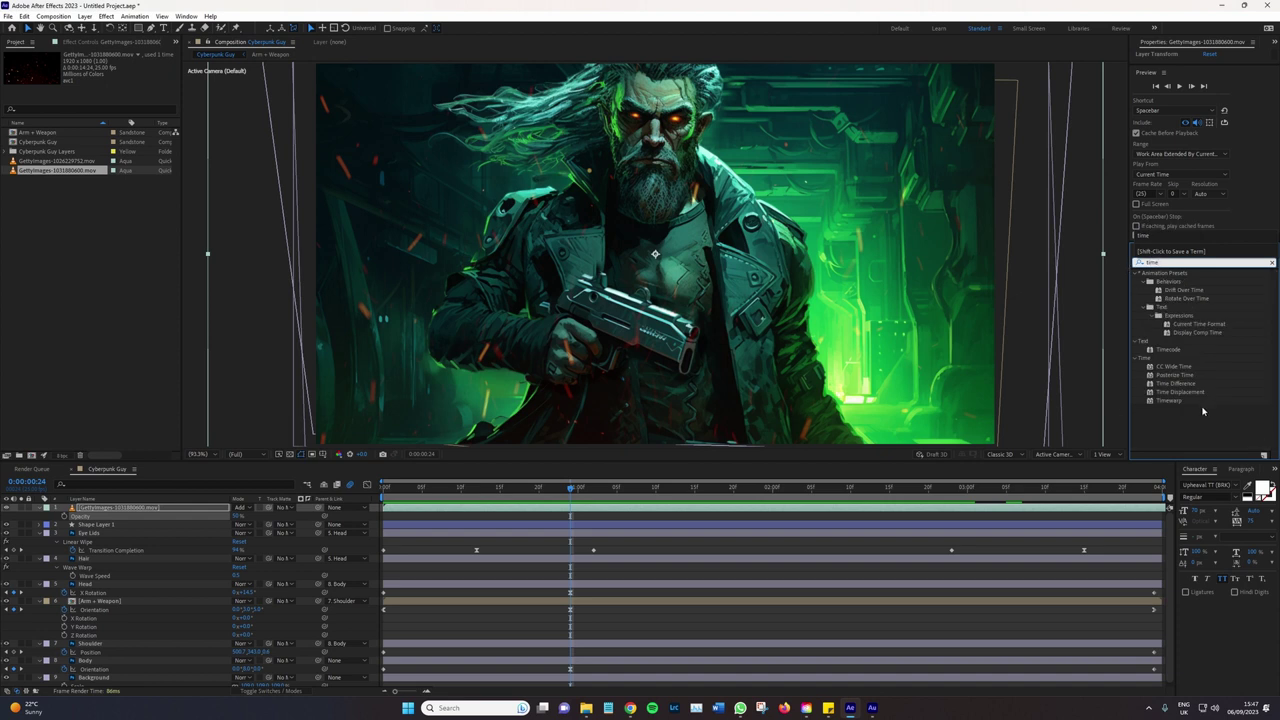
left_click(1170, 401)
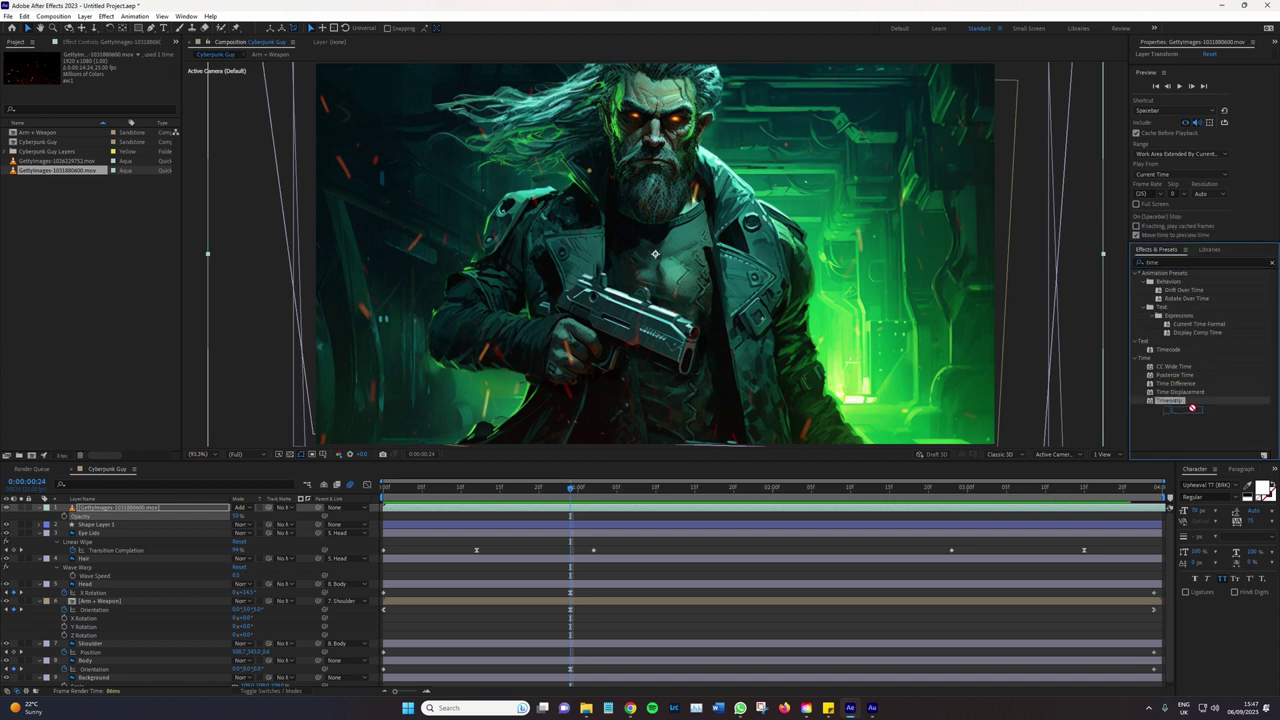
left_click_drag(1180, 400, 45, 243)
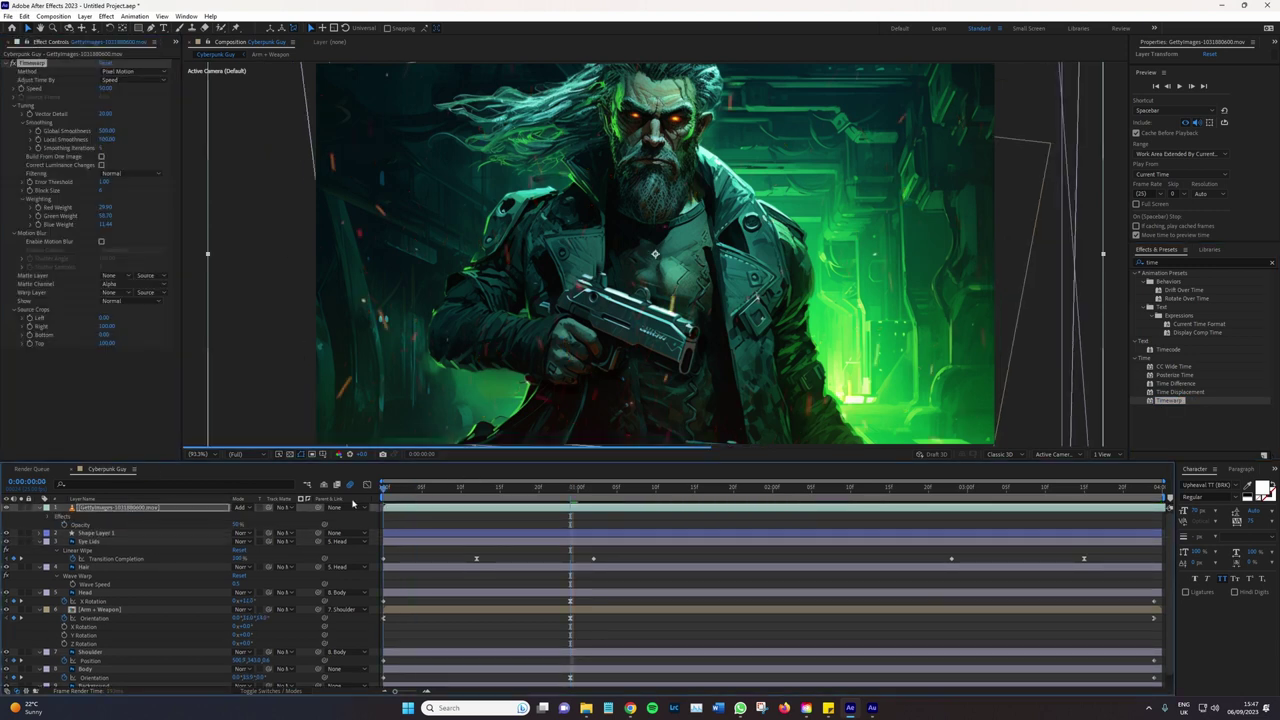
Keyframe Timewarp Speed at 150 on the first frame and 50 at 0:00:00:24
key("Home")
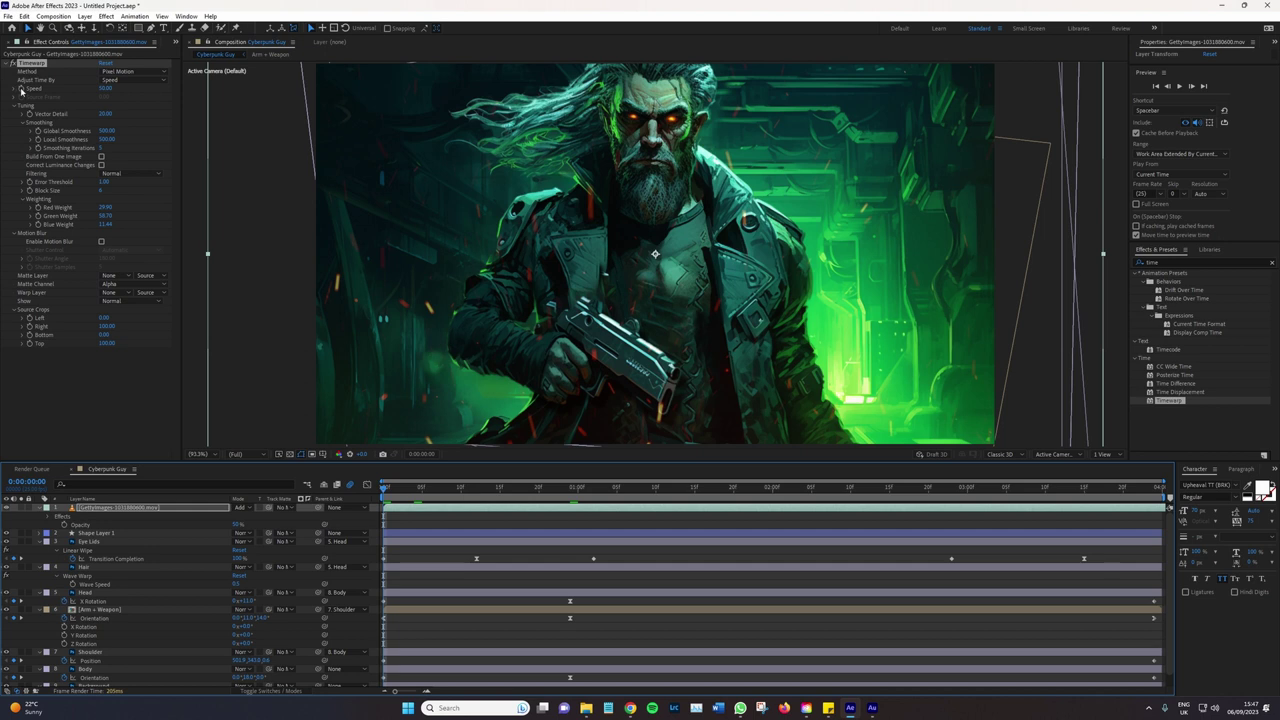
left_click(20, 89)
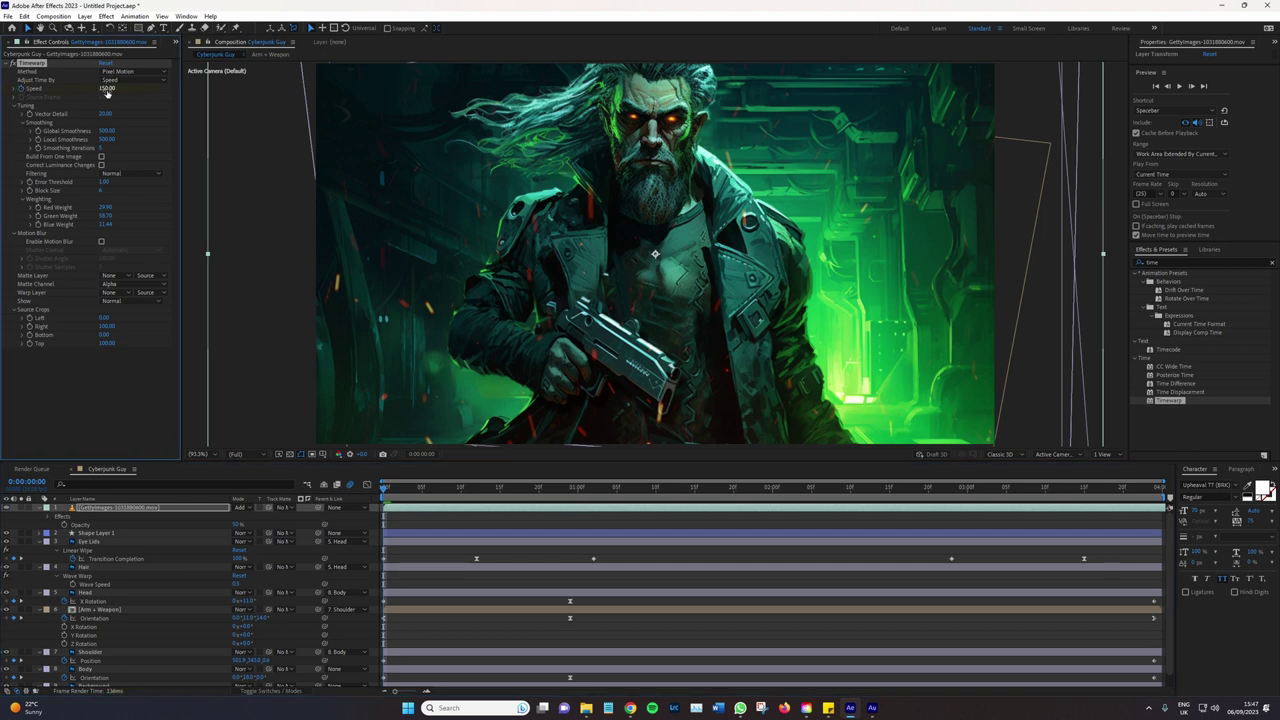
key("u")
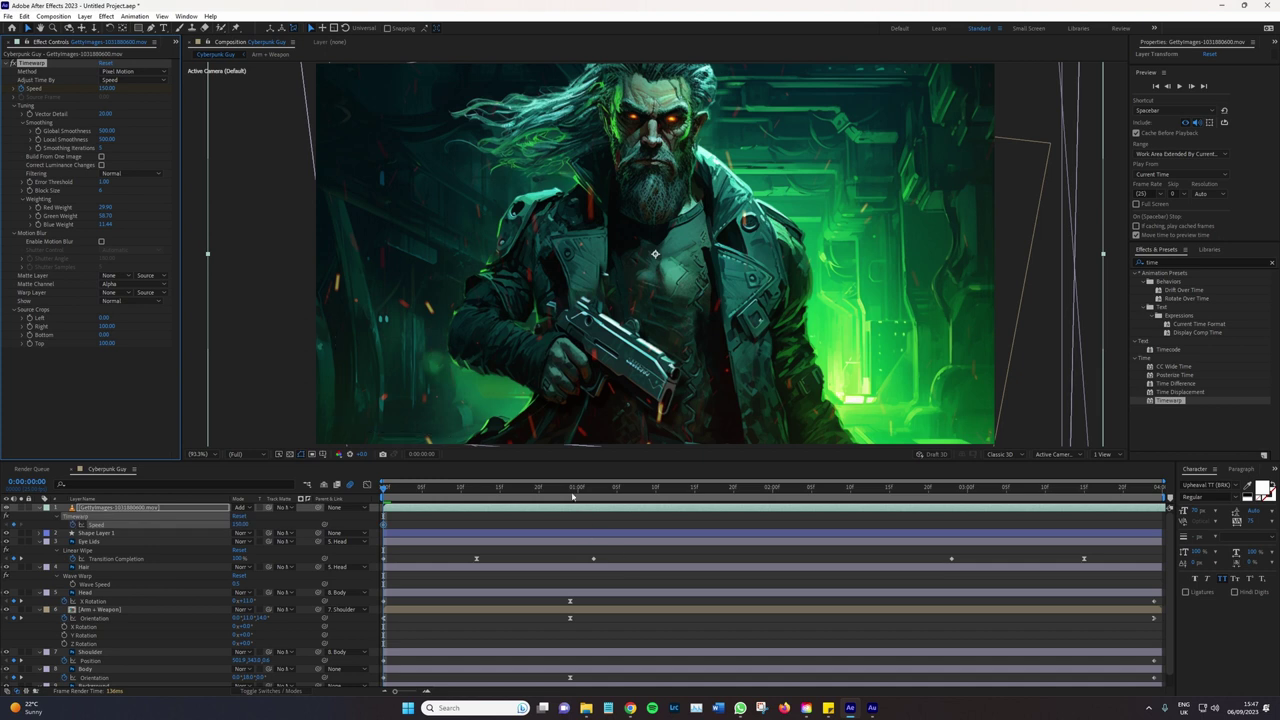
left_click(576, 494)
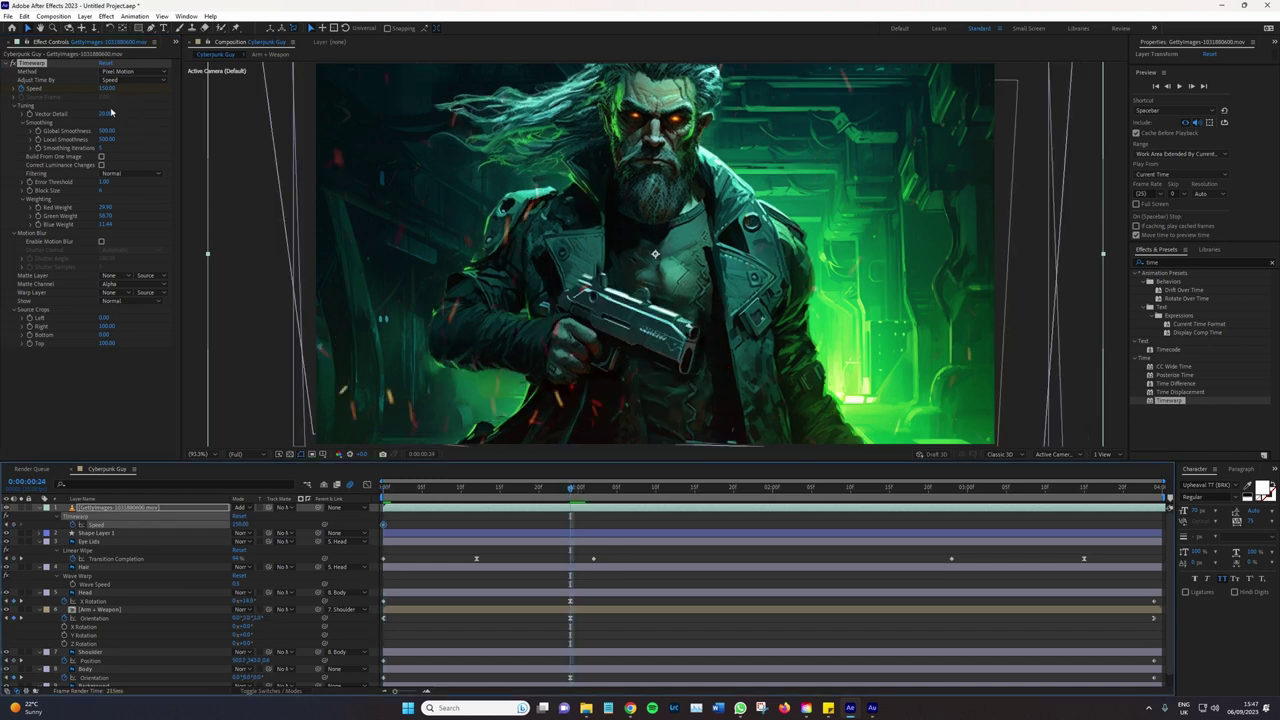
left_click(557, 491)
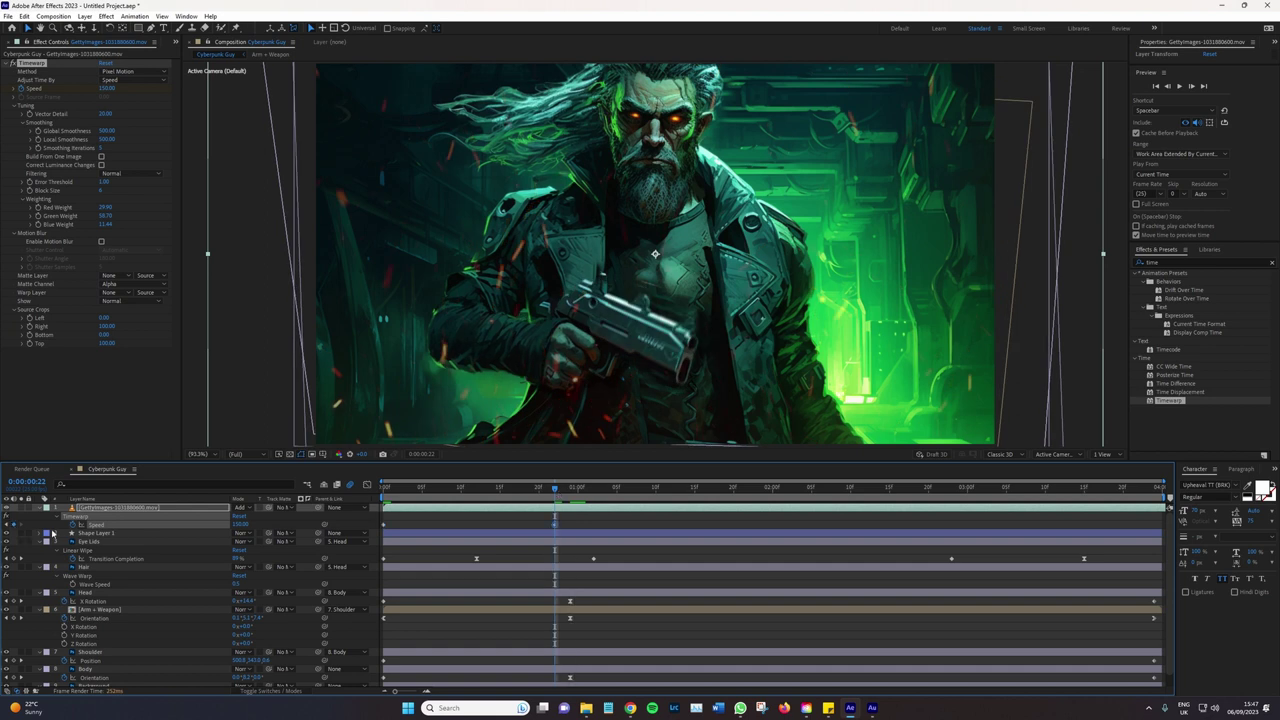
left_click(570, 488)
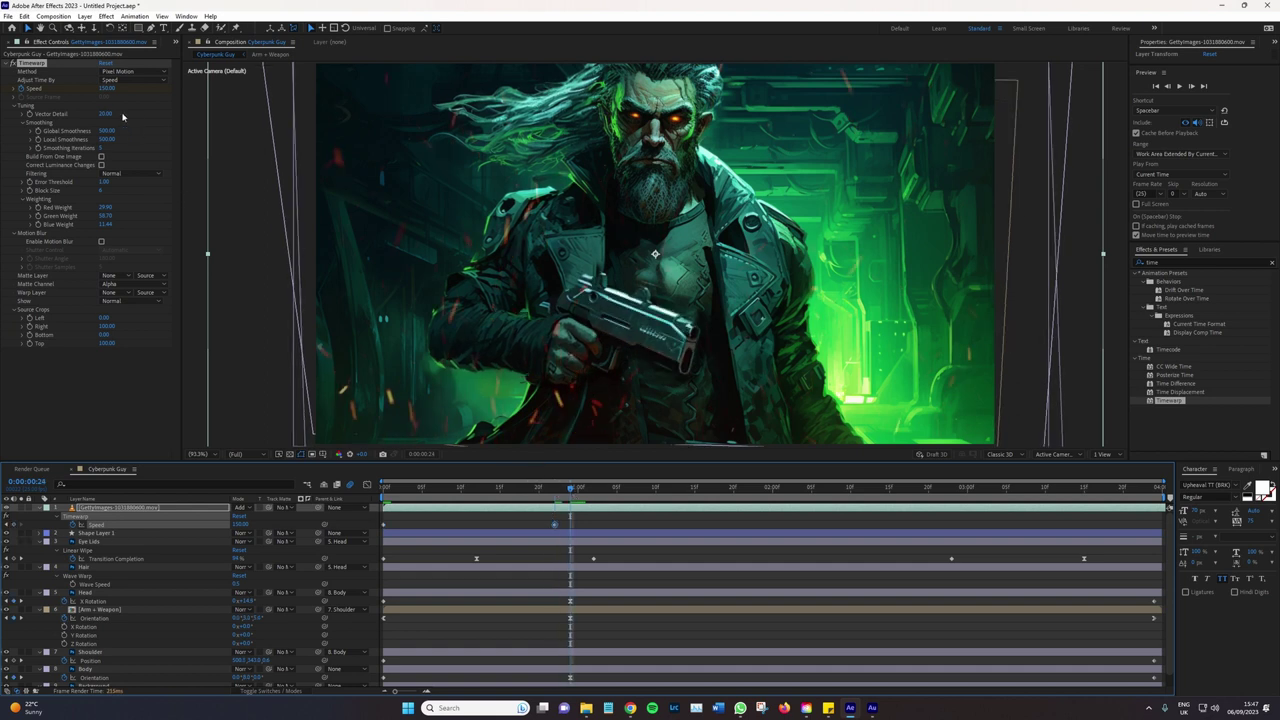
left_click(105, 88)
type("50")
key("Return")
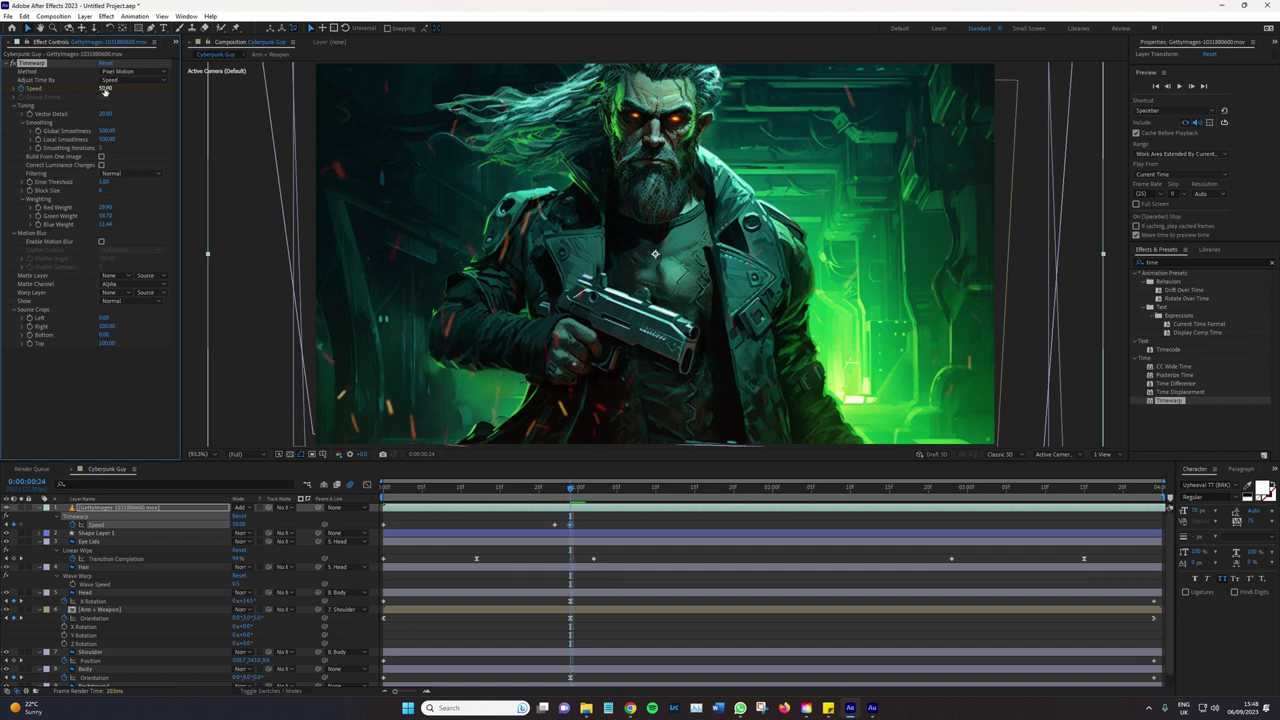
key("Home")
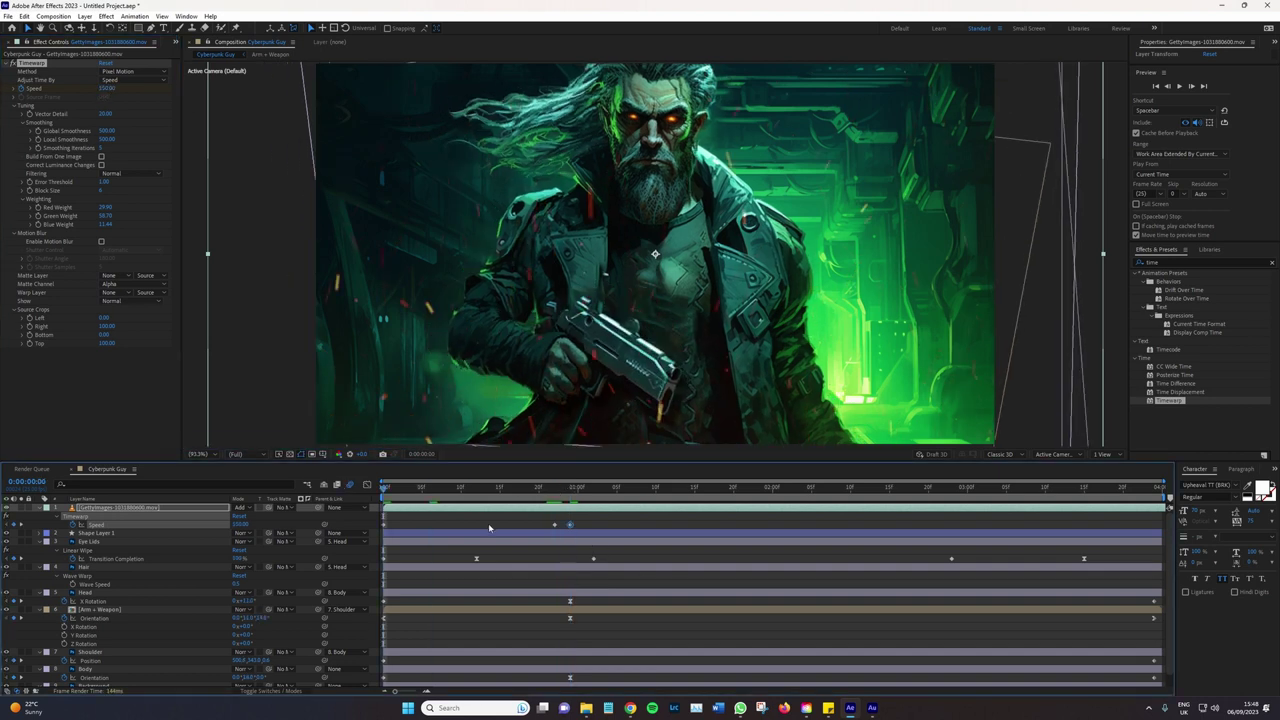
Change the 0:00:00:24 Timewarp Speed keyframe to 25 and preview the slowed sparks
key("space")
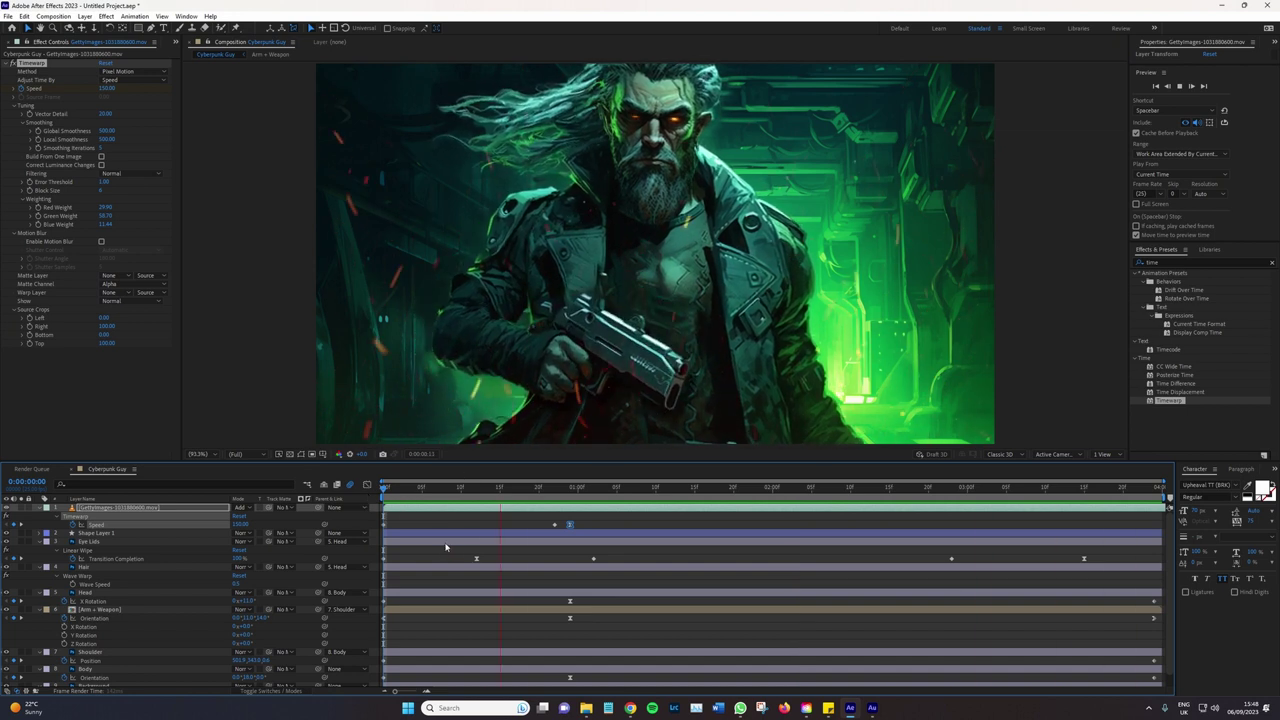
left_click(569, 490)
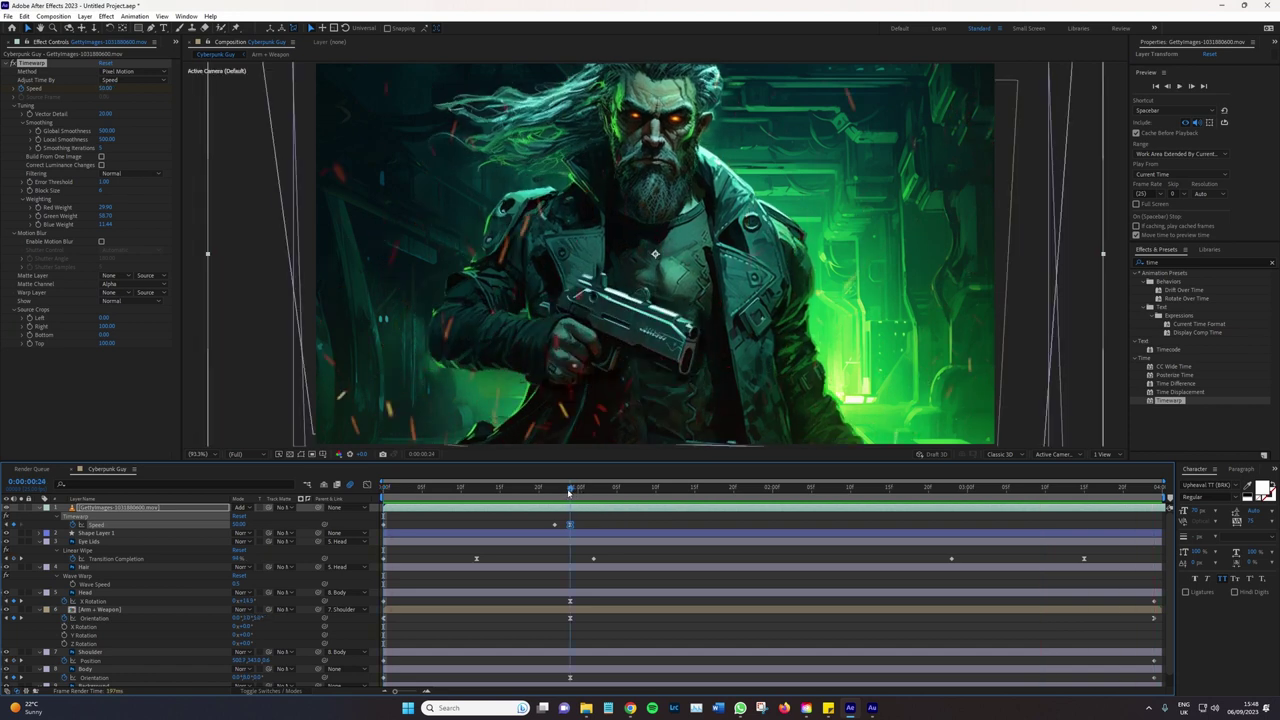
left_click(105, 89)
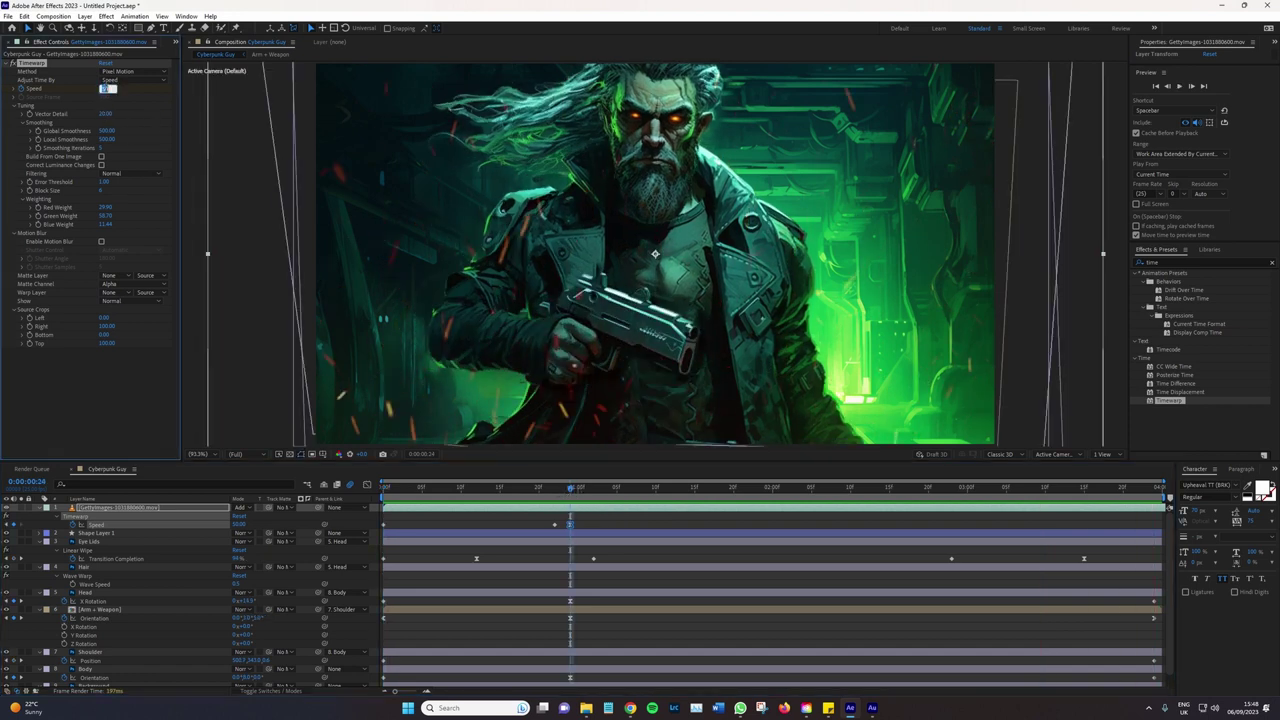
key("Return")
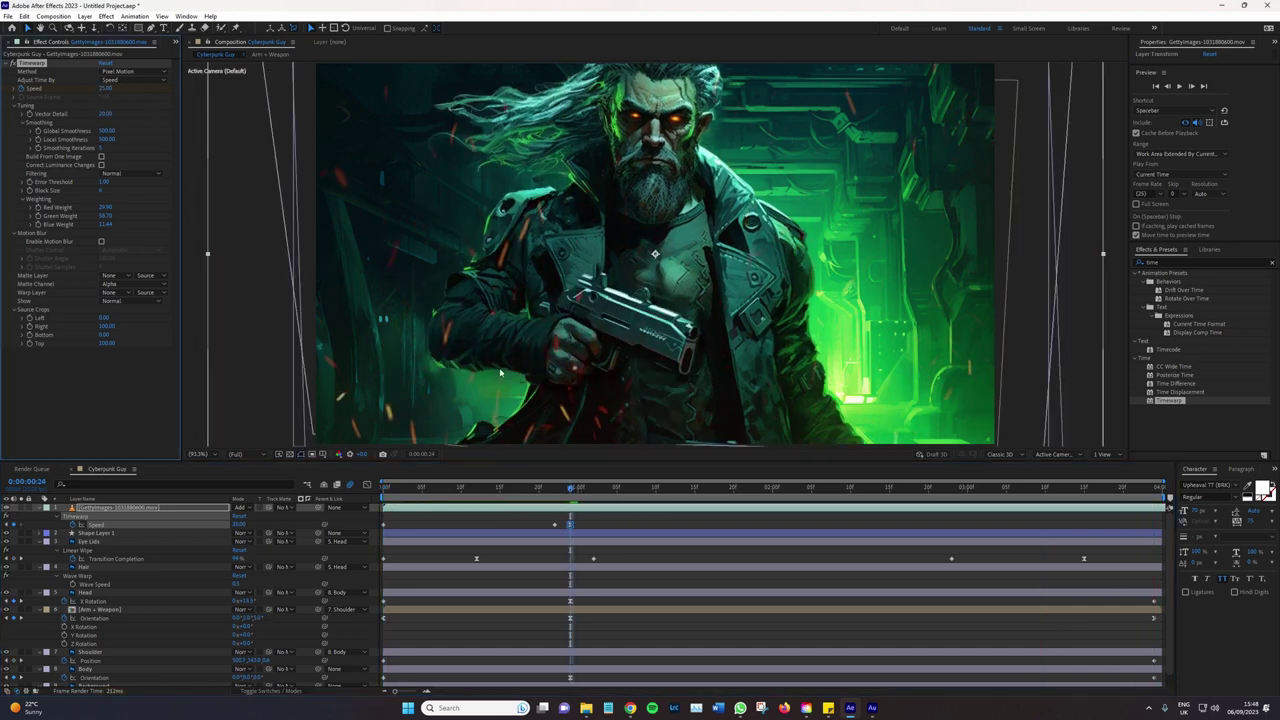
key("space")
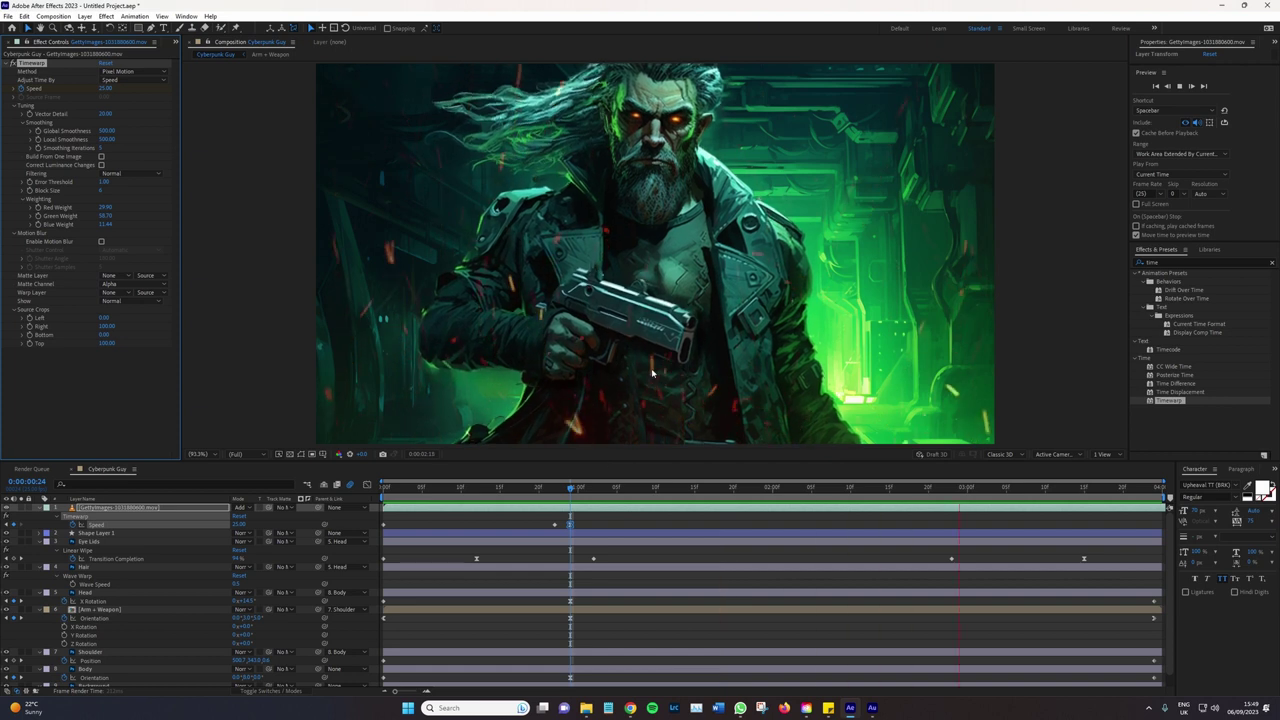
key("space")
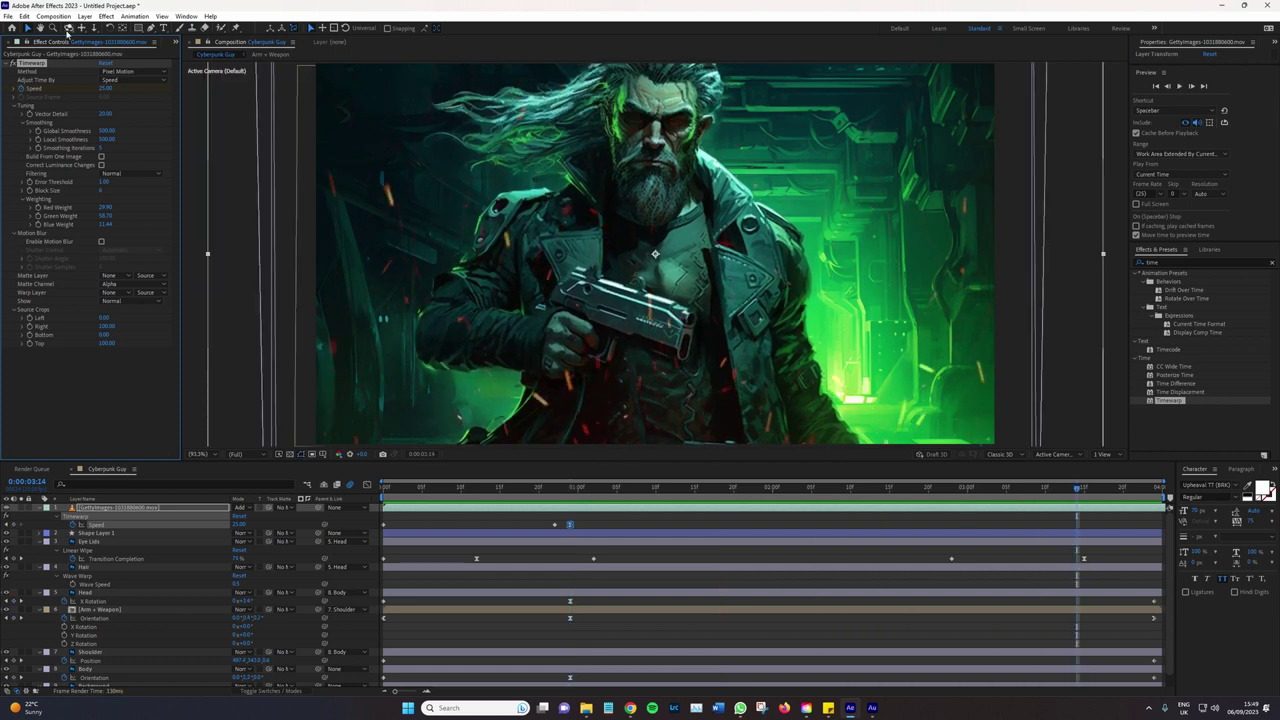
Add the smoke clip Gettyimages-1026229752.mov as the new top layer, undoing a mistaken sparks layer
left_click(176, 42)
left_click(220, 60)
left_click(63, 161)
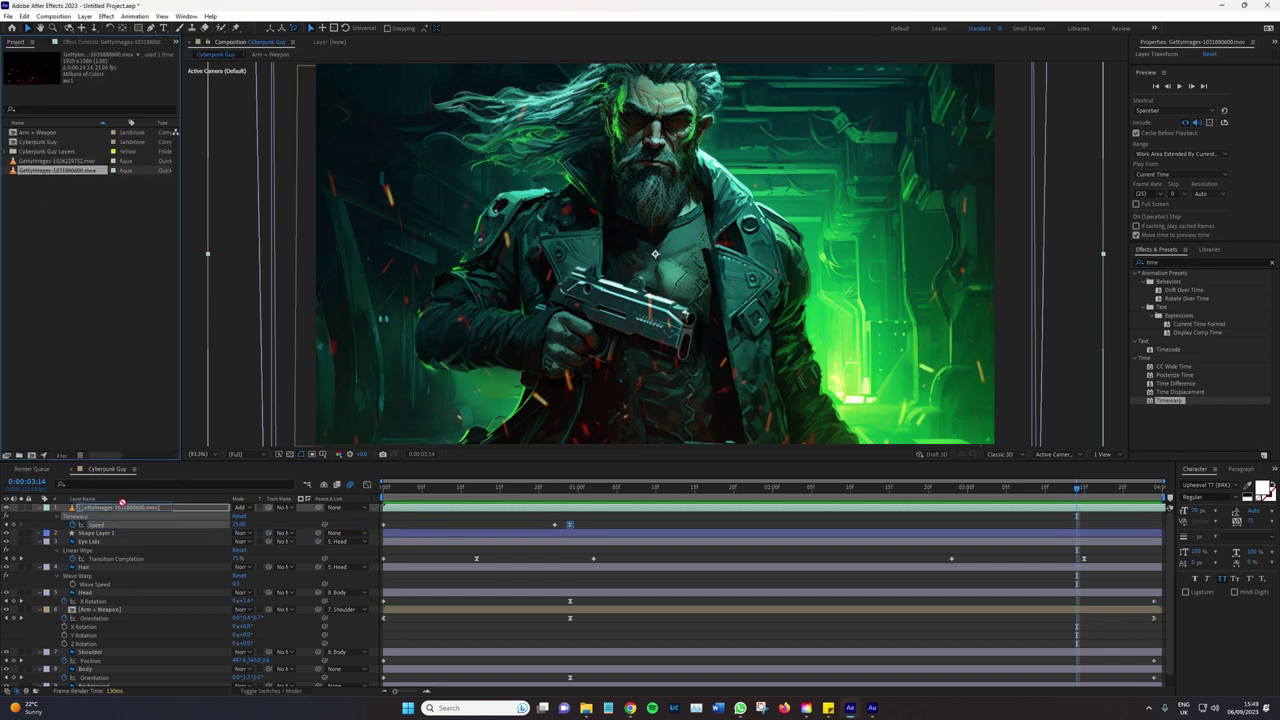
left_click_drag(58, 170, 128, 510)
key("ctrl+z")
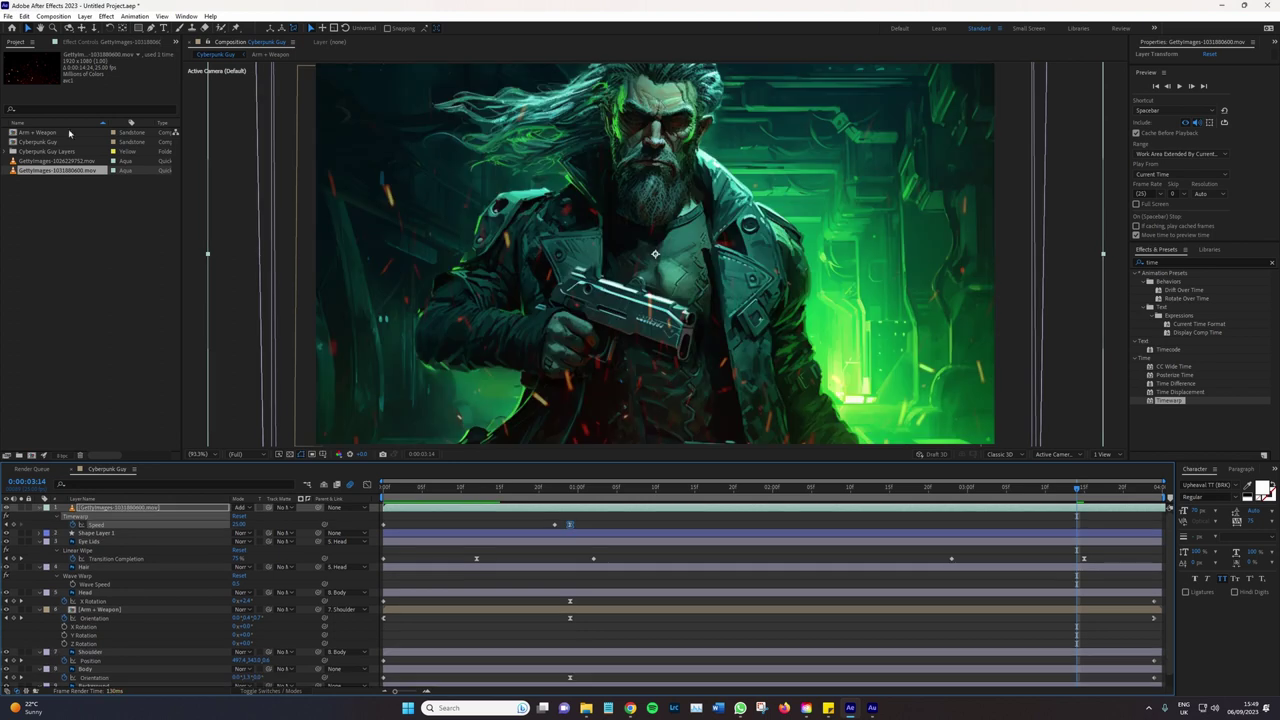
left_click_drag(60, 161, 128, 510)
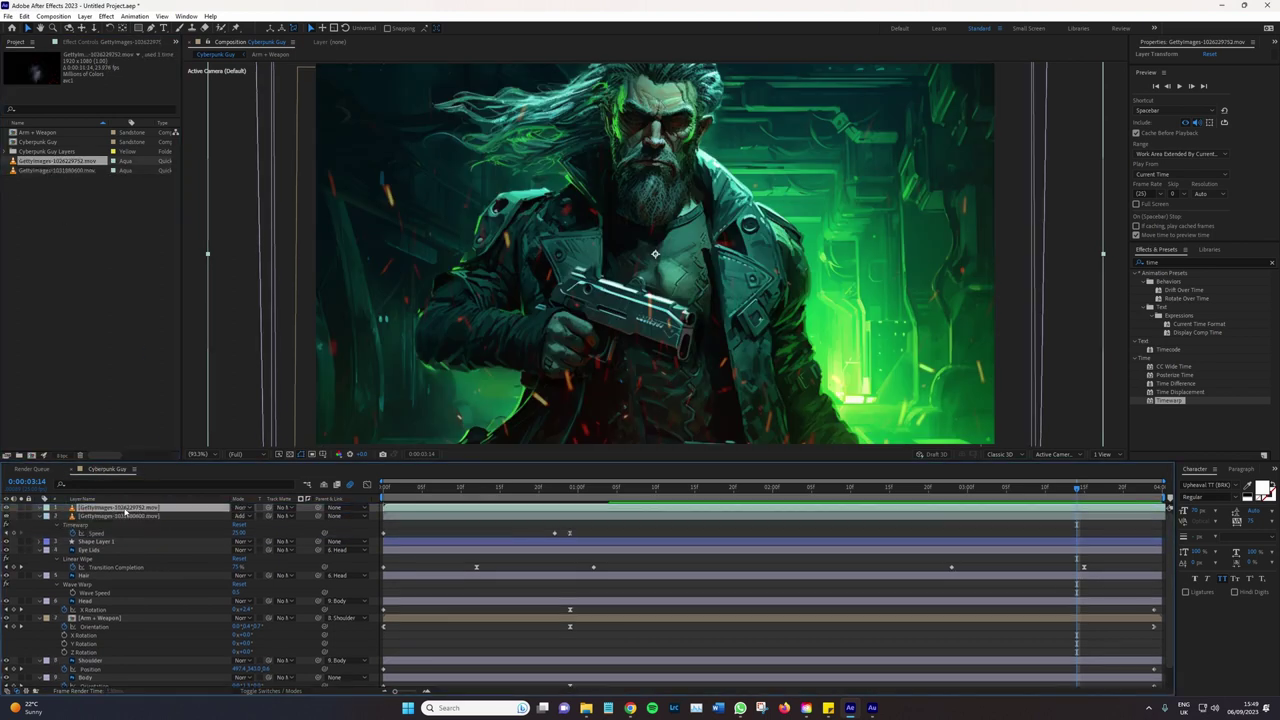
Position, rotate sideways and shrink the smoke layer by the gun, blended in Add mode
left_click_drag(648, 352, 594, 292)
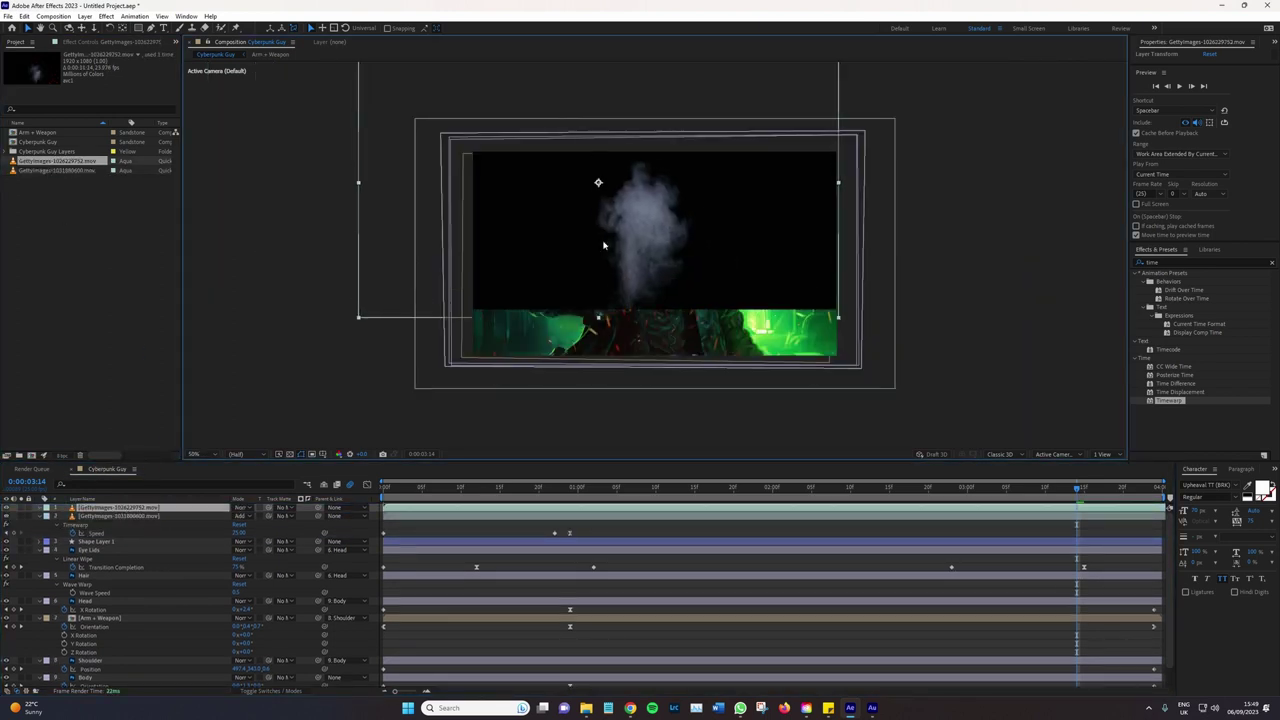
key("p")
mouse_move(242, 516)
left_mouse_down()
mouse_move(285, 518)
mouse_move(259, 518)
left_mouse_up()
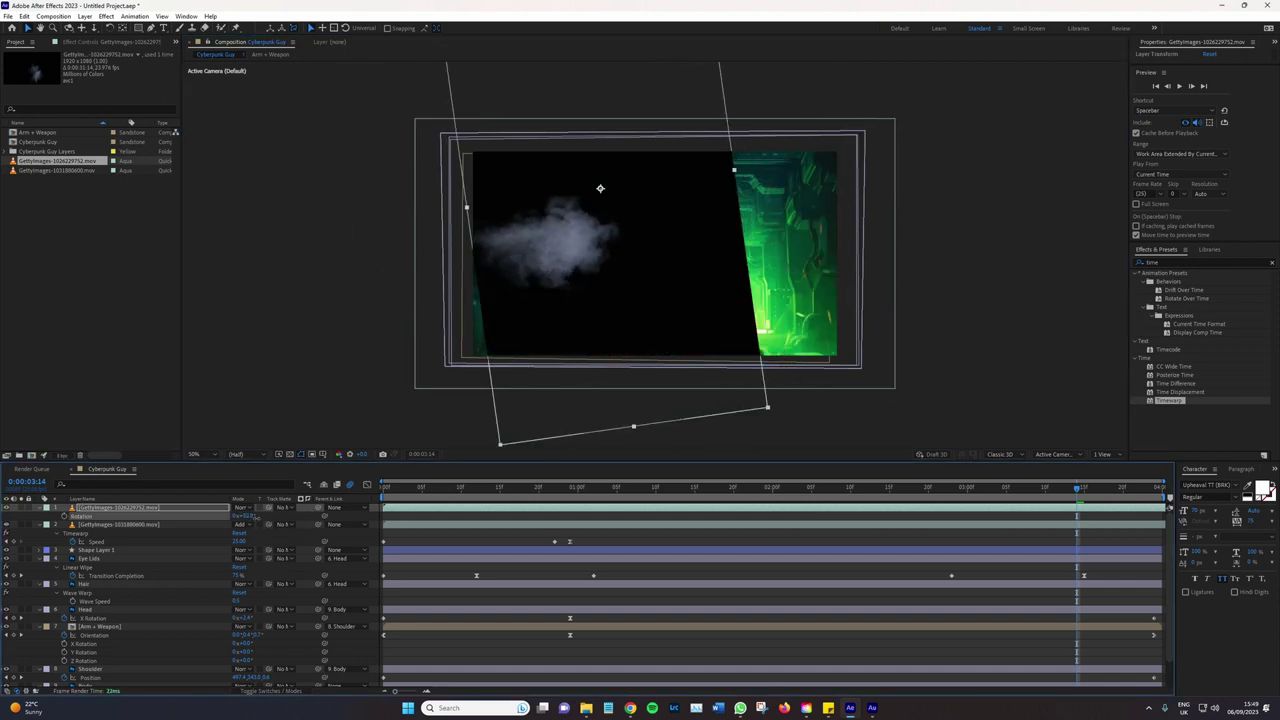
left_click_drag(546, 319, 673, 367)
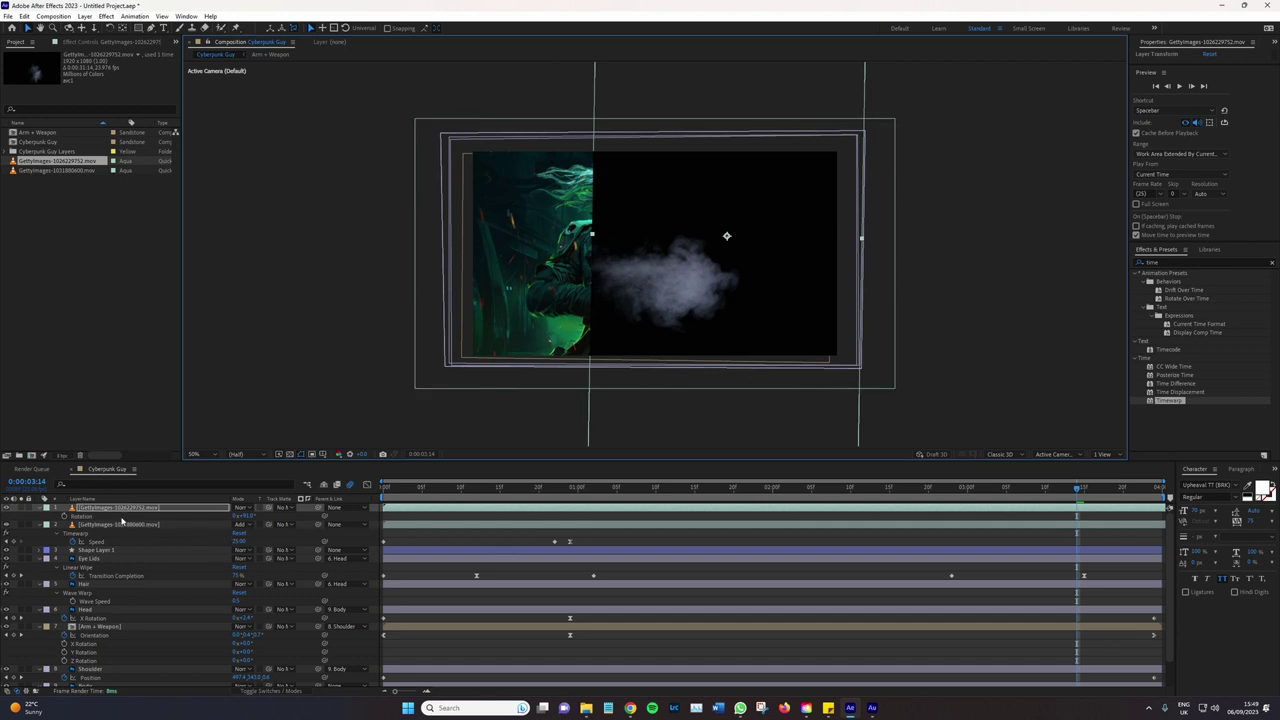
left_click_drag(236, 519, 228, 522)
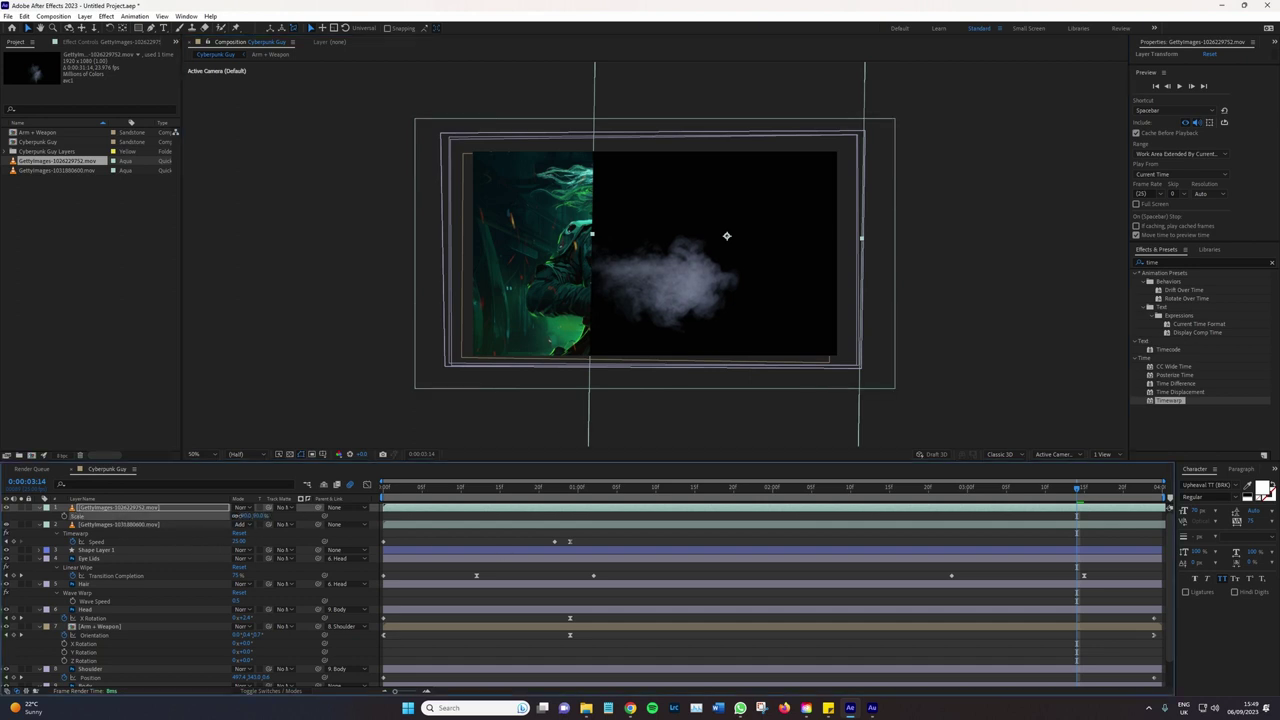
left_click(241, 508)
left_click(285, 172)
Preview the smoke at 100% view, framing the gun
key("/")
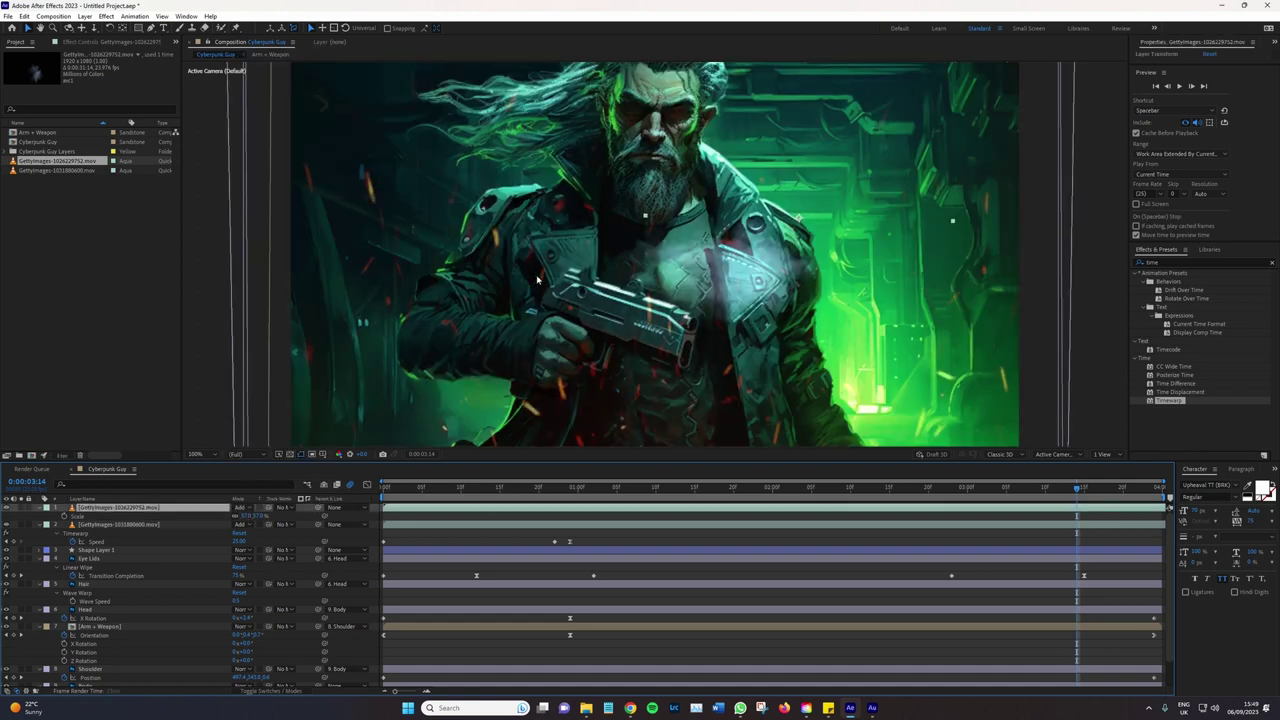
key("space")
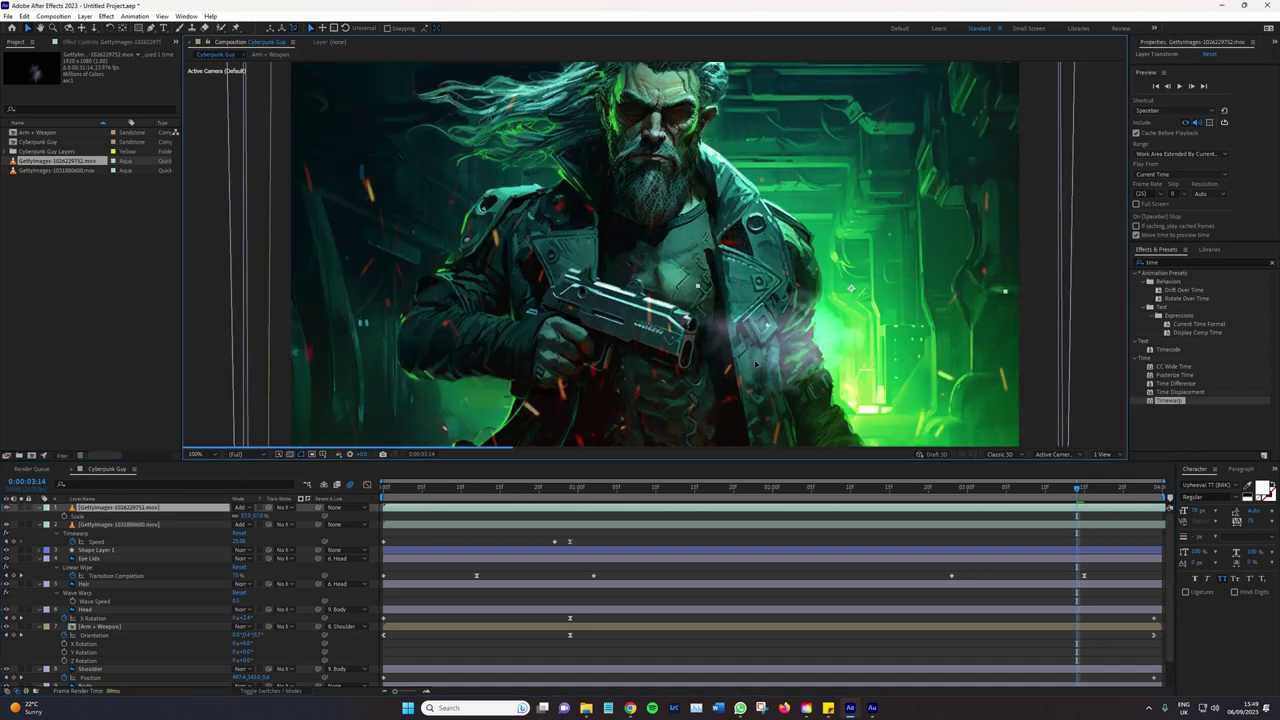
key("Return")
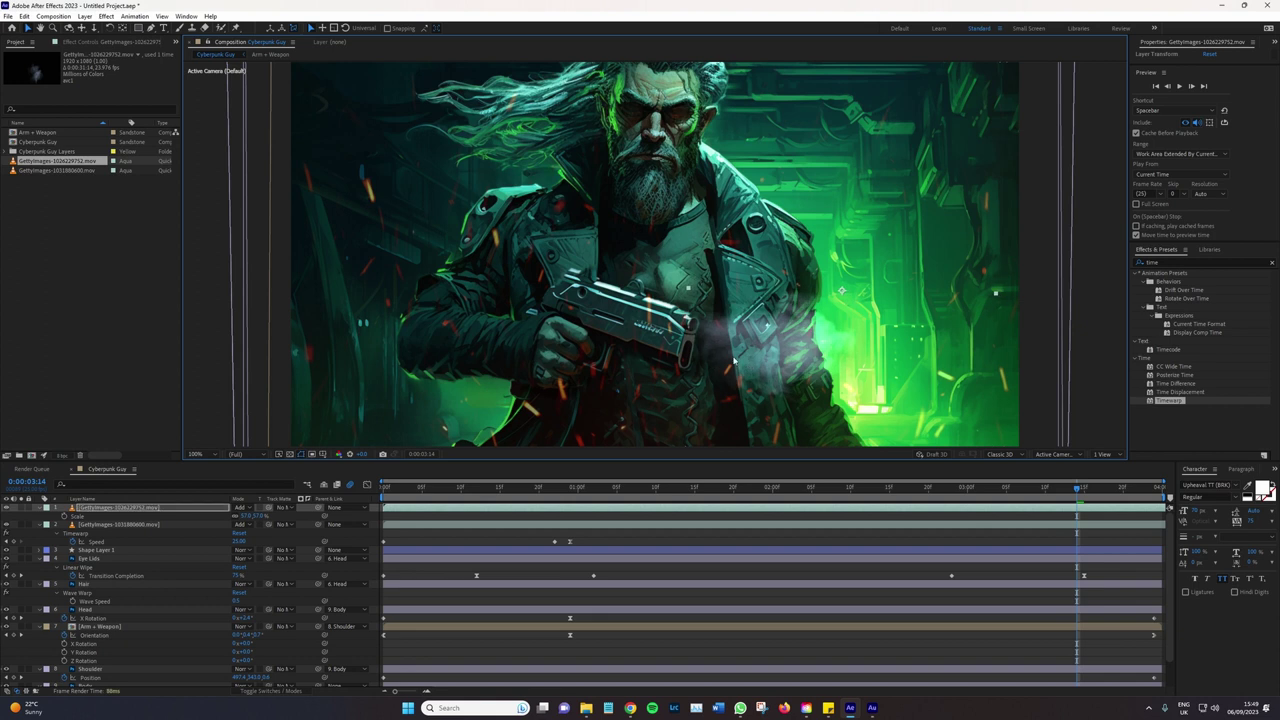
left_click_drag(735, 362, 811, 333)
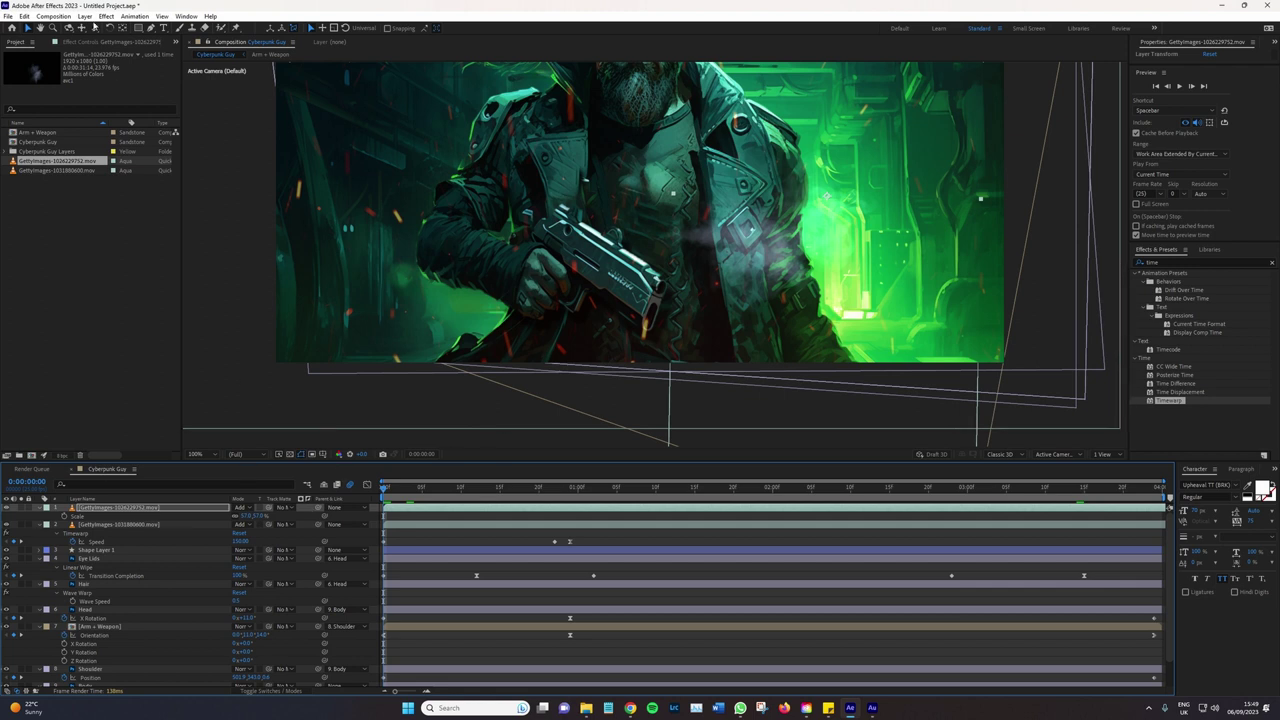
Create a Null Object and place it on the gun muzzle
left_click(85, 16)
mouse_move(99, 30)
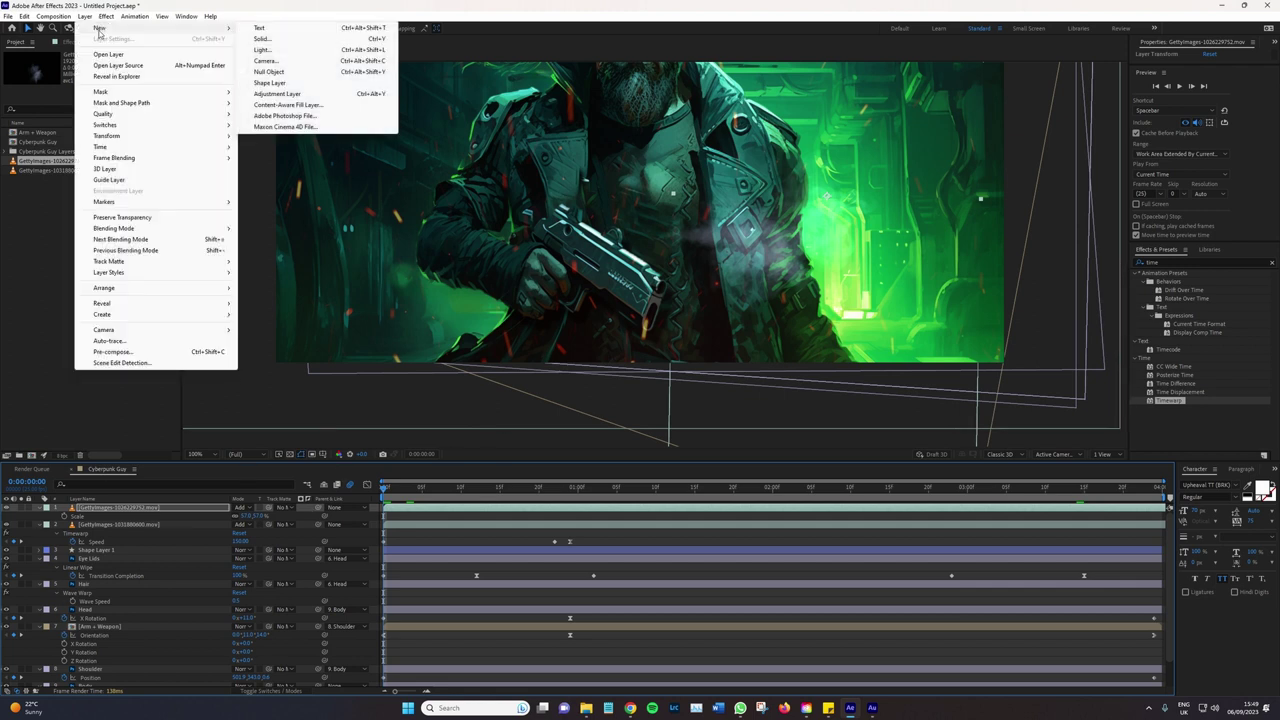
left_click(263, 72)
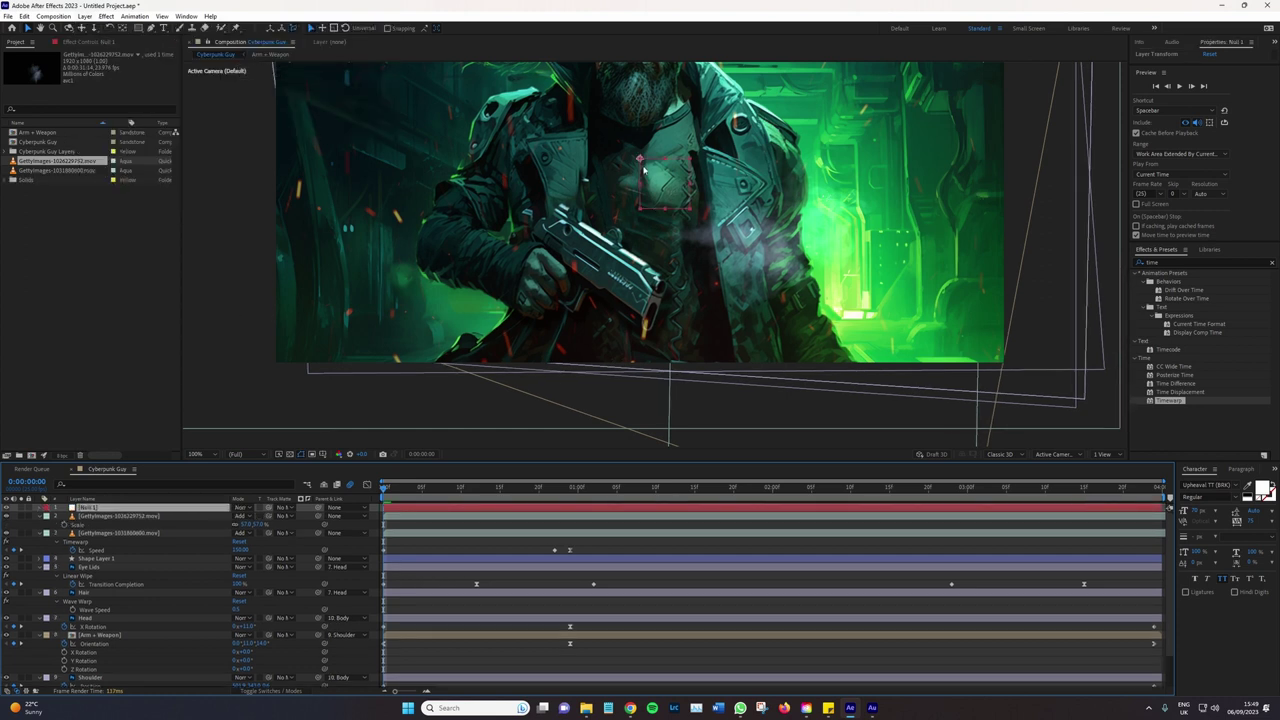
left_click_drag(644, 170, 649, 197)
Keyframe the null's Position at 0:00:01:03 to follow the muzzle, then return to 0:00:00:12
left_click(93, 553)
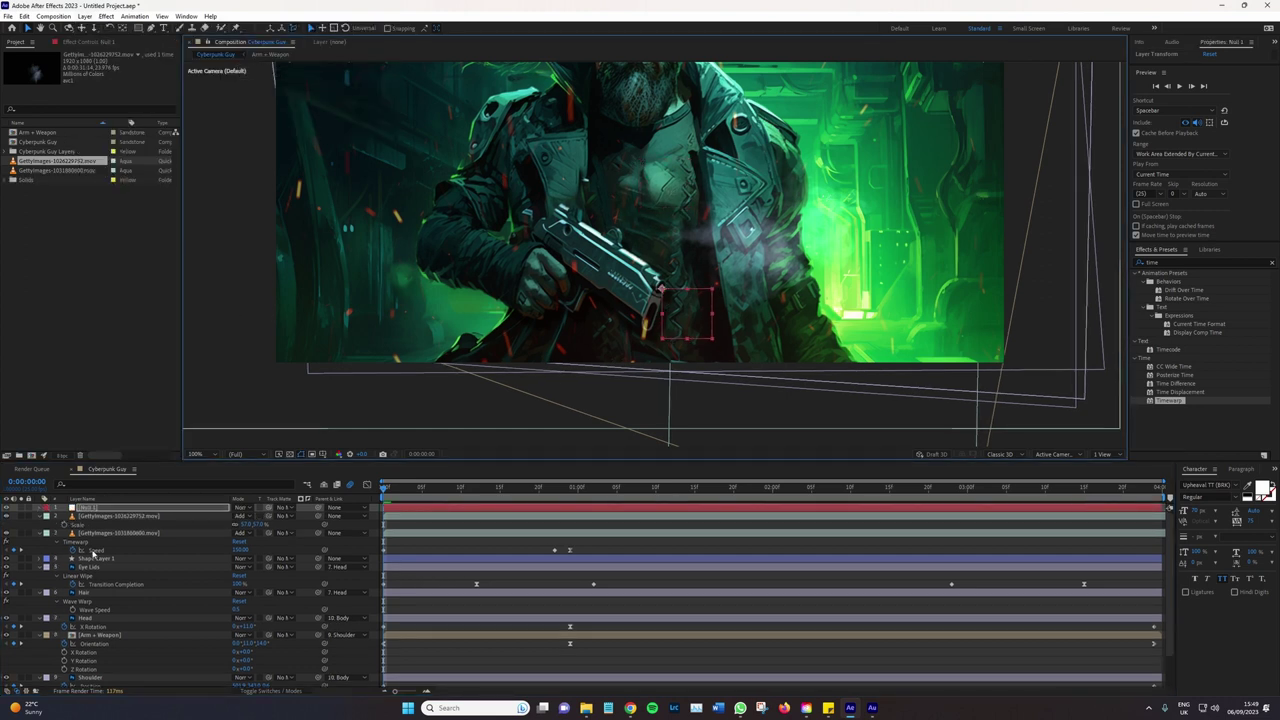
key("p")
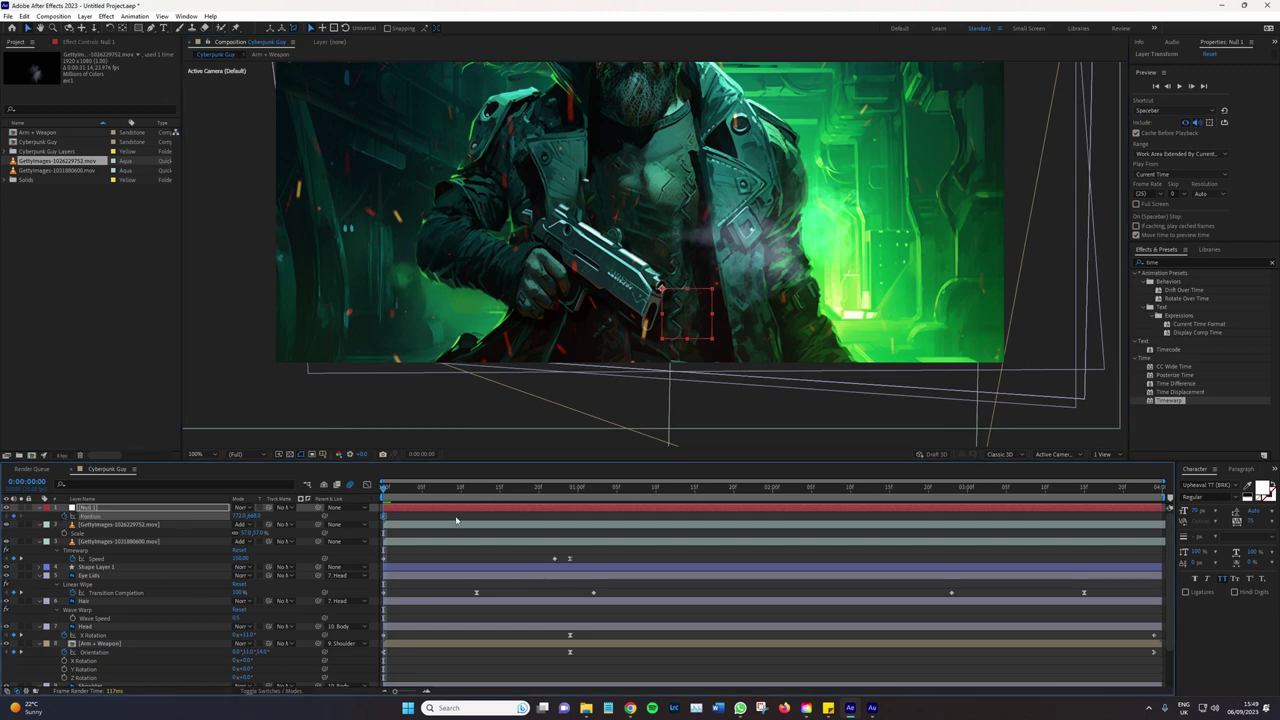
left_click_drag(400, 491, 601, 487)
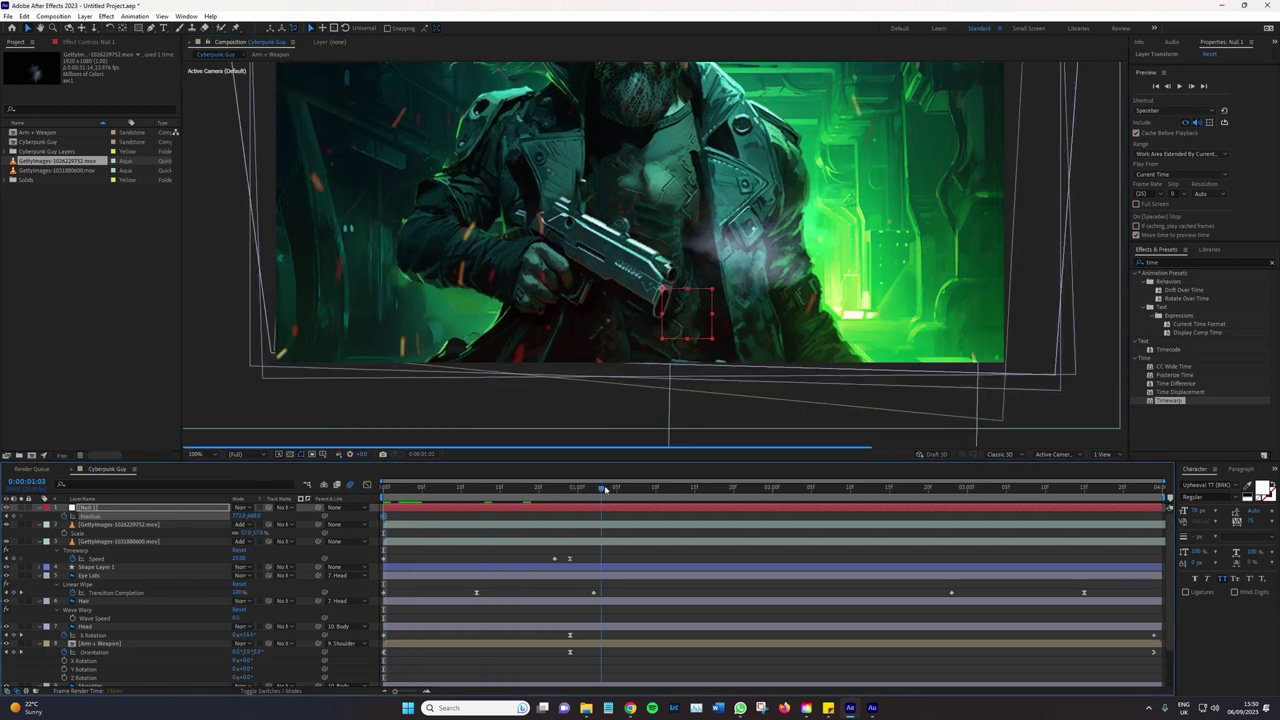
left_click_drag(665, 291, 675, 259)
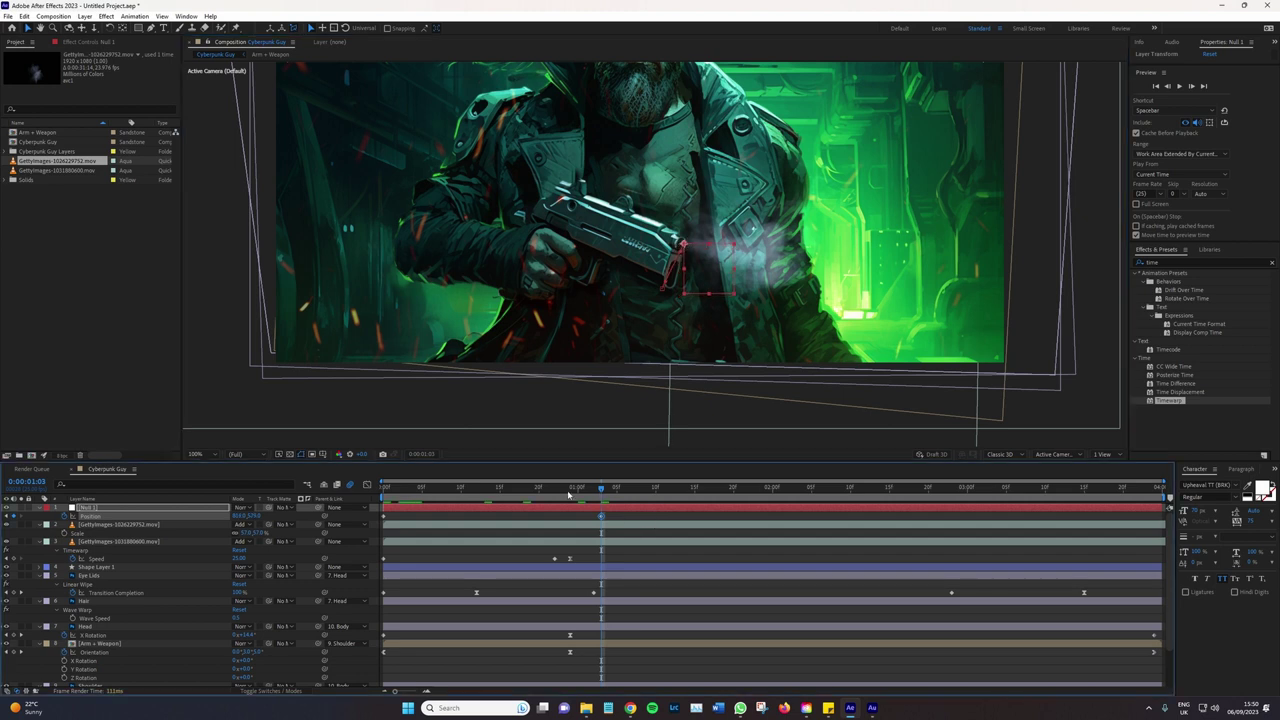
left_click_drag(601, 488, 452, 494)
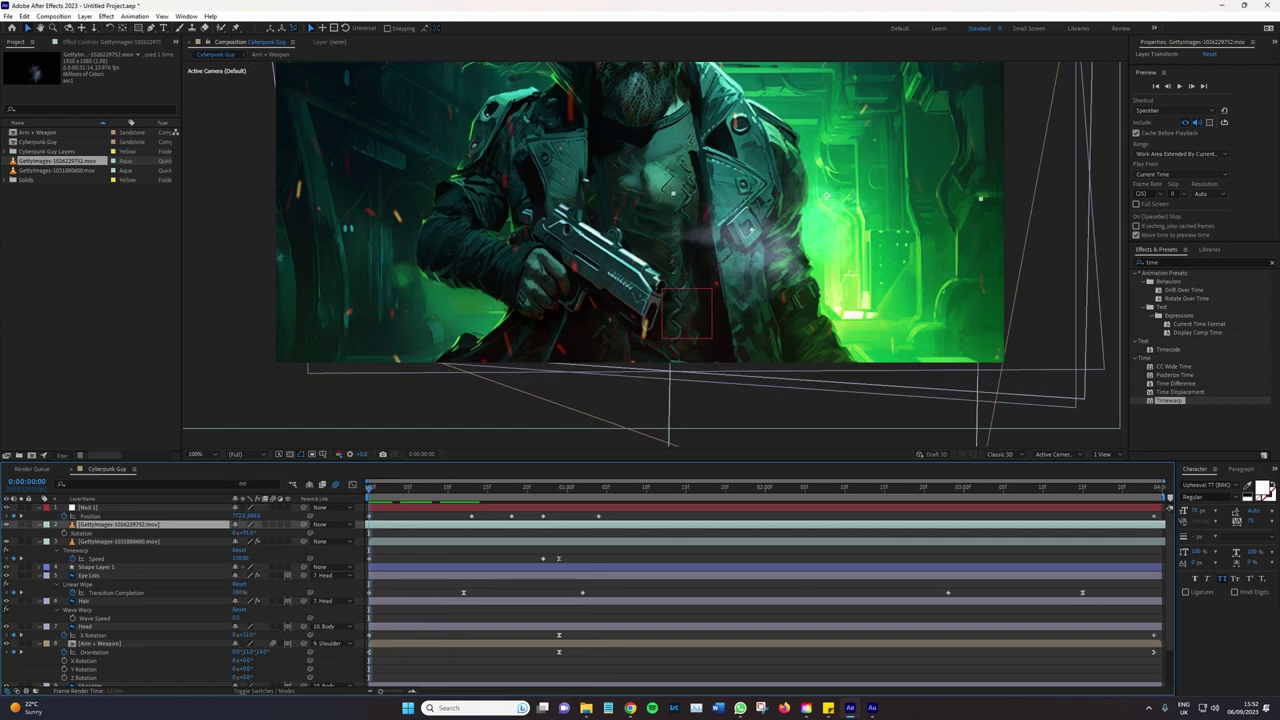
Rename the smoke clip layer to Gun Smoke and layer 3 to Sparks
left_click(116, 652)
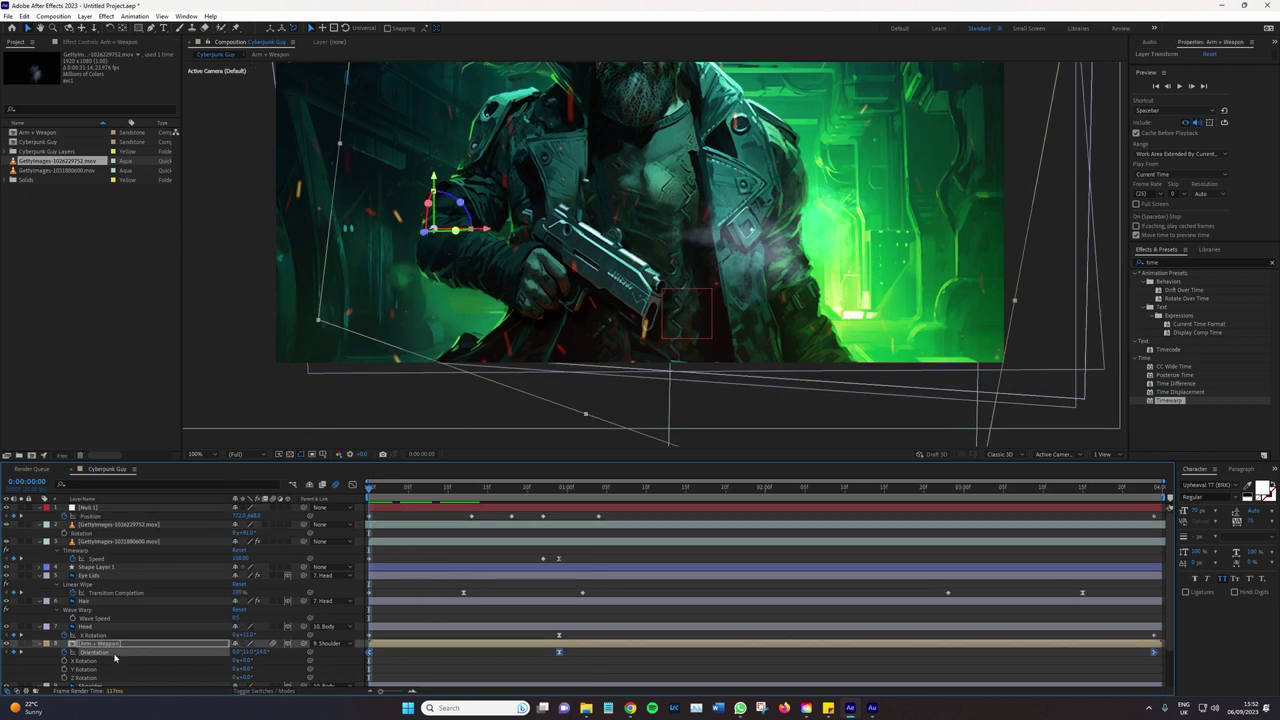
left_click(116, 524)
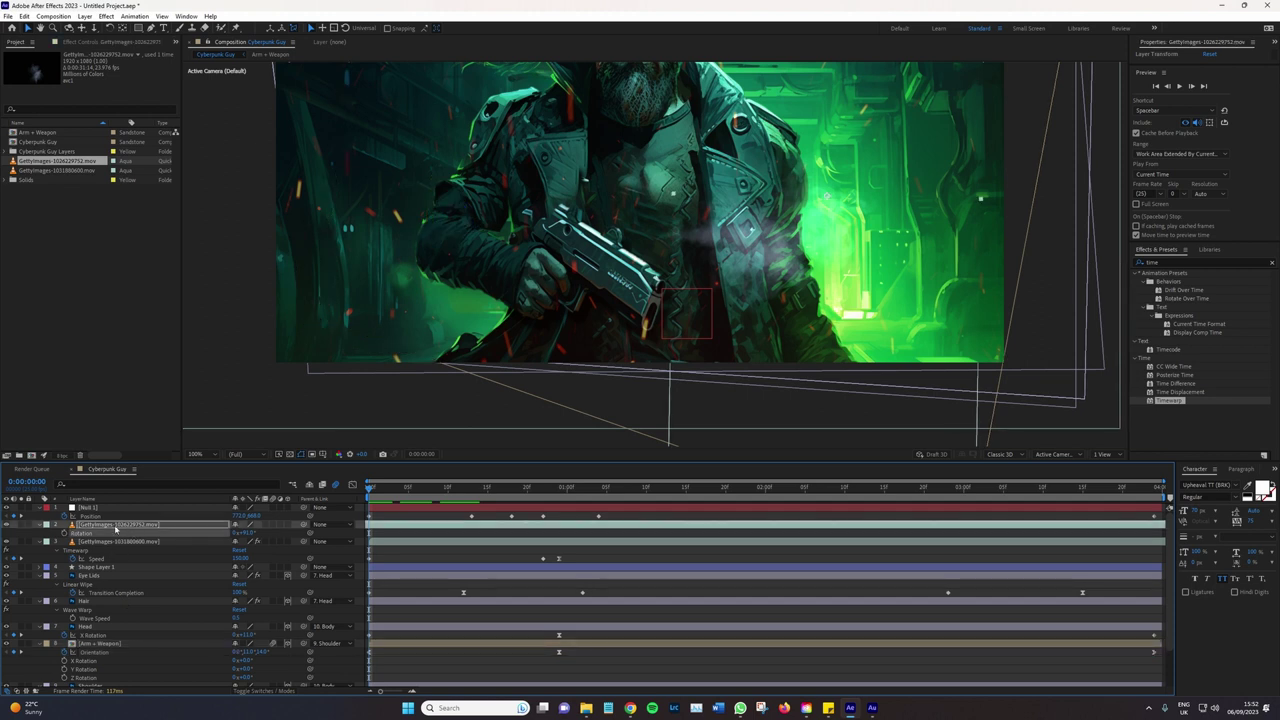
right_click(116, 524)
left_click(164, 496)
type("Gun Smok")
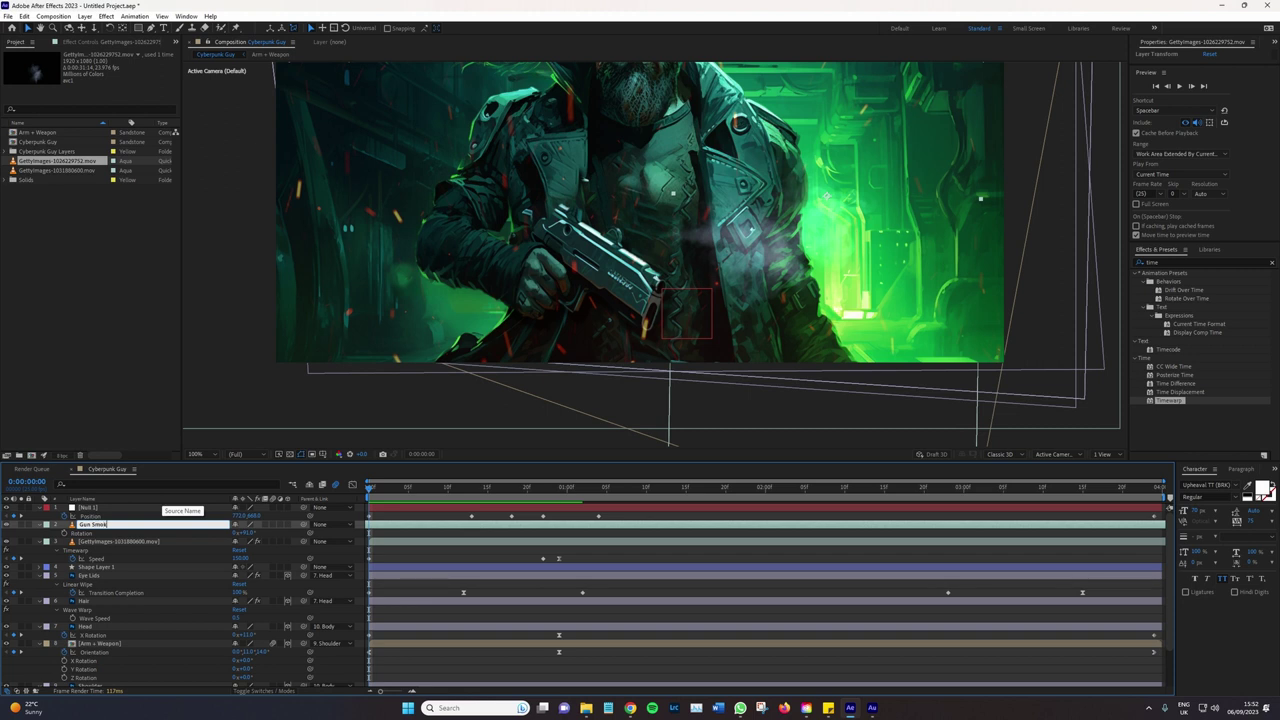
type("e")
key("Return")
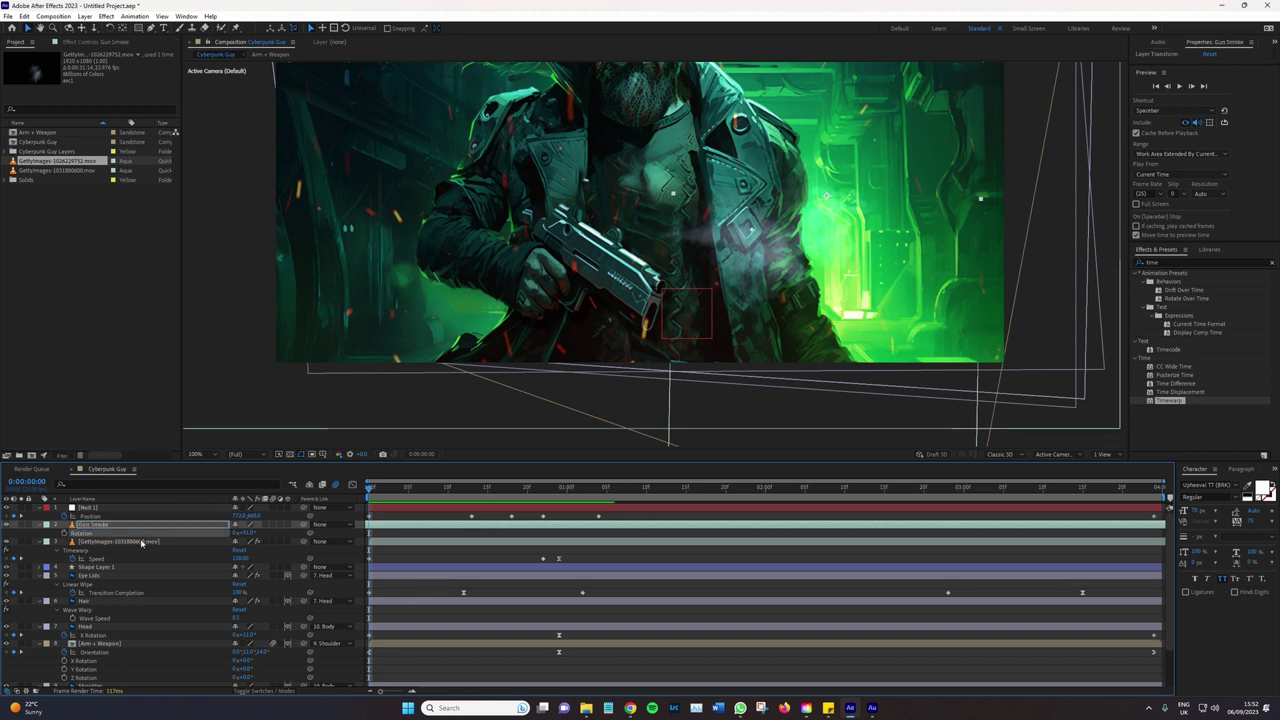
right_click(161, 538)
left_click(171, 511)
type("Sparks")
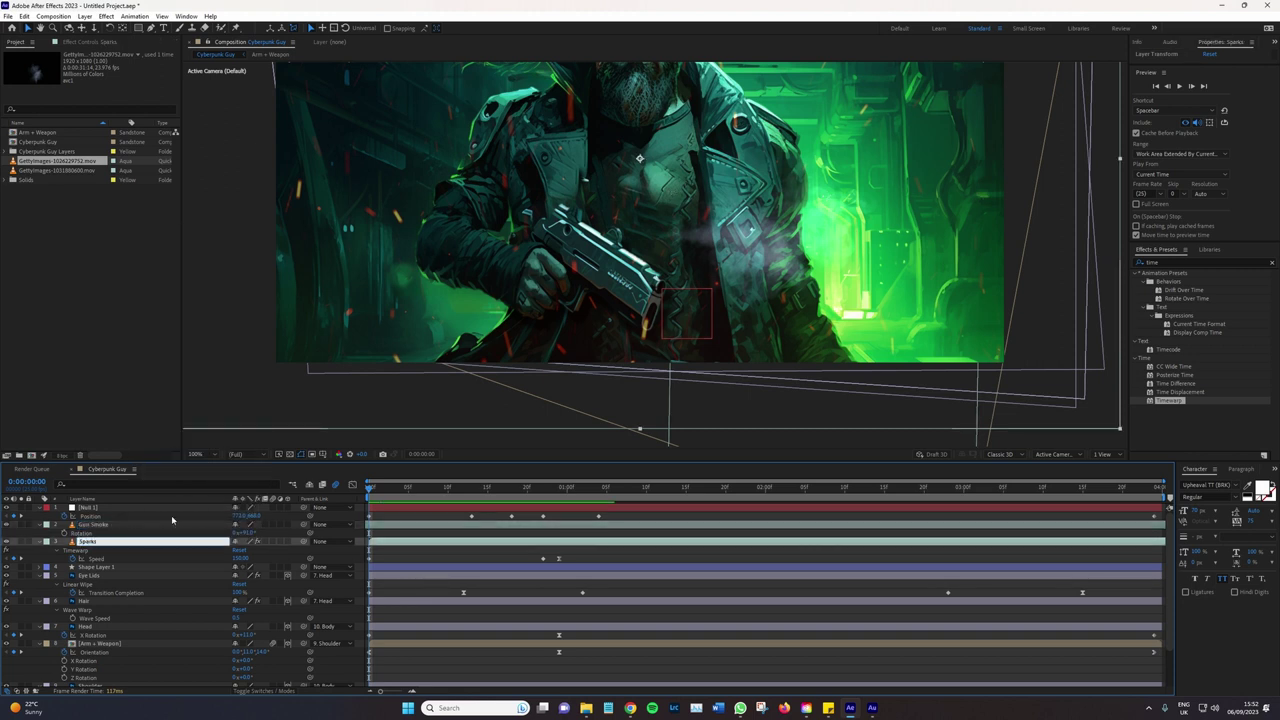
key("Return")
Make Gun Smoke 3D, rotate its Orientation toward the gun barrel, and parent it to Null 1
left_click(140, 533)
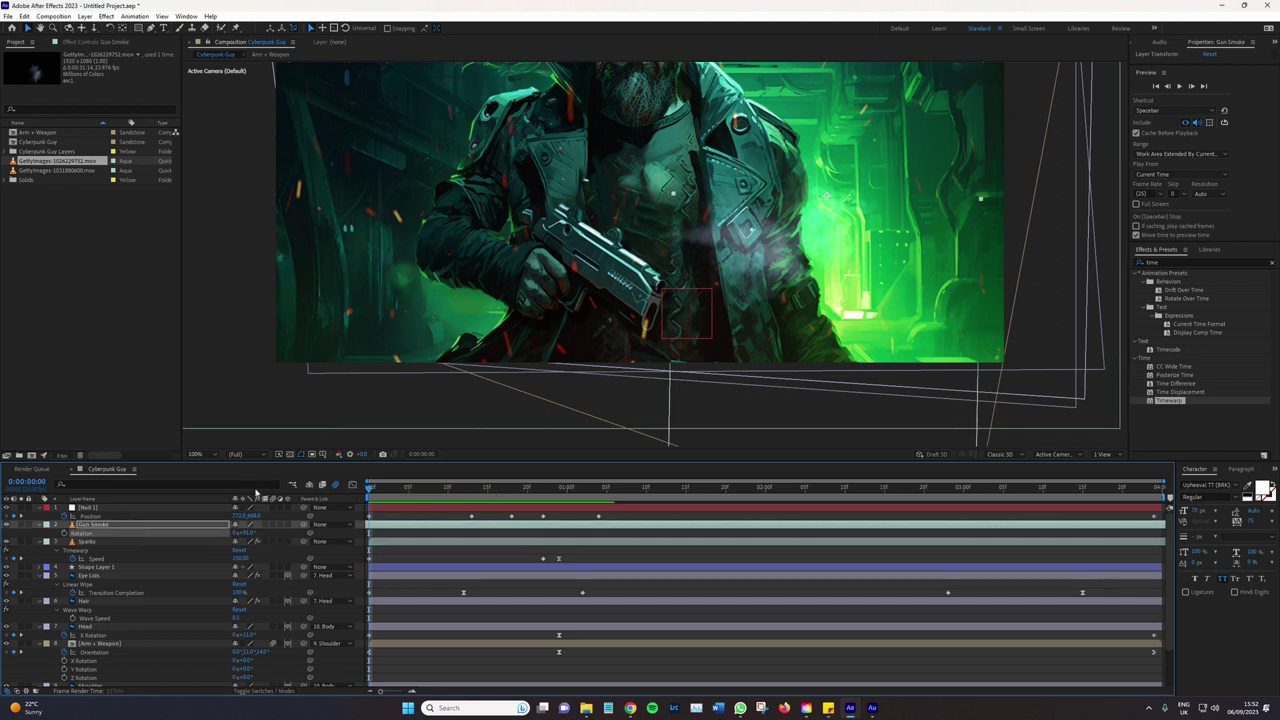
left_click(289, 524)
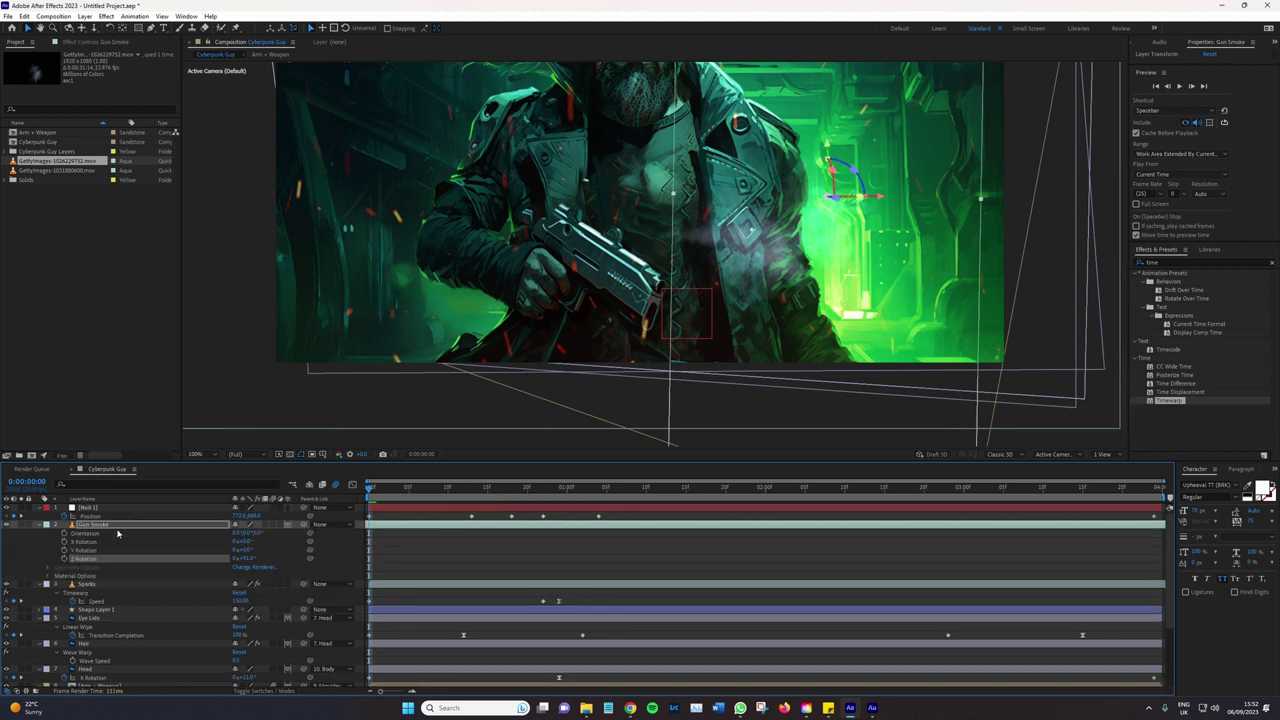
left_click(117, 533)
mouse_move(703, 279)
left_mouse_down()
mouse_move(669, 324)
mouse_move(829, 286)
left_mouse_up()
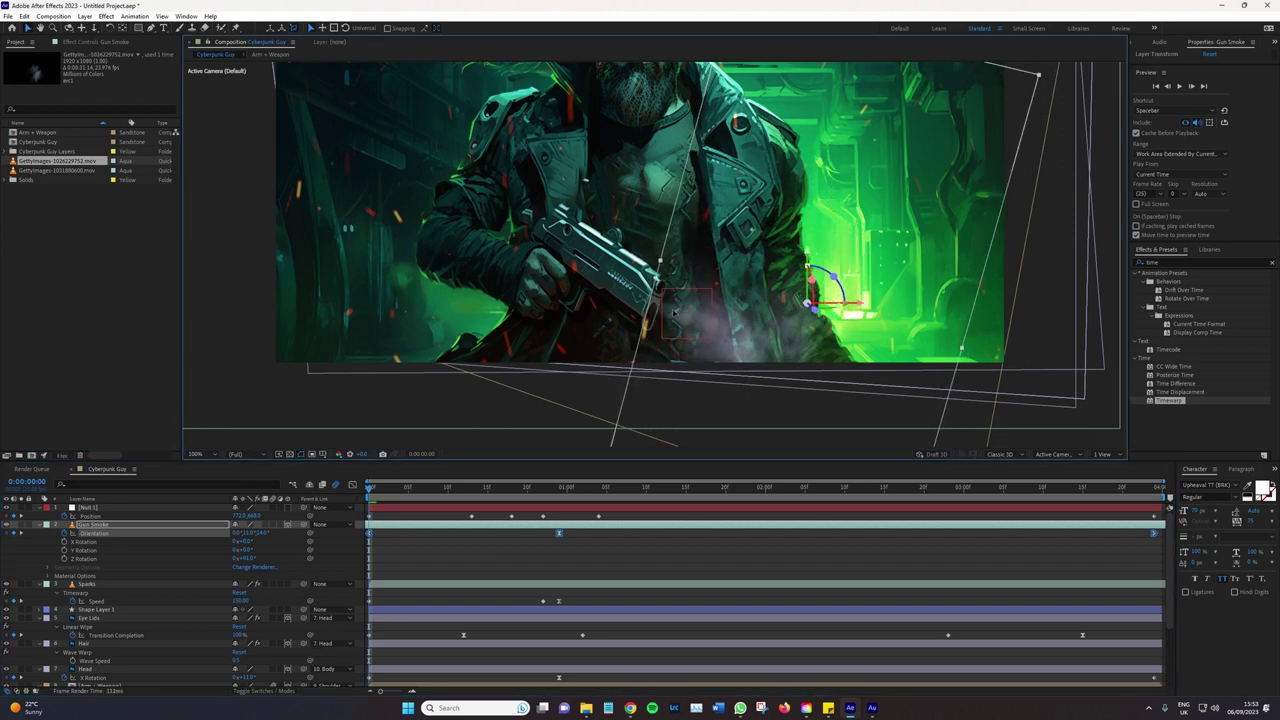
left_click(365, 497)
key("space")
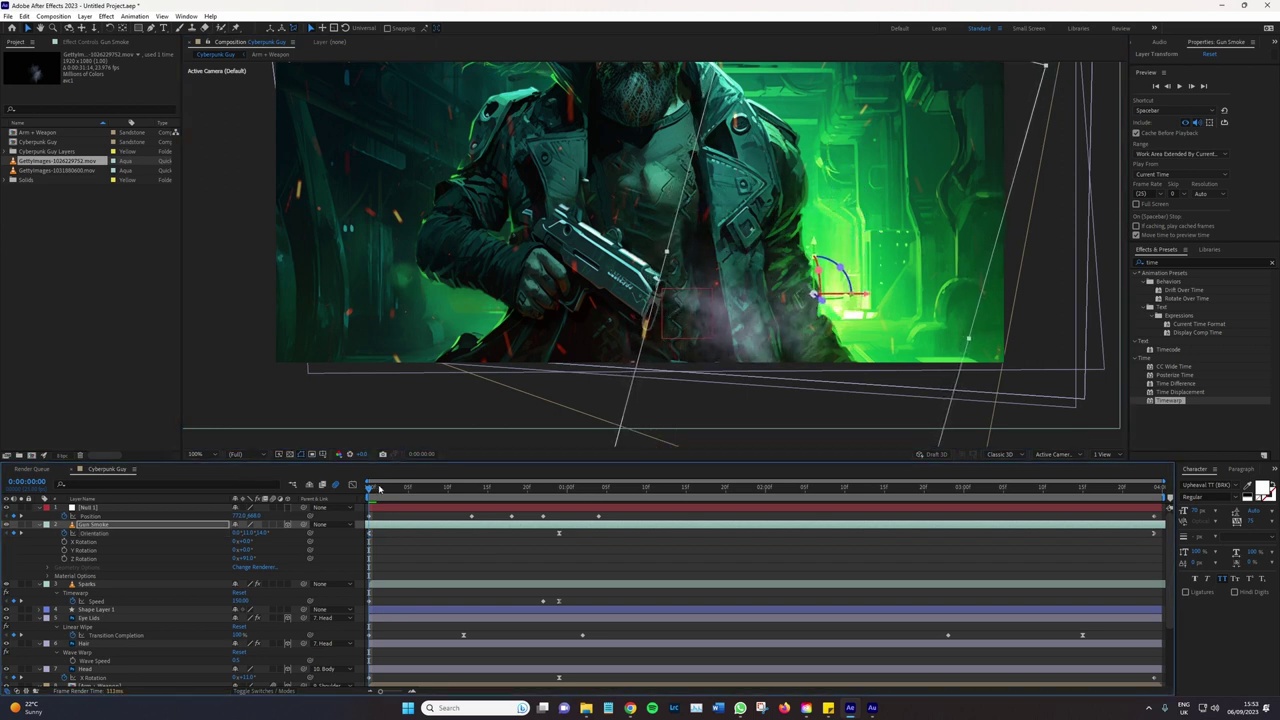
key("space")
left_click_drag(304, 524, 413, 507)
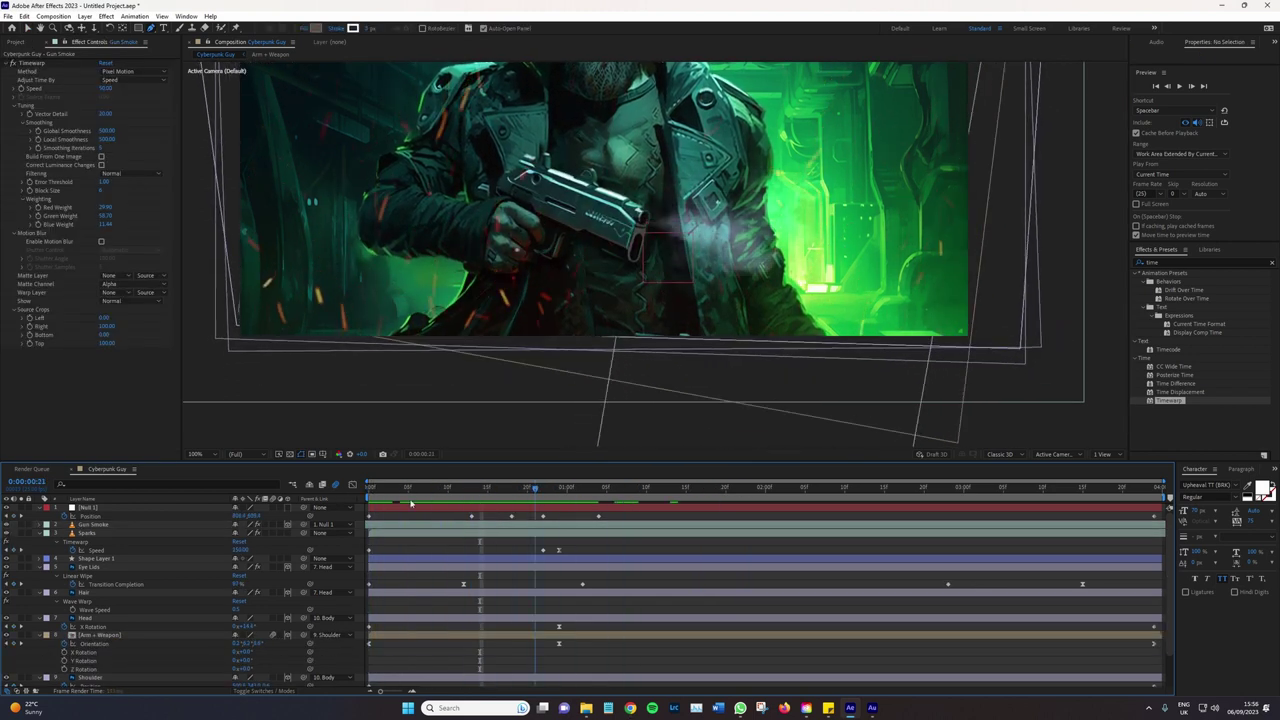
left_click(474, 486)
mouse_move(474, 486)
left_mouse_down()
mouse_move(387, 488)
mouse_move(529, 485)
mouse_move(260, 478)
left_mouse_up()
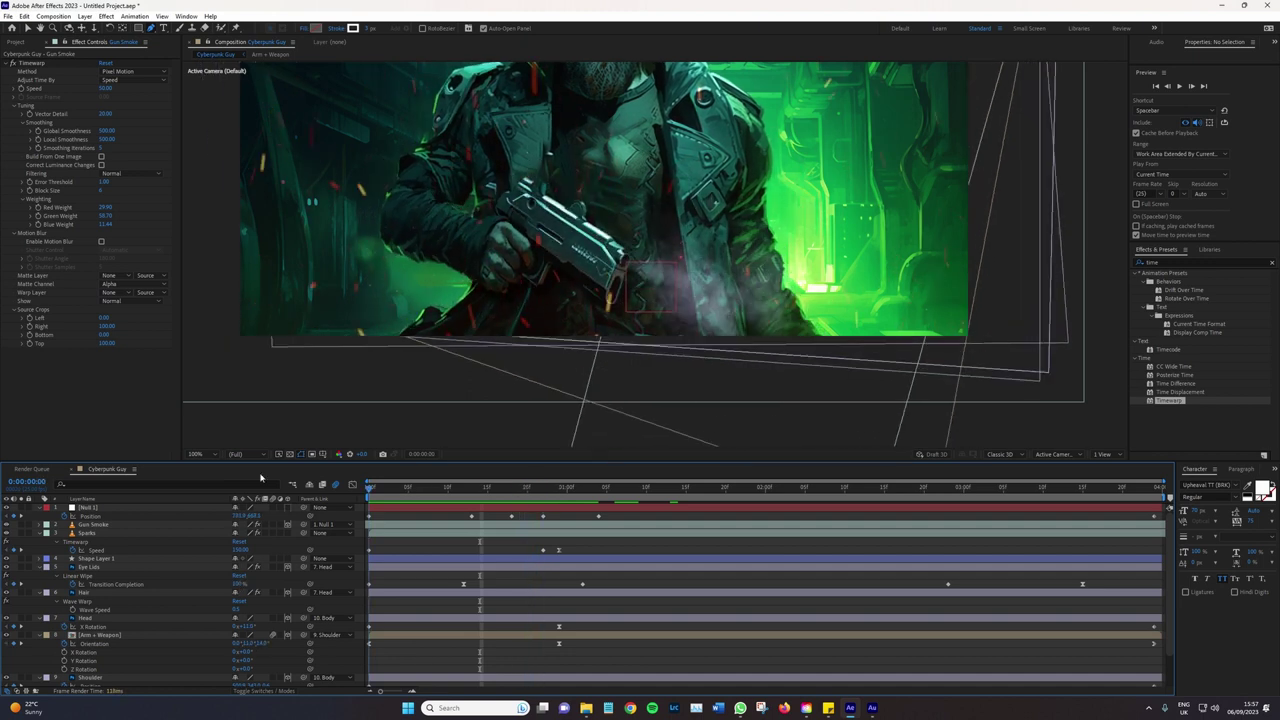
left_click(100, 508)
left_click(110, 525)
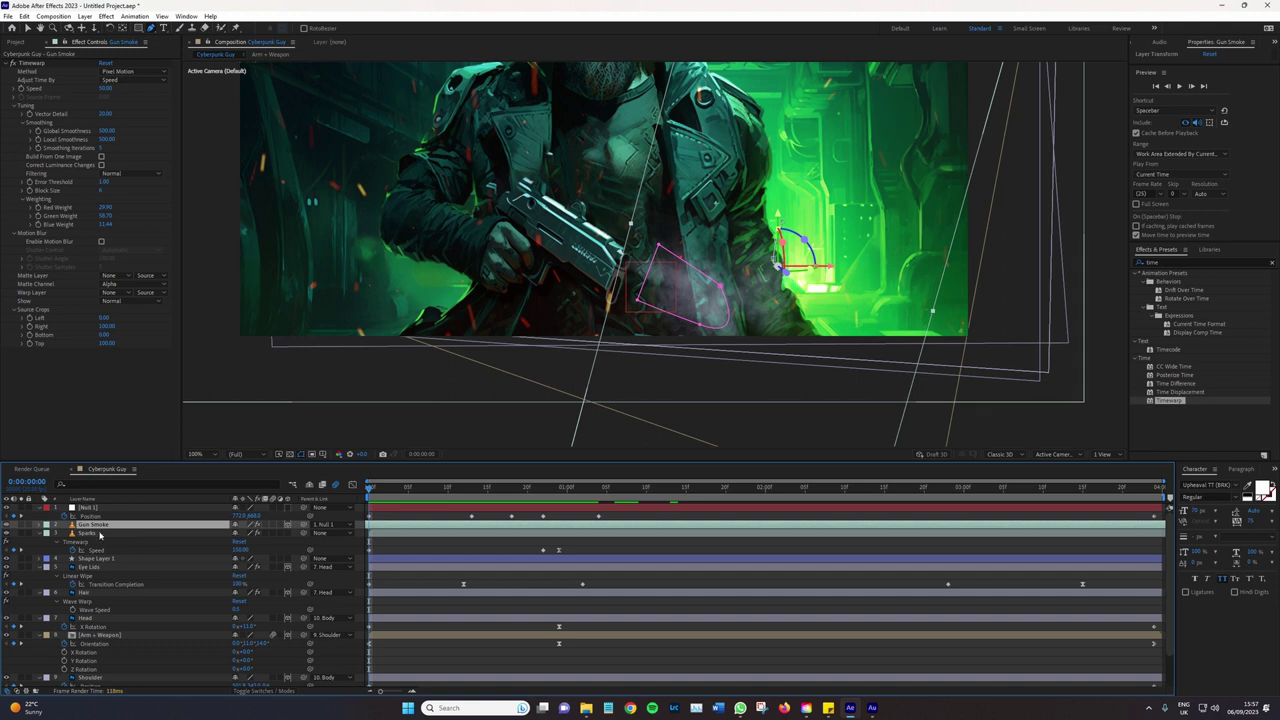
key("m")
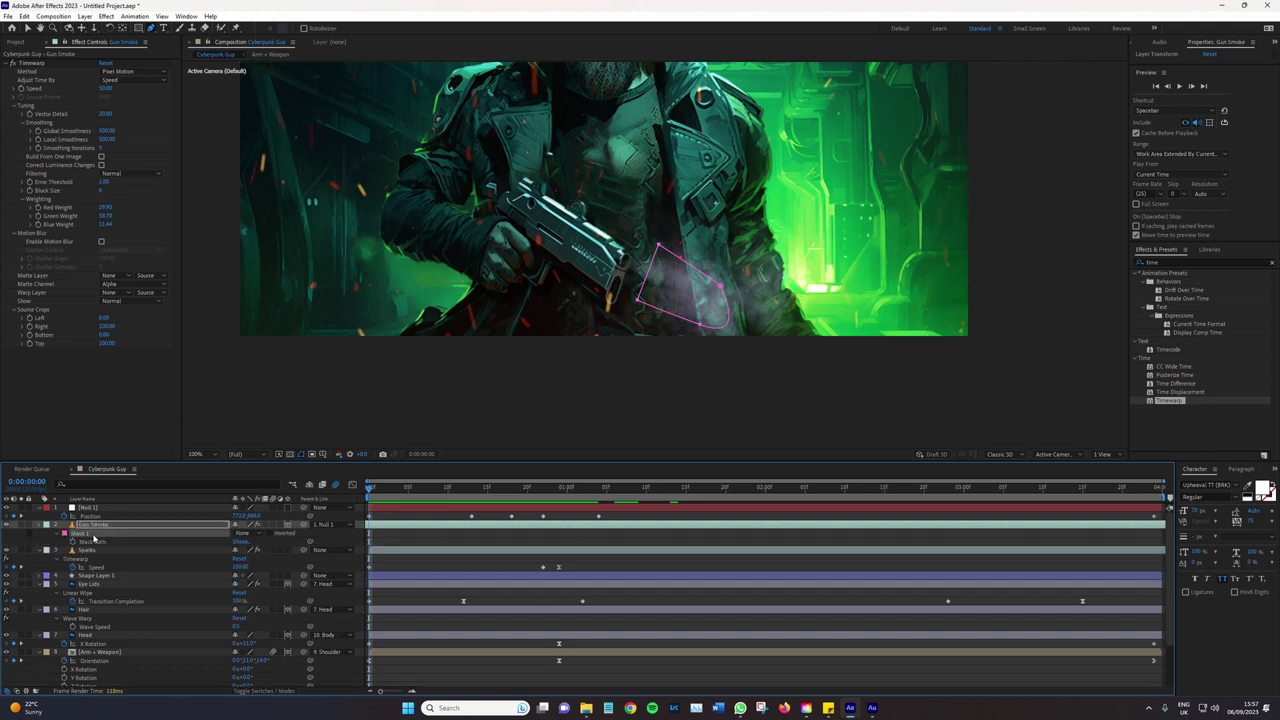
key("m")
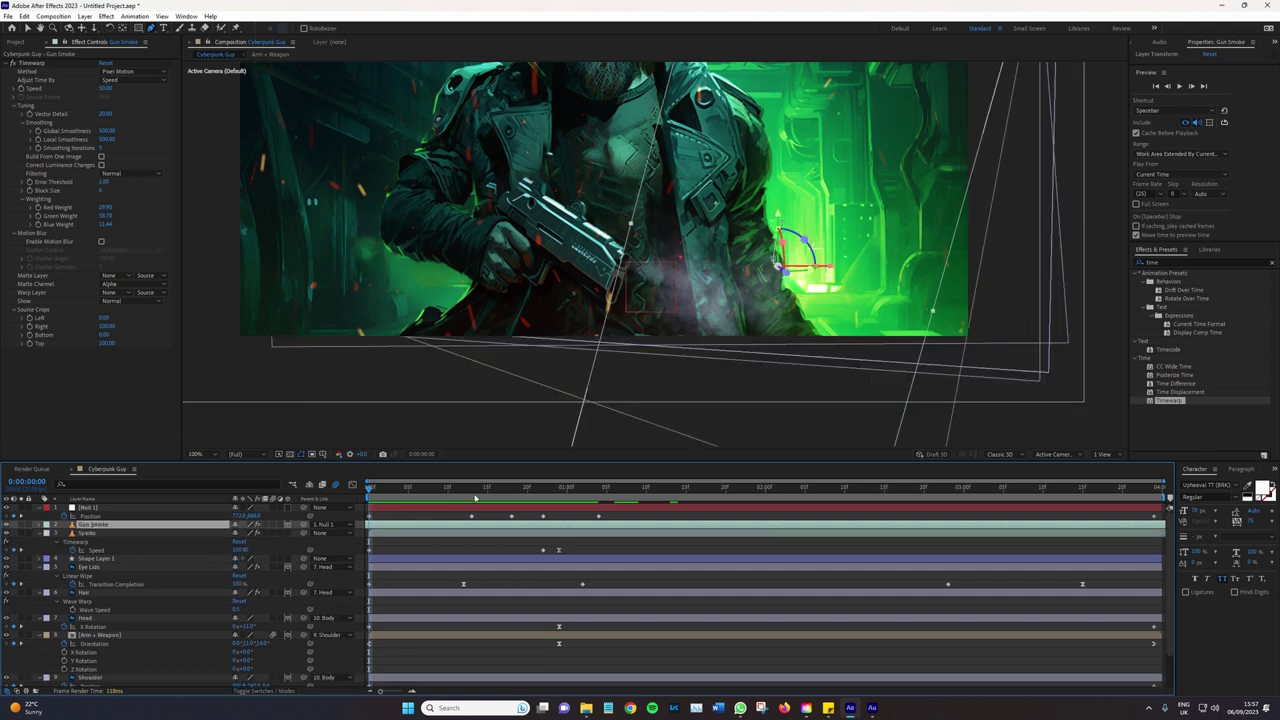
key("space")
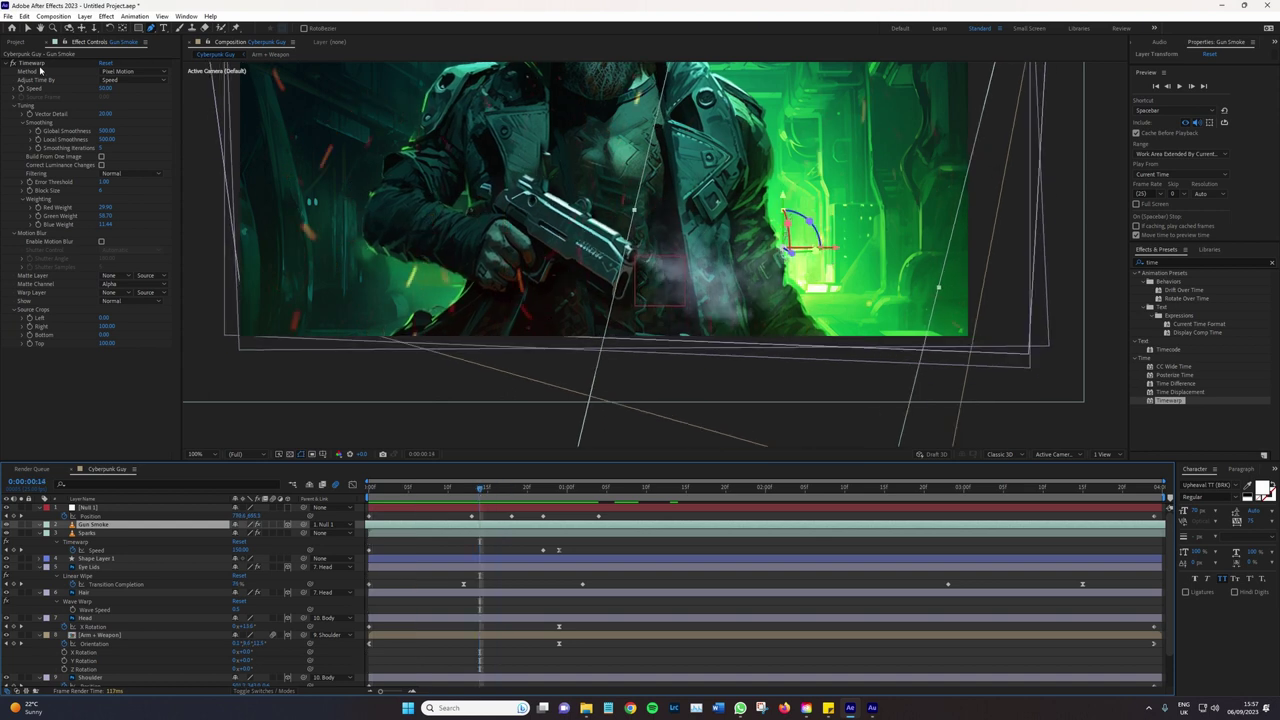
left_click(44, 64)
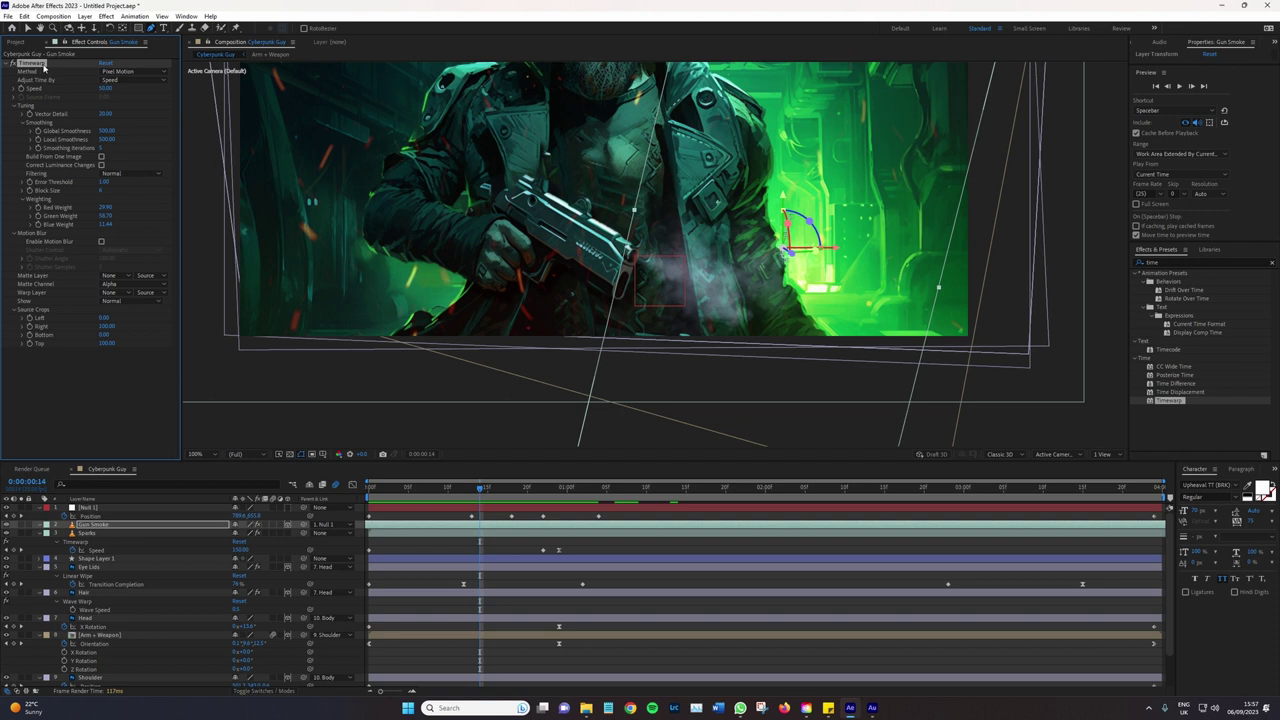
Pre-compose Gun Smoke into Gun Smoke Comp 1 and delete its Timewarp effect
right_click(103, 524)
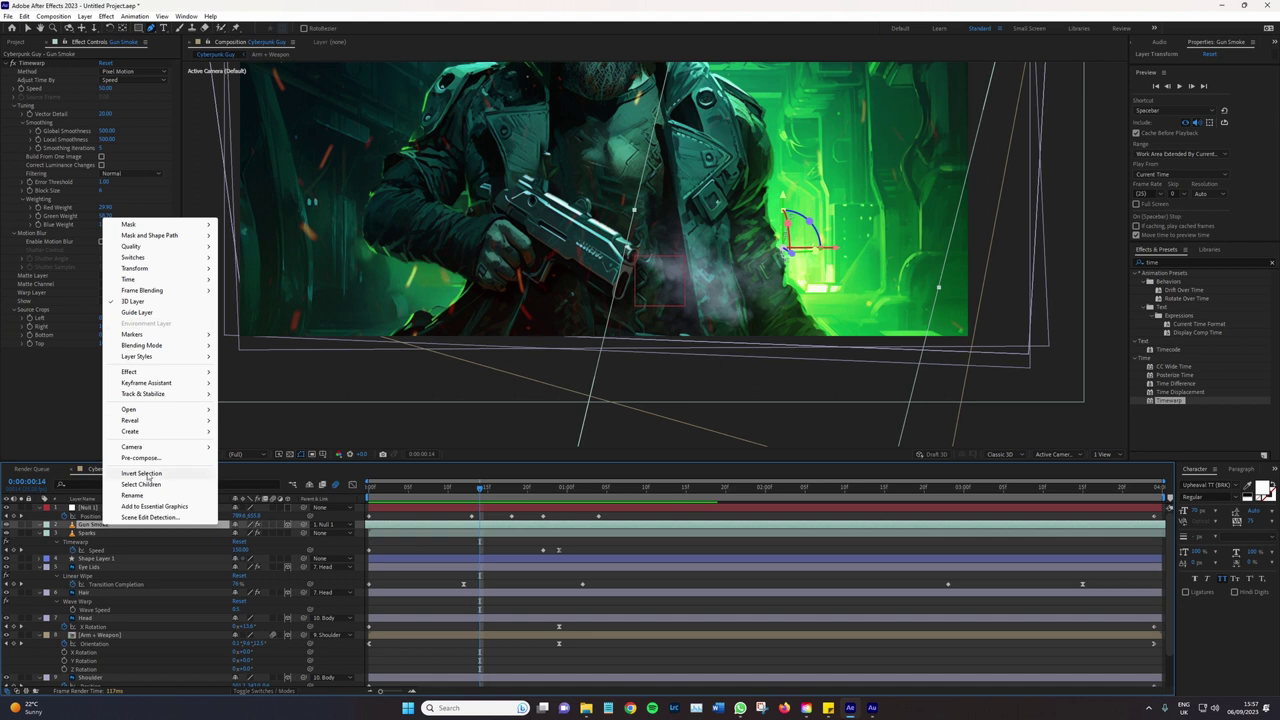
left_click(148, 457)
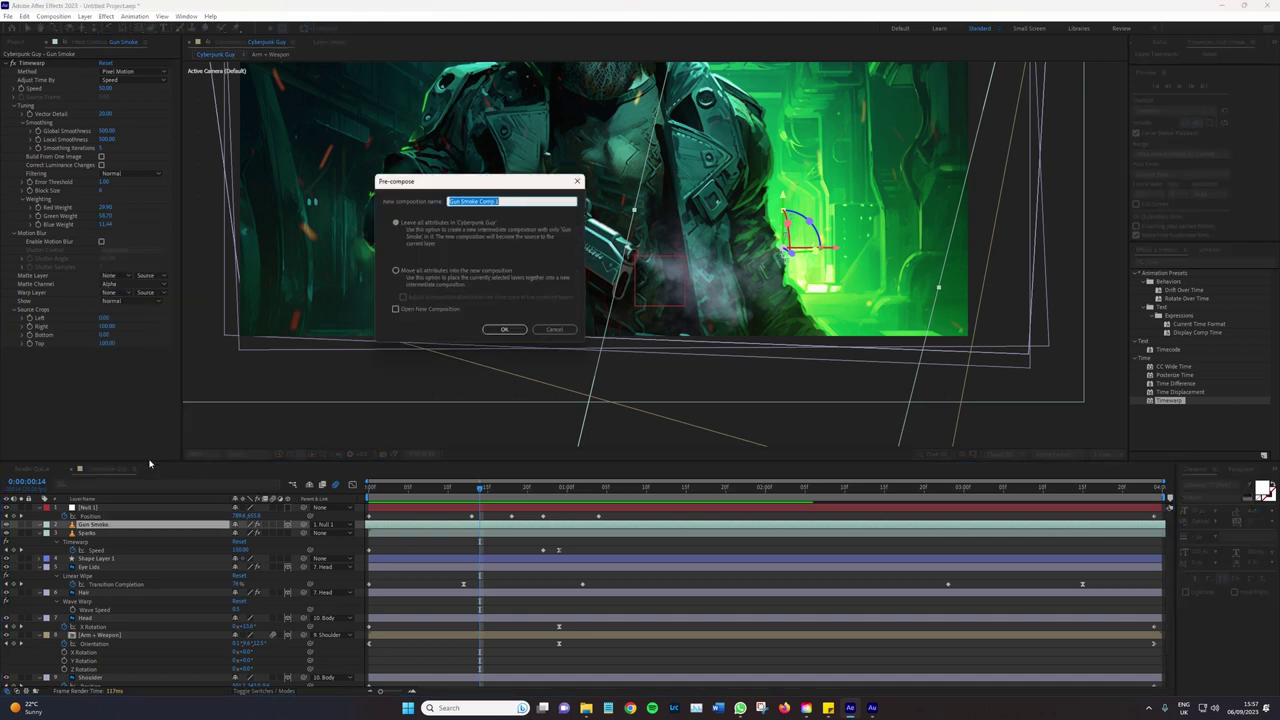
key("Escape")
double_click(128, 525)
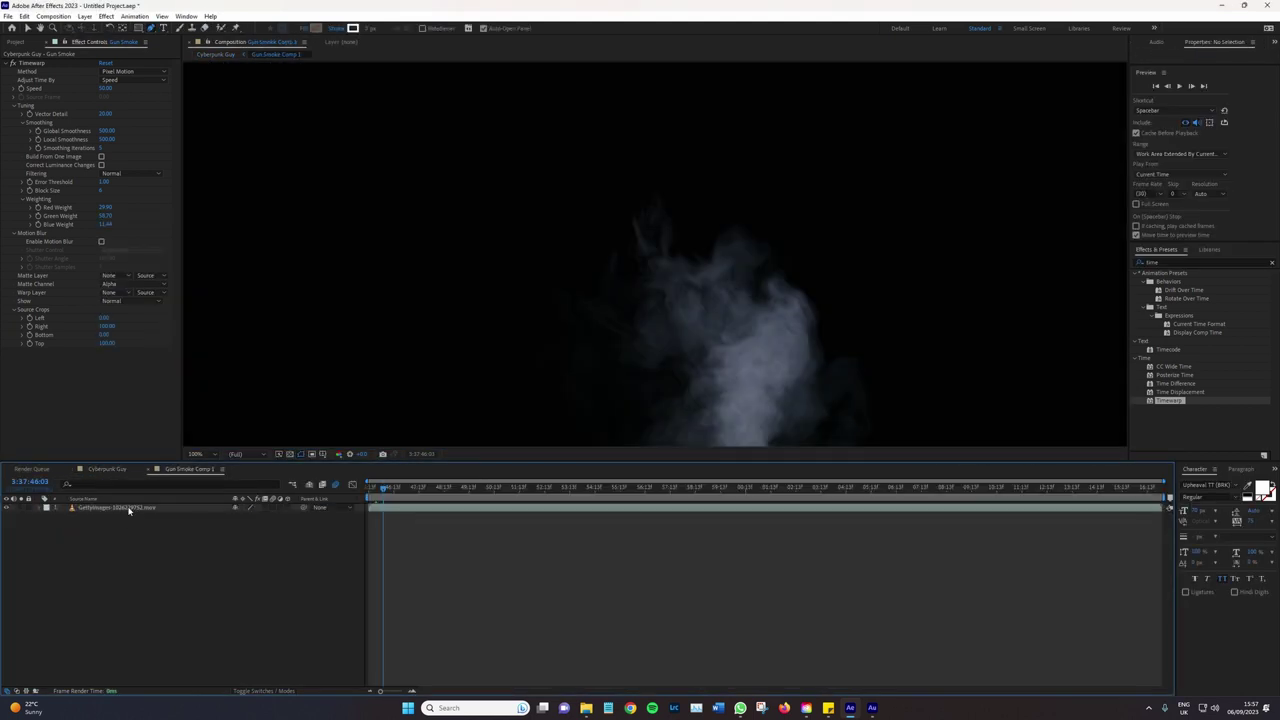
left_click(176, 508)
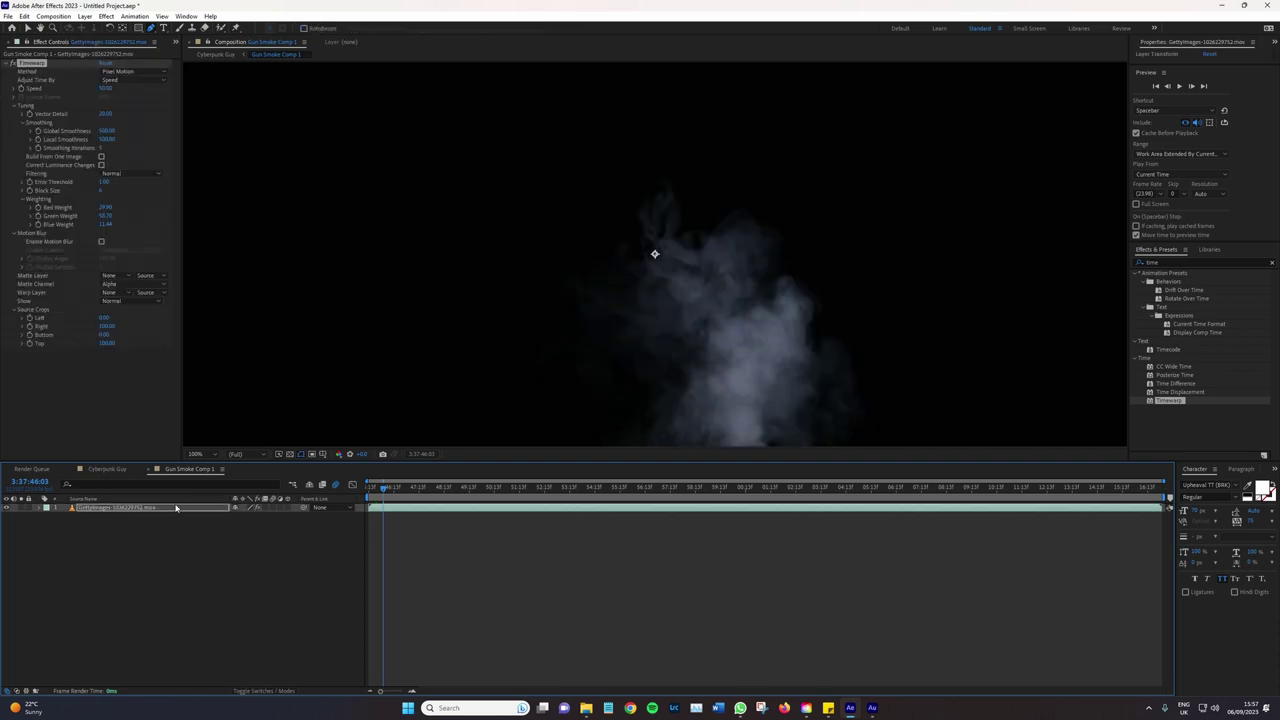
left_click(107, 469)
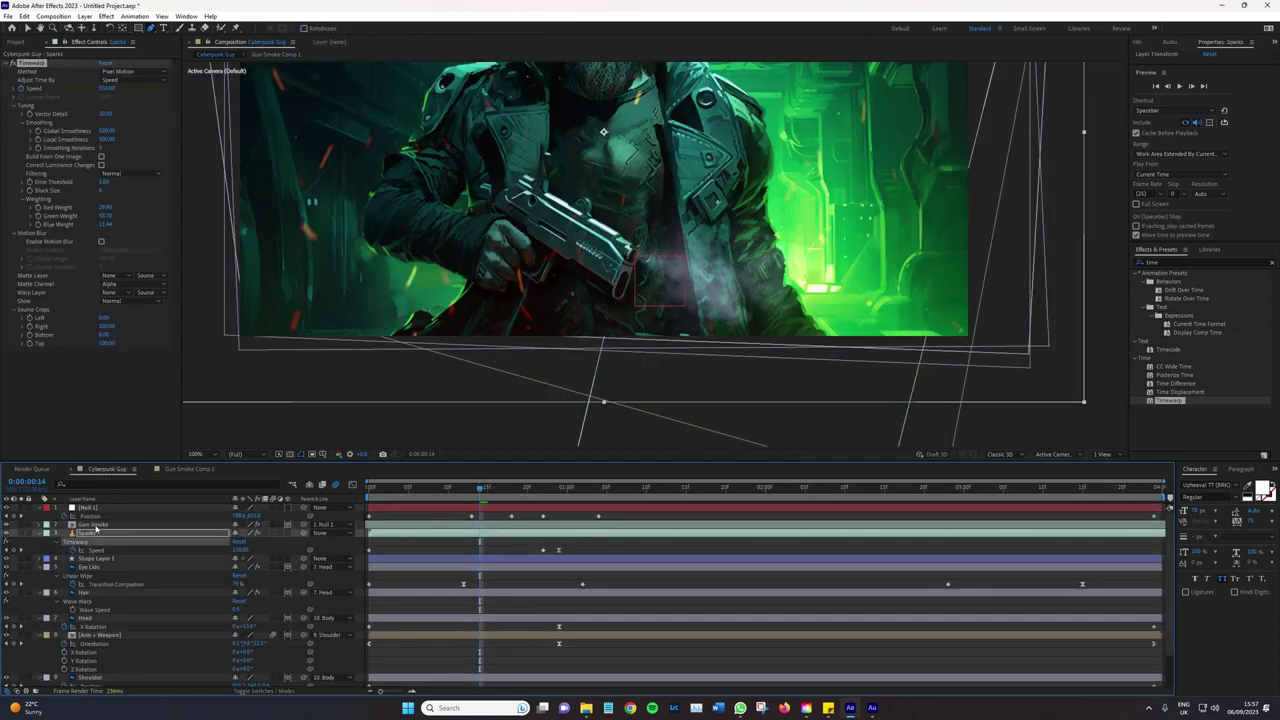
left_click(40, 64)
key("Delete")
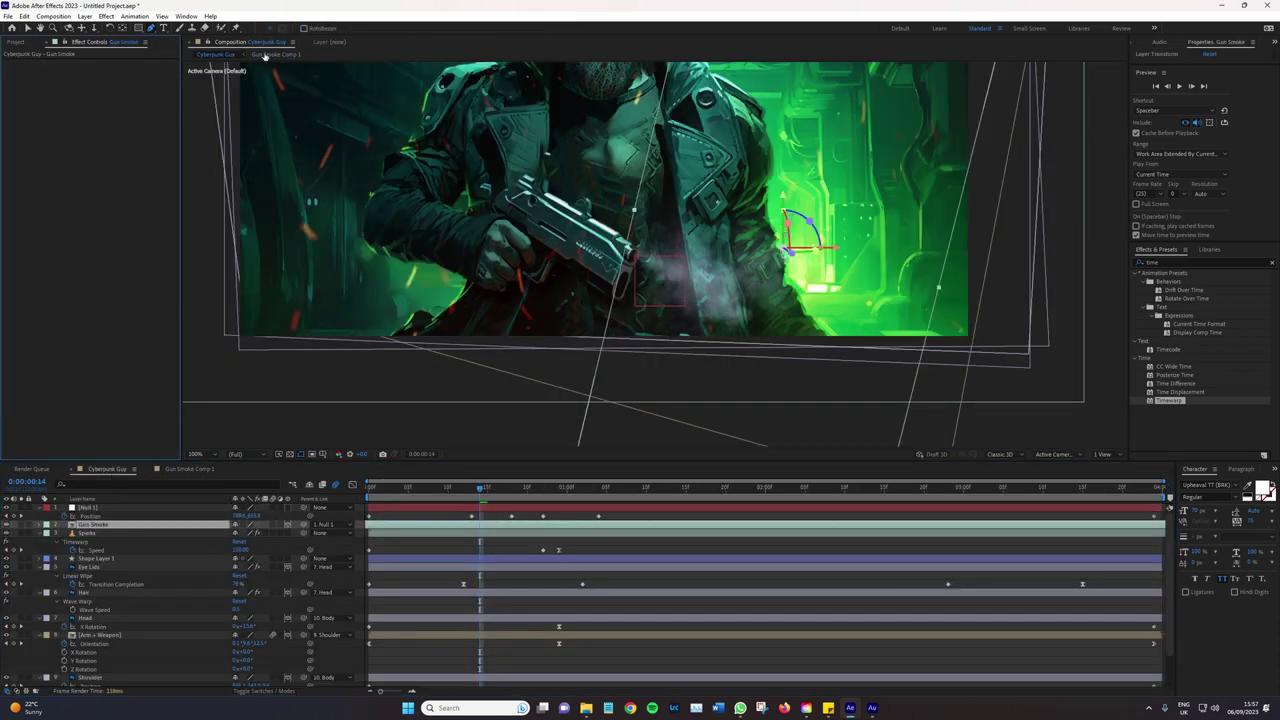
Draw a mask around the smoke at the gun barrel with about 40 px feather
left_click(149, 27)
left_click(641, 250)
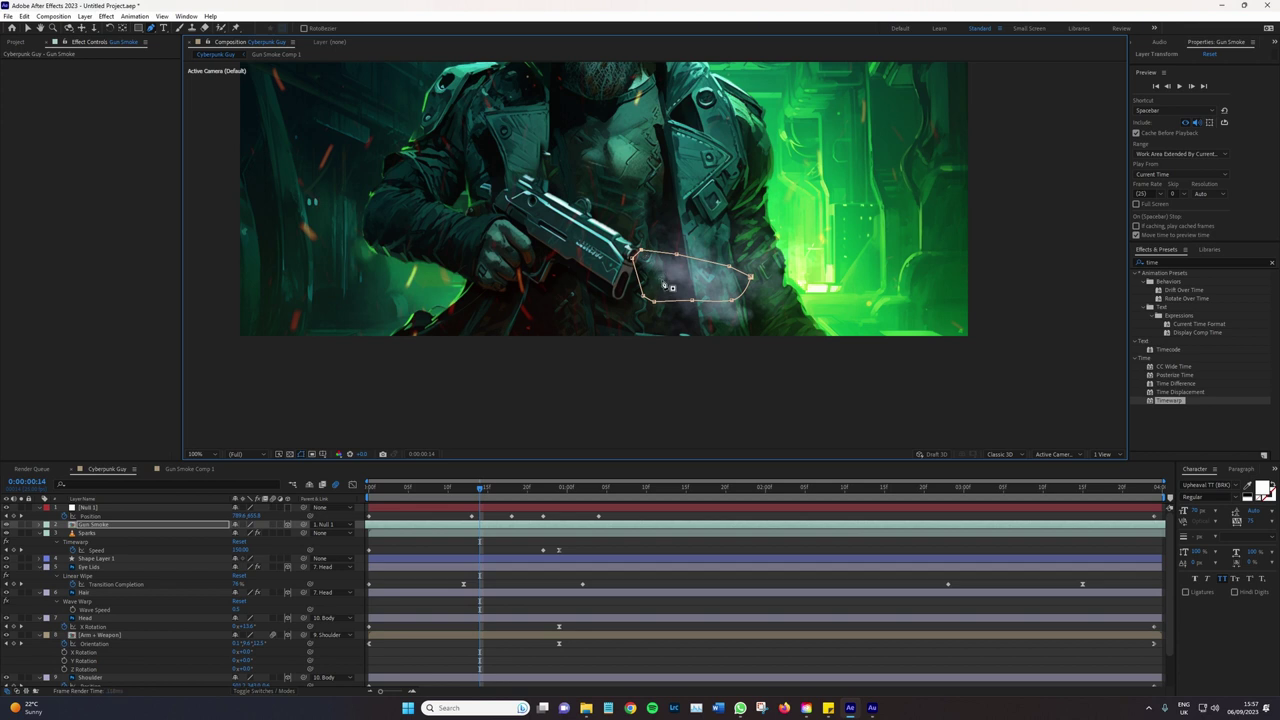
key("f")
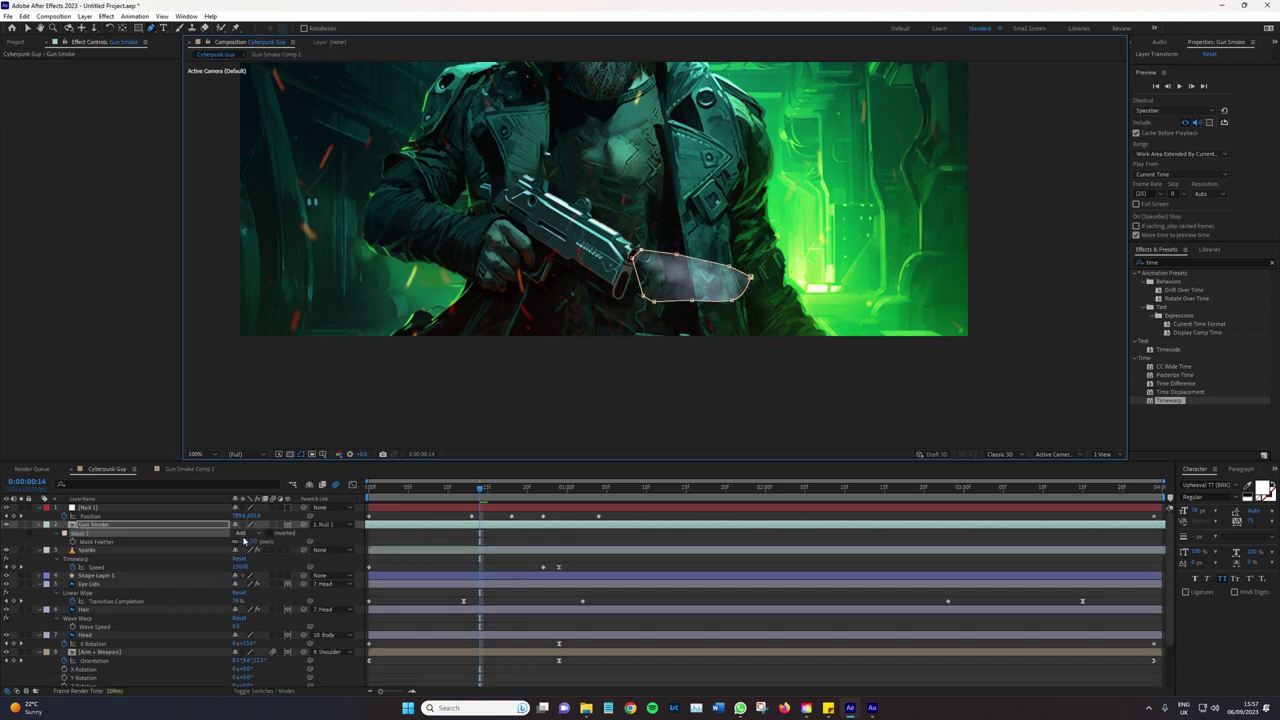
left_click_drag(242, 543, 281, 538)
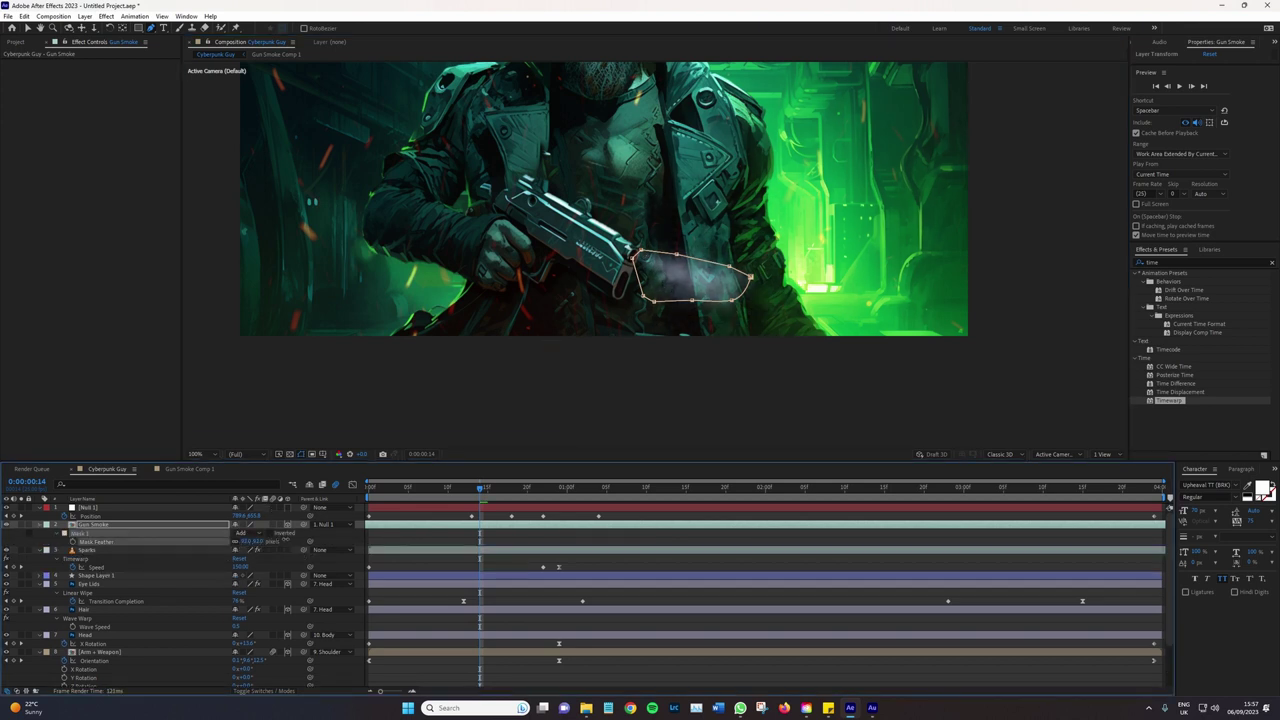
key("v")
Preview the masked smoke from the first frame, then reveal Gun Smoke's Opacity for editing
left_click_drag(392, 492, 370, 492)
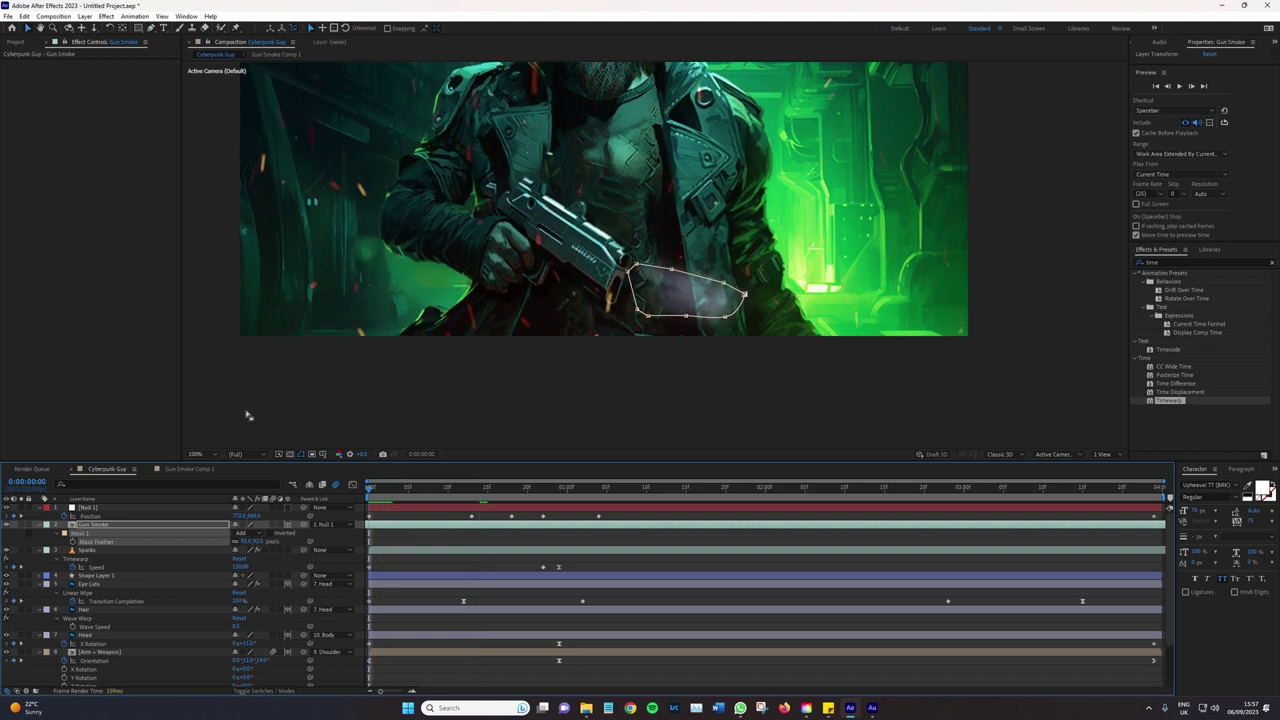
left_click(246, 331)
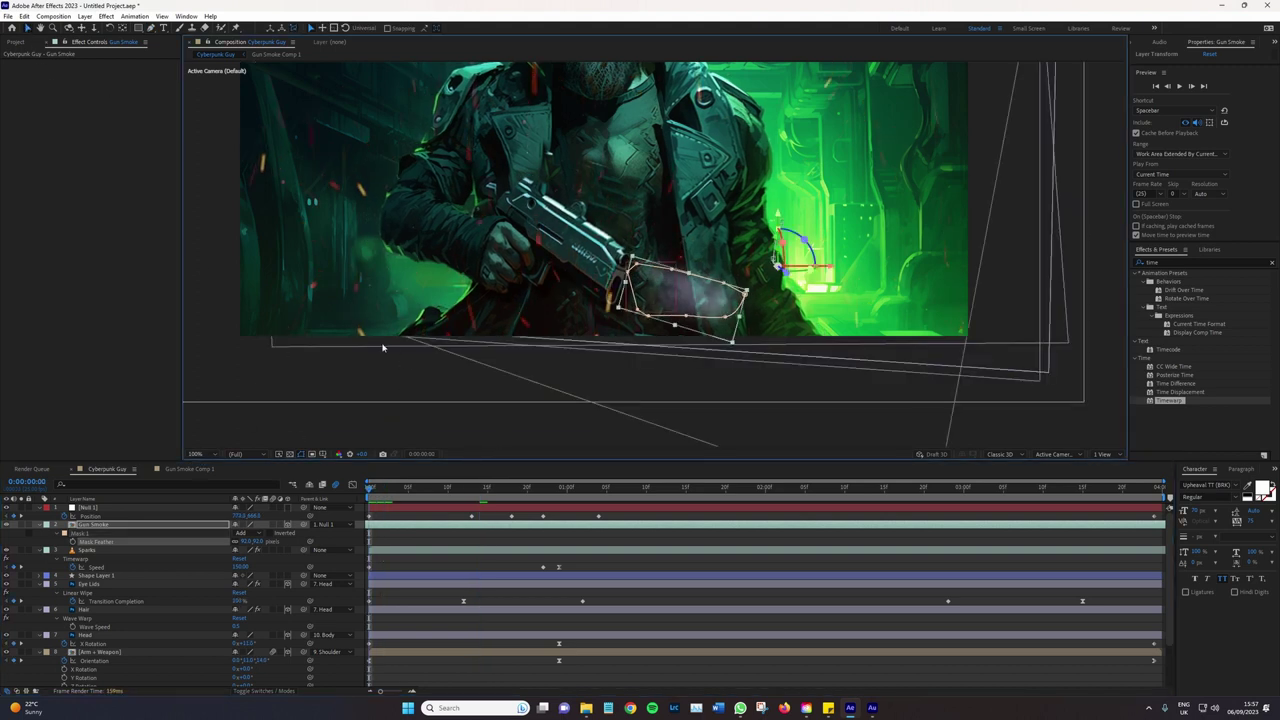
key("space")
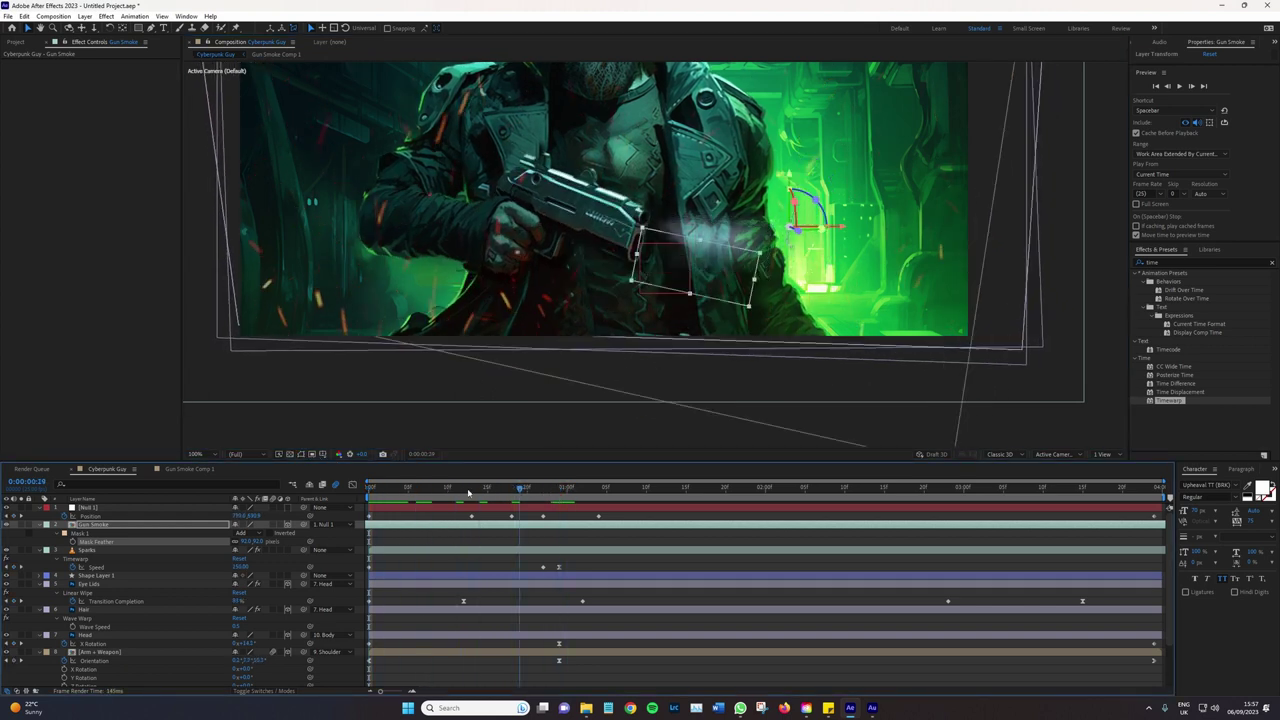
key("space")
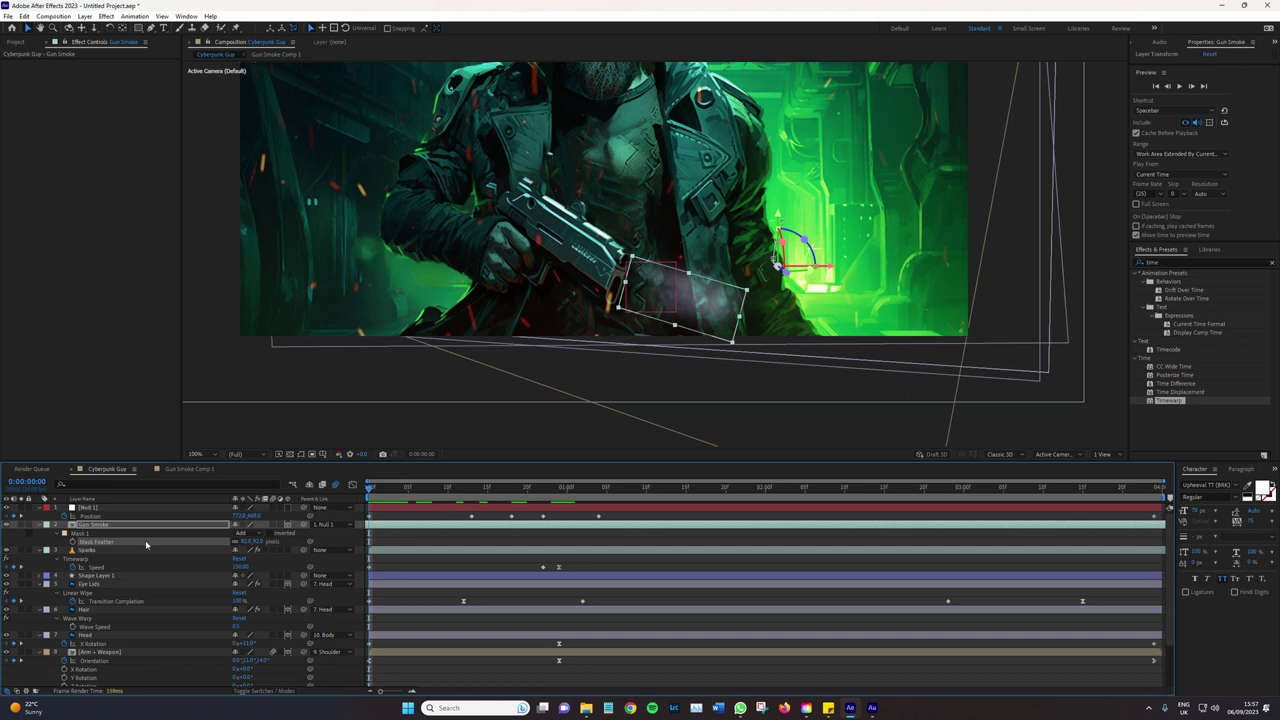
key("t")
left_click(256, 534)
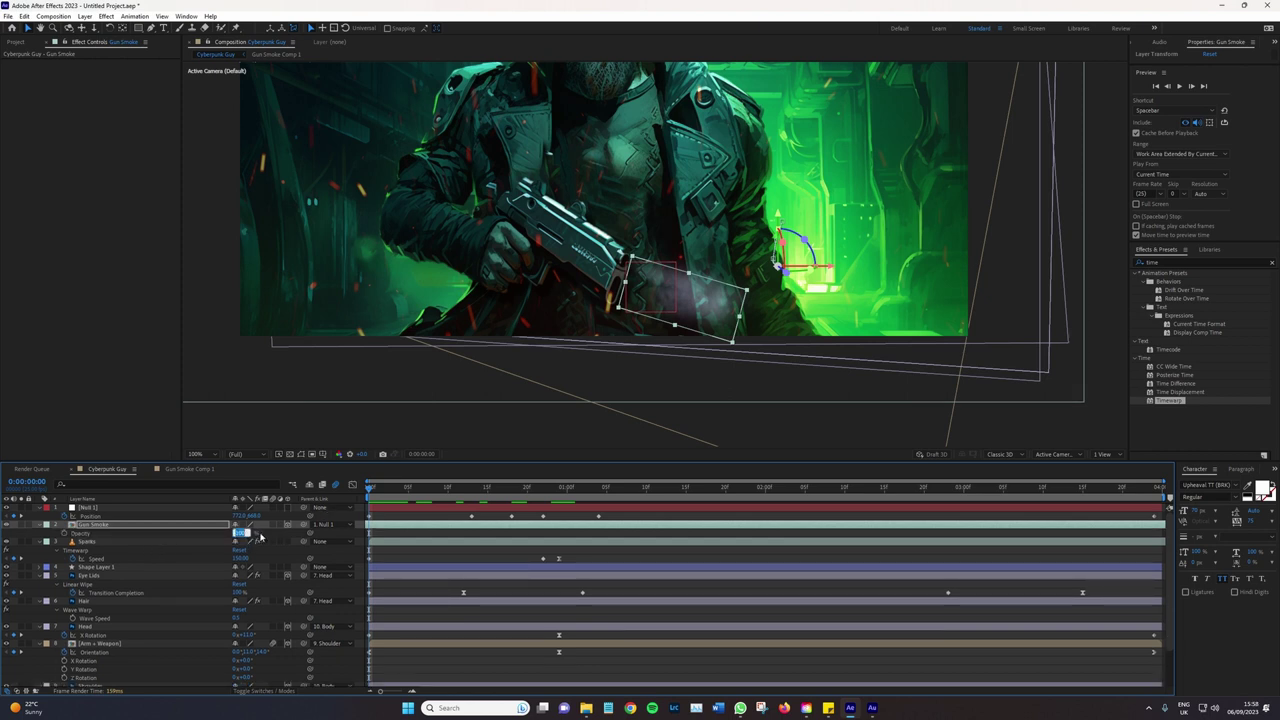
Set the Gun Smoke opacity keyframe to 50% and return to the timeline start
type("0")
key("Return")
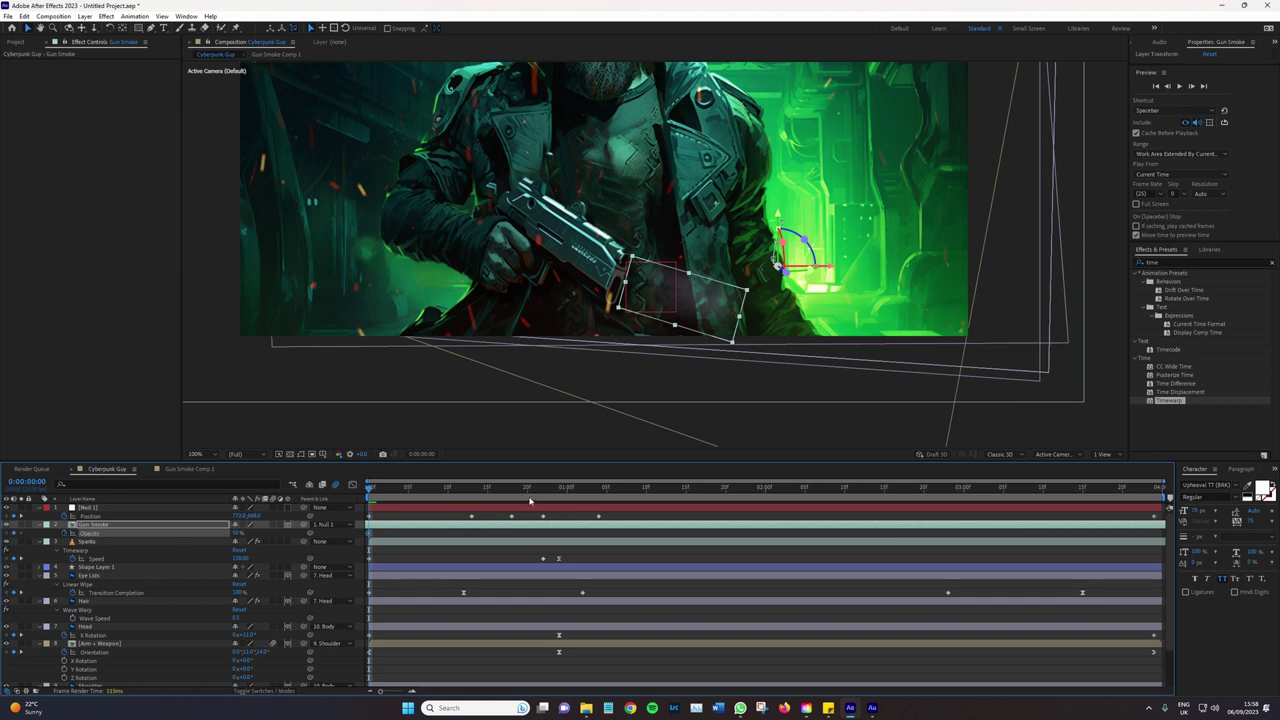
left_click_drag(530, 500, 560, 497)
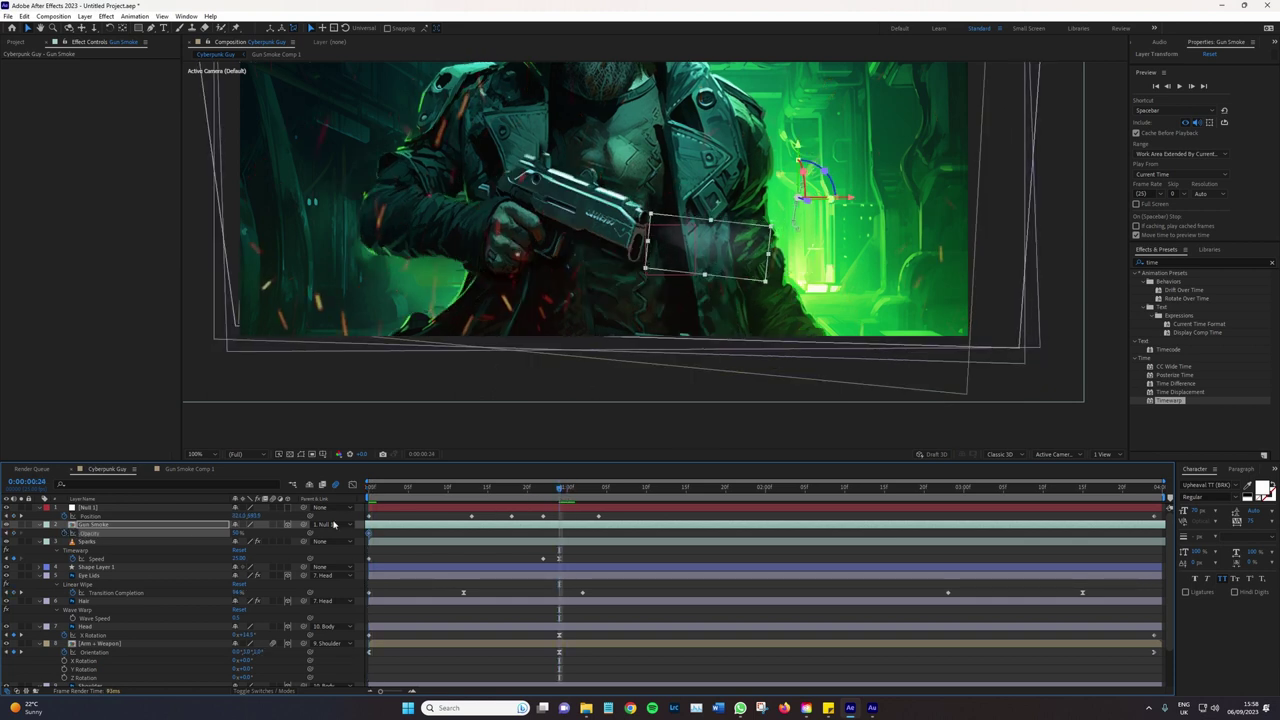
left_click(237, 535)
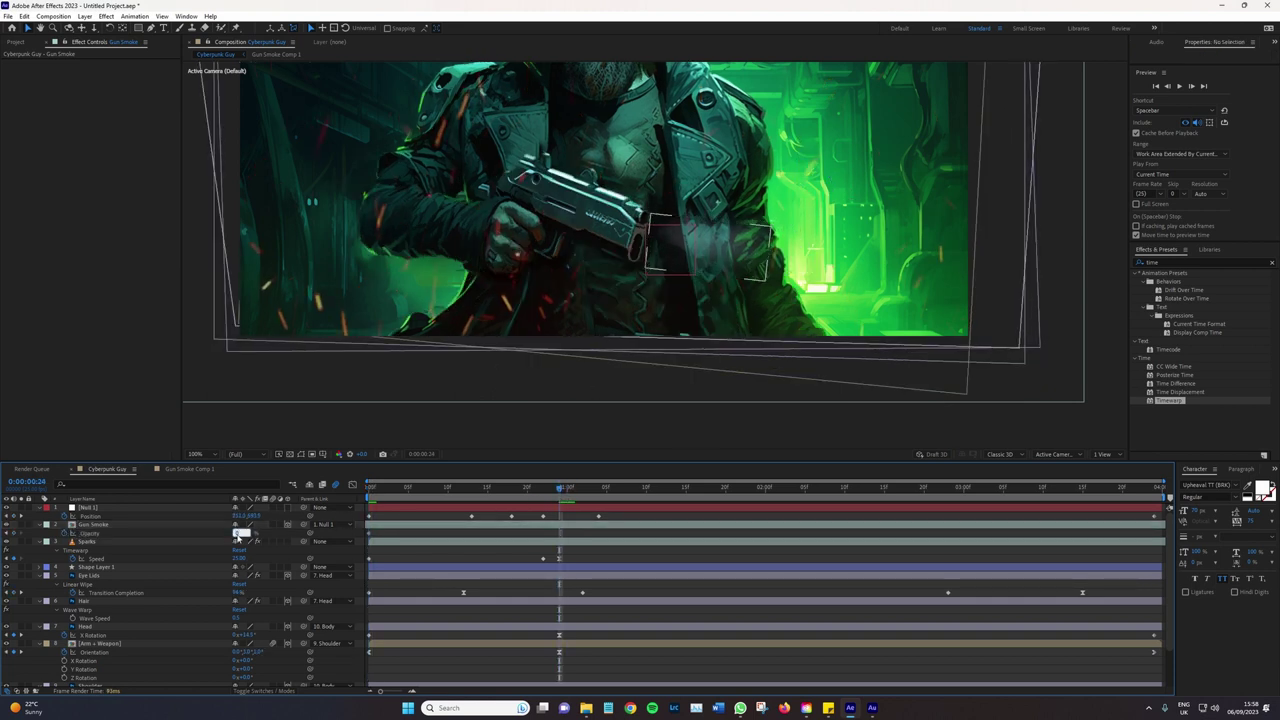
left_click(237, 533)
key("Home")
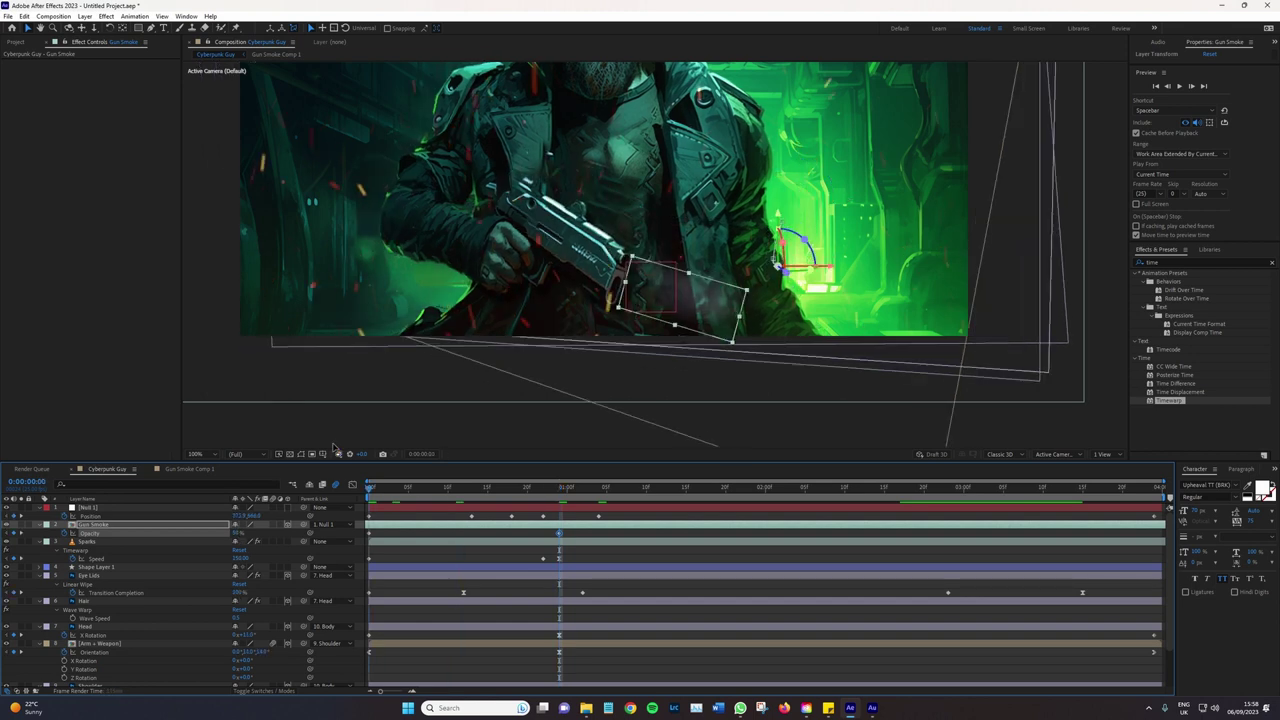
left_click(334, 447)
Preview the opening second from 0:00:00:05 and 0:00:00:10, stopping at 0:00:01:17
scroll(453, 257, "up", 4)
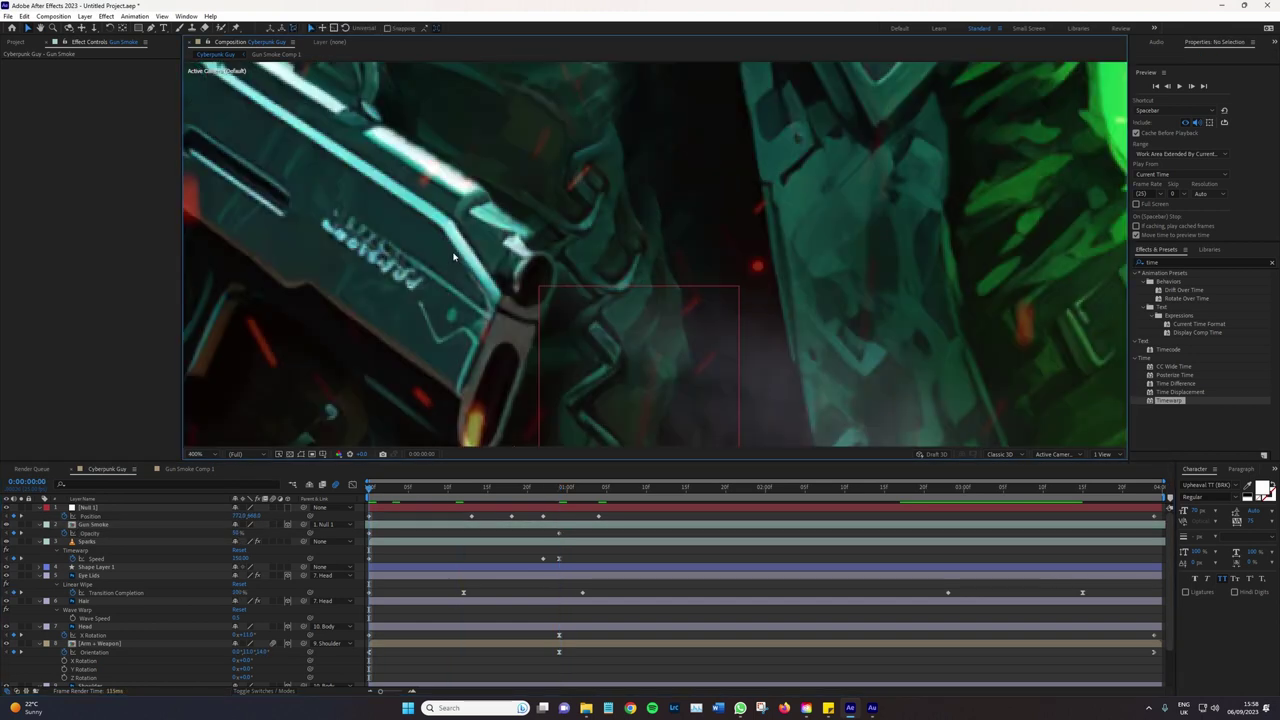
scroll(453, 257, "down", 4)
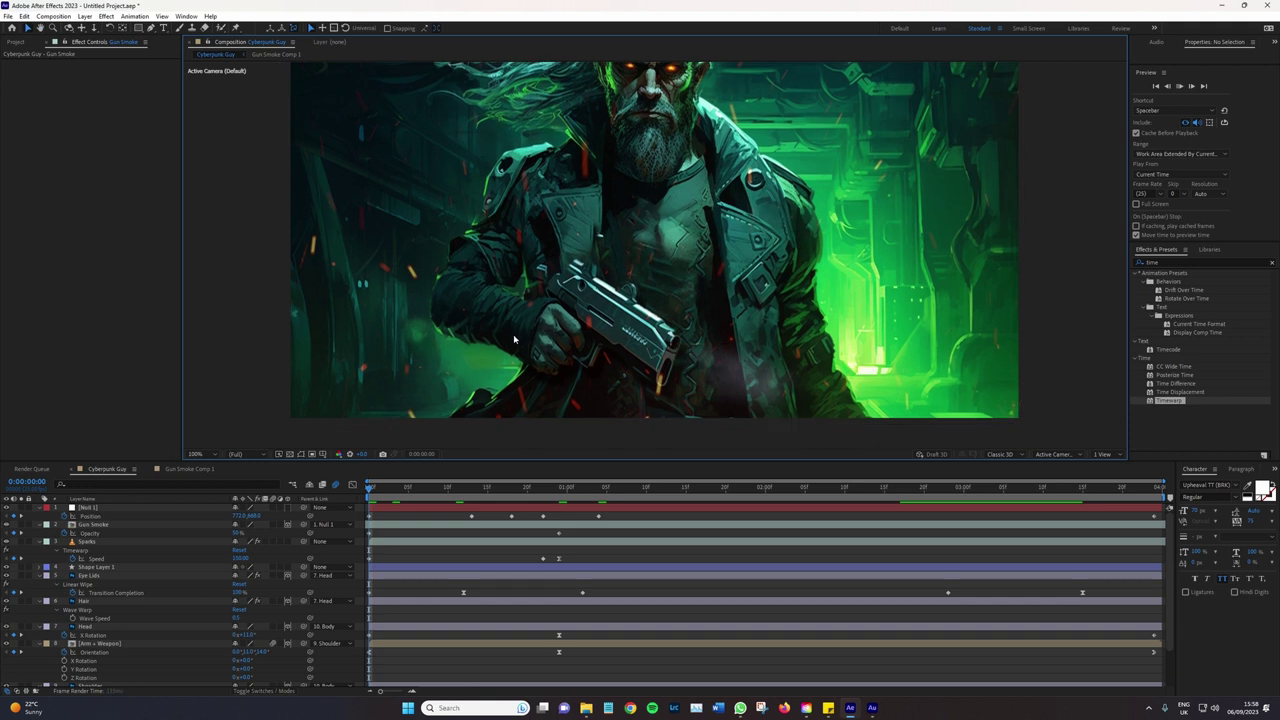
key("space")
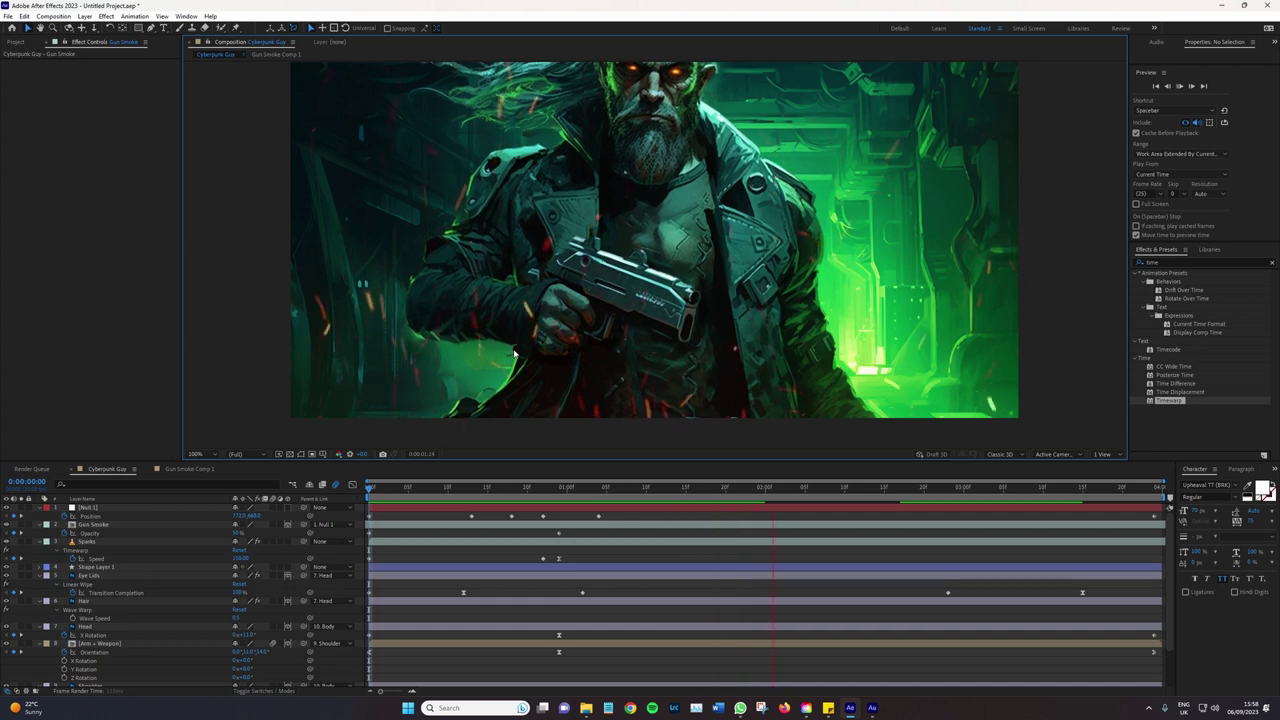
left_click(408, 487)
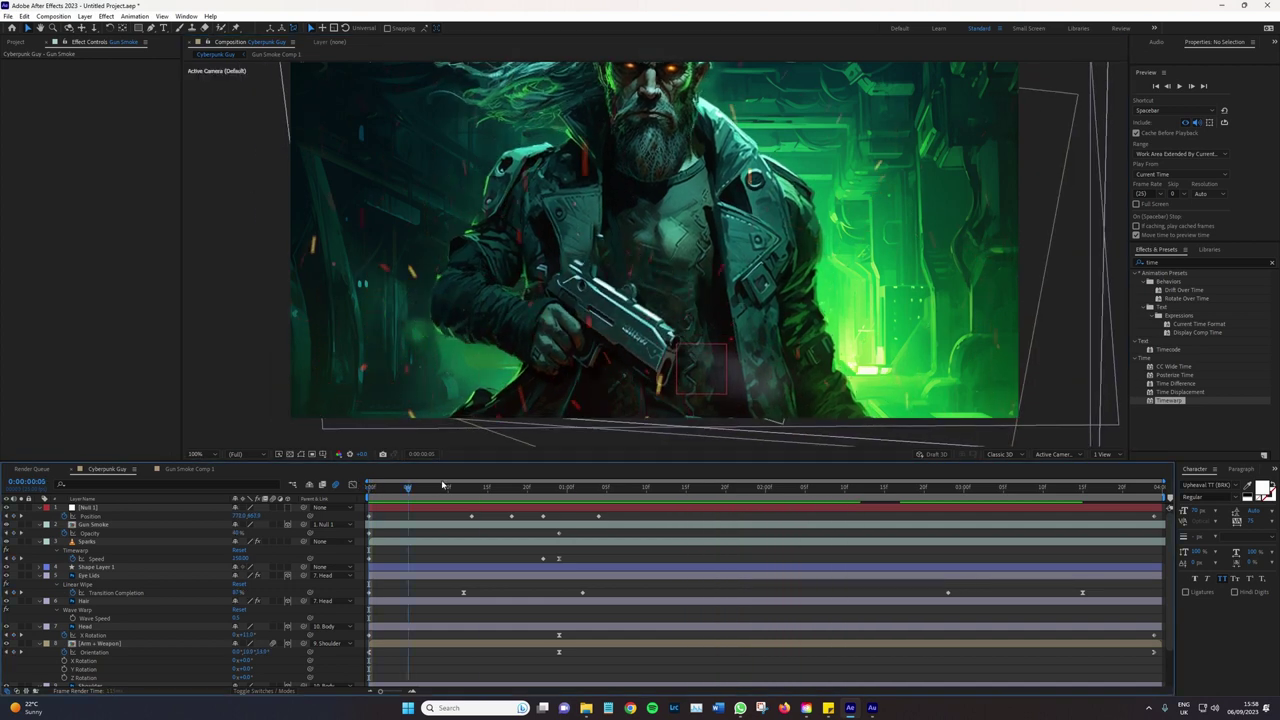
left_click(446, 487)
key("space")
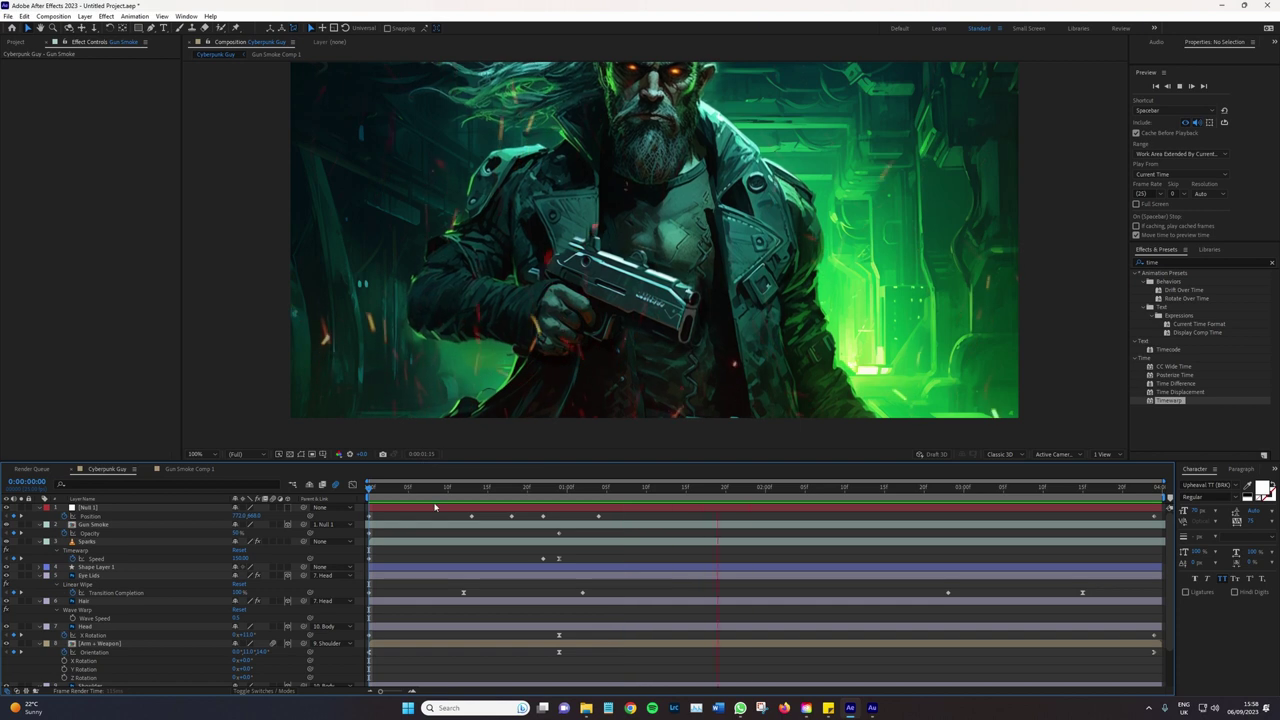
key("space")
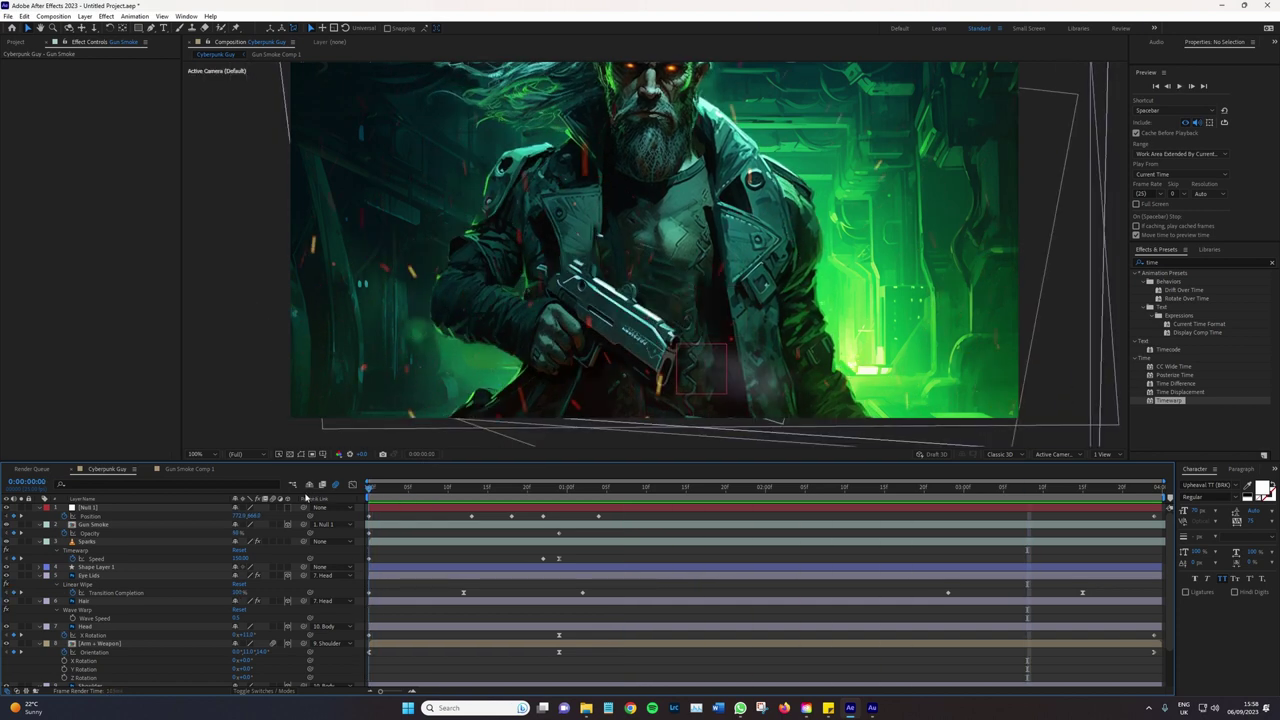
left_click(234, 534)
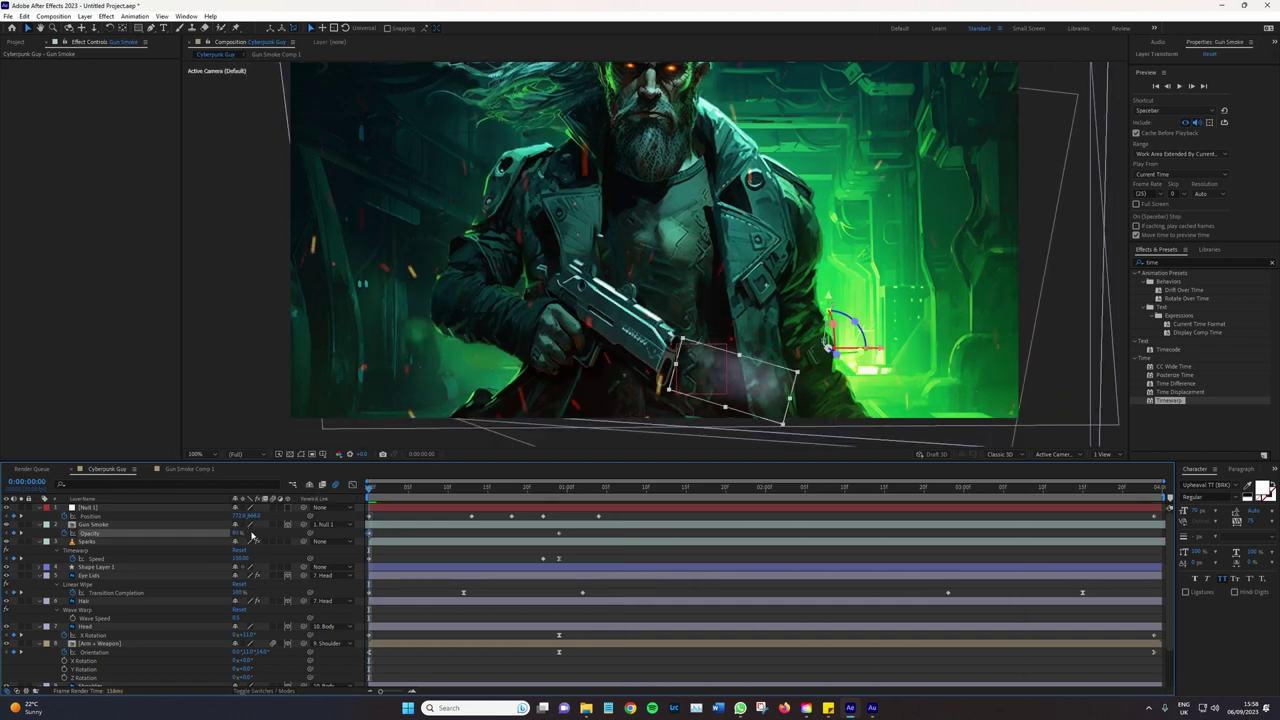
key("space")
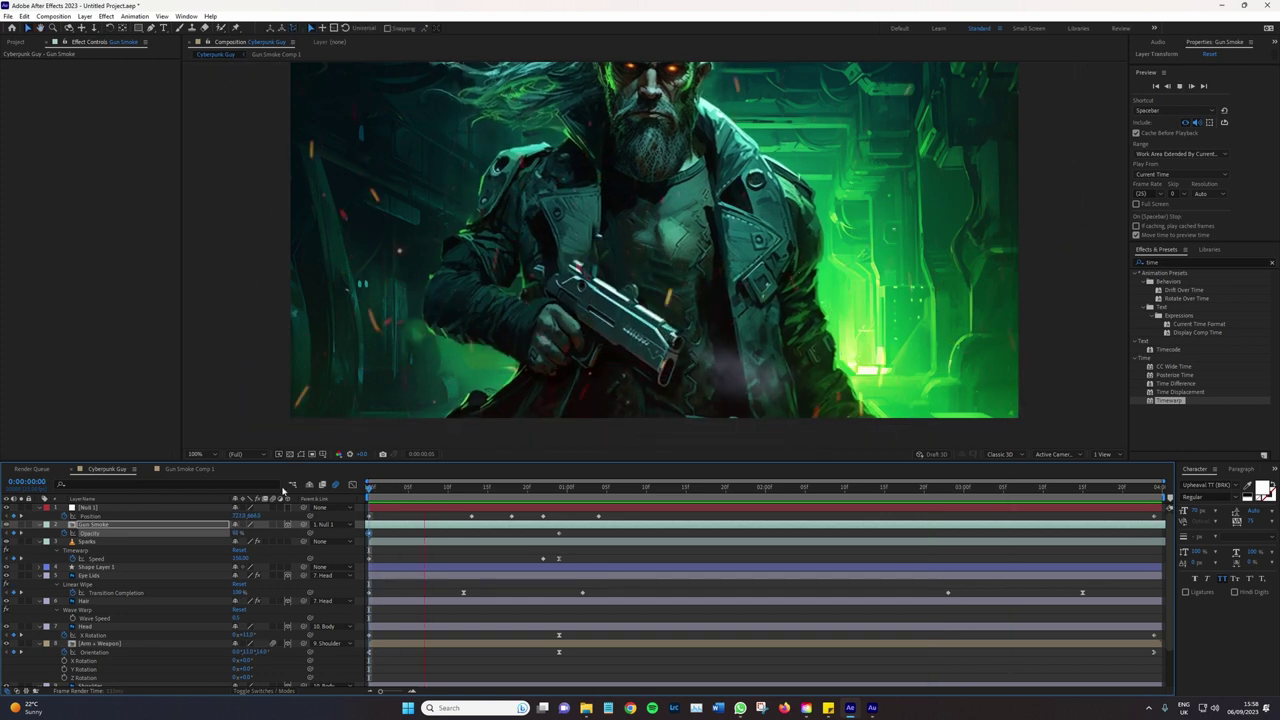
key("space")
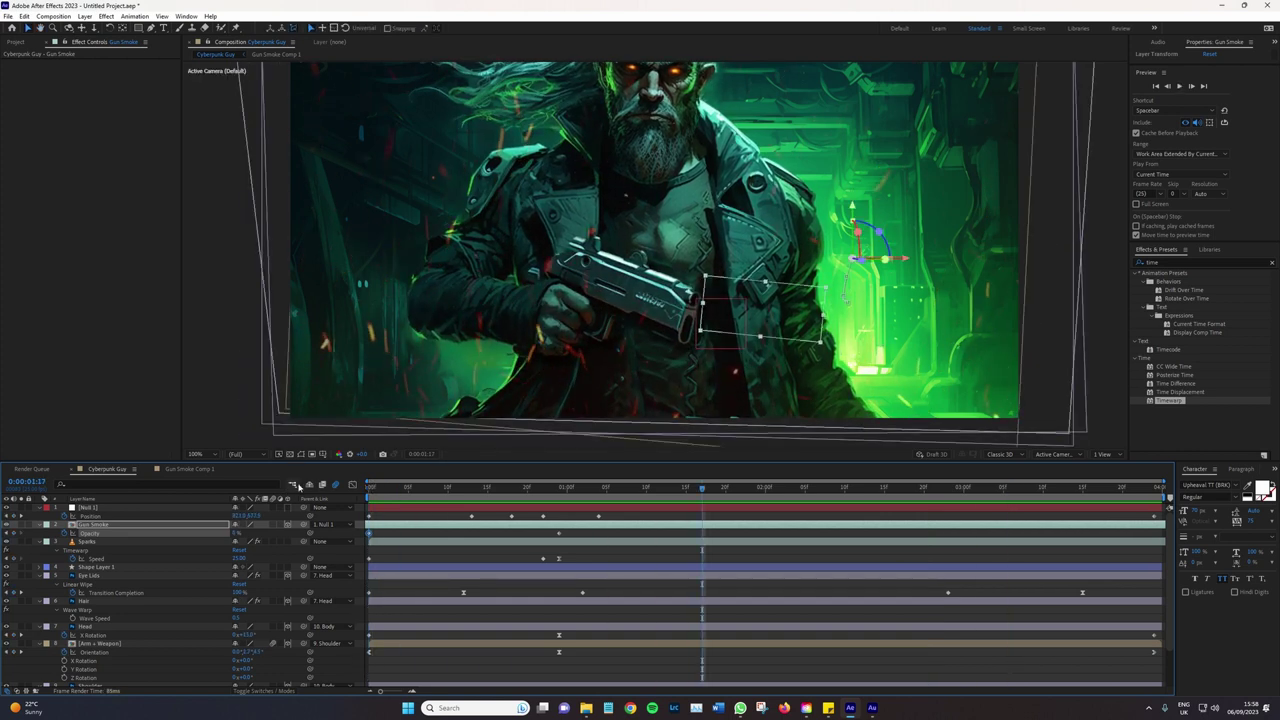
scroll(528, 268, "down", 2)
scroll(528, 268, "up", 3)
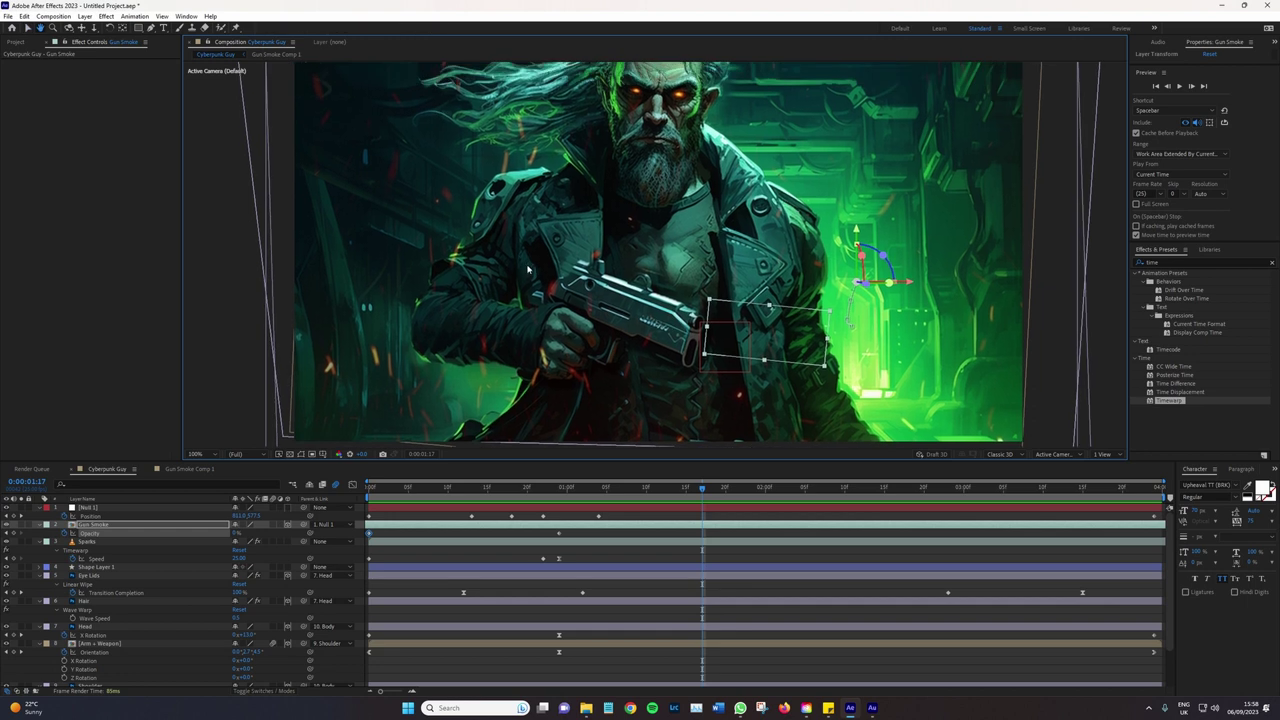
Try applying the plain Glow effect to the Background layer, then undo it
key("v")
left_click(1272, 262)
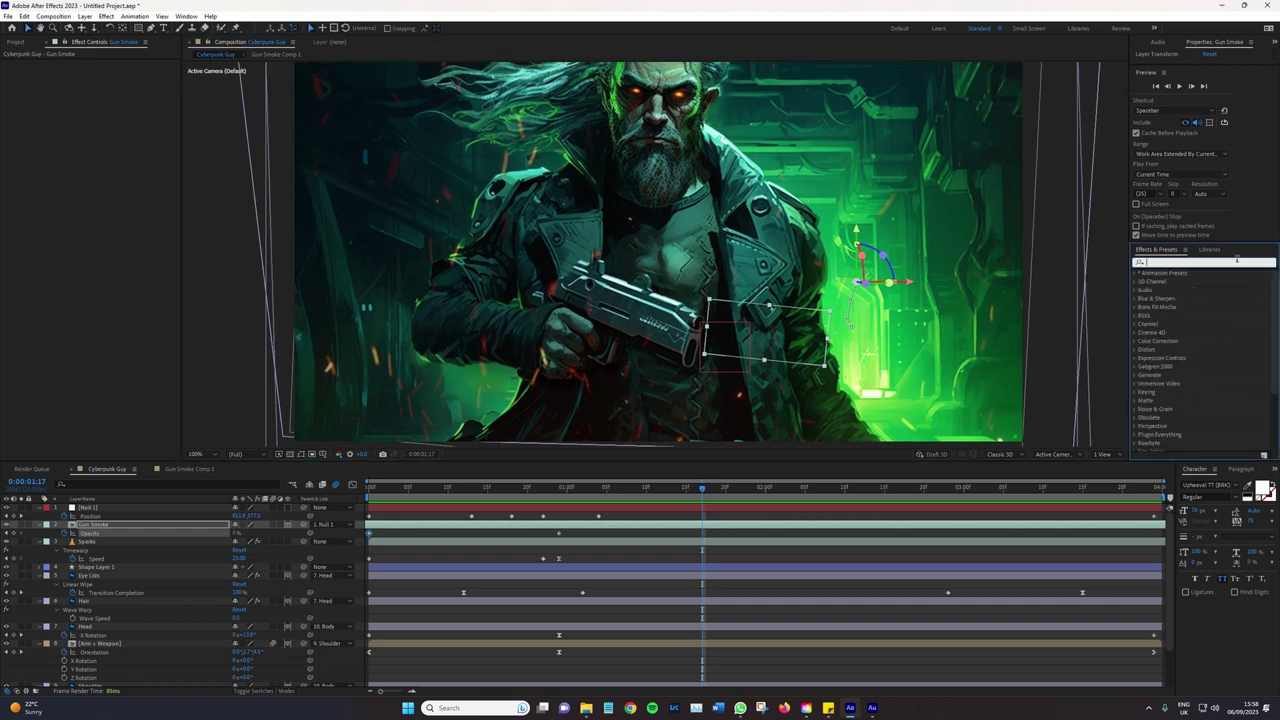
type("glow")
scroll(554, 247, "down", 6)
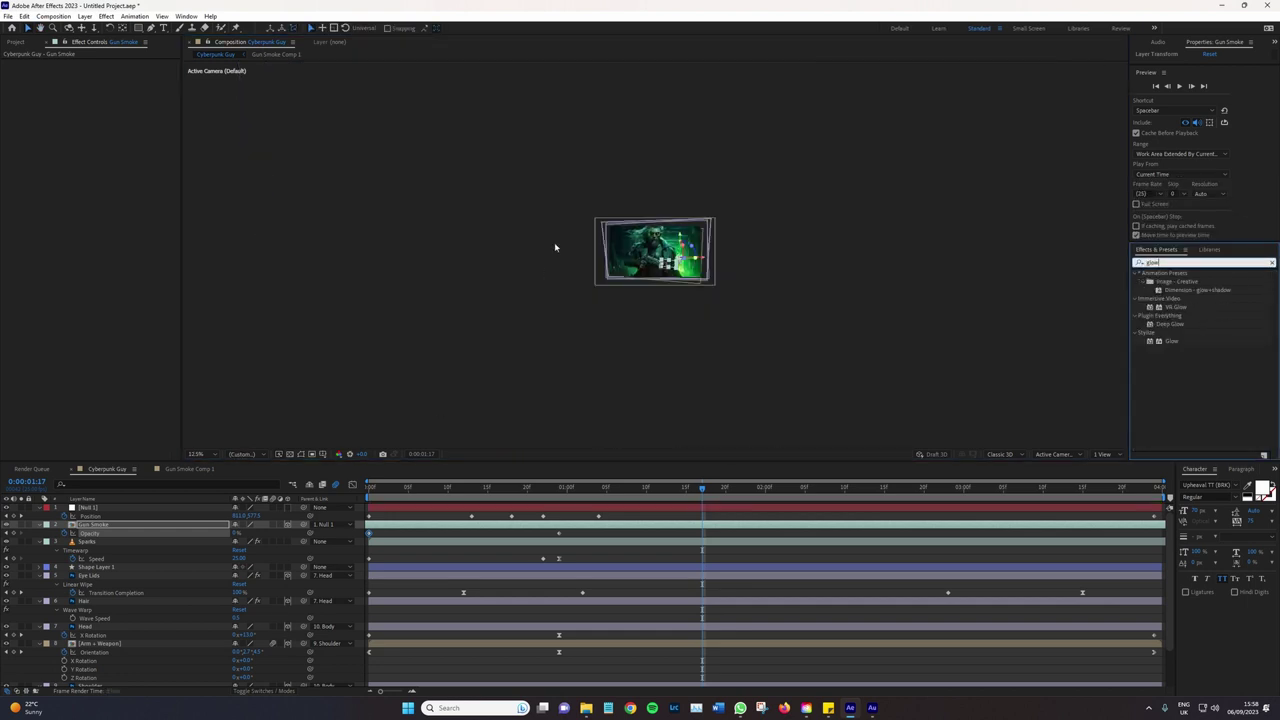
scroll(650, 255, "up", 8)
scroll(650, 255, "down", 2)
scroll(650, 255, "down", 2)
scroll(200, 620, "down", 2)
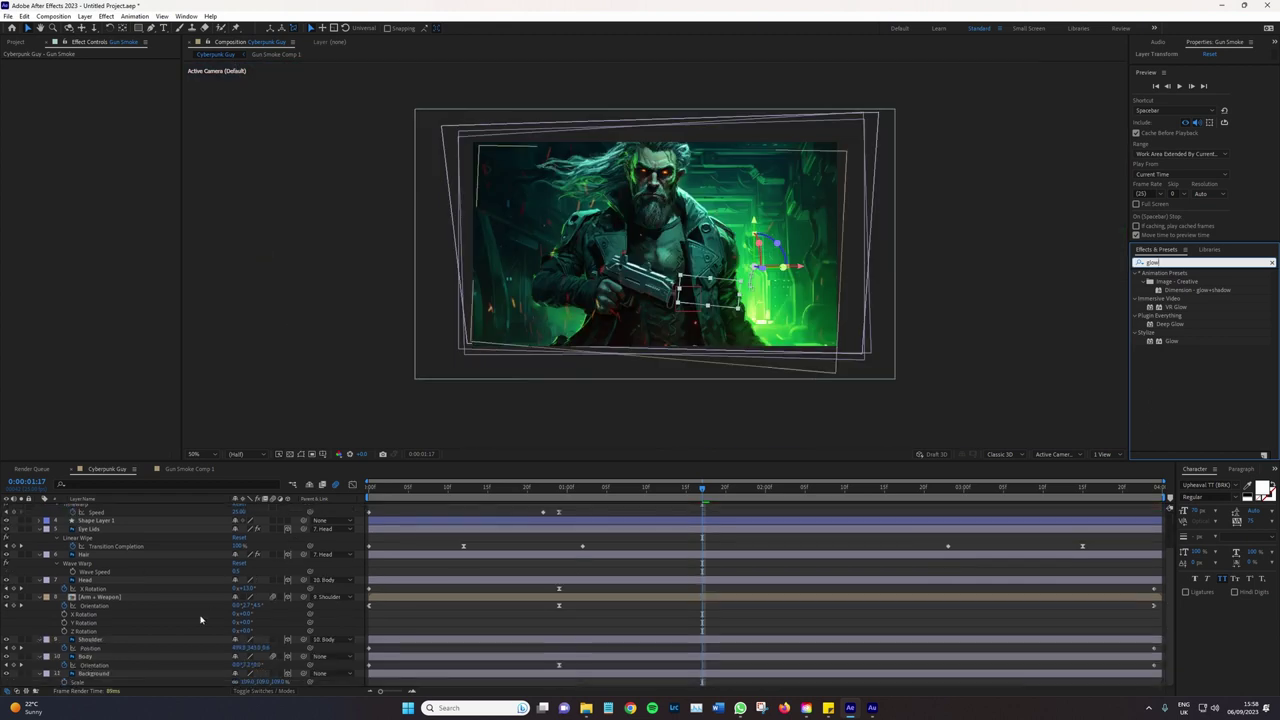
left_click(95, 673)
mouse_move(1172, 341)
left_mouse_down()
mouse_move(175, 700)
mouse_move(140, 678)
left_mouse_up()
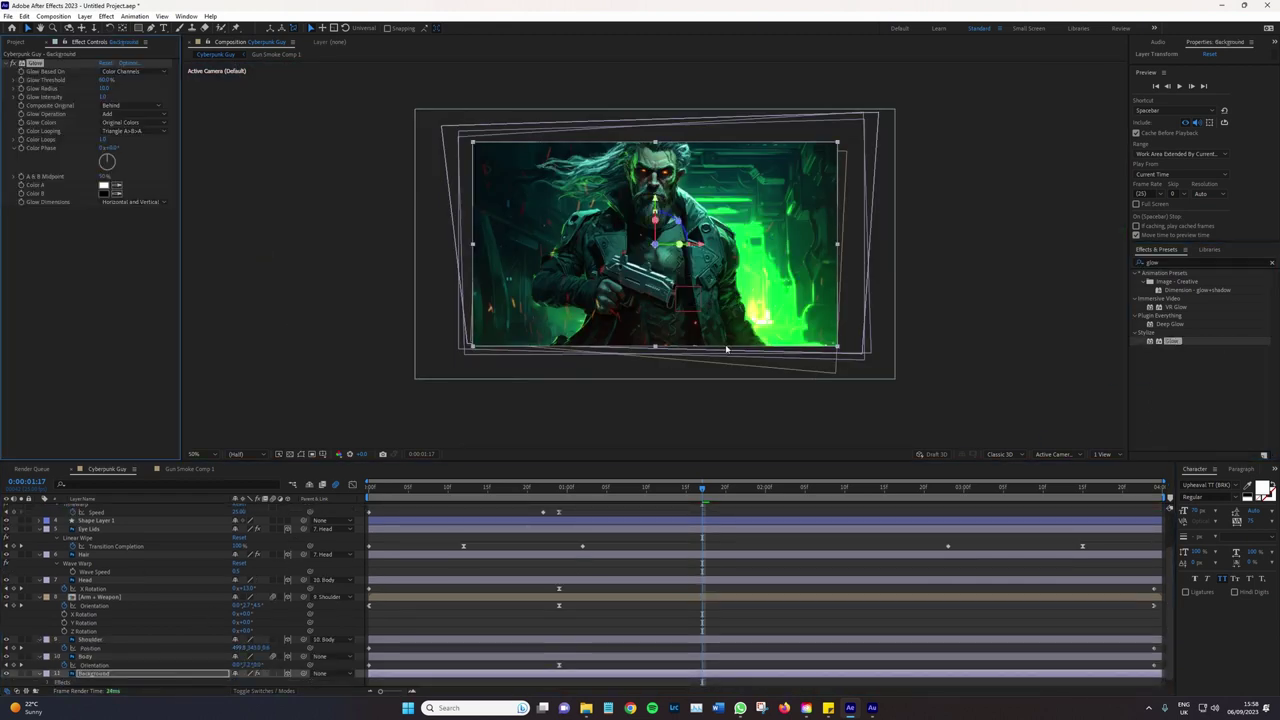
key("ctrl+z")
Apply Deep Glow to the Background layer, reset it and lower Exposure to about 0.13
left_click(1200, 262)
type("deep")
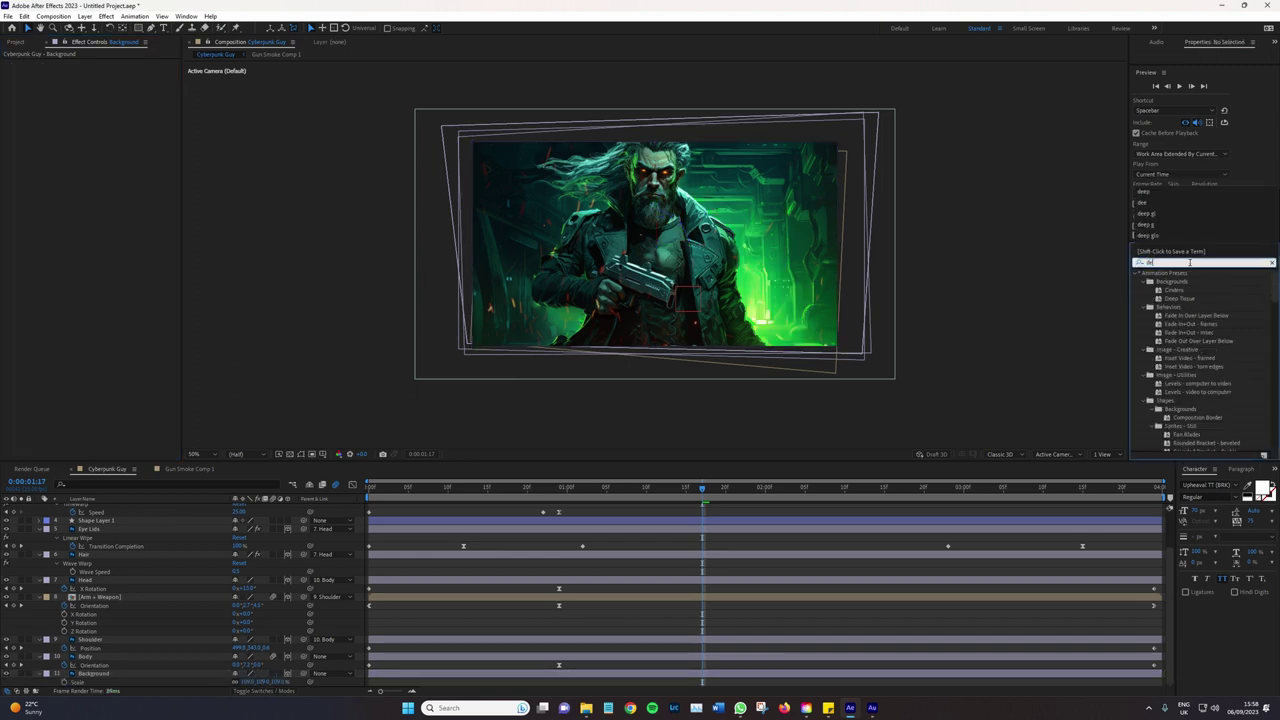
left_click(1172, 308)
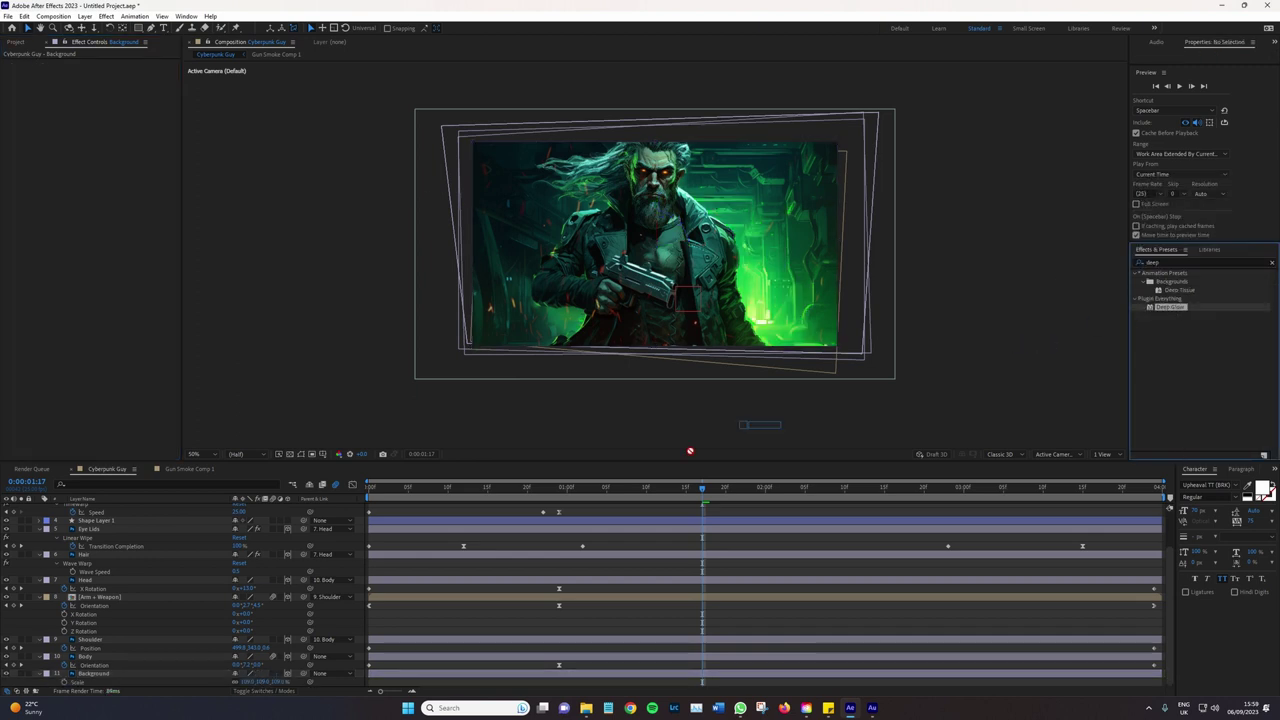
left_click_drag(690, 451, 90, 673)
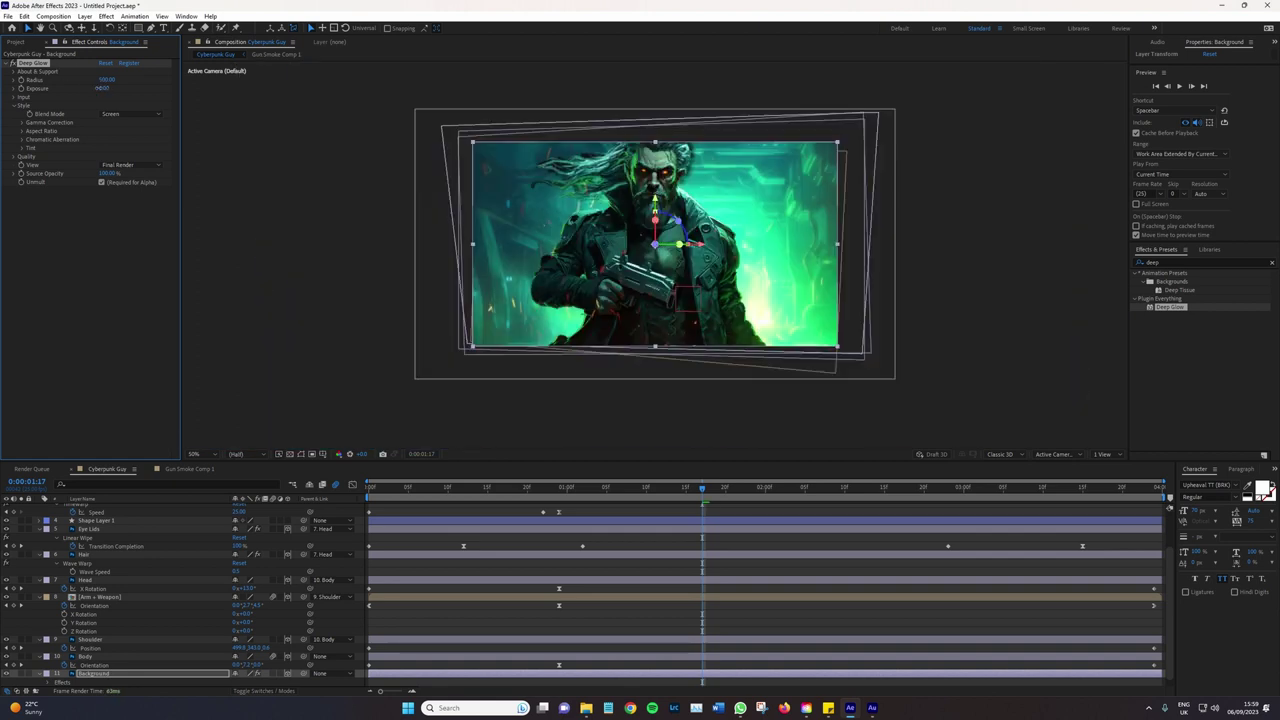
left_click_drag(103, 88, 46, 103)
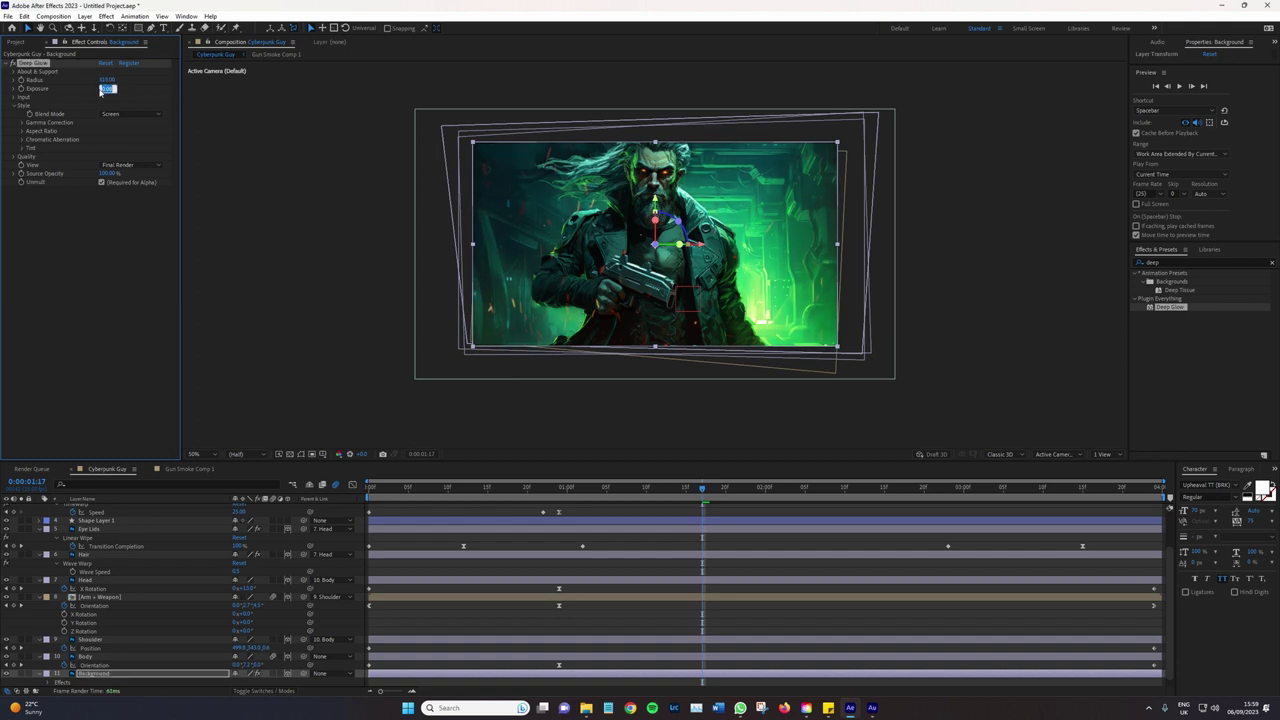
type("10")
key("Return")
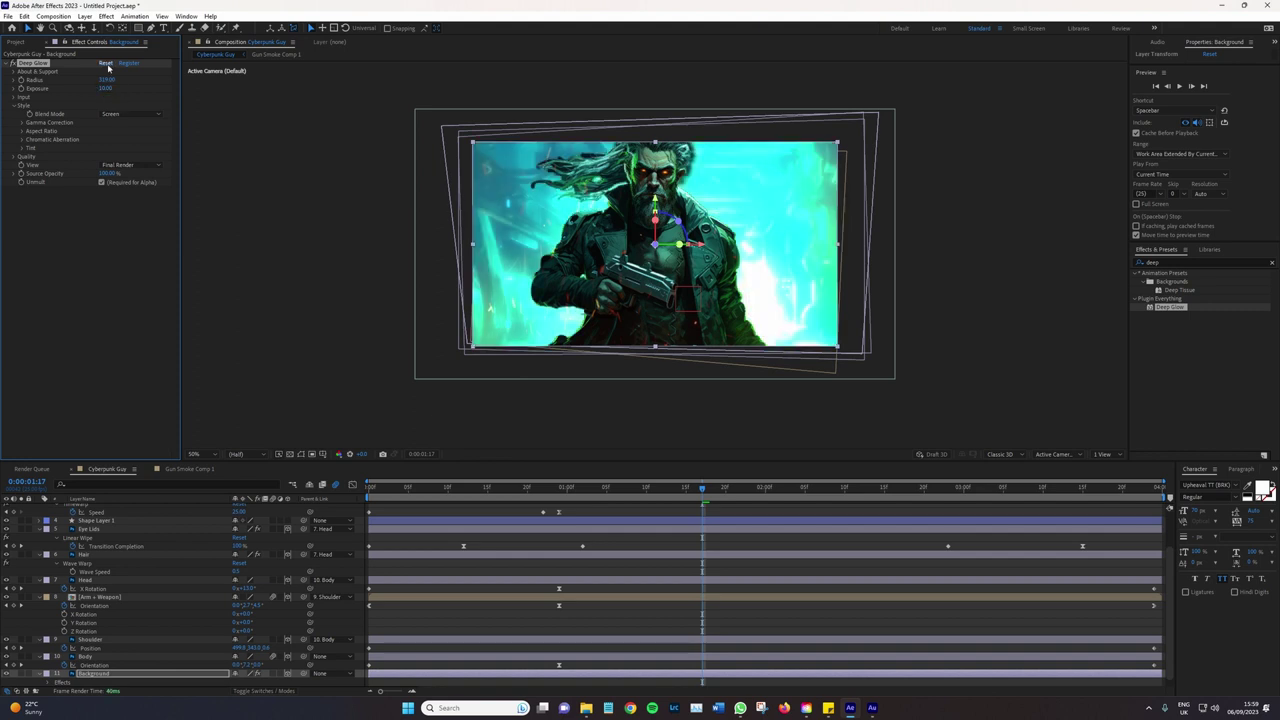
left_click(106, 64)
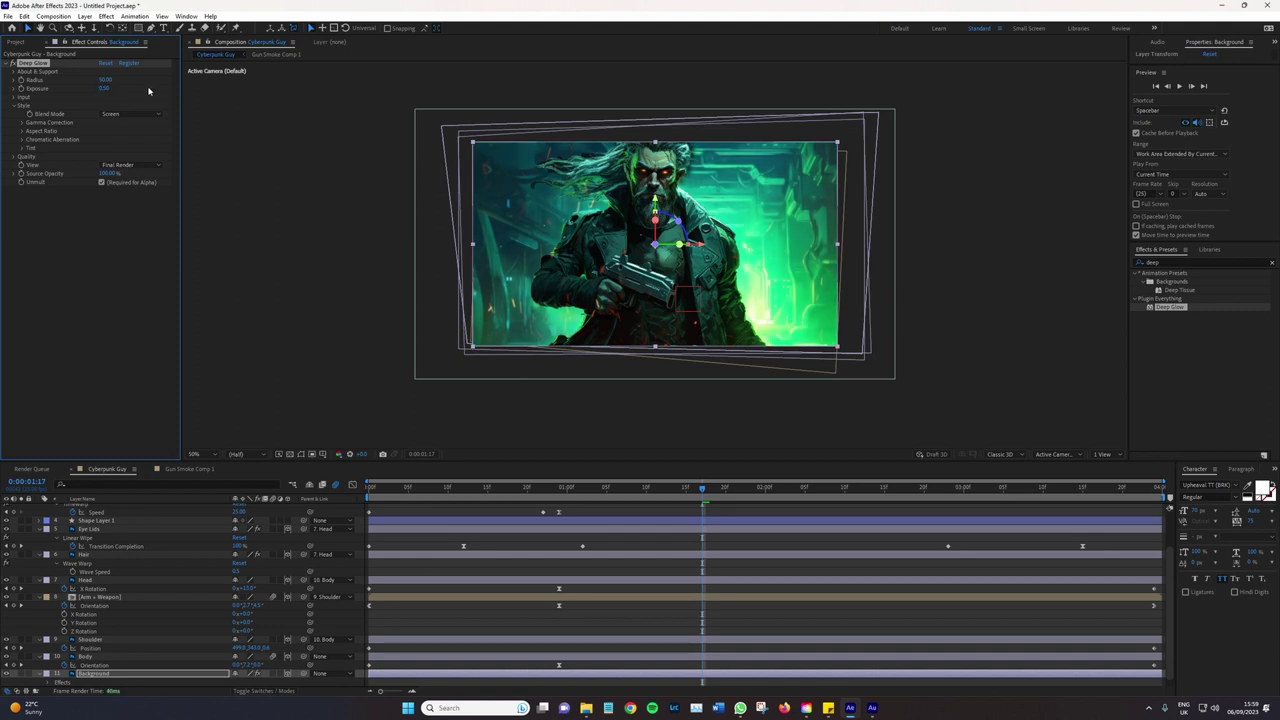
left_click_drag(107, 92, 89, 92)
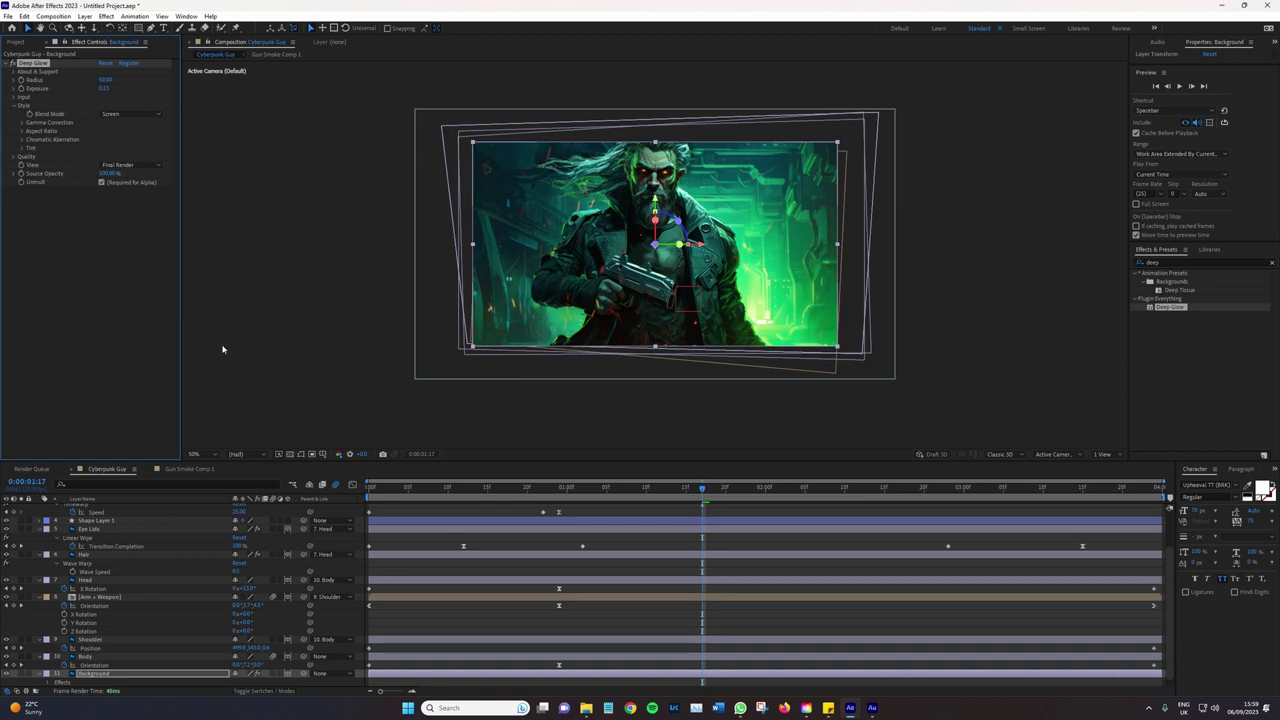
key("shift+s")
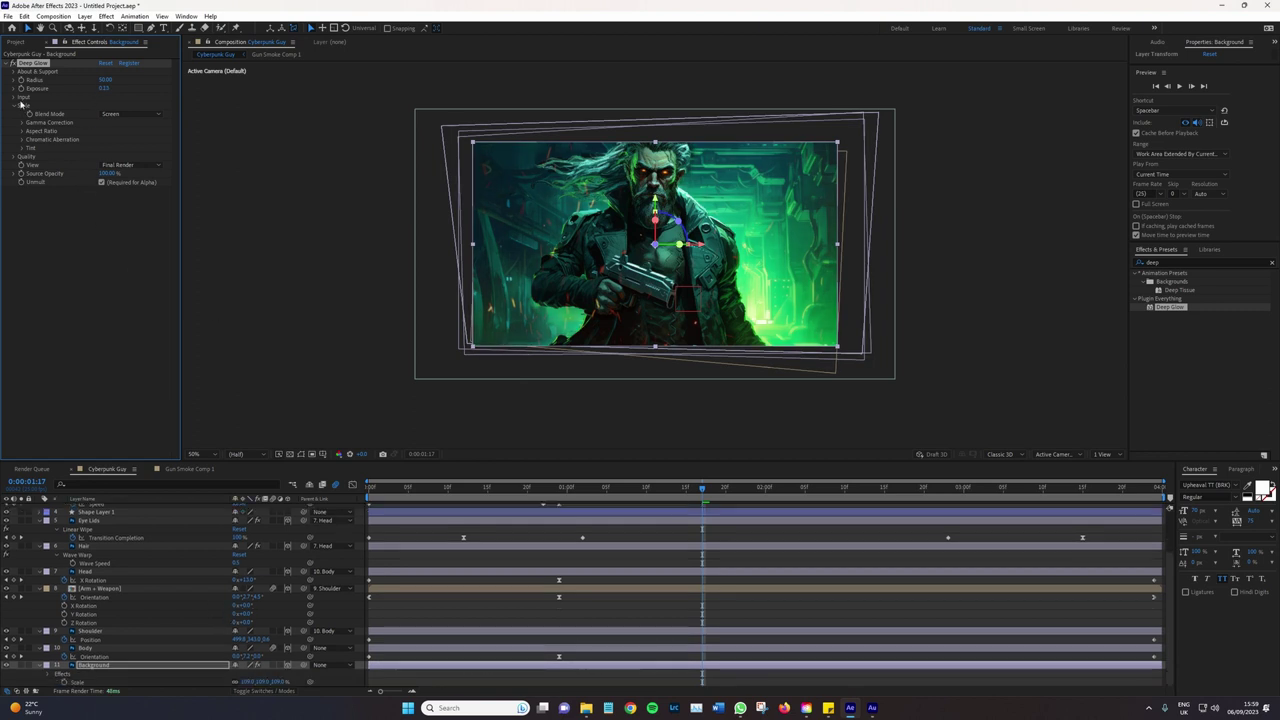
Add a wiggle(2,5) expression to the Background's Deep Glow Exposure and preview the flicker
key("u")
left_click(72, 684, "alt")
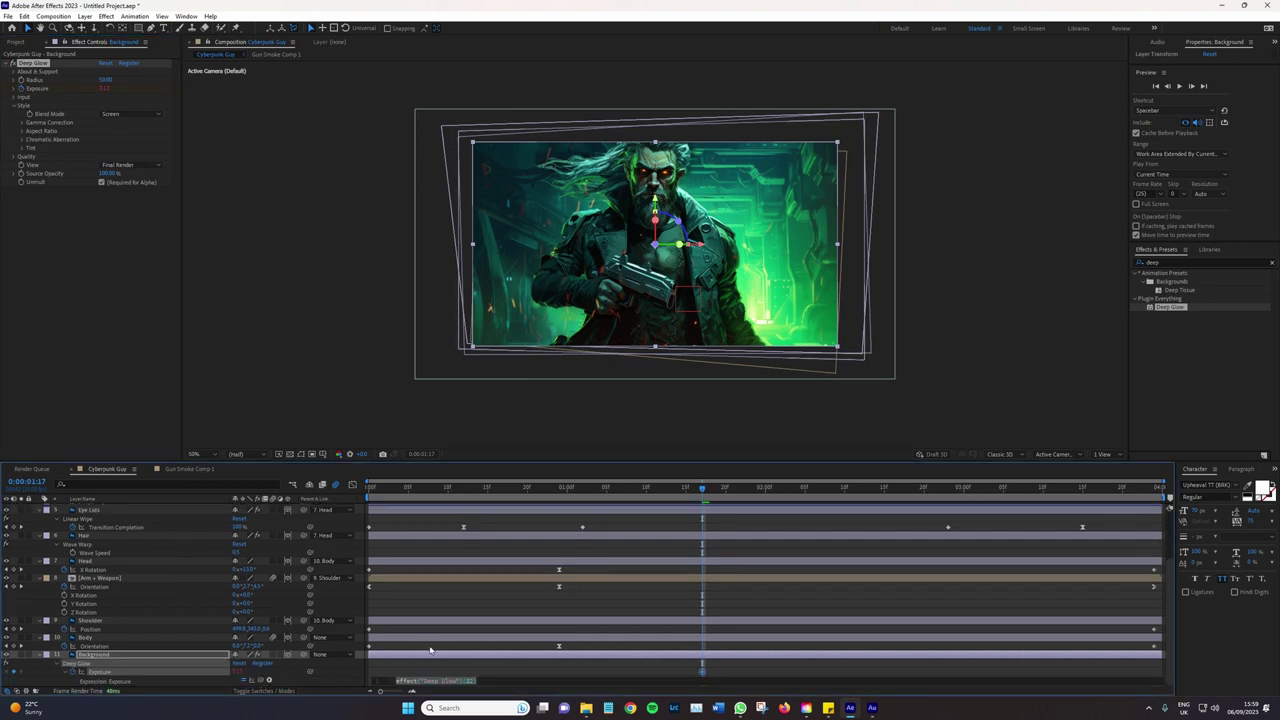
type("wi")
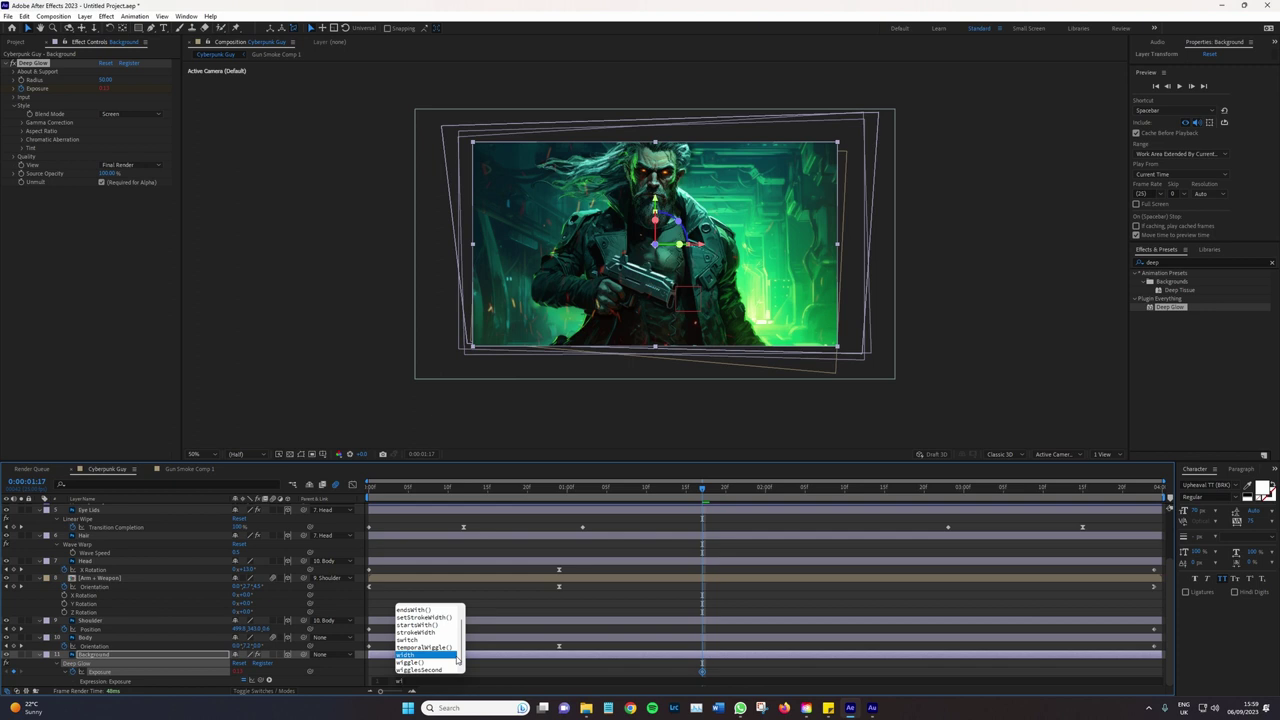
key("Down")
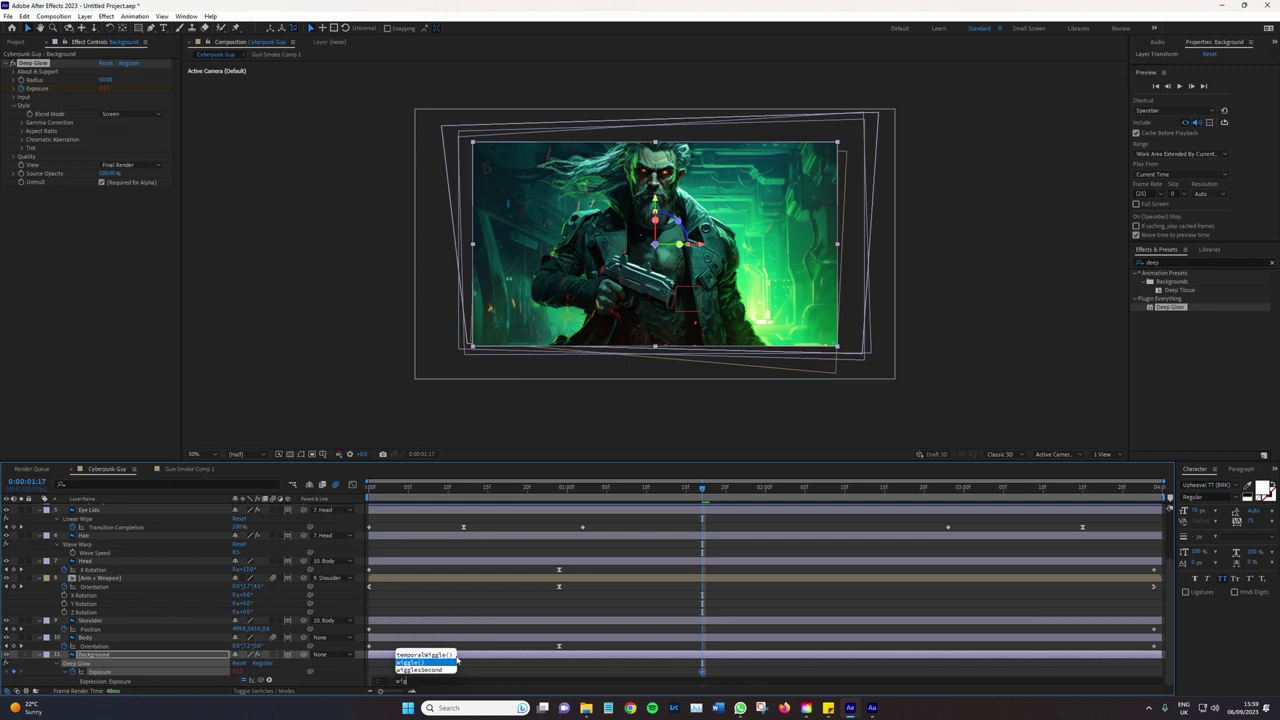
key("Escape")
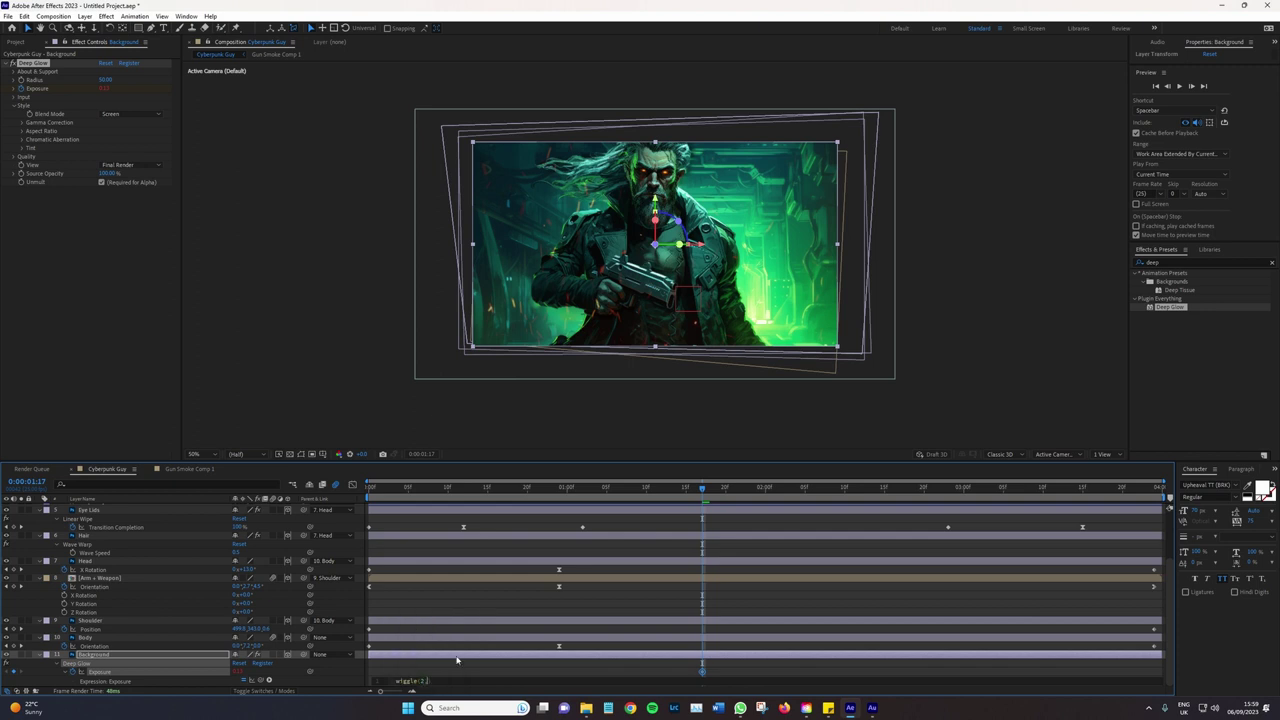
type("5")
left_click(411, 519)
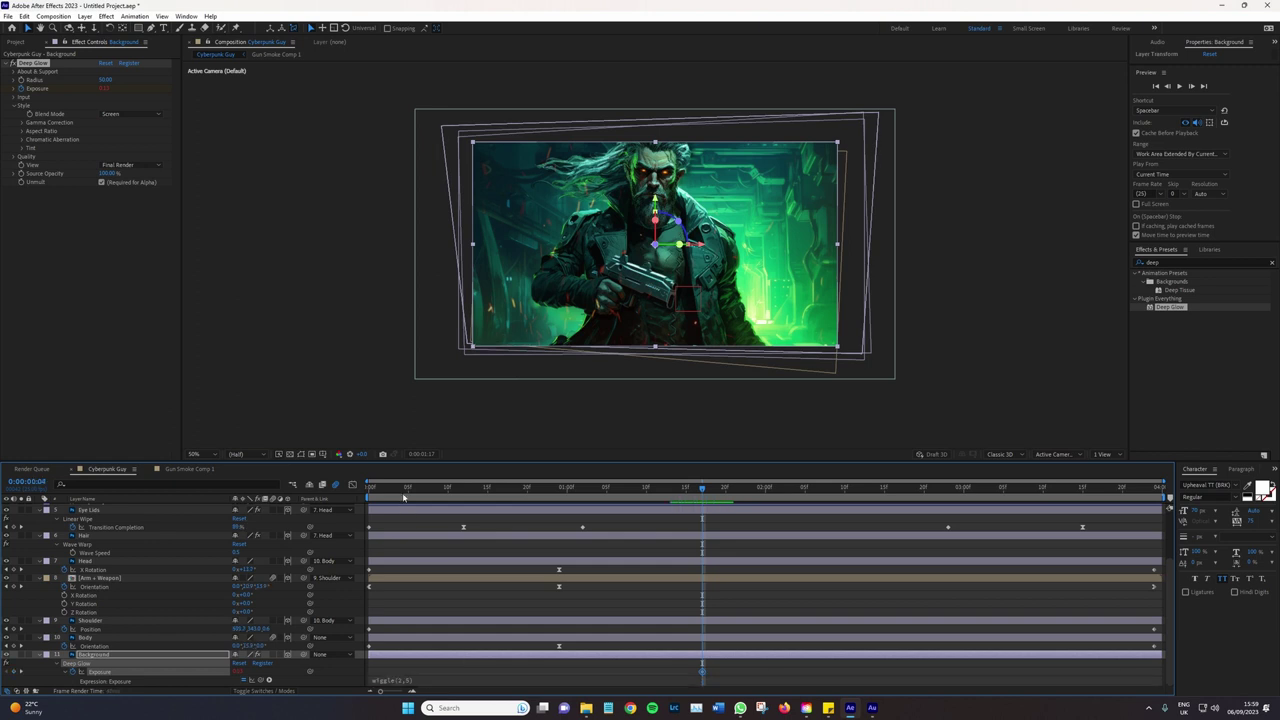
key("space")
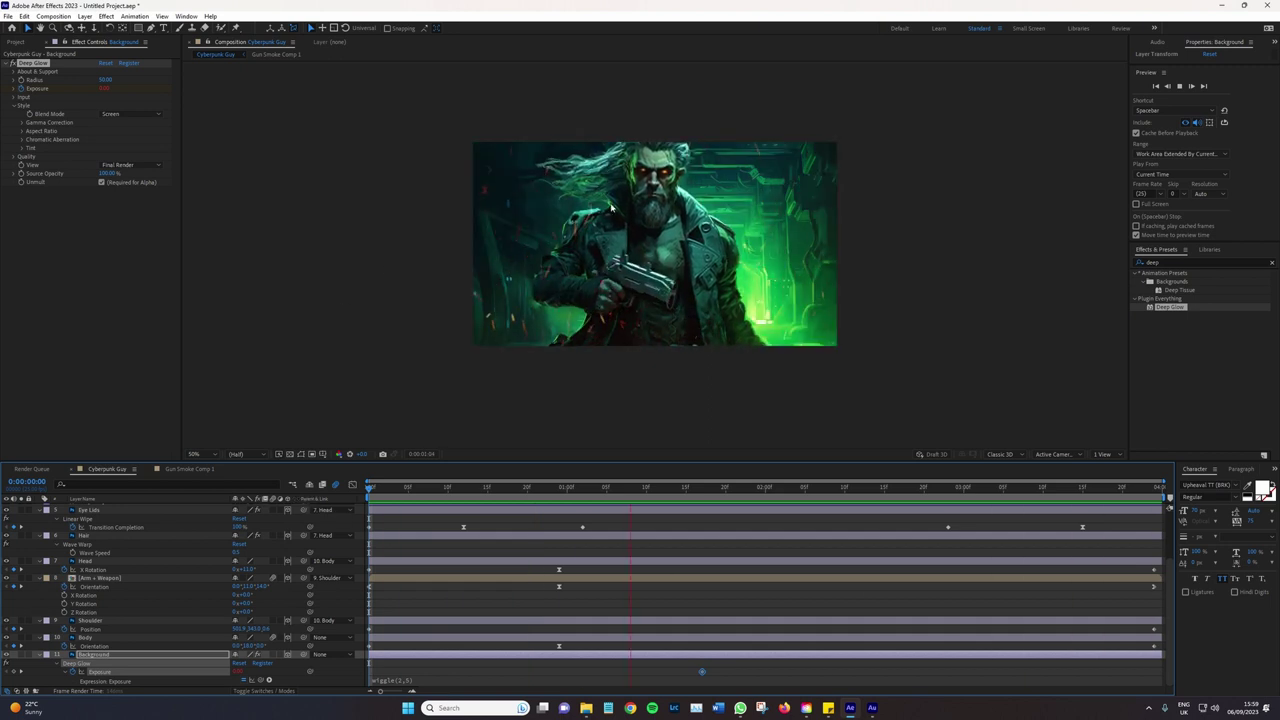
View the composition at full size and play the preview to check the glow flicker
key("period")
key("period")
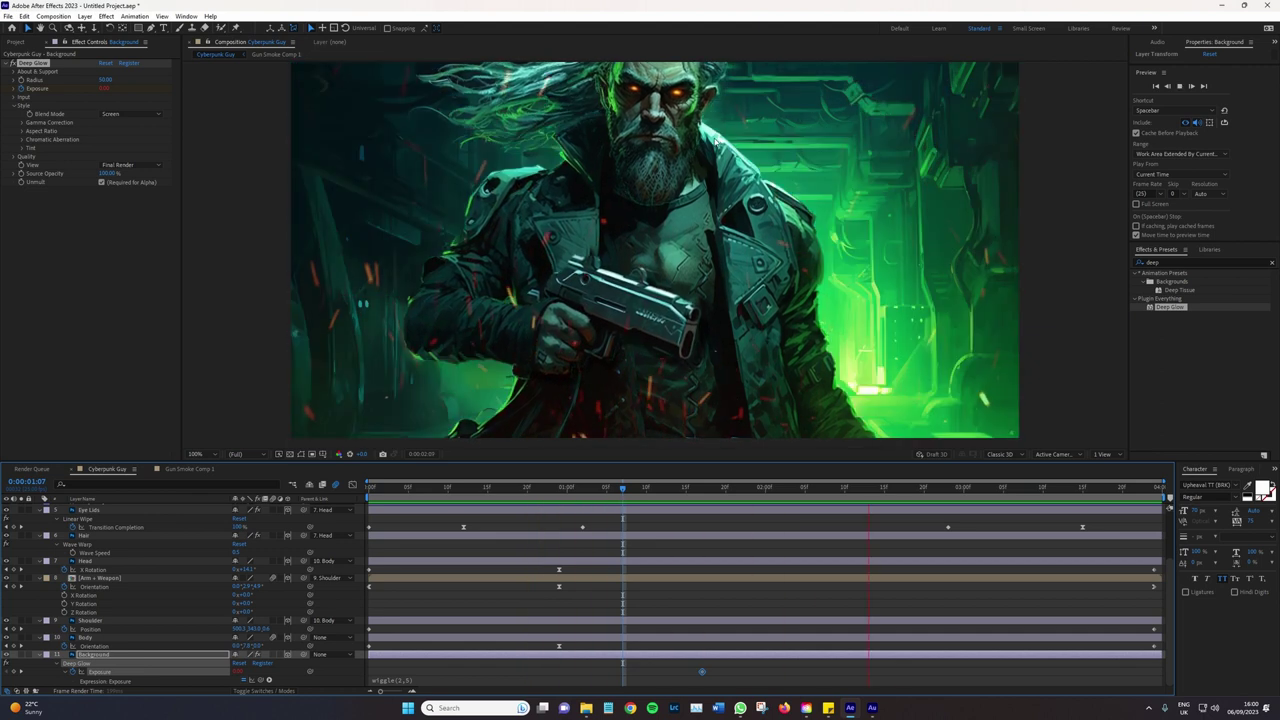
key("space")
scroll(701, 175, "down", 2)
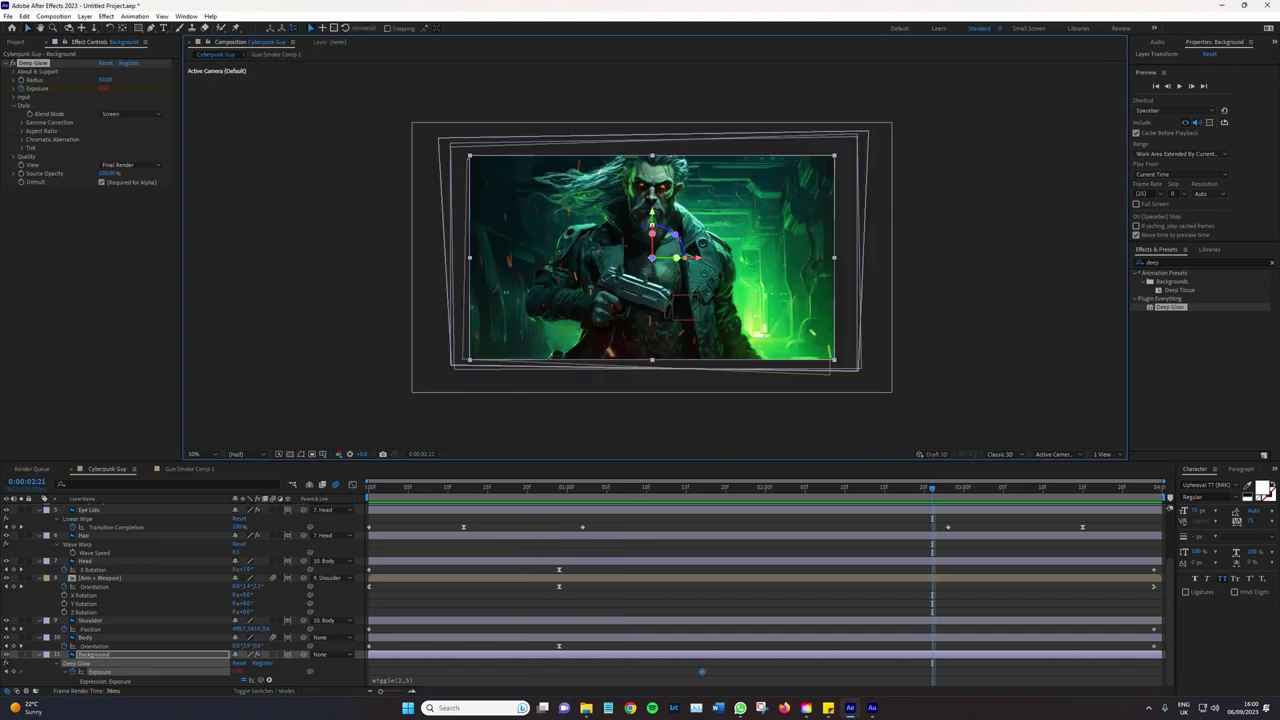
scroll(674, 236, "up", 2)
key("space")
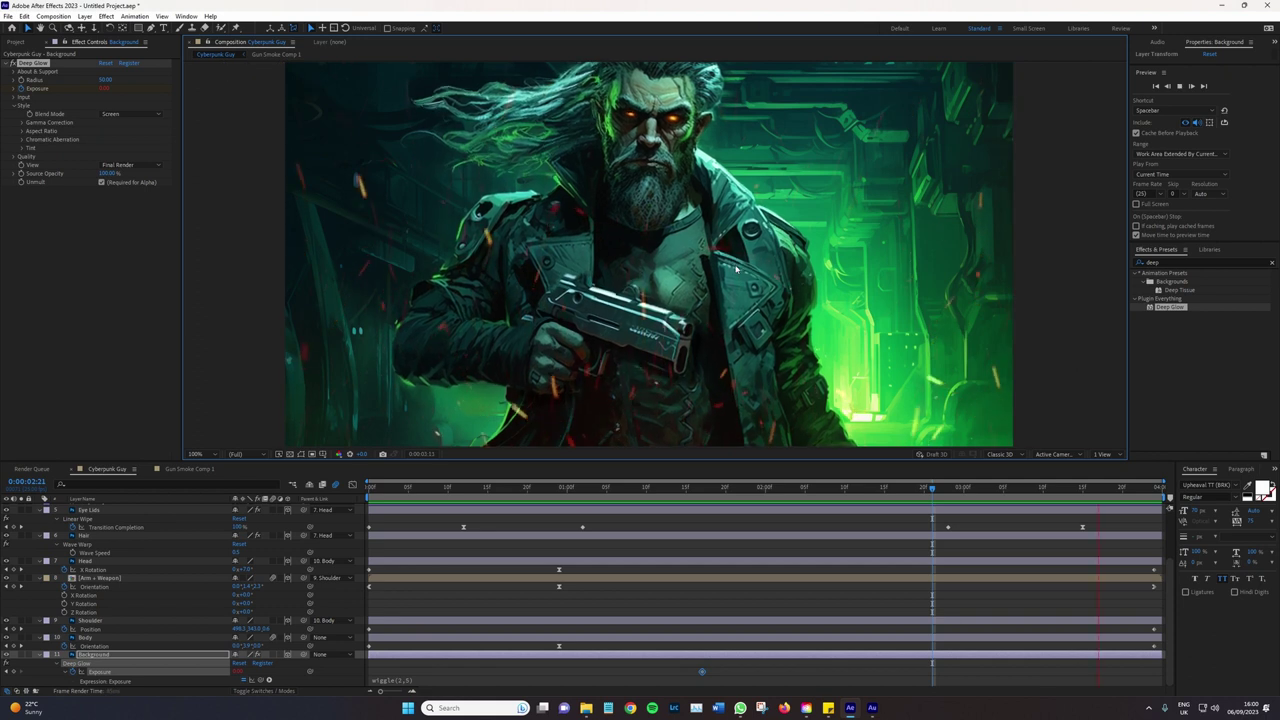
key("space")
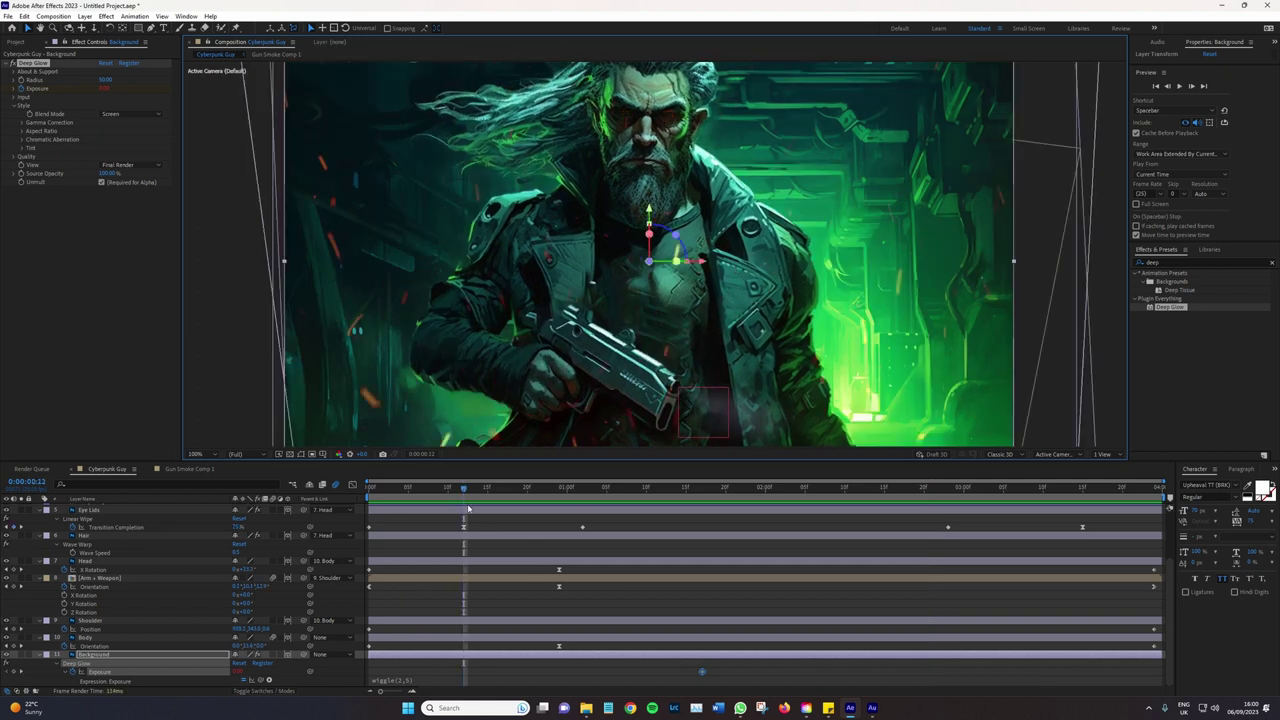
Scrub back to the first frame and select all layers in the composition
left_click_drag(466, 490, 447, 499)
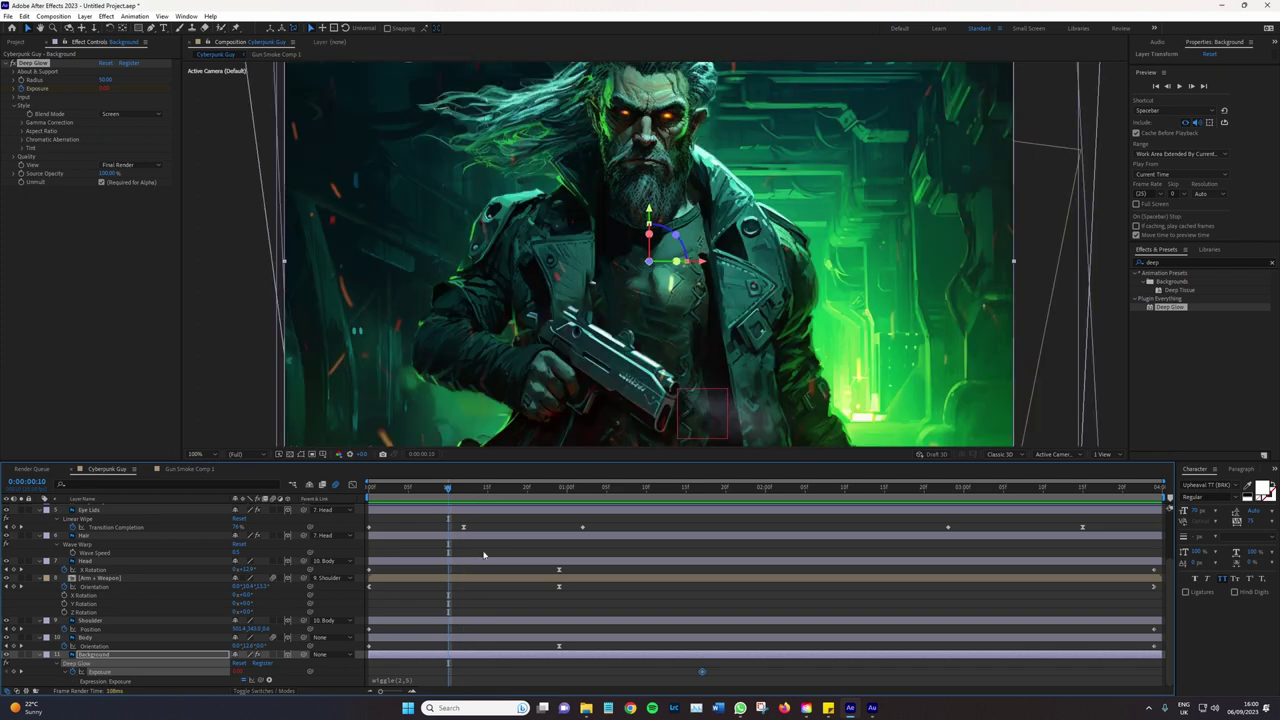
left_click_drag(414, 493, 337, 511)
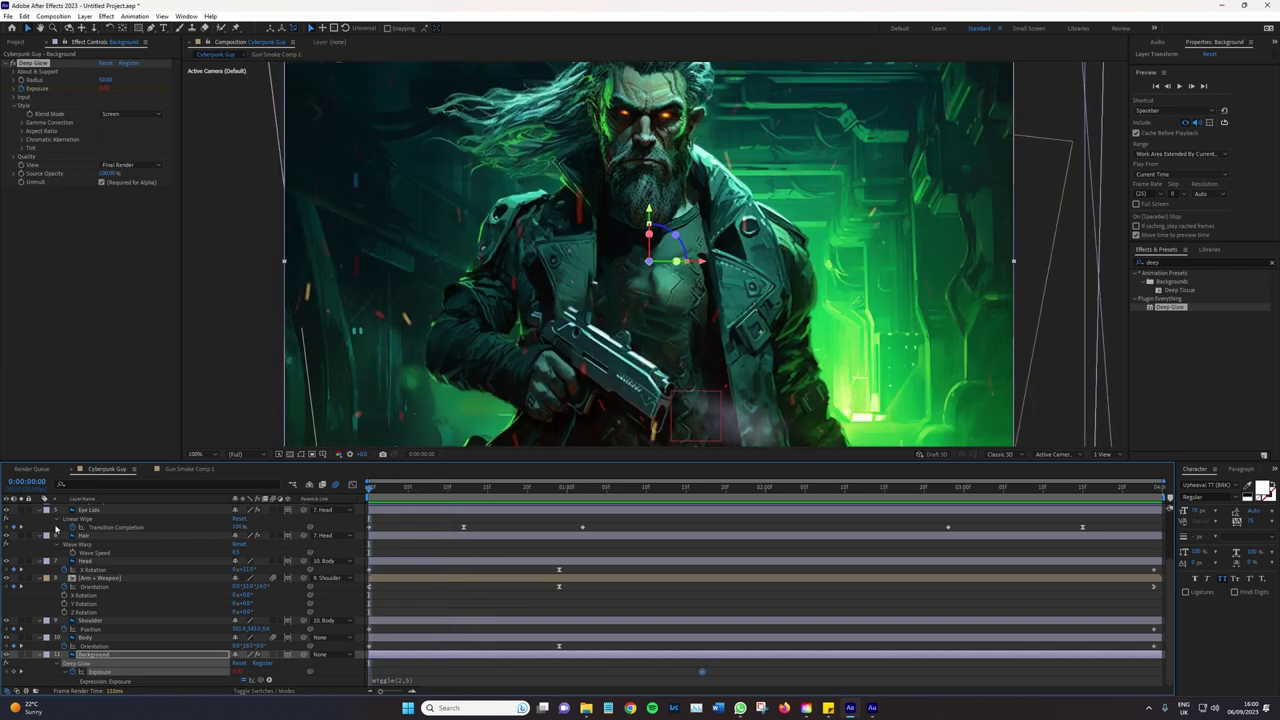
scroll(85, 543, "up", 3)
left_click(126, 527)
key("ctrl+a")
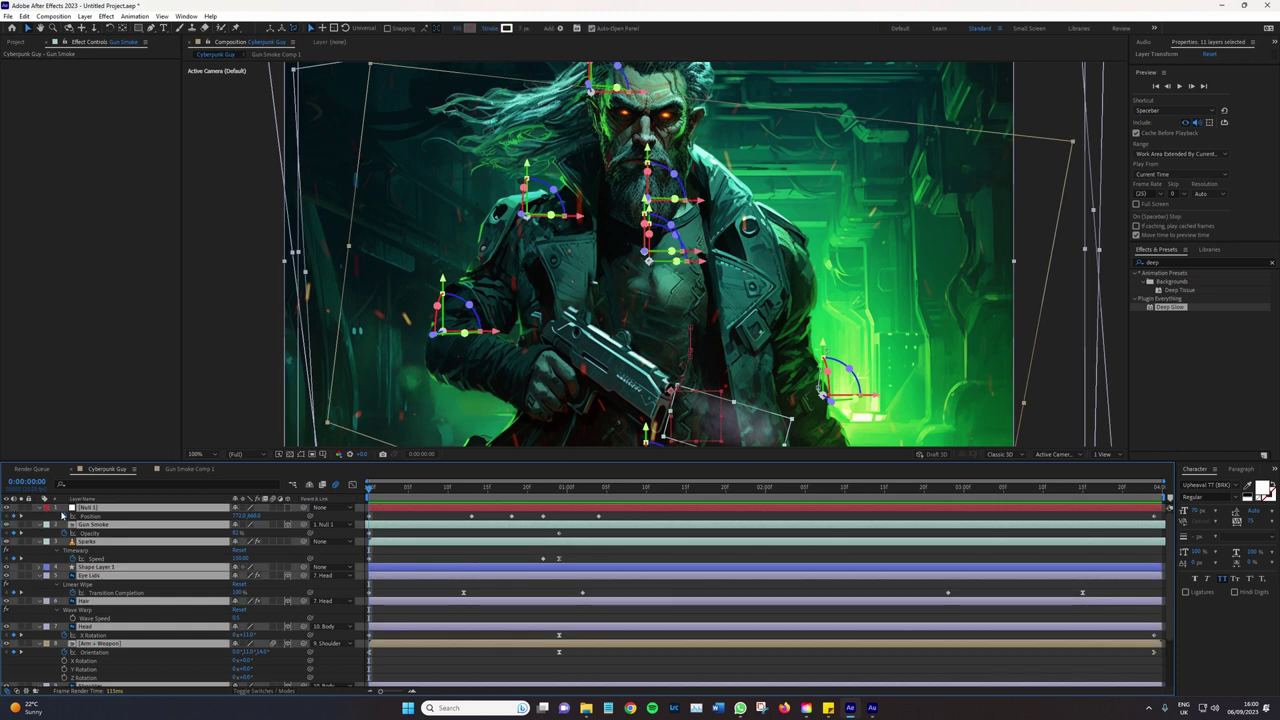
Collapse all layer properties, deselect everything, and briefly play the animation
key("u")
key("F2")
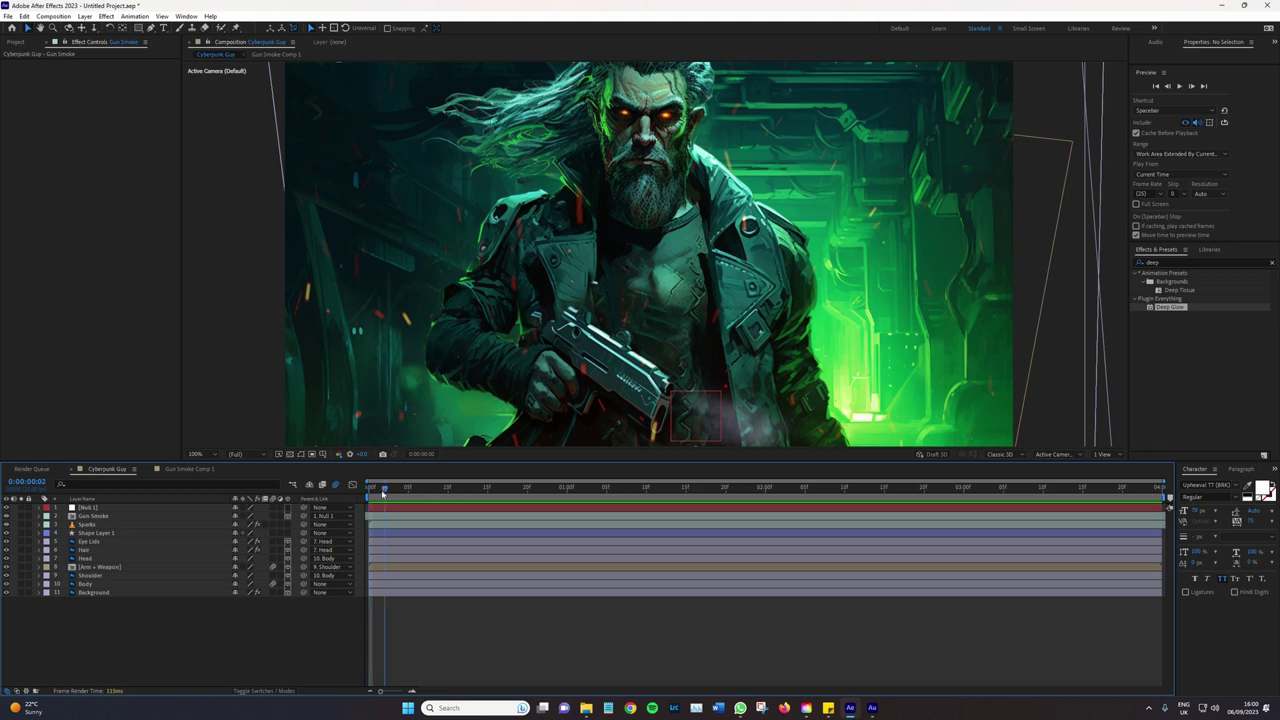
key("space")
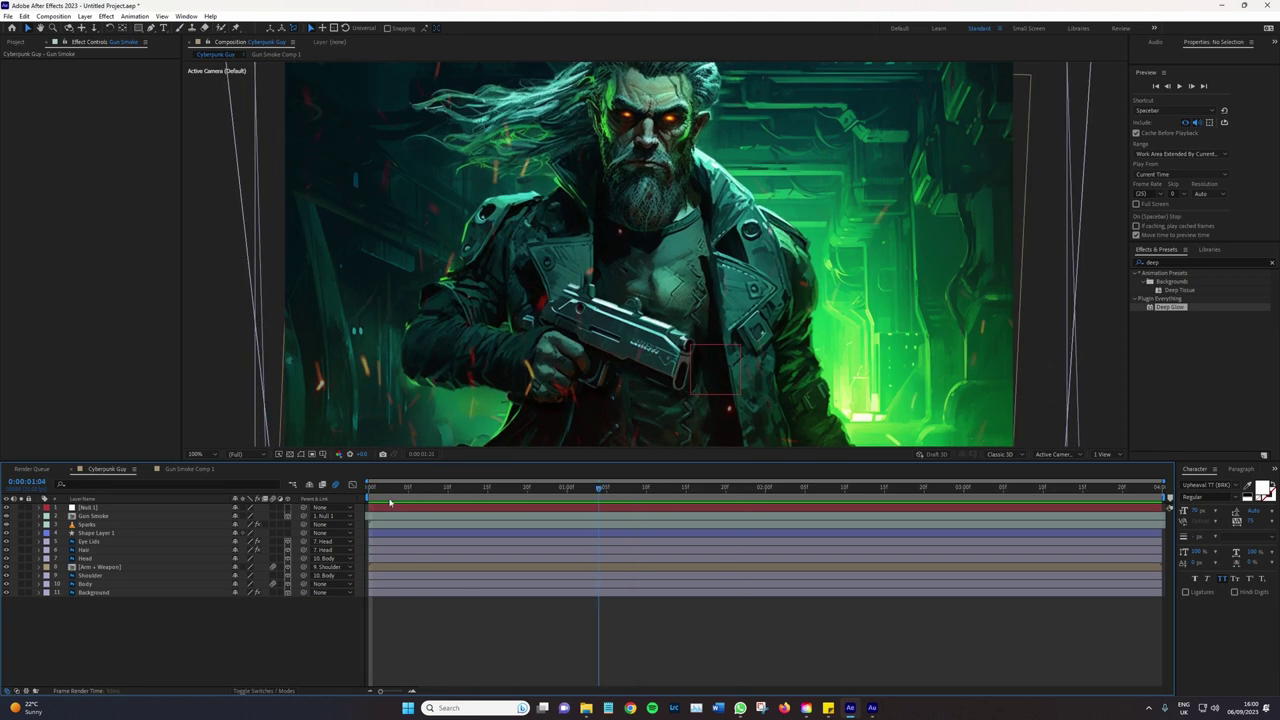
key("space")
Hide the Body, Arm + Weapon, Head and Hair layers, then show them again and return to frame 0
left_click(7, 584)
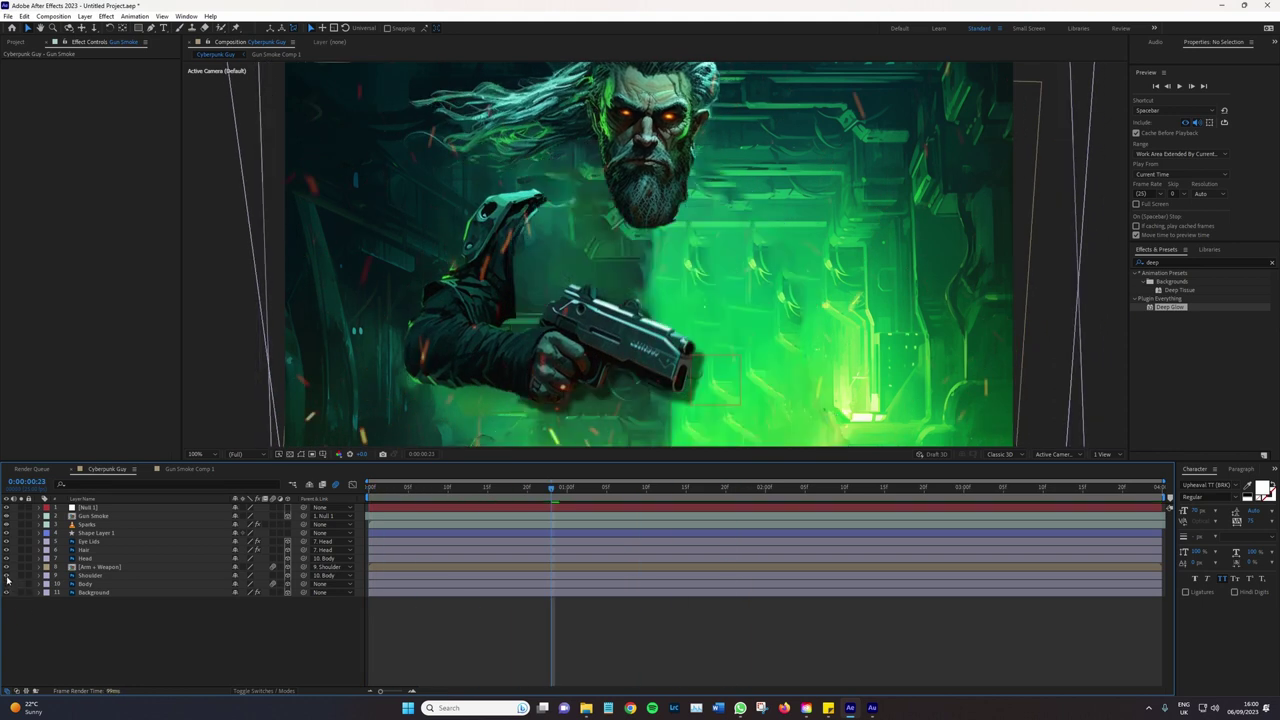
left_click(7, 566)
left_click(7, 558)
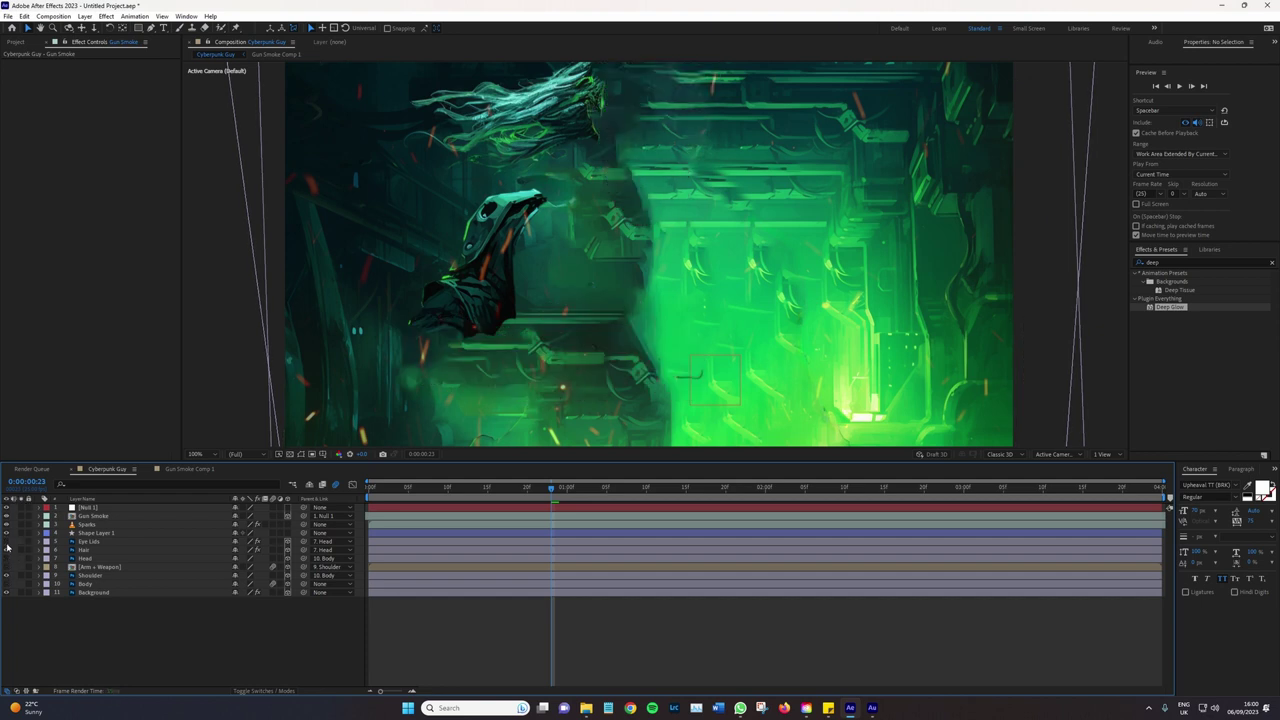
left_click(7, 549)
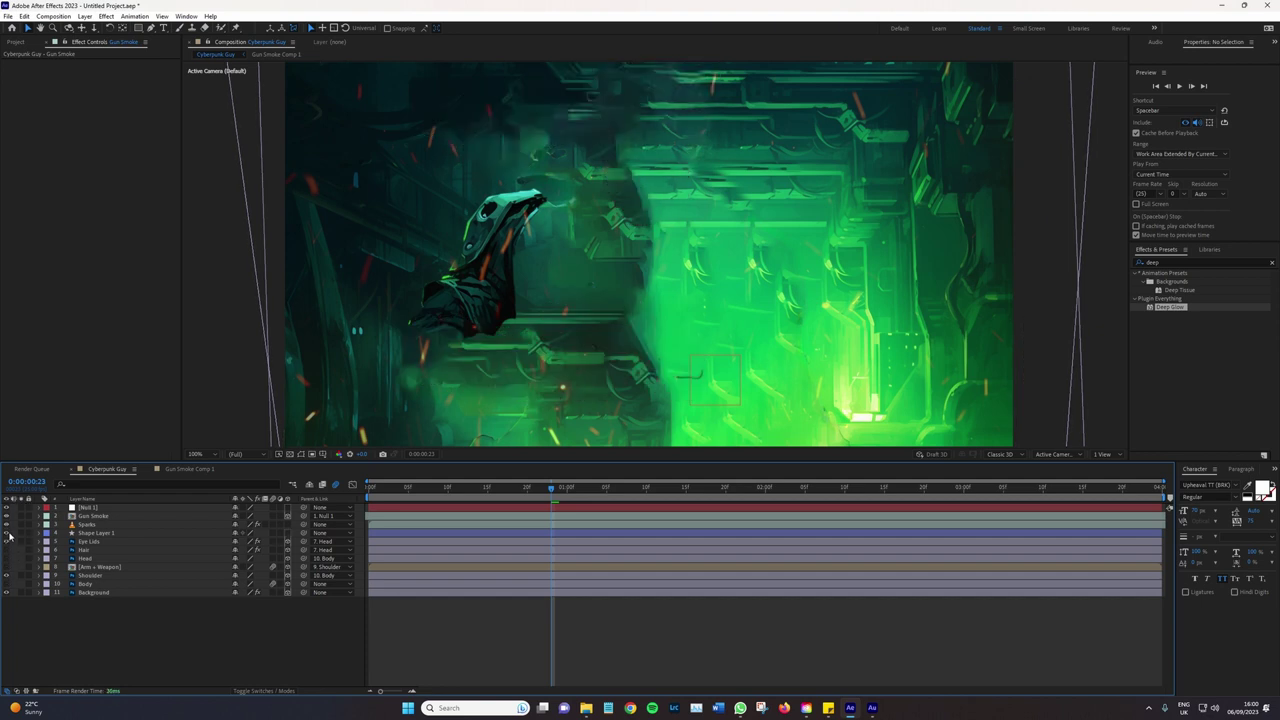
left_click(6, 558)
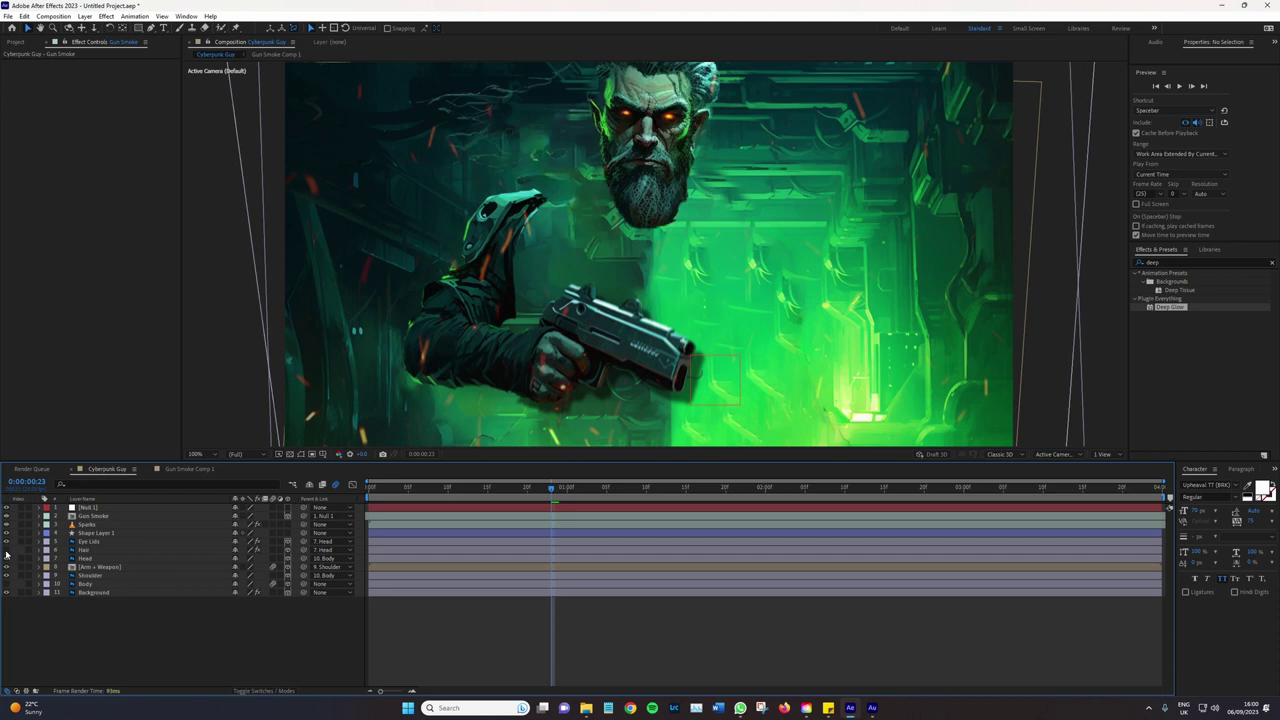
left_click(6, 550)
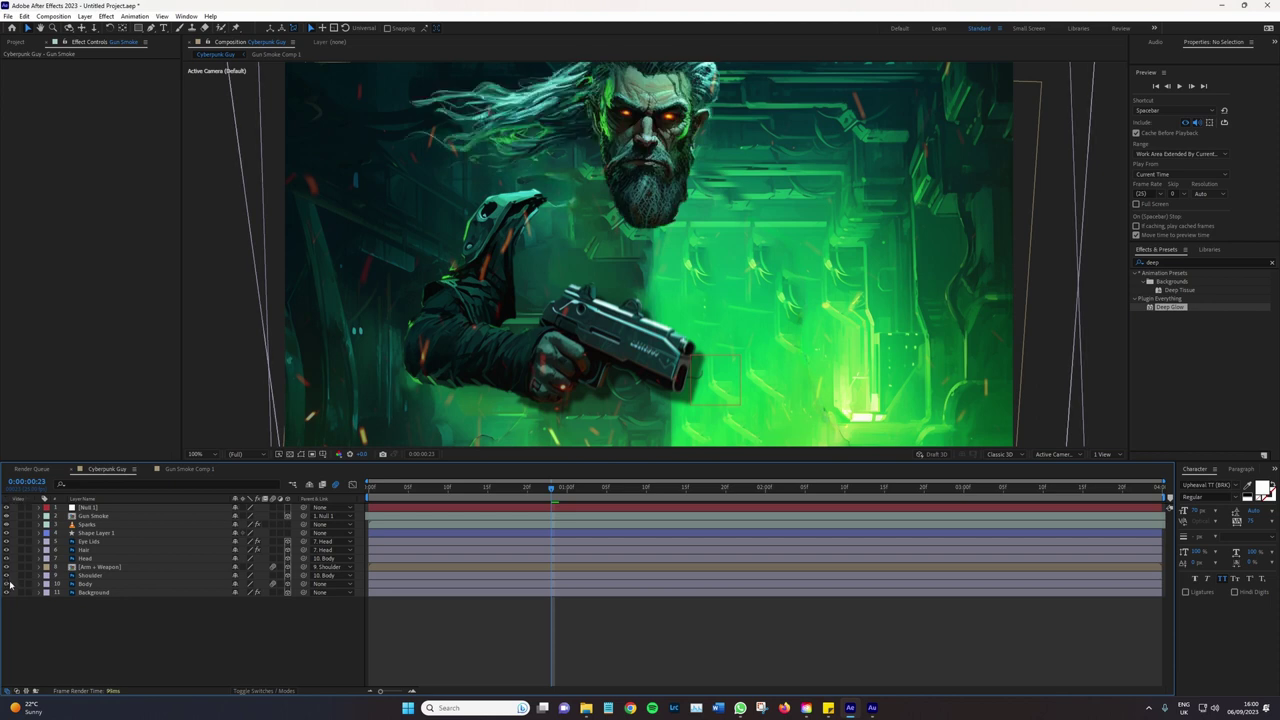
left_click(7, 584)
mouse_move(441, 499)
left_mouse_down()
mouse_move(562, 512)
mouse_move(535, 510)
left_mouse_up()
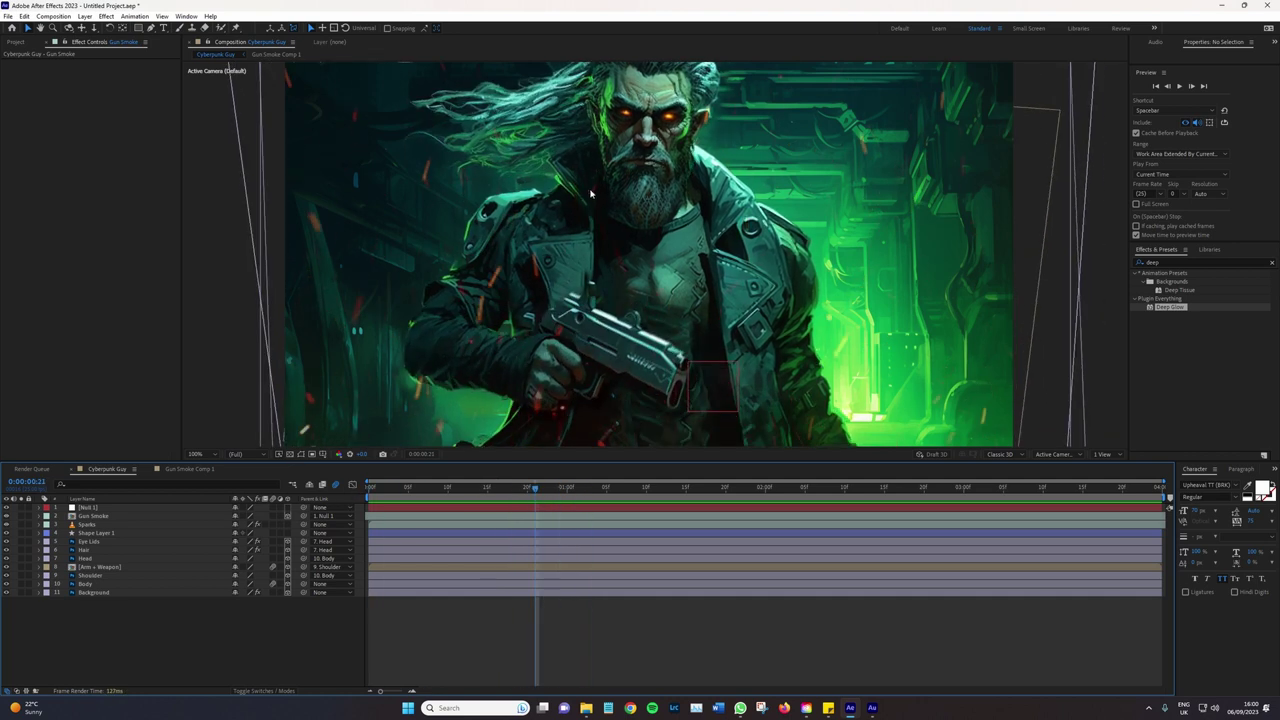
key("Home")
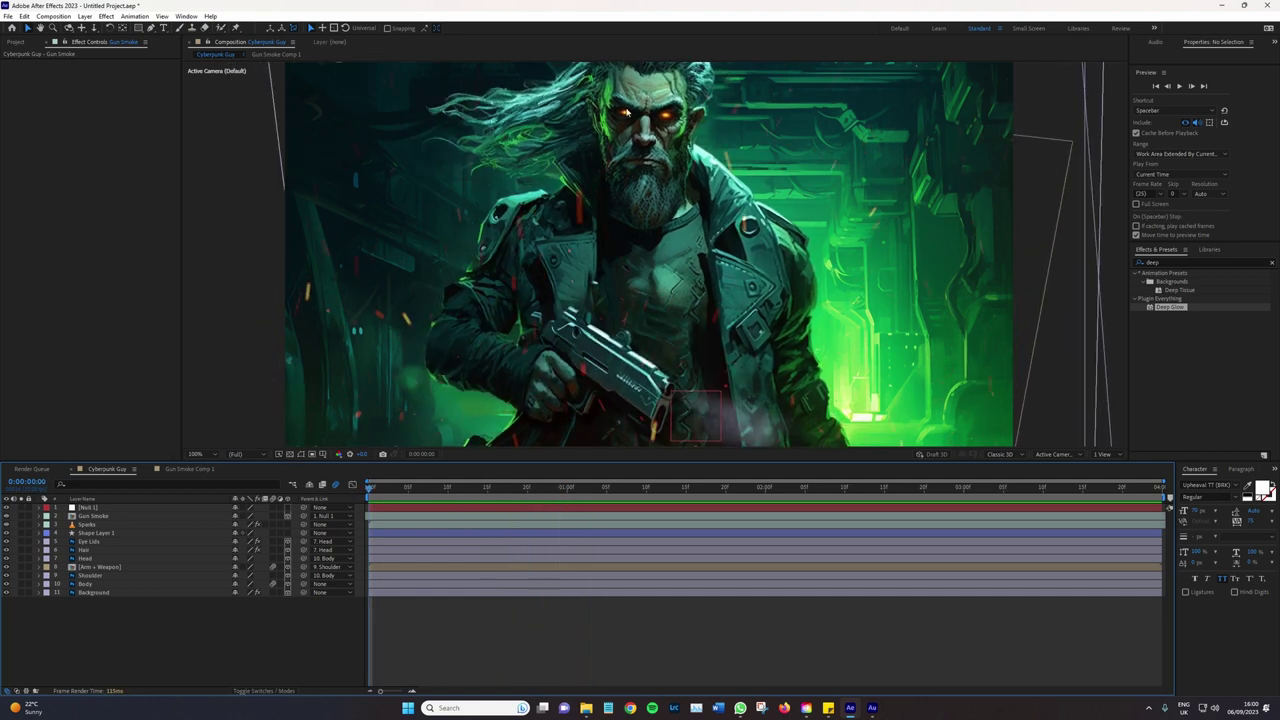
mouse_move(425, 481)
left_mouse_down()
mouse_move(559, 496)
mouse_move(268, 497)
left_mouse_up()
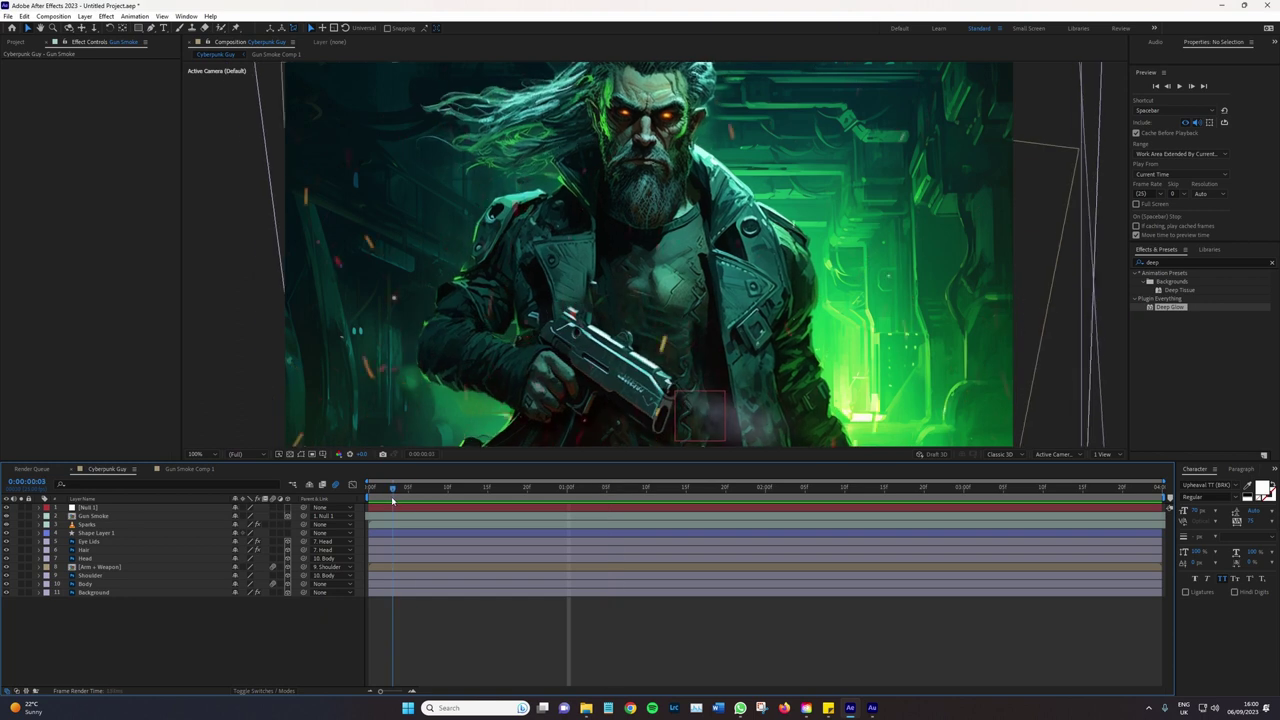
left_click_drag(345, 497, 589, 505)
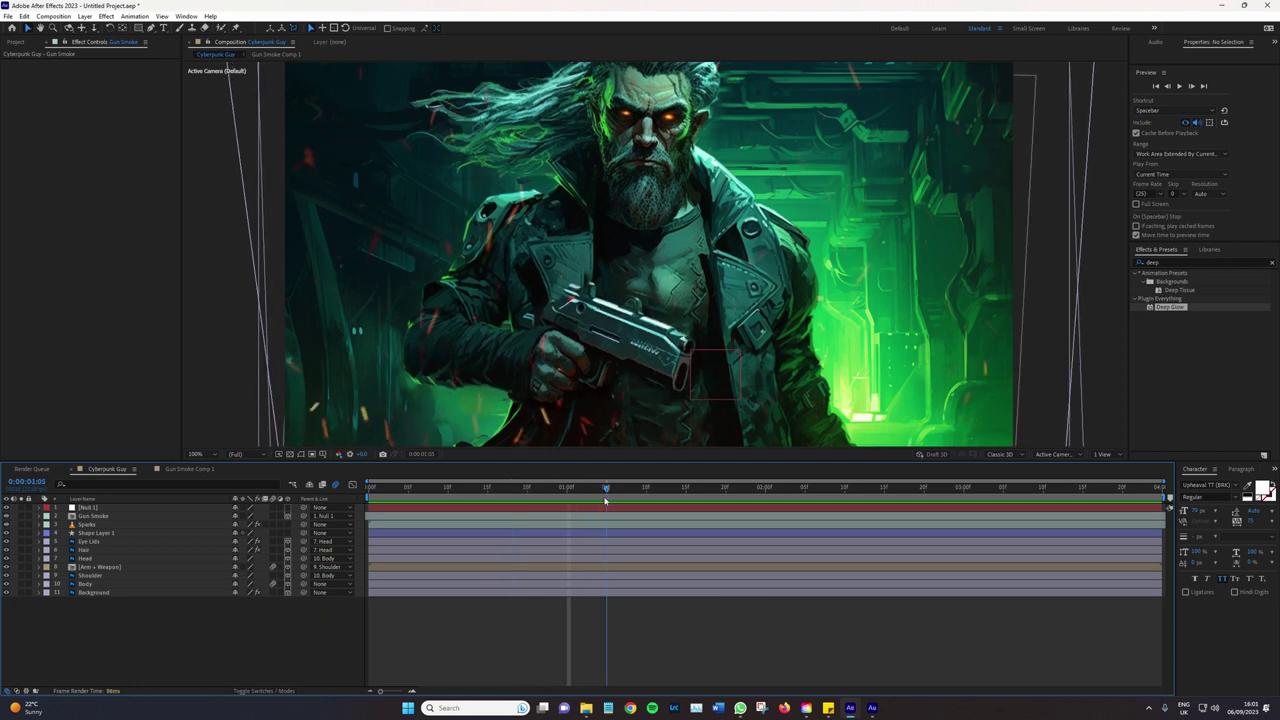
left_click_drag(631, 494, 948, 487)
left_click_drag(927, 430, 534, 428)
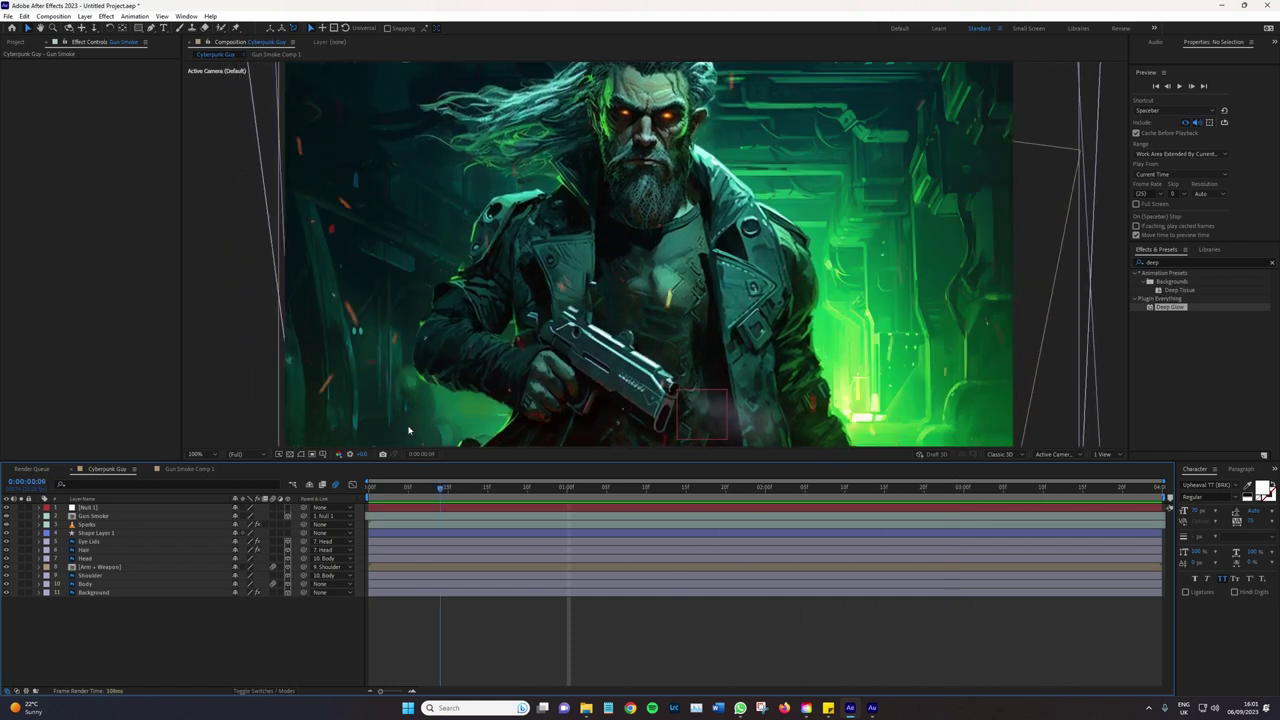
mouse_move(534, 428)
left_mouse_down()
mouse_move(1050, 465)
mouse_move(1025, 472)
left_mouse_up()
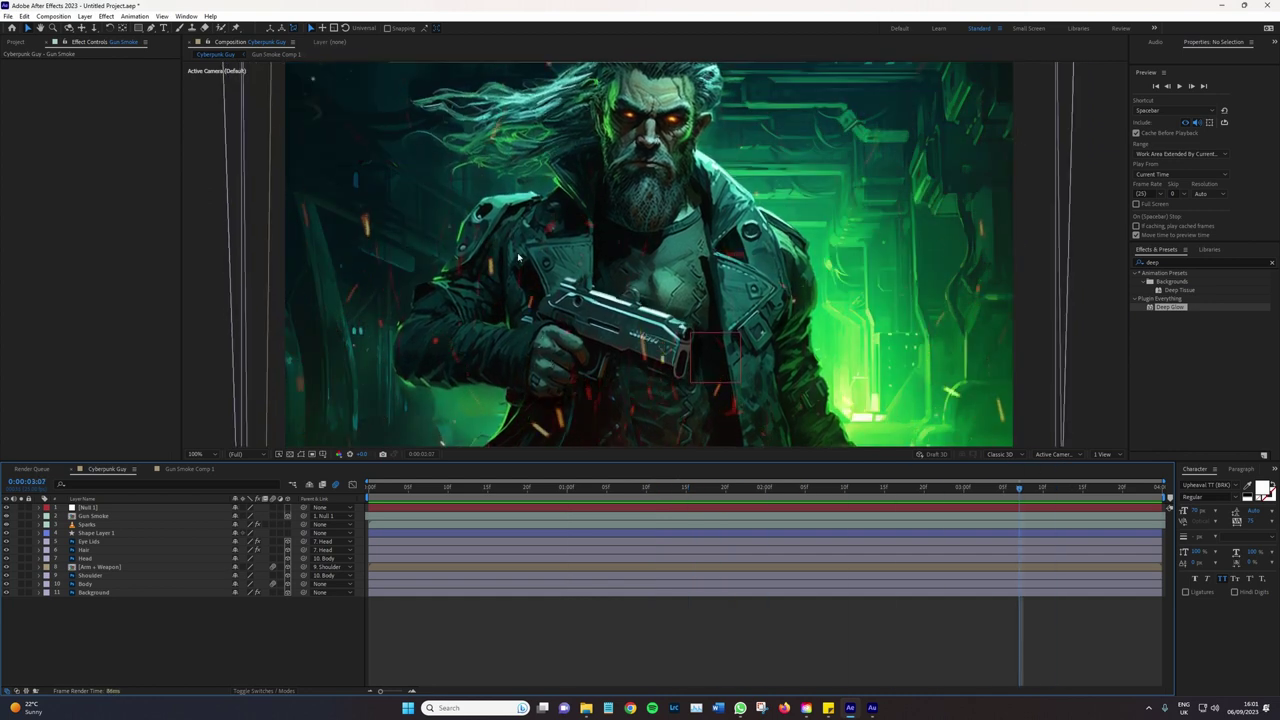
left_click_drag(466, 488, 630, 497)
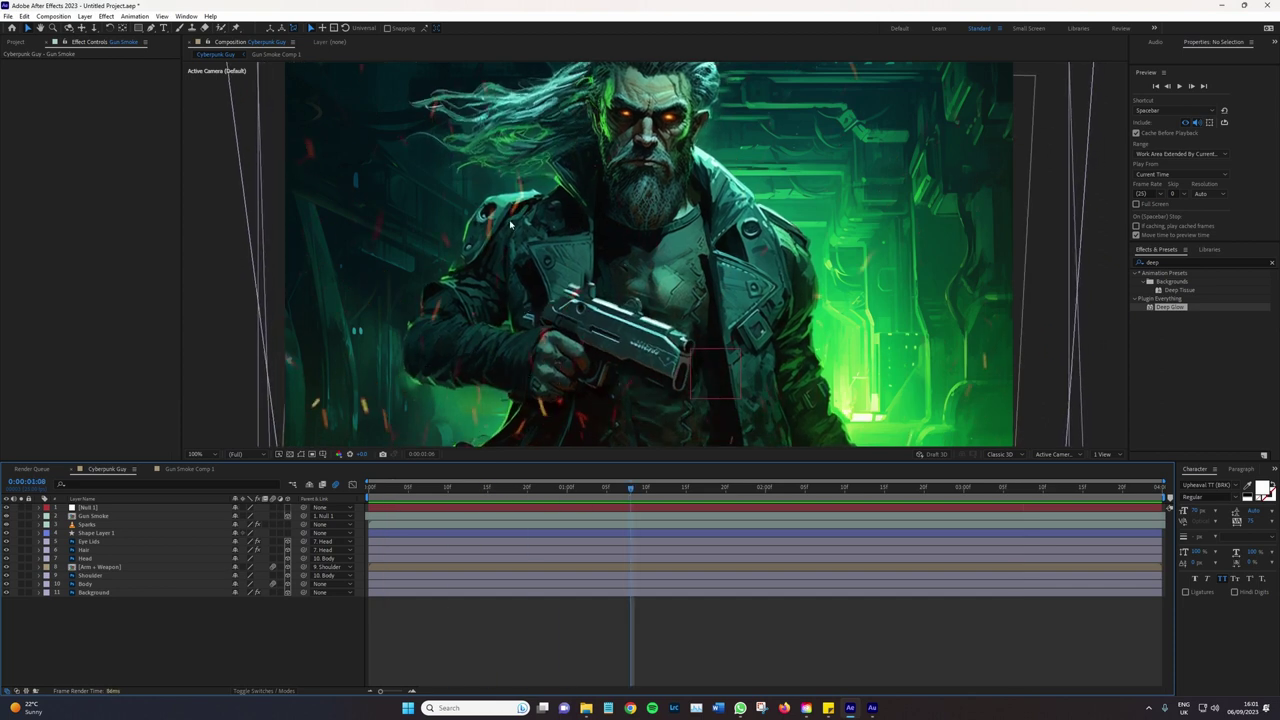
mouse_move(622, 491)
left_mouse_down()
mouse_move(892, 489)
mouse_move(512, 489)
left_mouse_up()
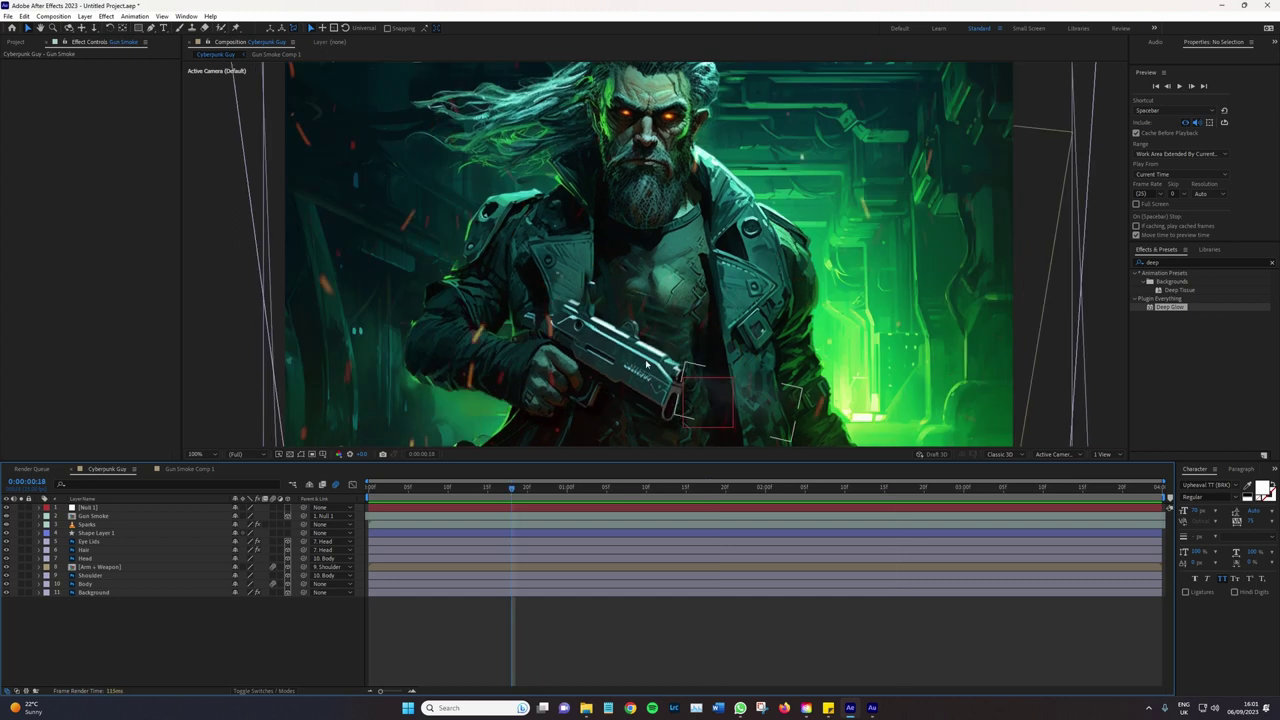
mouse_move(494, 490)
left_mouse_down()
mouse_move(416, 489)
mouse_move(1116, 489)
mouse_move(409, 470)
mouse_move(923, 475)
mouse_move(640, 469)
left_mouse_up()
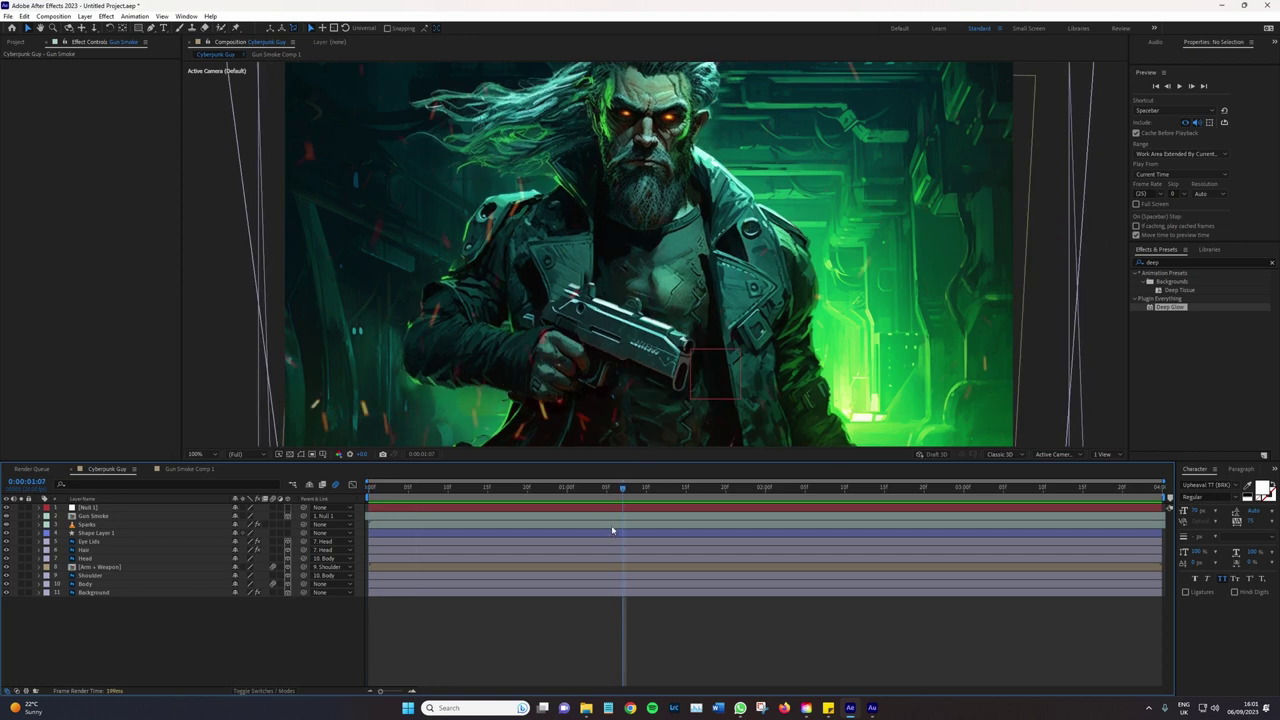
left_click_drag(633, 492, 686, 488)
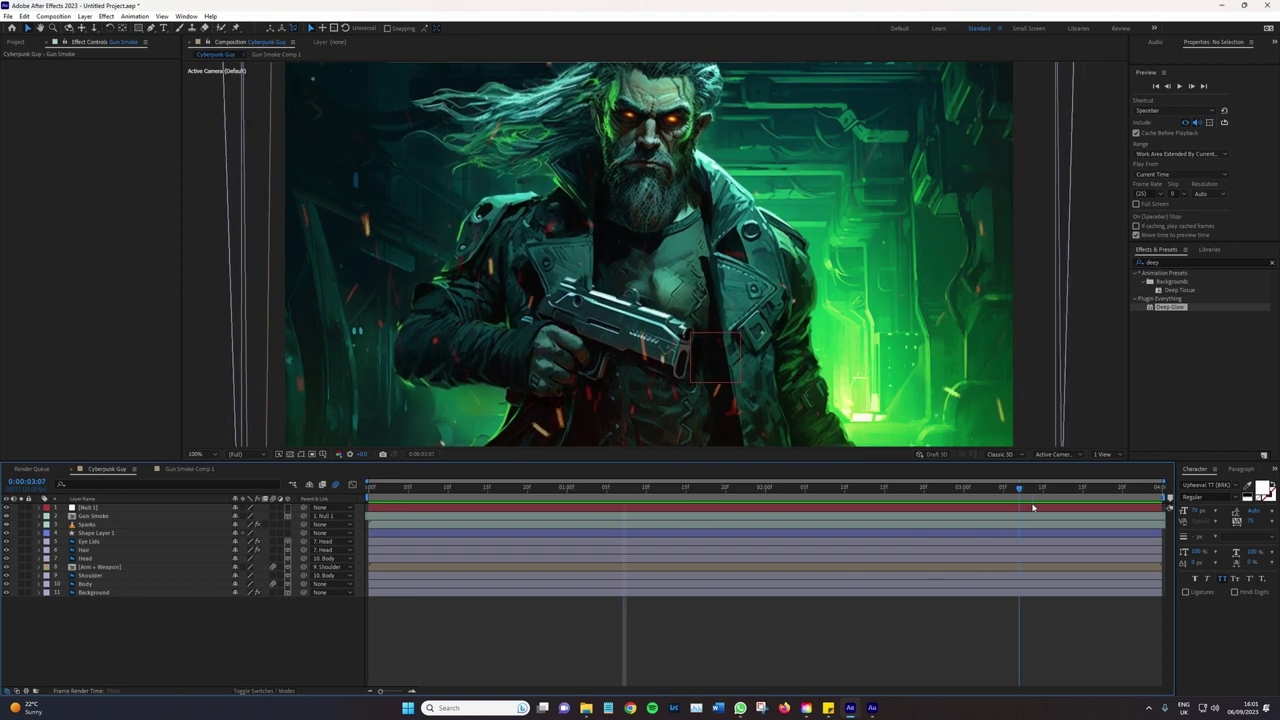
left_click(459, 489)
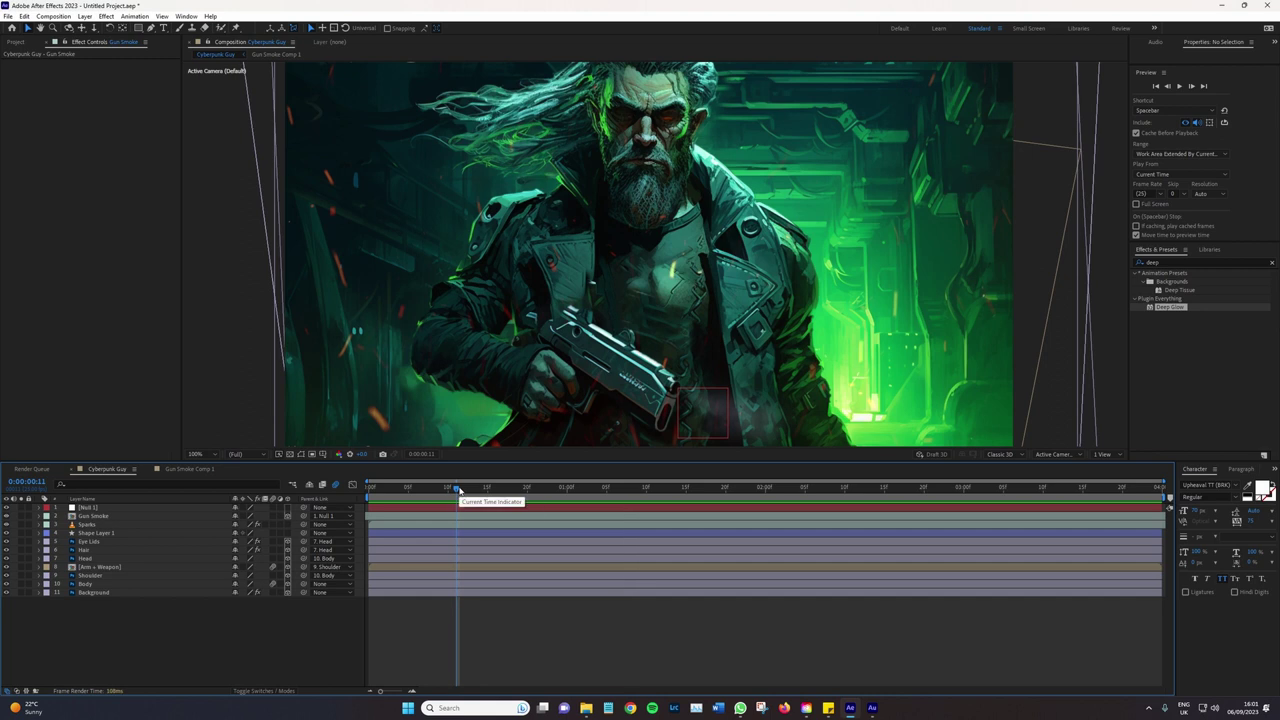
mouse_move(457, 489)
left_mouse_down()
mouse_move(526, 501)
mouse_move(453, 491)
left_mouse_up()
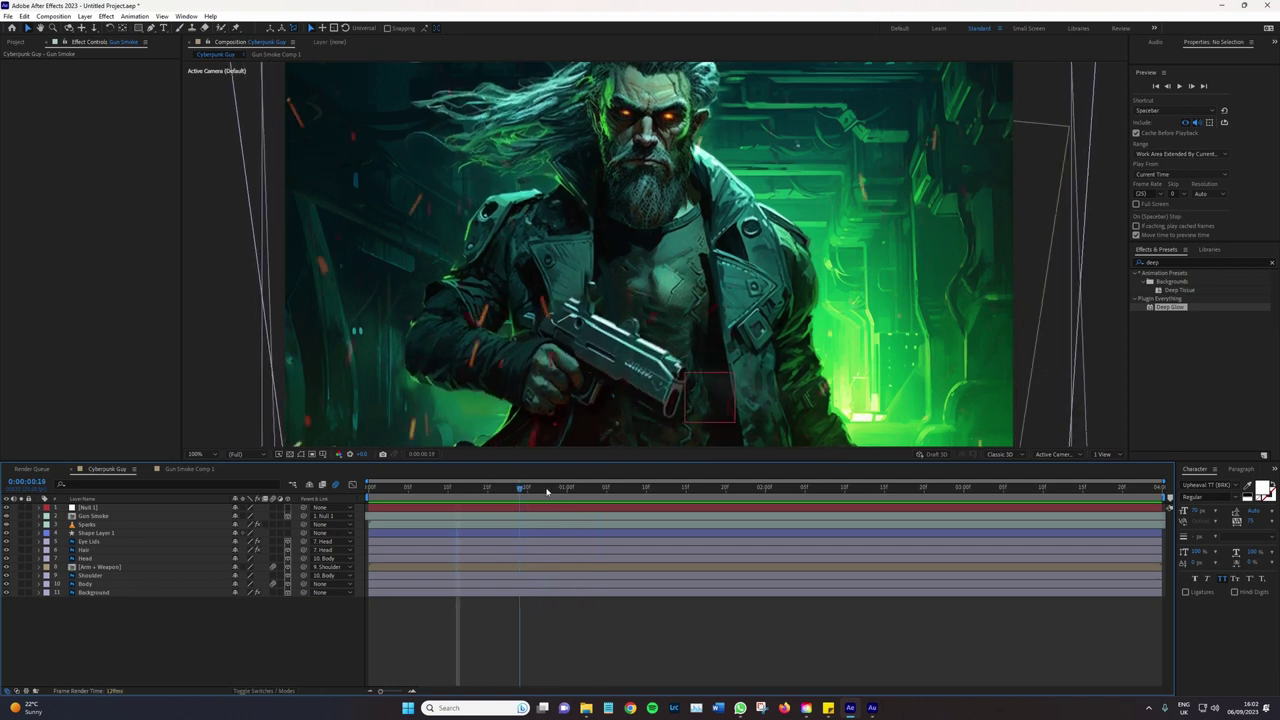
left_click(606, 489)
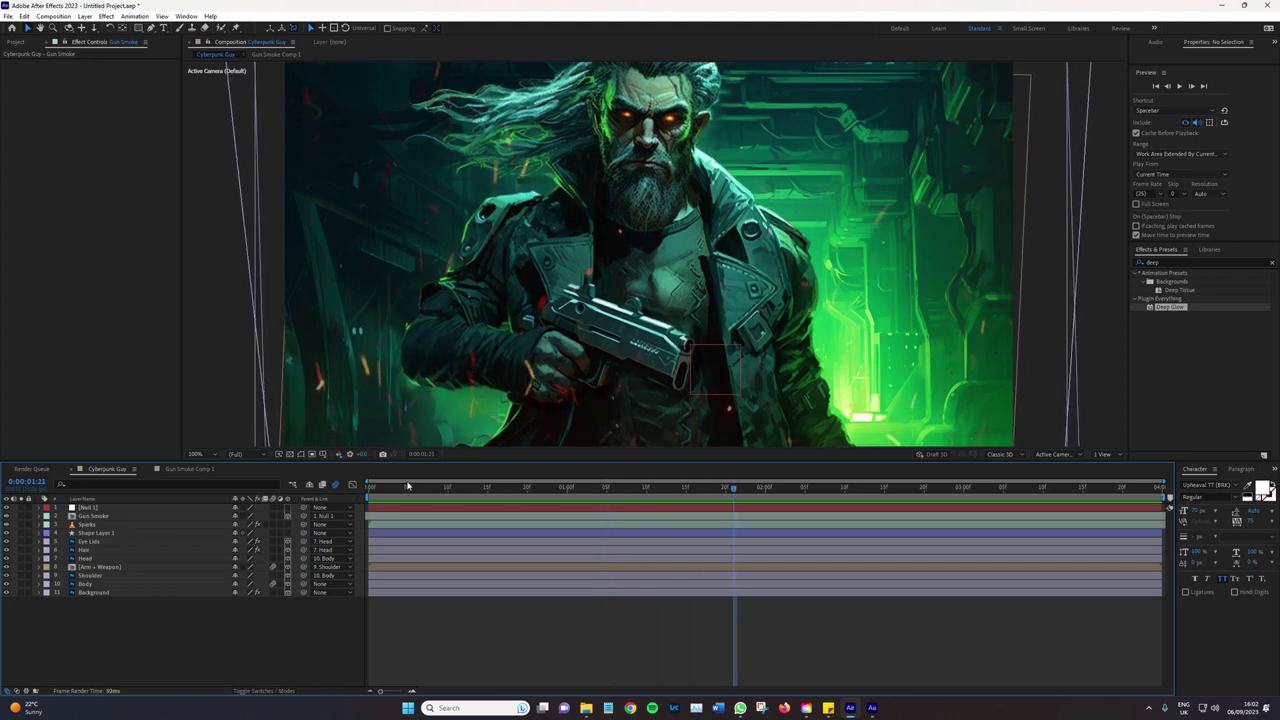
left_click(528, 488)
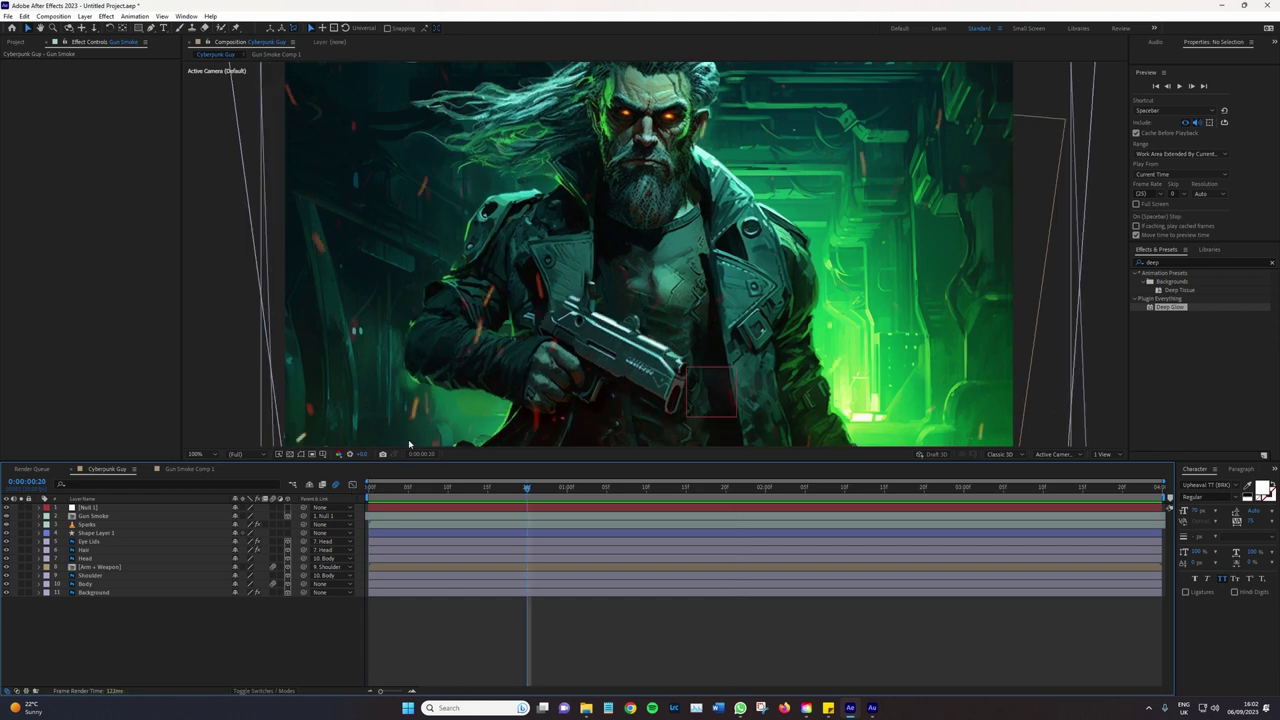
Scrub to 0:00:01:18 and 0:00:02:00, then run a real-time preview of the animation
mouse_move(526, 490)
left_mouse_down()
mouse_move(711, 490)
mouse_move(343, 476)
mouse_move(874, 498)
left_mouse_up()
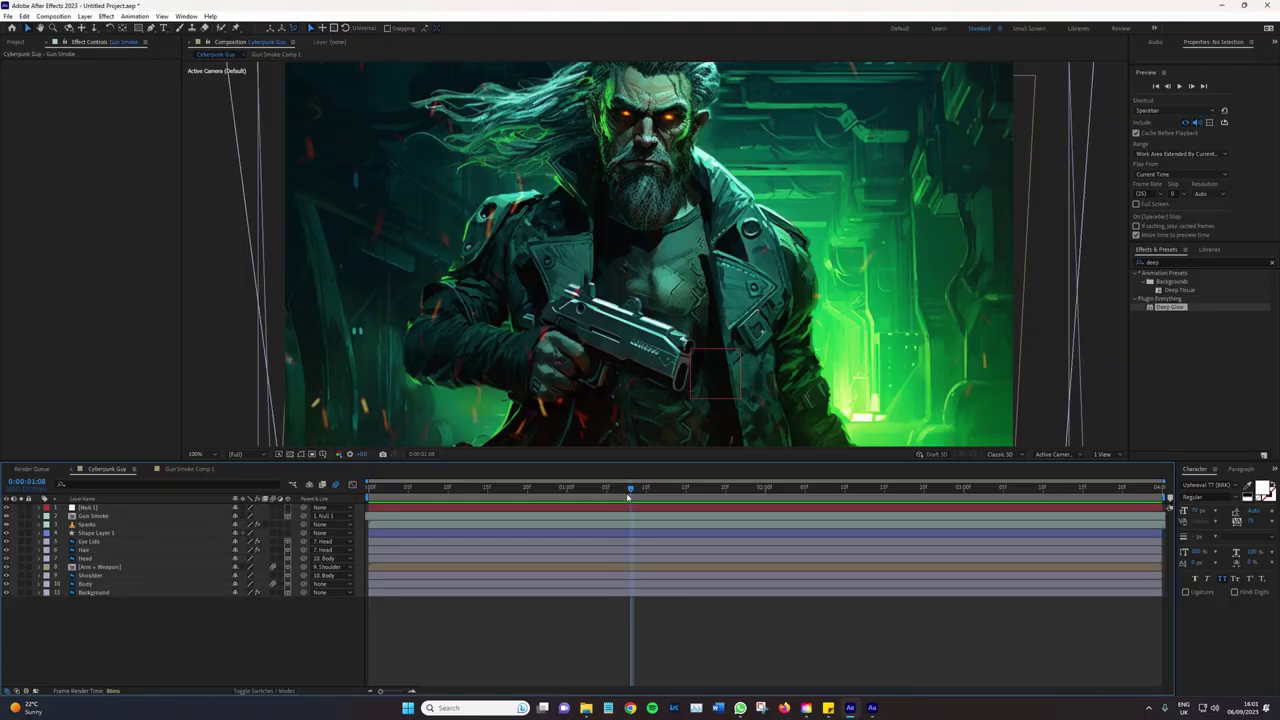
left_click_drag(629, 490, 892, 490)
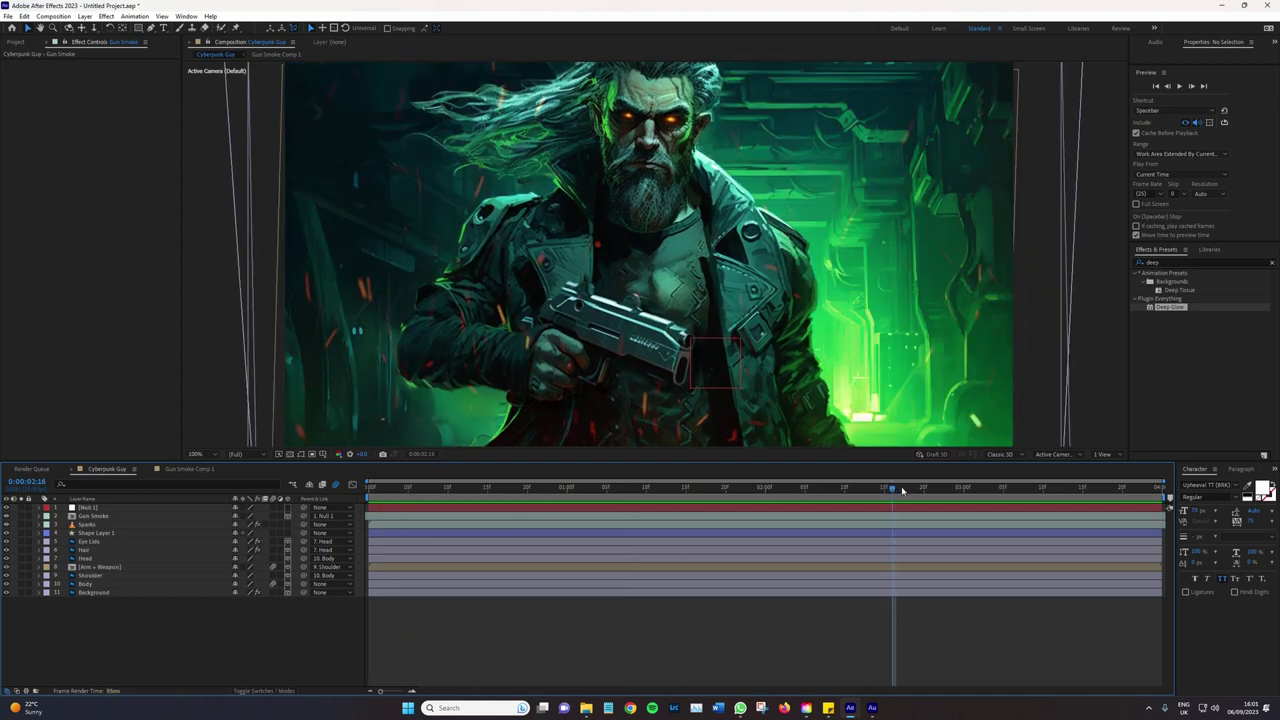
key("space")
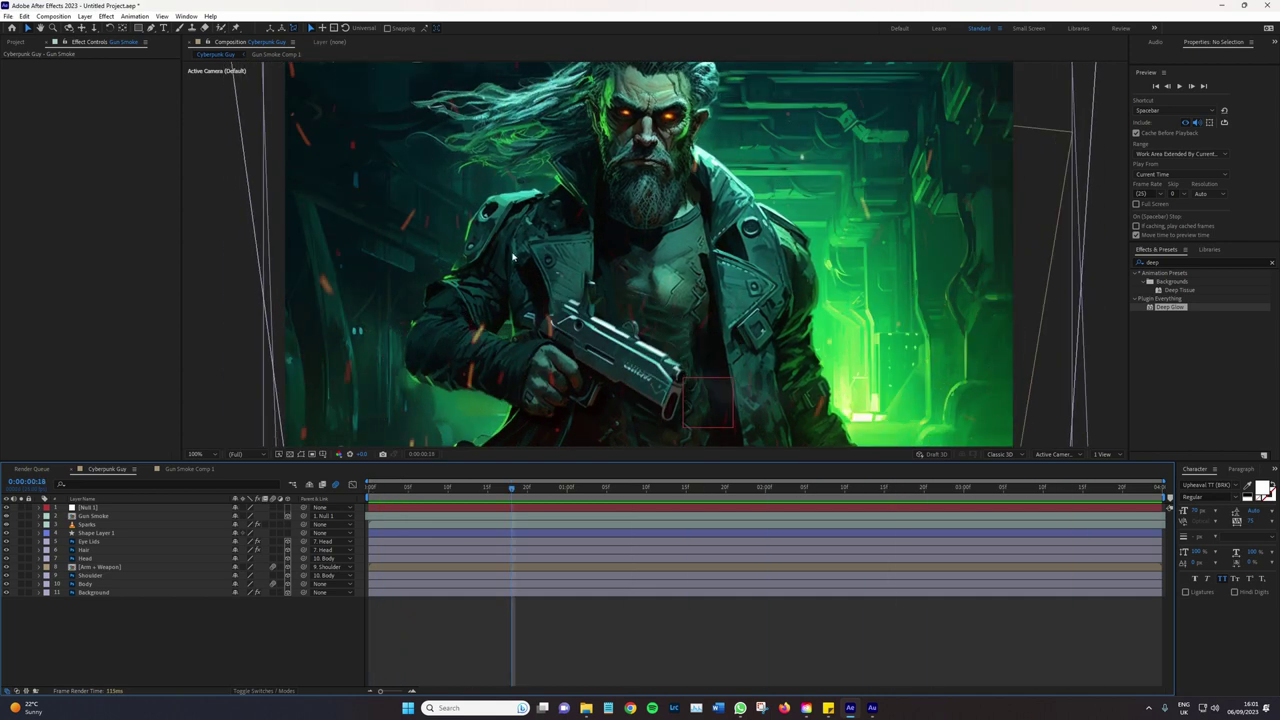
mouse_move(512, 490)
left_mouse_down()
mouse_move(416, 490)
mouse_move(1115, 498)
left_mouse_up()
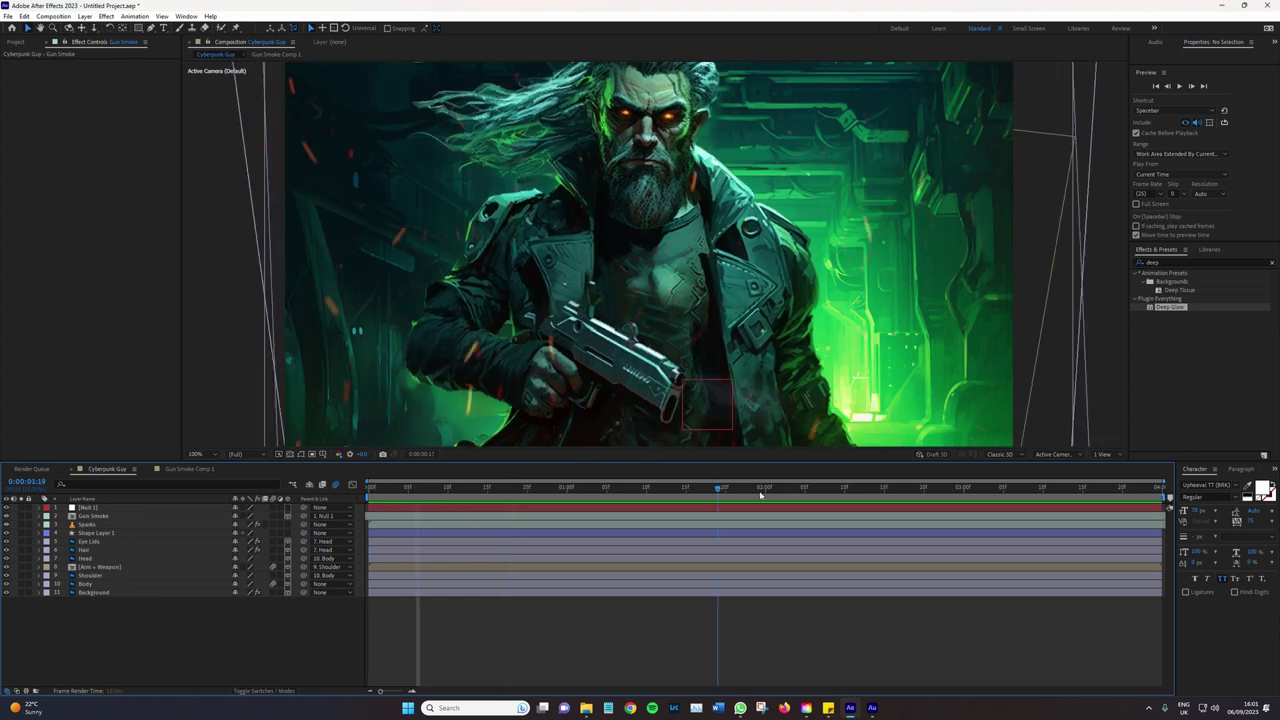
key("space")
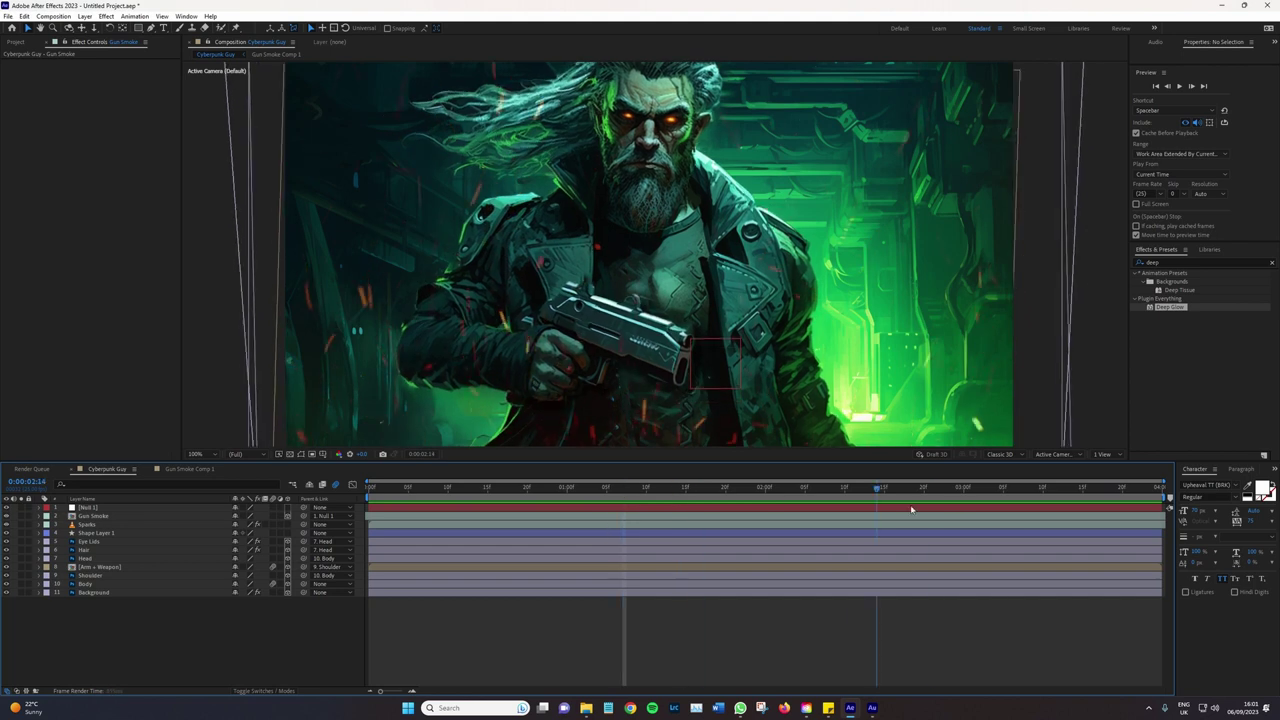
Step through the opening and gunshot frames to check sparks and smoke, replay, then stop the preview
left_click(458, 488)
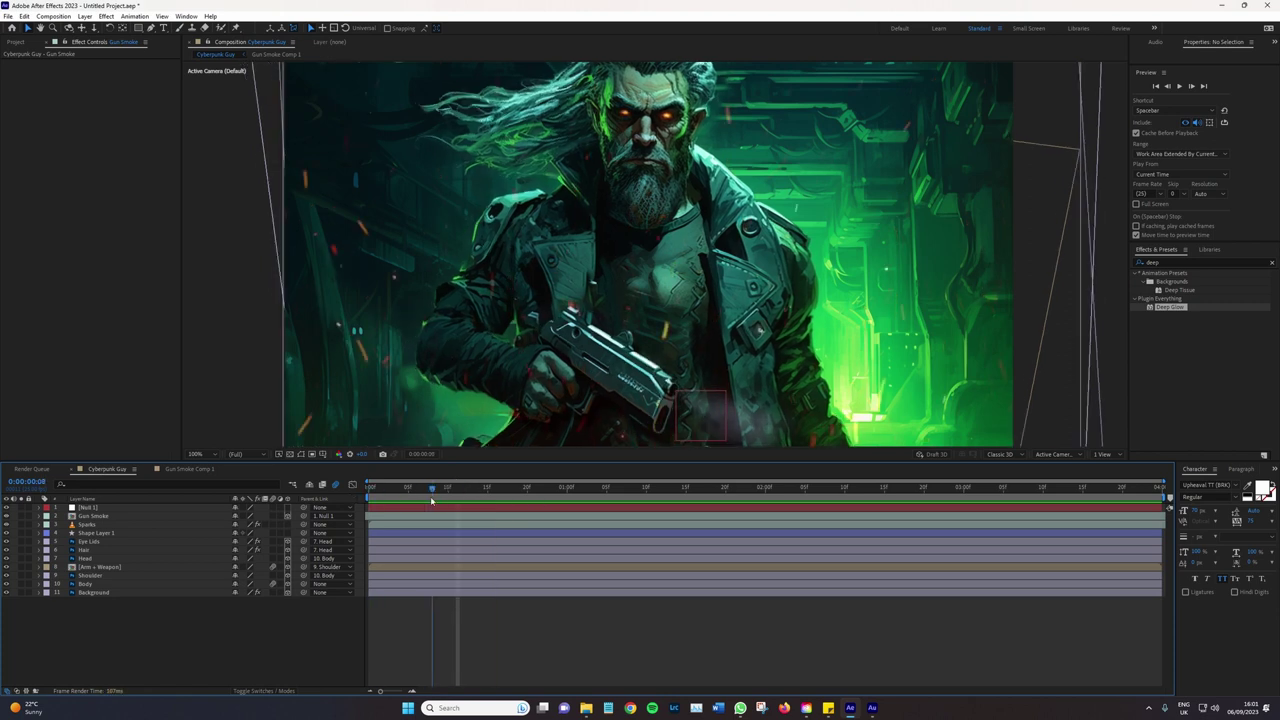
mouse_move(430, 496)
left_mouse_down()
mouse_move(526, 500)
mouse_move(454, 491)
left_mouse_up()
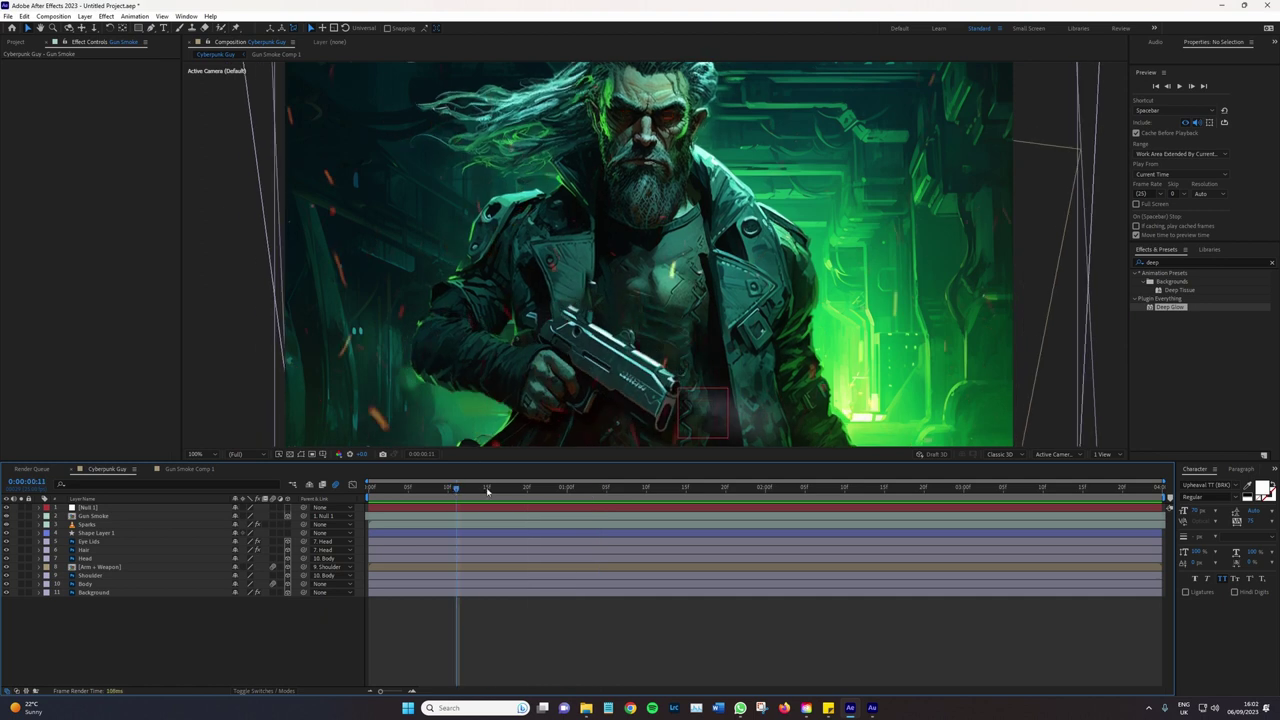
left_click_drag(487, 490, 605, 488)
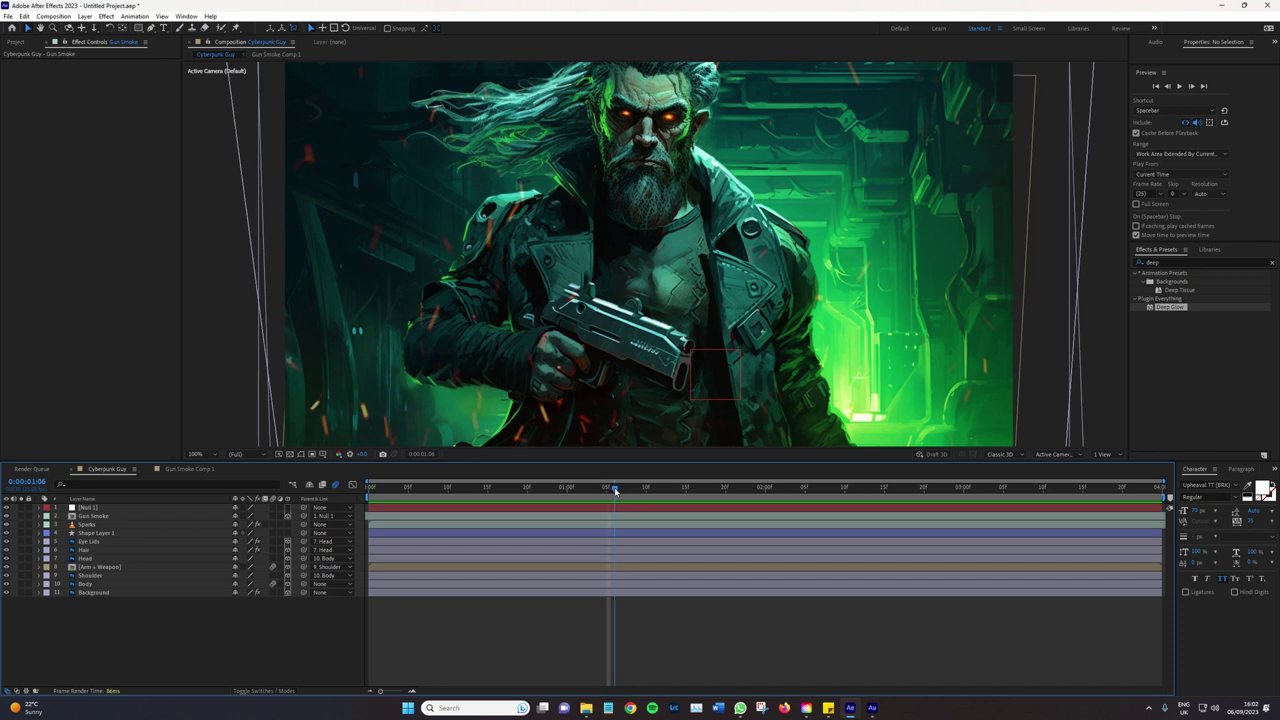
left_click_drag(615, 490, 733, 490)
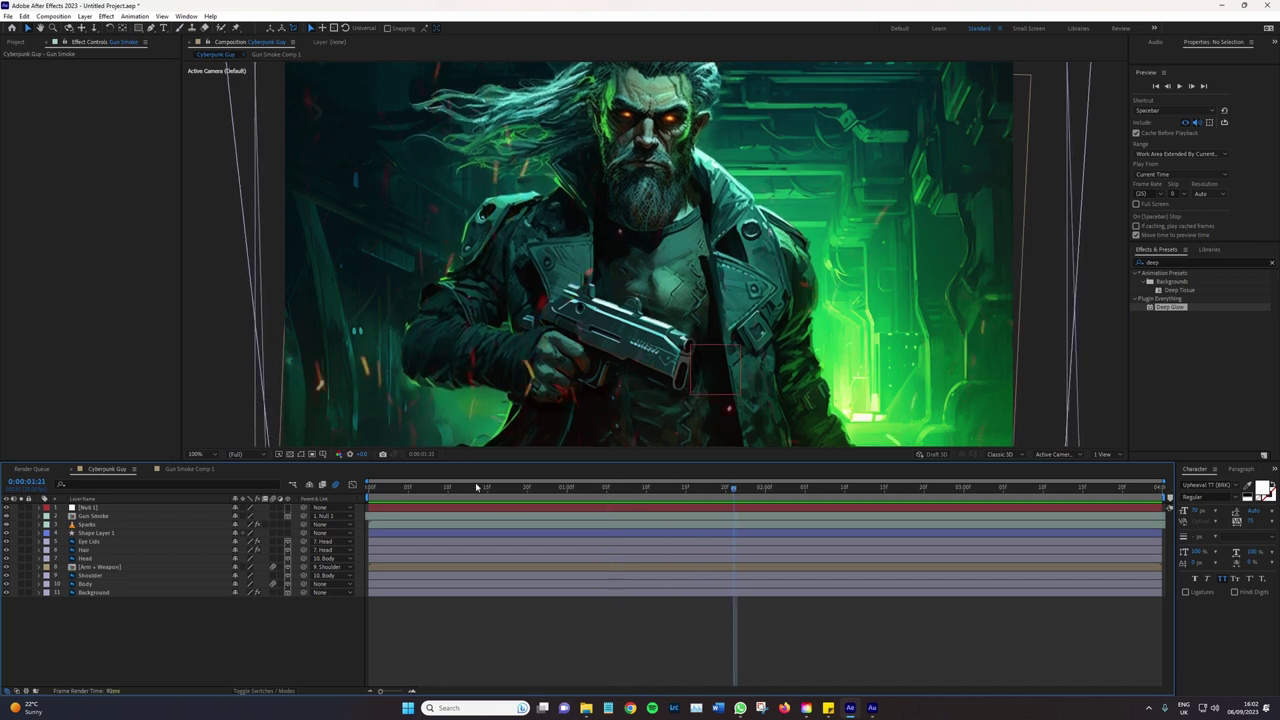
left_click(409, 486)
key("space")
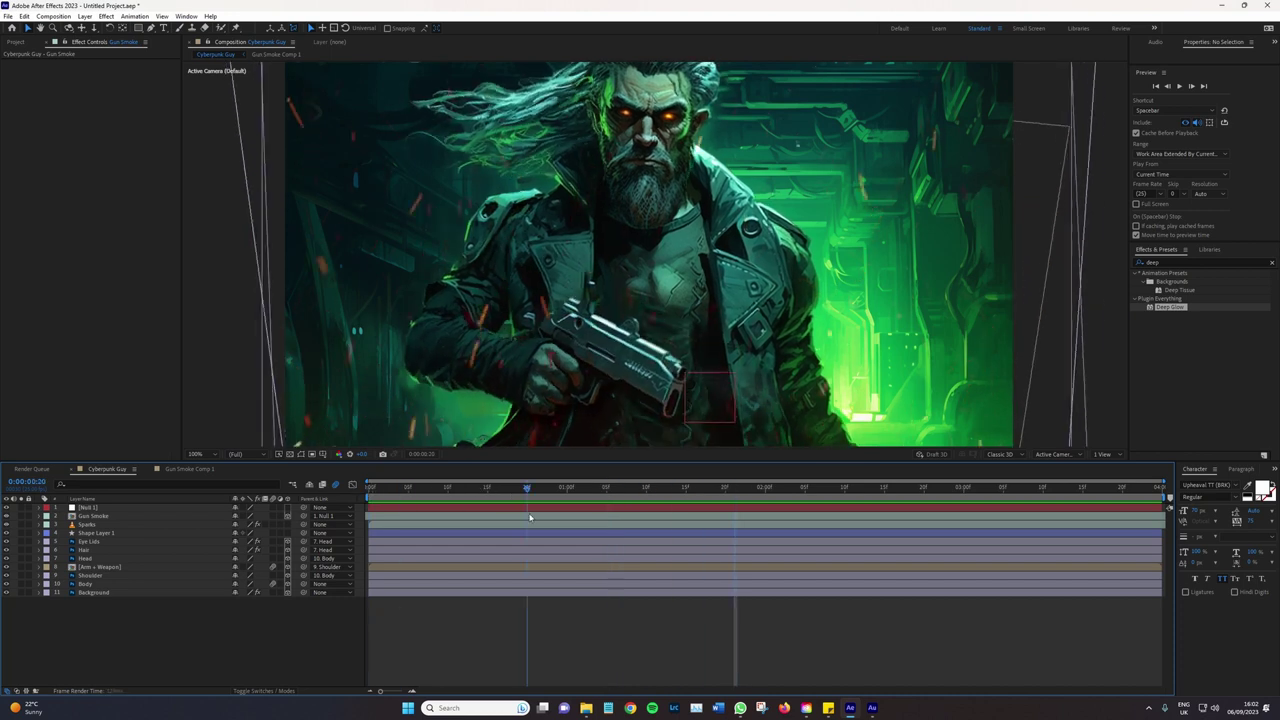
mouse_move(526, 490)
left_mouse_down()
mouse_move(708, 490)
mouse_move(413, 486)
mouse_move(1183, 508)
left_mouse_up()
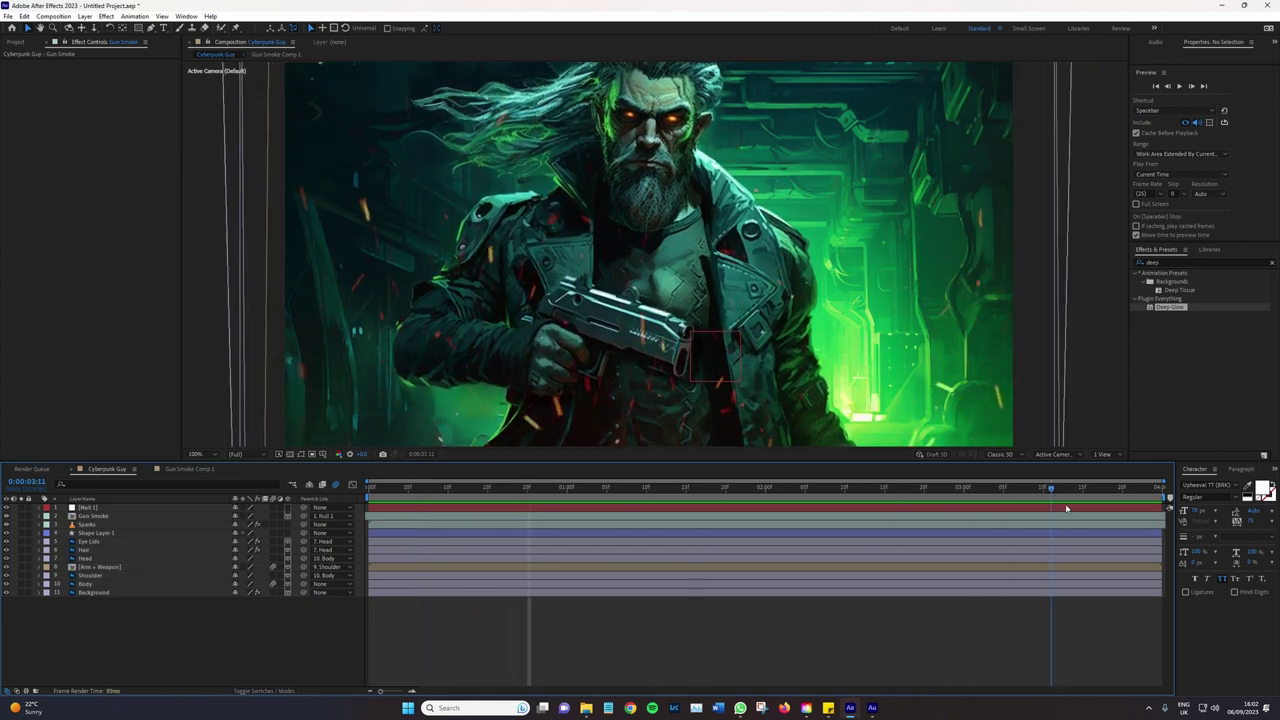
key("space")
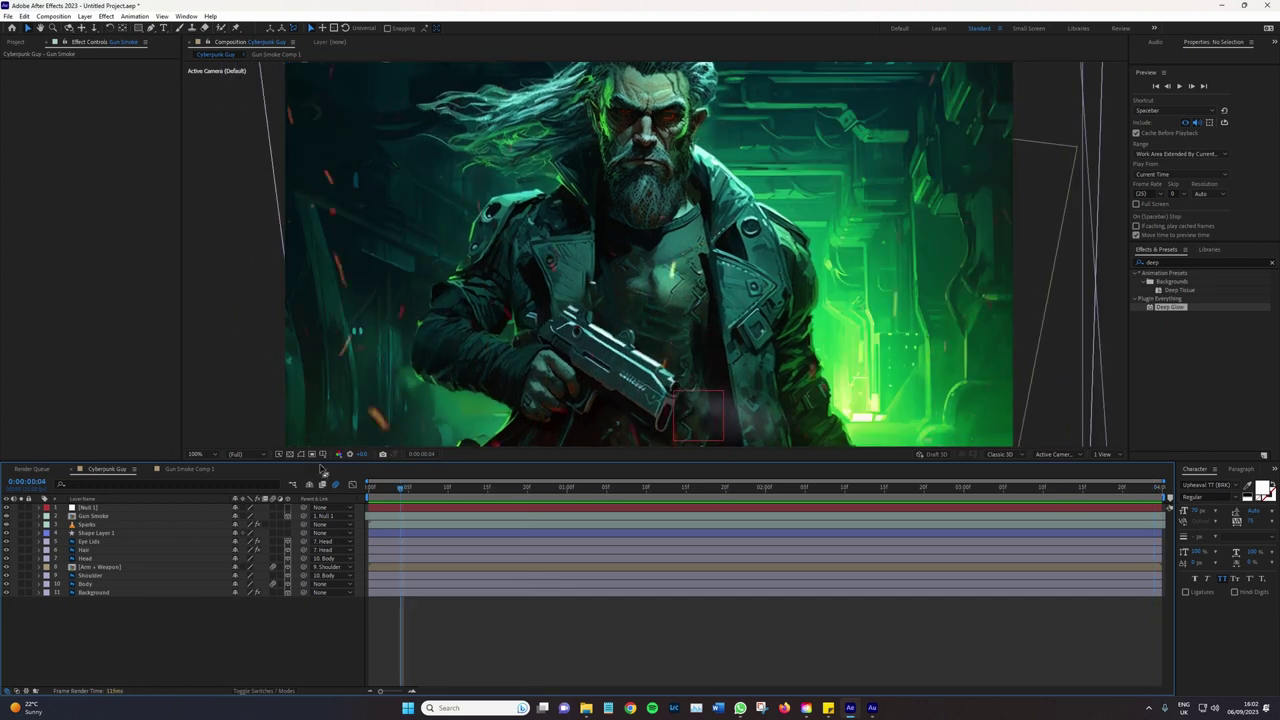
scroll(633, 337, "down", 3)
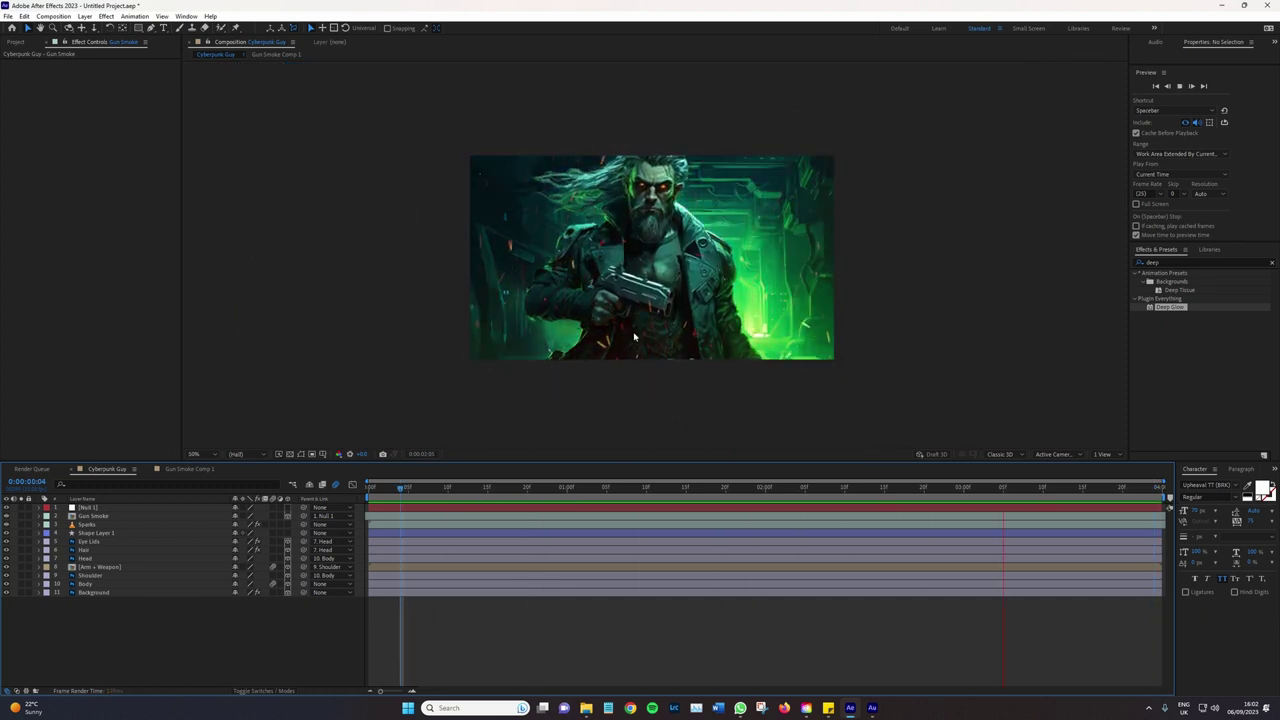
key("space")
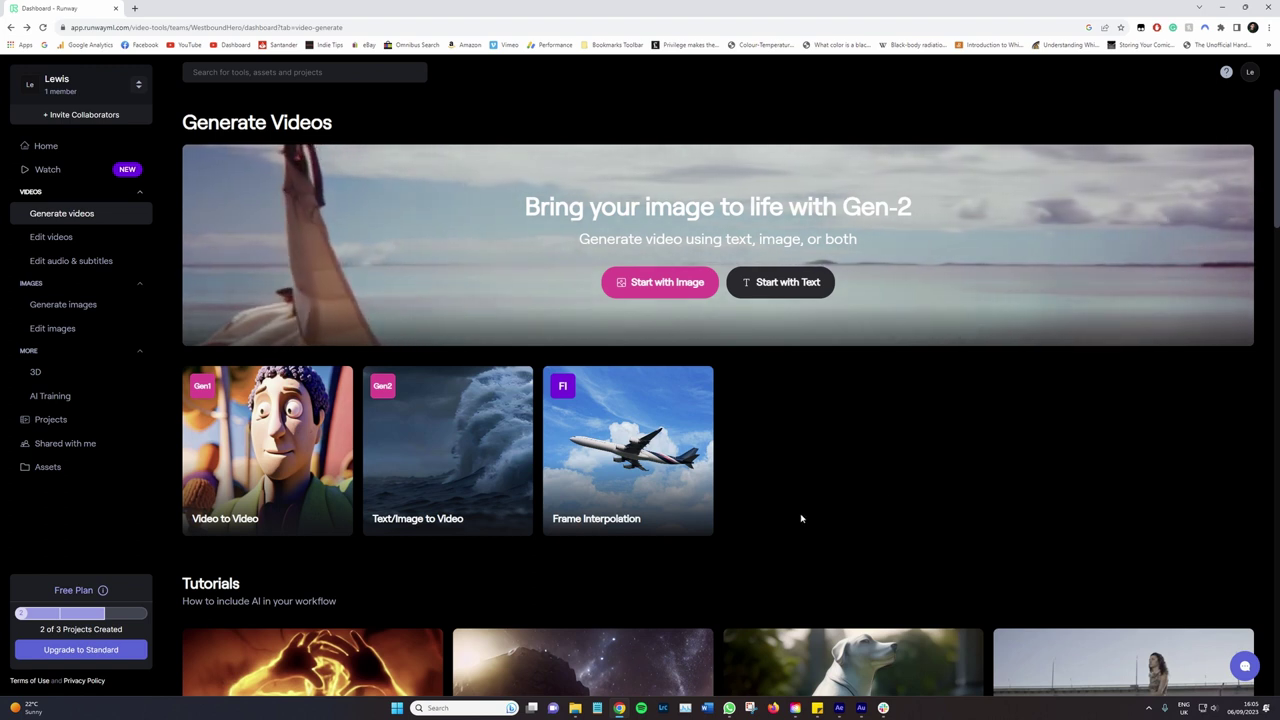
Open Gen-2 Text/Image to Video from Runway's Generate Videos dashboard
scroll(809, 493, "down", 2)
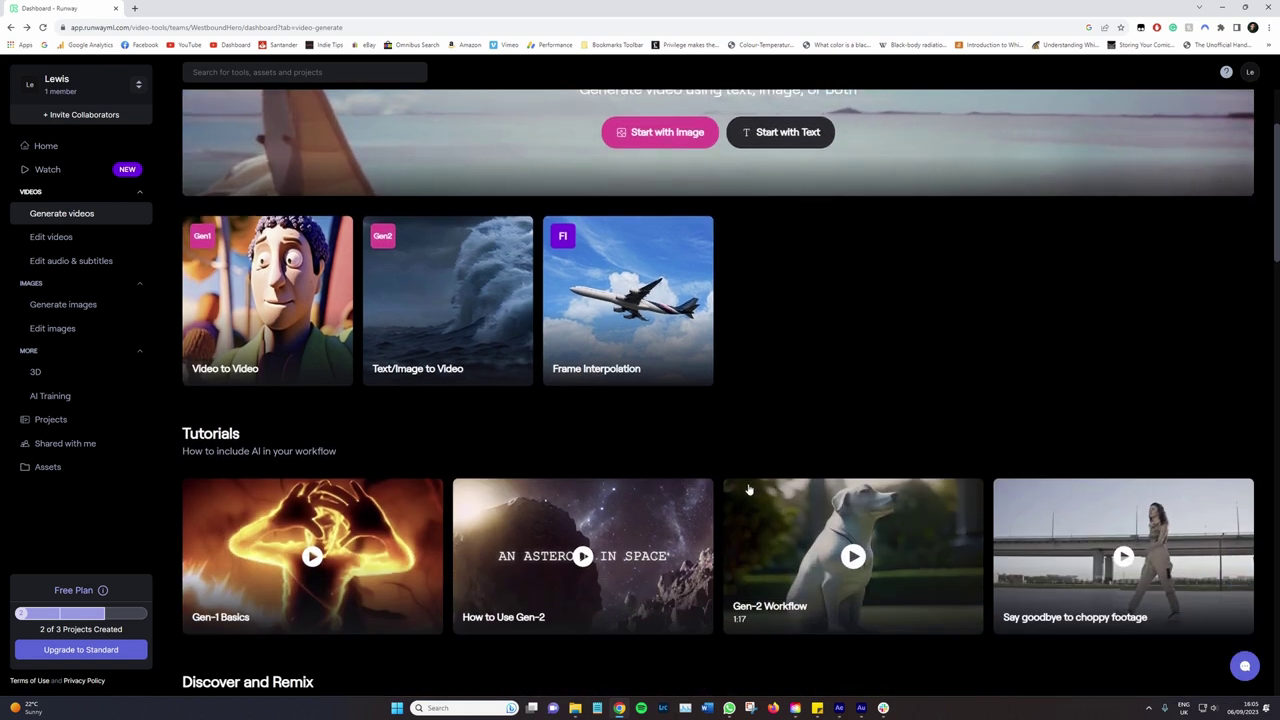
scroll(748, 489, "up", 1)
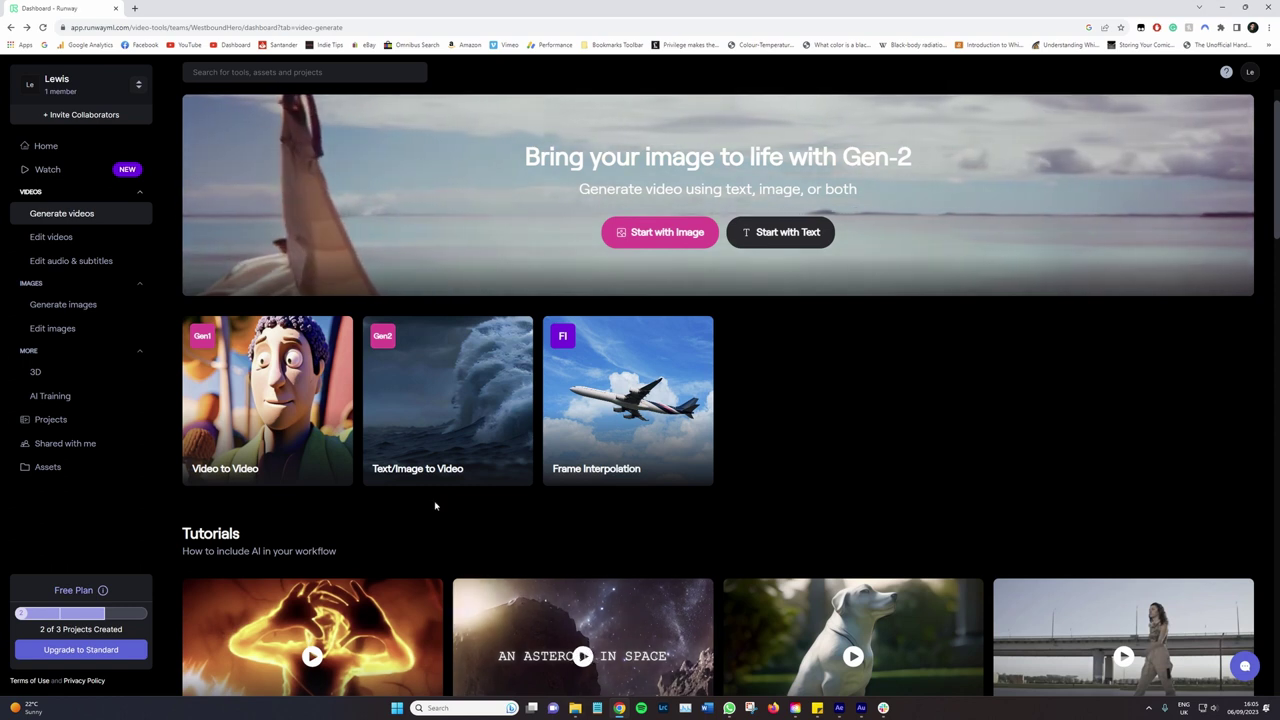
left_click(441, 452)
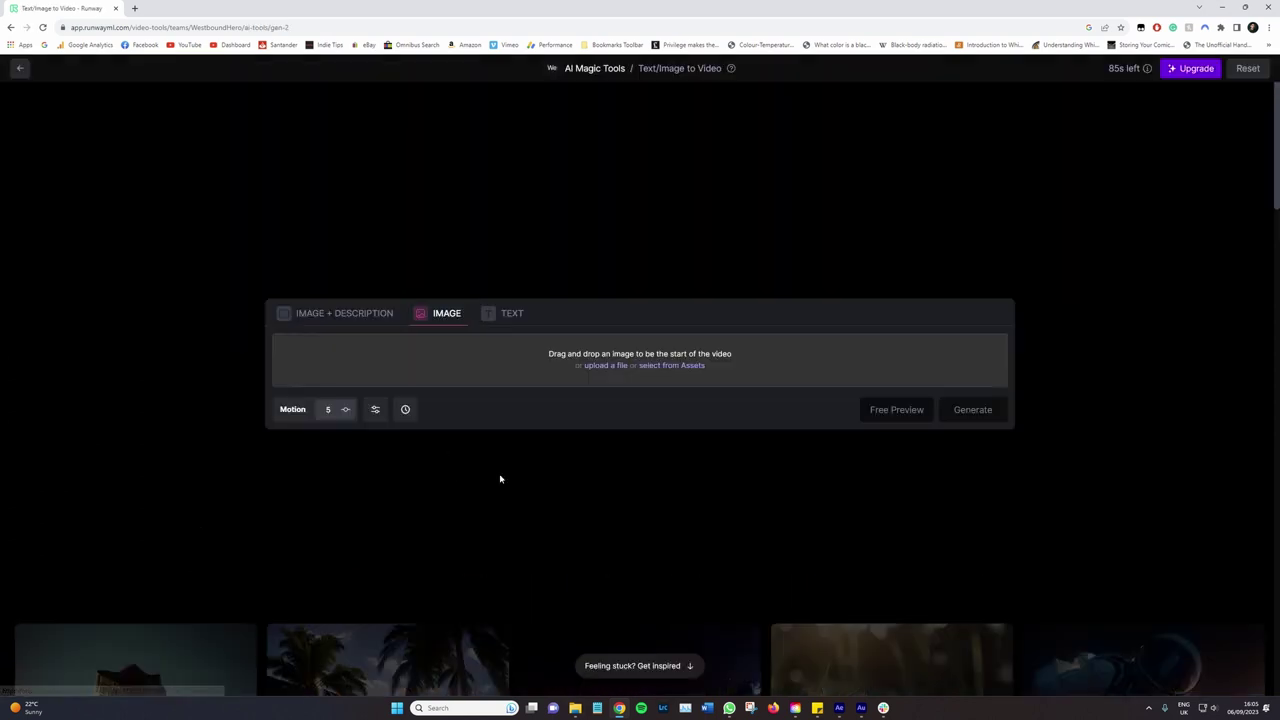
Drag Cyberpunk.png from the Midjourney folder into Runway's upload area, then return to After Effects
mouse_move(578, 708)
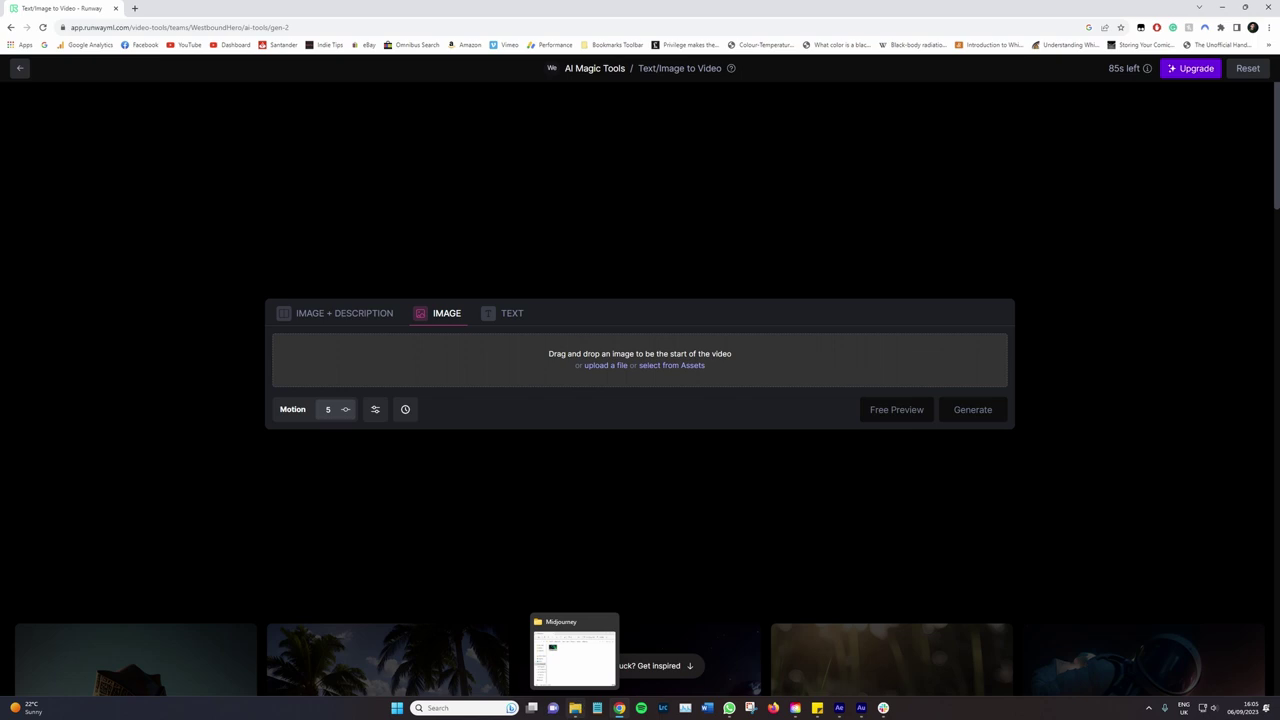
left_click(572, 655)
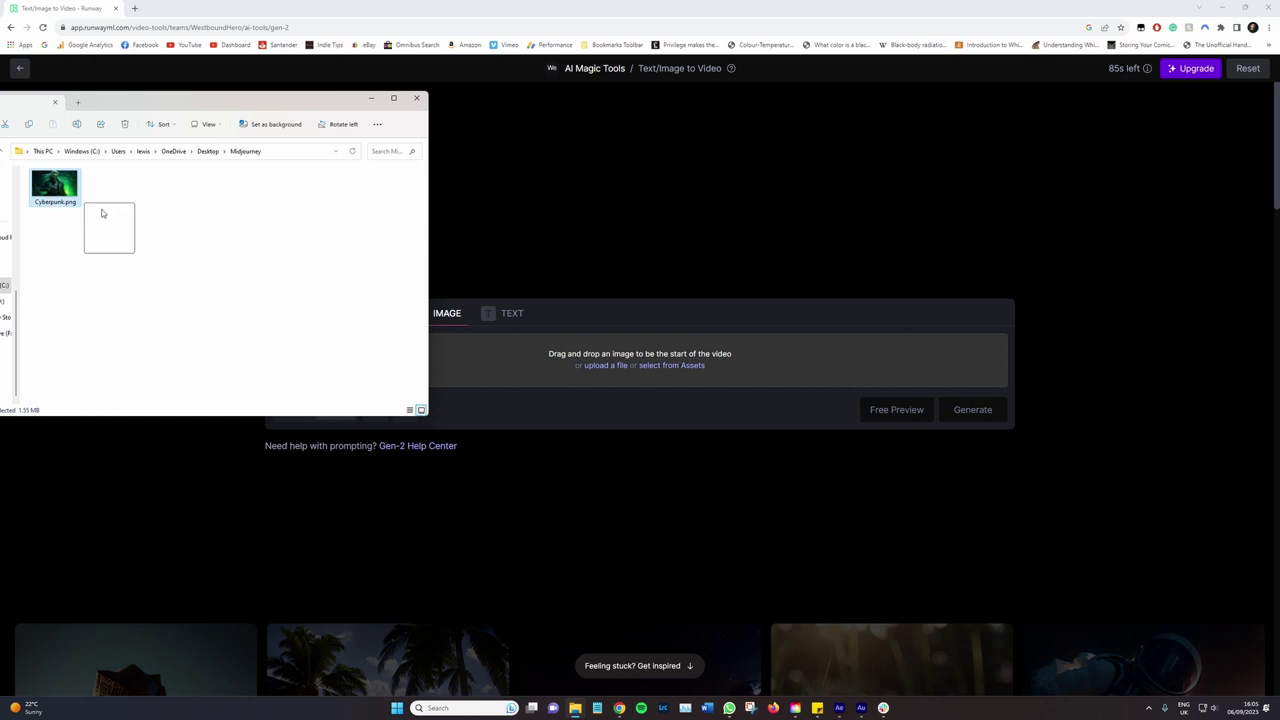
left_click_drag(101, 213, 493, 342)
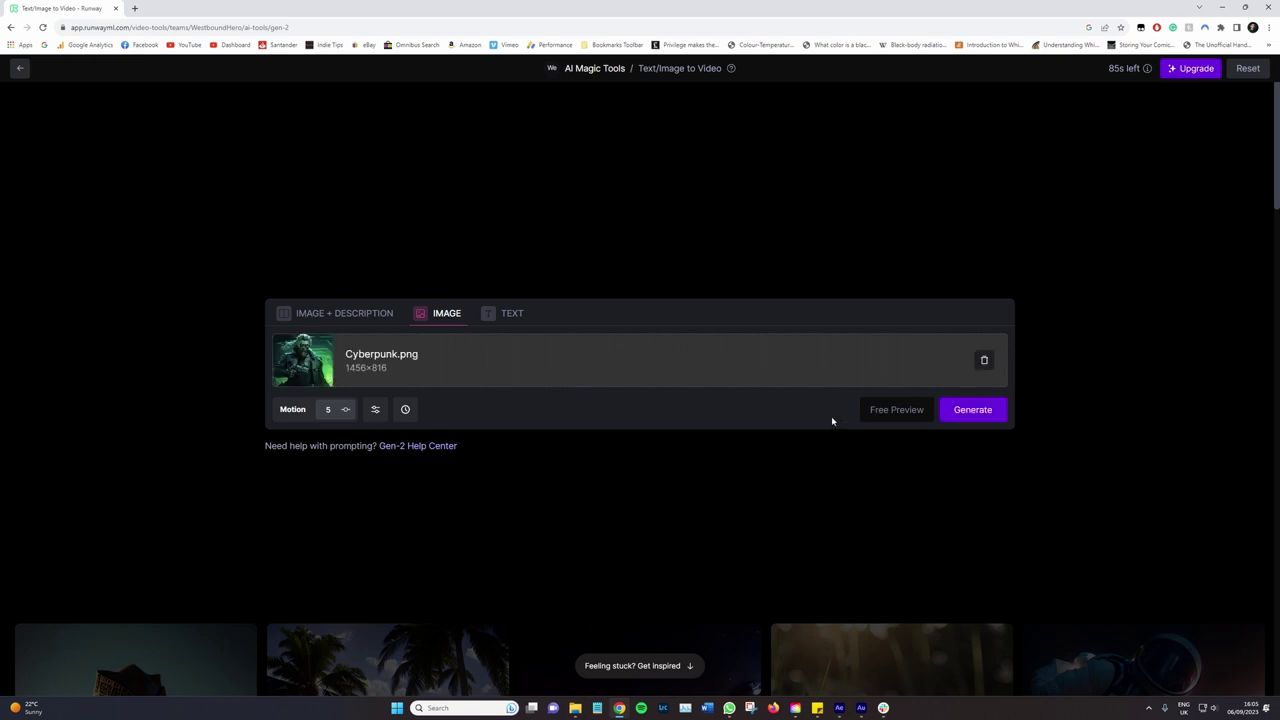
left_click(839, 708)
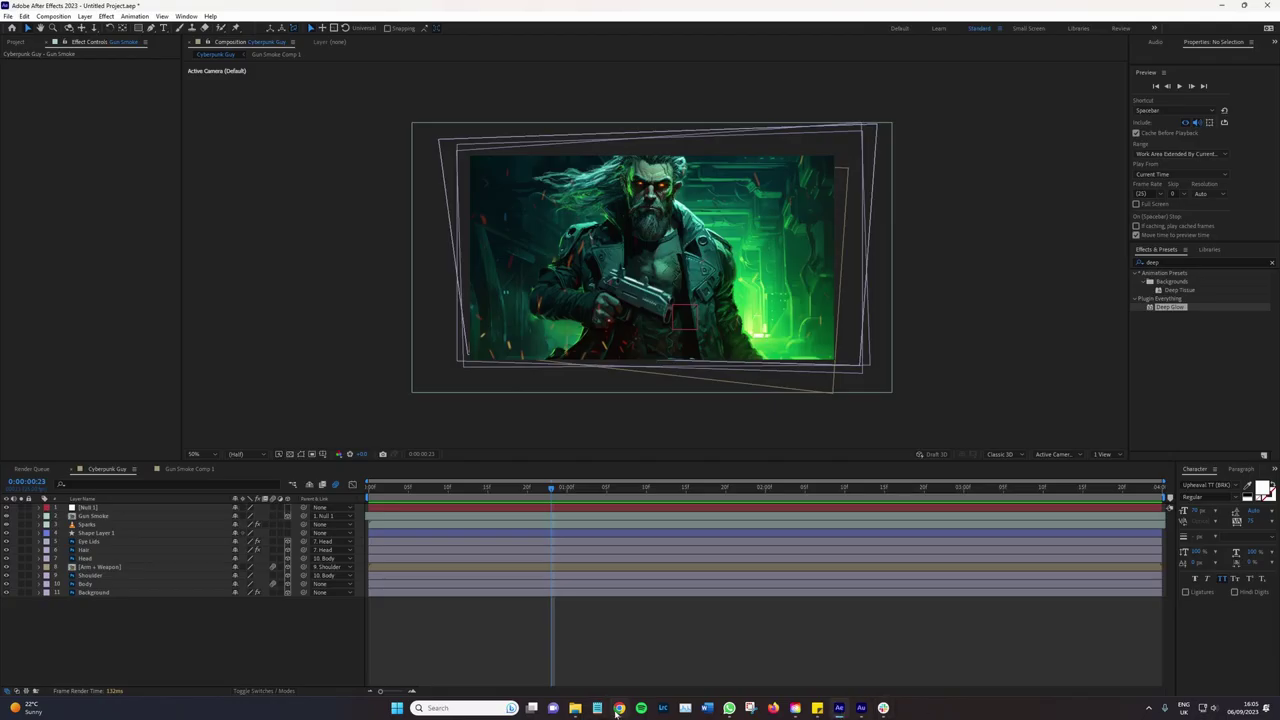
Return to Runway in Chrome to view the finished 4-second Gen-2 video of Cyberpunk.png
left_click(619, 708)
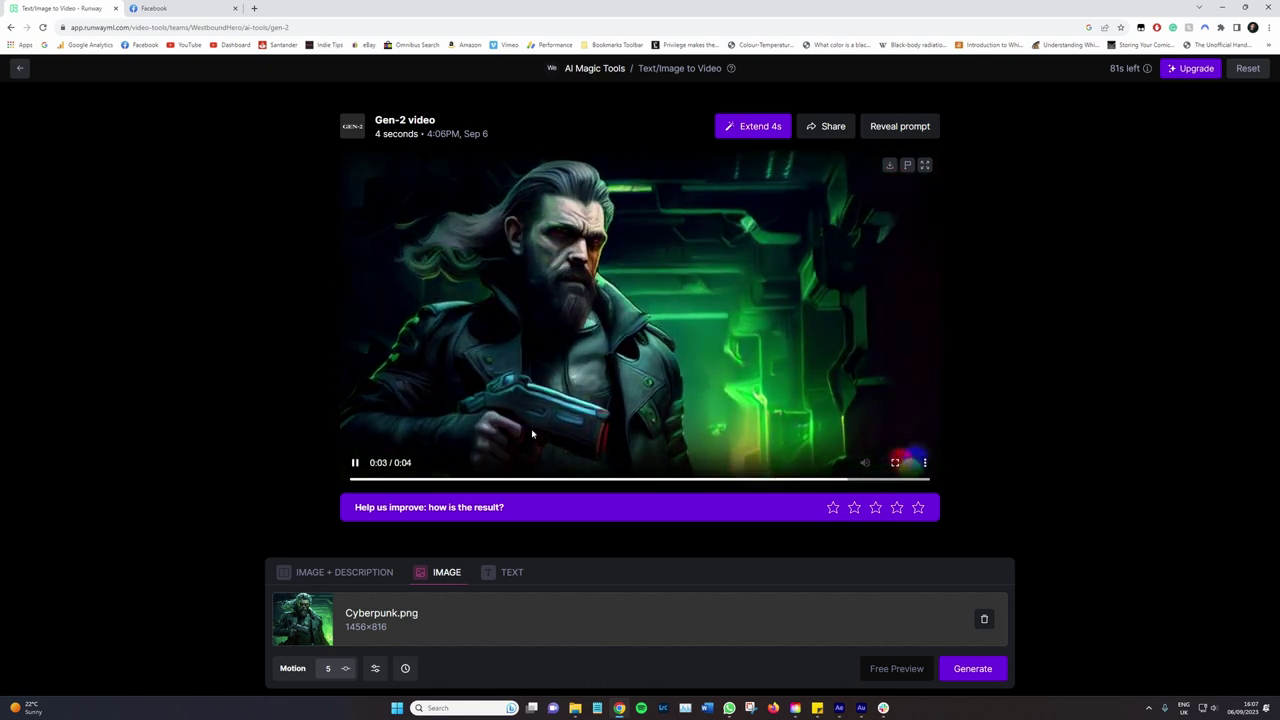
left_click(355, 462)
left_click(402, 481)
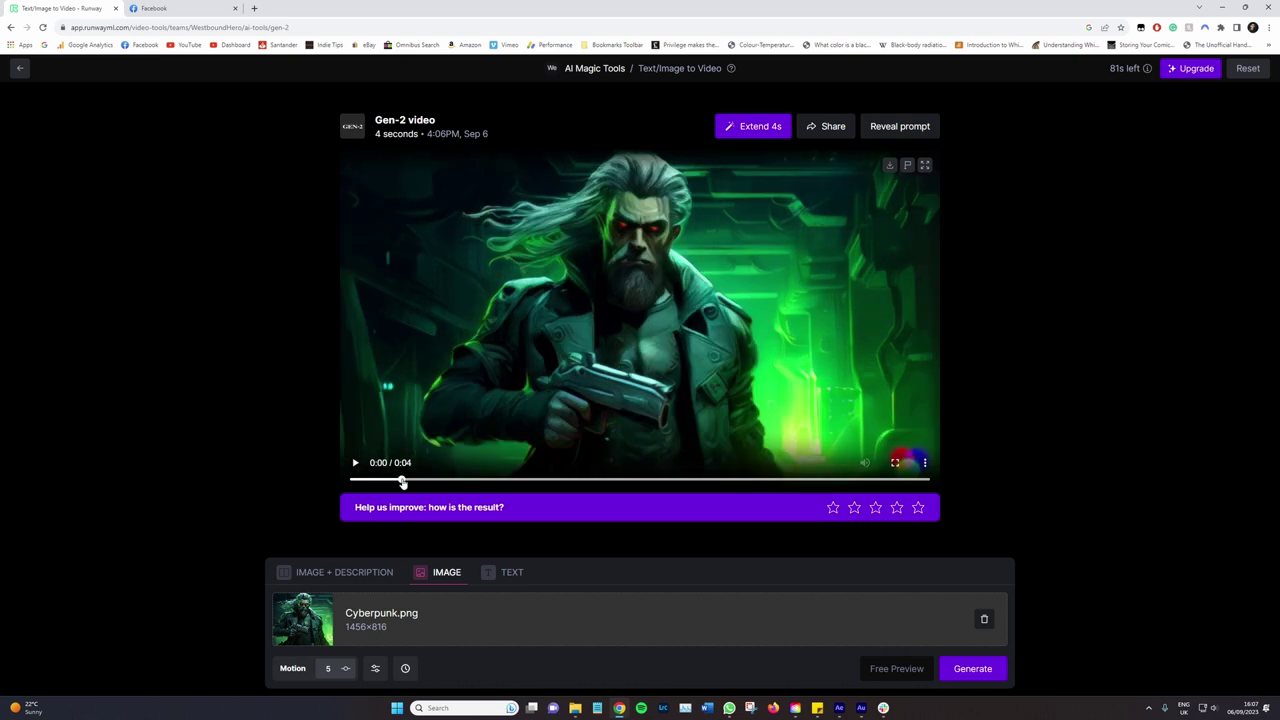
left_click_drag(402, 481, 562, 480)
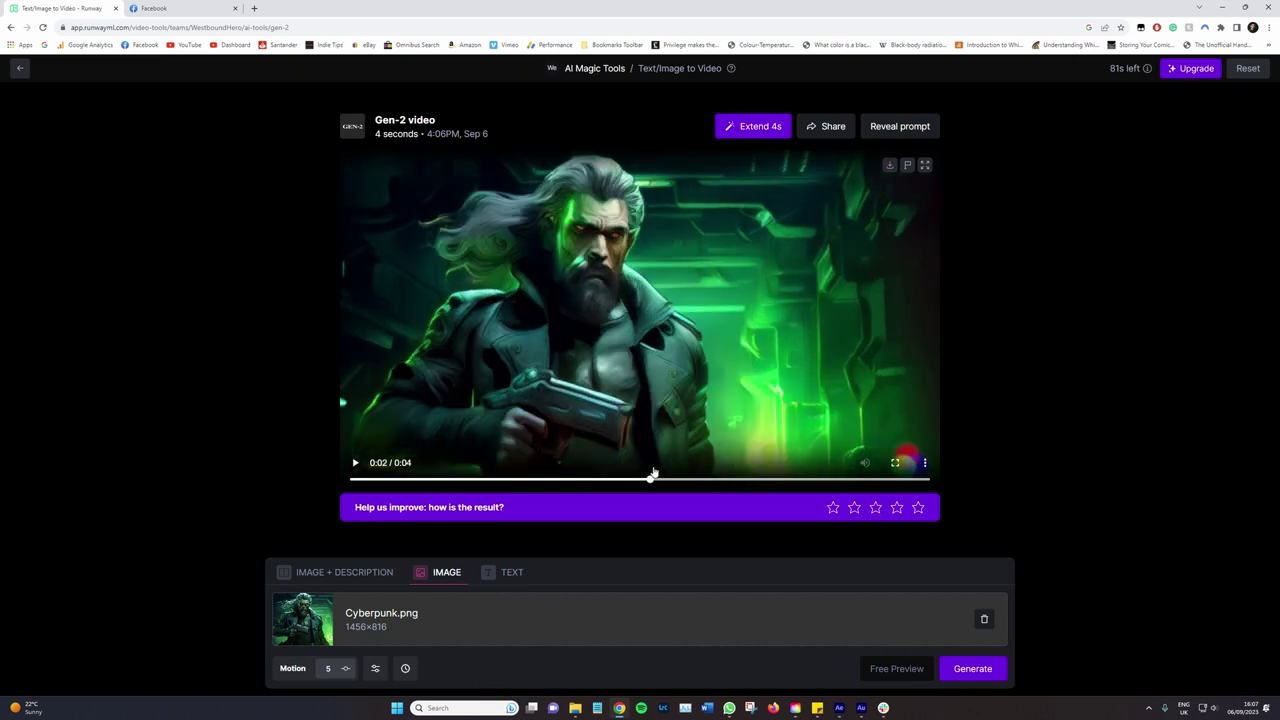
left_click_drag(652, 478, 695, 478)
left_click_drag(781, 481, 846, 484)
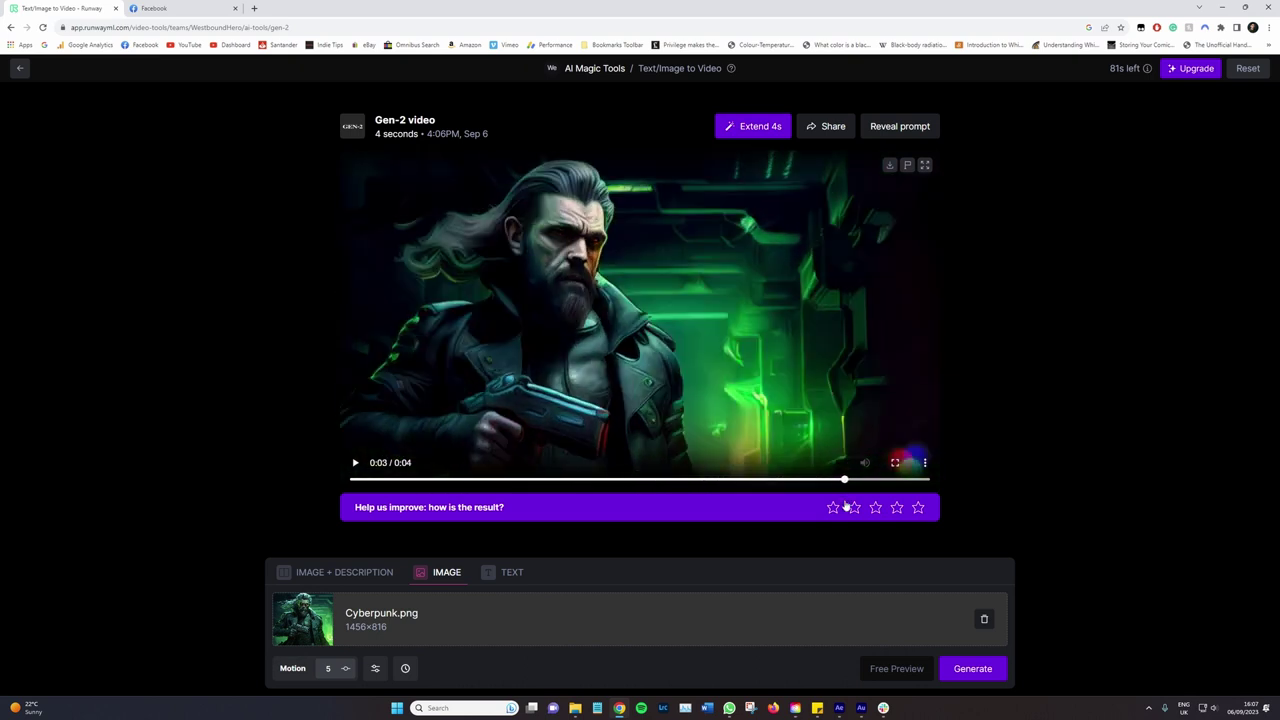